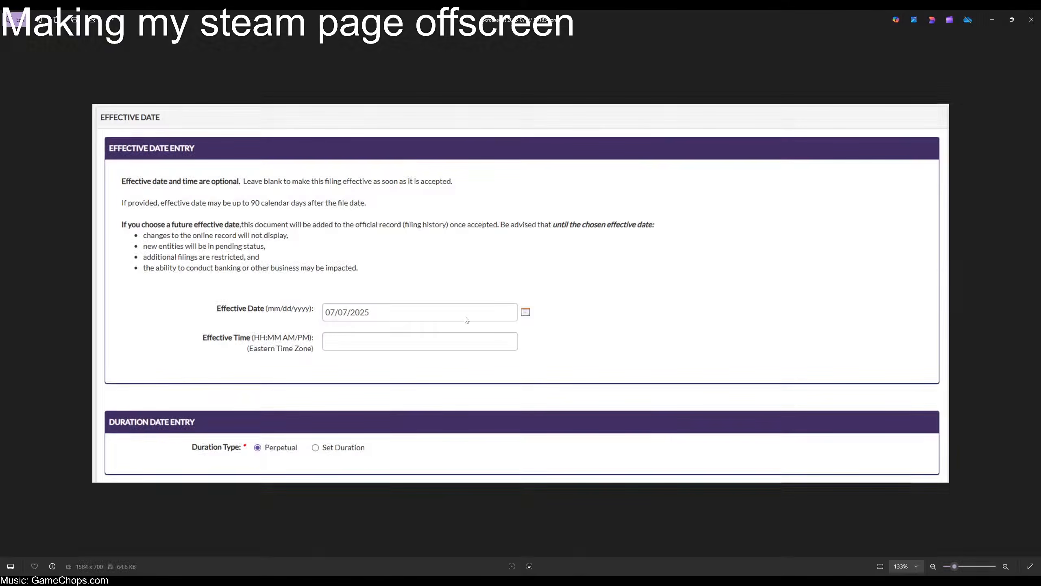
- Read the saved screenshots of the effective date form and the attorney answer about LLC business addresses
scroll(402, 409, down, 1)
key(Escape)
double_click(619, 451)
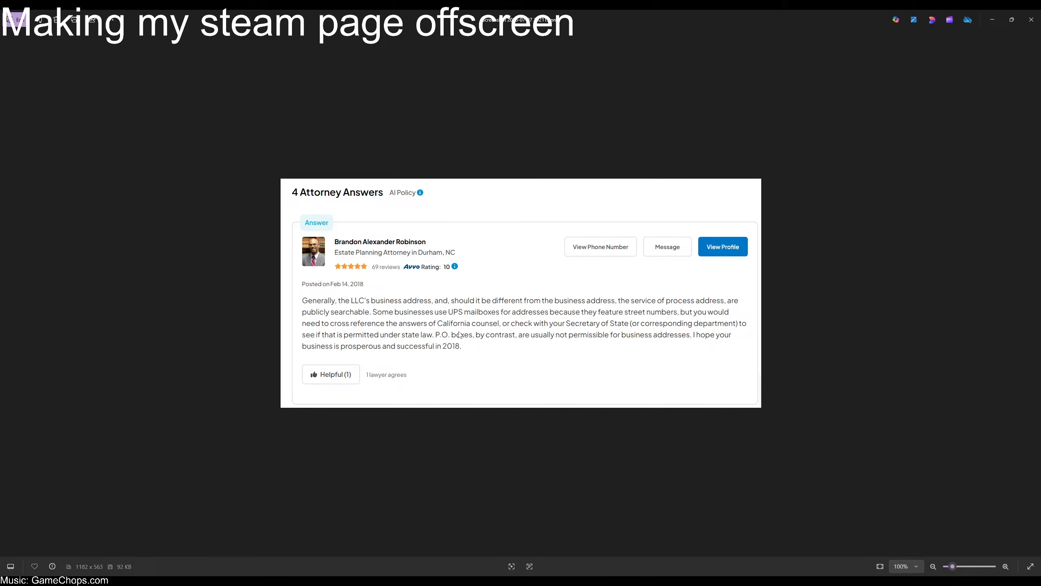
key(Escape)
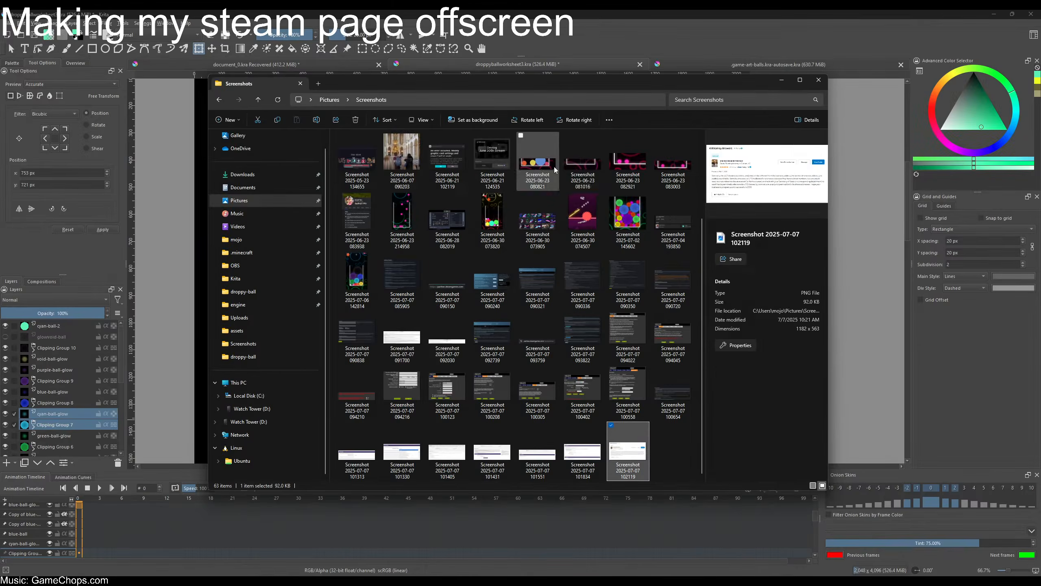
double_click(618, 452)
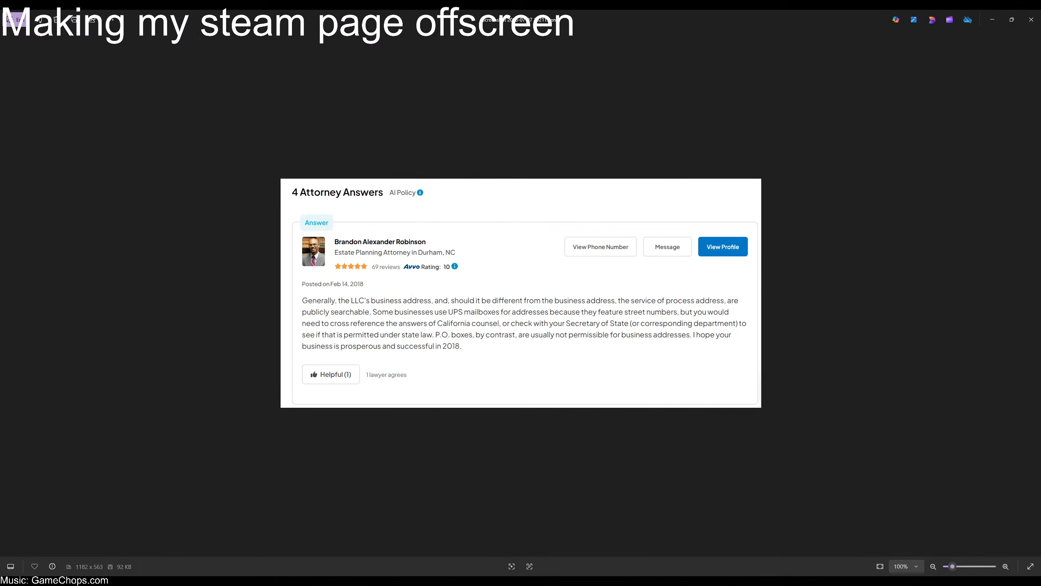
scroll(666, 320, up, 3)
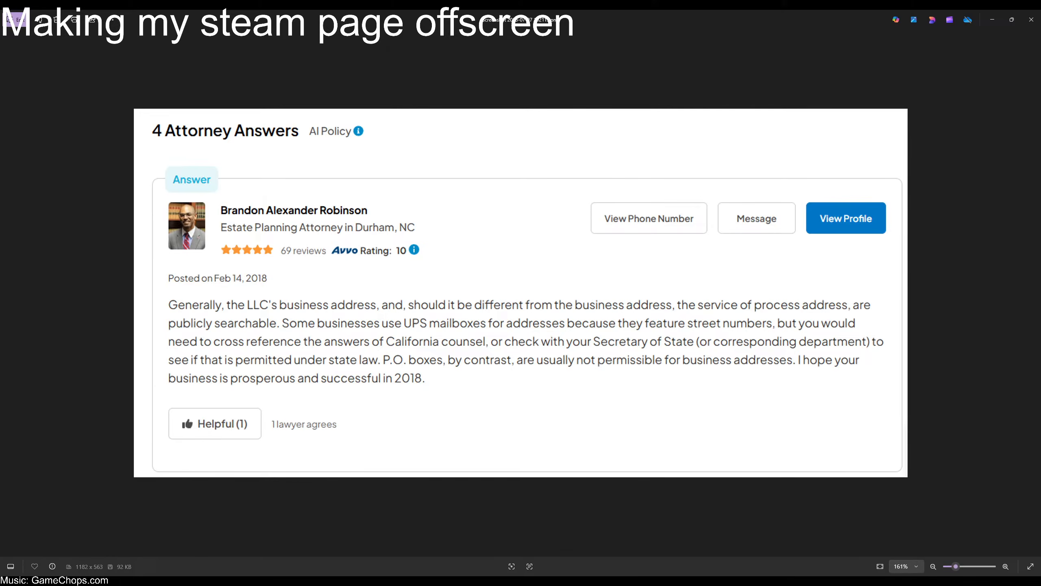
scroll(850, 251, down, 5)
key(Escape)
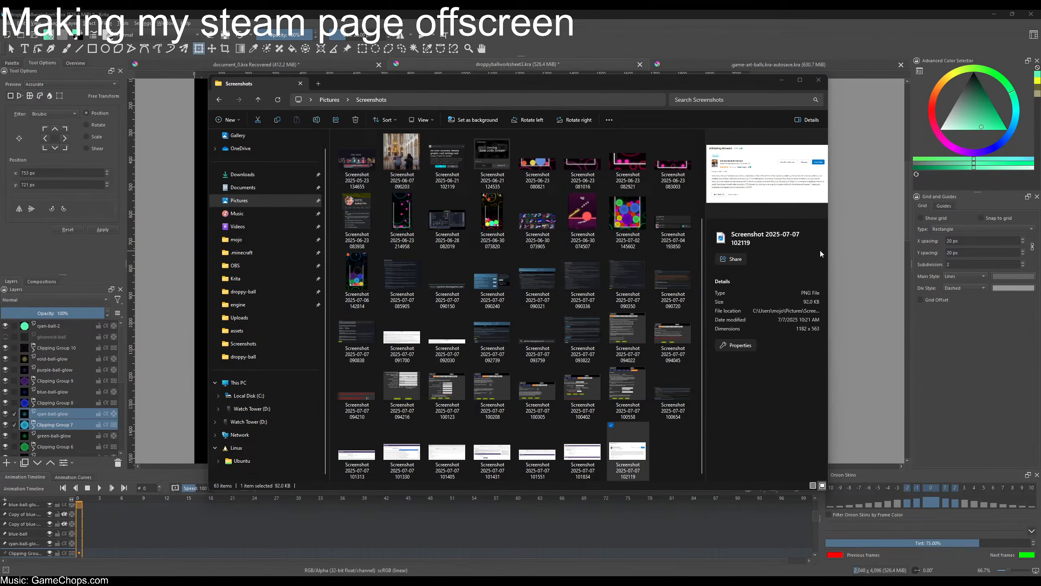
- Look through the Screenshots folder and read the captures on Valve's identity verification and providing documents
click(671, 449)
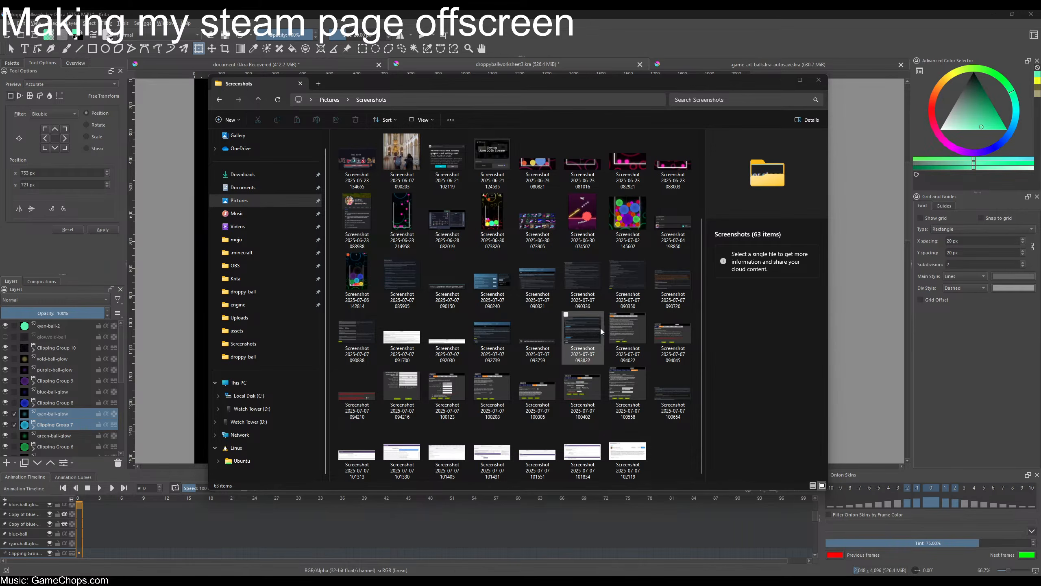
scroll(534, 335, up, 3)
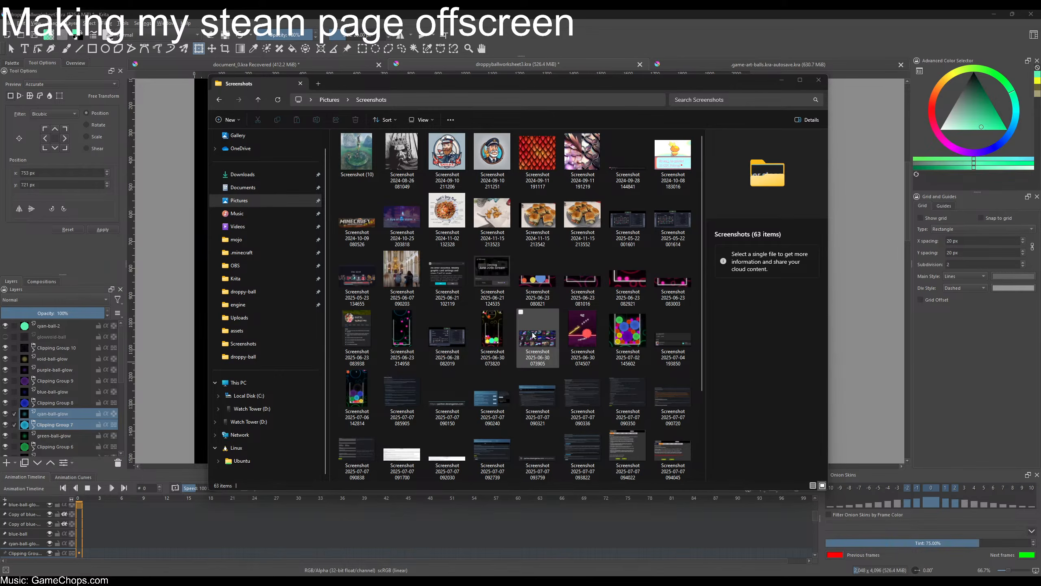
scroll(534, 335, down, 3)
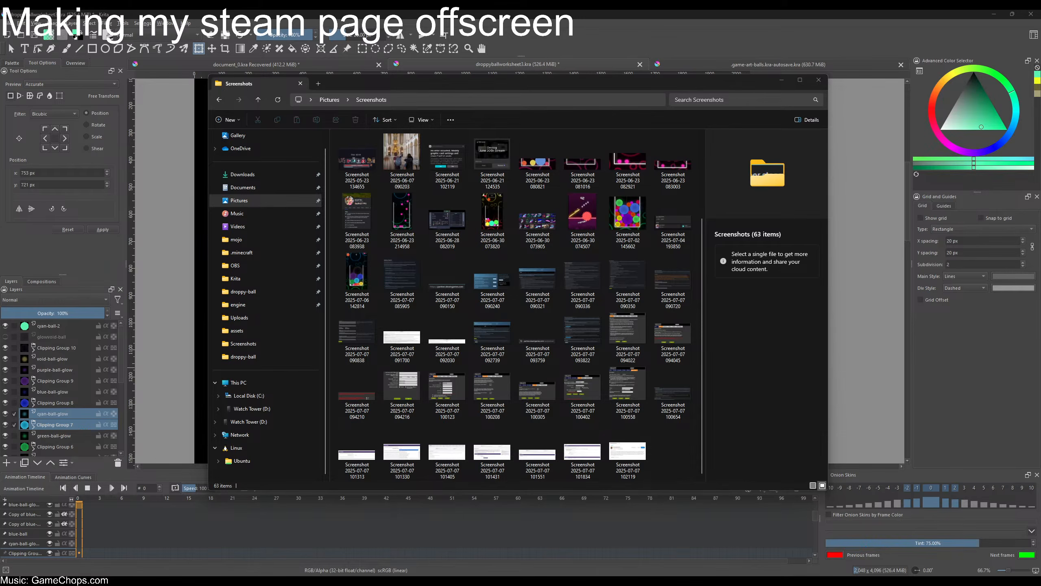
click(465, 87)
click(781, 80)
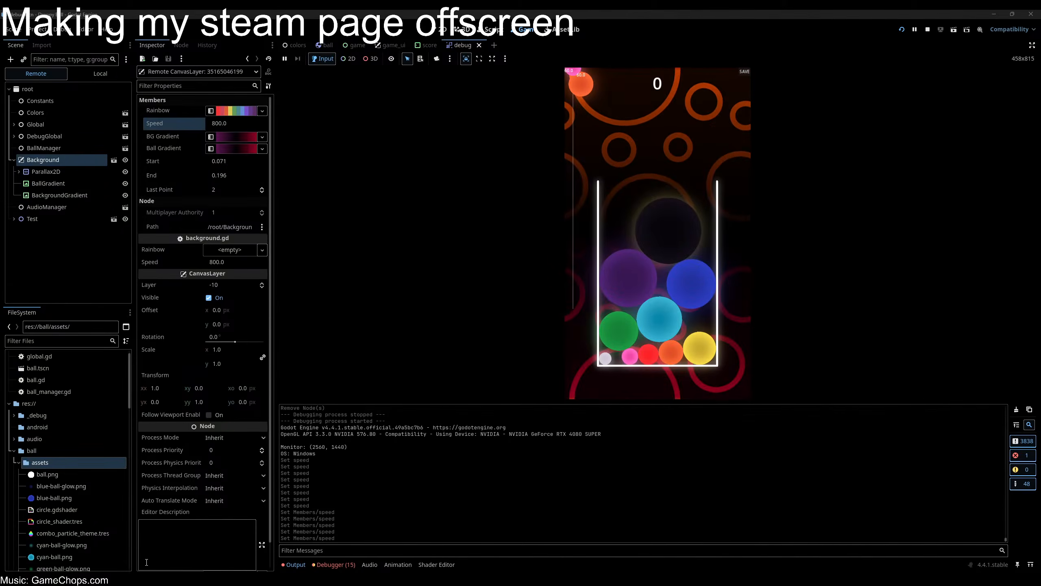
key(alt+Tab)
double_click(669, 460)
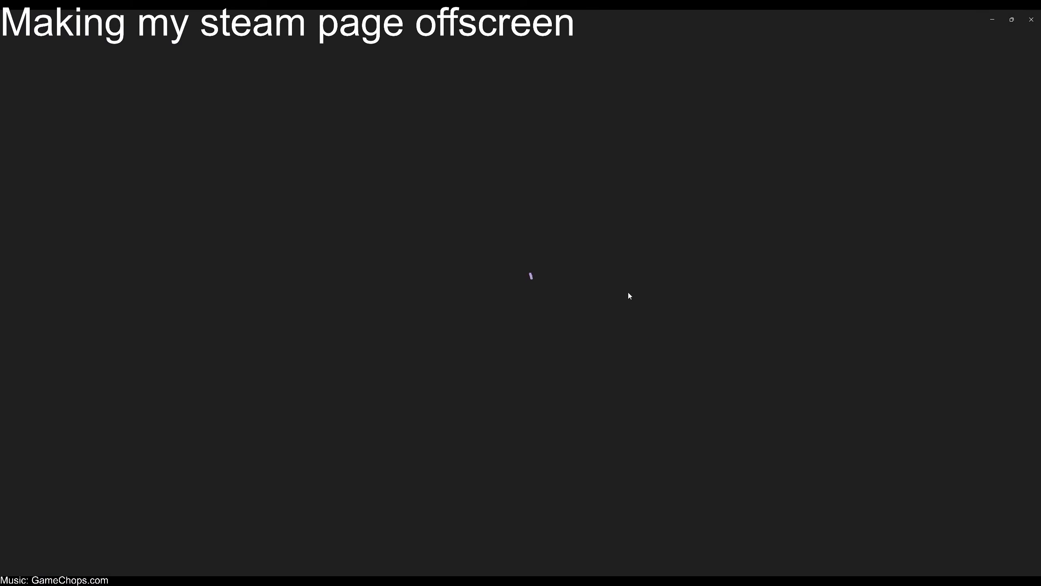
scroll(502, 312, up, 2)
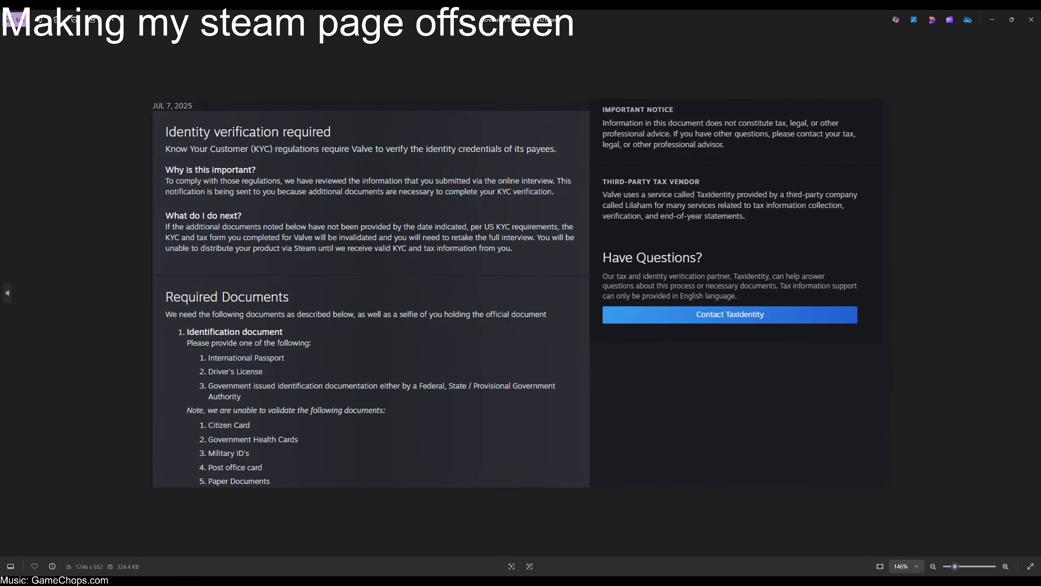
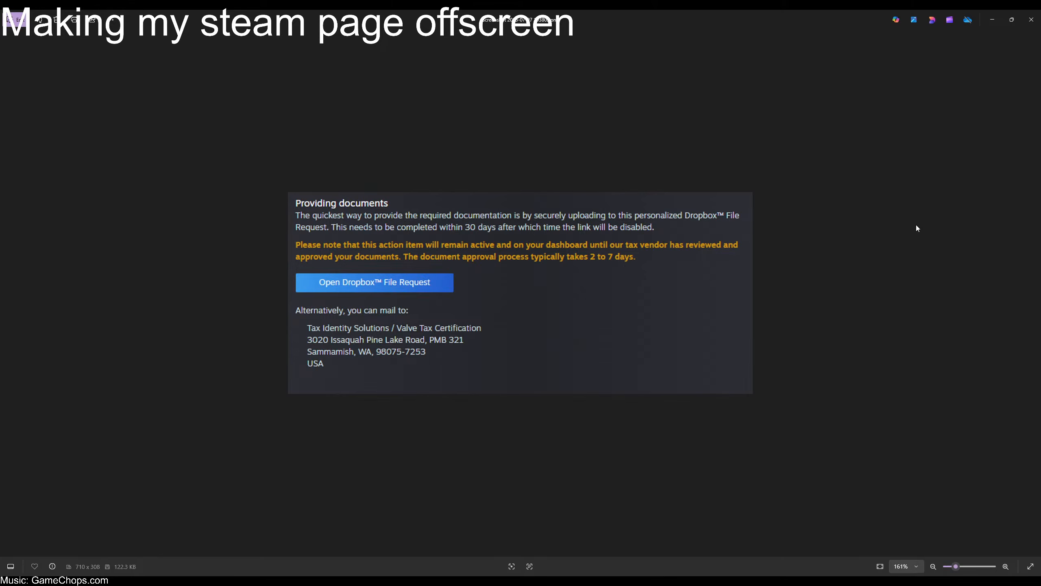
click(1032, 19)
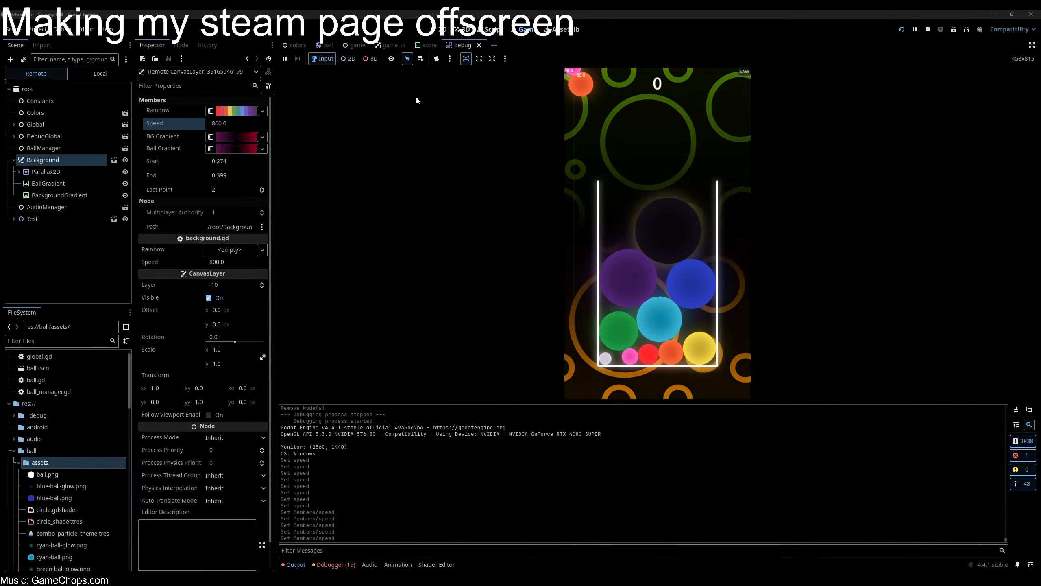
drag(0, 70, 632, 69)
click(695, 67)
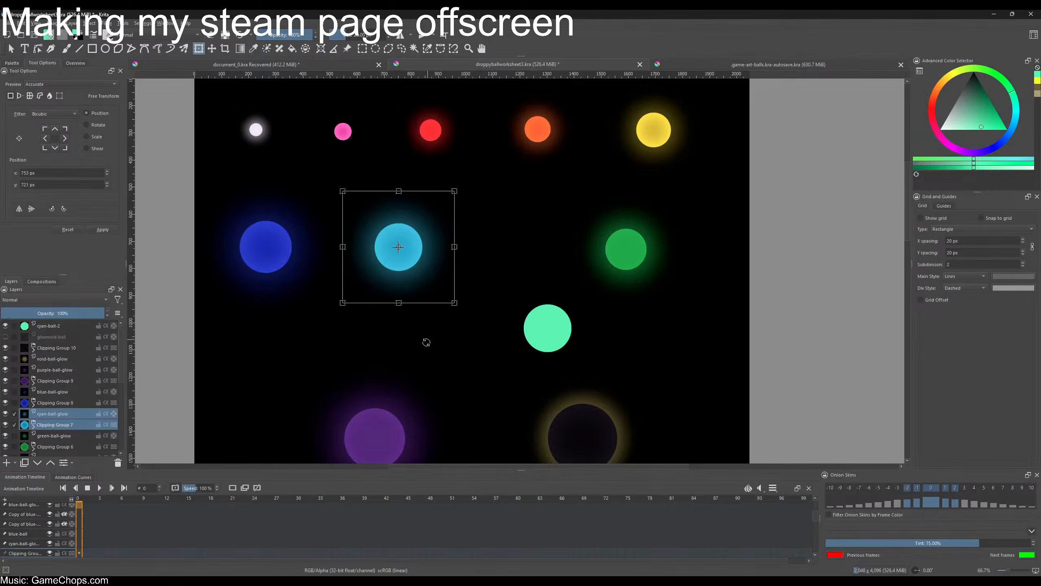
scroll(425, 342, down, 2)
scroll(425, 342, up, 2)
scroll(428, 341, down, 2)
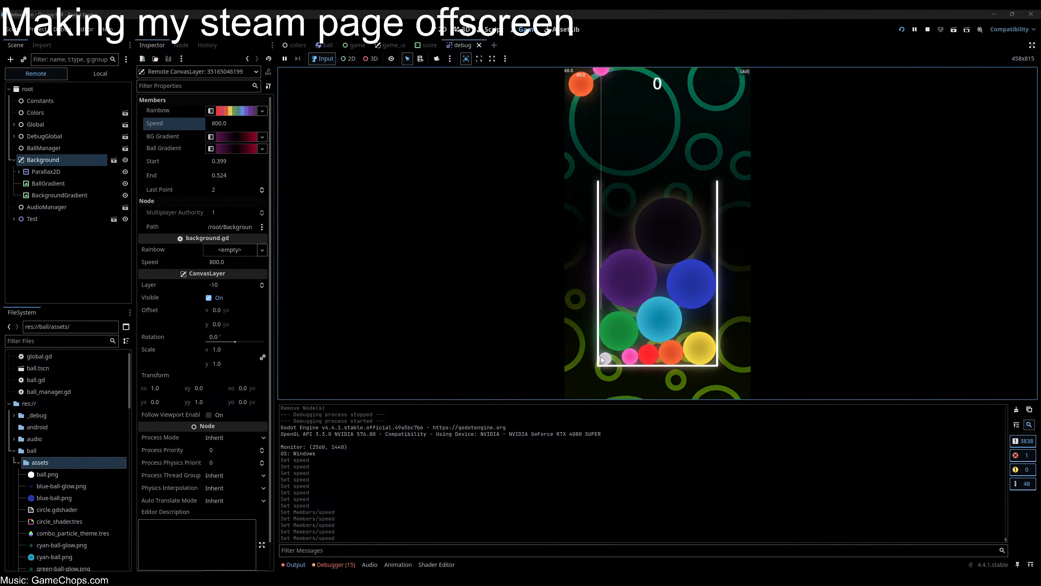
- In Godot's running game, leave the test scene, start a game and drop balls into the container to examine their appearance
key(Escape)
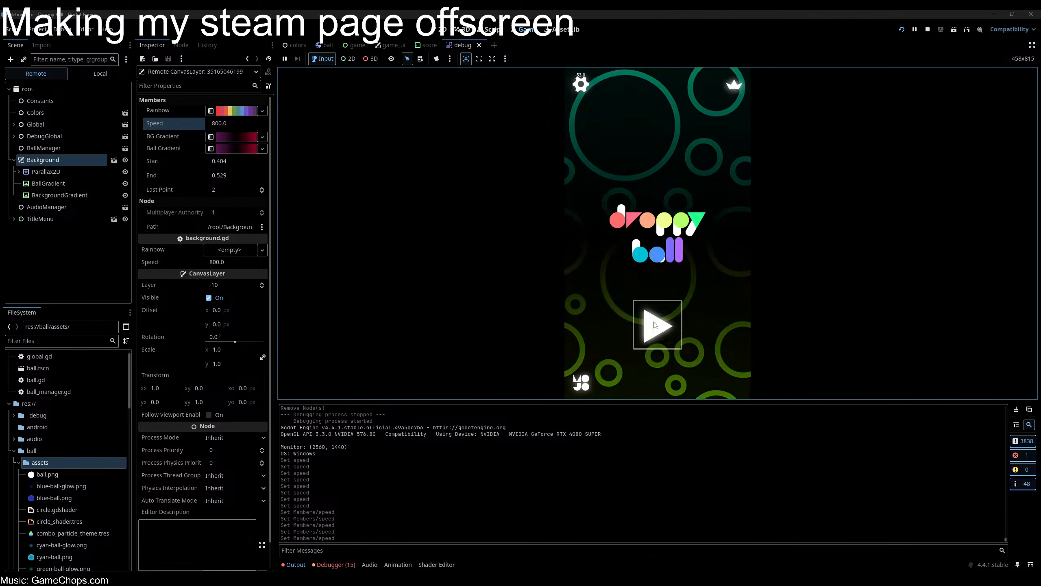
click(657, 324)
click(660, 249)
click(666, 251)
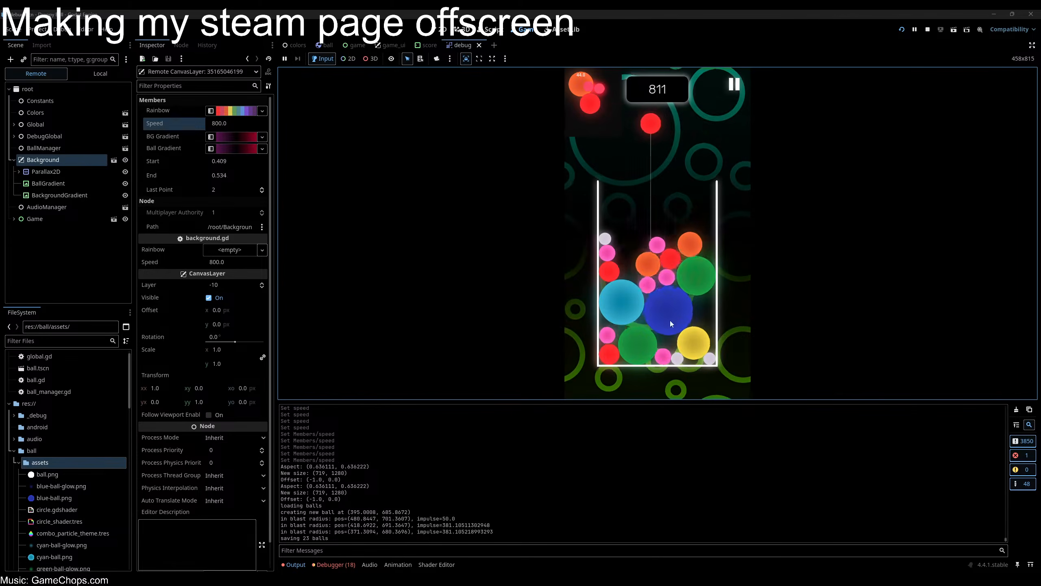
click(660, 230)
click(660, 229)
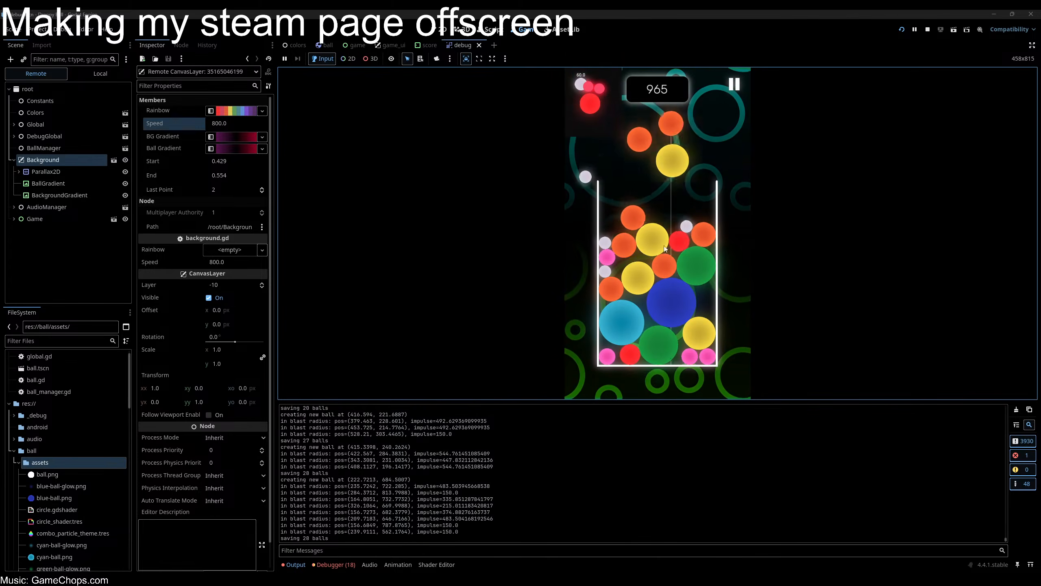
click(635, 246)
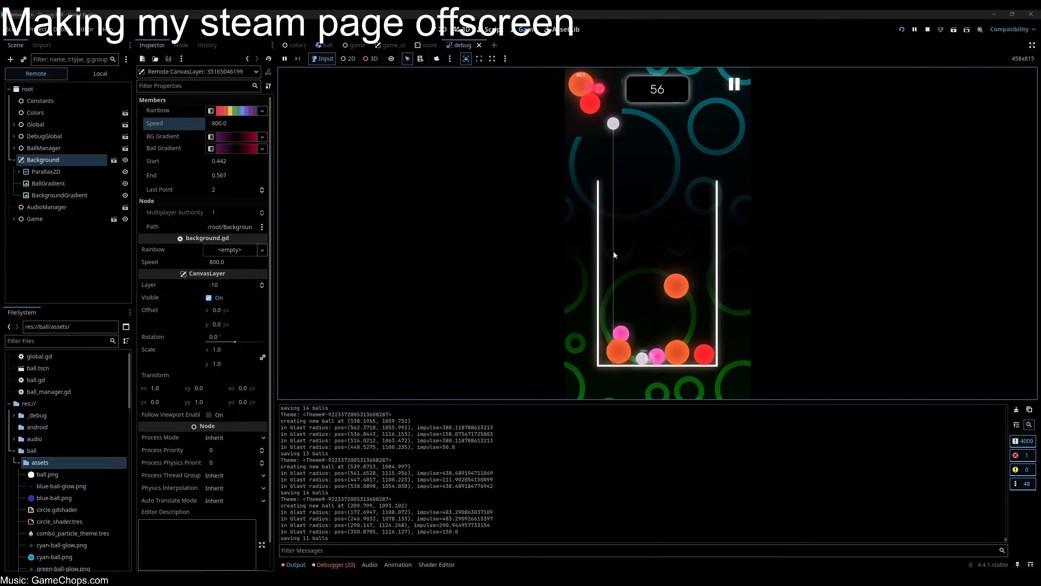
click(669, 245)
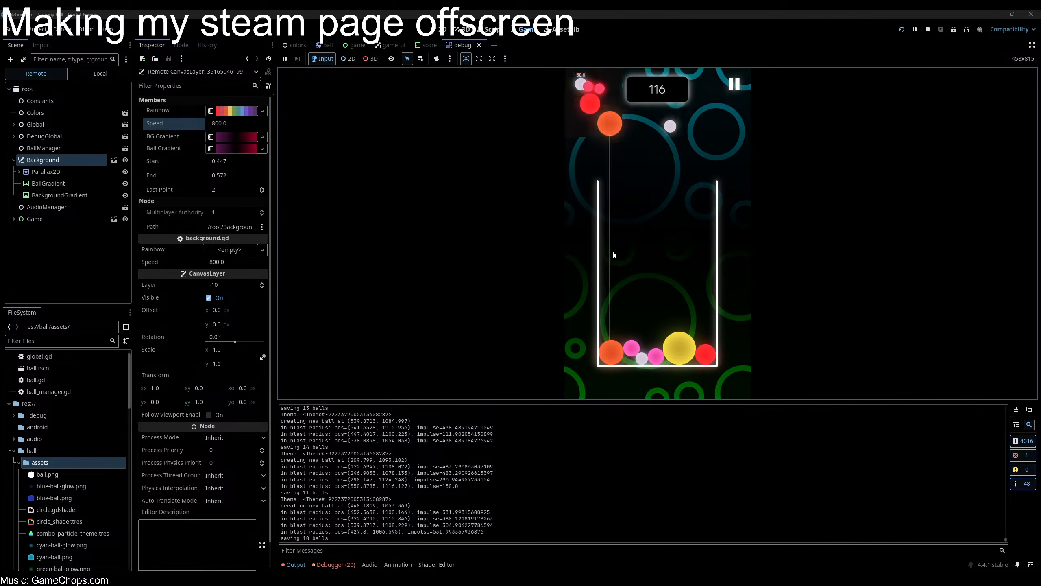
click(620, 251)
click(685, 244)
click(639, 248)
click(676, 244)
click(625, 247)
click(694, 241)
click(626, 245)
click(630, 244)
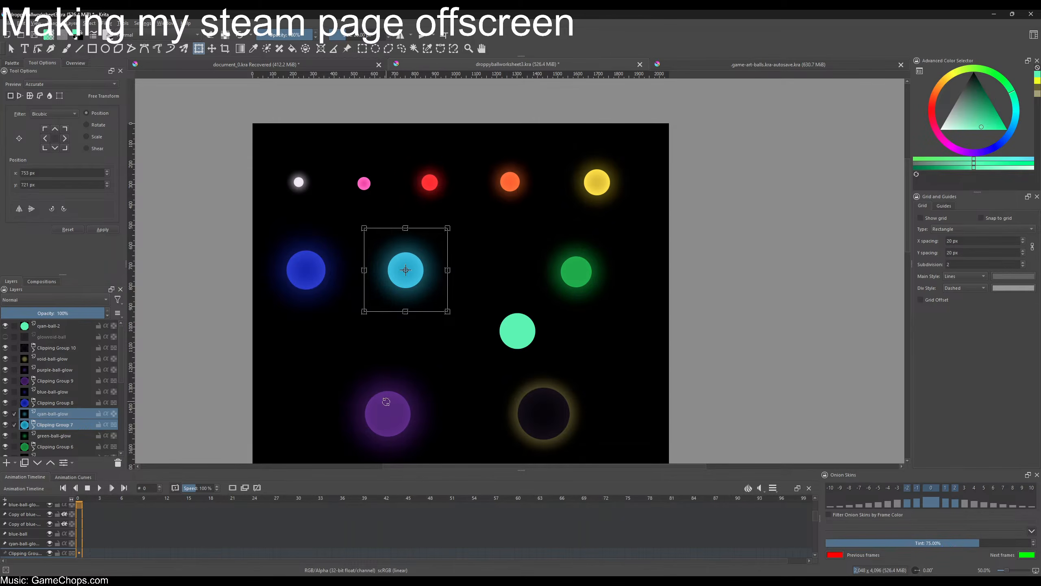
- Switch to Krita and sample the bright green palette stripe in the game-art-balls document as the foreground color
click(745, 61)
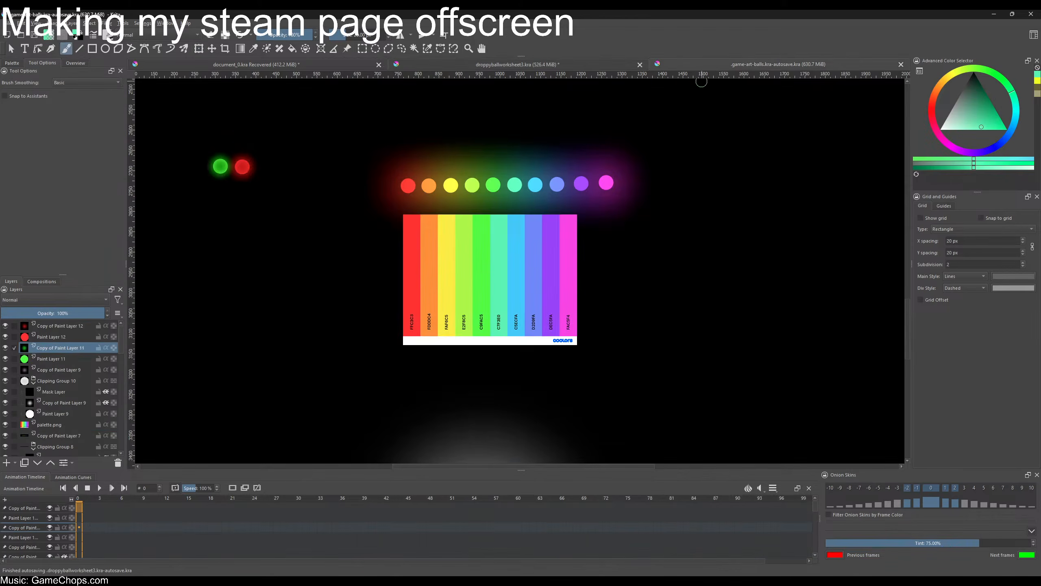
scroll(504, 244, up, 1)
scroll(491, 246, down, 1)
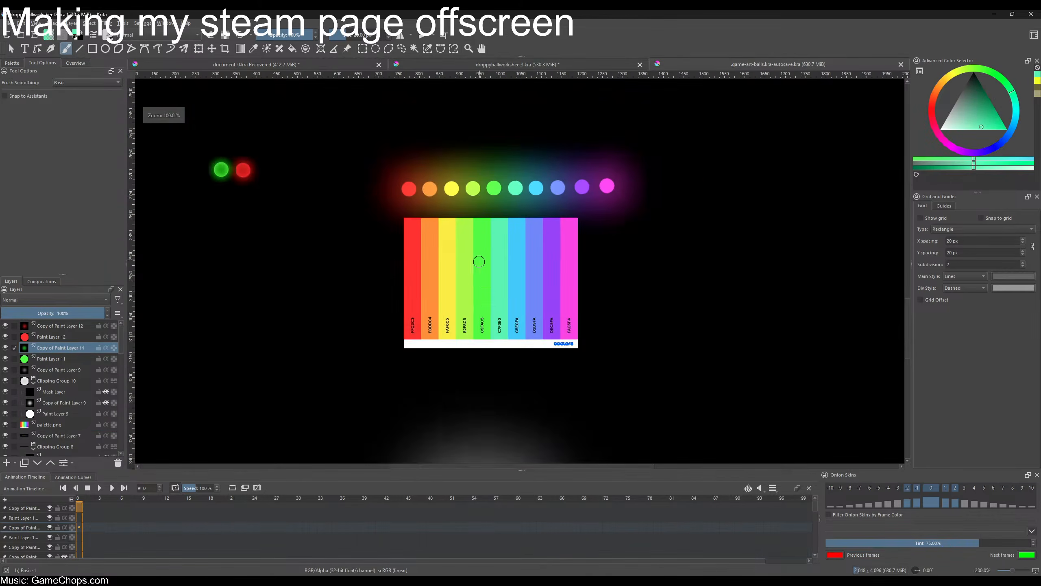
scroll(492, 263, up, 1)
drag(492, 273, 534, 263)
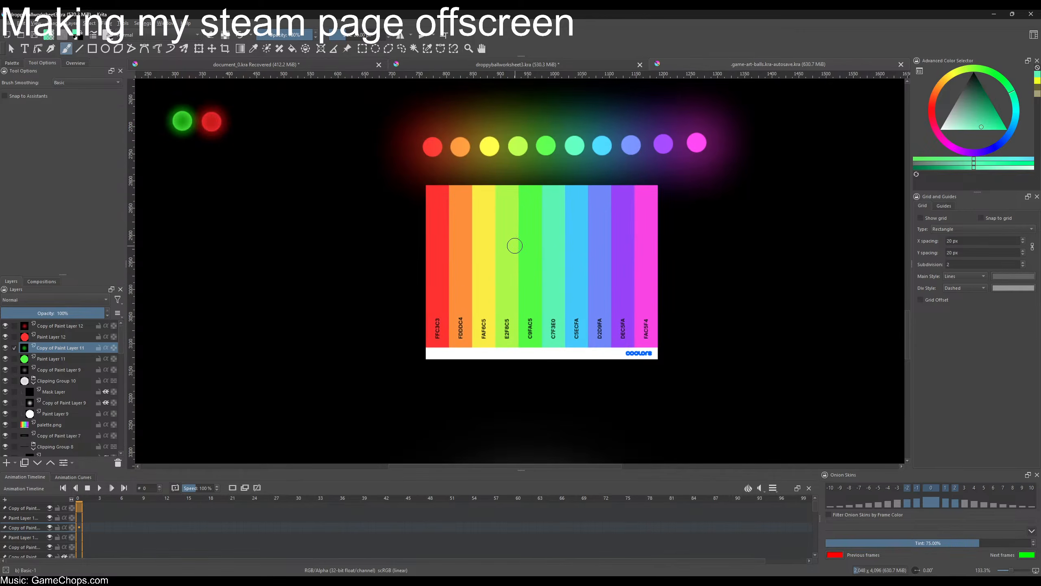
ctrl+click(532, 236)
- Measure the green ball in droppyballworksheet3 by copying Clipping Group 6 into a temporary new document, and close that document
click(597, 66)
key(ctrl+t)
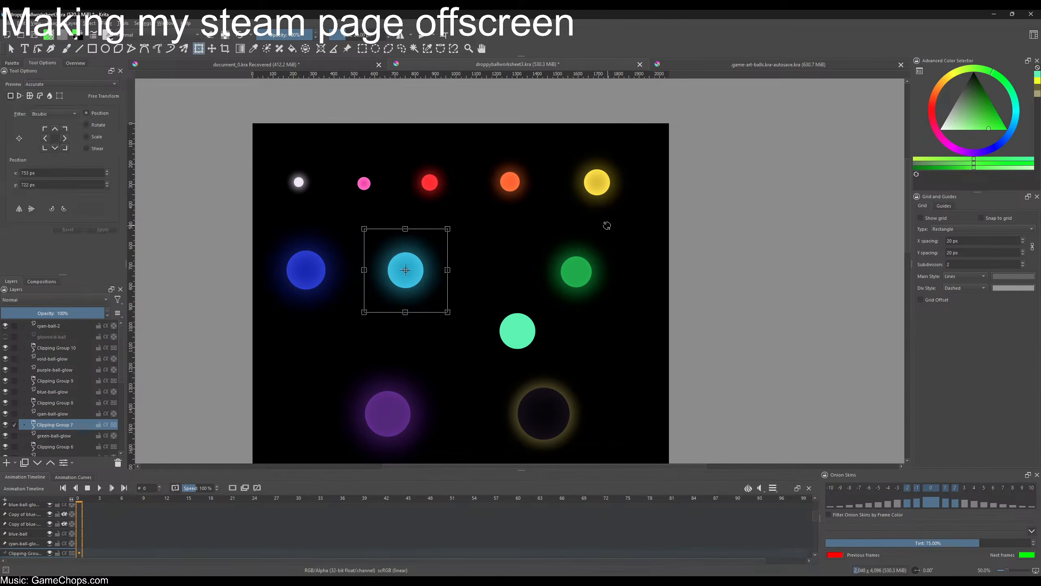
scroll(611, 225, up, 2)
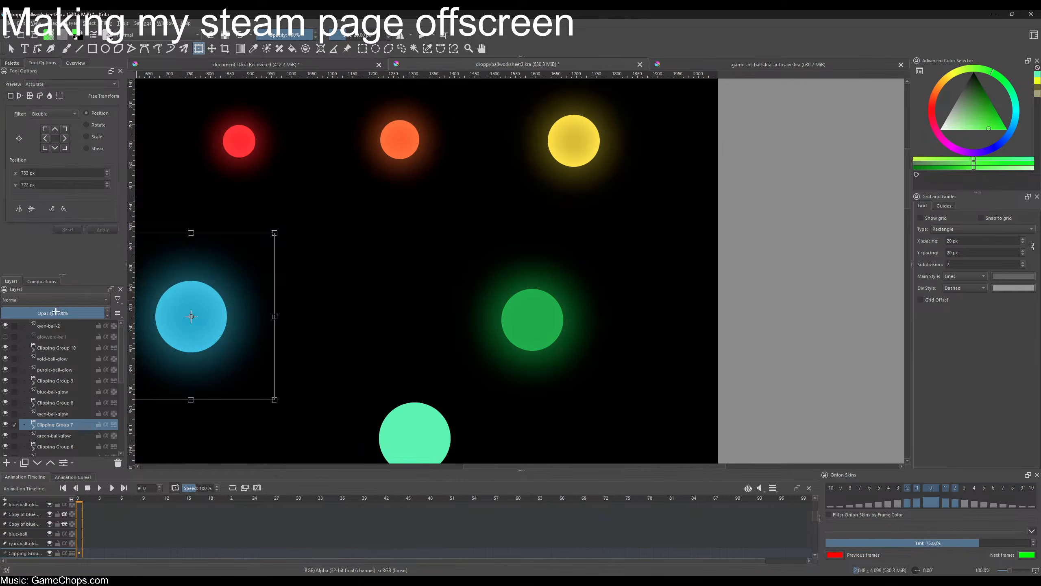
click(45, 435)
click(52, 386)
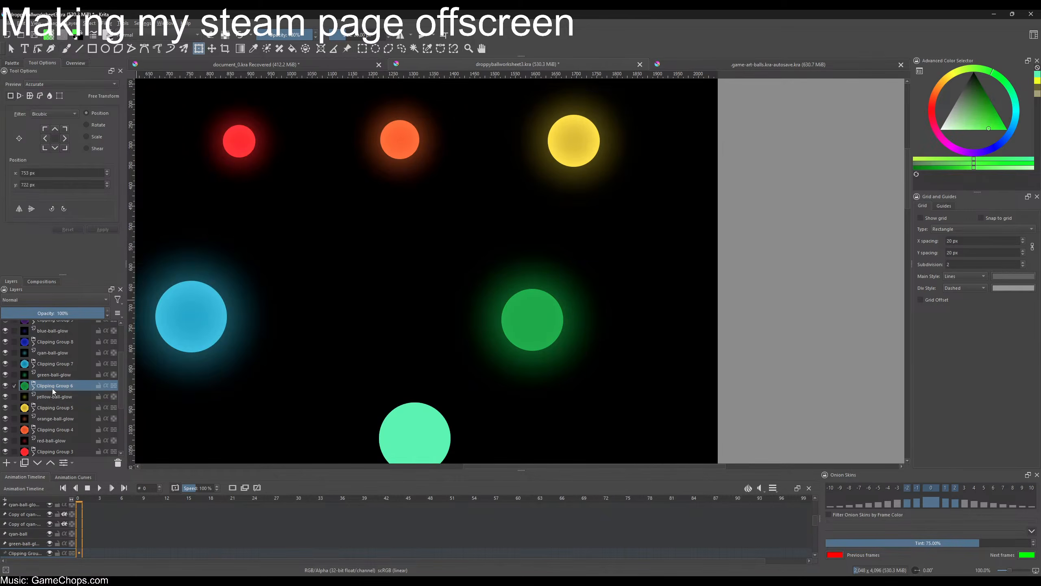
click(533, 320)
key(ctrl+c)
key(ctrl+shift+n)
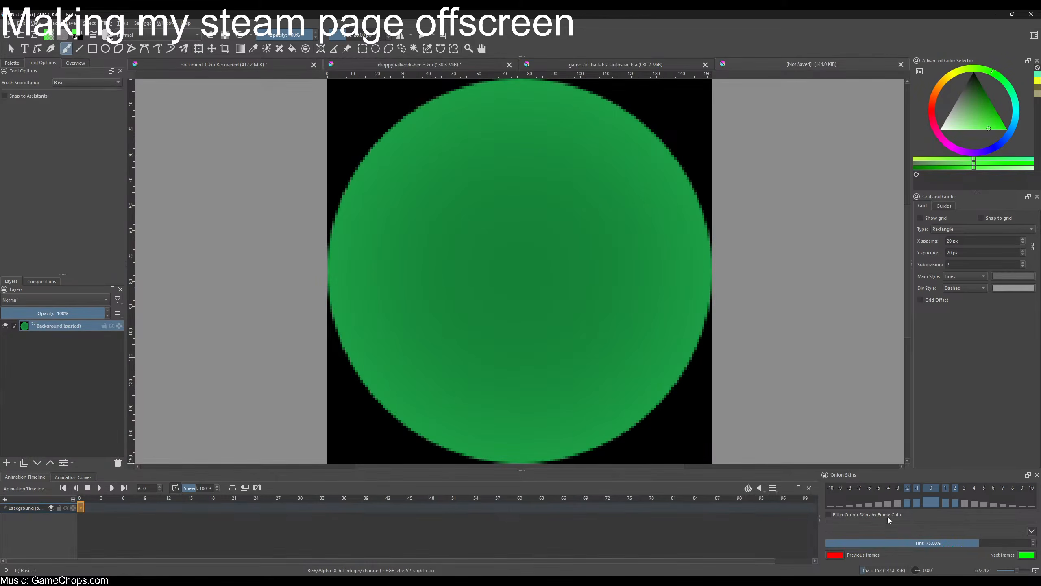
key(ctrl+w)
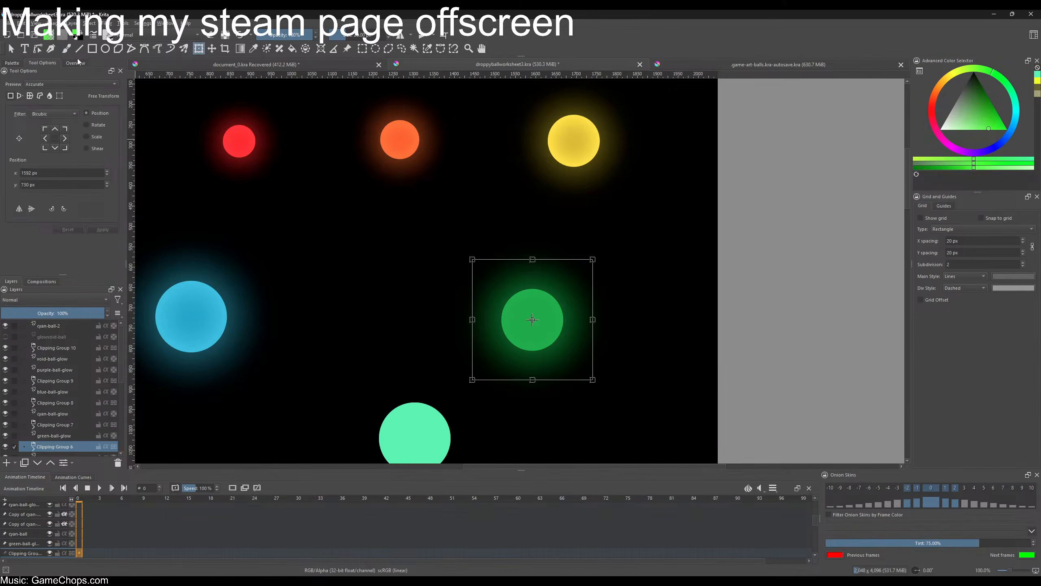
- Set up the Ellipse tool with a fixed width and height of 152 px
click(104, 50)
click(62, 154)
text(152)
key(Tab)
text(15)
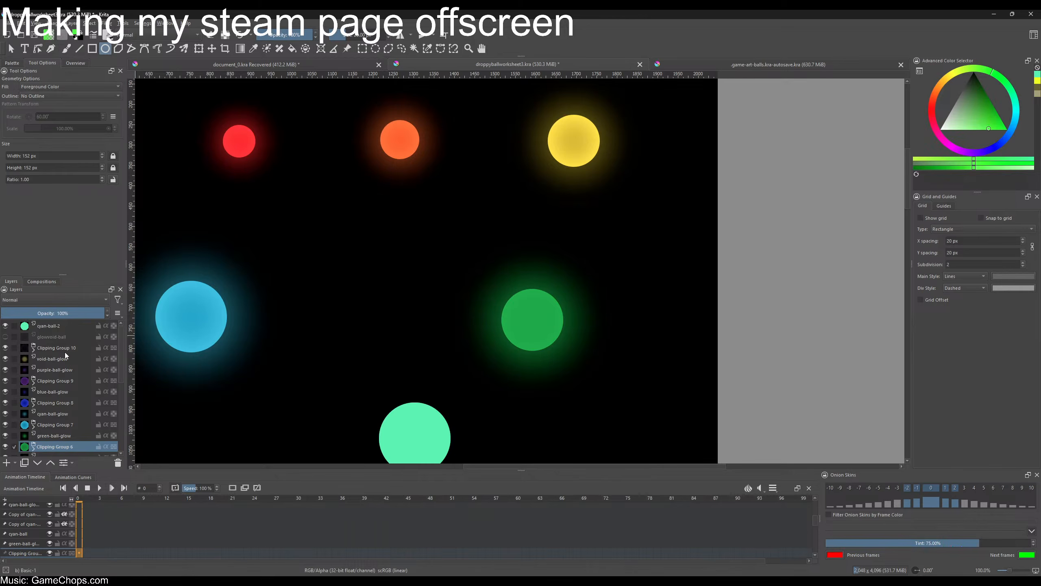
key(ctrl+z)
key(ctrl+shift+z)
- Add a new paint layer above cyan-ball-2 and name it green-ball-2
click(45, 327)
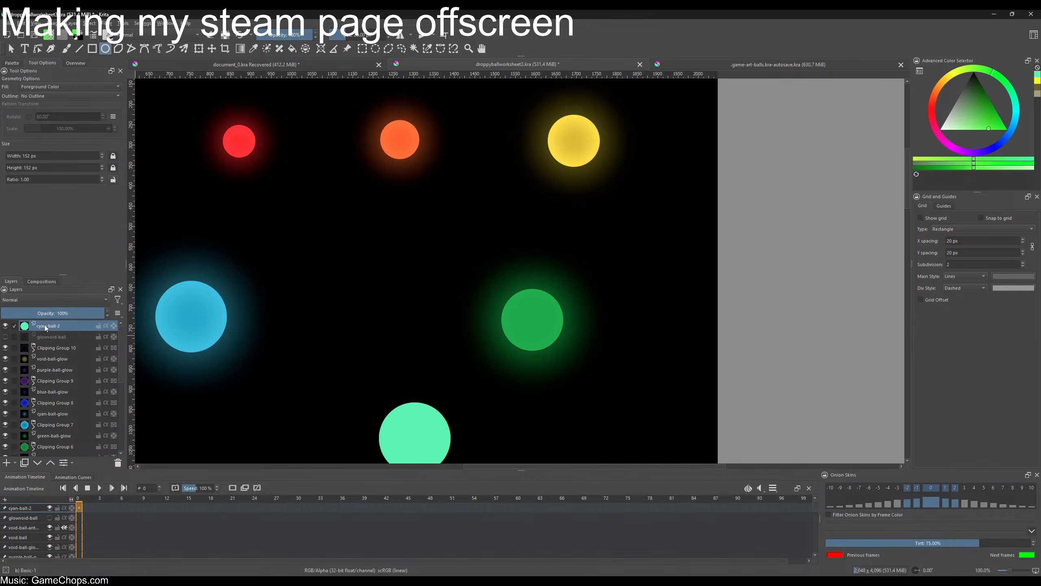
key(Insert)
double_click(50, 327)
text(gree)
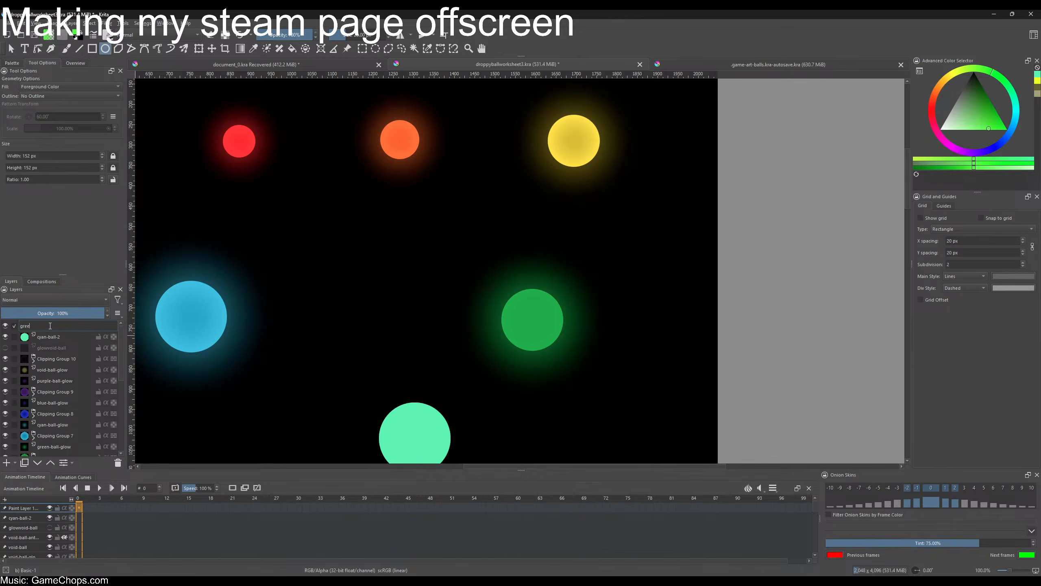
text(n-ball-2)
key(Return)
- Draw a 152 px bright green circle to the upper right of the existing green ball and compare it with the other balls
drag(621, 231, 608, 226)
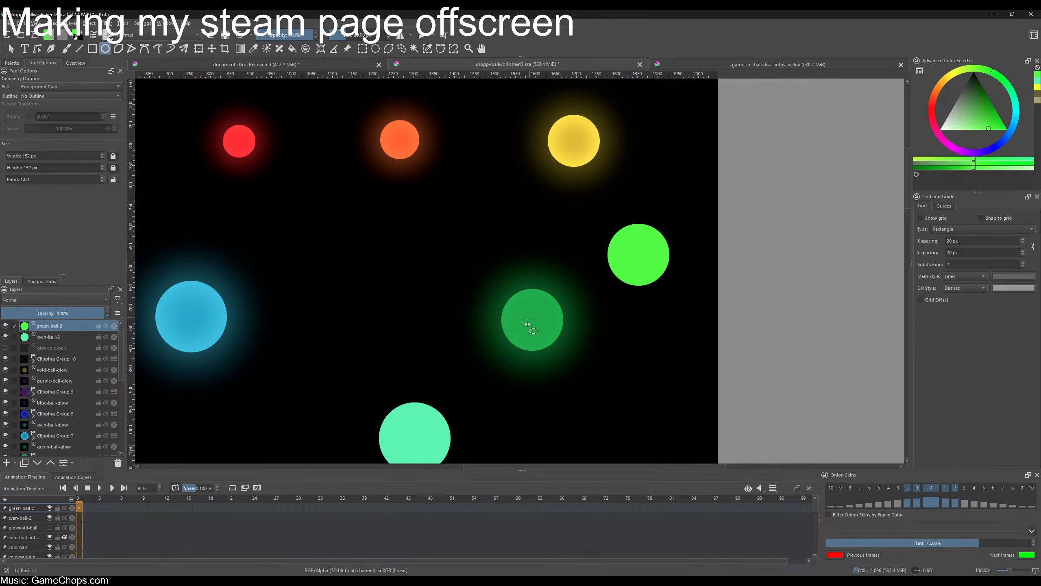
key(minus)
key(minus)
drag(494, 281, 496, 279)
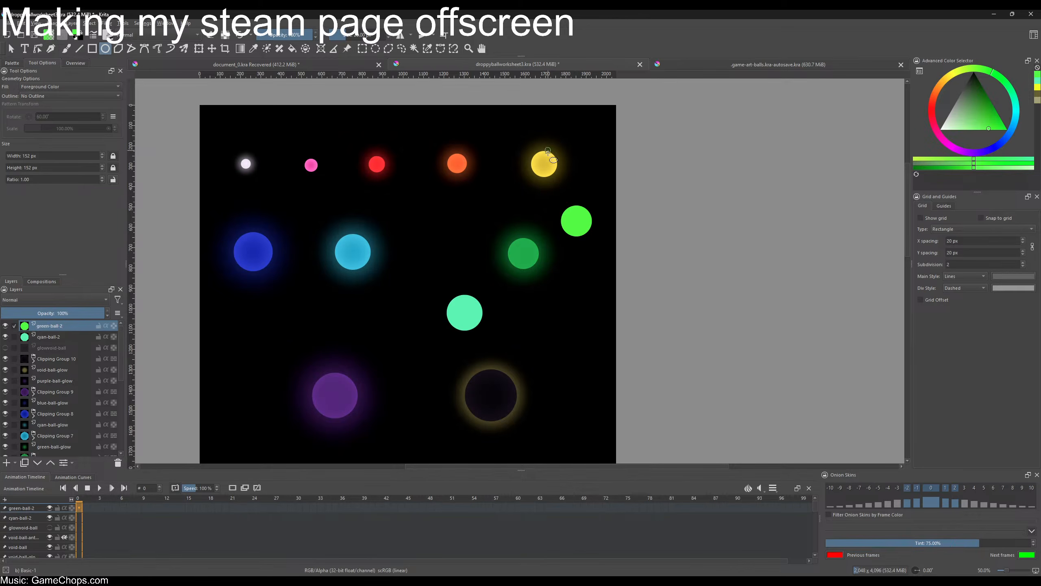
scroll(533, 219, up, 2)
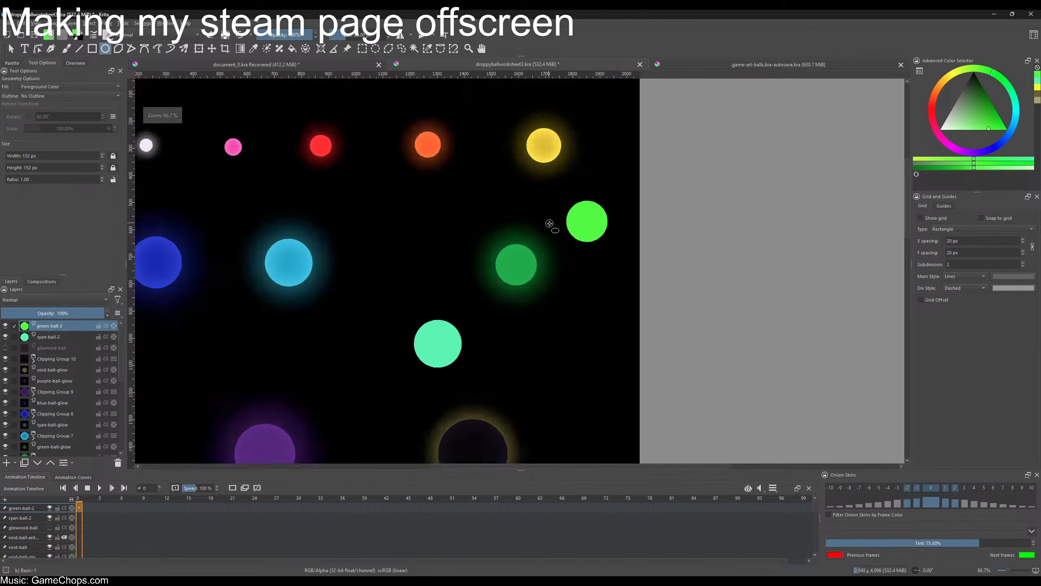
- Reorder the open documents so game-art-balls comes directly after the recovered document_0, and return to document_0
scroll(550, 223, up, 1)
scroll(550, 224, down, 1)
click(329, 66)
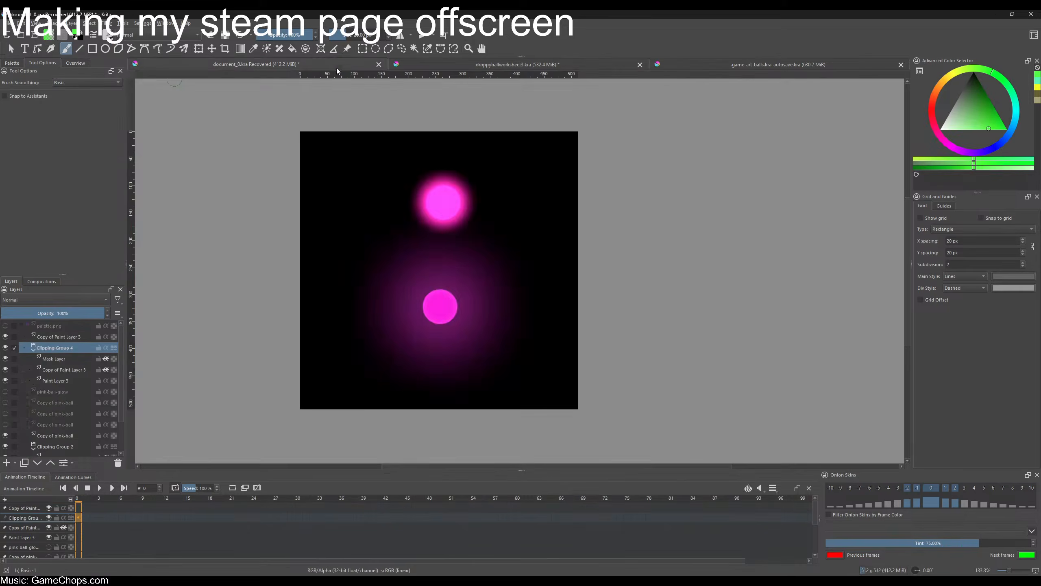
drag(752, 64, 563, 66)
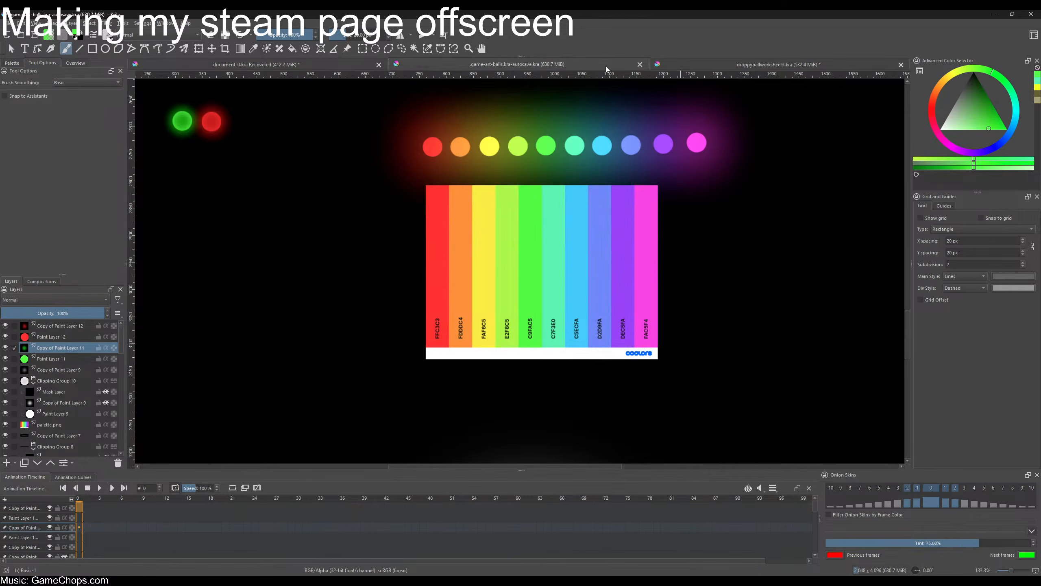
click(371, 65)
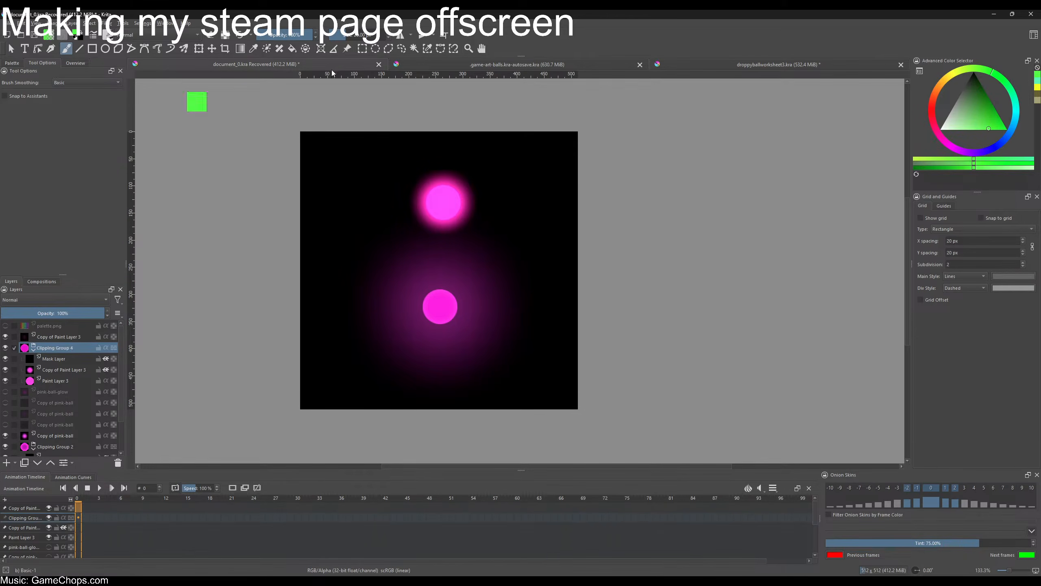
key(ctrl+shift+s)
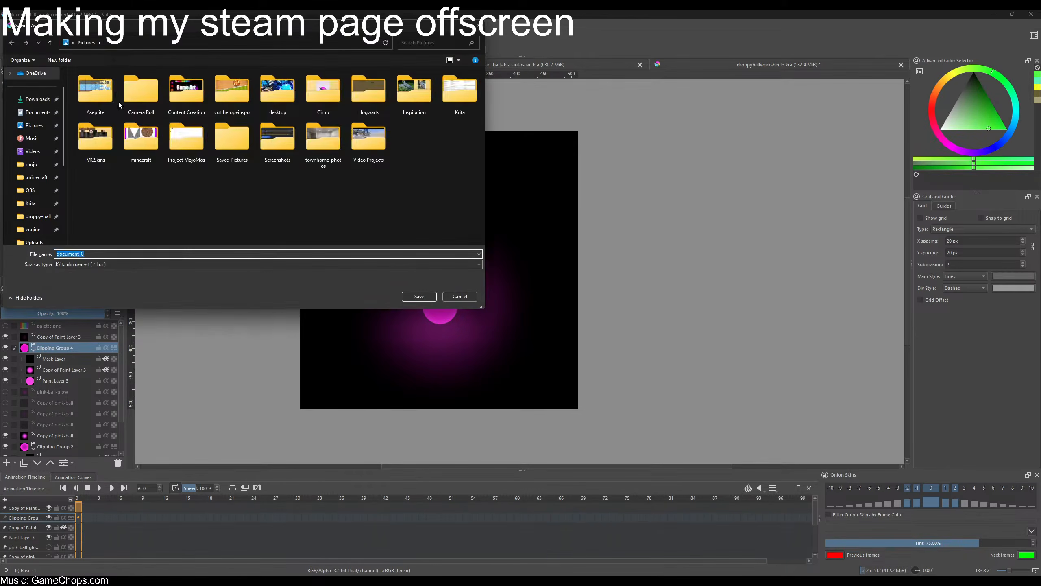
click(50, 42)
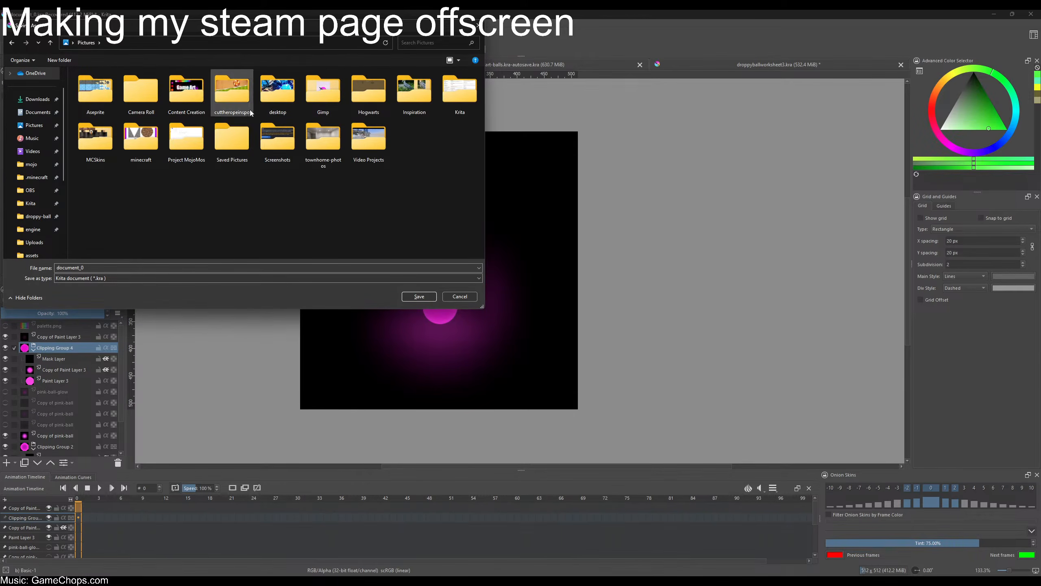
click(451, 87)
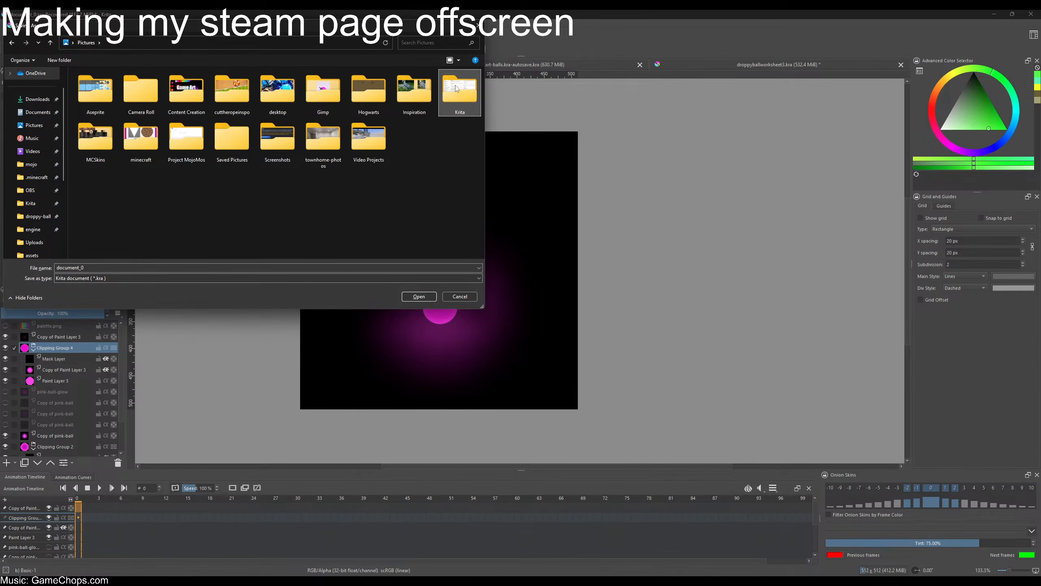
double_click(457, 88)
double_click(194, 89)
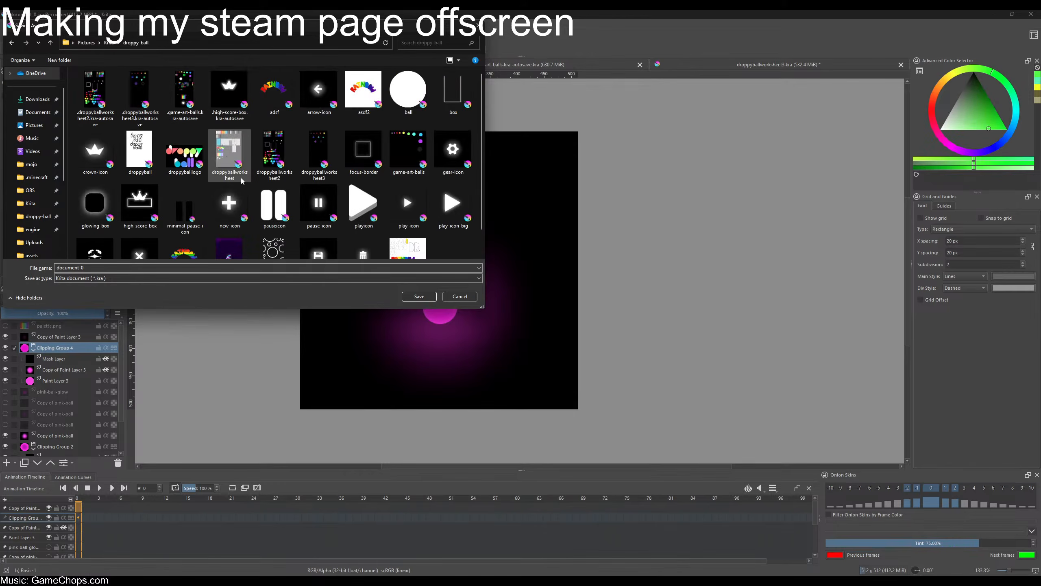
scroll(305, 182, down, 1)
scroll(306, 181, up, 1)
click(459, 296)
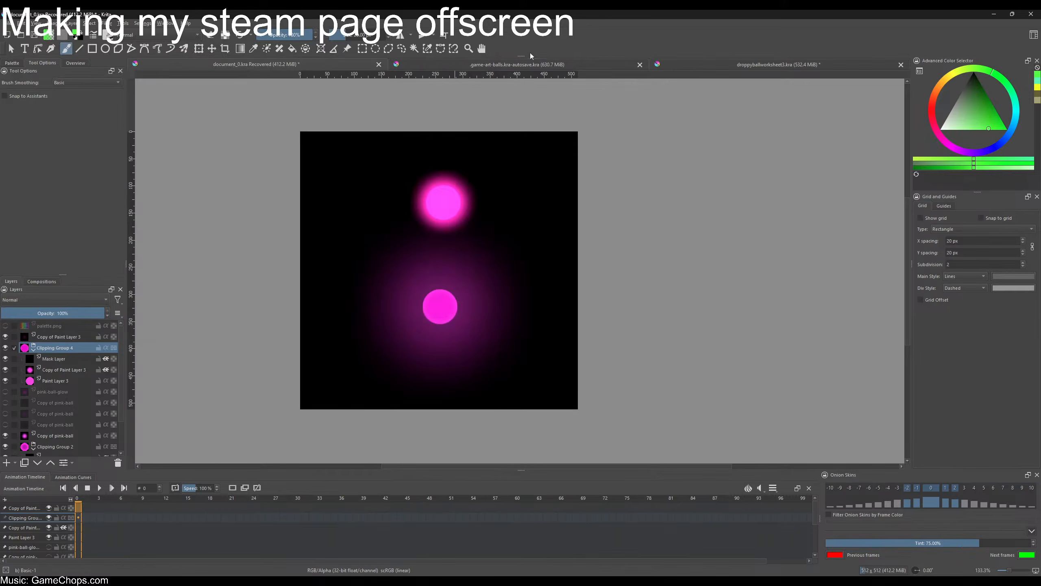
- Close the recovered document_0 without saving it
click(378, 64)
click(535, 308)
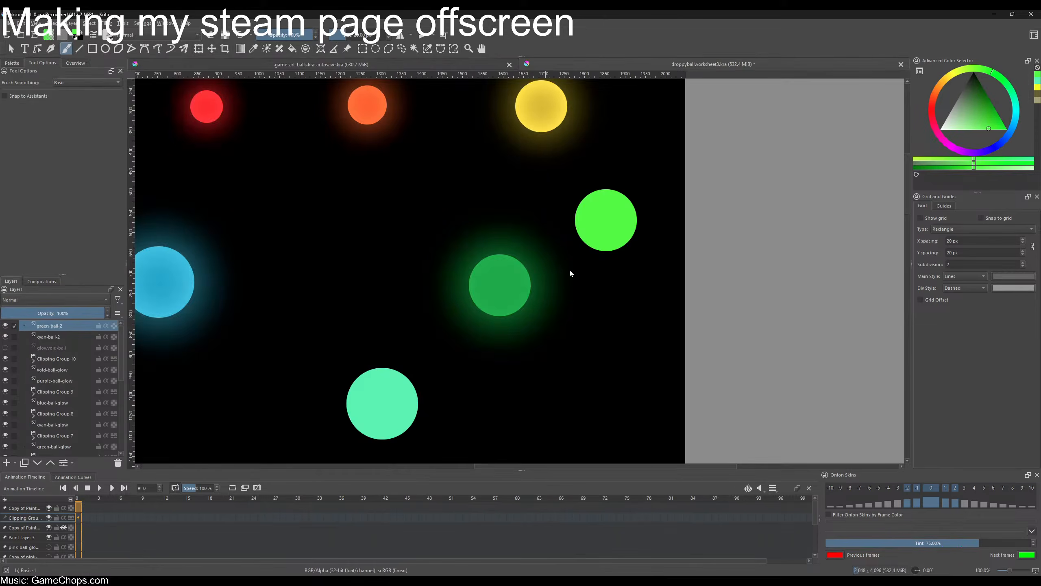
- Move the cyan-ball-2 circle up into the second row, between the light blue and dark green balls, at about X 1199, Y 727 px
scroll(558, 172, down, 4)
scroll(550, 176, up, 3)
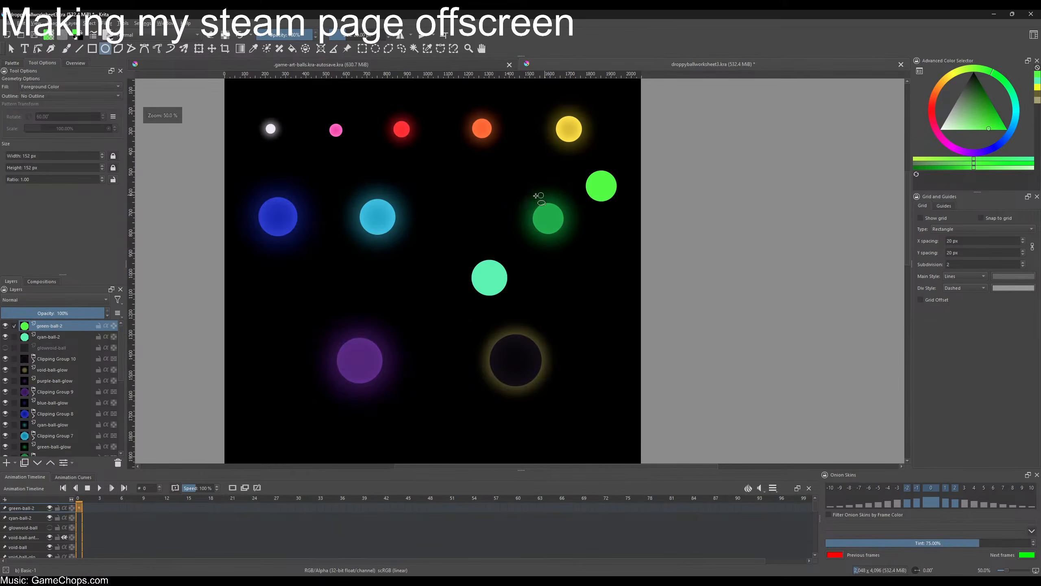
scroll(574, 175, down, 1)
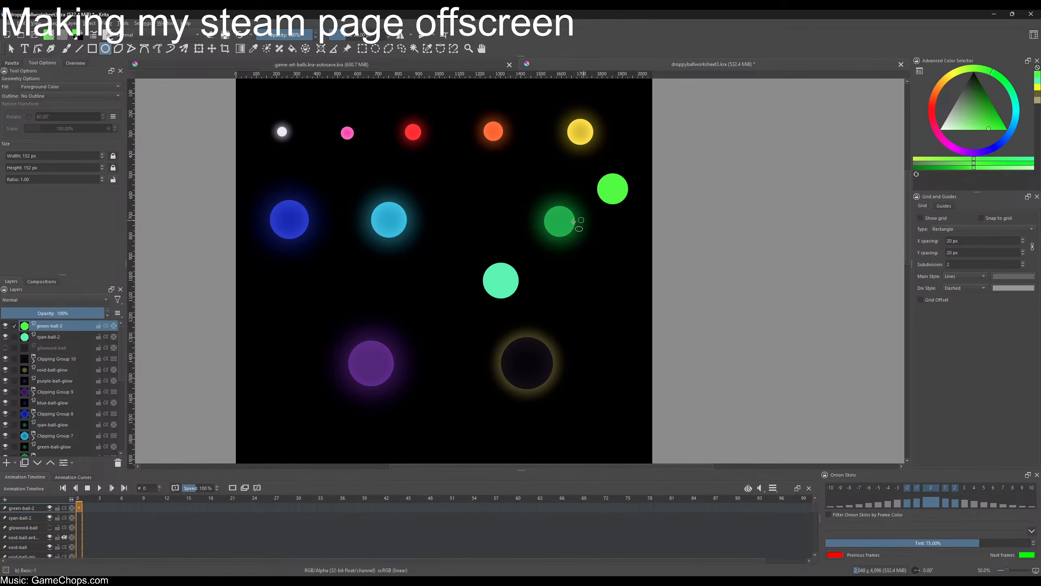
scroll(557, 232, up, 1)
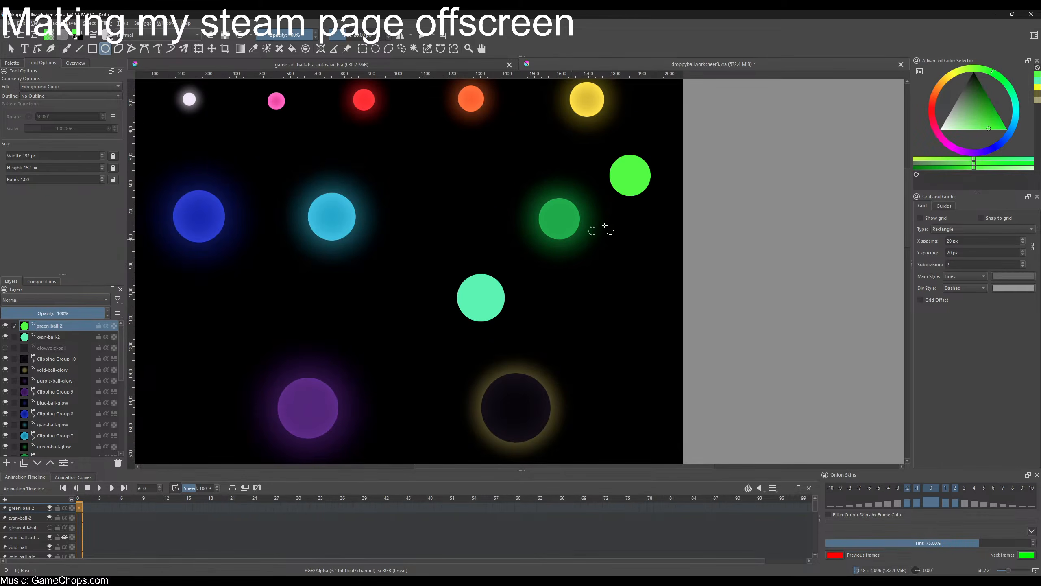
click(65, 337)
key(ctrl+t)
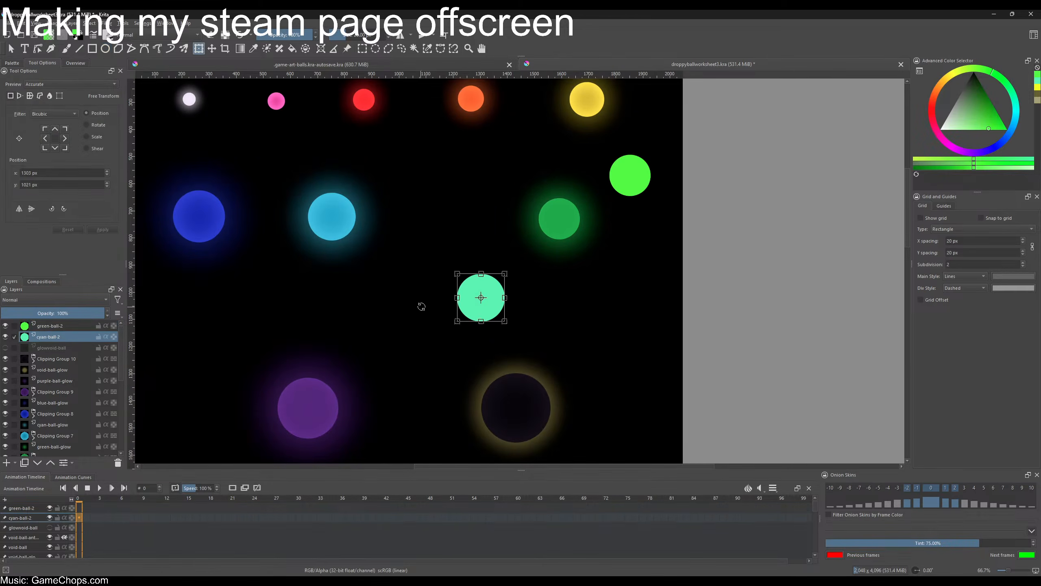
drag(481, 296, 458, 216)
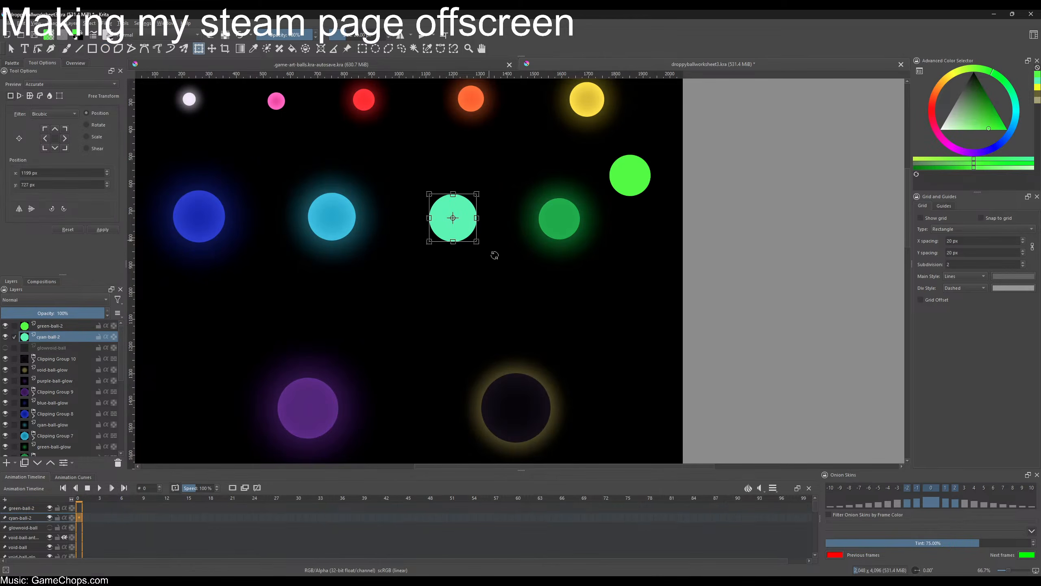
- Move green-ball-glow and Clipping Group 6 together to the right, to about X 1801, Y 735 px
scroll(63, 351, down, 5)
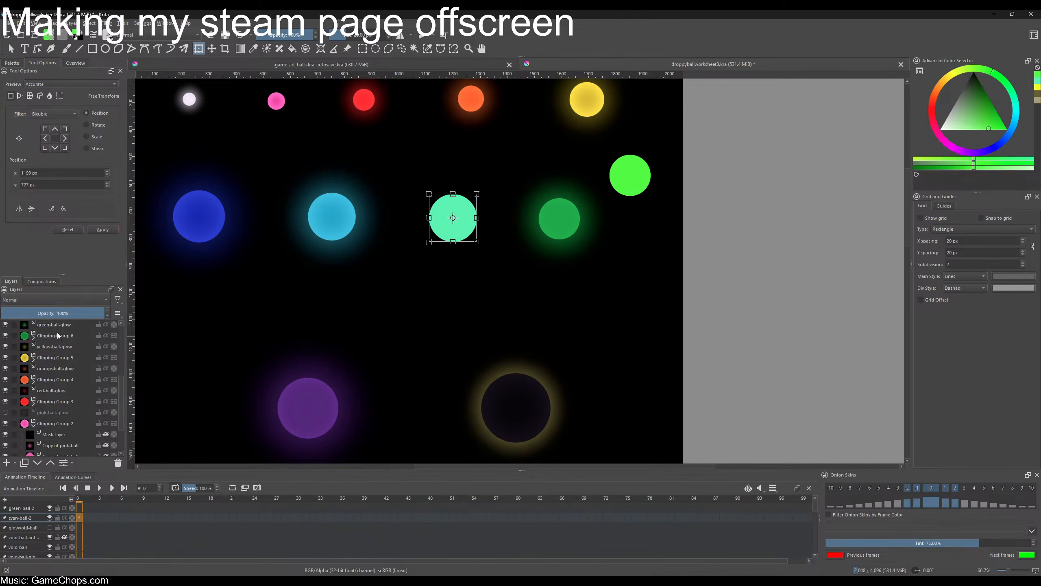
click(57, 333)
ctrl+click(53, 327)
key(ctrl+t)
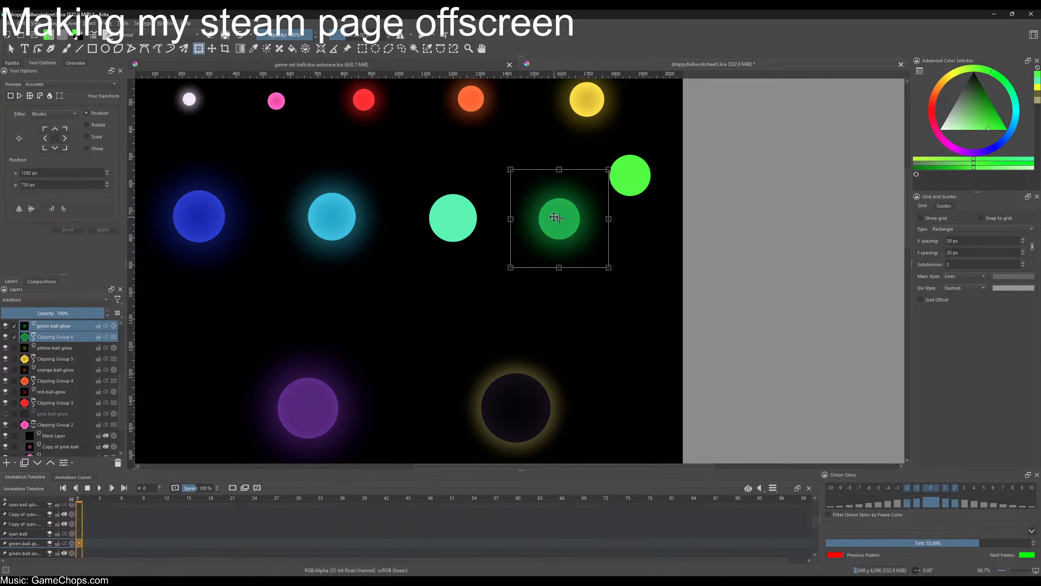
drag(573, 214, 629, 216)
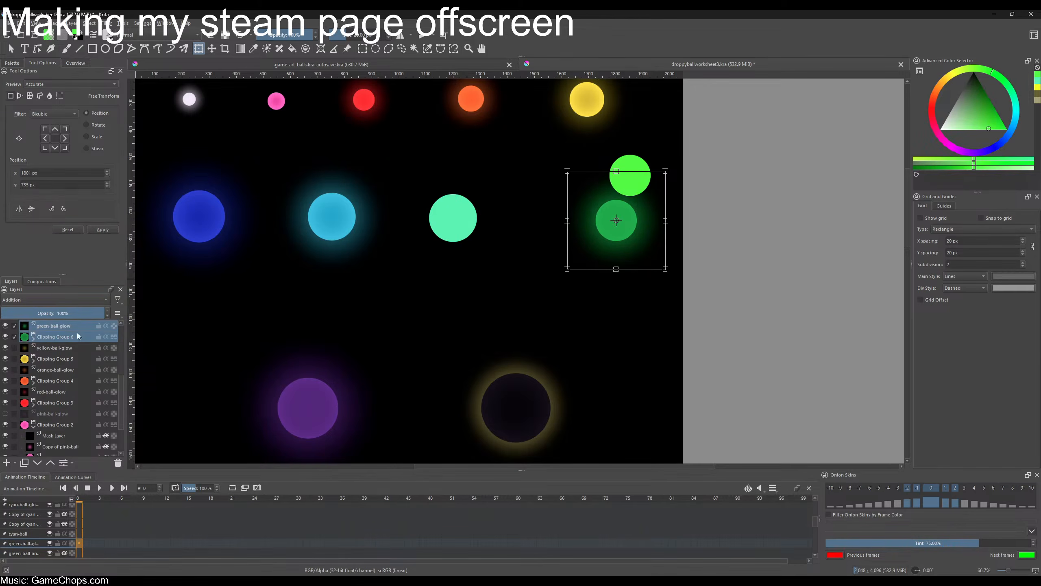
- Move the bright green-ball-2 circle down out of the ball rows to about X 939, Y 2411 px
scroll(63, 338, up, 5)
click(53, 326)
click(631, 176)
drag(631, 176, 453, 287)
scroll(426, 408, down, 4)
scroll(454, 283, up, 4)
drag(449, 345, 448, 401)
scroll(551, 264, down, 4)
drag(536, 162, 497, 280)
scroll(495, 272, up, 3)
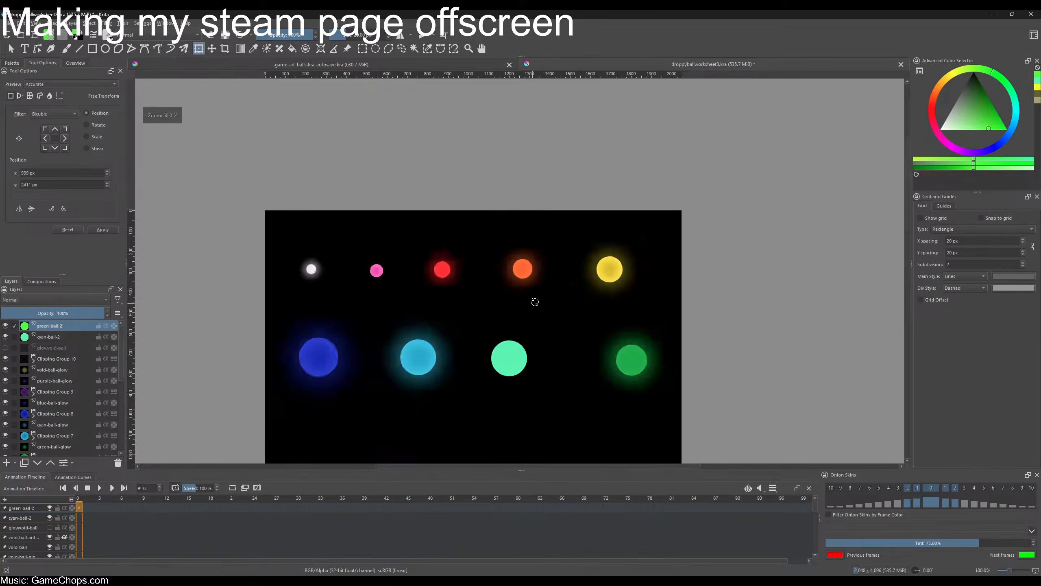
- Shift the cyan-ball-2 circle right, beside the dark green ball, to about X 1372, Y 722 px
drag(536, 314, 543, 184)
click(68, 336)
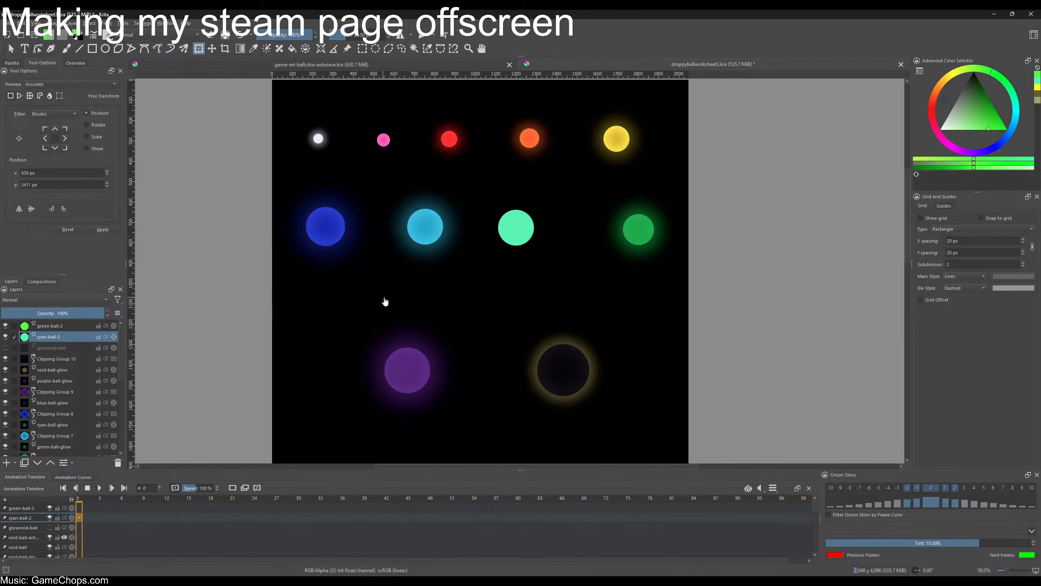
drag(506, 226, 538, 225)
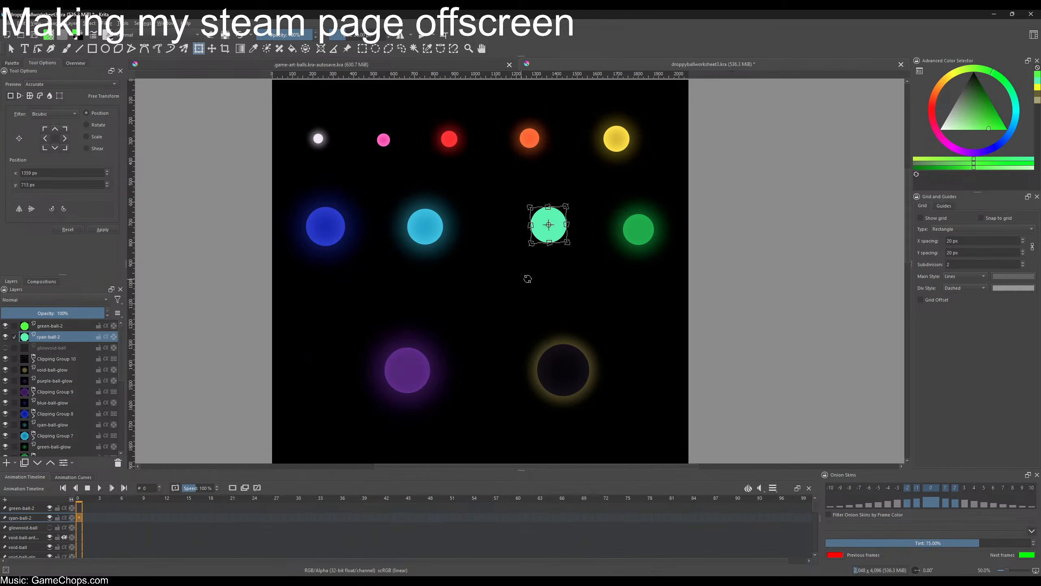
scroll(567, 269, up, 1)
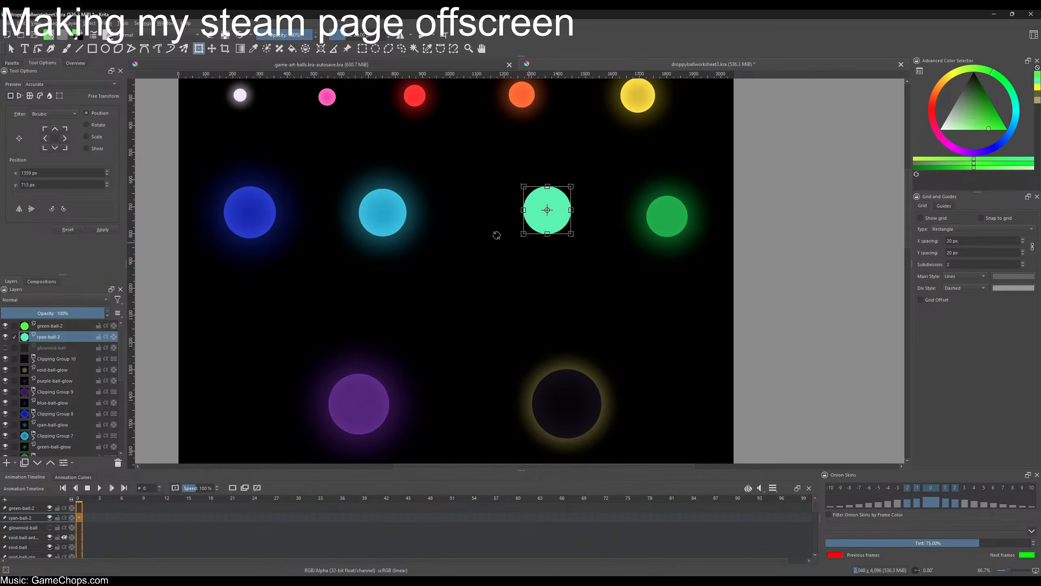
key(ctrl+z)
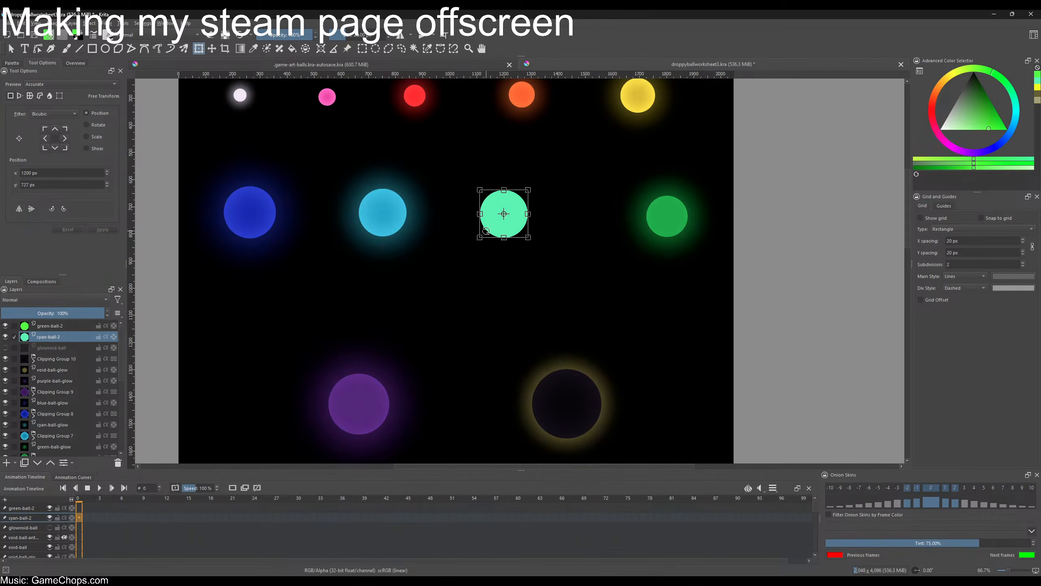
drag(508, 205, 554, 205)
key(Return)
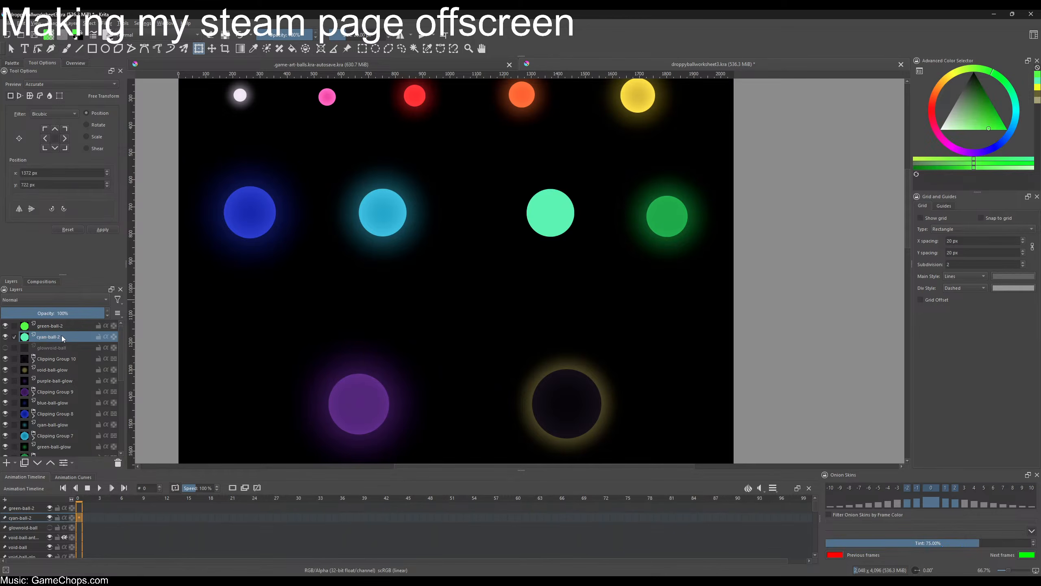
- Duplicate the cyan-ball-2 layer
key(ctrl+j)
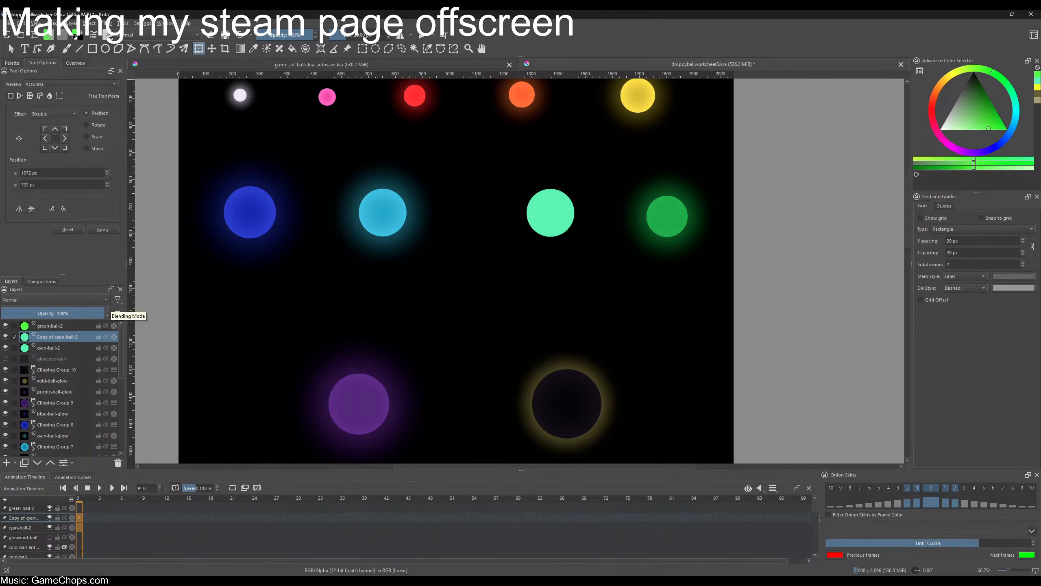
- Try darkening the cyan-ball-2 copy with an HSV Adjustment, lowering its lightness to about -32
click(107, 22)
mouse_move(134, 53)
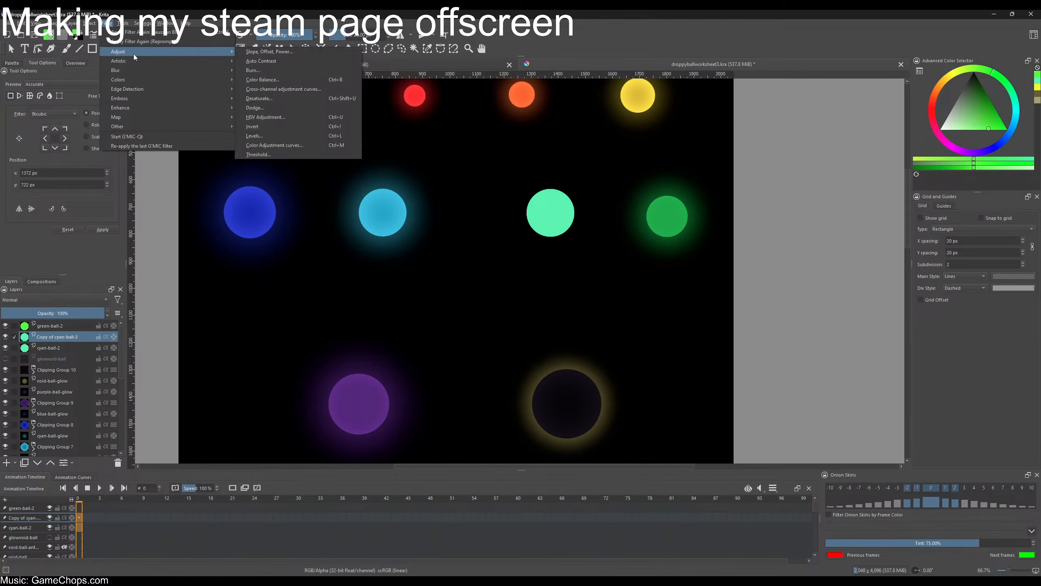
click(273, 118)
drag(91, 356, 77, 352)
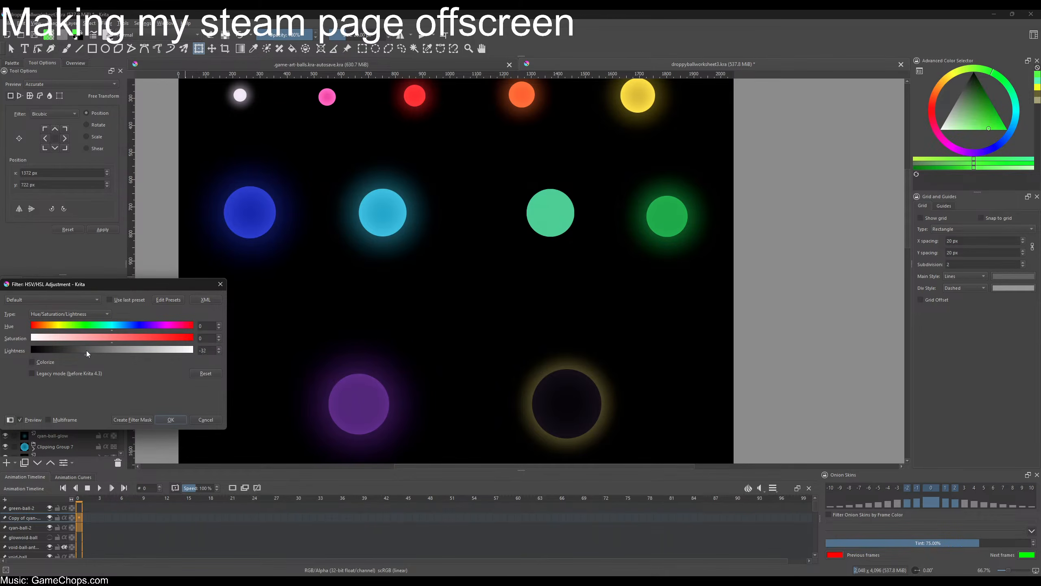
click(166, 418)
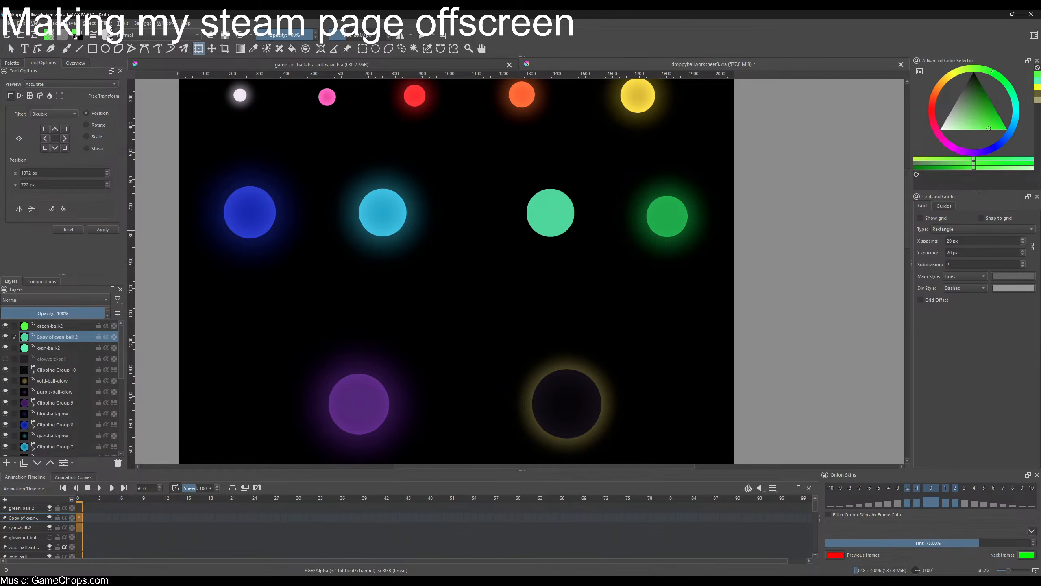
- Try a Gaussian Blur of about 121 px on the cyan-ball-2 copy, cancel it and undo the darkening
click(107, 22)
mouse_move(126, 70)
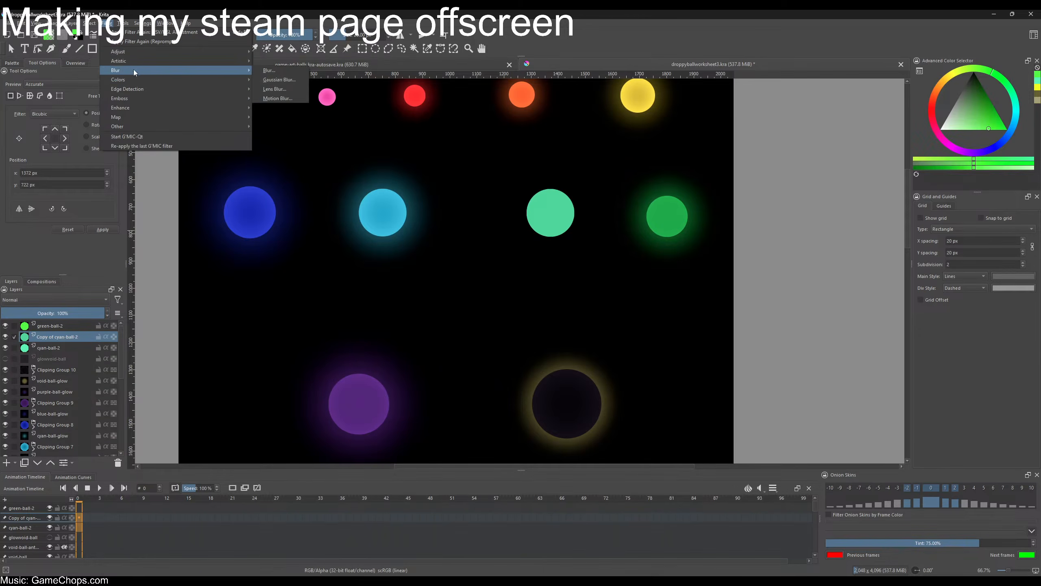
click(277, 81)
drag(99, 314, 125, 314)
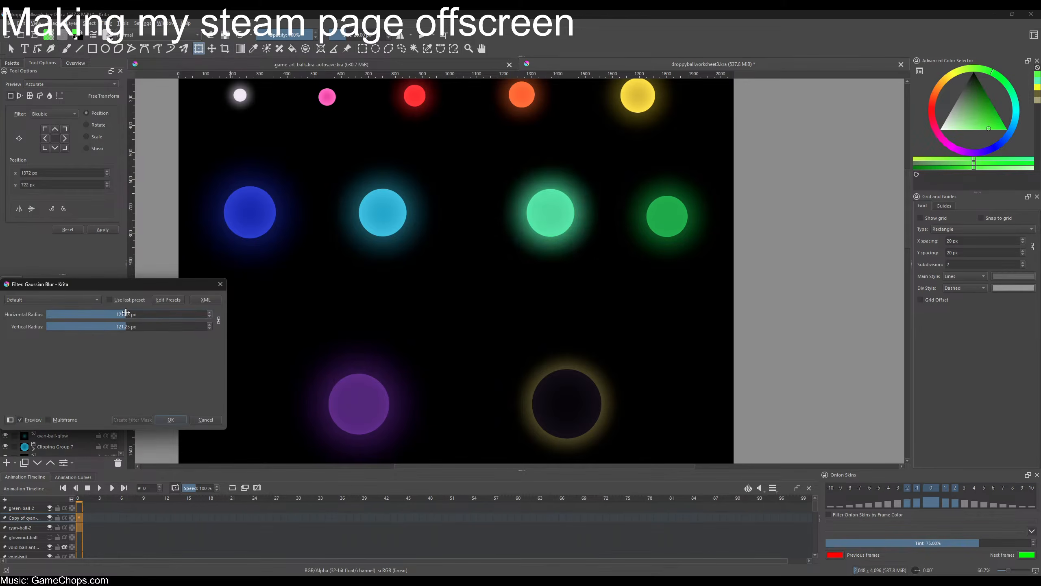
click(200, 419)
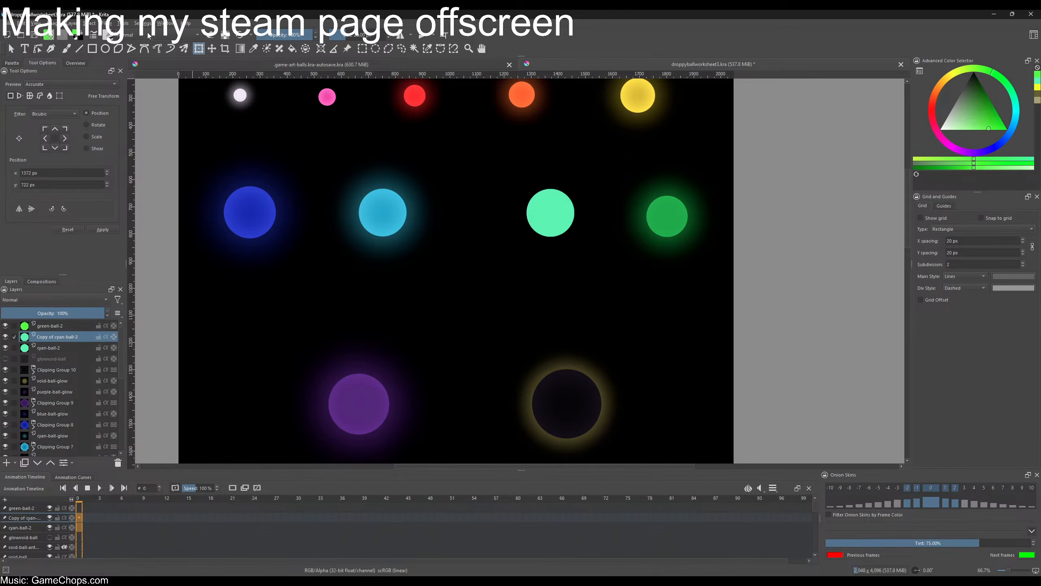
- Darken the cyan-ball-2 copy with an HSV Adjustment lightness of -50
click(106, 22)
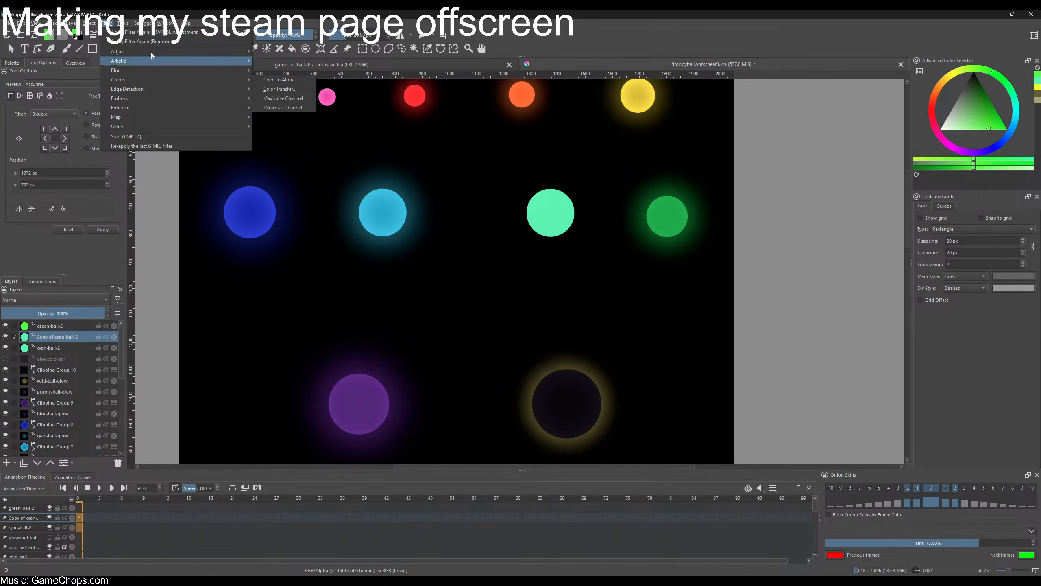
click(295, 121)
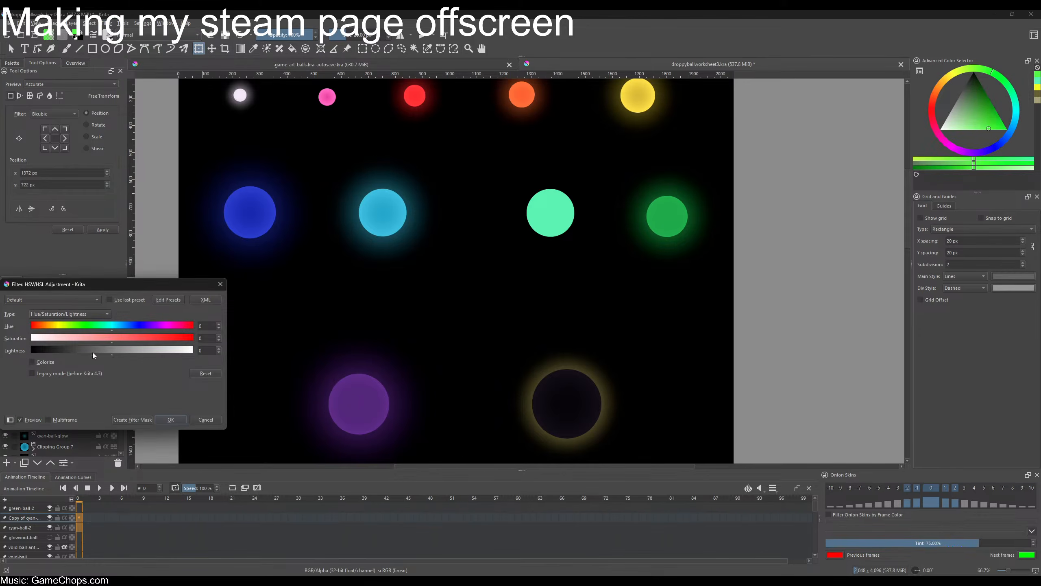
drag(94, 351, 72, 351)
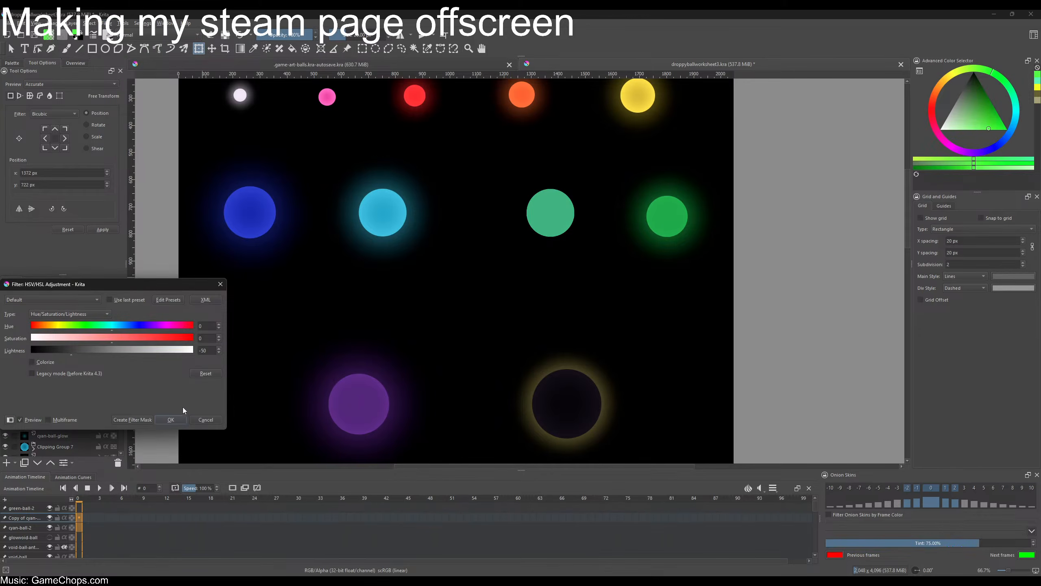
click(176, 416)
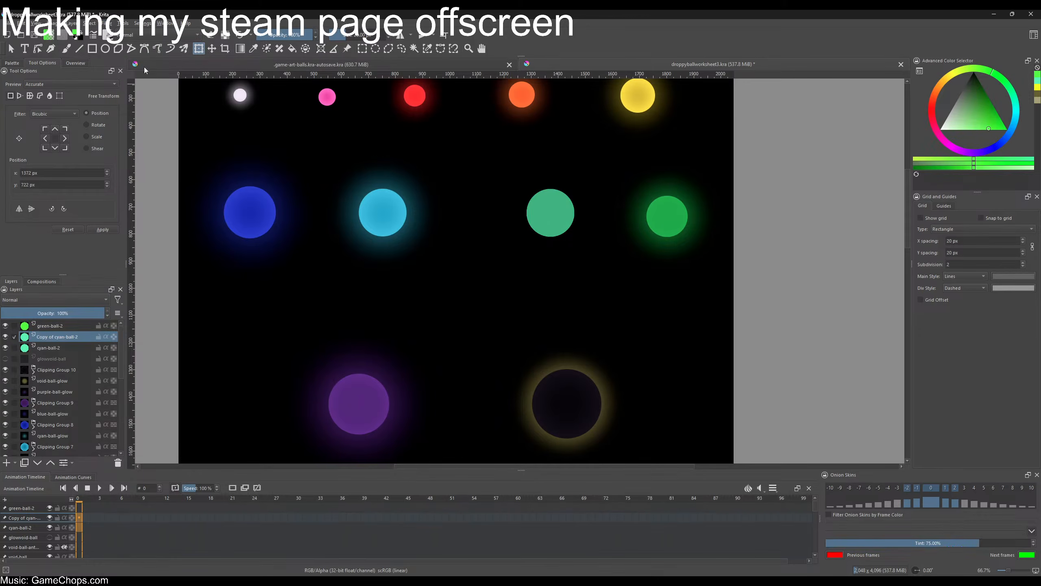
- Apply a Gaussian Blur of about 123 px to the cyan-ball-2 copy and set its blending mode to Addition
click(109, 23)
mouse_move(172, 70)
click(274, 80)
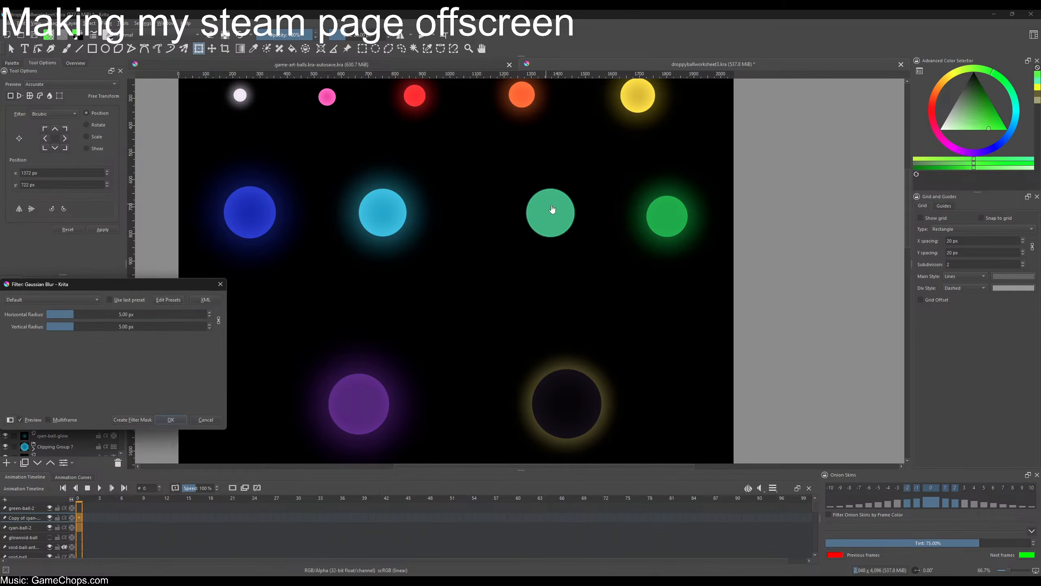
drag(69, 311, 125, 315)
drag(126, 314, 126, 314)
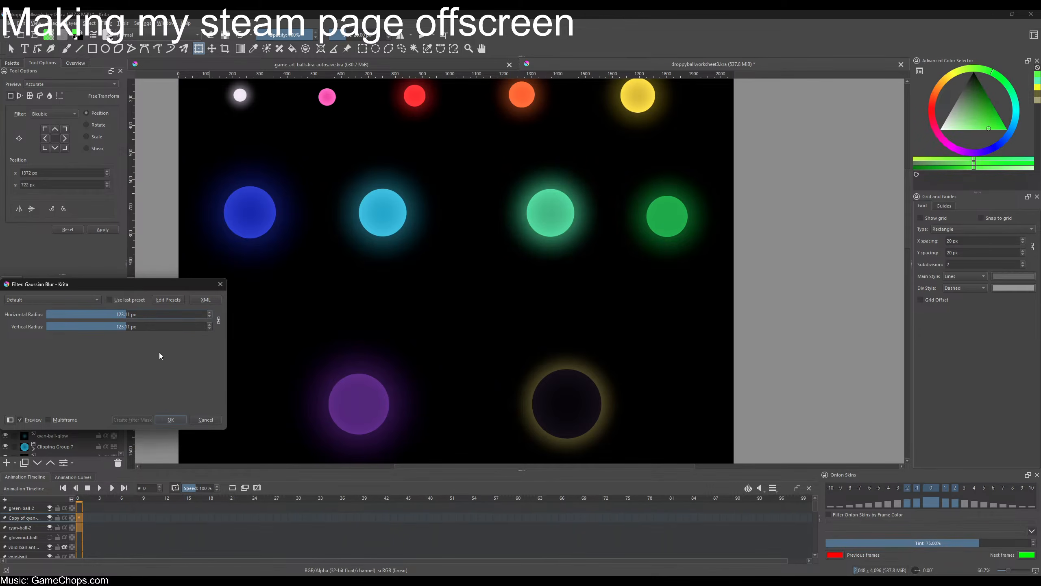
click(171, 419)
click(53, 300)
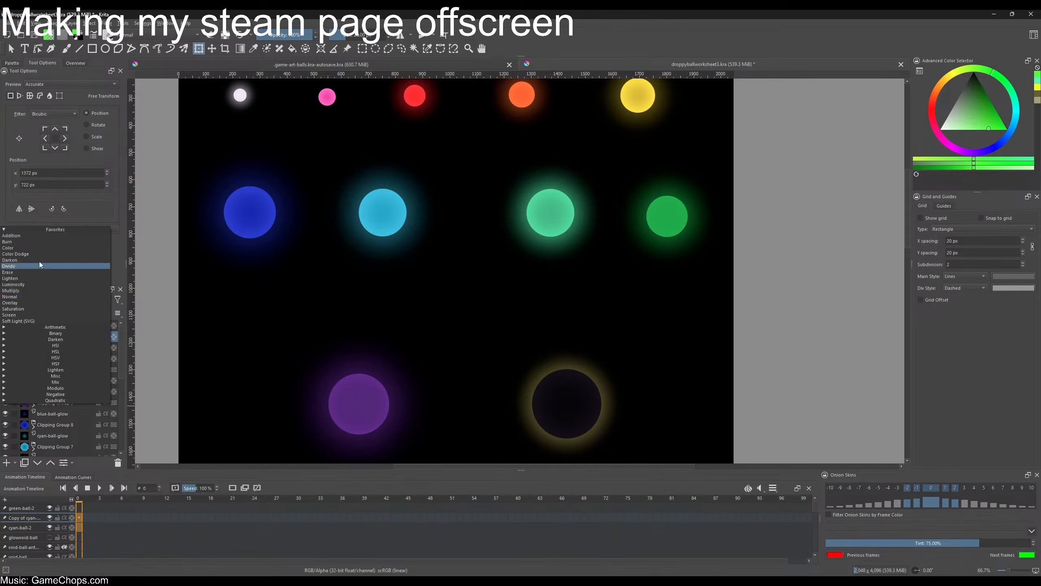
click(27, 238)
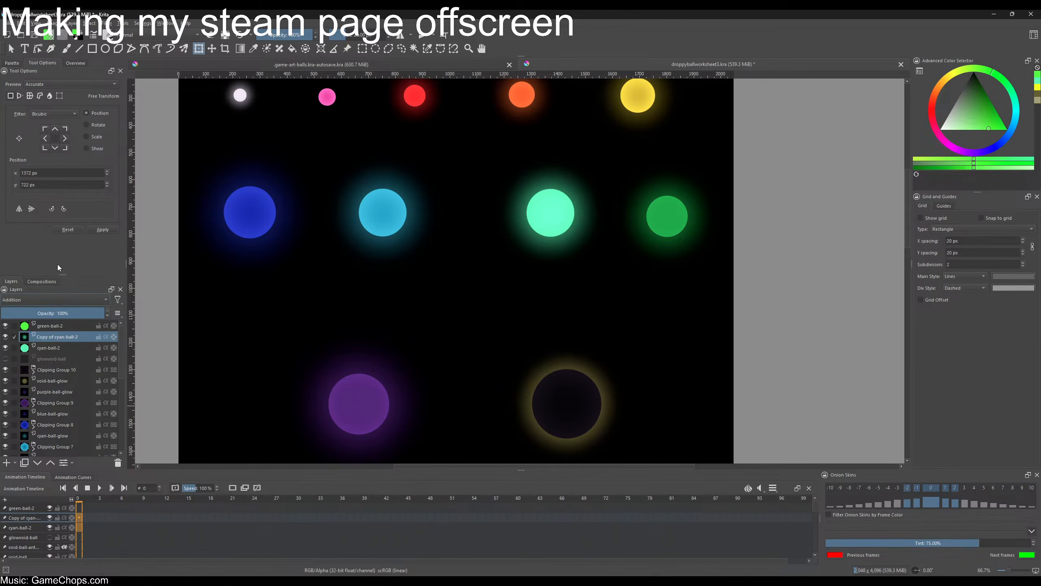
- Select cyan-ball-2 together with its blurred glow copy and move both to about x 1303 px, y 723 px
click(5, 337)
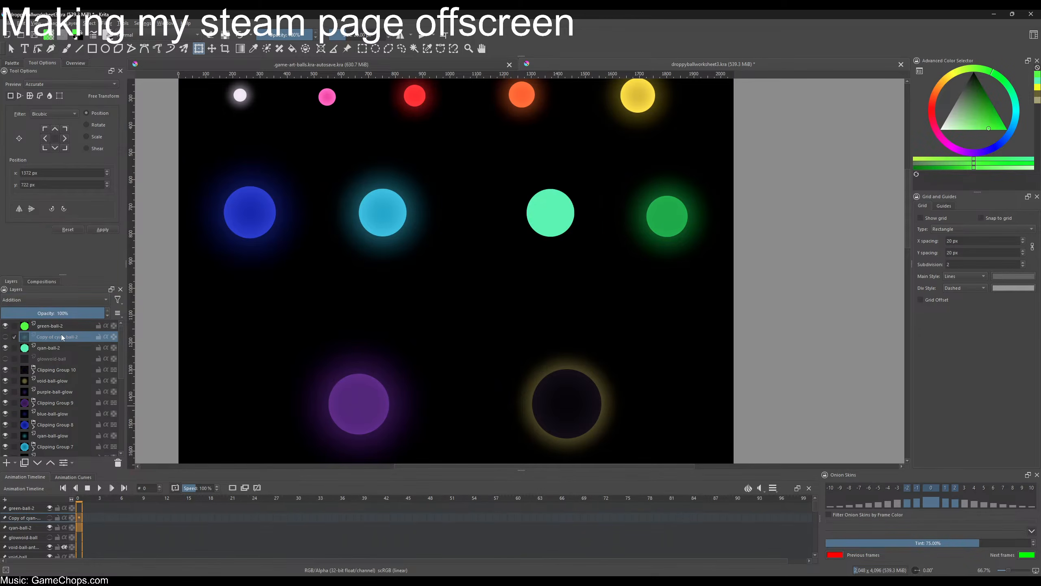
ctrl+click(48, 346)
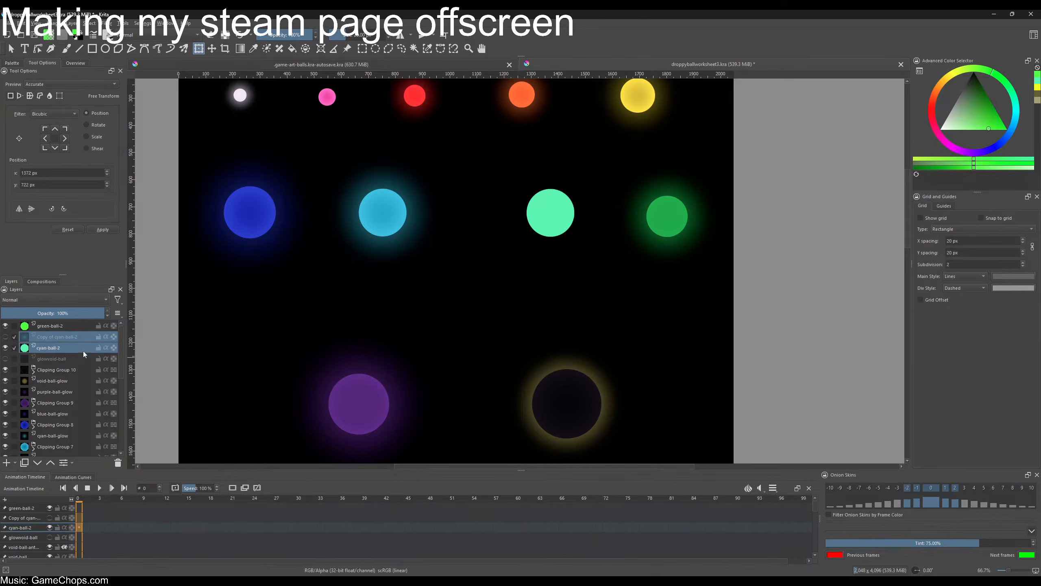
click(5, 337)
drag(576, 213, 558, 212)
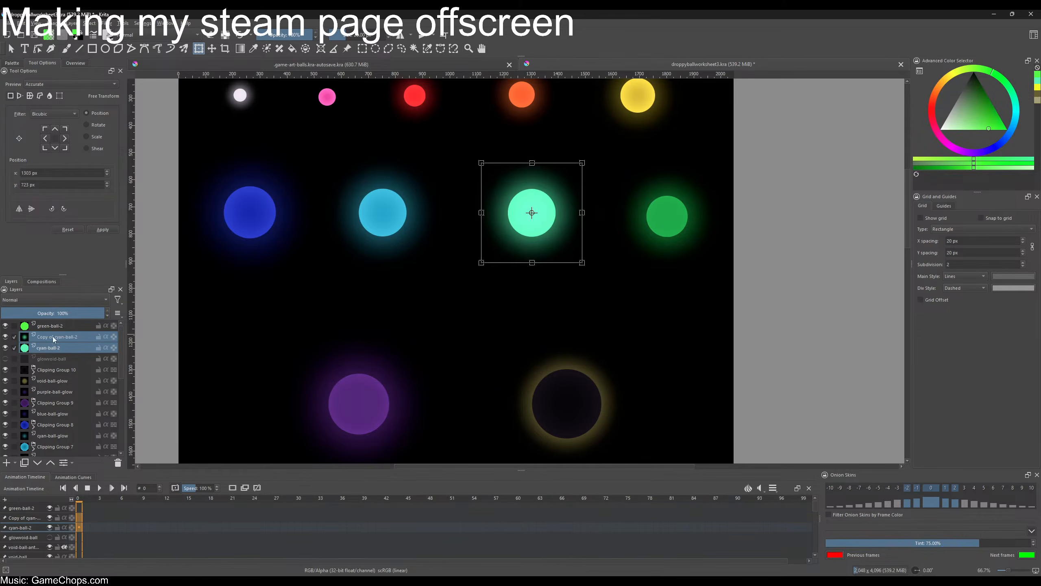
- Hide the blurred cyan-ball-2 glow copy and put the cyan-ball-2 layer into a quick clipping group
click(40, 337)
click(5, 337)
click(52, 348)
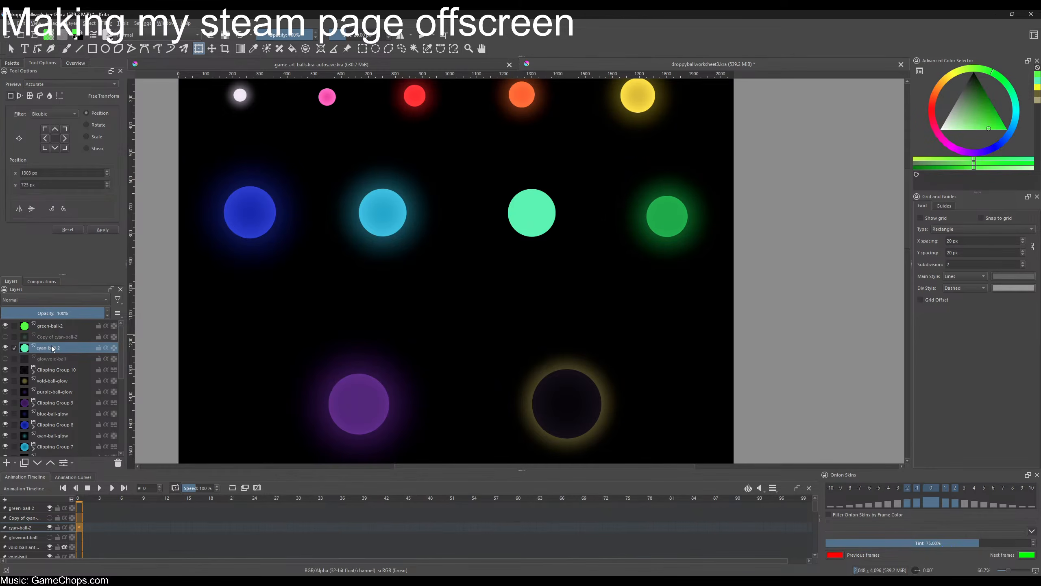
key(ctrl+j)
key(ctrl+z)
right_click(52, 346)
mouse_move(94, 476)
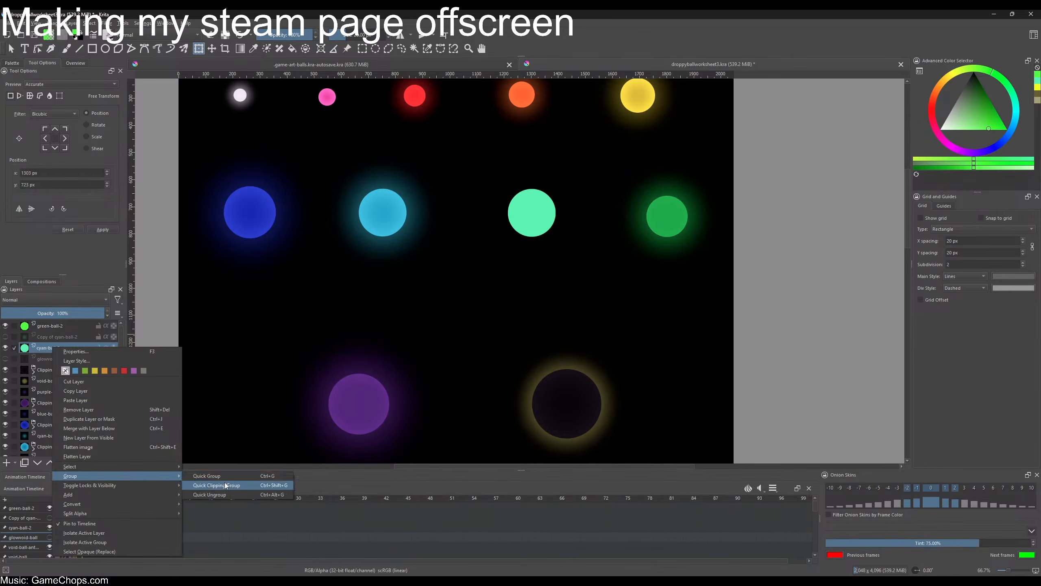
click(225, 485)
- Duplicate cyan-ball-2 inside the clipping group, with the copy inheriting alpha and using Addition blending
click(55, 372)
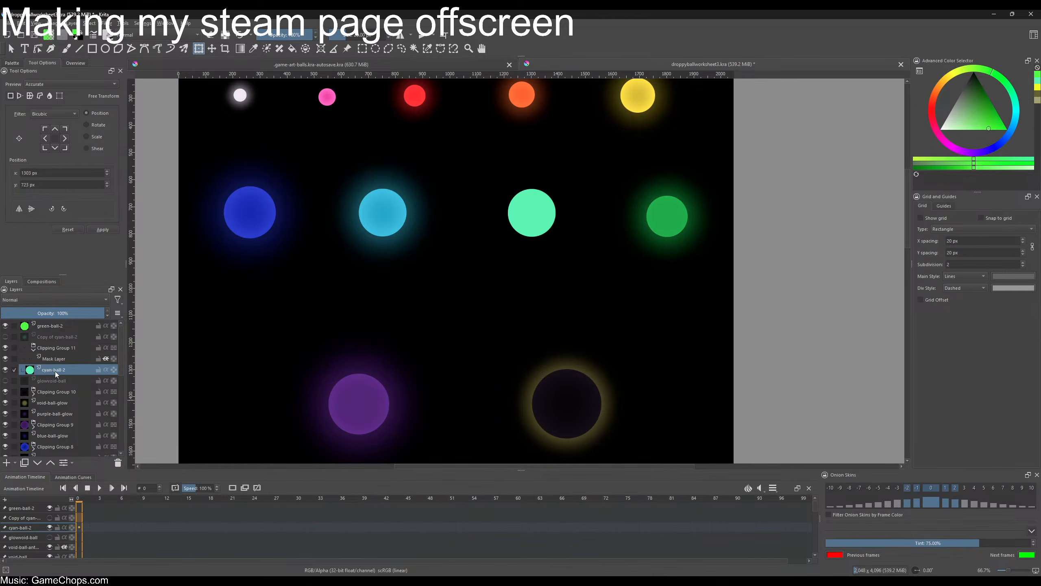
key(ctrl+j)
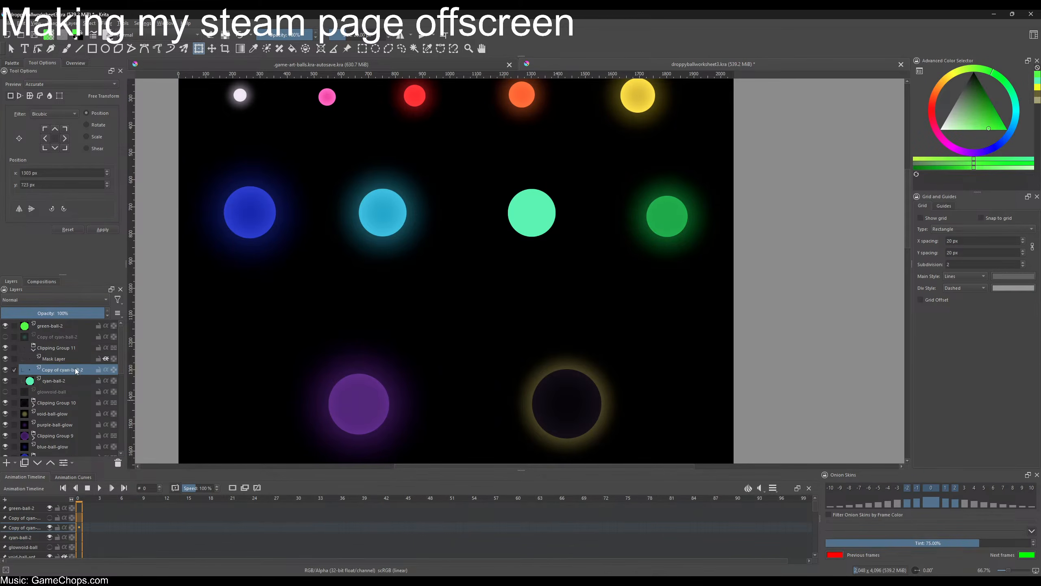
click(53, 299)
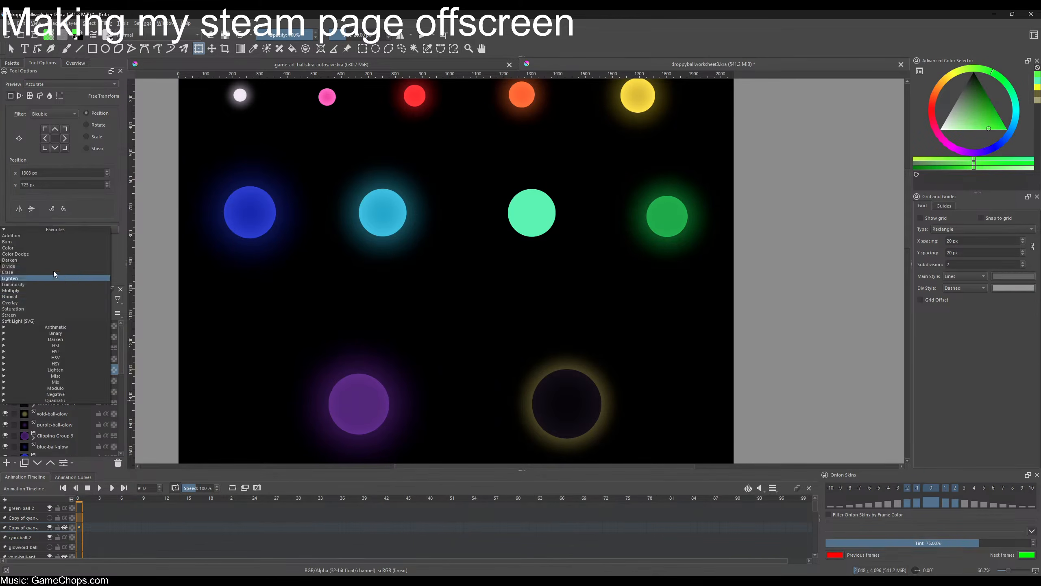
click(32, 236)
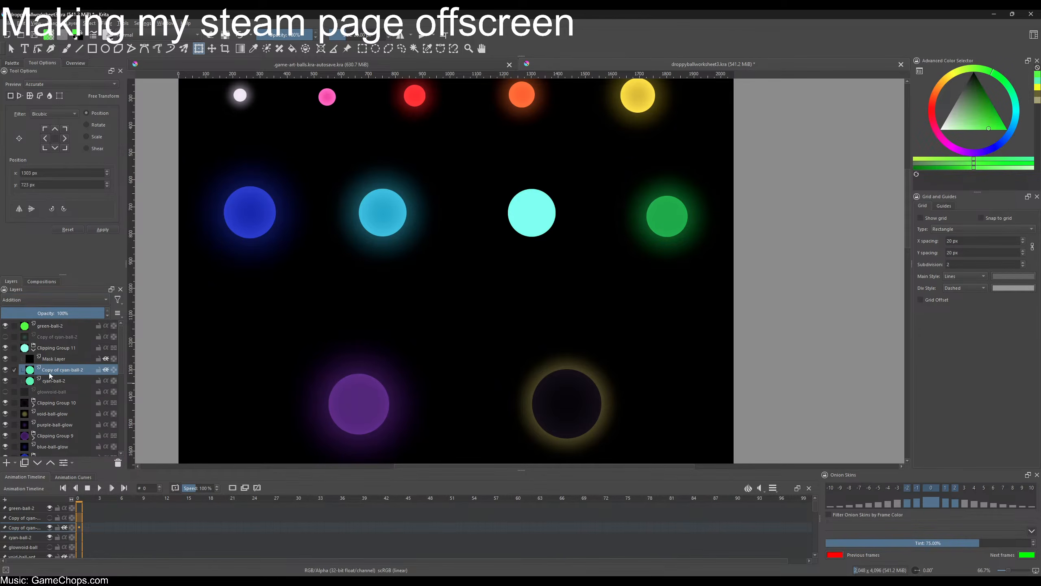
- Duplicate the Addition copy in the clipping group and set the new copy's blending mode to Multiply
key(ctrl+j)
click(53, 299)
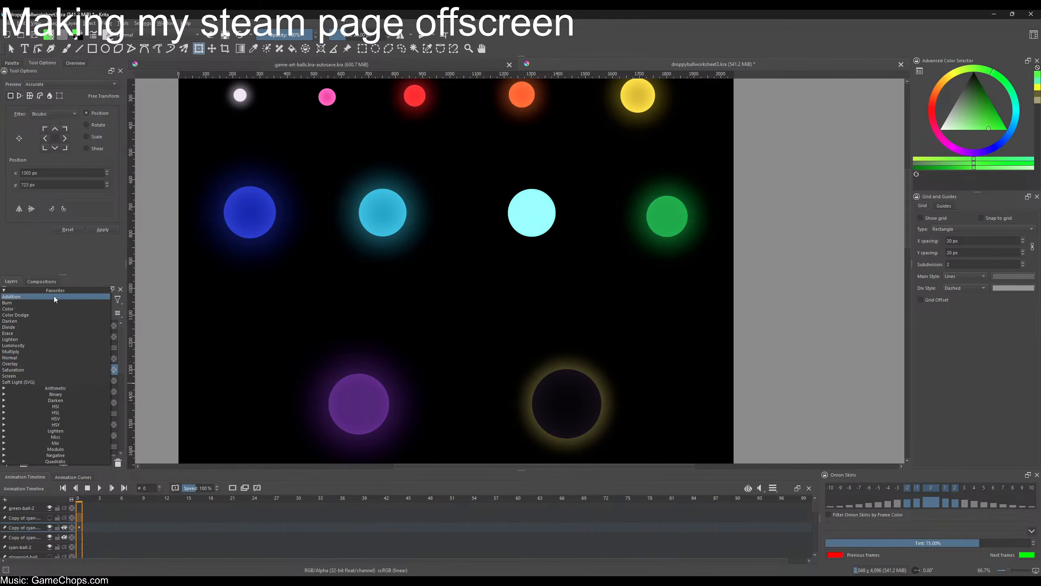
click(20, 353)
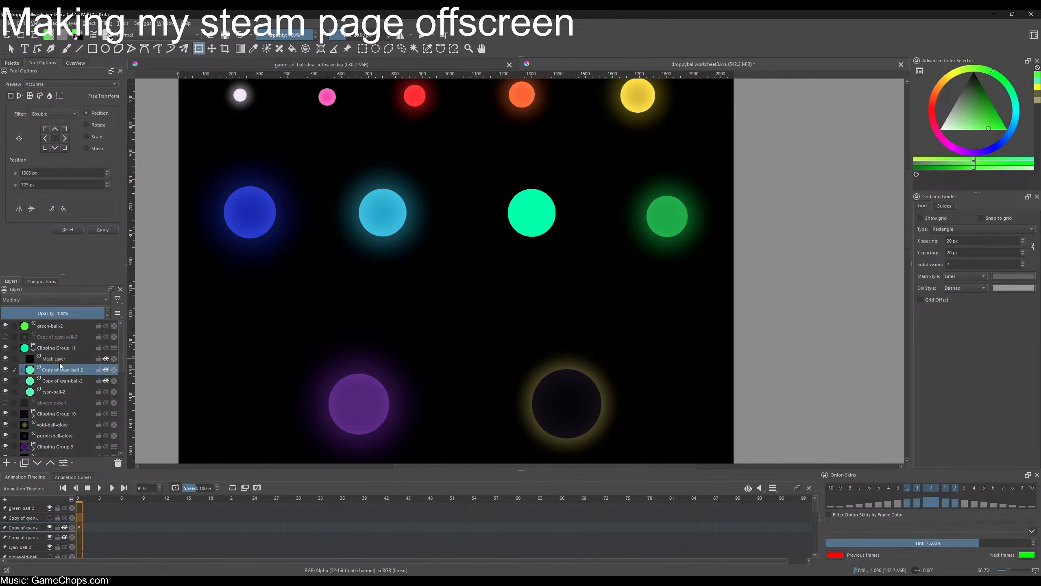
- Try darkening the Multiply copy with an HSV Adjustment lightness of about -31
click(107, 22)
mouse_move(123, 51)
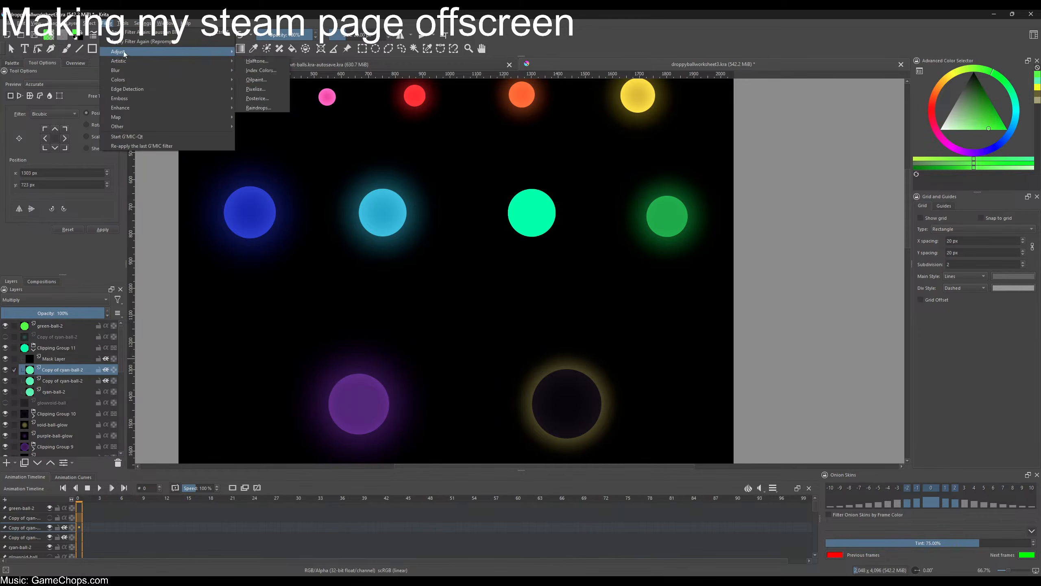
click(278, 116)
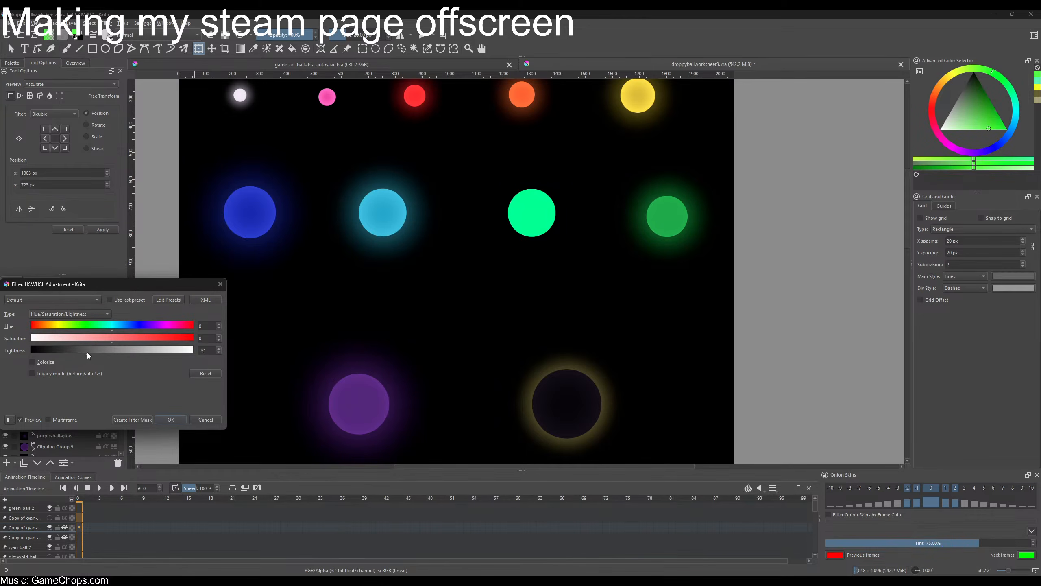
click(158, 419)
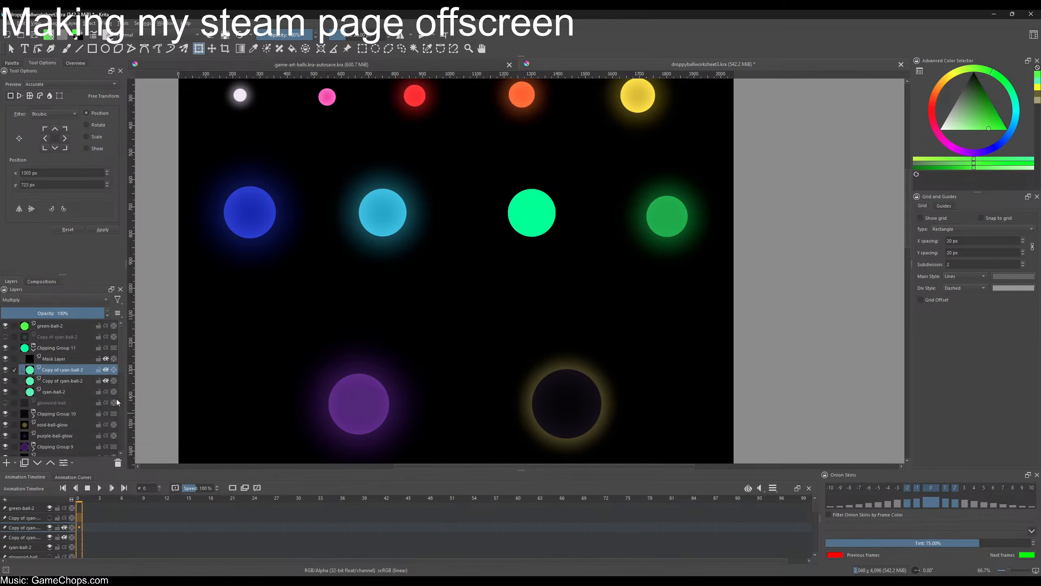
- Try a Gaussian Blur of about 179 px on the Multiply copy, check it against the neighbouring balls and cancel it
click(106, 22)
mouse_move(126, 70)
click(261, 80)
scroll(535, 213, up, 3)
scroll(621, 213, down, 1)
drag(76, 315, 136, 319)
scroll(434, 288, down, 5)
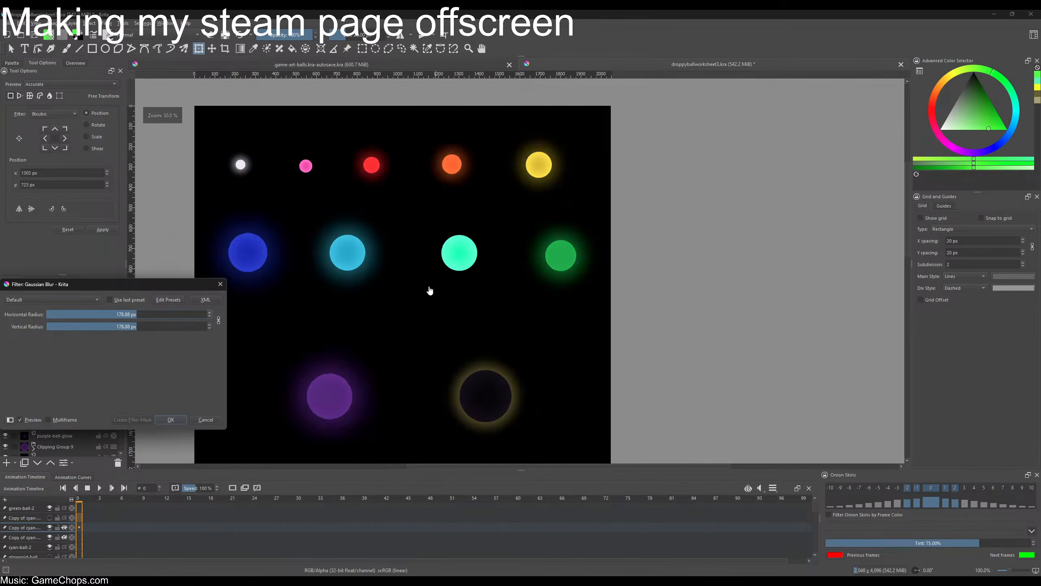
scroll(436, 265, up, 3)
scroll(436, 266, up, 2)
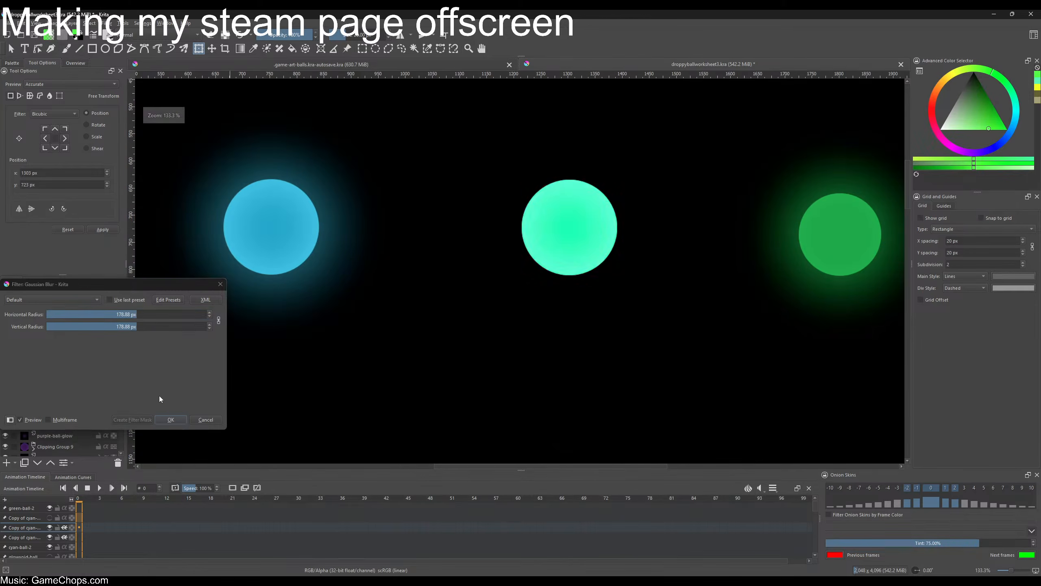
click(193, 418)
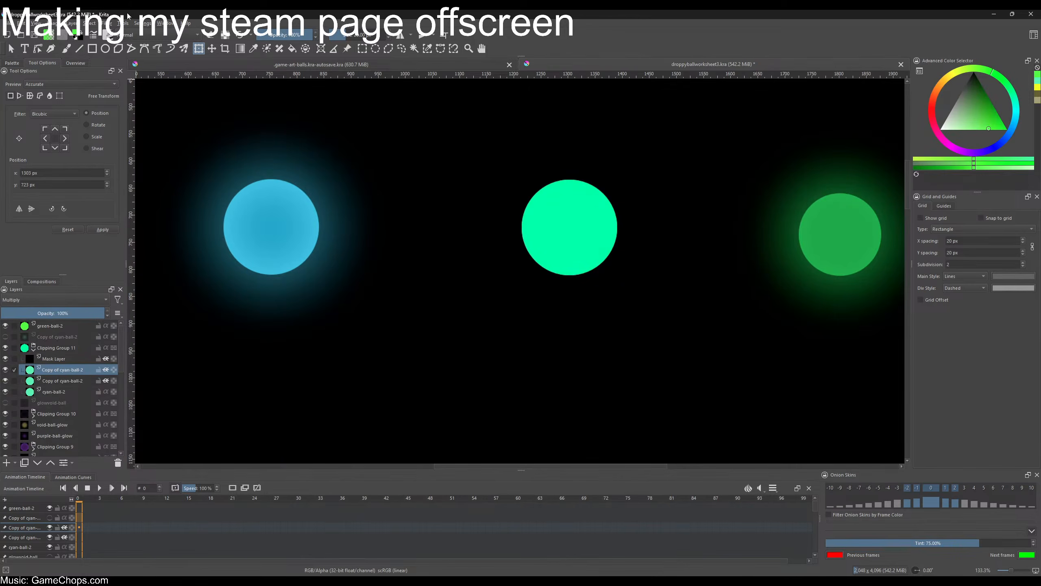
- Darken the Multiply copy with an HSV Adjustment lightness of about -38
click(106, 22)
mouse_move(124, 53)
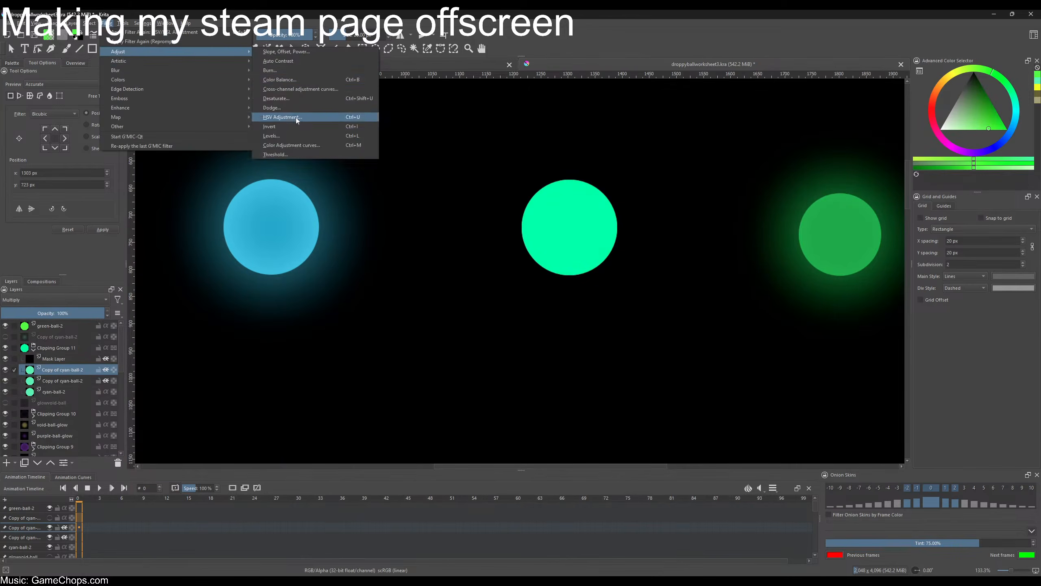
click(297, 118)
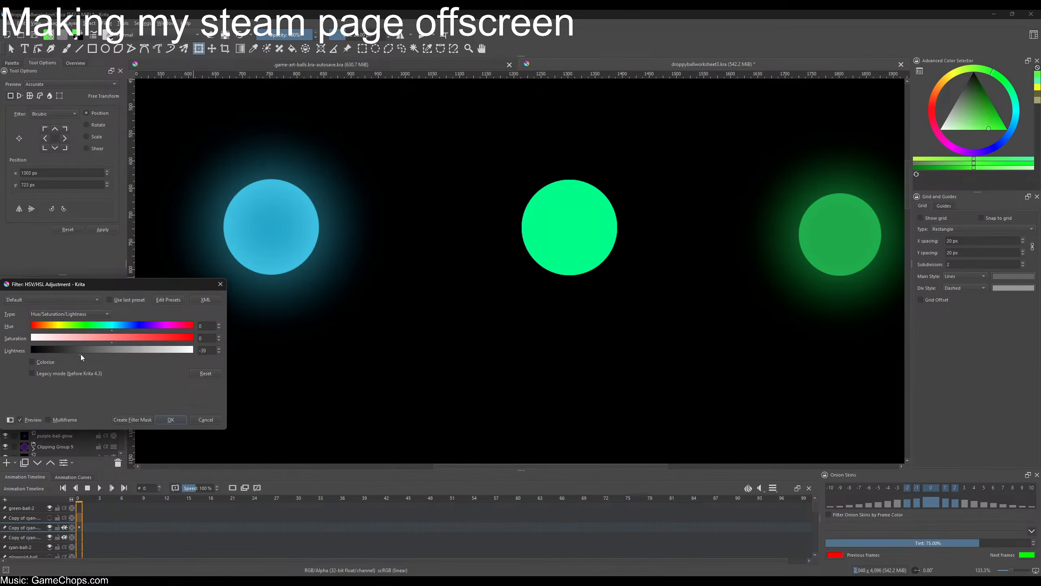
click(171, 420)
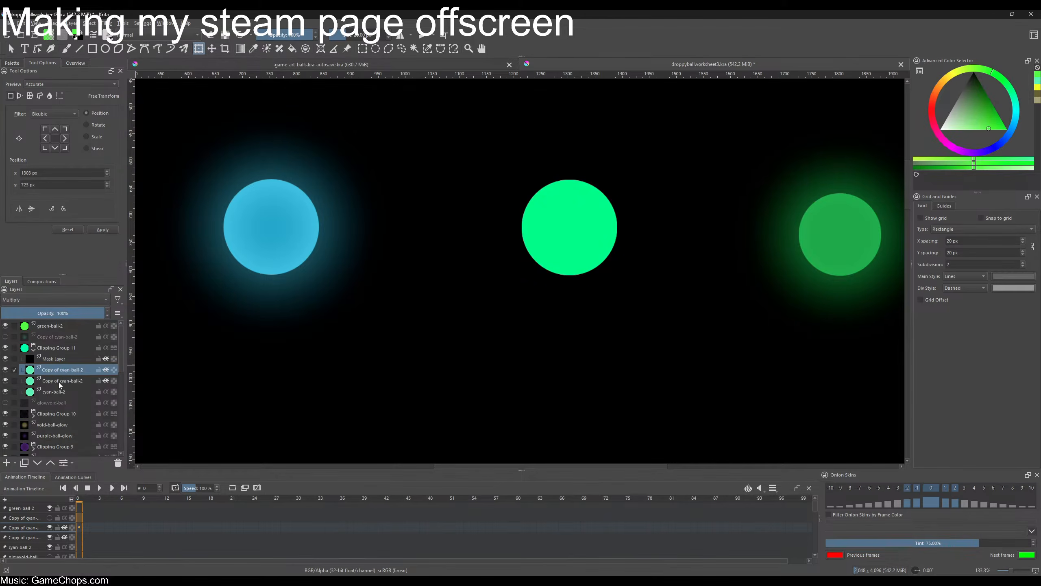
- Apply a Gaussian Blur of about 137 px to the darkened Multiply copy
click(107, 23)
mouse_move(205, 70)
click(274, 80)
drag(76, 316, 128, 314)
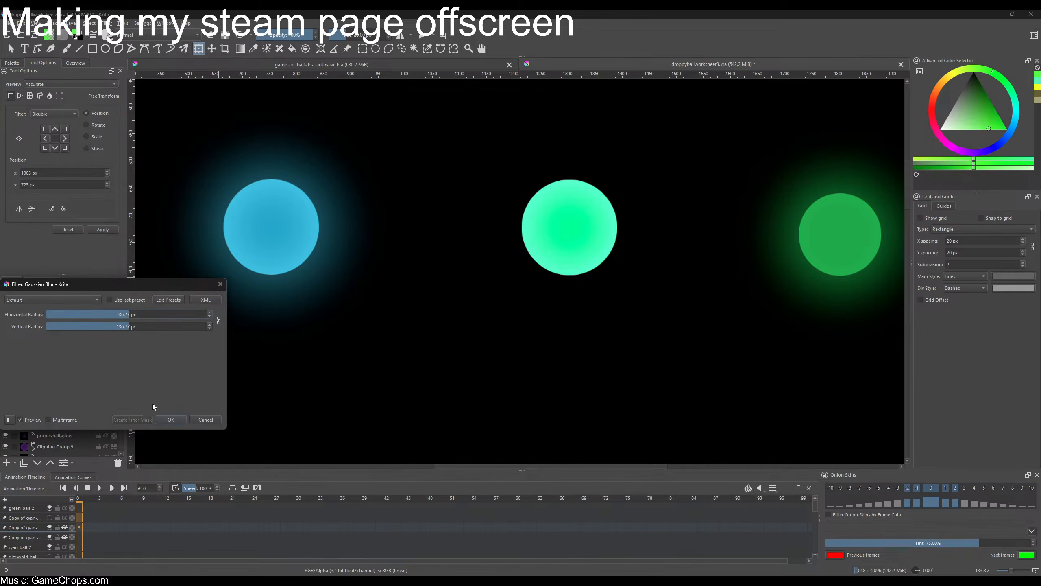
key(Return)
- Show the outer cyan-ball-2 glow layer again and compare the finished ball with the other balls
scroll(325, 388, down, 2)
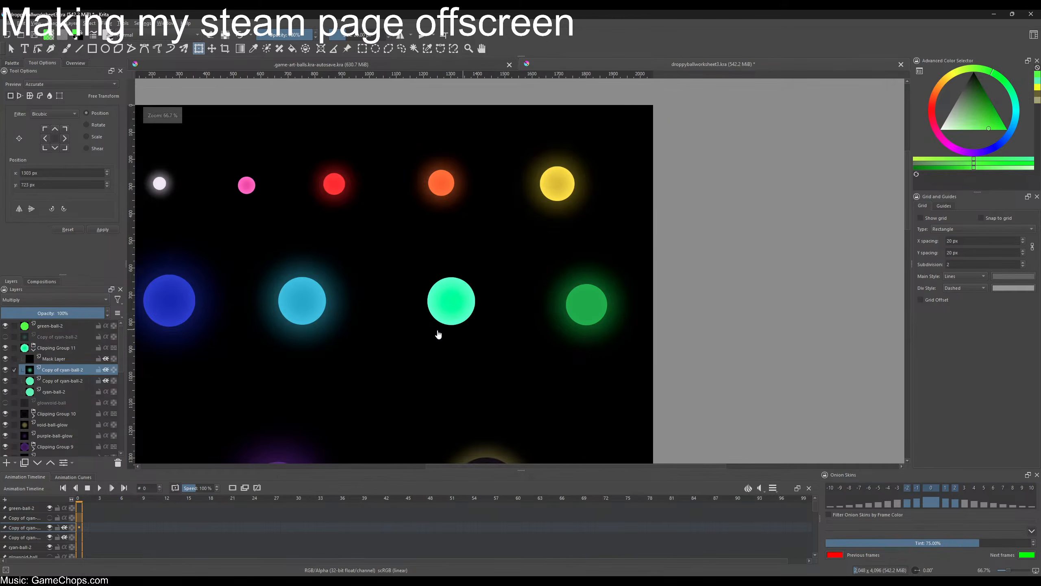
click(5, 337)
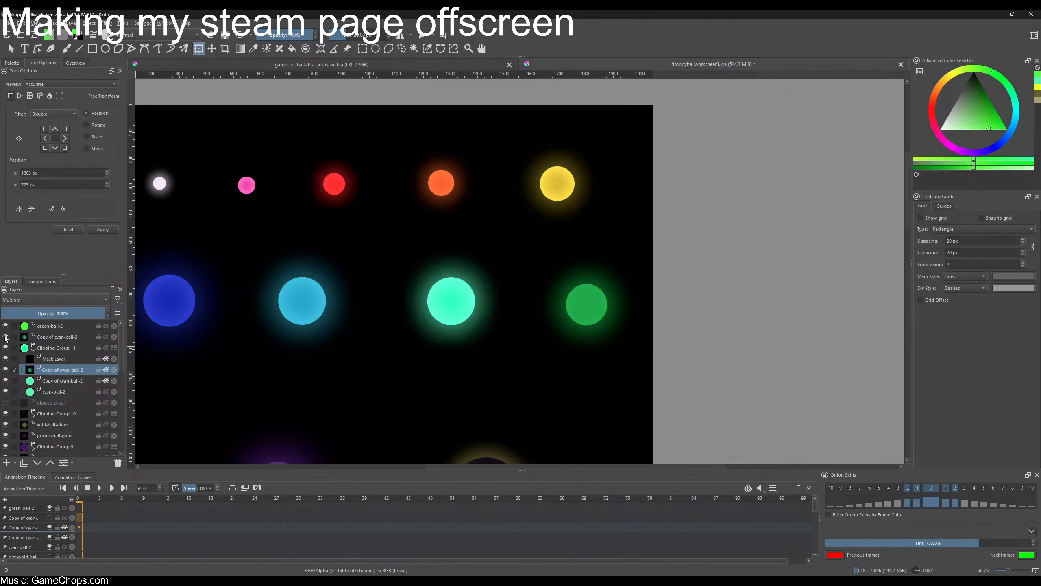
scroll(416, 330, down, 2)
scroll(401, 335, up, 3)
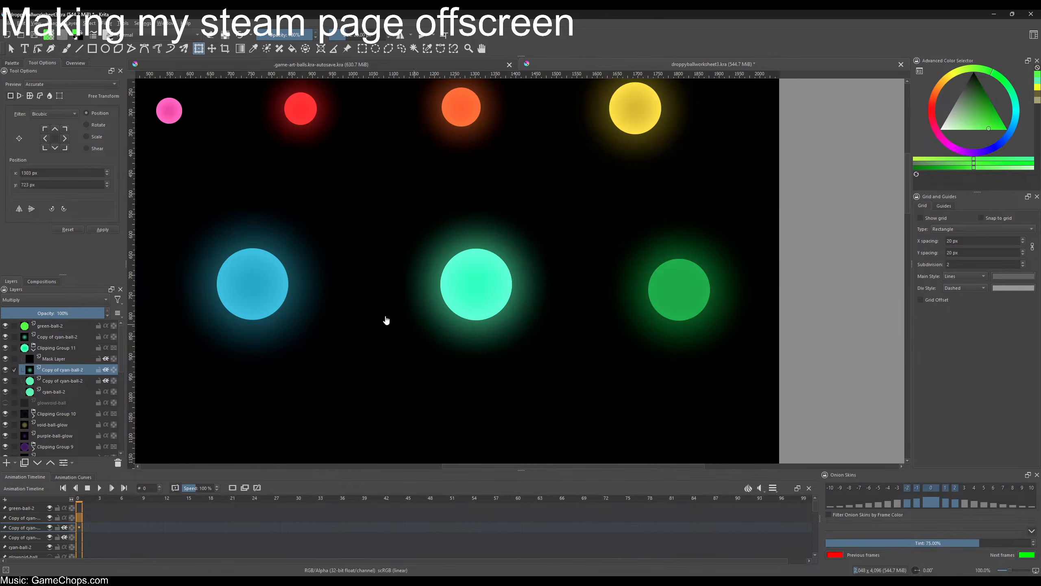
scroll(407, 302, down, 2)
drag(407, 302, 516, 298)
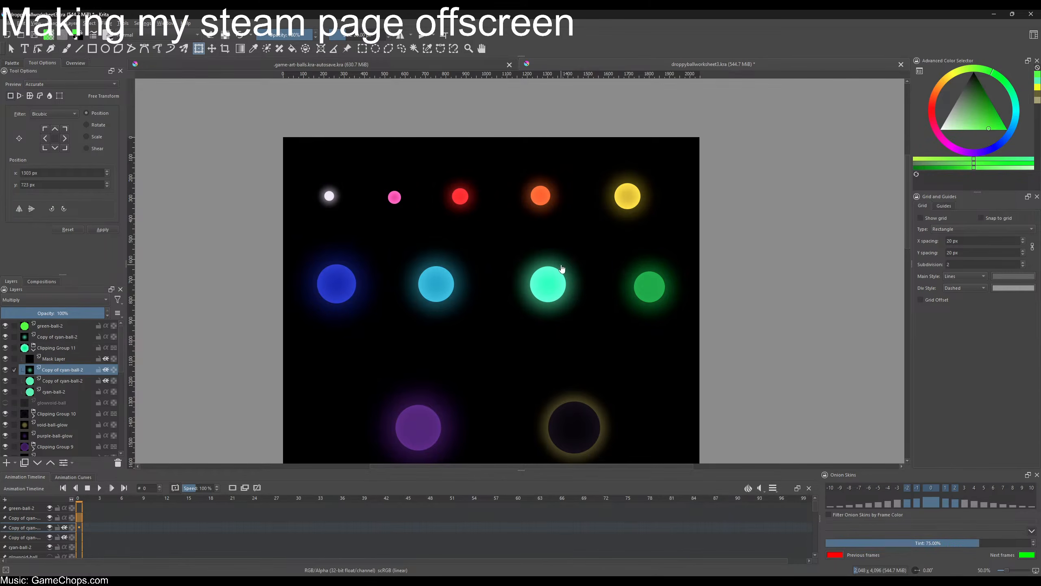
- Delete the green-ball-anti-glow layer from Clipping Group 6 and hide the green-ball-glow layer
click(38, 346)
scroll(38, 370, down, 4)
click(34, 393)
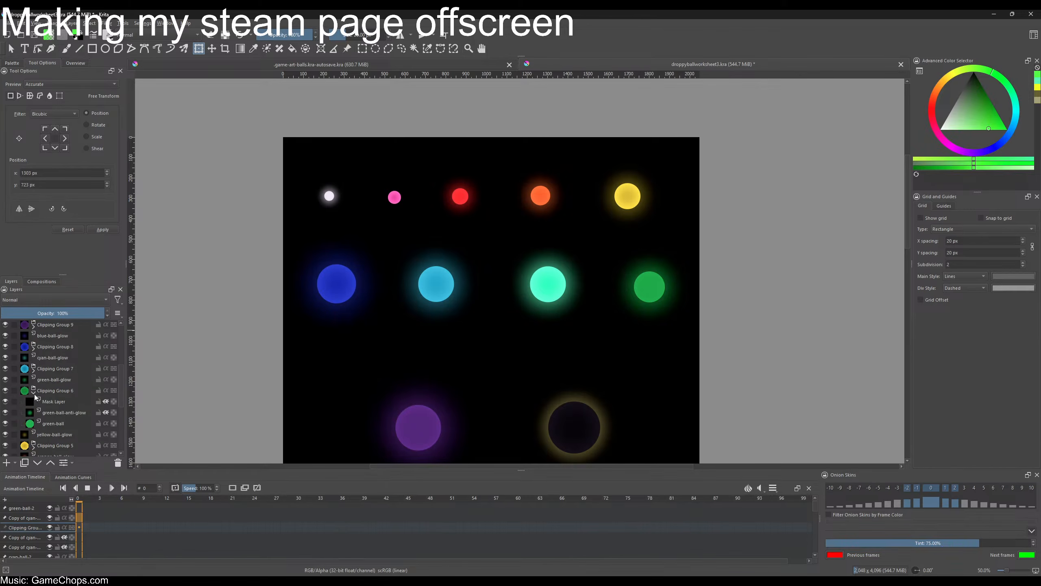
click(64, 413)
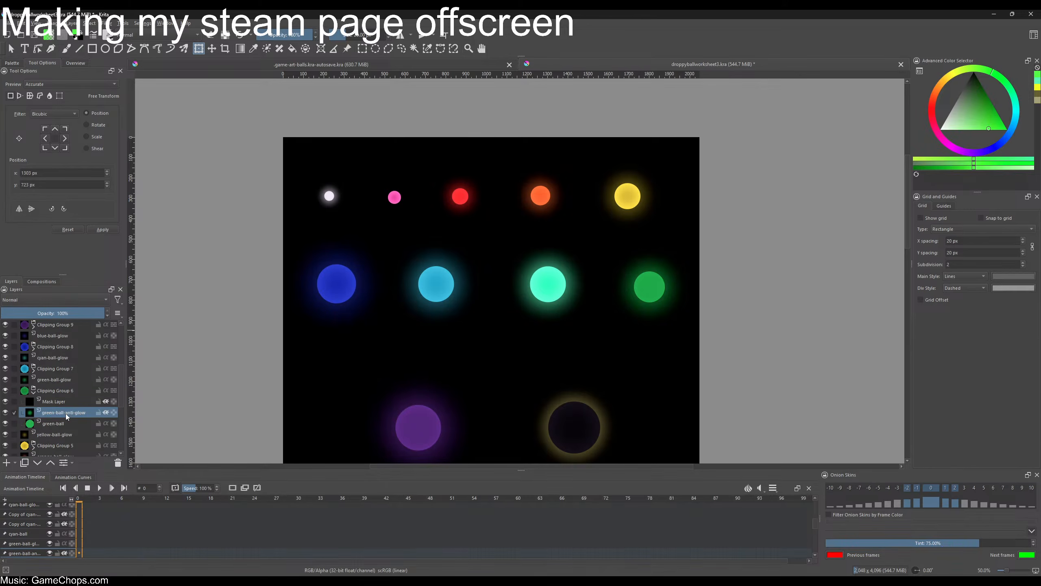
key(shift+Delete)
click(60, 382)
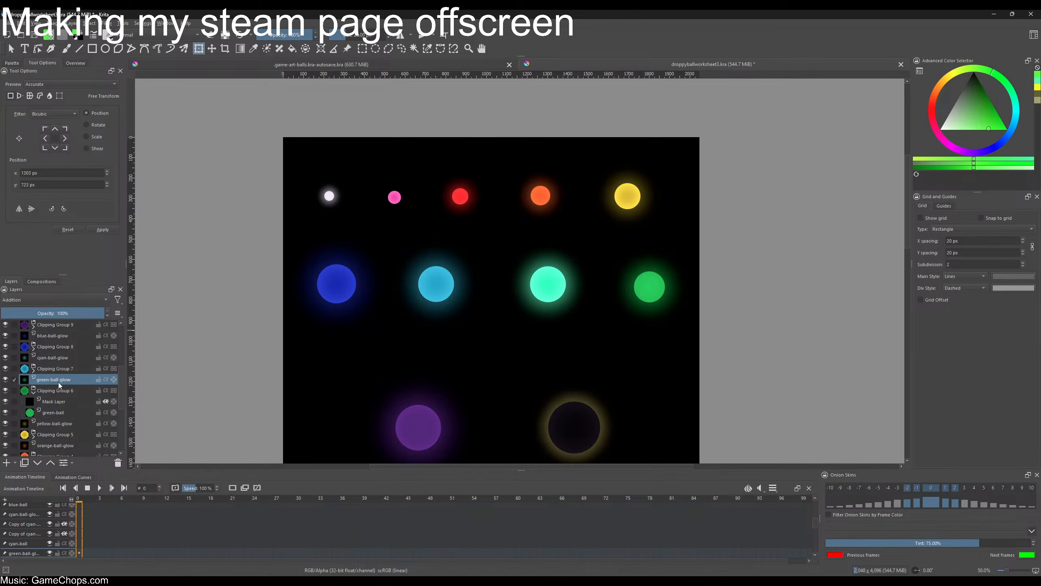
click(5, 379)
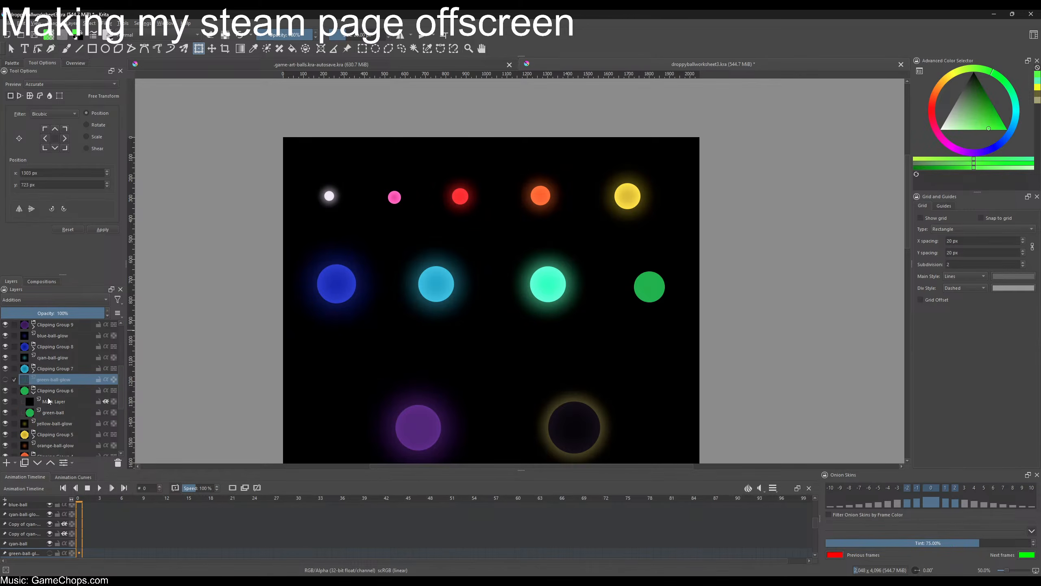
- Duplicate the green-ball layer inside its clipping group, make the copy inherit alpha and set its blending mode to Addition
click(51, 412)
key(ctrl+j)
click(106, 412)
click(81, 301)
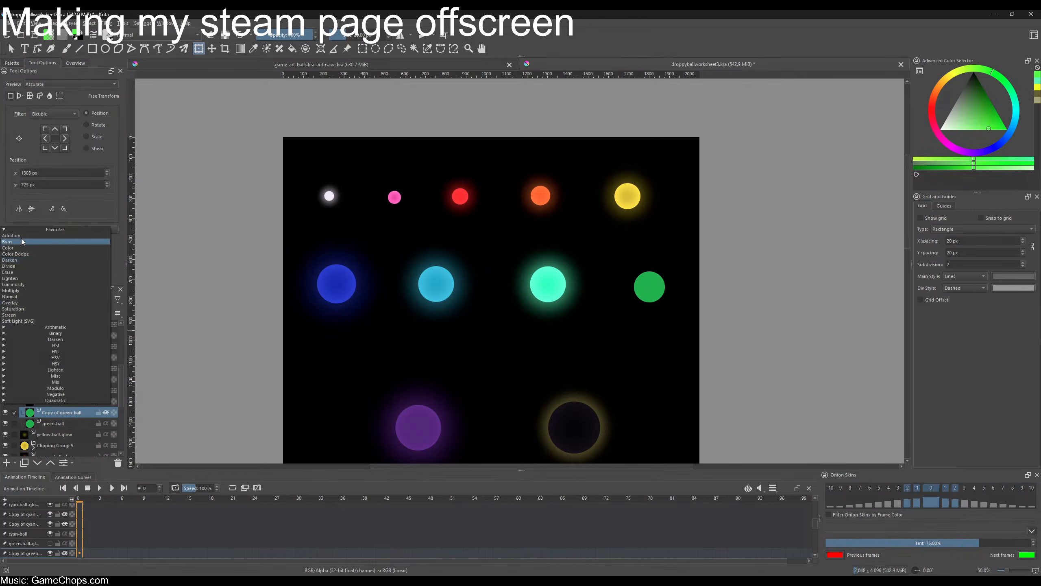
click(22, 236)
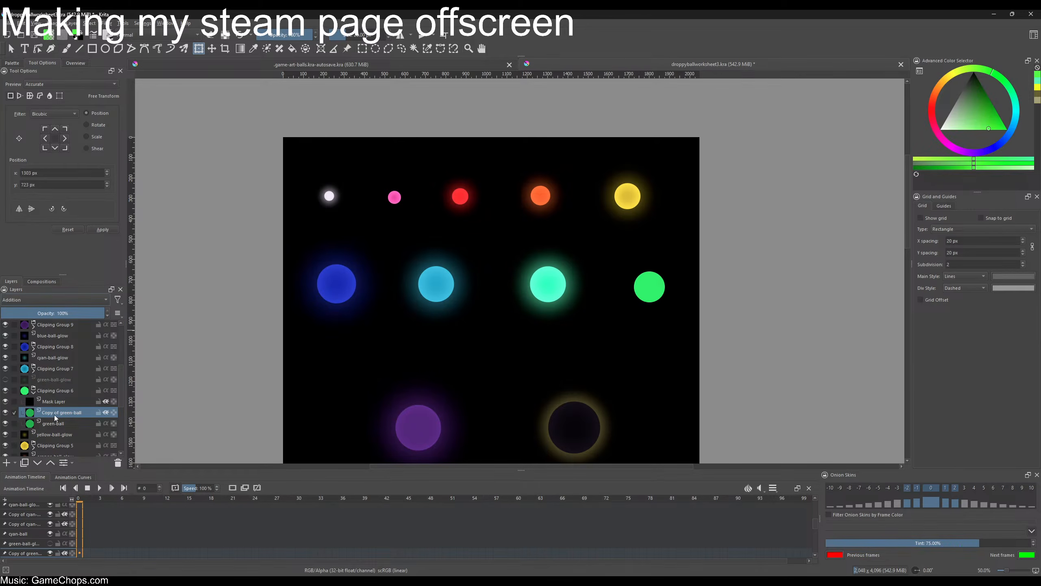
- Duplicate the Addition copy of green-ball and set the new copy's blending mode to Multiply
key(ctrl+j)
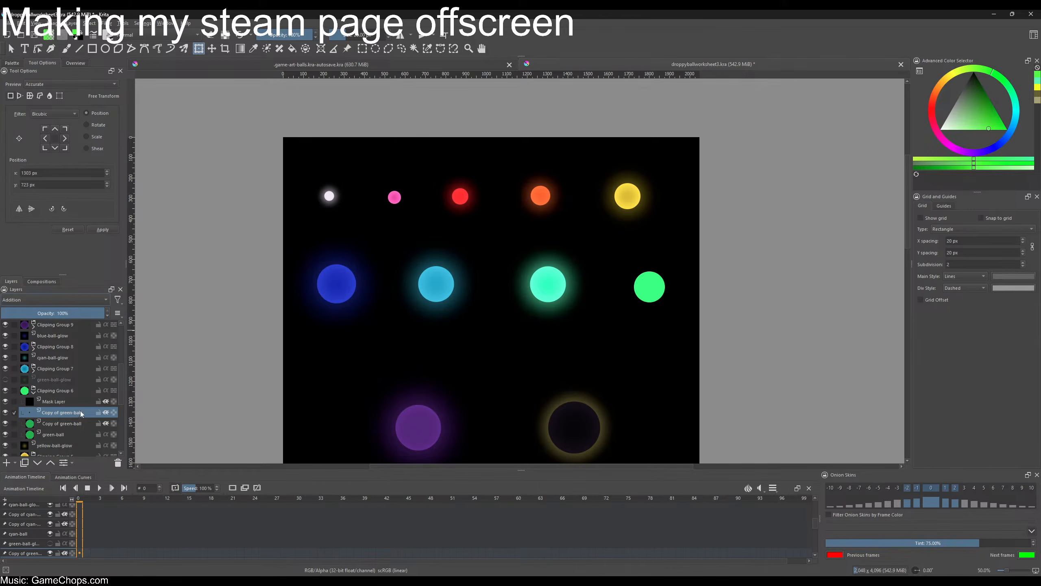
click(66, 300)
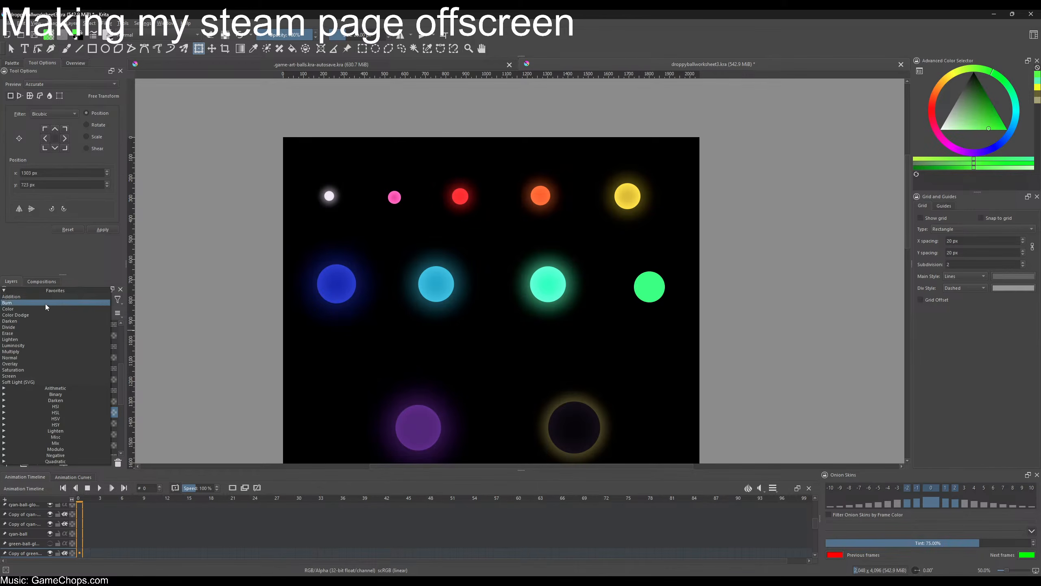
click(35, 351)
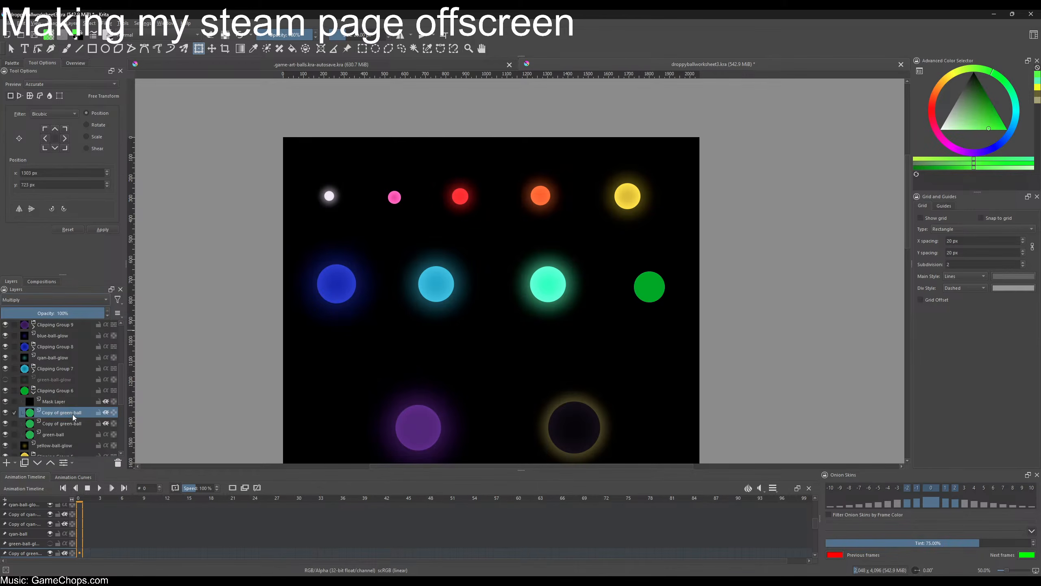
- Darken the Multiply copy of green-ball with an HSV Adjustment lightness of -55
click(106, 23)
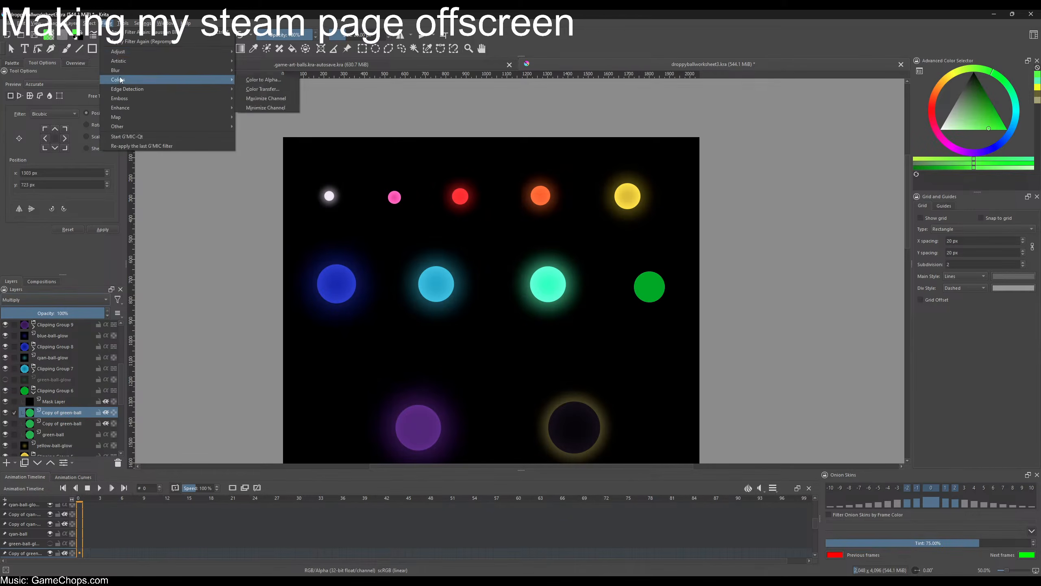
mouse_move(185, 51)
click(265, 117)
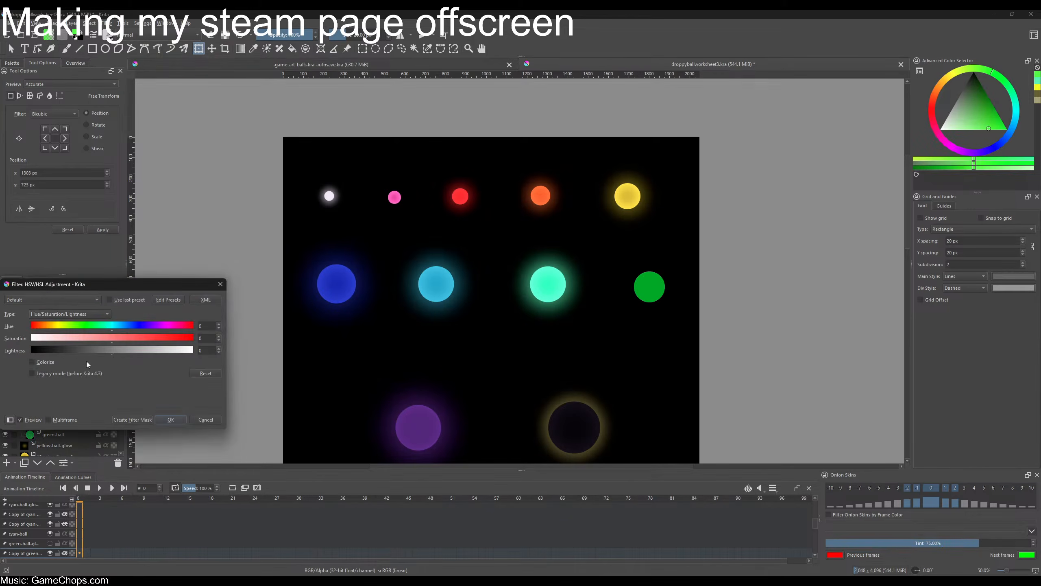
drag(100, 351, 75, 351)
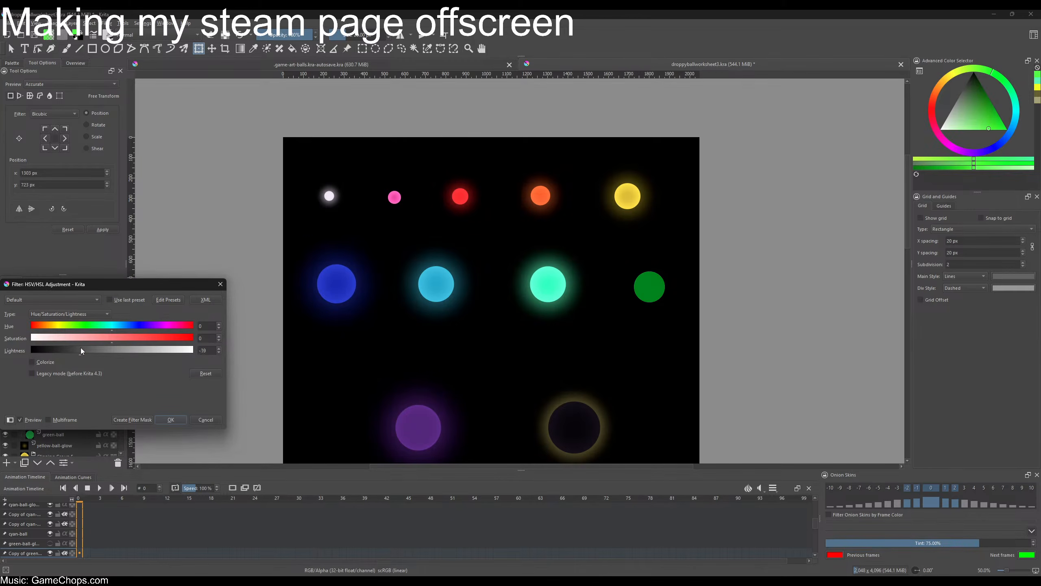
mouse_move(81, 351)
mouse_down()
mouse_move(59, 351)
mouse_move(68, 351)
mouse_up()
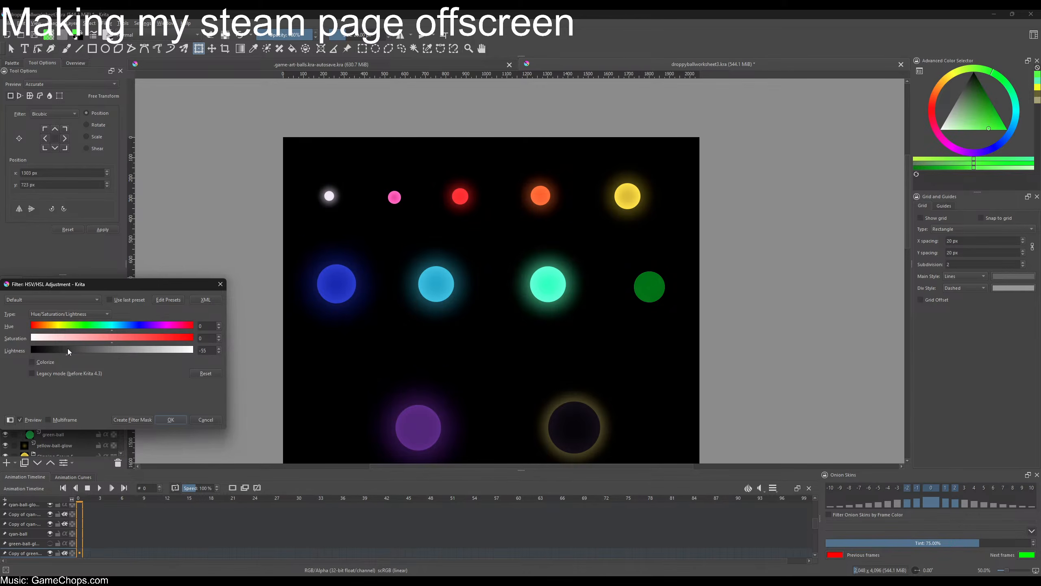
click(168, 420)
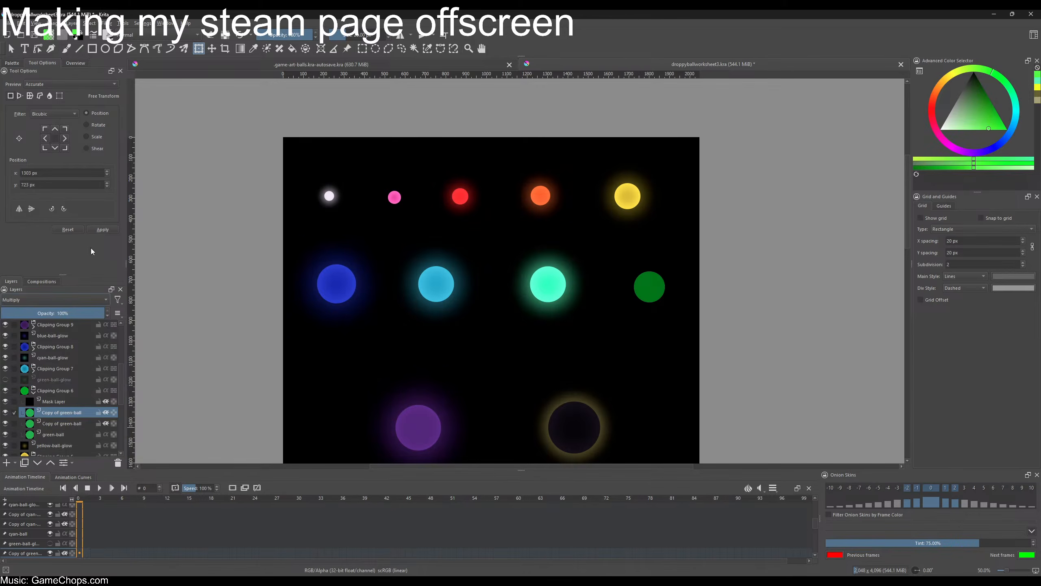
- Apply a Gaussian Blur of about 130 px to the darkened Multiply copy of green-ball
click(107, 23)
mouse_move(229, 70)
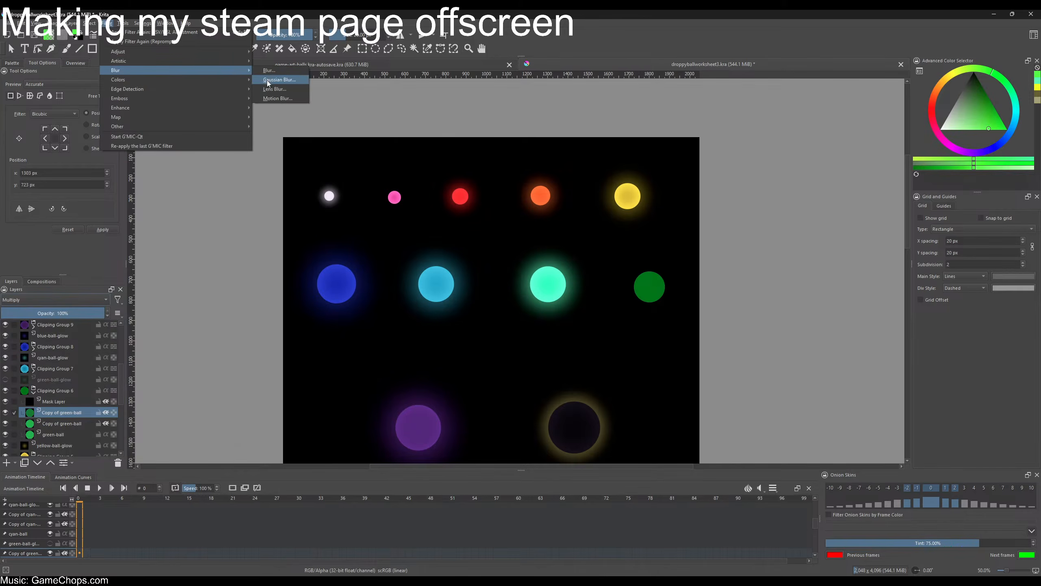
click(278, 80)
drag(78, 313, 126, 315)
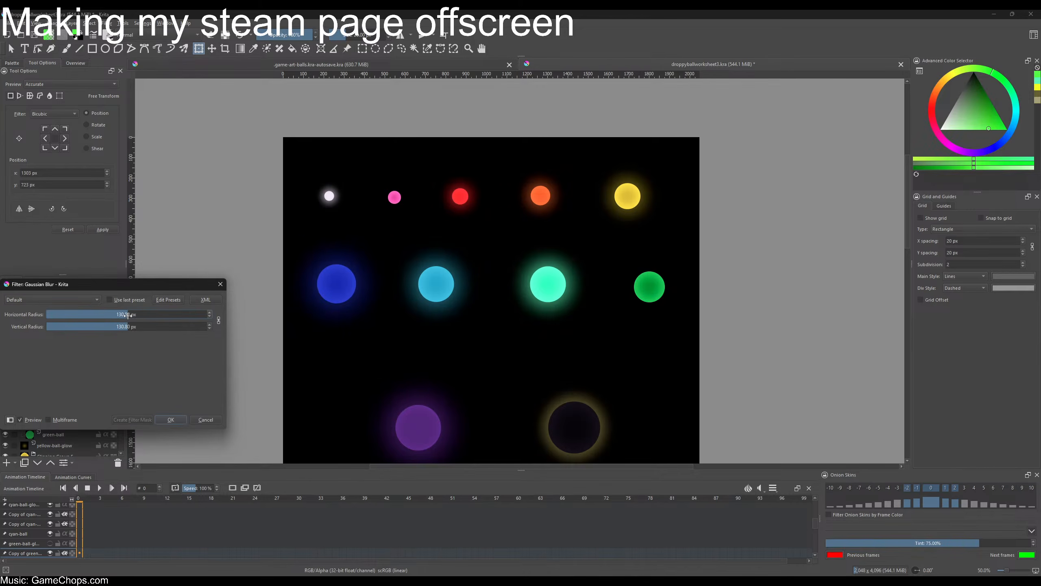
drag(127, 314, 128, 314)
click(169, 419)
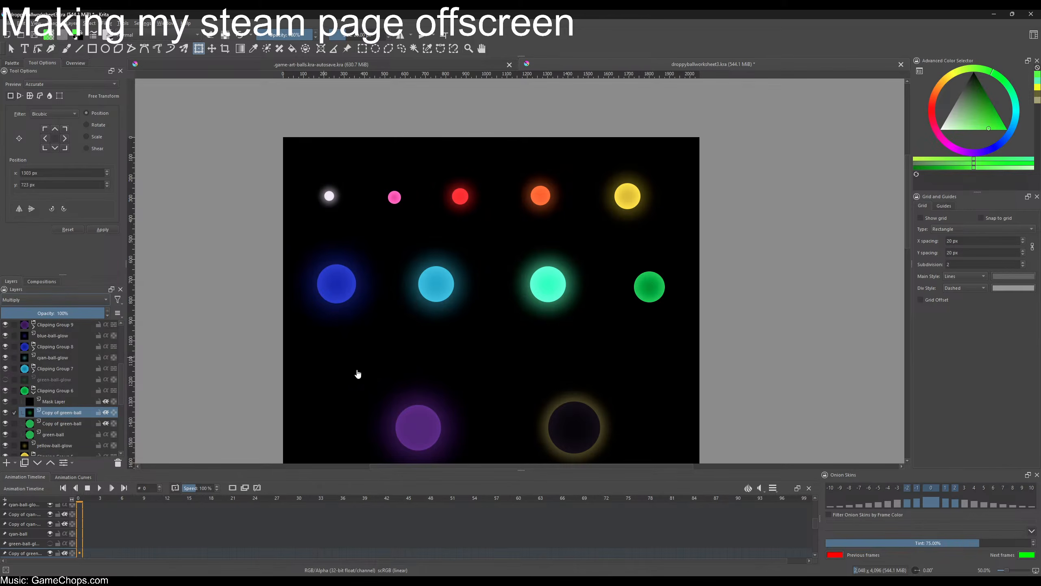
- Copy the shaded green ball from Clipping Group 6 and create a new image from the clipboard
click(60, 390)
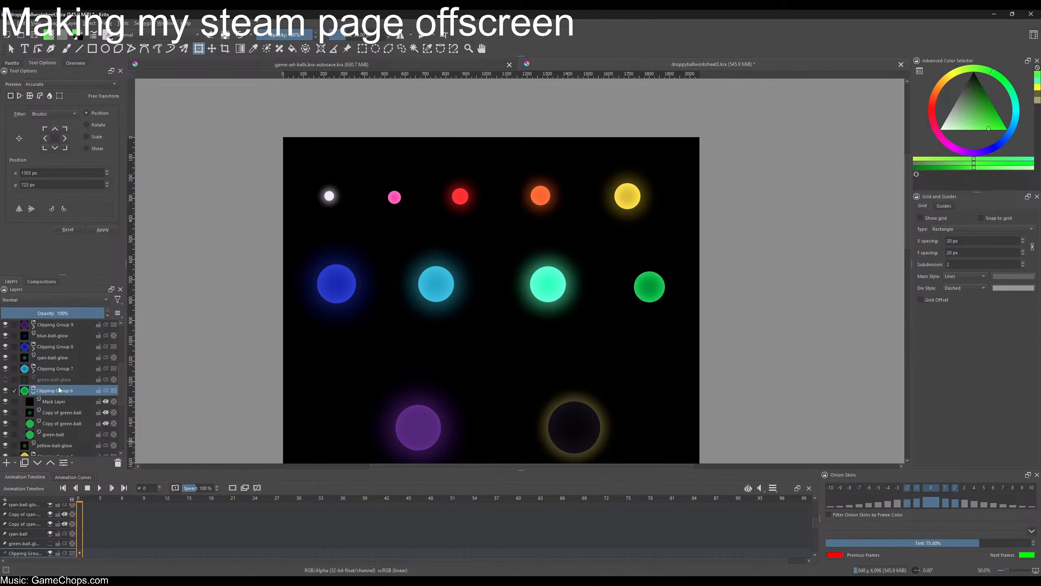
click(643, 285)
key(ctrl+c)
key(ctrl+shift+n)
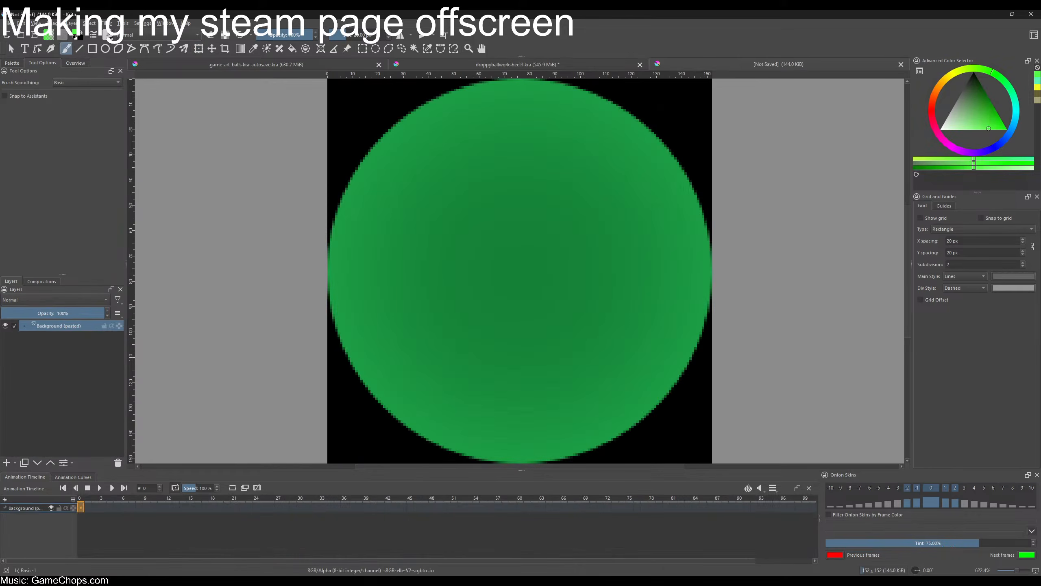
middle_click(775, 64)
key(ctrl+c)
key(ctrl+shift+n)
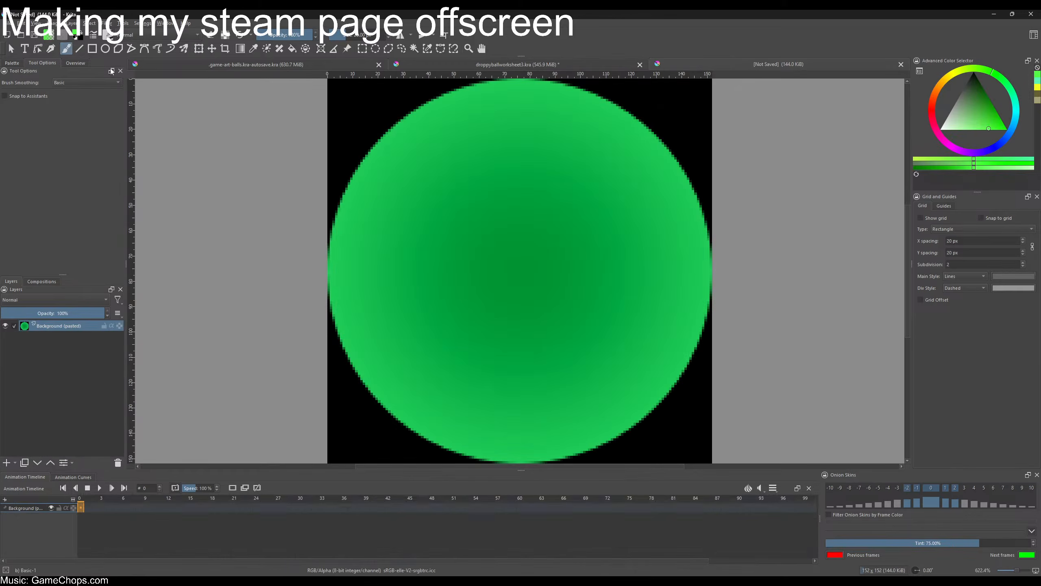
- Export the new image as a PNG over the existing green-ball file in the assets folder, then close the image
click(8, 23)
click(30, 102)
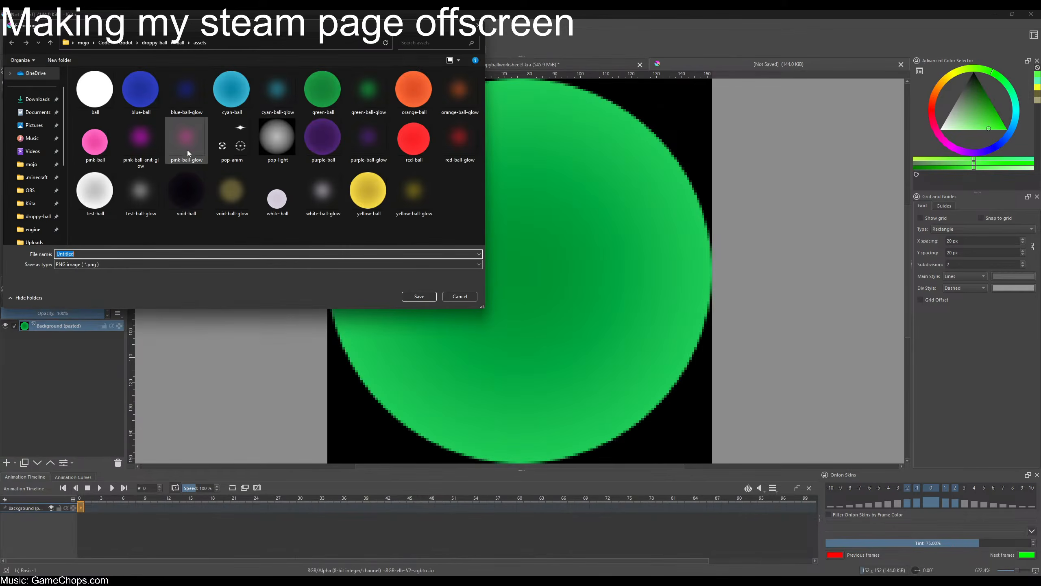
click(322, 88)
click(419, 296)
click(541, 298)
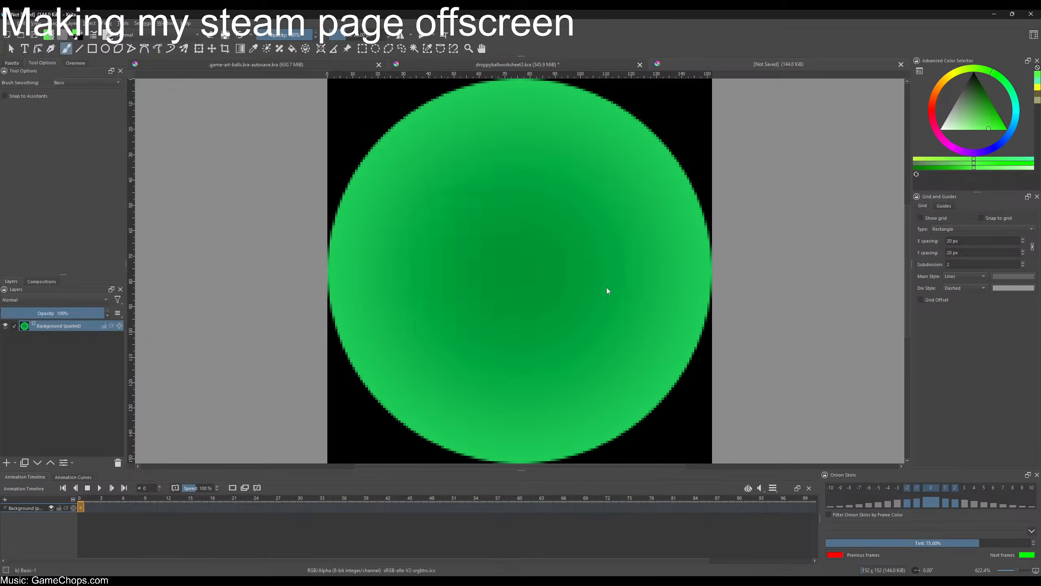
click(559, 370)
middle_click(754, 65)
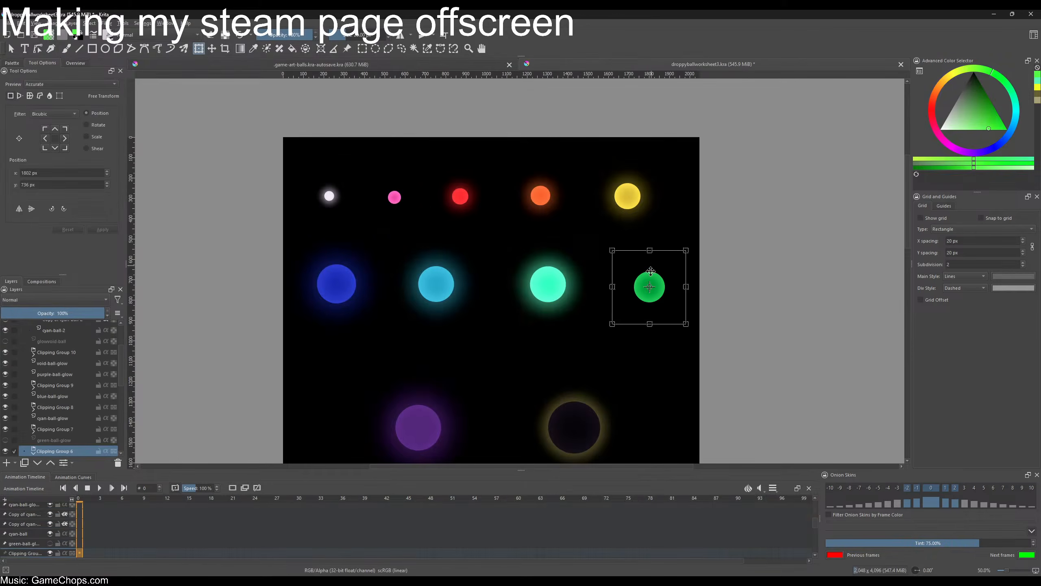
- Delete the blurred Multiply copy of cyan-ball-2 from Clipping Group 11
scroll(556, 284, up, 1)
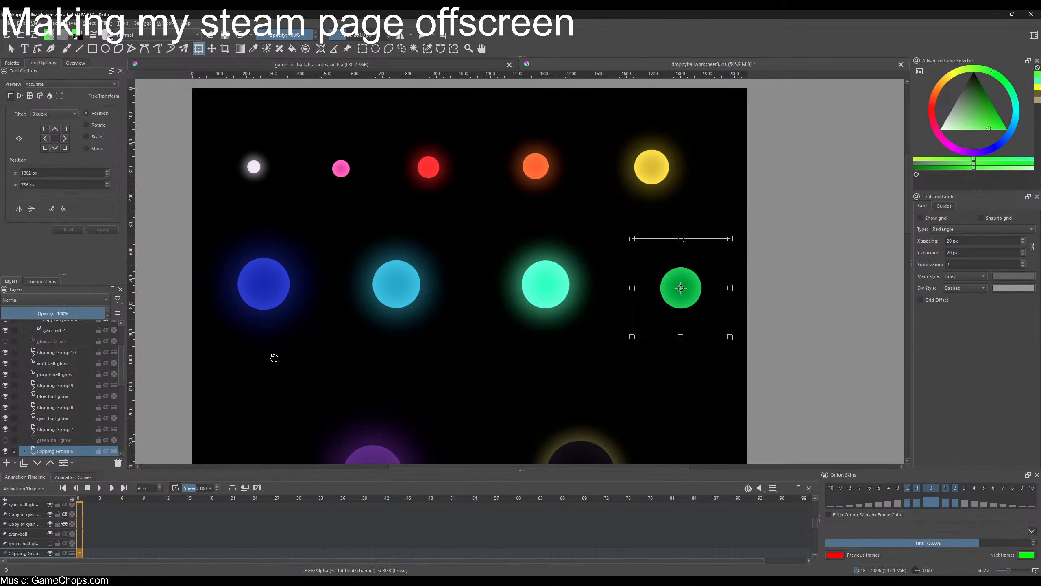
click(52, 419)
click(35, 432)
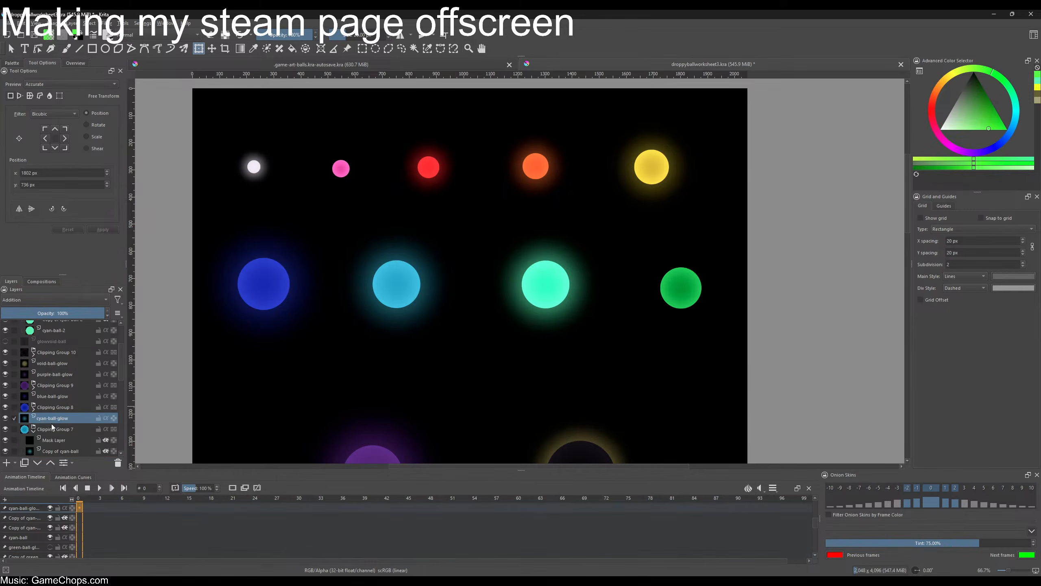
click(36, 431)
scroll(66, 419, up, 2)
click(34, 349)
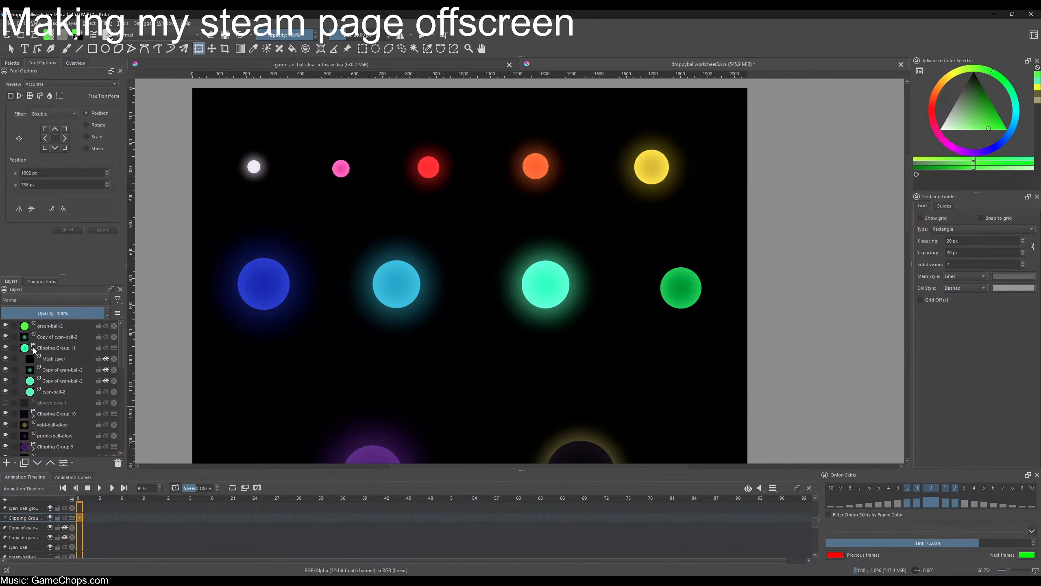
click(47, 381)
click(52, 372)
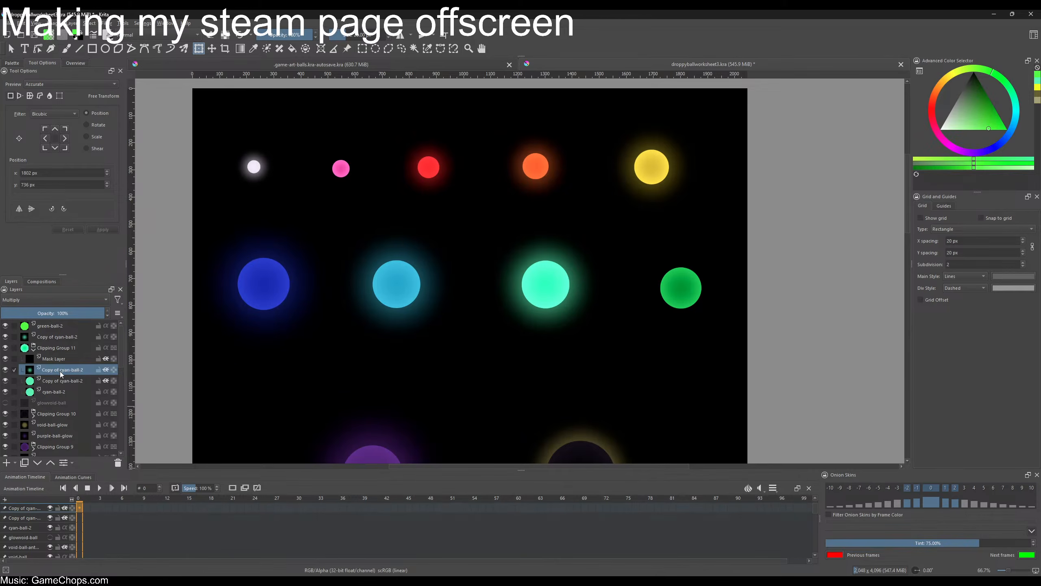
key(shift+Delete)
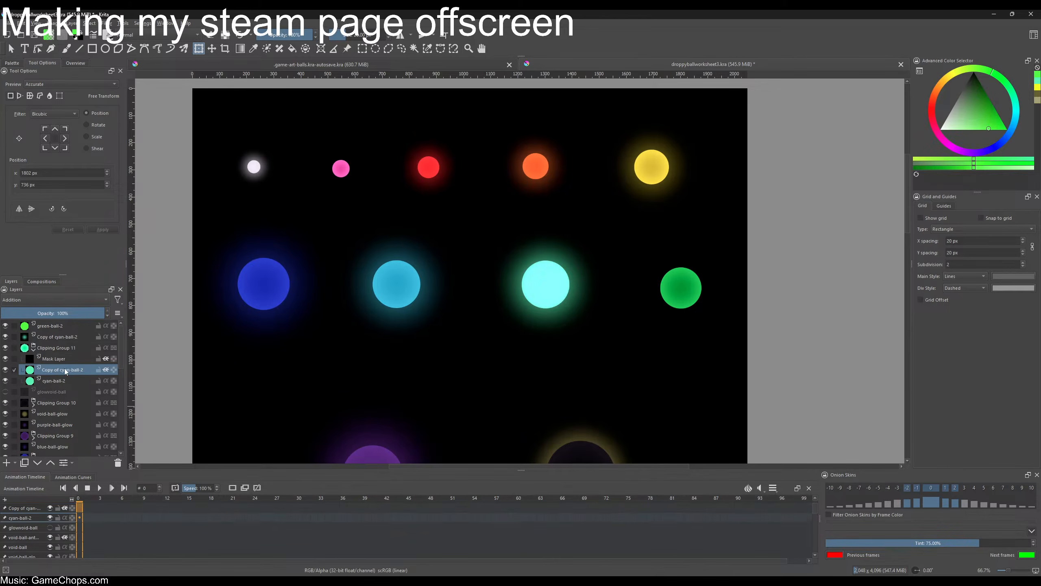
- Duplicate the Addition copy of cyan-ball-2 and set the new copy's blending mode to Multiply
key(ctrl+z)
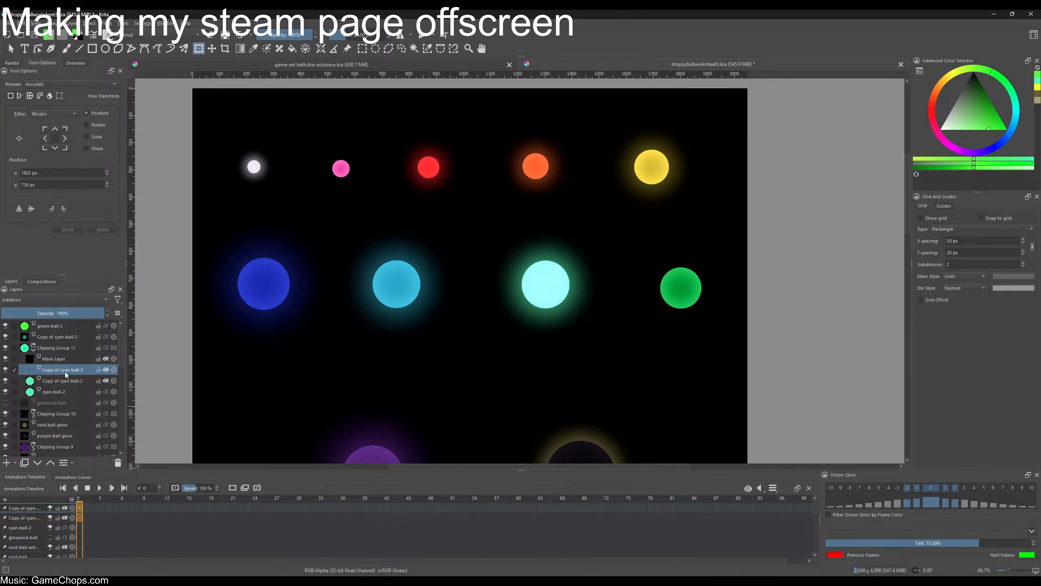
click(56, 300)
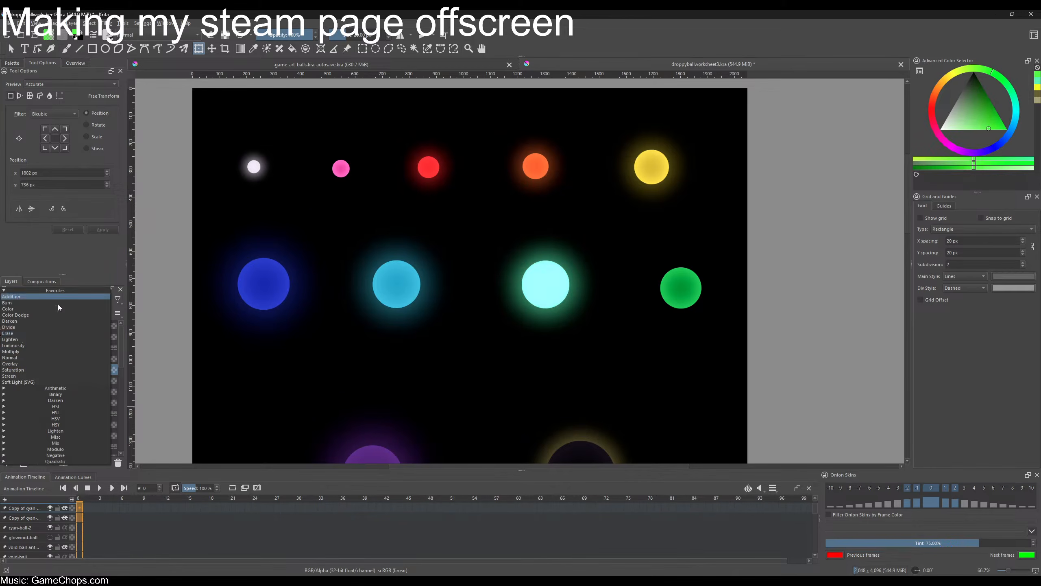
click(19, 351)
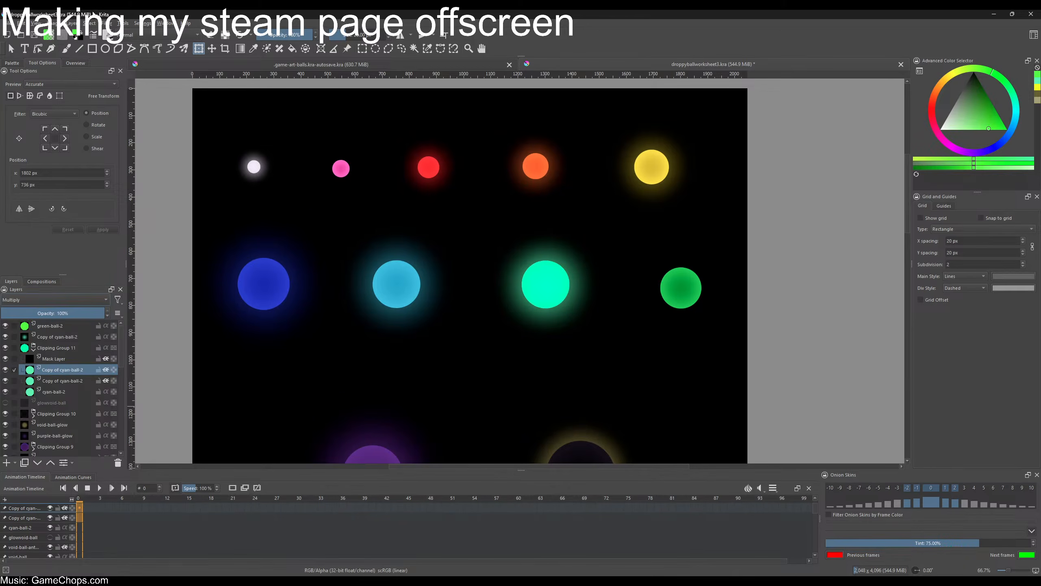
- Darken the Multiply copy of cyan-ball-2 with an HSV Adjustment lightness of -70
click(107, 23)
mouse_move(131, 52)
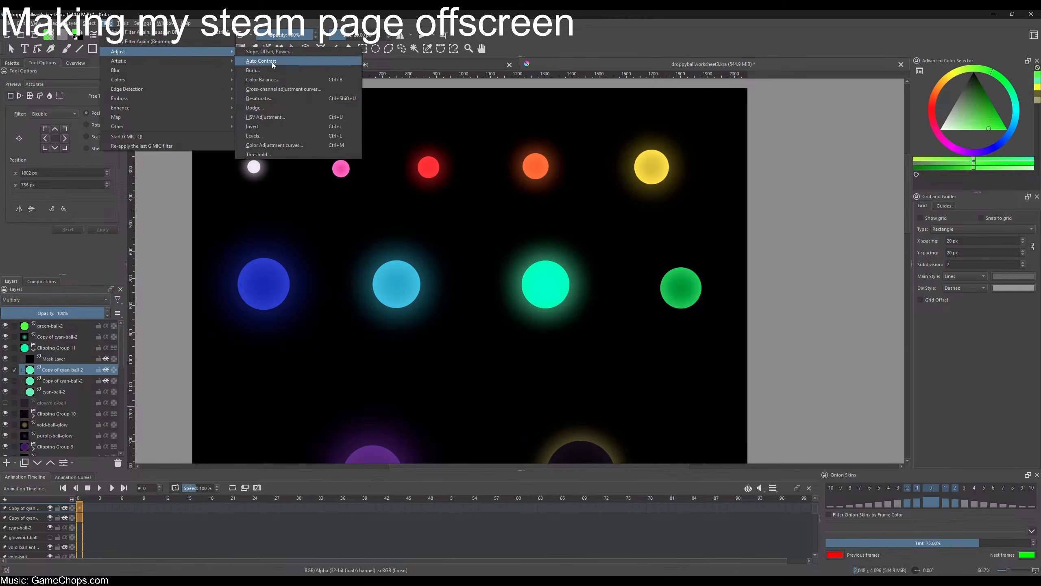
click(267, 118)
drag(60, 349, 56, 350)
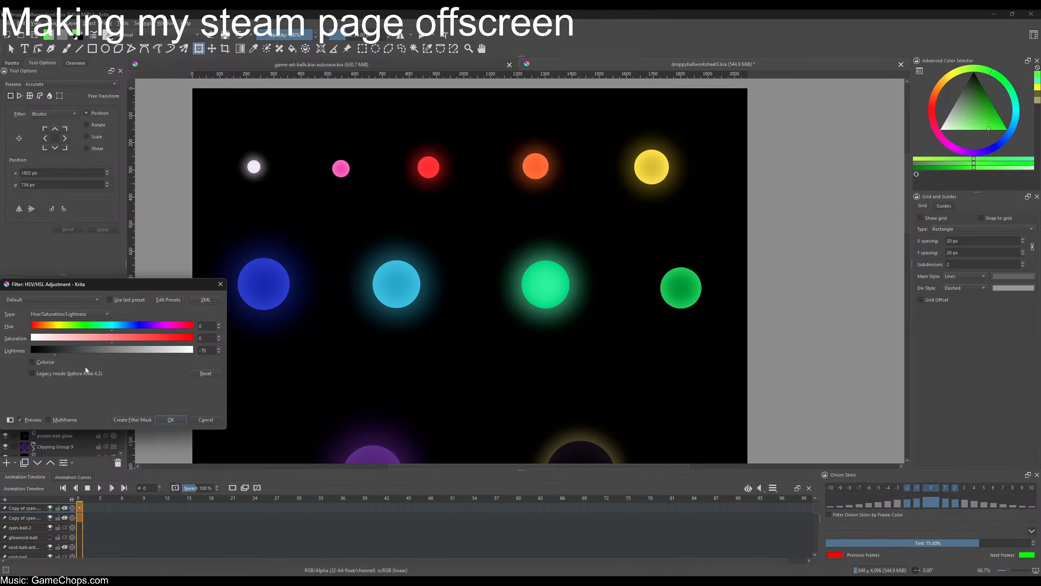
click(170, 416)
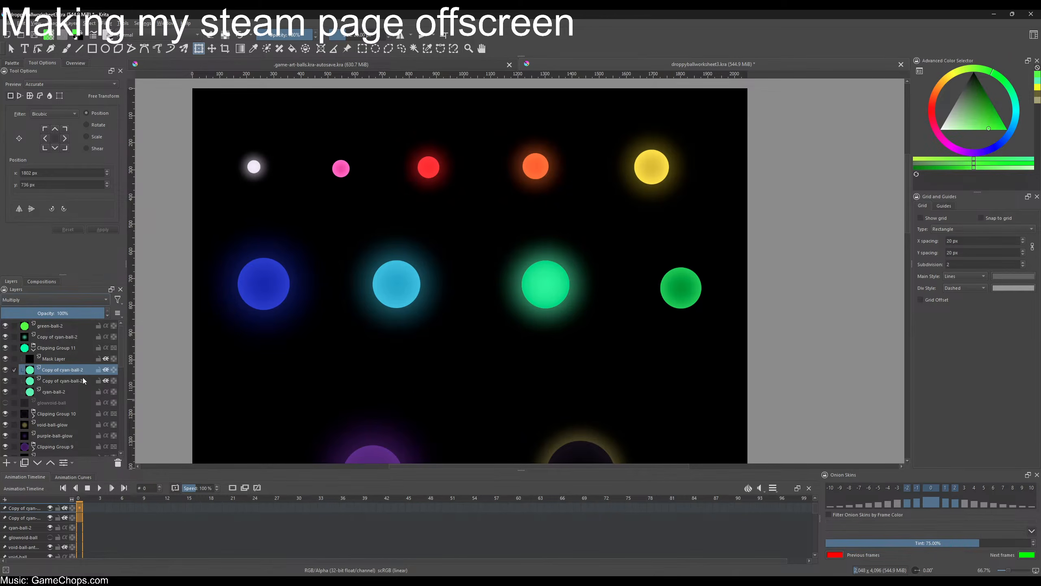
- Try a Gaussian Blur of about 89 px on the darkened Multiply copy of cyan-ball-2
click(106, 23)
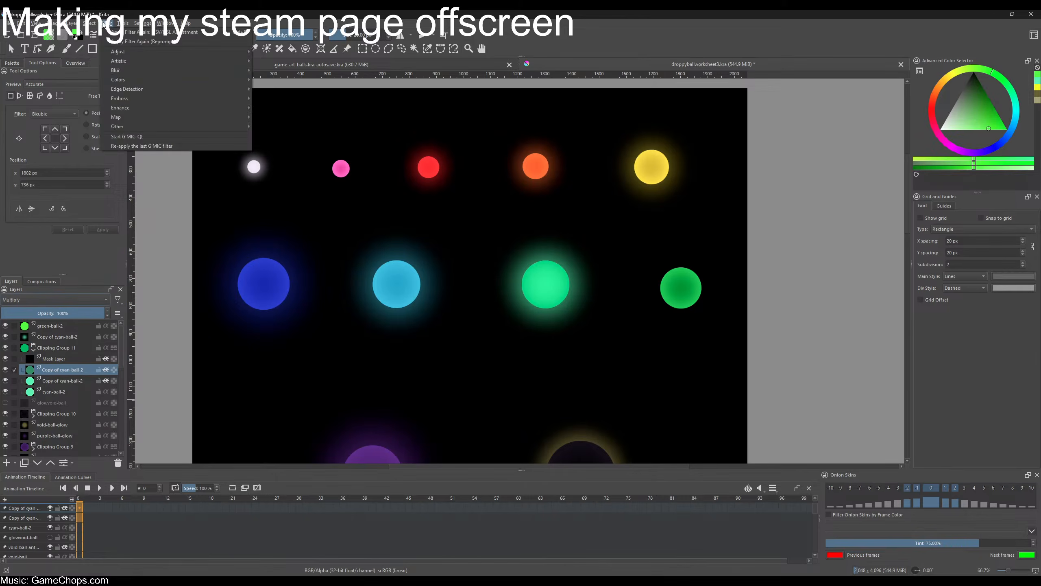
mouse_move(118, 70)
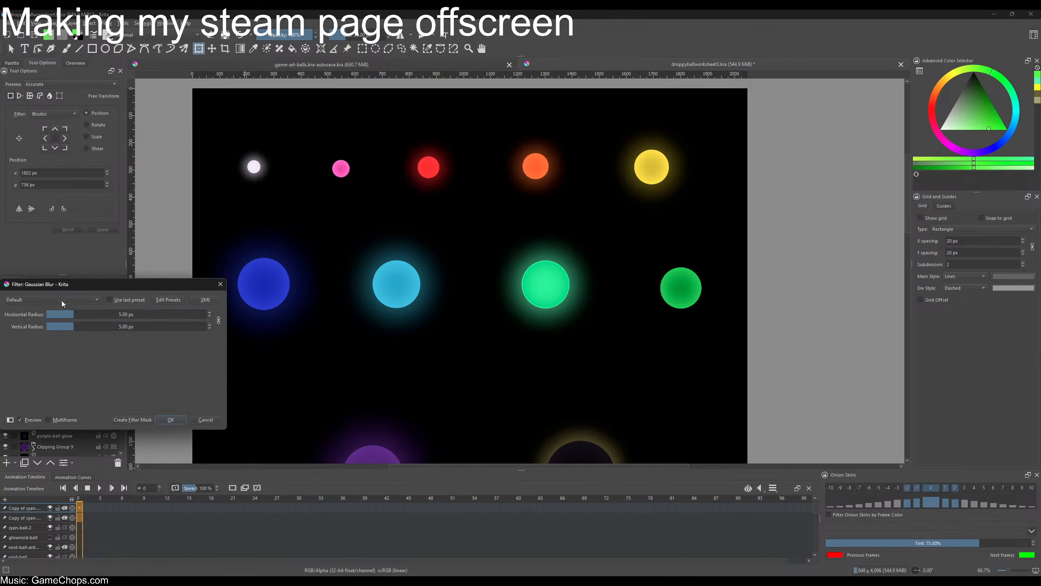
drag(78, 316, 118, 318)
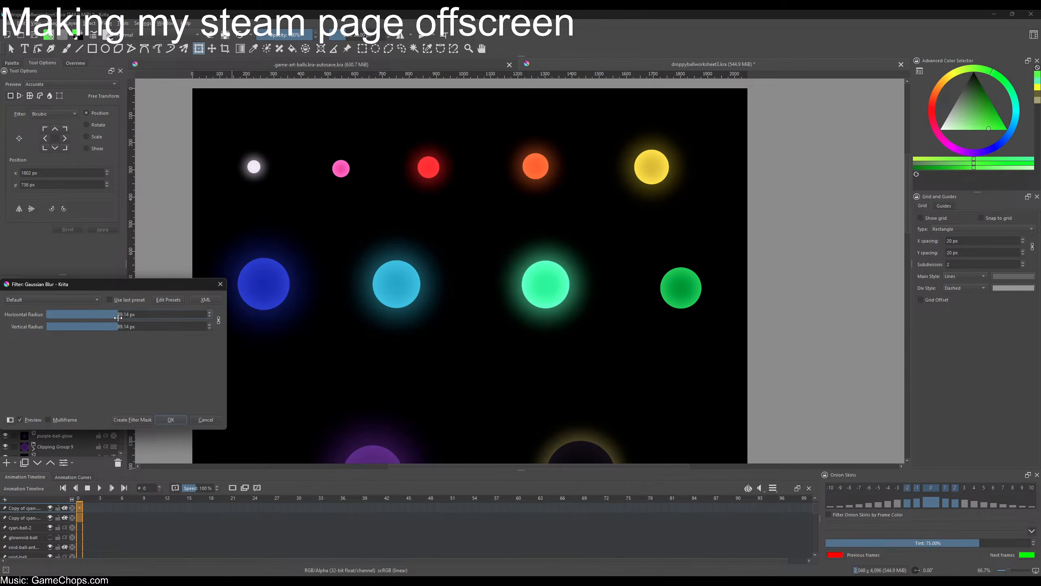
key(Return)
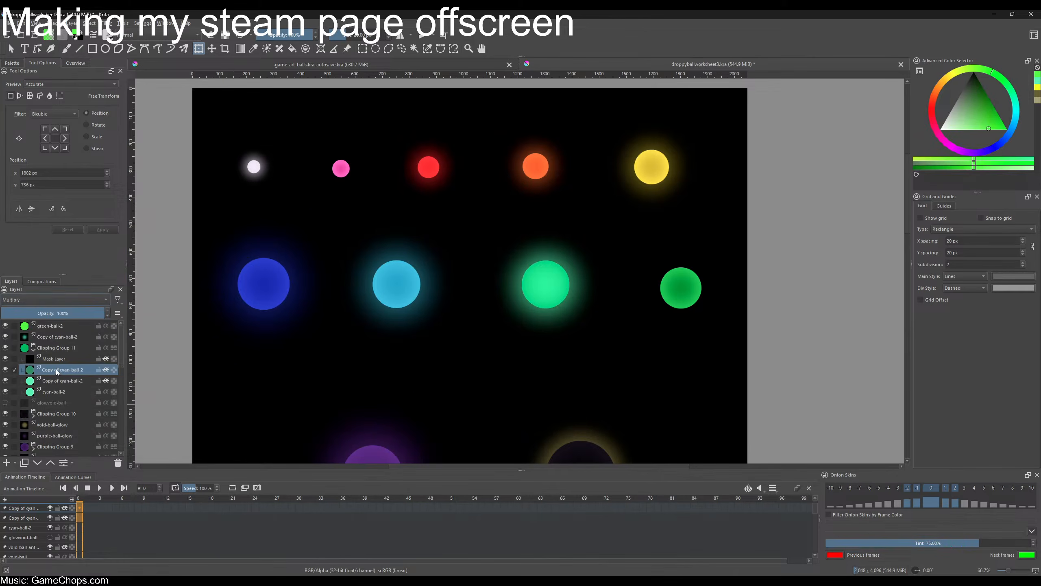
- Delete both copies of cyan-ball-2 inside Clipping Group 11 and the outer glow copy above the group
ctrl+click(60, 381)
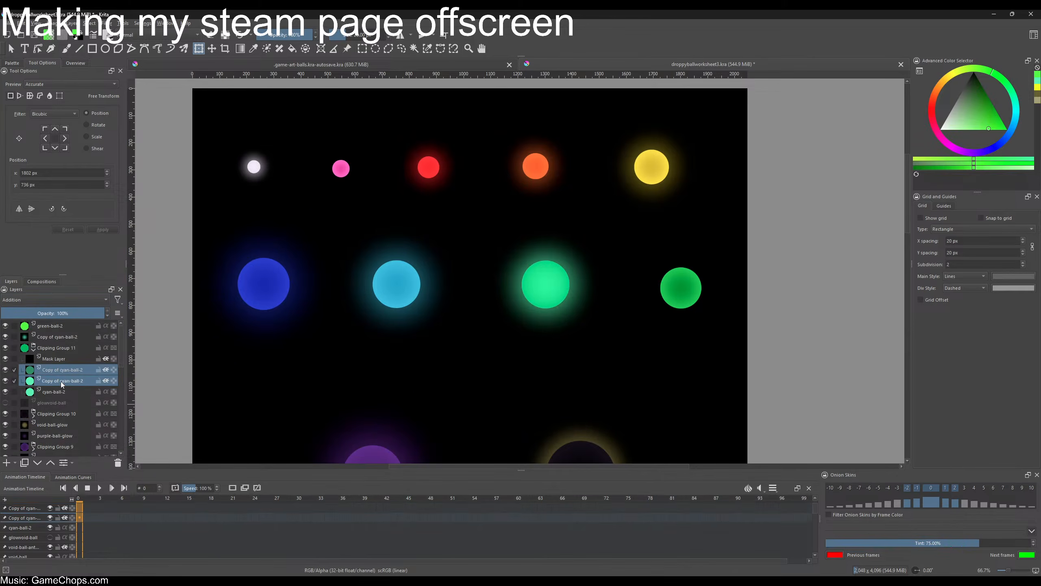
key(ctrl+e)
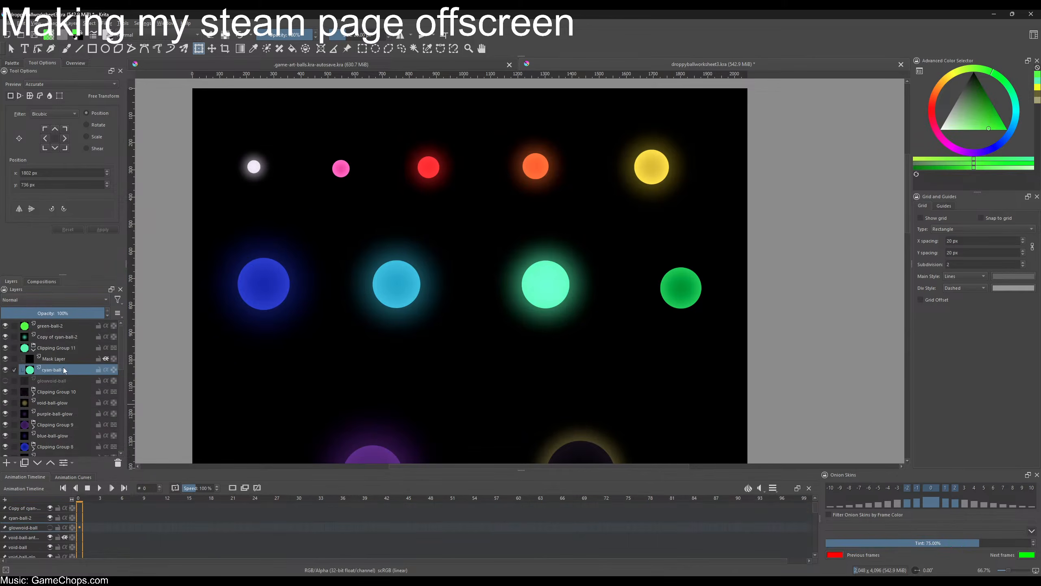
click(64, 337)
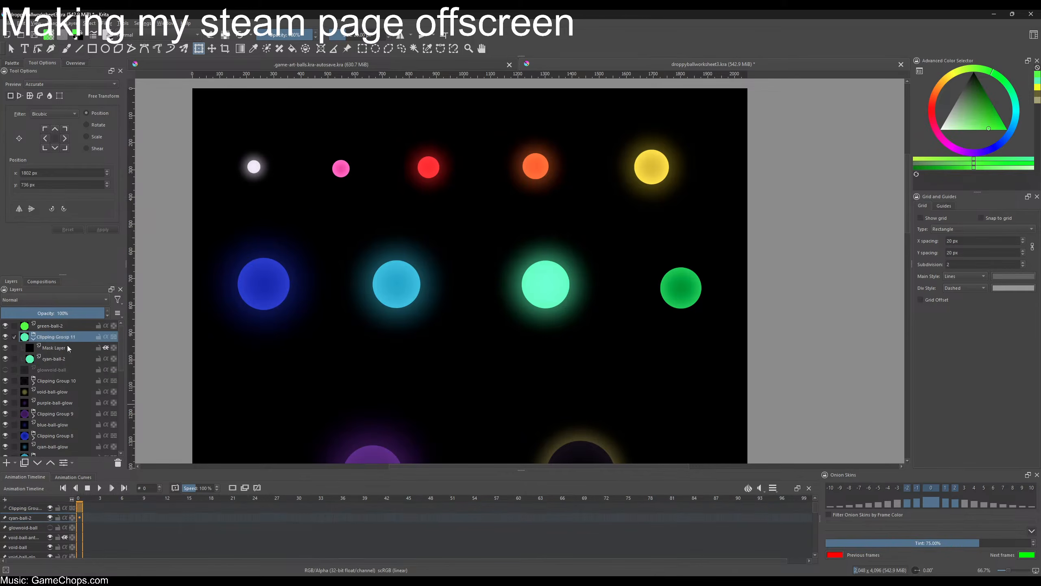
- Lock the transparency of the cyan-ball-2 layer and brush a darker shade of its own green over the ball's centre
click(63, 359)
scroll(545, 287, up, 2)
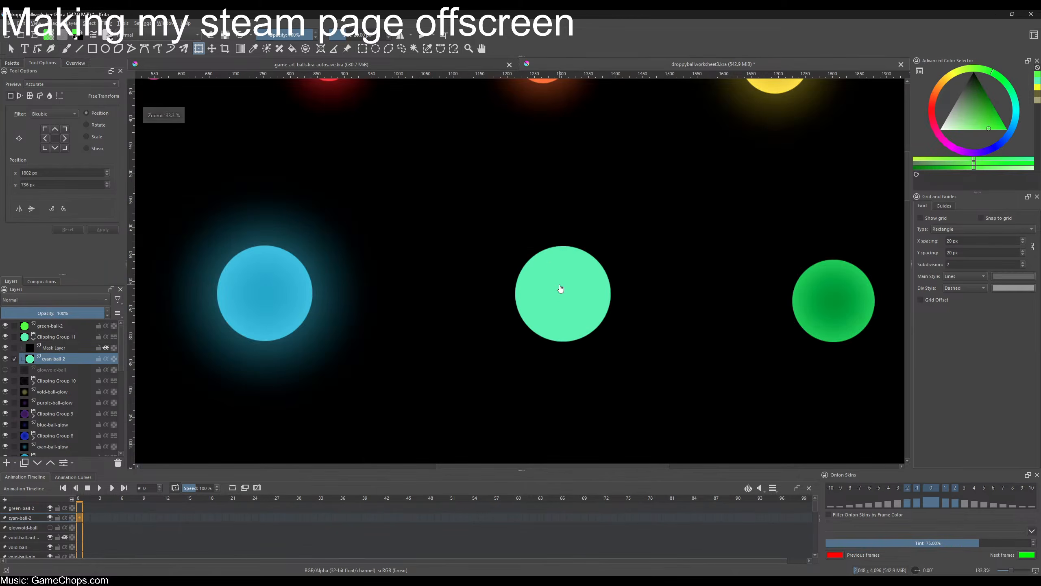
key(b)
ctrl+click(581, 315)
click(115, 359)
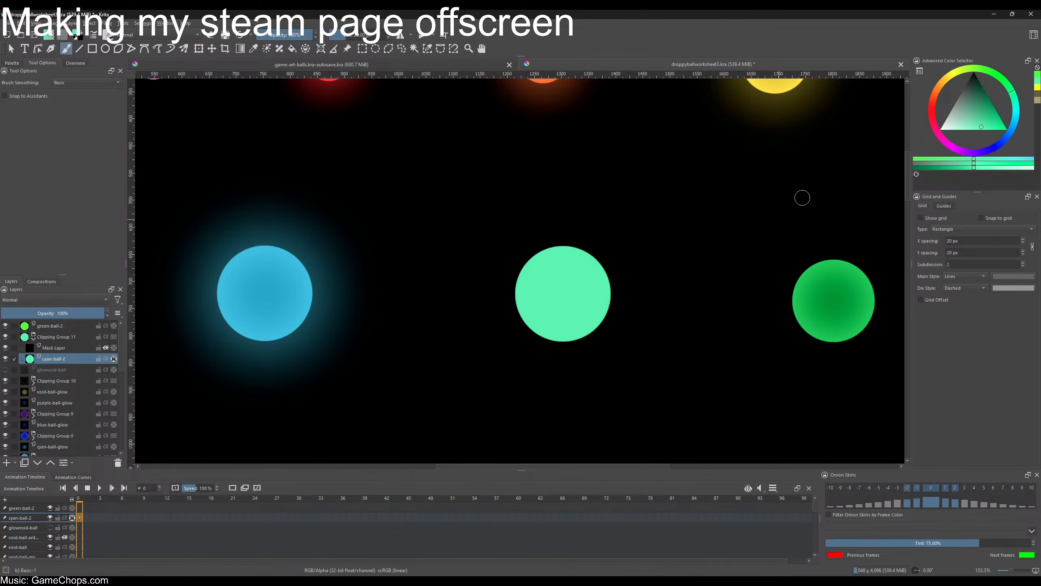
drag(985, 125, 991, 117)
drag(573, 257, 572, 292)
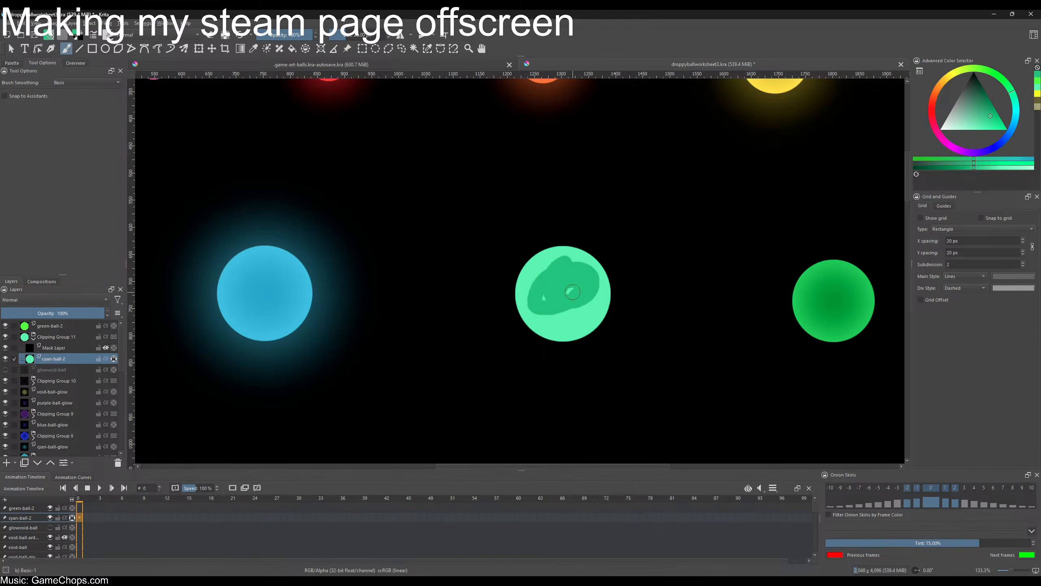
scroll(588, 299, down, 2)
scroll(577, 299, up, 1)
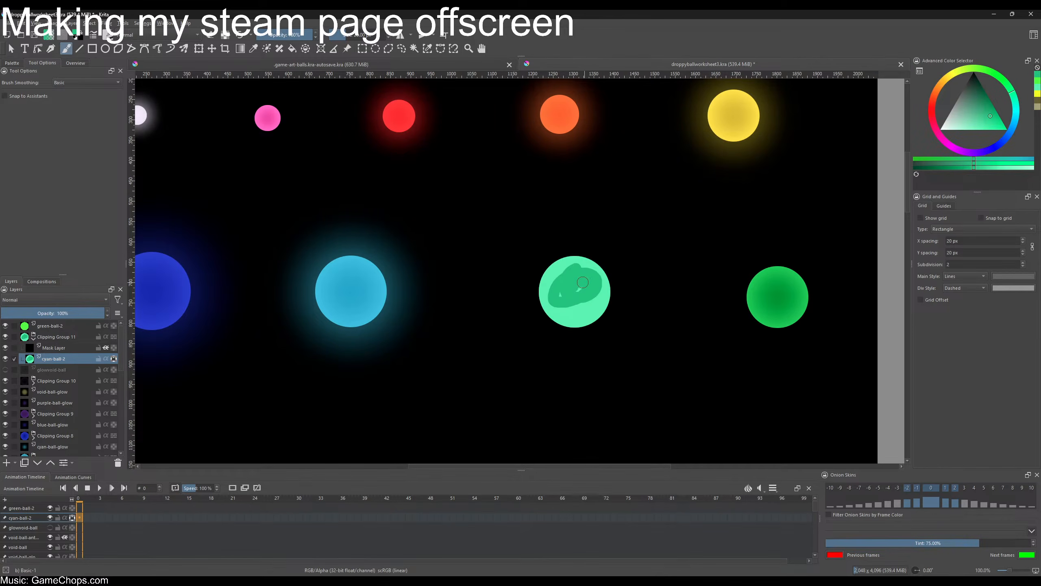
- Enlarge the brush, cover the rest of cyan-ball-2 with the darker green, and pick a slightly different green shade
key(bracketright)
key(bracketright)
key(bracketright)
key(bracketright)
key(bracketright)
key(bracketright)
key(bracketright)
key(bracketright)
key(bracketright)
key(bracketright)
key(bracketright)
key(bracketright)
mouse_move(574, 279)
mouse_down()
mouse_move(606, 280)
mouse_move(597, 329)
mouse_up()
scroll(643, 341, down, 3)
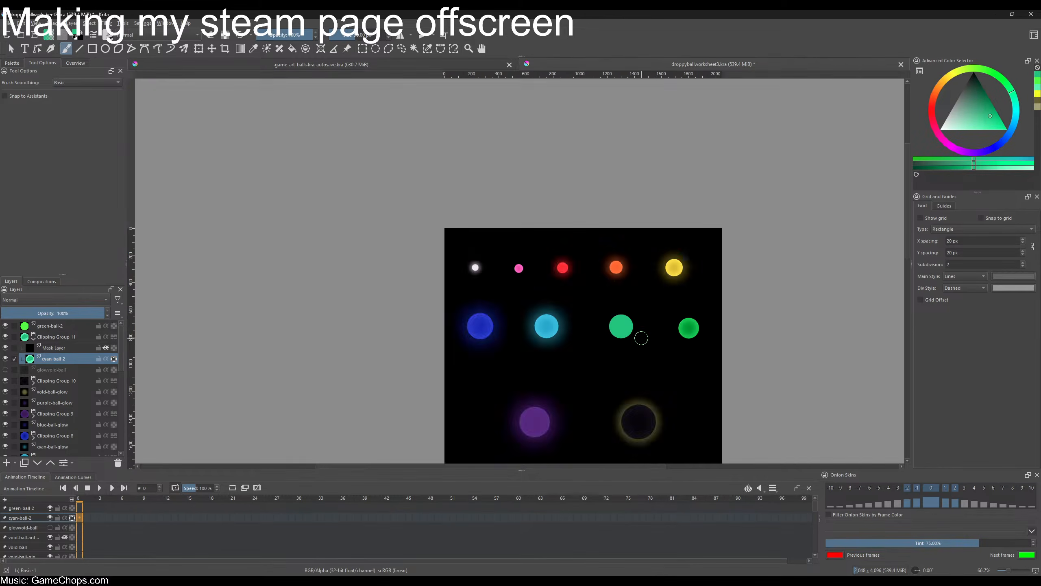
scroll(641, 338, up, 2)
click(995, 121)
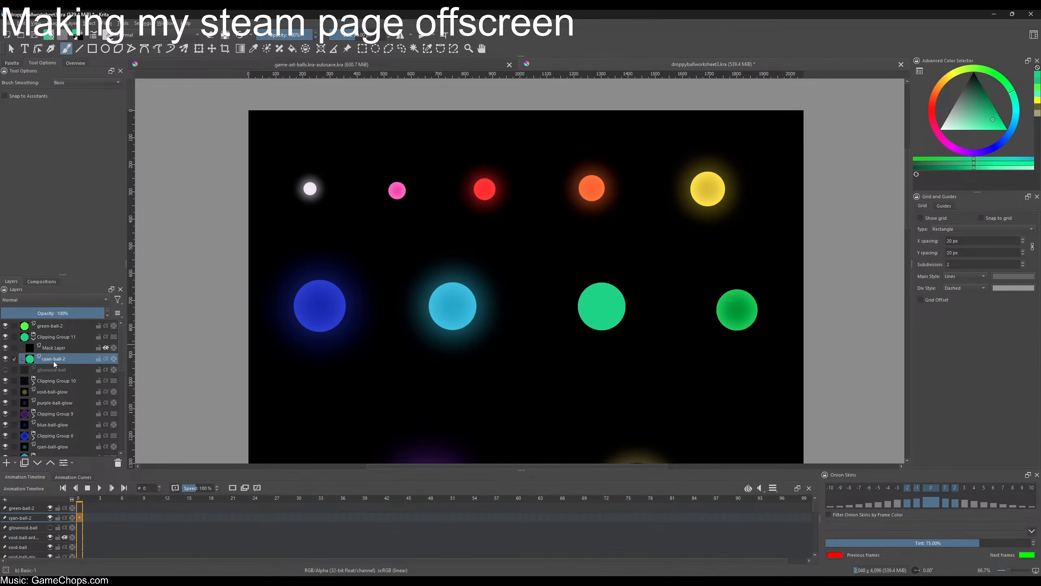
- Duplicate cyan-ball-2 with inherited alpha in Addition mode, and duplicate that copy again in Multiply mode
key(ctrl+j)
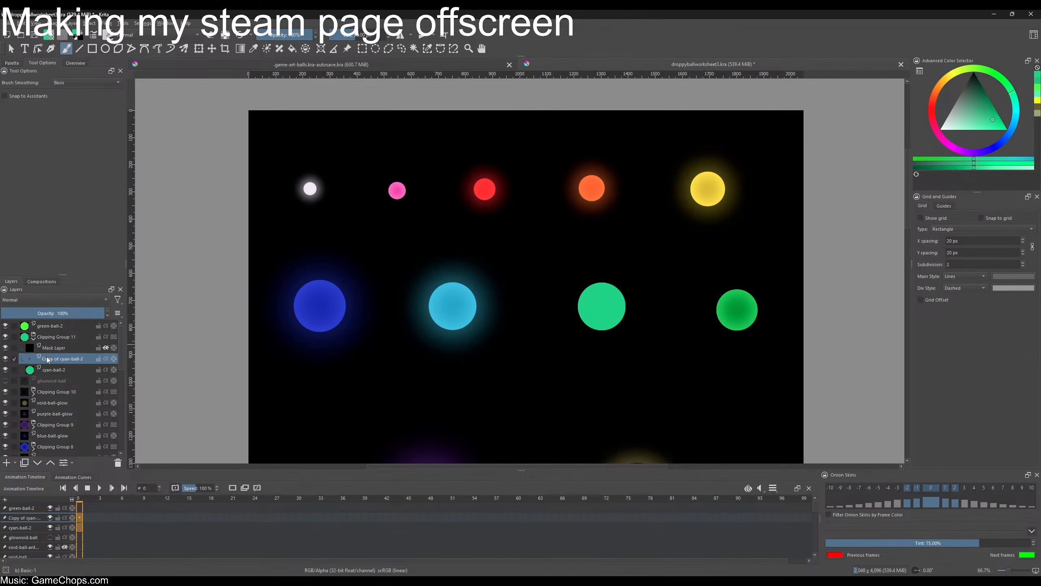
click(106, 358)
click(64, 300)
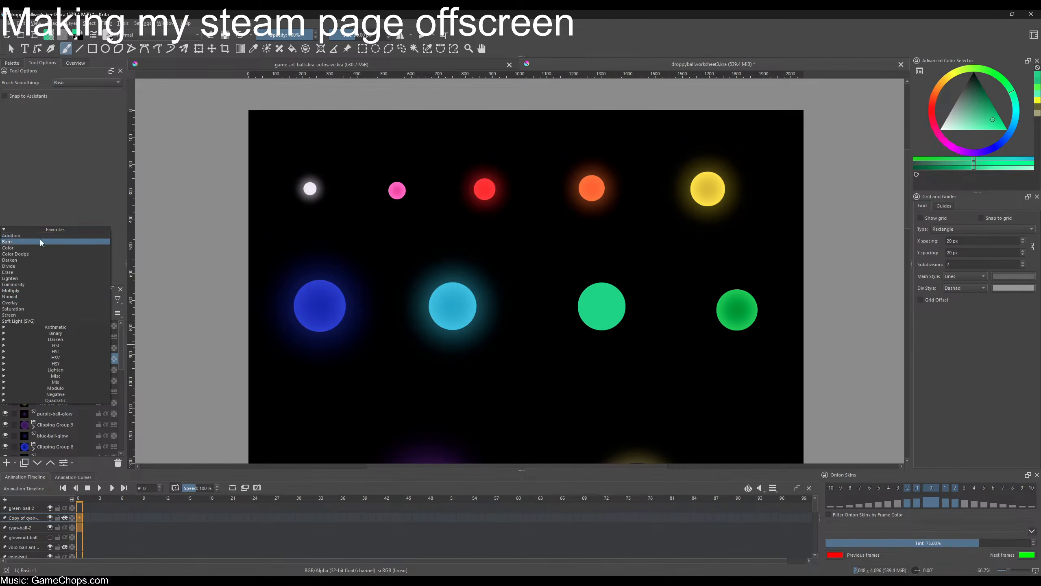
click(36, 236)
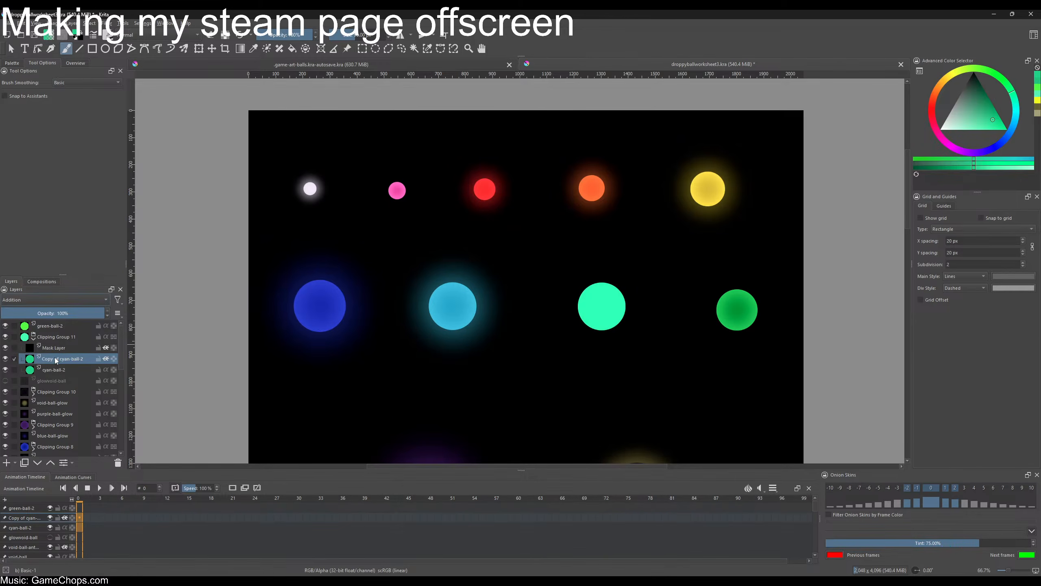
key(ctrl+j)
click(65, 302)
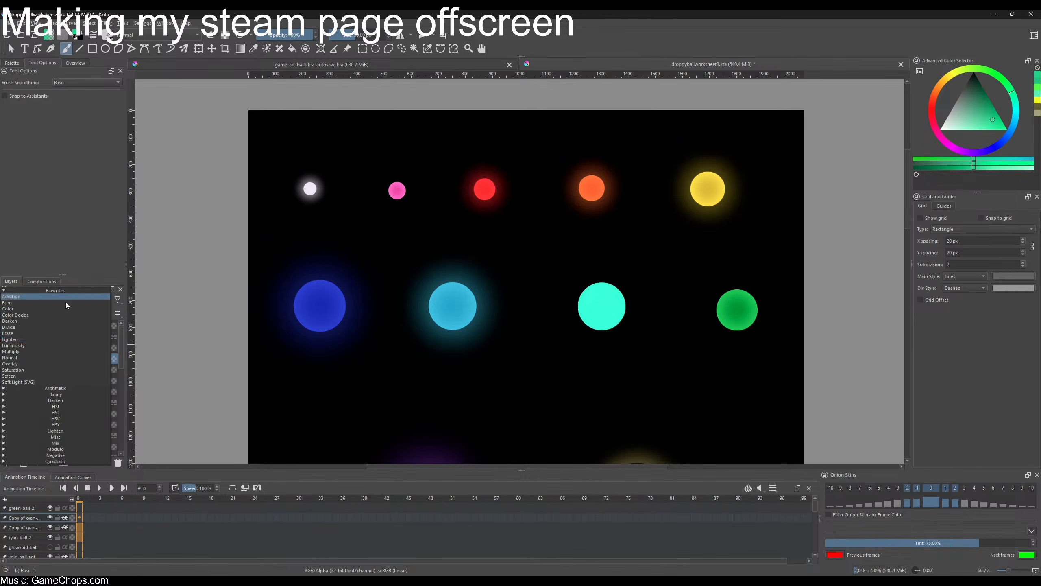
click(27, 348)
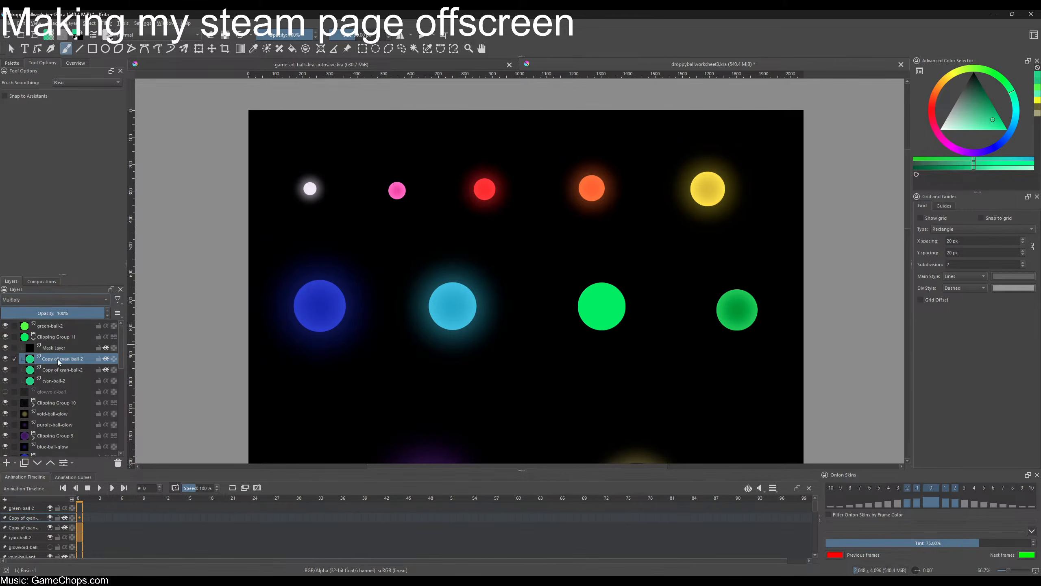
- Darken the Multiply copy of cyan-ball-2 with an HSV Adjustment lightness of -61
click(106, 22)
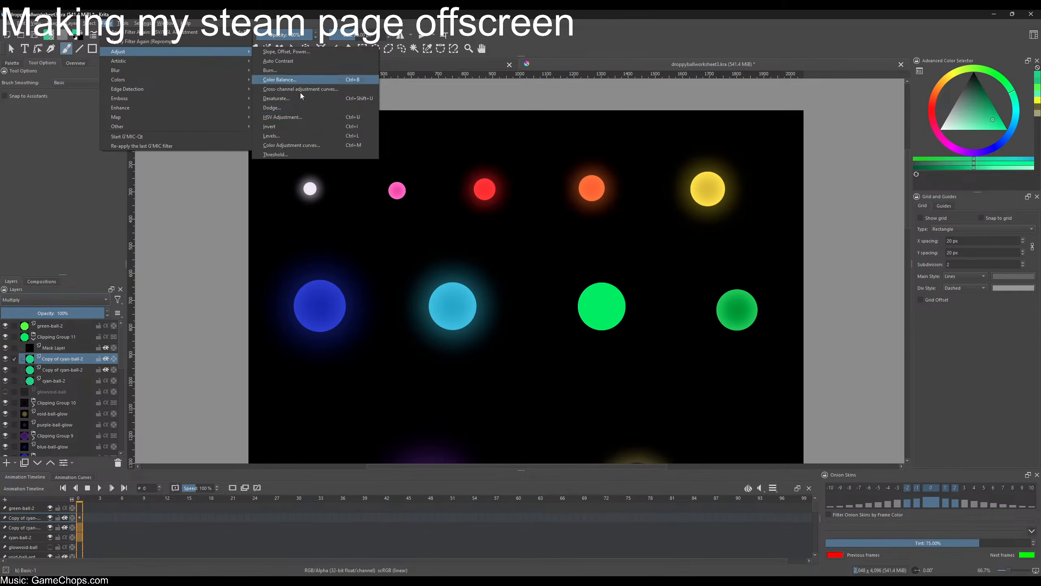
click(290, 115)
drag(98, 347, 64, 348)
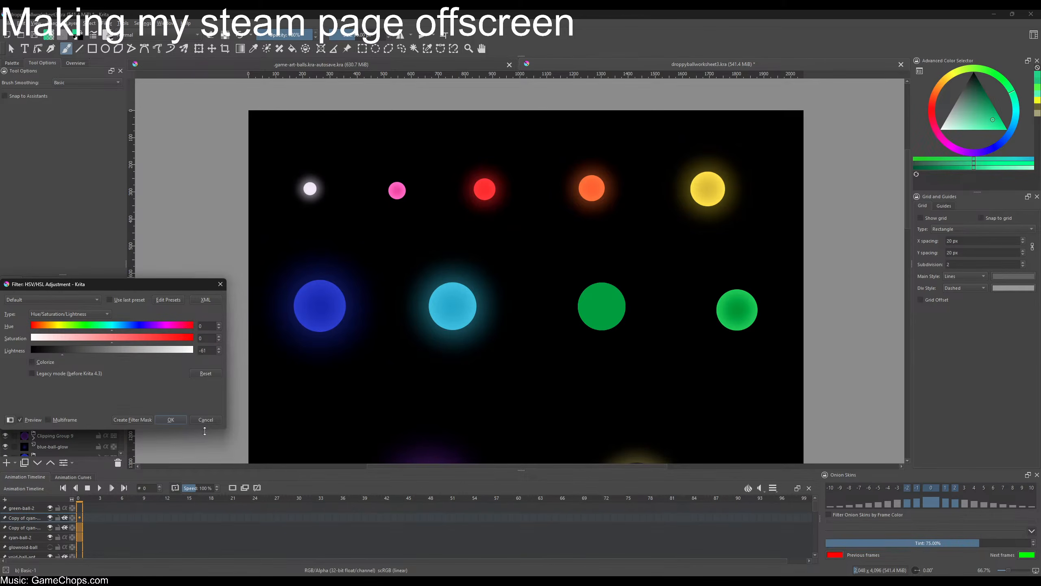
key(Return)
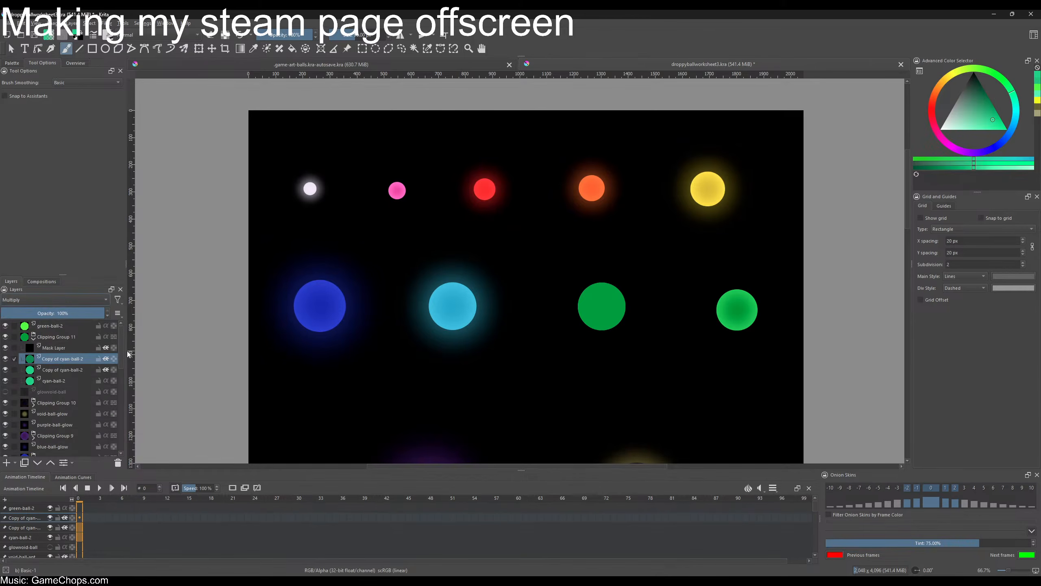
- Try a wide Gaussian Blur with equal horizontal and vertical radii on the darkened copy of cyan-ball-2
click(114, 24)
mouse_move(122, 66)
click(275, 77)
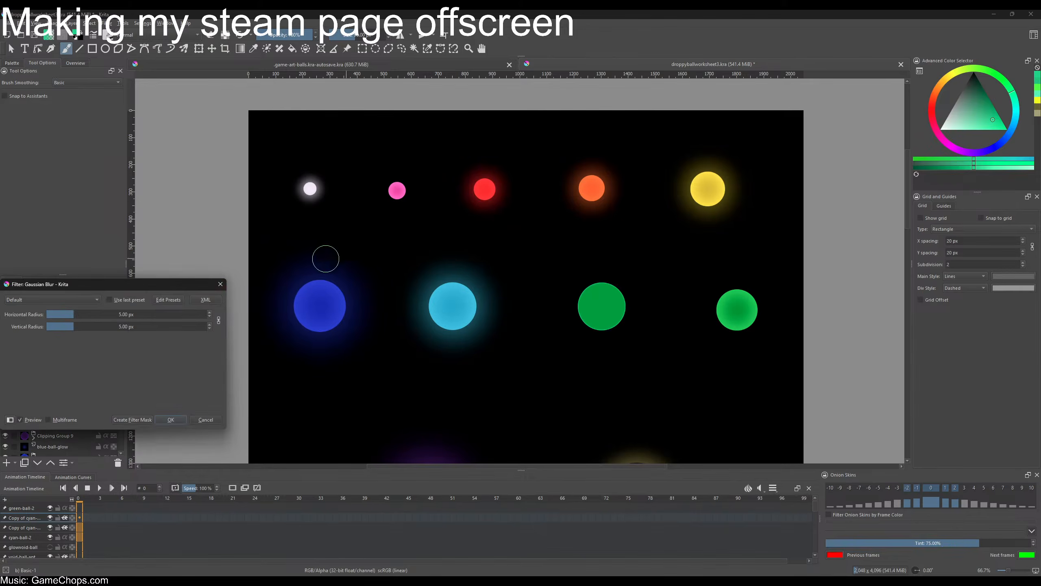
drag(82, 314, 134, 314)
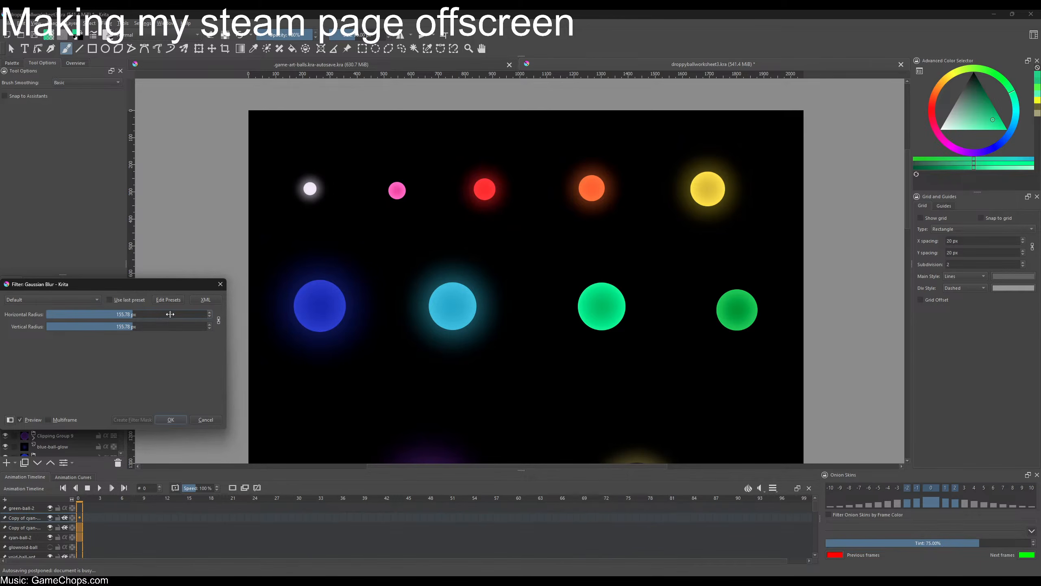
click(205, 420)
- Examine the darkened green ball against the other balls and their glows across the sheet
scroll(579, 335, down, 3)
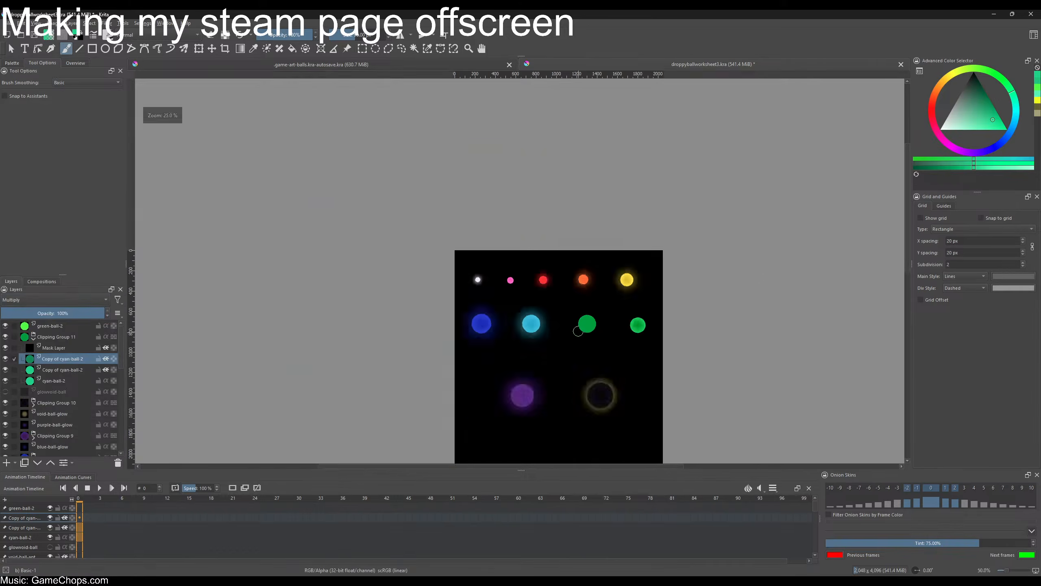
scroll(622, 325, up, 2)
drag(613, 342, 624, 226)
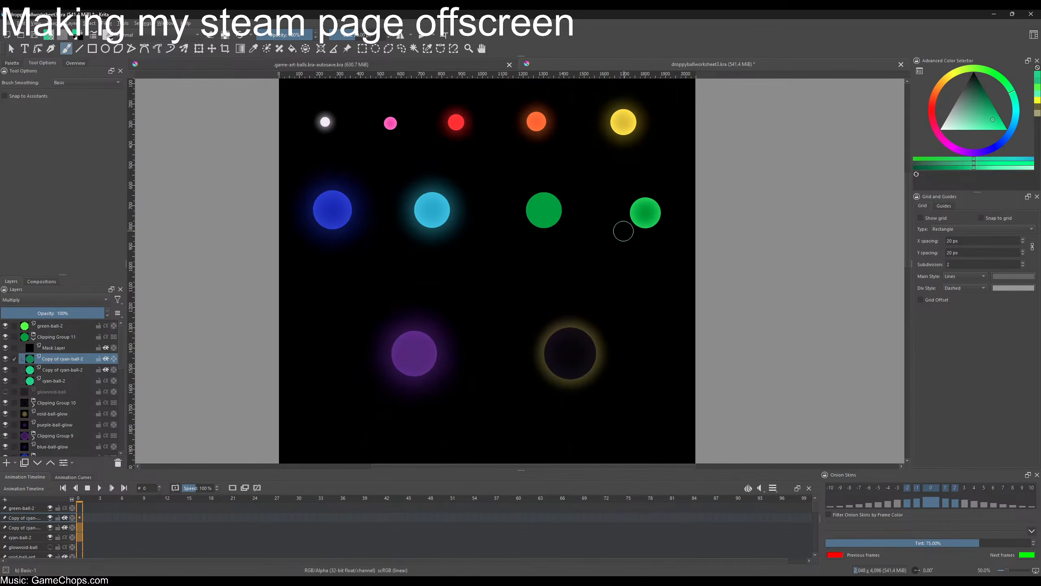
scroll(594, 252, down, 1)
drag(600, 282, 569, 279)
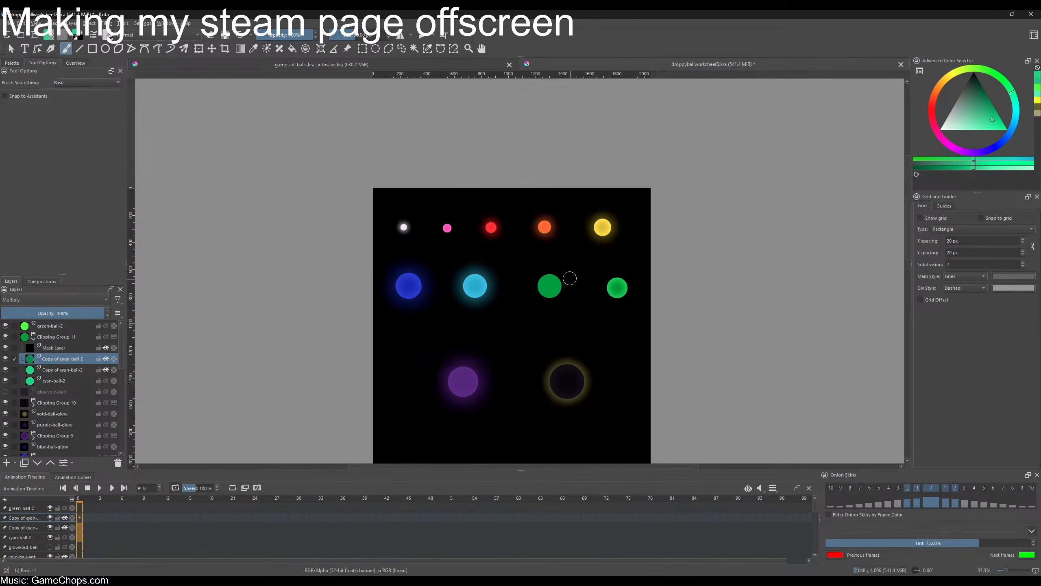
scroll(569, 279, up, 1)
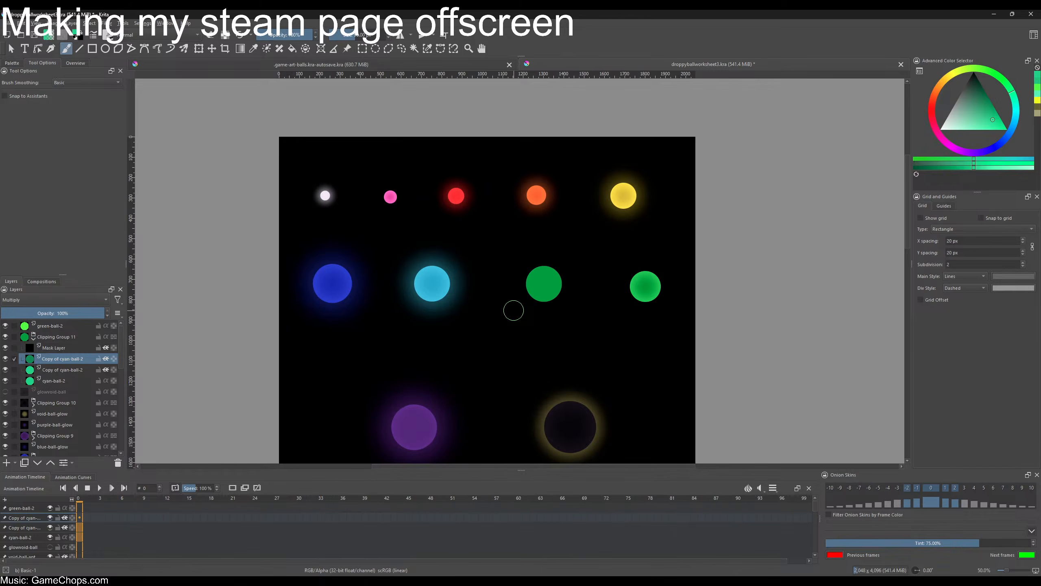
scroll(549, 313, down, 1)
scroll(537, 322, up, 1)
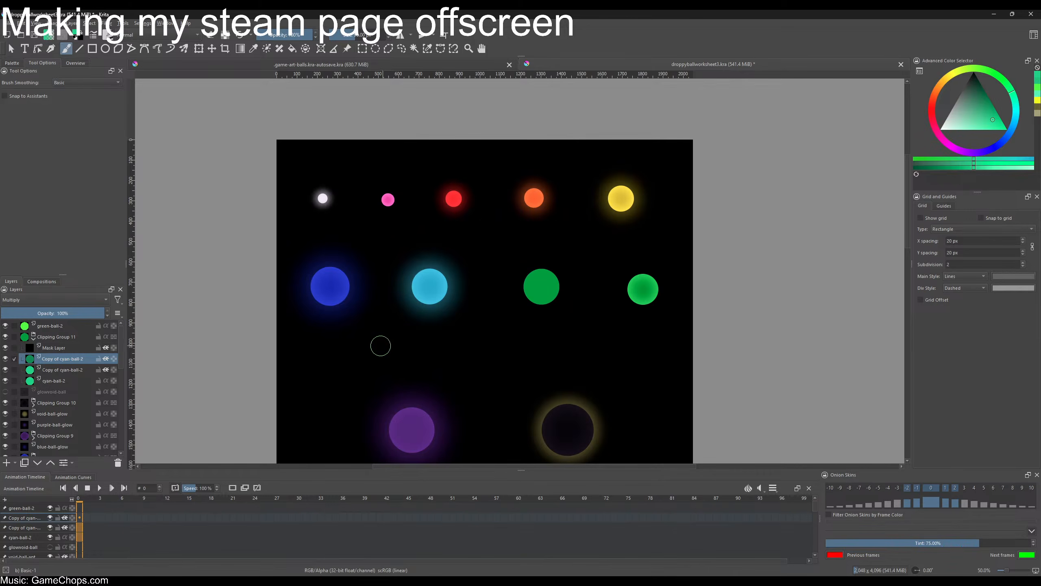
scroll(528, 361, down, 1)
scroll(517, 362, up, 1)
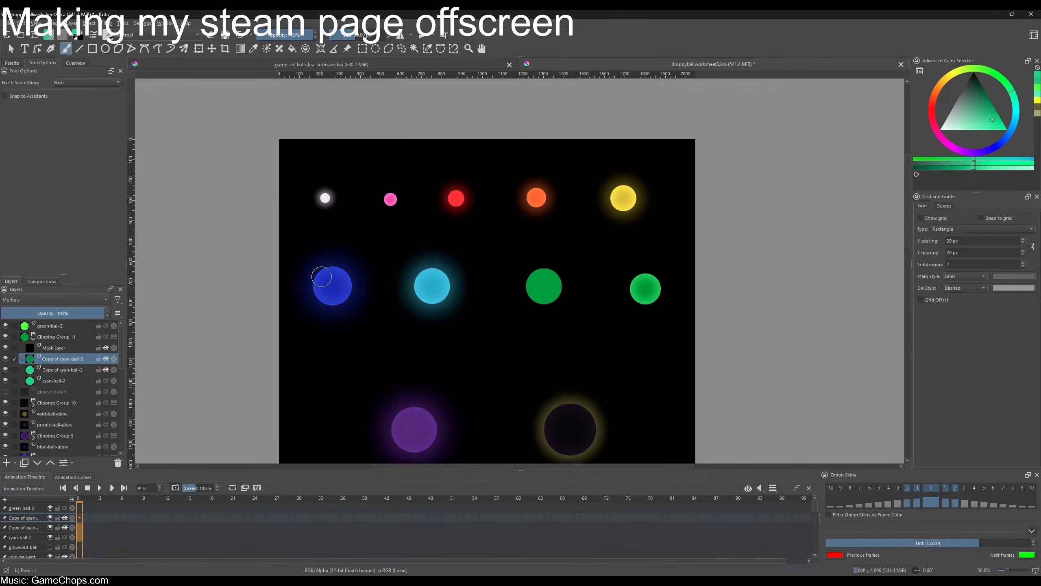
scroll(557, 294, up, 2)
scroll(555, 294, down, 2)
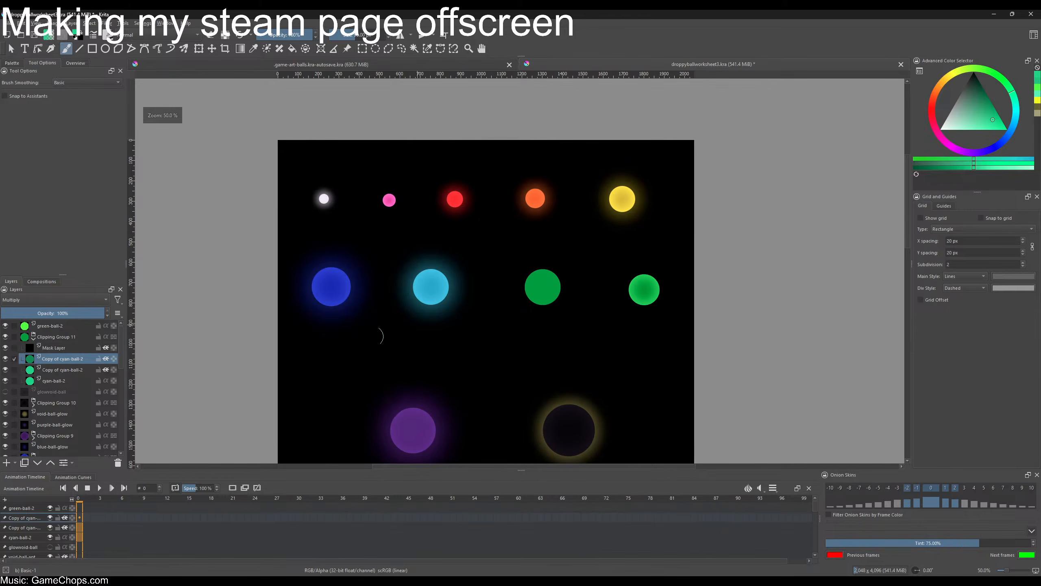
- Undo the Addition and Multiply copies and the darker green painting of cyan-ball-2
click(66, 370)
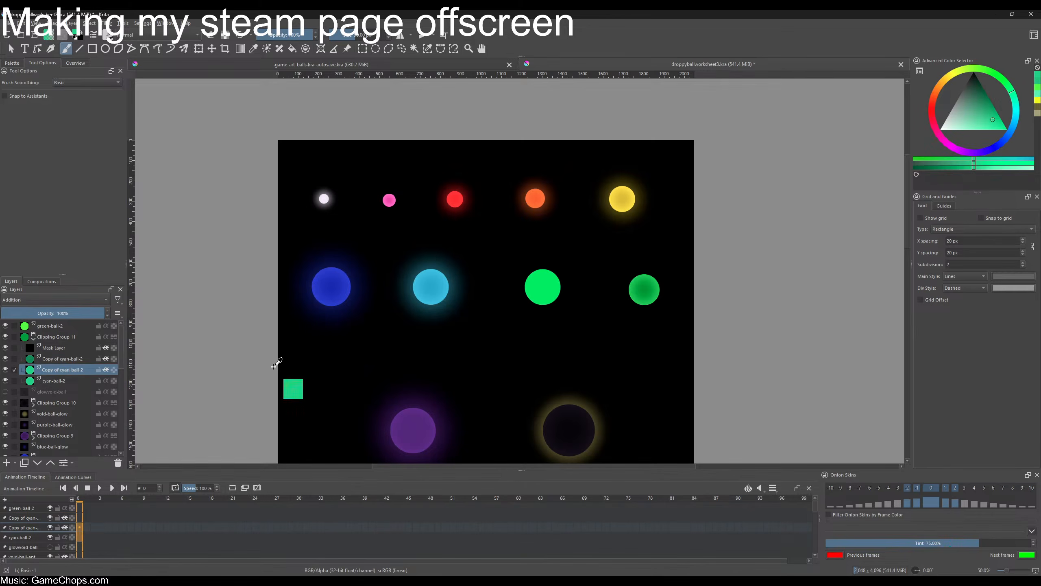
click(82, 359)
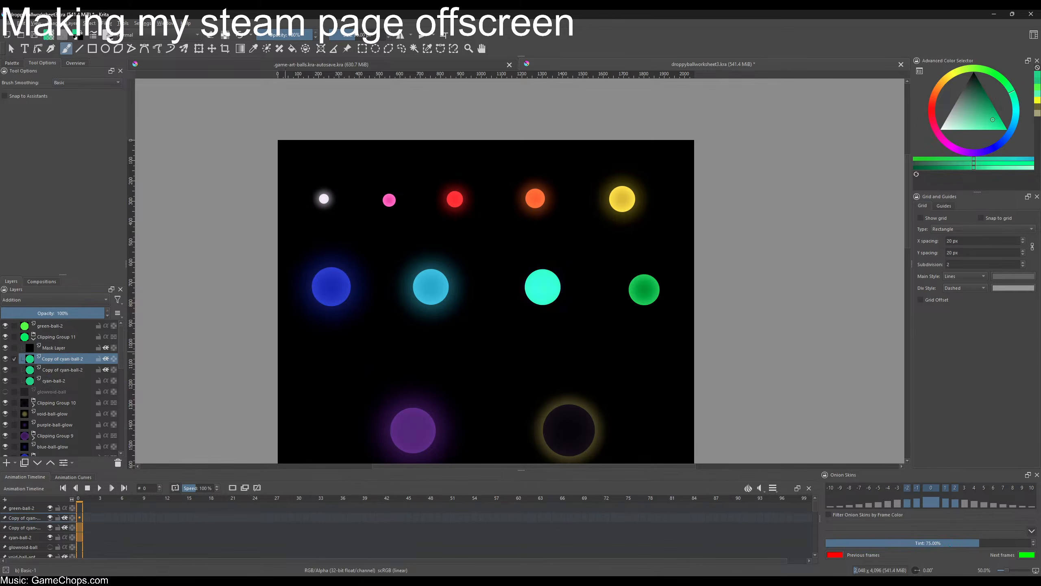
key(ctrl+e)
key(ctrl+e)
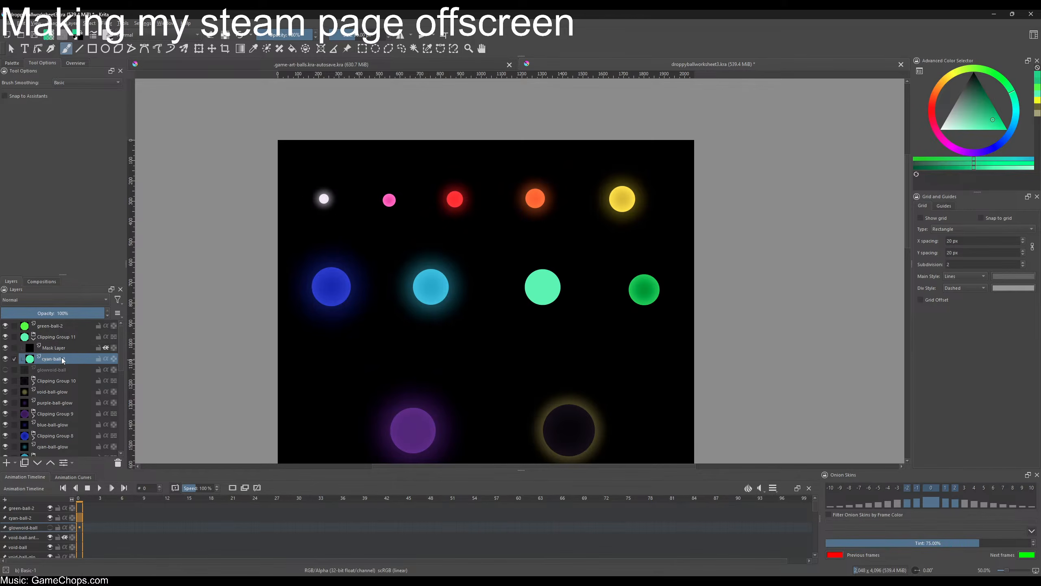
- Duplicate cyan-ball-2 twice, turn on inherited alpha for both copies and set the upper copy to Multiply
key(ctrl+j)
key(ctrl+j)
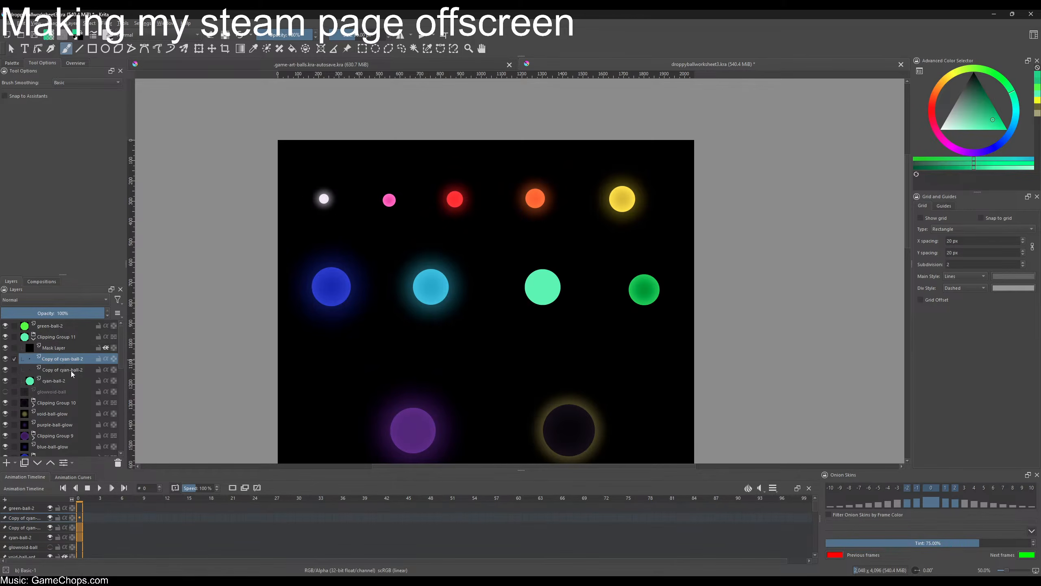
click(101, 369)
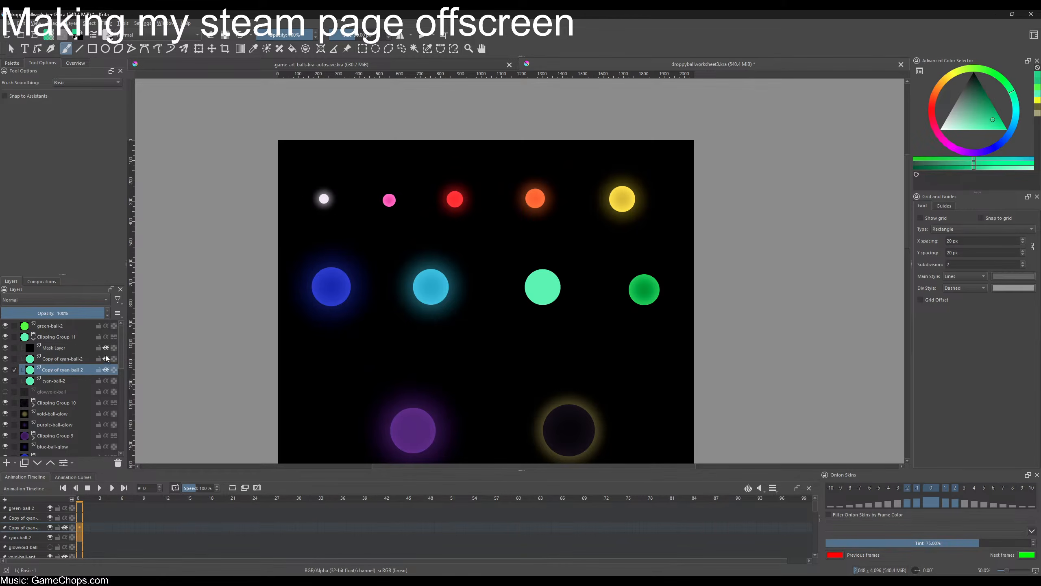
click(105, 359)
click(63, 299)
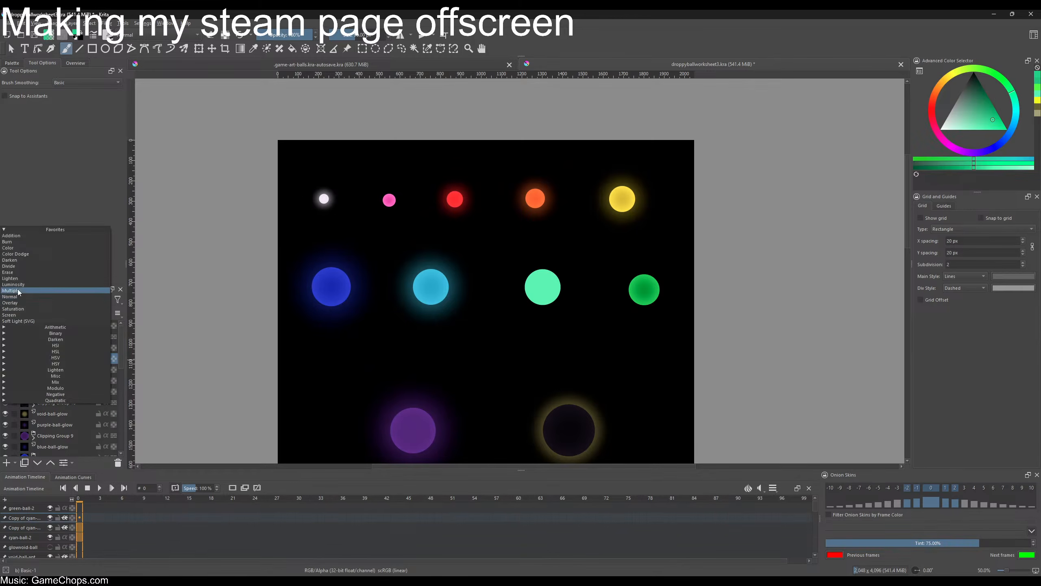
click(82, 292)
- Darken the upper Multiply copy of cyan-ball-2 with an HSV Adjustment lightness of -86
click(109, 23)
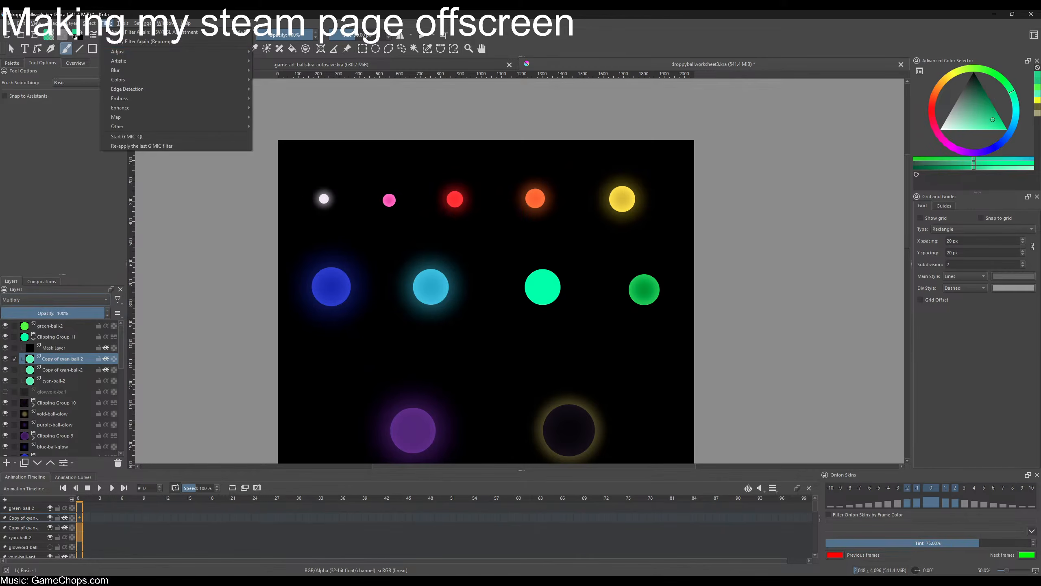
mouse_move(115, 53)
click(287, 117)
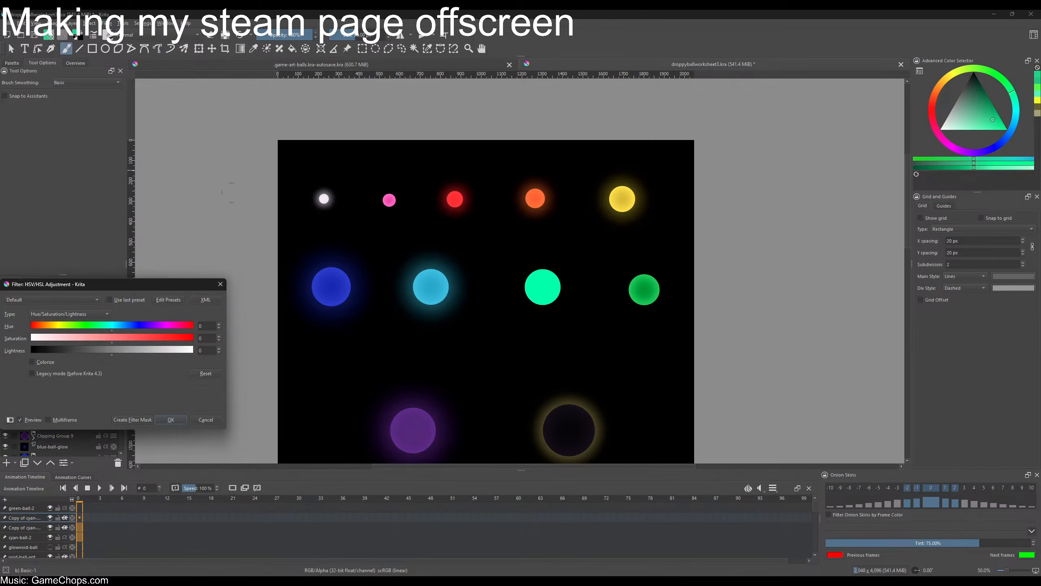
drag(104, 351, 42, 348)
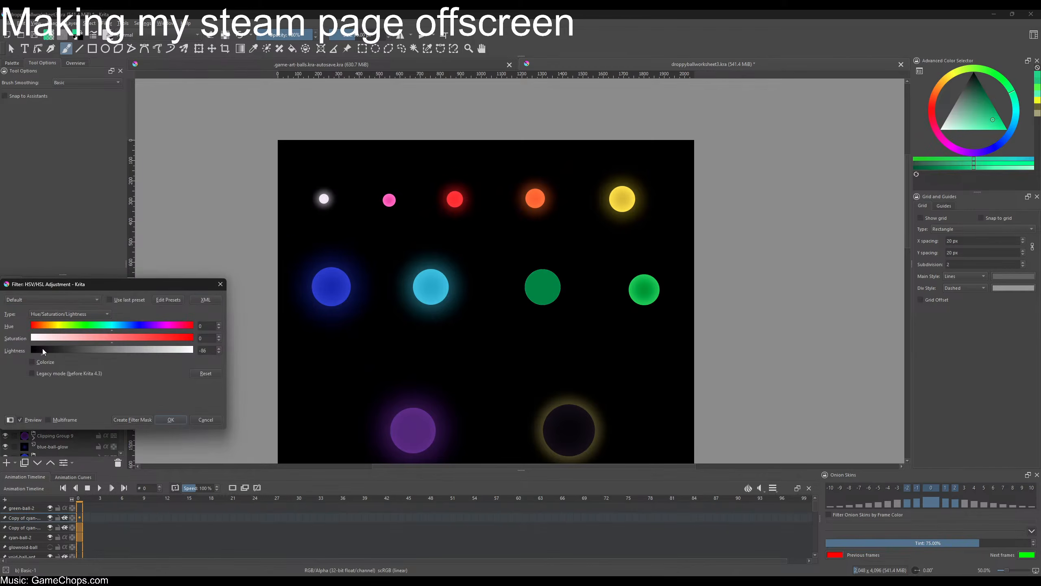
click(170, 419)
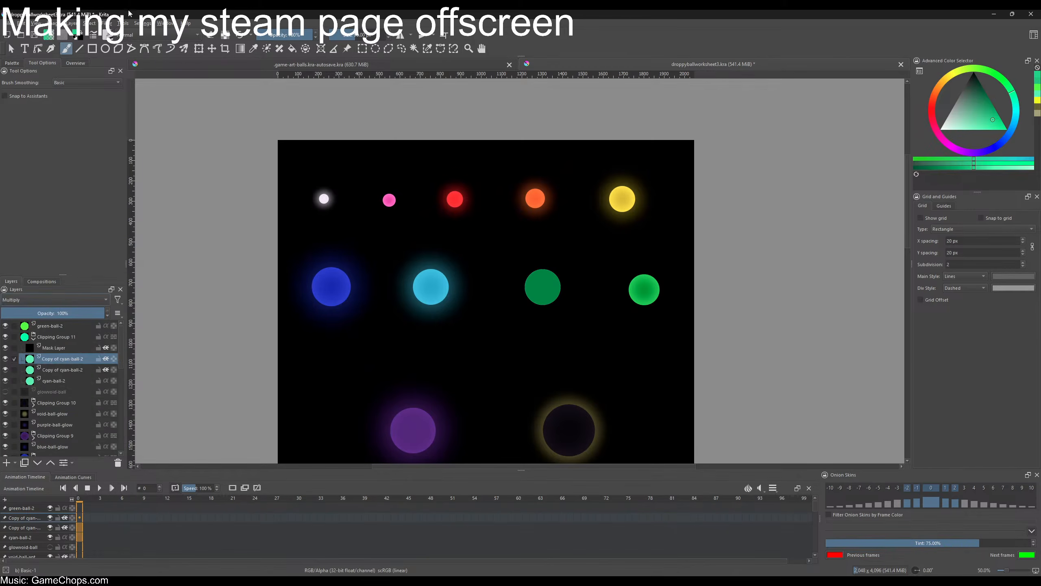
- Apply a Gaussian Blur of about 141 px in both directions to the darkened Multiply copy of cyan-ball-2
click(109, 24)
mouse_move(135, 76)
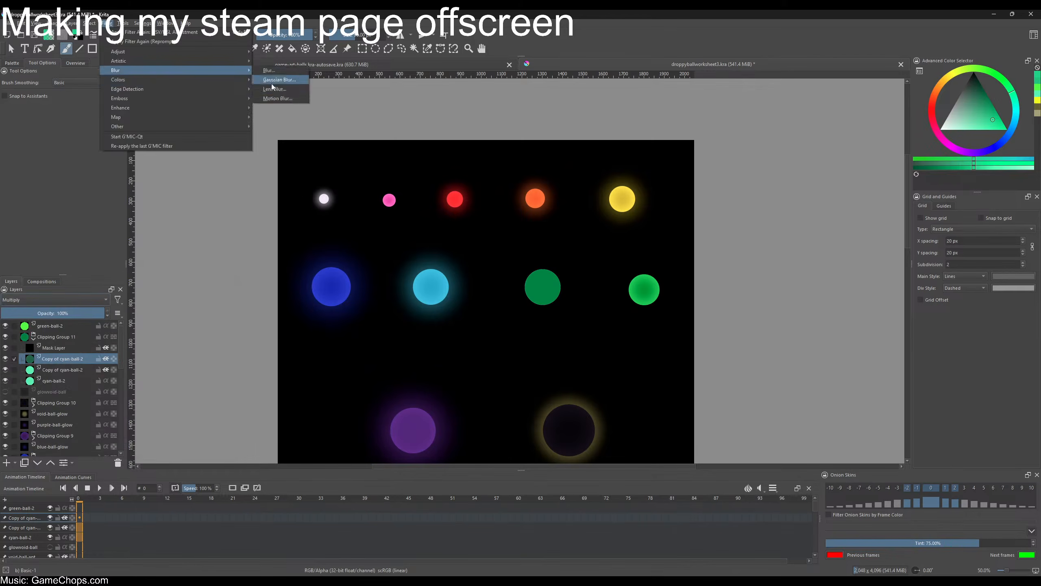
click(279, 95)
key(Escape)
click(107, 23)
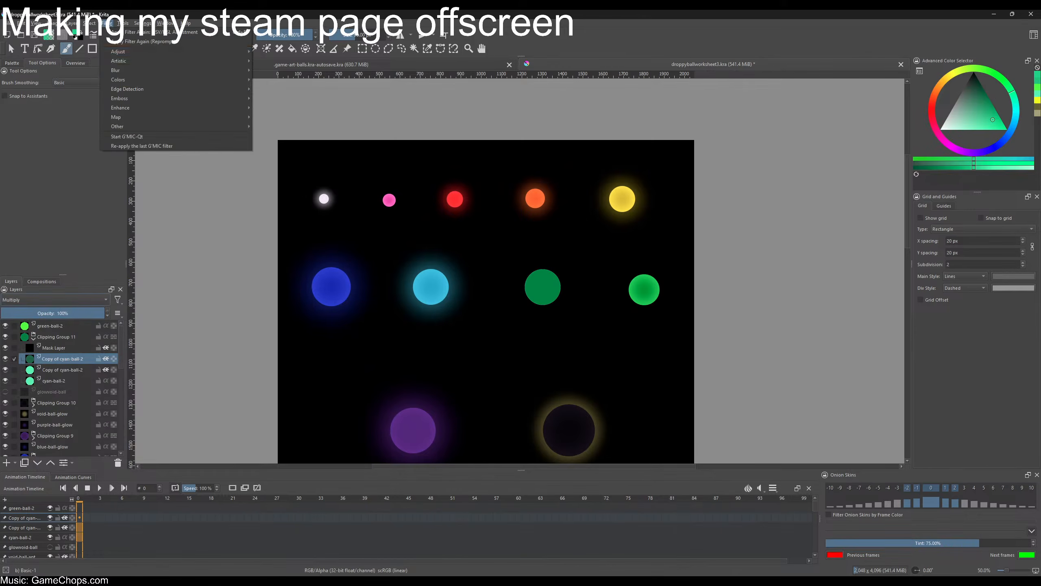
mouse_move(250, 78)
click(279, 88)
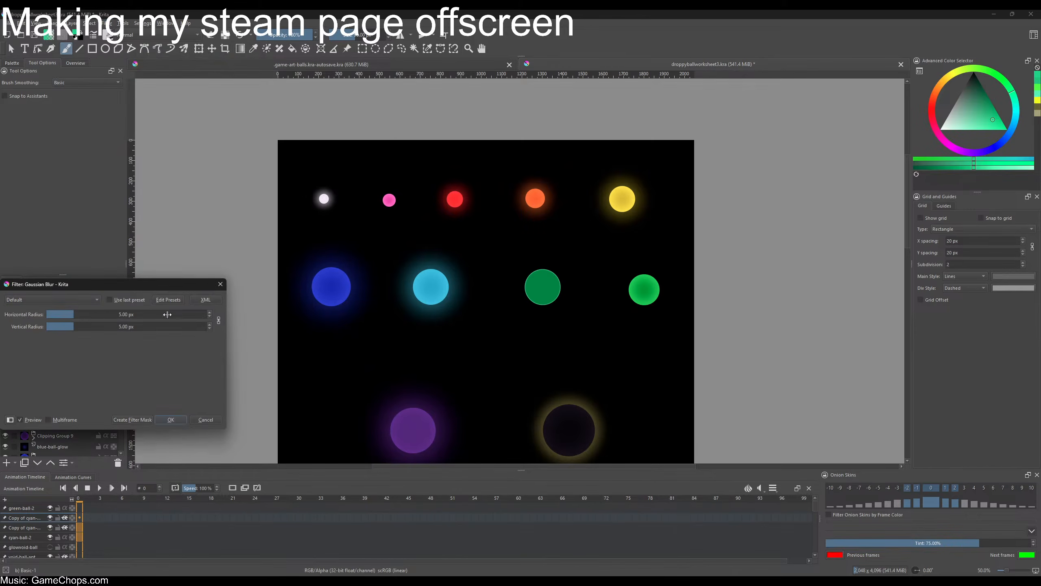
drag(87, 314, 129, 314)
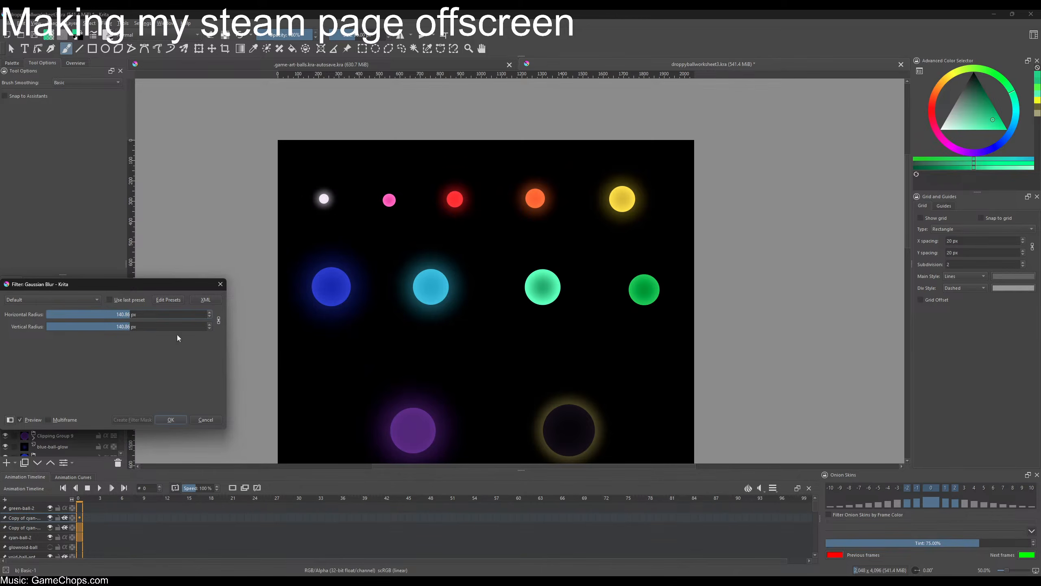
click(171, 419)
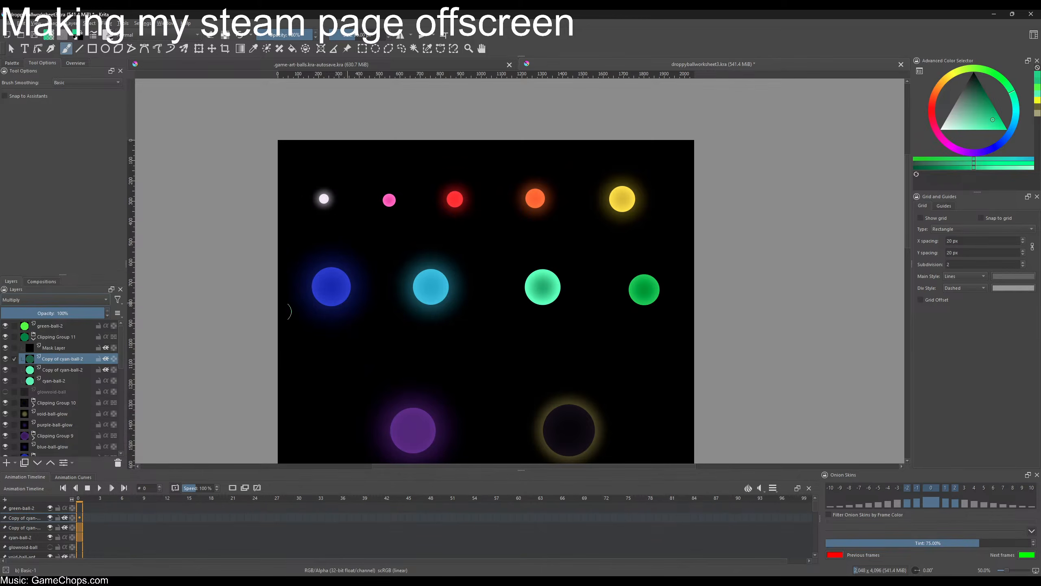
- Duplicate the base cyan-ball-2 layer and move the duplicate out of the group, directly above Clipping Group 11
click(55, 379)
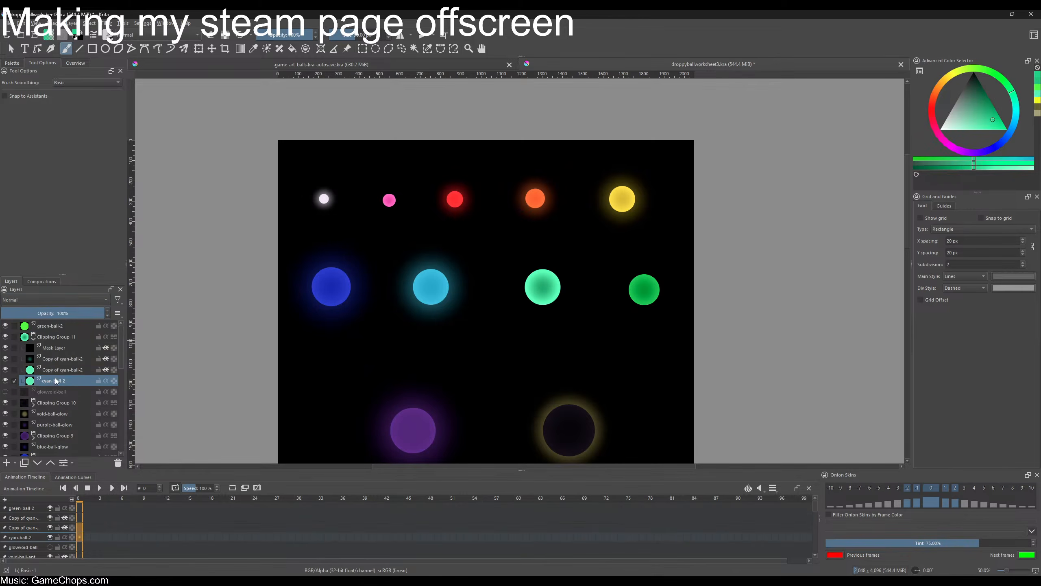
key(ctrl+j)
drag(49, 390, 54, 333)
- Rename the duplicate above Clipping Group 11 as cyan-ball-2-glow
double_click(58, 337)
click(38, 336)
key(BackSpace)
key(BackSpace)
key(BackSpace)
key(BackSpace)
key(BackSpace)
key(BackSpace)
key(BackSpace)
key(BackSpace)
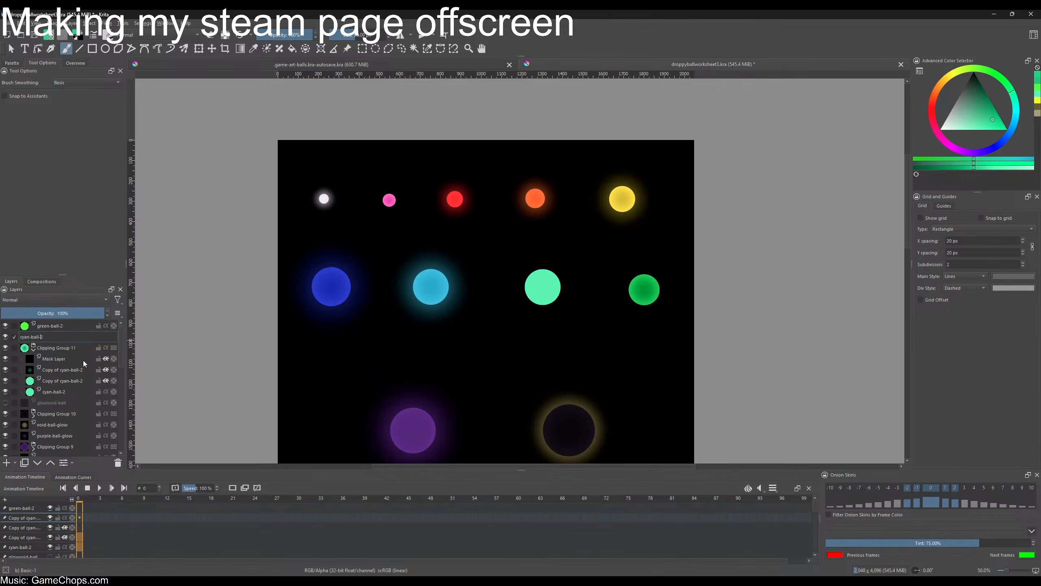
text(-glwo)
key(Return)
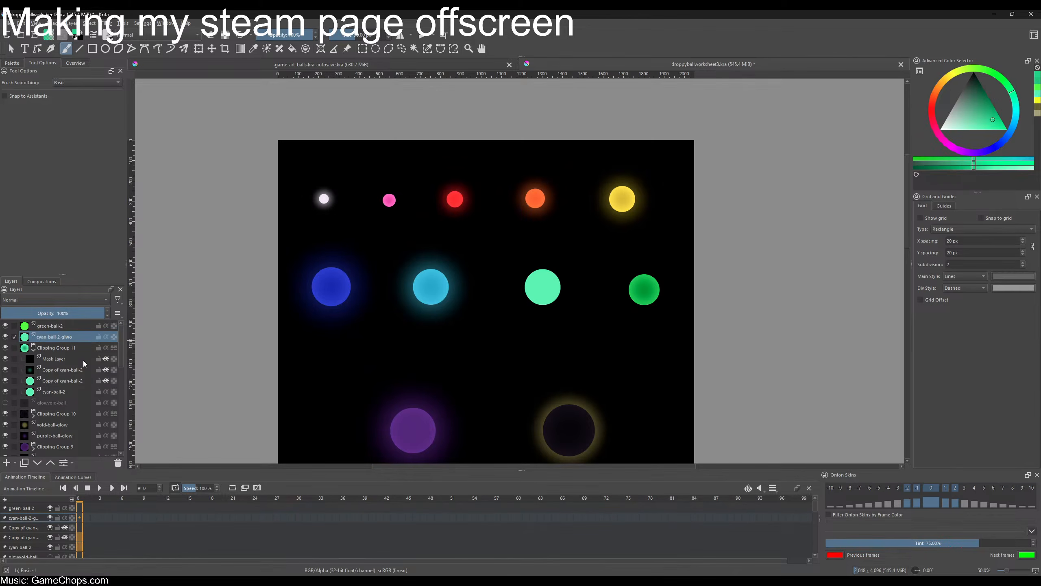
key(F2)
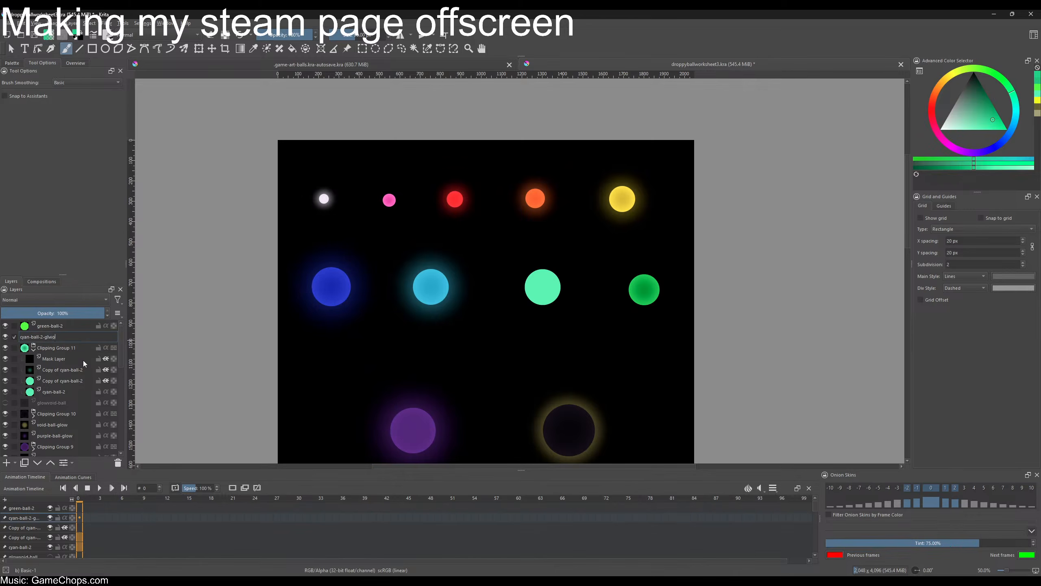
text(ow)
key(Return)
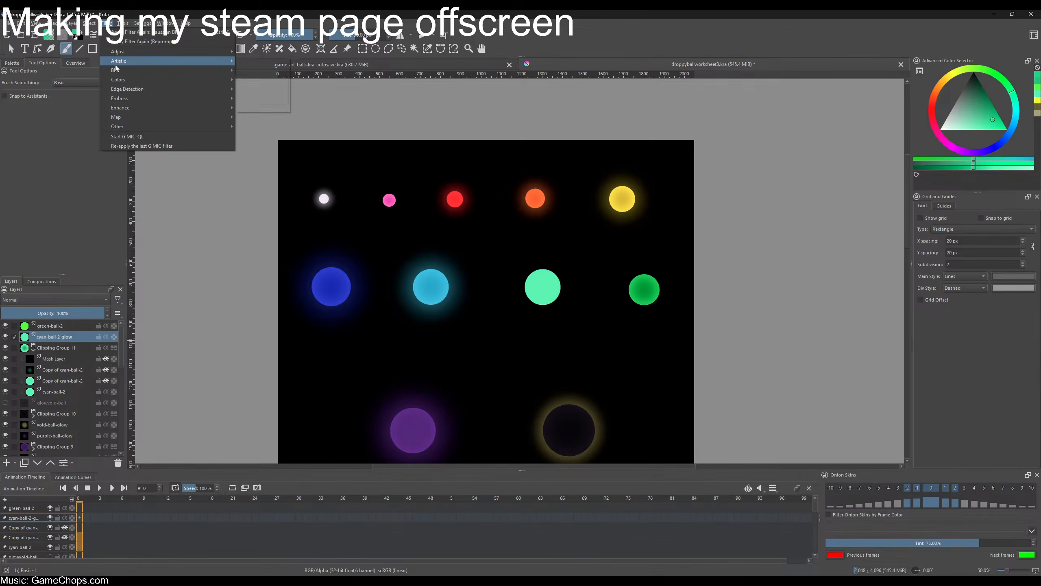
- Darken the cyan-ball-2-glow layer by strongly lowering its lightness with an HSV Adjustment
mouse_move(164, 53)
click(262, 117)
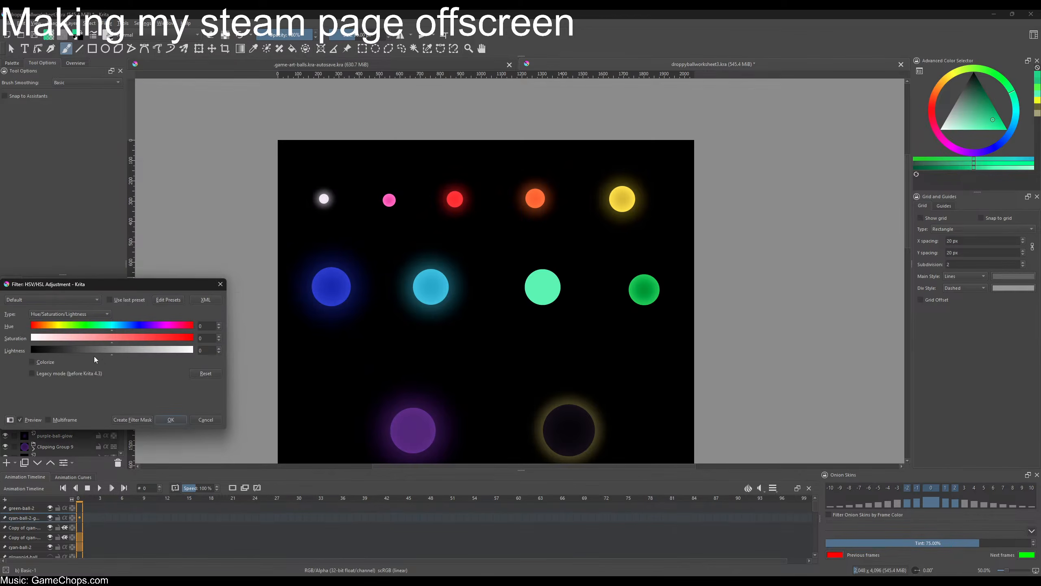
click(50, 350)
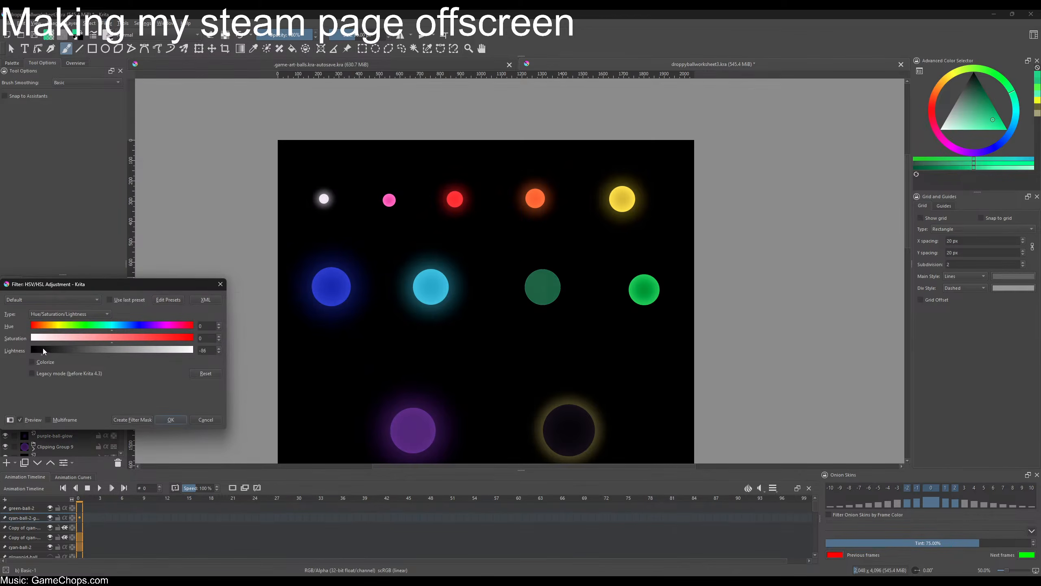
click(170, 420)
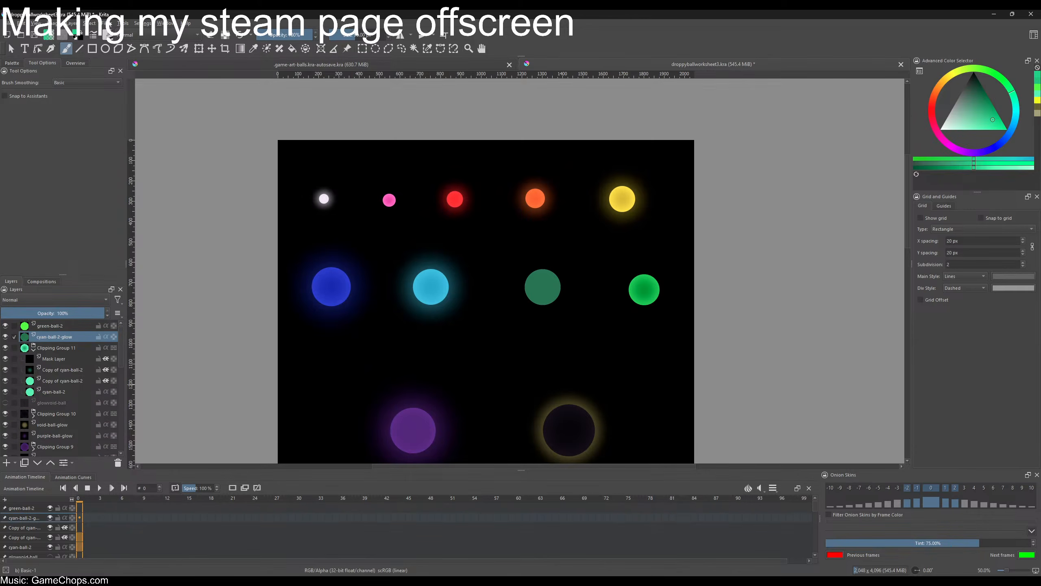
- Apply a Gaussian Blur of about 151 px to cyan-ball-2-glow and set its blending mode to Addition
click(108, 23)
mouse_move(134, 70)
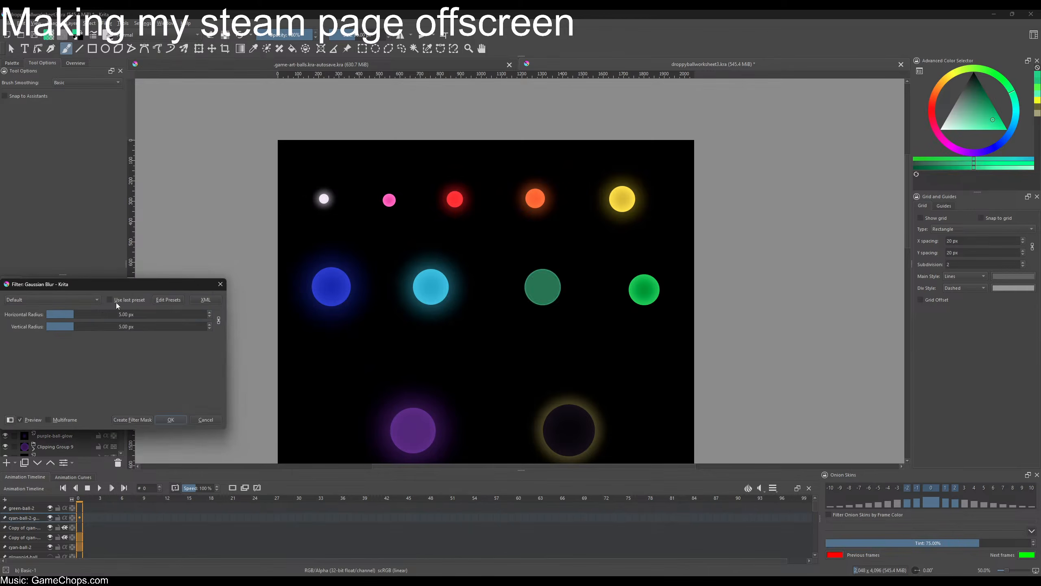
drag(85, 314, 136, 316)
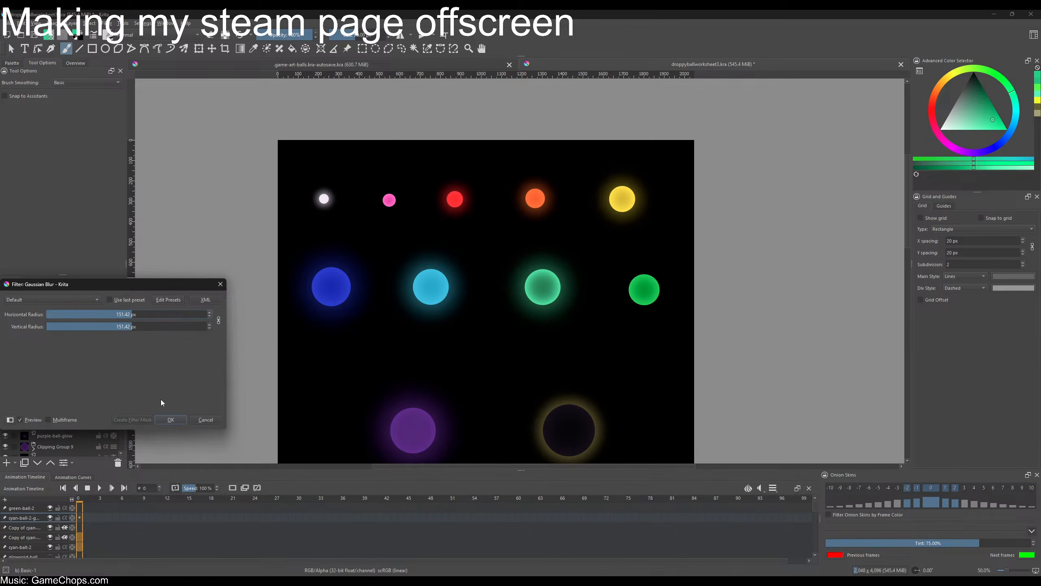
click(171, 419)
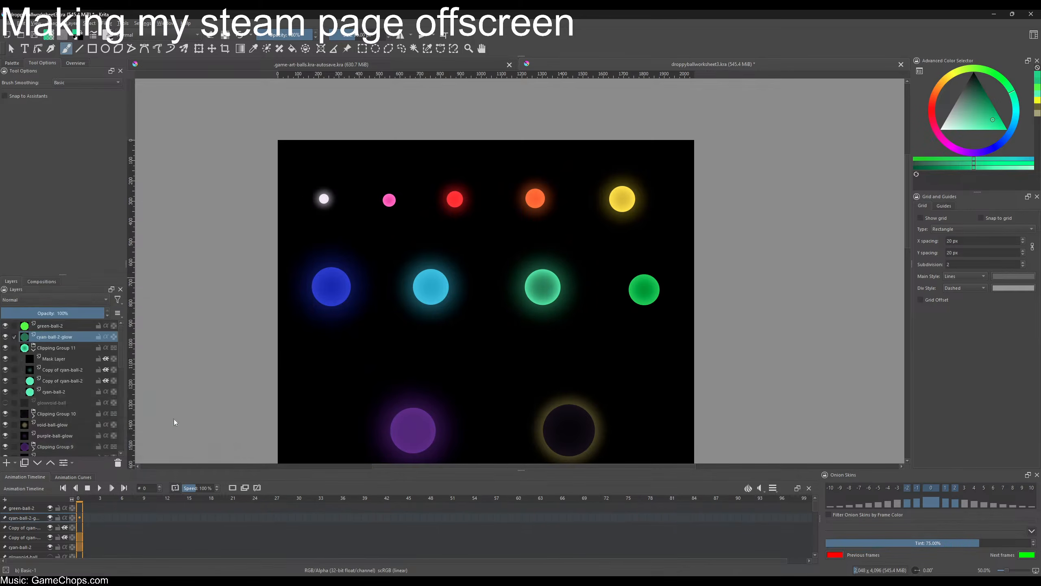
click(46, 300)
click(12, 236)
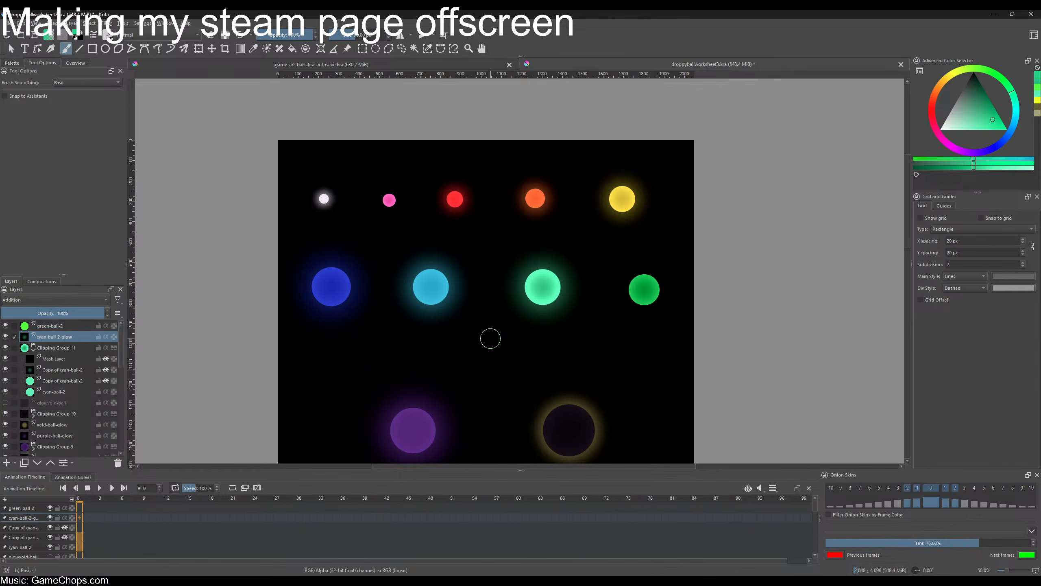
- Copy Clipping Group 11 and create a new image from the copied ball
click(68, 348)
key(ctrl+t)
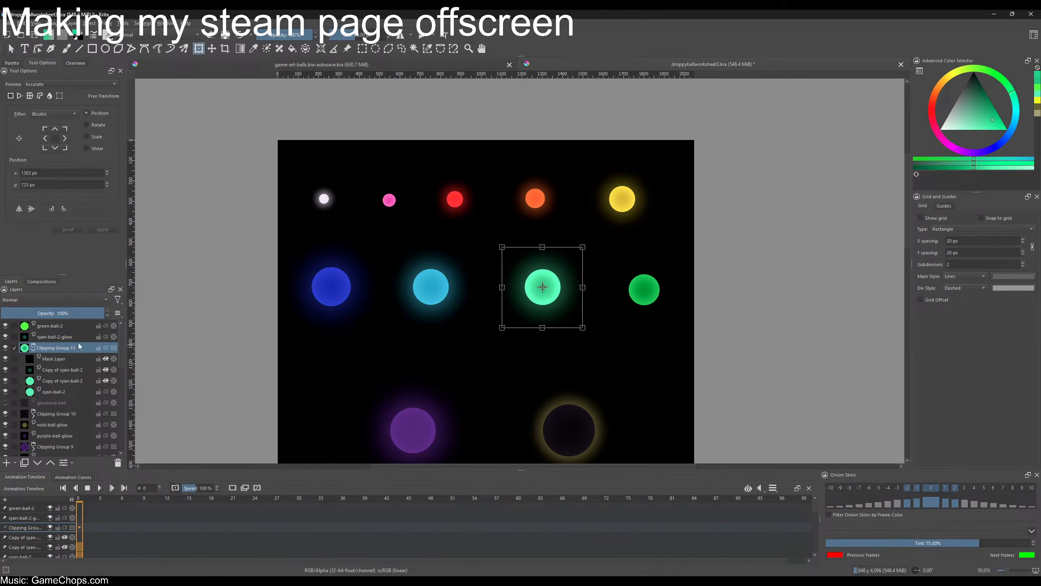
key(ctrl+c)
key(ctrl+n)
key(Return)
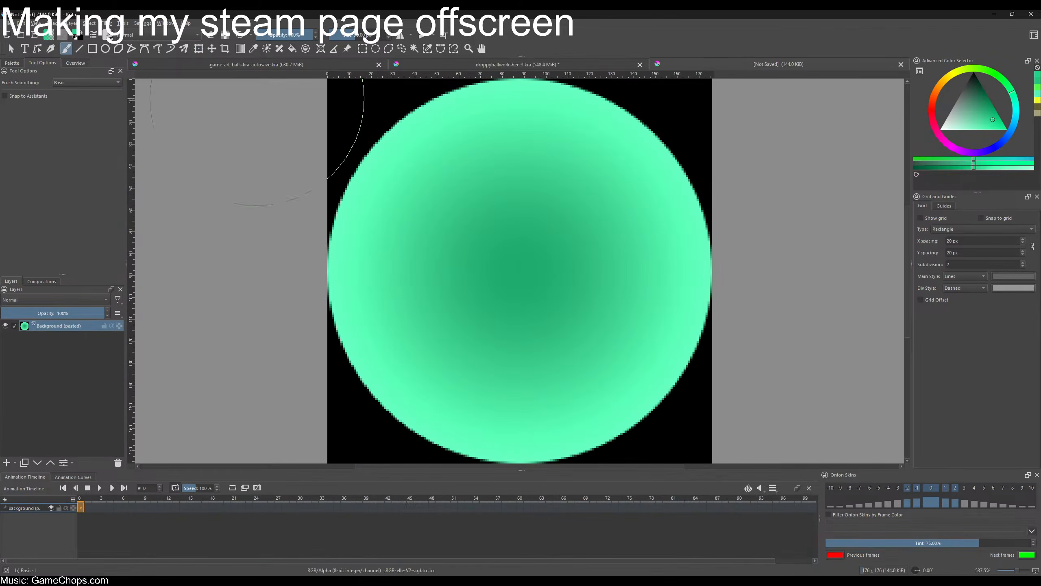
- Export the new ball image as the PNG cyan-ball in the assets folder, replacing the existing file, and close the image
click(12, 23)
click(20, 62)
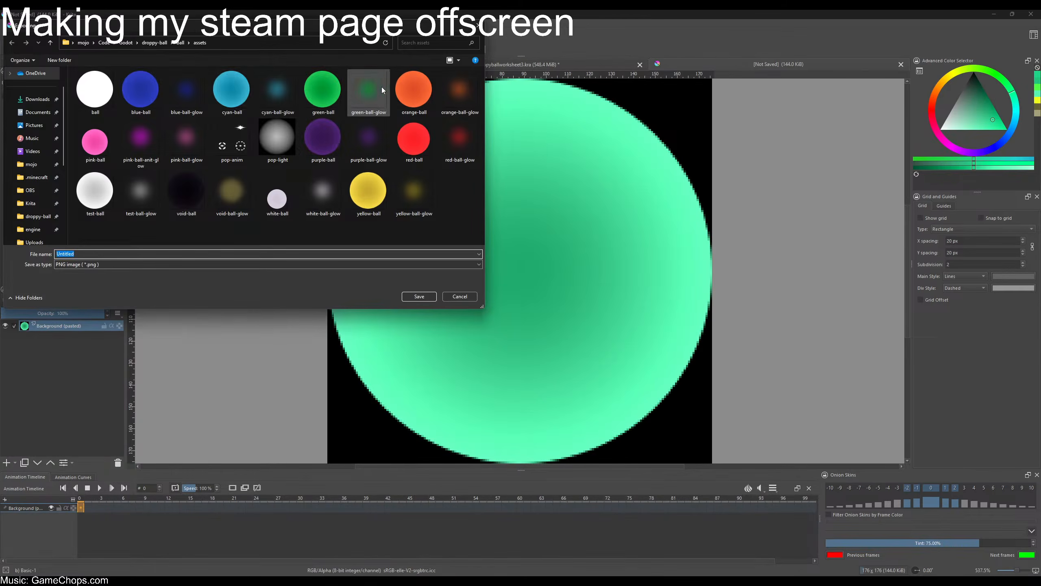
click(230, 89)
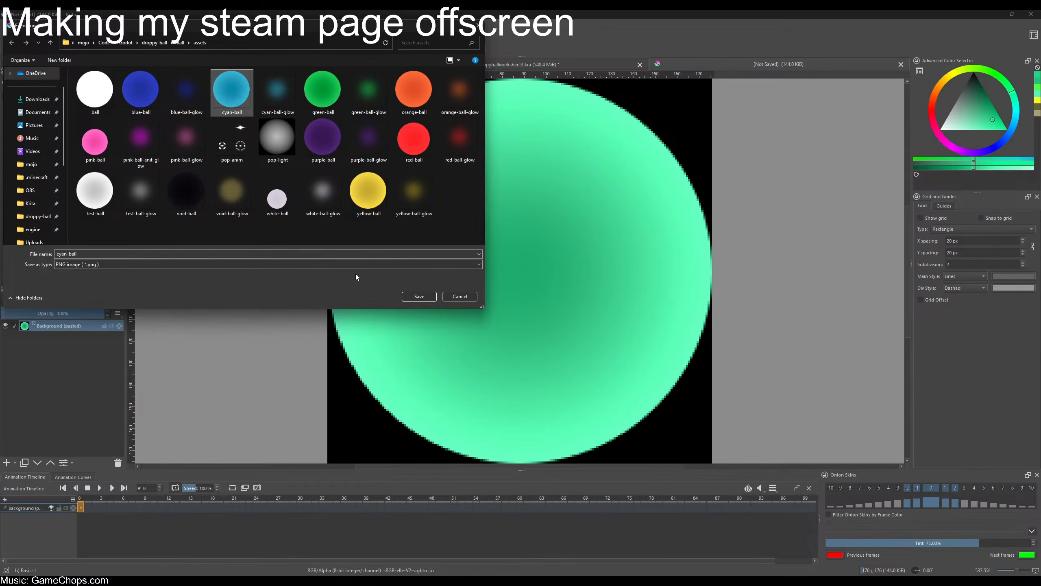
click(417, 297)
click(543, 297)
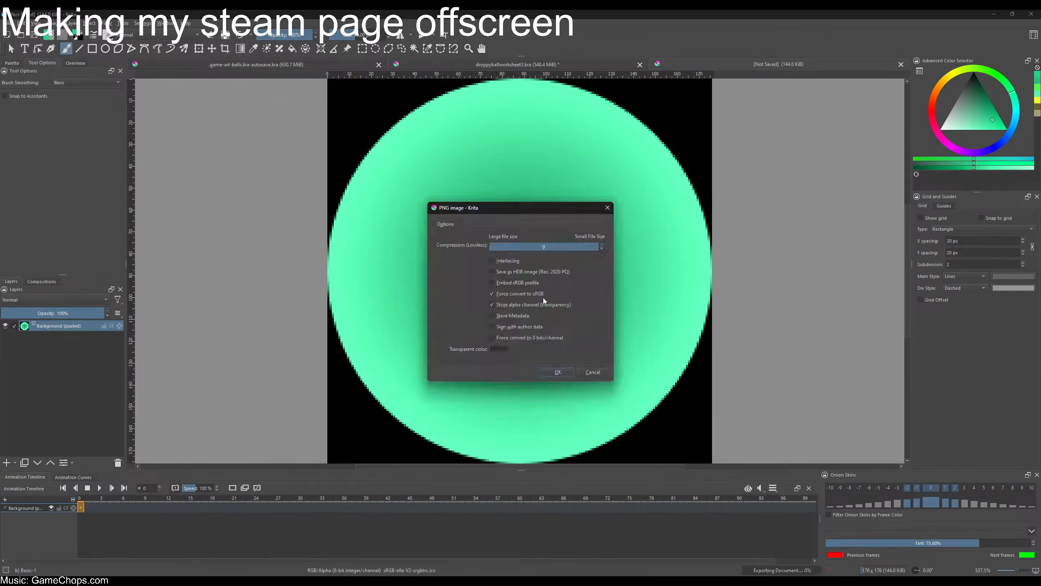
click(550, 373)
middle_click(749, 65)
- Copy the cyan-ball-2-glow layer into a new image
key(ctrl+t)
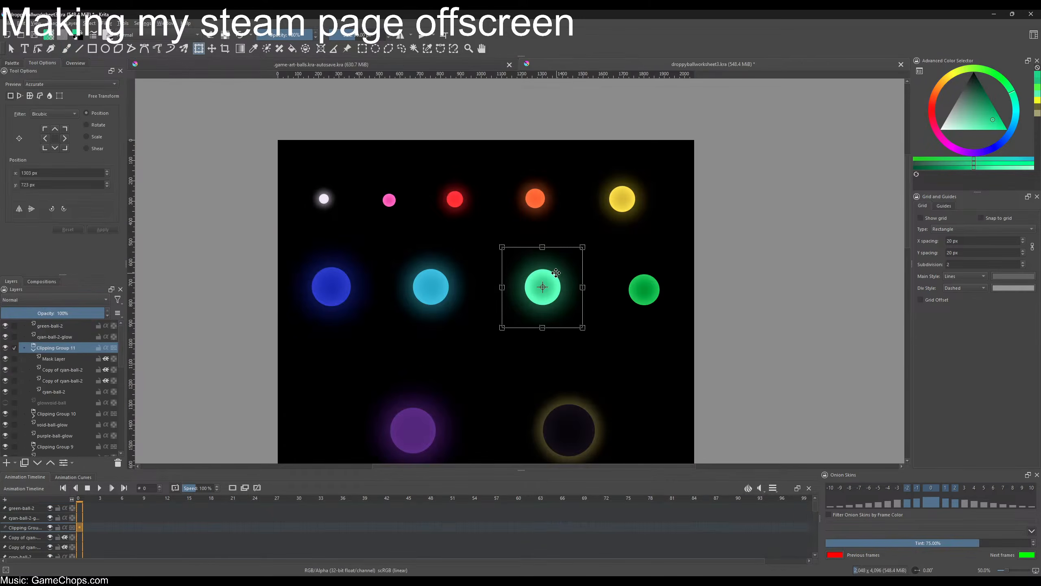
click(58, 336)
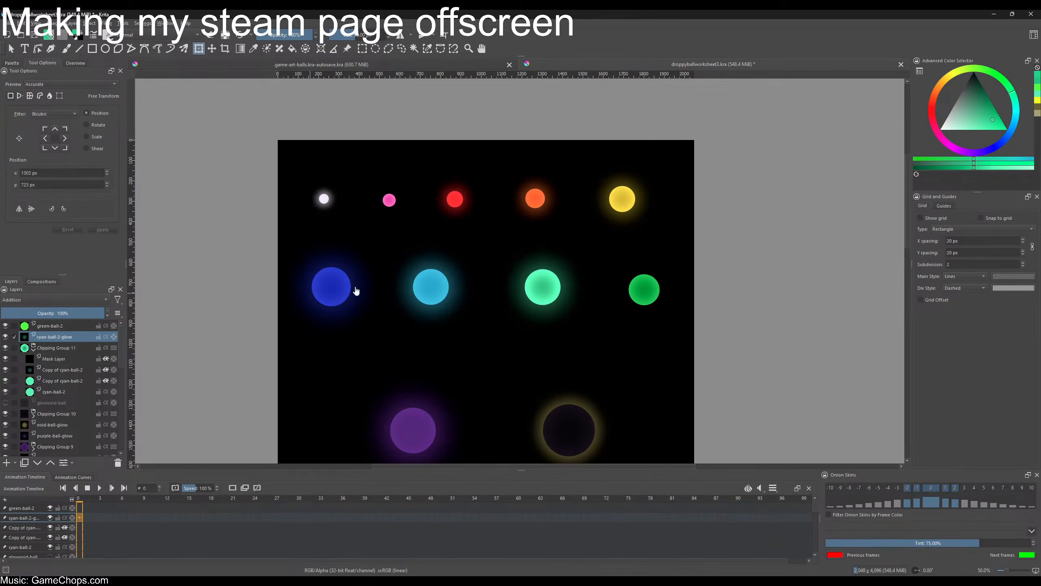
key(ctrl+shift+n)
- Export the glow image as the PNG cyan-ball-glow in the assets folder, replacing the existing file
click(7, 22)
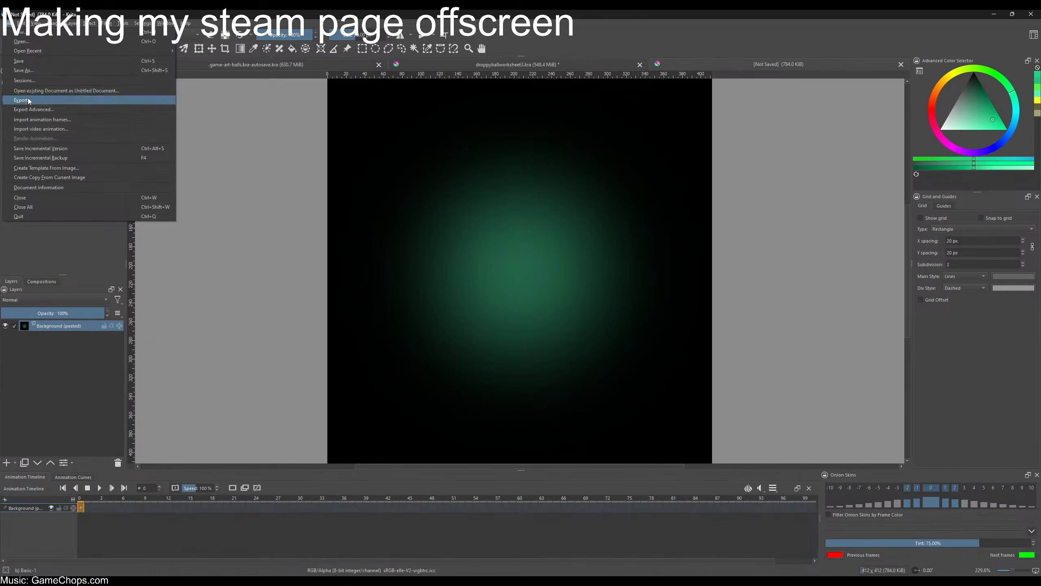
click(41, 99)
click(270, 98)
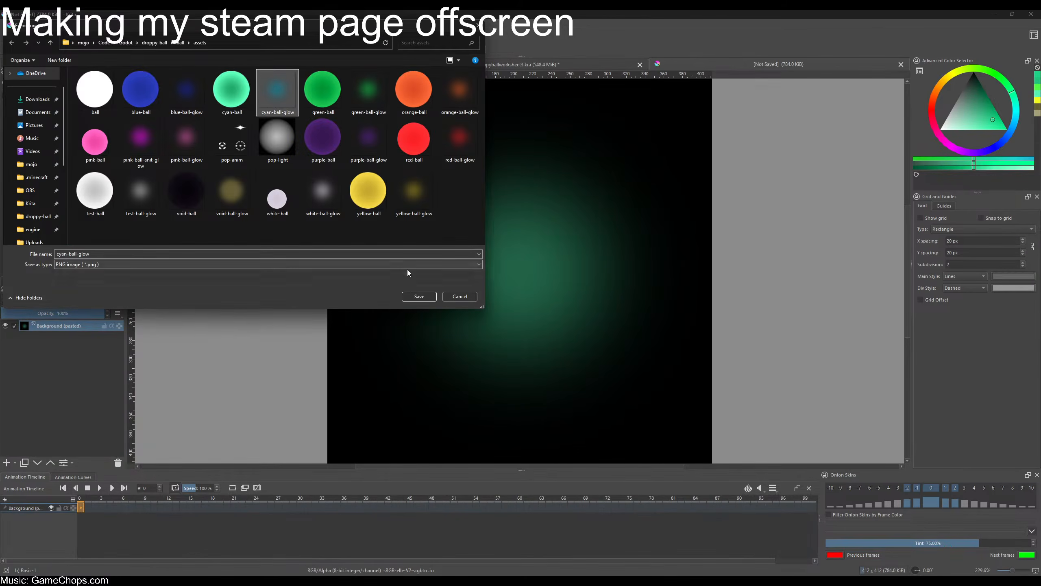
click(419, 296)
click(540, 297)
click(560, 372)
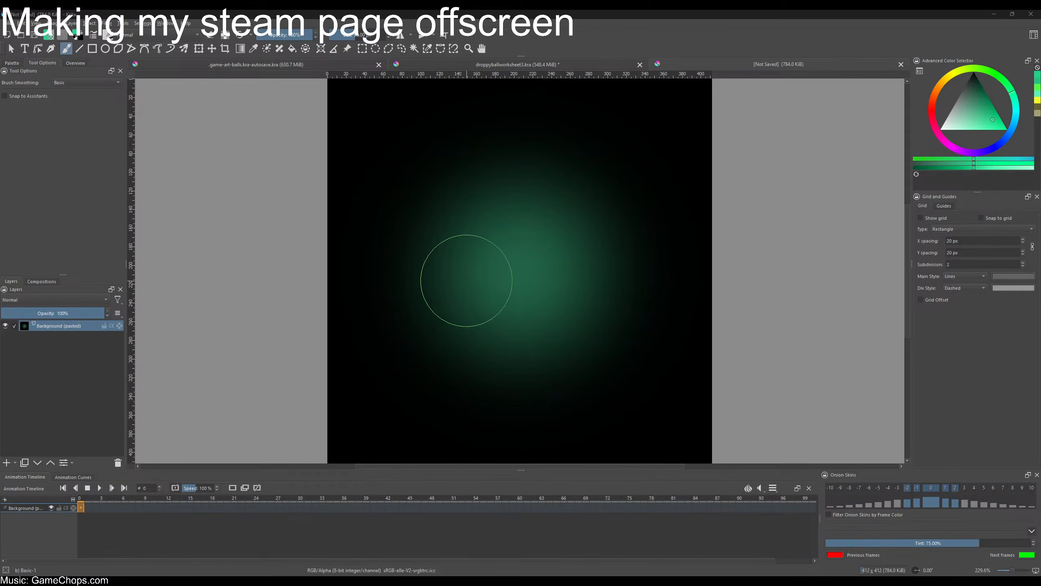
- Switch to Godot, restart the running Droppy Ball project and start a game from its title screen
key(alt+Tab)
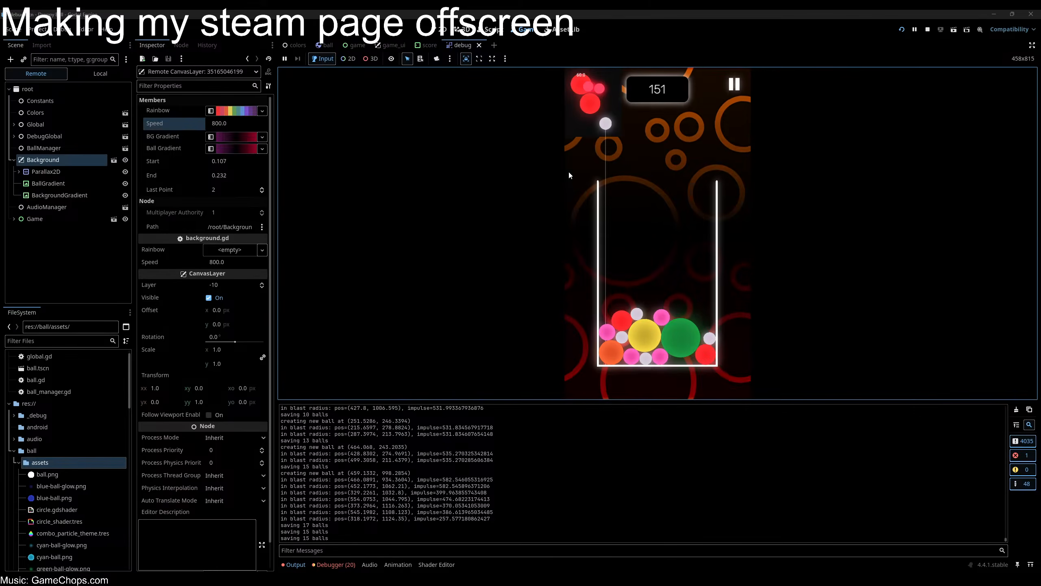
click(901, 30)
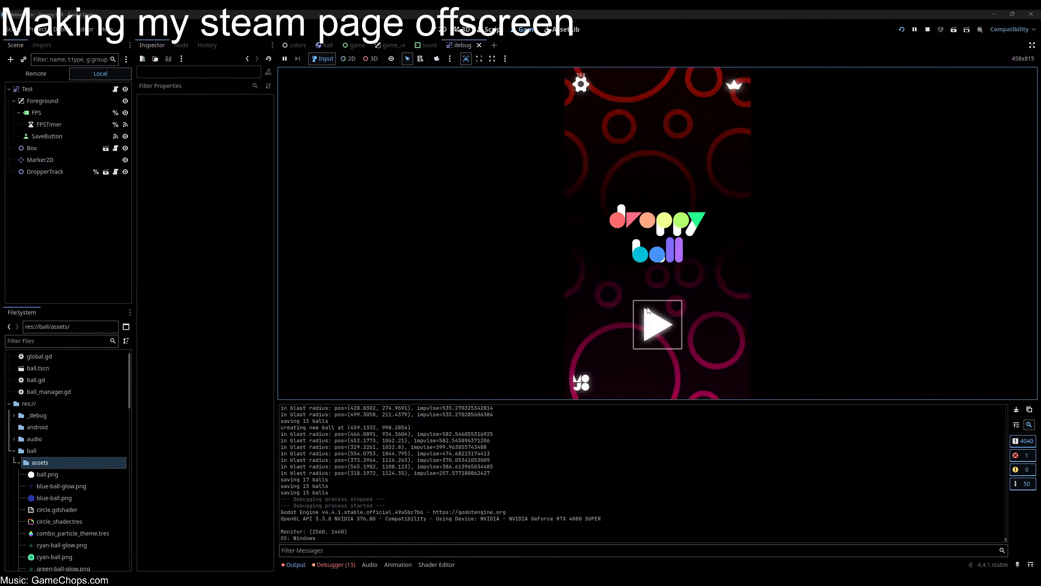
click(647, 310)
click(658, 255)
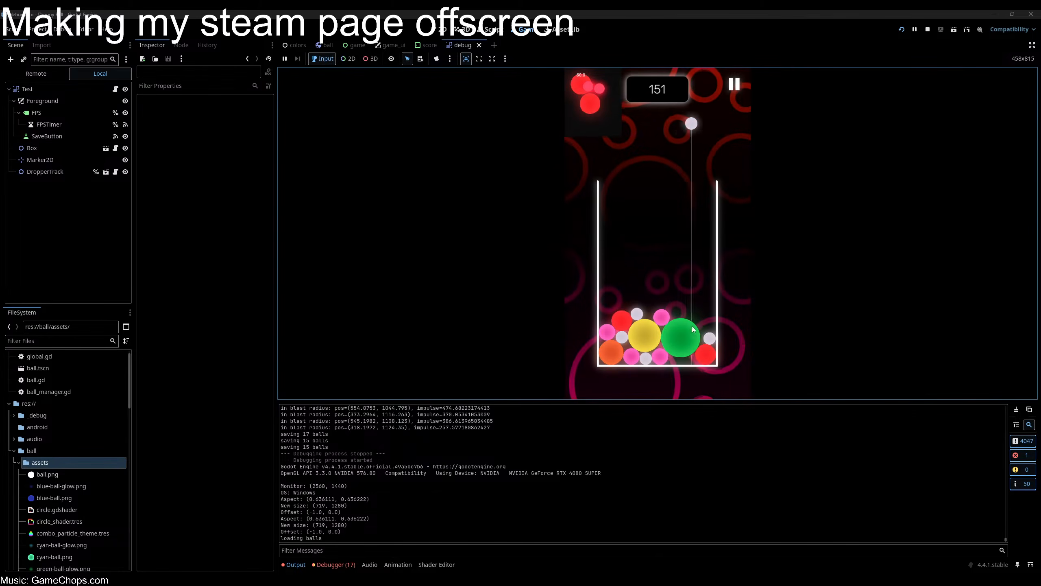
- Drop balls into the box and merge them to examine the redesigned balls in play
click(662, 289)
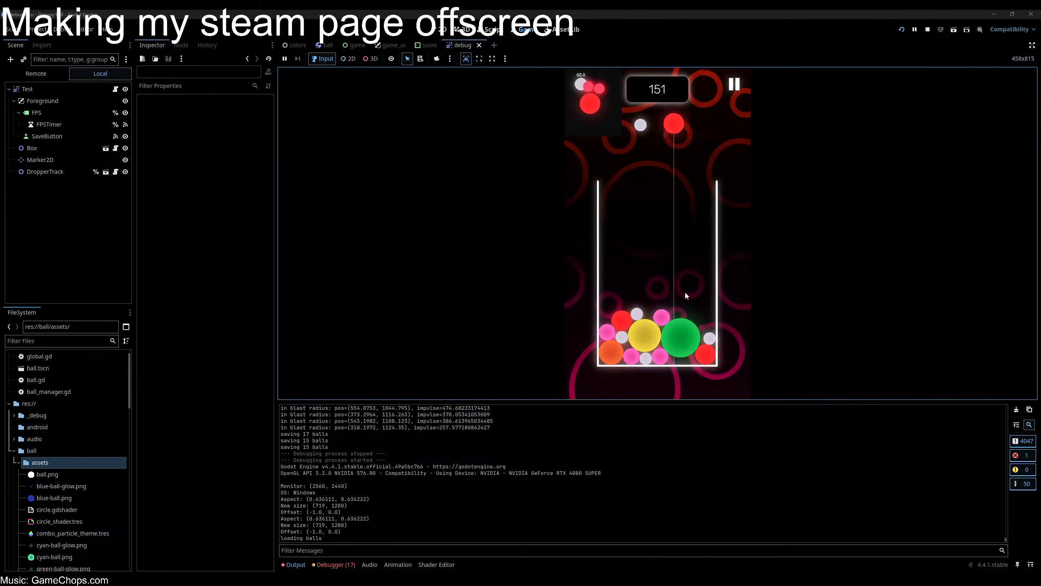
click(617, 301)
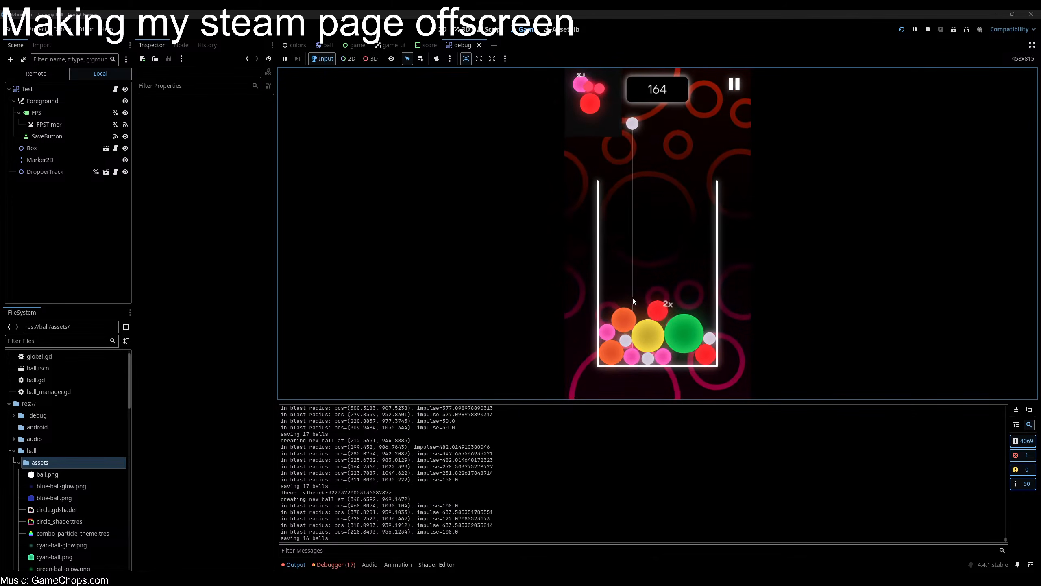
click(709, 302)
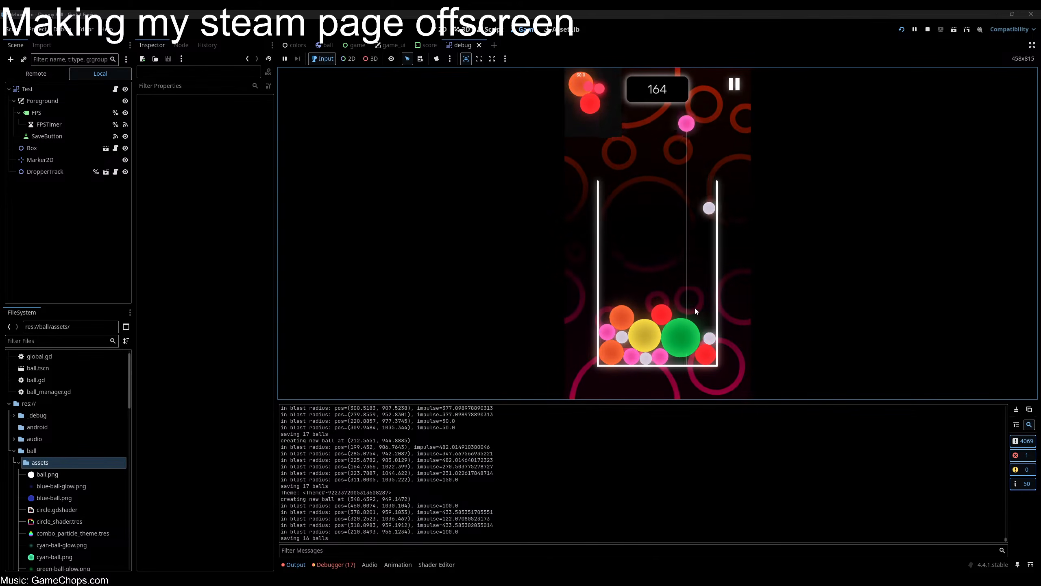
click(706, 301)
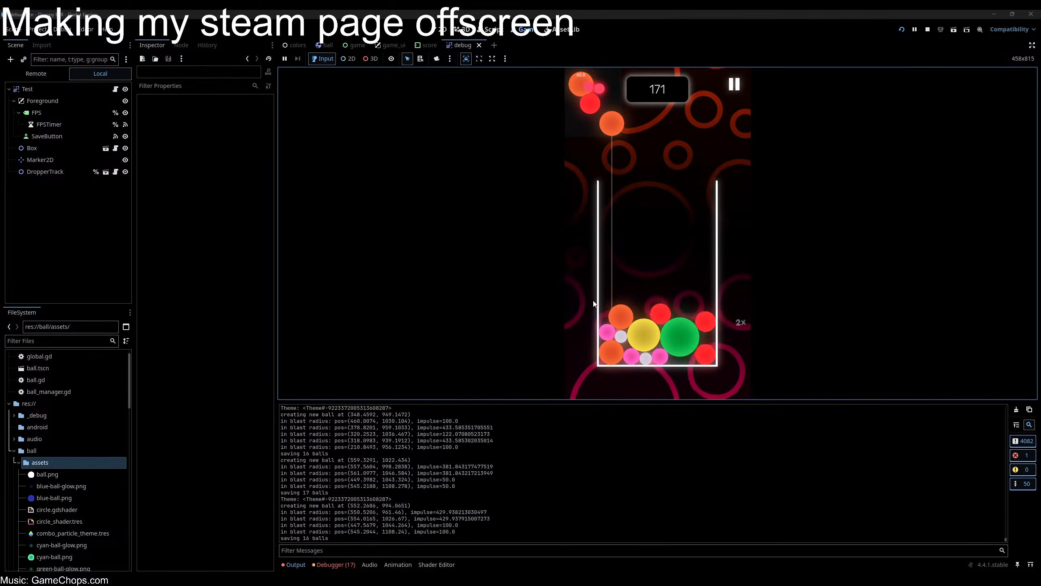
click(631, 303)
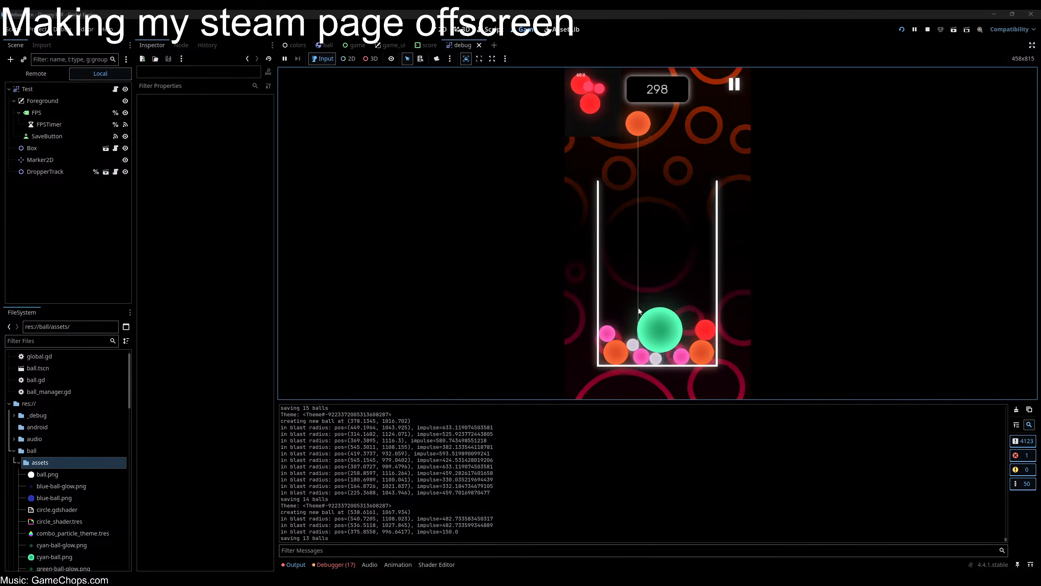
- Keep dropping and merging balls to examine the cyan ball beside the yellow and green ones
click(629, 309)
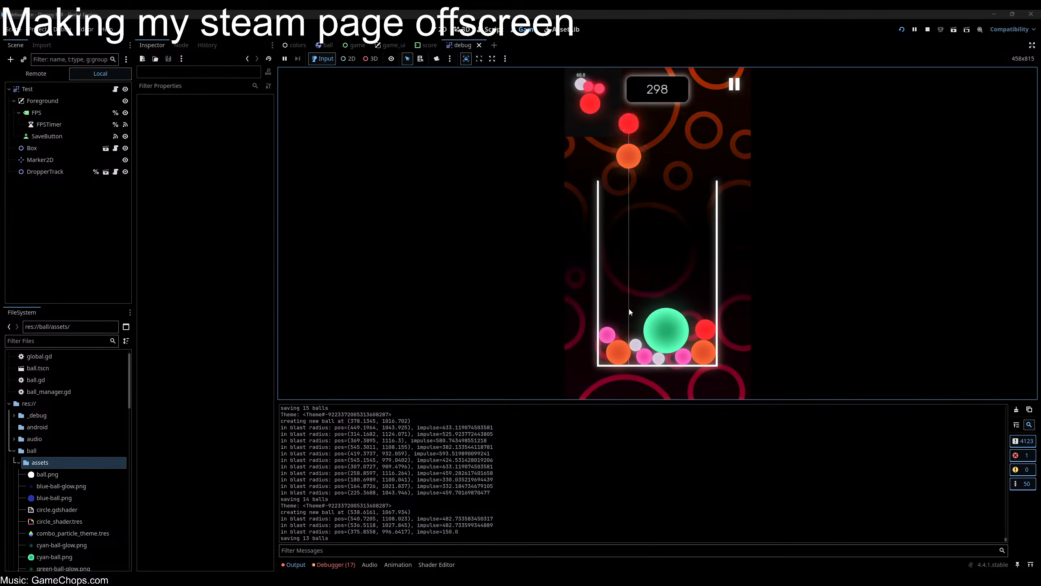
click(701, 322)
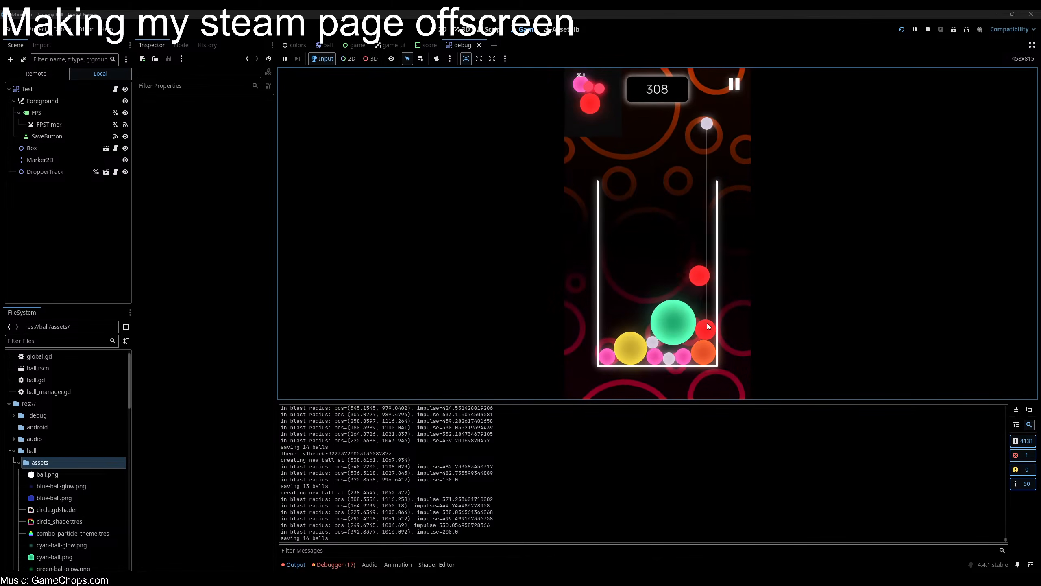
click(642, 319)
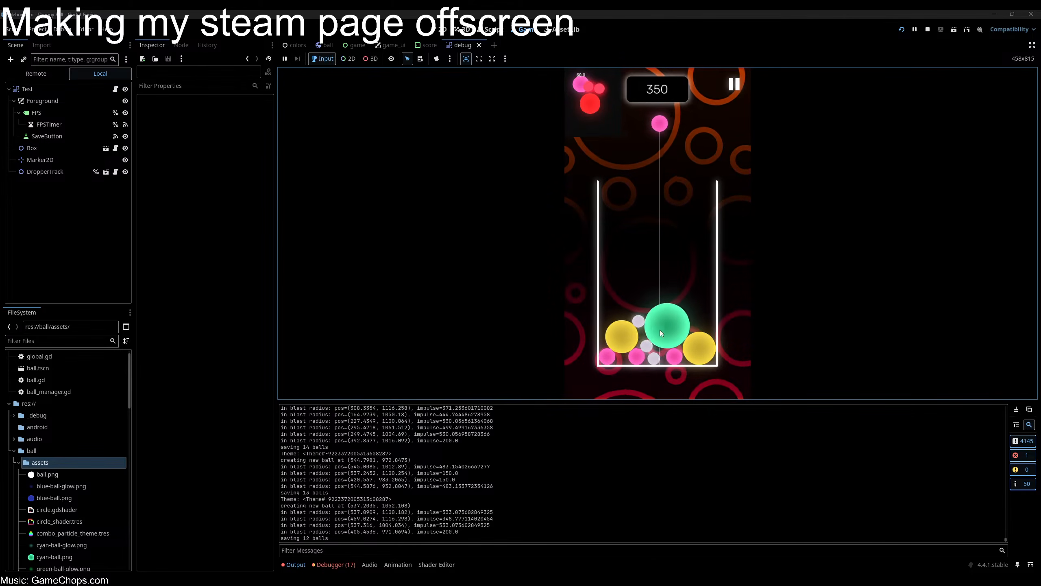
click(690, 310)
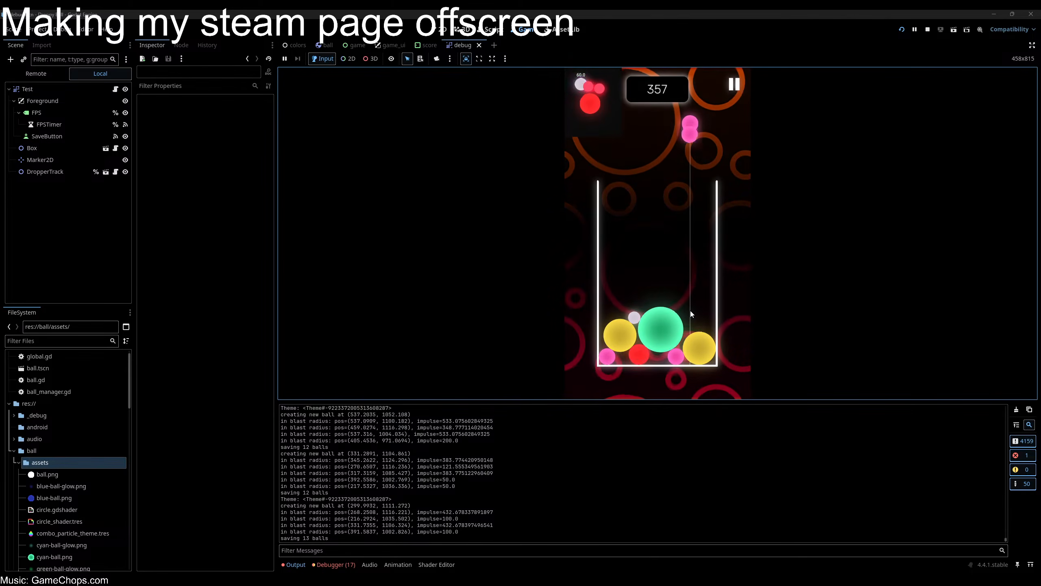
click(637, 314)
click(689, 314)
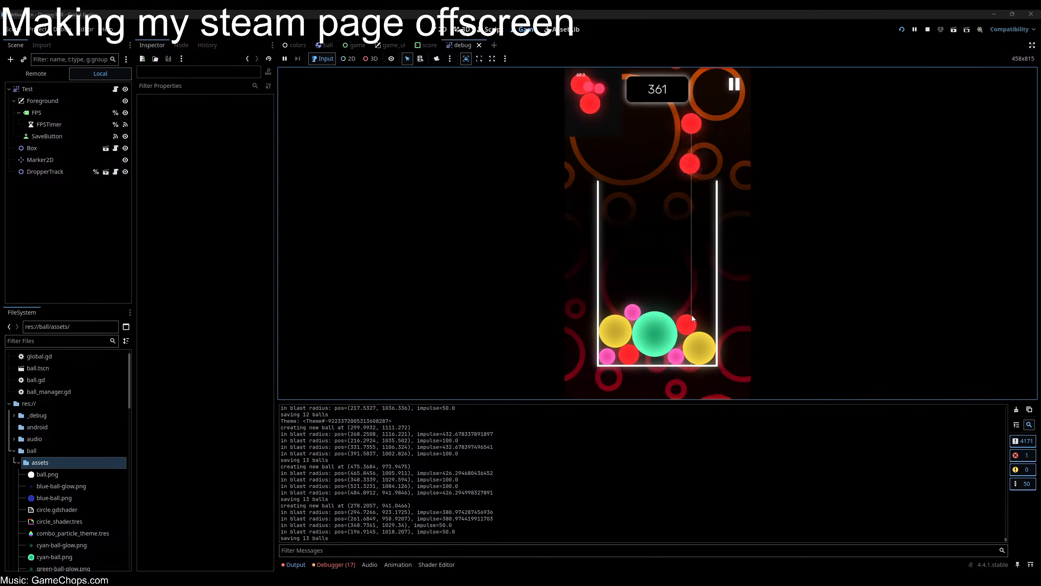
click(671, 323)
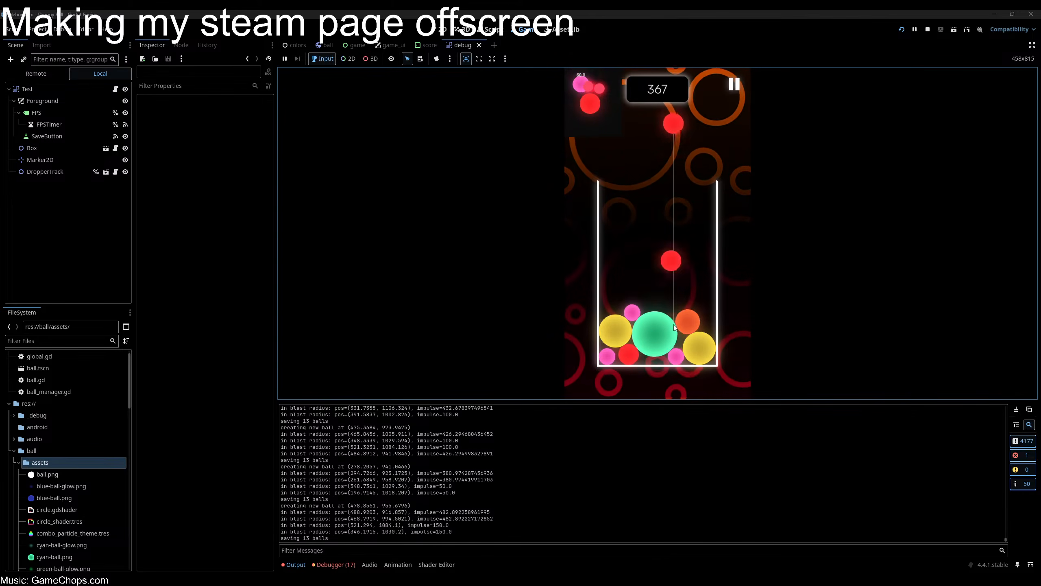
click(673, 324)
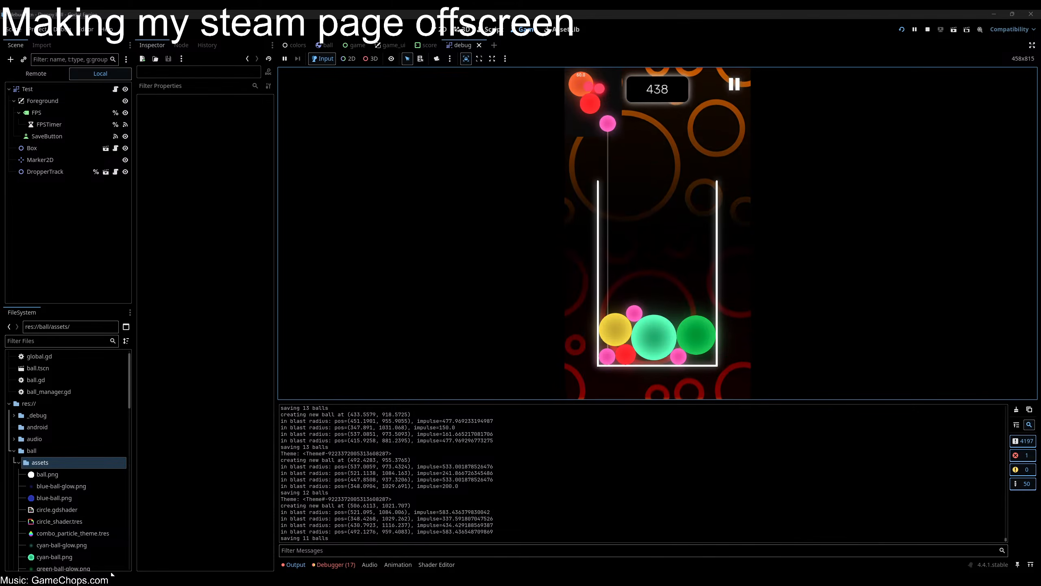
- Switch to Krita, close the exported glow image, and delete the cyan-ball-2-glow layer and both copies of cyan-ball-2
mouse_move(112, 574)
click(110, 538)
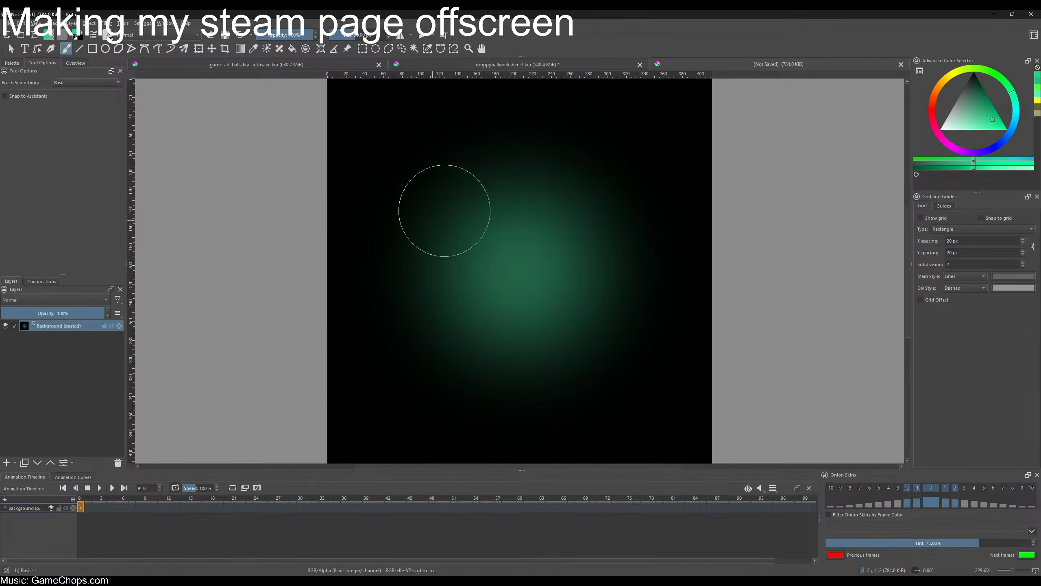
middle_click(737, 65)
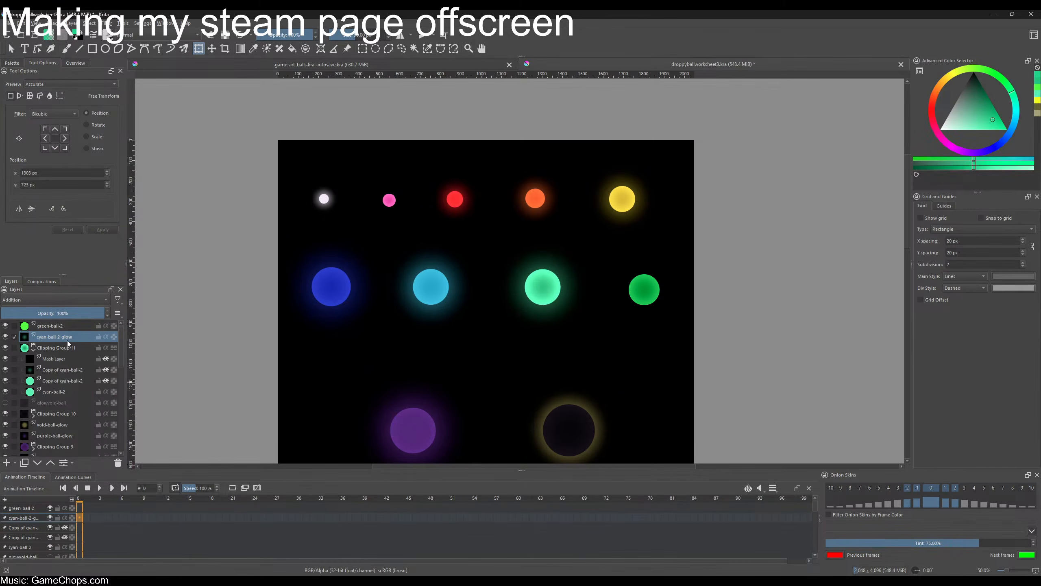
key(shift+Delete)
click(67, 360)
shift+click(63, 369)
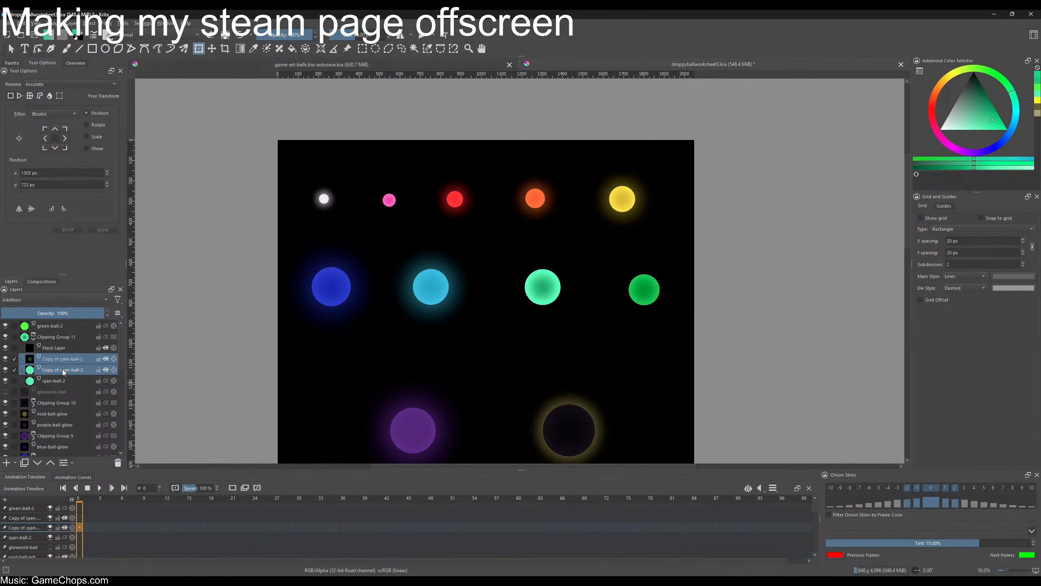
key(shift+Delete)
- Pick a darker, slightly bluer teal and paint over the whole ball on the alpha-locked cyan-ball-2 layer
scroll(521, 284, up, 2)
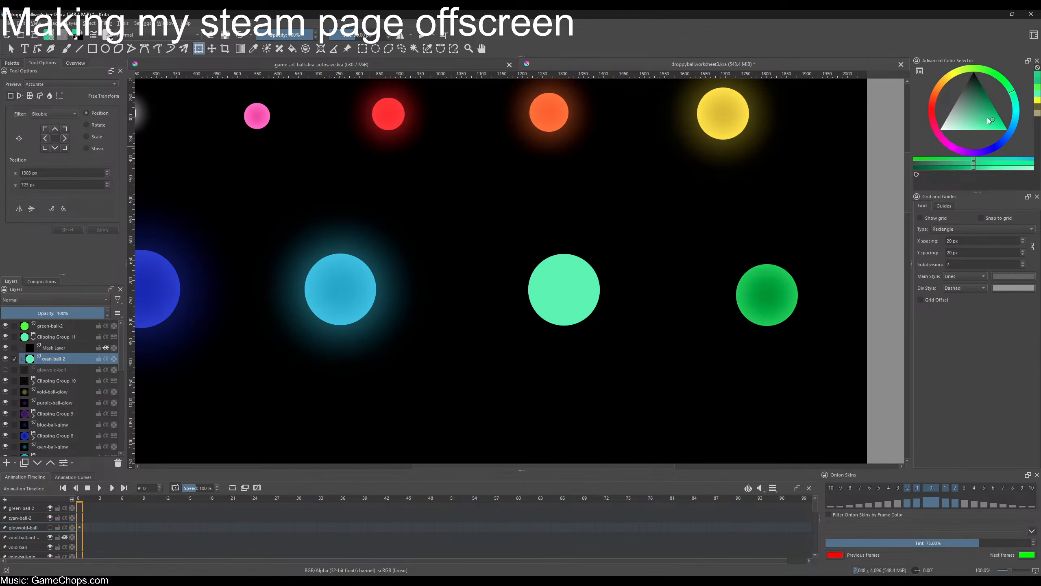
click(986, 115)
click(1017, 99)
key(b)
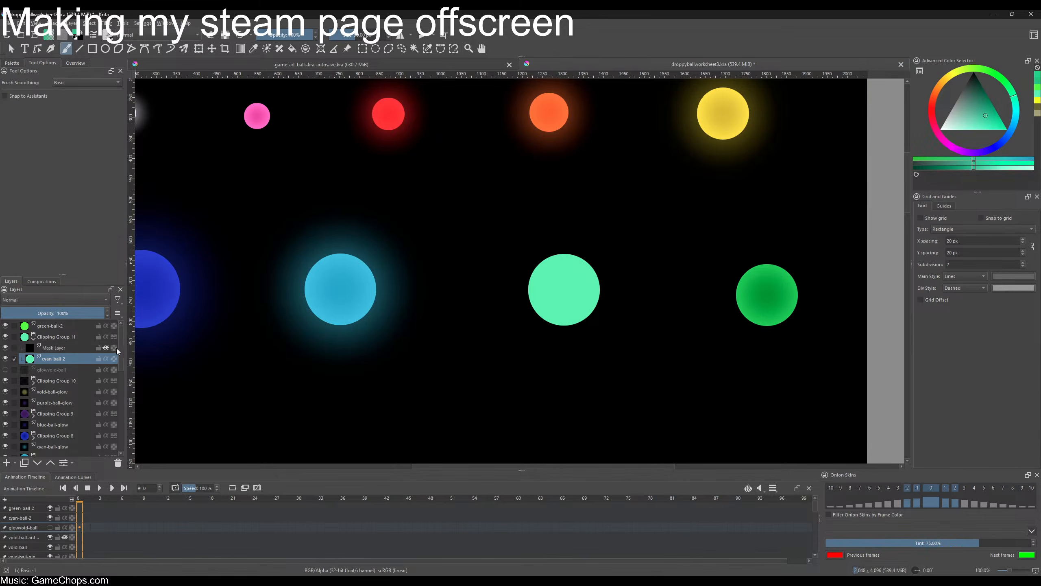
mouse_move(593, 270)
mouse_down()
mouse_move(571, 261)
mouse_move(586, 287)
mouse_move(525, 319)
mouse_up()
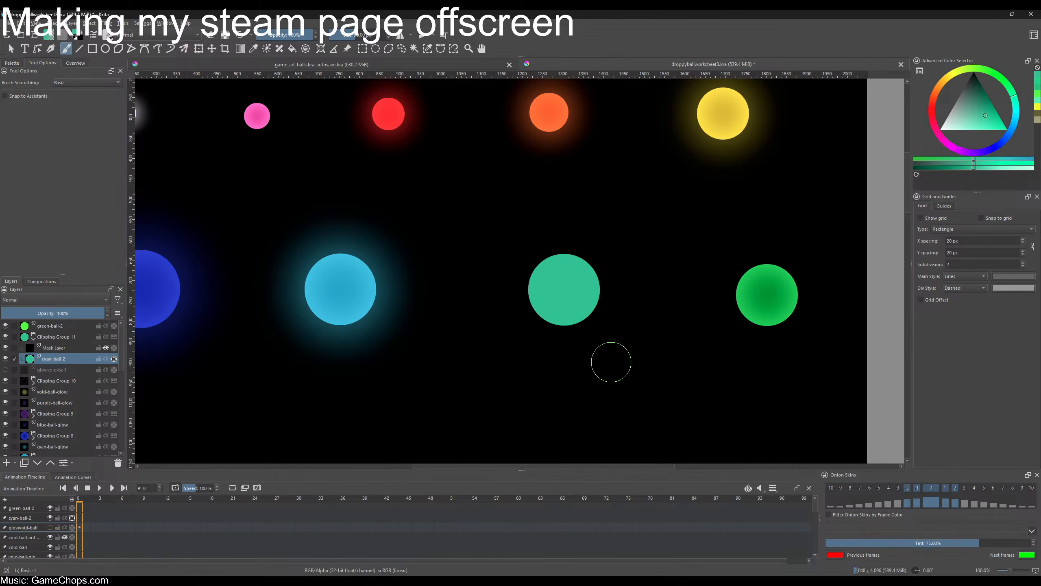
- Try further teal shades on the cyan-ball-2 layer and repaint the ball in a slightly more muted teal
click(989, 116)
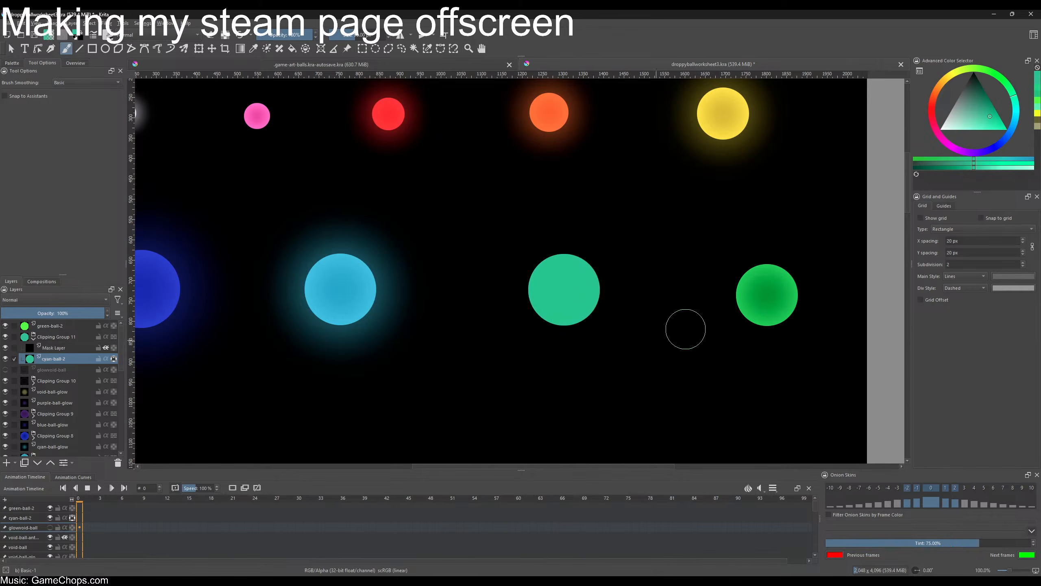
click(987, 120)
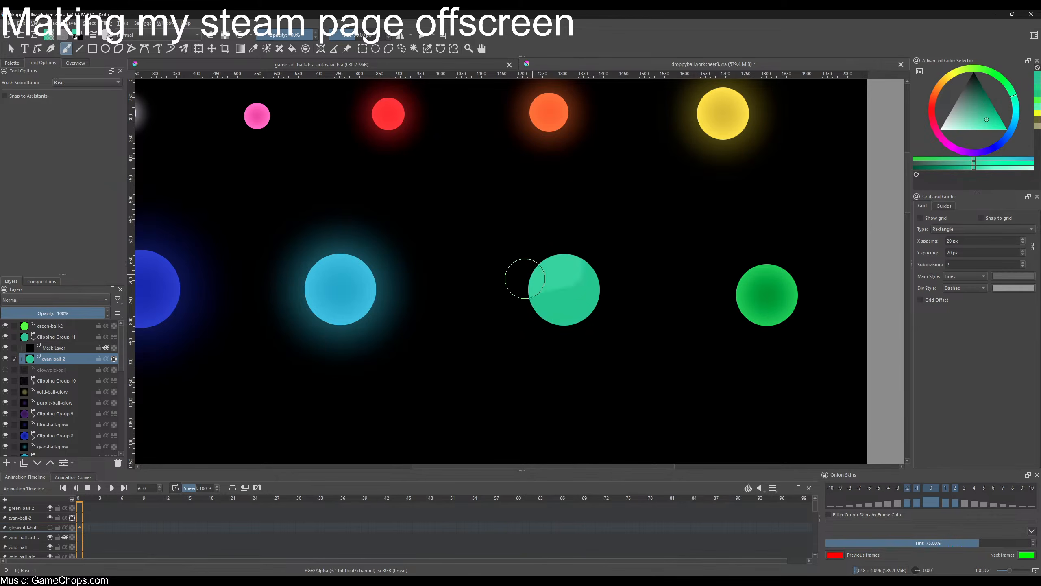
drag(585, 307, 620, 344)
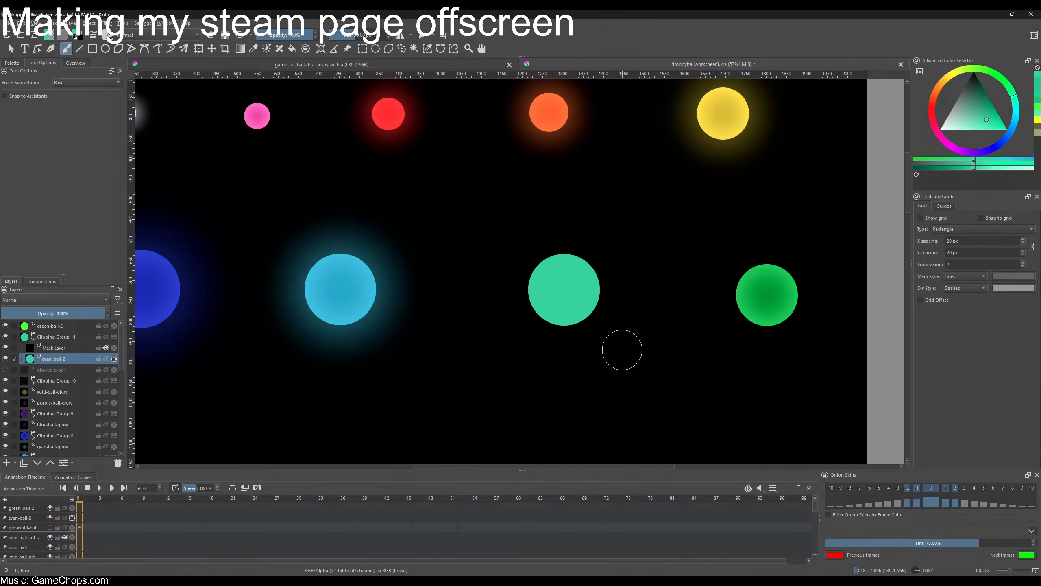
click(1014, 101)
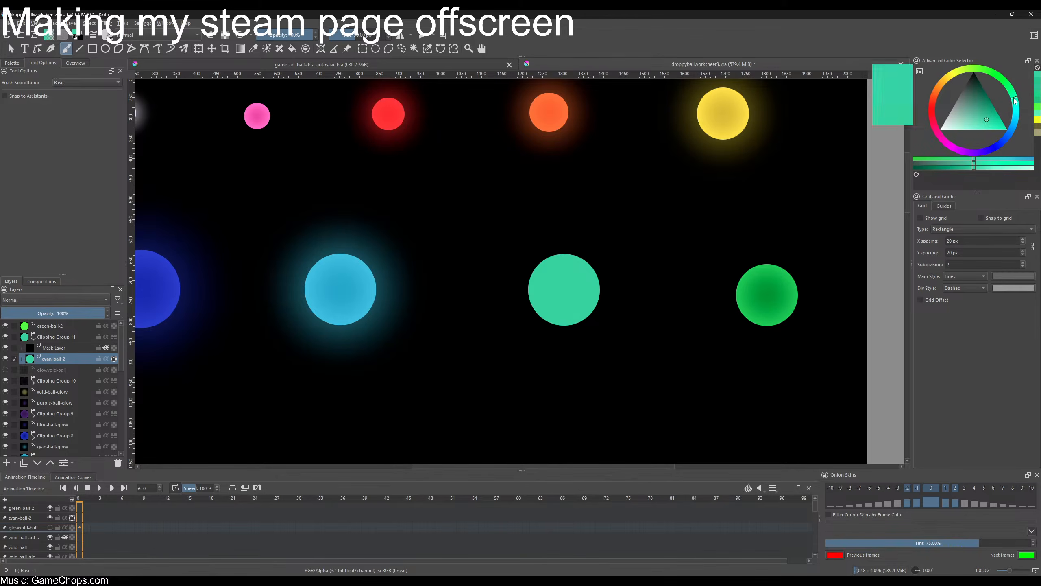
drag(586, 259, 554, 334)
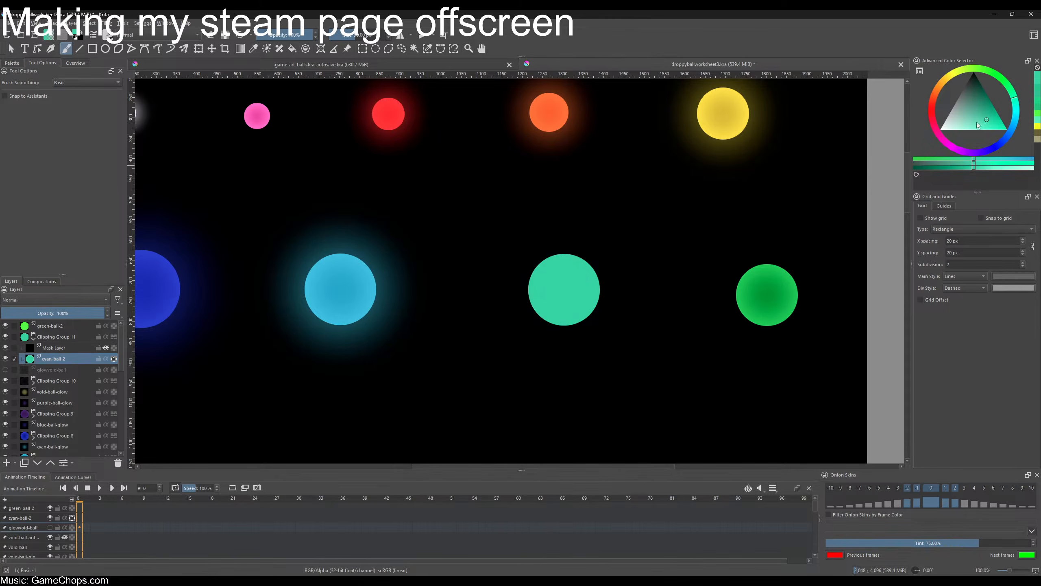
click(984, 117)
drag(583, 309, 589, 354)
- Duplicate cyan-ball-2 twice and set the lower copy's blending mode to Addition and the upper copy's to Multiply
key(ctrl+j)
key(ctrl+j)
click(83, 370)
click(63, 299)
click(39, 235)
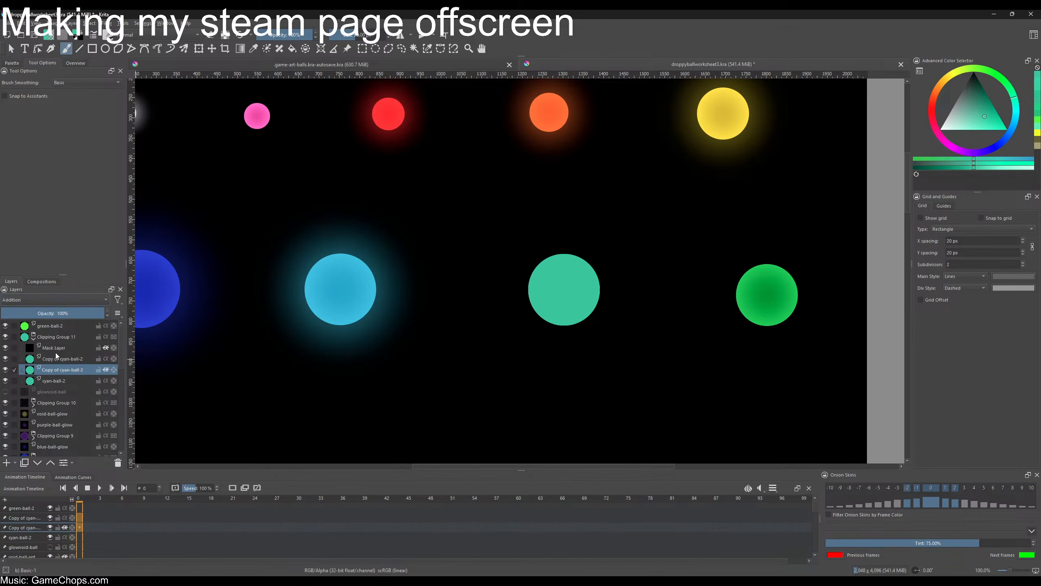
click(75, 301)
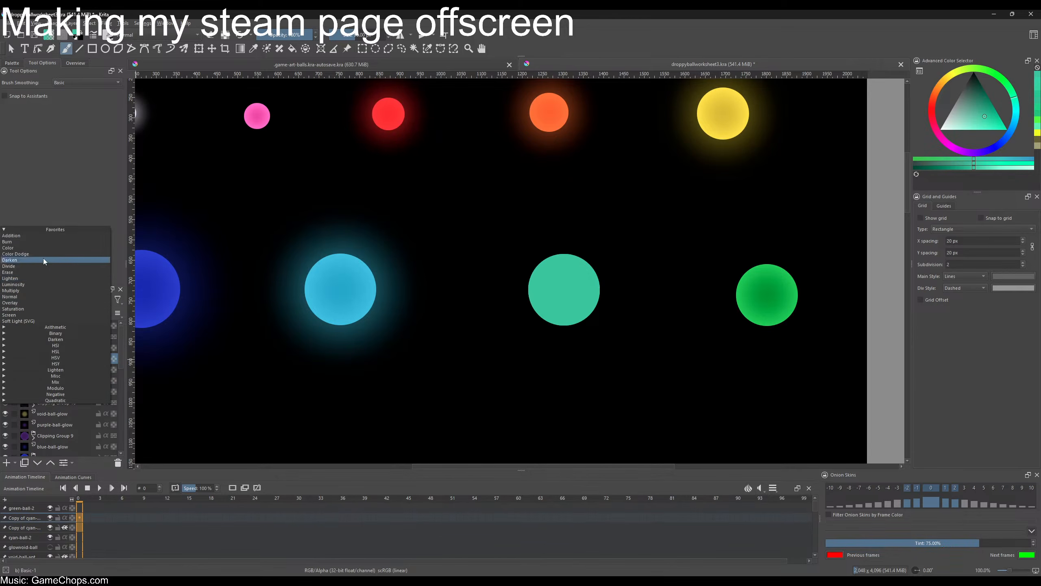
click(22, 291)
- Darken the upper Multiply copy of cyan-ball-2 with an HSV/HSL Adjustment at lightness -75
click(106, 22)
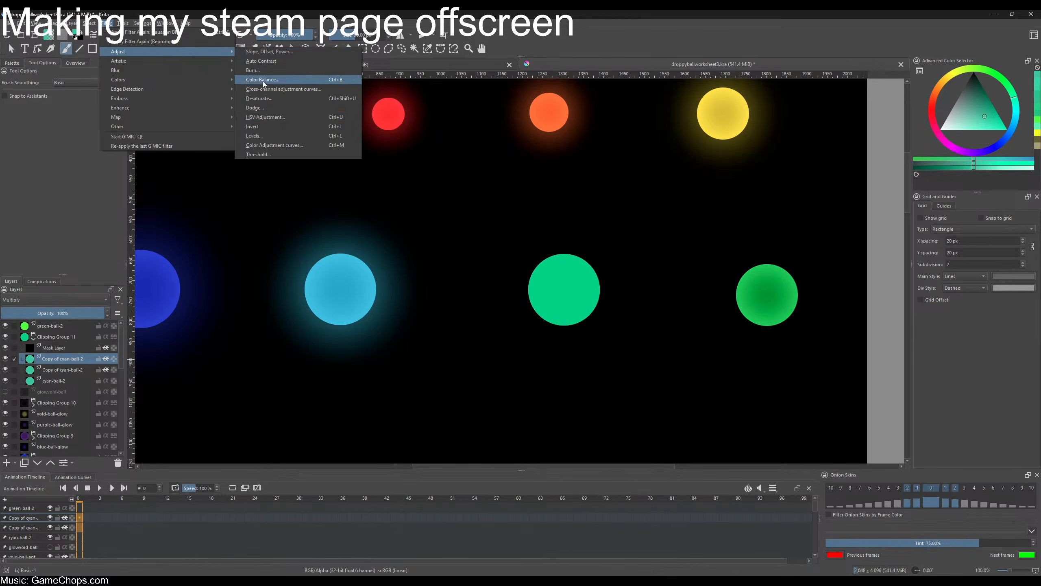
click(255, 120)
drag(80, 348, 52, 350)
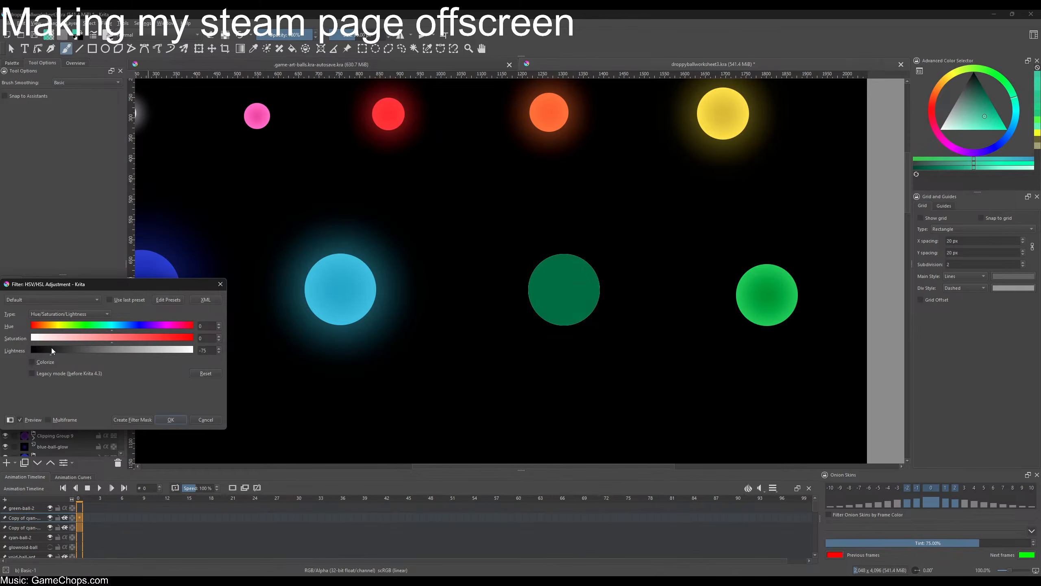
key(Return)
- Apply a Gaussian Blur of about 147 px in both directions to the darkened copy of cyan-ball-2
click(107, 23)
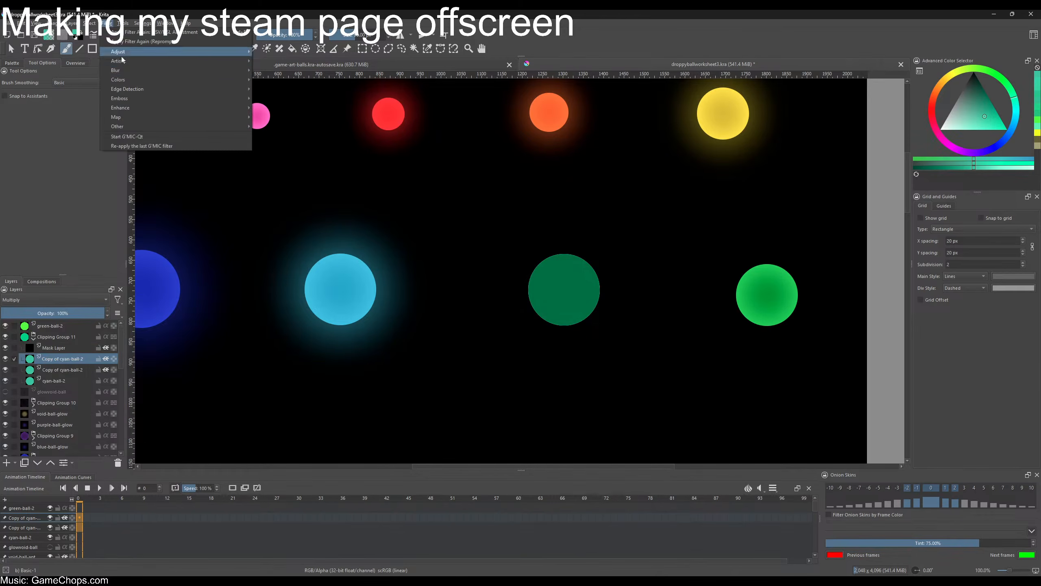
mouse_move(123, 71)
click(279, 80)
drag(80, 314, 125, 319)
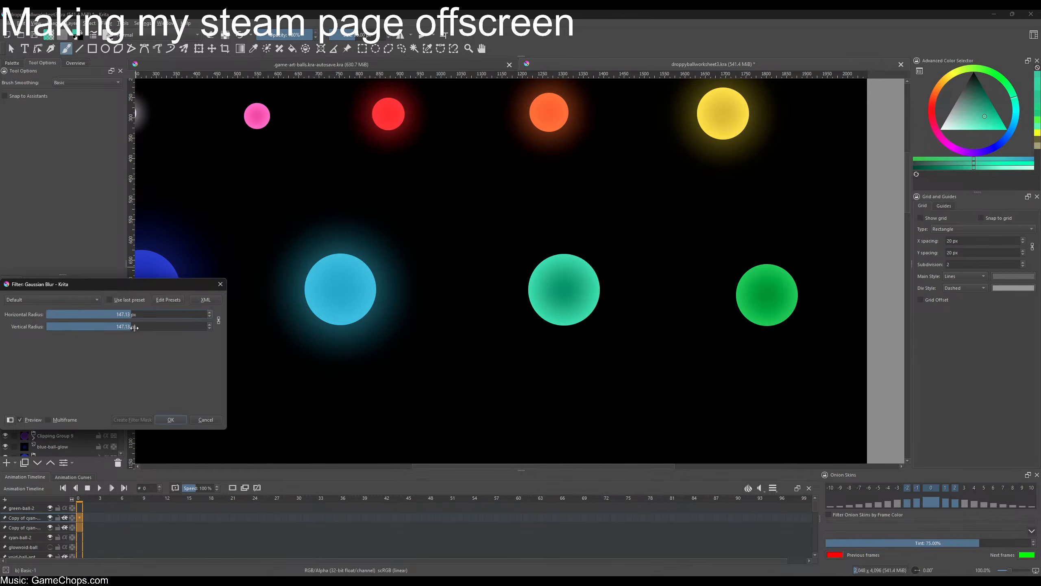
click(171, 420)
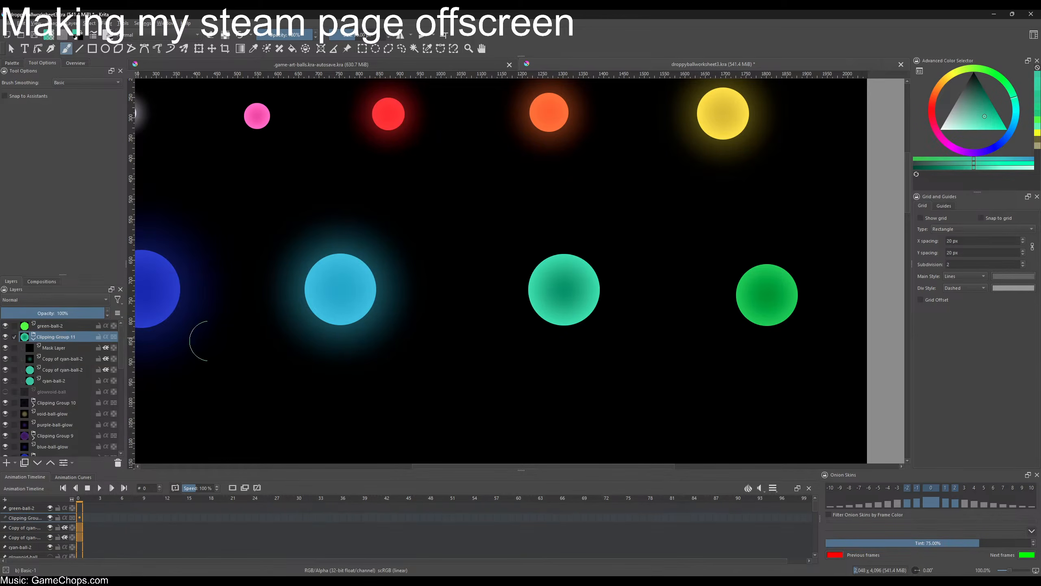
- Copy the shaded teal ball's Clipping Group 11 into a new image
key(ctrl+t)
key(ctrl+c)
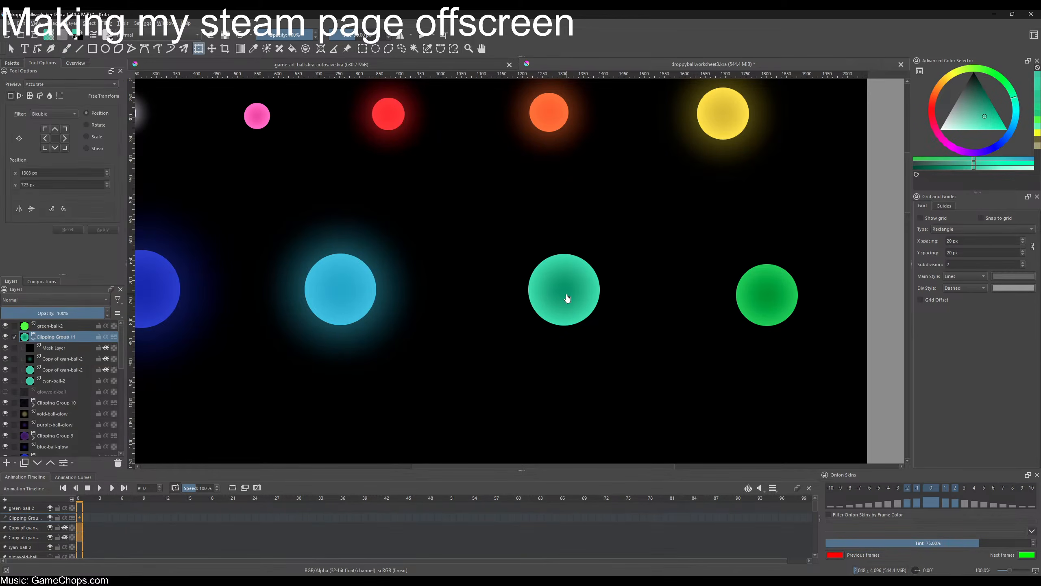
key(ctrl+shift+n)
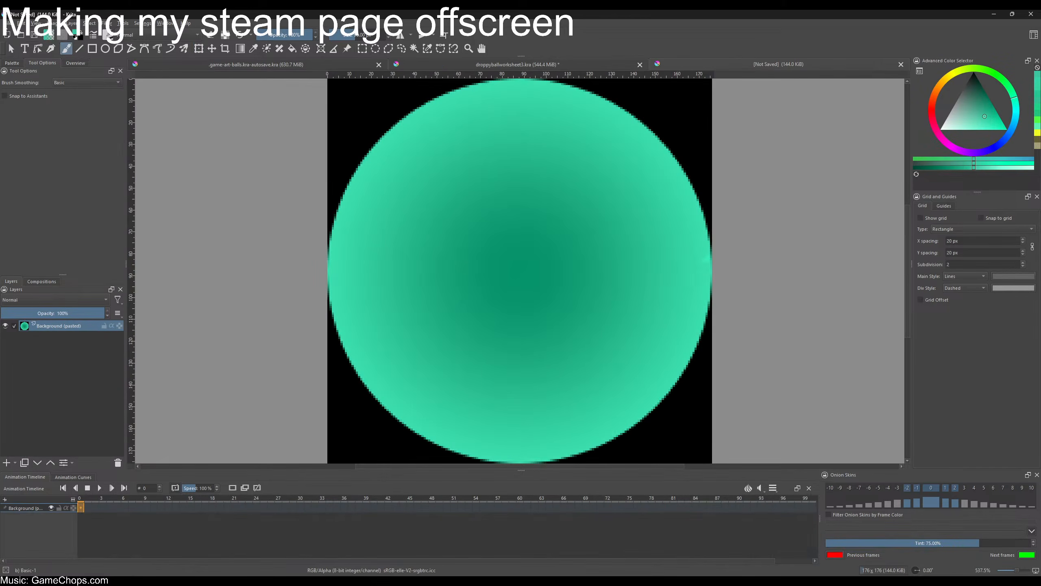
- Export the ball image as the PNG cyan-ball in the assets folder, replacing the existing file
click(8, 23)
click(37, 102)
click(231, 90)
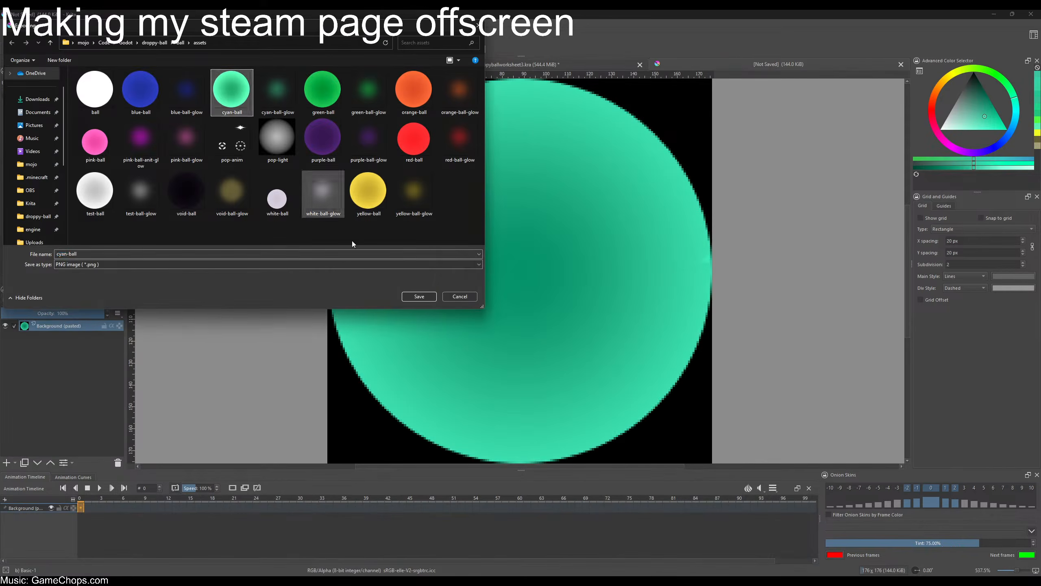
click(422, 294)
click(541, 297)
click(556, 375)
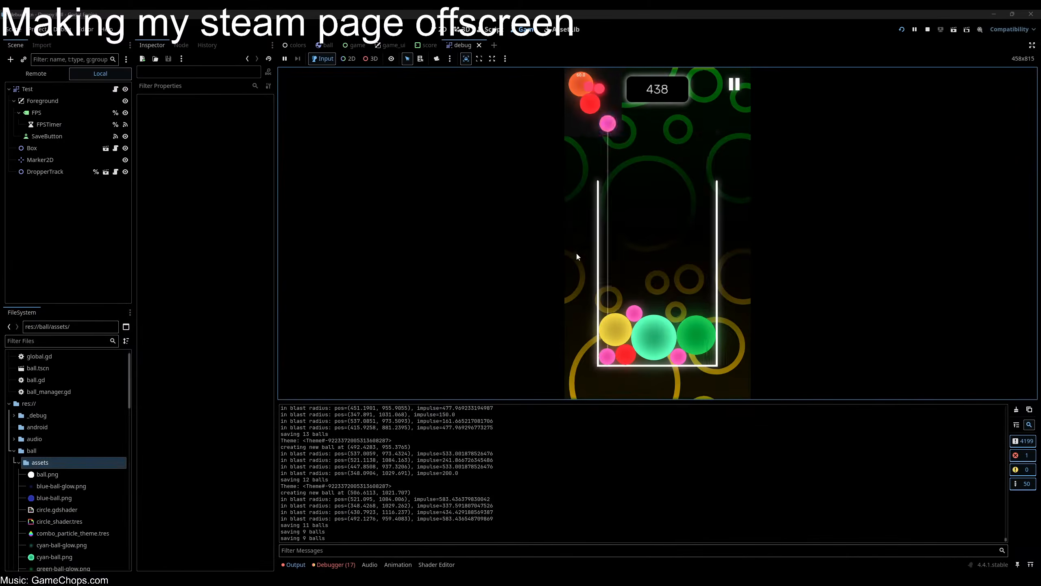
- Restart the running project in Godot and resume the saved game to examine the recoloured cyan ball
click(901, 30)
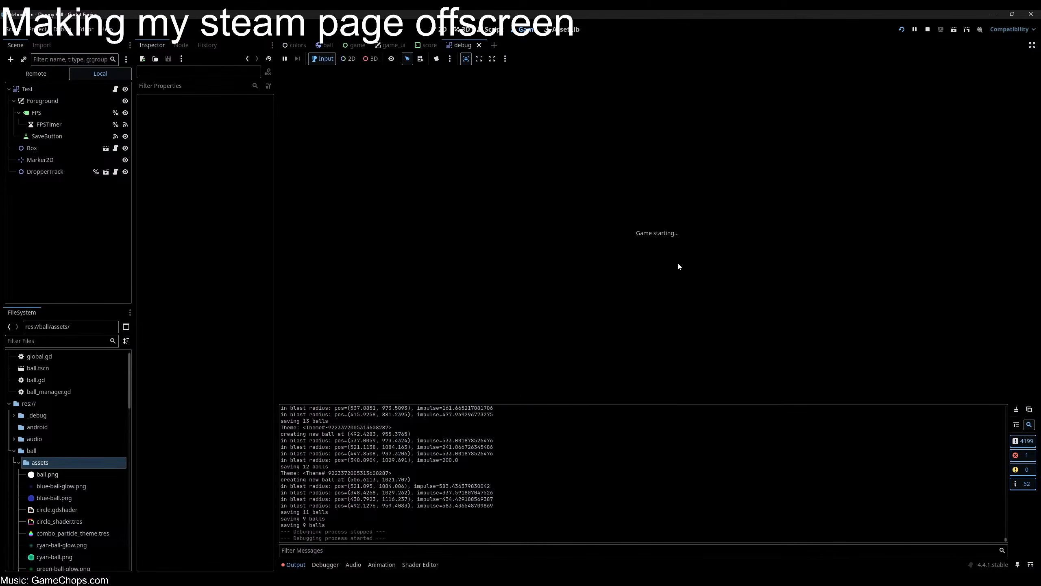
click(654, 324)
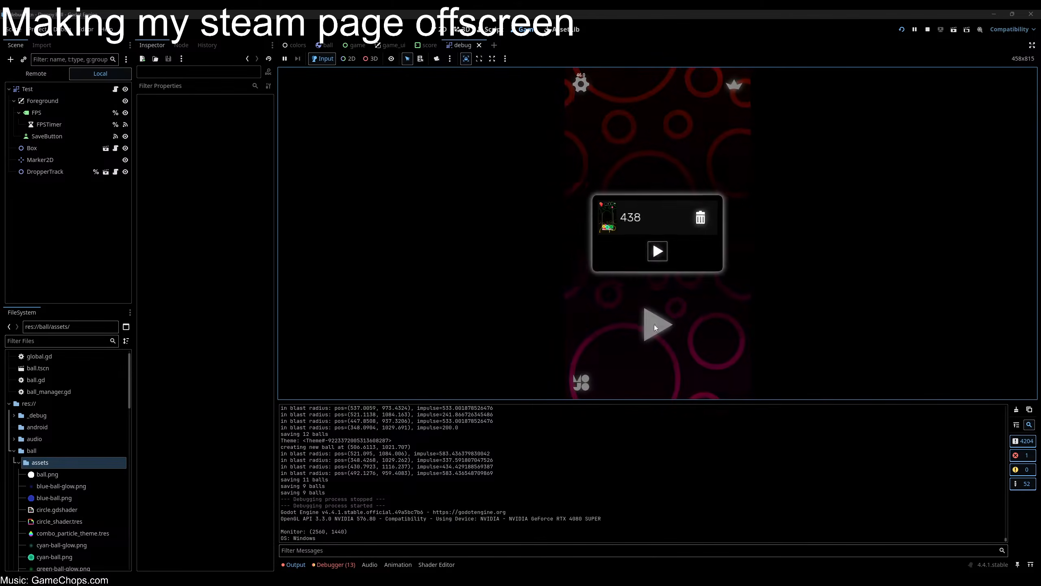
click(656, 252)
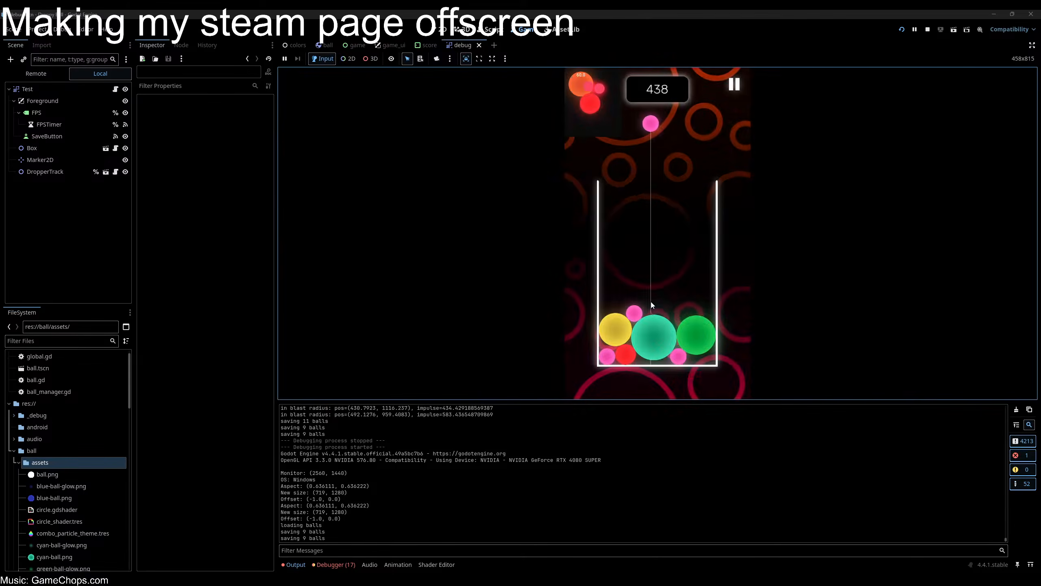
- Restart the debug game with an empty box and spawn each ball type from smallest to largest to compare their colours
key(Escape)
click(674, 260)
click(657, 324)
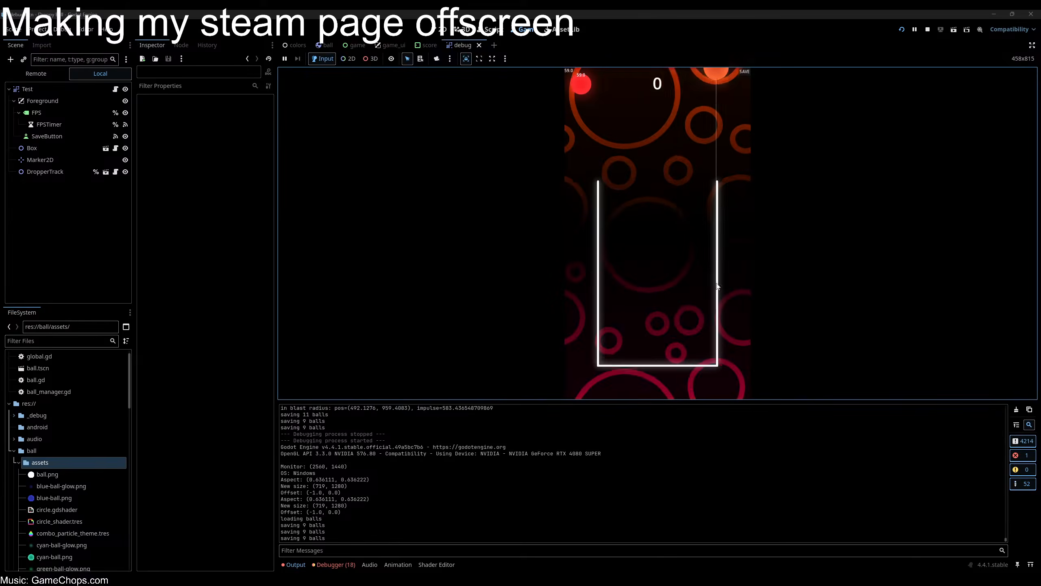
key(2)
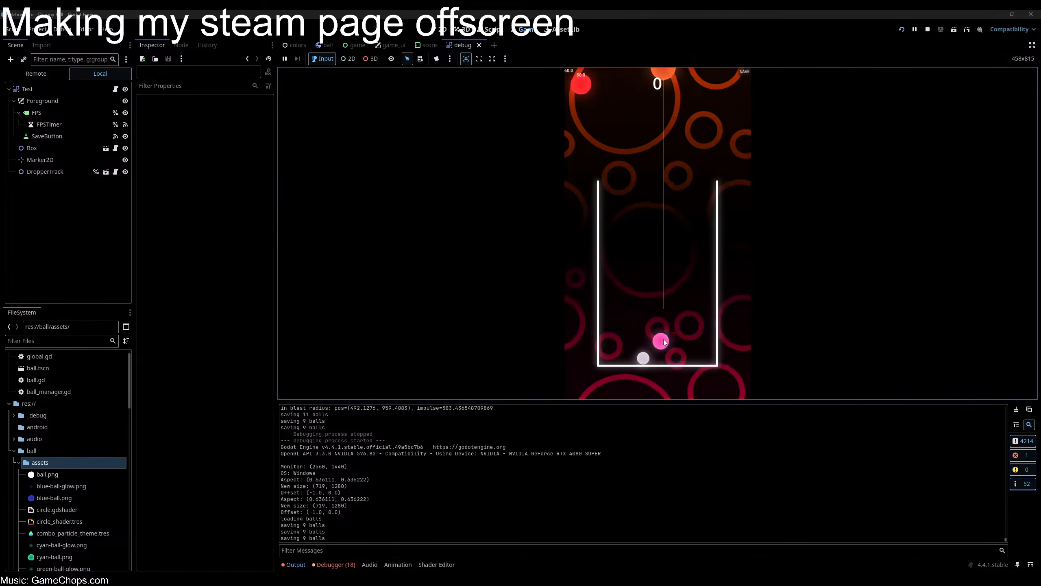
key(3)
key(4)
key(5)
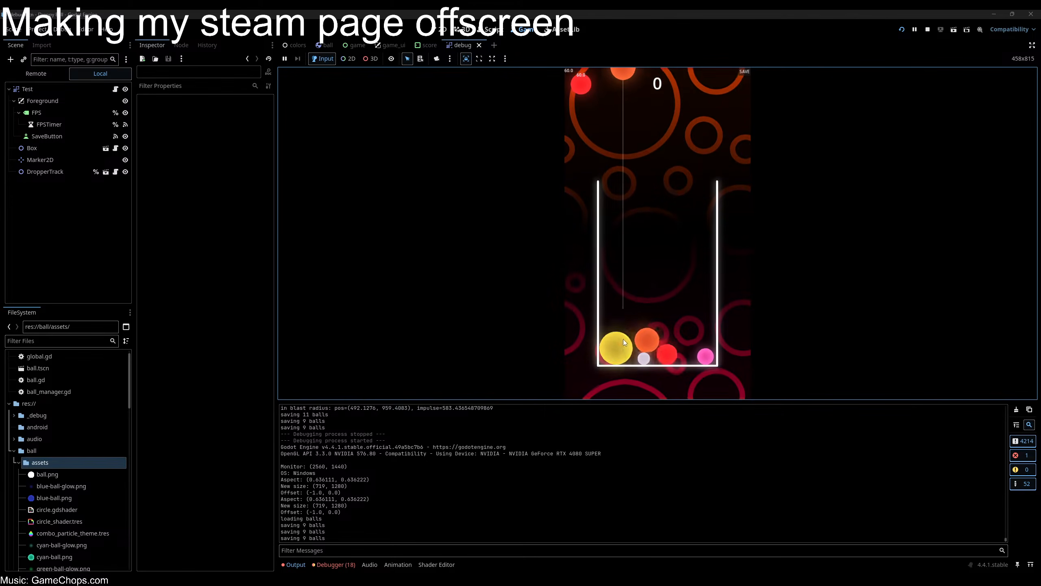
key(6)
key(7)
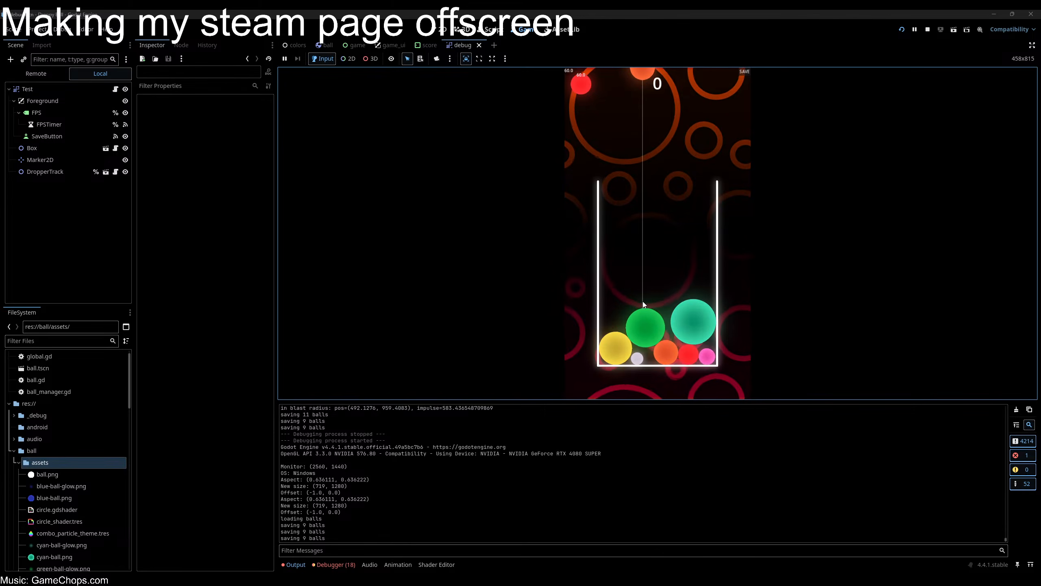
key(8)
key(9)
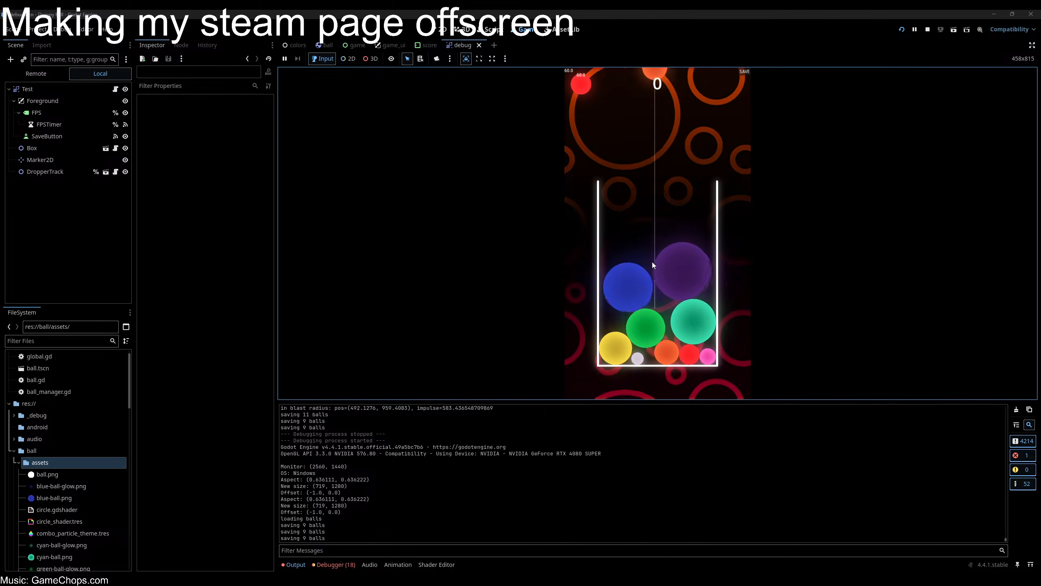
key(0)
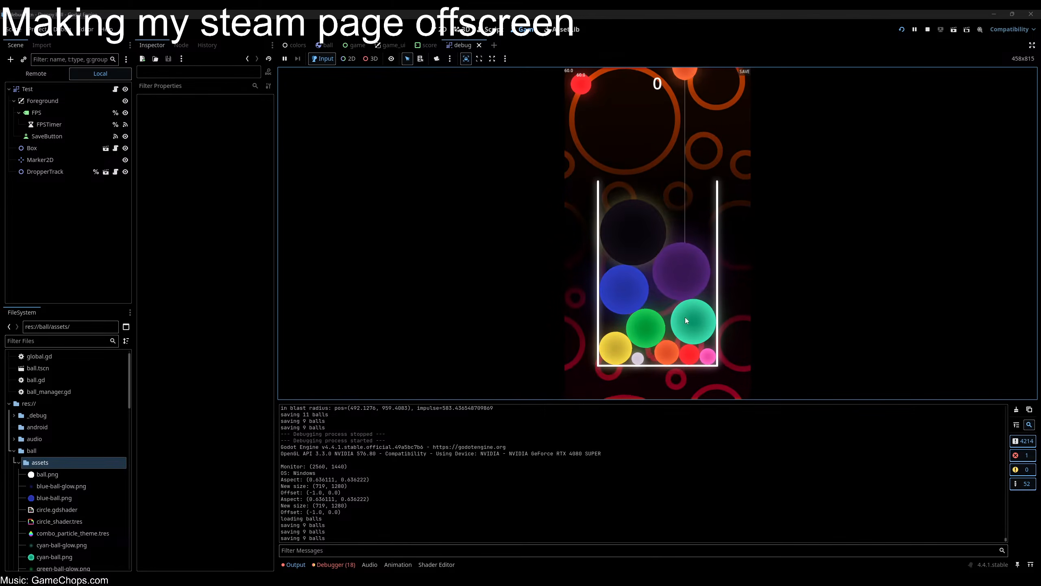
- Spawn extra cyan balls and a blue ball in the box to examine merging and the new cyan beside its neighbours
key(7)
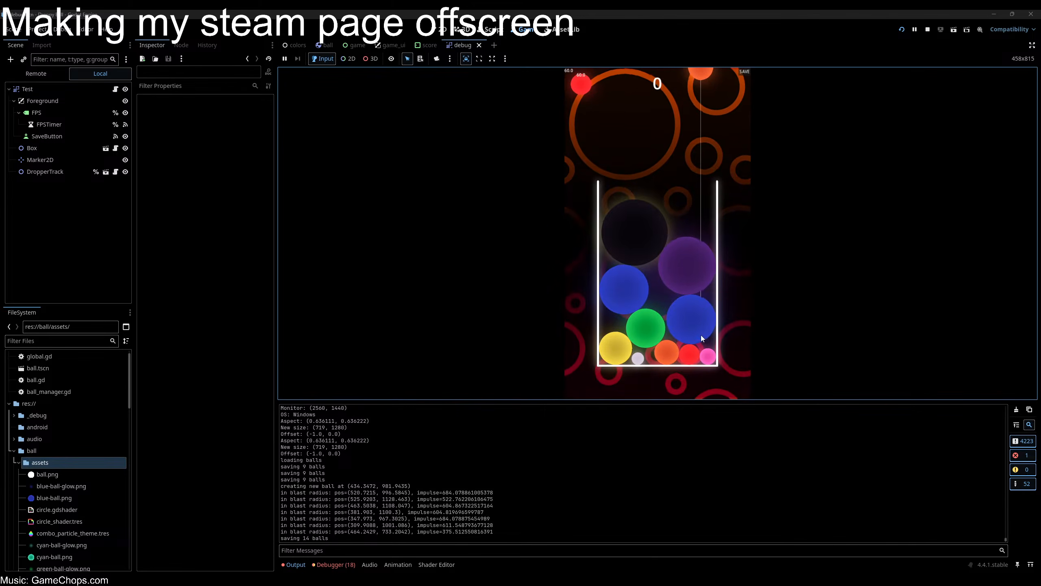
key(7)
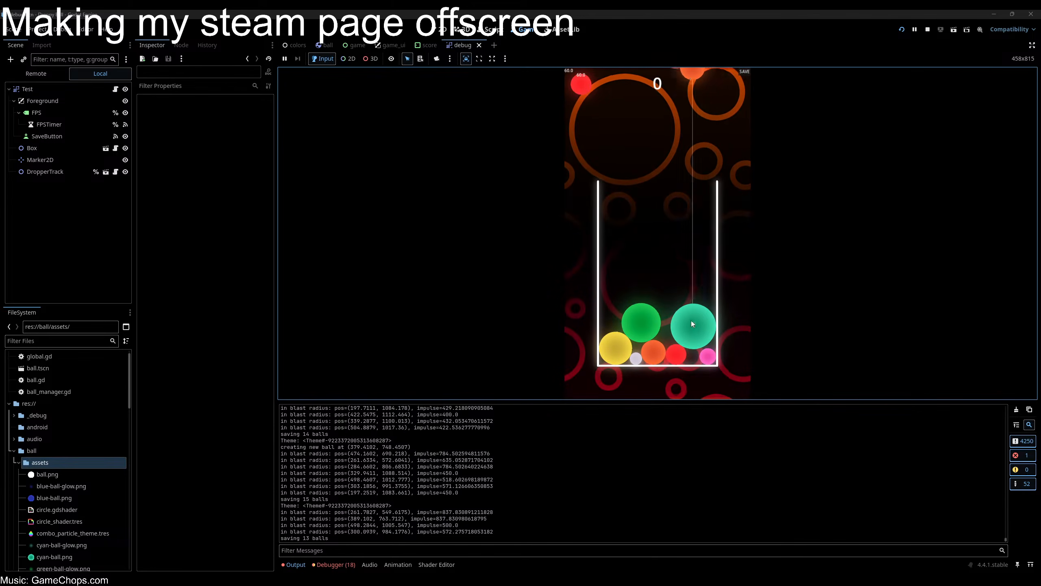
key(8)
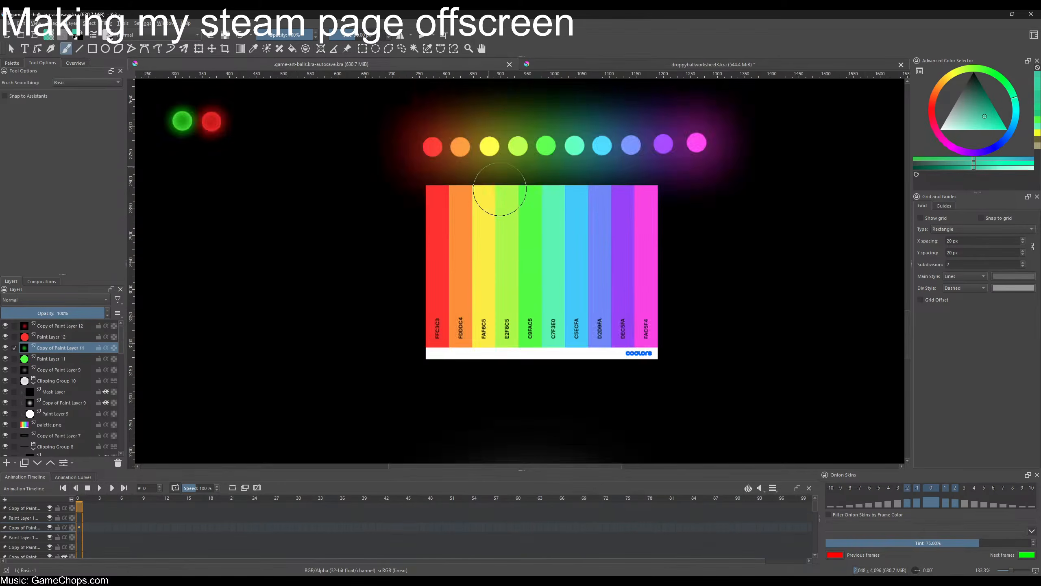
- Switch to Krita and sample the bright green swatch labelled C9FAC5 from the palette image
scroll(502, 211, up, 2)
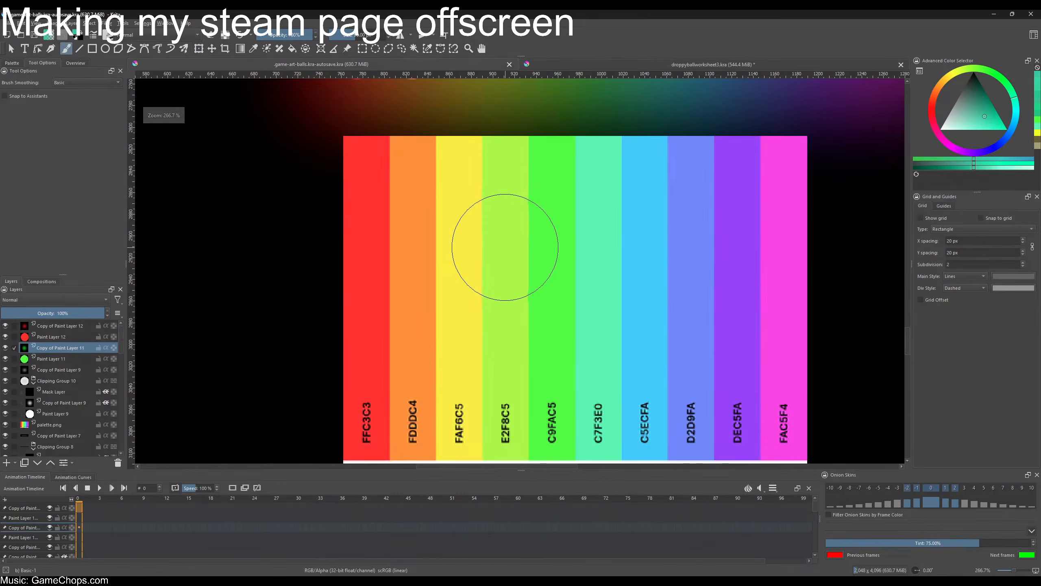
key(1)
click(550, 275)
- Place a flat ball in the sampled green below the other balls in droppyballworksheet3, on a layer named green-ball-2
click(682, 65)
scroll(750, 336, down, 2)
key(ctrl+t)
scroll(729, 340, up, 2)
drag(723, 334, 582, 213)
scroll(611, 320, down, 3)
drag(611, 315, 629, 191)
drag(579, 369, 591, 297)
scroll(589, 304, up, 2)
click(82, 326)
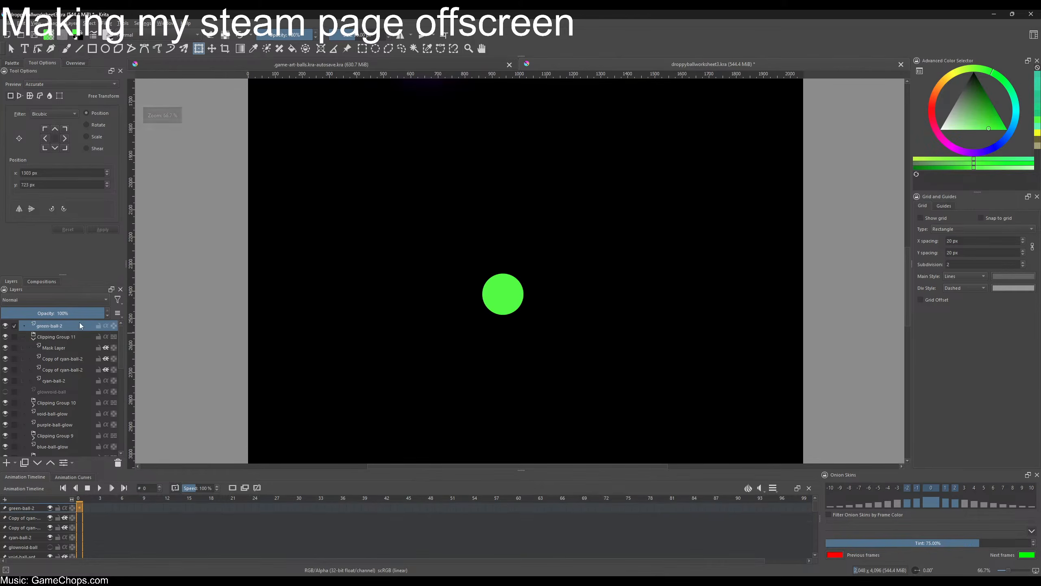
scroll(509, 295, up, 2)
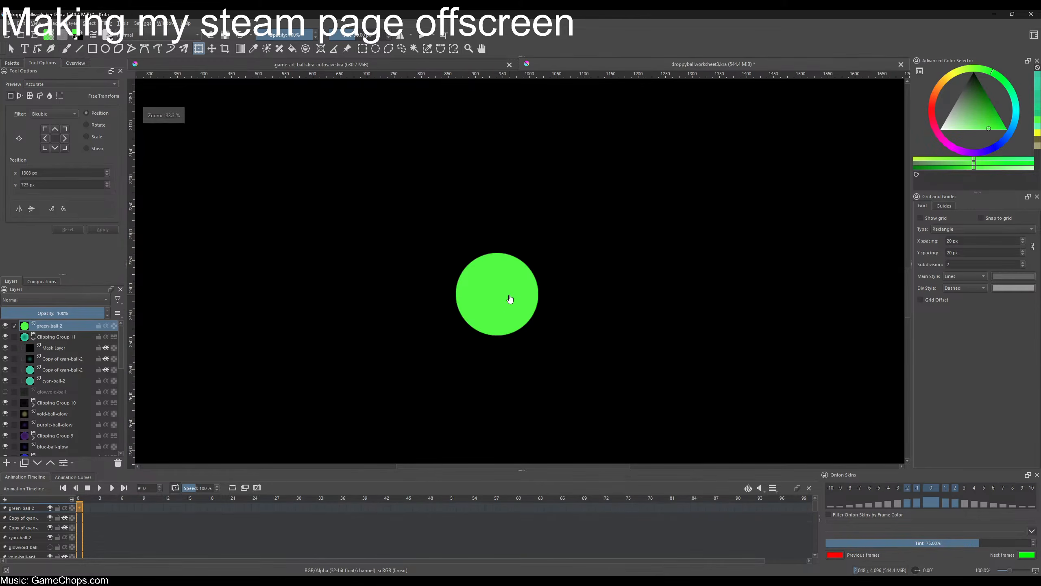
- Put green-ball-2 into a quick clipping group and duplicate the ball layer twice inside the group
right_click(68, 328)
mouse_move(106, 455)
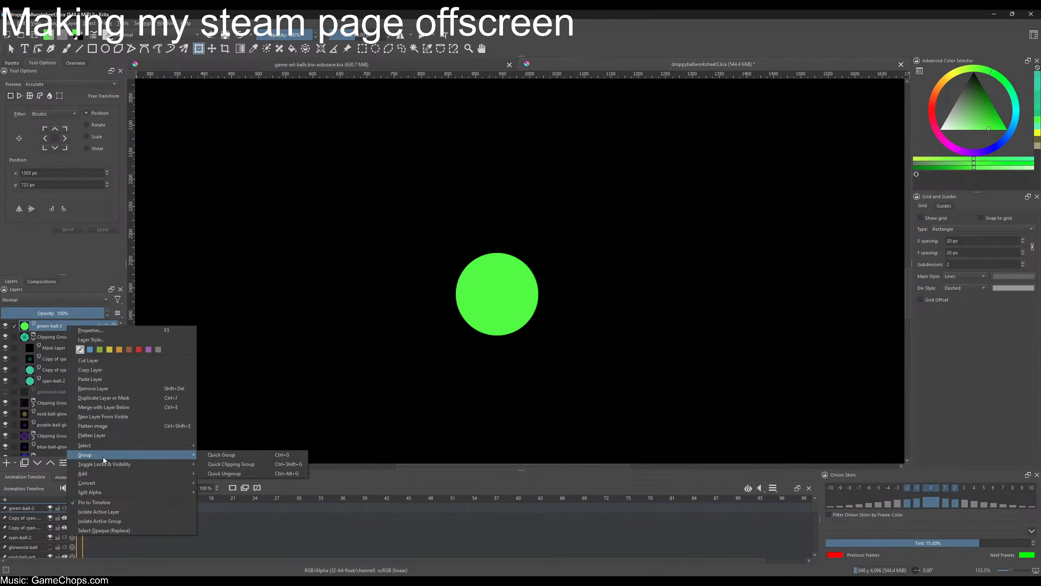
click(246, 465)
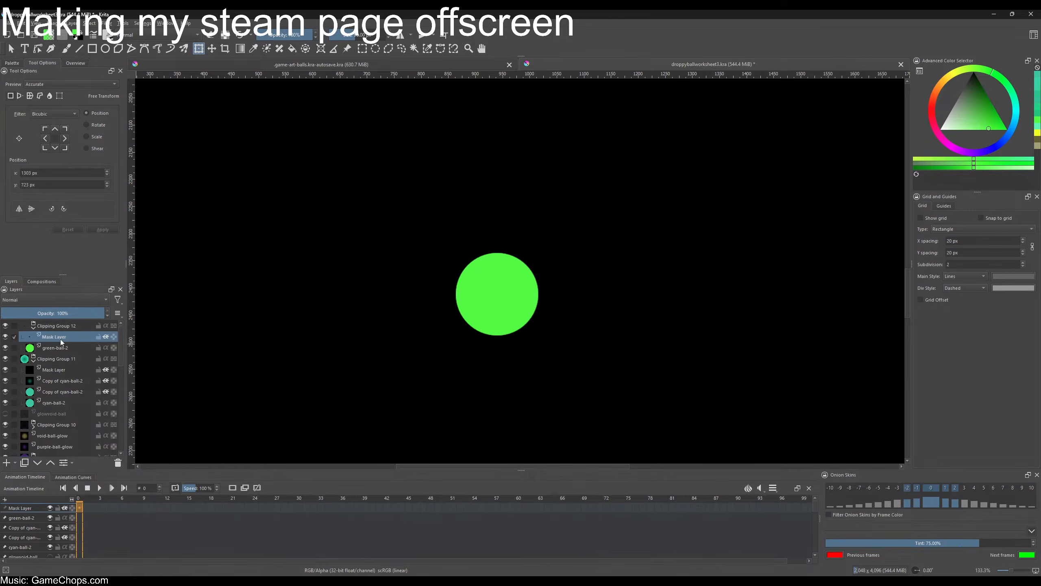
click(62, 349)
key(ctrl+j)
key(ctrl+j)
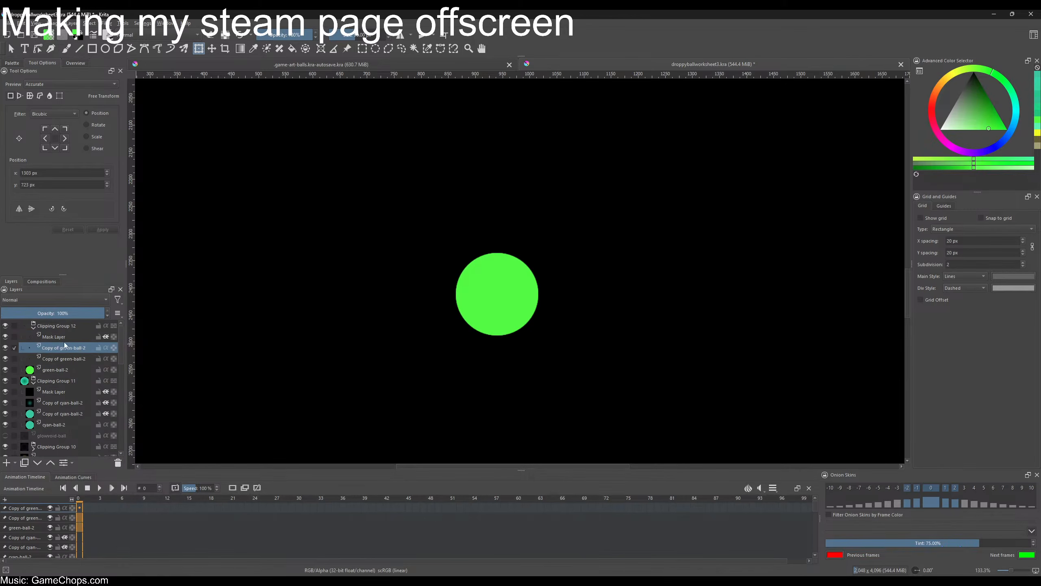
- Turn on alpha inheritance for the lower copy of green-ball-2 and set its blending mode to Addition
click(105, 358)
click(82, 358)
click(54, 299)
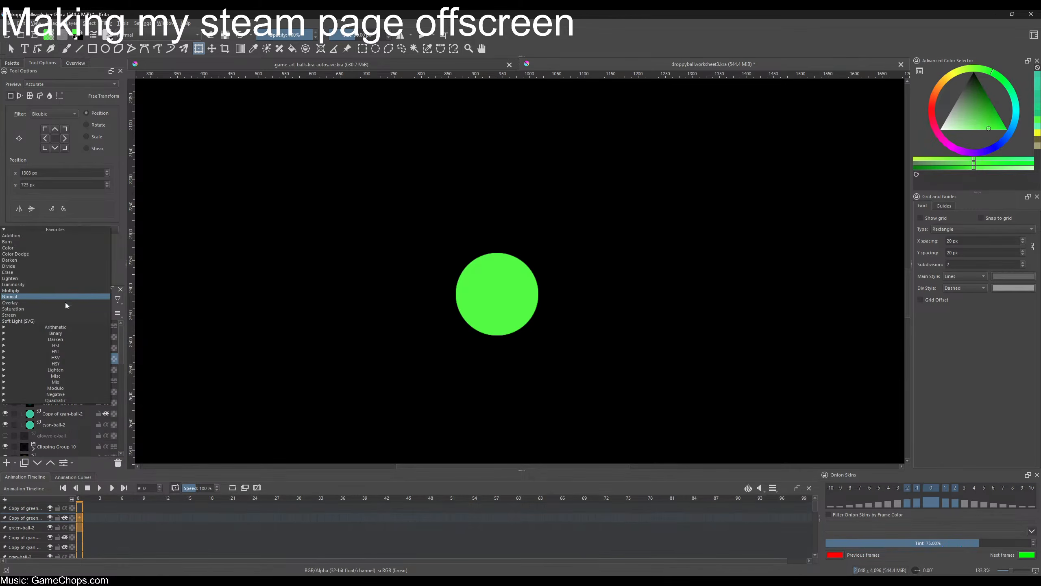
click(34, 236)
- Turn on alpha inheritance for the upper copy of green-ball-2 and set its blending mode to Multiply
click(85, 348)
click(106, 348)
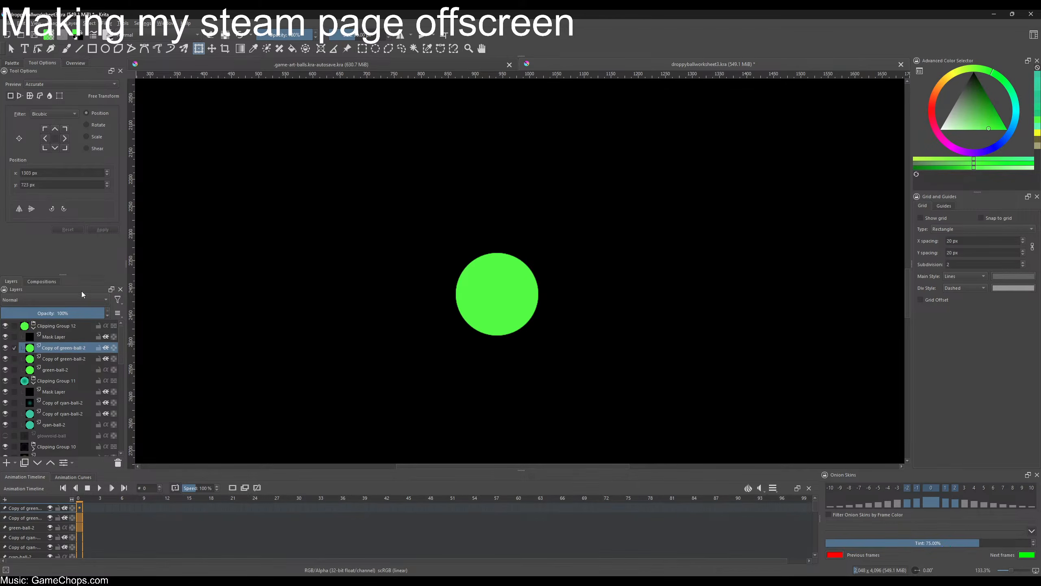
click(81, 300)
click(17, 297)
click(21, 298)
click(17, 291)
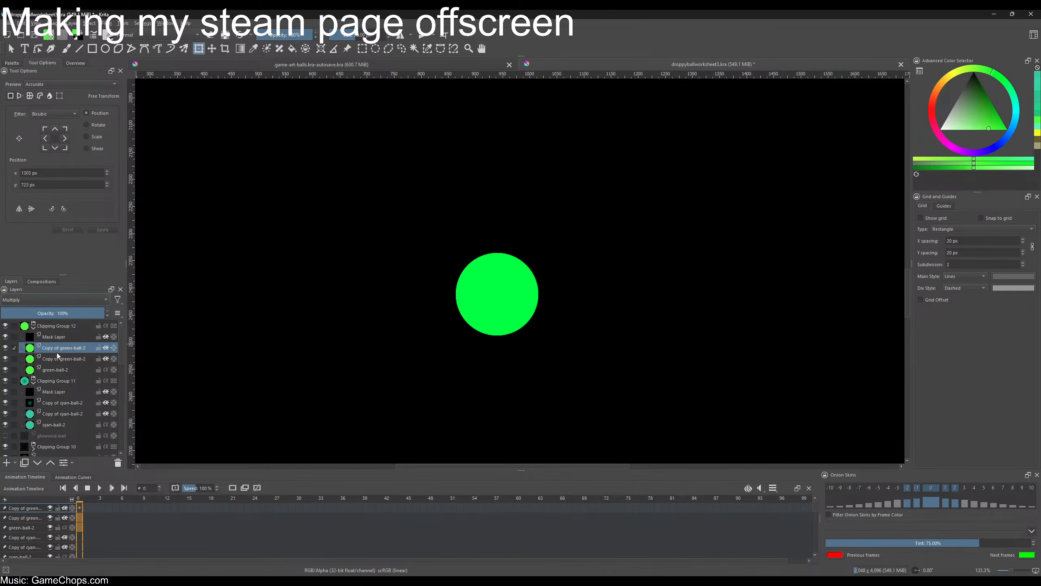
- Darken the upper copy of green-ball-2 with an HSV adjustment, lowering Lightness to about -86
click(107, 22)
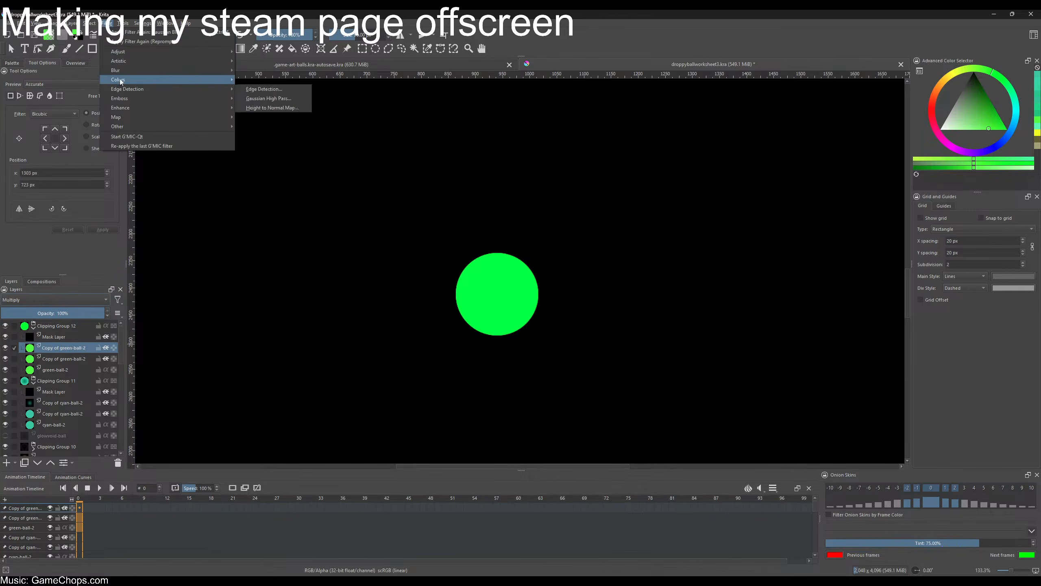
mouse_move(123, 51)
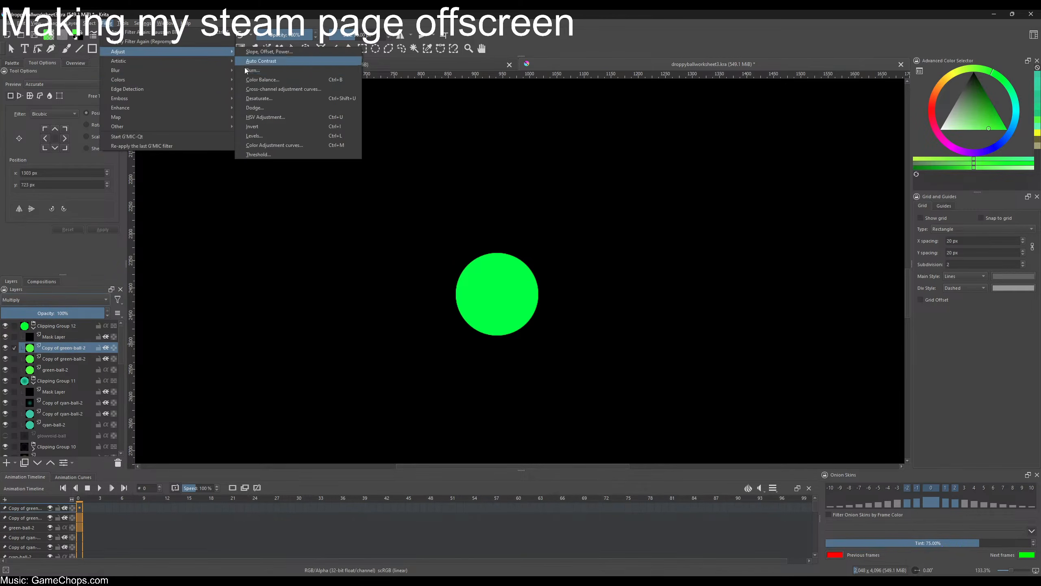
click(262, 118)
drag(64, 353, 44, 353)
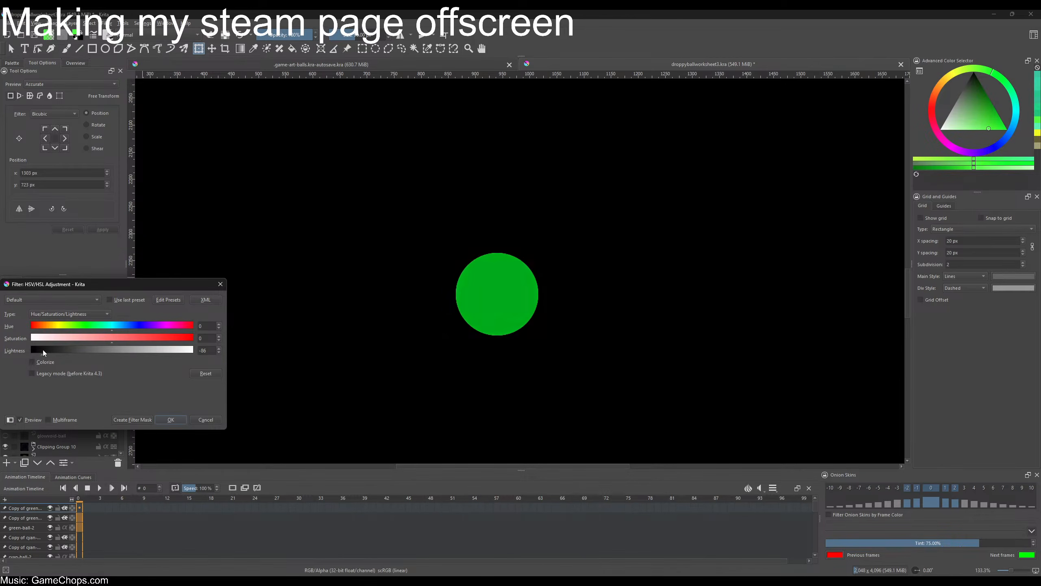
click(163, 418)
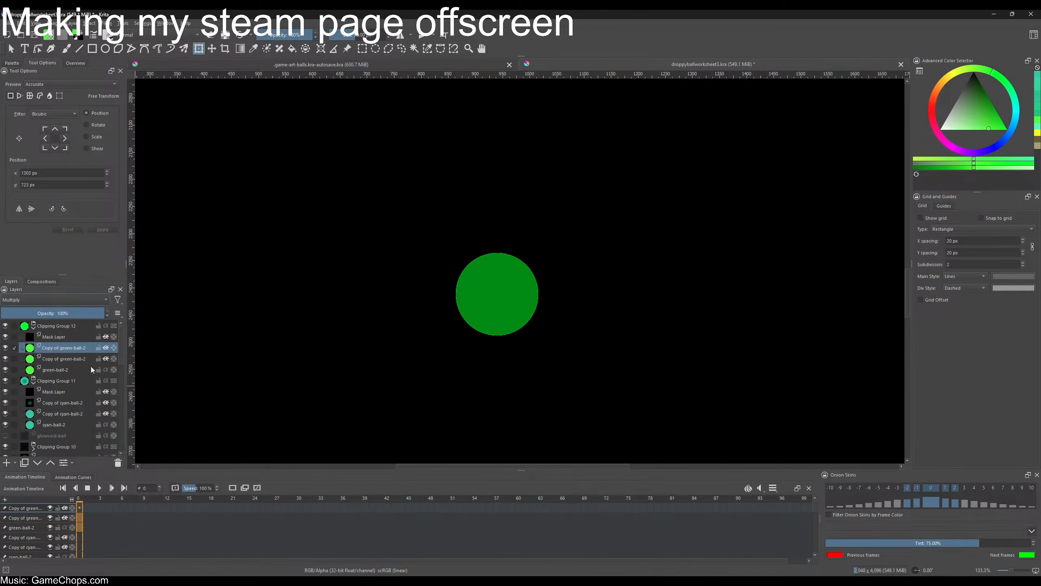
- Apply a Gaussian Blur to the darkened upper copy of green-ball-2 to form a soft shaded centre
click(107, 22)
mouse_move(164, 71)
click(272, 81)
drag(73, 314, 121, 316)
click(171, 420)
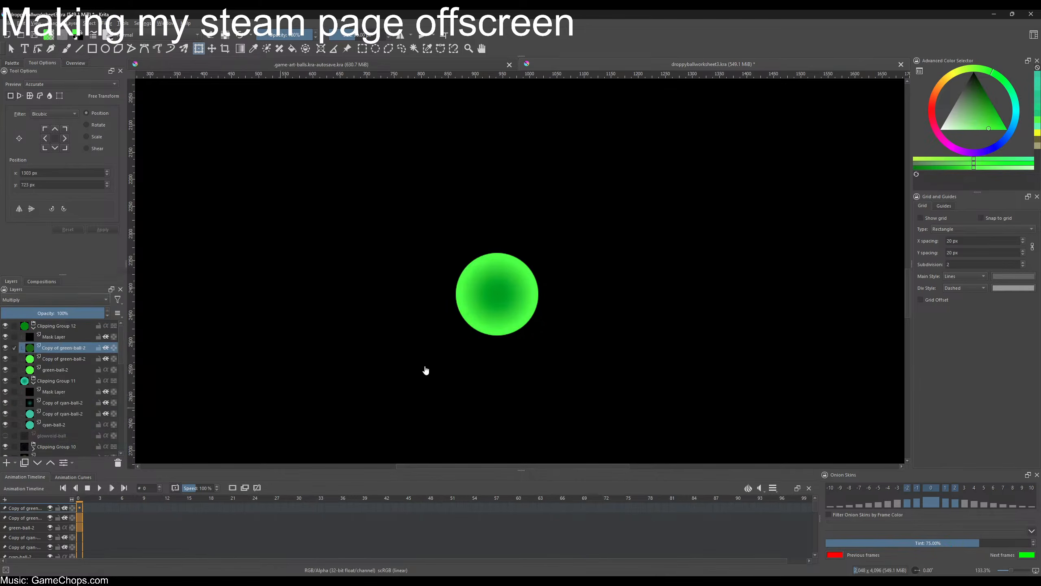
- Move the shaded green ball's Clipping Group 12 to just above the darker green ball and compare it with the other balls
scroll(498, 352, down, 6)
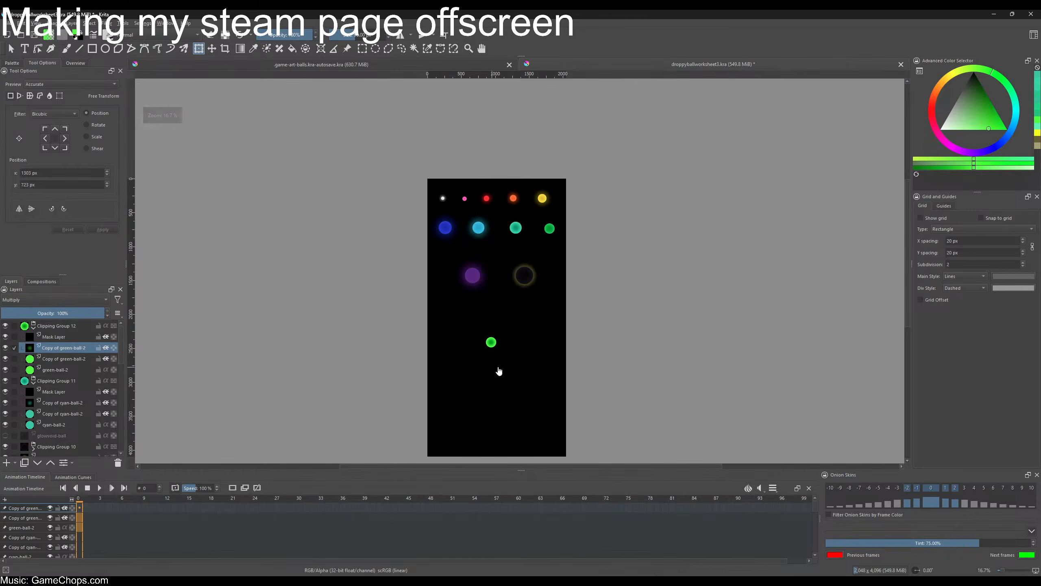
click(52, 327)
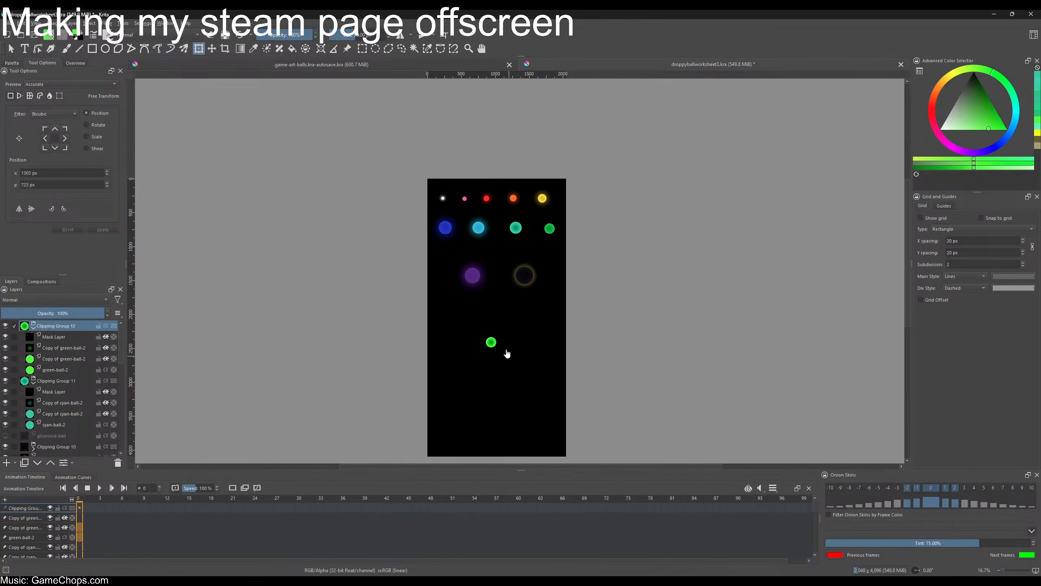
drag(495, 340, 633, 212)
scroll(537, 235, up, 4)
scroll(536, 235, up, 2)
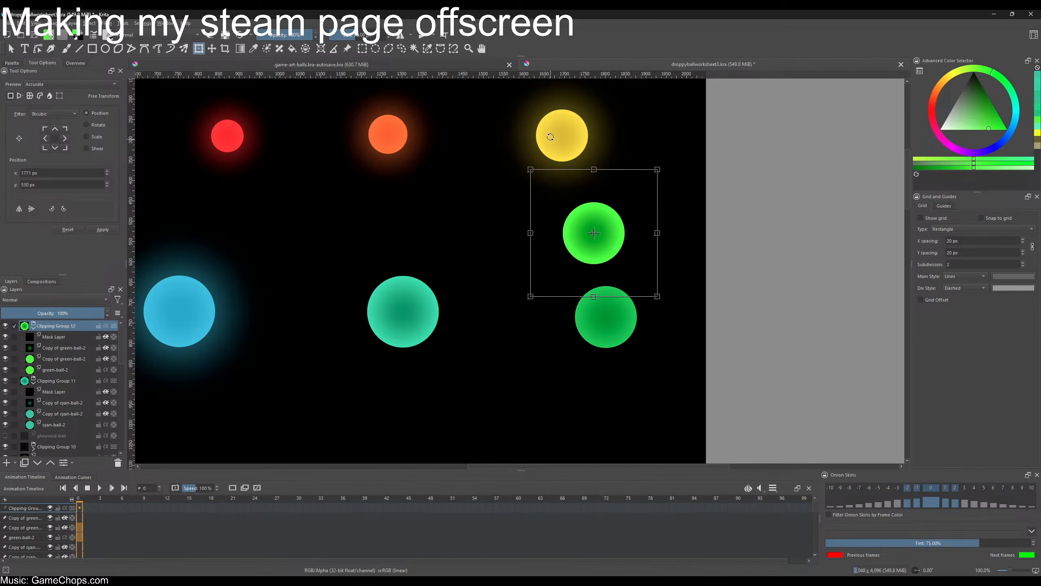
drag(571, 242, 591, 216)
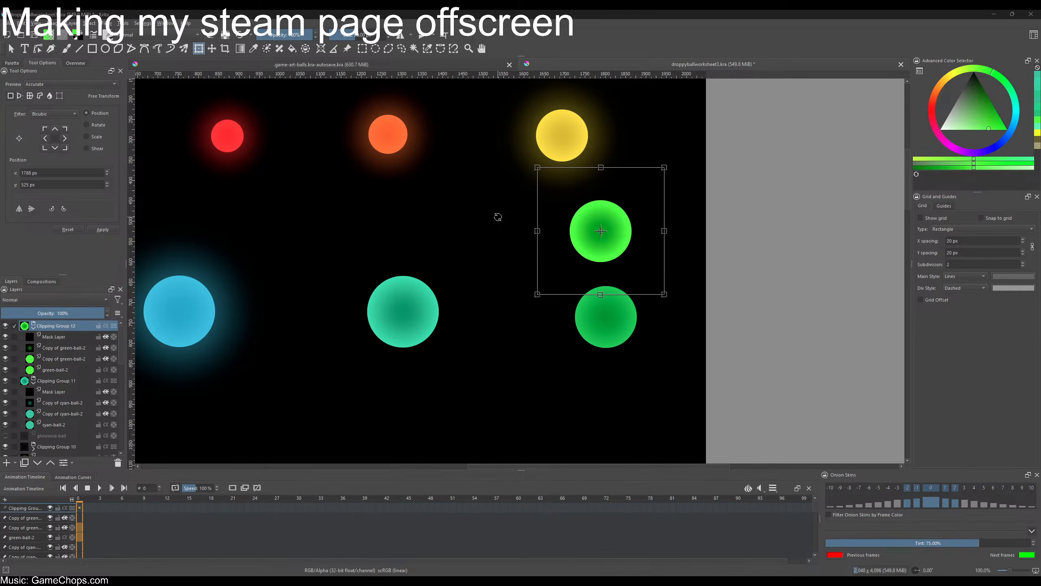
scroll(451, 287, down, 1)
drag(438, 281, 602, 236)
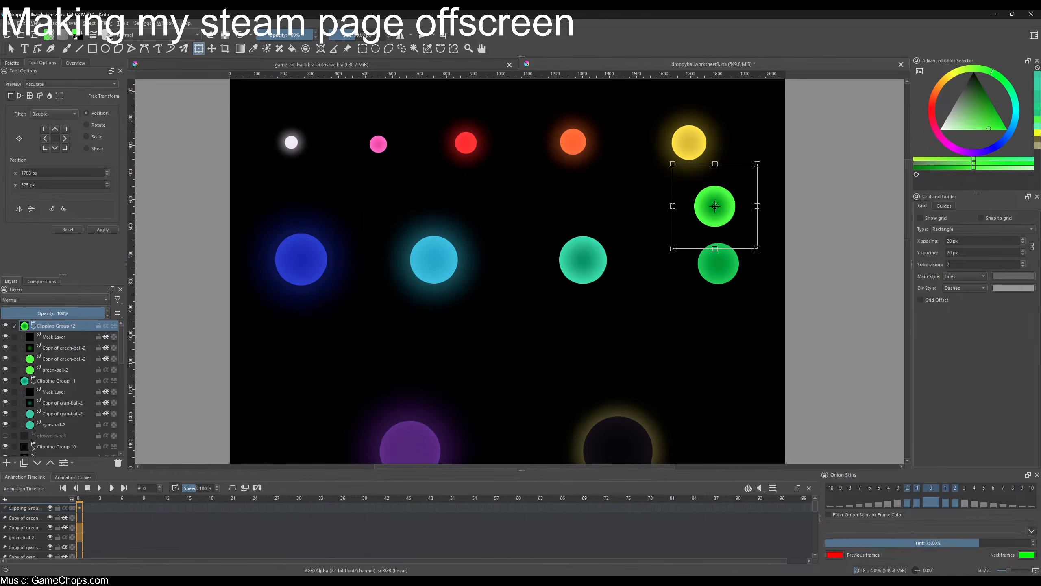
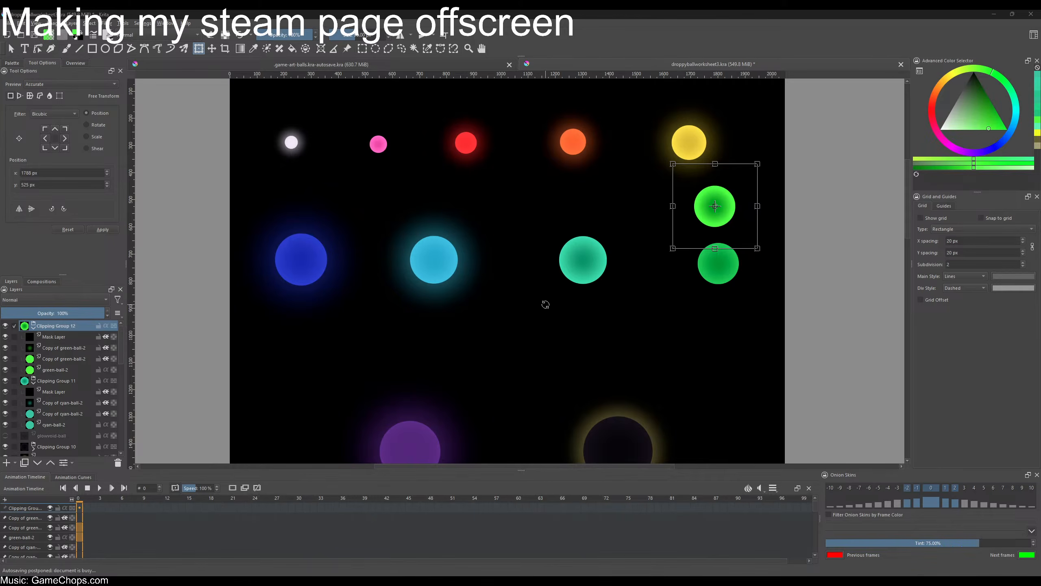
scroll(484, 275, down, 1)
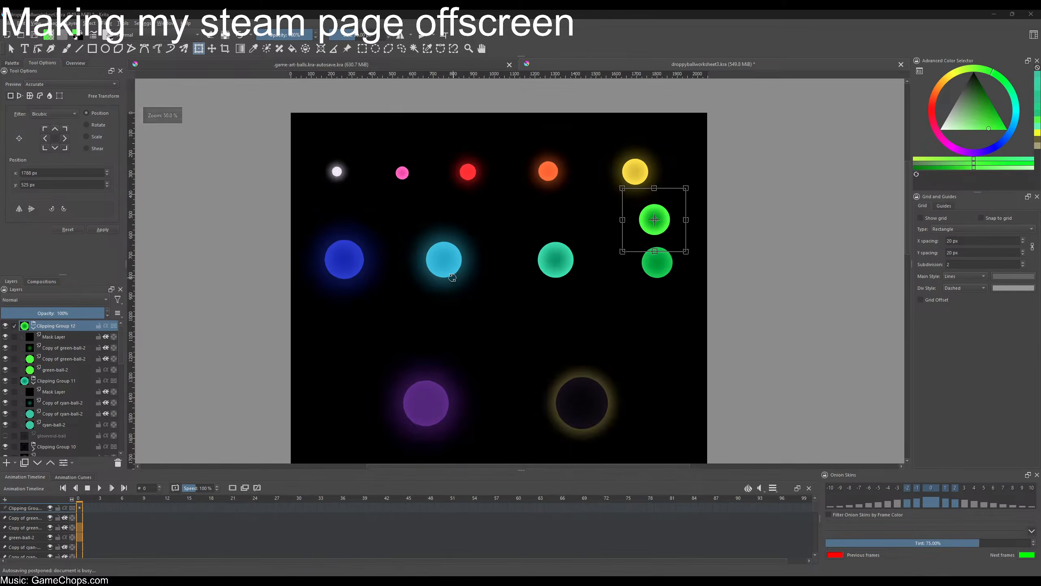
scroll(443, 273, up, 1)
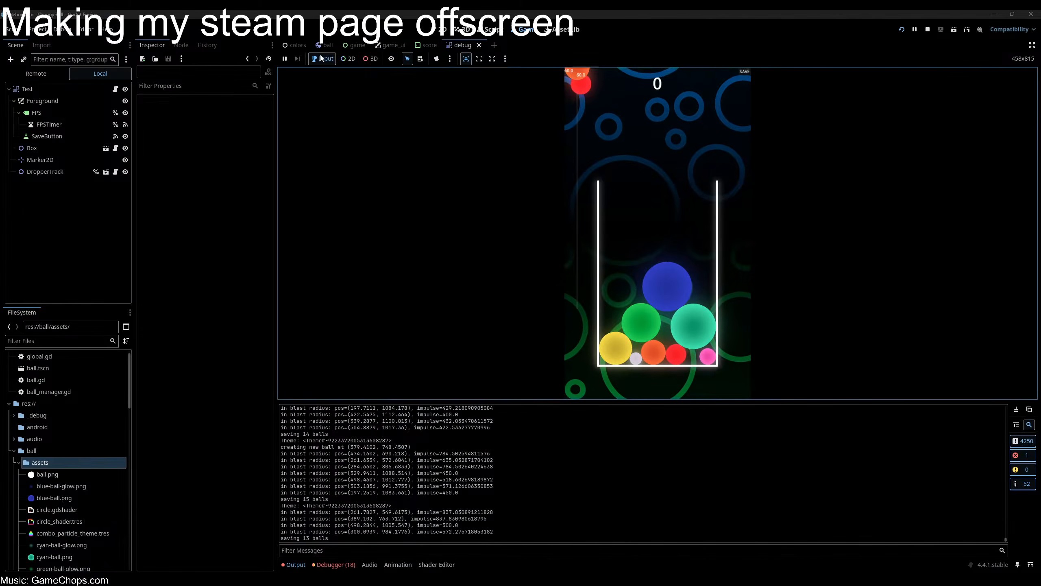
- Switch to Godot's colors scene and remove the first, near-white point from the Ball Rainbow gradient
click(296, 45)
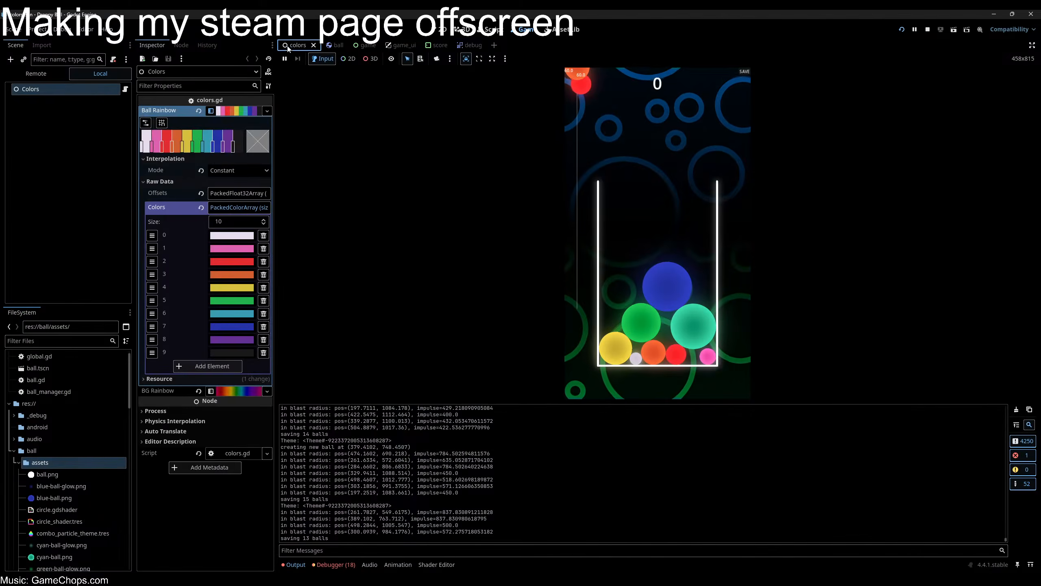
right_click(141, 148)
click(143, 148)
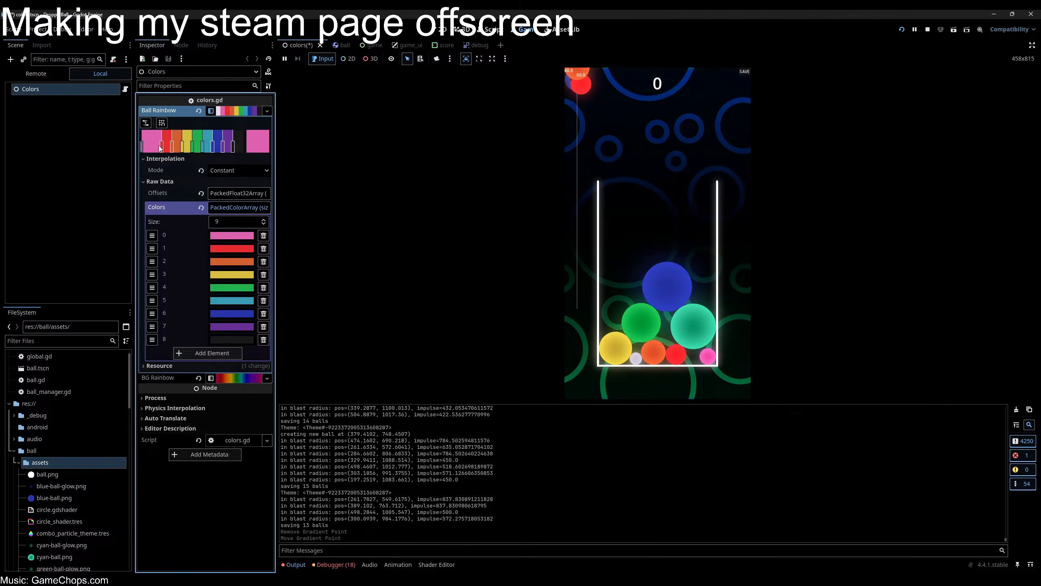
- Expand the Ball Rainbow gradient's Offsets array and set elements 1 through 5 to 0.1, 0.2, 0.3, 0.4 and 0.5
click(224, 197)
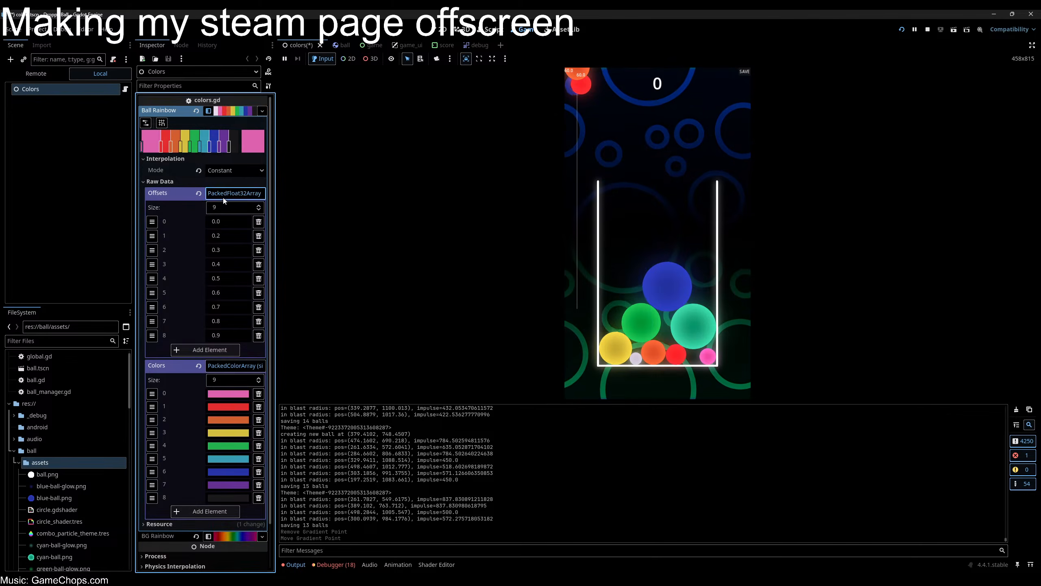
click(228, 235)
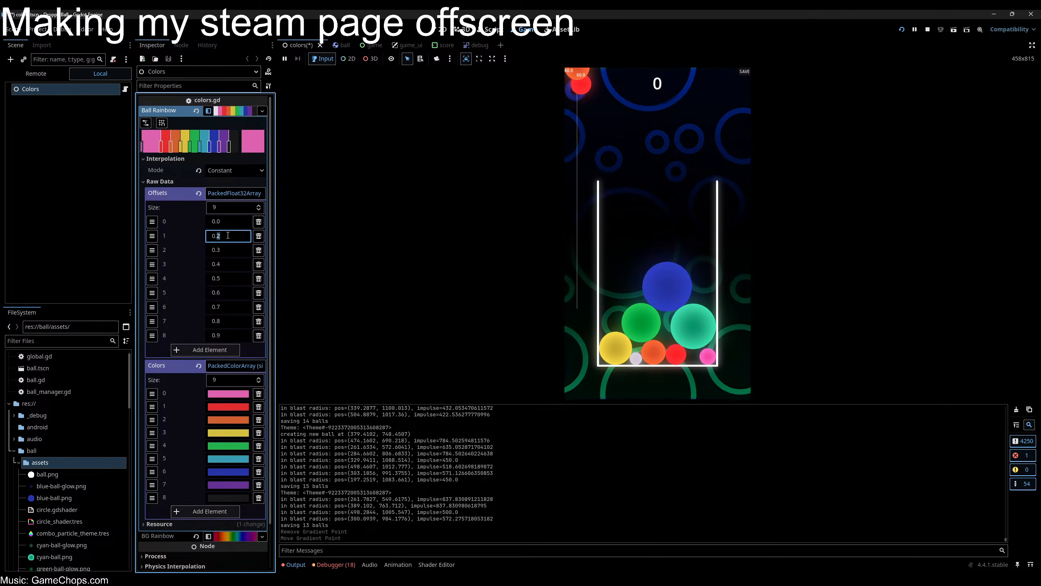
text(0.1)
key(Return)
click(228, 247)
text(0.2)
click(228, 264)
text(0.3)
click(226, 281)
text(0.4)
click(232, 291)
text(0.5)
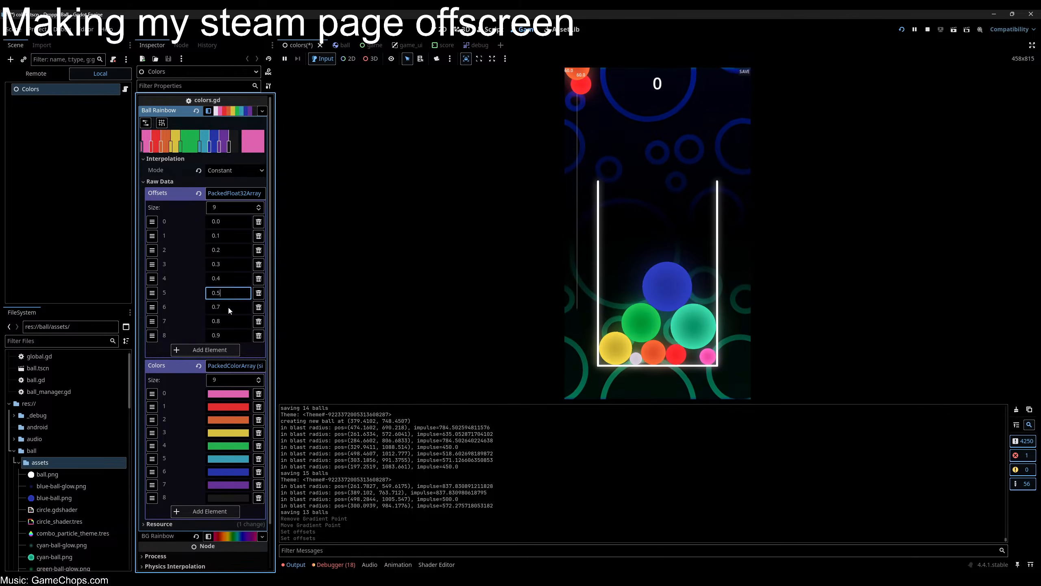
- Set elements 6 and 7 of the Ball Rainbow Offsets array to 0.6 and 0.7
click(229, 306)
text(0.6)
click(229, 321)
text(0.7)
click(231, 335)
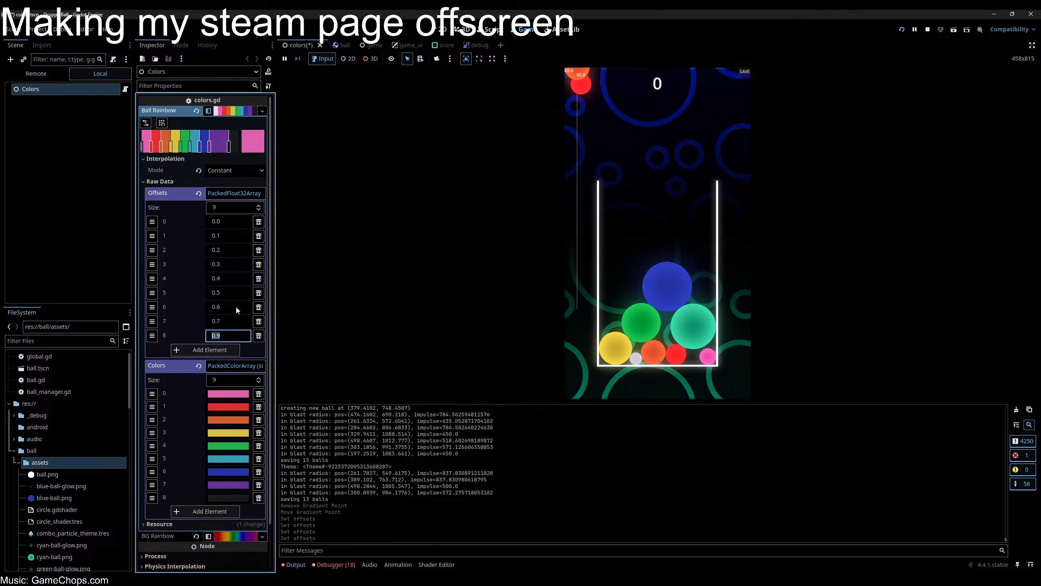
- Shift Ball Rainbow offsets 7, 6 and 5 up to 0.8, 0.7 and 0.6 to free the 0.5 position
click(237, 302)
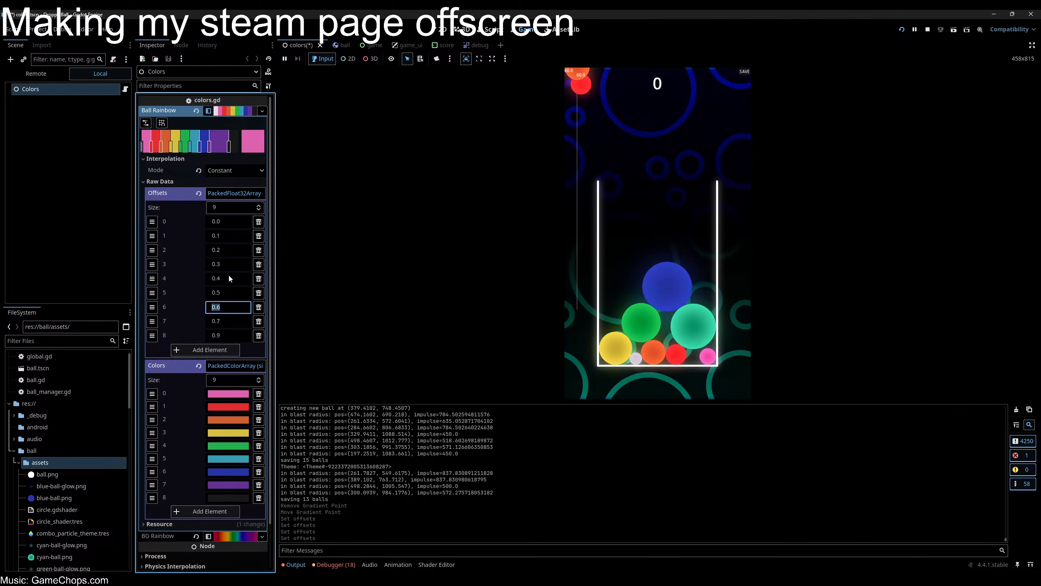
click(234, 292)
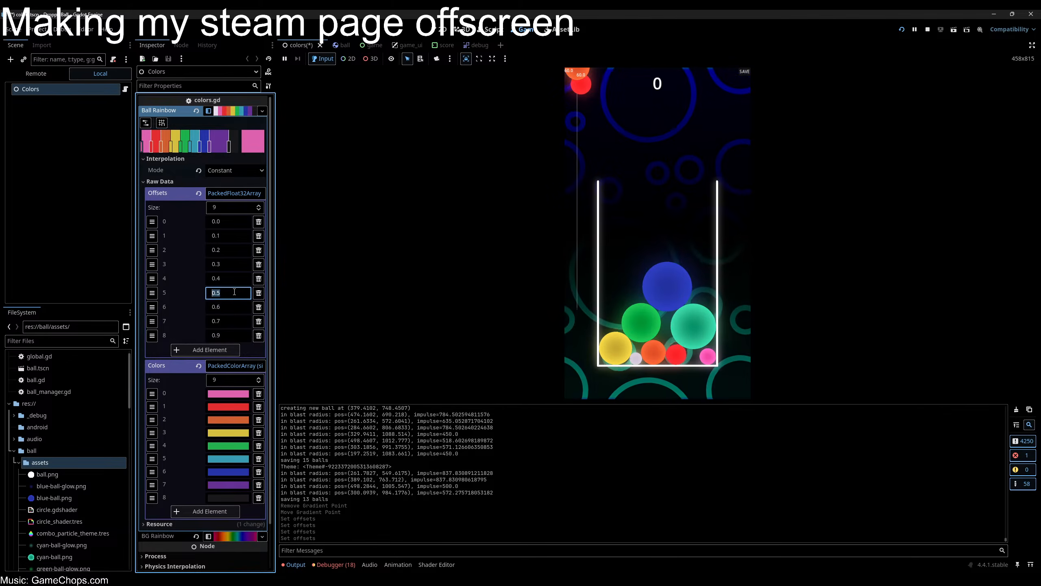
click(231, 320)
double_click(230, 306)
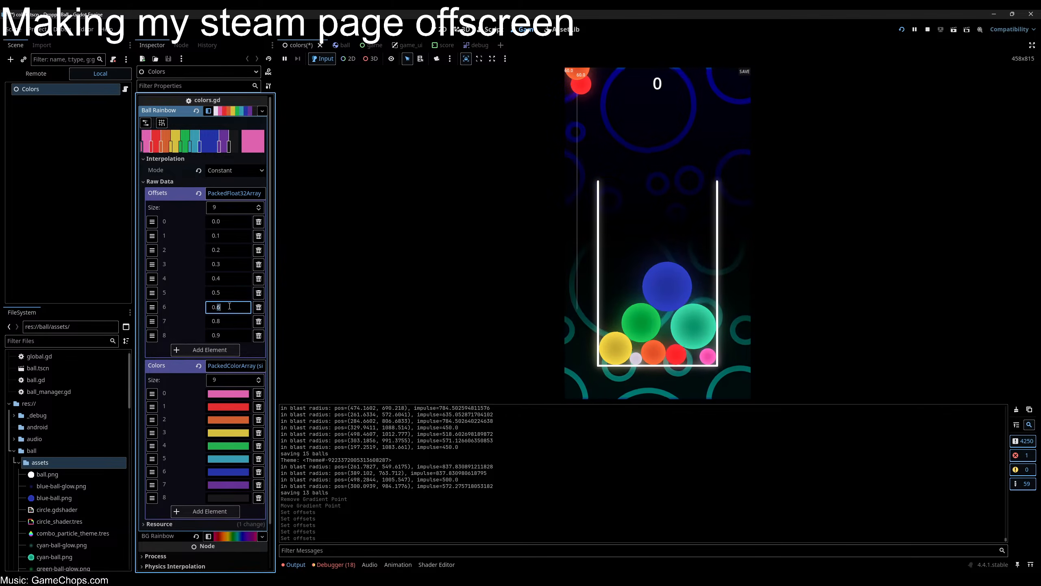
double_click(228, 292)
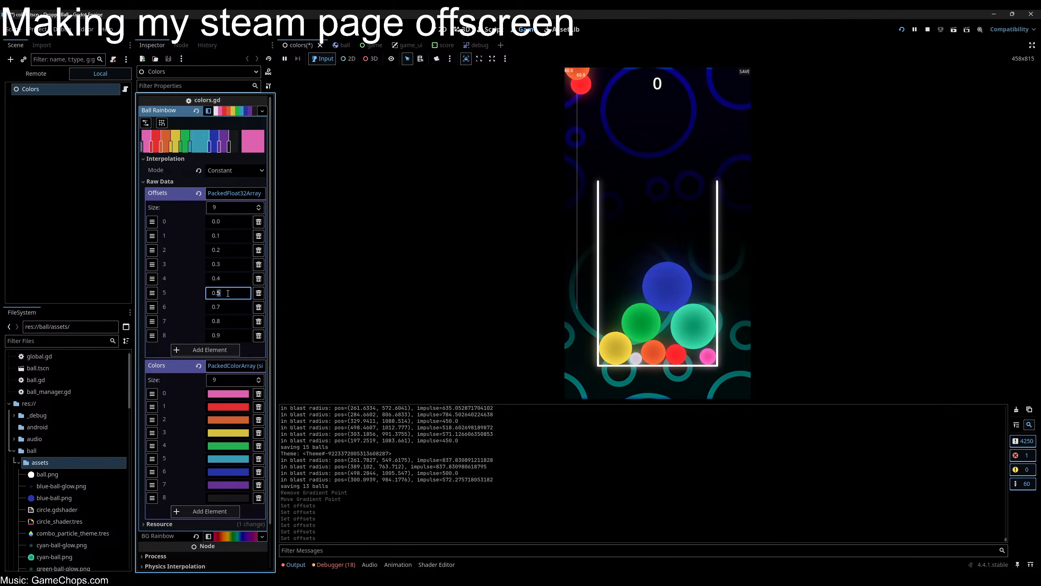
text(6)
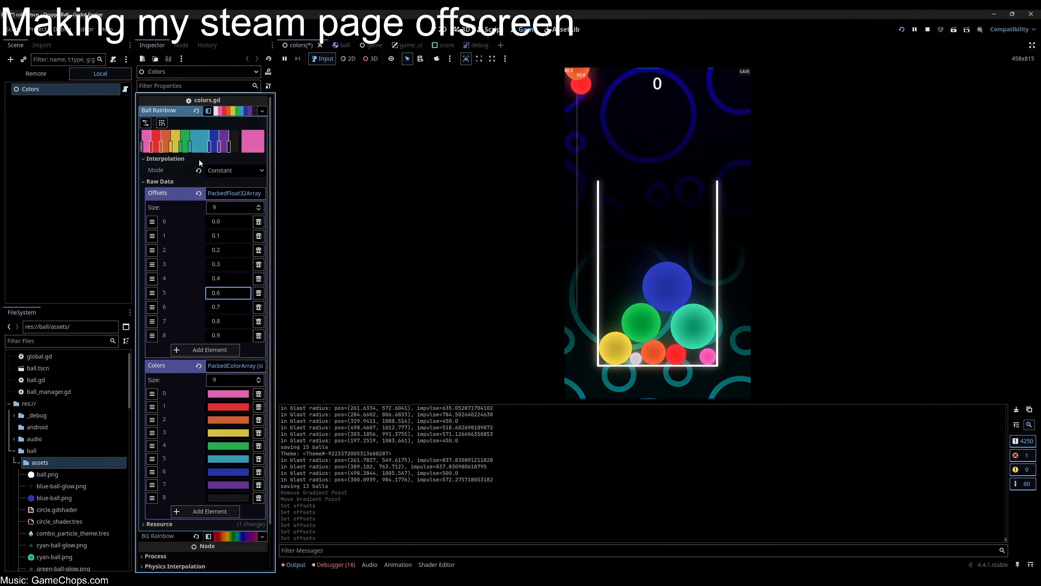
- Add a new element to the Ball Rainbow Offsets array and set element 0 to 0.5
click(200, 159)
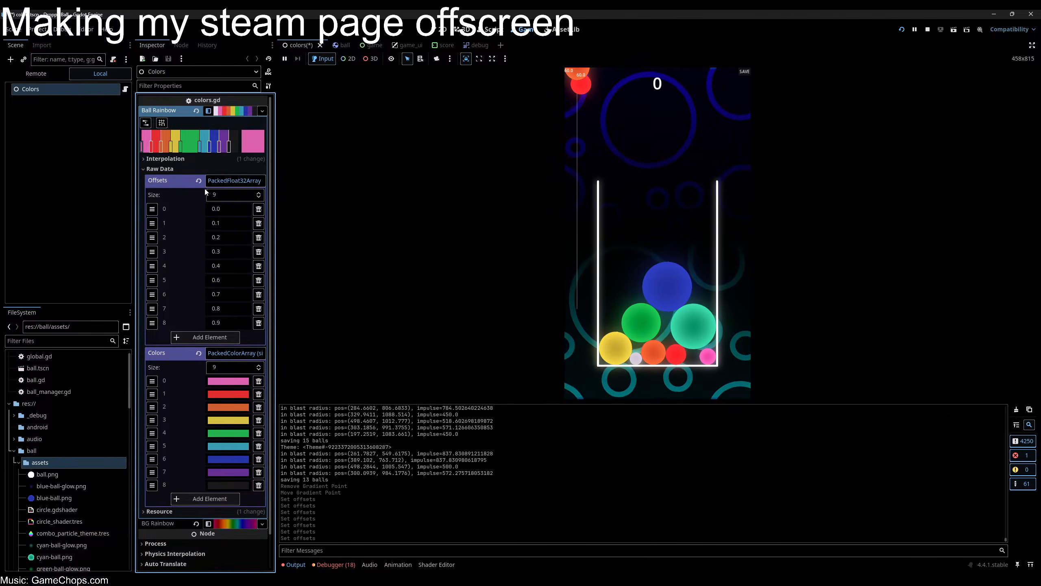
click(205, 337)
click(227, 209)
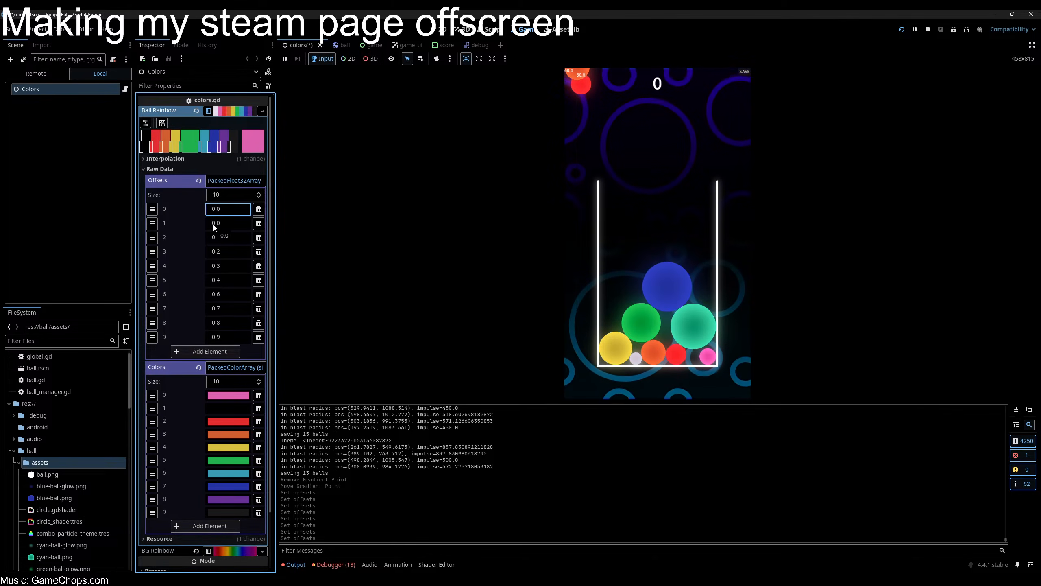
double_click(225, 210)
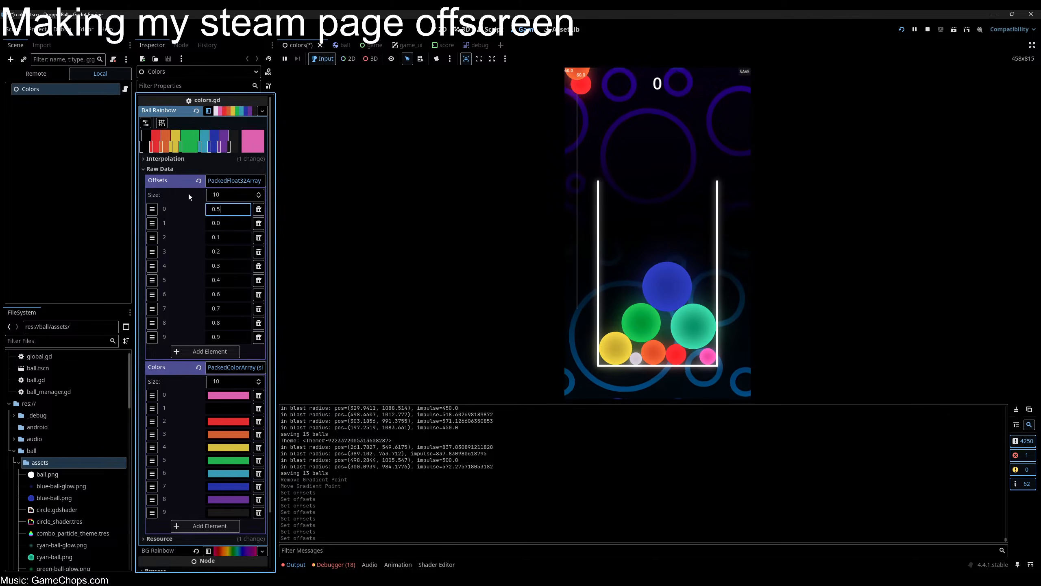
text(5)
key(Return)
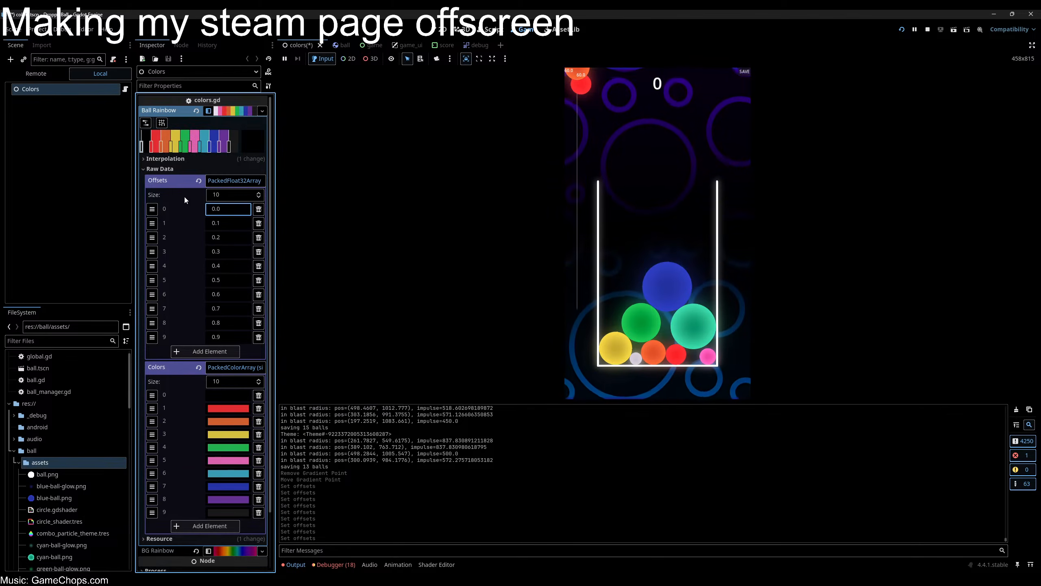
- Step back and forth through the undo history of the Ball Rainbow offset edits to try to recover the lost colors
key(ctrl+z)
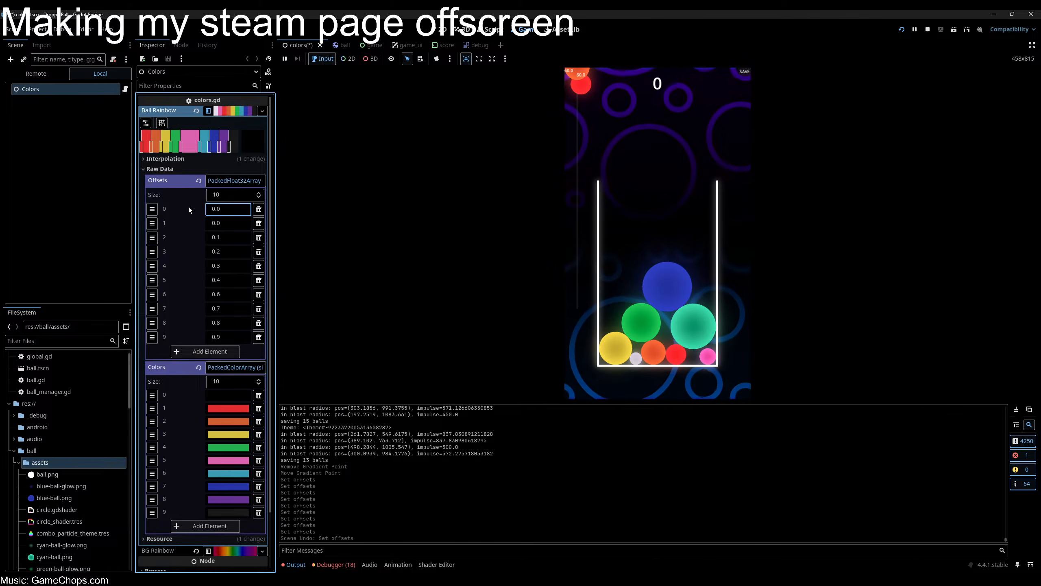
key(ctrl+z)
key(ctrl+z)
key(ctrl+shift+z)
key(ctrl+shift+z)
key(ctrl+shift+z)
key(ctrl+shift+z)
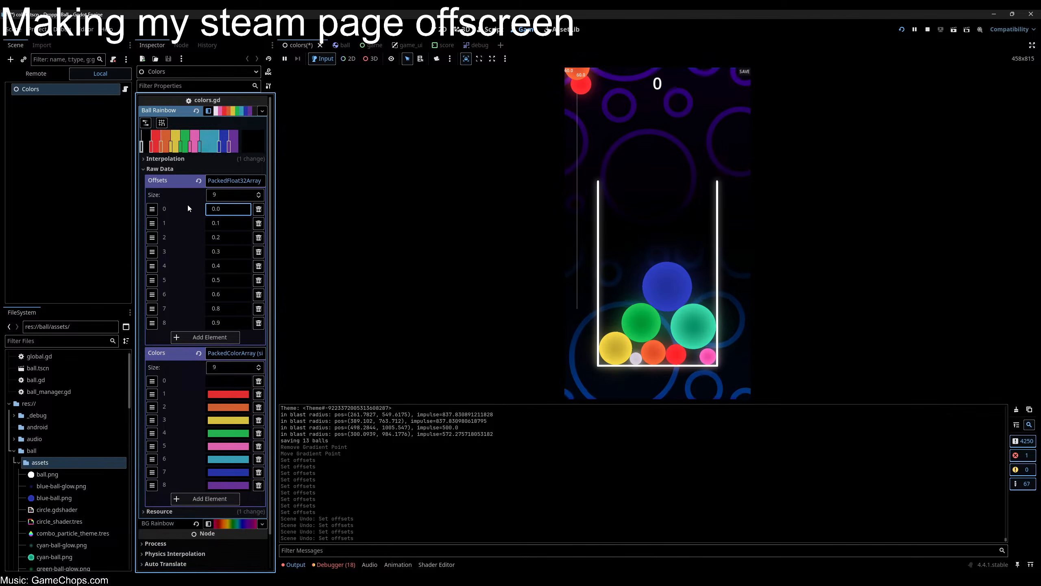
key(ctrl+z)
key(ctrl+z)
key(ctrl+shift+z)
key(ctrl+shift+z)
key(ctrl+z)
key(ctrl+z)
key(ctrl+z)
key(ctrl+z)
key(ctrl+z)
key(ctrl+shift+z)
key(ctrl+shift+z)
key(ctrl+shift+z)
key(ctrl+shift+z)
key(ctrl+shift+z)
key(ctrl+shift+z)
key(ctrl+shift+z)
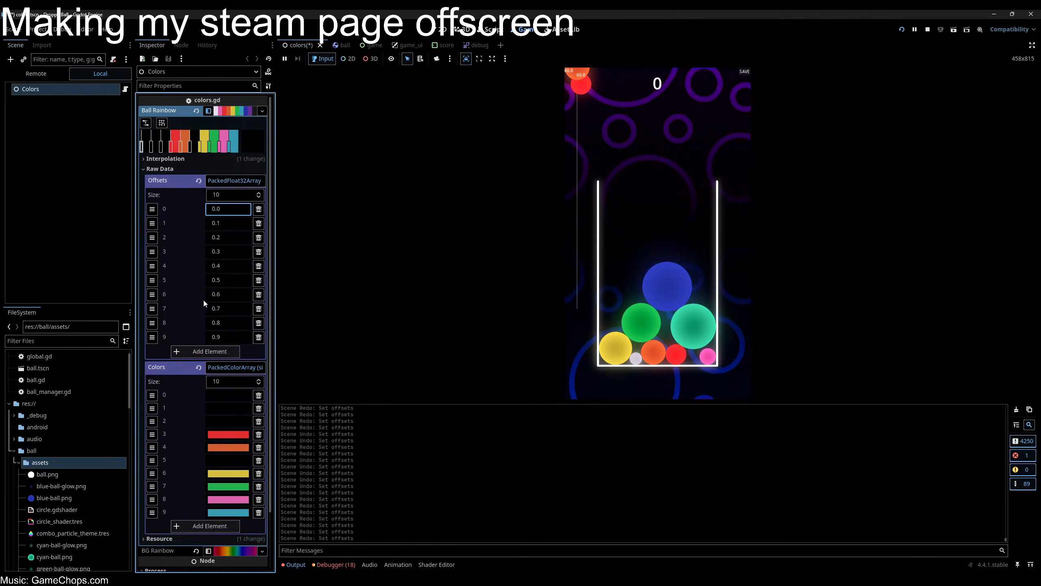
- Undo the remaining Ball Rainbow offset edits along with the gradient point's move and removal
key(ctrl+z)
key(ctrl+z)
key(ctrl+z)
key(ctrl+z)
key(ctrl+z)
key(ctrl+z)
key(ctrl+z)
key(ctrl+z)
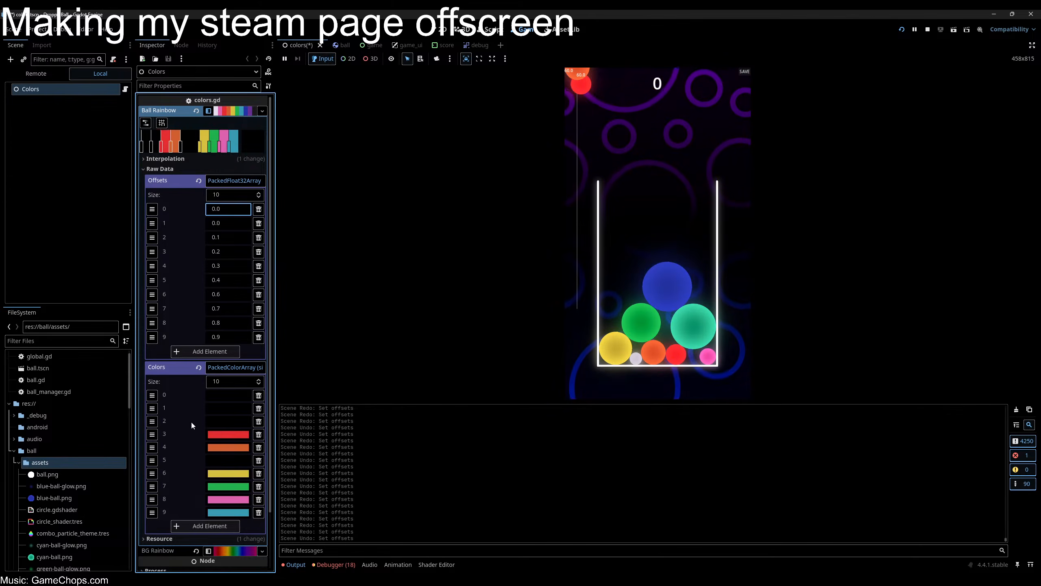
key(ctrl+z)
key(ctrl+z)
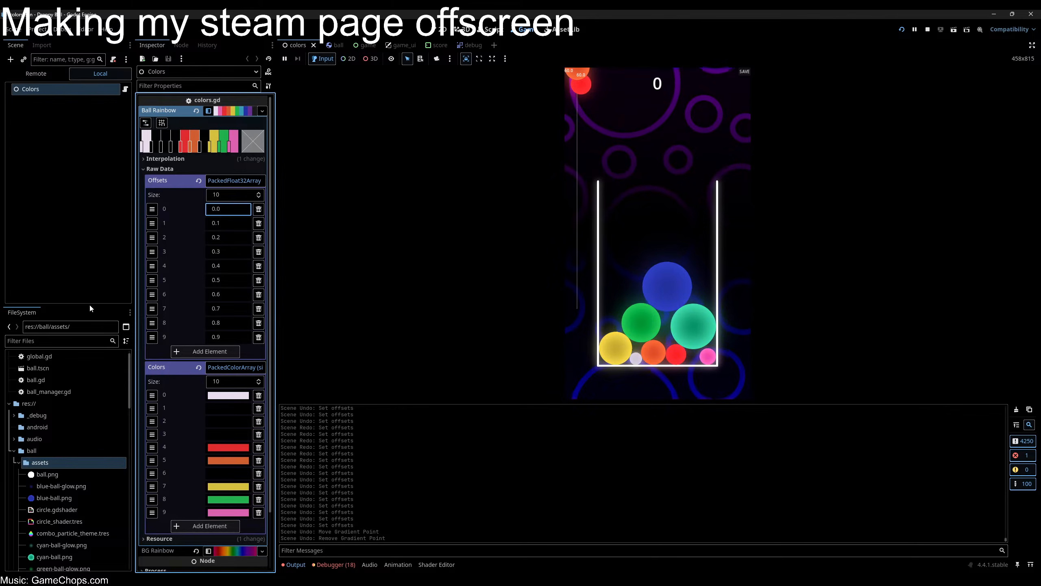
key(ctrl+Tab)
key(ctrl+Tab)
key(ctrl+Tab)
key(ctrl+Tab)
key(ctrl+Tab)
key(ctrl+Tab)
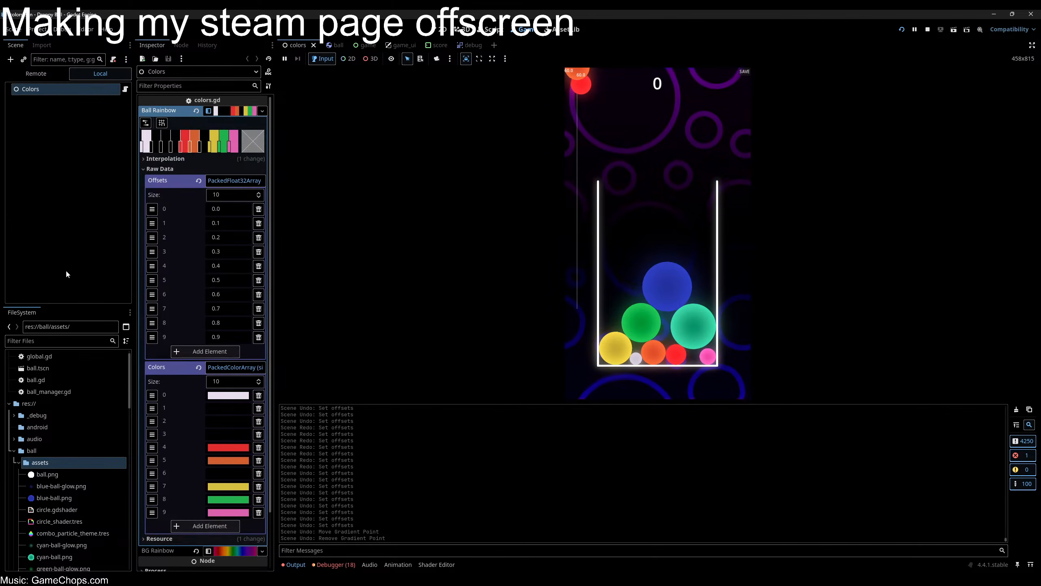
- Switch to the terminal, open an Ubuntu tab and dismiss the missing-font warning
key(alt+Tab)
click(291, 220)
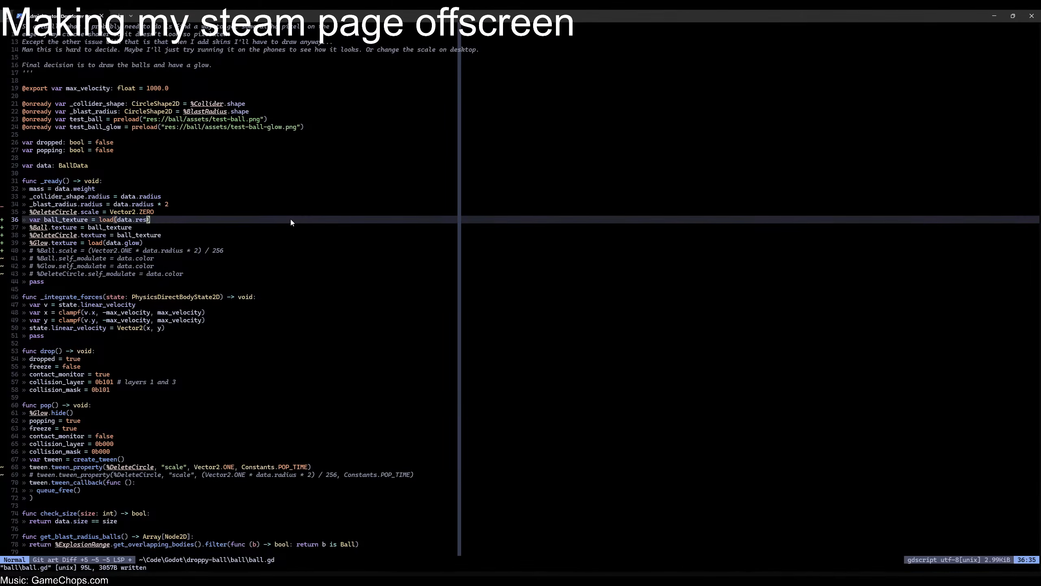
key(alt+Tab)
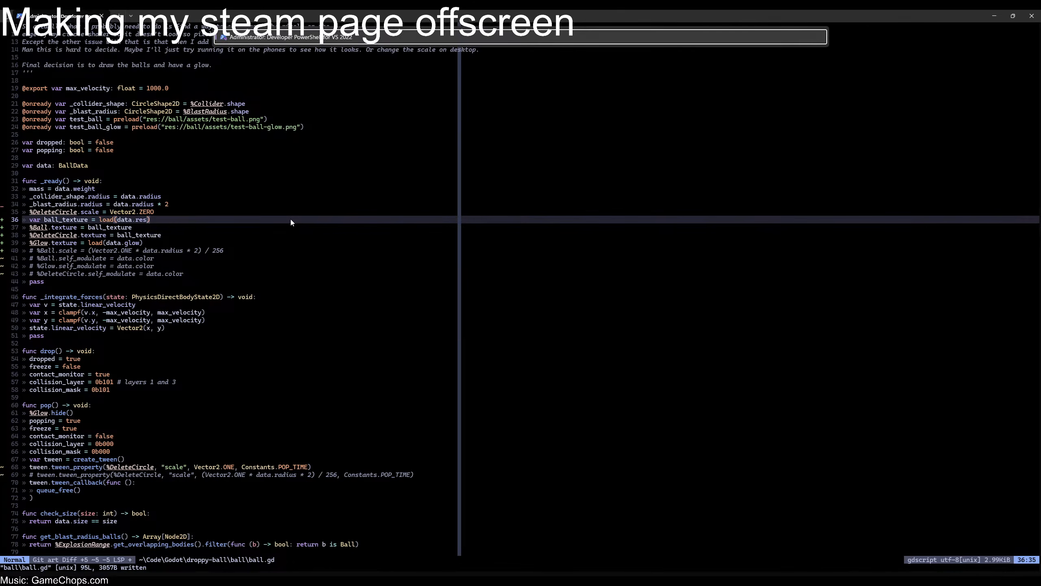
drag(287, 212, 269, 203)
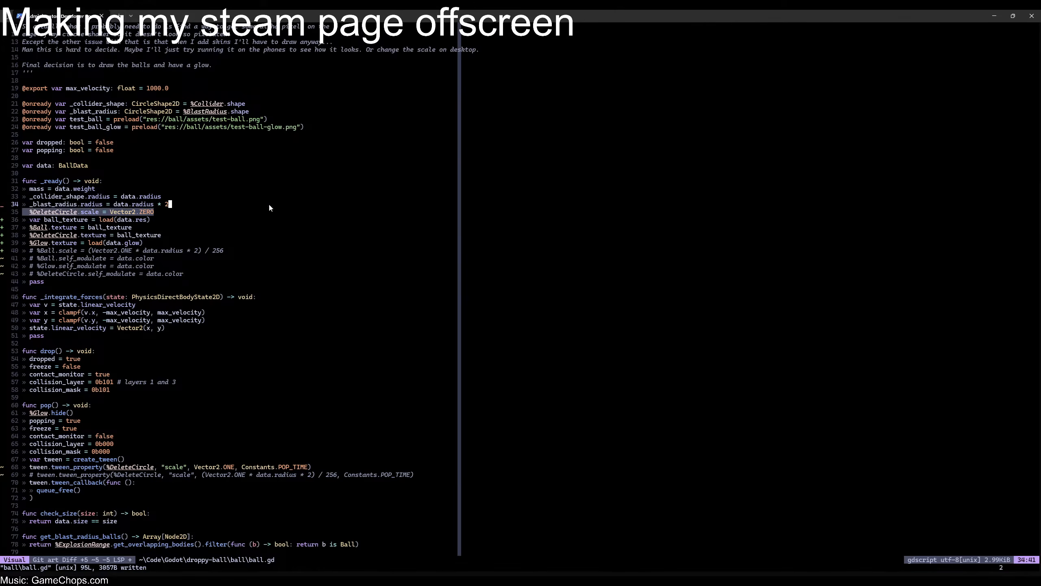
click(132, 16)
click(141, 98)
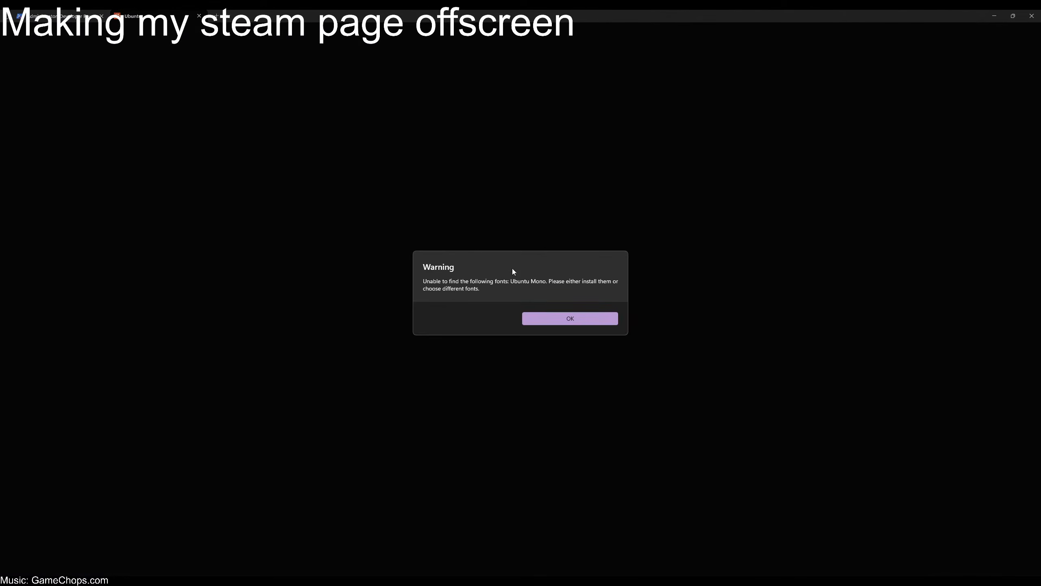
click(547, 324)
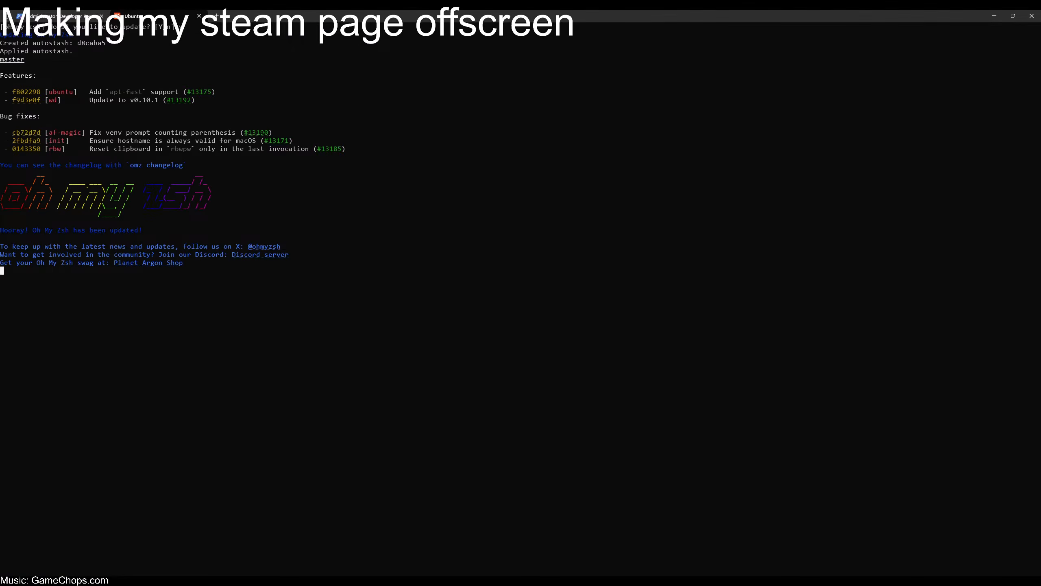
- Go to the droppy-ball project directory with the db command and display the uncommitted changes with git diff
text(eng)
key(BackSpace)
key(BackSpace)
key(BackSpace)
text(db)
key(Return)
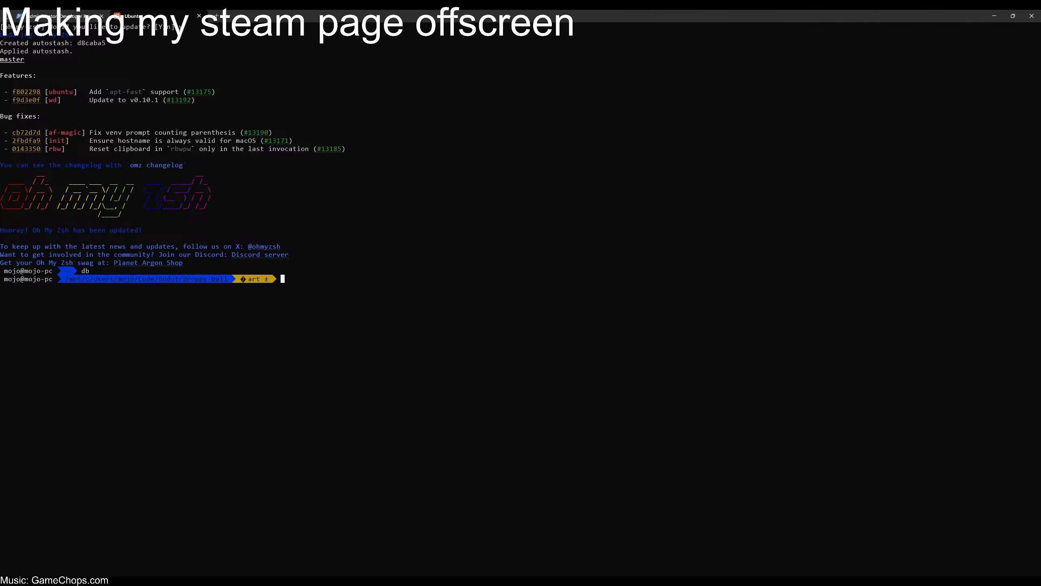
text(git diff)
key(Return)
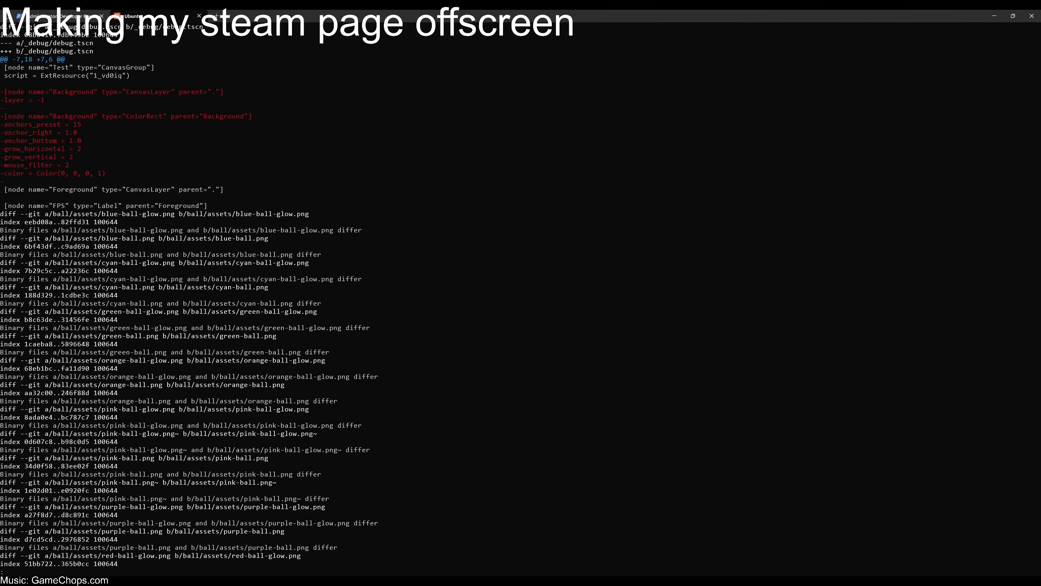
- Search the diff for "color" and read through the ball script and scene changes to the end
key(Down)
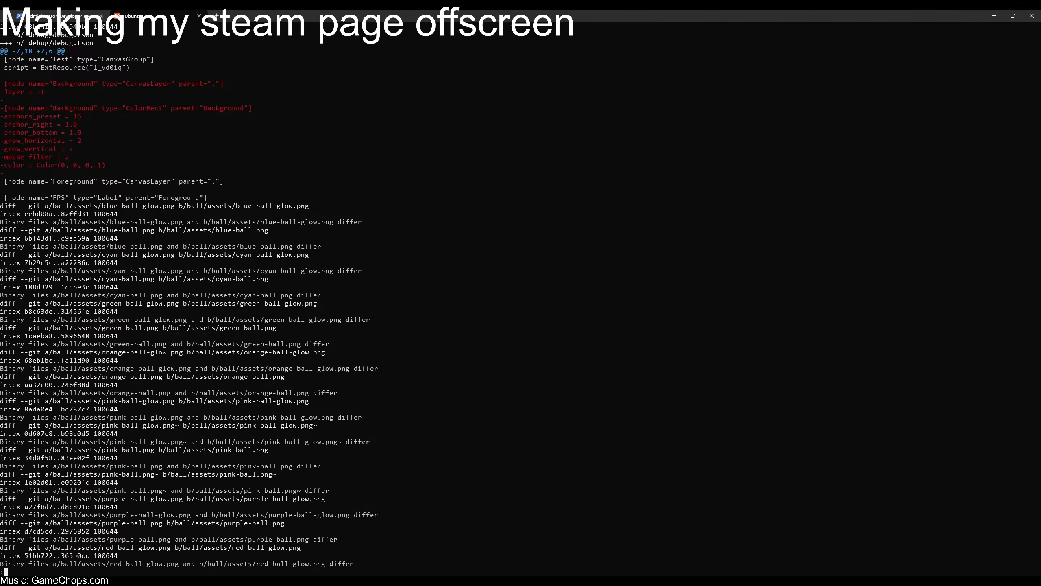
text(/color)
key(Return)
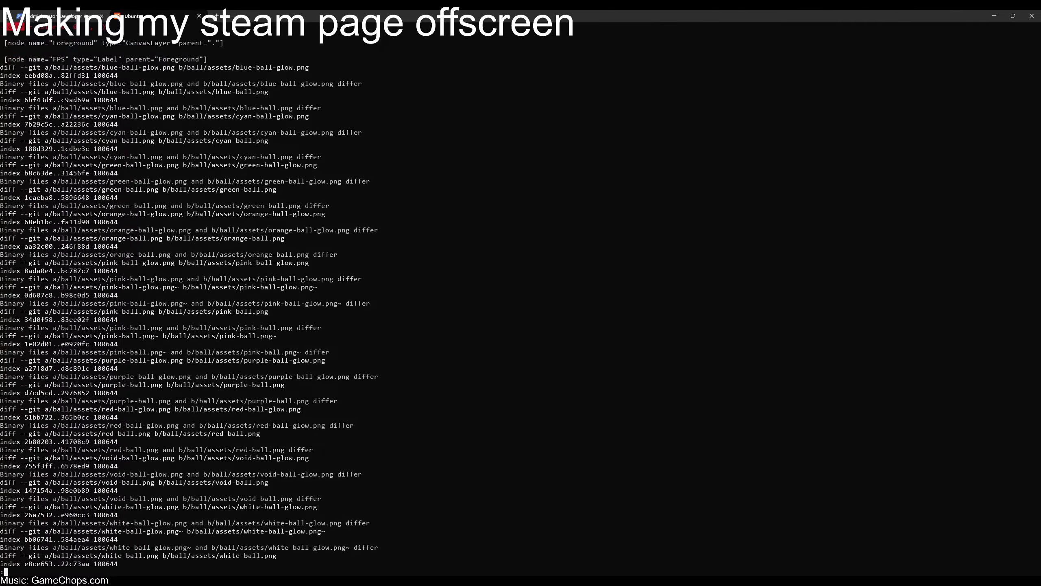
key(space)
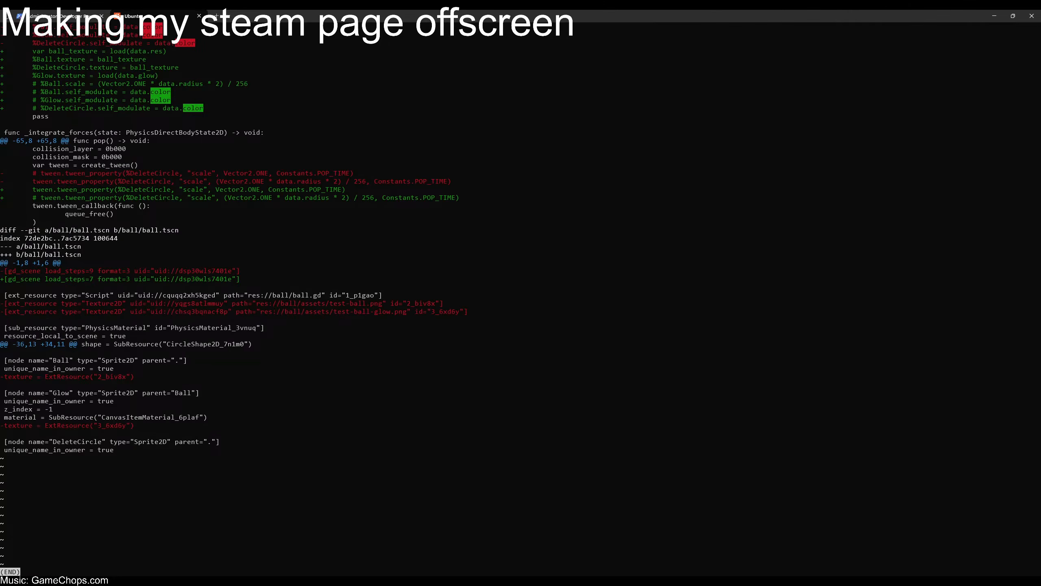
key(Down)
key(Down)
key(Down)
key(Down)
key(Down)
key(Down)
key(Down)
key(Down)
key(Down)
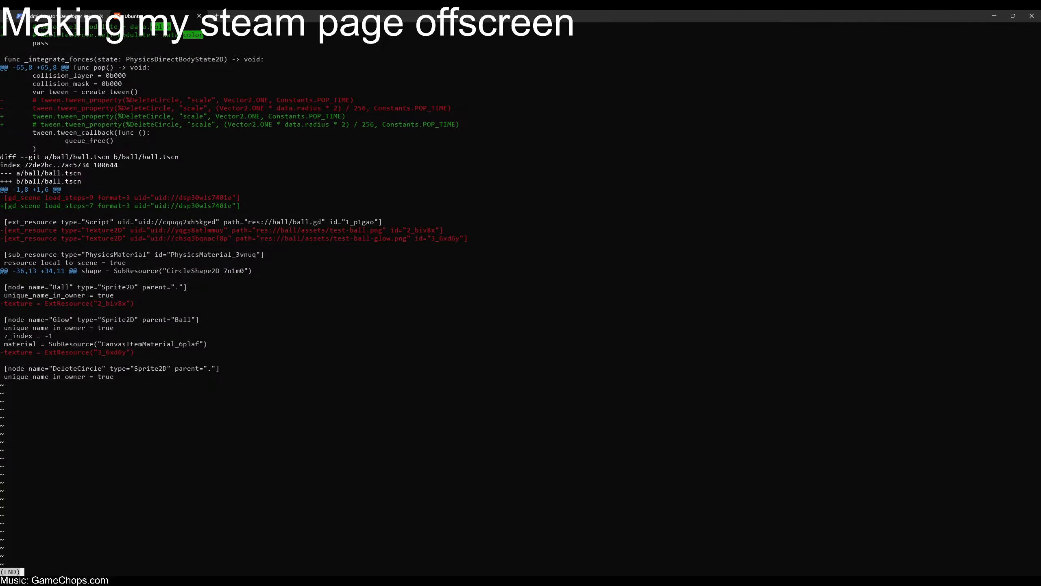
- Search the diff for "rainbow" in lowercase, checking the property's name in Godot
text(/rainbo)
key(Return)
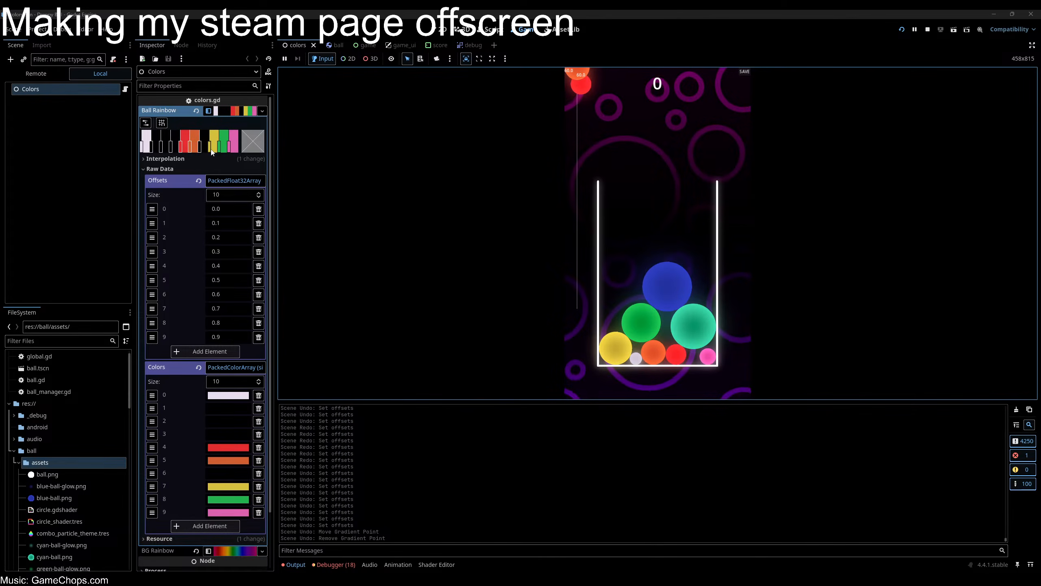
key(alt+Tab)
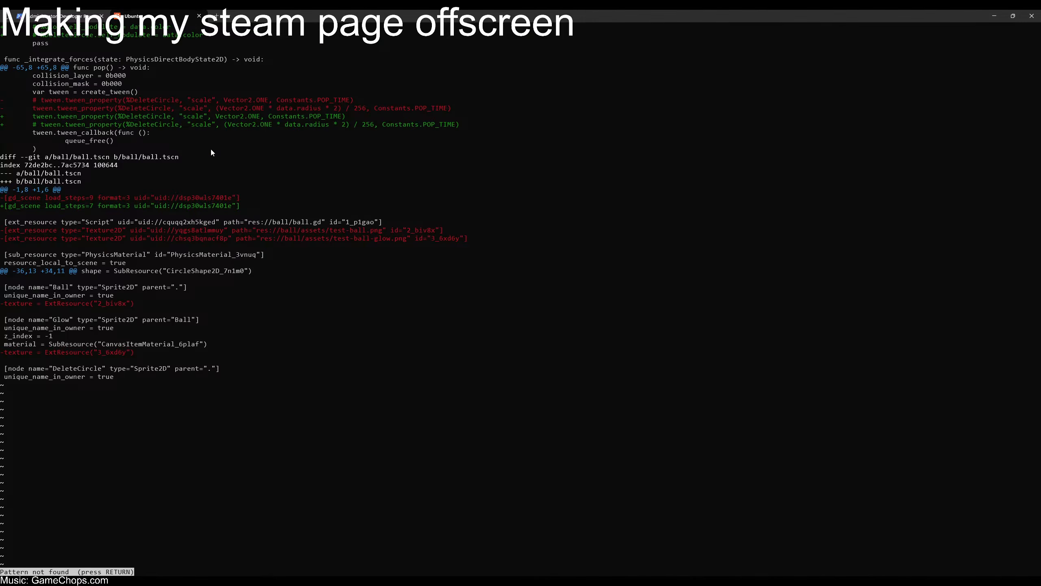
text(/rainbosw)
key(Return)
- Search the diff for "Rainbow" with a capital R, look back over the ball changes and close the diff
text(/Rainwbo)
key(BackSpace)
key(BackSpace)
key(BackSpace)
text(bow)
key(Return)
scroll(164, 273, up, 3)
scroll(164, 272, up, 3)
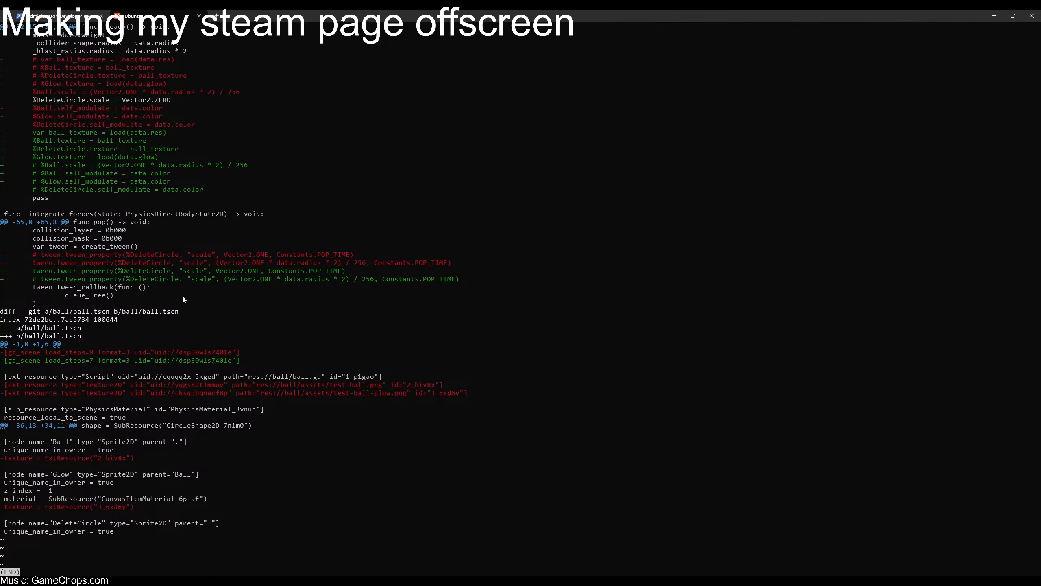
key(q)
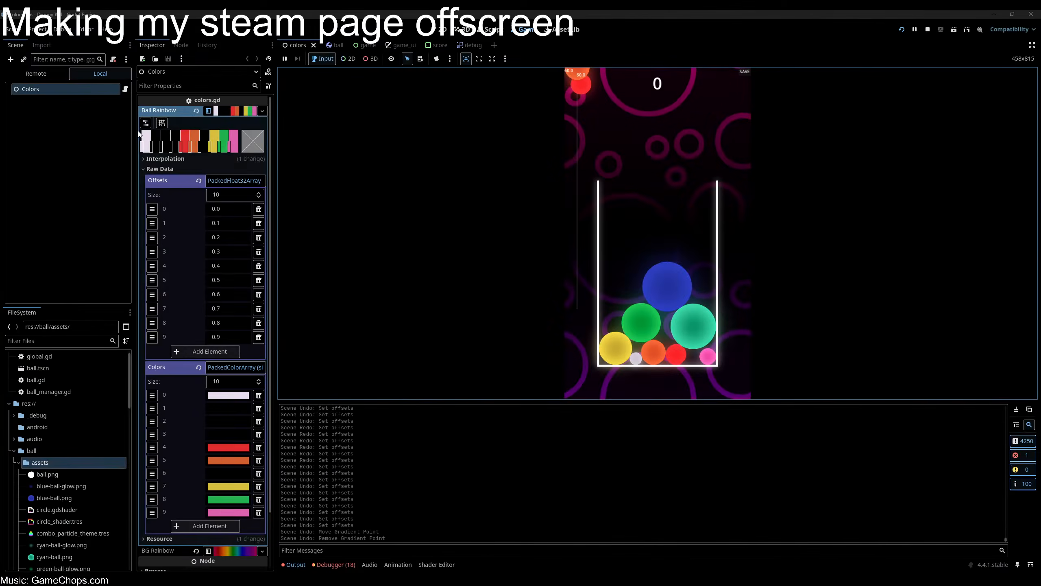
- Reselect the Colors node to reload its Ball Rainbow gradient properties in the inspector
click(78, 211)
click(84, 89)
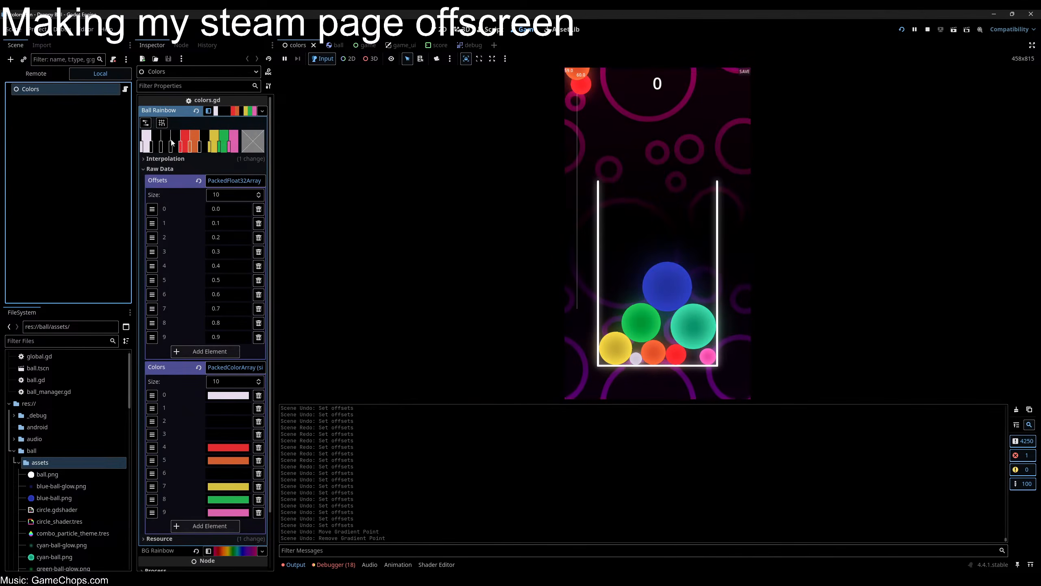
click(55, 131)
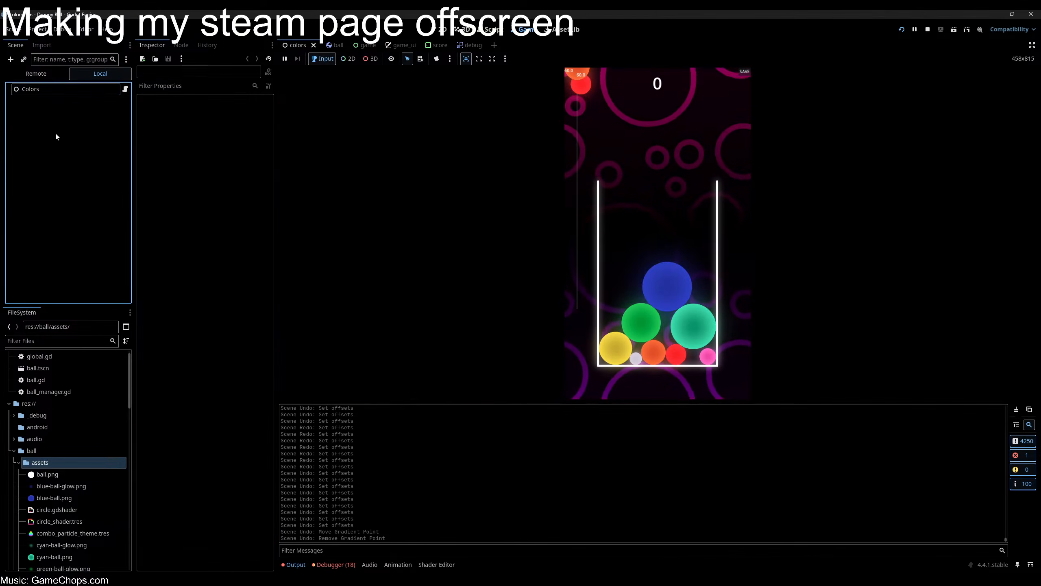
click(57, 91)
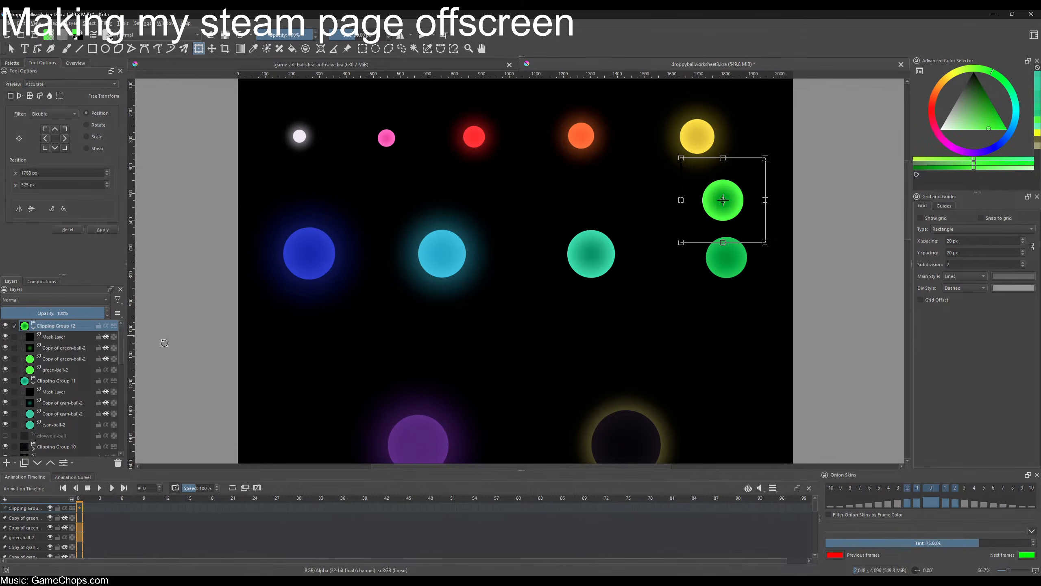
- Switch to Krita and hide both "Copy of pink-ball" layers in Clipping Group 2, keeping the pink-ball base layer selected
scroll(114, 352, down, 10)
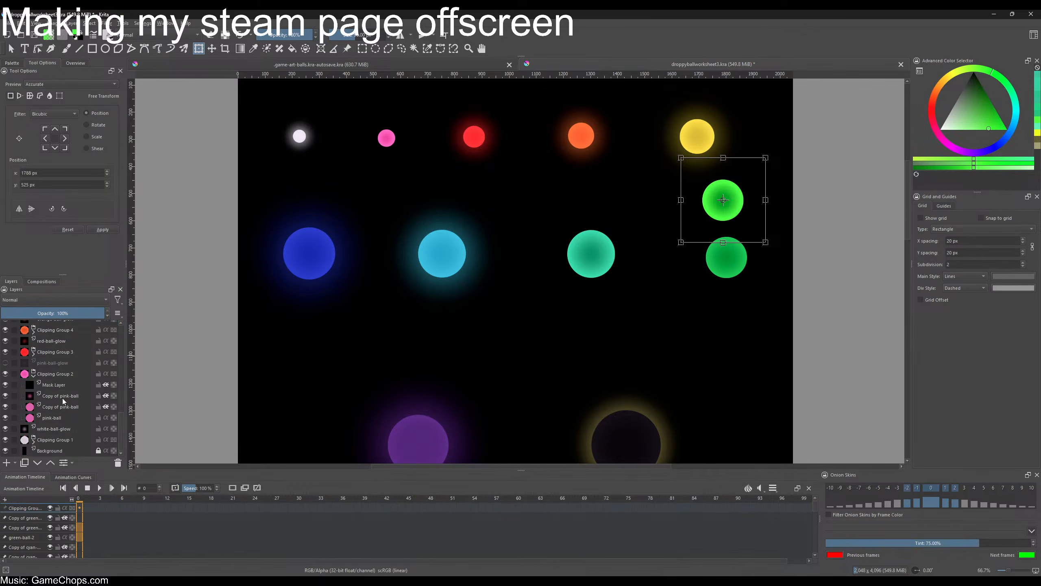
scroll(555, 210, down, 4)
scroll(522, 210, up, 3)
scroll(541, 173, up, 2)
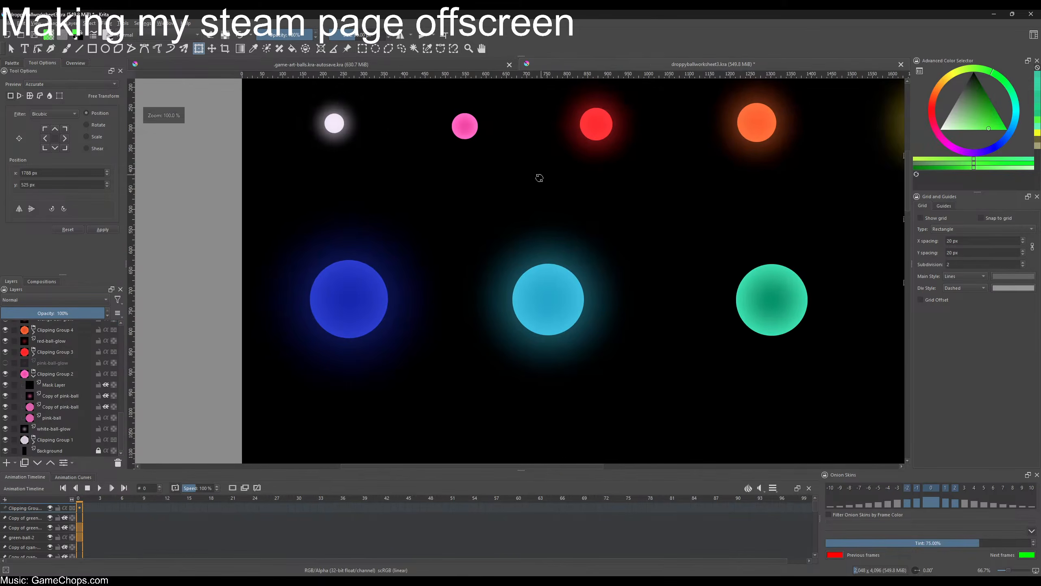
drag(468, 151, 489, 147)
click(51, 439)
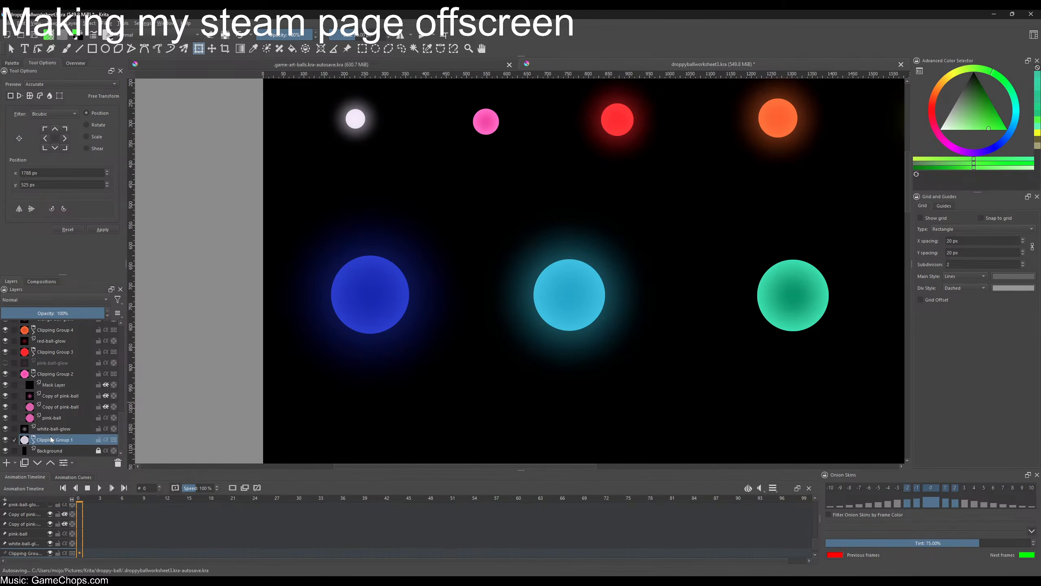
click(56, 419)
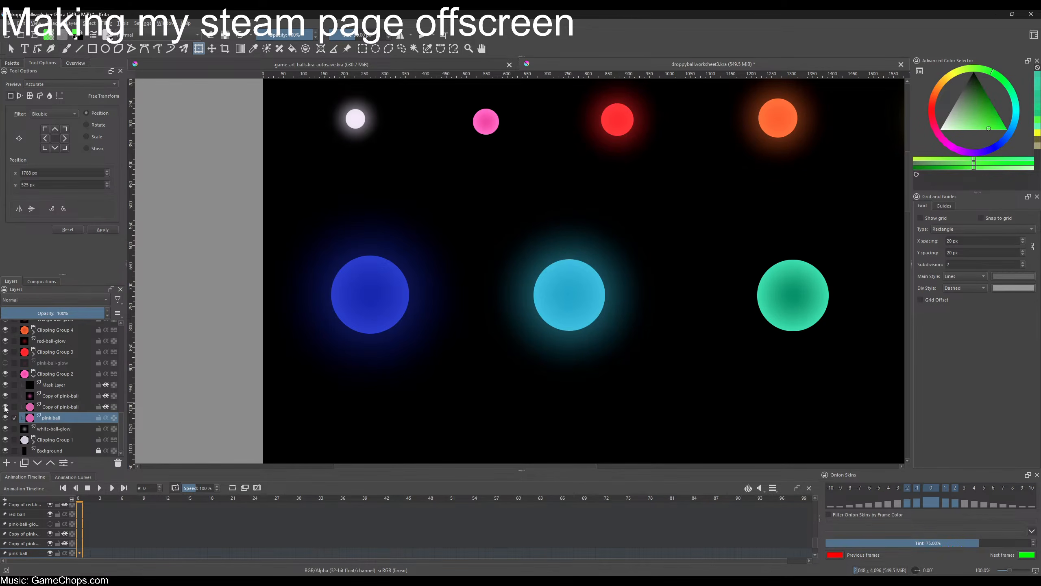
drag(5, 406, 6, 399)
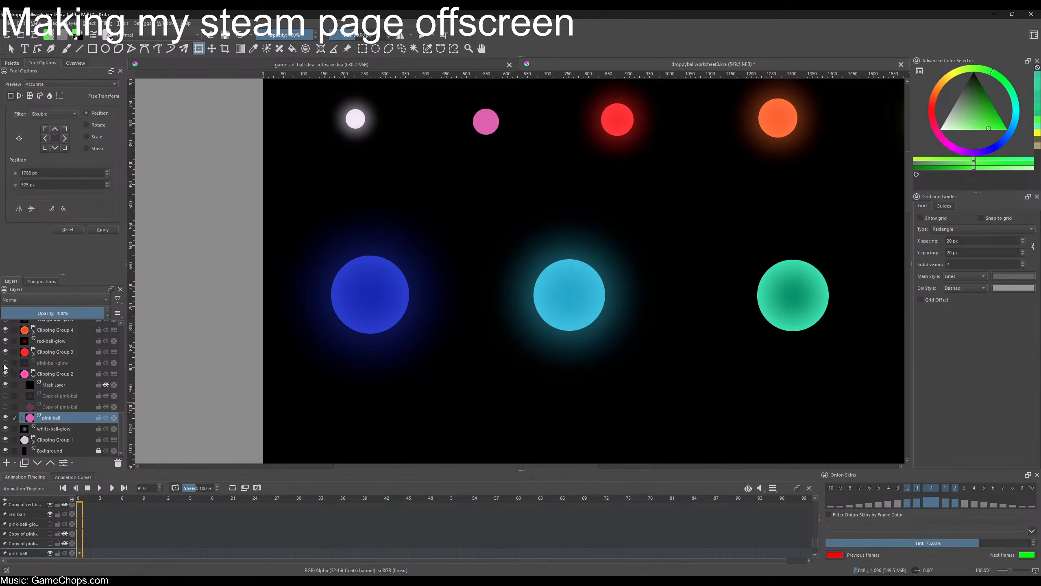
- Sample the flat base color of the pink ball as the foreground color with the brush
scroll(443, 191, down, 1)
click(460, 161)
scroll(460, 156, up, 3)
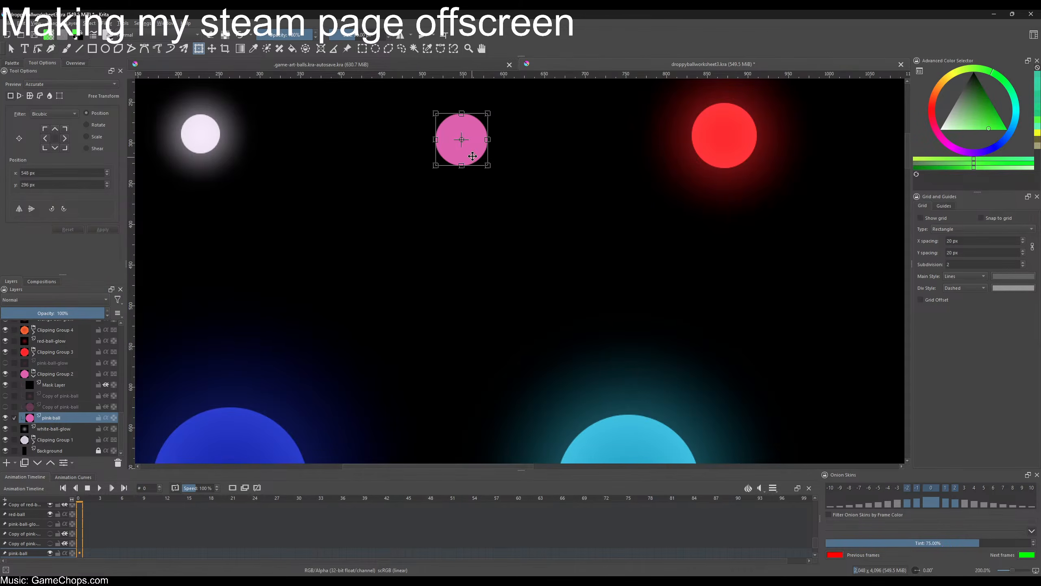
key(b)
ctrl+click(475, 138)
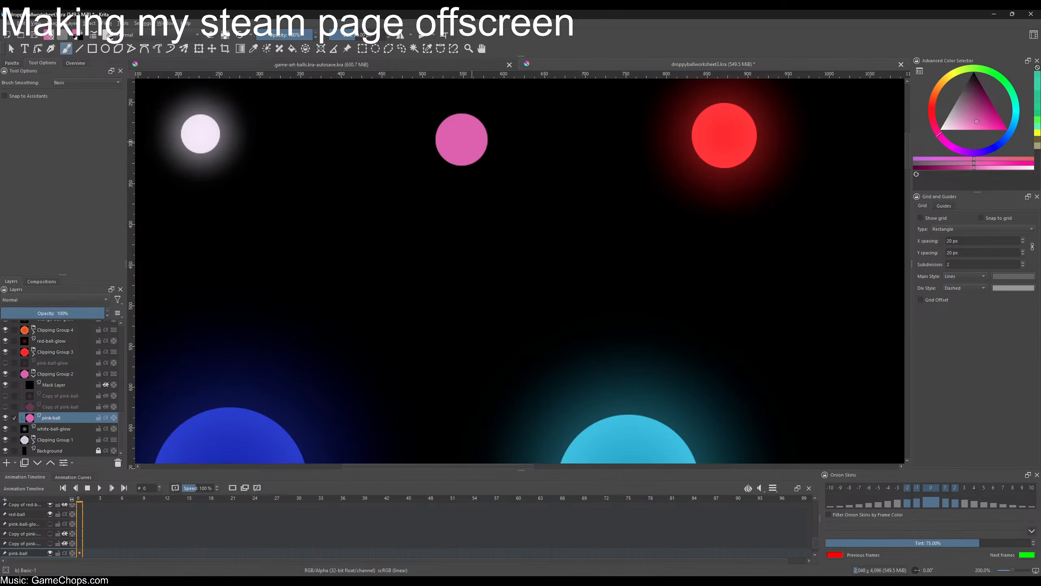
- Create a new 2048 x 4096 px document in RGB/Alpha, 32-bit float/channel with the scRGB (linear) profile
scroll(493, 195, down, 7)
scroll(513, 203, up, 3)
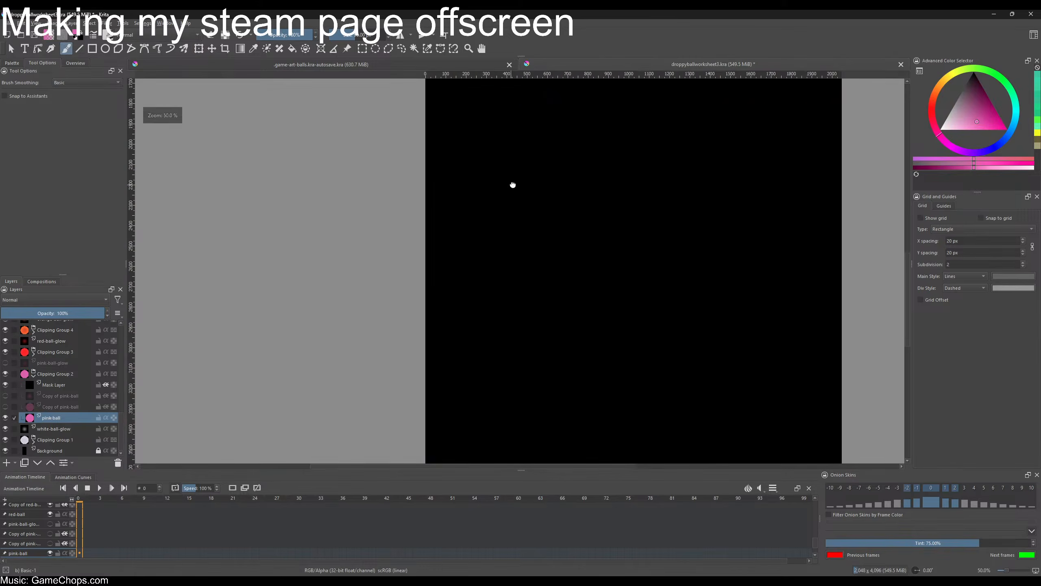
scroll(81, 366, up, 5)
scroll(81, 366, up, 5)
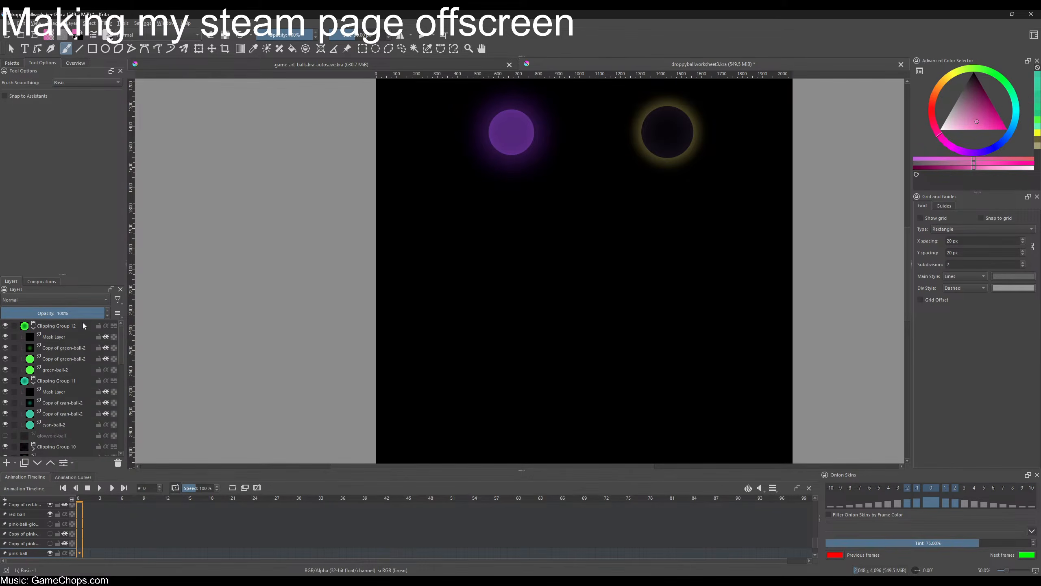
click(65, 326)
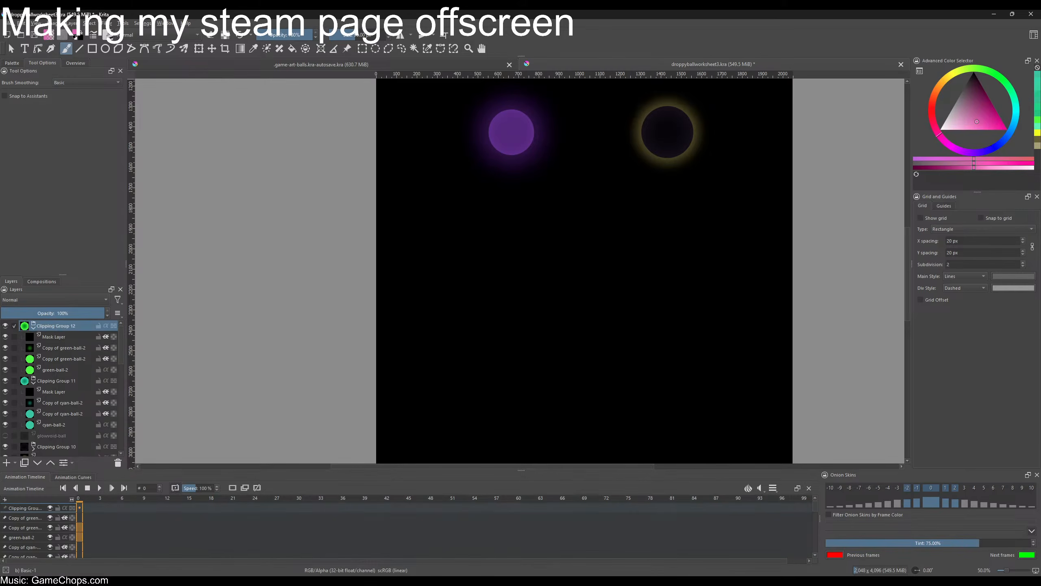
click(8, 36)
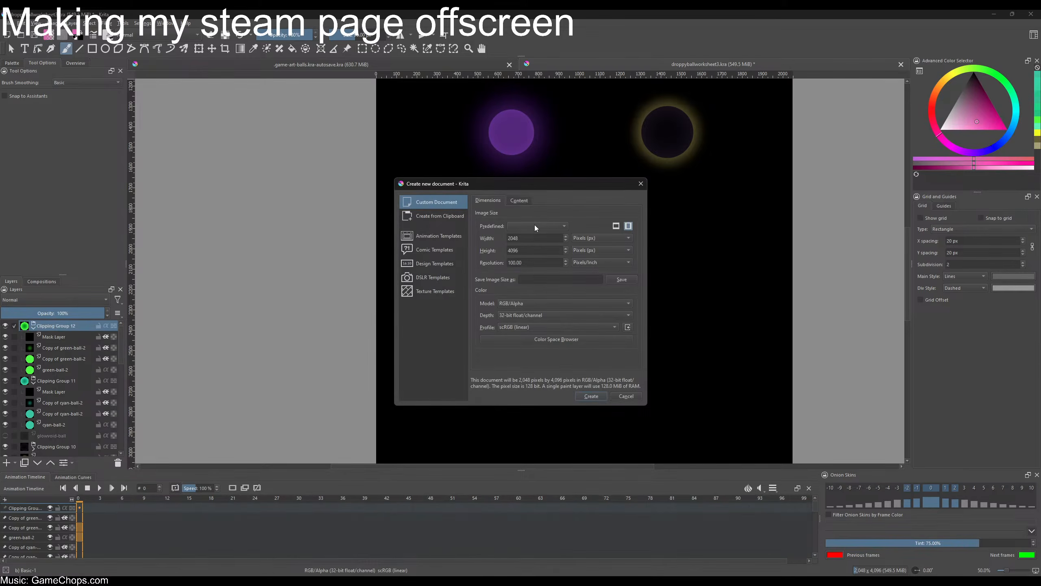
click(591, 395)
scroll(488, 144, up, 6)
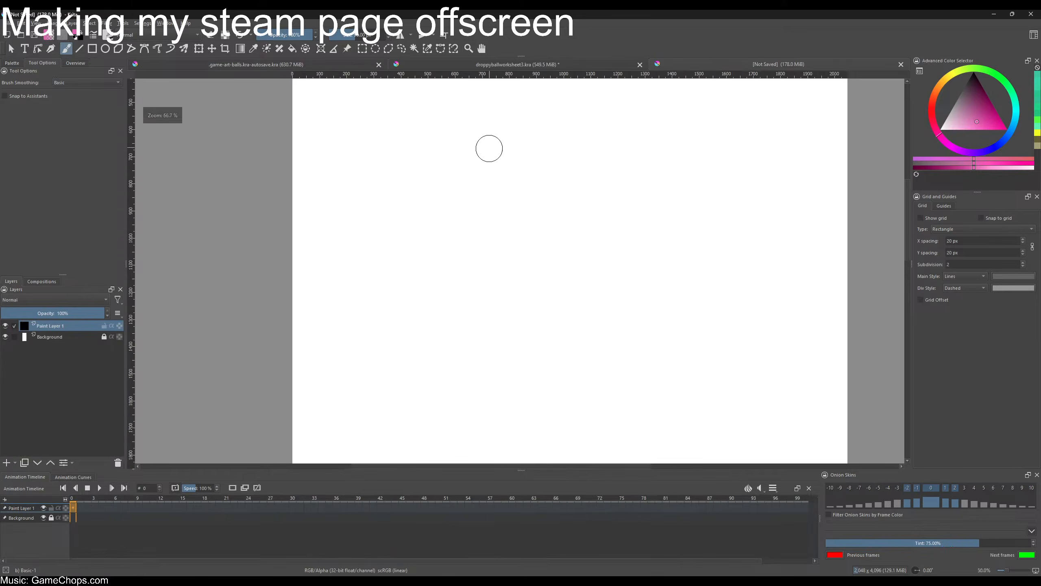
drag(561, 278, 565, 279)
scroll(497, 244, down, 2)
drag(484, 117, 465, 244)
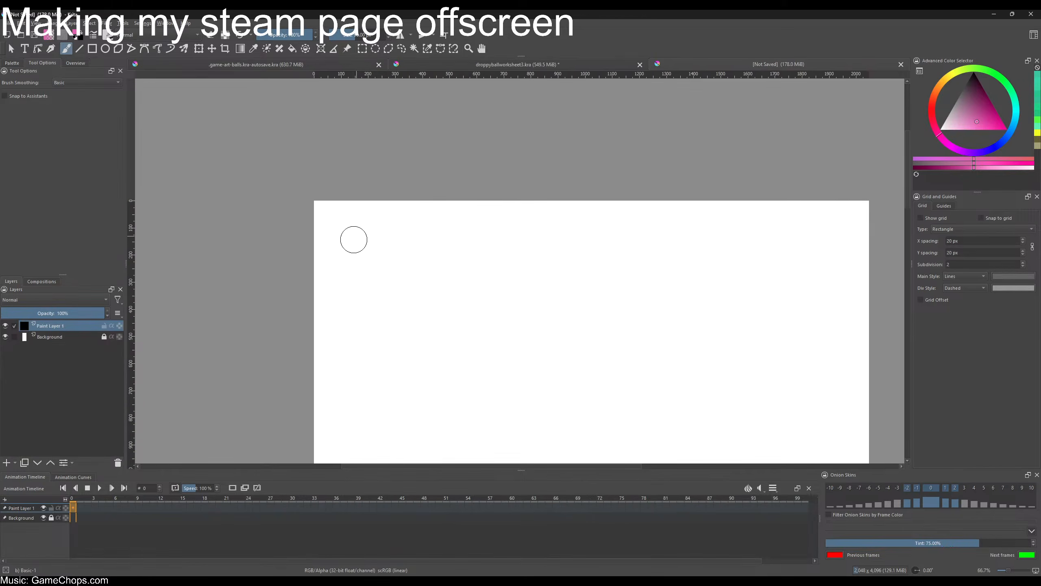
- Unlock the Background layer, fill it with black, restore pink as the foreground color and lock the layer again
scroll(348, 247, up, 1)
click(104, 337)
click(77, 336)
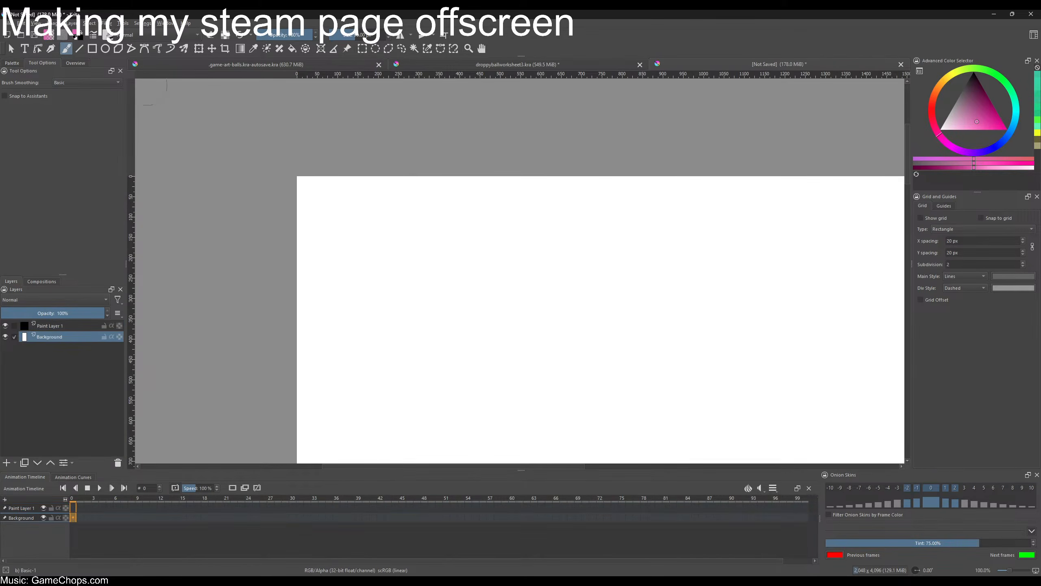
click(81, 35)
key(f)
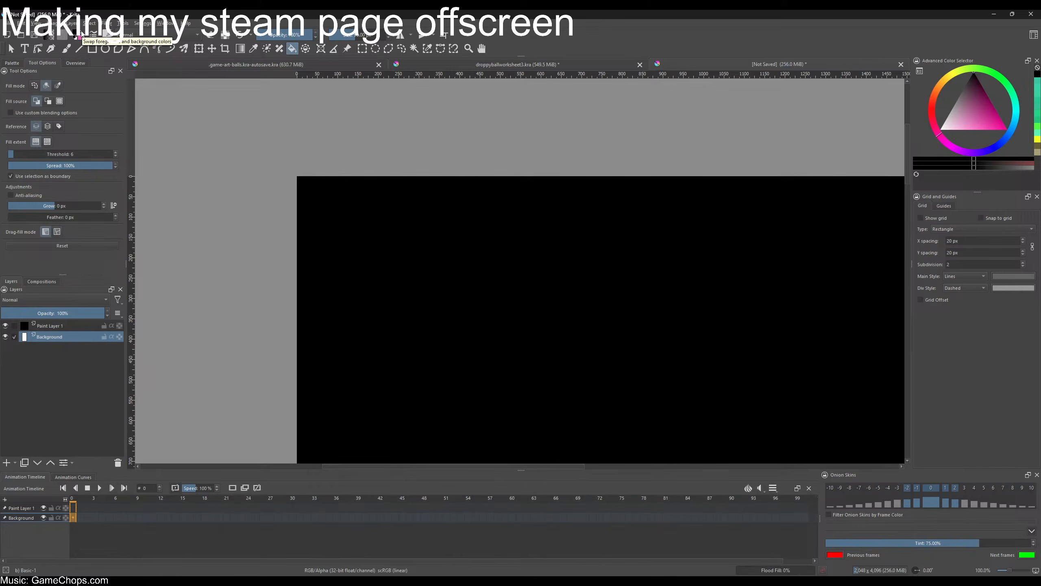
click(80, 36)
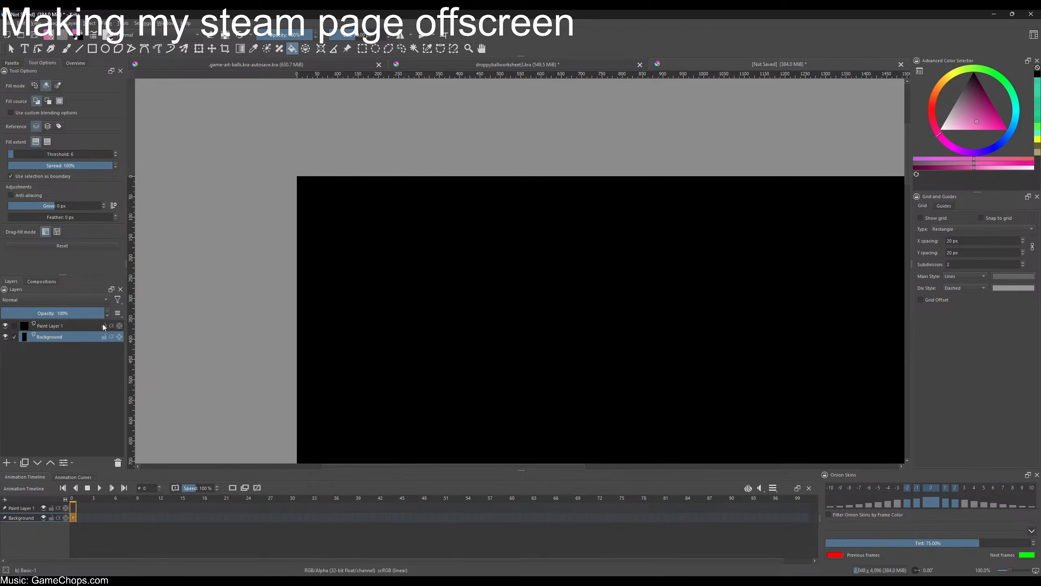
click(104, 336)
- Rename Paint Layer 1 as pink-ball
double_click(61, 324)
text(pi)
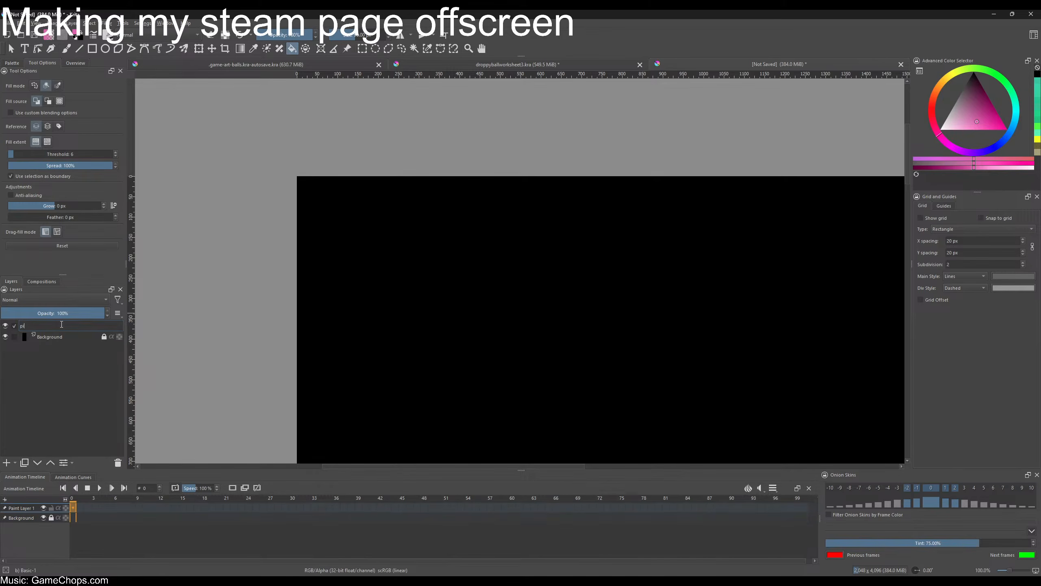
text(nk-ball)
key(Return)
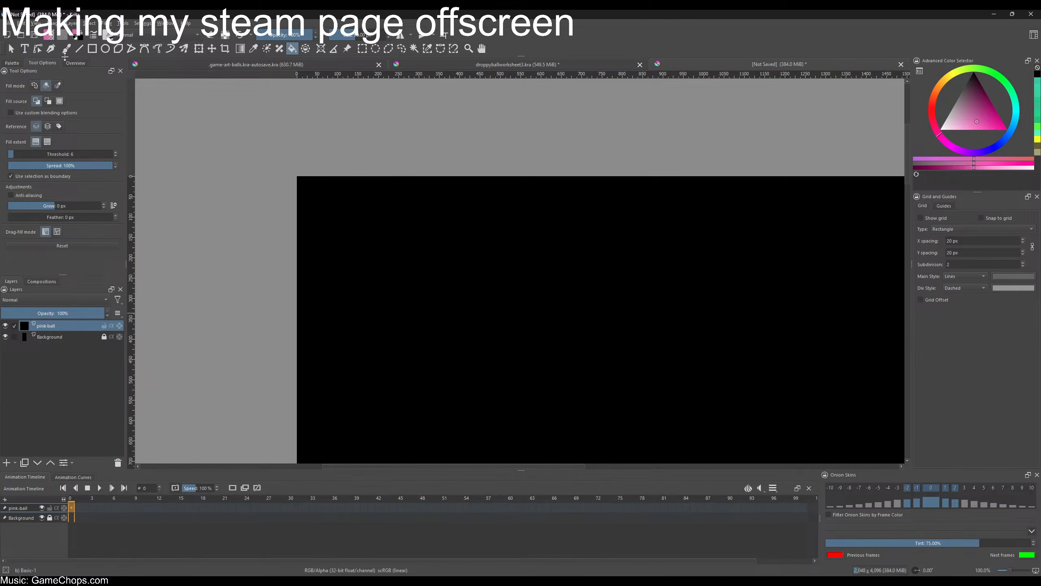
- Draw a filled pink ellipse with no outline on the pink-ball layer, with width and height locked to 48 px
click(102, 51)
click(64, 154)
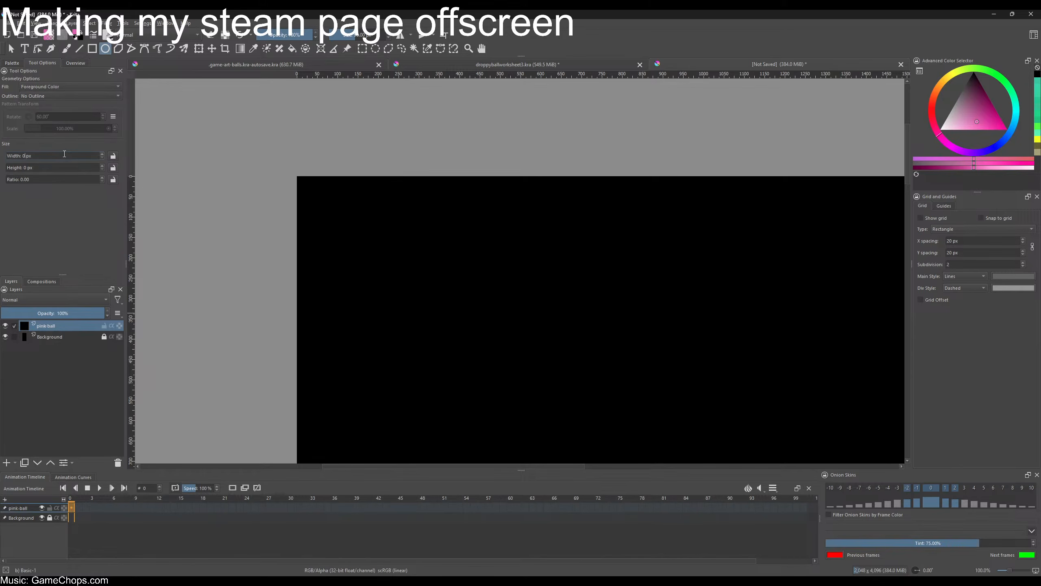
key(Return)
key(ctrl+Tab)
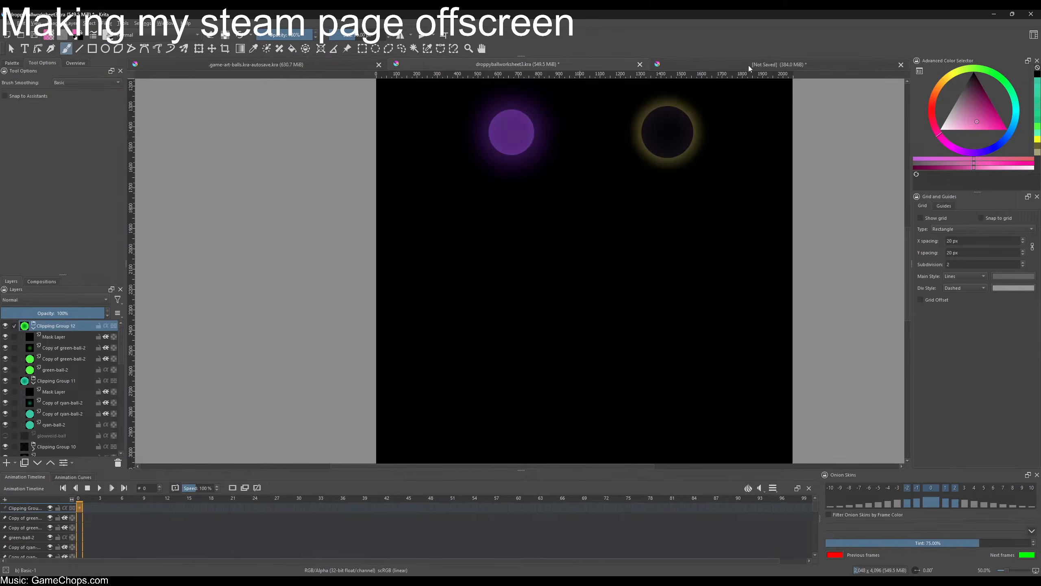
click(744, 66)
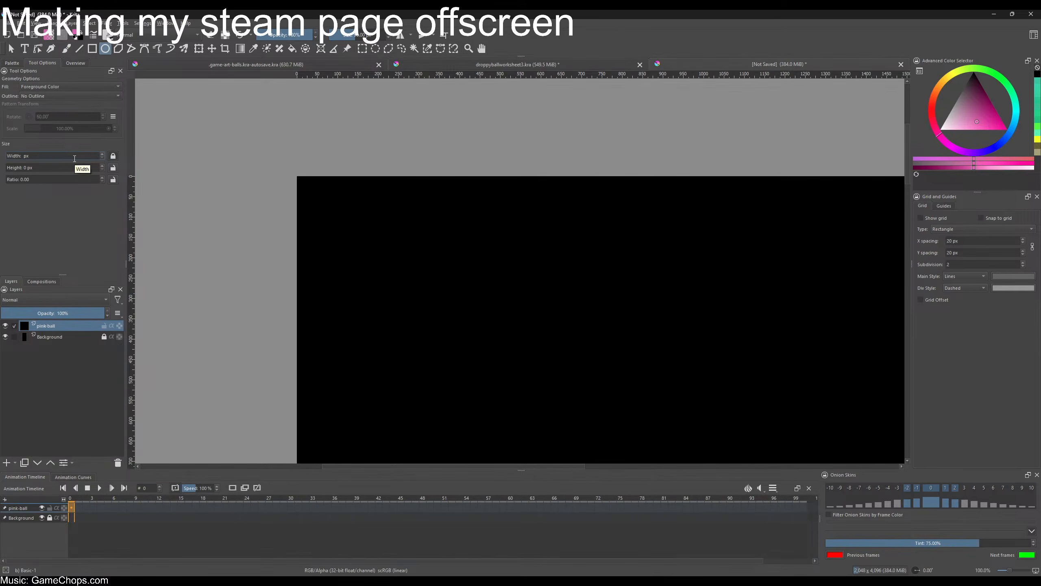
key(Tab)
text(48)
key(Return)
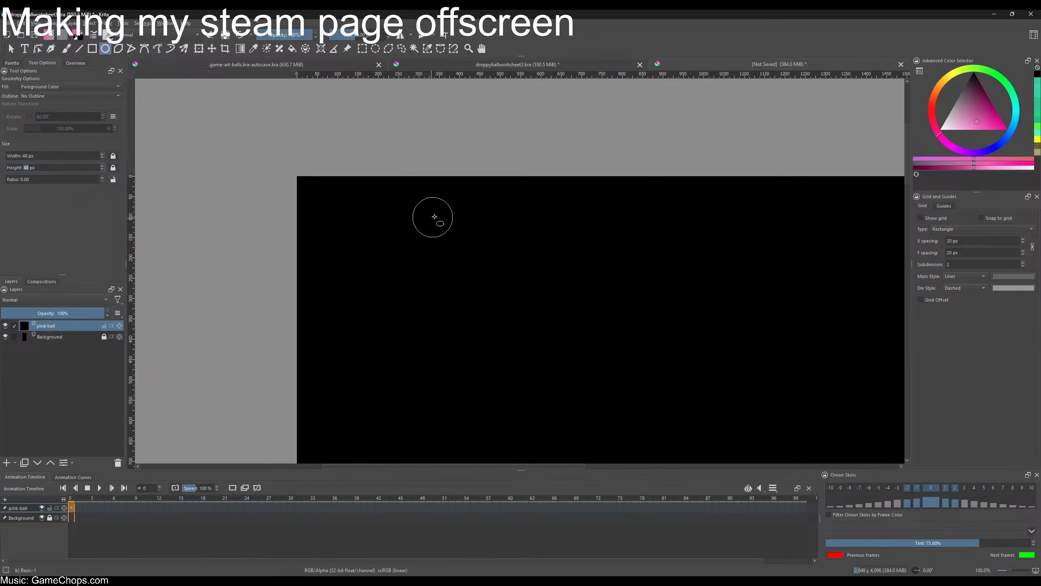
drag(385, 257, 381, 249)
drag(549, 284, 422, 239)
- Return to the droppyballworksheet3.kra document and locate the remaining balls' layers around Clipping Groups 2 and 3
click(576, 66)
drag(557, 137, 432, 348)
drag(431, 209, 446, 304)
scroll(367, 205, up, 3)
drag(525, 199, 372, 226)
scroll(22, 386, down, 10)
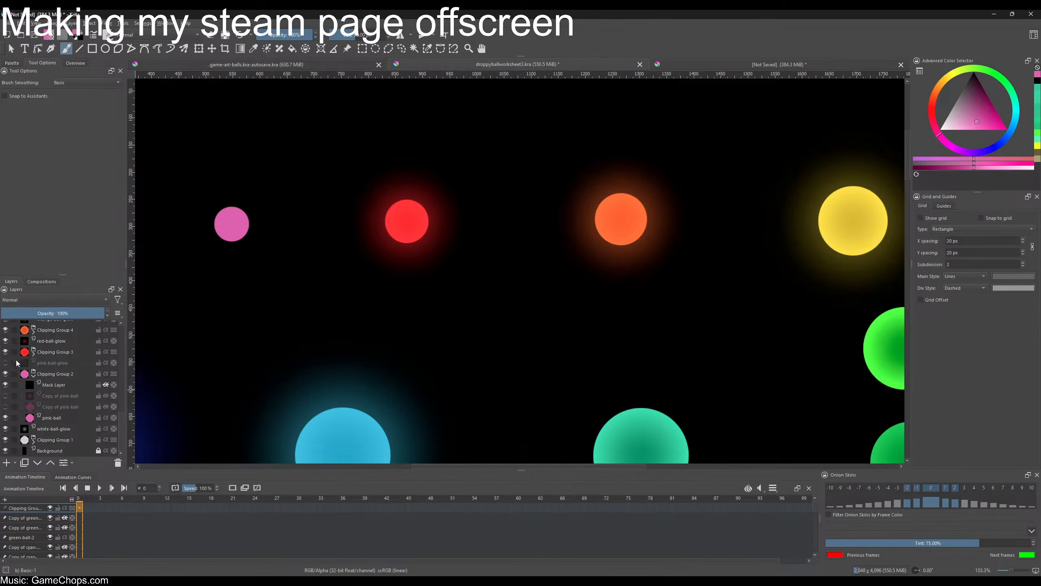
- Hide the red ball's two copy layers and its red-ball-glow layer, then sample the ball's flat red color
click(33, 354)
drag(5, 384, 7, 368)
click(5, 343)
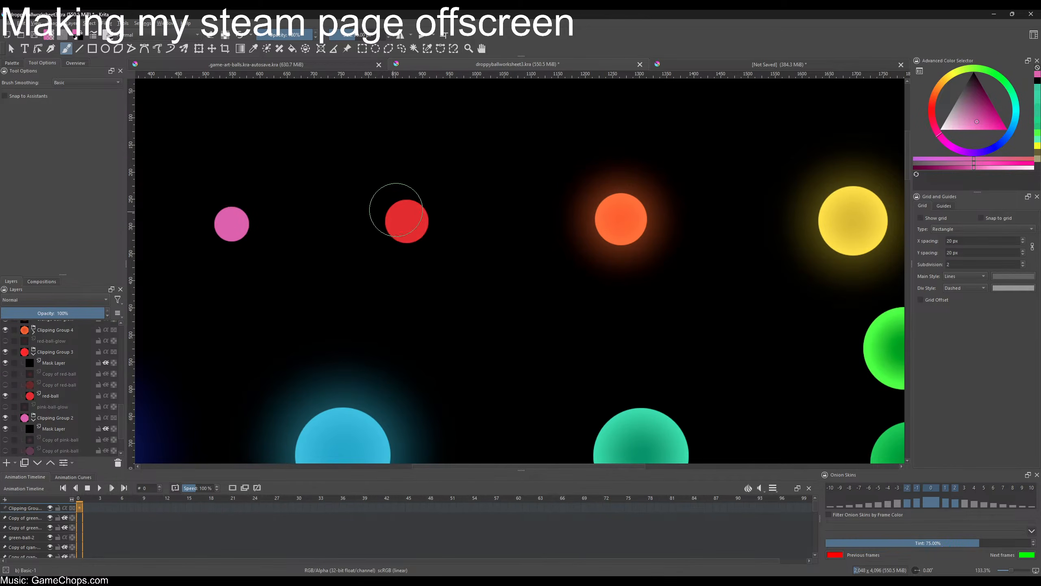
ctrl+click(409, 216)
- In the unsaved document, draw a 64 × 64 px red circle beside the pink ball using the Ellipse tool
click(740, 68)
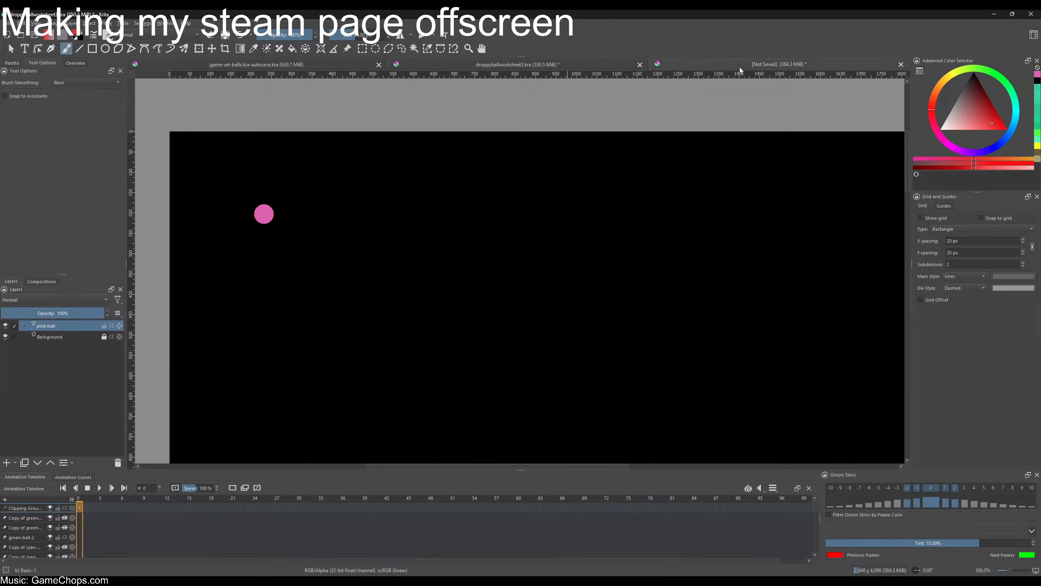
click(57, 154)
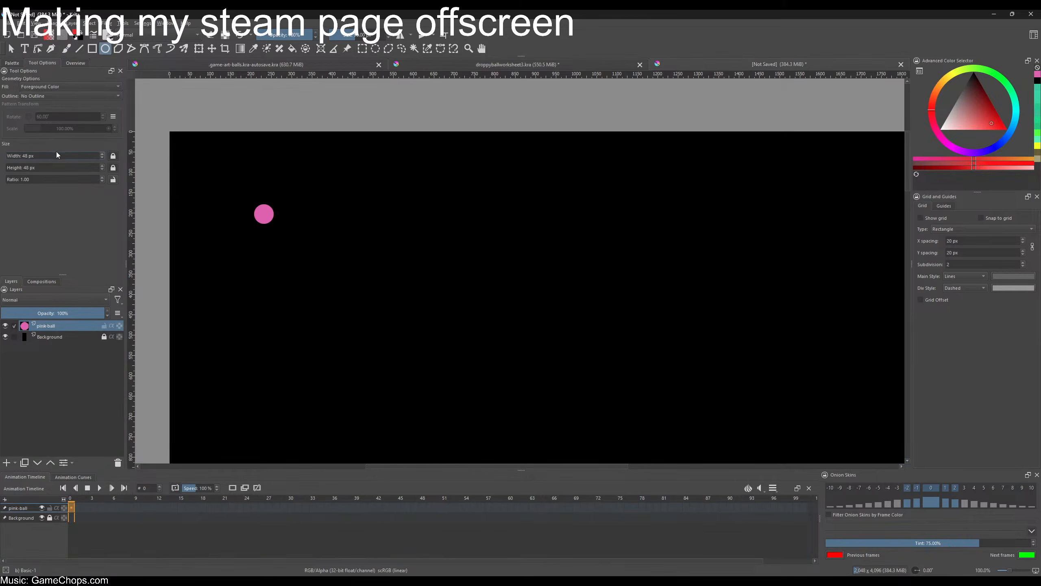
key(Tab)
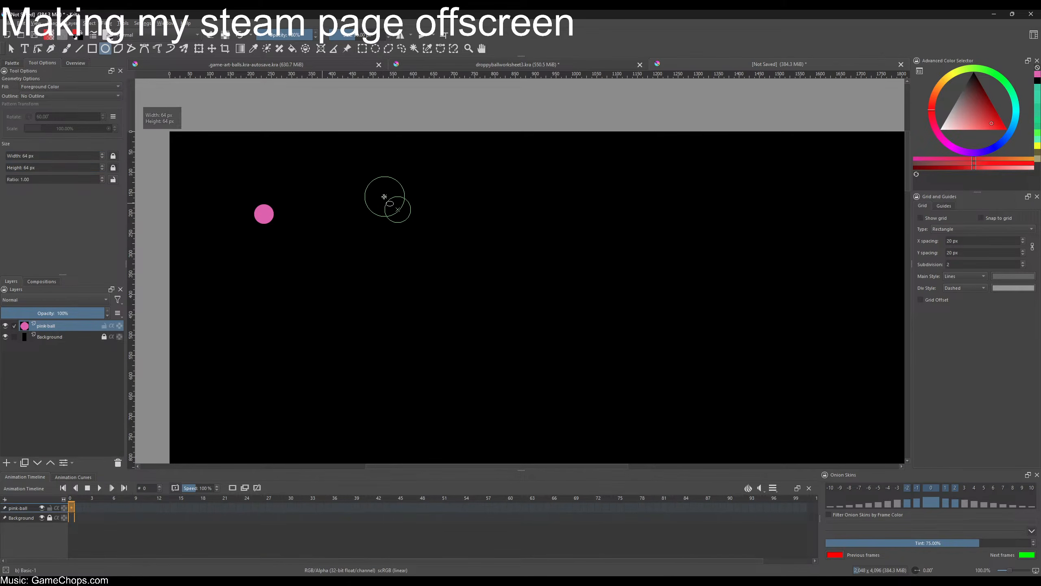
click(350, 202)
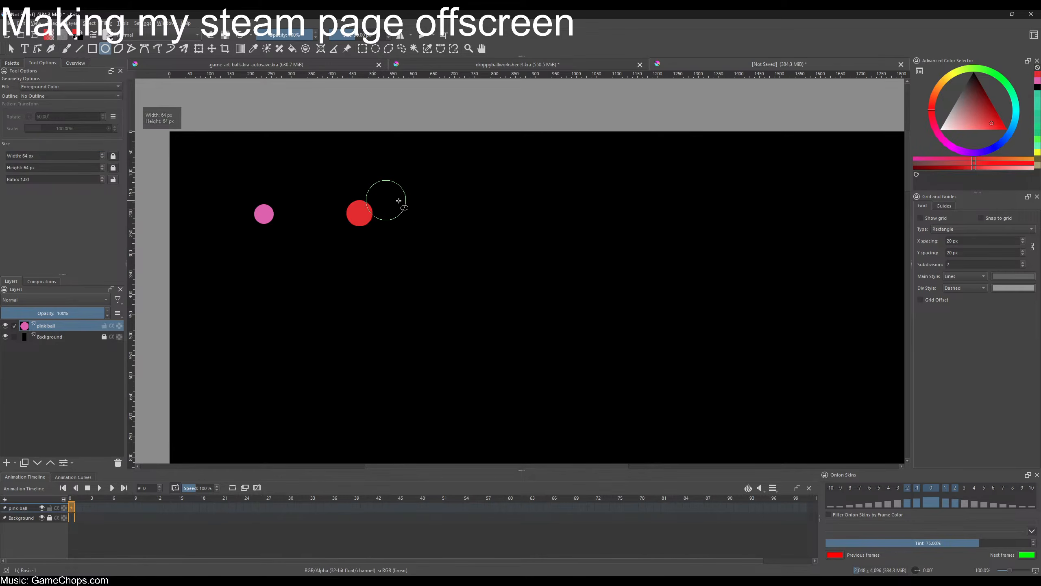
- Switch to the droppyballworksheet3.kra document and bring the orange ball into view
click(590, 62)
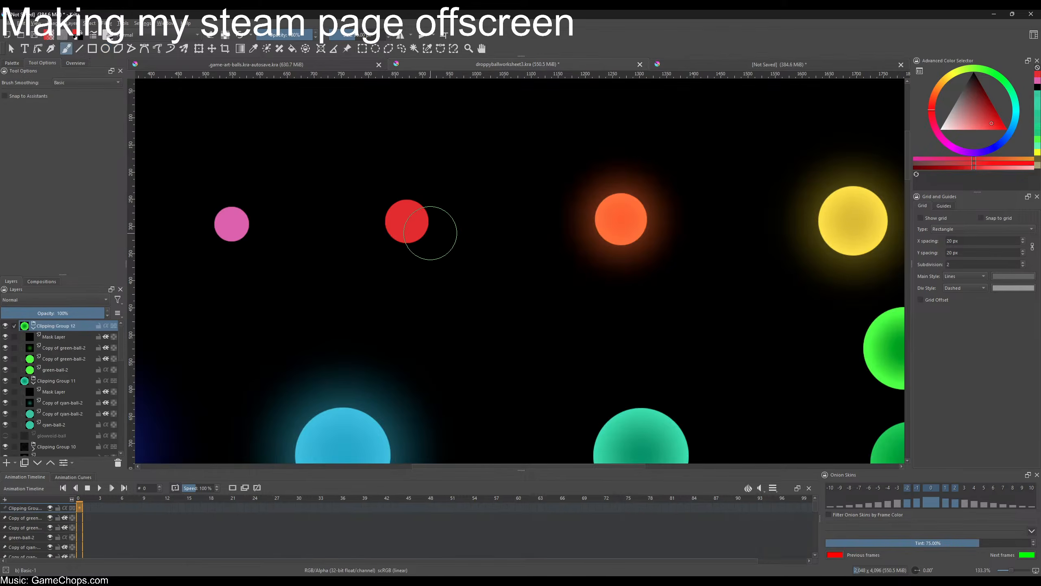
scroll(625, 248, down, 1)
drag(633, 233, 430, 243)
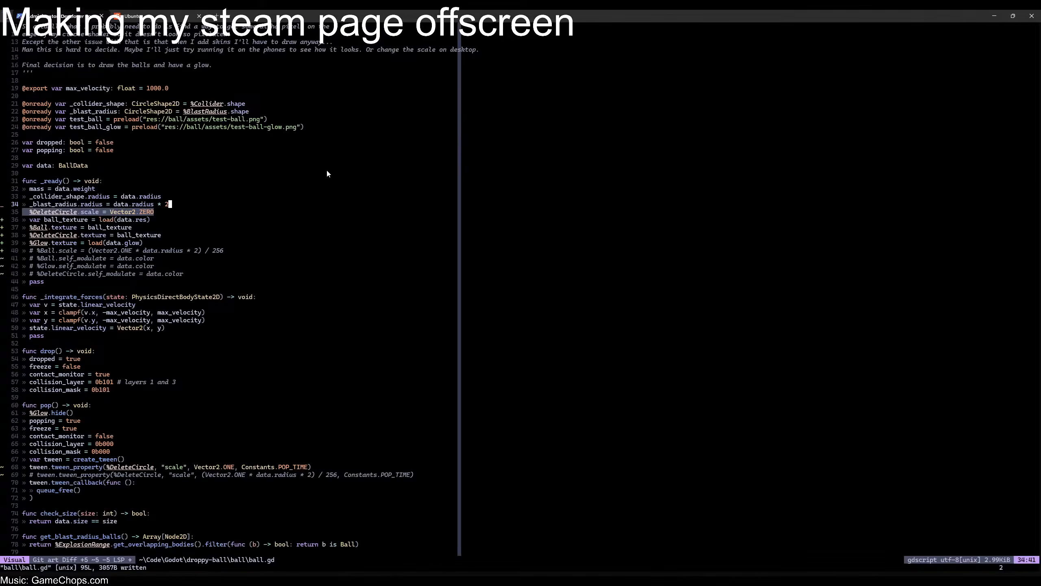
key(space)
text(sfball)
key(Escape)
key(u)
- Open ball_manager.gd in the code editor and check the ball sizes in the _data array
key(space)
text(fballma)
key(Return)
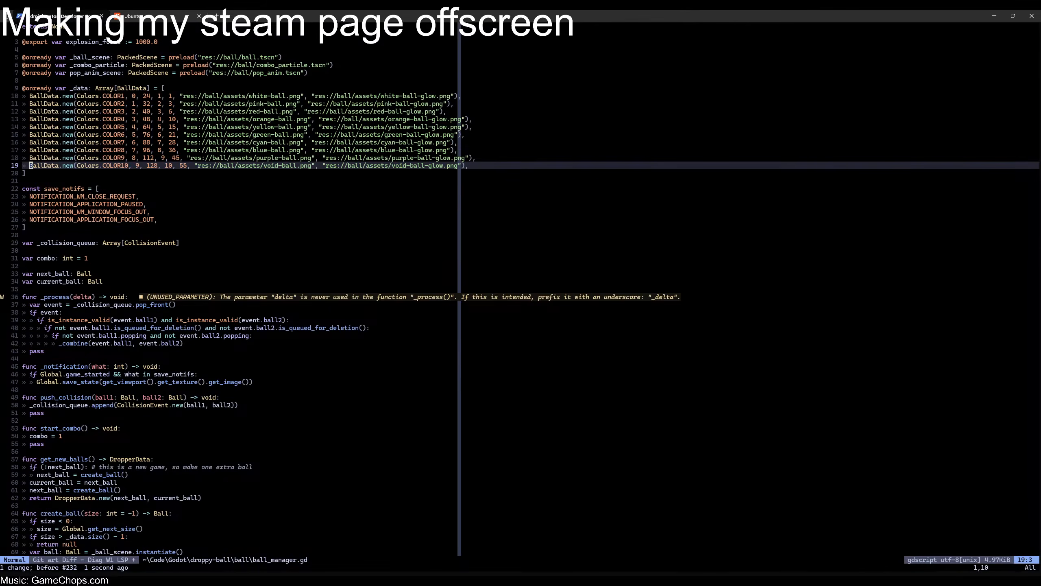
key(k)
key(k)
key(k)
key(k)
key(k)
key(k)
key(k)
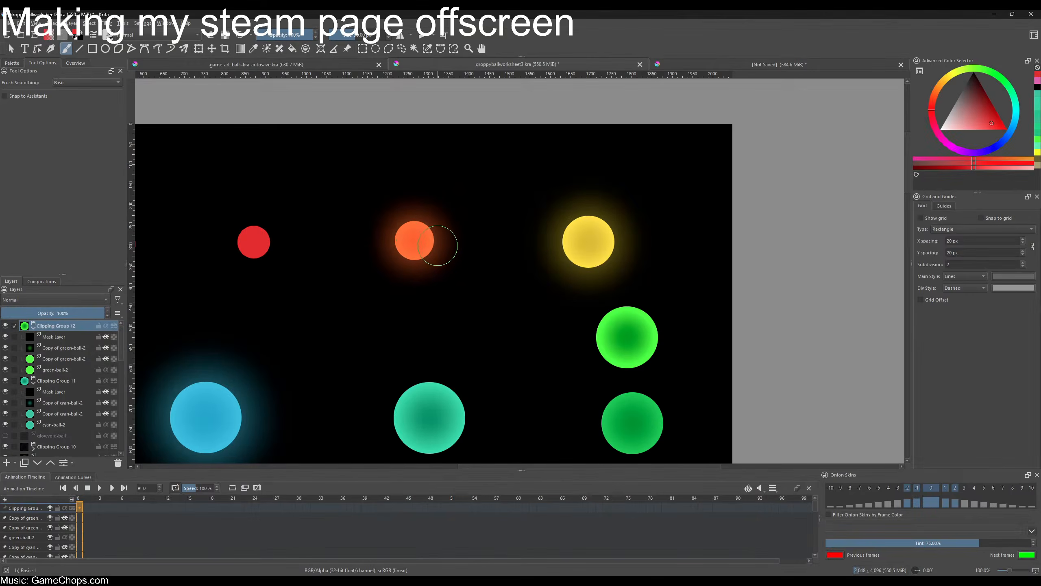
- Back in the Krita worksheet, hide the orange ball's two copy layers and its glow, then sample the flat orange color
drag(344, 260, 388, 241)
scroll(61, 386, down, 3)
scroll(61, 384, down, 5)
click(33, 360)
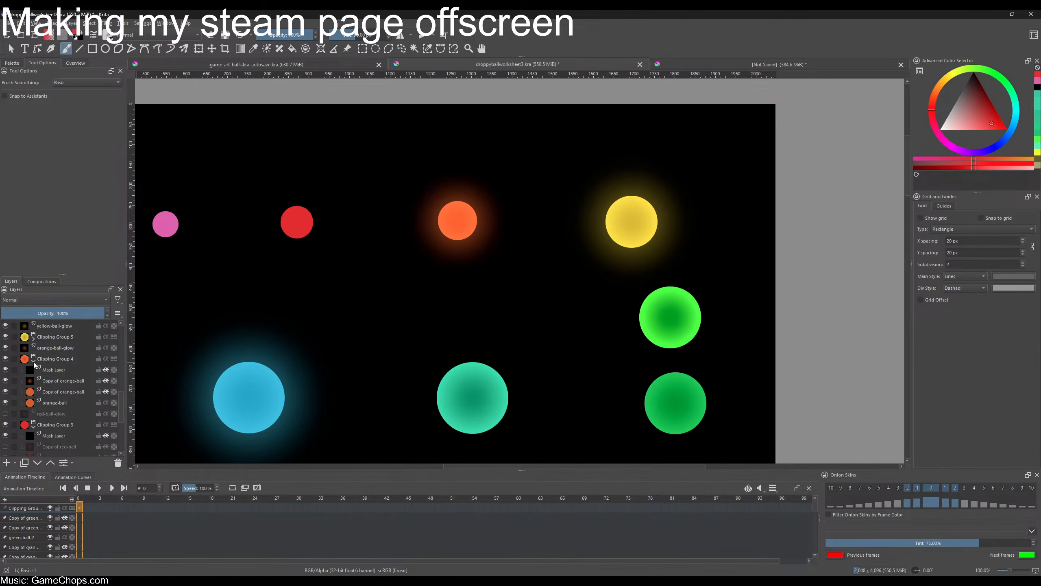
click(4, 391)
click(5, 381)
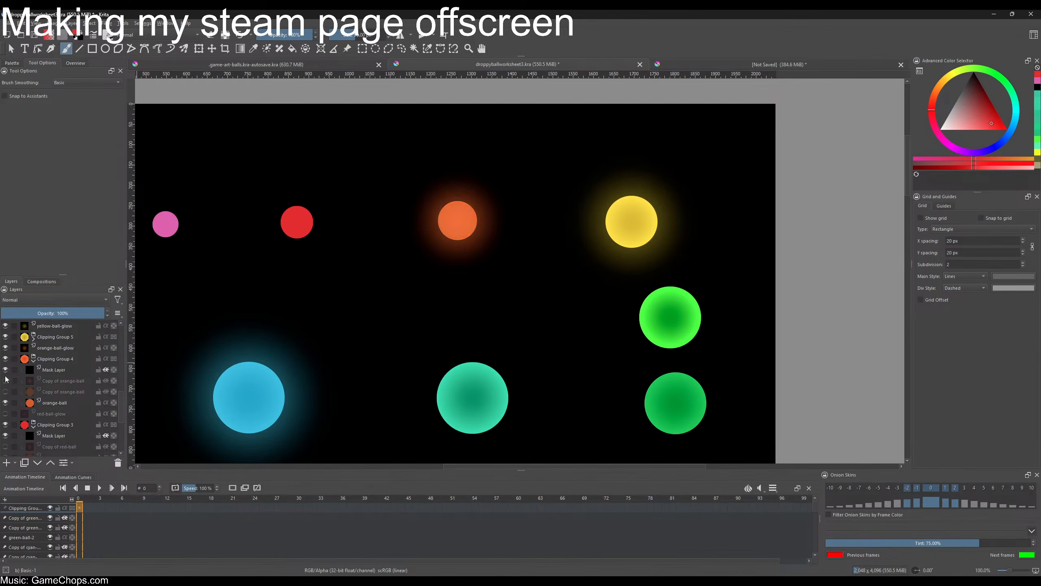
click(4, 347)
ctrl+click(461, 213)
- In the unsaved document, draw an 80 × 80 px orange circle beside the red ball using the Ellipse tool
click(706, 66)
scroll(447, 214, up, 1)
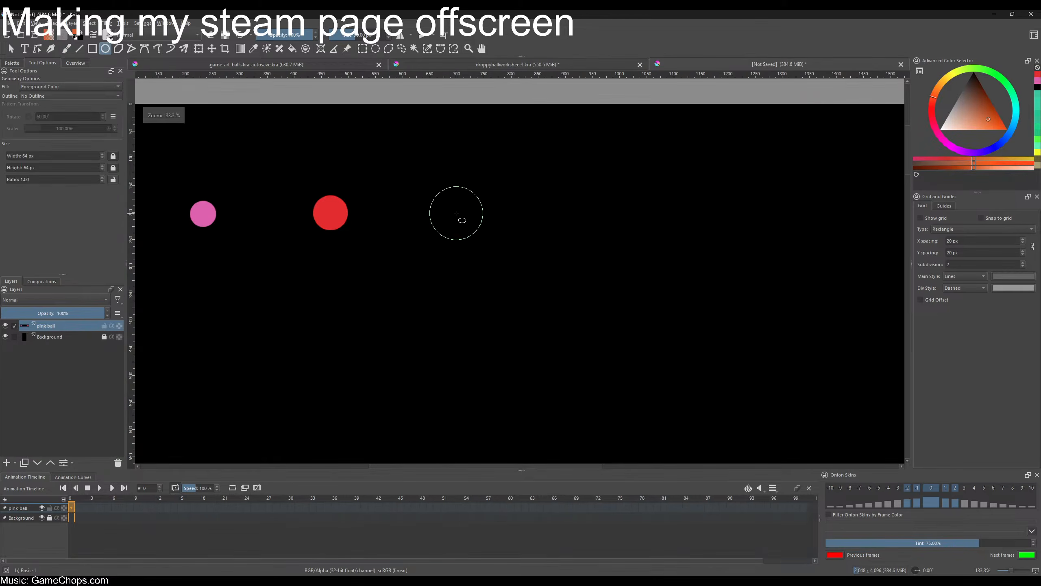
double_click(60, 157)
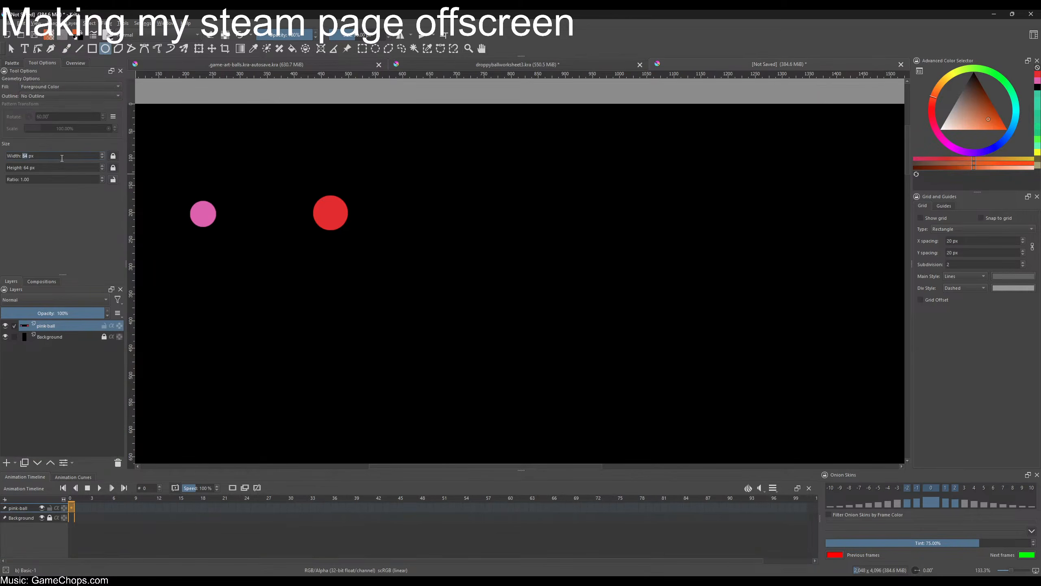
key(Tab)
text(8)
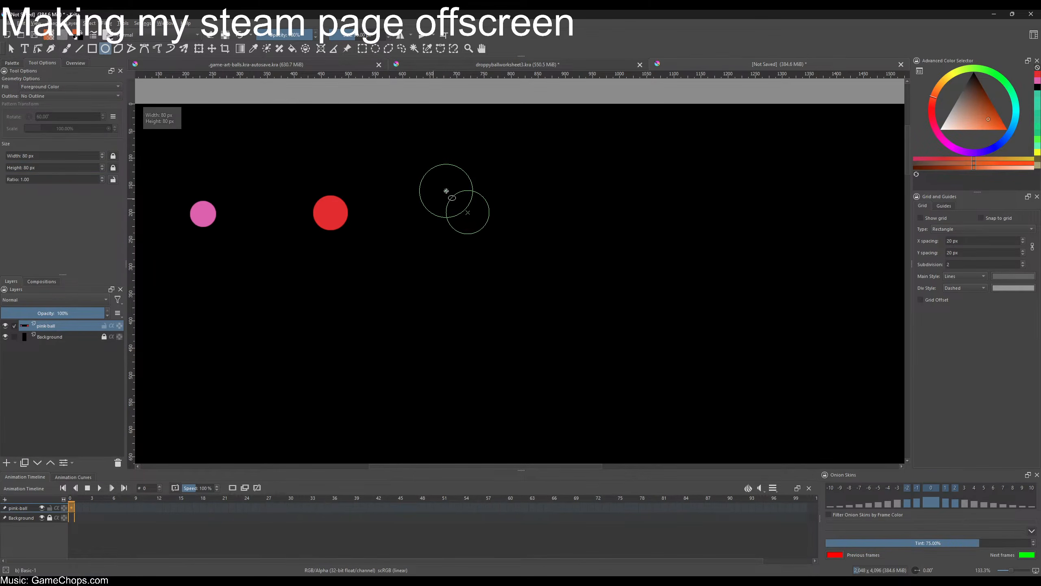
click(447, 190)
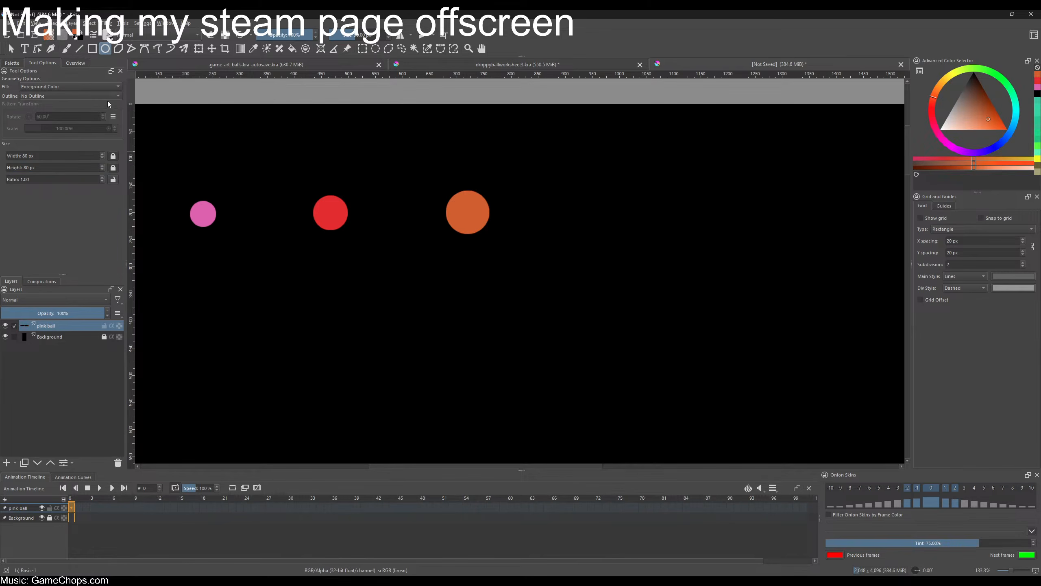
- Shrink the brush tip to a much smaller size
key(bracketleft)
key(bracketleft)
key(bracketleft)
key(bracketleft)
key(bracketleft)
key(bracketleft)
key(bracketleft)
key(bracketleft)
key(bracketleft)
key(bracketleft)
key(bracketleft)
key(bracketleft)
key(bracketleft)
key(bracketleft)
key(bracketleft)
key(bracketleft)
key(bracketleft)
key(bracketleft)
key(bracketleft)
key(bracketleft)
- Select the red ball with a rectangular selection and cut it to a new layer named red-ball
key(ctrl+r)
drag(291, 190, 373, 244)
right_click(341, 209)
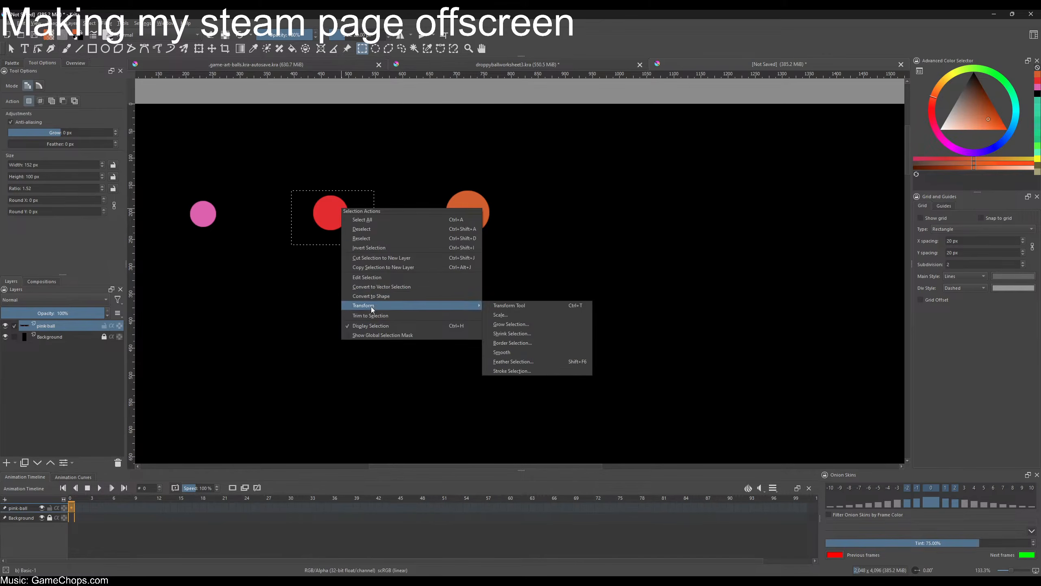
click(377, 259)
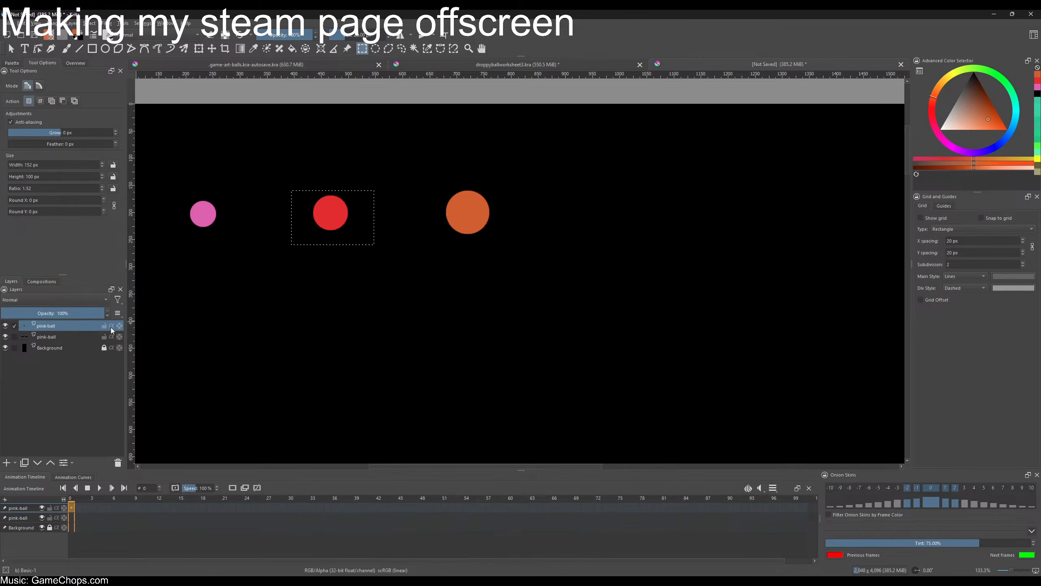
double_click(34, 326)
key(BackSpace)
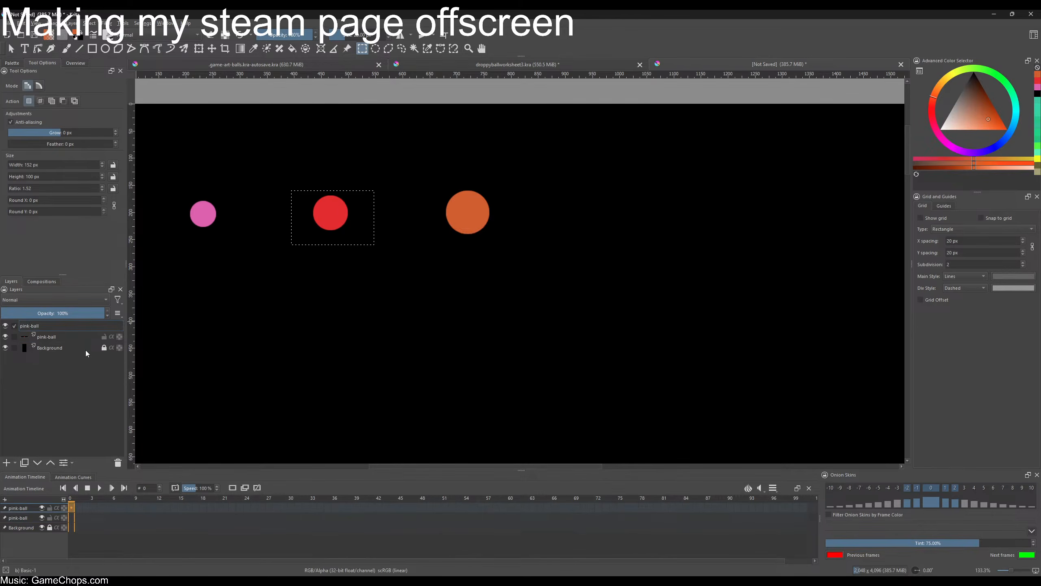
text(red)
key(Return)
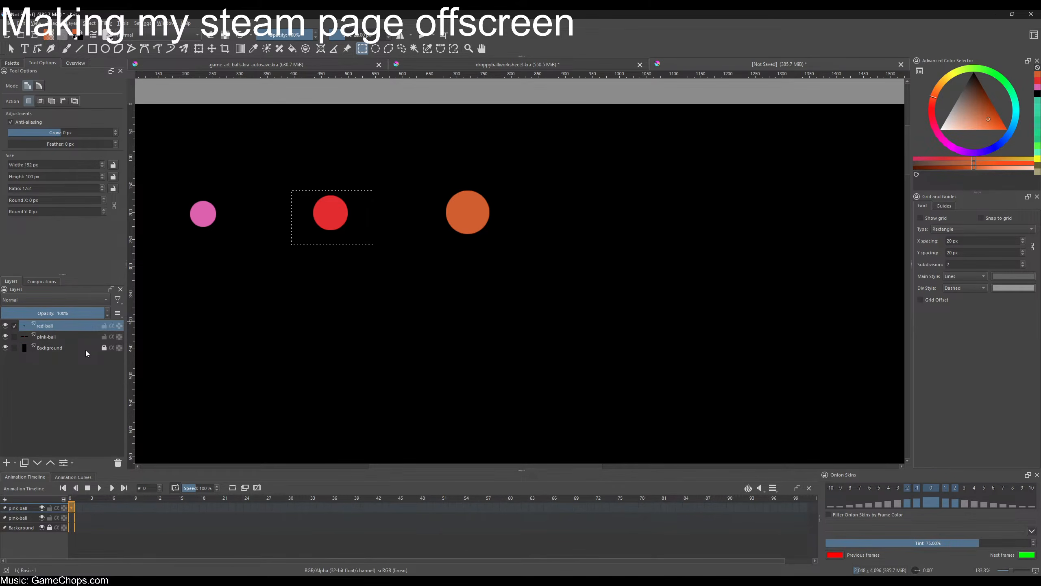
- Cut the orange ball from the pink-ball layer to a new layer and place that layer above red-ball
click(81, 339)
drag(436, 173, 506, 258)
right_click(470, 204)
click(495, 252)
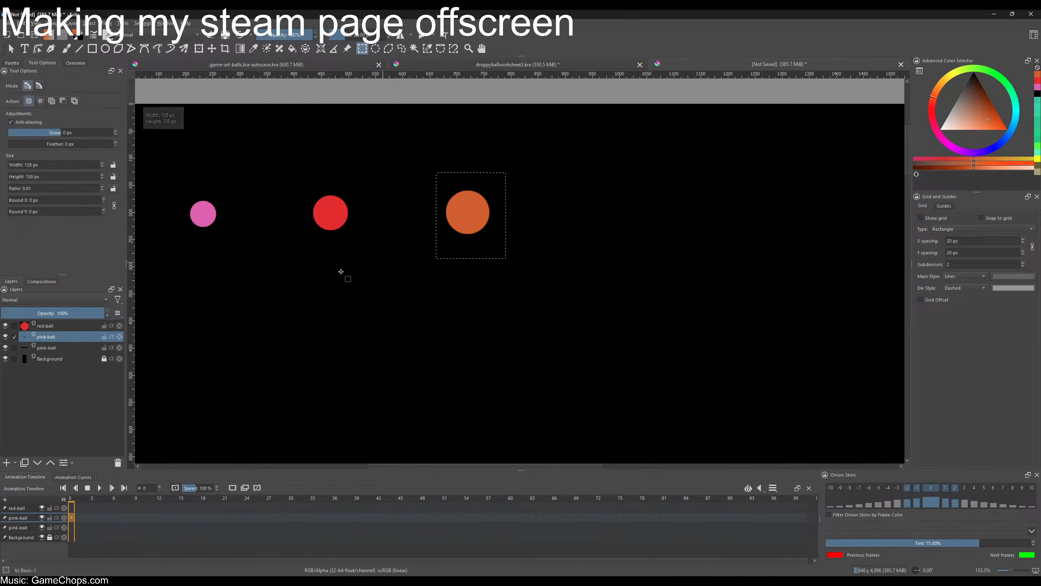
drag(46, 337, 47, 324)
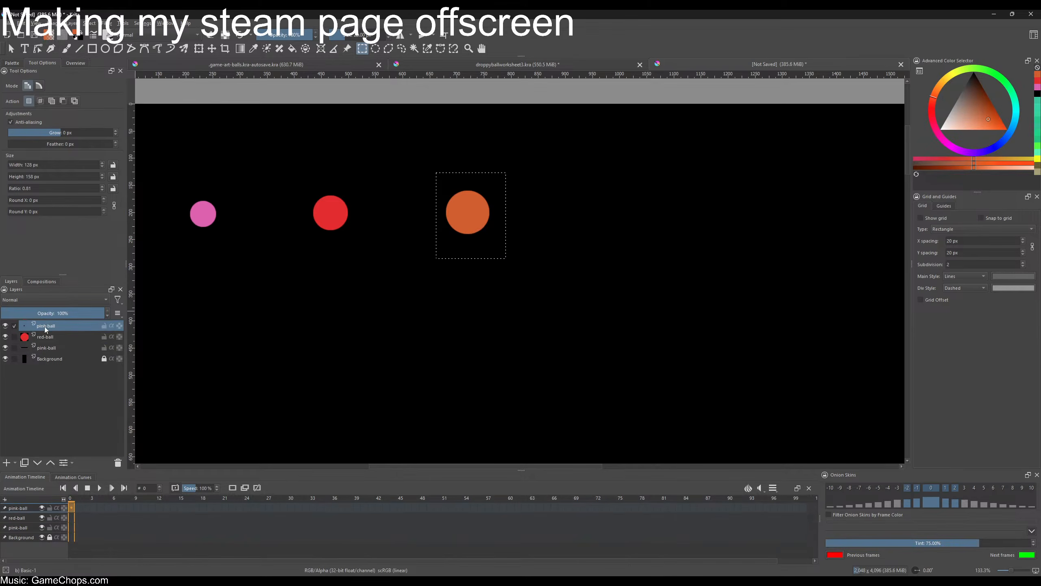
- Rename the orange ball's new layer as orange-ball
double_click(30, 325)
click(30, 326)
key(ctrl+a)
text(orange-ball)
key(Return)
- Add a paint layer named yellow-ball above orange-ball and clear the selection around the orange ball
key(Insert)
key(F2)
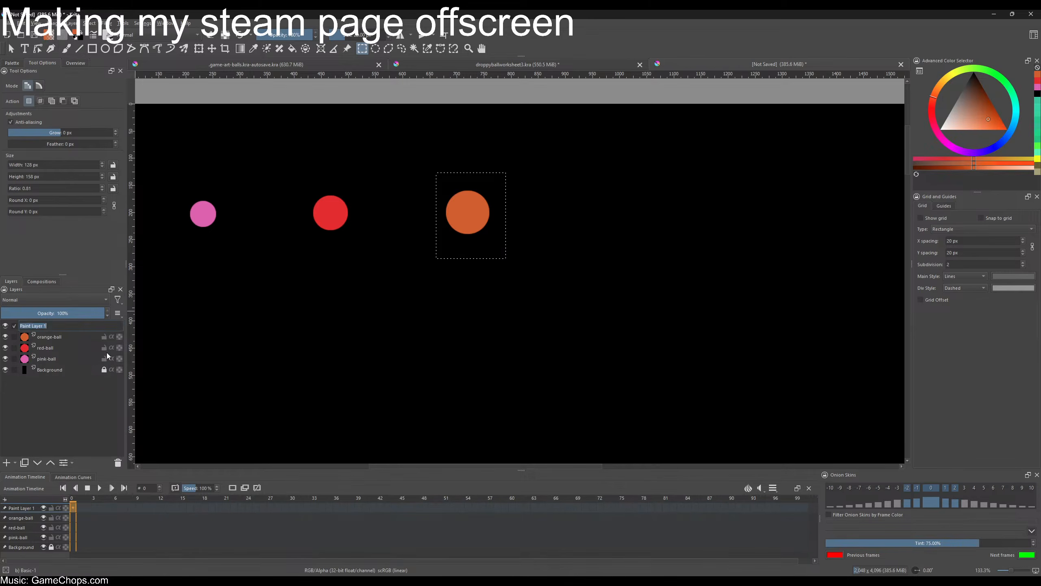
text(yellow-ball)
key(Return)
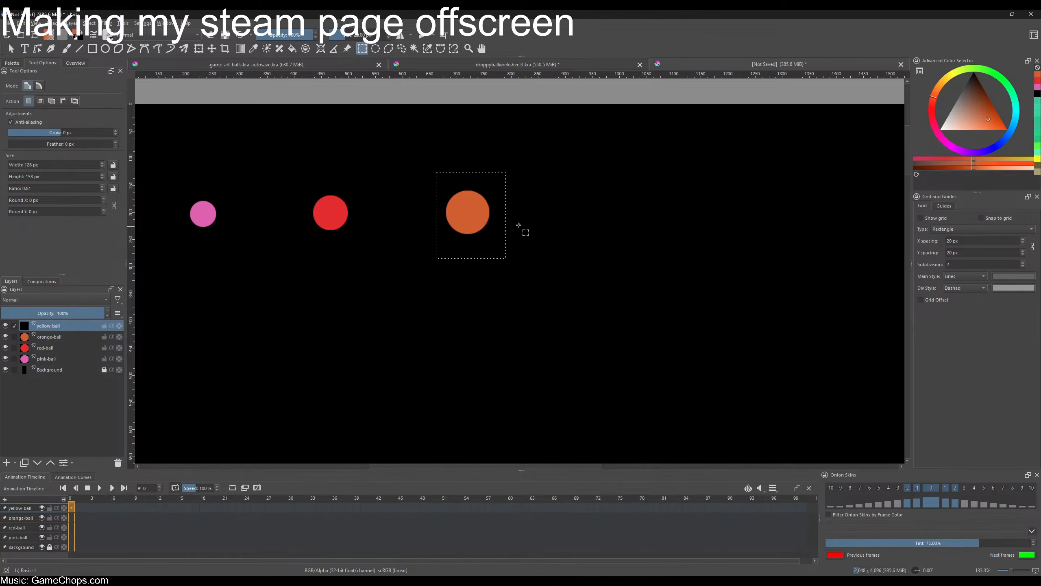
click(537, 230)
- In droppyballworksheet3.kra, hide the yellow ball's three copy layers and its glow, then sample the flat yellow color
scroll(572, 219, down, 1)
drag(640, 217, 514, 214)
click(589, 65)
drag(673, 246, 595, 215)
scroll(46, 390, down, 15)
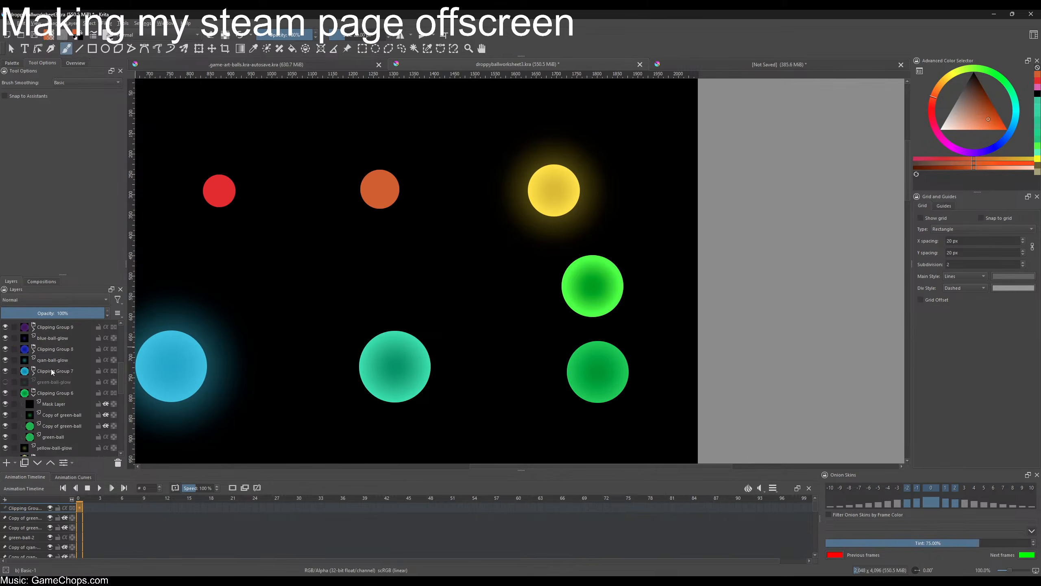
scroll(50, 371, up, 3)
click(54, 346)
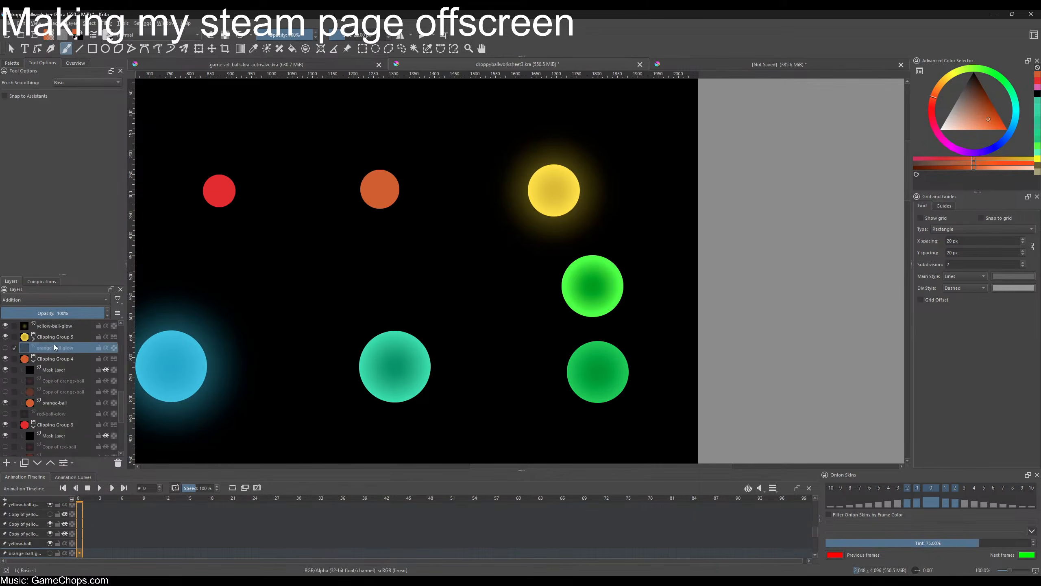
click(34, 339)
click(4, 350)
click(5, 338)
scroll(9, 342, up, 2)
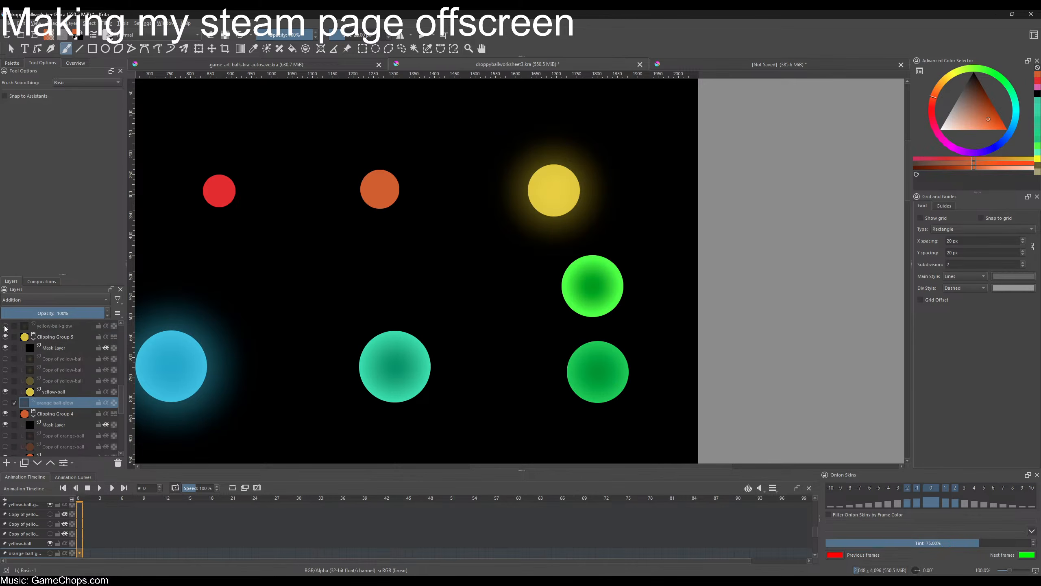
click(5, 326)
ctrl+click(558, 190)
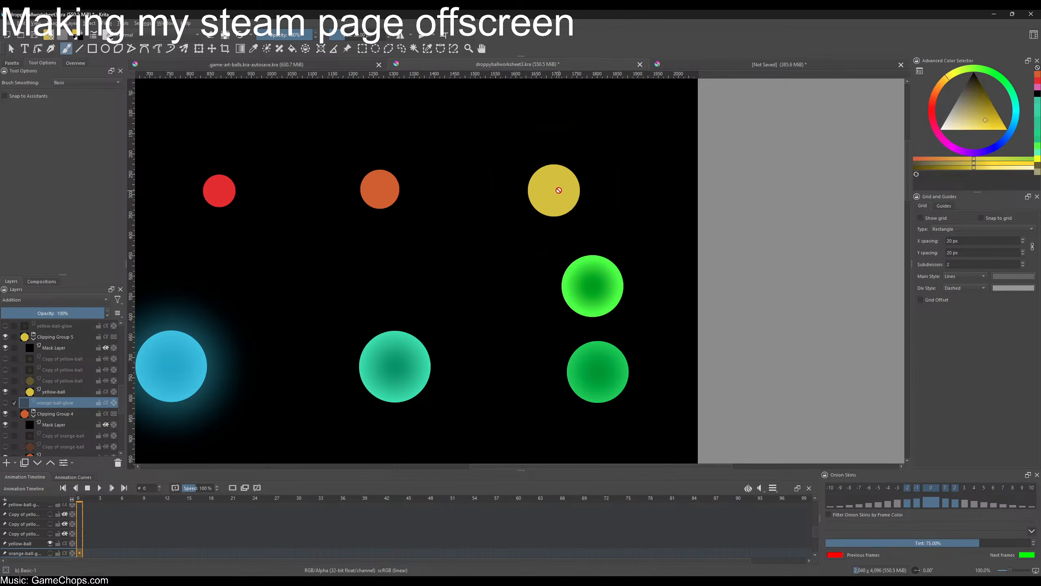
- Draw a 96 × 96 px yellow circle beside the orange ball on the unsaved document's yellow-ball layer
click(764, 64)
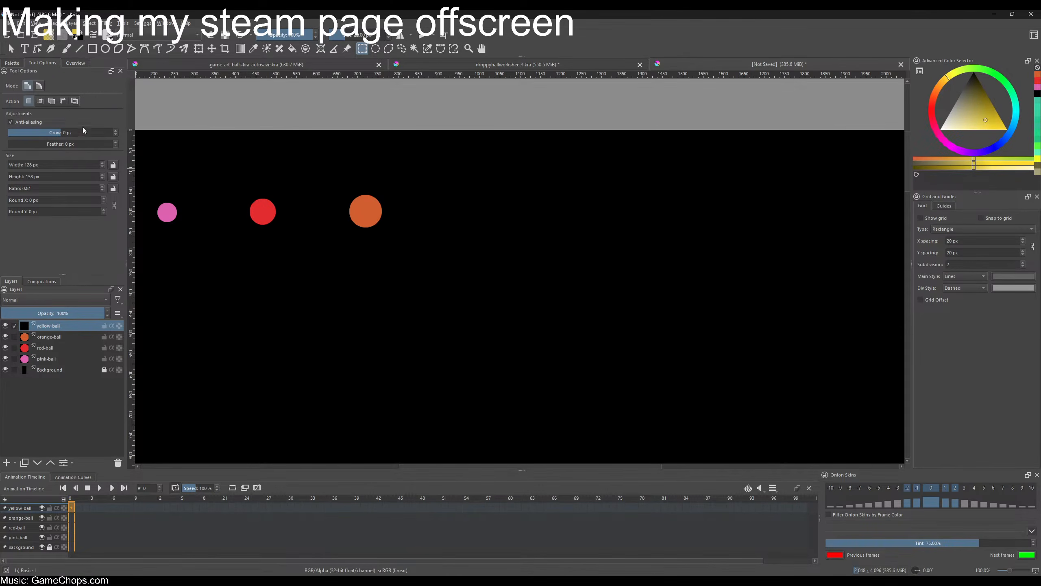
click(105, 48)
click(61, 157)
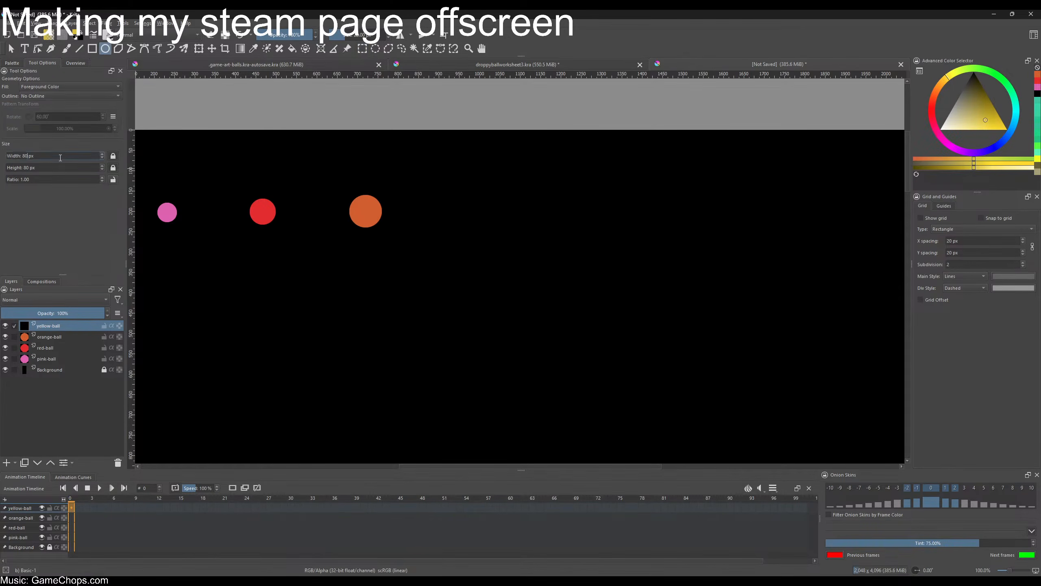
text(96)
key(Tab)
mouse_move(448, 174)
mouse_down()
mouse_move(462, 186)
mouse_move(453, 191)
mouse_up()
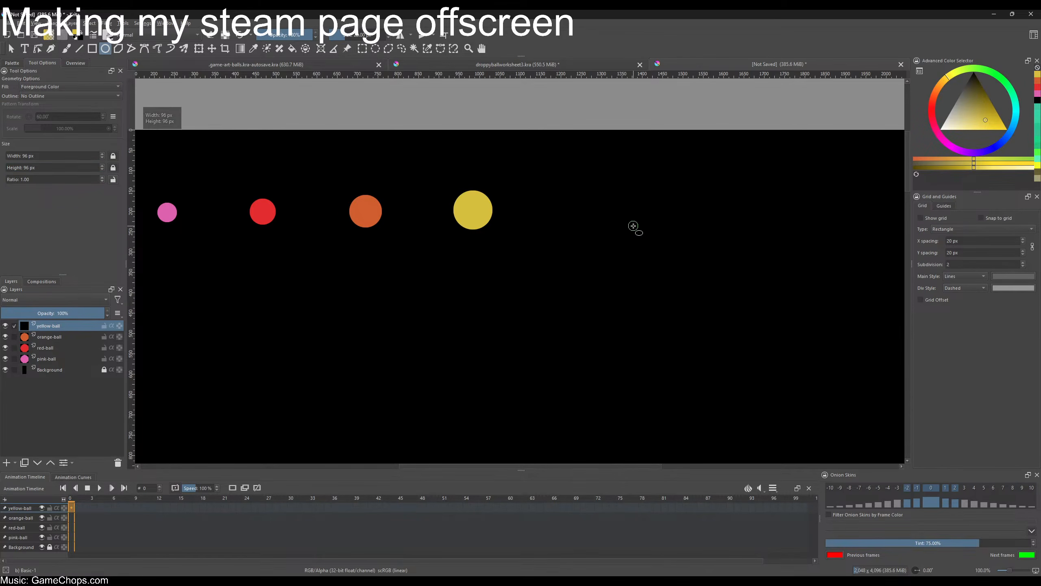
- Add a paint layer named green-ball above yellow-ball
drag(595, 219, 479, 217)
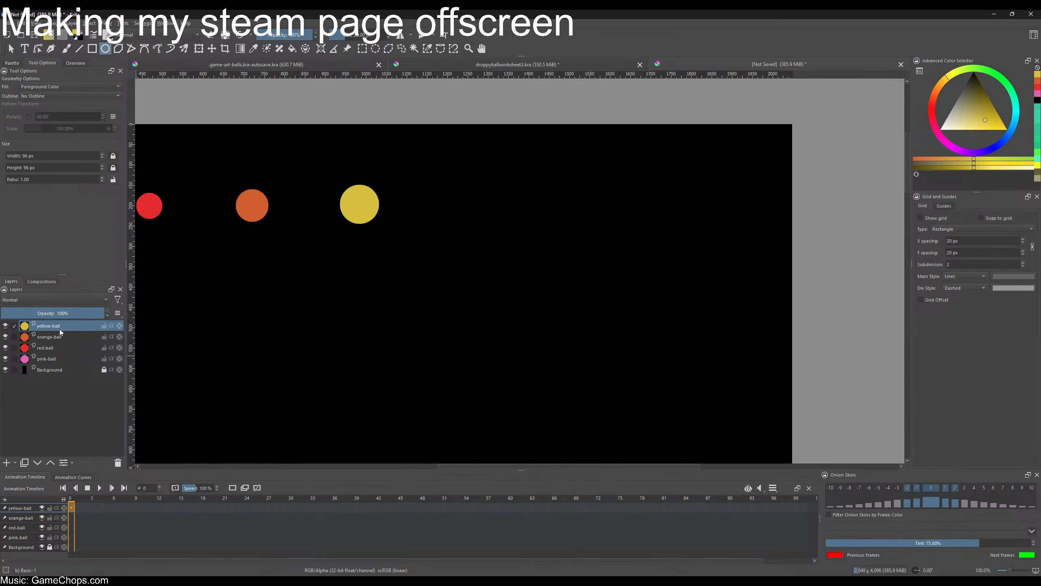
key(Insert)
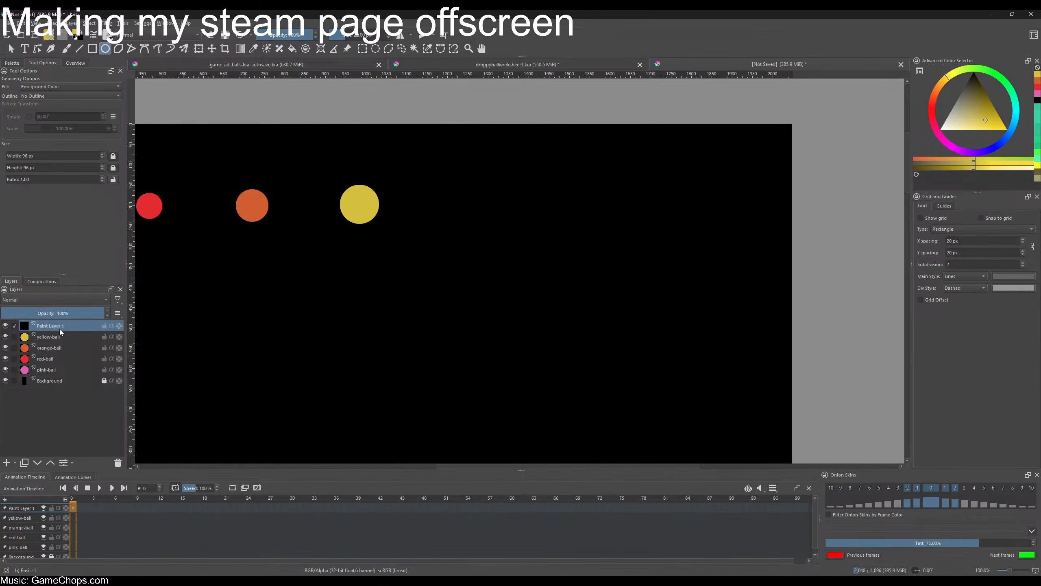
double_click(60, 328)
text(green-ball)
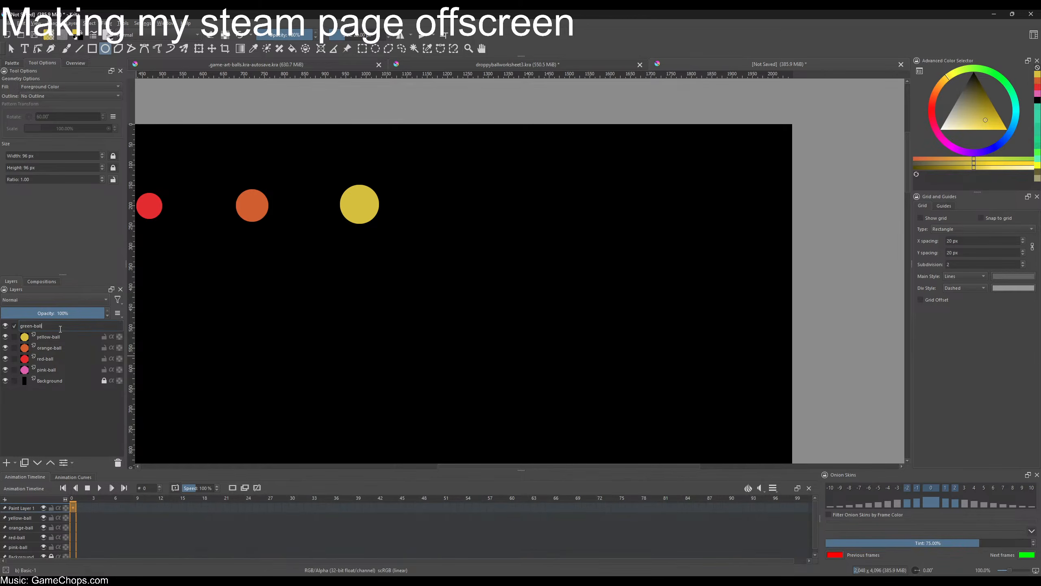
key(Return)
- In droppyballworksheet3.kra, hide the two copy layers above green-ball-2 and sample the ball's flat bright green color
click(564, 66)
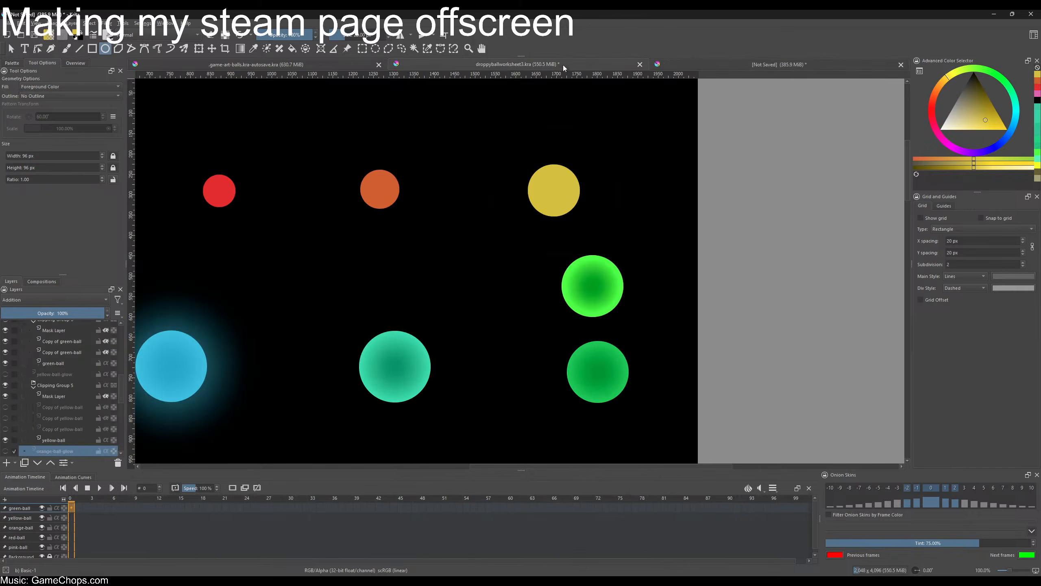
drag(600, 283, 534, 222)
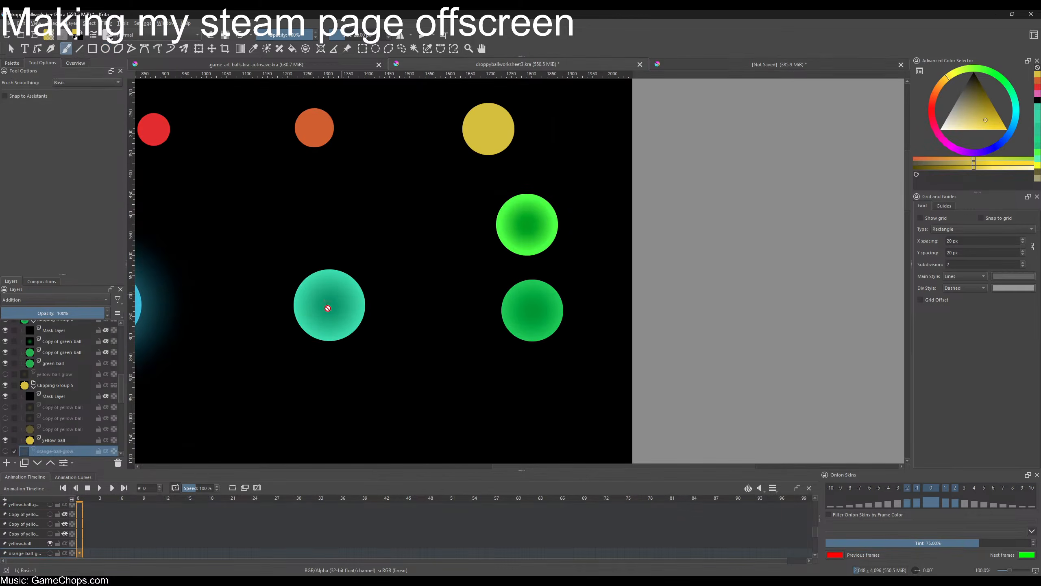
scroll(54, 368, up, 1)
scroll(53, 368, up, 5)
click(54, 328)
click(4, 358)
click(5, 347)
ctrl+click(512, 215)
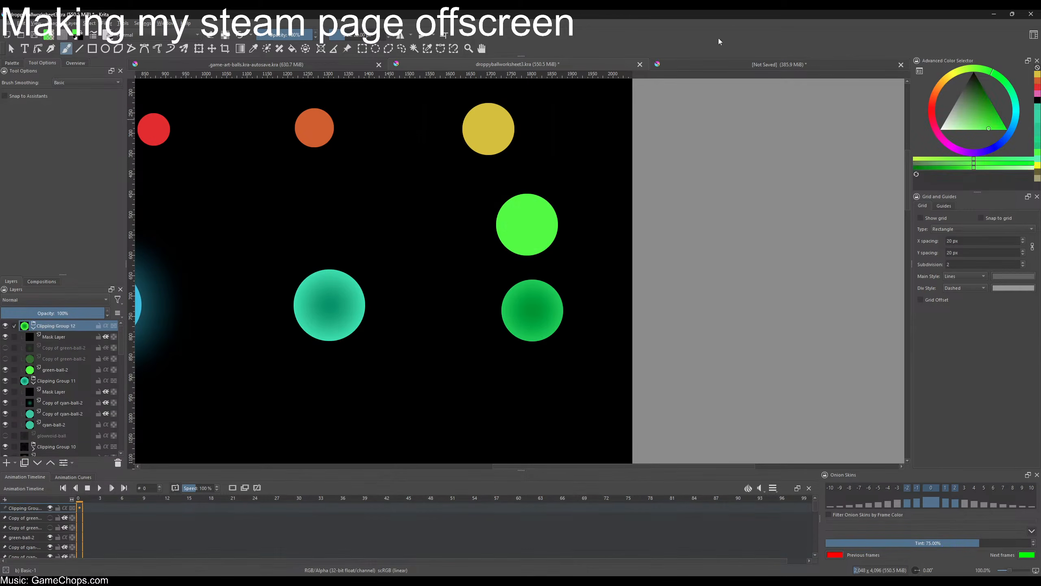
- Draw a 128 × 128 px green circle beside the yellow ball on the unsaved document's green-ball layer
click(740, 66)
key(e)
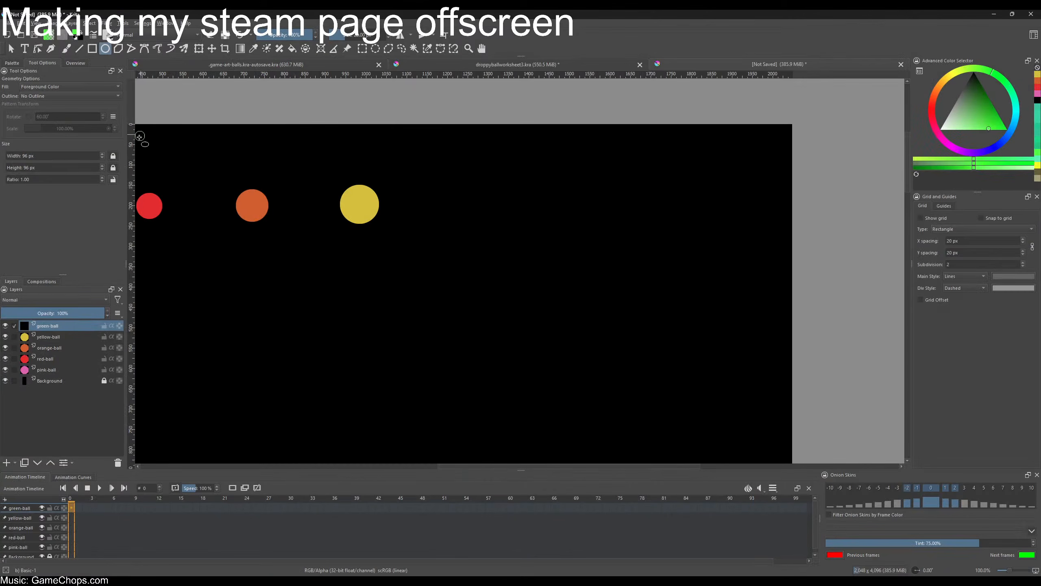
click(60, 158)
text(128)
key(Tab)
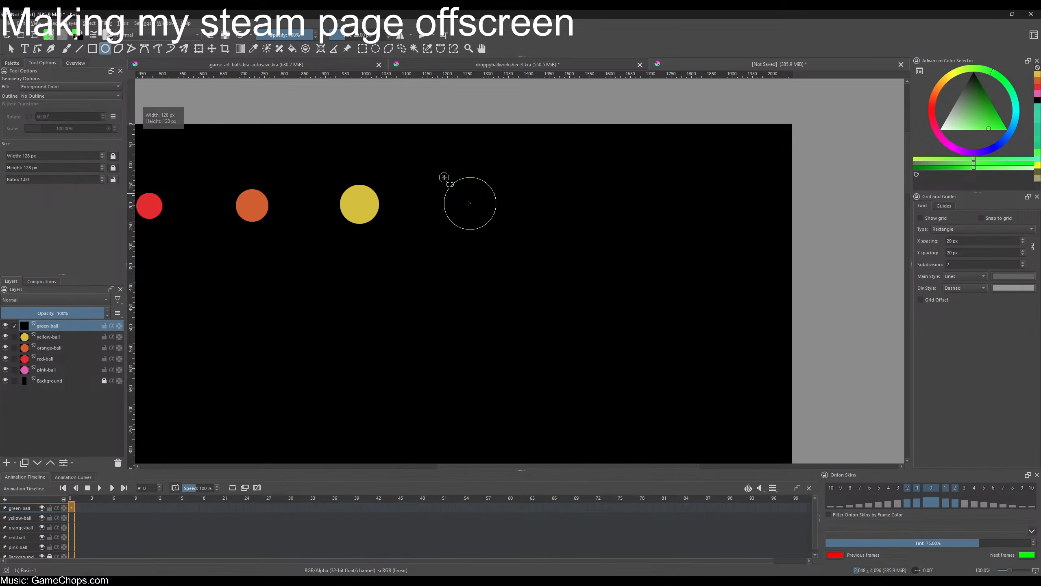
click(444, 178)
drag(594, 193, 562, 184)
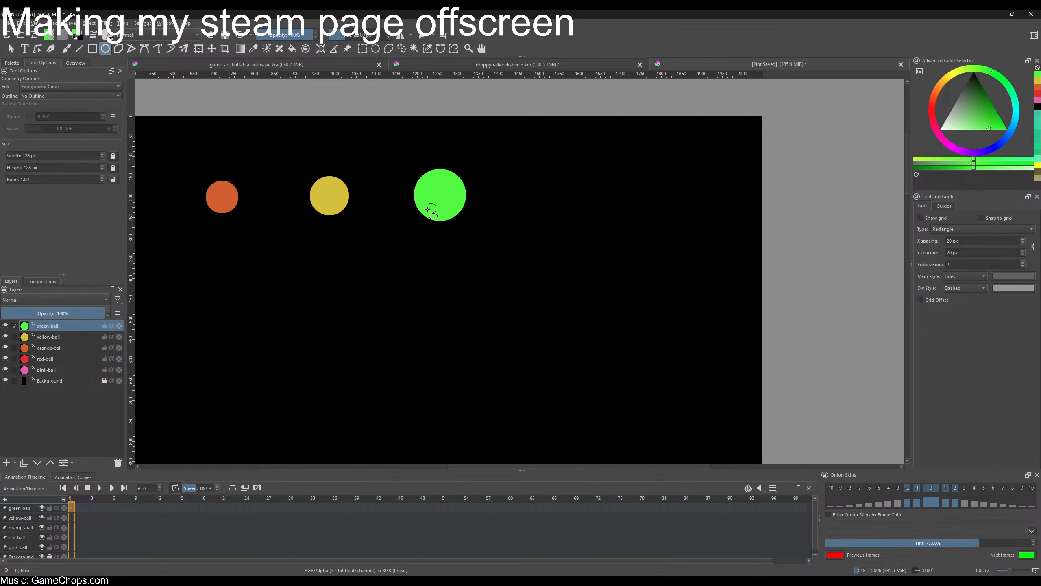
- Try to darken the green ball with an HSV/HSL adjustment, lowering the lightness to about -38
click(106, 22)
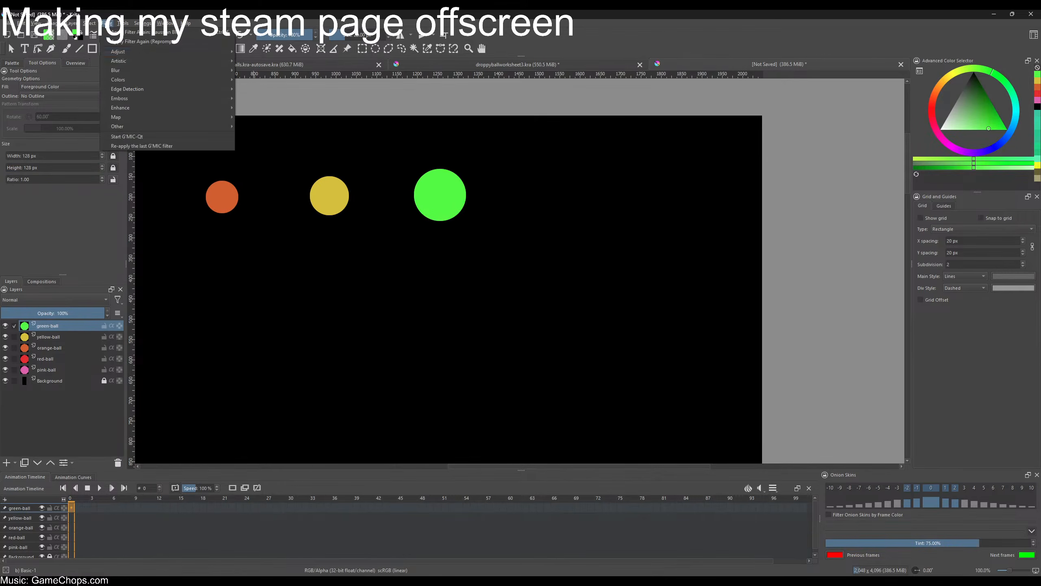
mouse_move(124, 52)
click(263, 116)
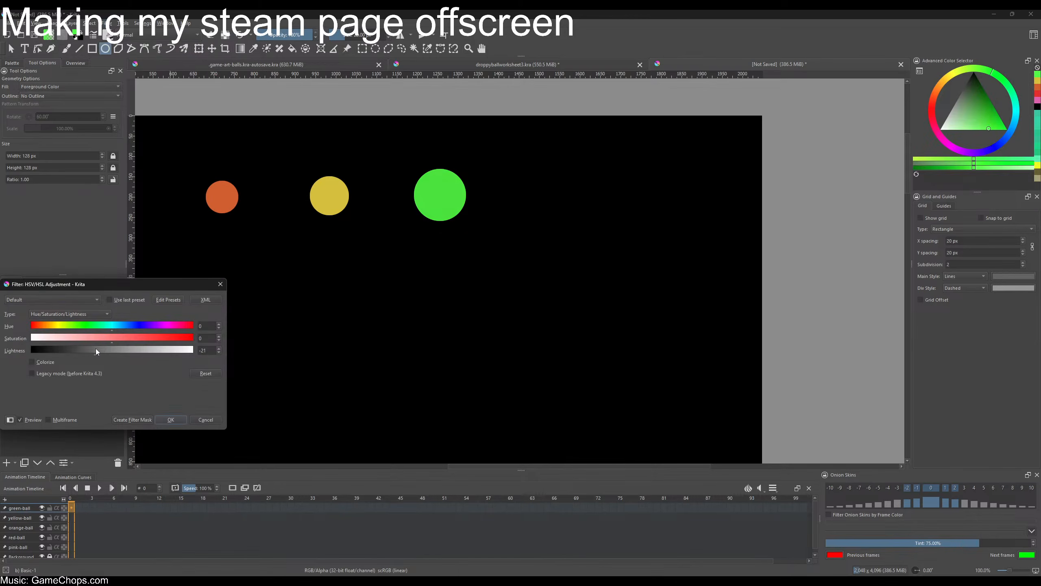
drag(99, 349, 90, 349)
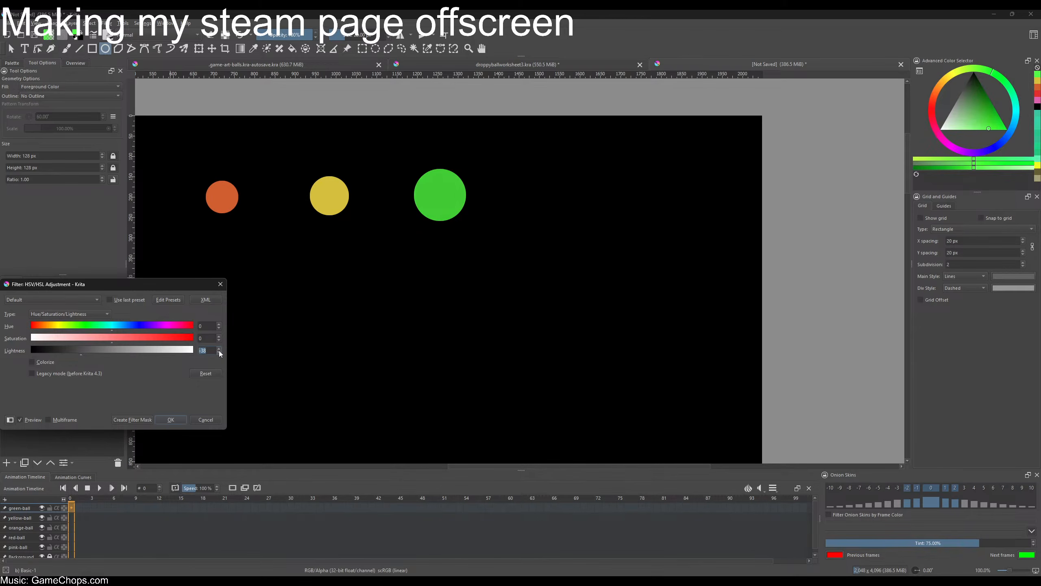
click(170, 419)
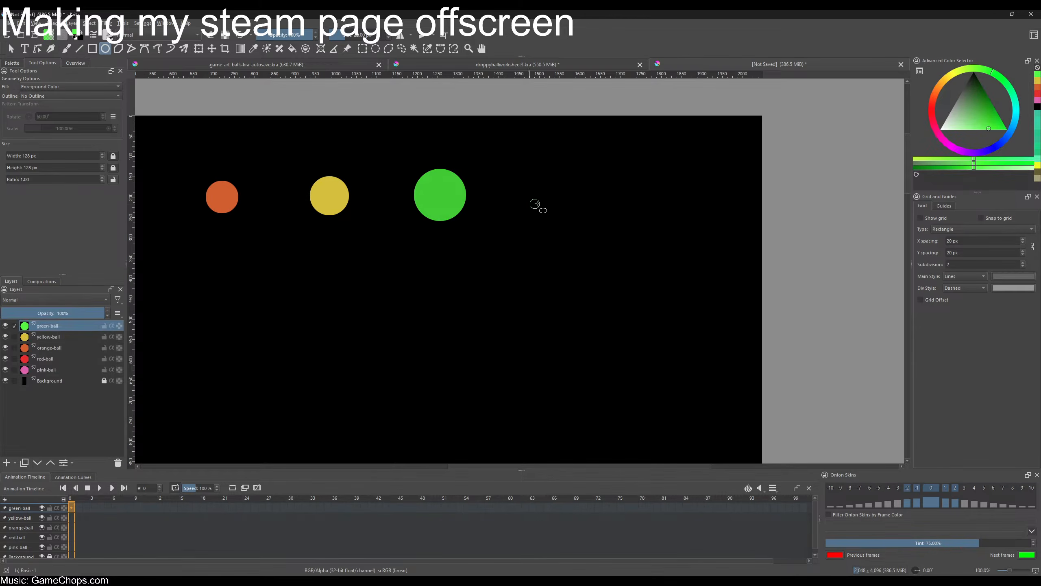
drag(553, 202, 593, 194)
scroll(578, 201, down, 3)
scroll(553, 209, up, 2)
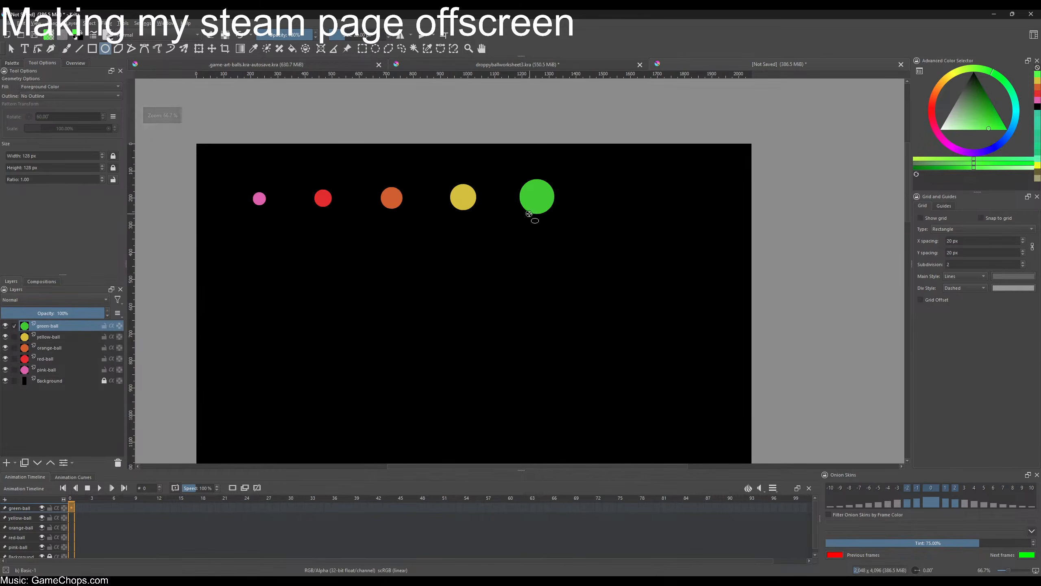
scroll(533, 212, up, 2)
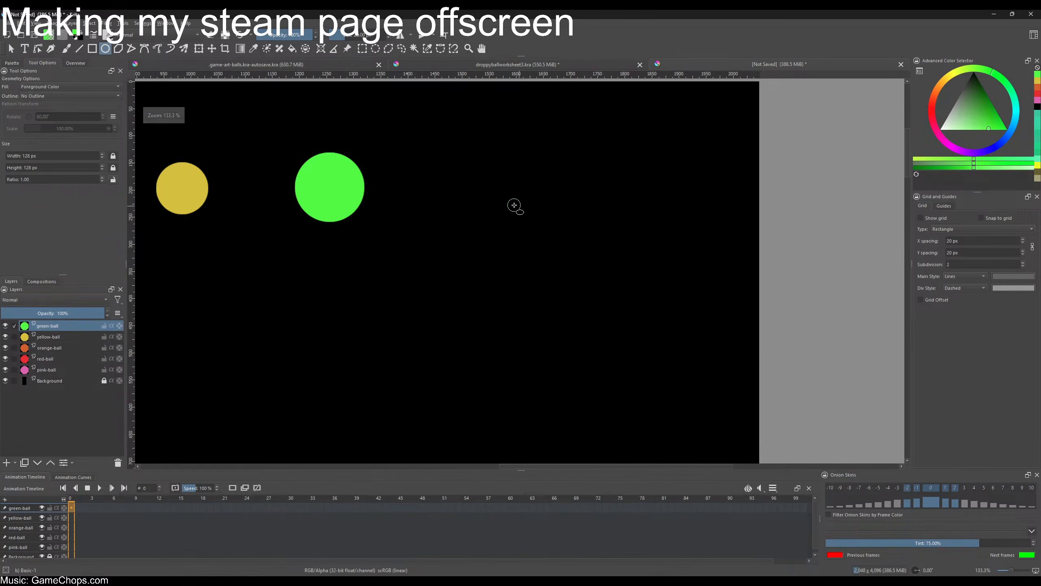
- Add a paint layer named cyan-ball above green-ball
key(Insert)
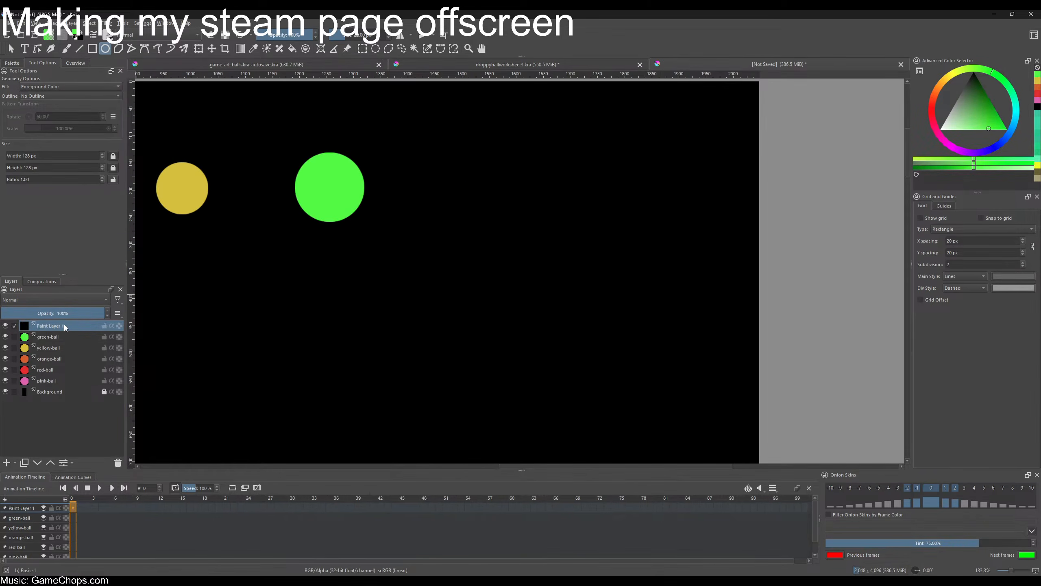
double_click(64, 325)
text(cyan-ball)
key(Return)
- In droppyballworksheet3.kra, hide the two copy layers above cyan-ball-2 and sample the ball's flat cyan color
click(591, 66)
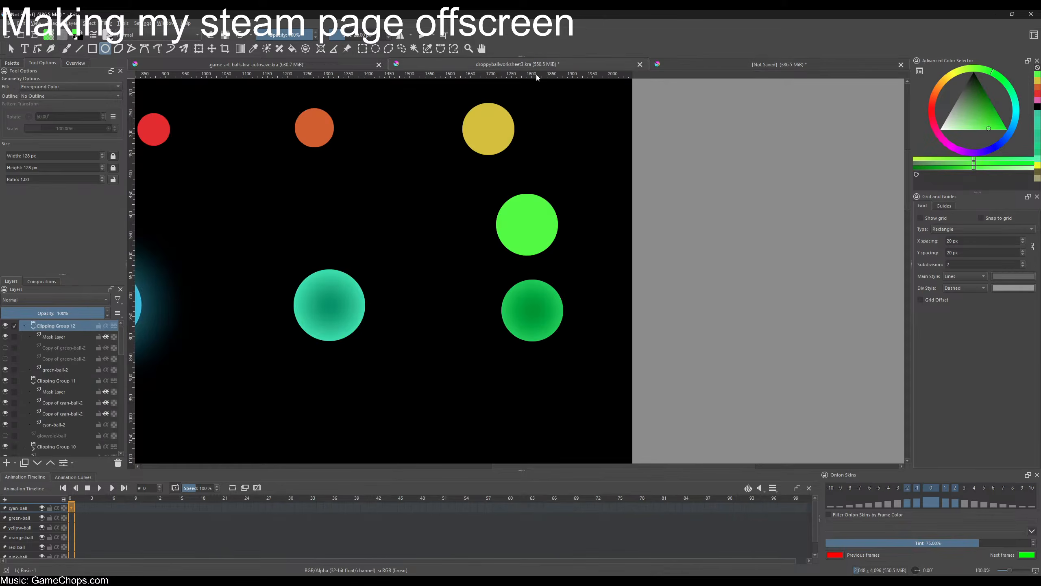
scroll(385, 249, down, 1)
drag(378, 269, 476, 247)
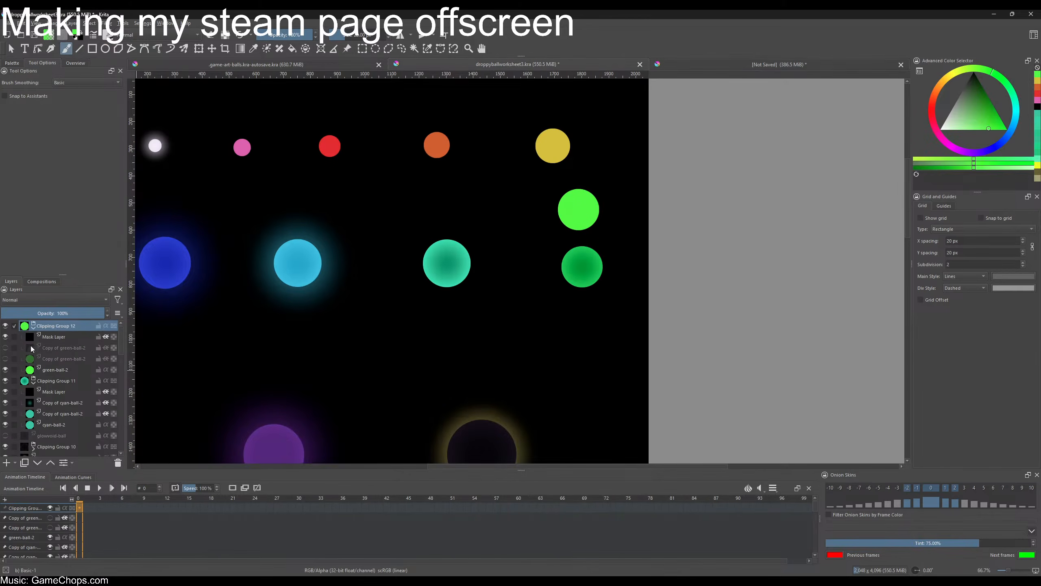
click(5, 402)
click(5, 413)
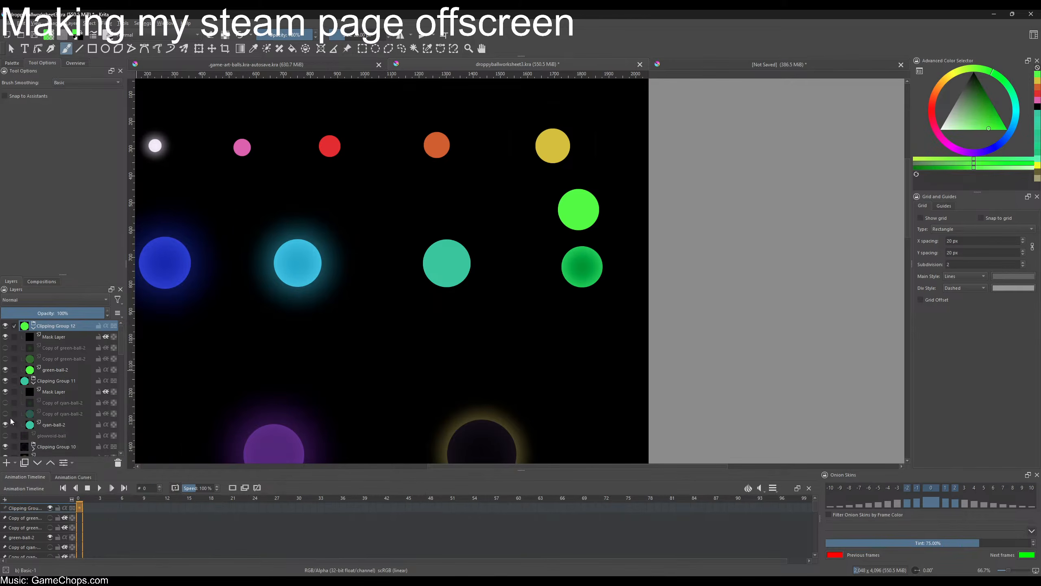
click(51, 424)
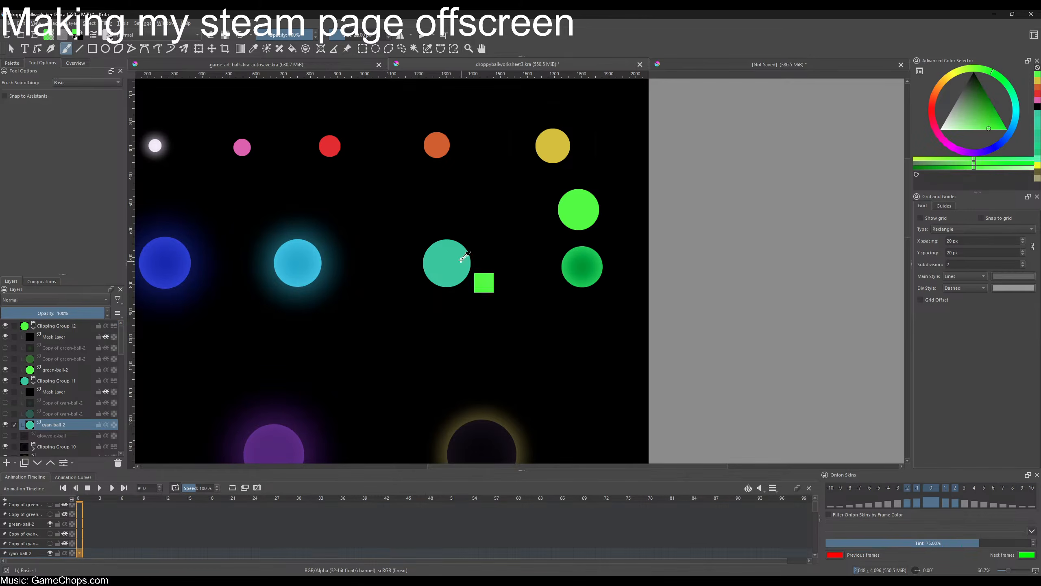
ctrl+click(463, 259)
- Look up the ball sizes in ball_manager.gd and set the ellipse width to 152 px for the unsaved document
click(681, 64)
drag(622, 169, 560, 214)
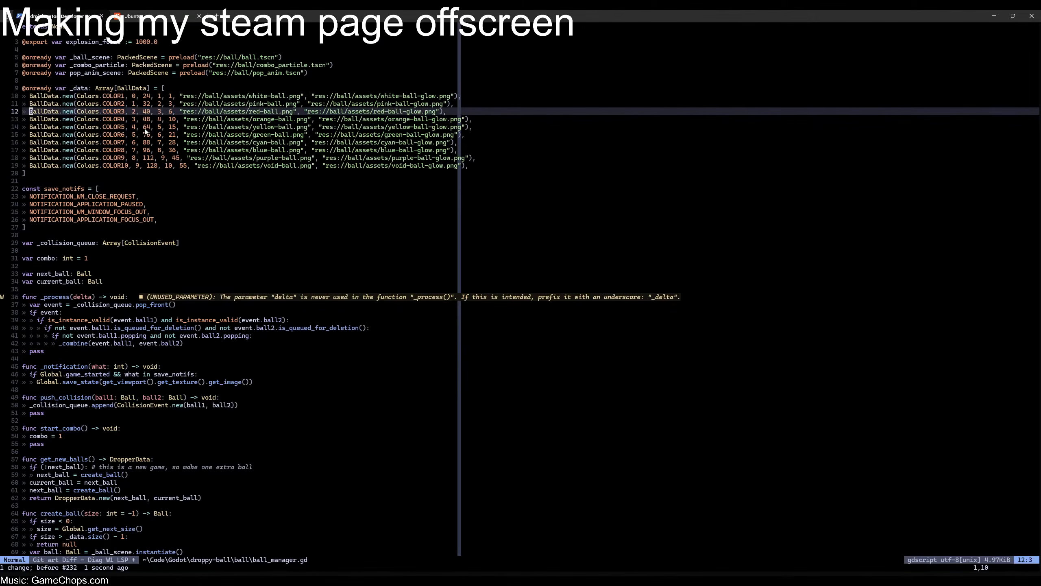
click(149, 131)
click(151, 131)
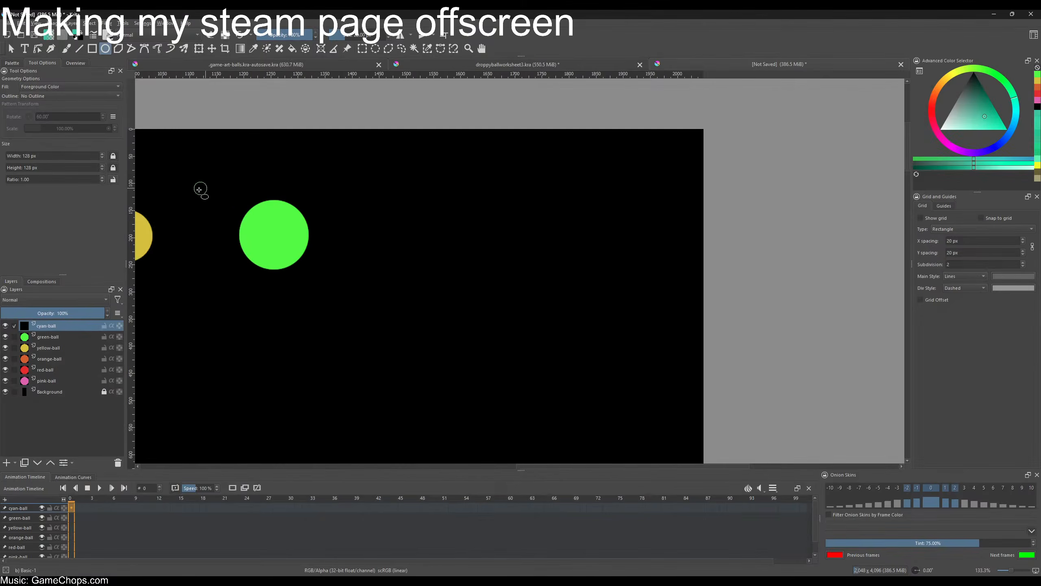
drag(401, 236, 372, 242)
click(65, 154)
text(152)
key(Return)
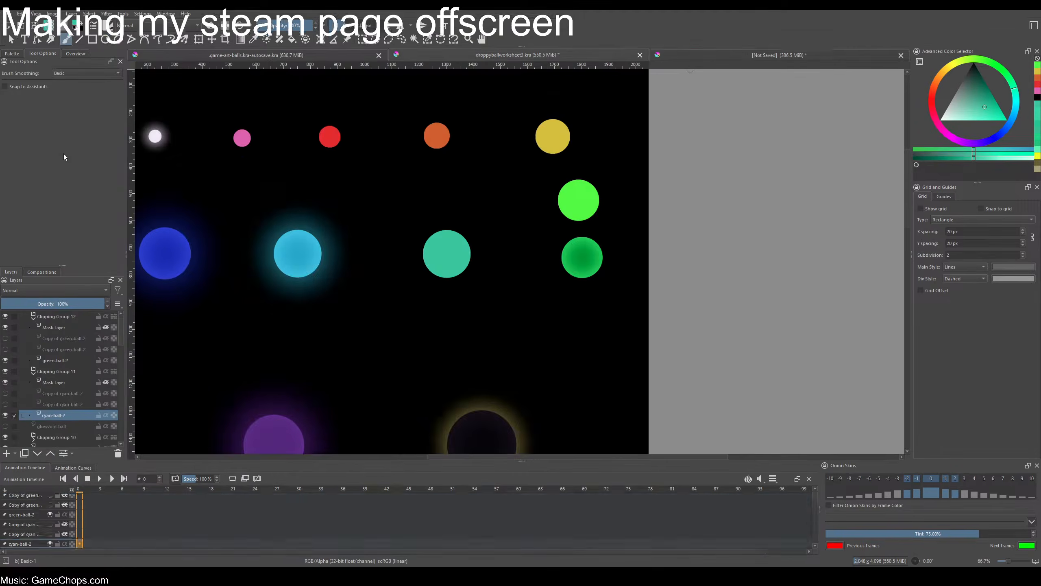
- Examine the complete ball lineup in droppyballworksheet3.kra in canvas-only view, comparing the balls' relative sizes and colors
key(Tab)
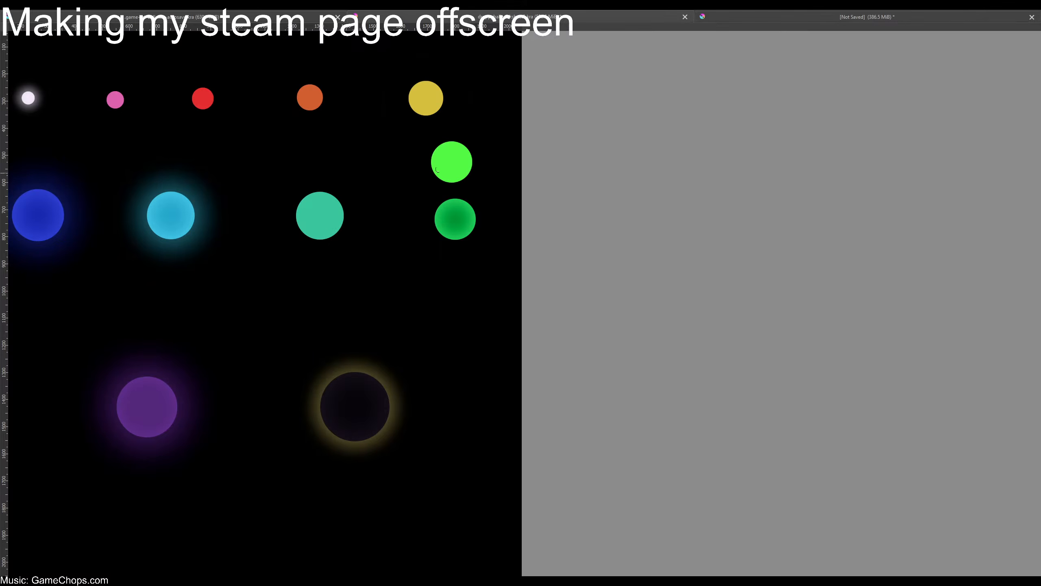
scroll(678, 171, down, 3)
scroll(682, 102, up, 1)
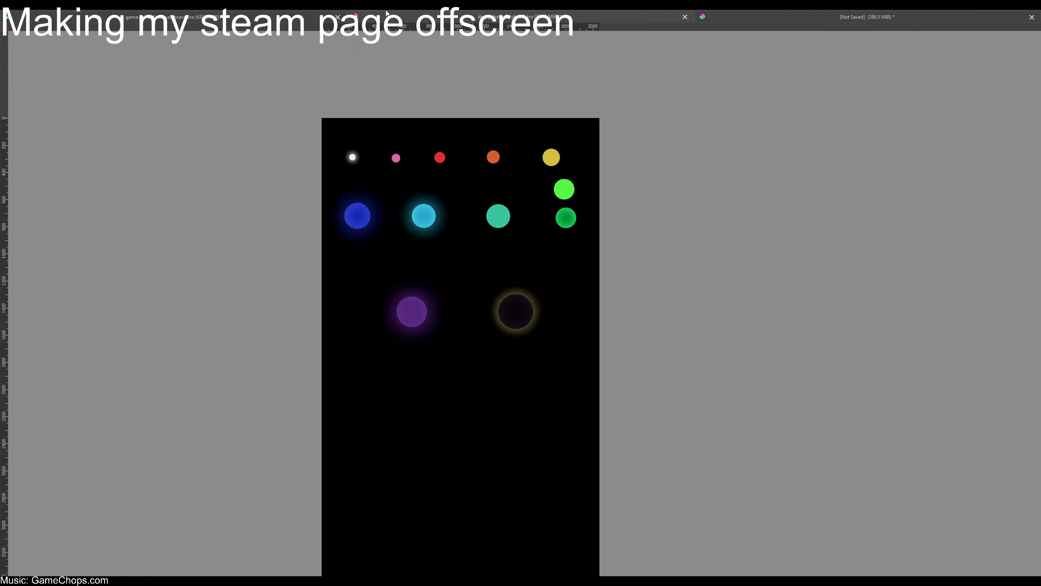
scroll(651, 265, down, 2)
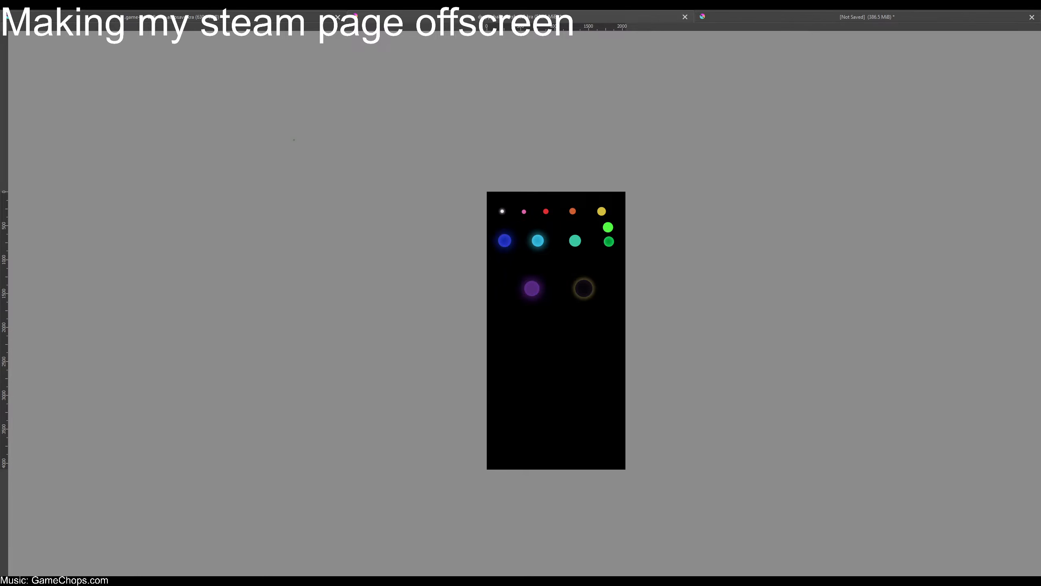
scroll(521, 396, down, 4)
scroll(576, 115, up, 6)
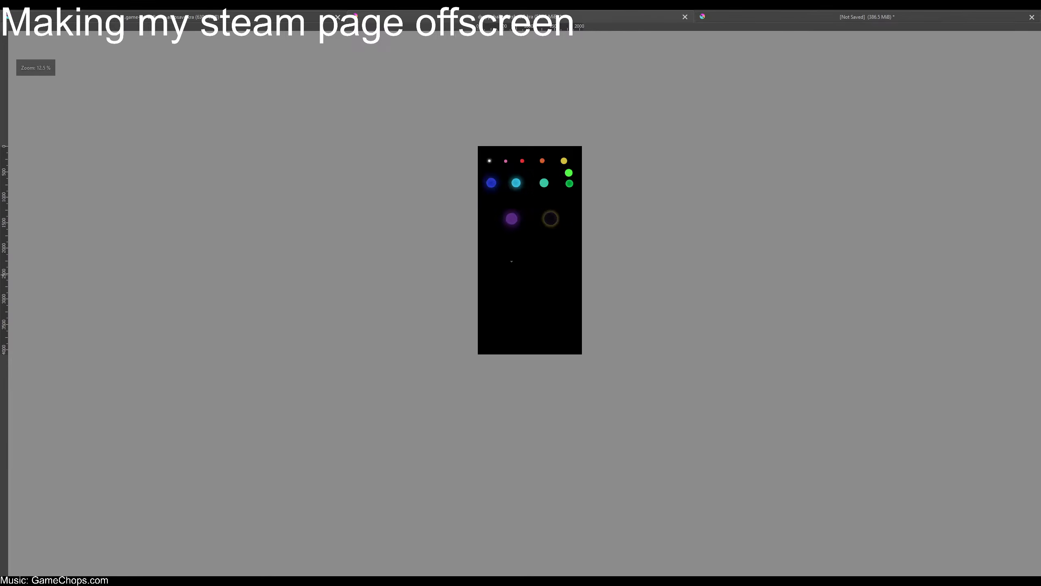
key(ctrl)
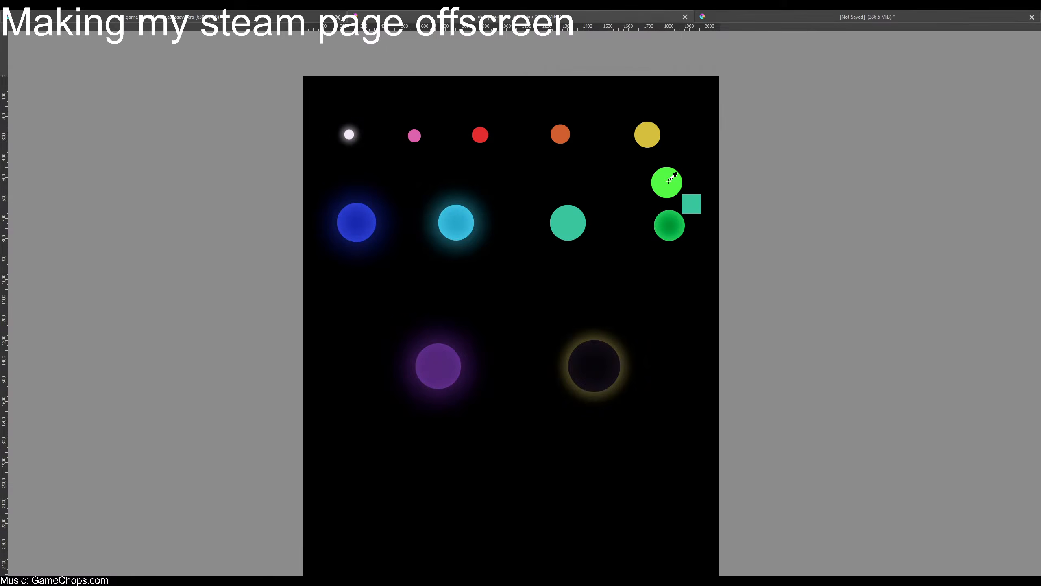
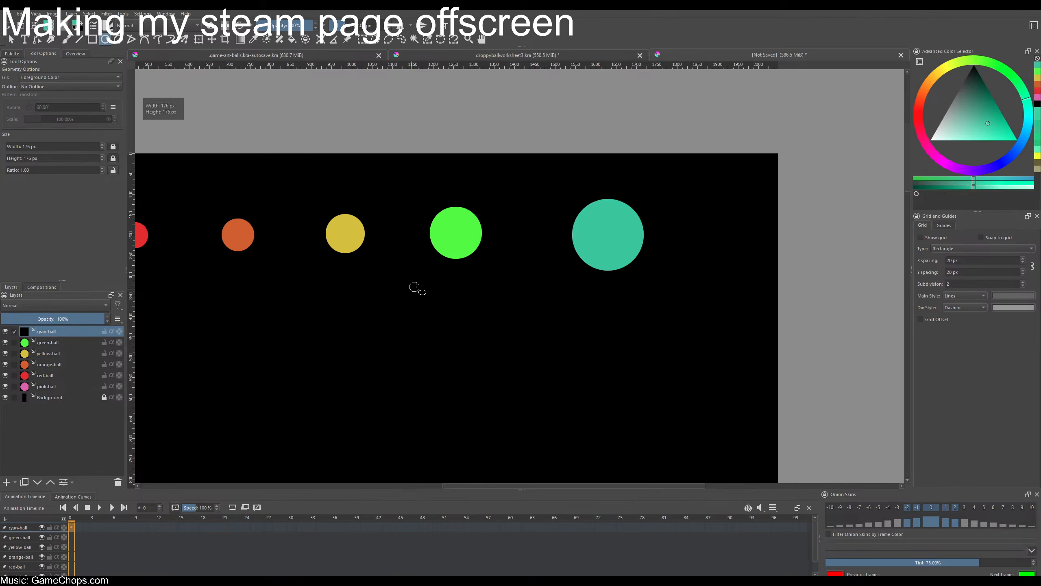
- Add a paint layer named sky-blue-ball above cyan-ball in the unsaved document
drag(467, 296, 620, 246)
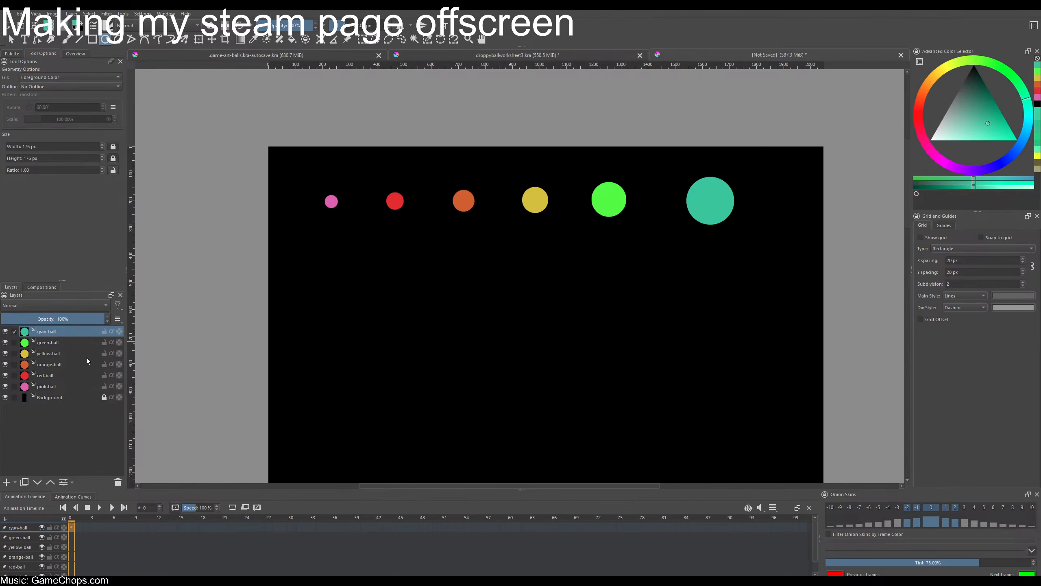
key(Insert)
double_click(60, 333)
text(sky-blue-ball)
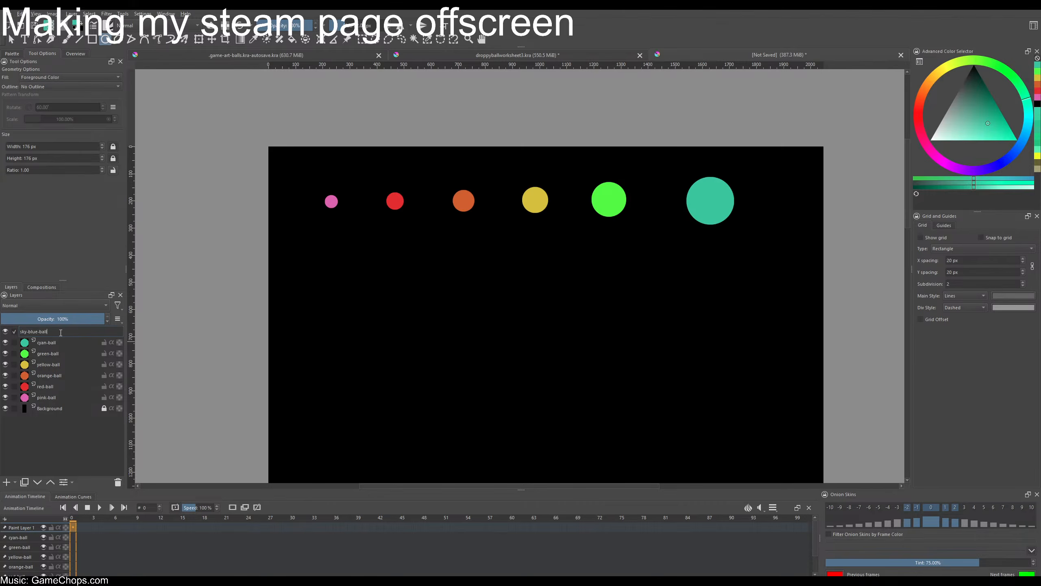
key(Return)
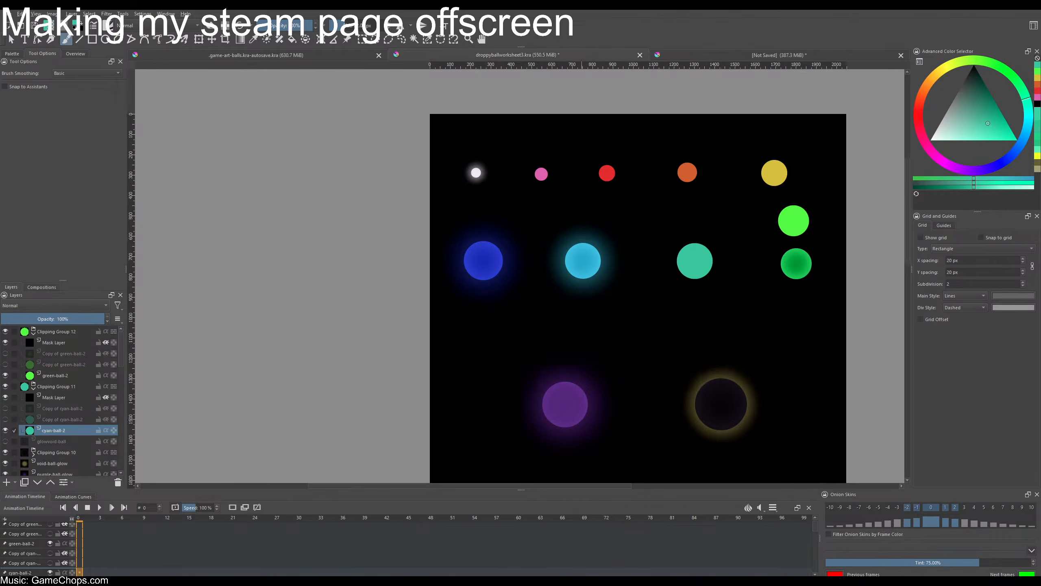
- In droppyballworksheet3.kra, hide cyan-ball's two copy layers and its glow, sample its flat blue color, and return to the unsaved document
scroll(597, 237, up, 3)
scroll(502, 214, up, 1)
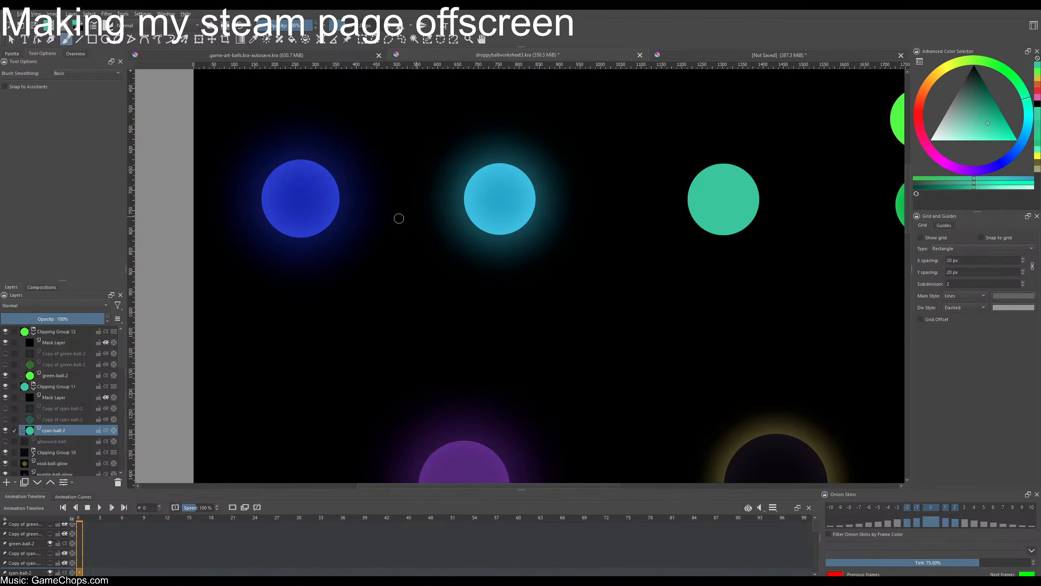
scroll(49, 402, down, 4)
click(39, 404)
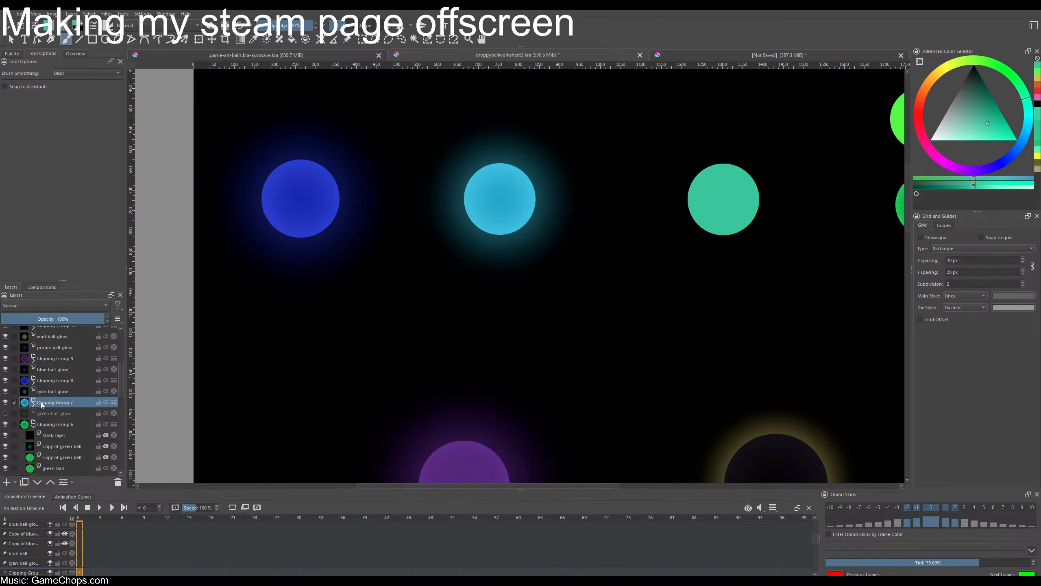
scroll(39, 407, down, 1)
click(45, 404)
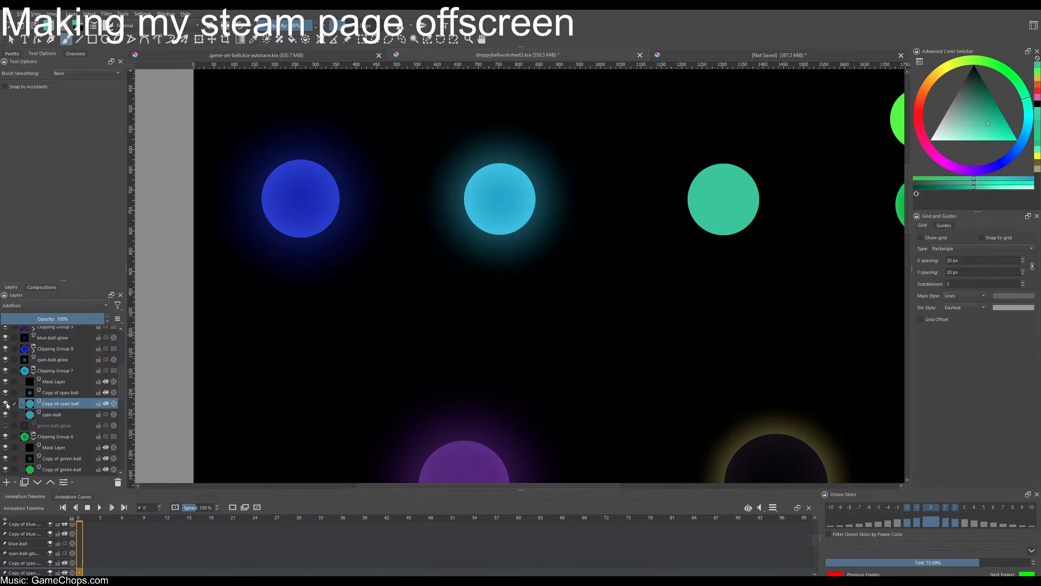
drag(6, 403, 6, 393)
click(5, 359)
click(52, 414)
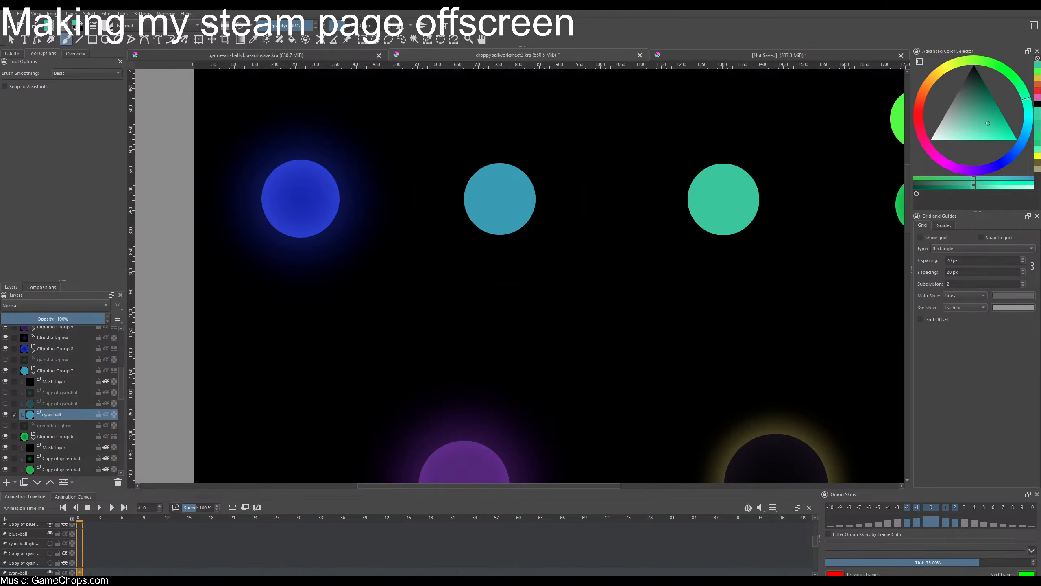
ctrl+click(485, 179)
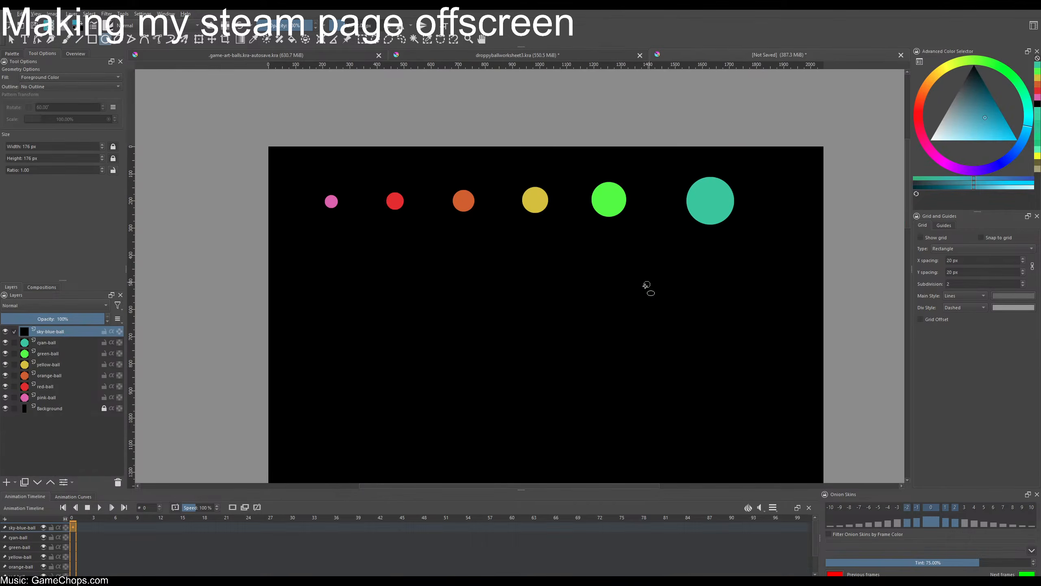
scroll(588, 223, up, 2)
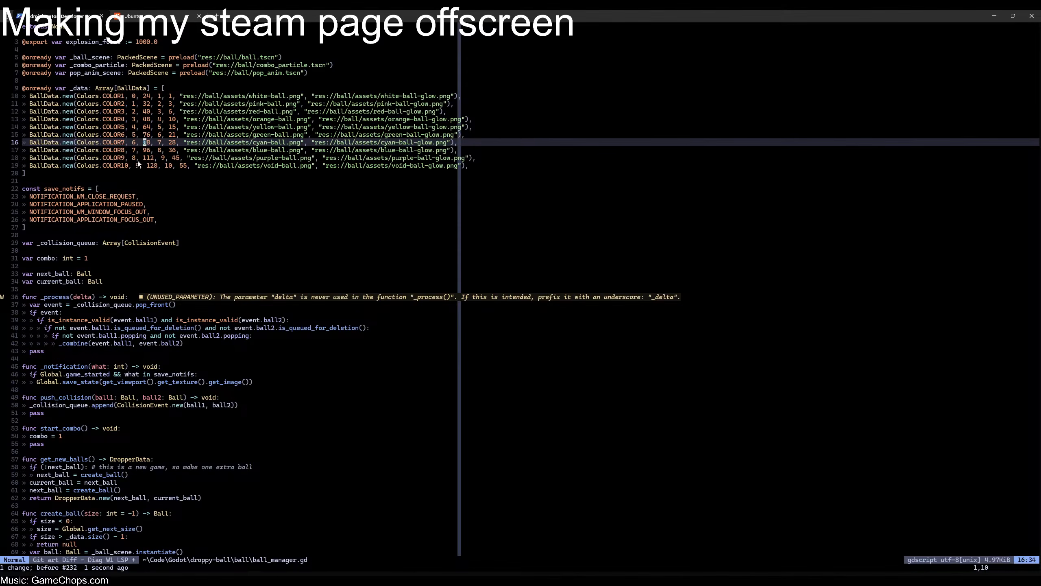
- Look up the next ball size in ball_manager.gd, set the ellipse to 192 px, and draw the sky-blue circle below the cyan ball
click(148, 151)
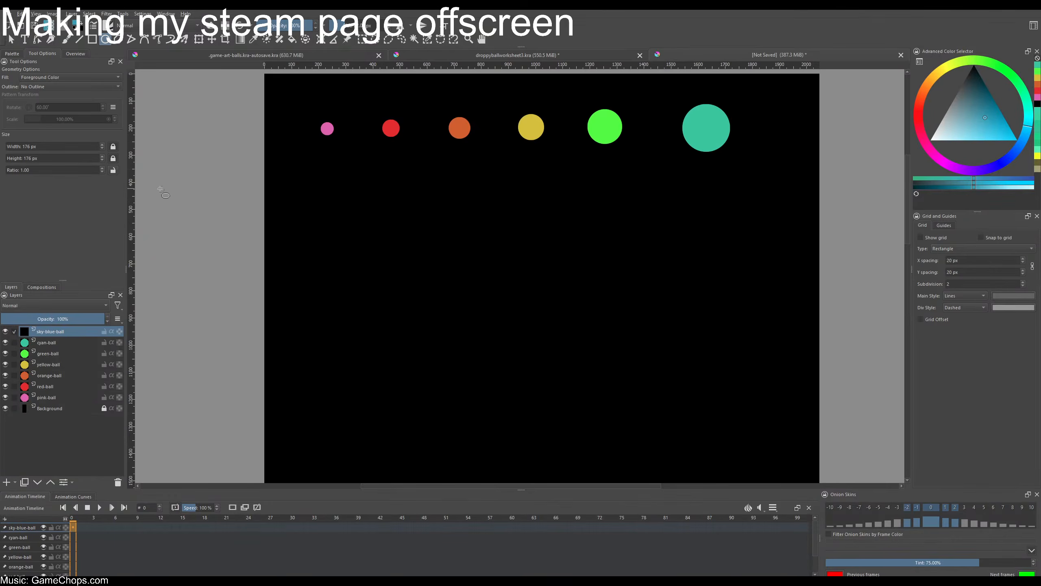
double_click(52, 148)
text(96*2)
key(Tab)
text(1)
drag(609, 193, 681, 213)
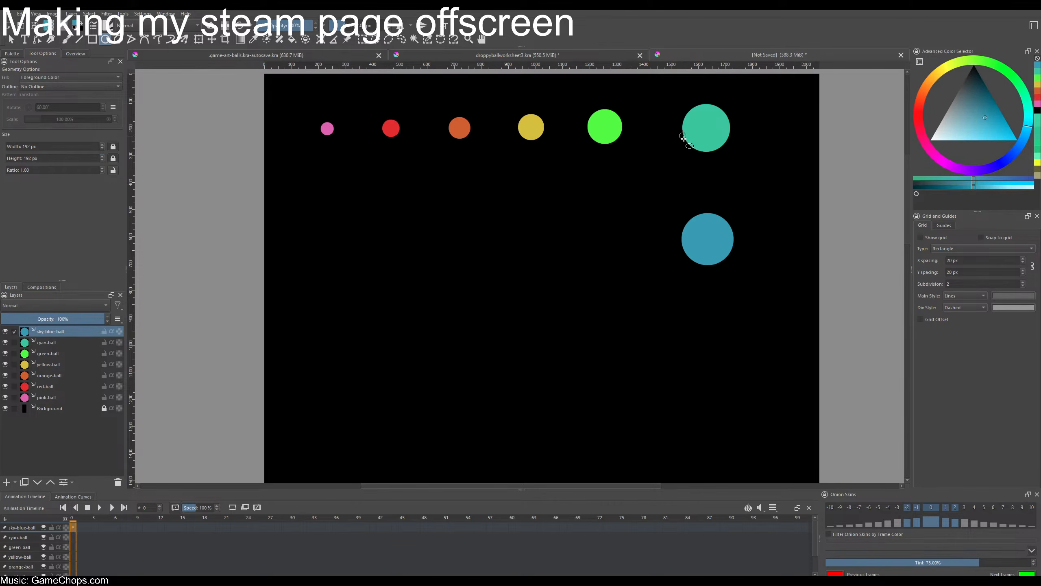
- In droppyballworksheet3.kra, hide blue-ball's two copy layers and its glow, sample its flat blue color, and return to the unsaved document
scroll(715, 241, up, 1)
scroll(714, 242, down, 1)
drag(714, 241, 583, 273)
scroll(593, 265, up, 1)
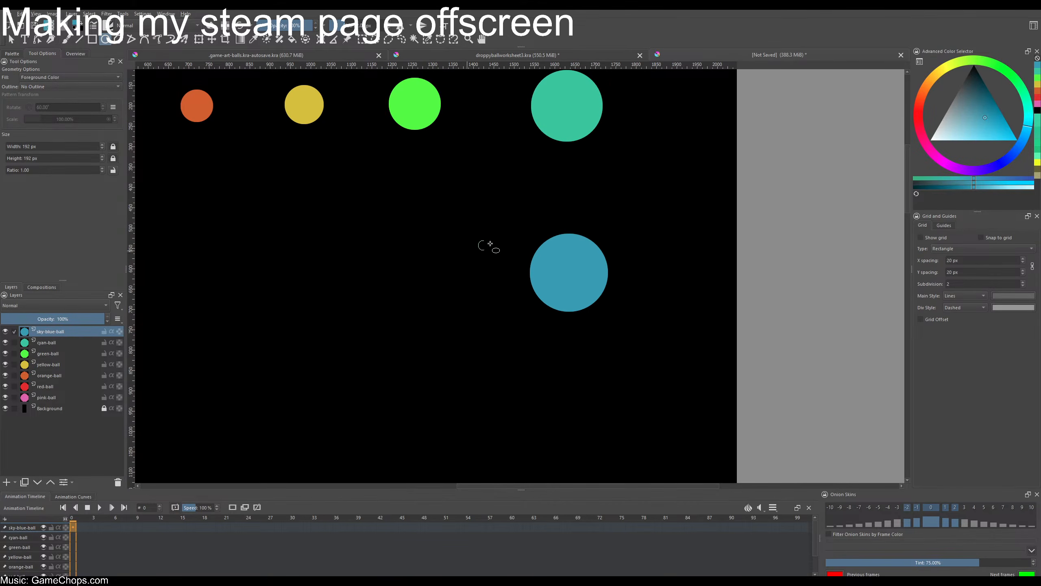
click(540, 56)
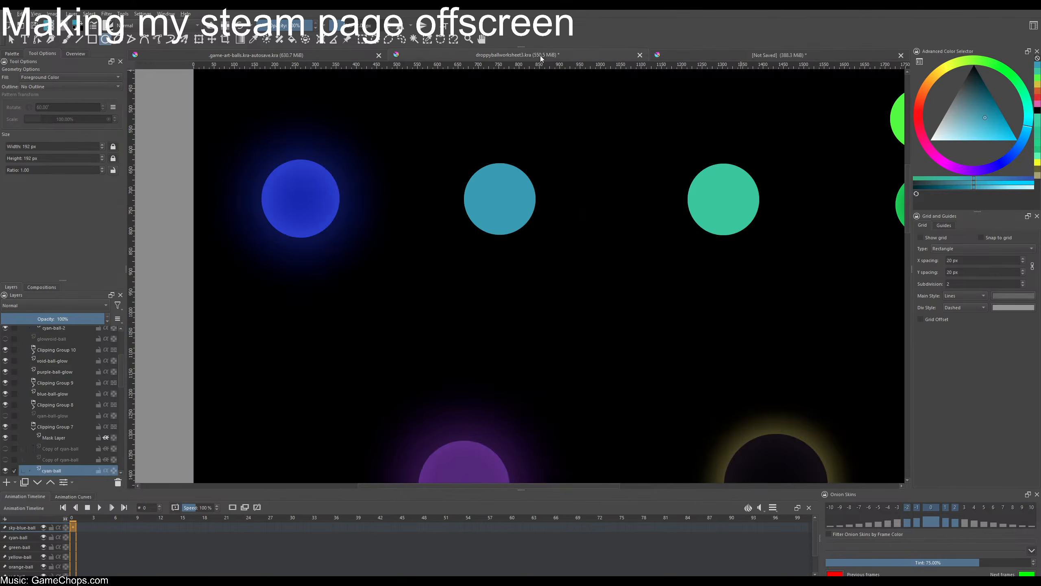
key(b)
click(33, 407)
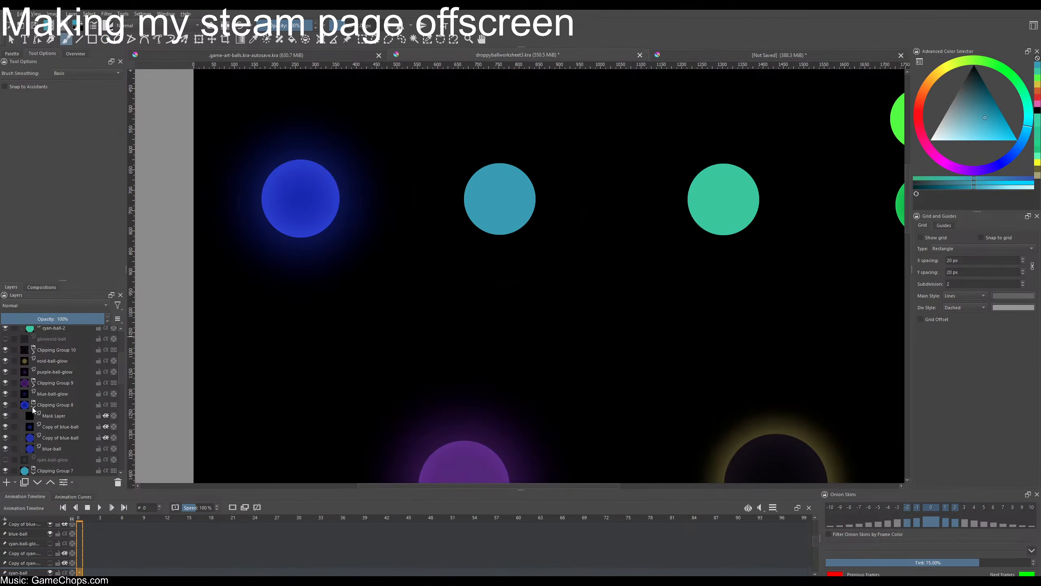
click(5, 394)
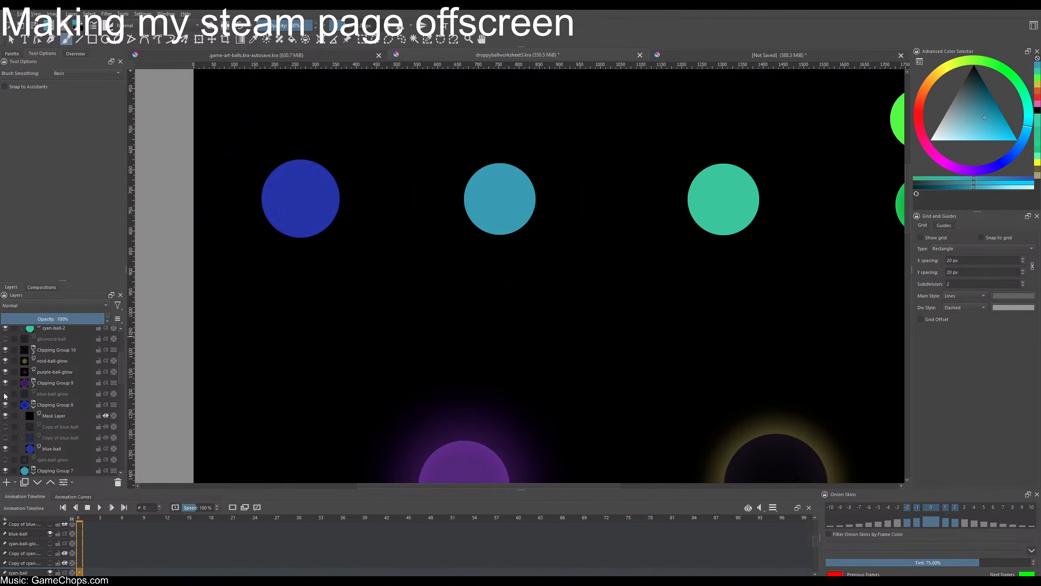
click(768, 55)
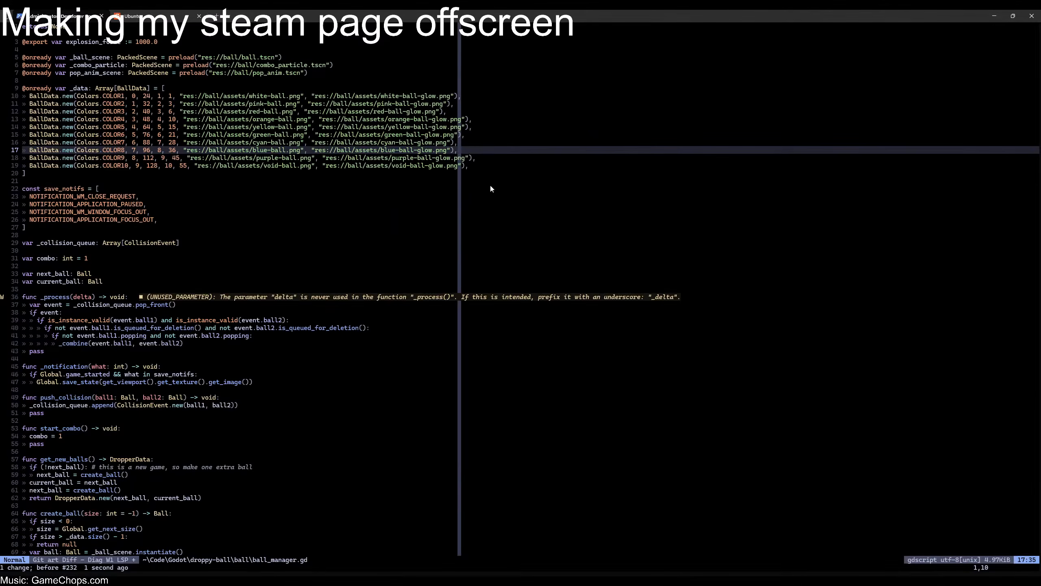
- Look up the purple ball's size in ball_manager.gd and set the ellipse width and height to 224 px in the unsaved document
click(147, 158)
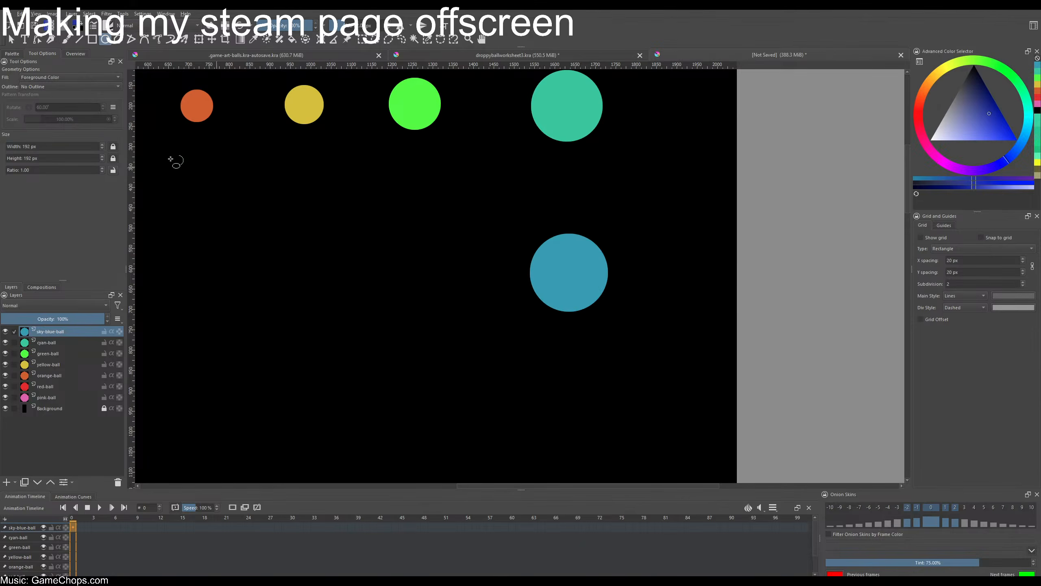
click(73, 146)
text(24)
key(Tab)
text(2)
scroll(418, 241, down, 1)
drag(420, 242, 517, 203)
key(ctrl+z)
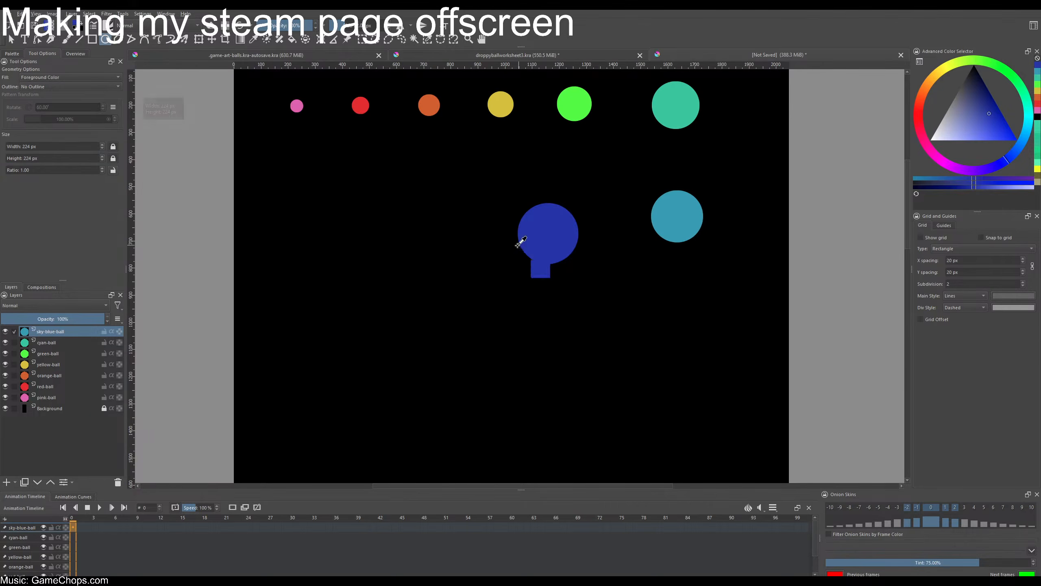
- Add a paint layer named blue-ball above sky-blue-ball and draw a 224 px blue circle on it
key(Insert)
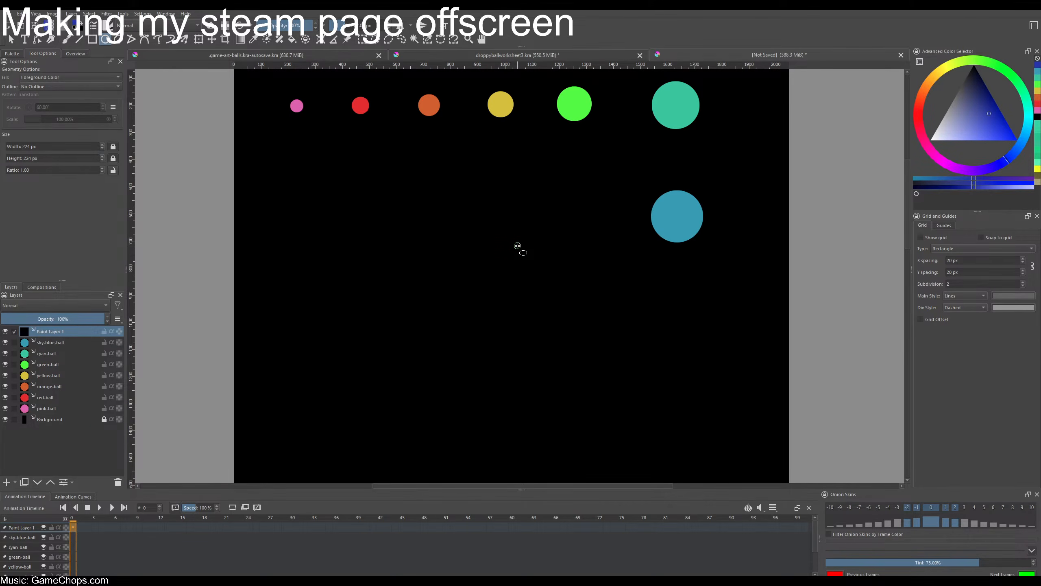
key(F2)
text(blue-b)
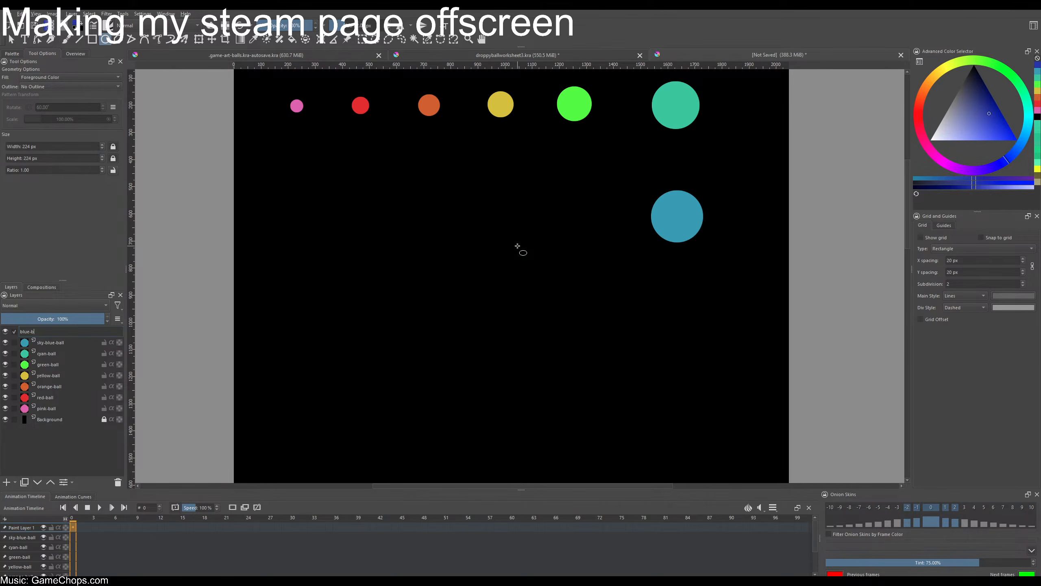
text(all)
key(Return)
drag(517, 246, 519, 209)
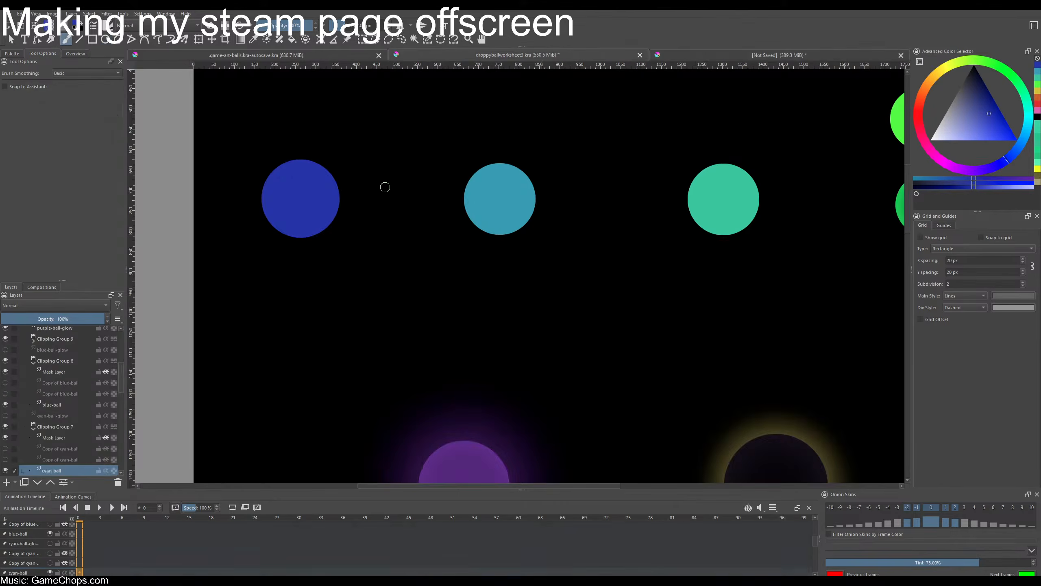
- In droppyballworksheet3.kra, hide purple-ball's mask layer, purple-ball-anti-glow and purple-ball-glow, and sample the ball's flat purple color
key(2)
drag(439, 248, 411, 167)
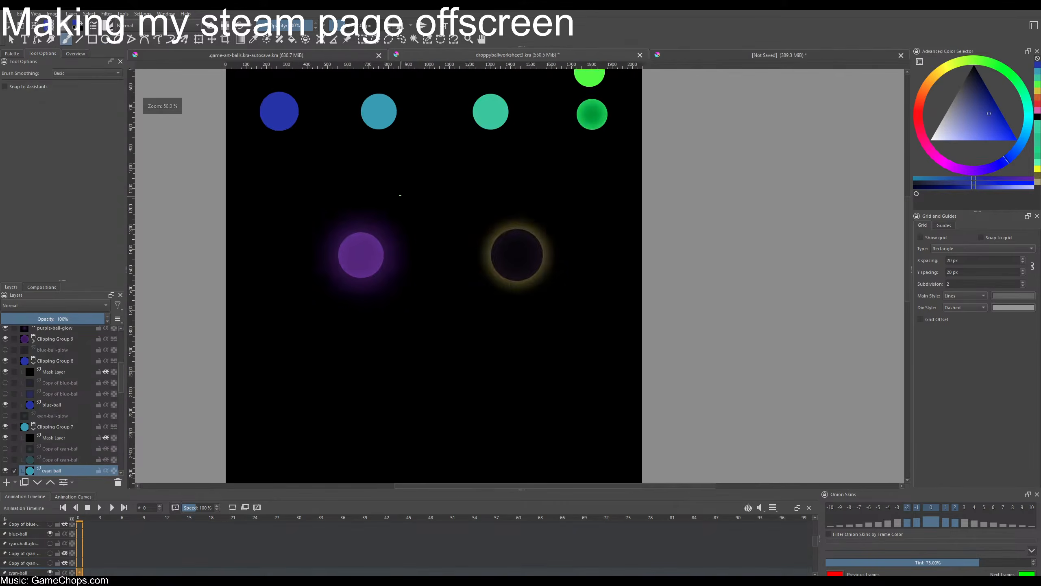
key(1)
drag(404, 222, 433, 197)
click(34, 339)
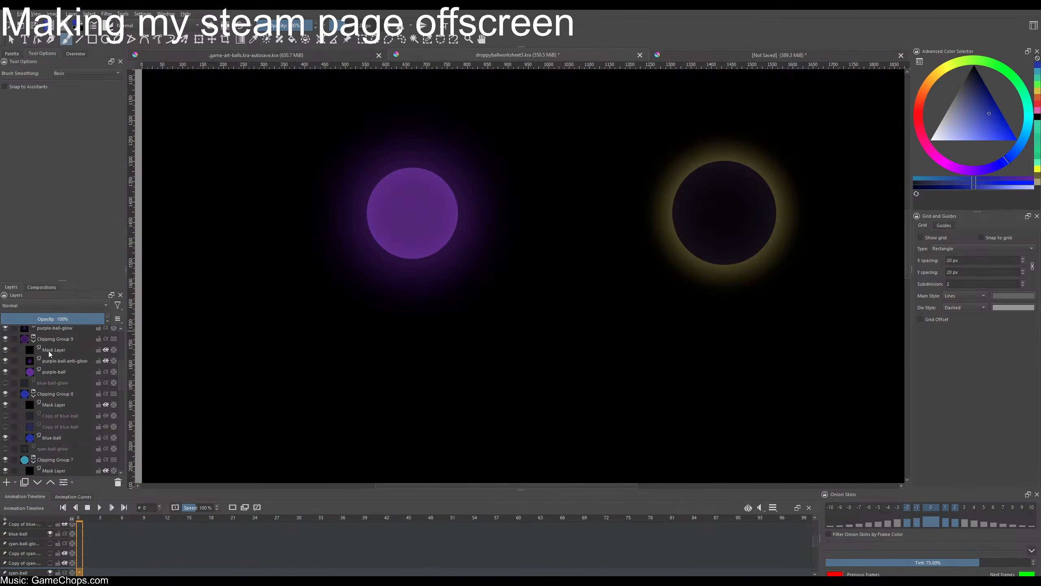
click(5, 360)
click(5, 349)
scroll(7, 349, up, 1)
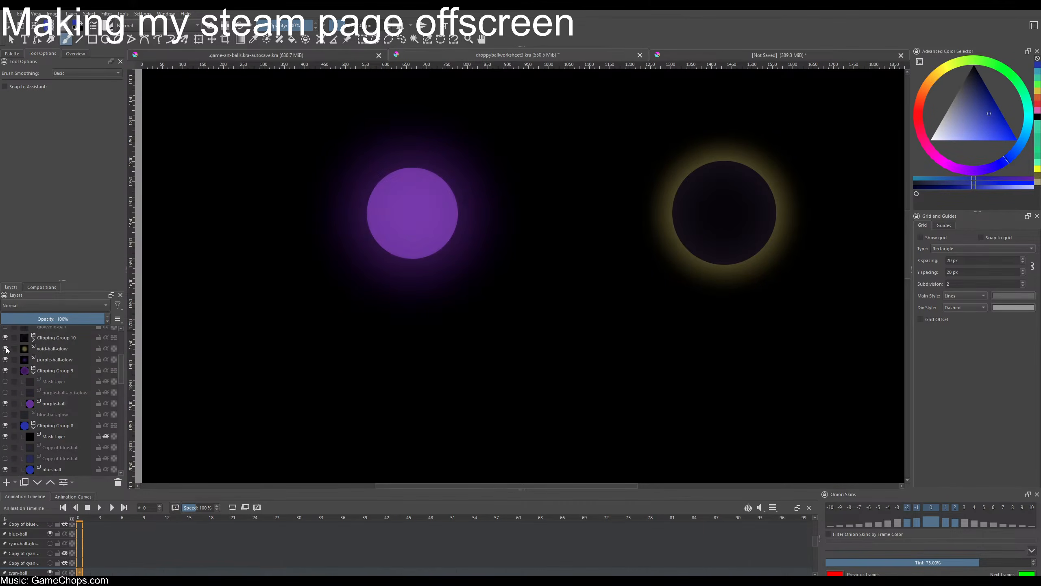
click(6, 358)
click(46, 402)
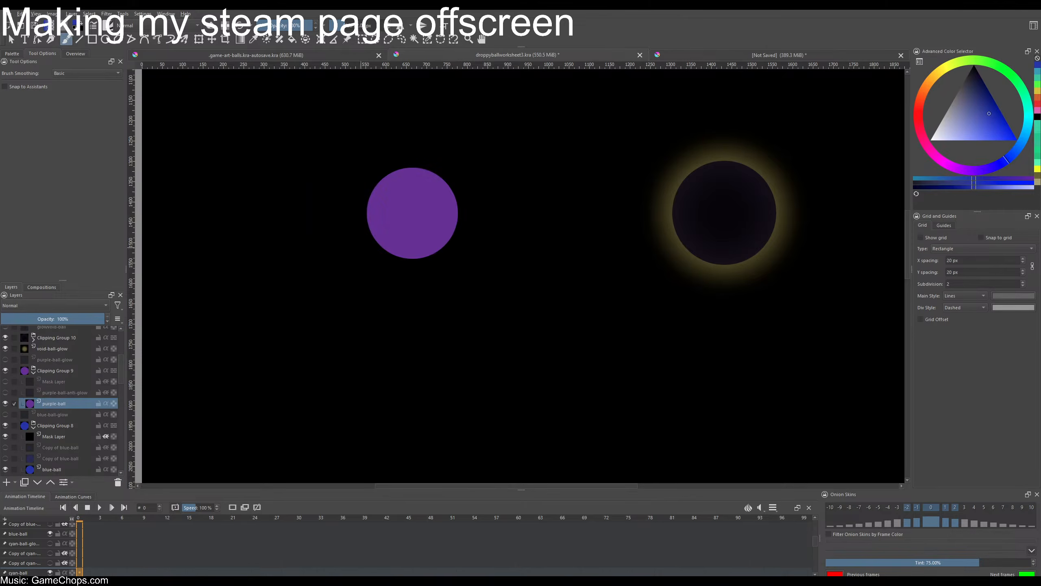
ctrl+click(392, 227)
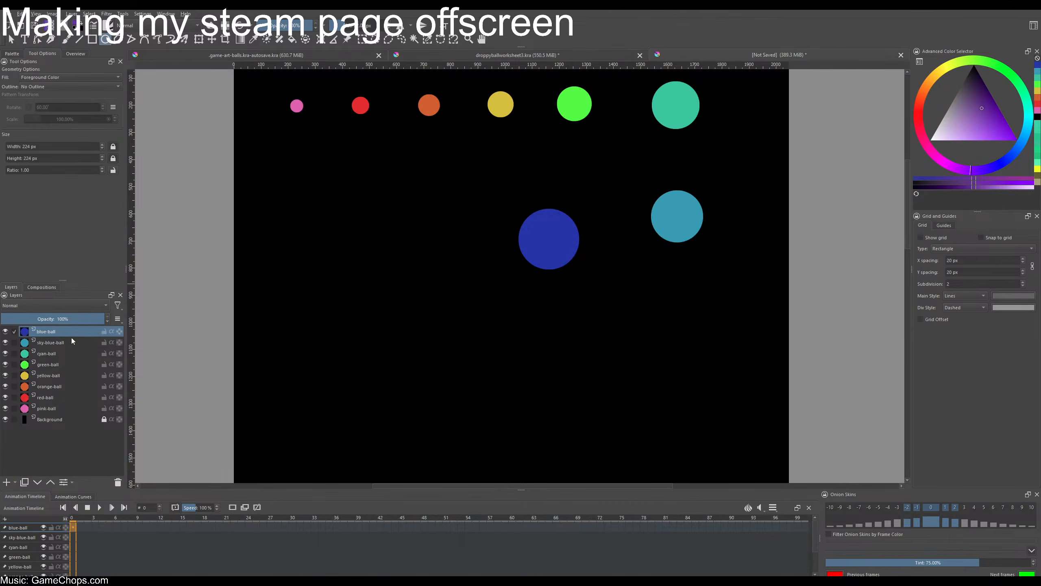
- In the unsaved document, add a paint layer named purple-ball and draw a 224 px purple circle beside the blue ball
key(Insert)
double_click(98, 335)
text(purple-ball)
key(Return)
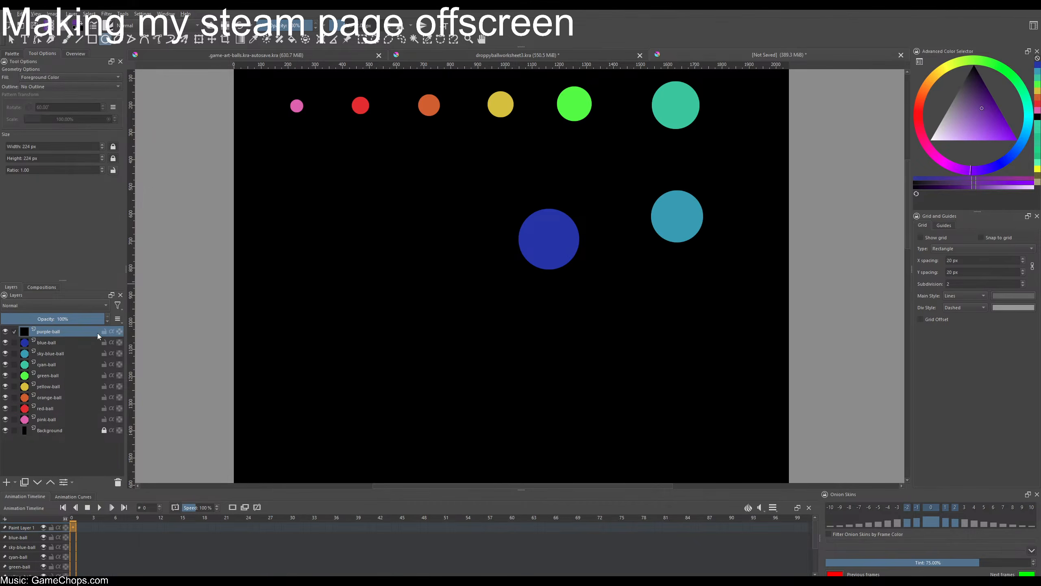
drag(439, 200, 379, 205)
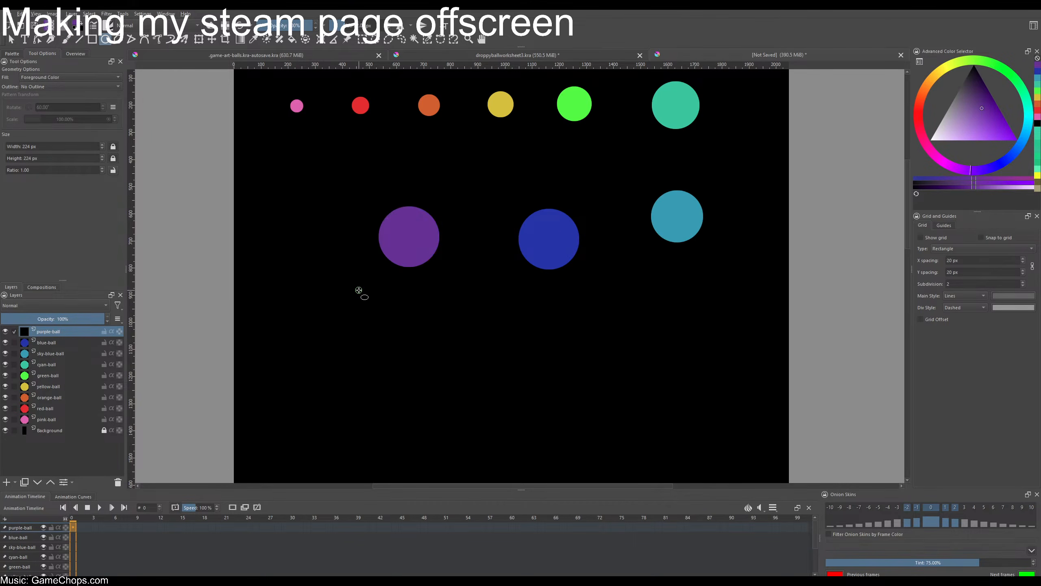
- Add a paint layer named void-ball above purple-ball in the unsaved document
key(Insert)
double_click(52, 334)
text(void-ball)
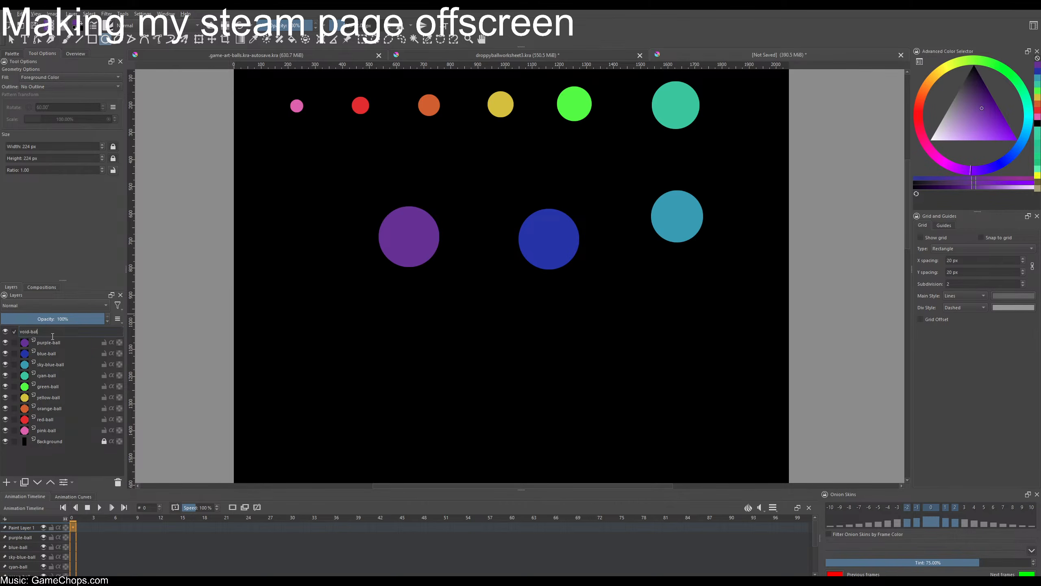
key(Return)
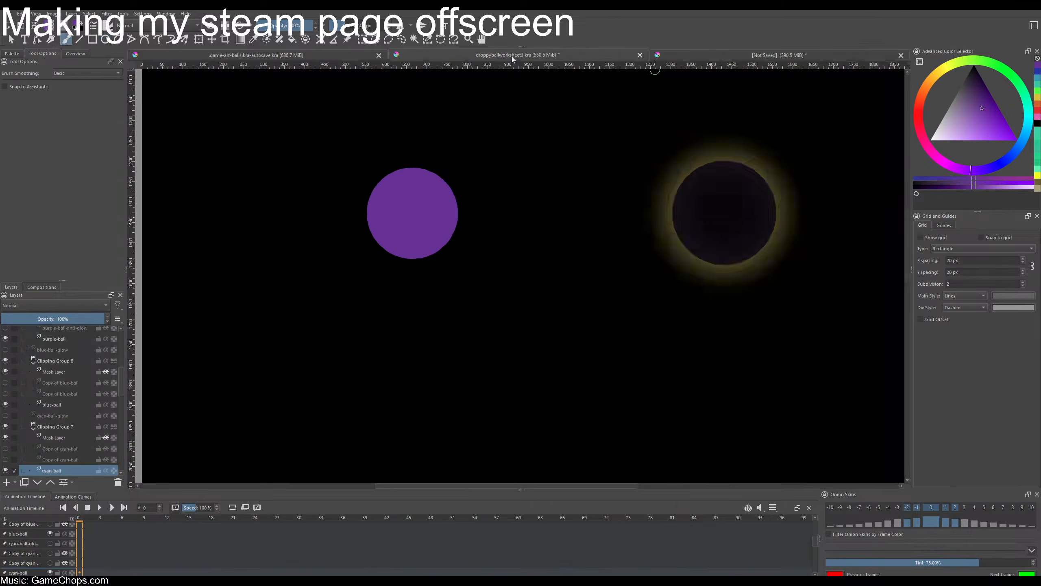
- In droppyballworksheet3.kra, collapse Clipping Group 12 and Clipping Group 11 in the layer stack
scroll(613, 249, down, 4)
scroll(612, 250, up, 1)
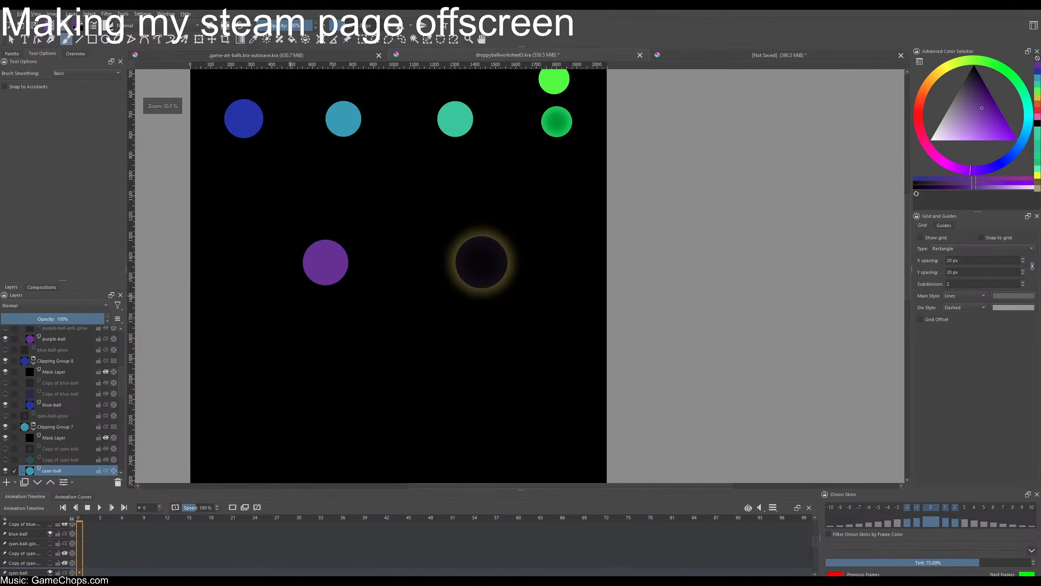
scroll(45, 354, up, 4)
scroll(30, 349, up, 2)
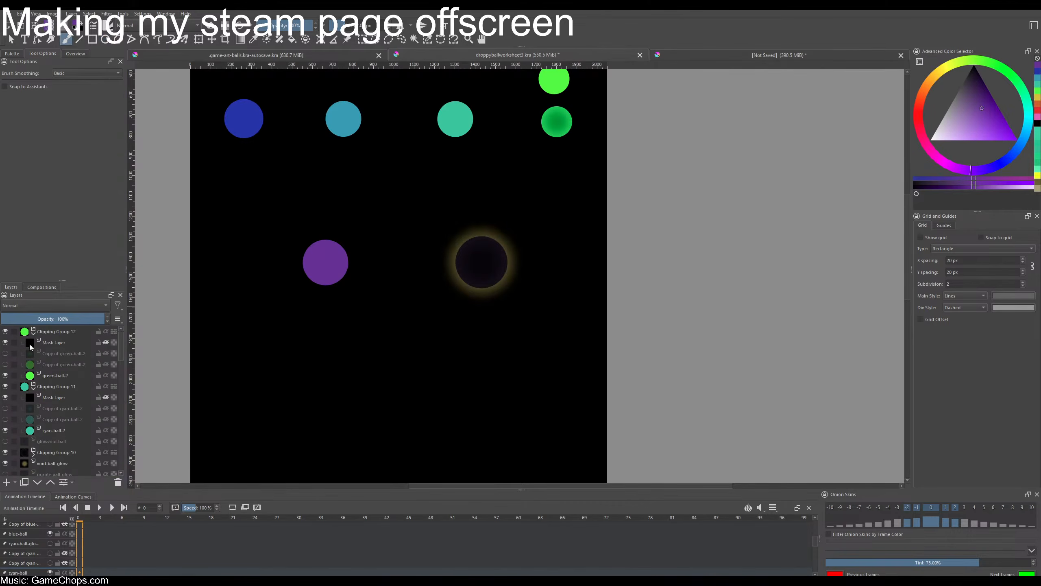
click(33, 333)
click(34, 344)
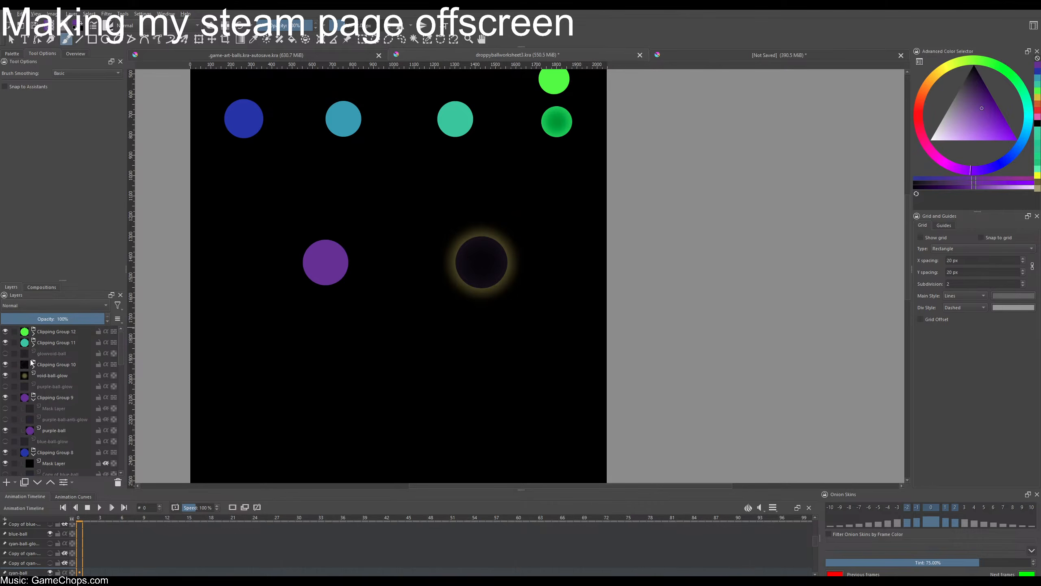
- Copy Clipping Group 10 and void-ball-glow from droppyballworksheet3.kra and paste them above purple-ball in the unsaved document
click(50, 374)
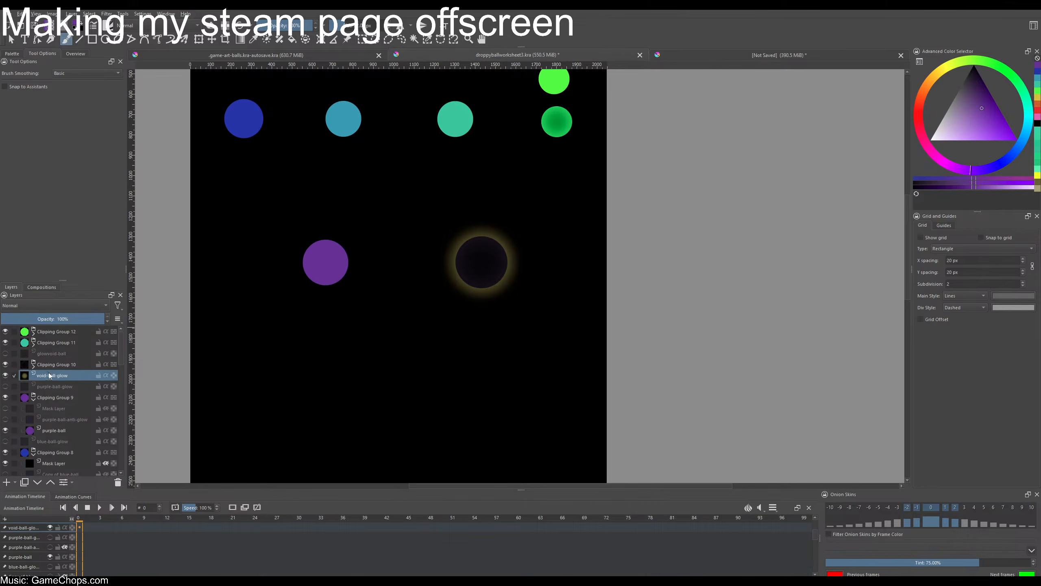
click(54, 364)
ctrl+click(58, 376)
key(ctrl+t)
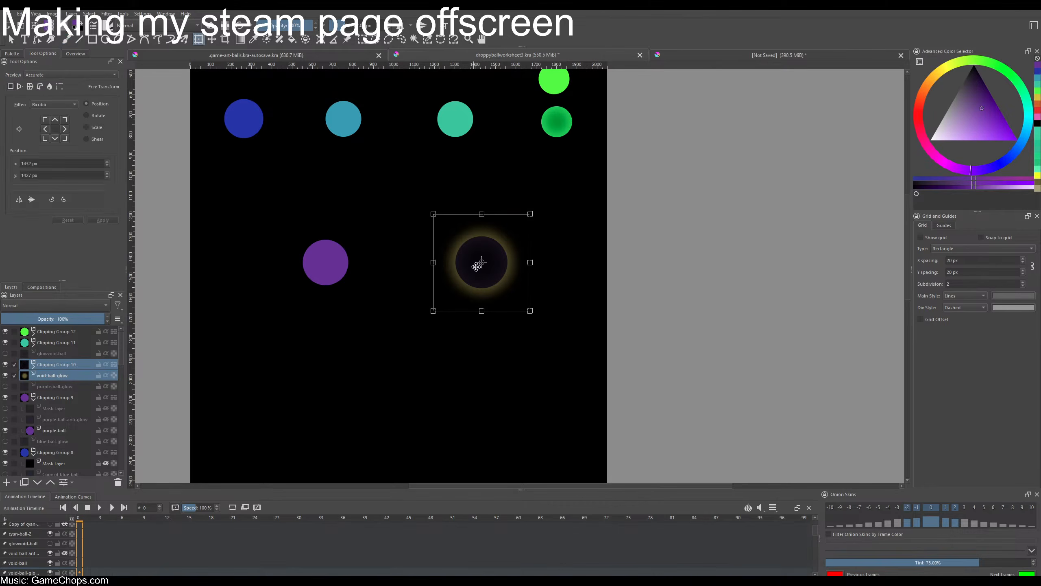
click(716, 58)
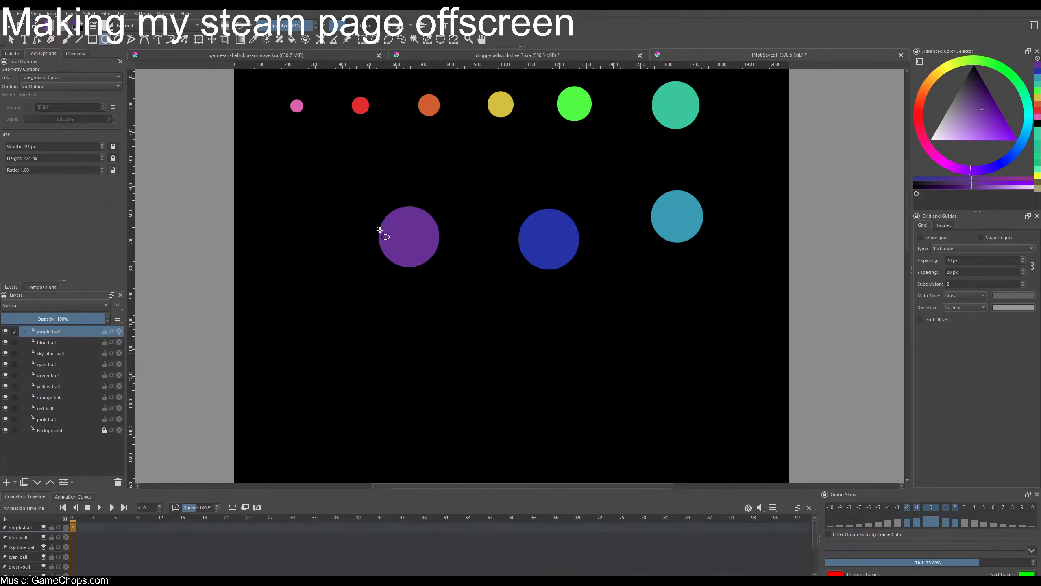
key(ctrl+v)
scroll(620, 370, down, 3)
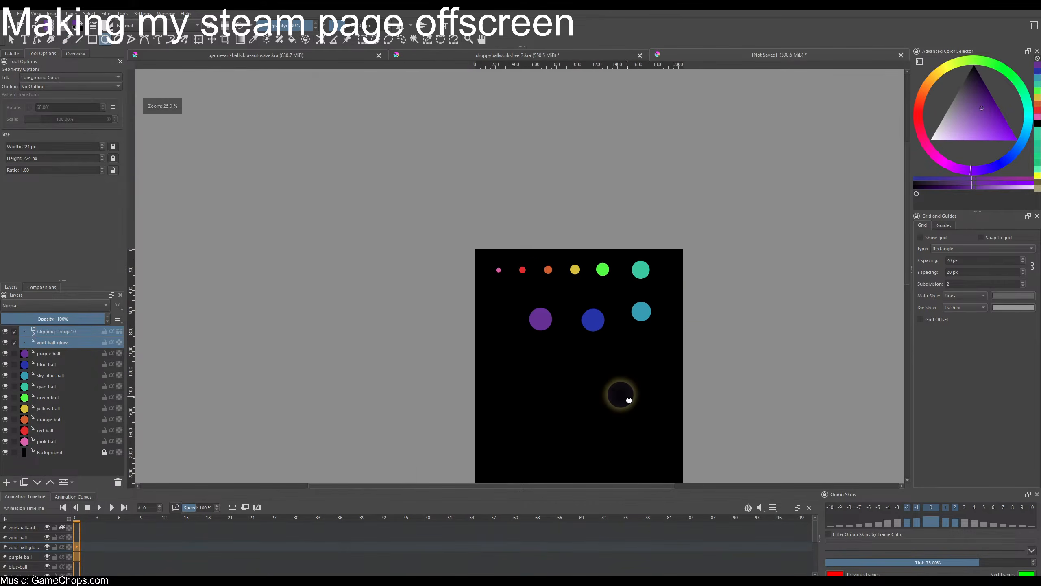
- Move the pasted void ball and its glow lower on the canvas of the unsaved document
drag(623, 396, 525, 307)
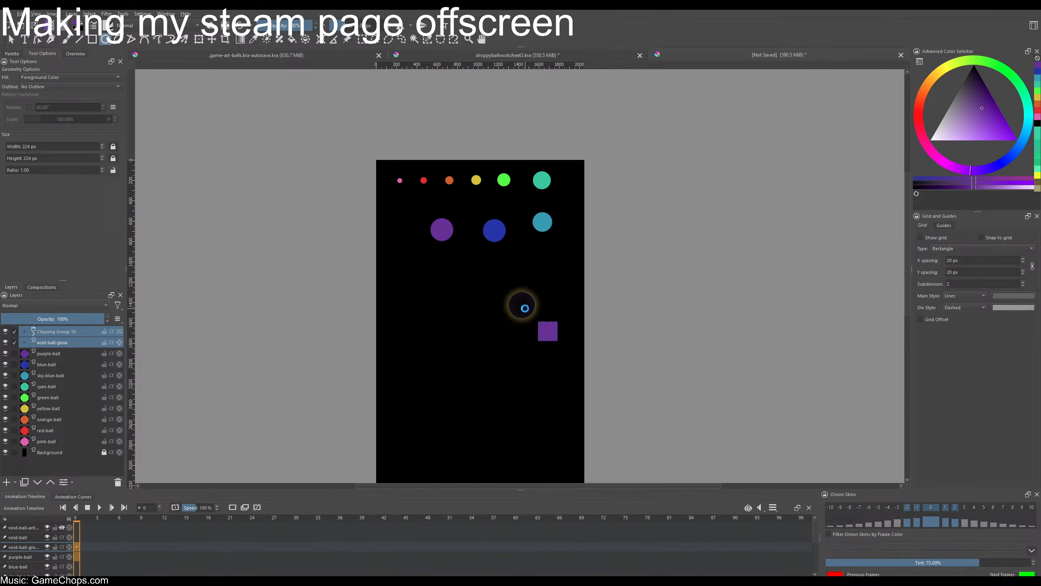
key(ctrl+t)
drag(543, 308, 496, 386)
scroll(462, 301, up, 2)
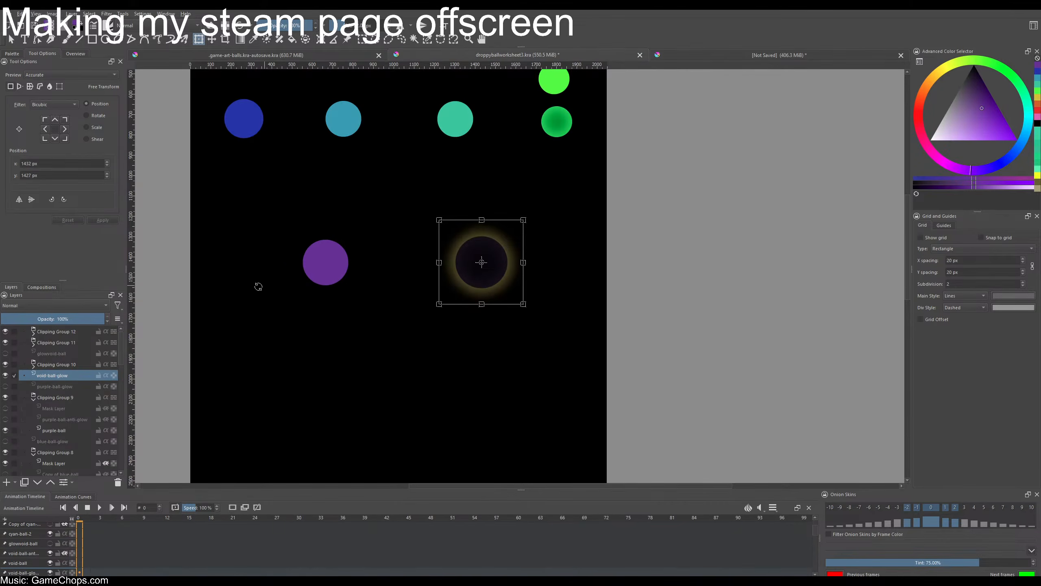
- In droppyballworksheet3.kra, show purple-ball-glow, its mask layer and purple-ball-anti-glow again, and select the glow together with Clipping Group 9
click(46, 386)
scroll(47, 369, down, 1)
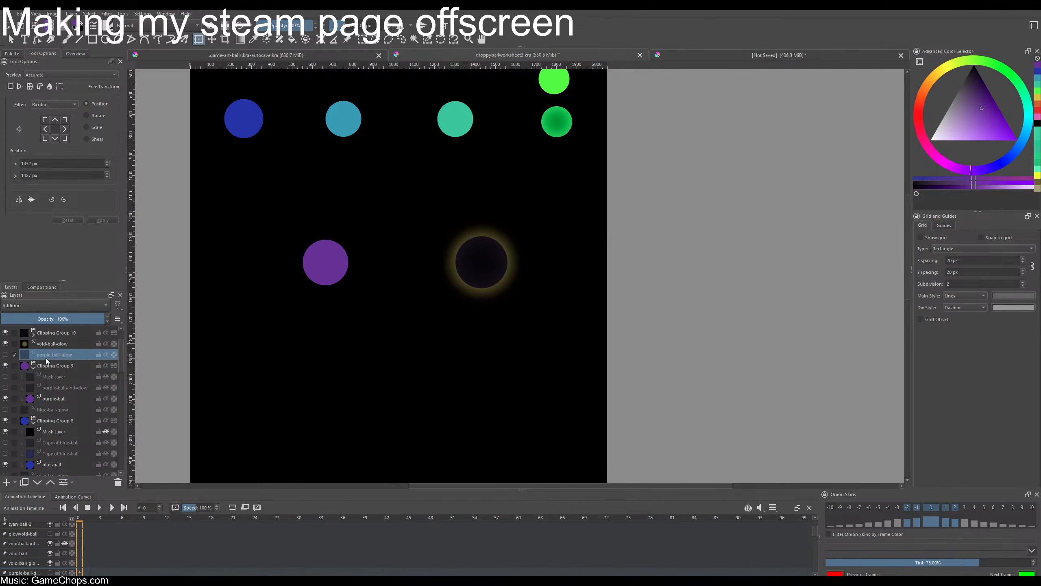
click(5, 355)
drag(6, 377, 5, 390)
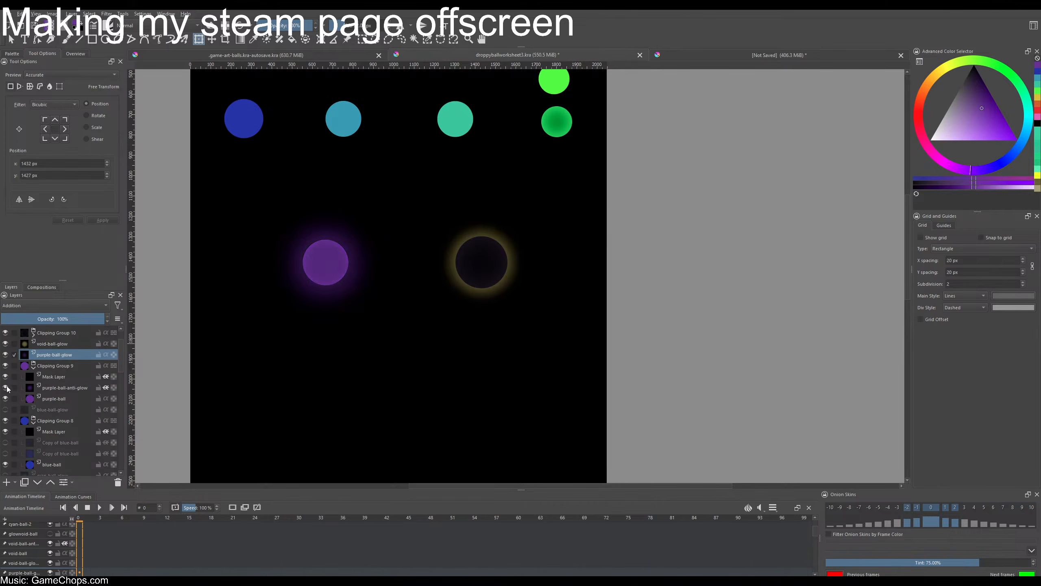
ctrl+click(56, 366)
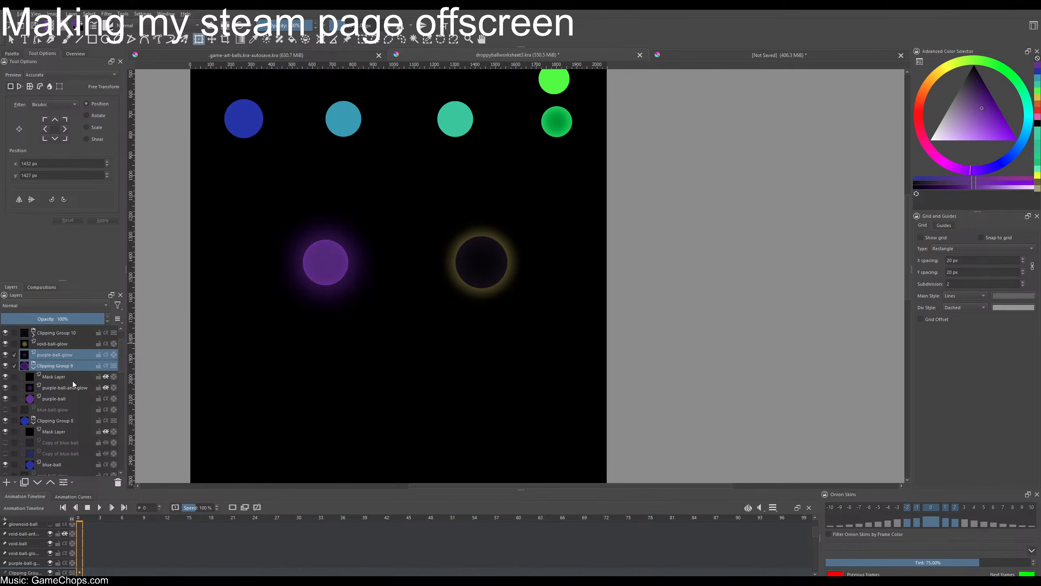
- In droppyballworksheet3.kra, show blue-ball-glow and both Copy of blue-ball layers, and select the glow together with Clipping Group 8
click(61, 387)
scroll(54, 399, down, 1)
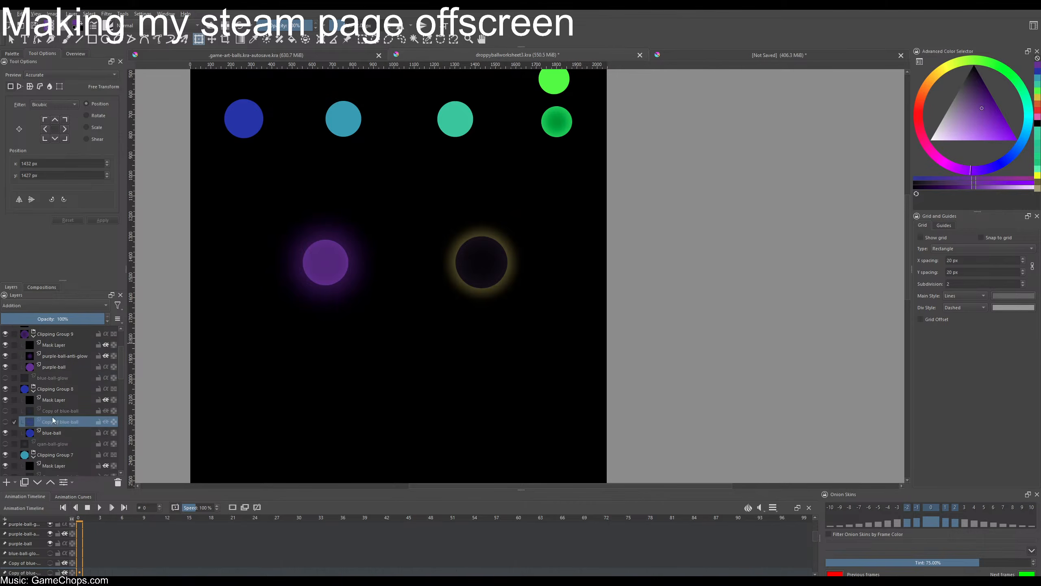
click(51, 388)
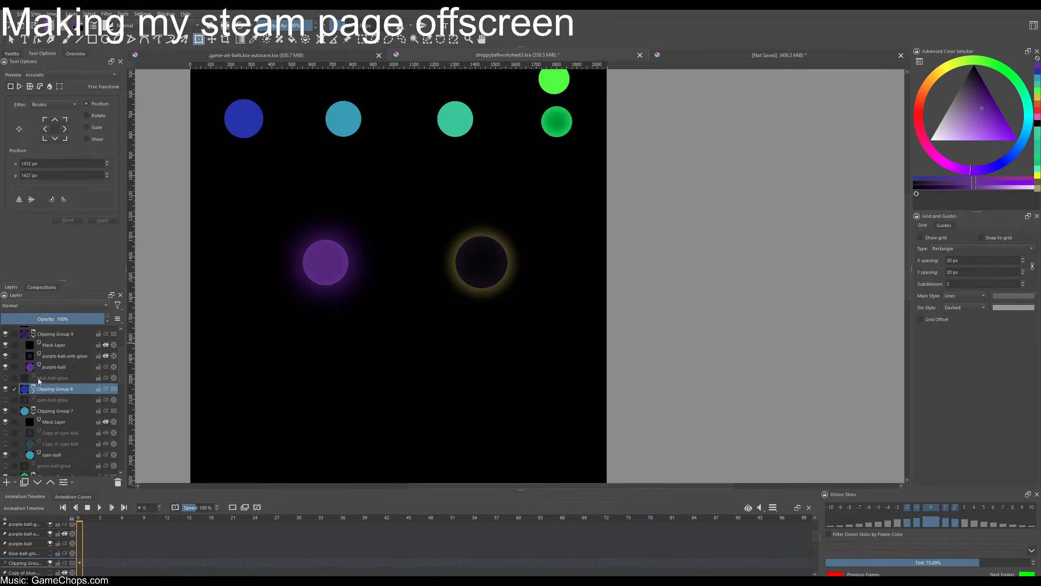
click(33, 391)
double_click(56, 410)
click(56, 399)
click(56, 388)
click(53, 378)
click(5, 378)
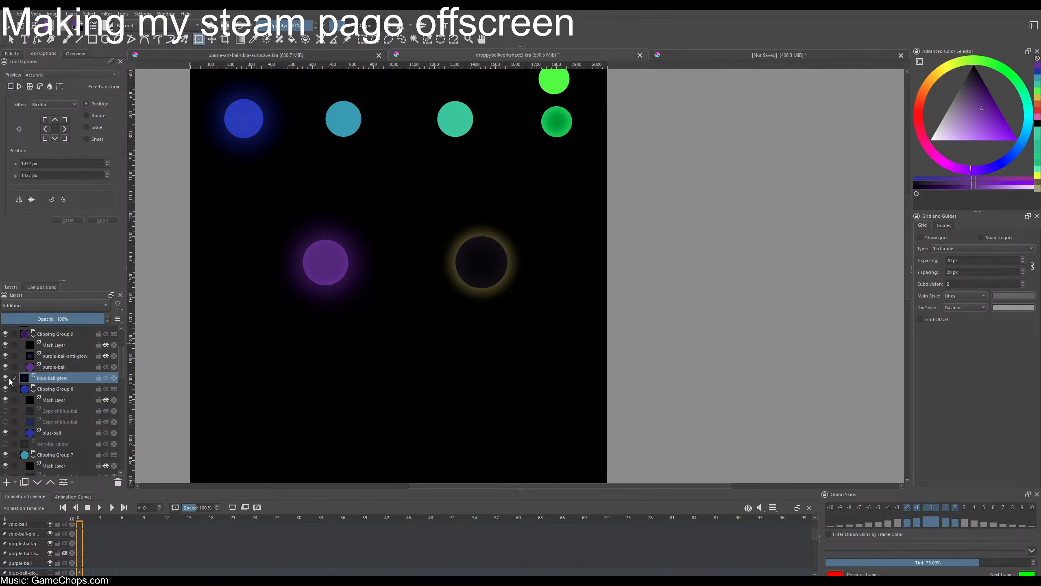
click(5, 410)
click(5, 422)
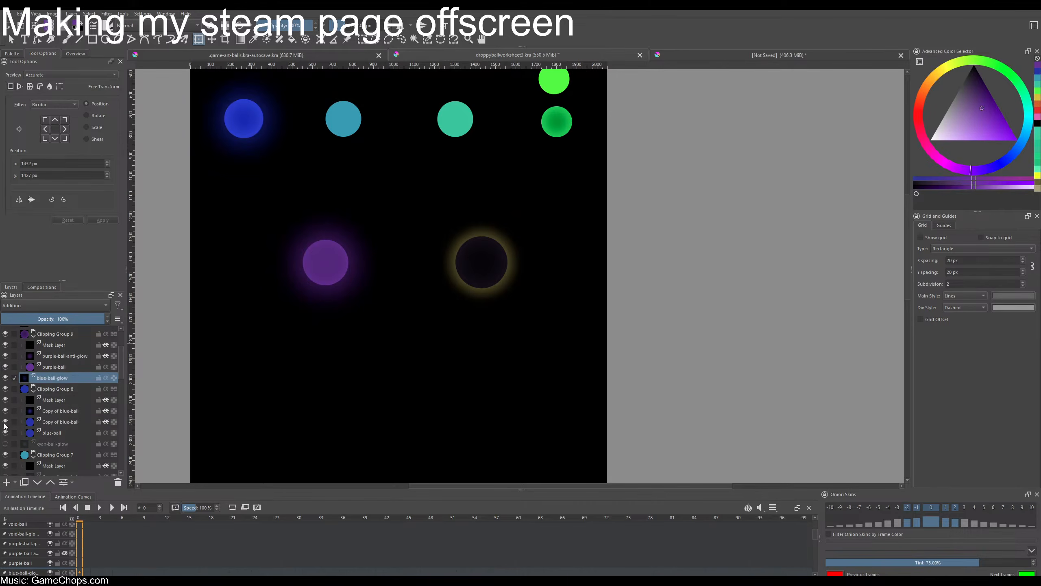
ctrl+click(61, 390)
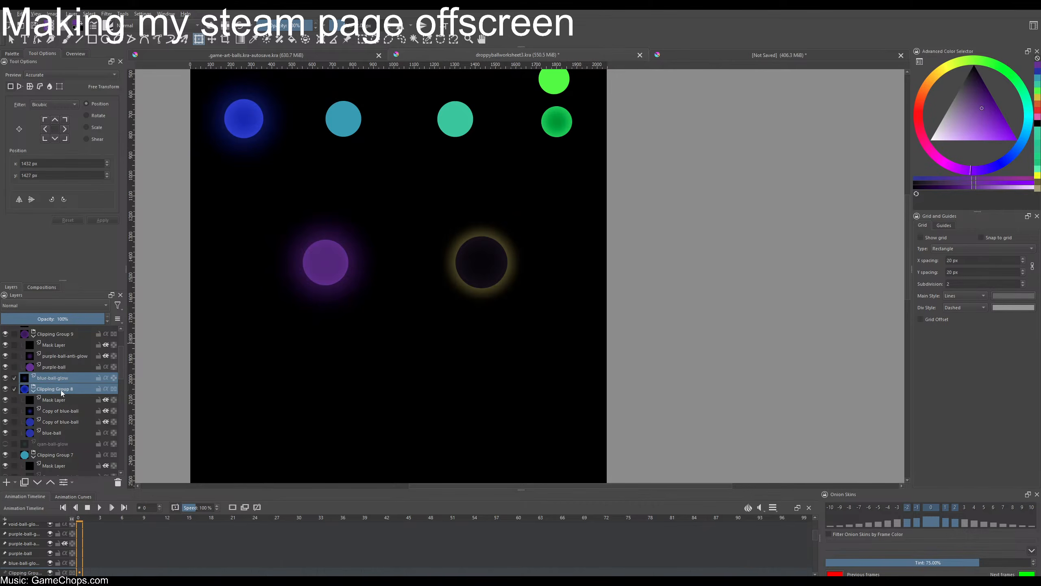
- Copy blue-ball-glow and Clipping Group 8 into the unsaved document and move the glowing blue ball to about x 1600, y 1144 px
click(247, 123)
key(Return)
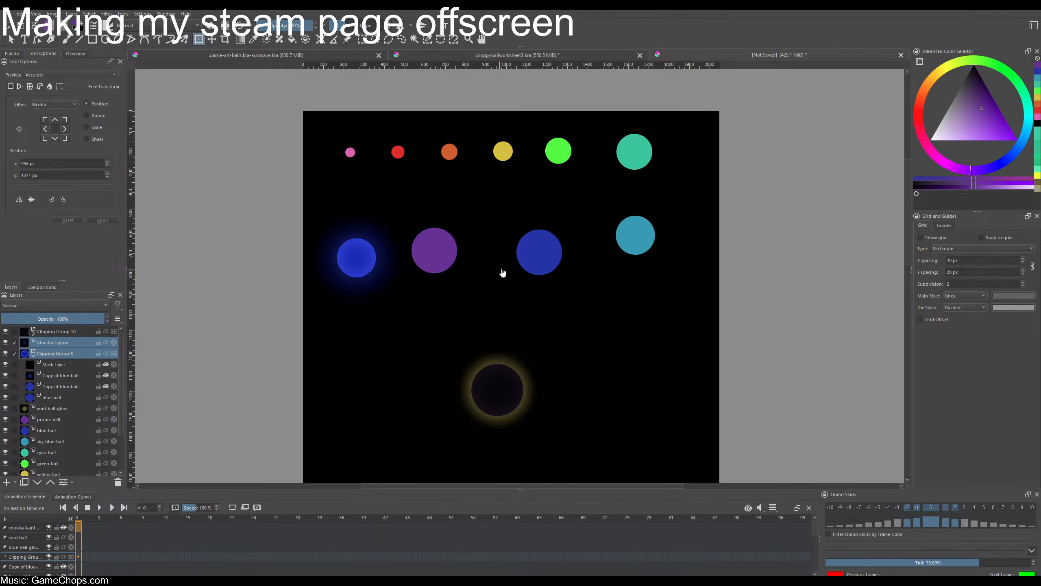
scroll(389, 275, up, 3)
scroll(383, 272, down, 1)
drag(458, 273, 376, 261)
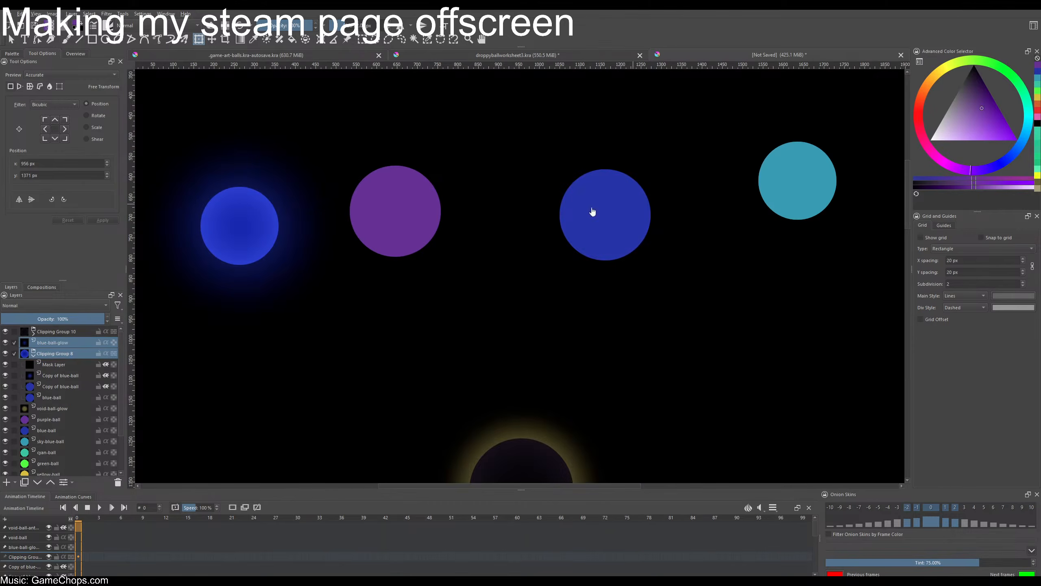
scroll(565, 326, down, 3)
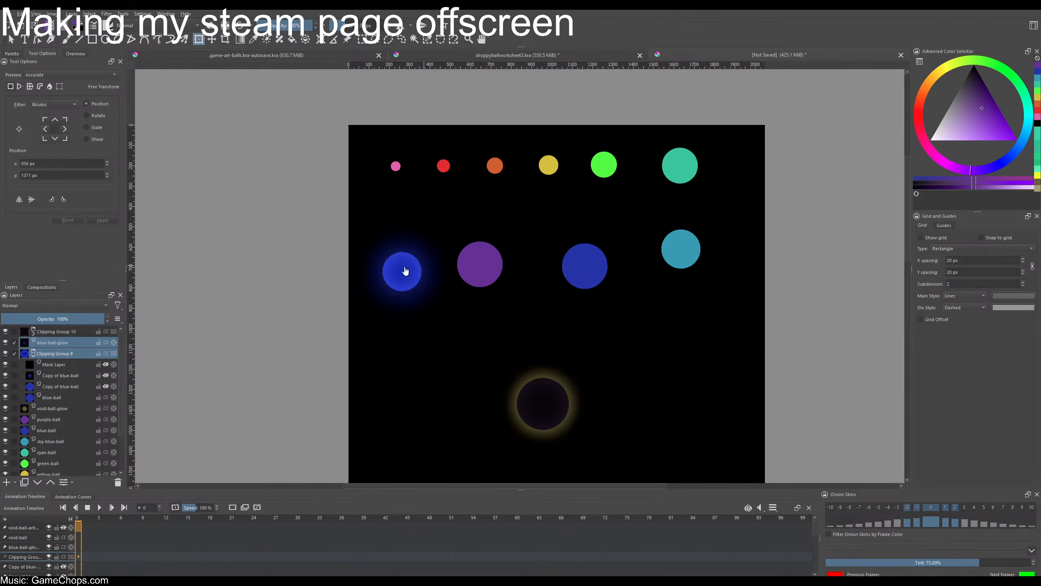
drag(420, 258, 569, 262)
drag(631, 250, 701, 348)
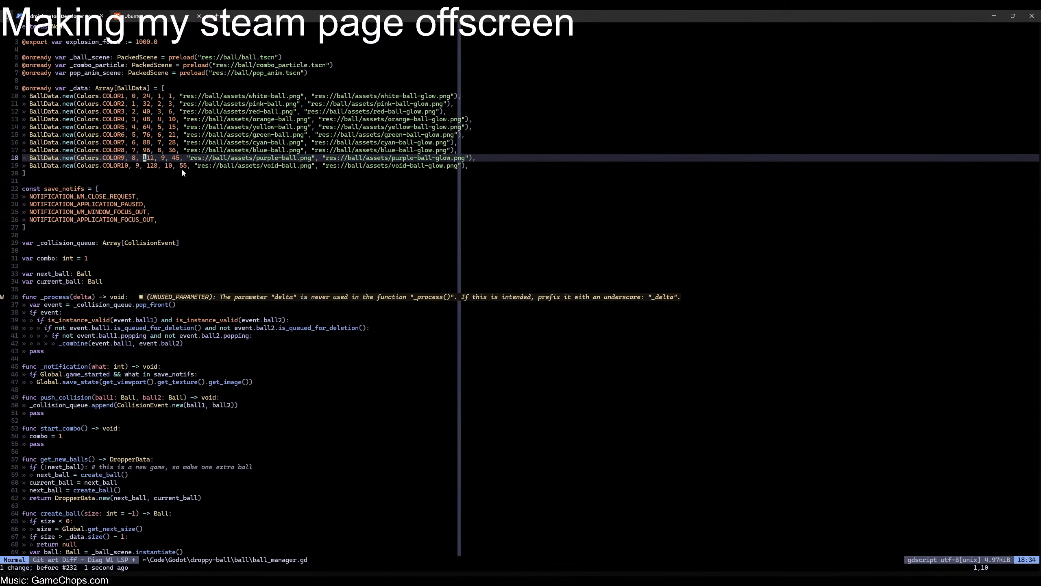
- Switch to the code editor and look up the sizes of the blue, purple, orange and red balls in ball_manager.gd
click(147, 150)
click(149, 156)
click(147, 149)
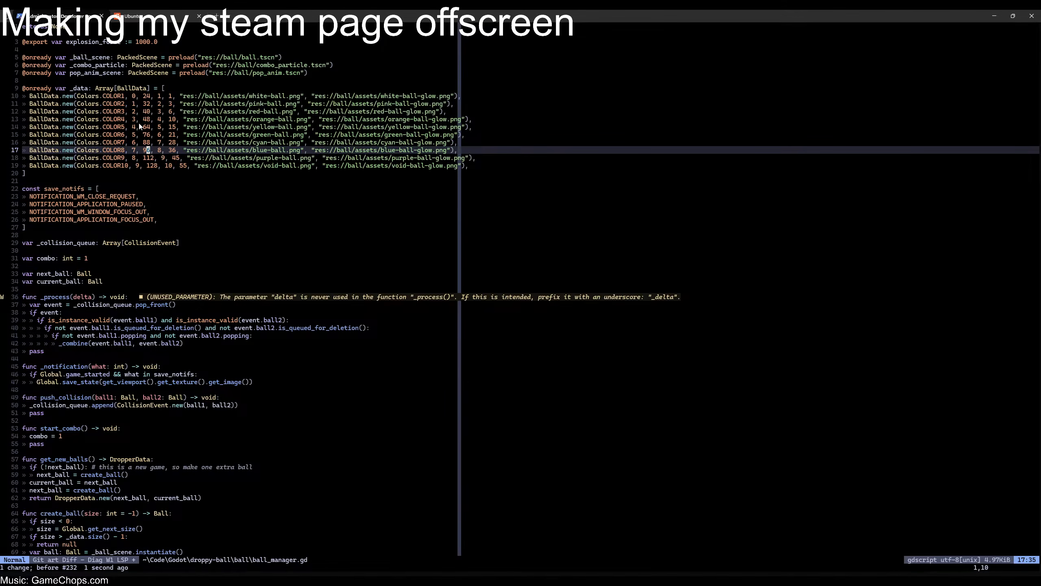
click(149, 108)
click(148, 112)
click(146, 119)
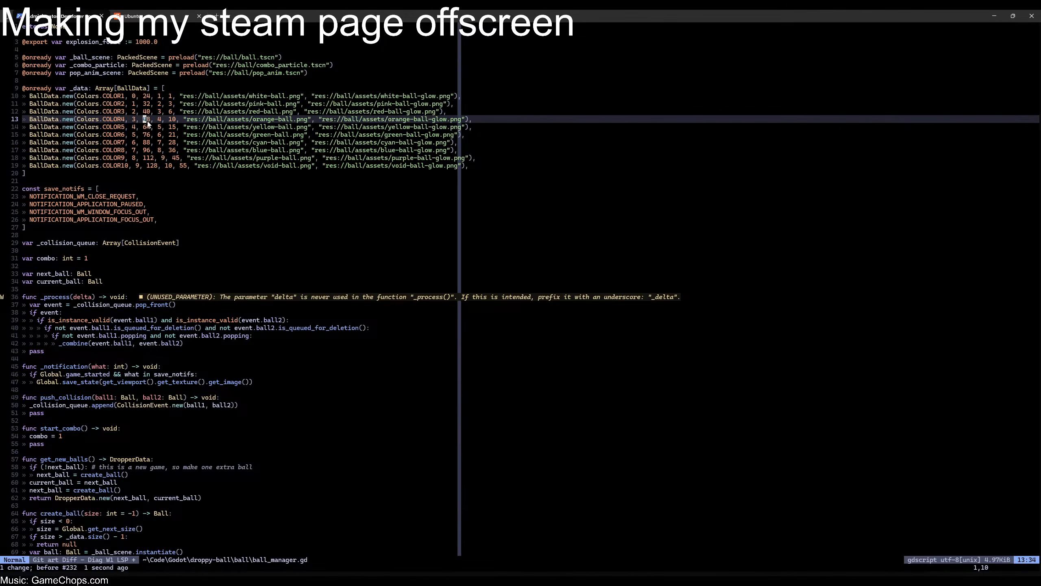
click(148, 112)
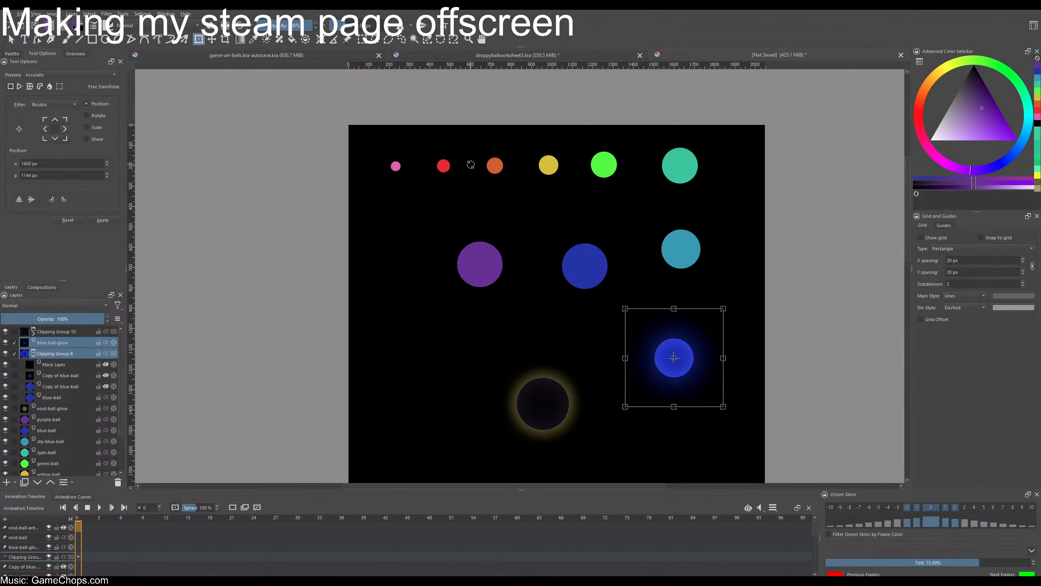
- Back in Krita, copy orange-ball into a new clipboard-sized image to check its size, and compare it with the orange entry in ball_manager.gd
scroll(473, 166, up, 1)
scroll(71, 381, down, 2)
click(64, 449)
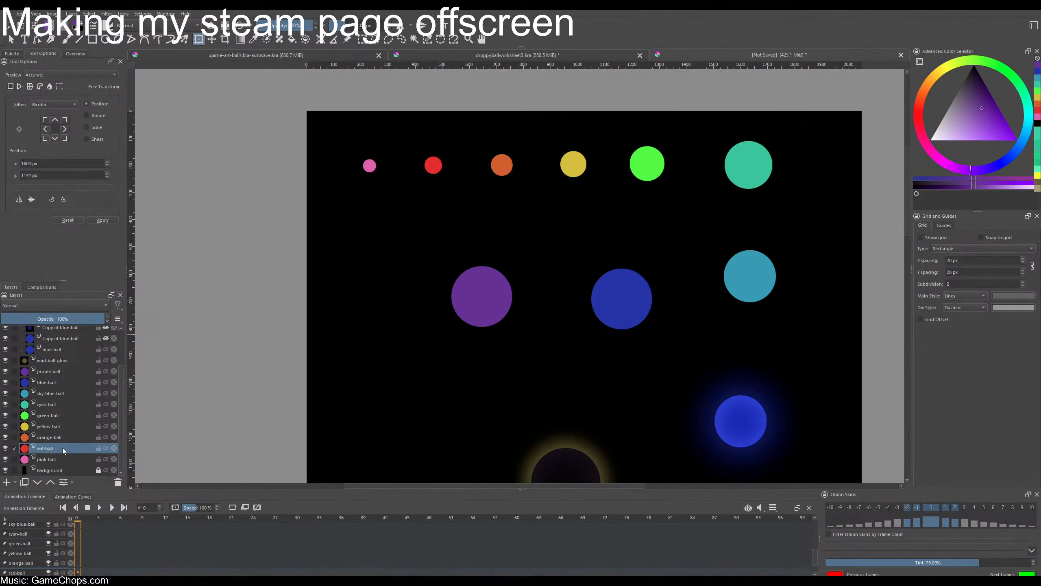
click(69, 438)
click(504, 168)
key(ctrl+c)
key(ctrl+shift+n)
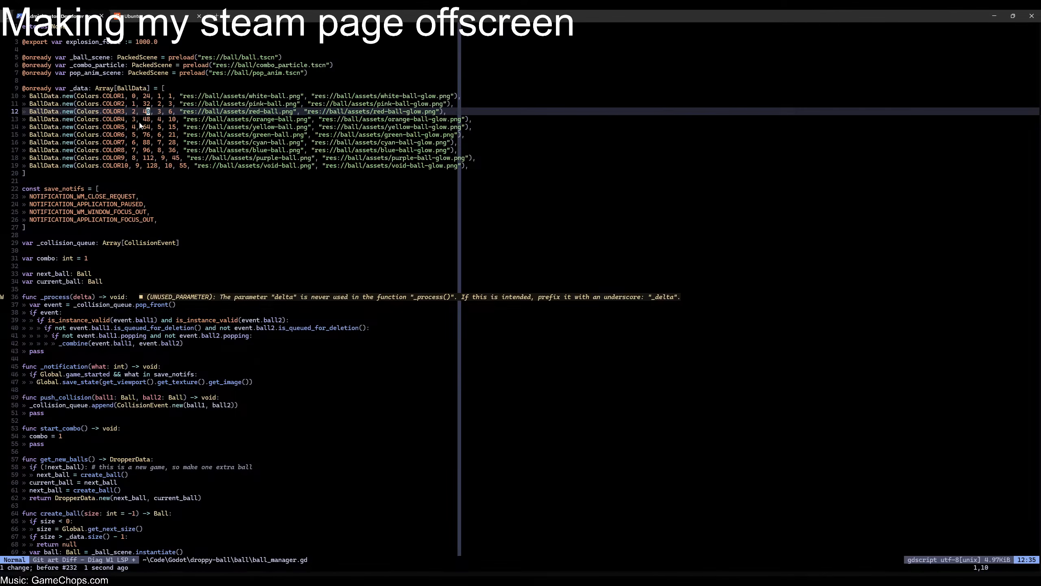
click(145, 119)
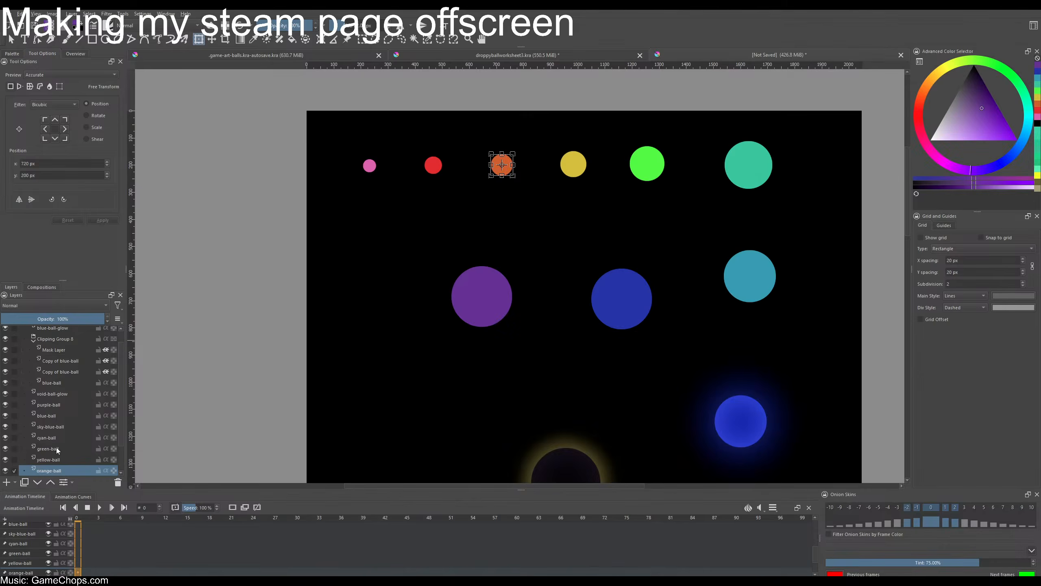
- Copy yellow-ball from the unsaved document into a new image made from the clipboard to check its pixel size
click(49, 459)
key(ctrl+c)
key(ctrl+shift+n)
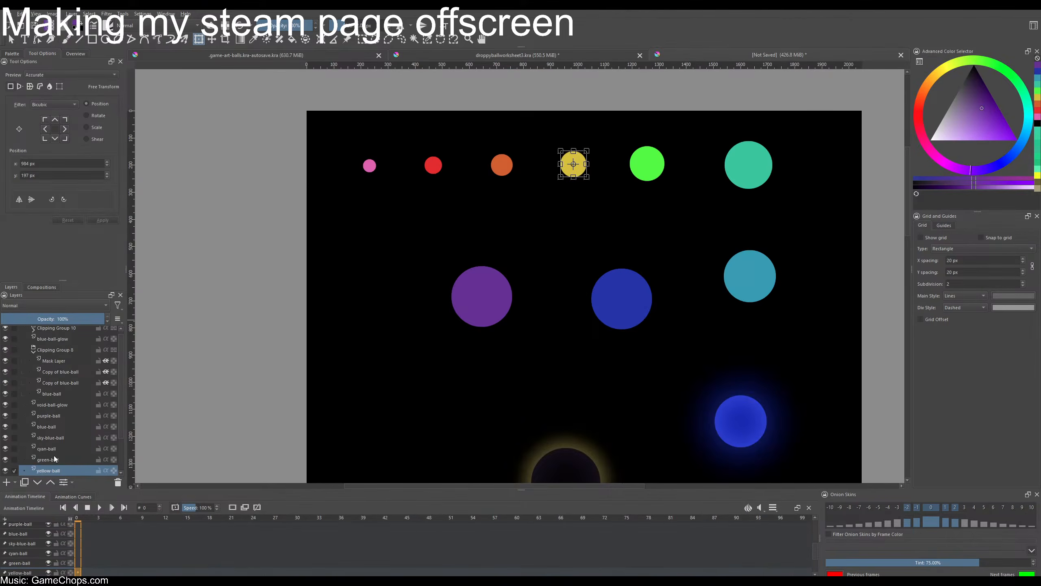
- Copy green-ball into a new image to check its size, close that image, and compare with the green entry in ball_manager.gd
click(54, 458)
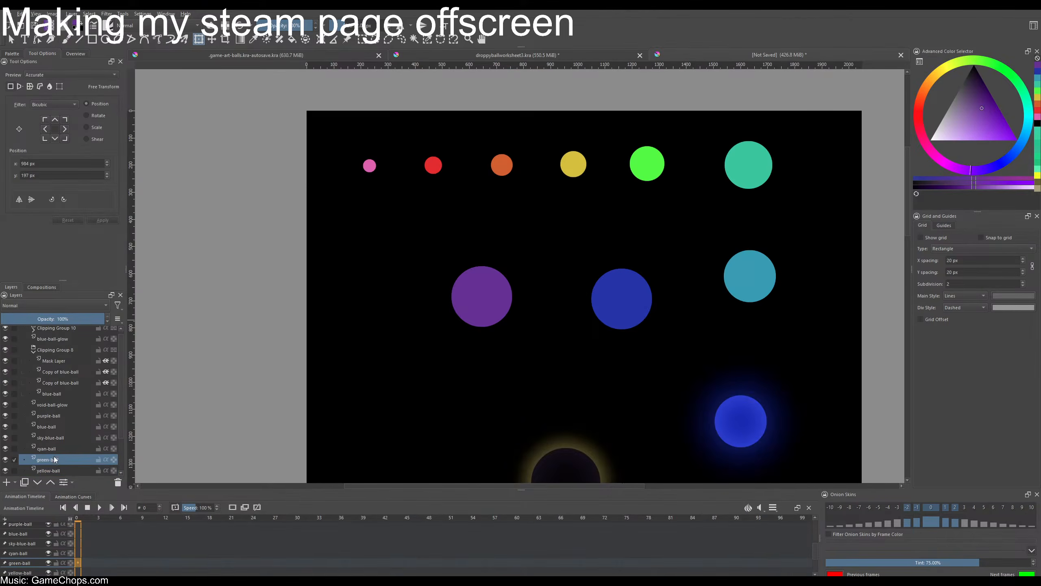
click(646, 163)
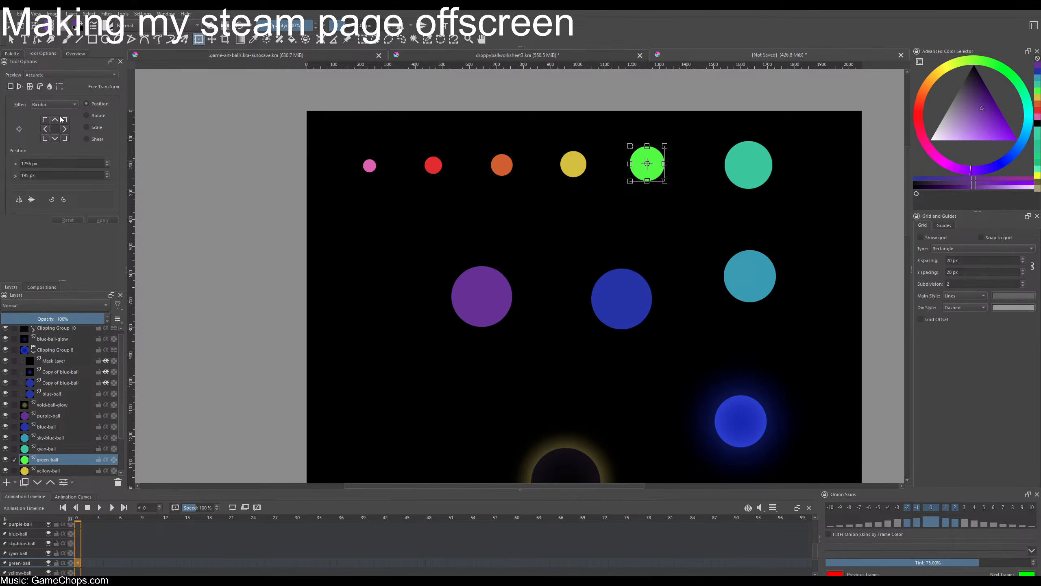
click(87, 128)
click(87, 104)
click(60, 86)
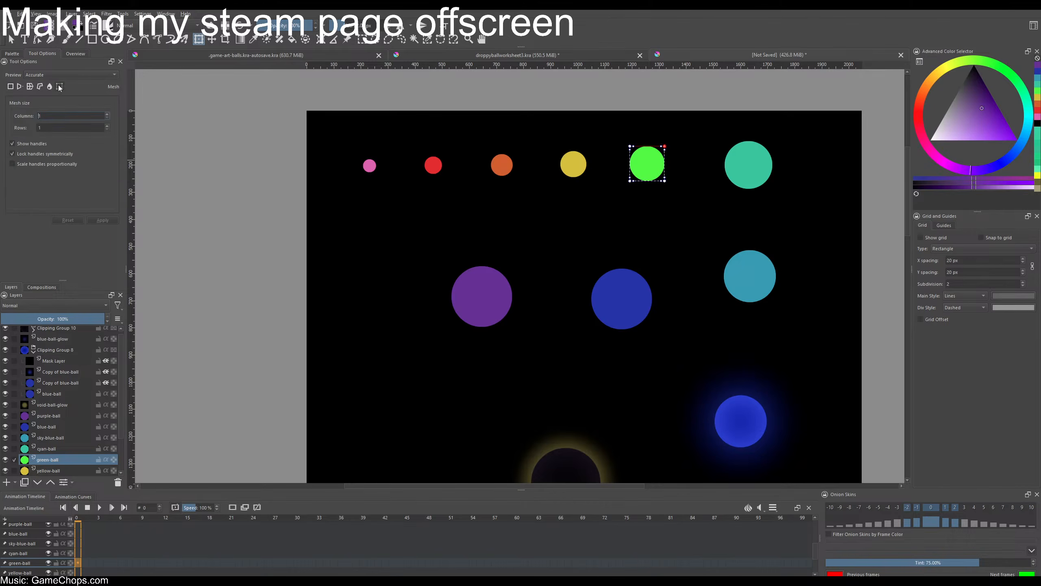
click(10, 87)
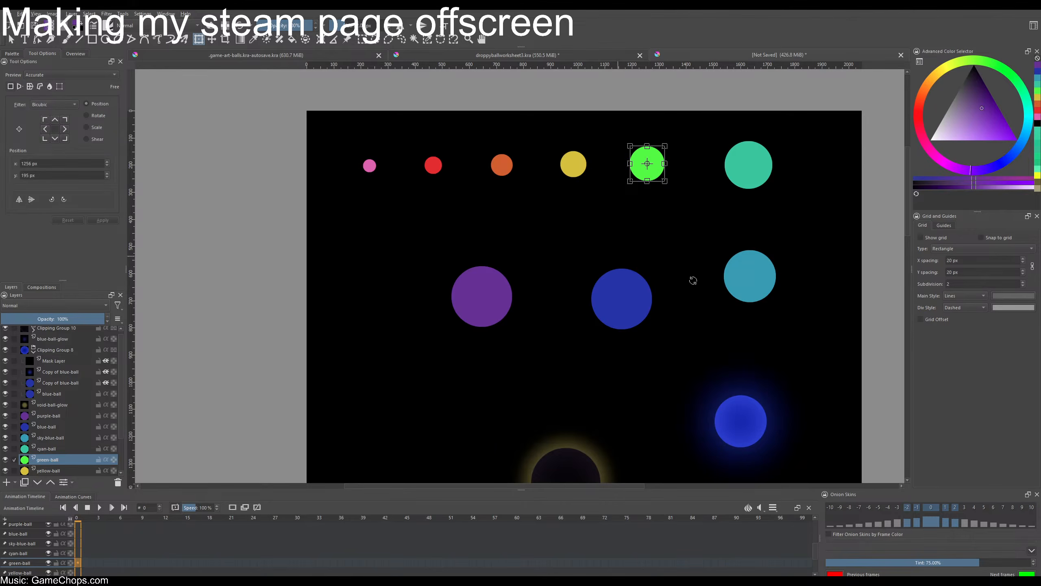
key(ctrl+c)
key(ctrl+shift+n)
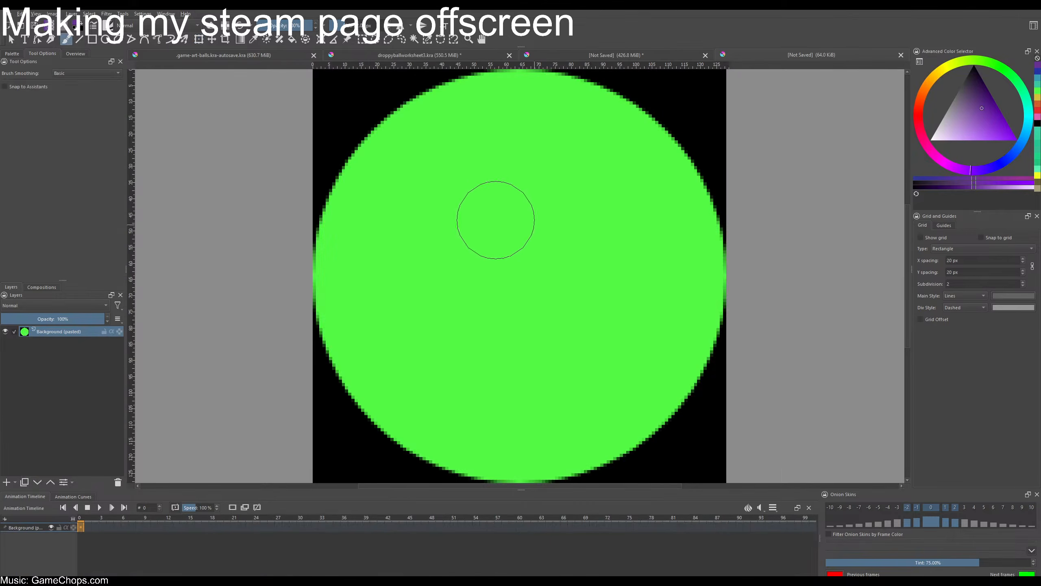
middle_click(791, 56)
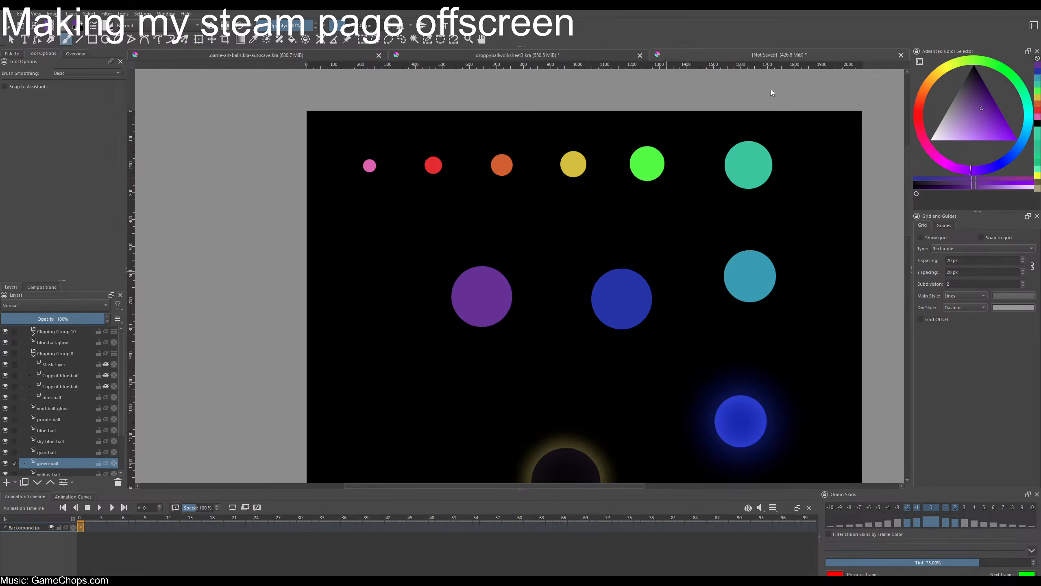
key(ctrl+t)
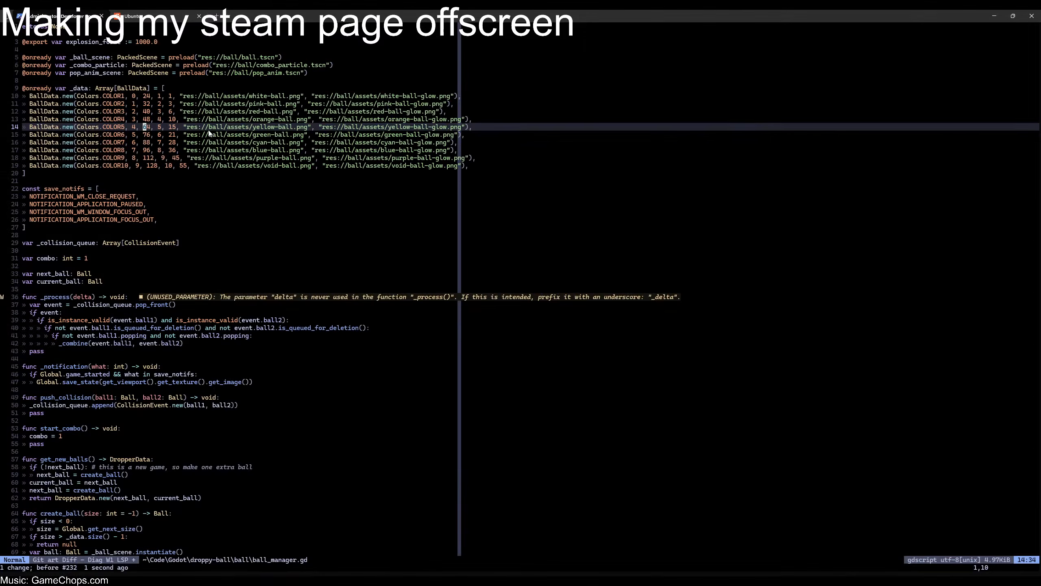
click(148, 135)
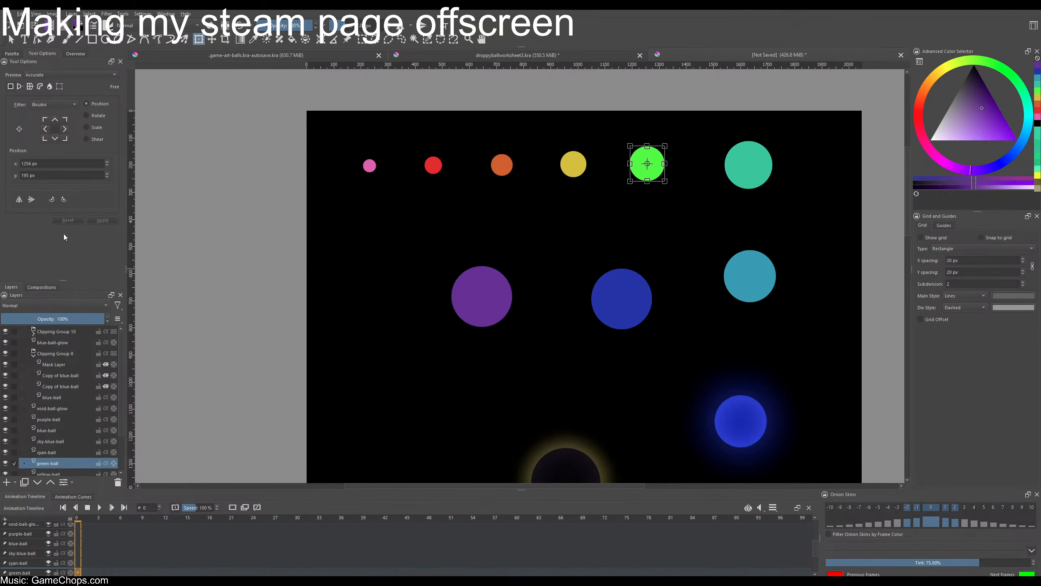
- Copy cyan-ball into a new image made from the clipboard to check its pixel size, and close that image
drag(784, 165, 642, 202)
scroll(675, 186, up, 2)
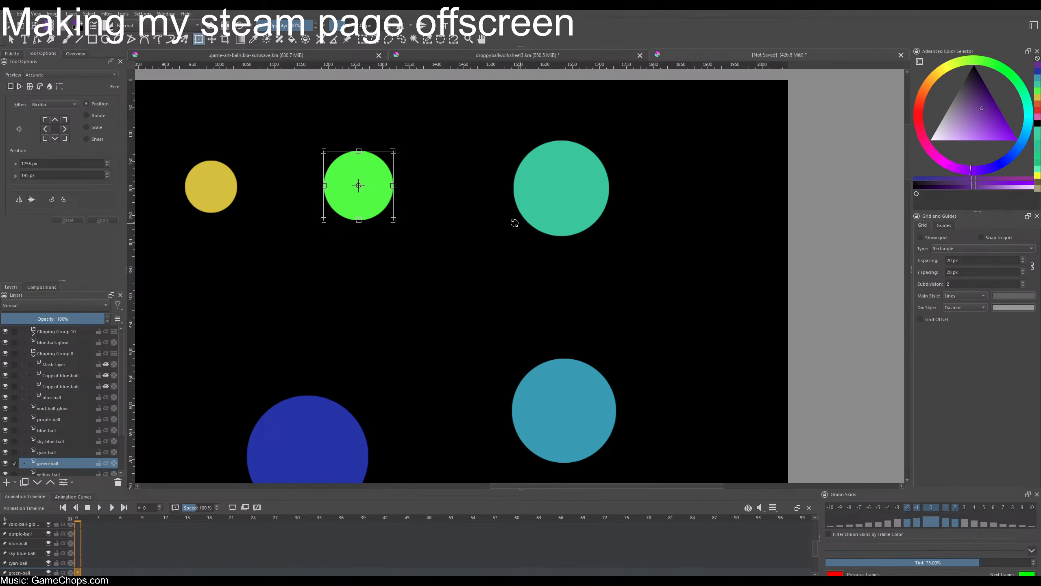
click(88, 452)
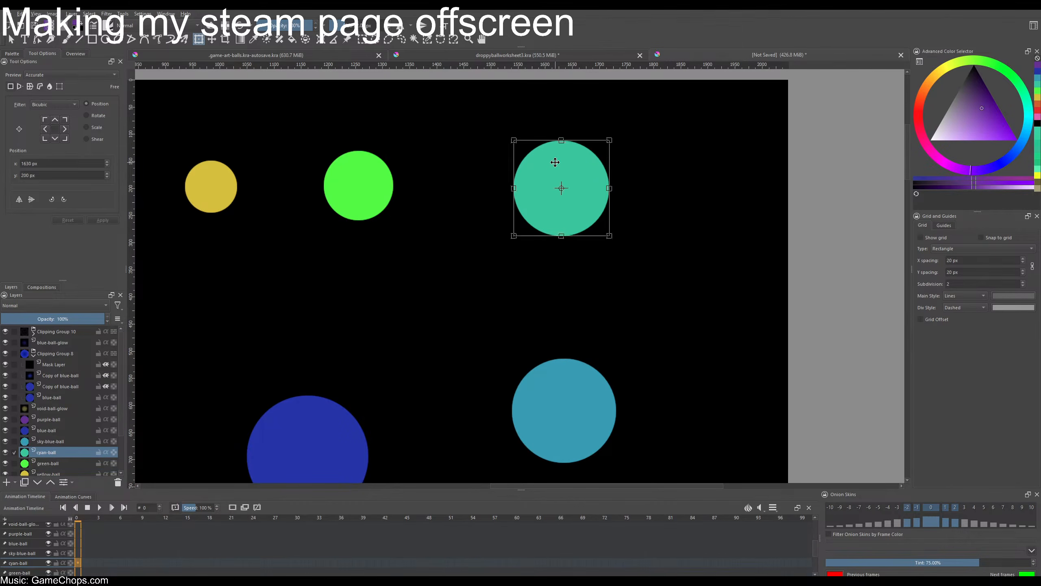
key(ctrl+c)
key(ctrl+shift+n)
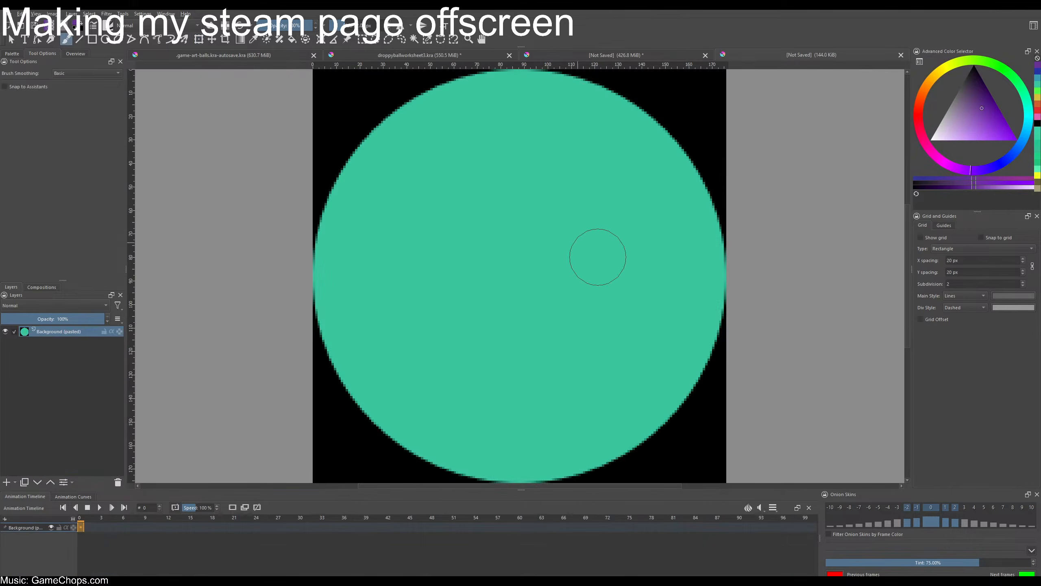
middle_click(772, 53)
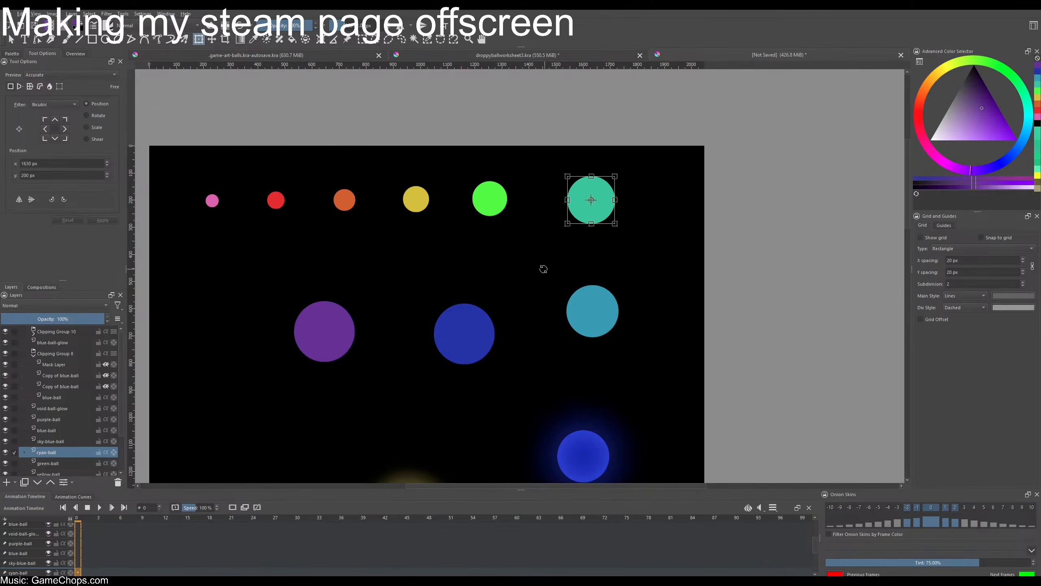
- Clear the cyan-ball layer and redraw its ball in the same place as a 152 × 152 px circle filled with the sampled cyan
key(Delete)
key(ctrl+z)
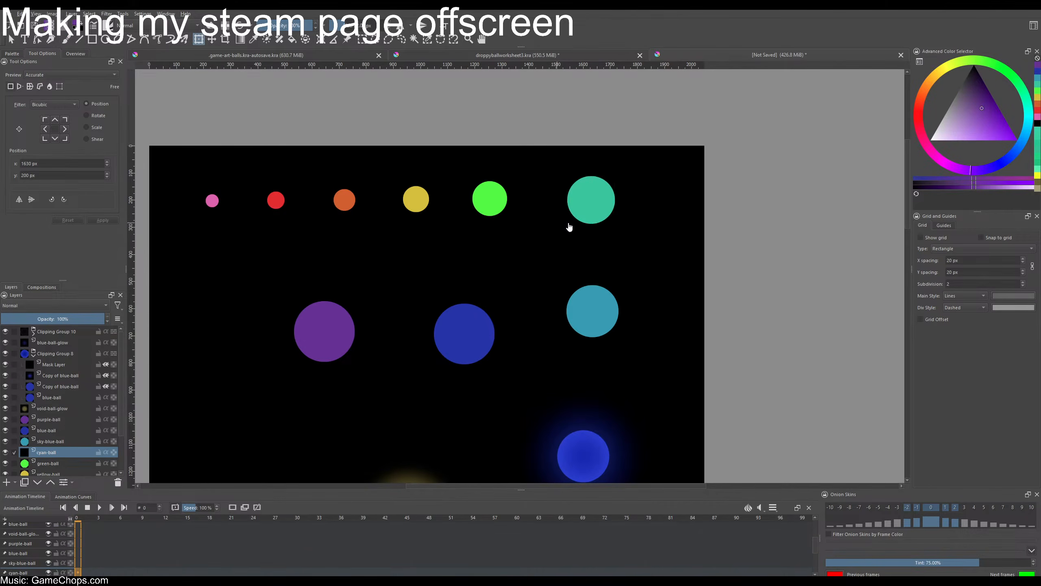
click(109, 40)
ctrl+click(584, 192)
key(Delete)
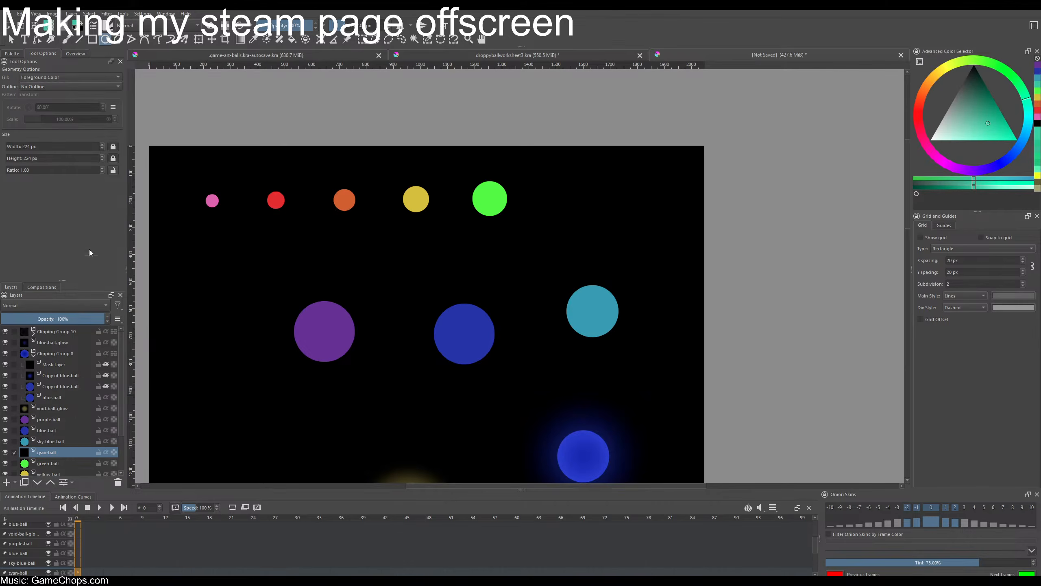
click(78, 147)
text(152)
key(Tab)
drag(571, 180, 569, 179)
- Copy sky-blue-ball into a new image made from the clipboard to check its pixel size, and close that image
click(48, 442)
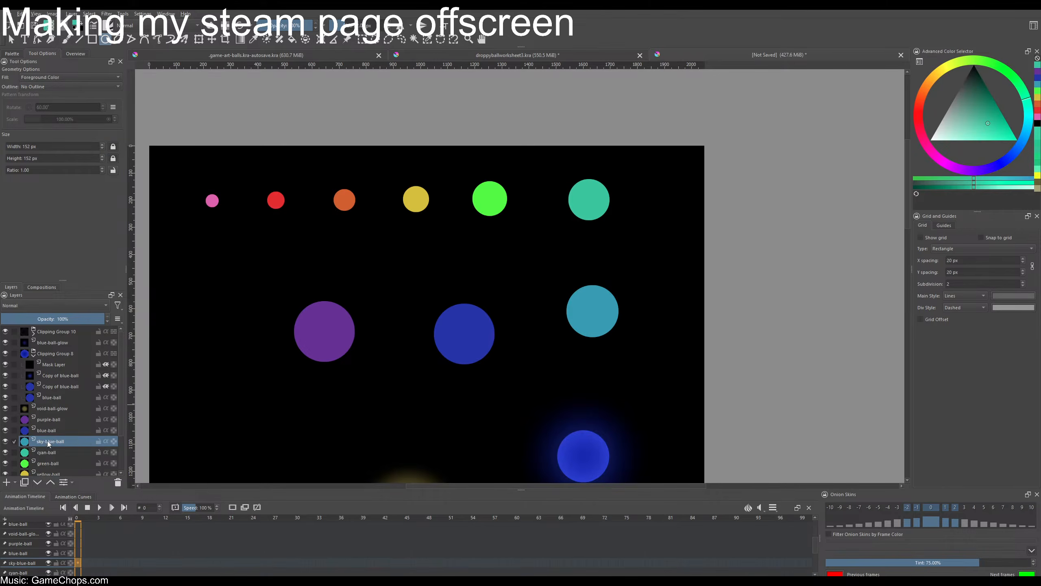
key(ctrl+t)
key(ctrl+c)
key(ctrl+shift+n)
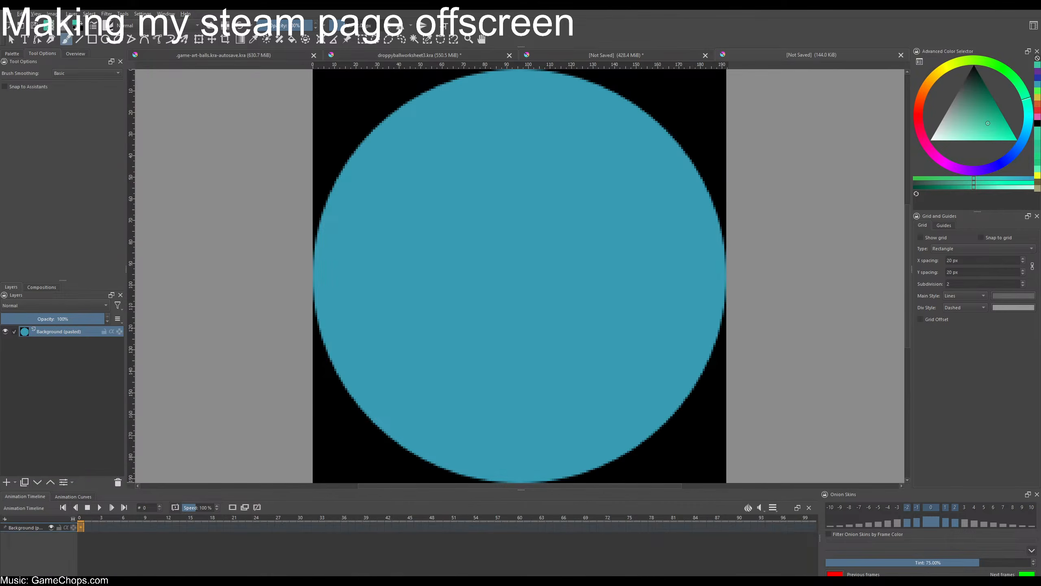
middle_click(806, 59)
- Clear the sky-blue-ball layer and redraw its ball in about the same place as a 176 × 176 px circle in the sampled sky blue
drag(639, 301, 539, 274)
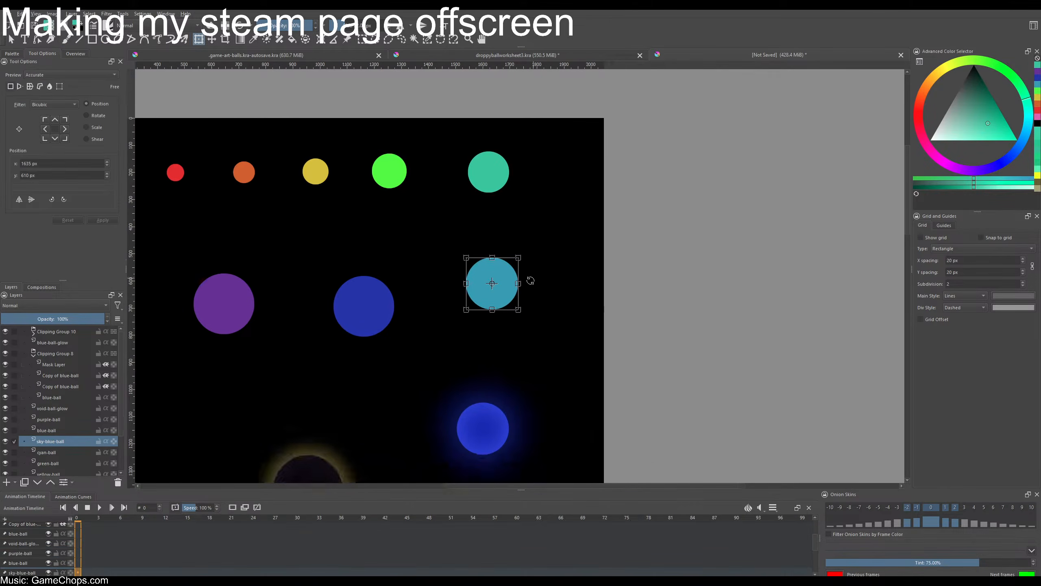
scroll(539, 274, up, 1)
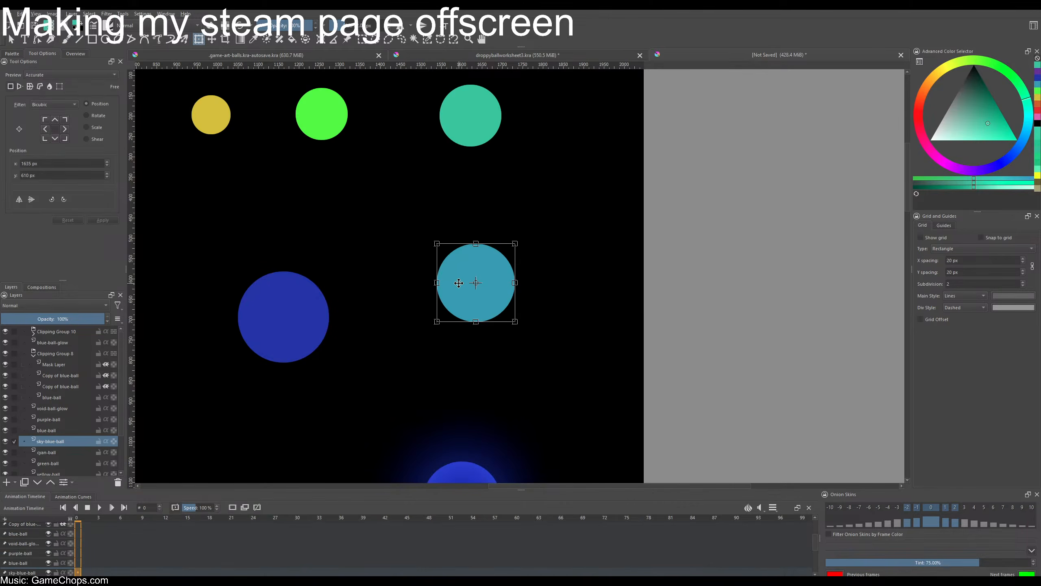
click(105, 39)
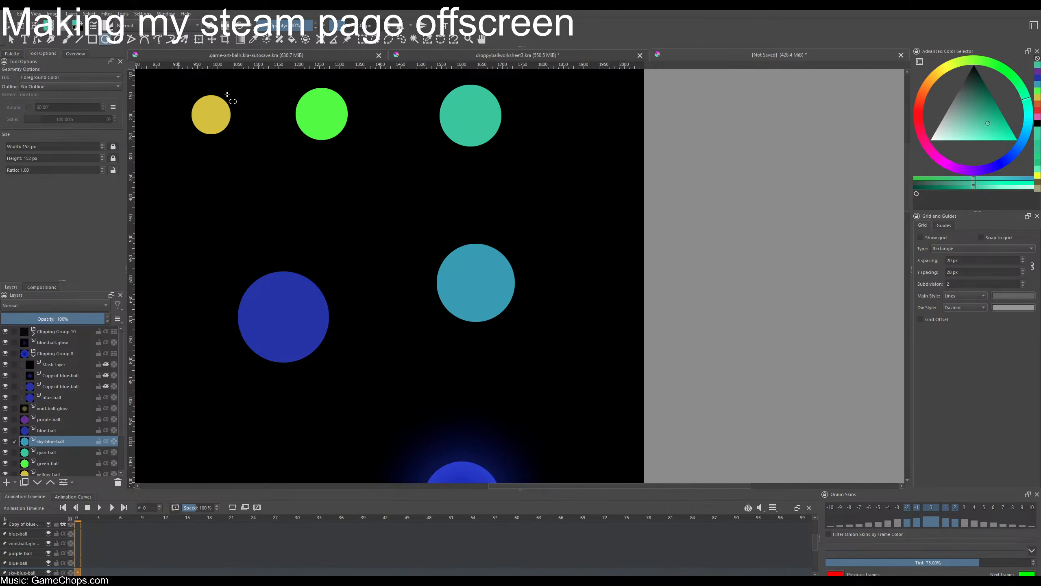
ctrl+click(481, 283)
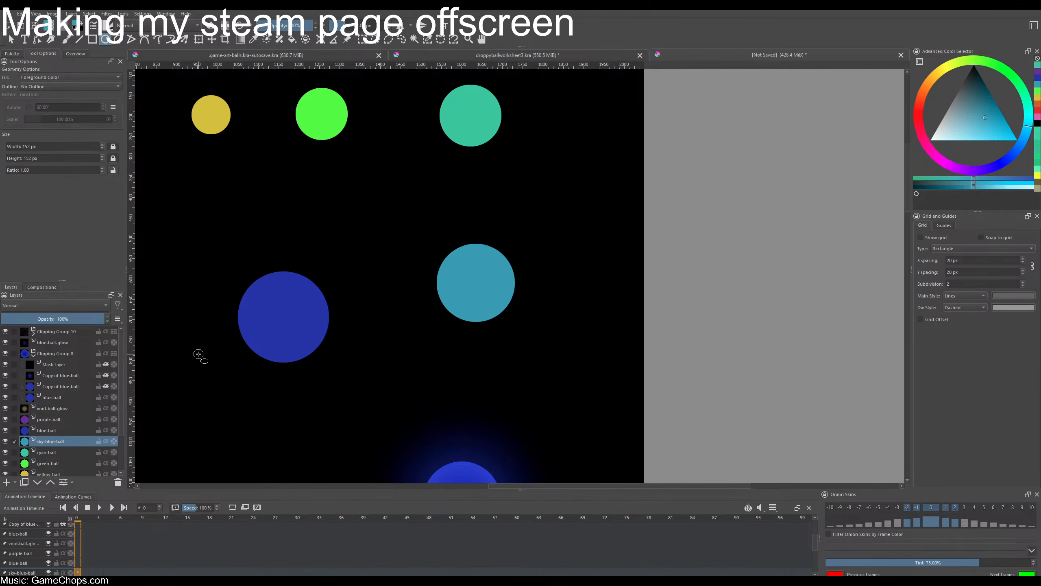
key(Delete)
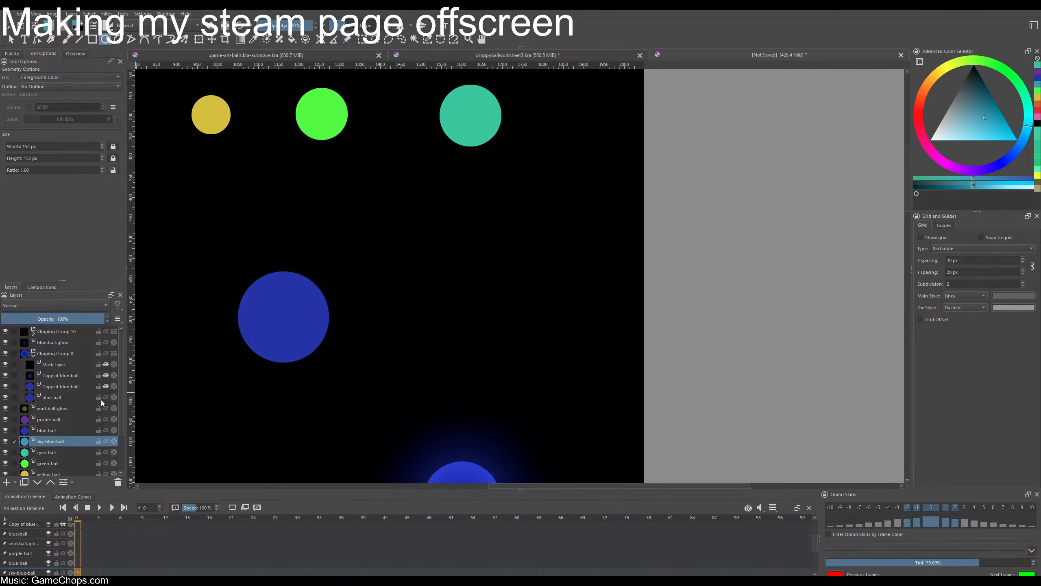
double_click(96, 146)
key(Tab)
click(456, 238)
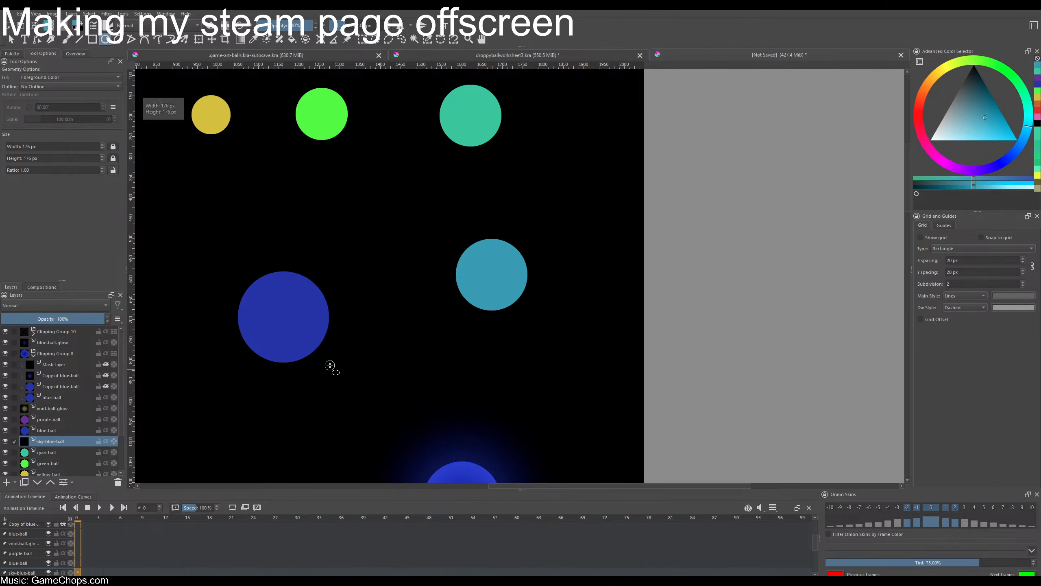
- Delete the flat blue-ball layer and move the glowing blue ball's clipping group and blue-ball-glow into its place above sky-blue-ball
click(68, 429)
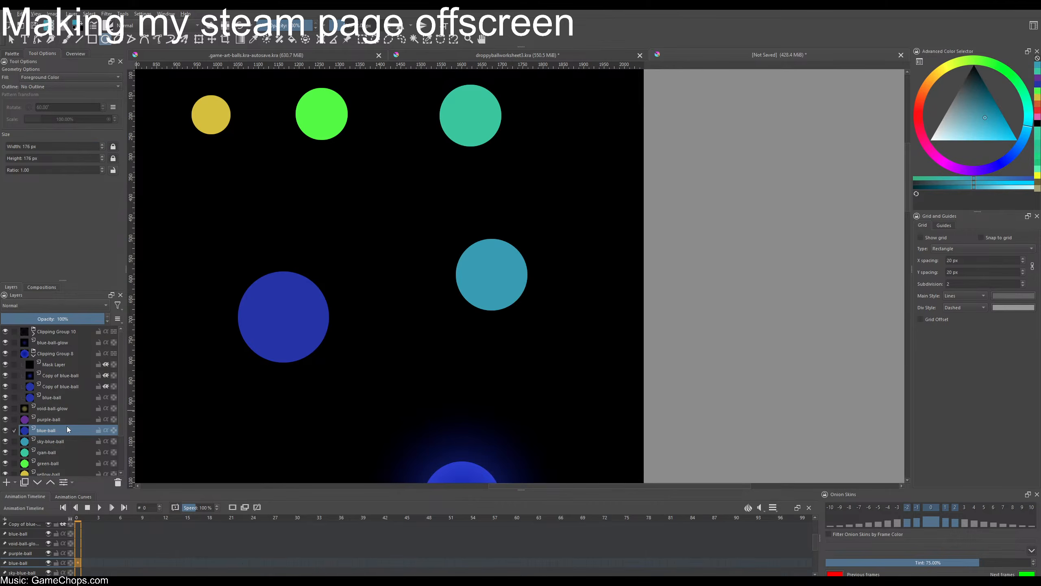
drag(365, 375, 431, 319)
scroll(476, 341, down, 2)
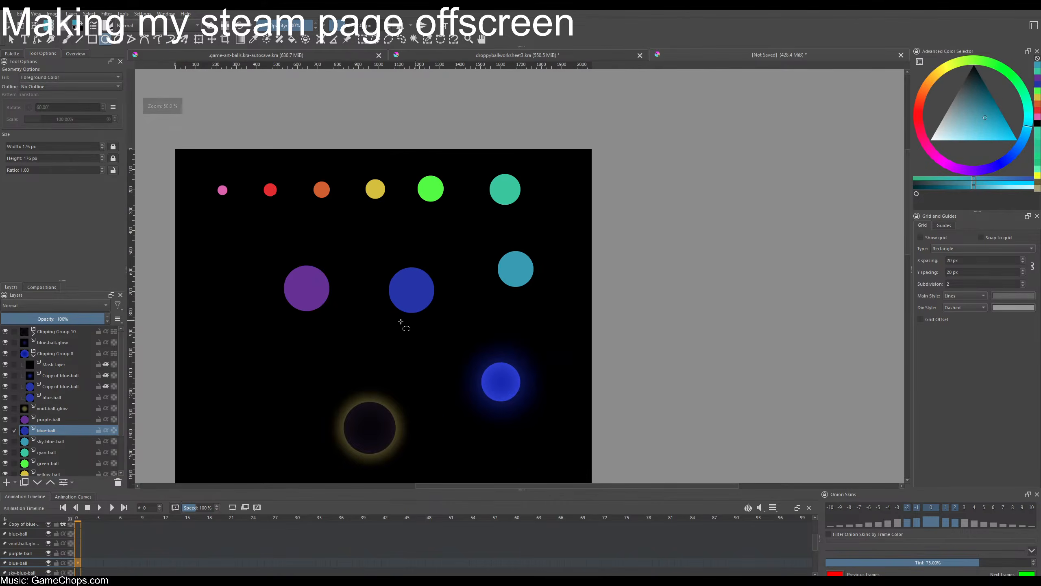
ctrl+click(50, 418)
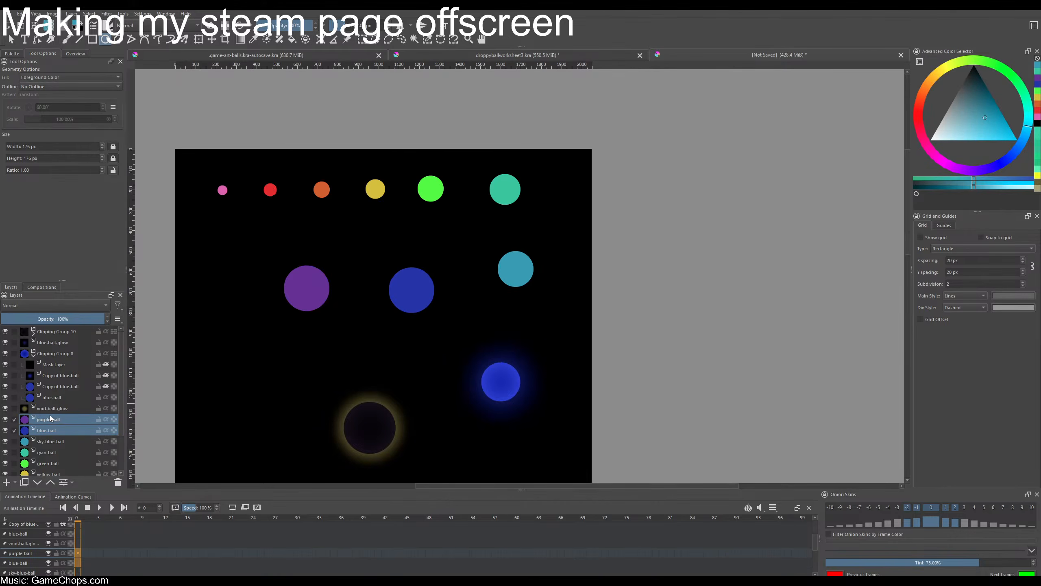
click(54, 429)
key(shift+Delete)
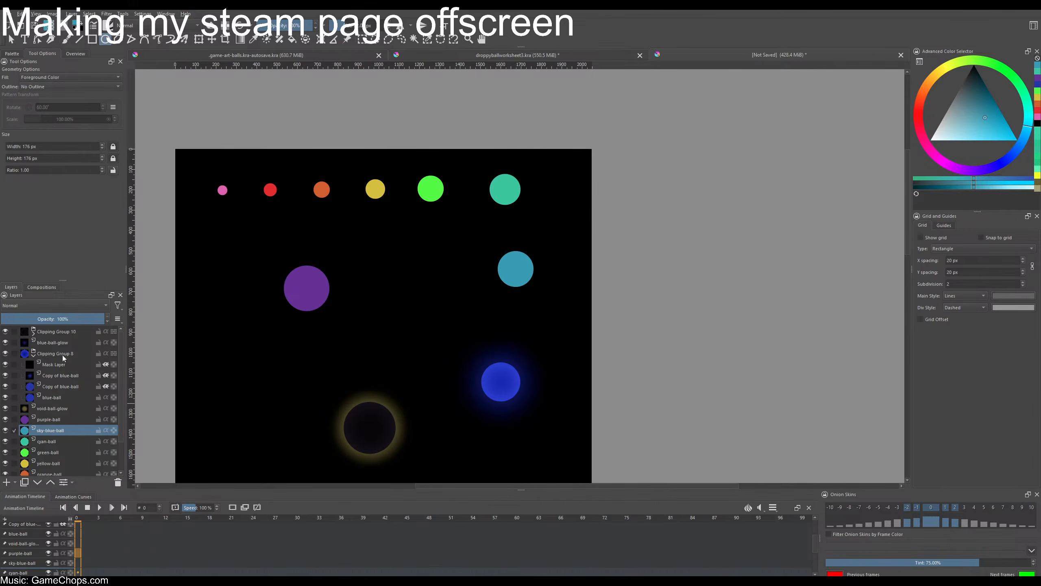
drag(61, 358, 78, 431)
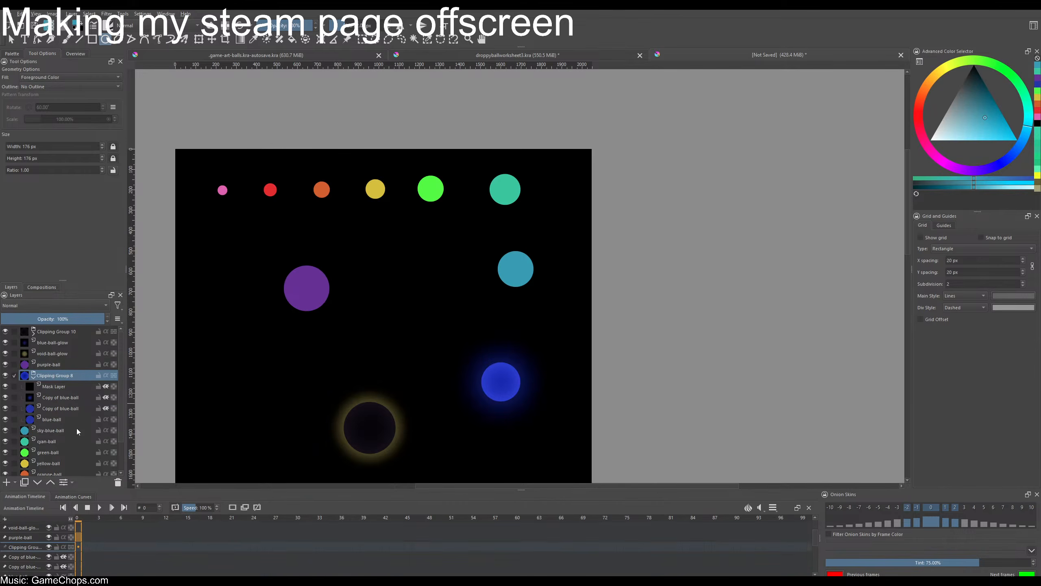
drag(50, 342, 68, 377)
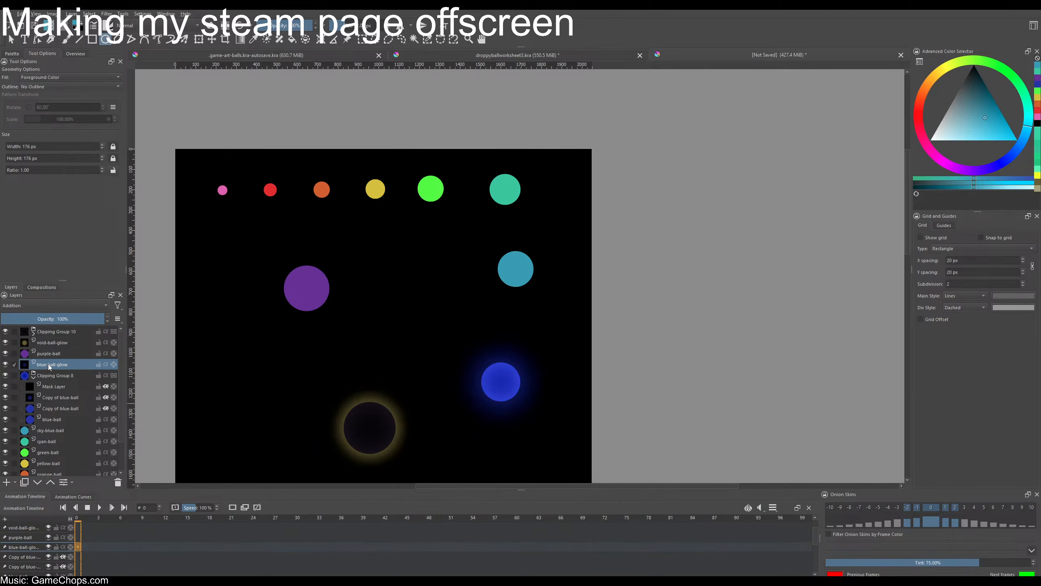
- Group blue-ball-glow with the blue ball's clipping group, name the new group "blue", and collapse it
right_click(49, 365)
mouse_move(123, 493)
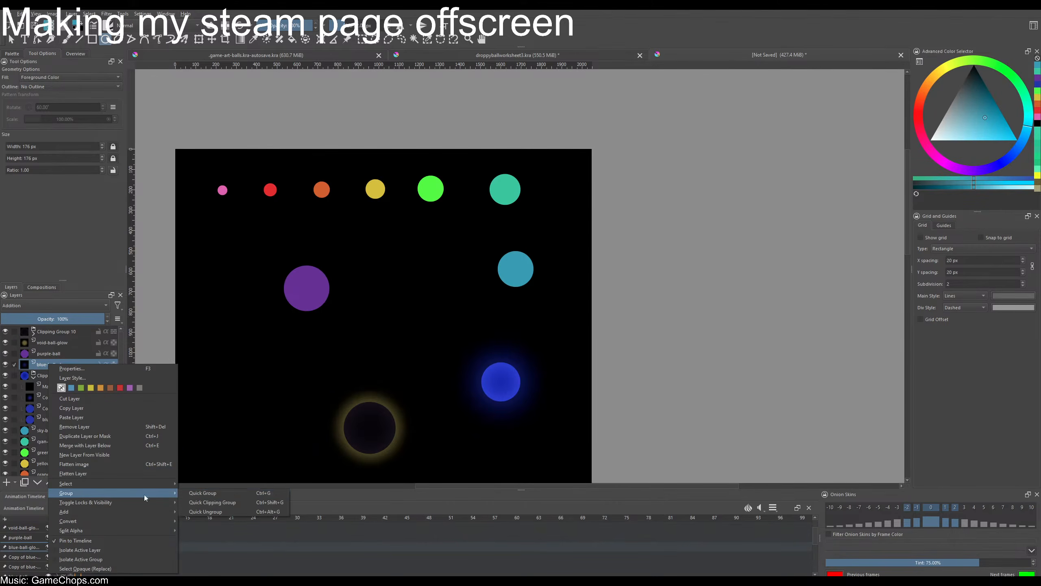
click(34, 366)
ctrl+click(49, 376)
right_click(51, 363)
mouse_move(123, 472)
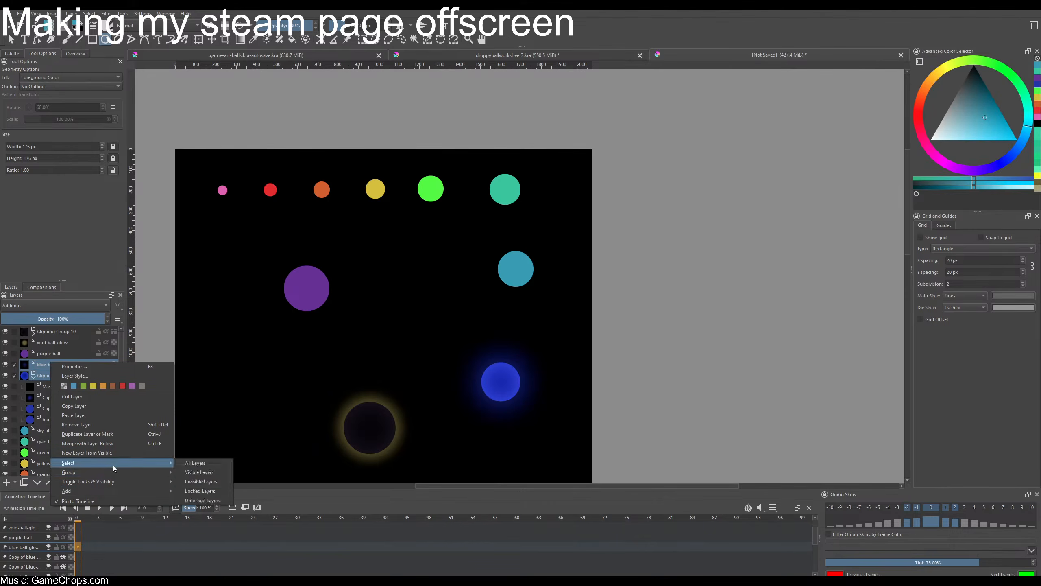
click(194, 472)
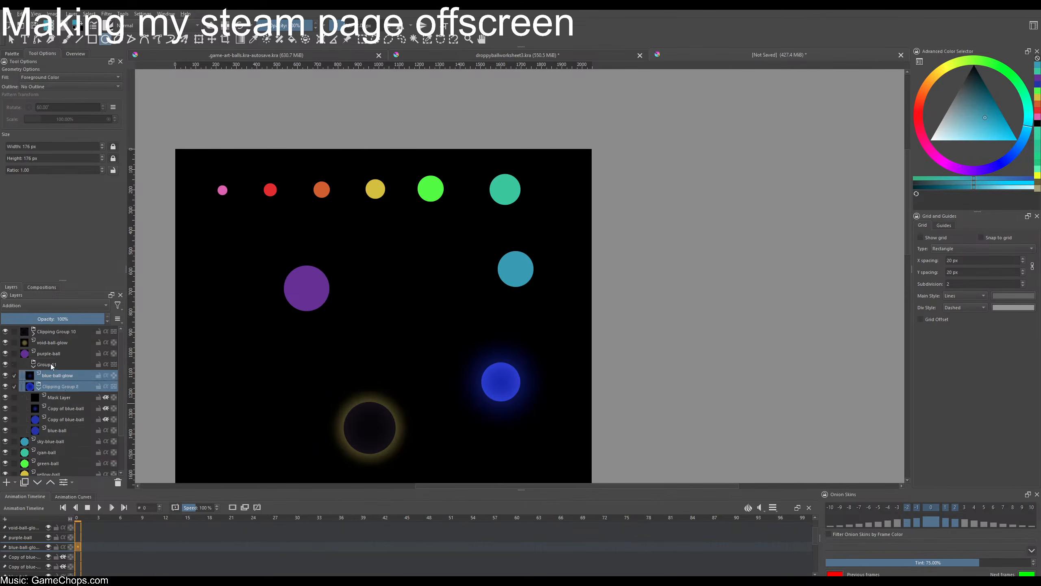
double_click(50, 363)
text(blue)
key(Return)
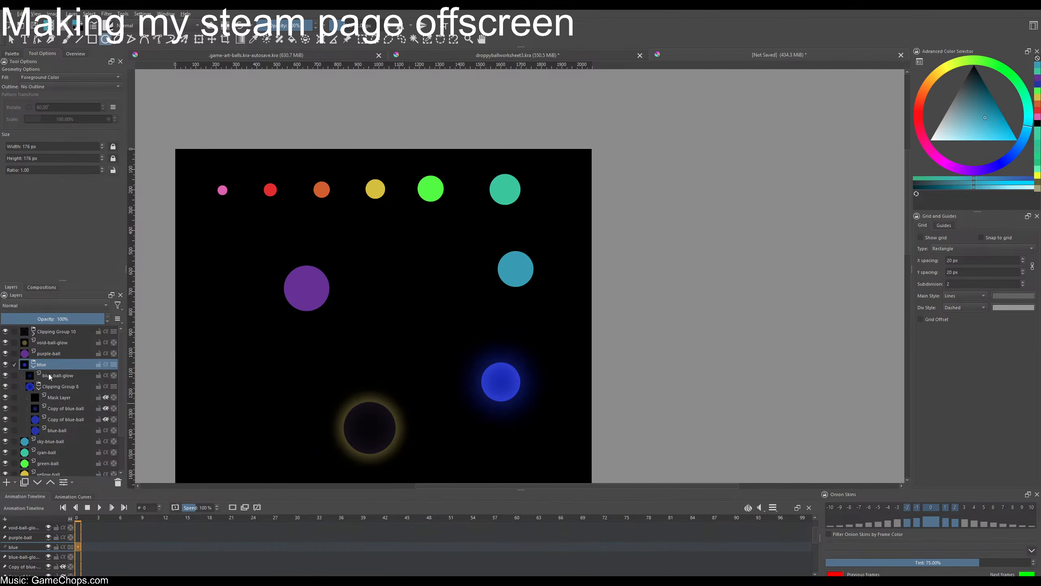
click(69, 408)
click(39, 389)
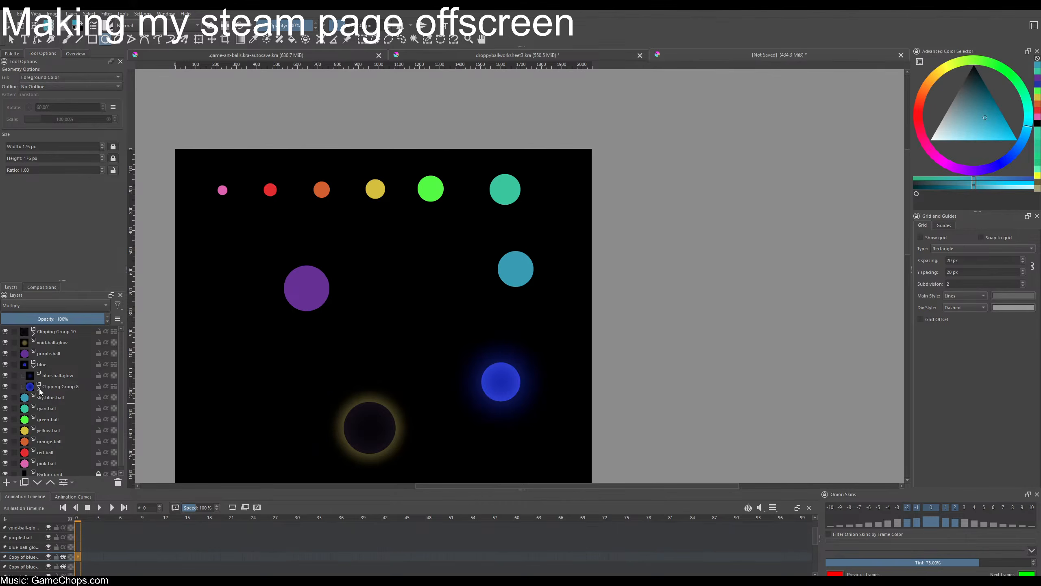
click(34, 367)
- Move the blue group between the purple and sky-blue balls, to about x 1181 px, y 633 px
click(50, 365)
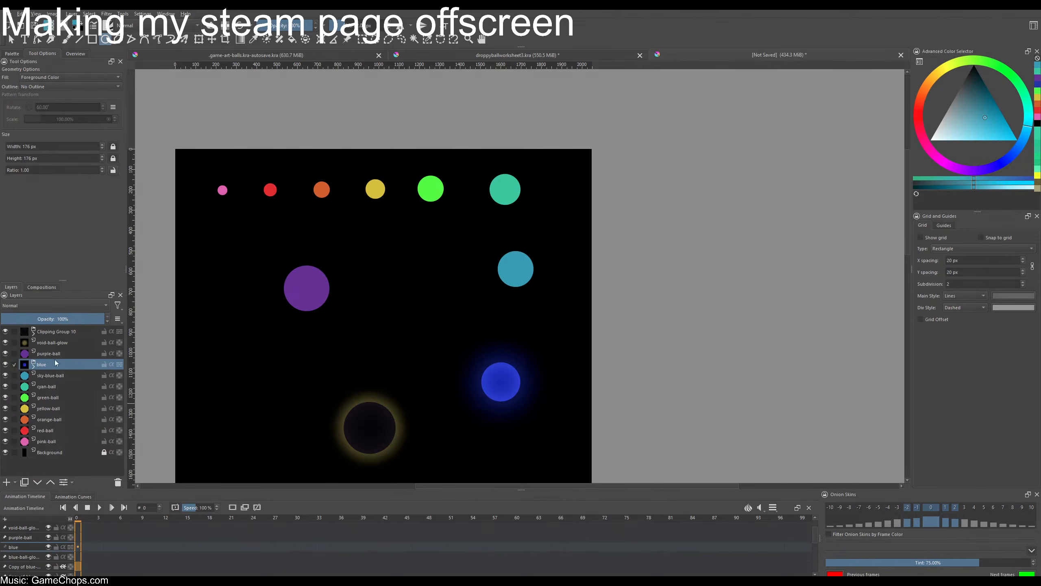
key(ctrl+t)
drag(494, 376, 432, 268)
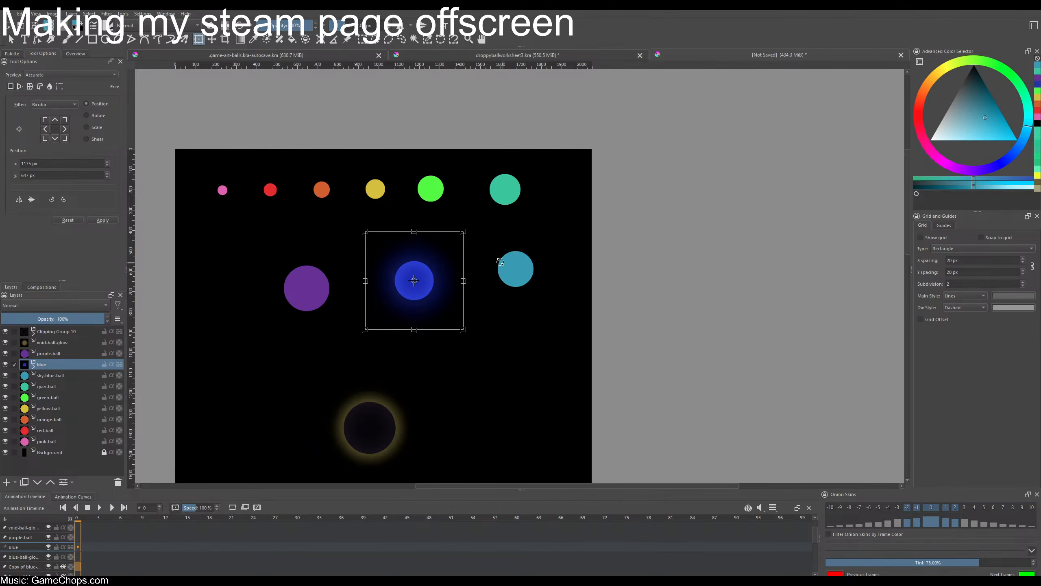
key(1)
drag(338, 251, 482, 264)
scroll(305, 255, down, 2)
drag(436, 258, 460, 257)
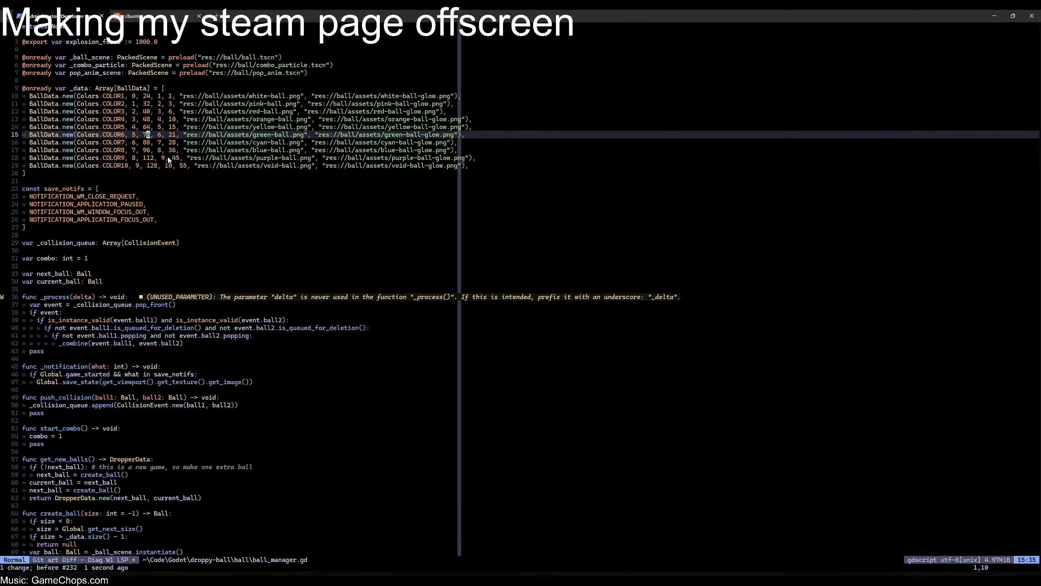
- Check the purple entry in ball_manager.gd, copy purple-ball into a new image to compare its pixel size, and close that image
click(154, 161)
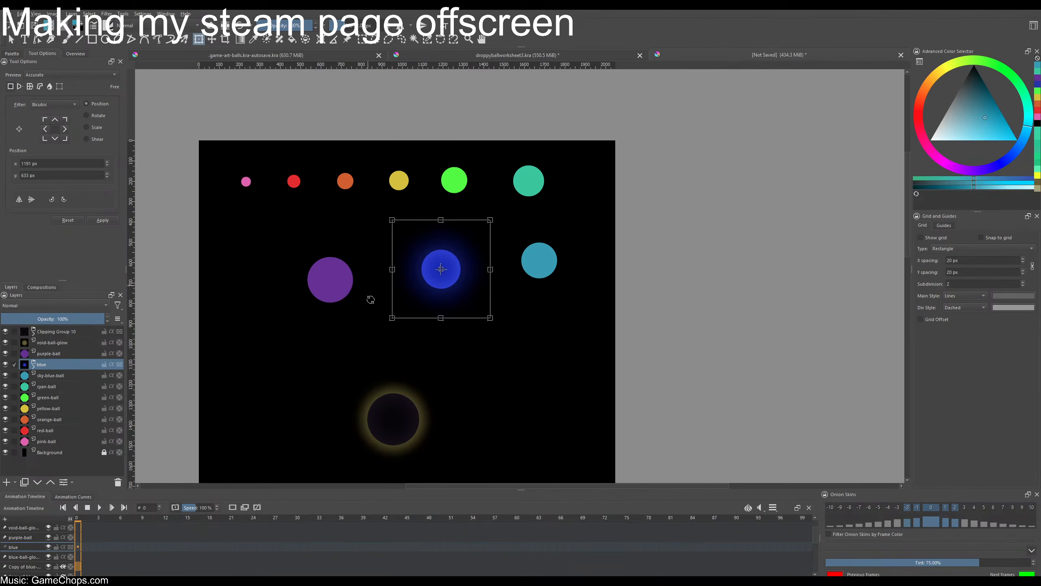
click(38, 354)
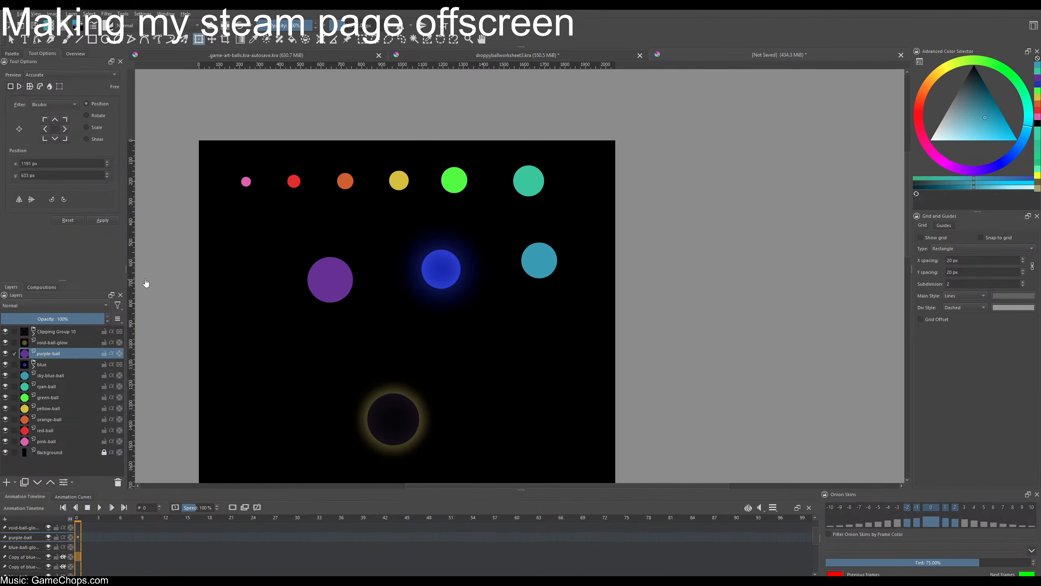
click(345, 267)
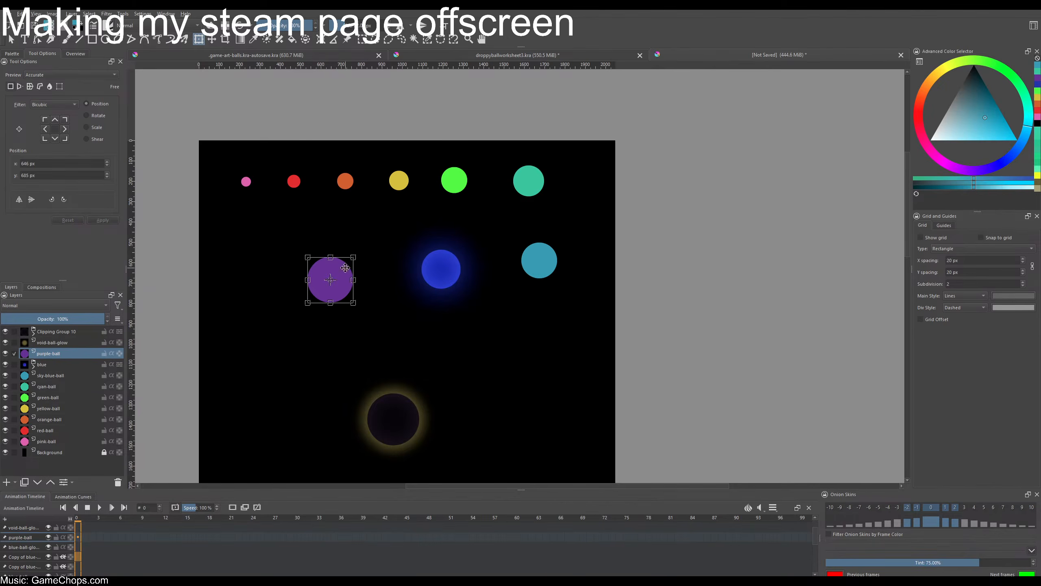
key(b)
key(ctrl+shift+n)
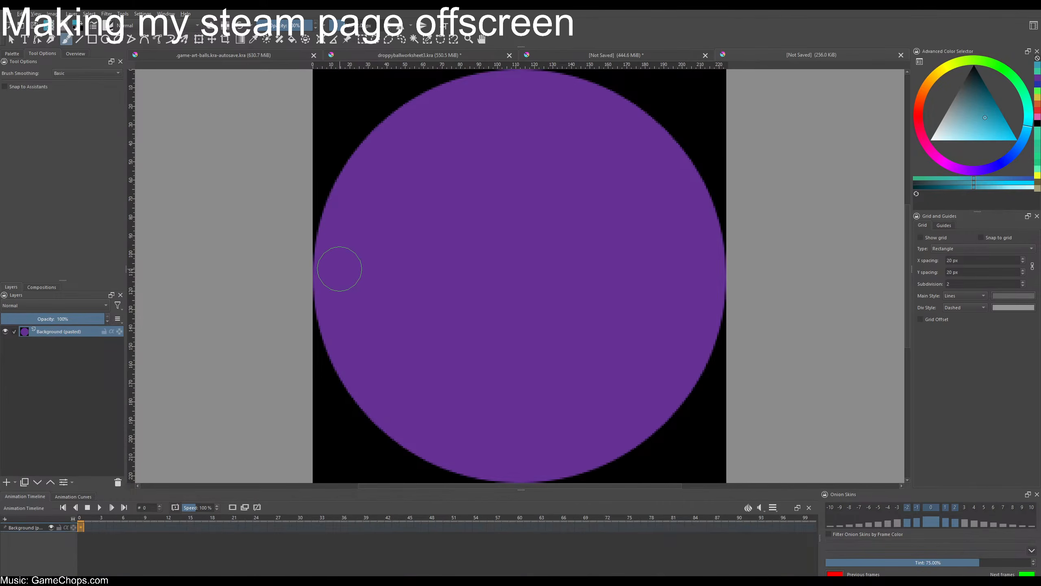
middle_click(774, 58)
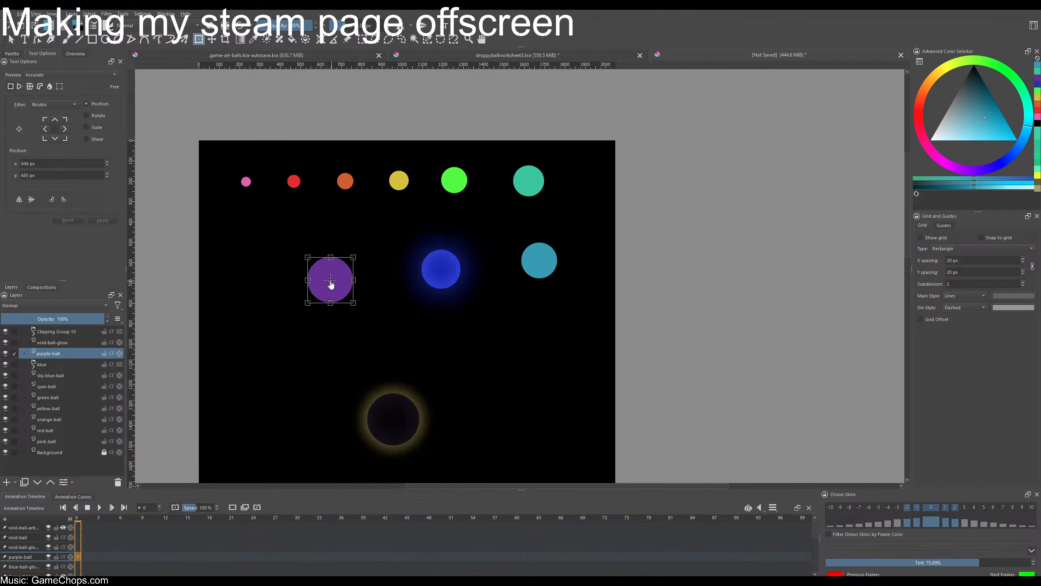
- Move the purple ball level with the glowing blue ball, to about x 623 px, y 650 px
scroll(331, 285, up, 1)
mouse_move(343, 277)
mouse_down()
mouse_move(353, 260)
mouse_move(326, 265)
mouse_move(337, 267)
mouse_up()
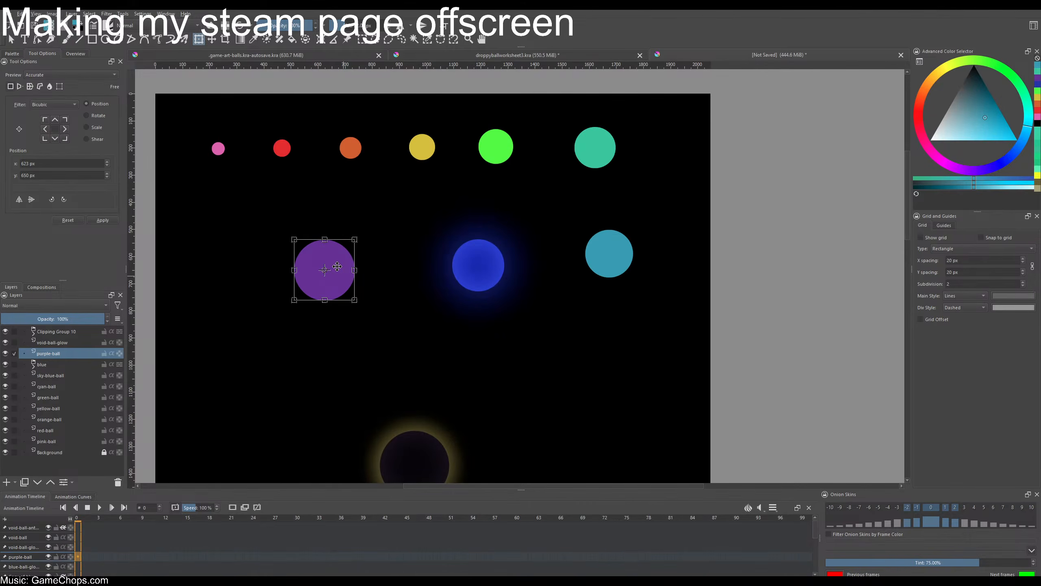
- Group void-ball-glow with the Clipping Group 10 layer, name the new group "void", and collapse it
click(60, 343)
ctrl+click(58, 333)
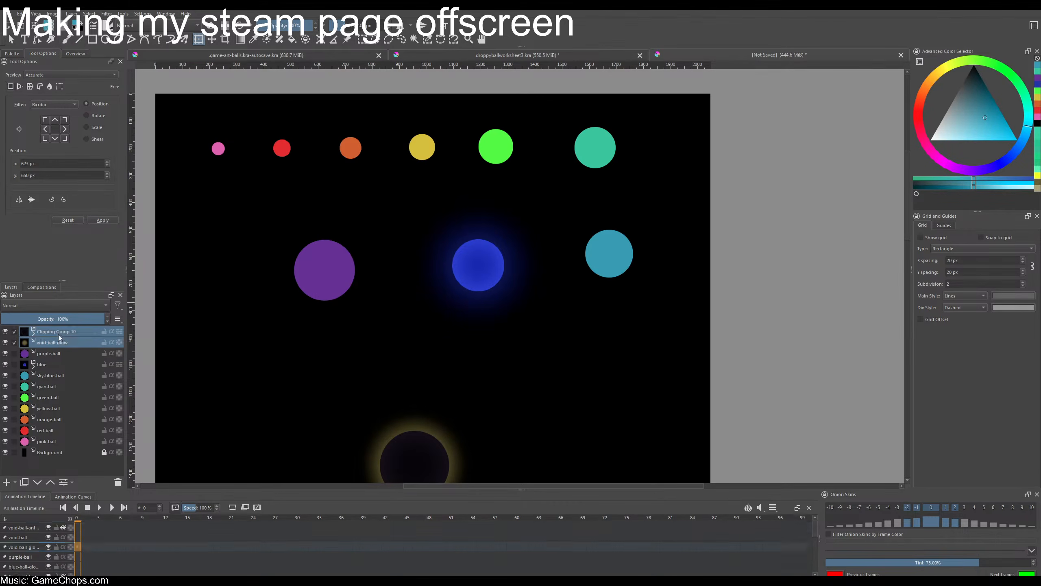
right_click(60, 333)
mouse_move(87, 442)
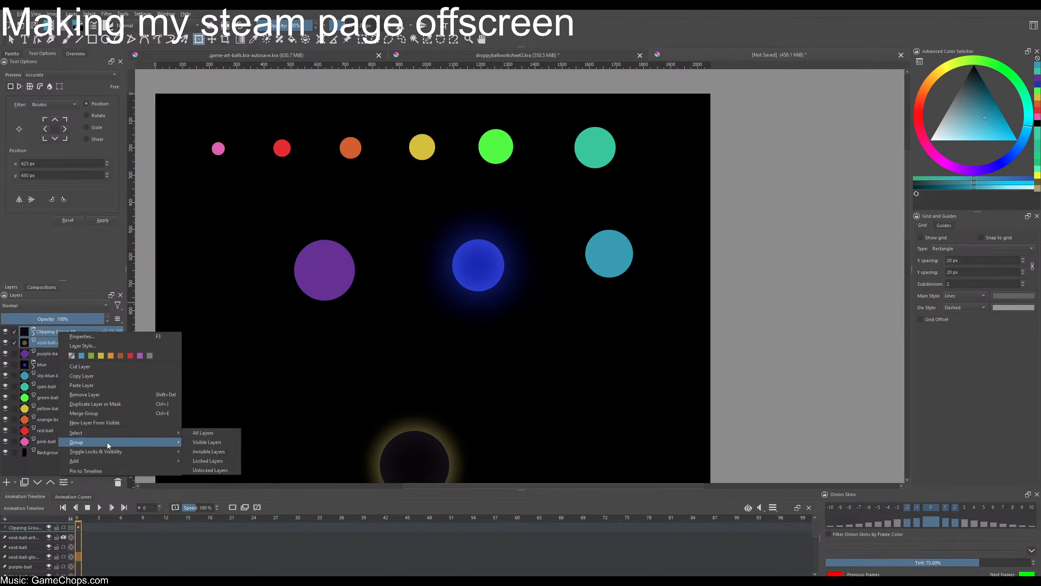
click(209, 443)
double_click(47, 332)
text(void)
key(Return)
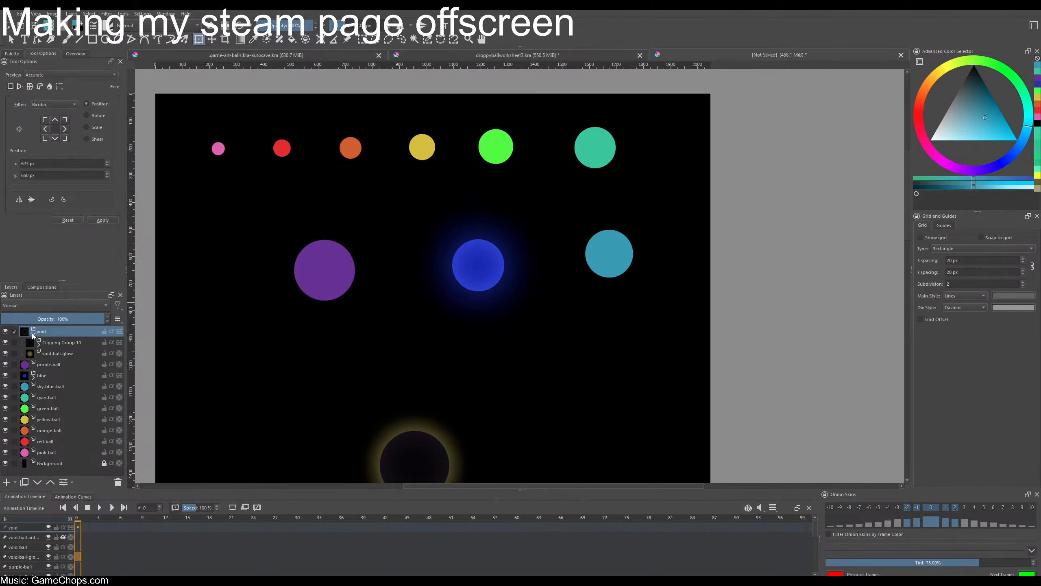
click(33, 333)
- Put the pink-ball layer into its own group and name the group "pink"
scroll(511, 354, down, 1)
scroll(434, 261, up, 2)
click(64, 430)
right_click(64, 431)
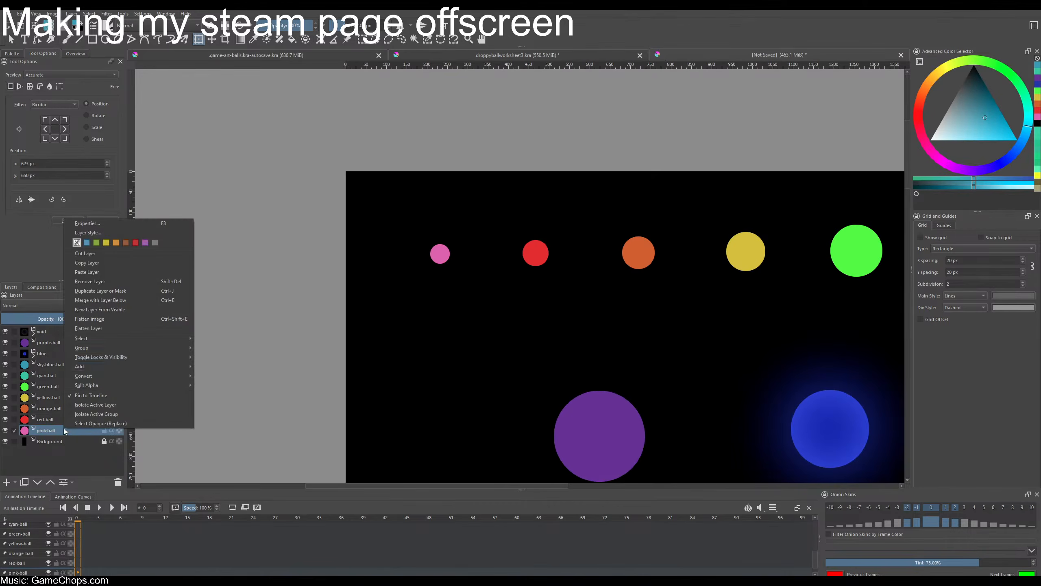
mouse_move(180, 347)
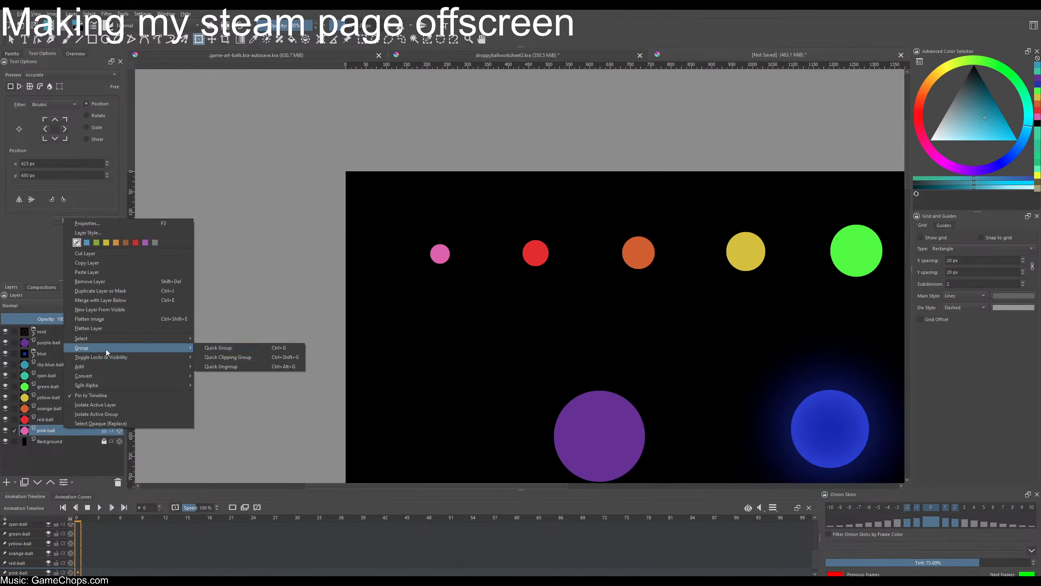
click(224, 348)
double_click(45, 429)
text(pink)
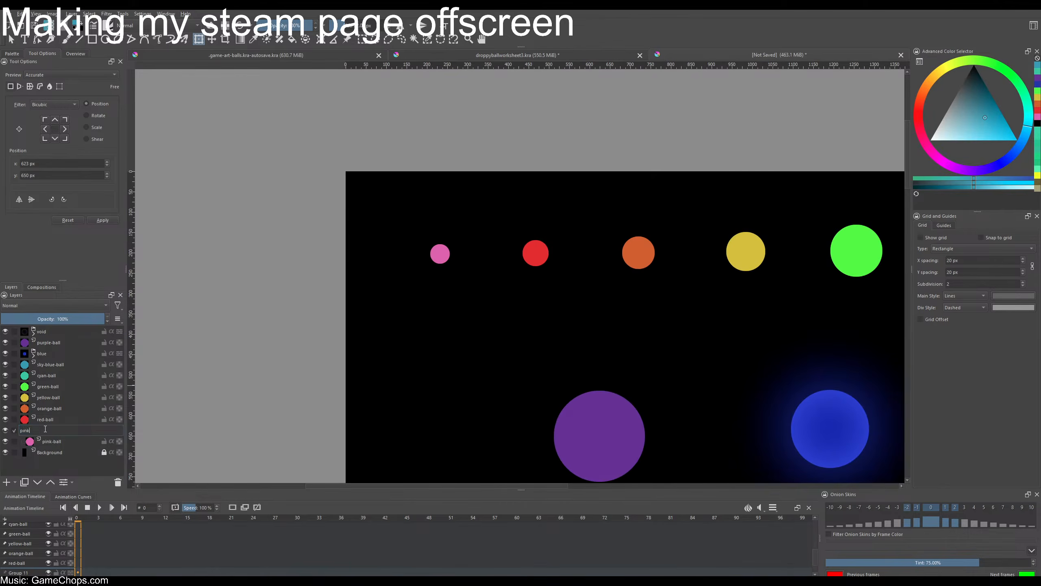
key(Return)
- Place the pink-ball layer in a clipping group inside the pink group
click(52, 440)
drag(592, 244, 399, 242)
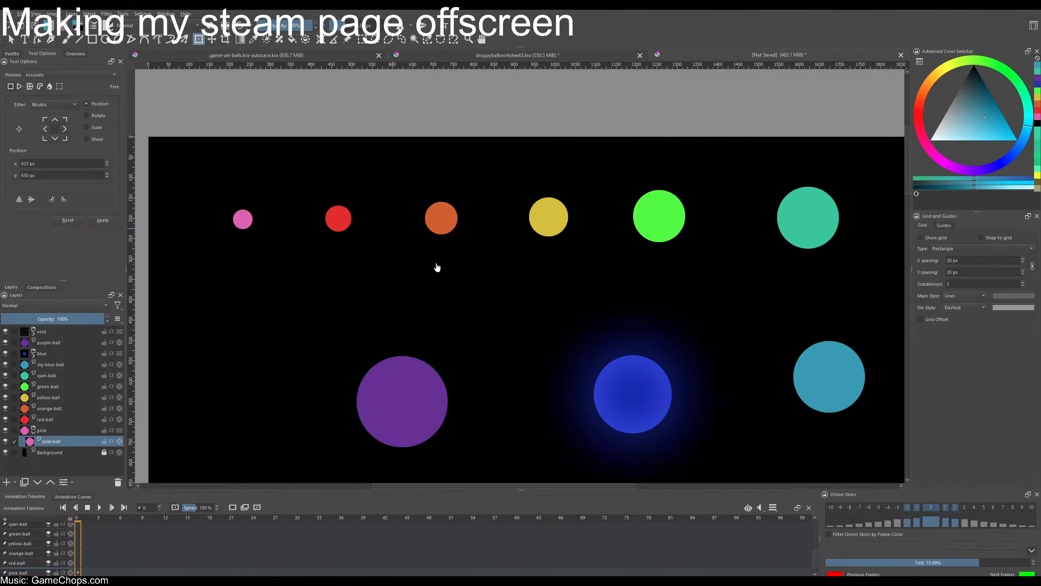
drag(434, 288, 540, 293)
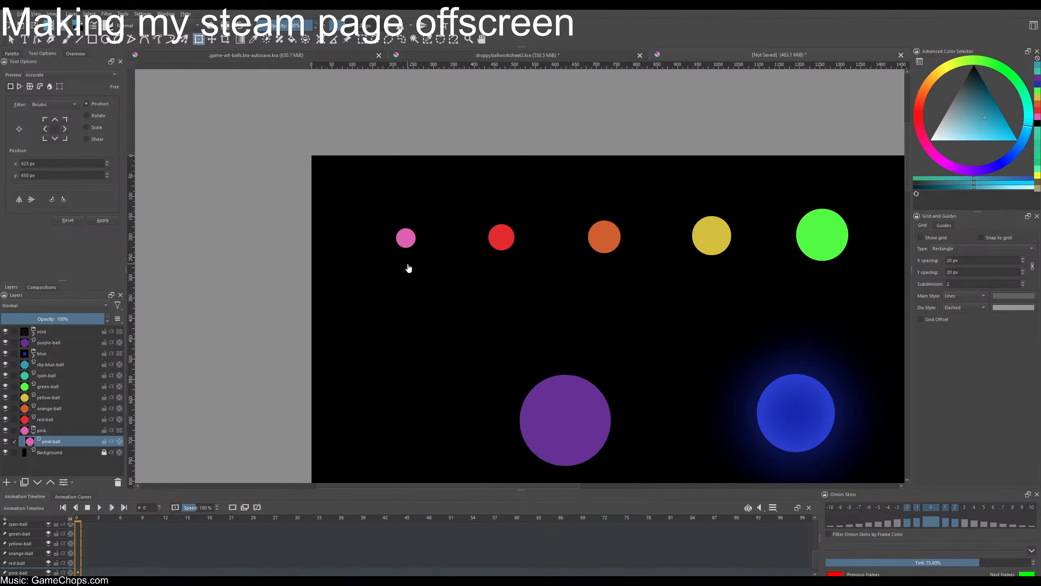
scroll(404, 262, up, 2)
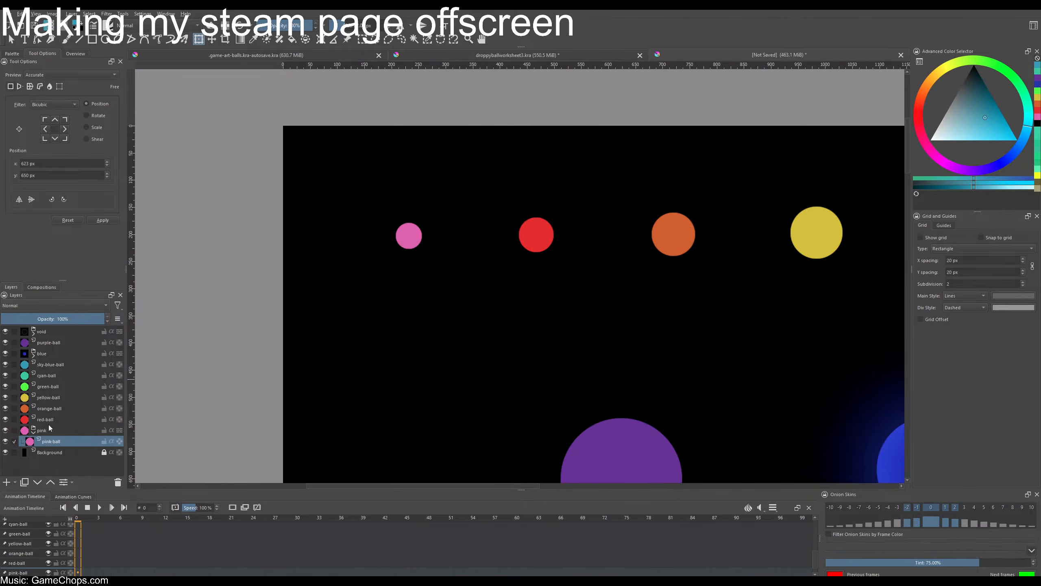
right_click(49, 442)
mouse_move(102, 359)
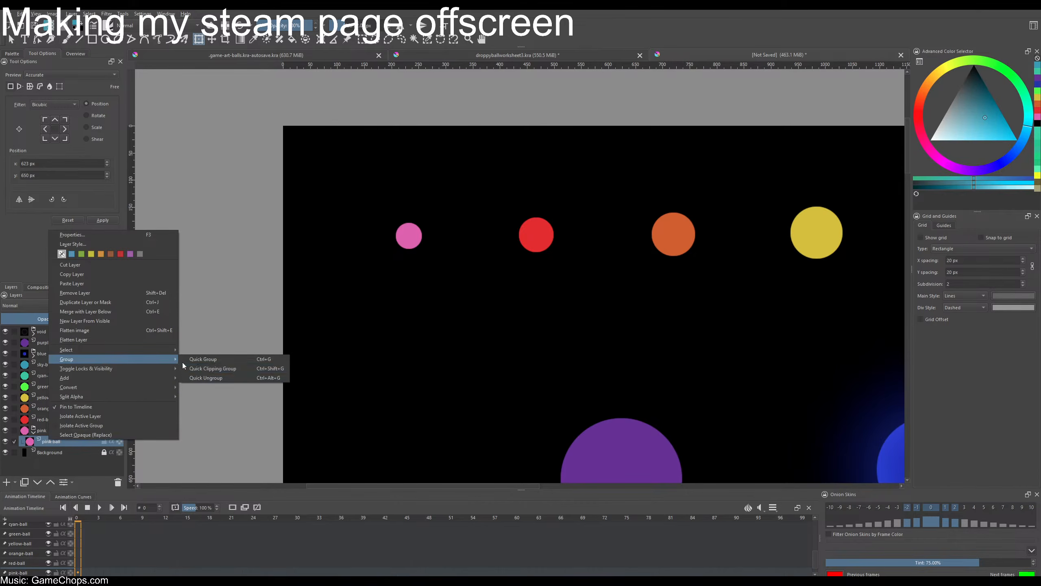
click(229, 369)
- Duplicate the pink-ball layer three times and move one copy out of the clipping group, directly above it in the pink group
click(63, 459)
key(ctrl+j)
key(ctrl+j)
scroll(75, 452, down, 2)
key(ctrl+j)
drag(65, 438, 57, 412)
drag(64, 417, 53, 415)
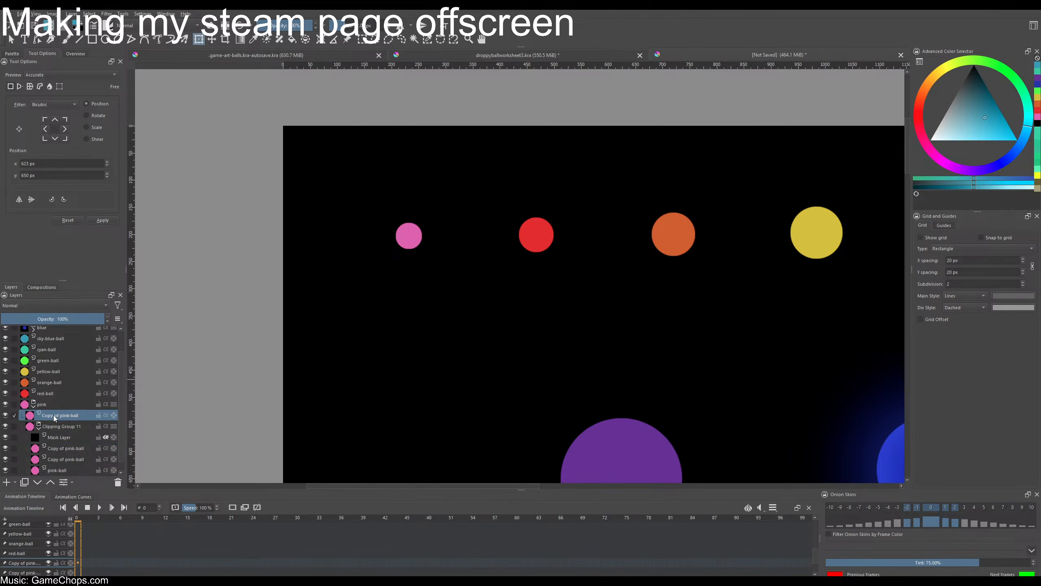
- Rename the copy above the clipping group as pink-ball-glow
double_click(54, 416)
key(BackSpace)
key(BackSpace)
key(BackSpace)
key(BackSpace)
key(BackSpace)
key(BackSpace)
key(BackSpace)
key(BackSpace)
text(-glow)
key(Return)
- Make both pink-ball copies in the clipping group inherit alpha, and set the lower copy to Addition blending and the upper one to Multiply
click(109, 447)
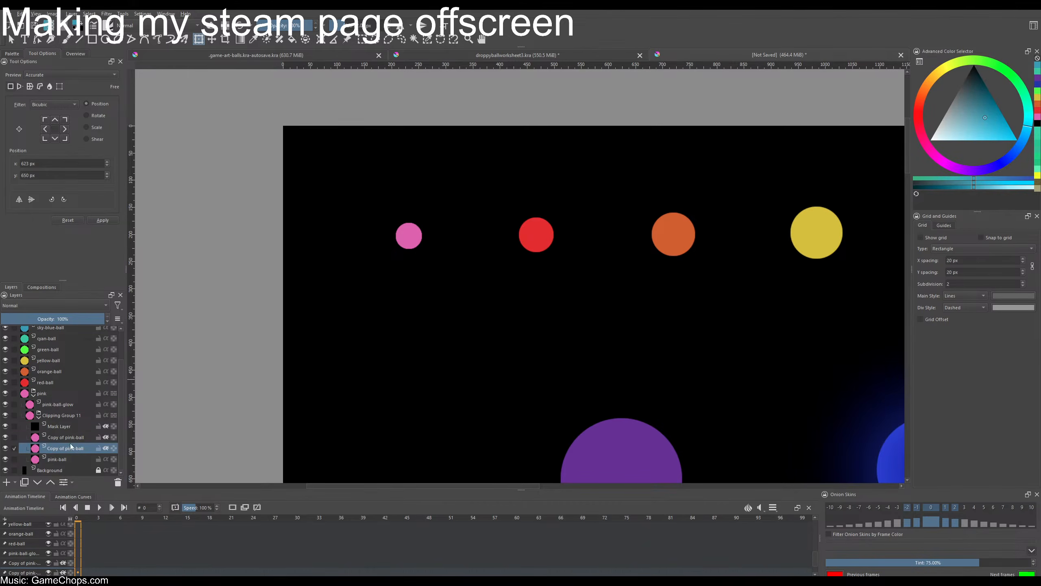
click(60, 305)
click(27, 246)
click(63, 437)
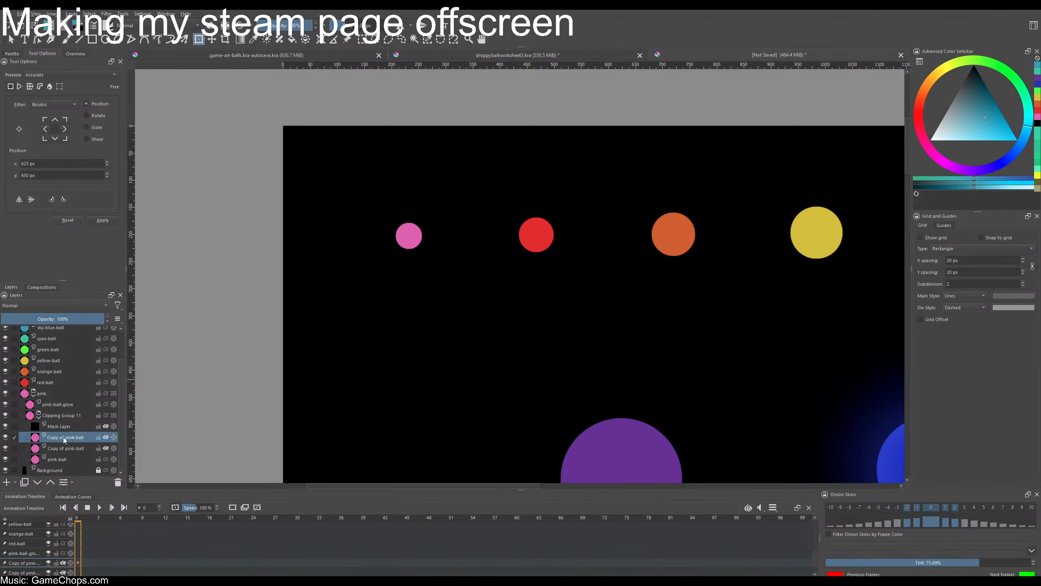
click(48, 305)
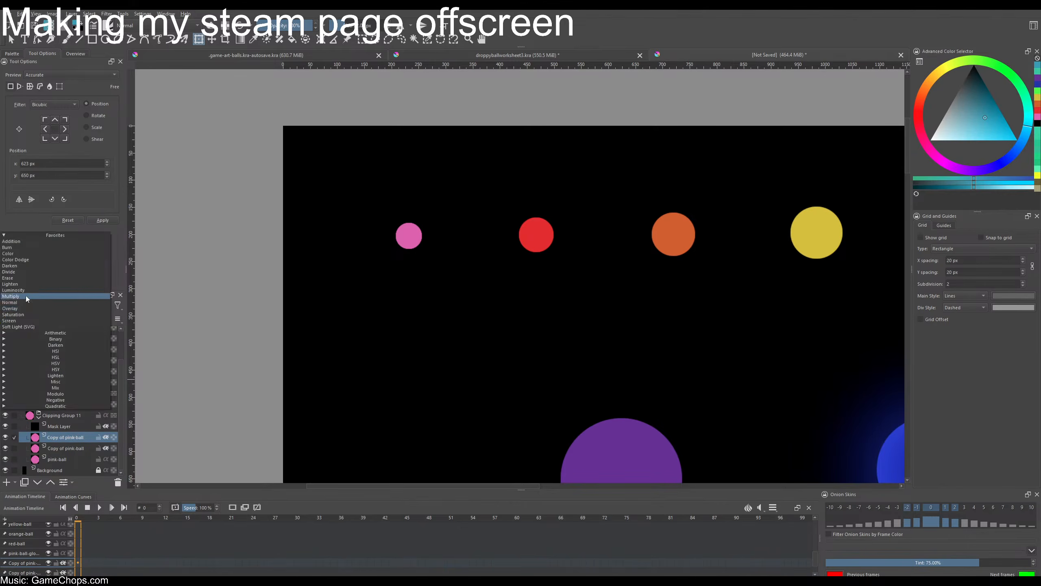
click(26, 296)
- Set the pink-ball-glow layer's blending mode to Addition
click(45, 405)
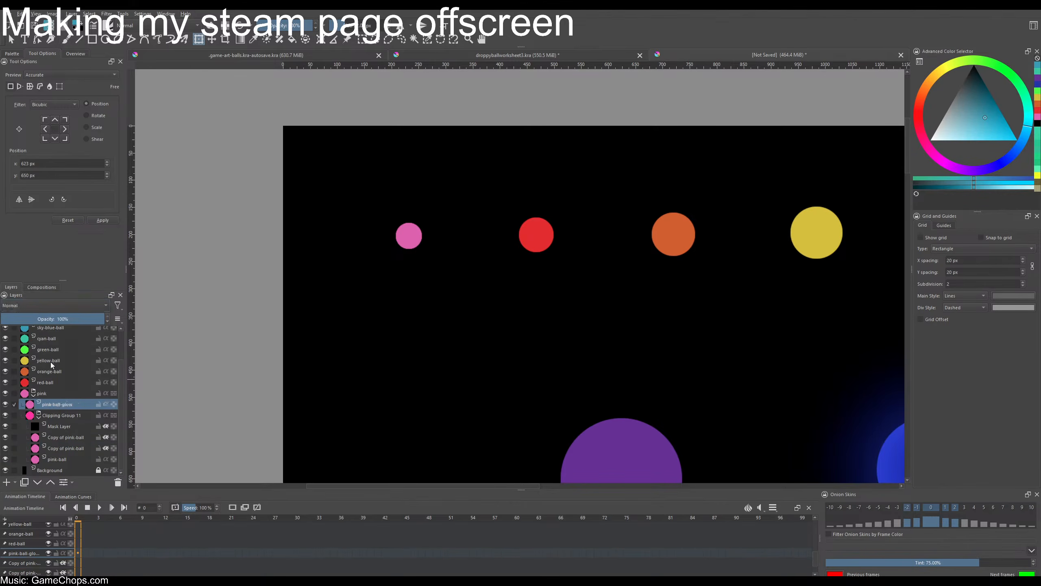
click(42, 305)
click(24, 243)
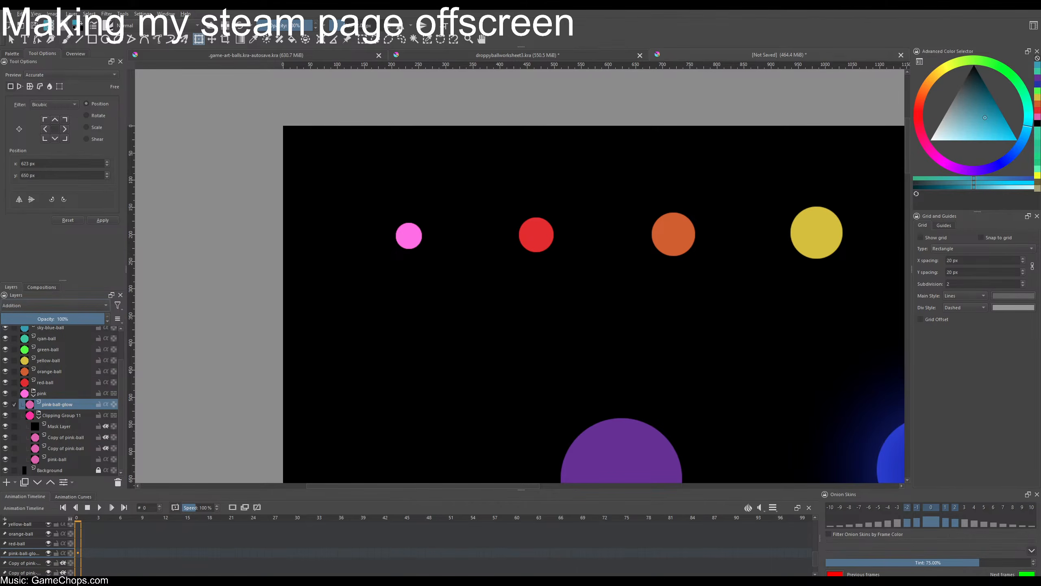
- Darken the pink-ball-glow layer by lowering its lightness with an HSV adjustment
click(106, 13)
mouse_move(173, 42)
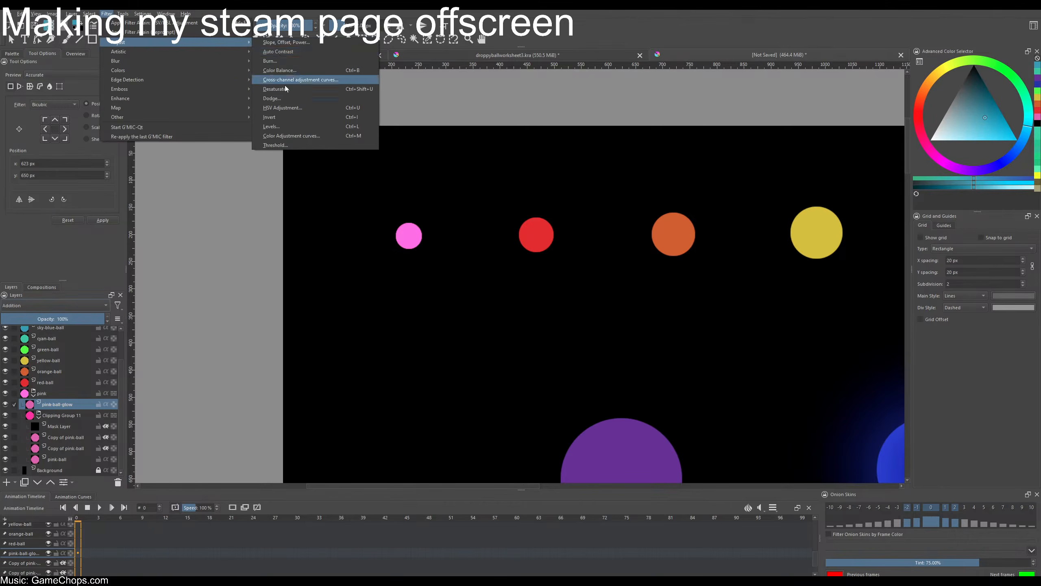
click(287, 107)
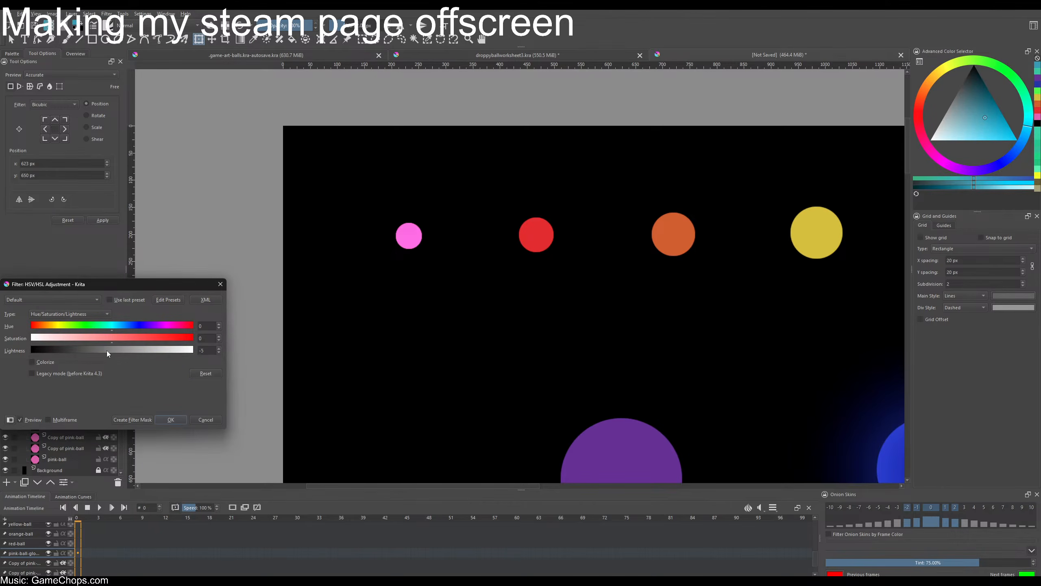
drag(87, 351, 57, 351)
drag(39, 352, 54, 352)
drag(47, 349, 70, 351)
click(179, 419)
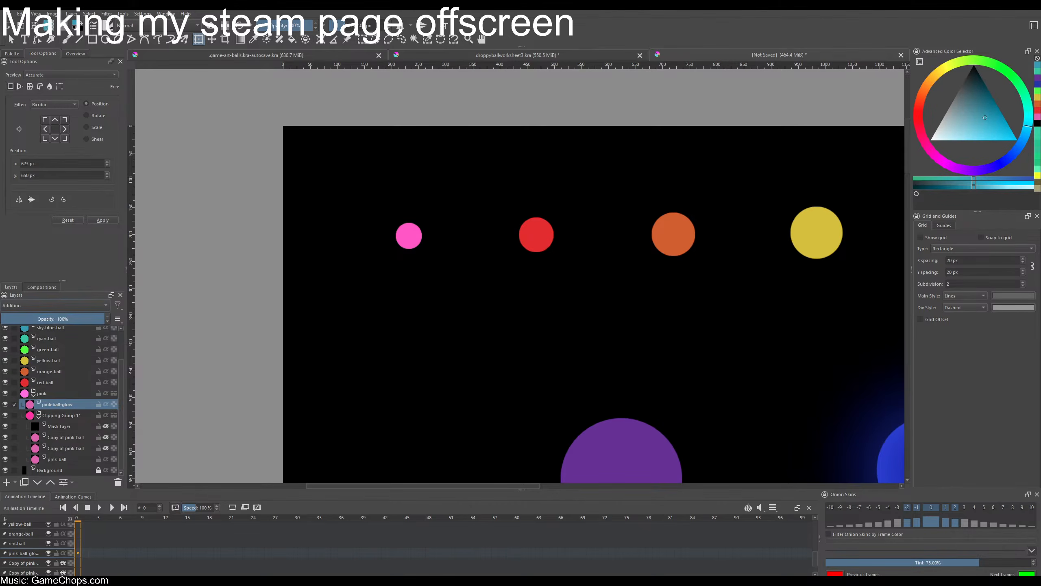
- Apply a Gaussian Blur with a 40 px radius to the pink-ball-glow layer
click(106, 14)
click(271, 72)
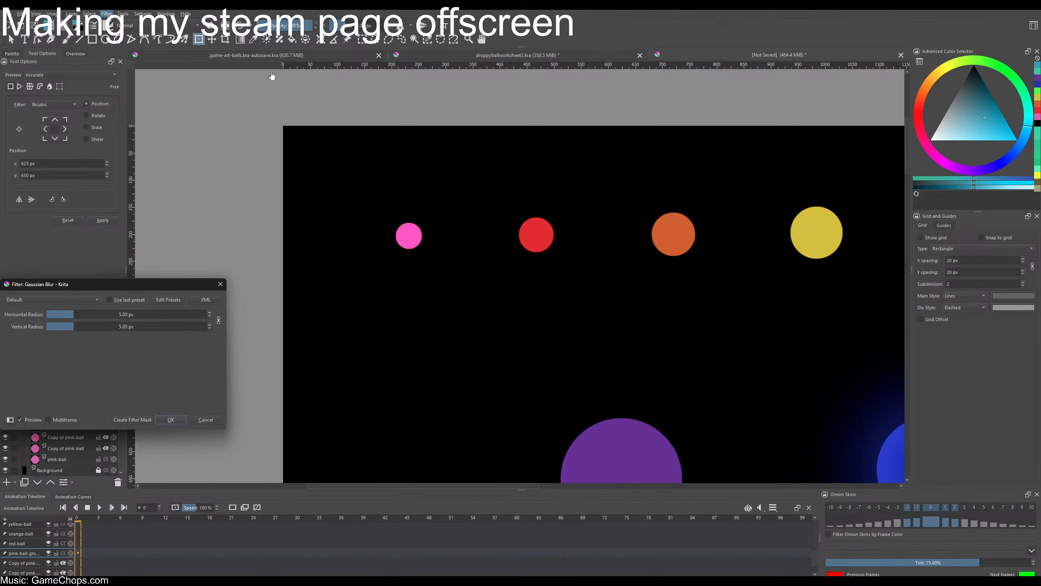
drag(83, 313, 103, 310)
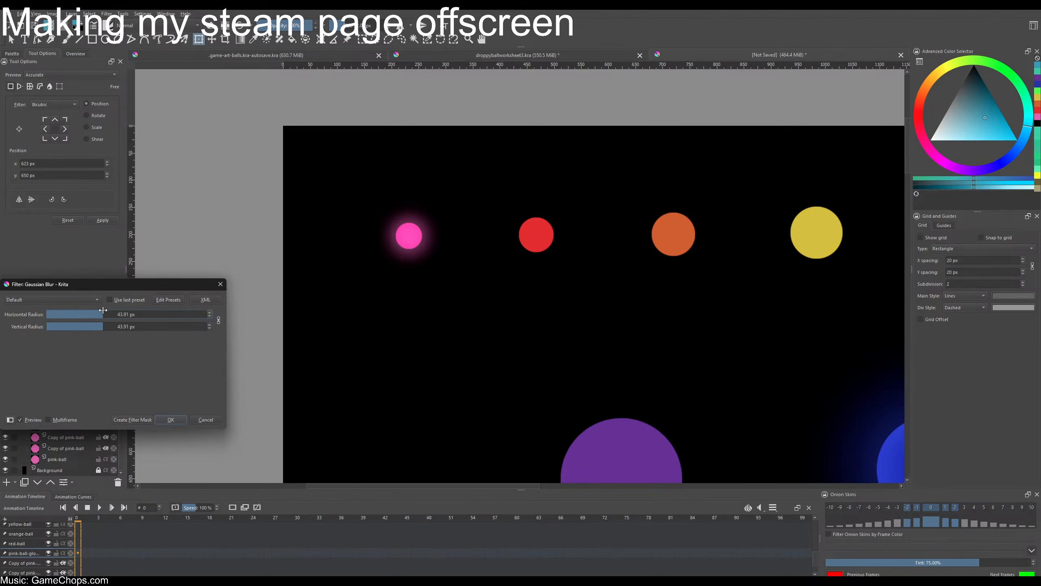
click(123, 316)
text(40)
key(Return)
click(170, 421)
scroll(499, 298, down, 2)
drag(543, 277, 428, 254)
- Lower the lightness of the Multiply copy of pink-ball to -56 with an HSV adjustment
click(64, 447)
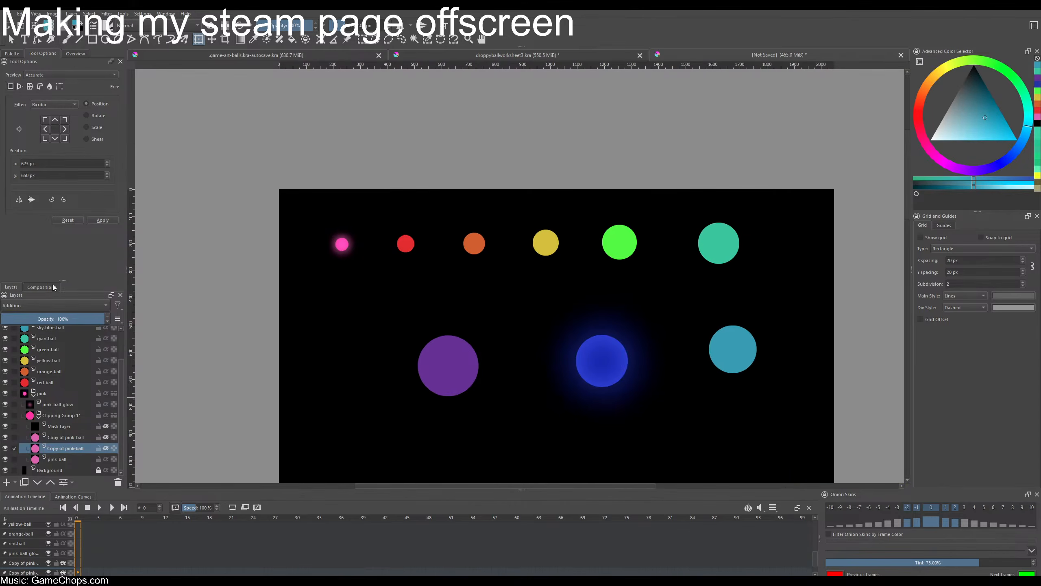
click(63, 437)
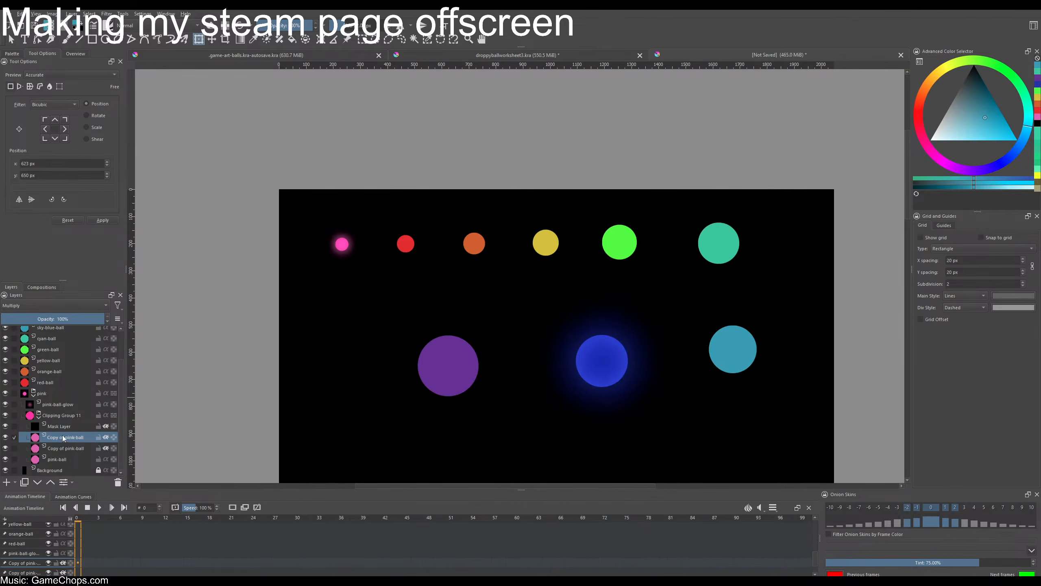
click(106, 13)
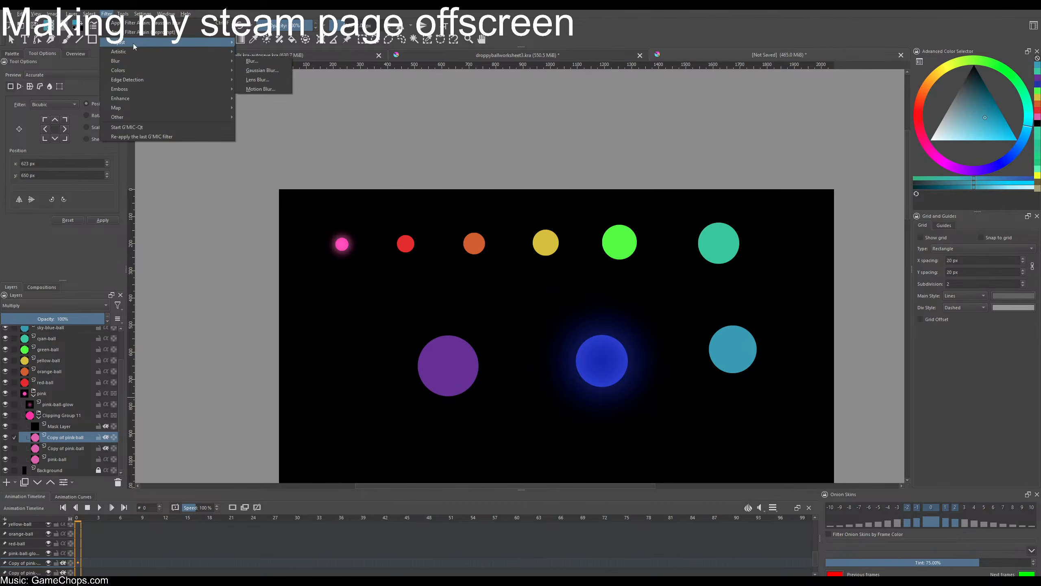
click(287, 108)
drag(80, 352, 60, 349)
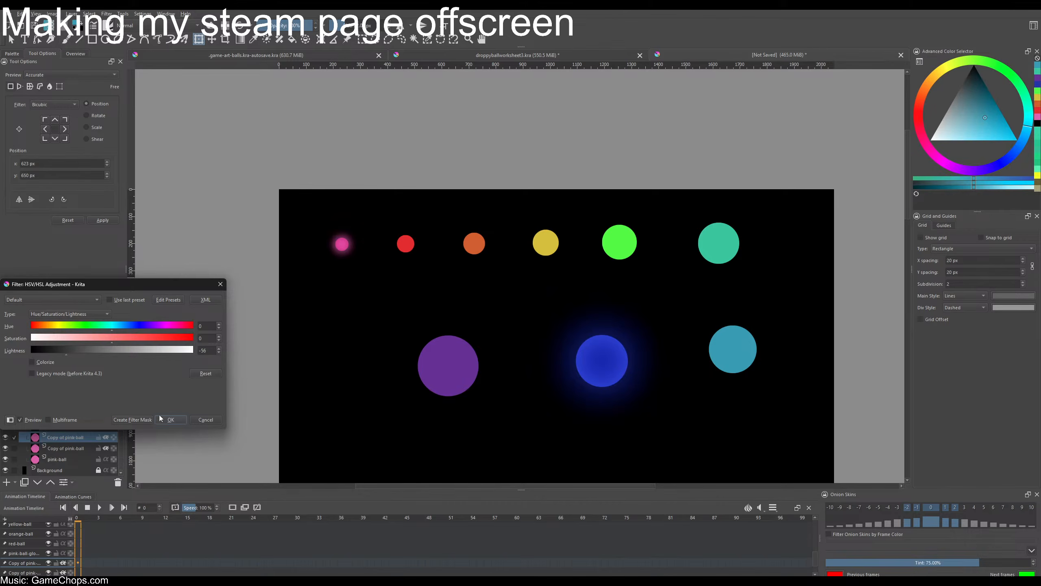
click(168, 420)
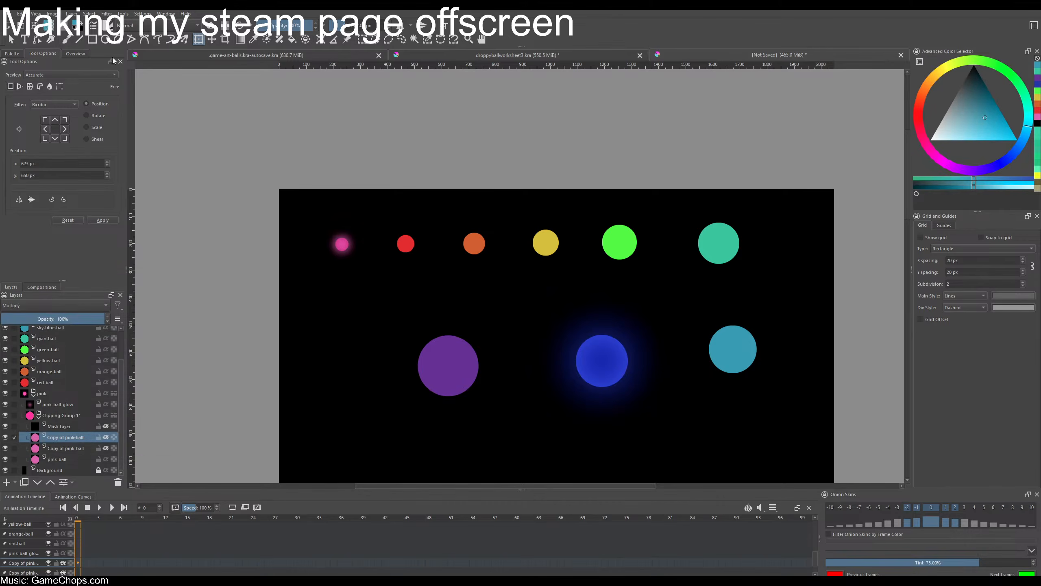
click(107, 14)
mouse_move(172, 53)
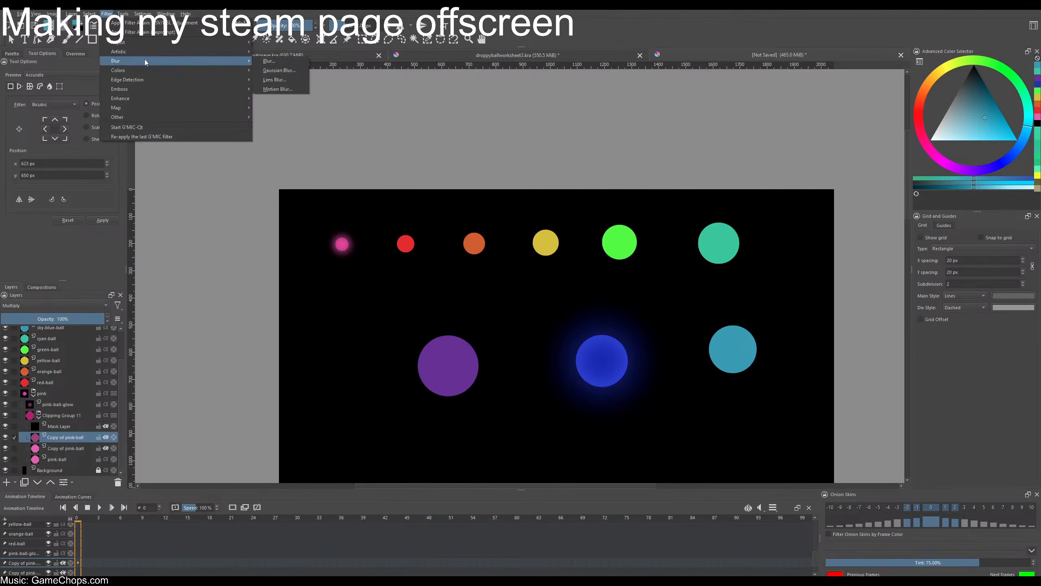
click(278, 62)
scroll(369, 240, up, 3)
click(84, 313)
drag(84, 314, 101, 316)
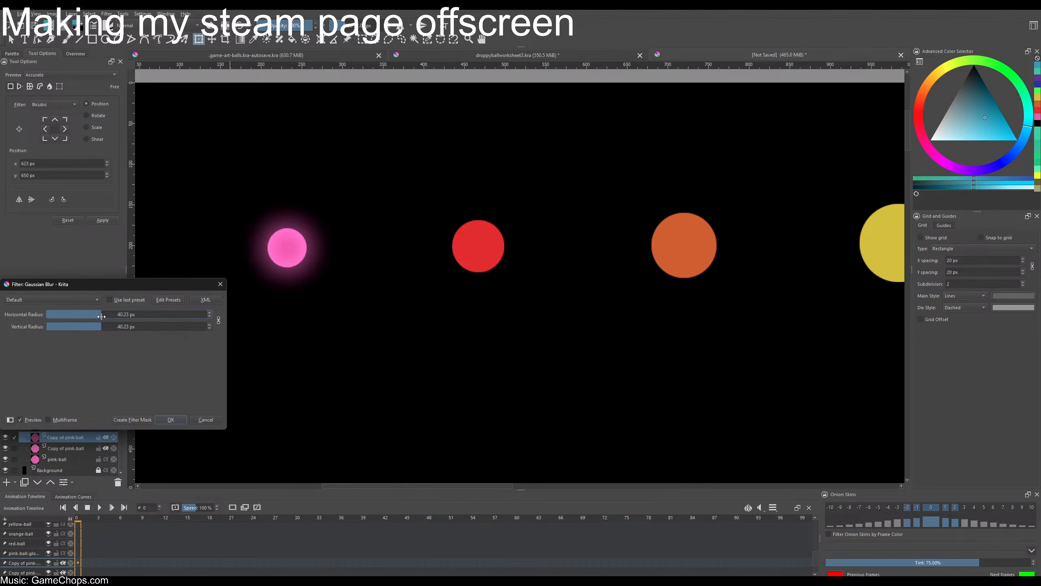
scroll(341, 267, down, 4)
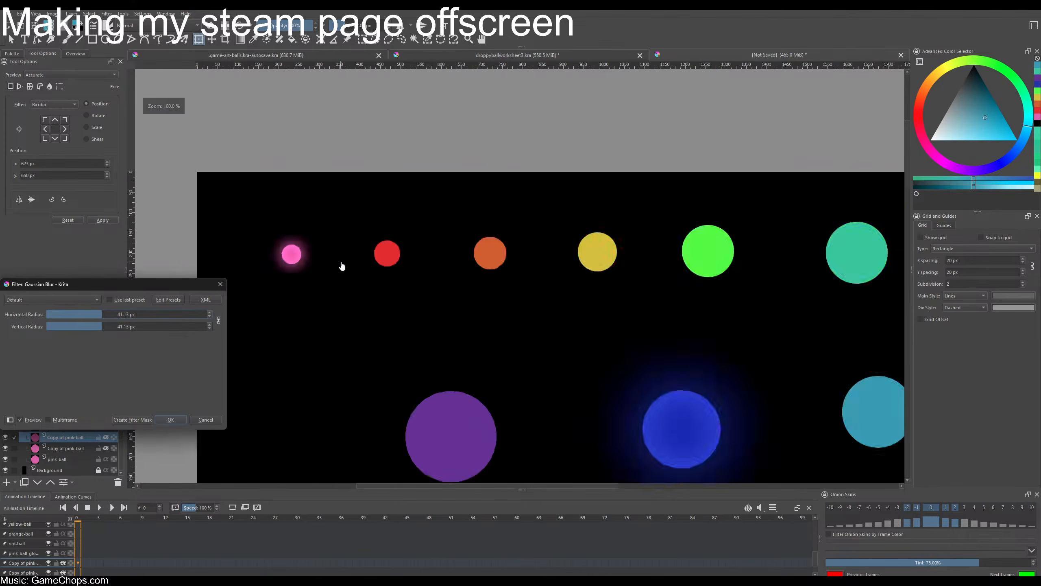
scroll(338, 263, up, 3)
scroll(335, 262, up, 2)
click(184, 418)
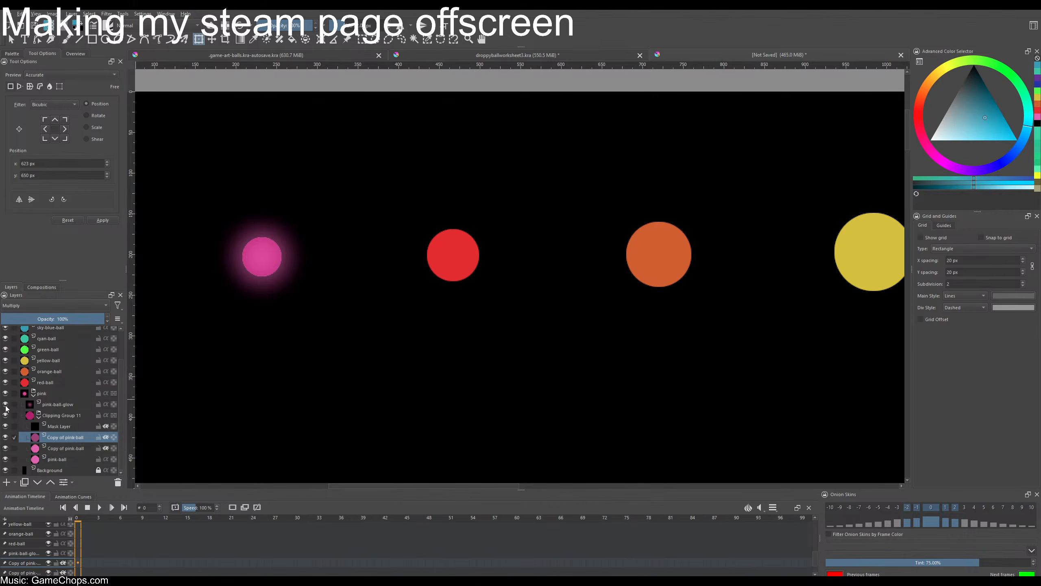
- Hide the pink-ball-glow layer and apply a Gaussian Blur of about 50 px to the Multiply copy of pink-ball
click(5, 403)
click(107, 13)
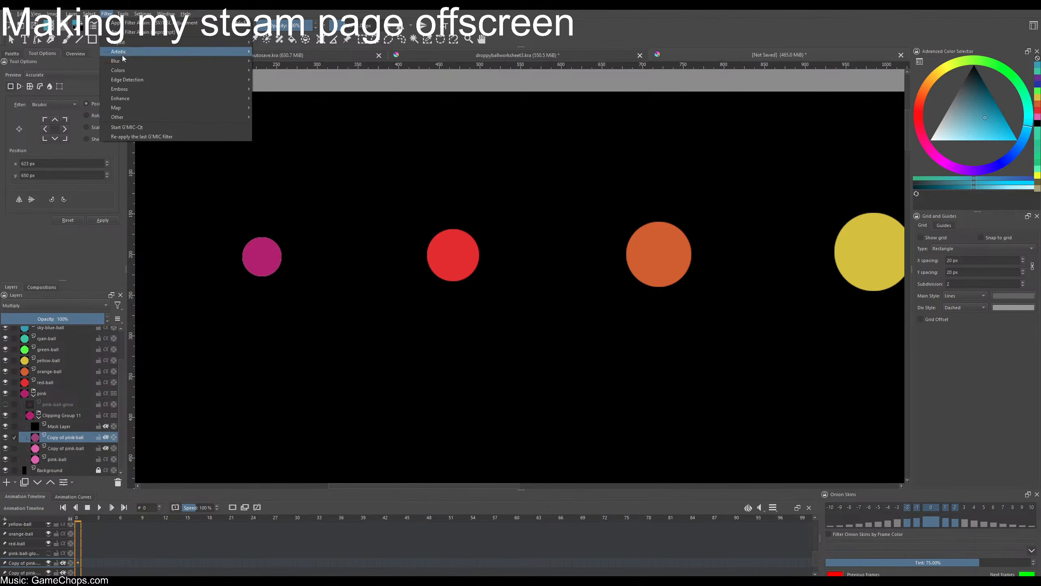
mouse_move(136, 60)
click(276, 70)
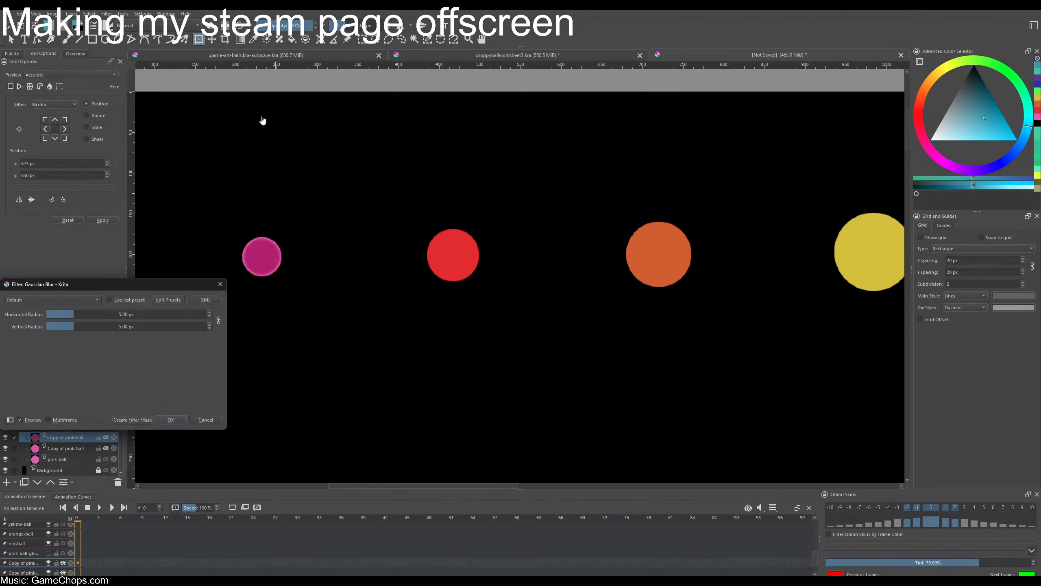
drag(81, 314, 105, 316)
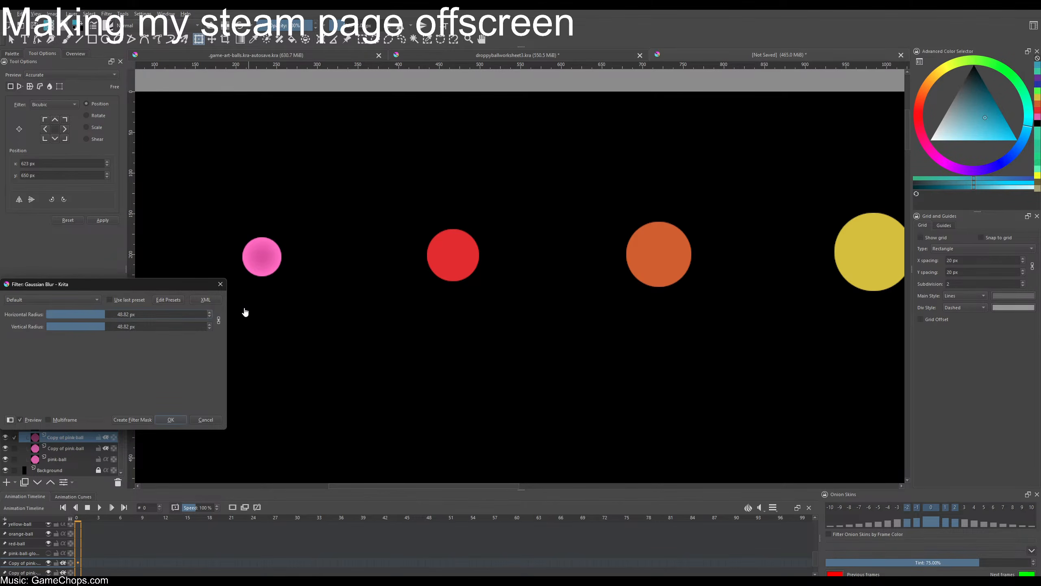
click(106, 315)
click(108, 313)
click(169, 418)
- Check the shaded pink ball against the other balls and show the pink-ball-glow layer again
scroll(286, 279, down, 2)
drag(289, 284, 438, 266)
scroll(434, 263, down, 1)
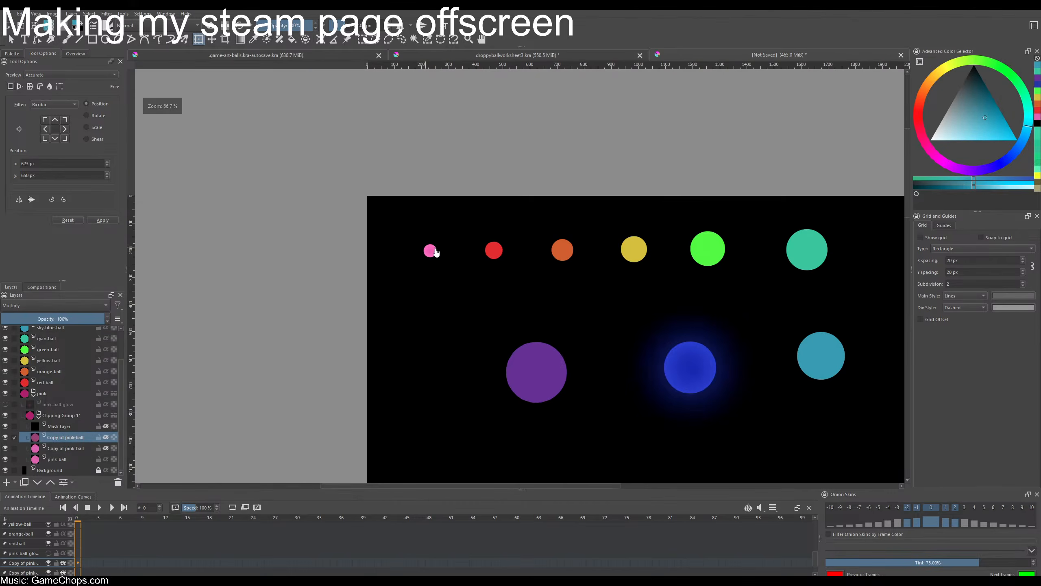
scroll(479, 274, up, 2)
click(5, 403)
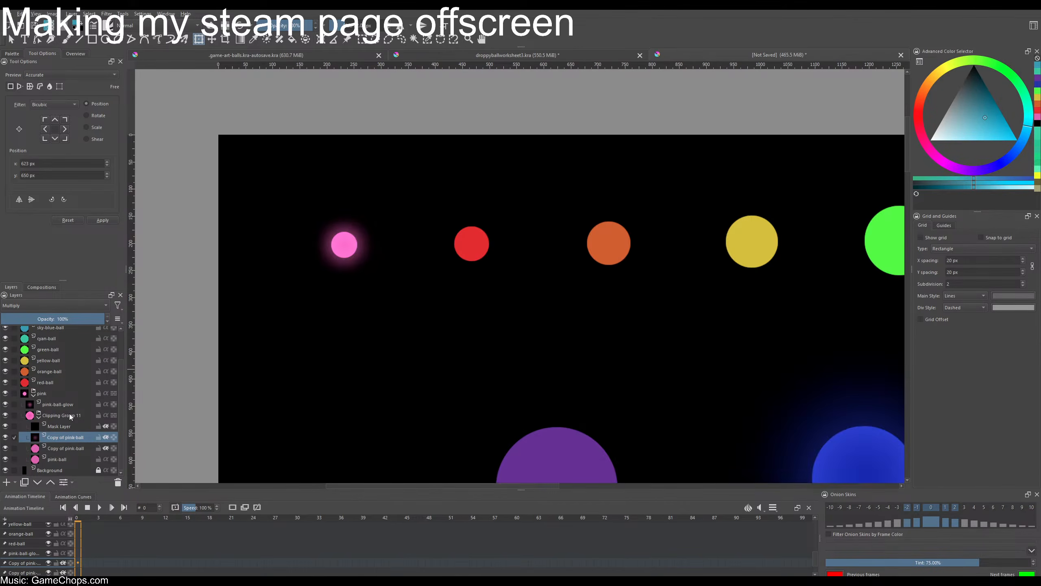
- Copy the Clipping Group 11 layer and create a new image from the clipboard
mouse_move(70, 413)
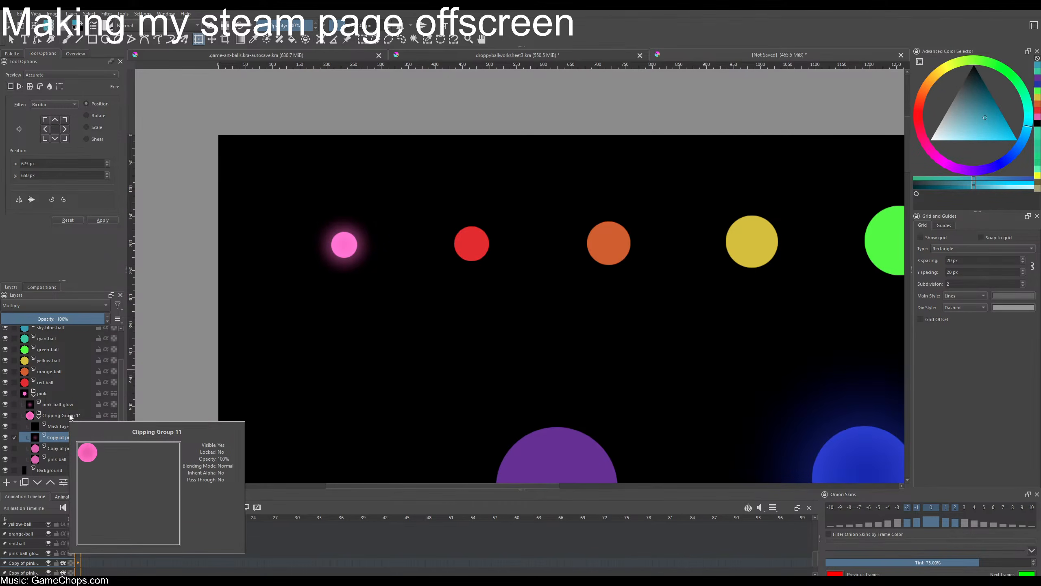
click(69, 414)
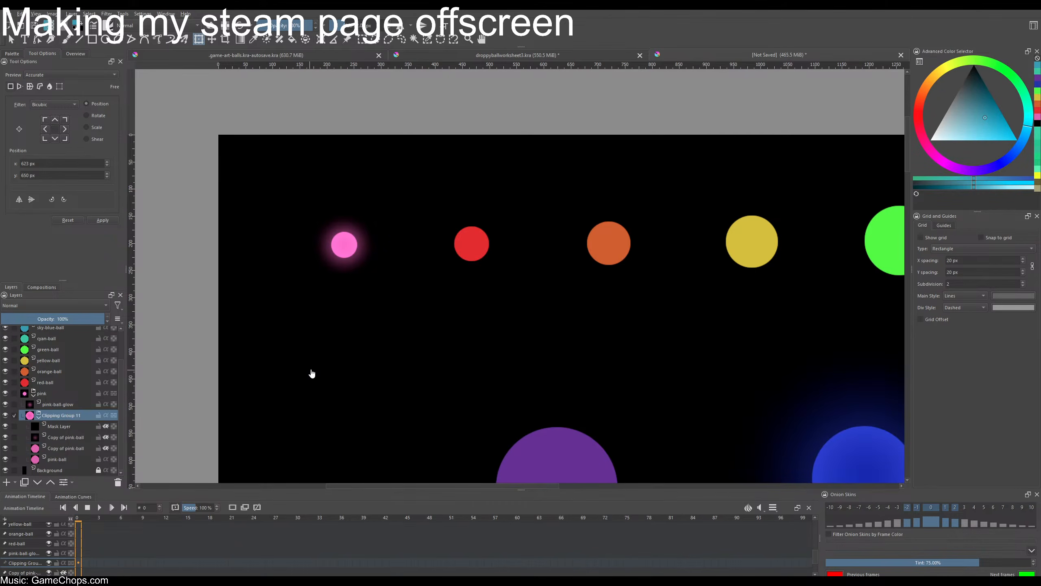
click(351, 253)
key(ctrl+shift+n)
- Export the new image as a PNG over the existing pink-ball file in the game's assets folder, and close the image
click(8, 14)
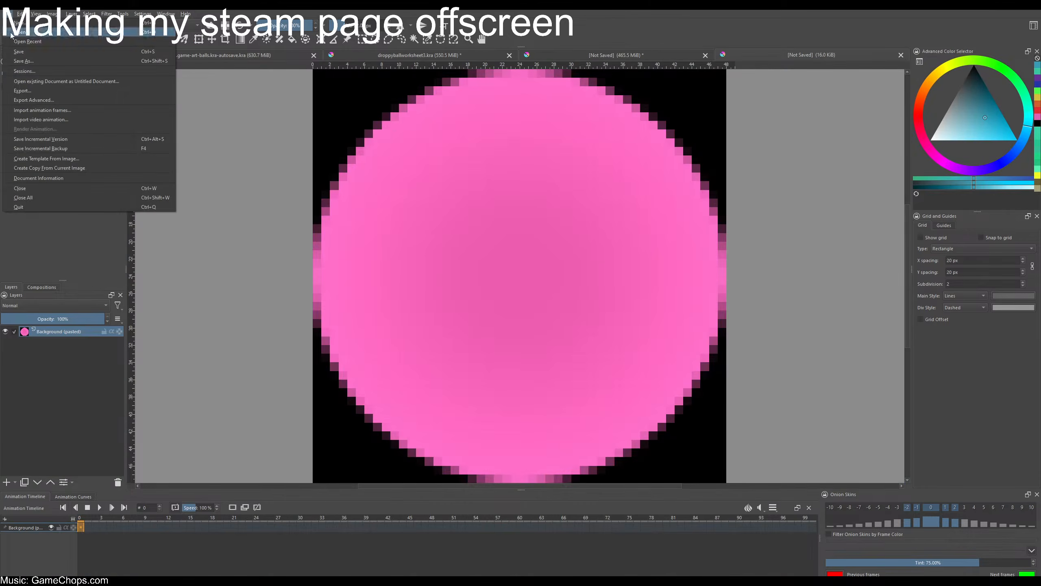
click(21, 100)
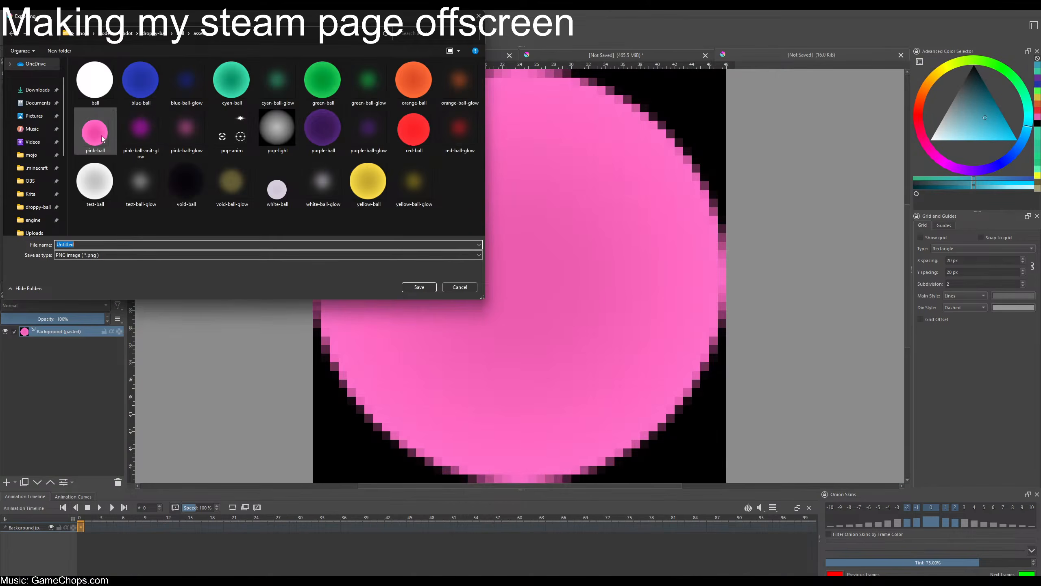
click(102, 140)
click(419, 287)
click(539, 297)
click(558, 375)
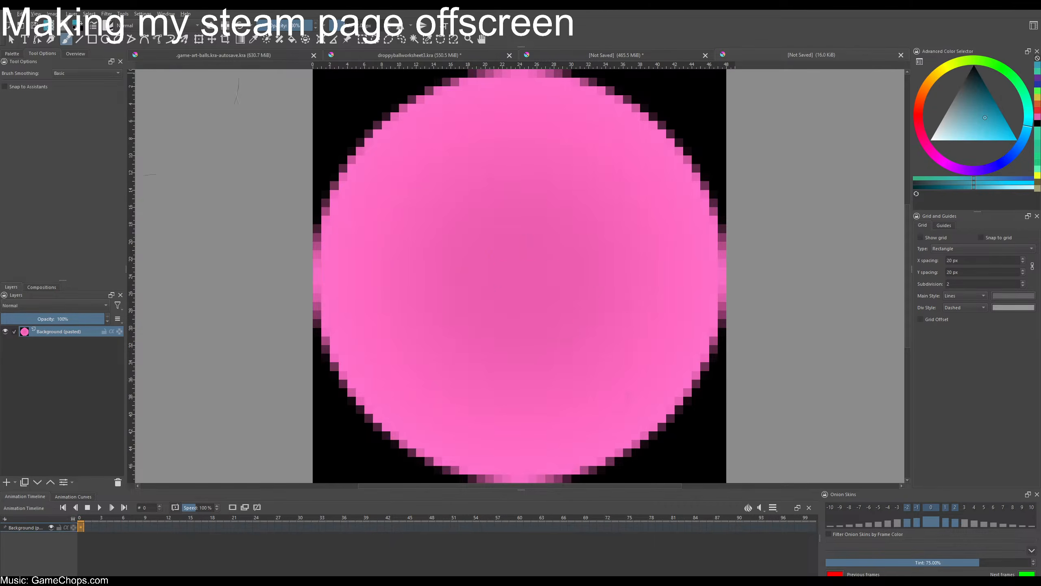
middle_click(800, 61)
- Switch to the code editor and, in ball_manager.gd, overwrite the COLOR1 and COLOR2 image paths with copies of the pink-ball and red-ball paths
key(ctrl+t)
key(alt+Tab)
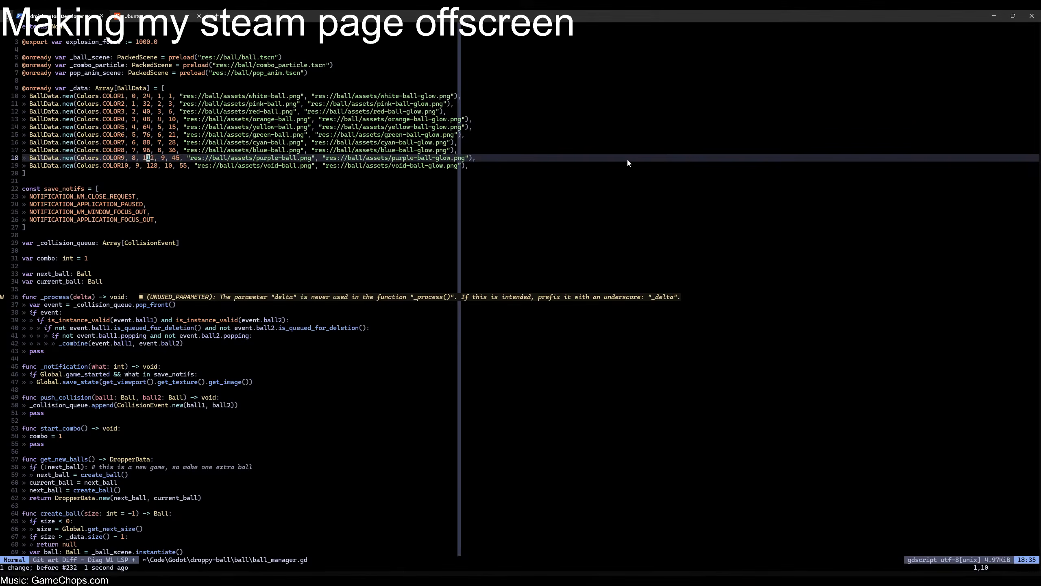
key(k)
key(k)
key(k)
key(k)
key(k)
key(k)
key(k)
key(k)
key(w)
key(w)
key(w)
key(w)
key(w)
key(w)
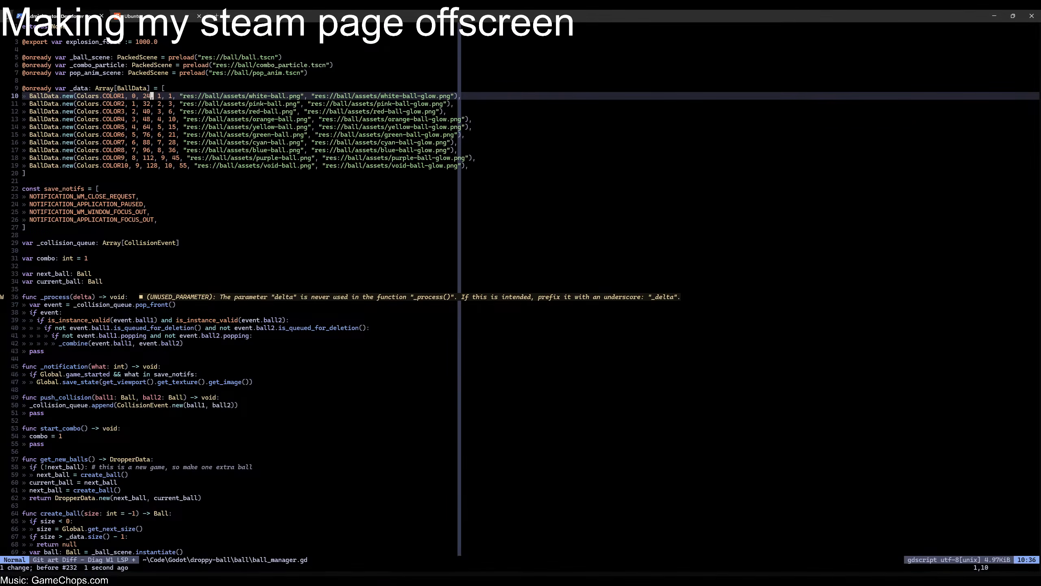
key(w)
key(w)
key(w)
key(w)
key(w)
key(b)
key(b)
key(b)
key(b)
key(h)
key(j)
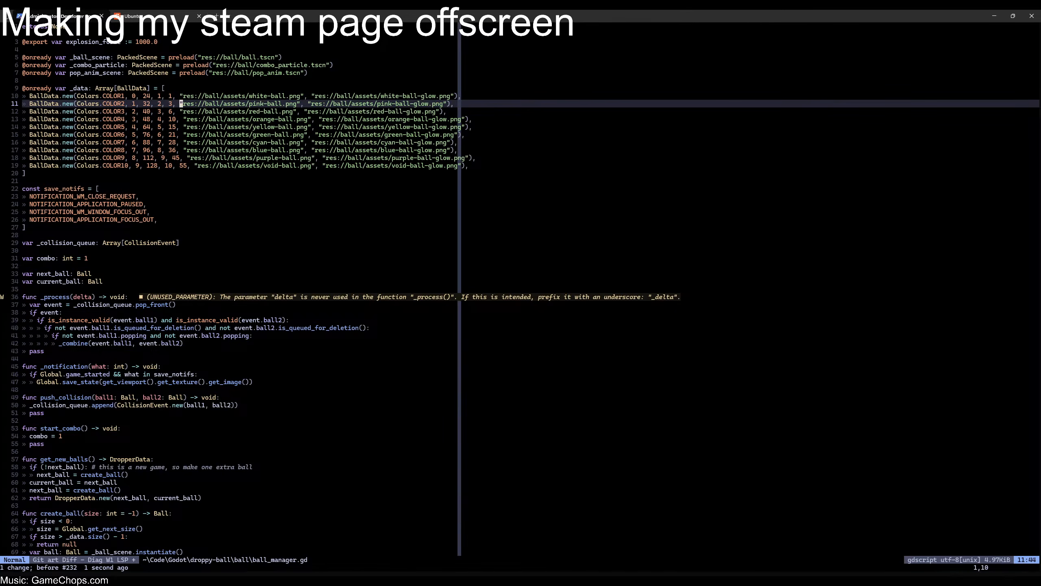
key(ctrl+v)
key(j)
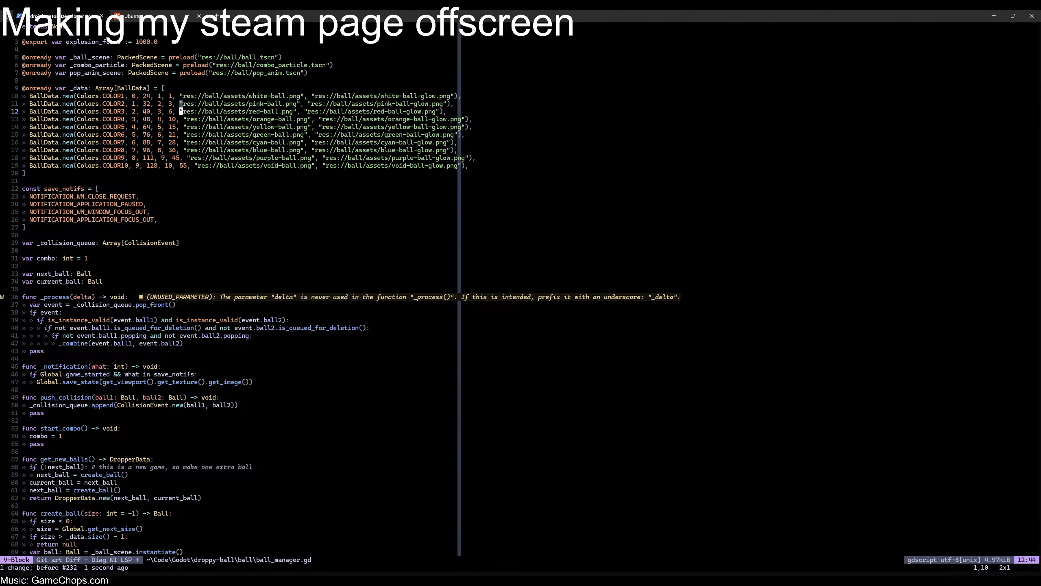
key(dollar)
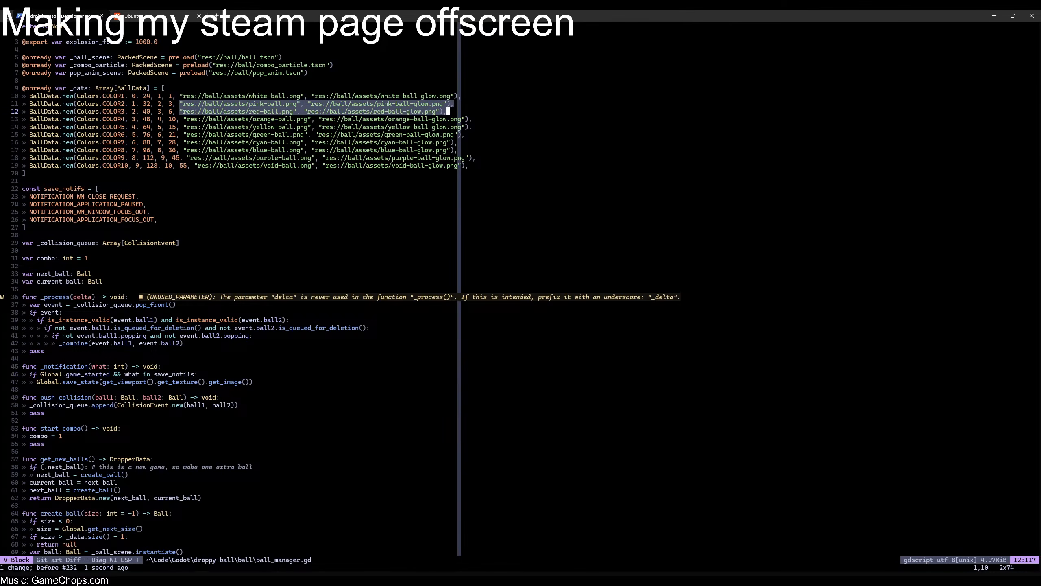
key(y)
key(k)
key(ctrl+v)
key(j)
key(dollar)
key(p)
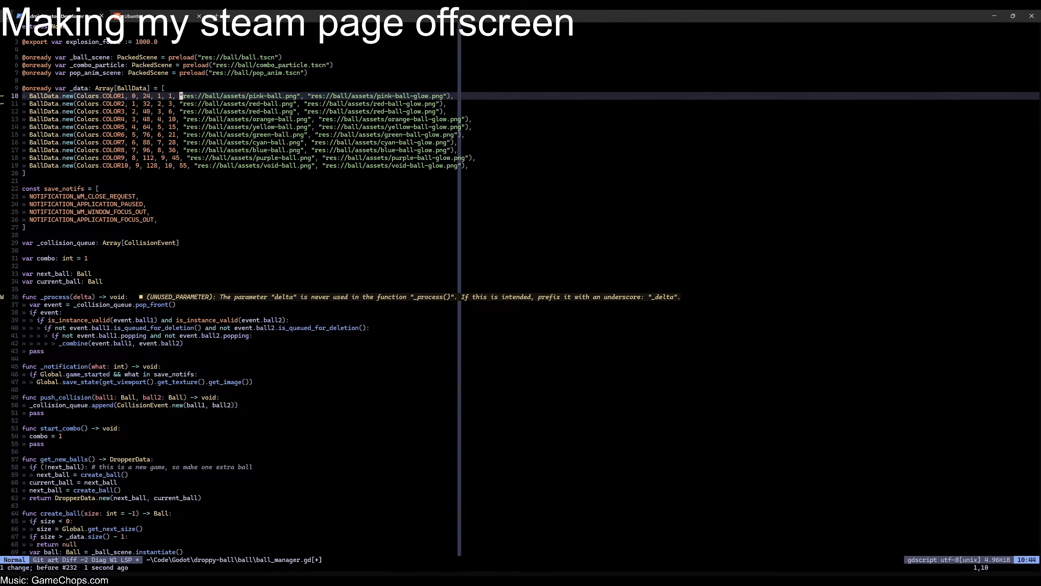
- Copy the orange-ball and orange-ball-glow paths from the COLOR4 entry over the image paths of the COLOR3 entry
key(j)
key(j)
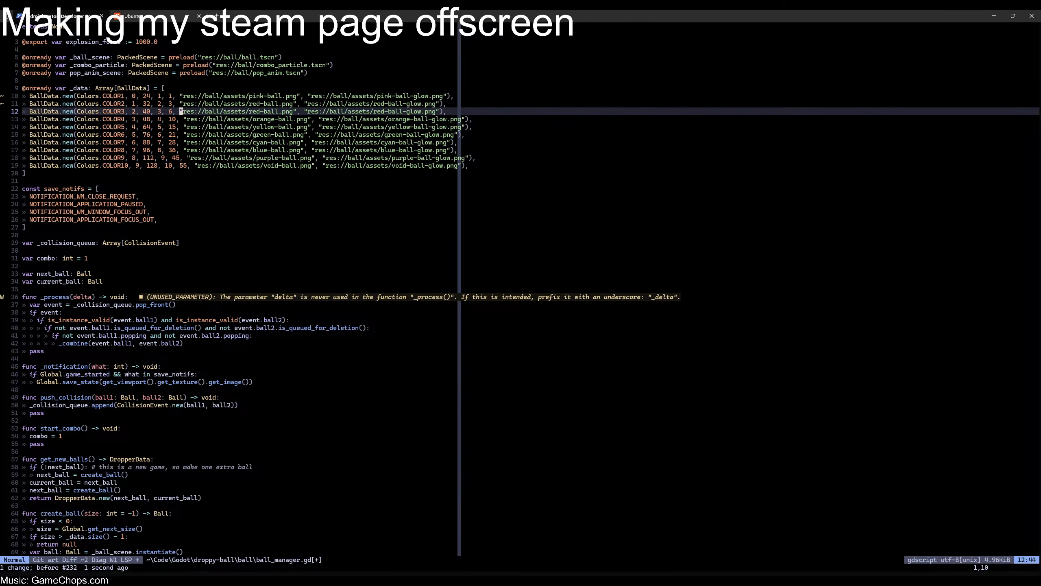
key(j)
key(k)
key(j)
key(l)
key(ctrl+v)
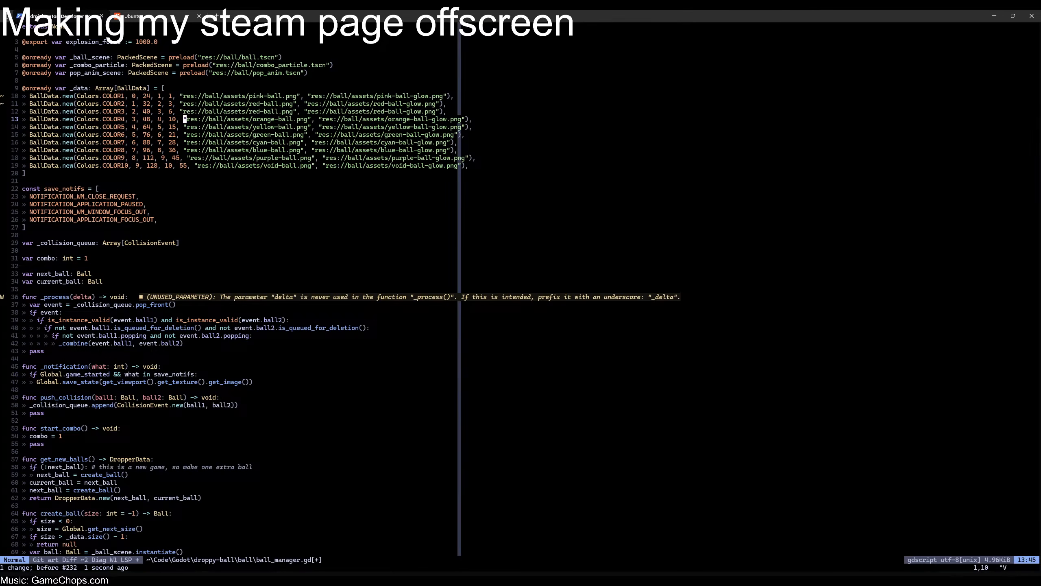
key($)
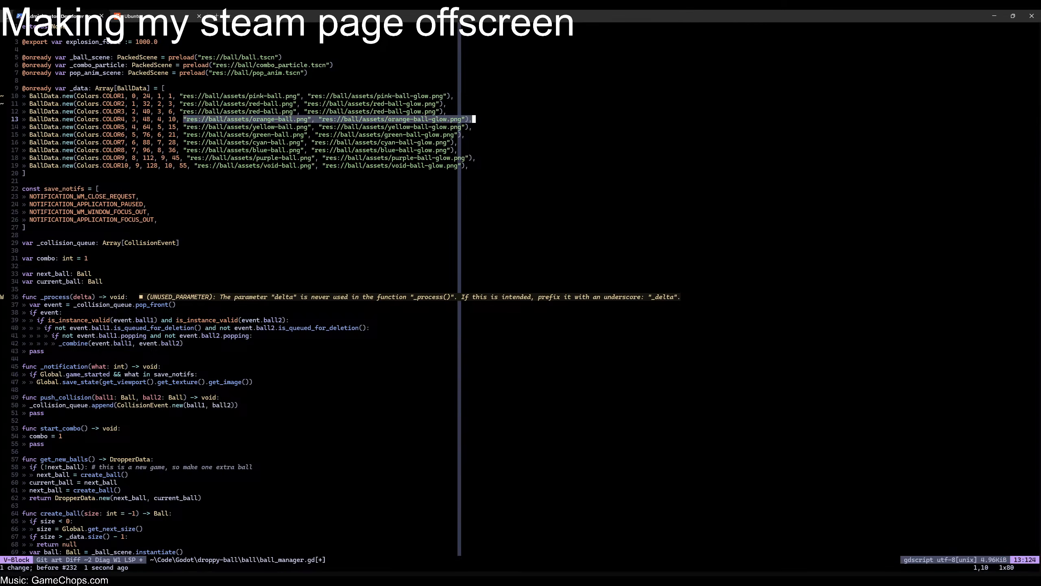
key(y)
key(k)
key(h)
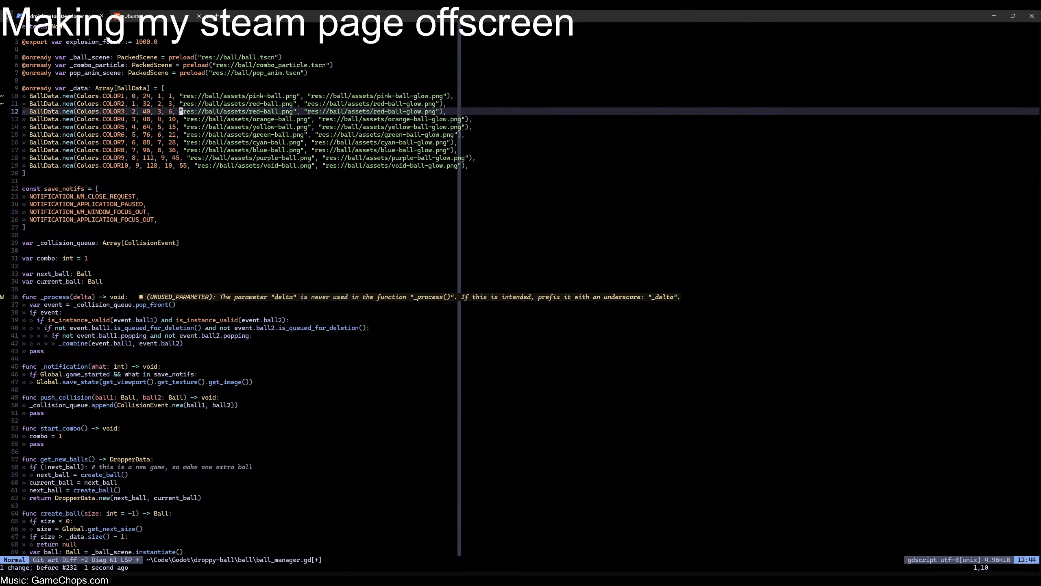
key(ctrl+v)
key($)
key(p)
- Copy the yellow, green and cyan ball paths over the image paths of the COLOR4, COLOR5 and COLOR6 entries
key(j)
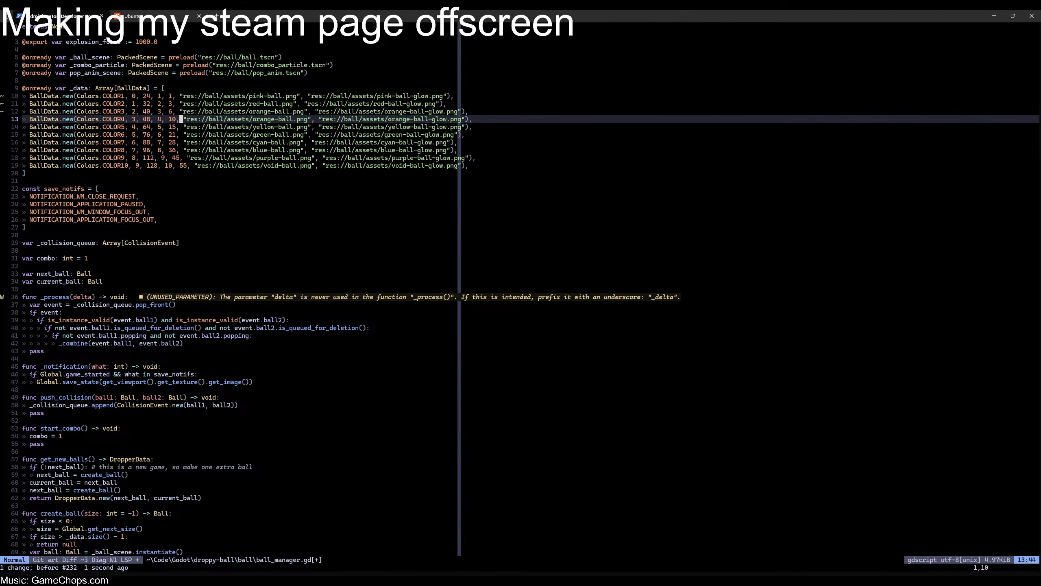
key(l)
key(j)
key(ctrl+v)
key(j)
key(j)
key(j)
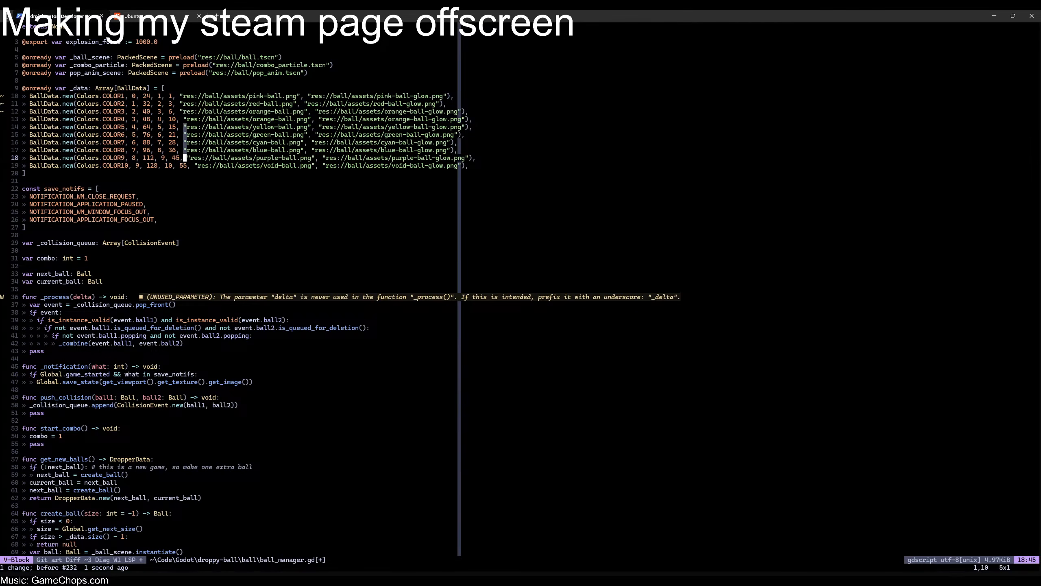
key(k)
key(dollar)
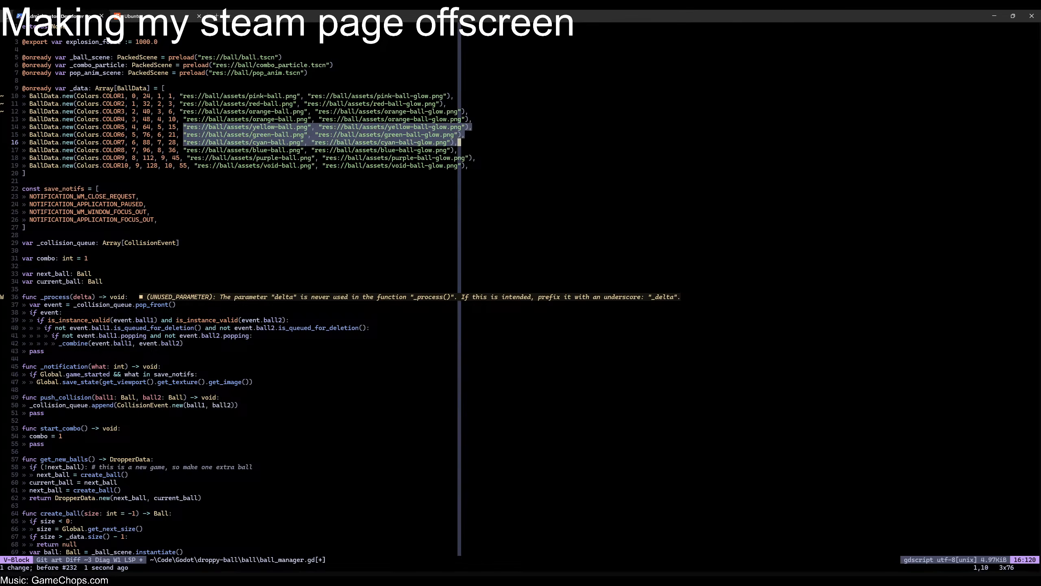
key(y)
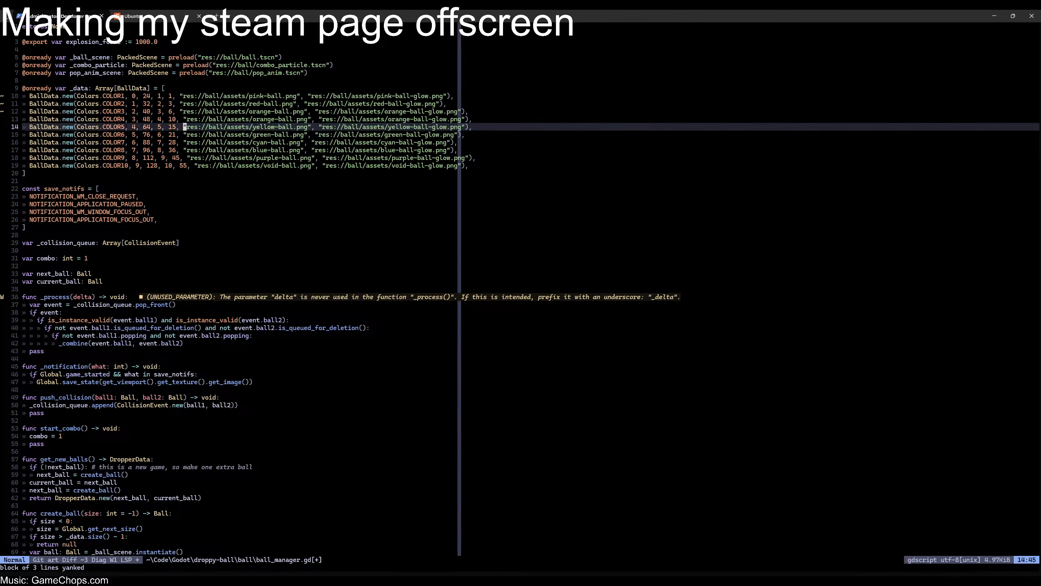
key(k)
key(ctrl+v)
key(j)
key(j)
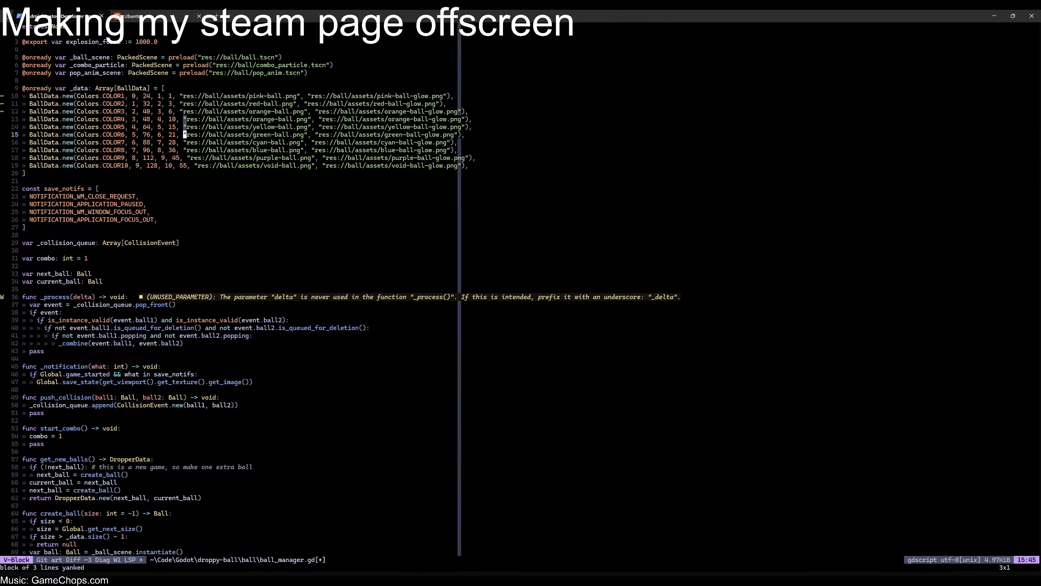
key(dollar)
key(p)
- Change the COLOR7 entry's ball image file name to sky-blue-ball.png
key(j)
key(j)
key(j)
key(w)
key(w)
key(w)
key(w)
key(w)
key(w)
key(w)
text(ctbsky-blue-)
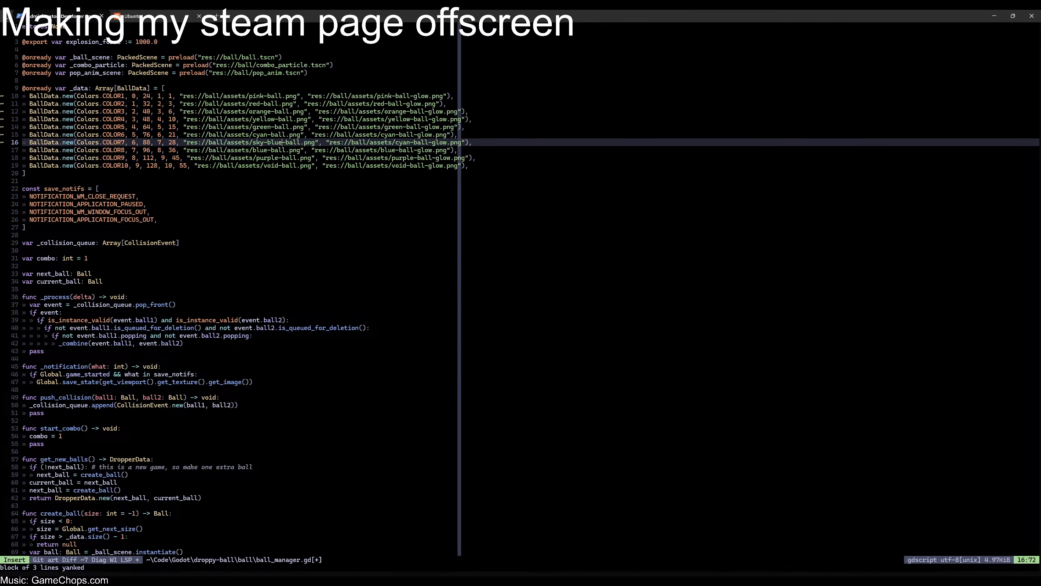
key(Escape)
- Change the COLOR7 entry's glow image file name to sky-blue-ball-glow.png and save ball_manager.gd
key(w)
key(w)
key(w)
key(w)
key(w)
key(w)
key(w)
key(w)
key(w)
key(w)
key(w)
key(w)
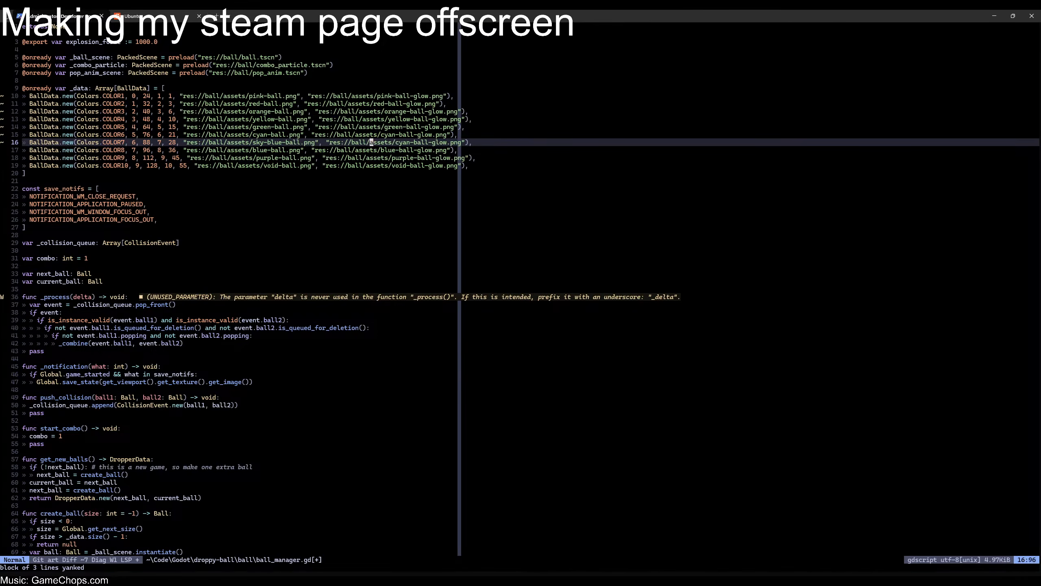
text(ct-sky-blue)
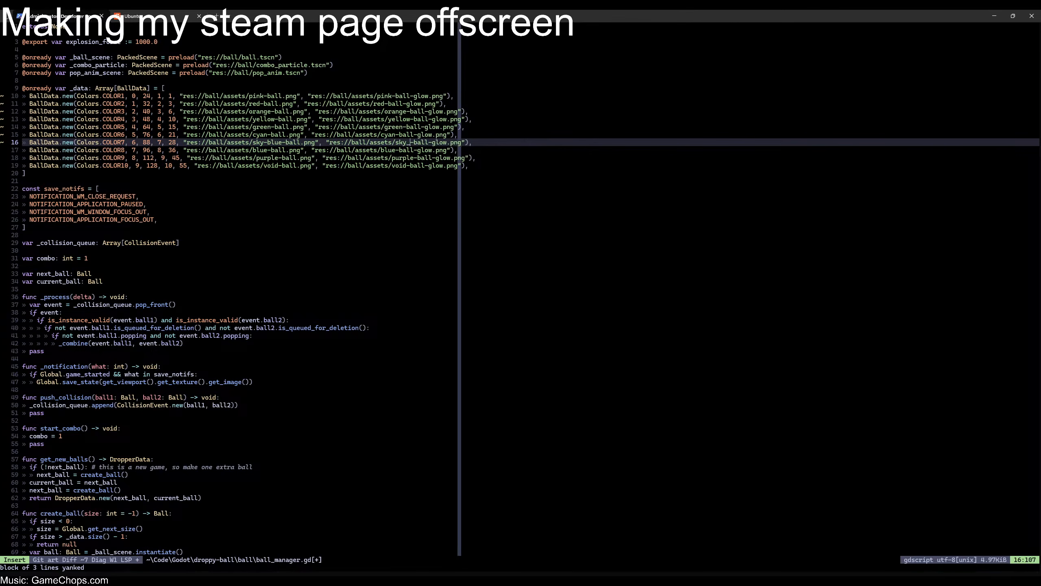
key(Escape)
text(:w)
key(Return)
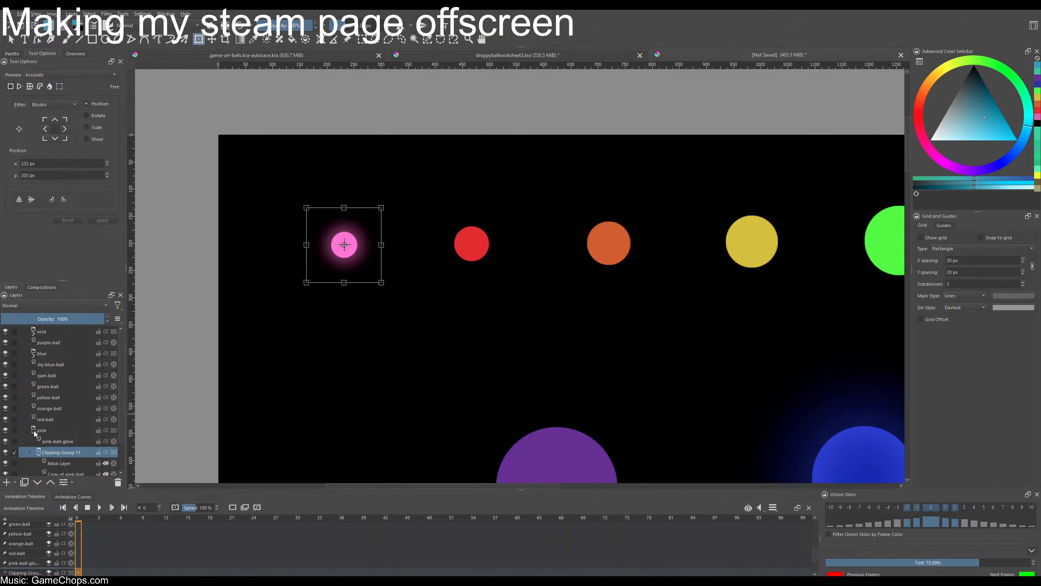
- Switch back to Krita, collapse the pink group, and put the red-ball layer in a new group named red
click(33, 429)
click(46, 422)
right_click(48, 421)
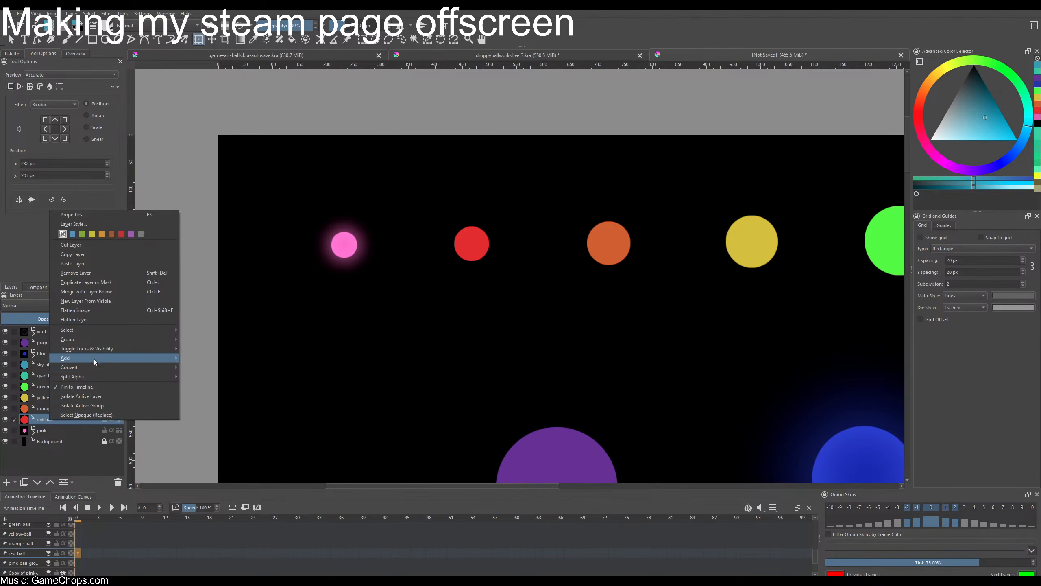
click(193, 332)
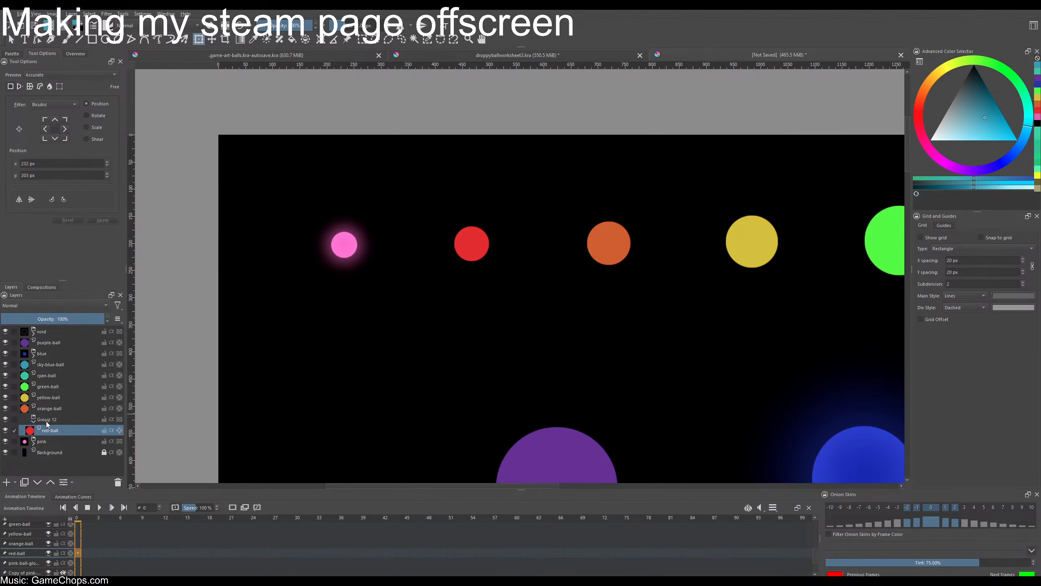
double_click(47, 419)
text(red)
key(Return)
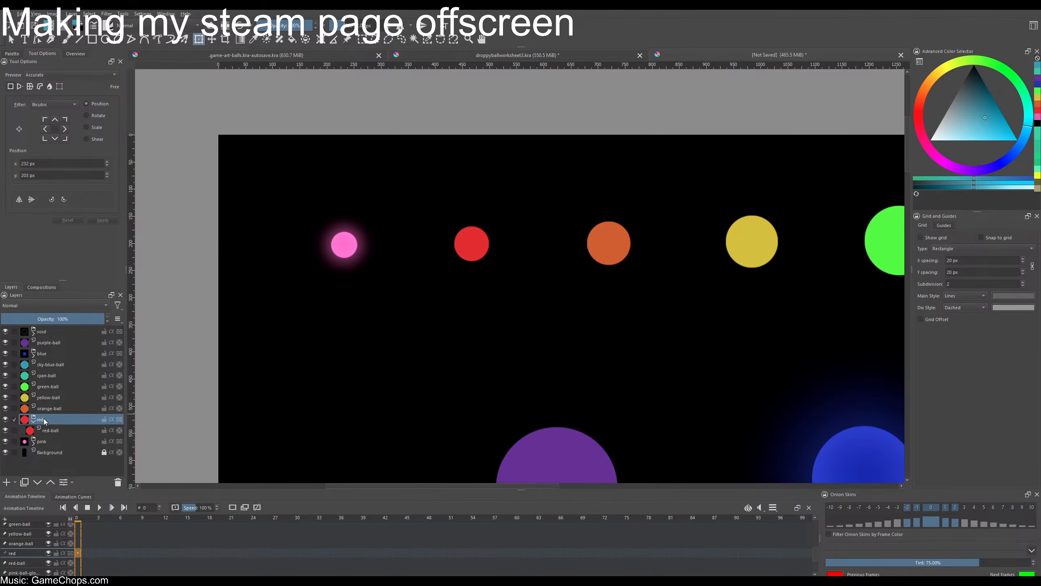
- Place the red-ball layer in a quick clipping group inside the red group
click(54, 430)
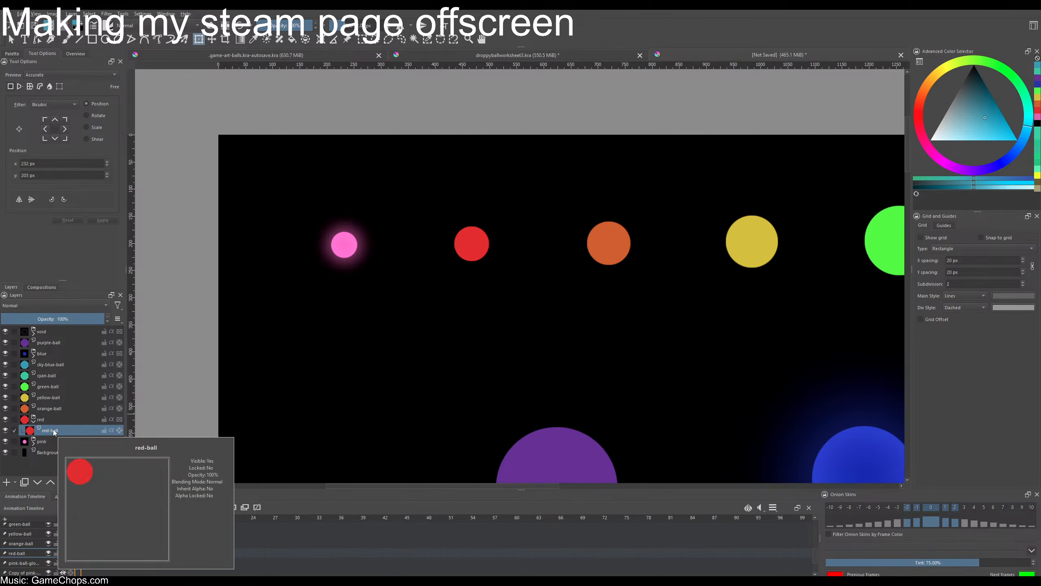
click(53, 421)
click(57, 431)
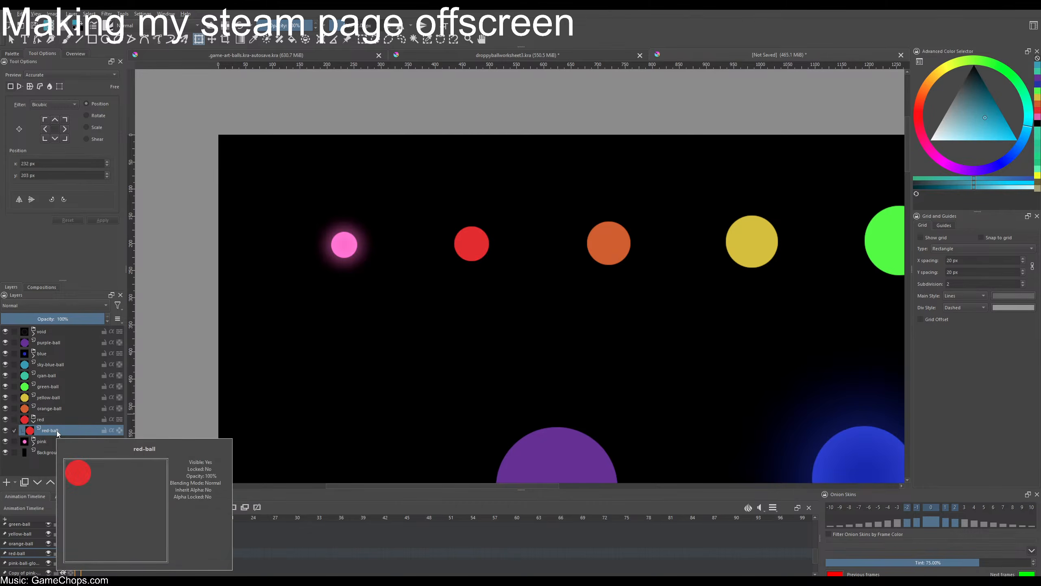
right_click(57, 431)
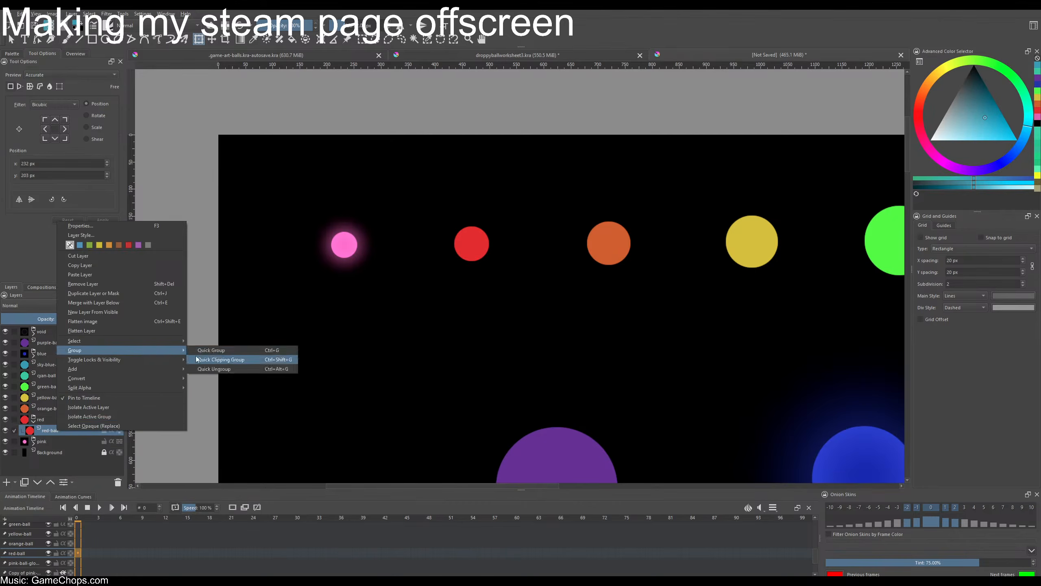
click(202, 360)
- Duplicate the red-ball layer three times inside its clipping group
click(56, 452)
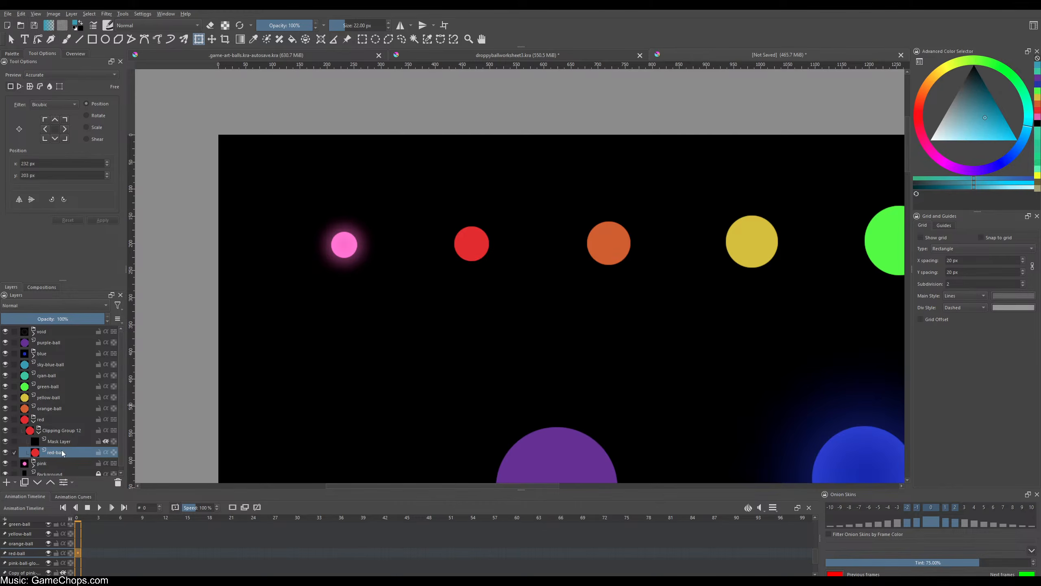
key(ctrl+j)
key(ctrl+j)
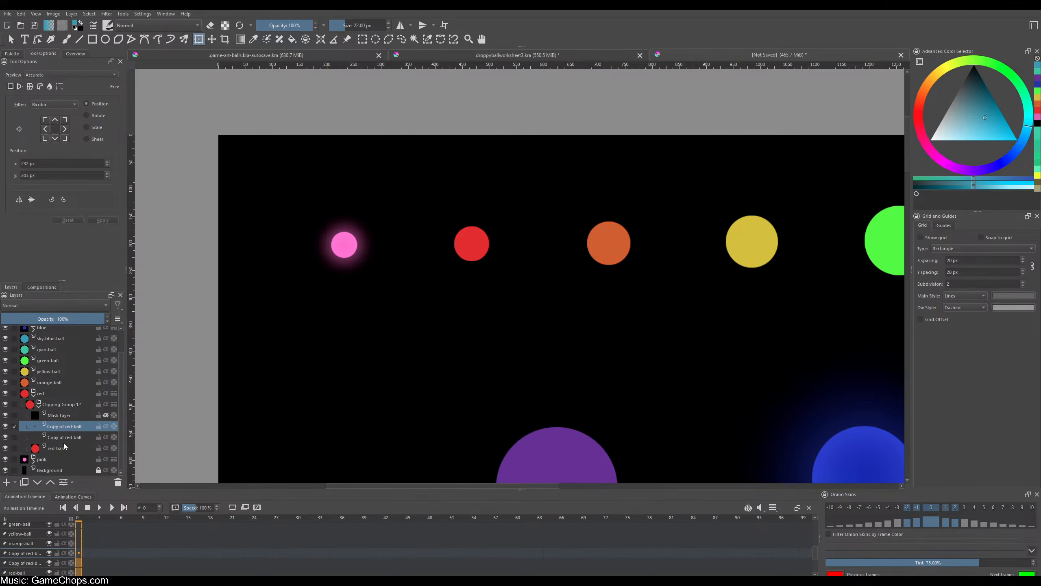
key(ctrl+j)
- Move one red-ball copy out of the clipping group, above it in the red group, and rename it red-ball-glow
drag(66, 427, 58, 404)
double_click(58, 403)
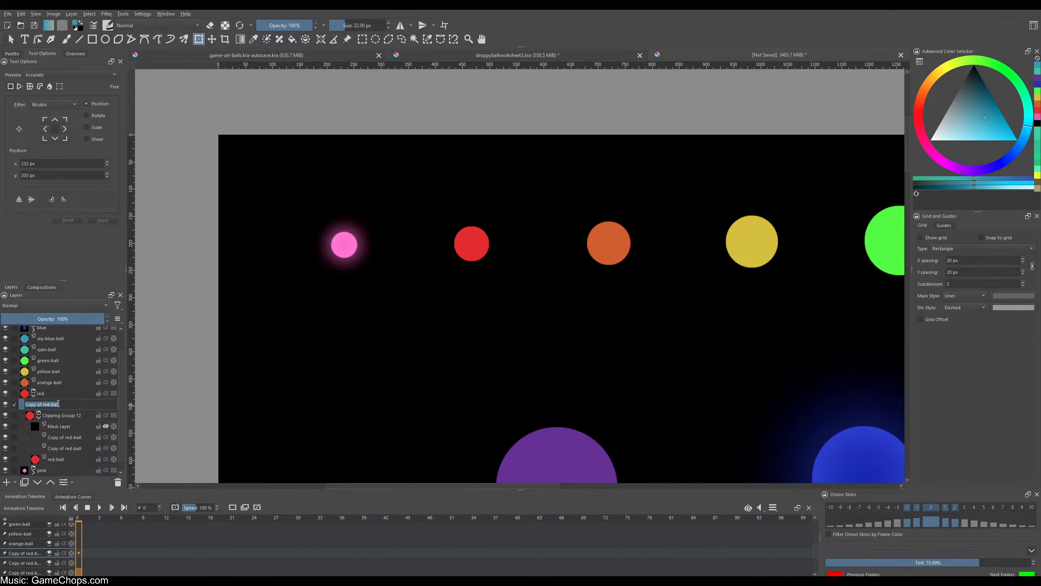
key(Home)
key(Delete)
key(Delete)
key(Delete)
key(Delete)
key(Delete)
key(Delete)
key(Delete)
key(Delete)
text(-glow)
key(Return)
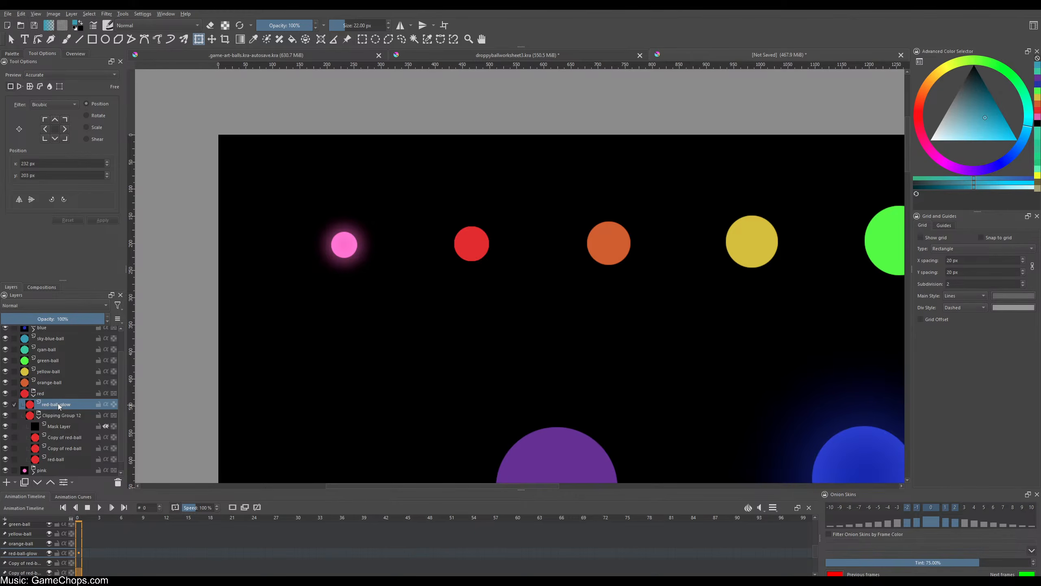
- Set the red-ball-glow layer's blending mode to Addition and lower its lightness to about -70 with an HSV/HSL Adjustment
click(42, 305)
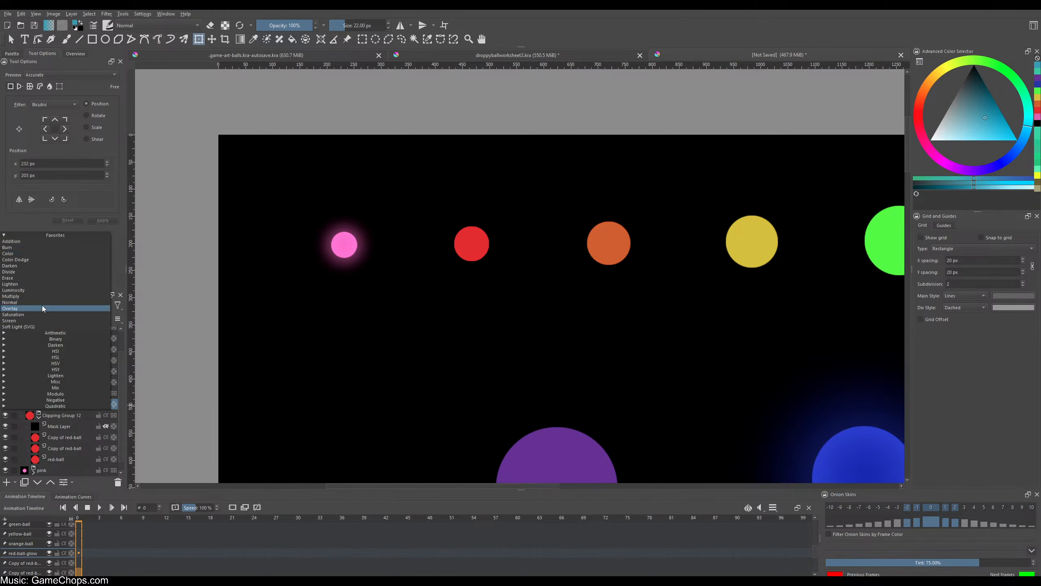
click(39, 242)
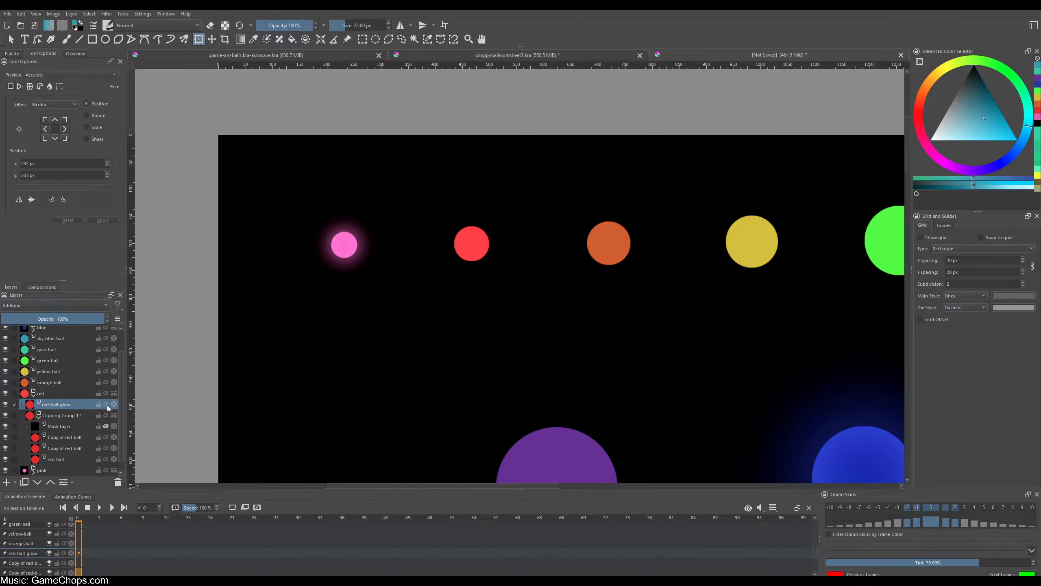
click(106, 14)
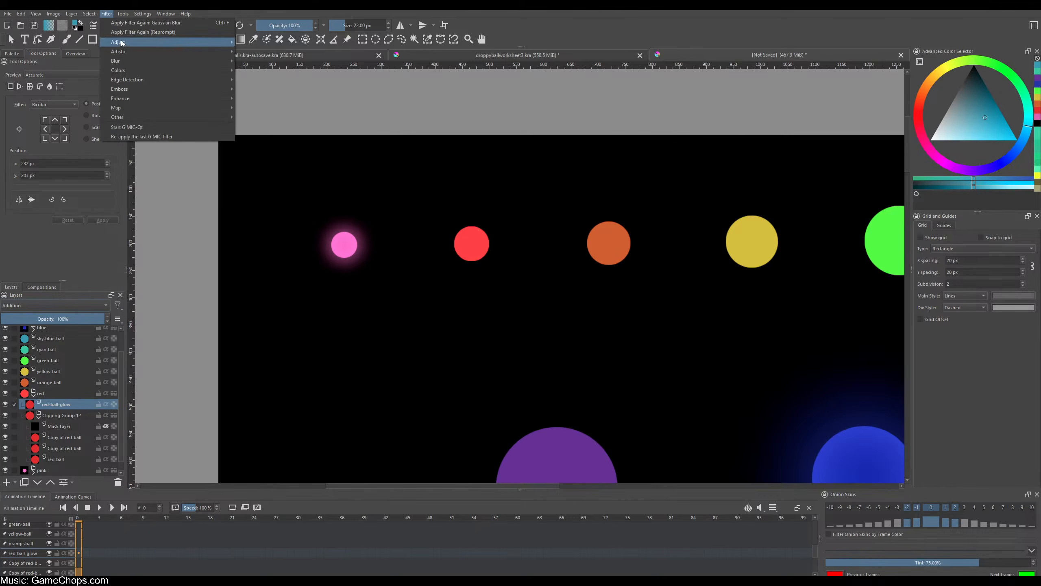
mouse_move(120, 42)
click(266, 107)
click(88, 349)
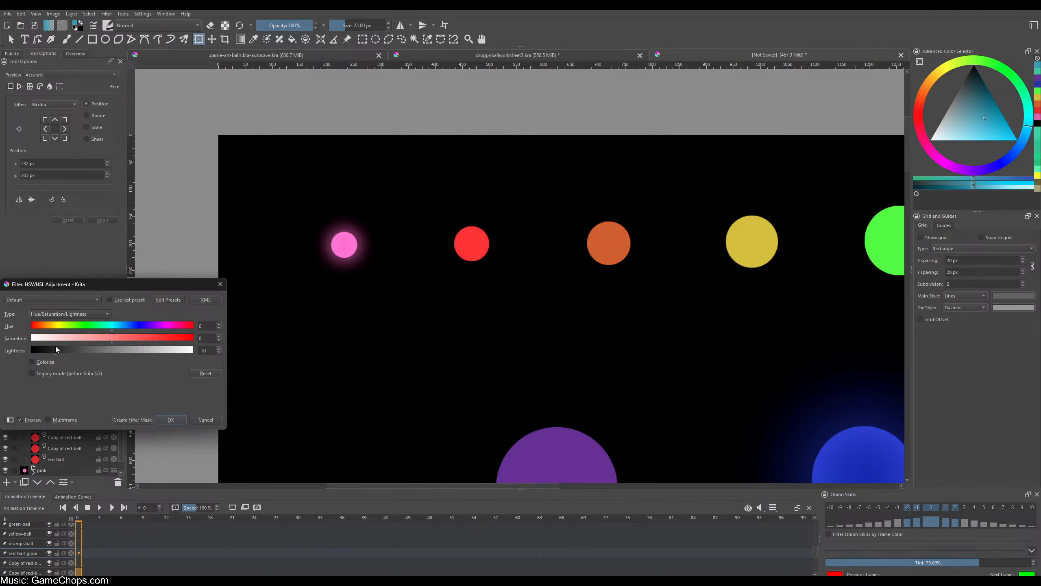
click(170, 419)
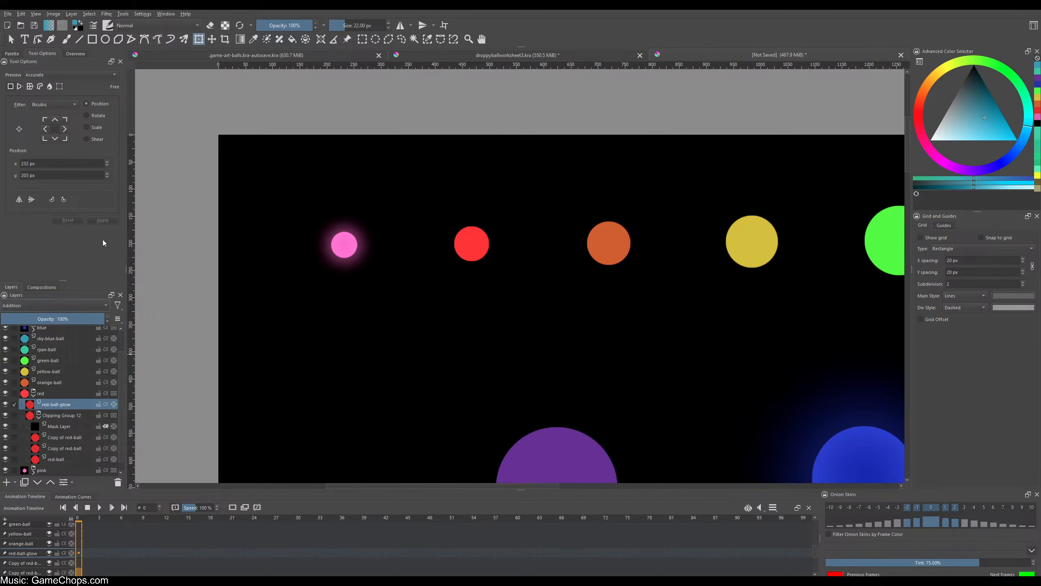
- Apply a Gaussian Blur with a 55 px horizontal and vertical radius to the red-ball-glow layer
click(106, 14)
mouse_move(123, 60)
click(279, 70)
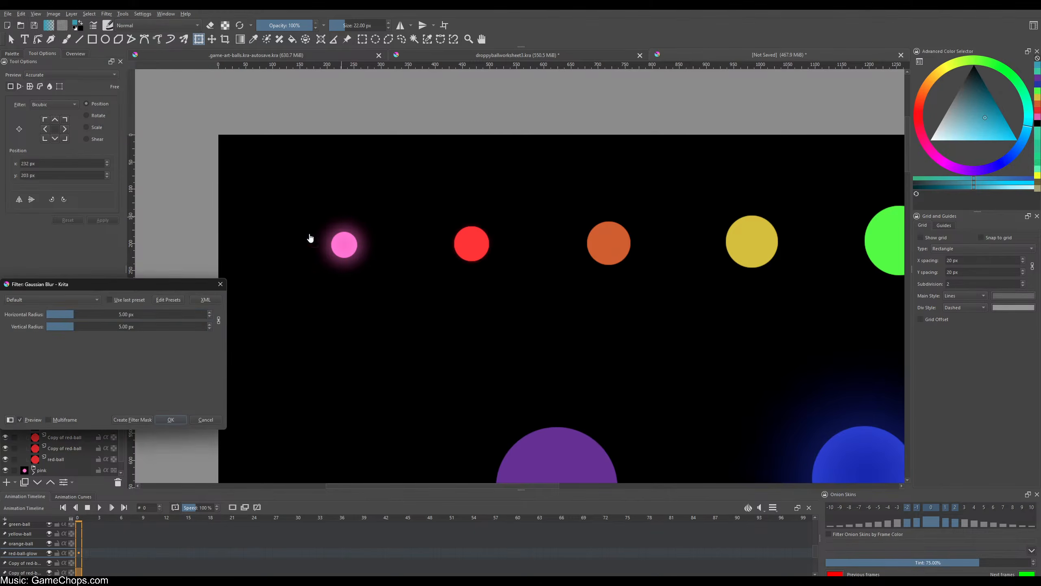
drag(74, 314, 109, 314)
click(109, 314)
text(55)
key(Return)
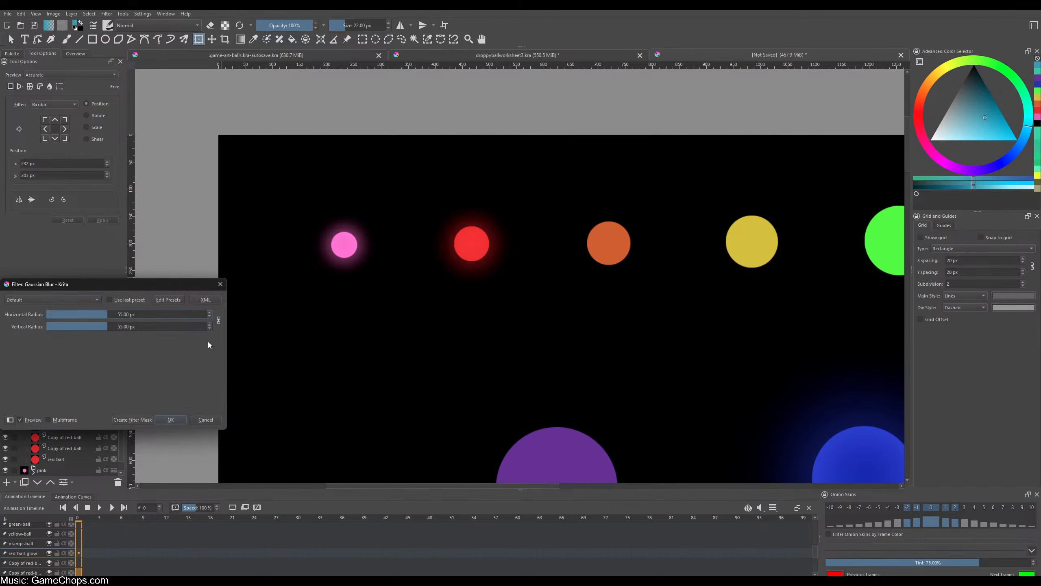
click(165, 420)
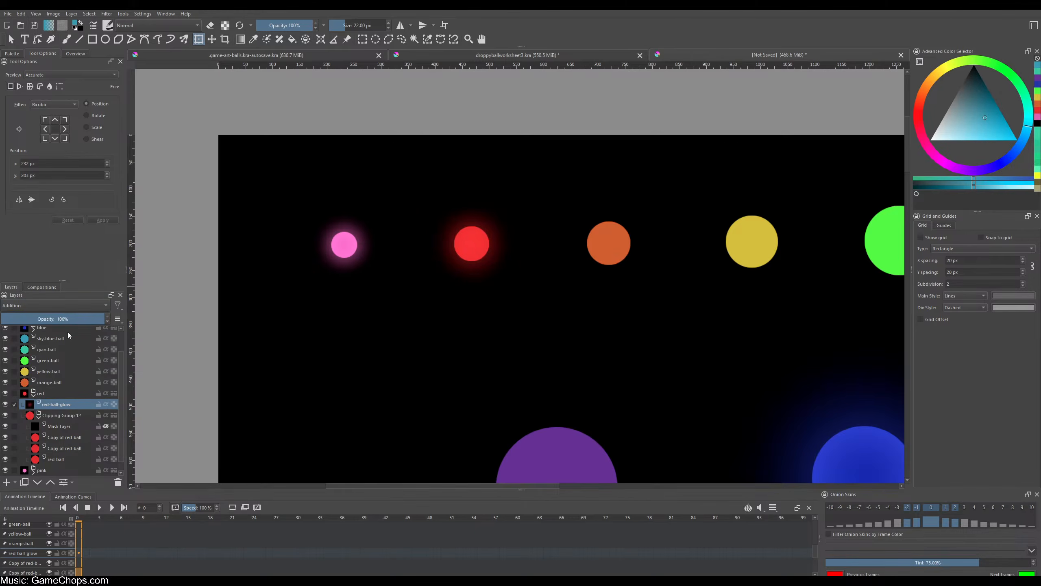
- Hide the red-ball-glow layer and turn on alpha inheritance for both red-ball copies in the clipping group
click(5, 404)
click(92, 447)
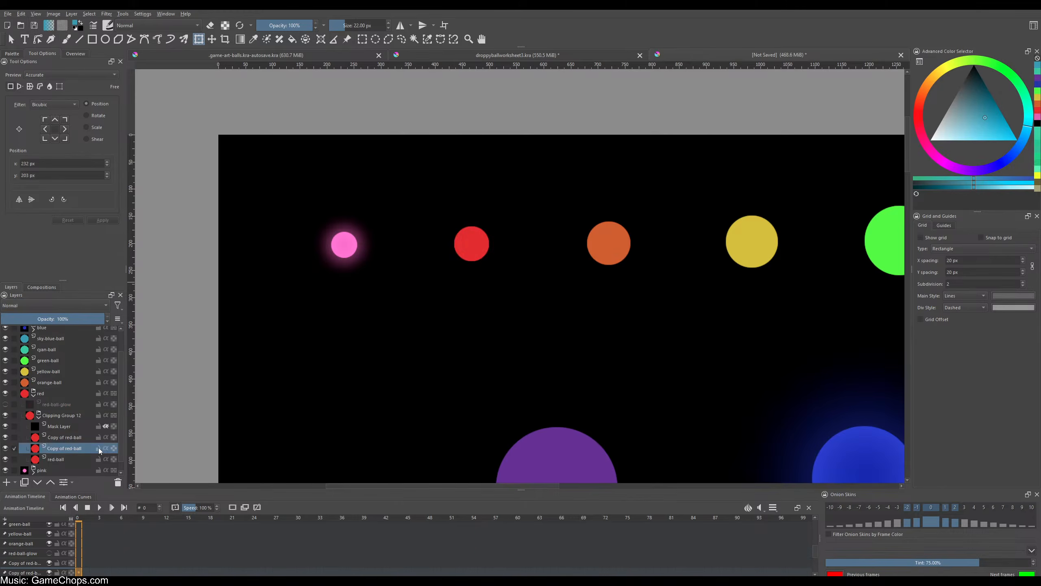
click(105, 447)
click(107, 437)
- Set the lower red-ball copy's blending mode to Addition and the upper copy's to Multiply
click(44, 305)
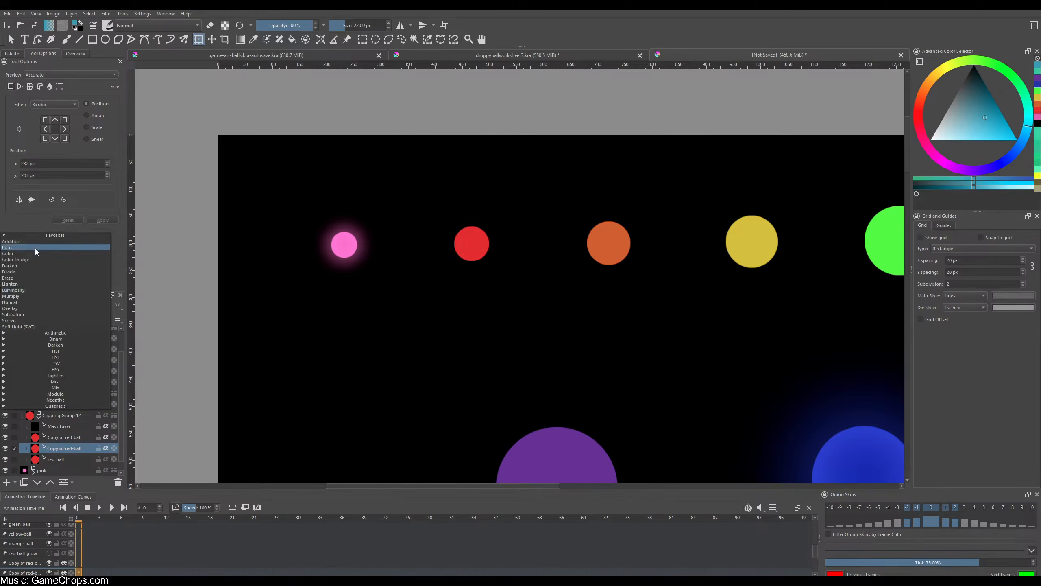
click(32, 241)
click(63, 437)
click(46, 304)
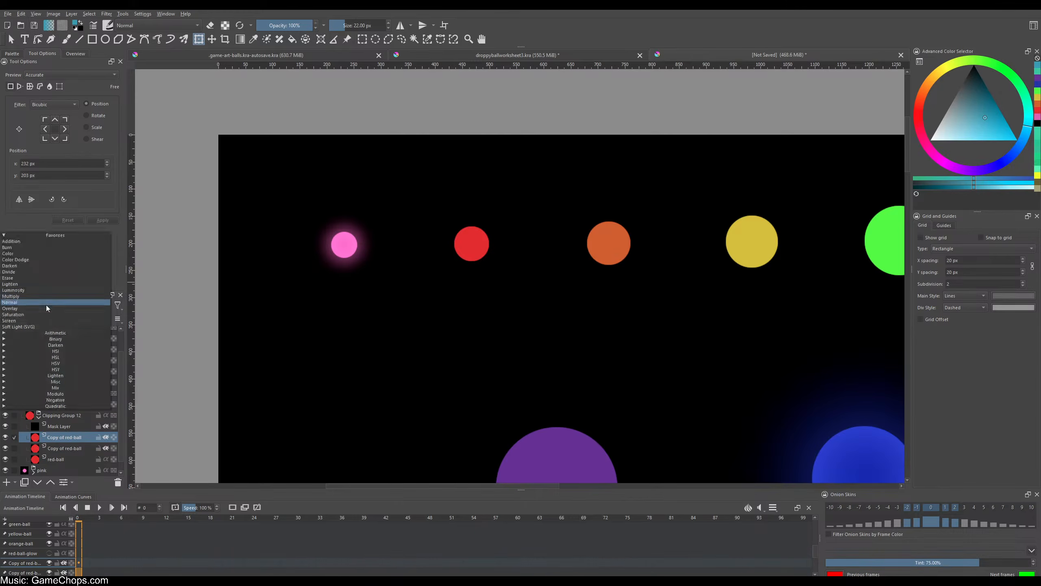
click(31, 295)
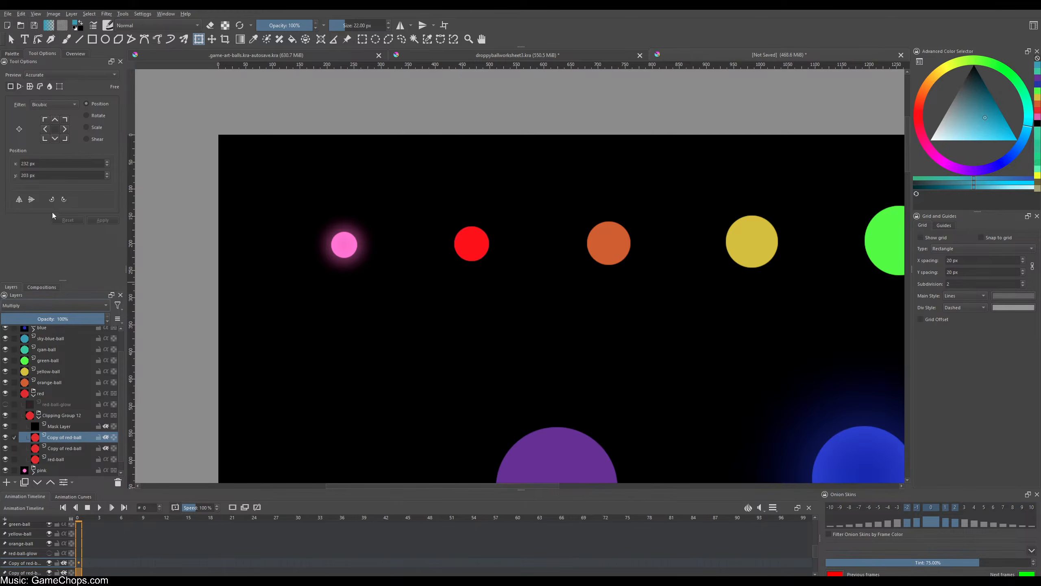
- Lower the upper red-ball copy's lightness to -54 with an HSV/HSL Adjustment
click(106, 13)
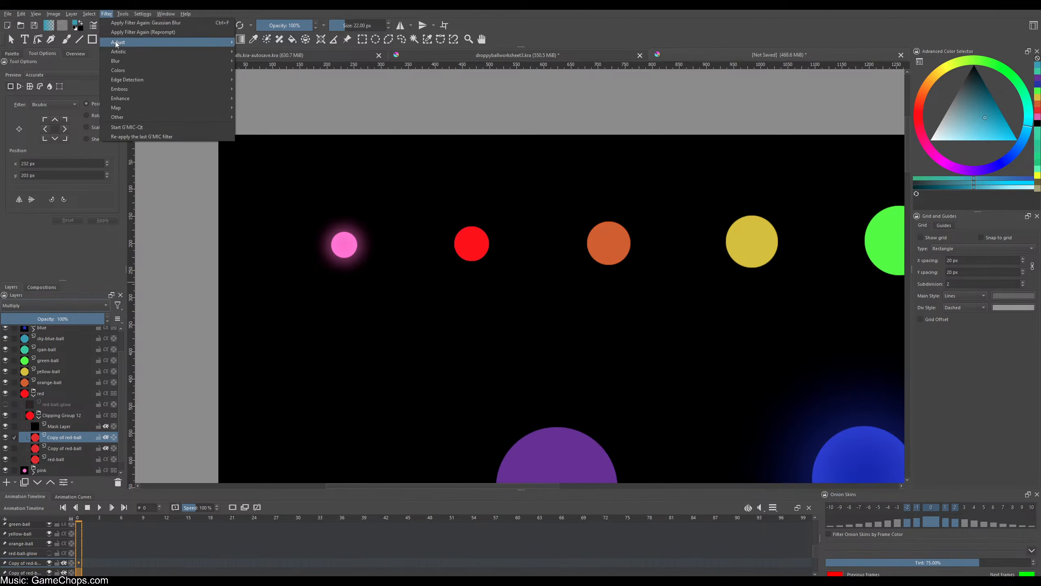
mouse_move(117, 44)
click(262, 108)
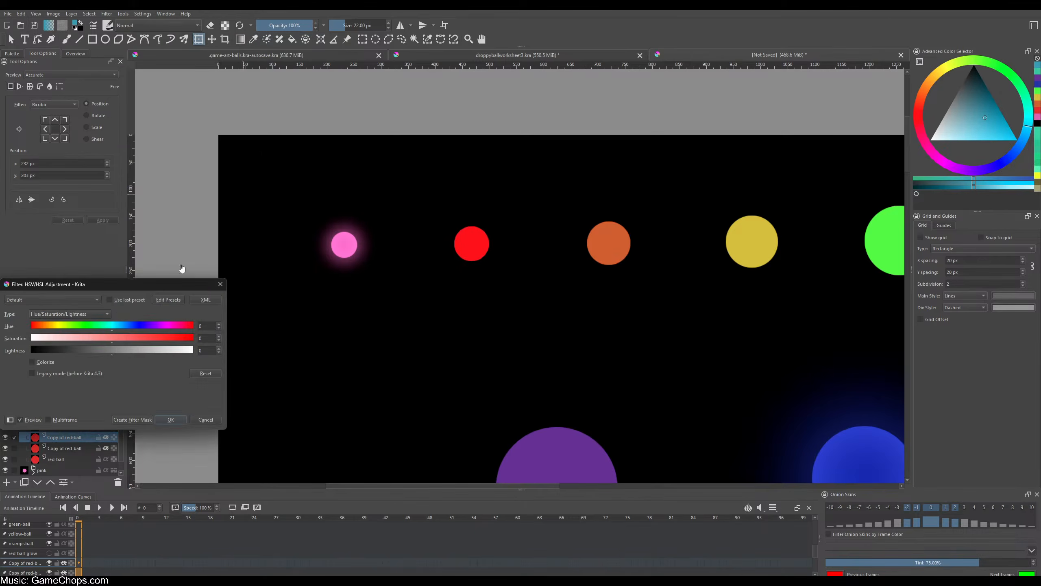
drag(86, 349, 69, 349)
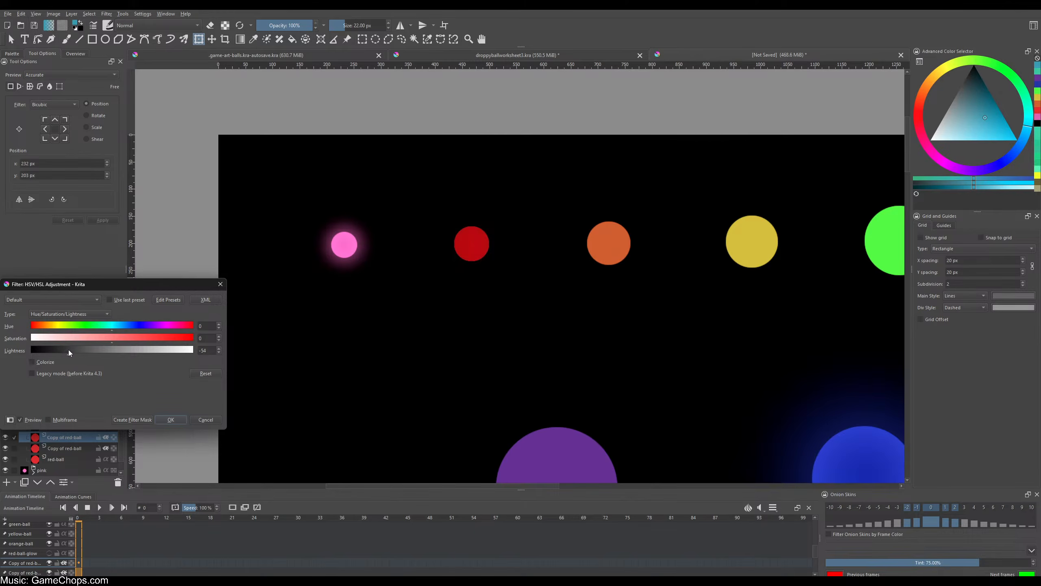
click(171, 418)
- Blur the upper red-ball copy with a Gaussian Blur of 65 px radius in both directions
click(105, 14)
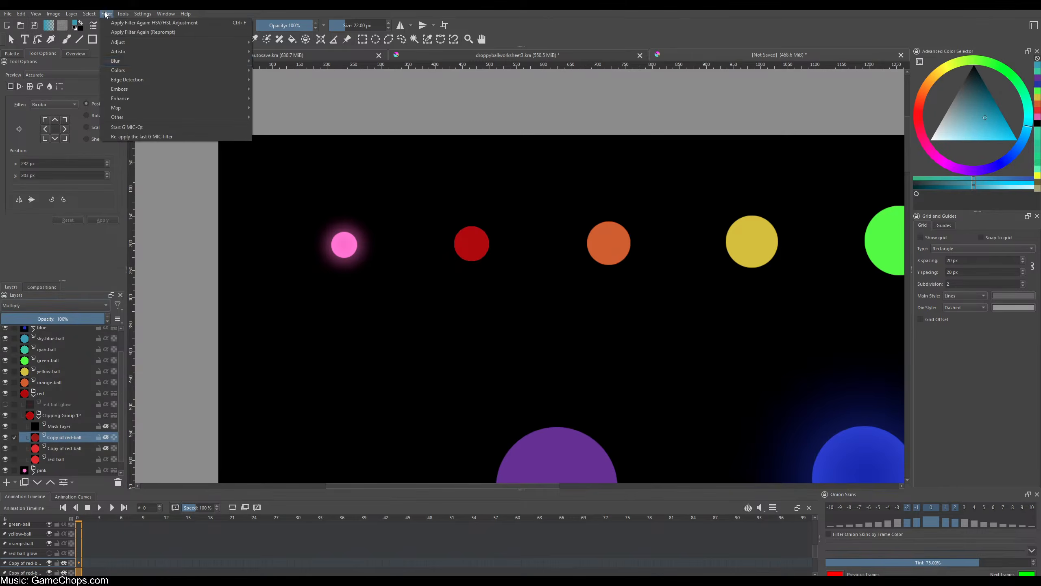
mouse_move(119, 60)
click(270, 70)
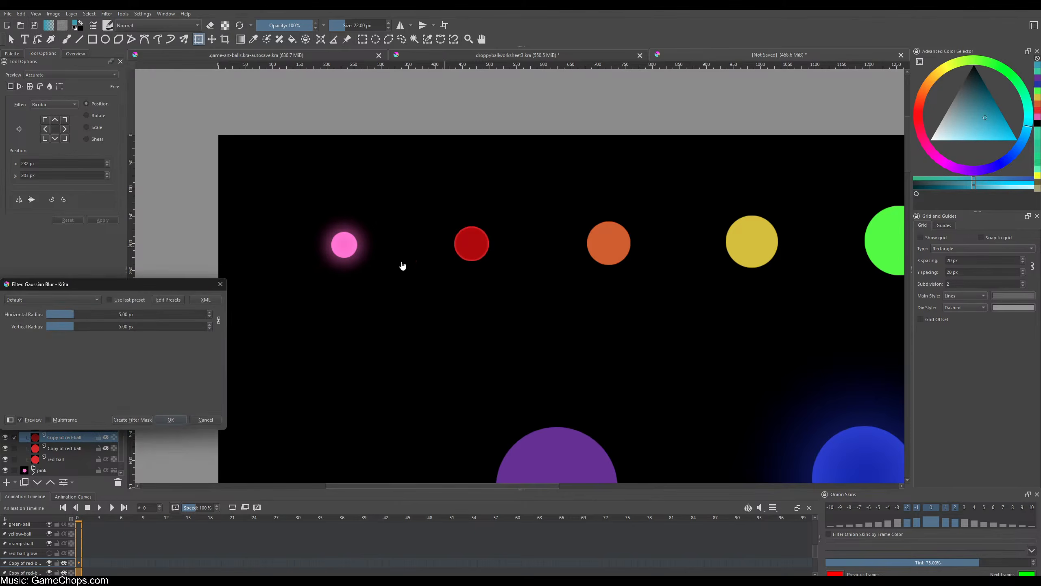
drag(76, 314, 103, 314)
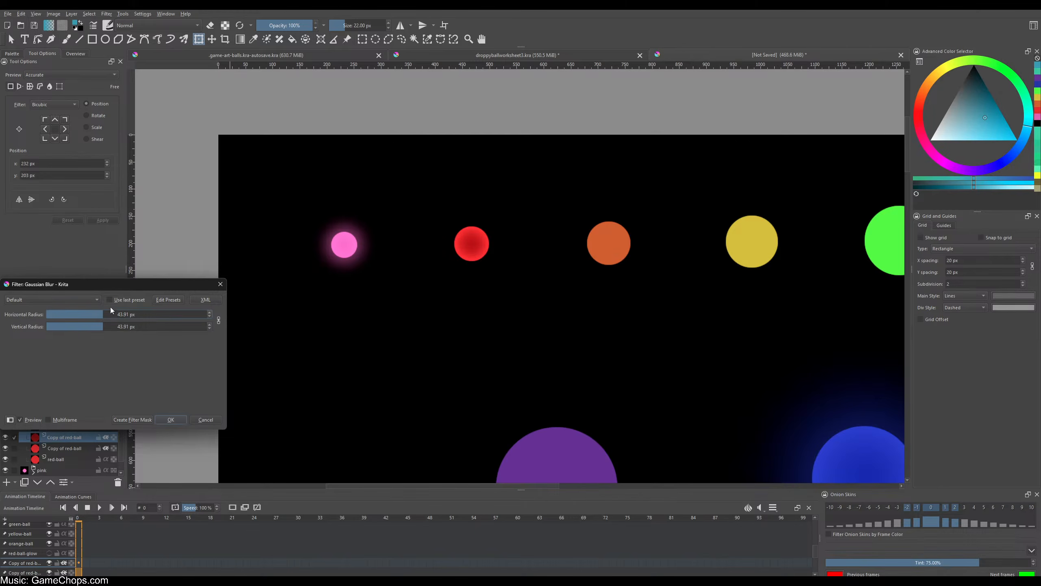
click(107, 313)
click(112, 313)
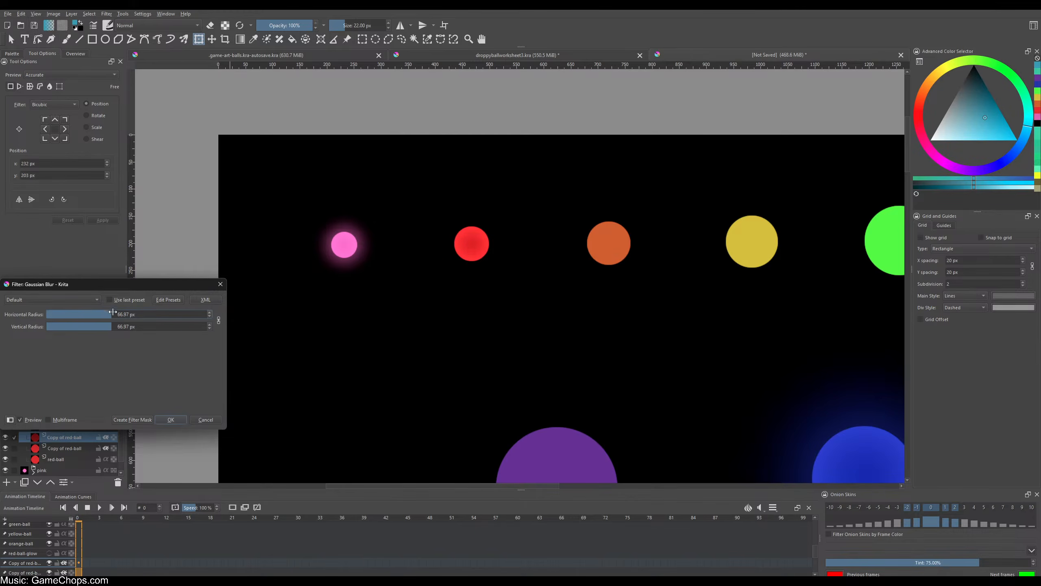
click(113, 314)
click(118, 313)
text(65)
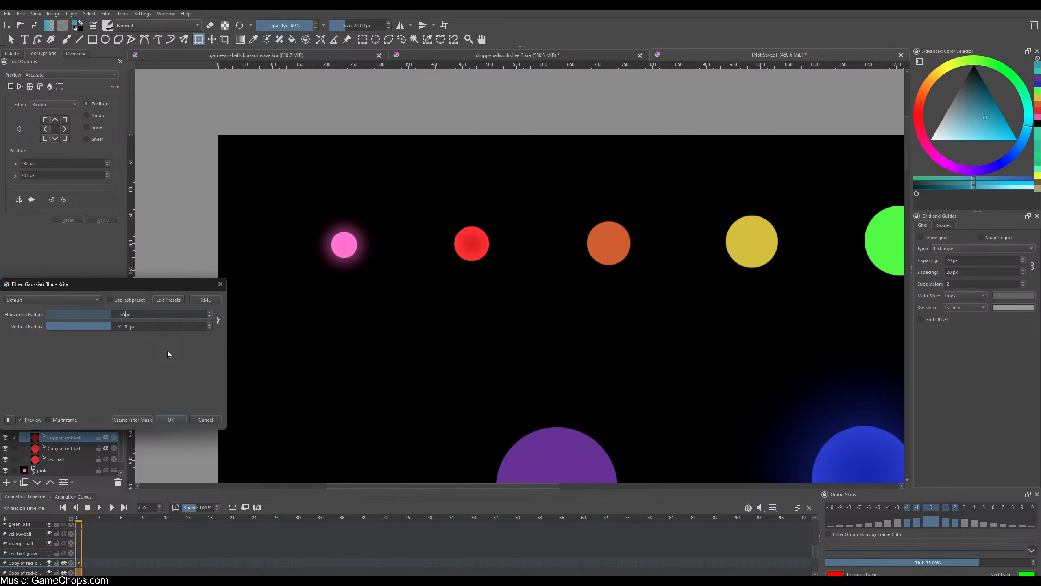
key(Return)
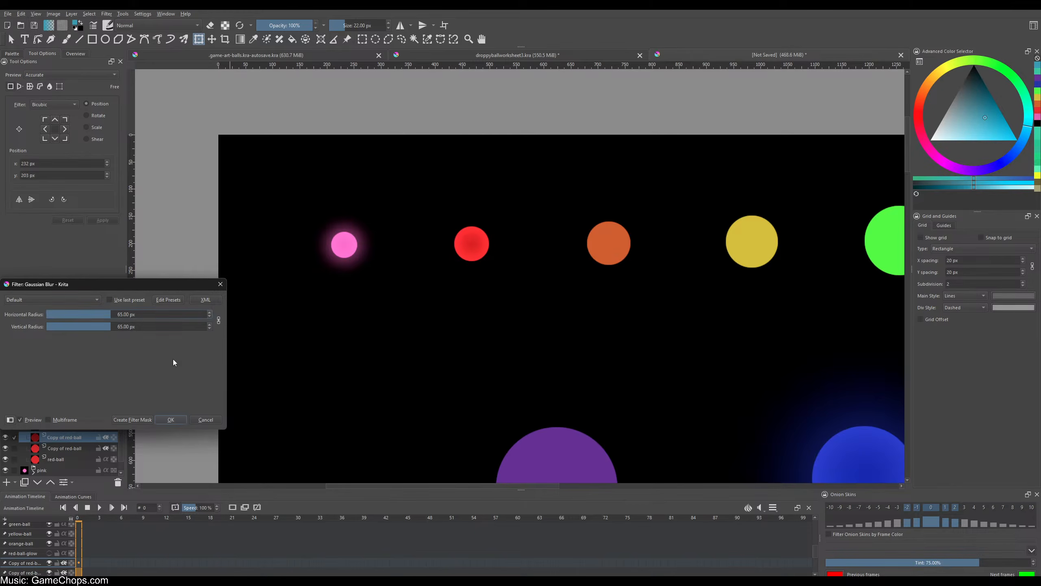
click(165, 418)
- Copy the red ball's clipping group and paste it into a new image
scroll(463, 250, down, 2)
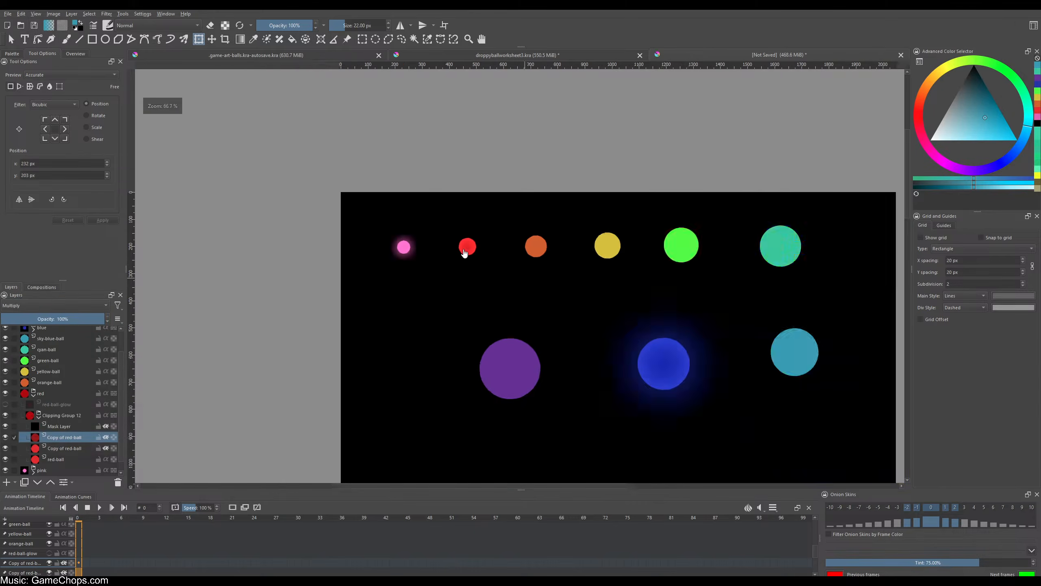
scroll(465, 263, up, 3)
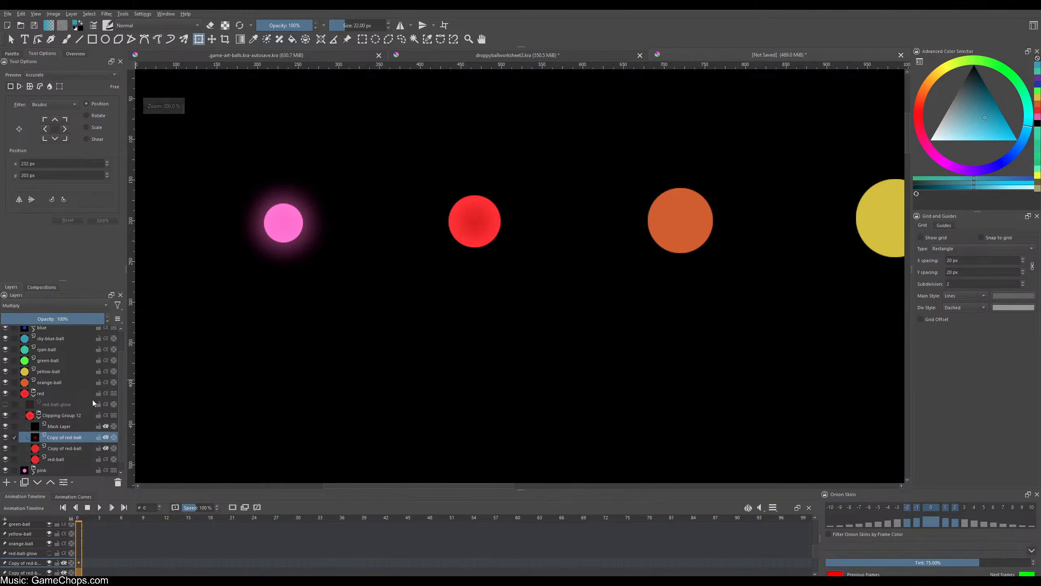
click(57, 416)
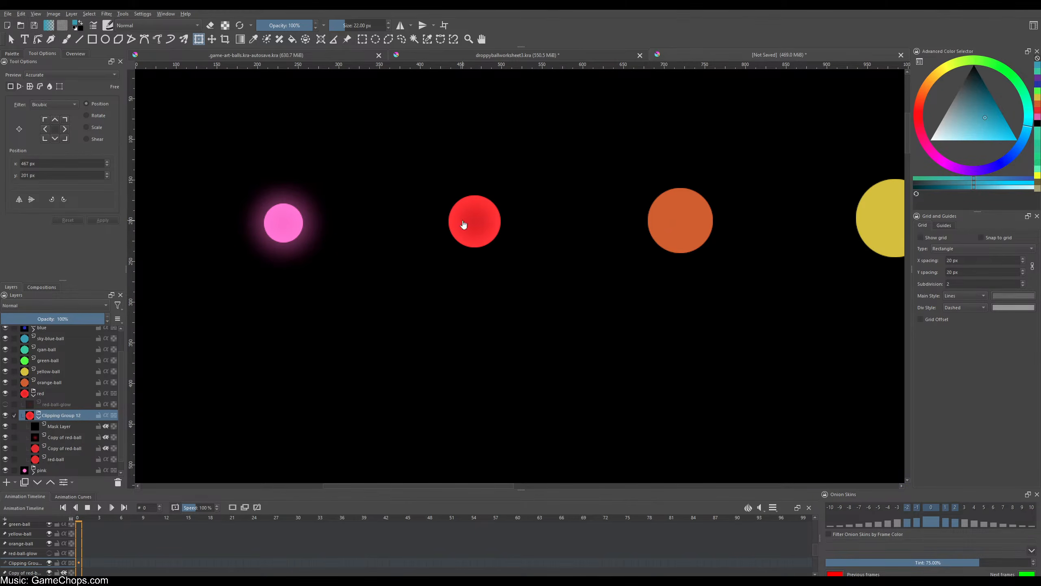
key(ctrl+shift+n)
- Export the new image as PNG over the existing red-ball file with the default PNG options, and close the temporary image
click(9, 14)
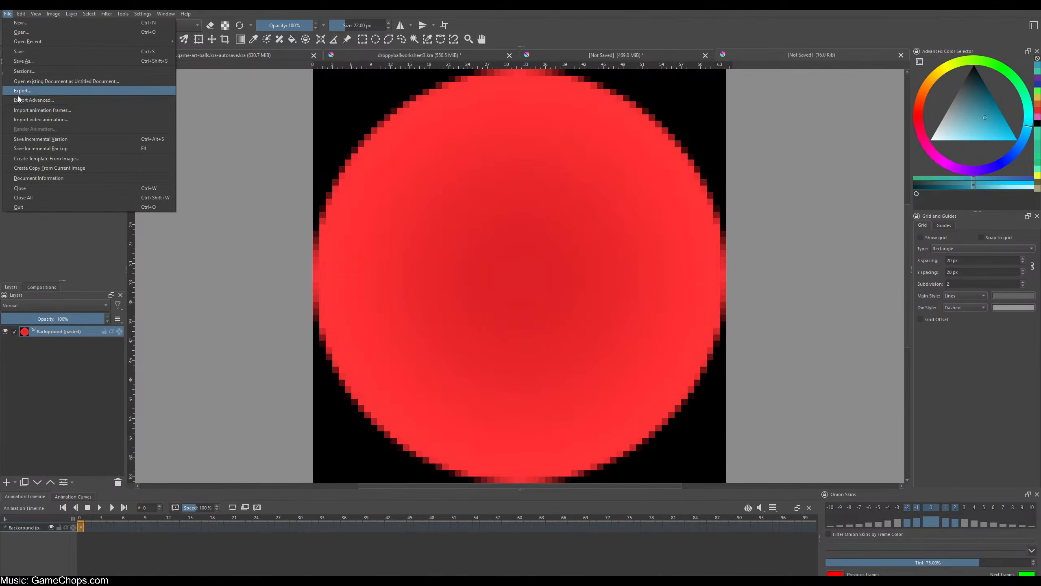
click(18, 92)
click(411, 133)
click(419, 287)
click(540, 295)
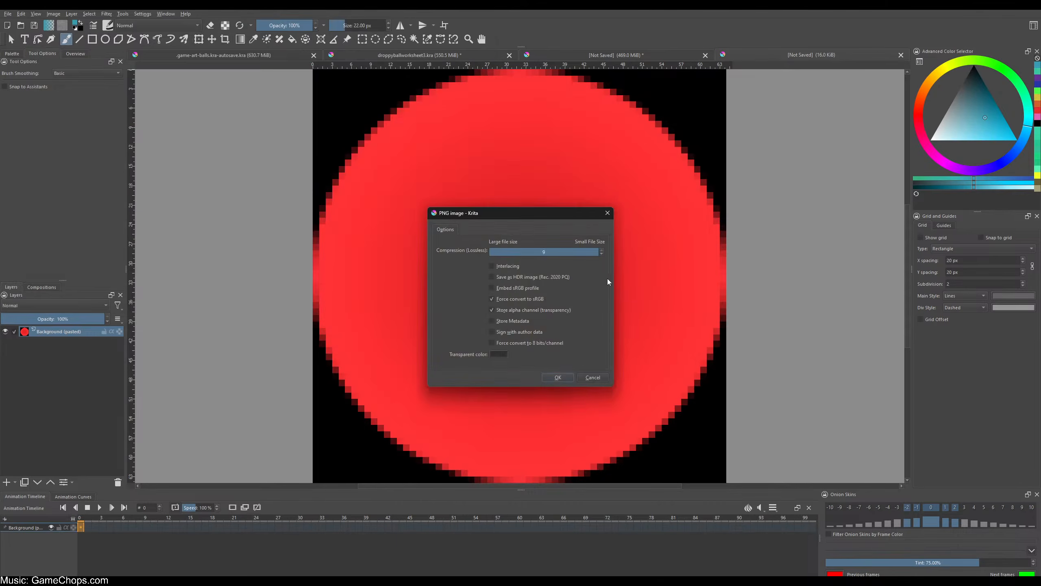
click(554, 377)
middle_click(775, 55)
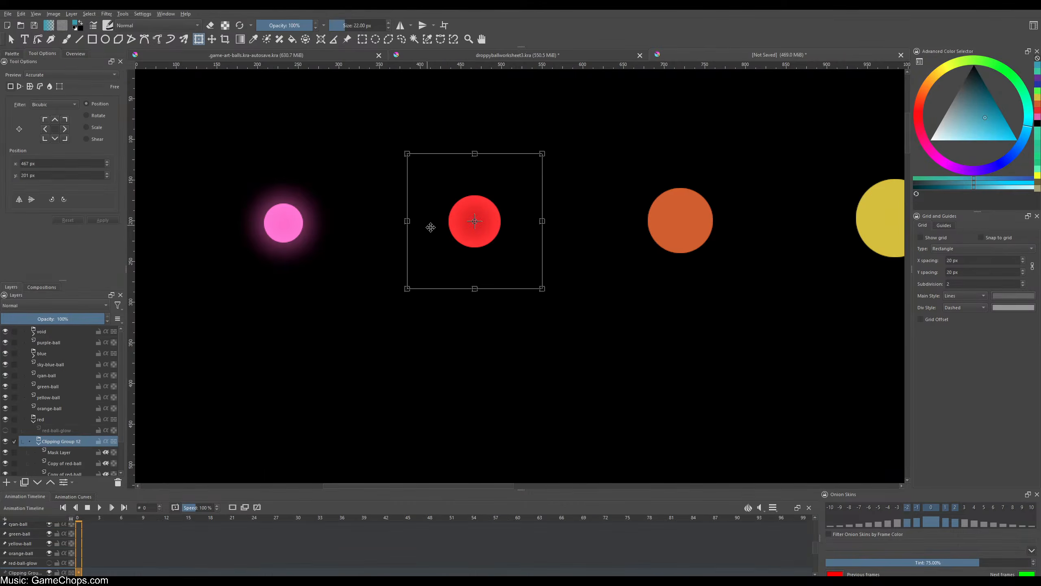
- Show the red-ball-glow layer again, collapse the red clipping group and expand the pink group
scroll(453, 225, down, 3)
scroll(453, 226, up, 1)
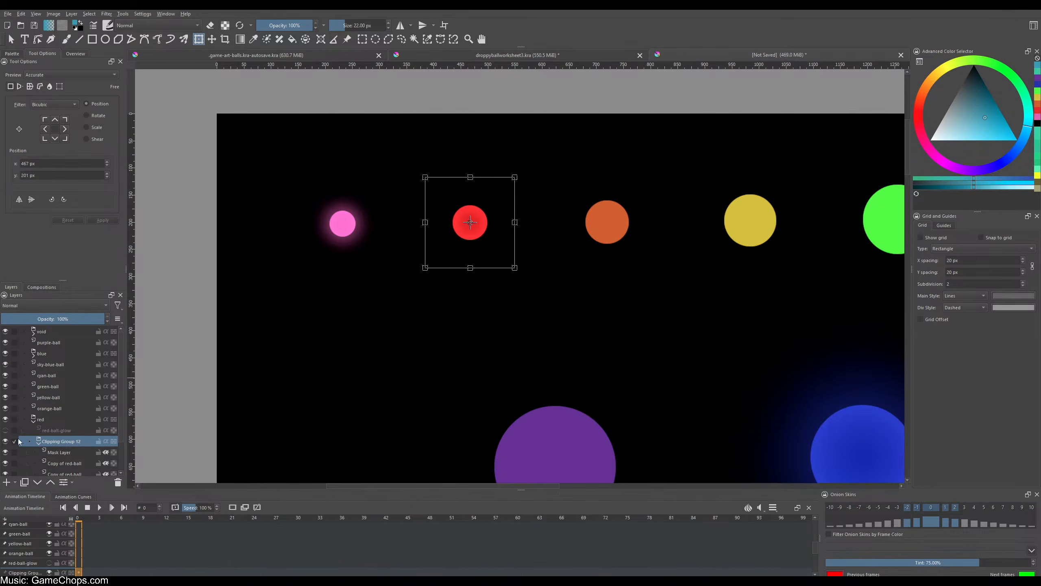
click(39, 443)
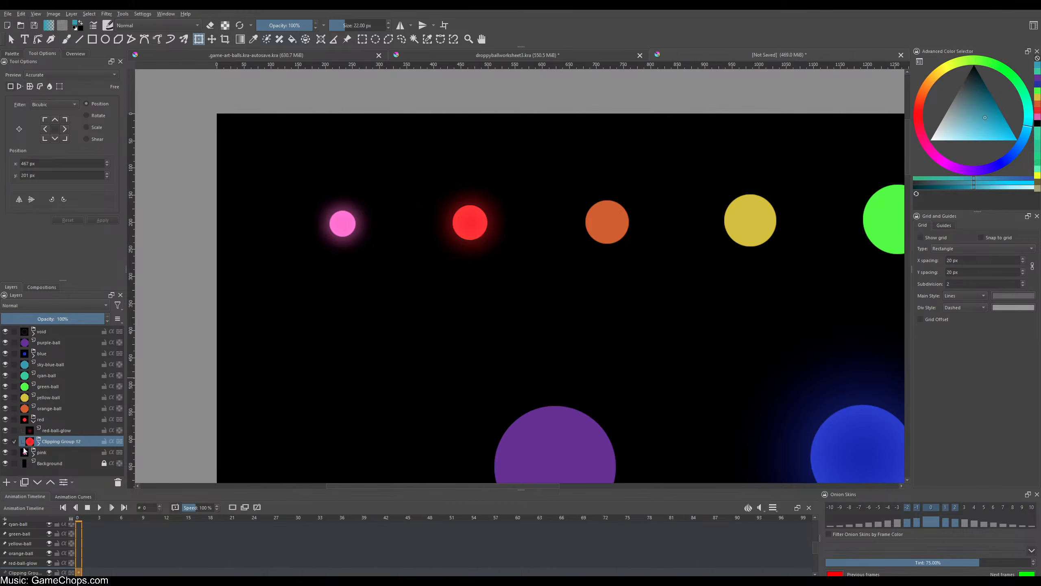
click(34, 453)
scroll(46, 449, down, 1)
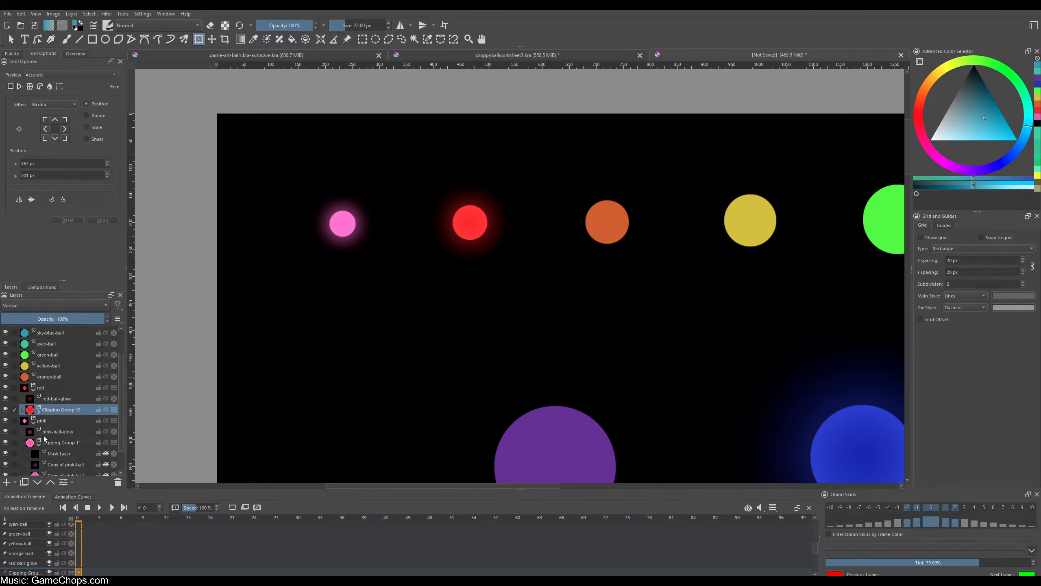
- Copy the pink-ball-glow layer and paste it into a new image
click(57, 431)
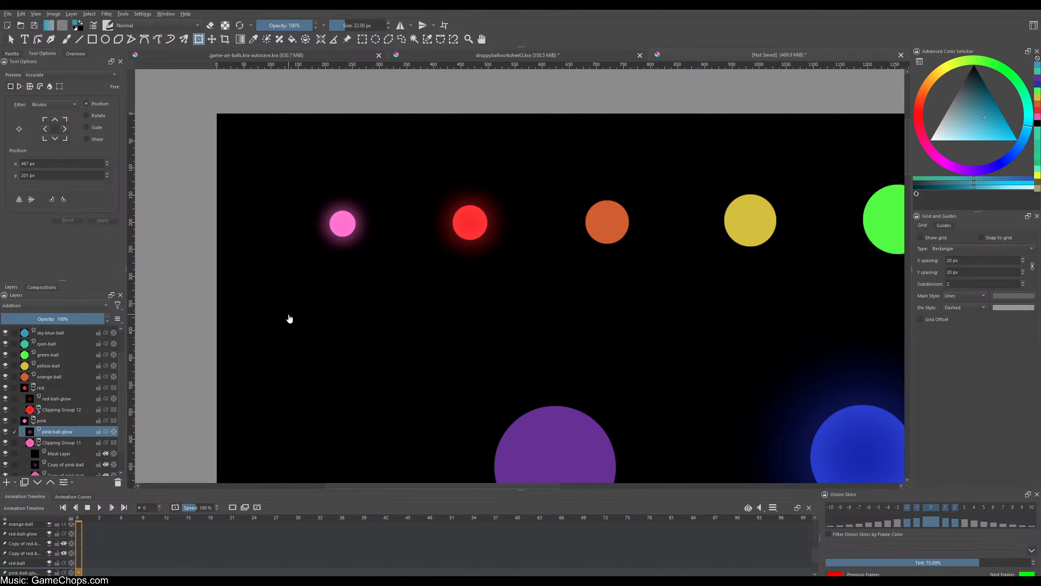
click(343, 222)
key(ctrl+c)
key(ctrl+shift+n)
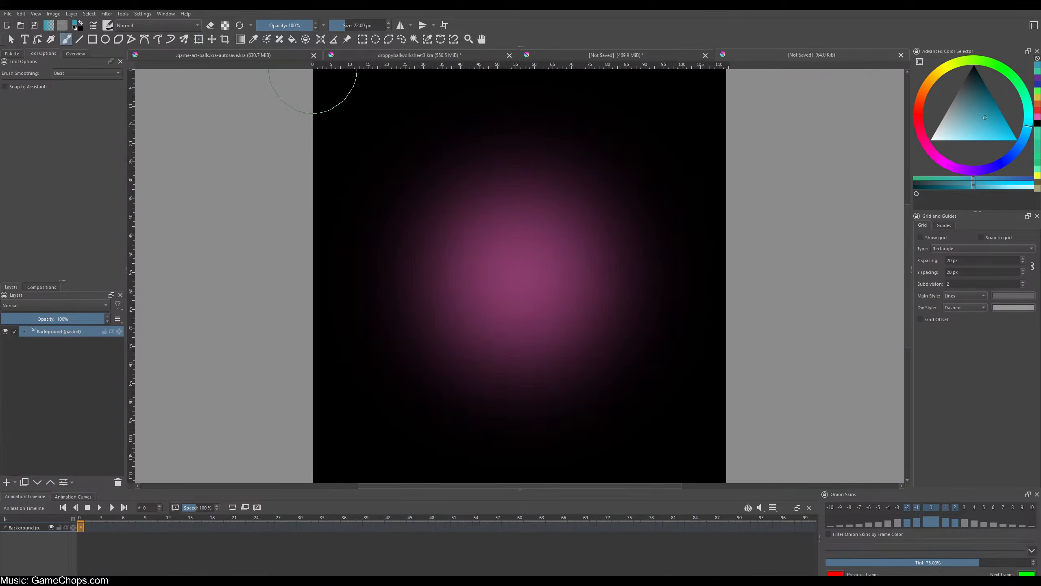
- Start exporting the pink glow image and delete the misnamed pink-ball-anit-glow file from the assets folder
click(7, 14)
click(24, 90)
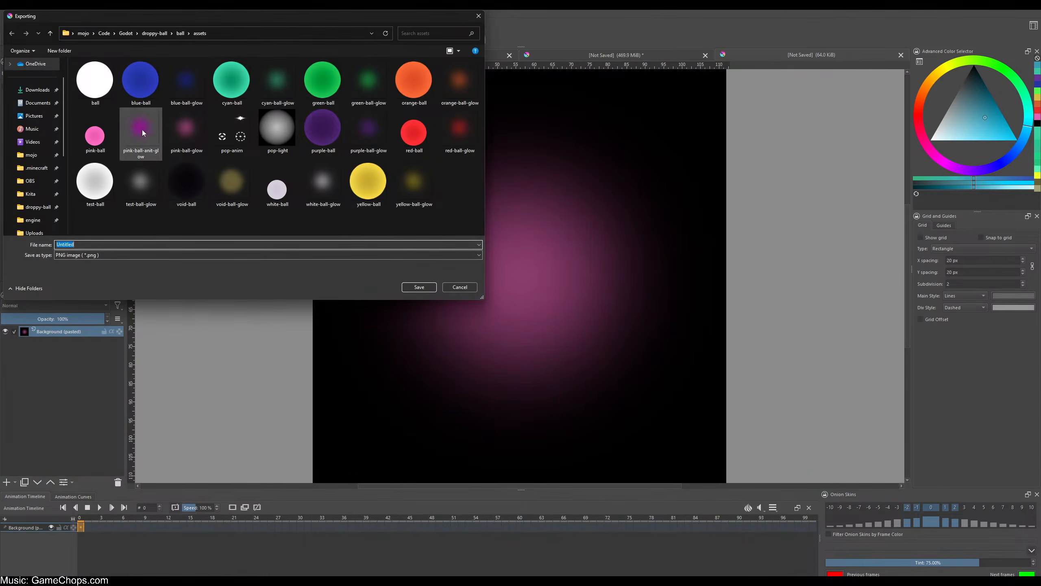
click(142, 130)
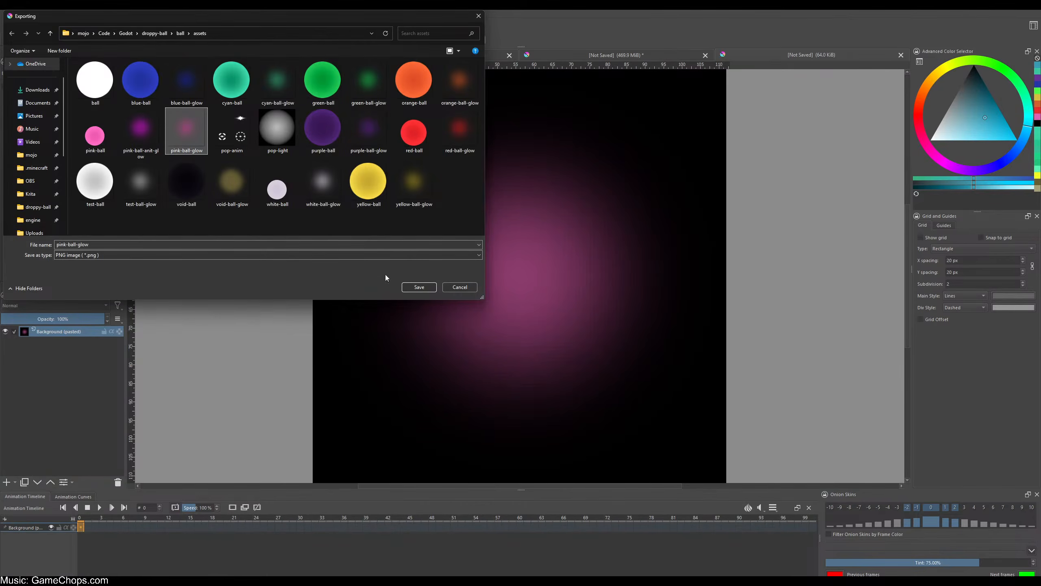
key(Delete)
- Export the pink glow image as PNG over the existing pink-ball-glow file with the default PNG options
click(144, 114)
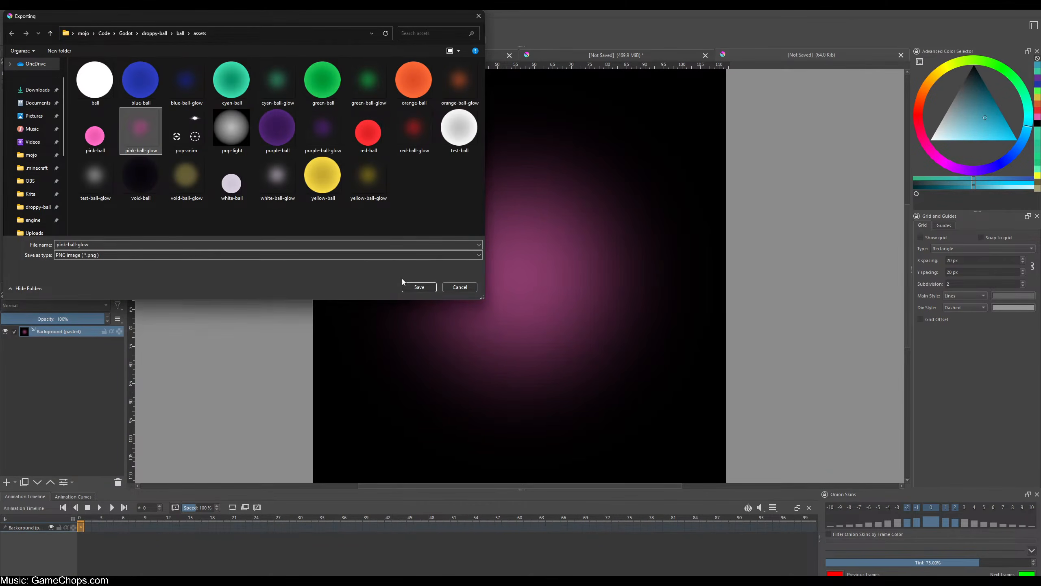
click(418, 287)
click(540, 298)
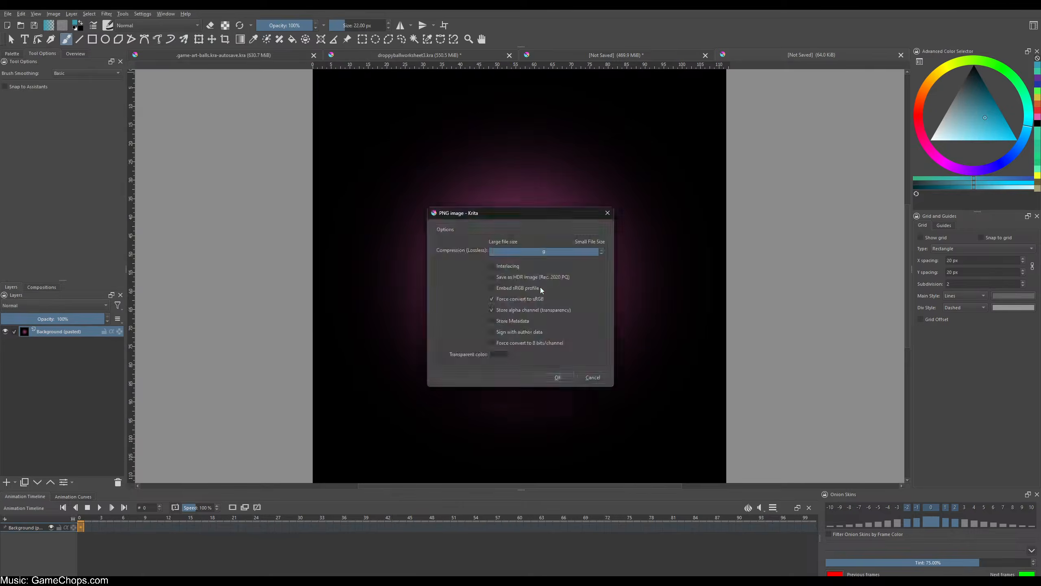
click(556, 376)
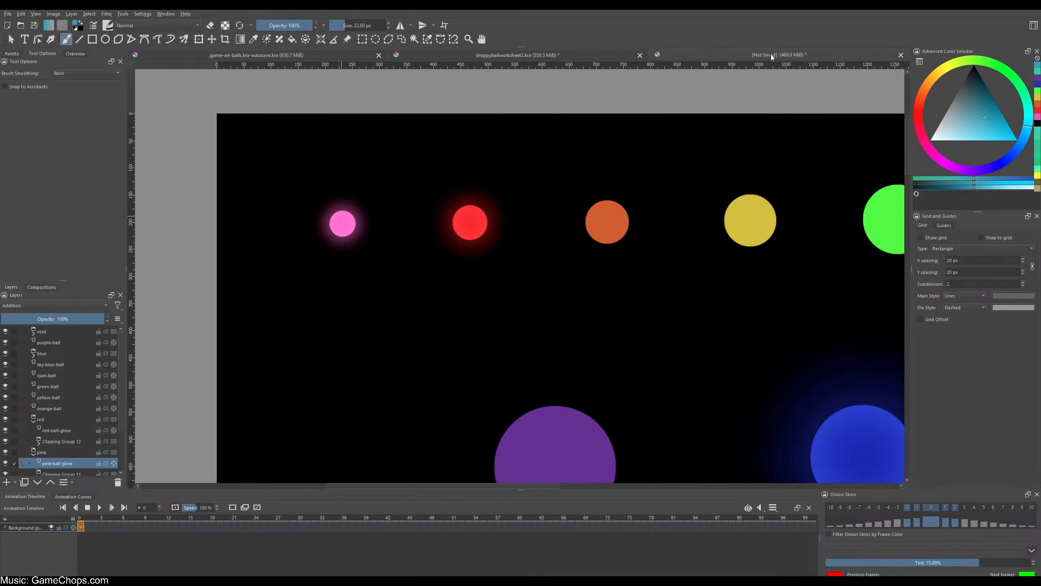
- Copy the red-ball-glow layer and paste it into a new image
key(ctrl+t)
drag(498, 223, 409, 223)
click(57, 430)
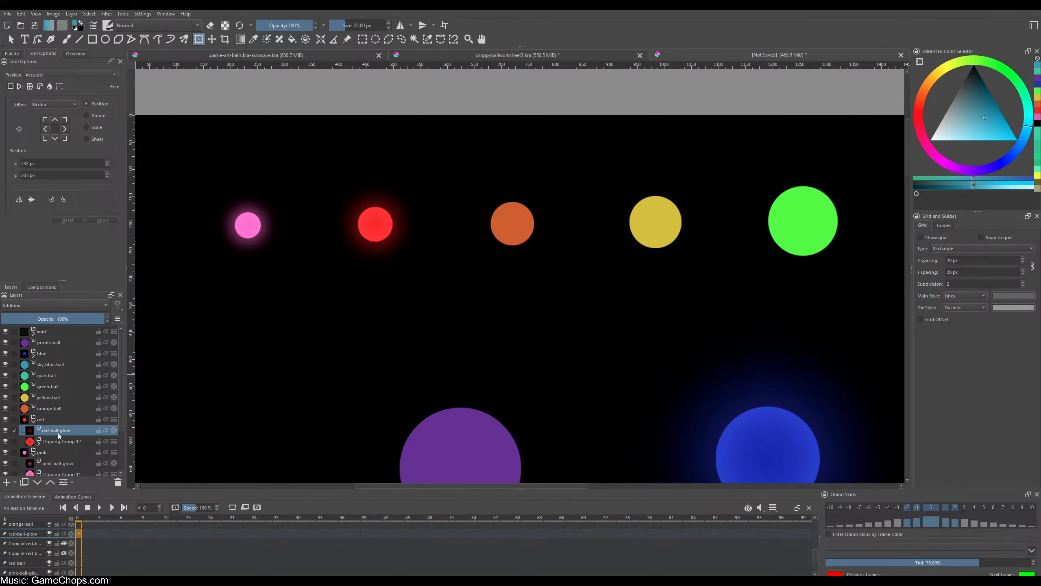
click(374, 231)
key(Return)
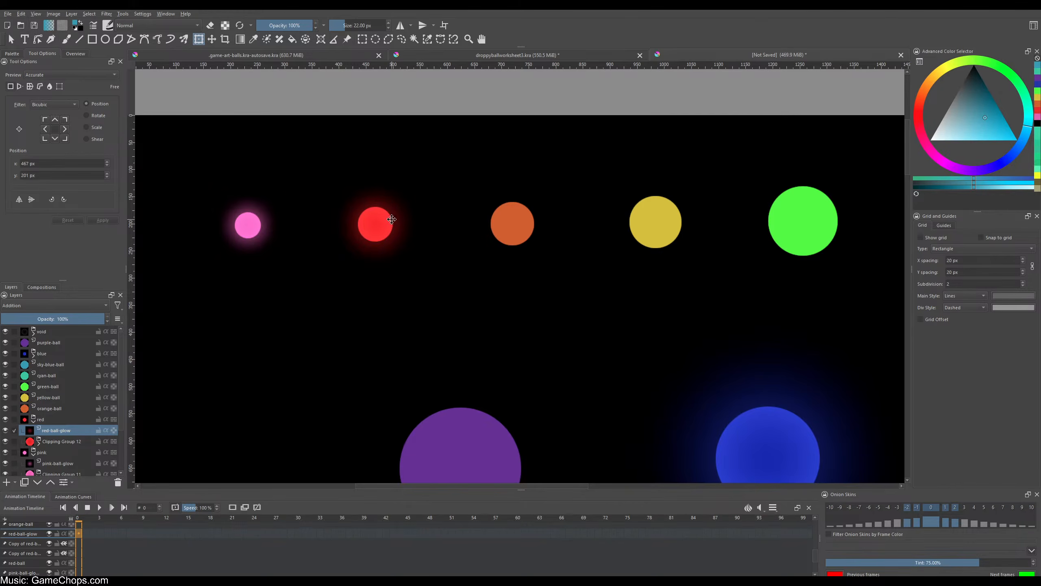
key(ctrl+shift+n)
- Export the red glow image as PNG over the existing red-ball-glow file with the default PNG options and close the image
click(7, 14)
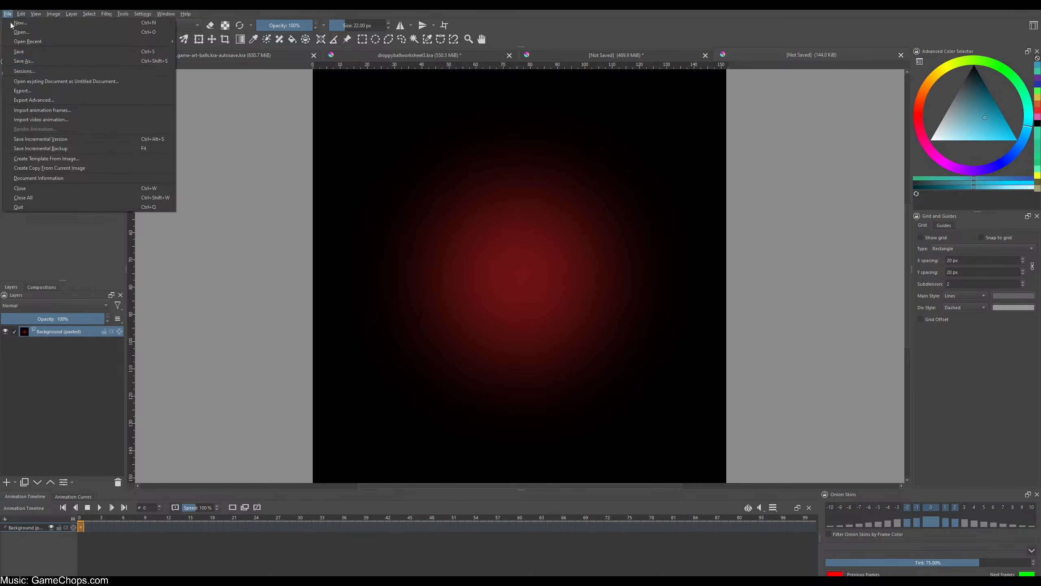
click(24, 91)
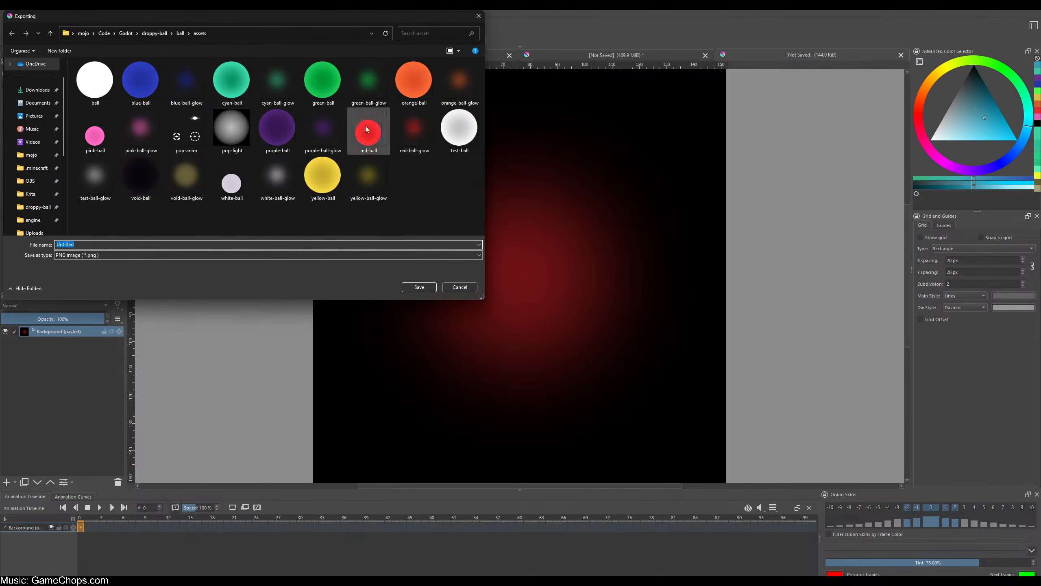
click(408, 133)
click(410, 287)
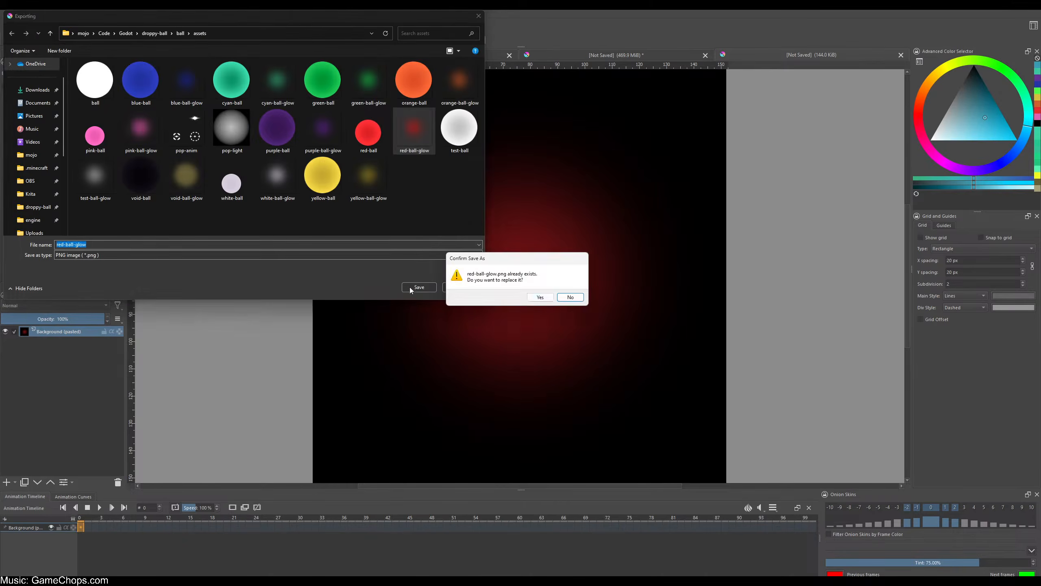
click(540, 297)
click(557, 377)
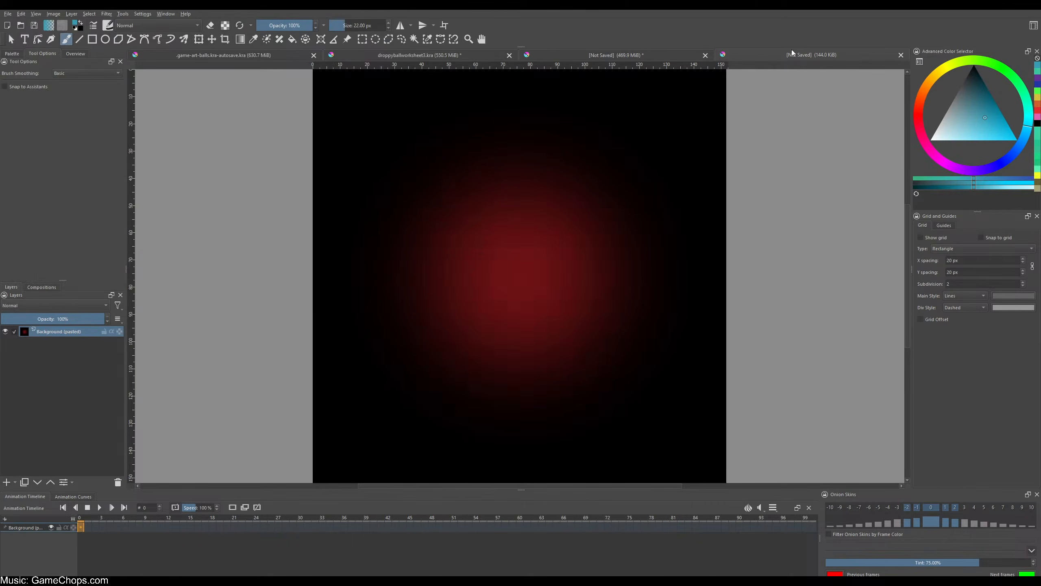
key(ctrl+w)
- Put the orange-ball layer into a new group and rename the group orange
drag(507, 241, 460, 239)
scroll(470, 224, up, 1)
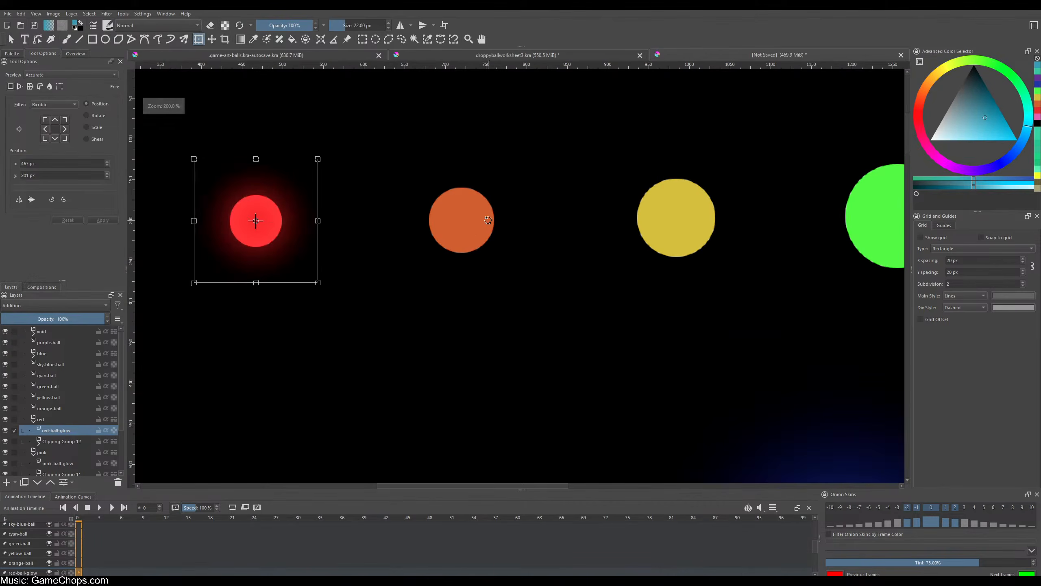
click(53, 408)
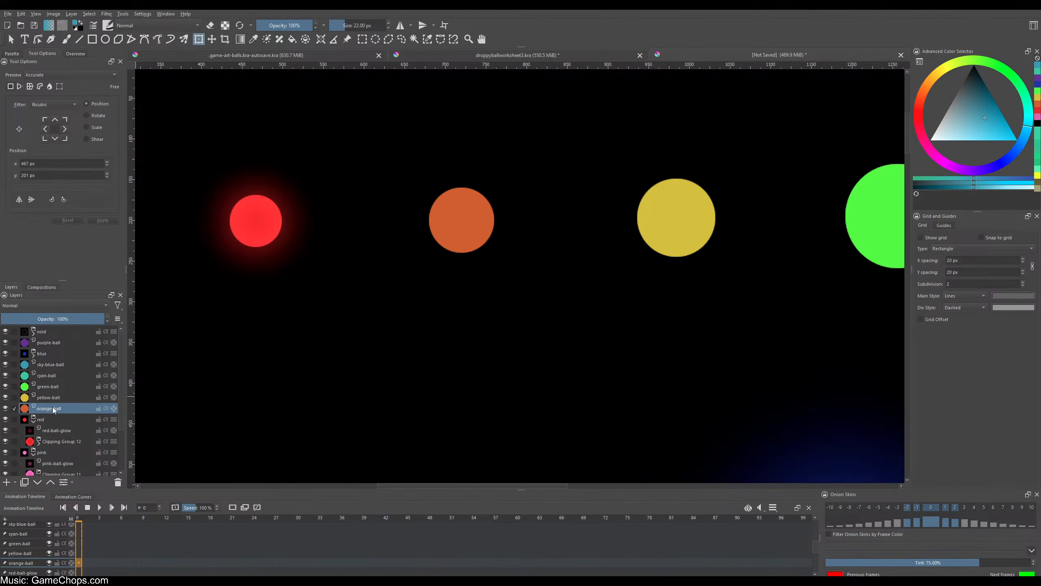
right_click(52, 407)
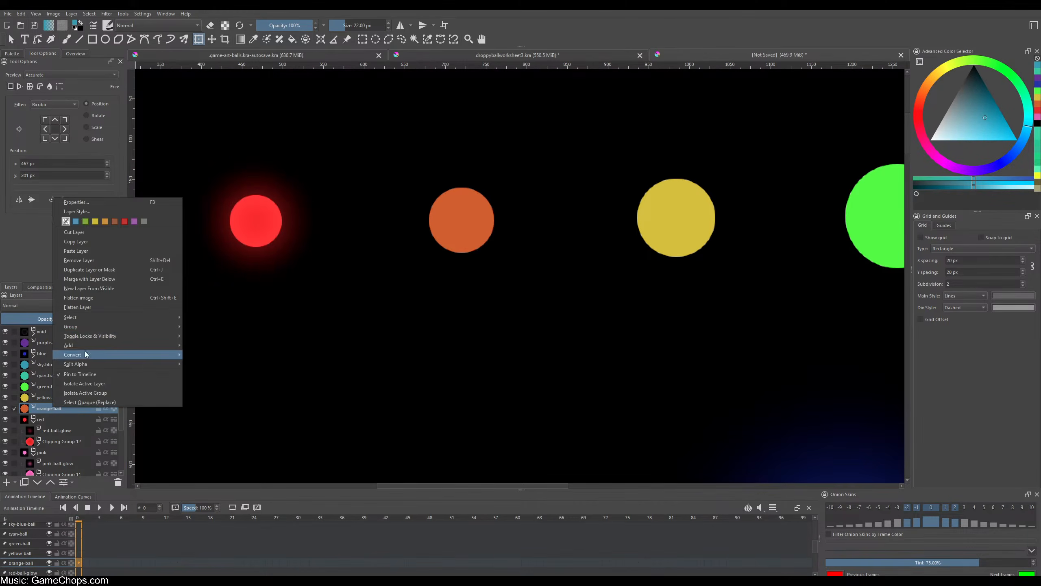
mouse_move(92, 327)
click(196, 327)
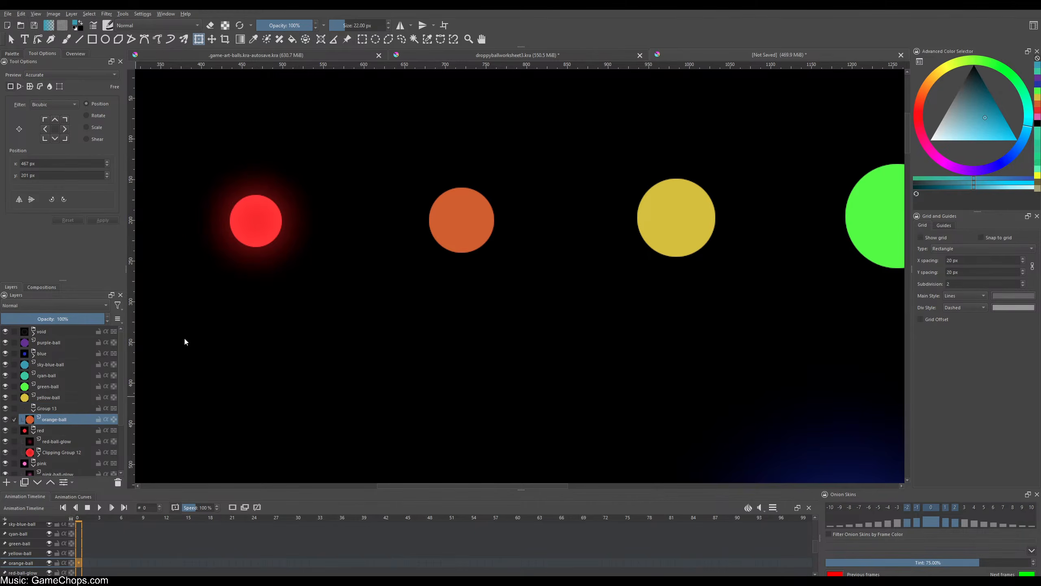
double_click(60, 410)
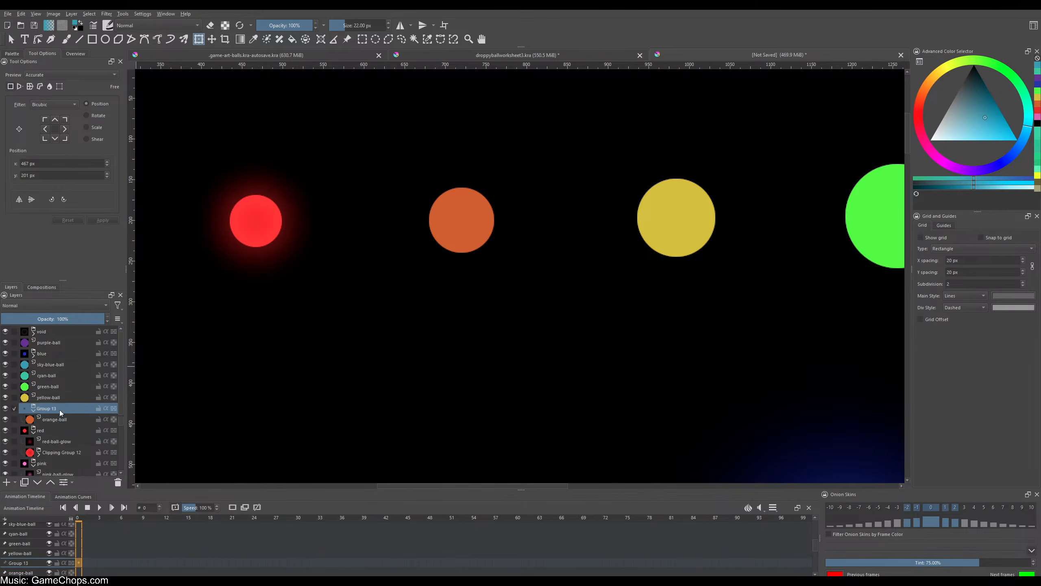
text(orange)
key(Return)
- Place the orange-ball layer in a quick clipping group inside the orange group
click(56, 420)
right_click(56, 420)
mouse_move(154, 338)
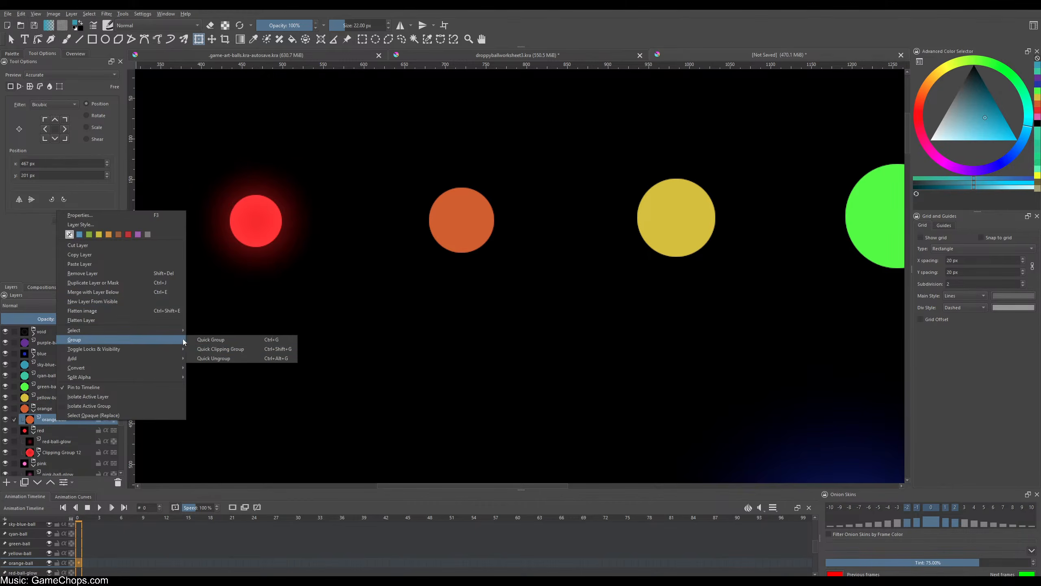
click(216, 349)
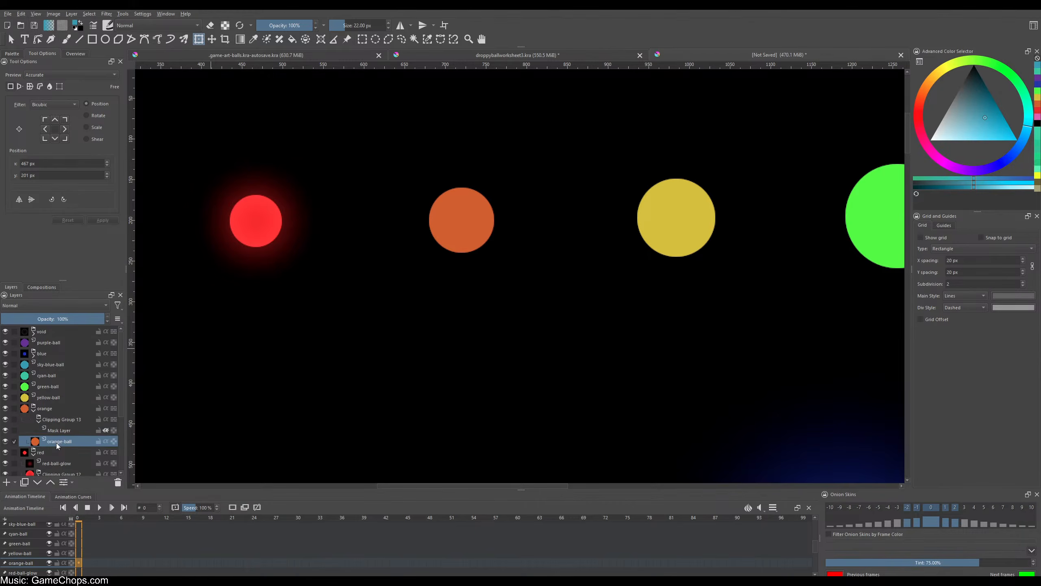
- Duplicate the orange-ball layer three times and move one copy above the clipping group within the orange group
key(ctrl+j)
key(ctrl+j)
key(ctrl+j)
drag(62, 443, 78, 399)
scroll(53, 443, down, 1)
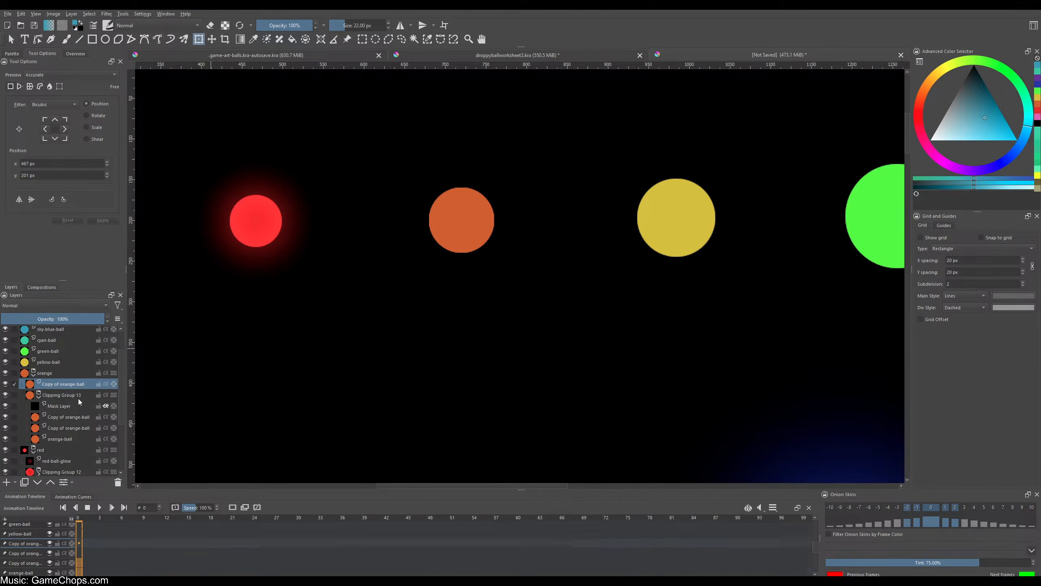
- Rename the orange-ball copy above the clipping group to orange-ball-glow and set its blending mode to Addition
double_click(57, 383)
key(Home)
key(Delete)
key(Delete)
key(Delete)
key(Delete)
key(Delete)
key(Delete)
key(Delete)
key(Delete)
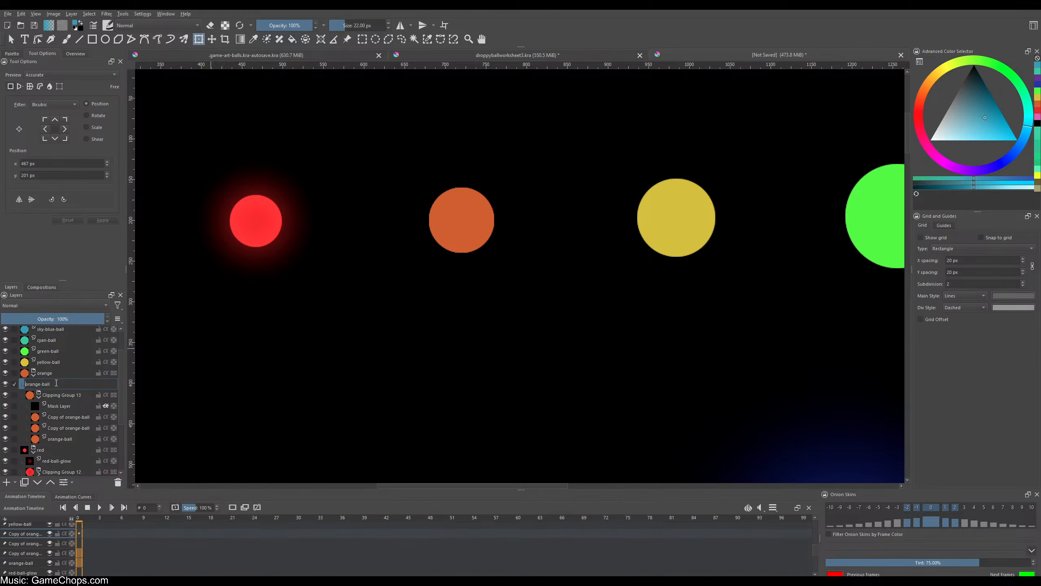
text(ow)
key(Return)
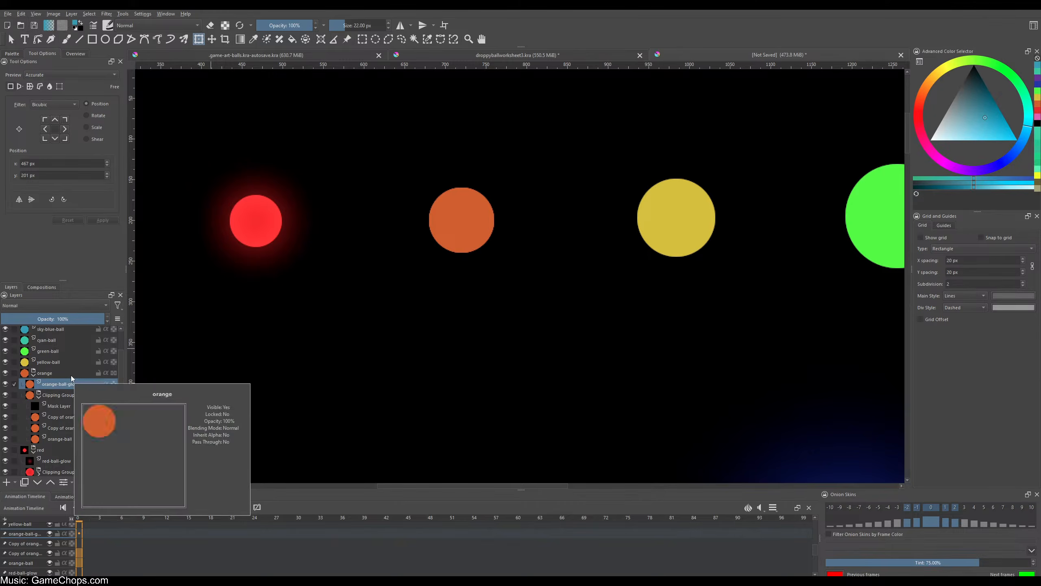
click(51, 304)
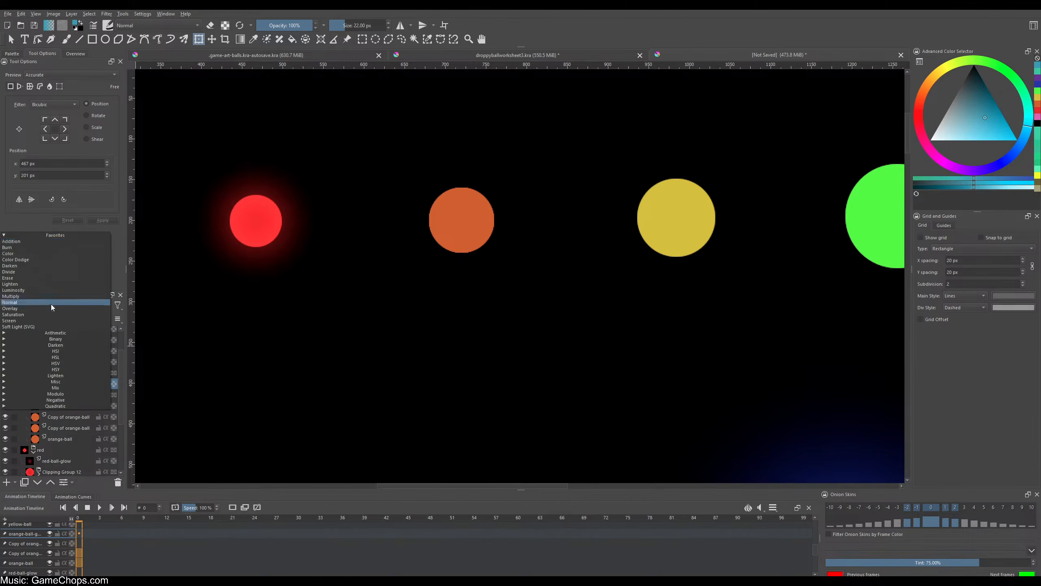
click(37, 243)
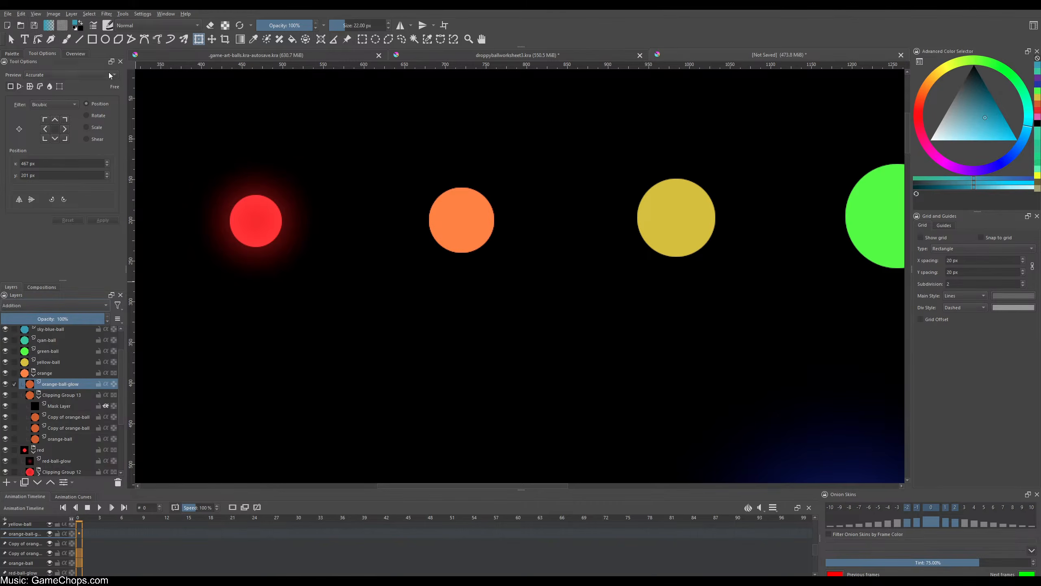
- Darken the orange-ball-glow layer with an HSV/HSL Adjustment at lightness -60
click(106, 14)
mouse_move(118, 60)
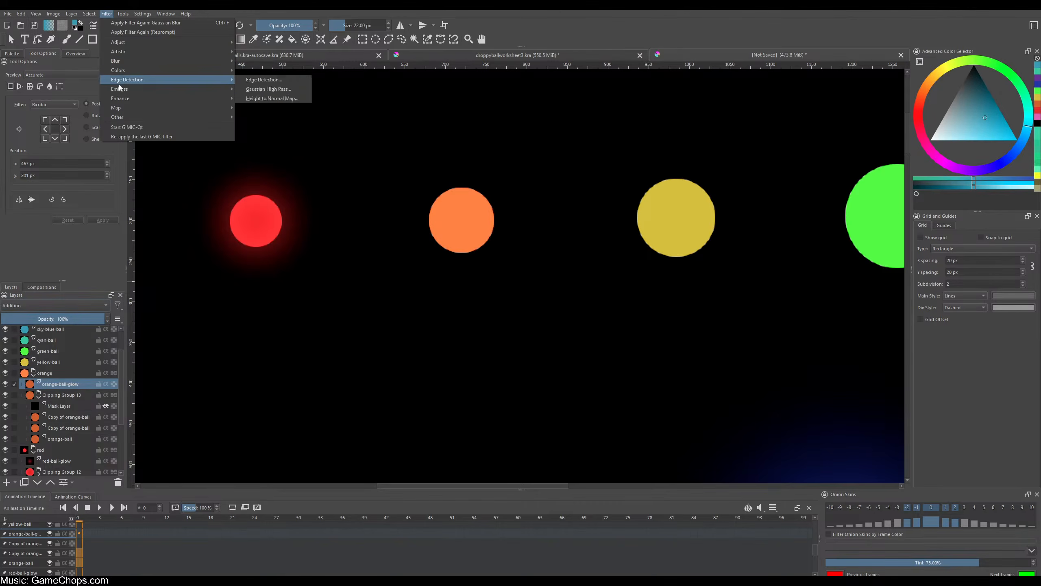
mouse_move(131, 43)
click(263, 107)
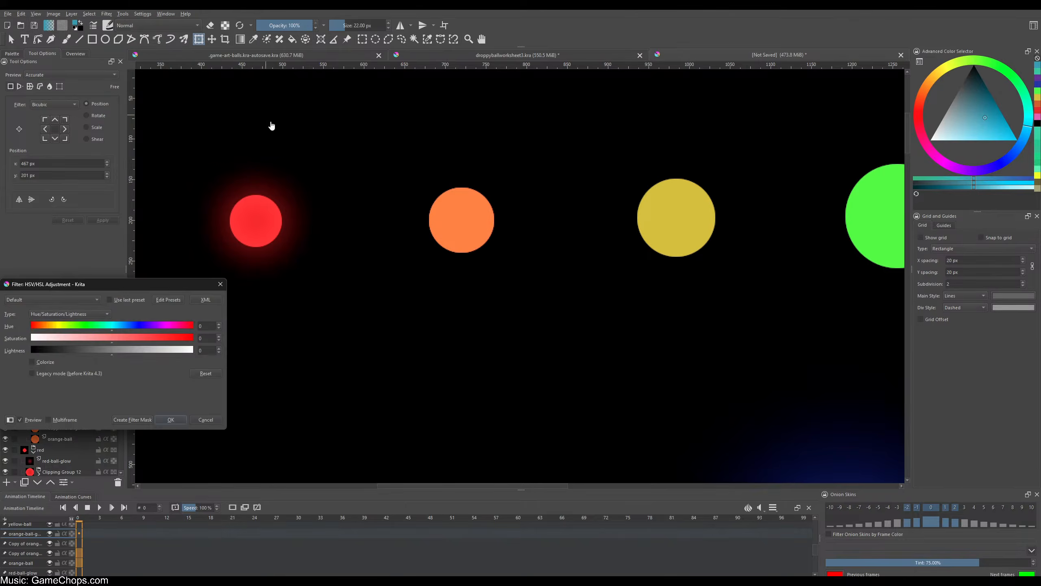
click(100, 350)
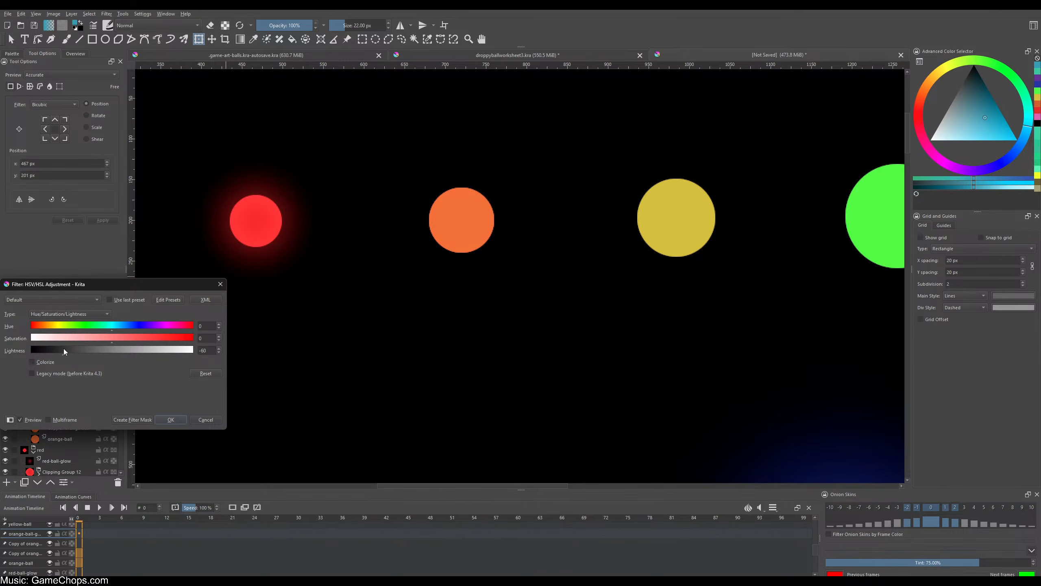
click(170, 420)
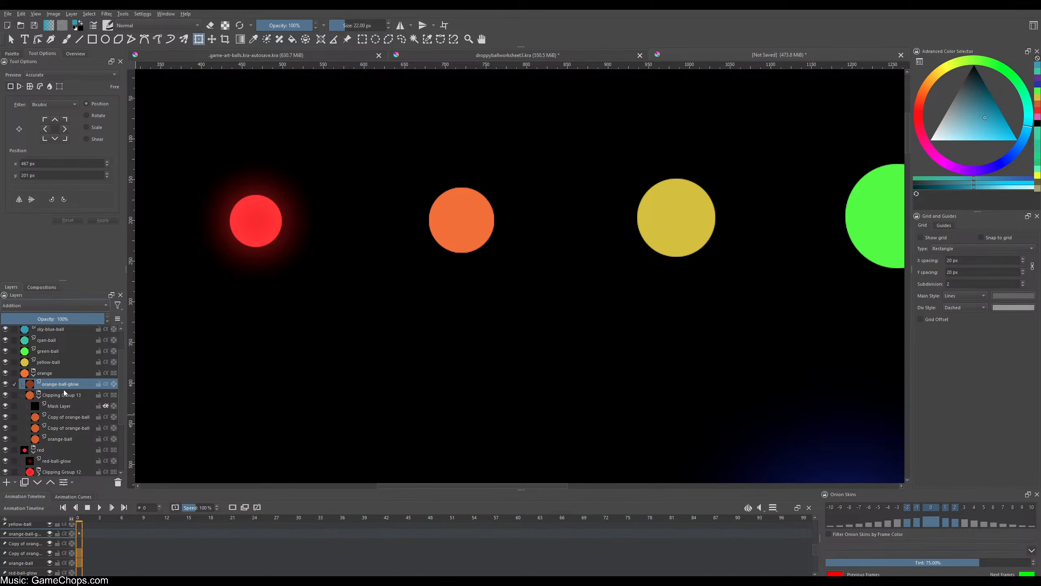
click(107, 14)
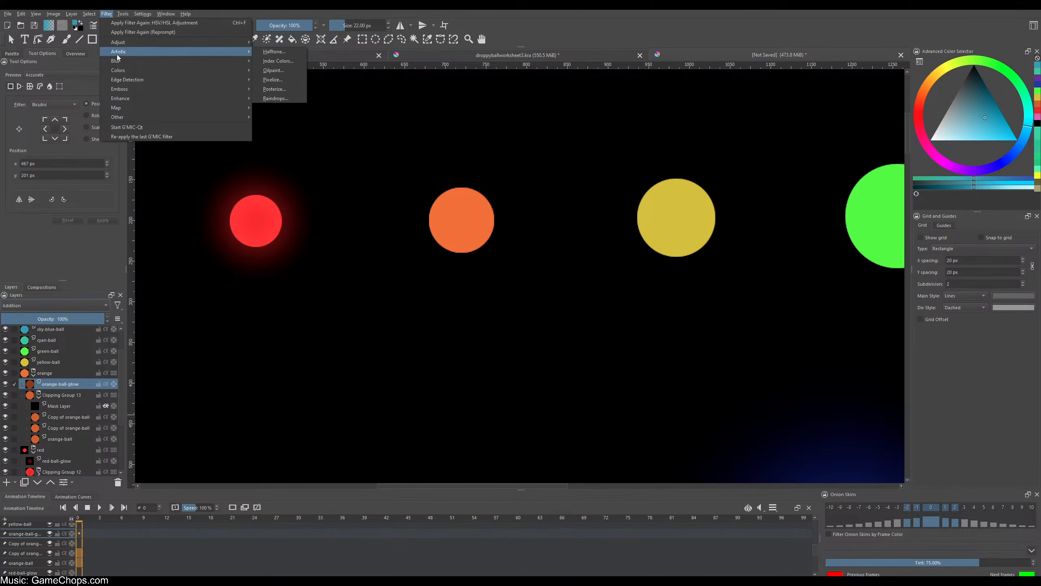
mouse_move(118, 62)
click(282, 70)
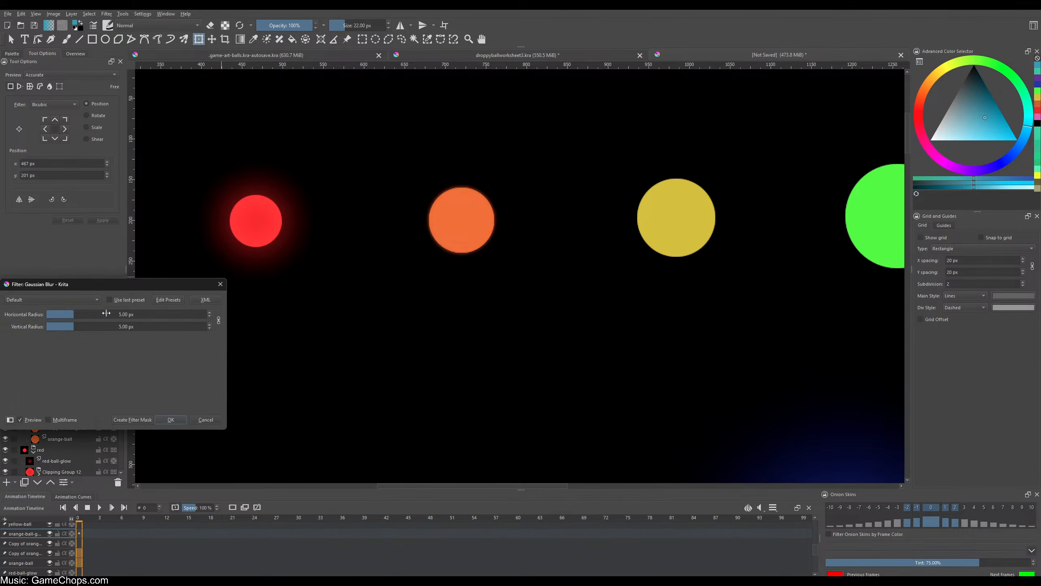
drag(77, 314, 105, 314)
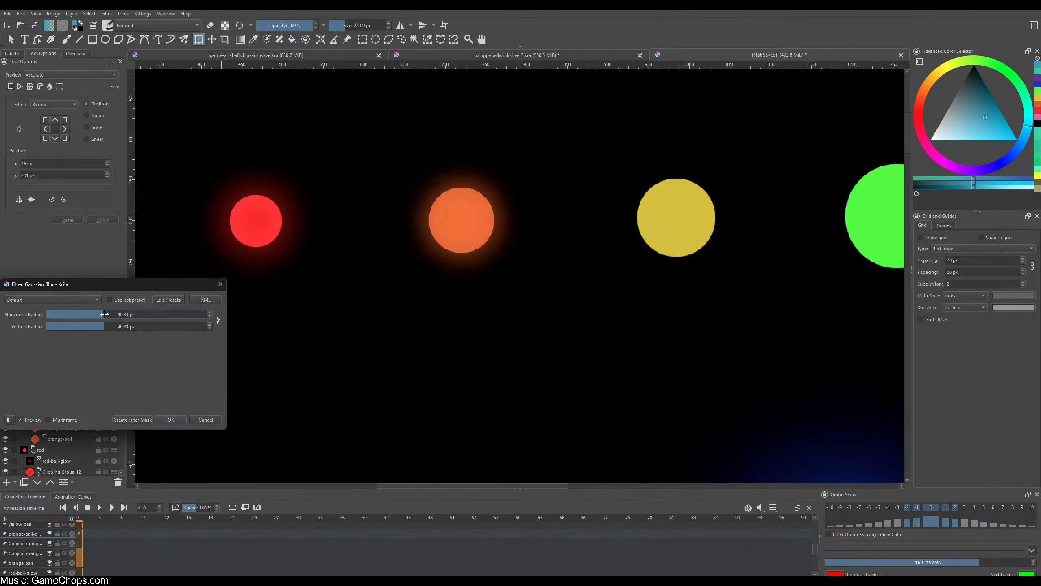
click(206, 420)
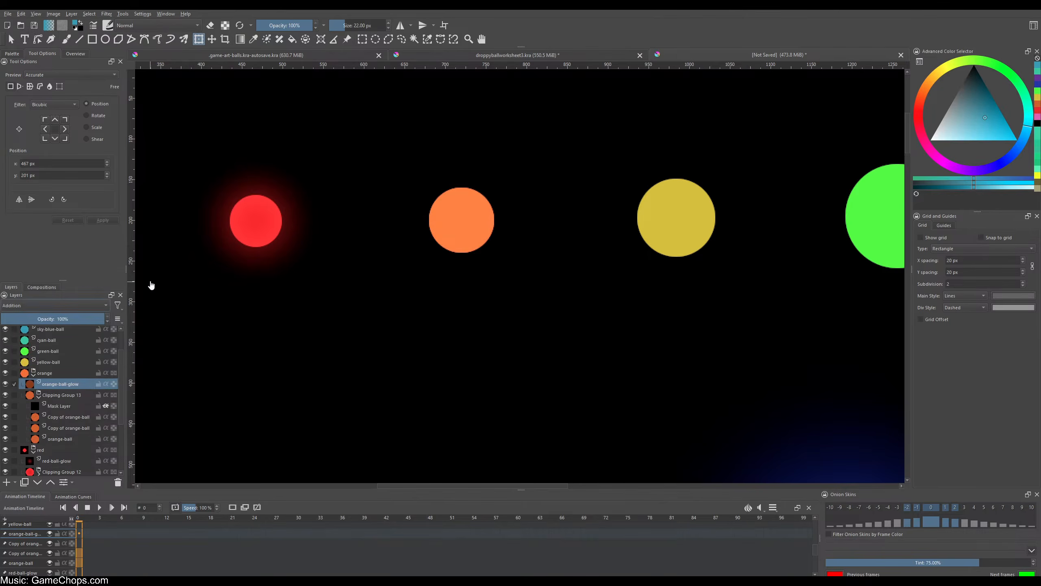
- Darken the orange-ball-glow layer with an HSV/HSL Adjustment at lightness -80
key(ctrl+u)
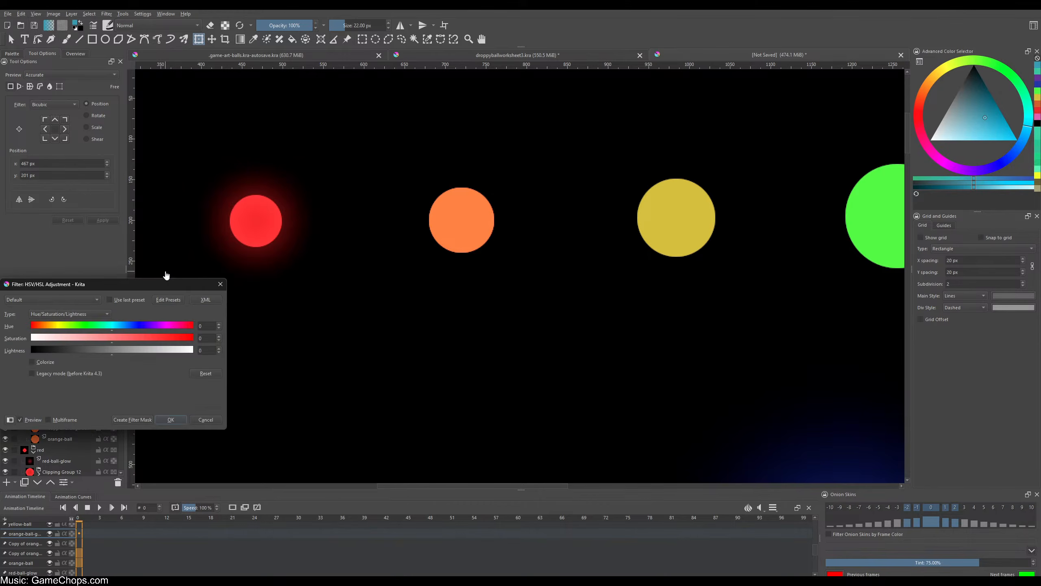
drag(80, 350, 77, 354)
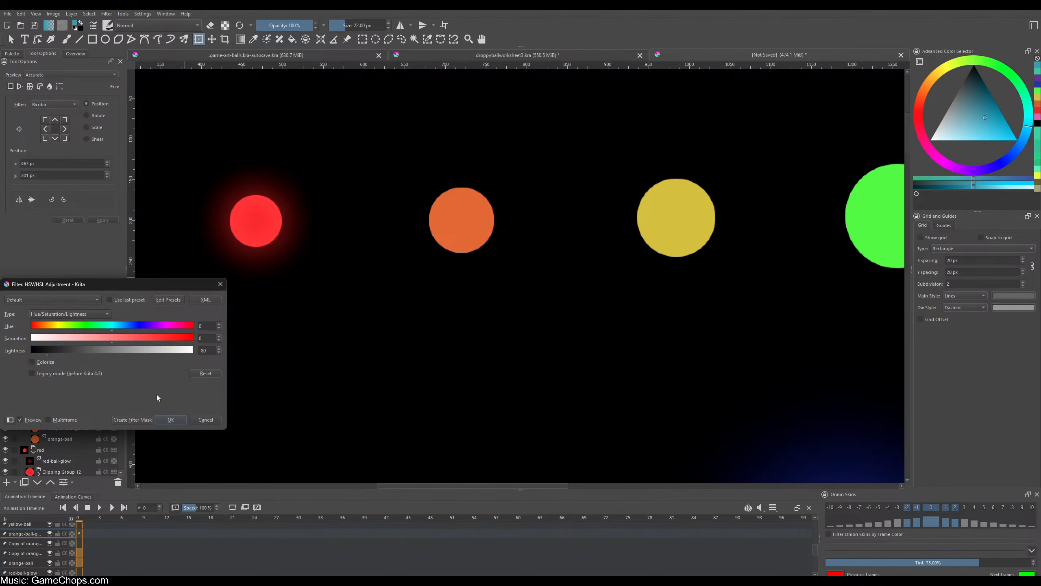
click(168, 420)
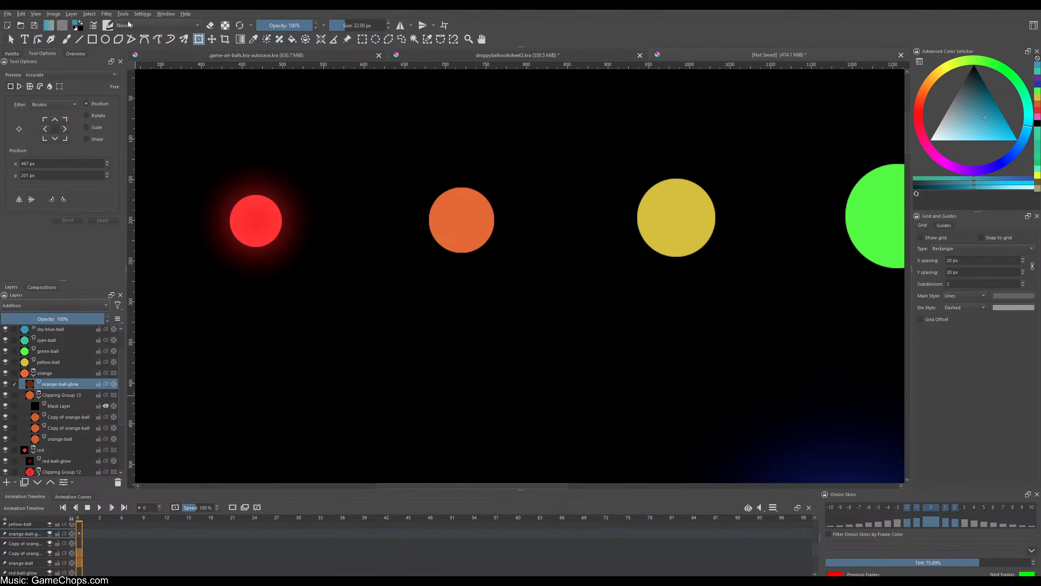
- Apply a Gaussian Blur of about 75 px horizontally and vertically to the orange-ball-glow layer
click(105, 15)
mouse_move(136, 60)
click(280, 69)
drag(74, 314, 114, 314)
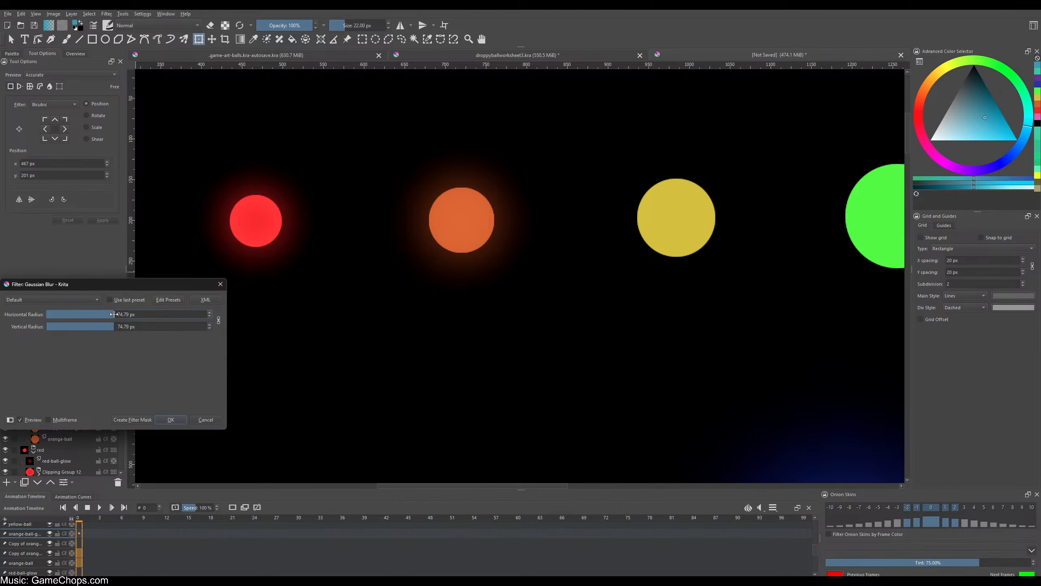
click(166, 418)
key(1)
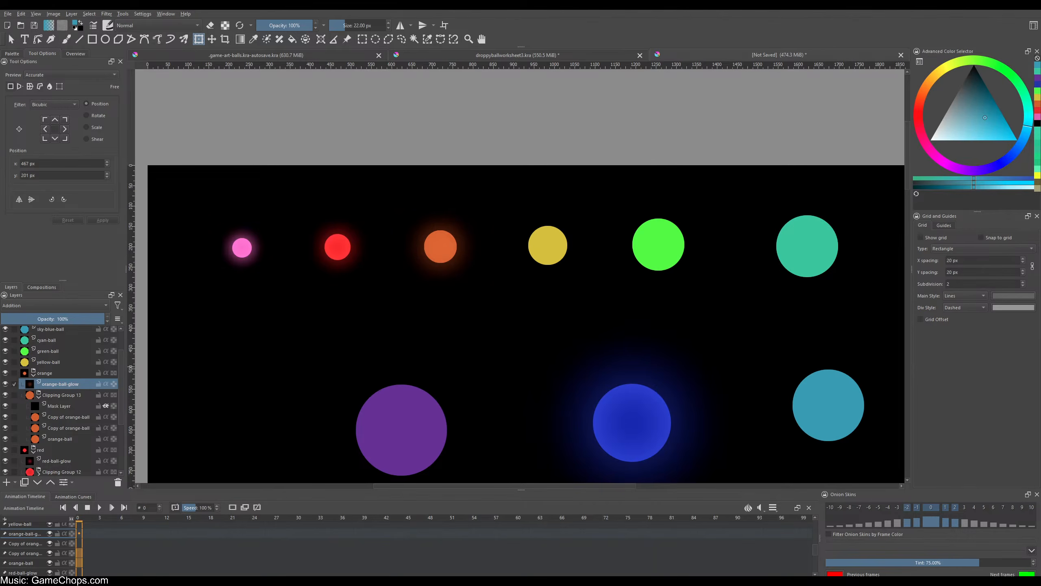
- Hide the orange-ball-glow layer and turn on alpha inheritance for both orange-ball copies in the clipping group
click(4, 384)
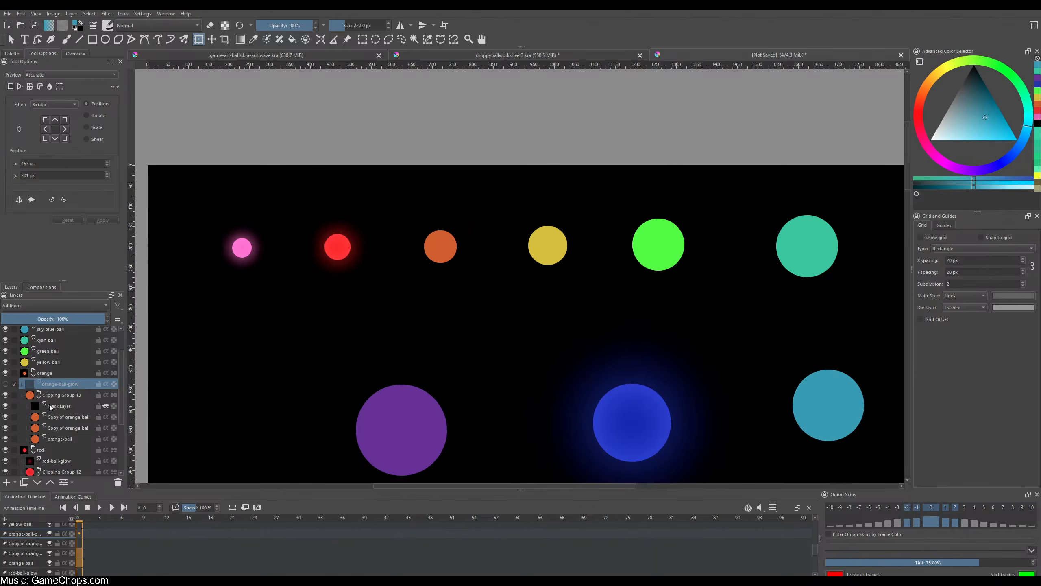
click(54, 429)
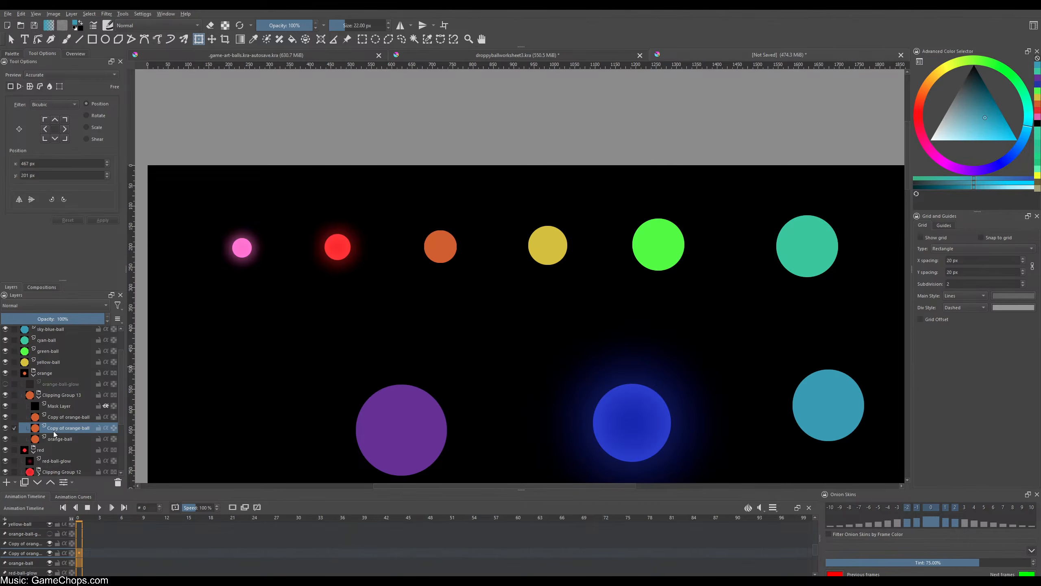
click(105, 428)
click(105, 417)
- Set the lower orange-ball copy to Addition and the upper copy to Multiply, leaving the lower copy selected
click(50, 305)
click(29, 241)
click(72, 417)
click(60, 305)
click(29, 298)
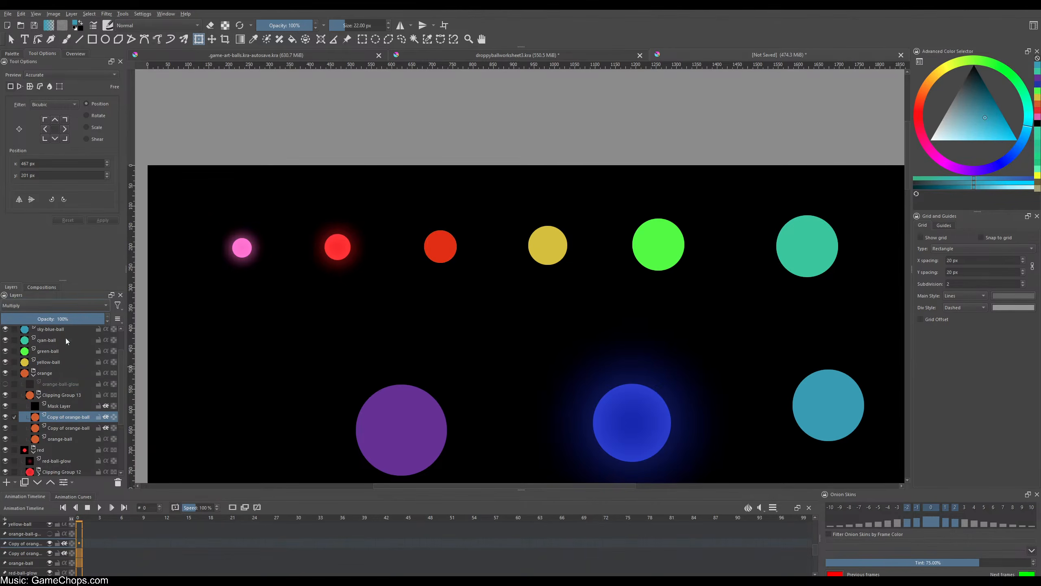
click(70, 429)
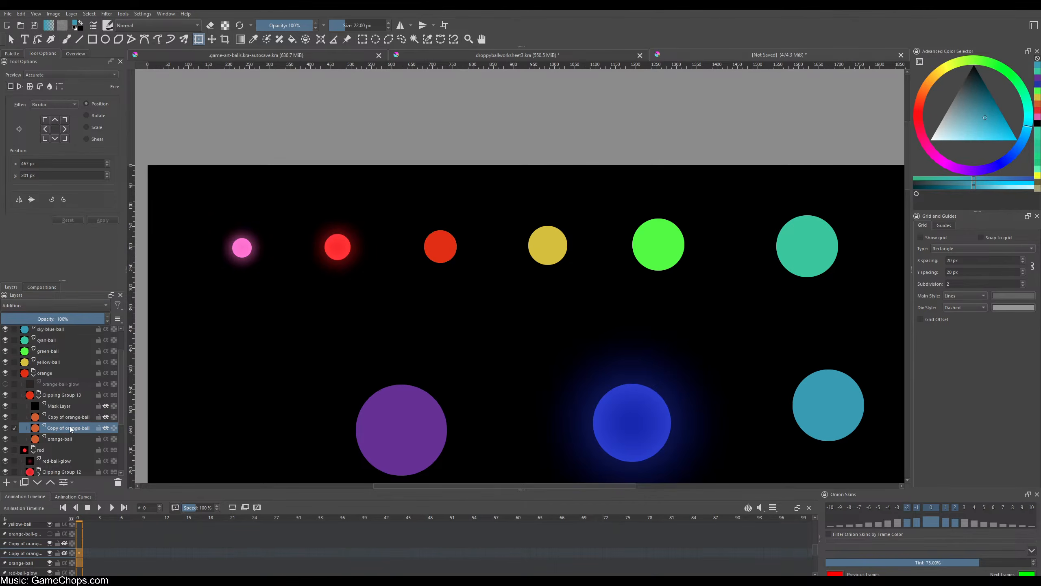
- Darken the upper orange-ball copy in the clipping group with an HSV/HSL Adjustment at lightness -50
click(69, 417)
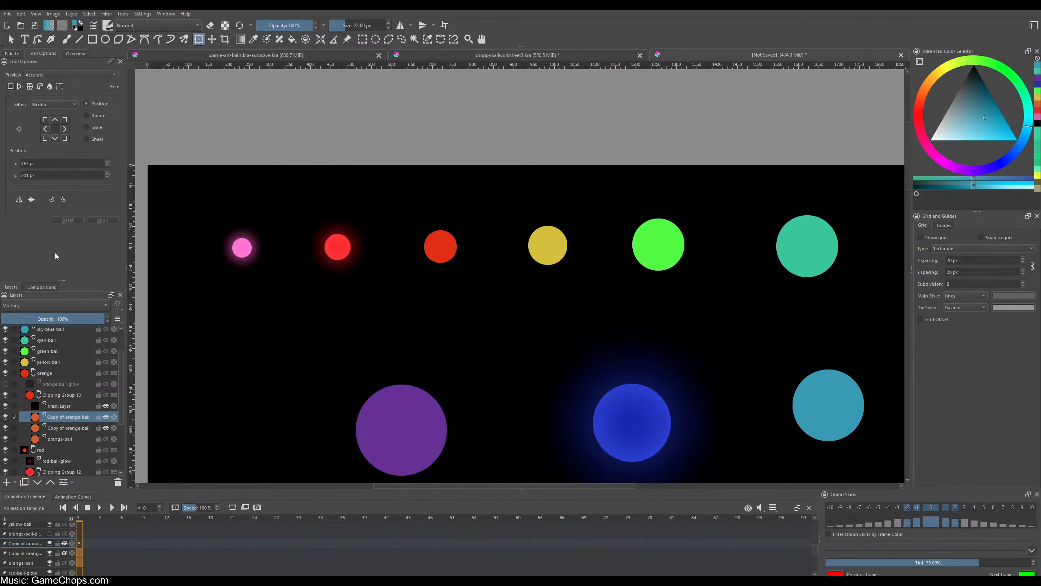
key(ctrl+u)
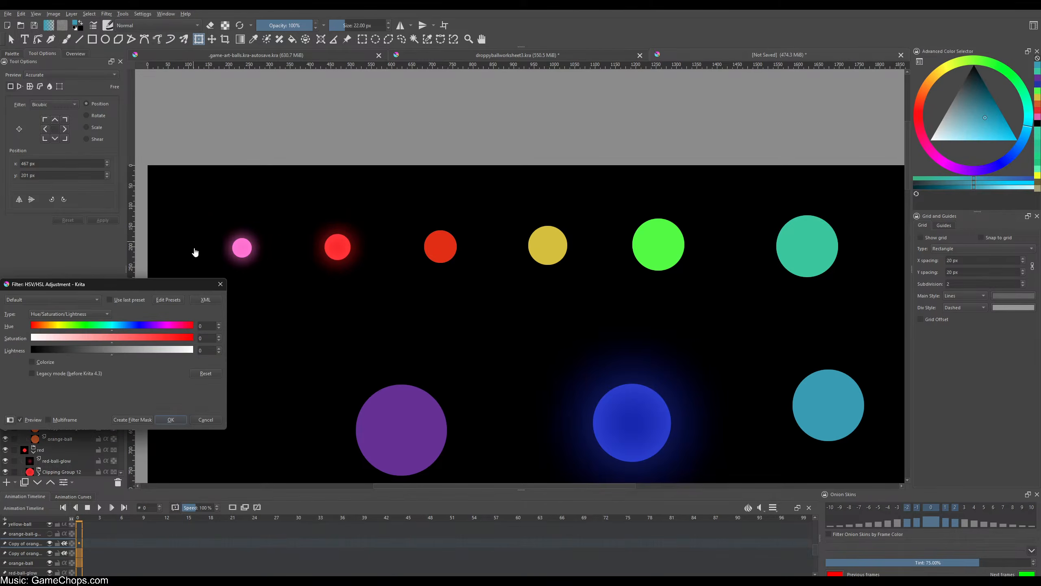
drag(103, 352, 84, 349)
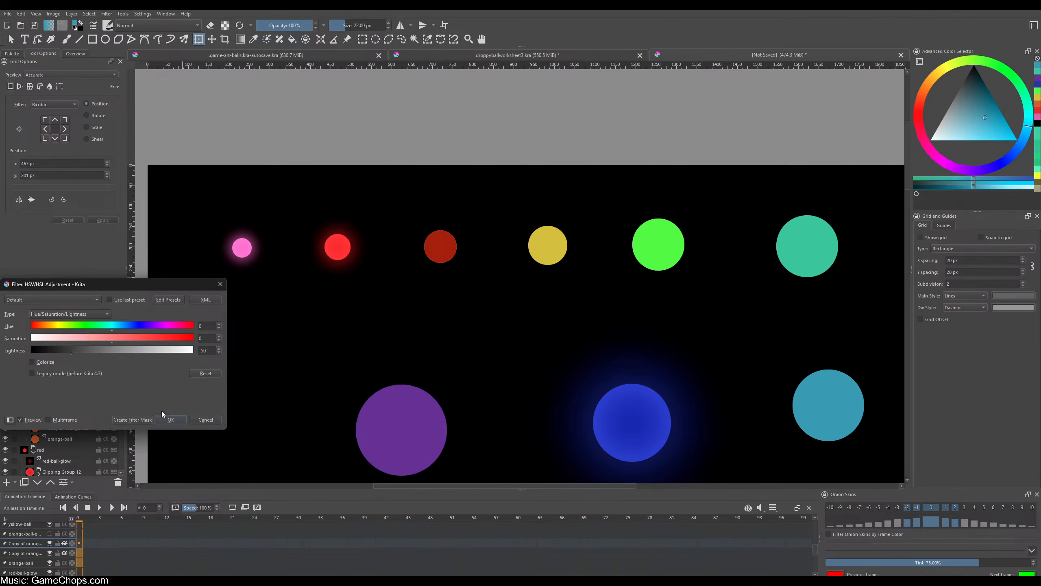
click(171, 419)
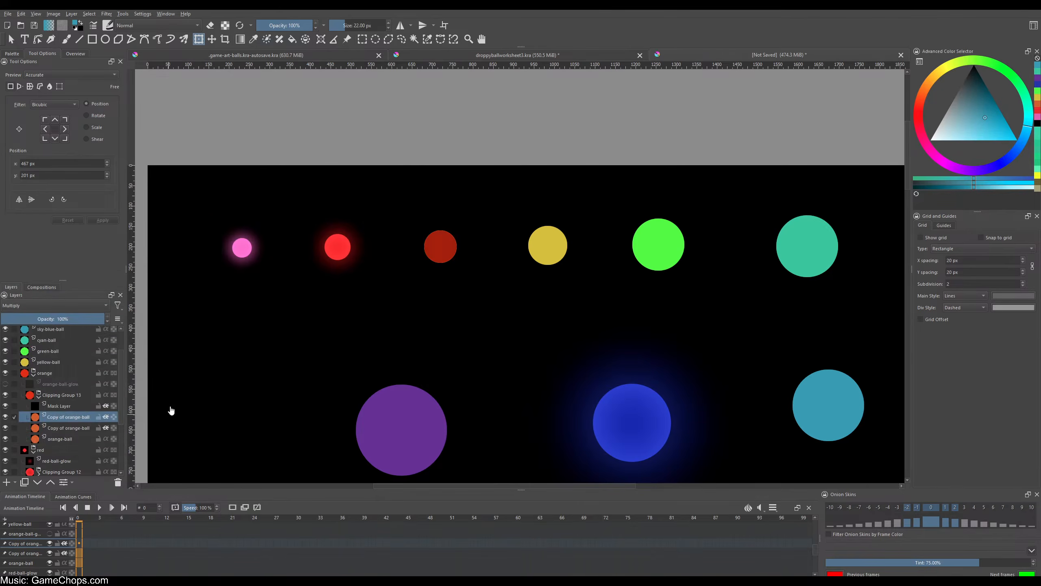
- Apply a Gaussian Blur of 70 px horizontally and vertically to the darkened upper orange-ball copy
click(107, 13)
mouse_move(123, 61)
click(279, 71)
drag(73, 314, 112, 314)
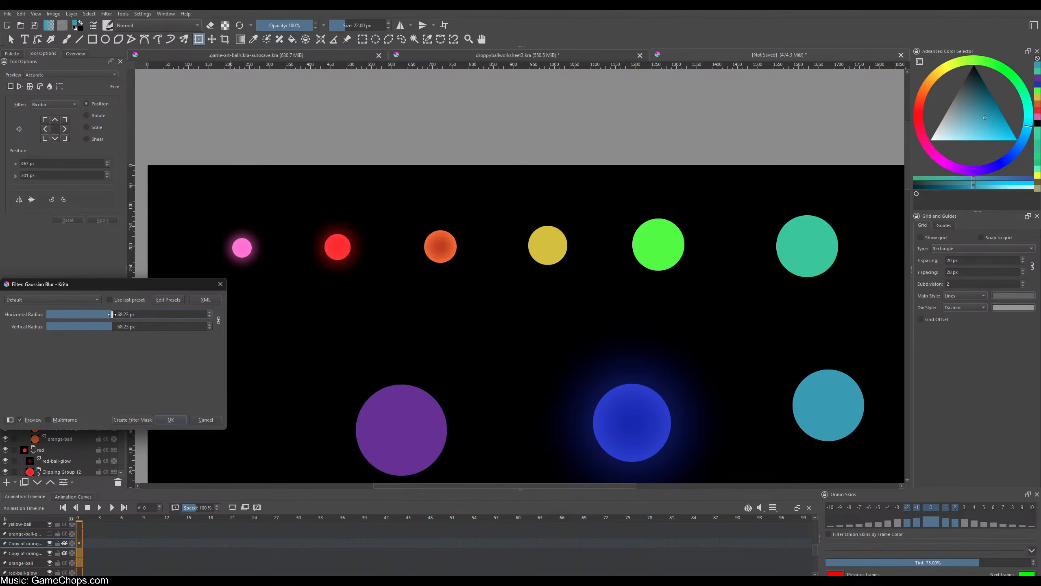
click(112, 314)
text(70)
key(Return)
click(168, 422)
scroll(420, 246, down, 2)
scroll(419, 248, up, 4)
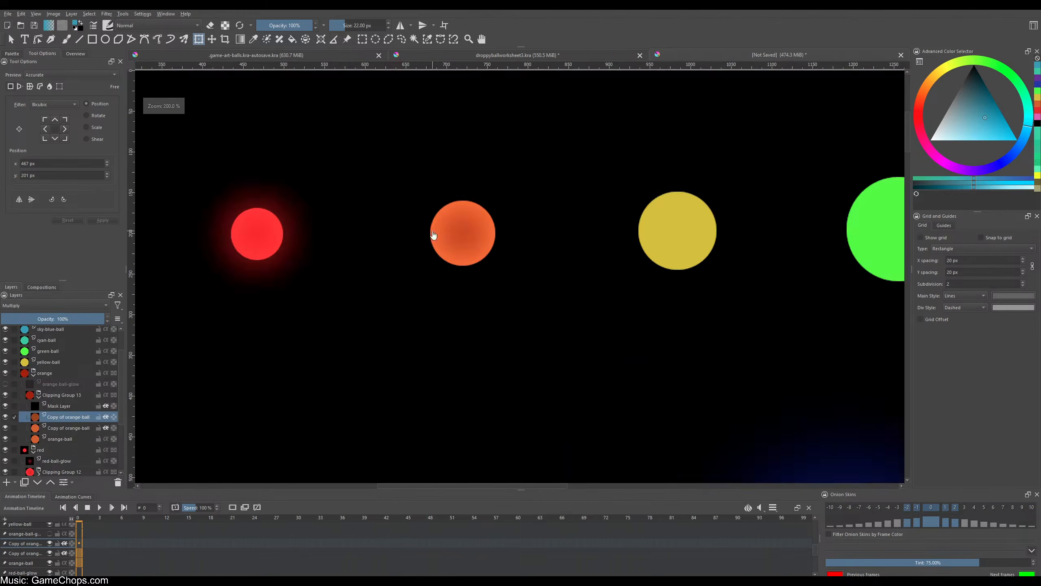
scroll(388, 247, down, 1)
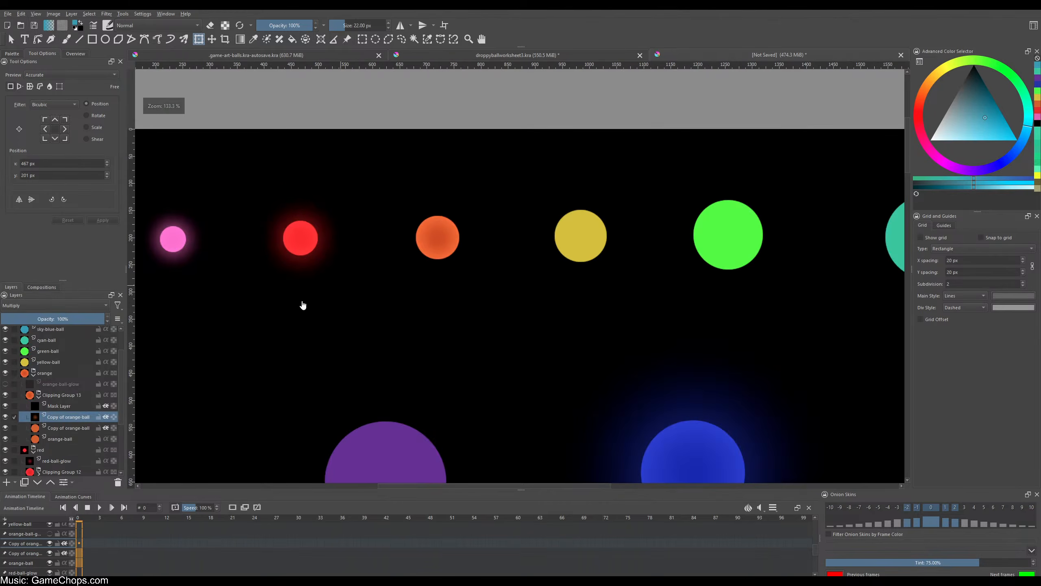
- Copy the orange ball's Clipping Group 13, without its glow, into a new image
click(5, 385)
click(60, 394)
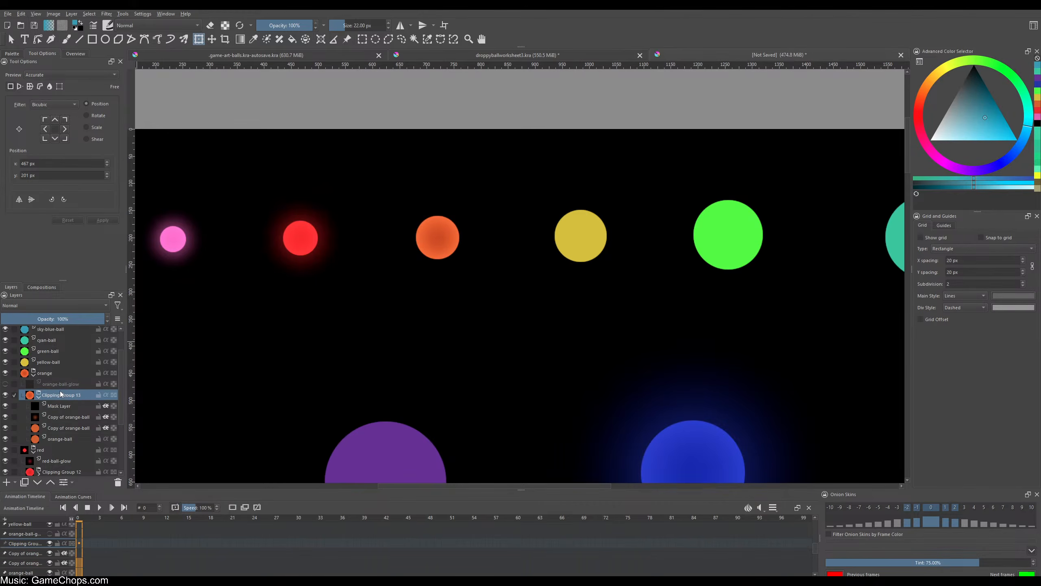
click(432, 239)
key(ctrl+c)
key(ctrl+shift+n)
- Export the pasted ball as a PNG over orange-ball in the assets folder, and close the temporary image
click(7, 14)
click(27, 91)
click(414, 92)
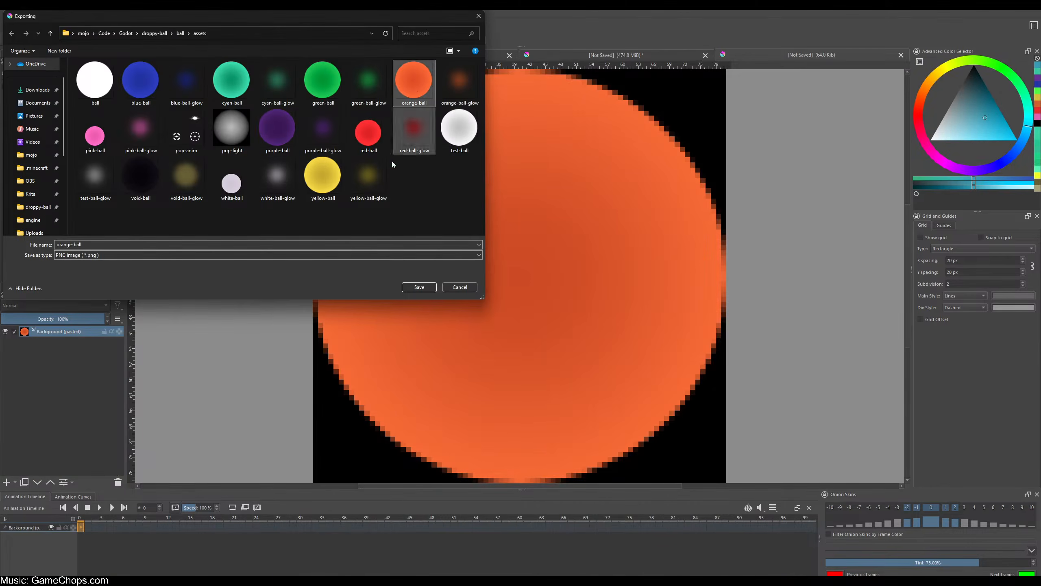
click(419, 286)
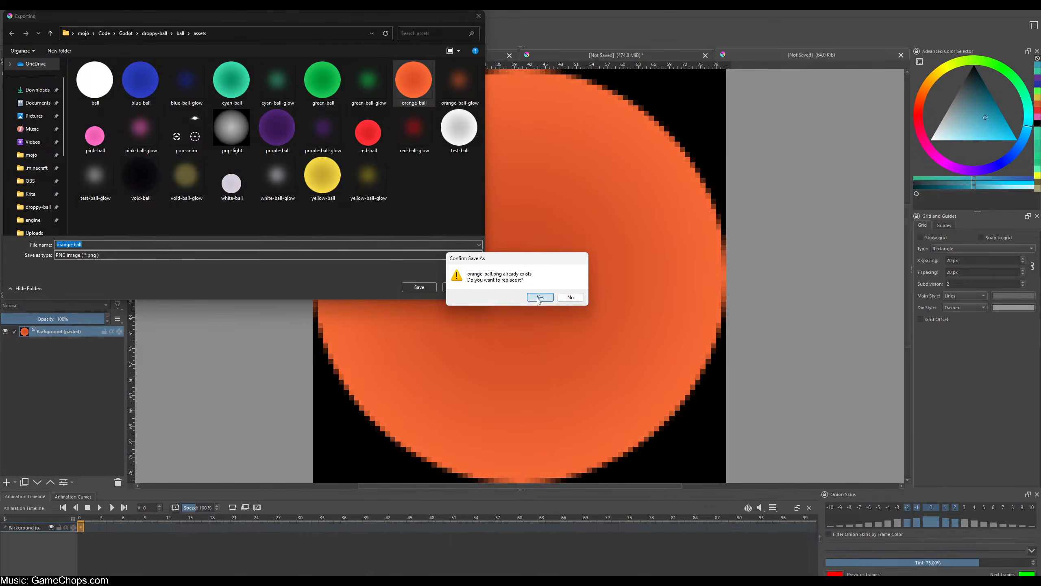
click(540, 299)
click(553, 376)
middle_click(781, 54)
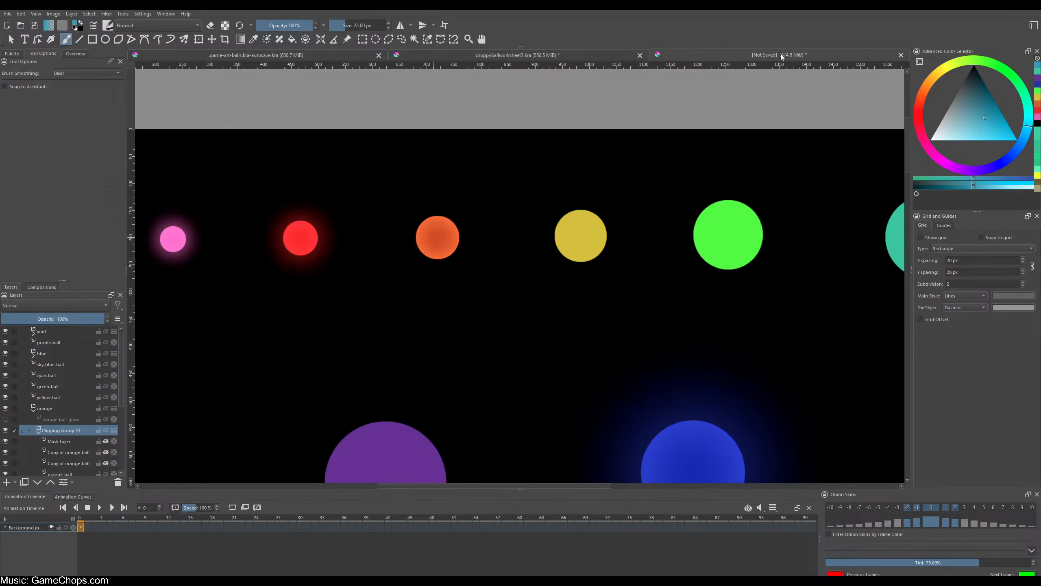
- Show the orange-ball-glow layer and copy it into a new image
key(ctrl+t)
click(63, 420)
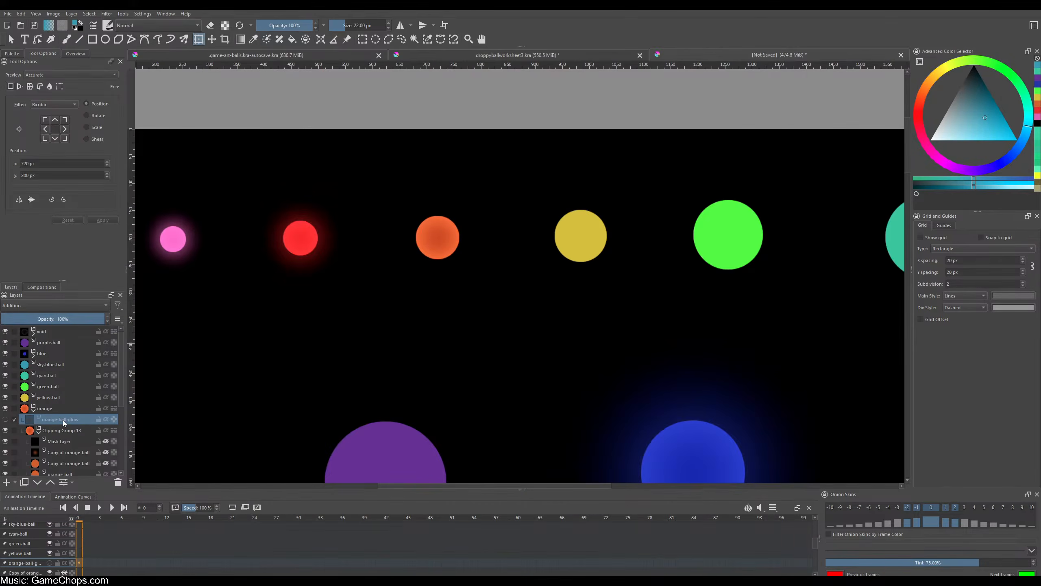
click(5, 419)
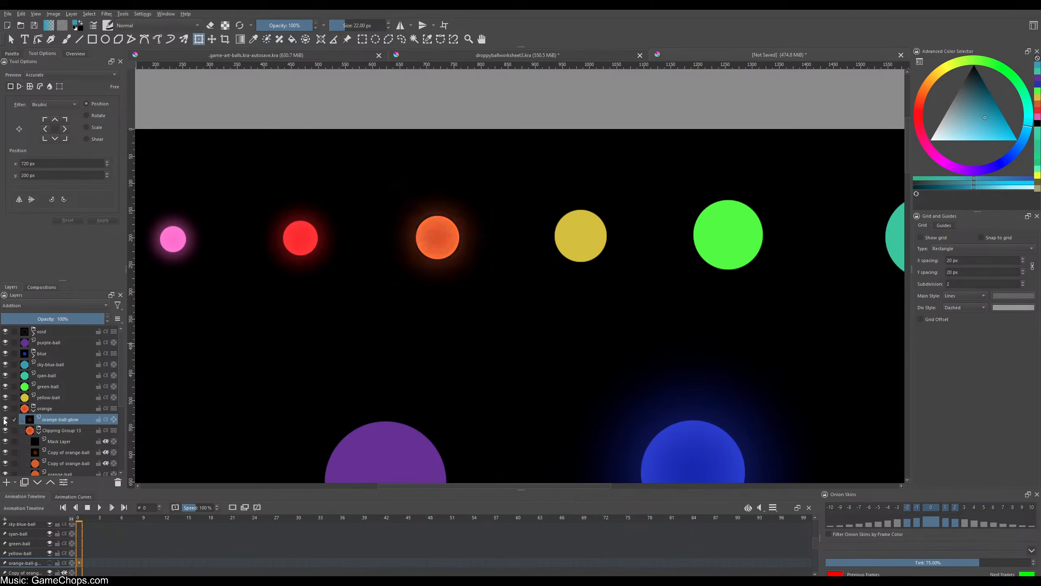
key(ctrl+shift+n)
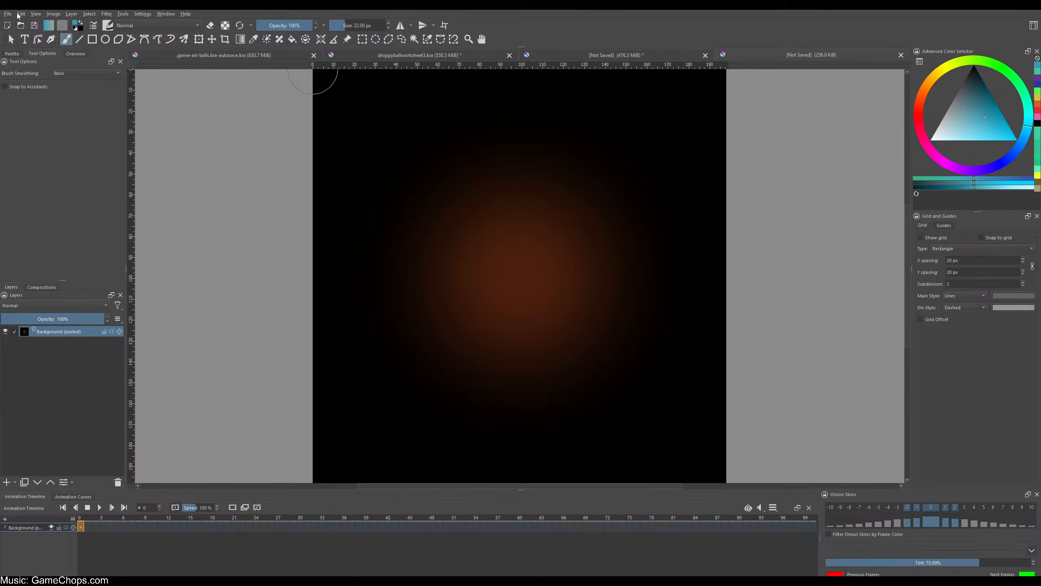
- Export the pasted glow as a PNG over orange-ball-glow in the assets folder, and close the temporary image
click(7, 13)
click(33, 90)
click(459, 82)
click(419, 287)
click(541, 296)
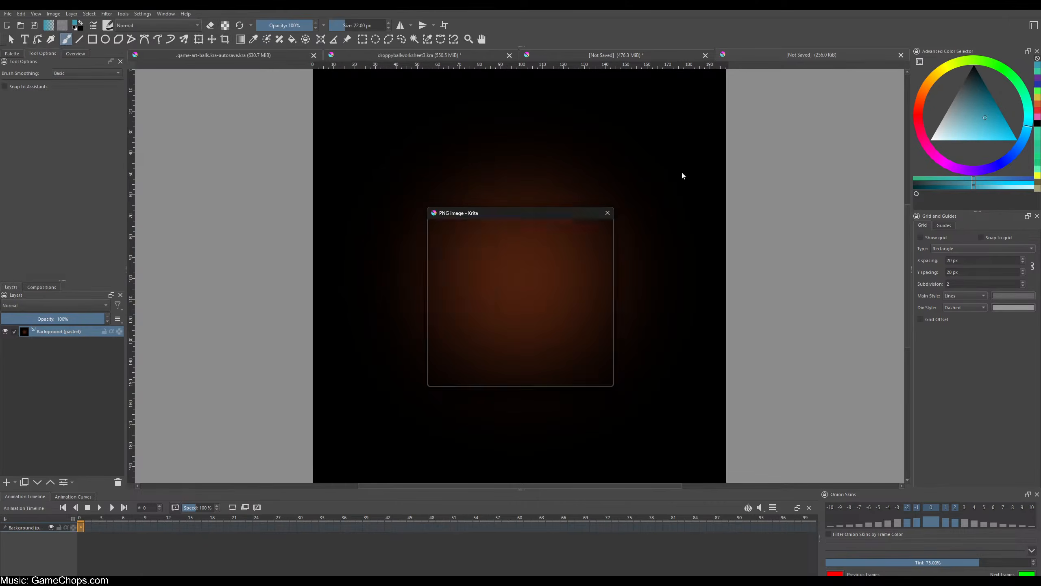
click(579, 370)
click(900, 55)
- Collapse the orange, red and pink groups in the layer stack
key(ctrl+t)
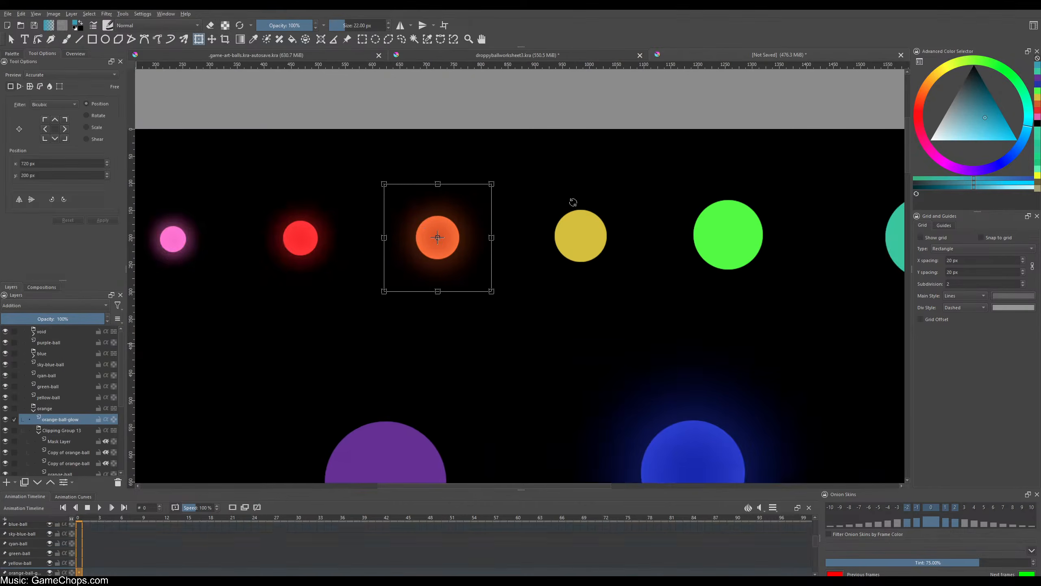
drag(593, 262, 495, 269)
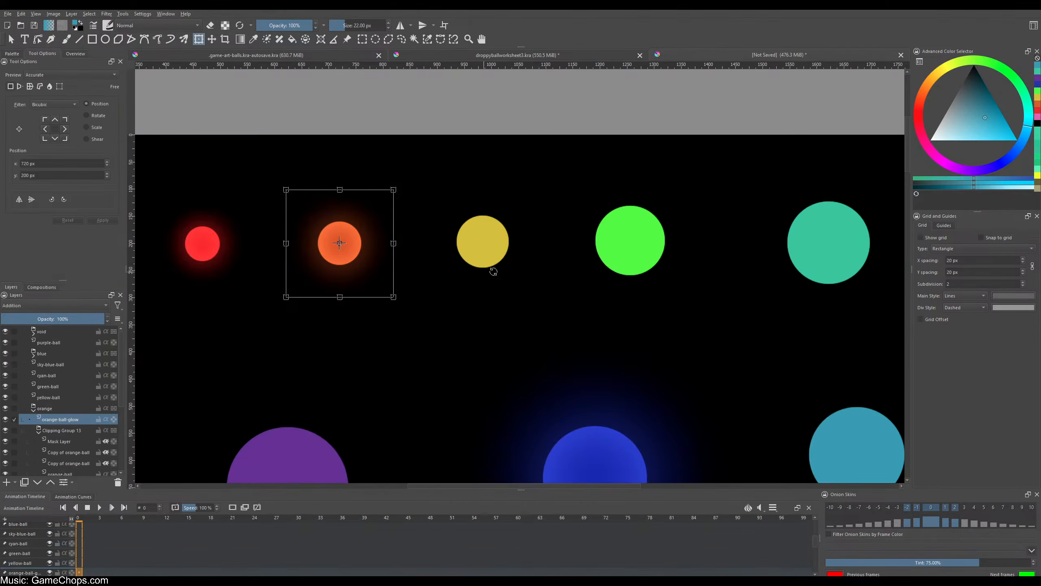
click(34, 413)
click(34, 421)
click(35, 433)
- Group the yellow-ball layer, nest it in a clipping group inside, and rename the outer group yellow
click(48, 396)
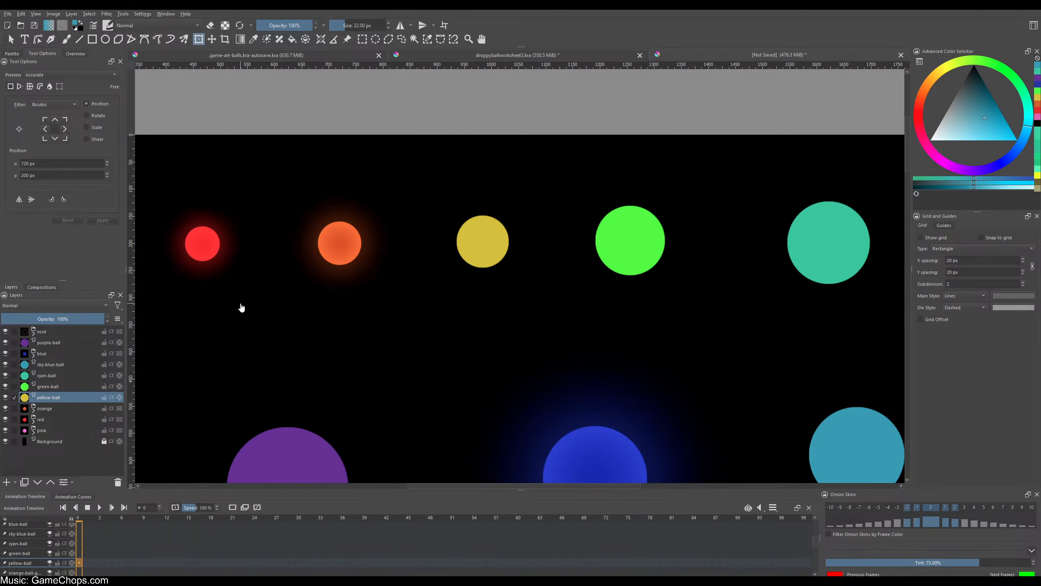
key(ctrl+g)
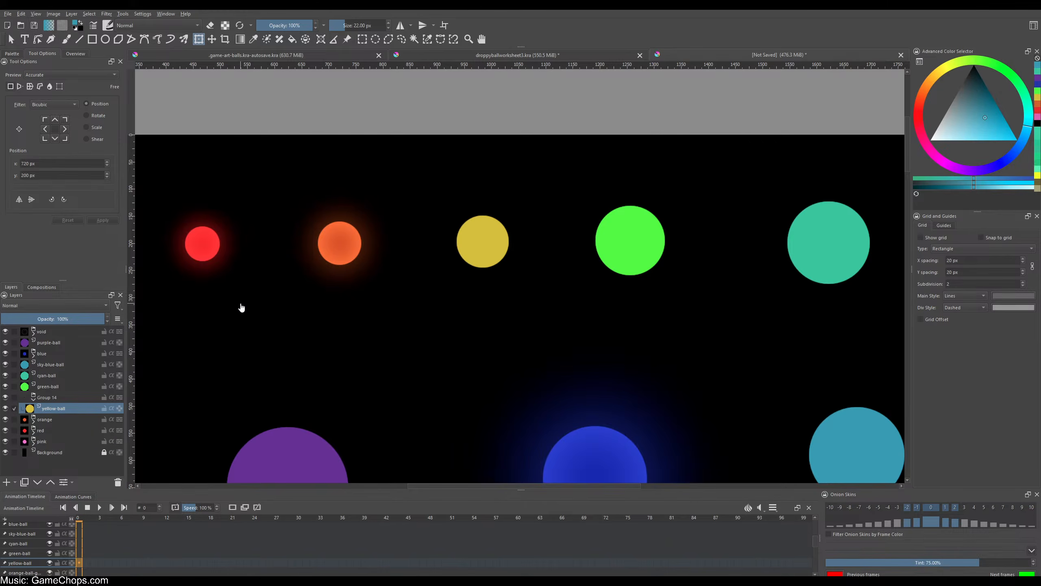
key(ctrl+shift+g)
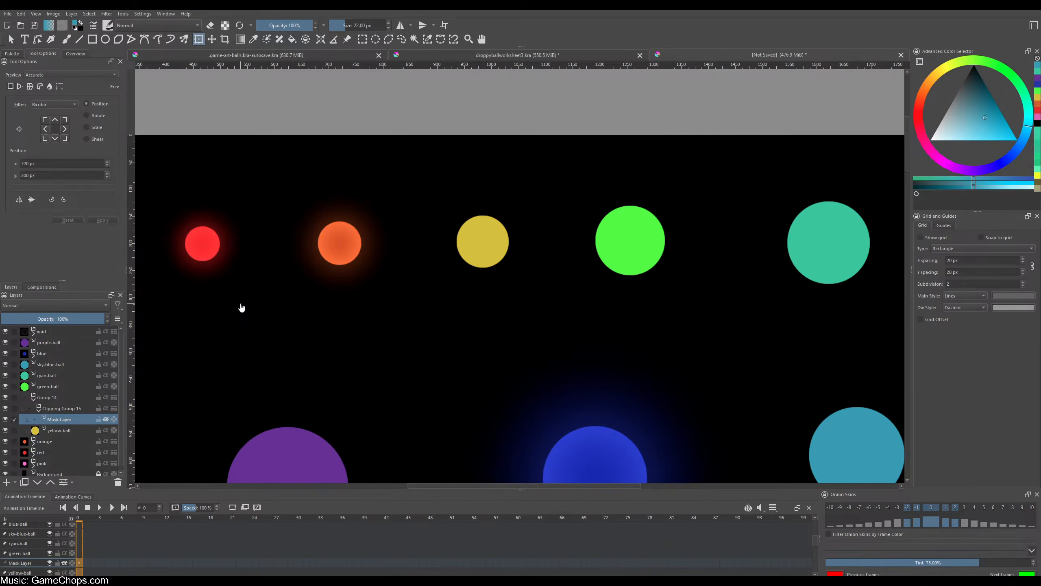
double_click(65, 398)
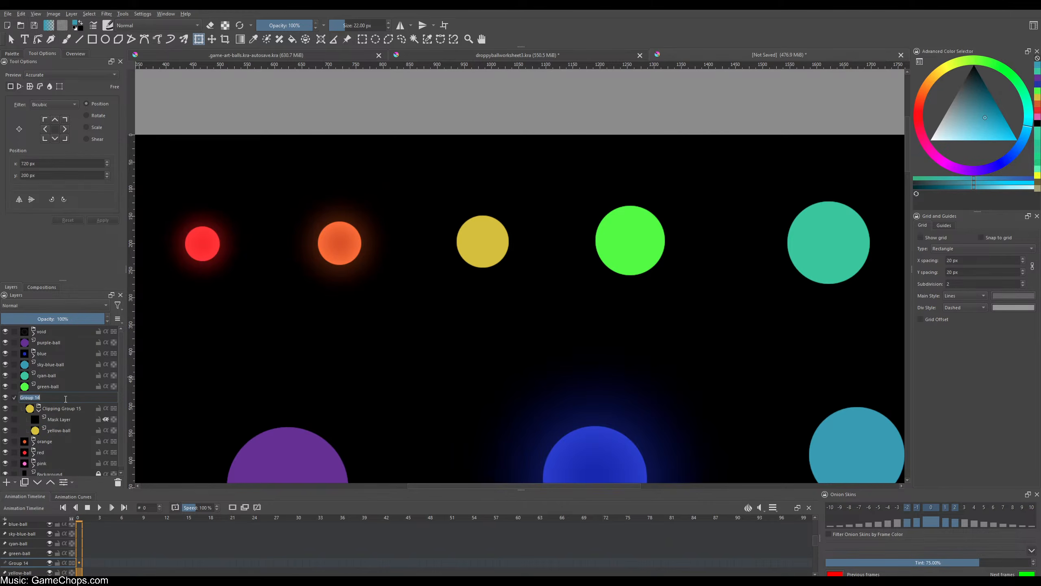
text(yellow)
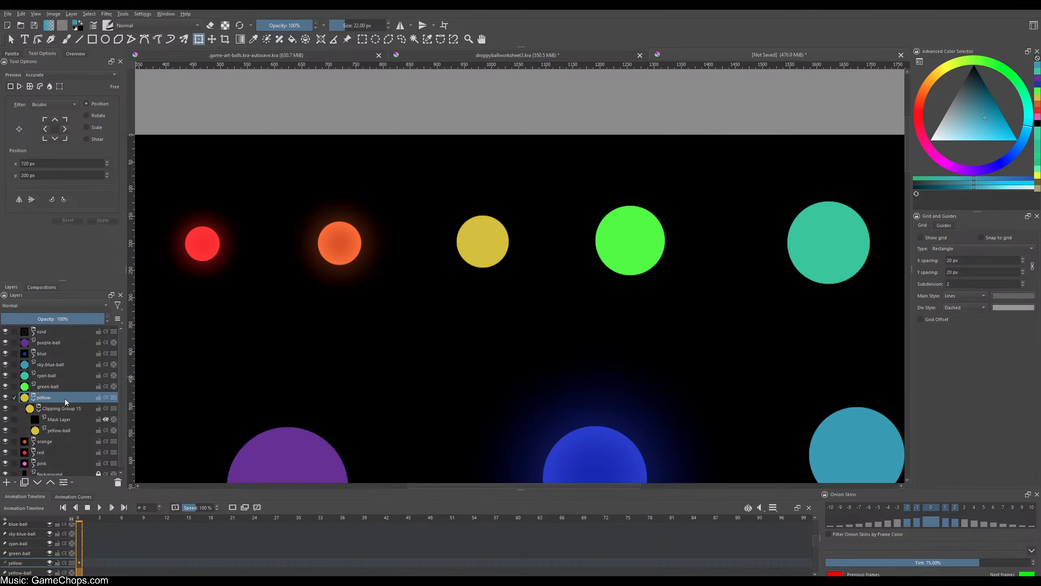
- Duplicate the yellow-ball layer three times and move the topmost copy out of the clipping group, directly above it in the yellow group
click(57, 430)
key(ctrl+j)
key(ctrl+j)
key(ctrl+j)
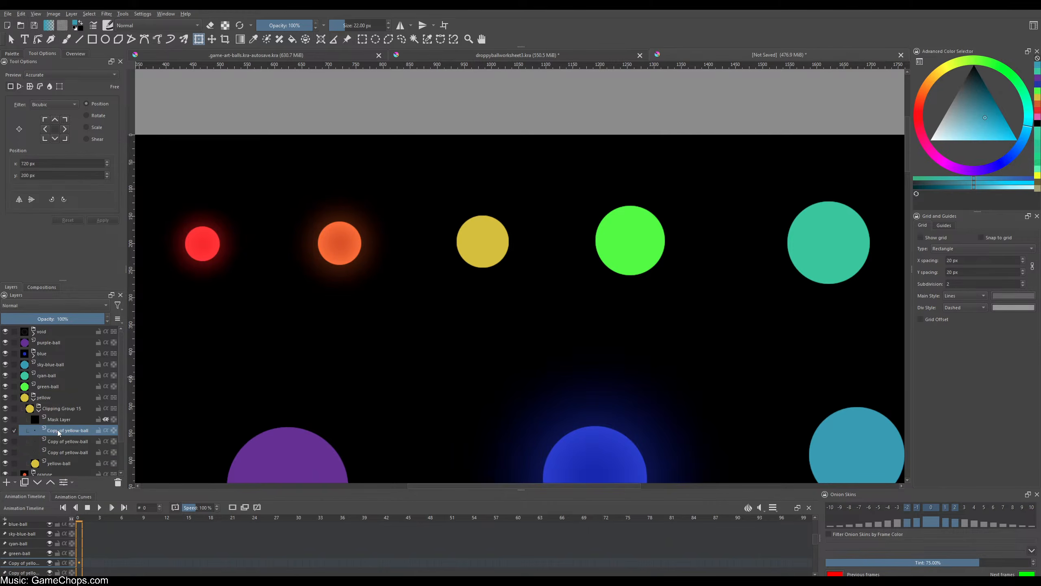
drag(69, 430, 67, 404)
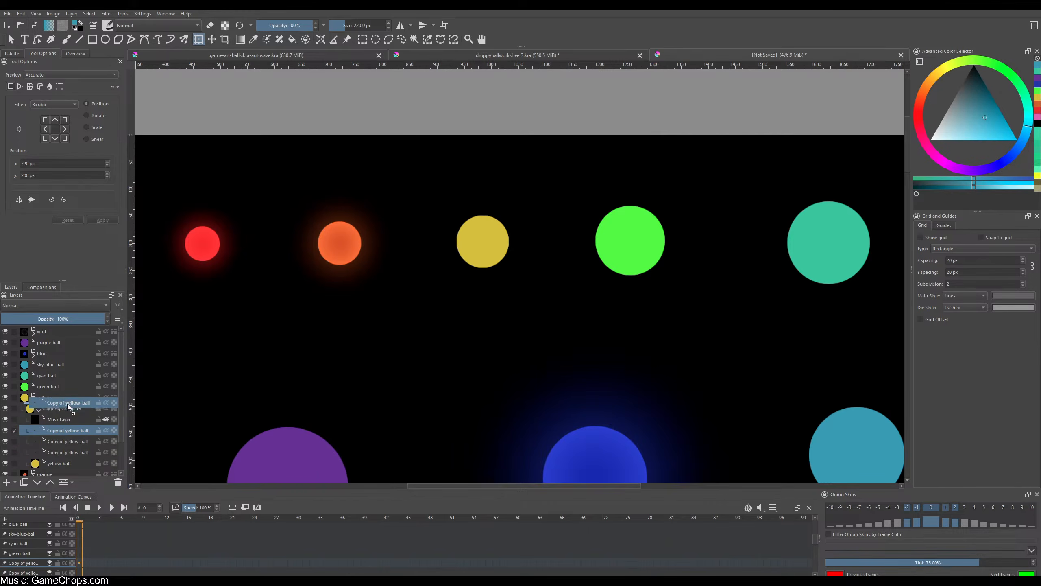
- Rename the yellow-ball copy above the clipping group as yellow-ball-glow
double_click(62, 409)
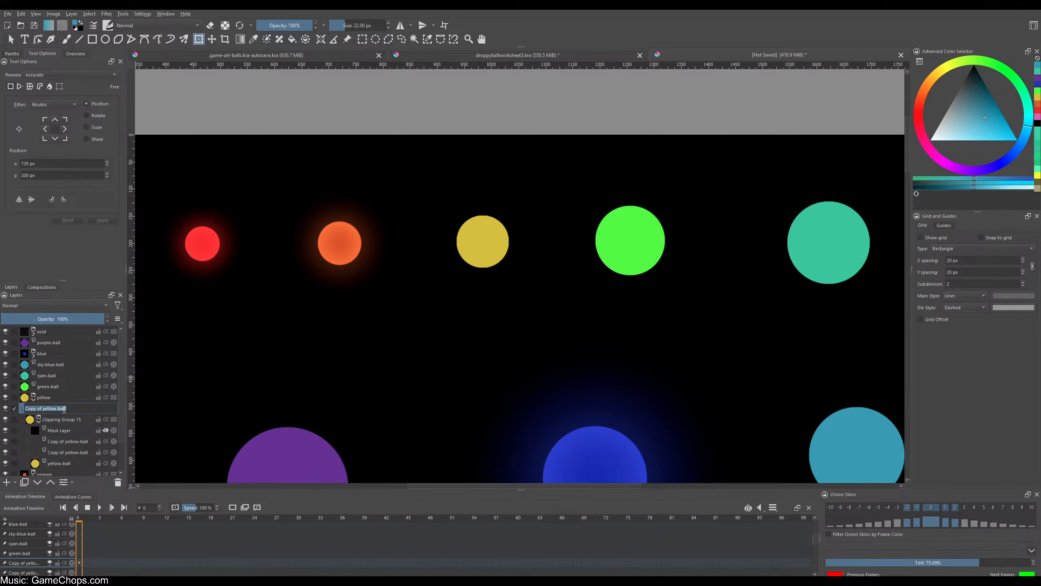
key(Home)
key(ctrl+Delete)
key(ctrl+Delete)
text(-glow)
key(Return)
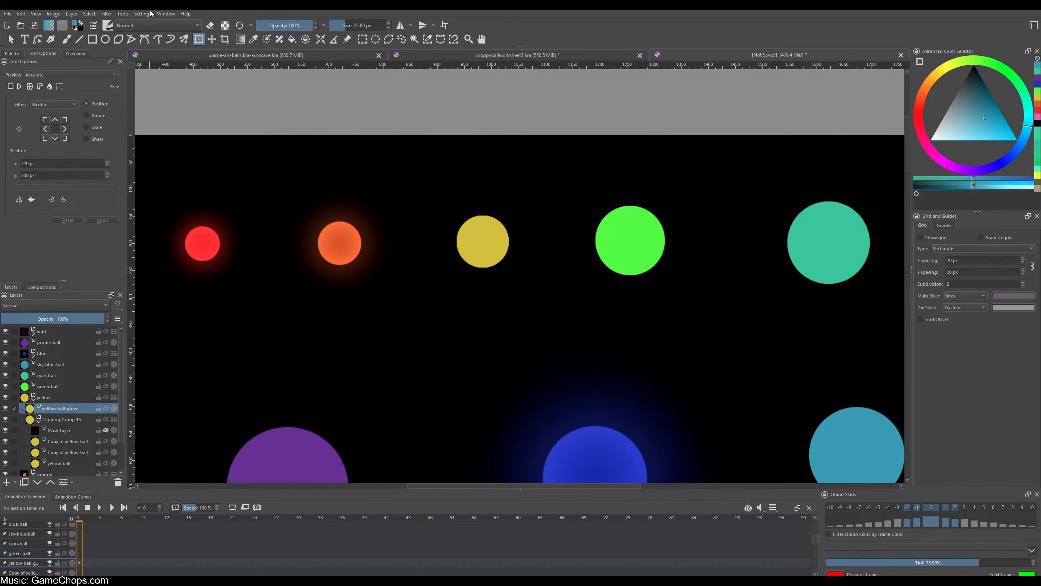
- Darken the yellow-ball-glow layer with an HSV/HSL Adjustment at lightness about -72
click(107, 14)
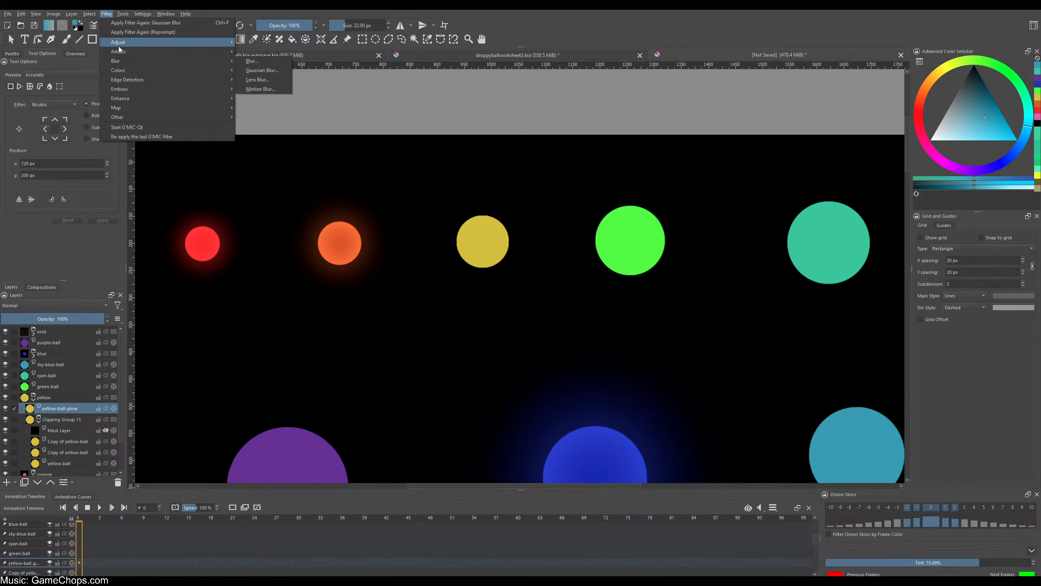
mouse_move(123, 42)
click(265, 107)
drag(111, 350, 54, 351)
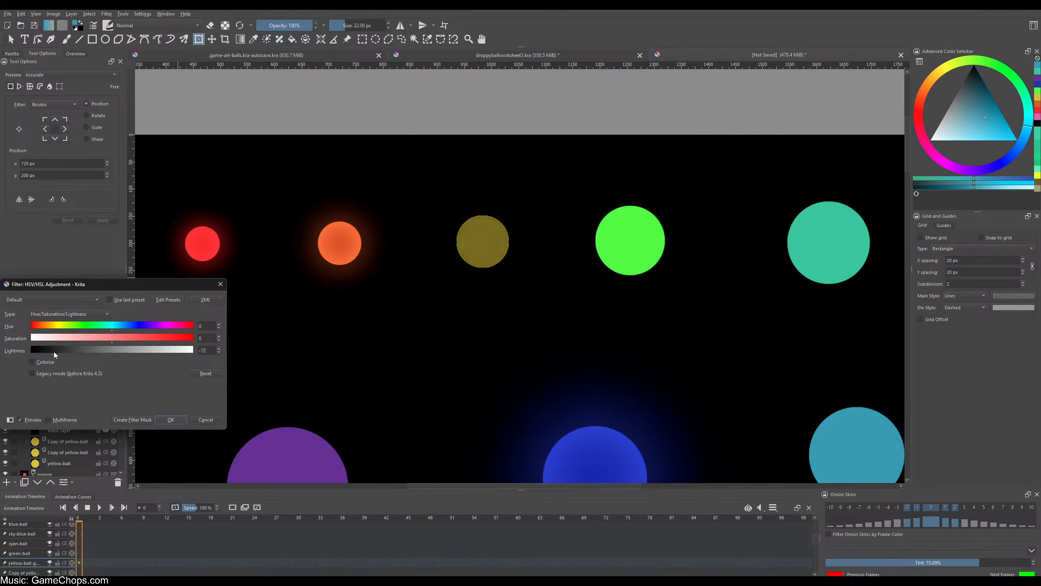
click(171, 418)
- Apply a Gaussian Blur of about 76 px horizontally and vertically to the yellow-ball-glow layer
click(106, 14)
mouse_move(123, 61)
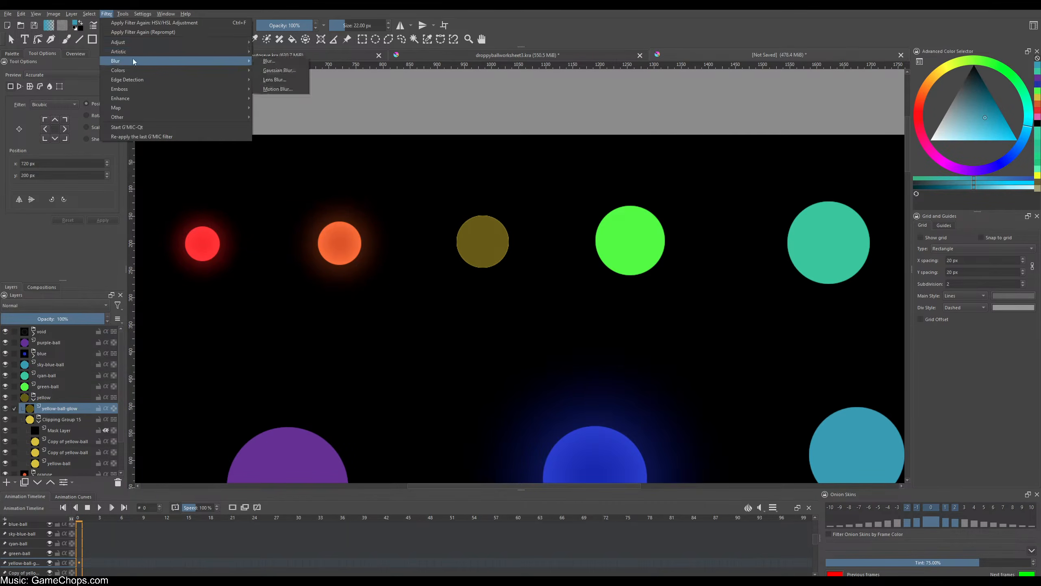
click(279, 70)
click(109, 314)
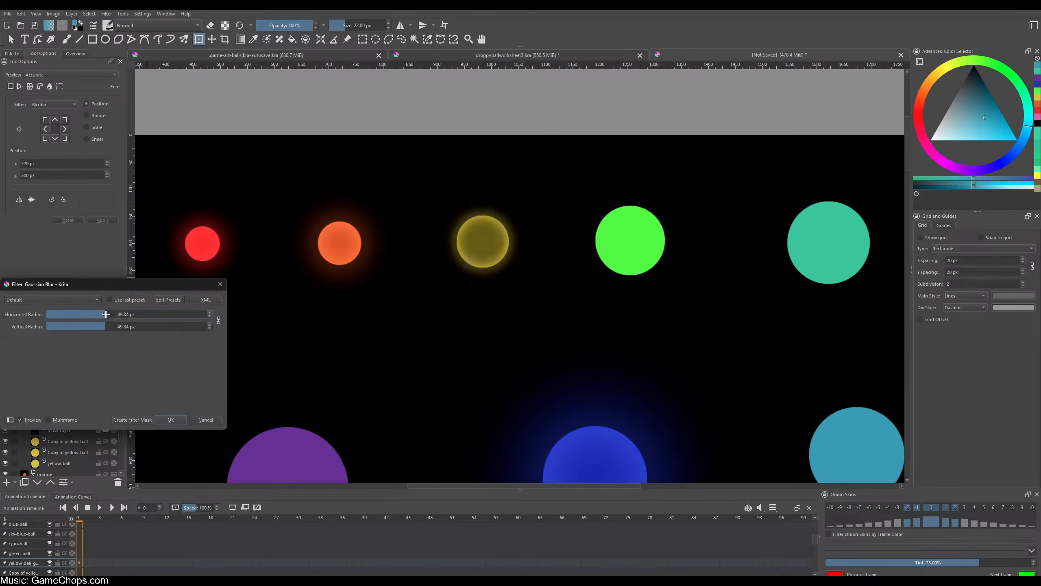
drag(108, 314, 114, 314)
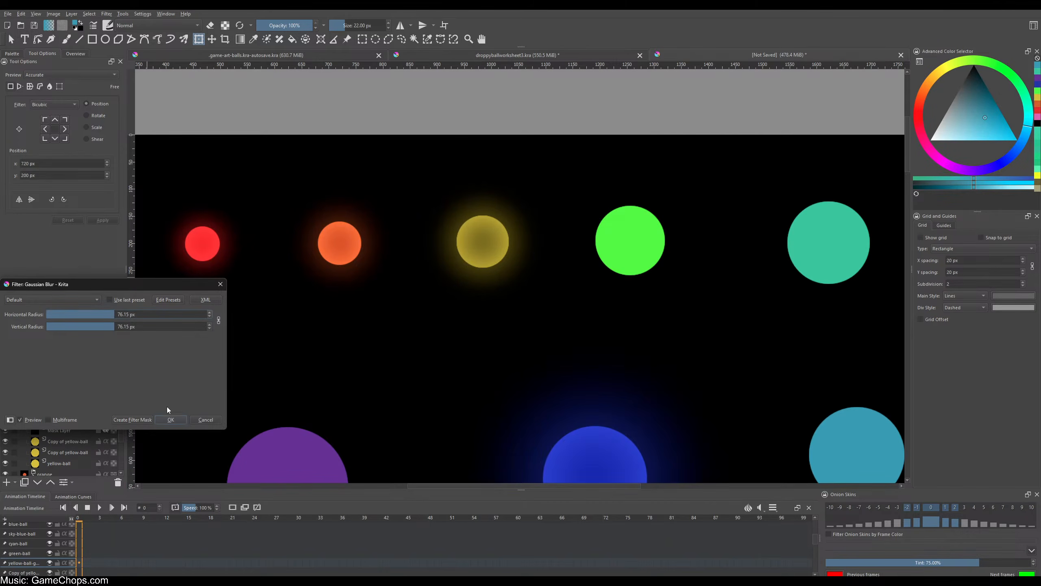
click(170, 419)
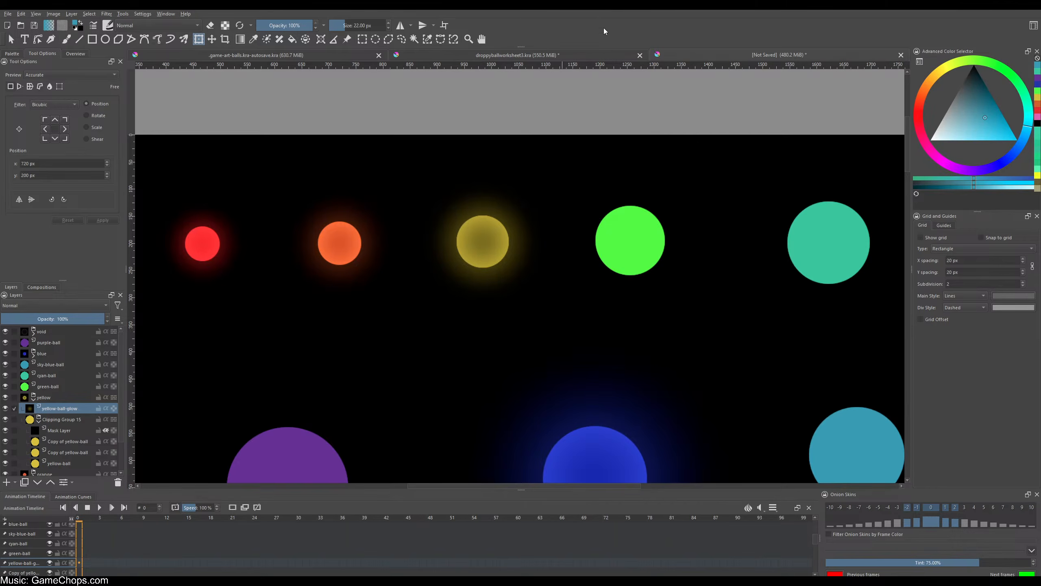
- Bring up the unsaved ball artwork document with the yellow-ball-glow layer and leave the full-screen view
key(Tab)
key(Tab)
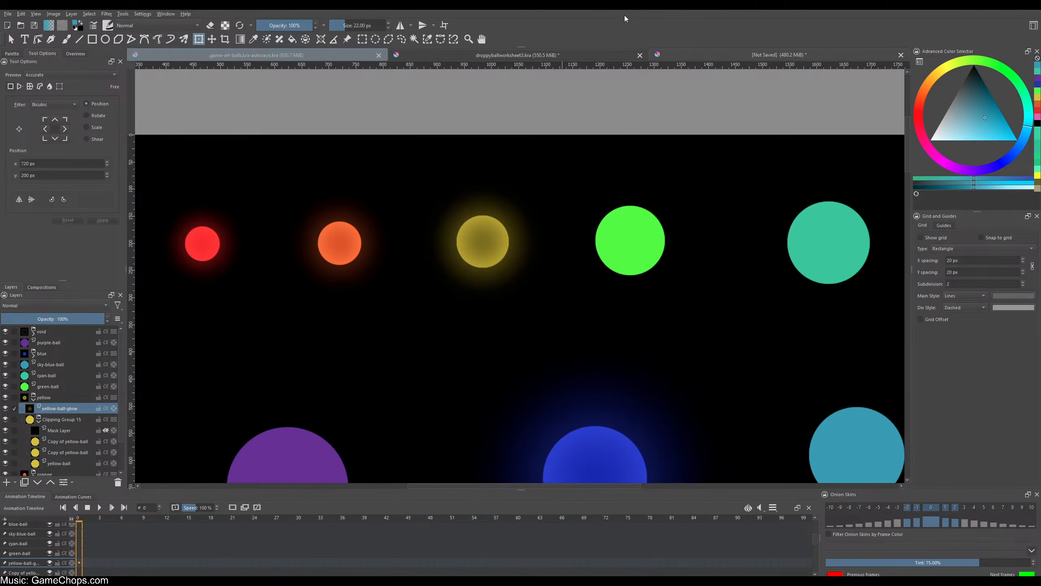
key(ctrl+Tab)
click(691, 55)
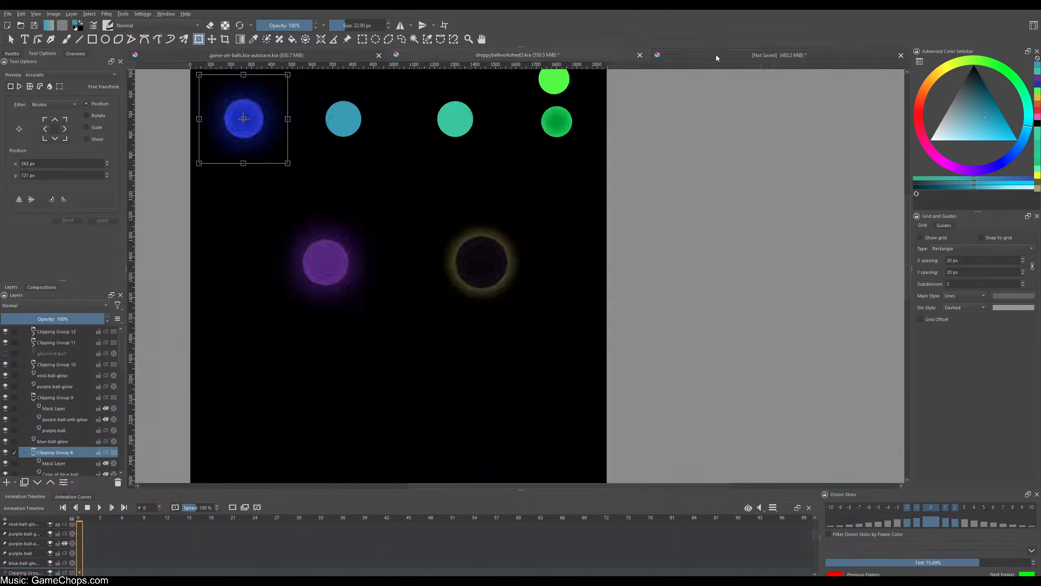
click(716, 56)
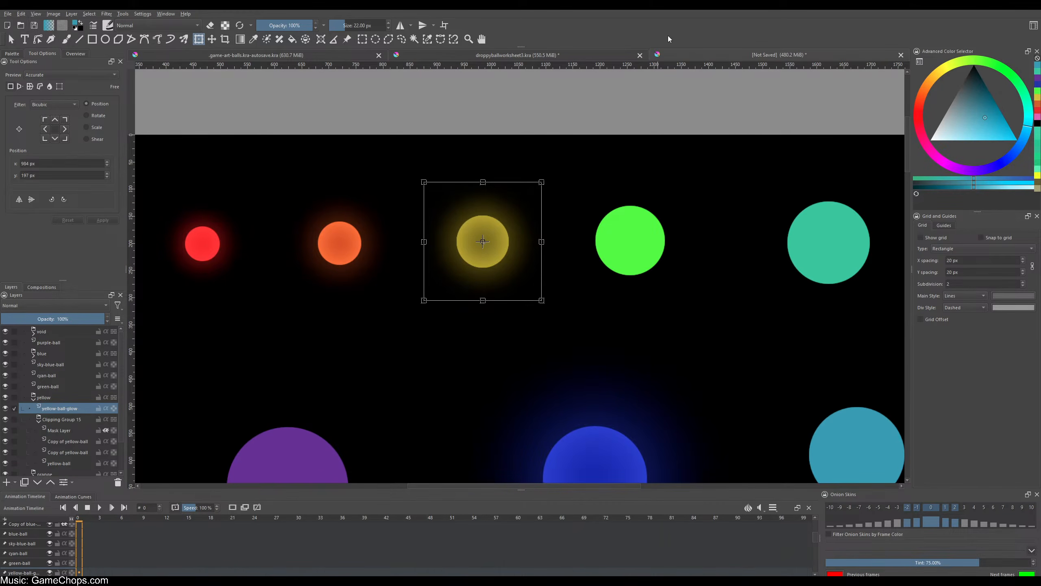
key(ctrl+shift+f)
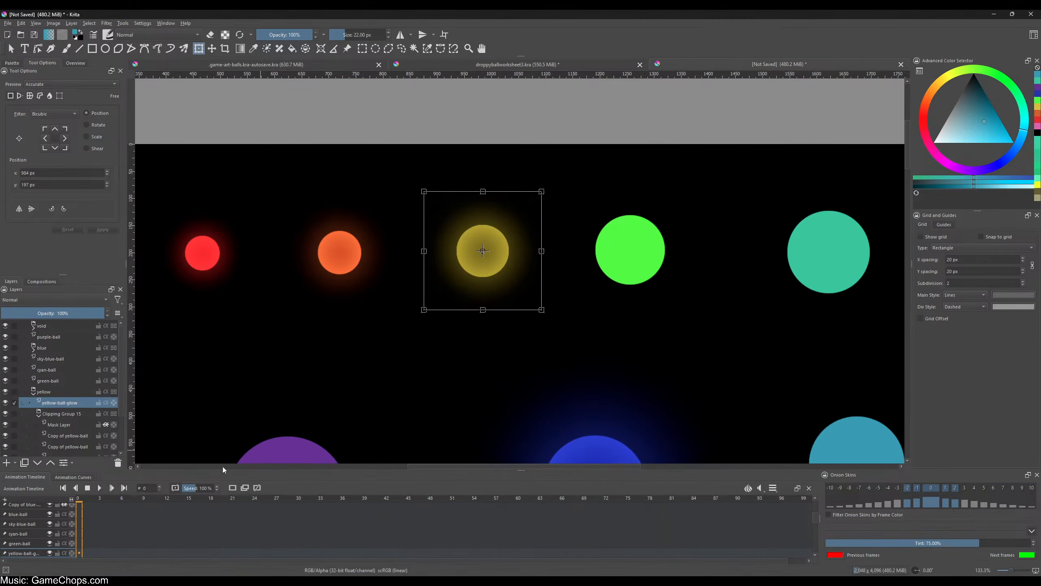
- Switch to the Godot editor and run the Droppy Ball project
click(123, 577)
click(694, 127)
key(Escape)
click(581, 87)
click(580, 86)
click(505, 58)
click(507, 72)
click(902, 30)
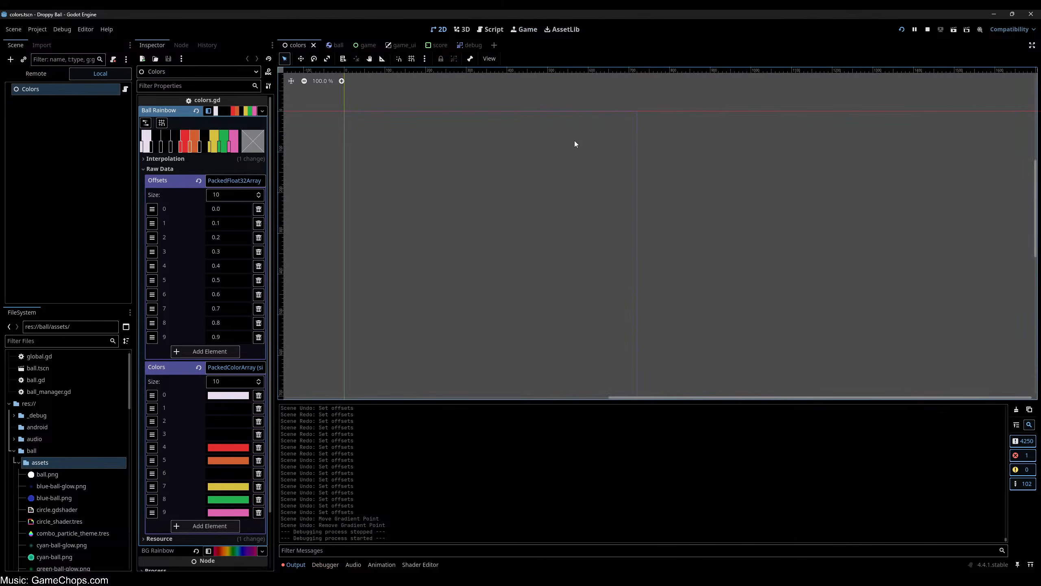
- Turn on fullscreen in the game's settings and start playing from the title screen
click(398, 56)
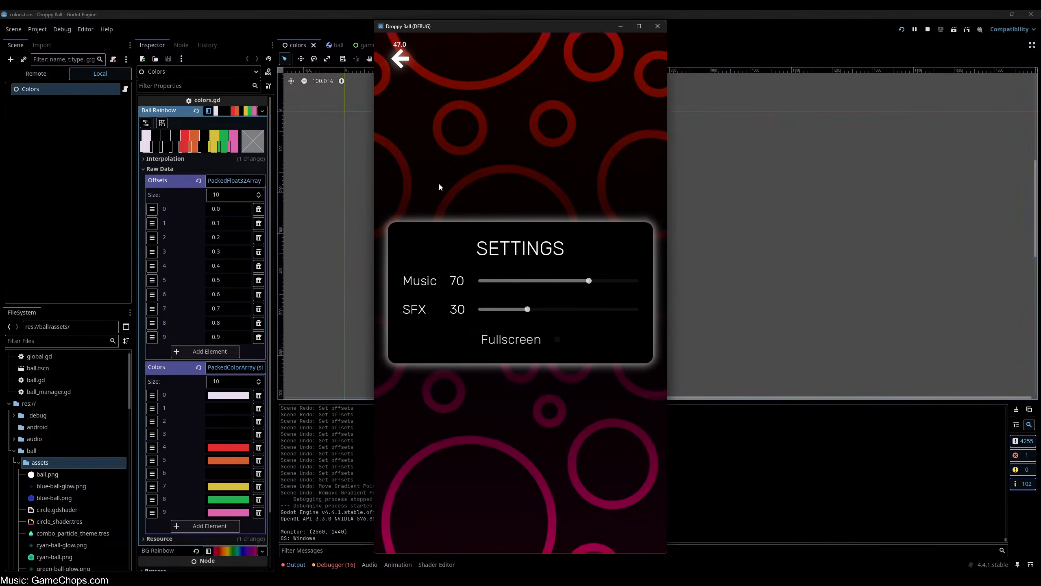
click(554, 340)
key(Escape)
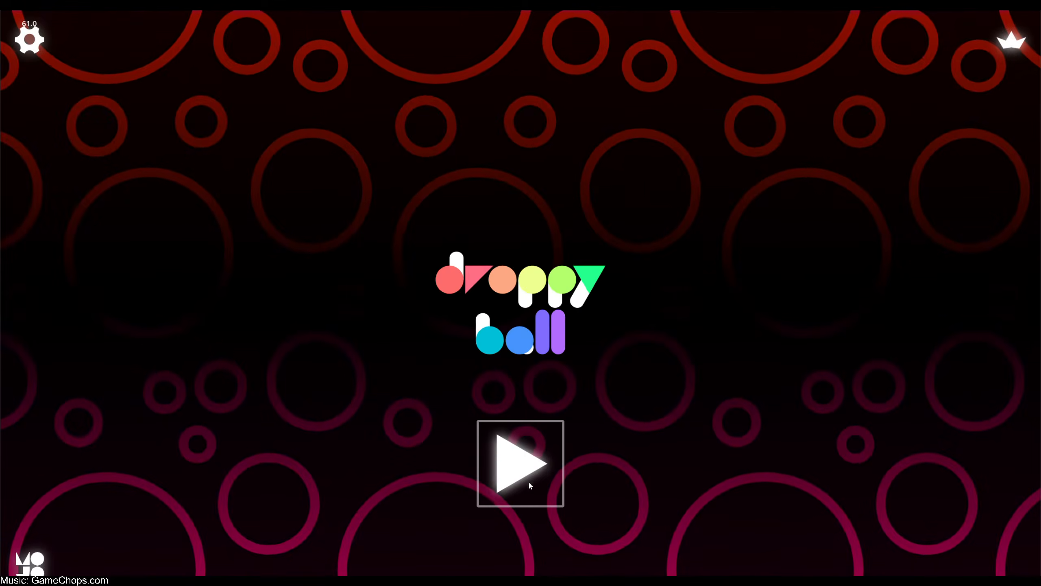
click(537, 478)
- Play a test round by dropping balls alternately on both sides of the container, and save the round
click(522, 335)
click(464, 326)
click(571, 323)
click(460, 324)
click(574, 322)
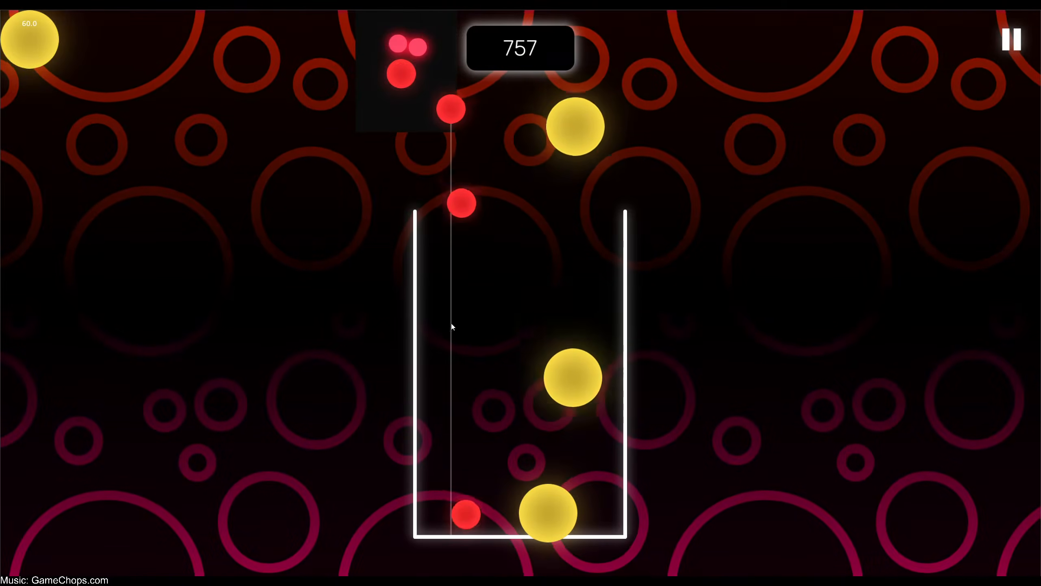
click(452, 326)
click(545, 324)
click(556, 322)
click(476, 324)
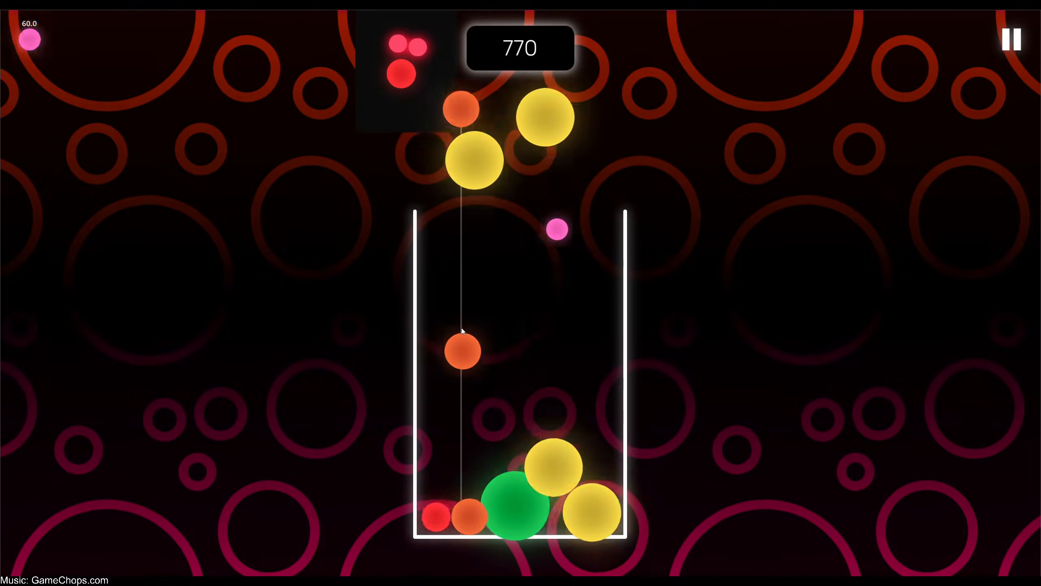
click(462, 330)
click(532, 336)
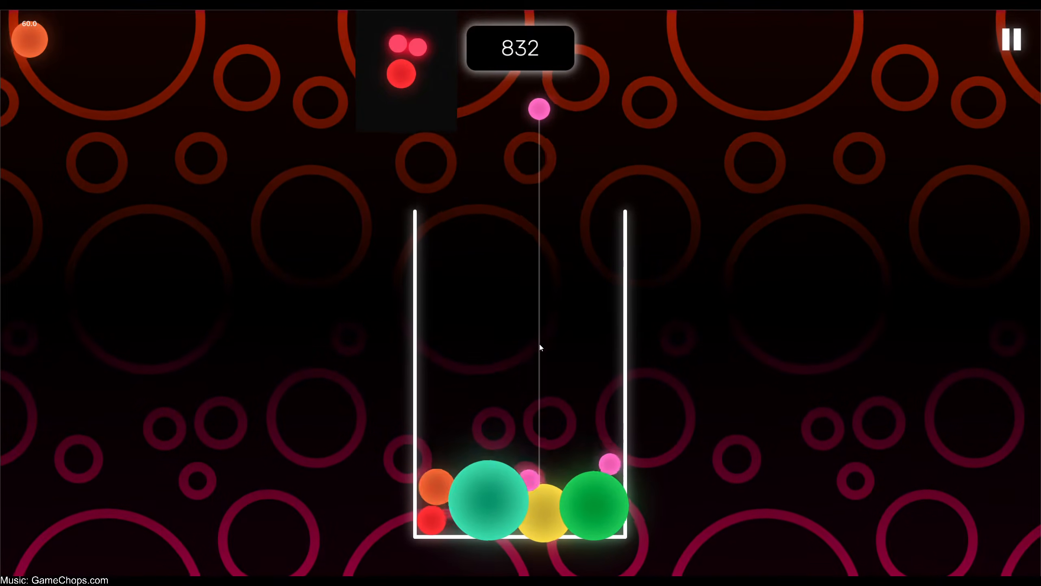
click(571, 339)
click(513, 331)
click(584, 326)
click(493, 322)
click(538, 322)
click(488, 320)
click(545, 317)
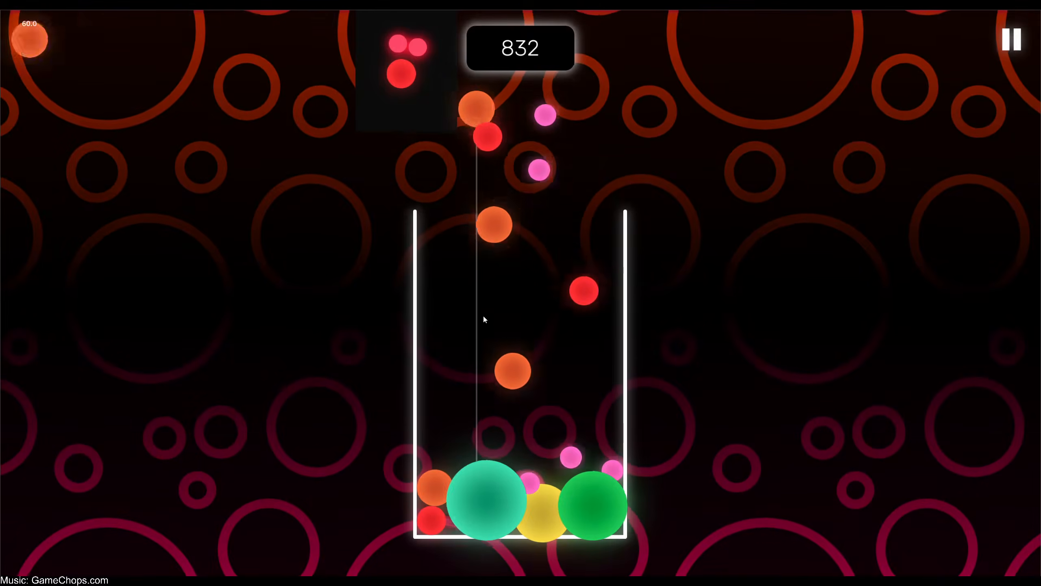
click(479, 315)
click(553, 315)
click(474, 315)
click(539, 312)
click(461, 310)
click(549, 307)
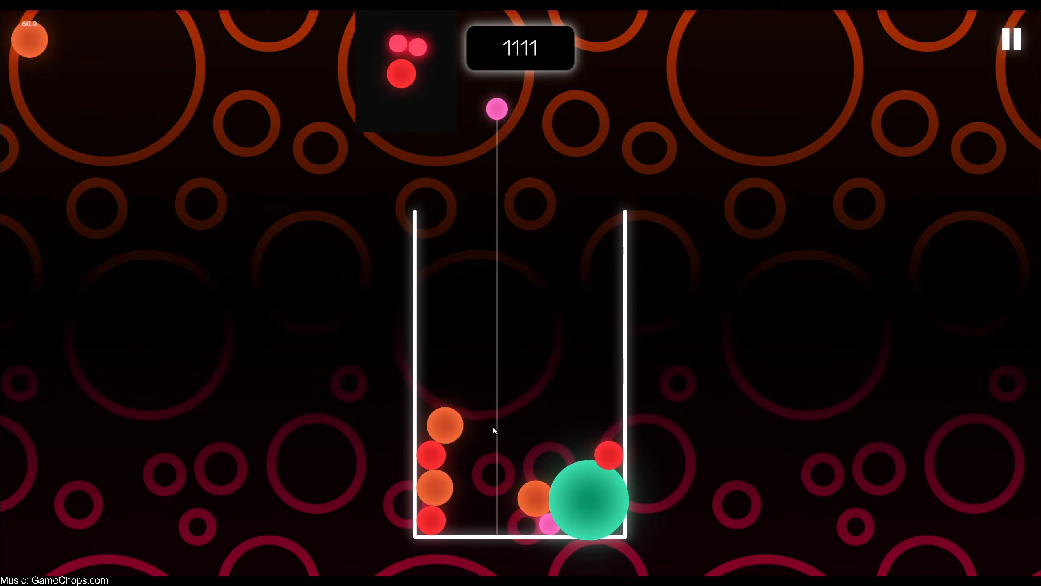
click(496, 439)
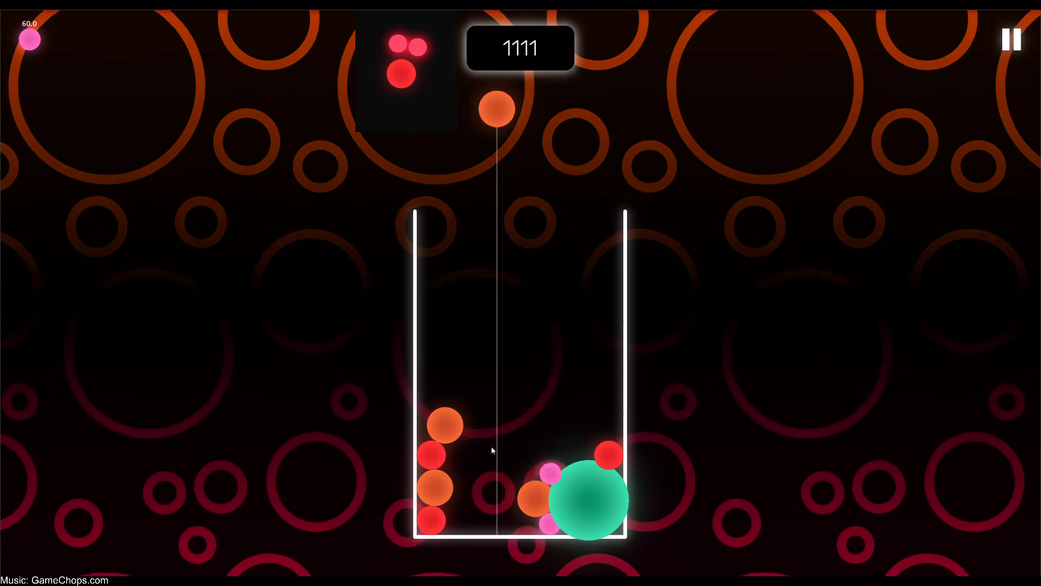
click(495, 450)
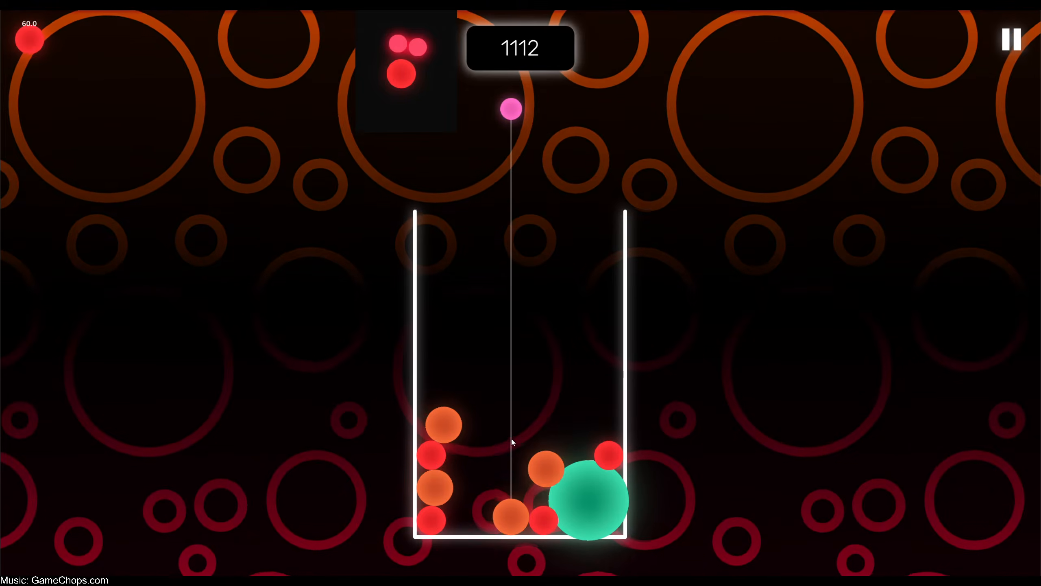
click(522, 404)
click(486, 405)
click(551, 406)
click(497, 406)
click(533, 408)
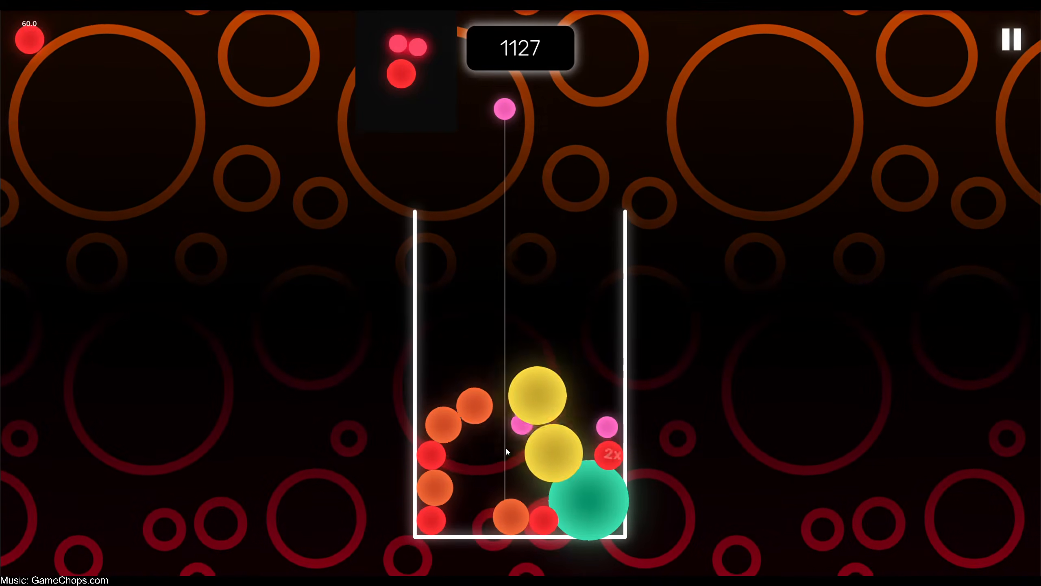
click(533, 435)
click(494, 427)
click(530, 429)
click(526, 429)
click(542, 430)
click(509, 431)
click(544, 431)
click(495, 431)
click(562, 430)
click(495, 428)
click(543, 430)
click(507, 431)
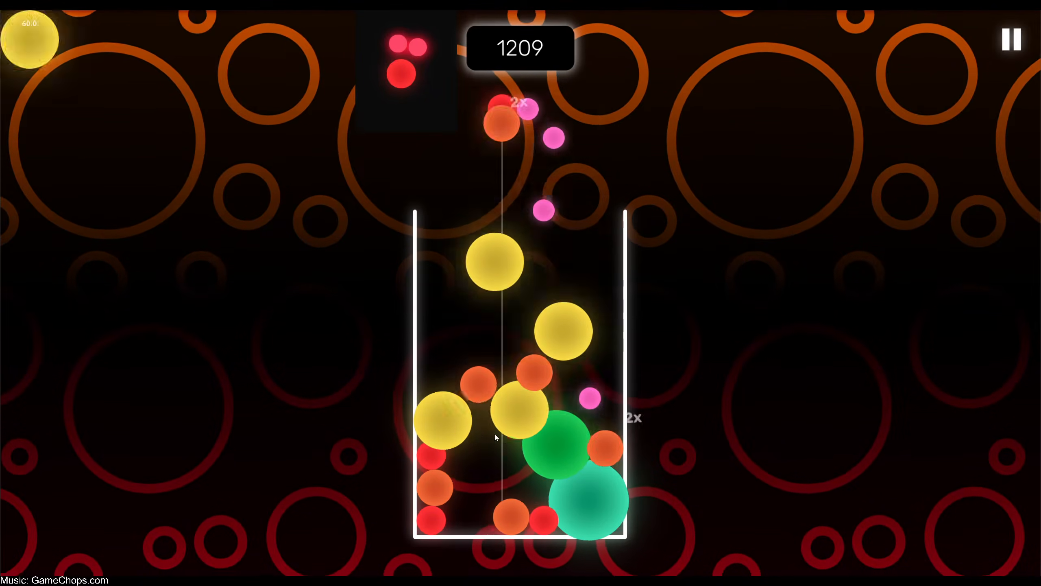
click(508, 434)
click(543, 433)
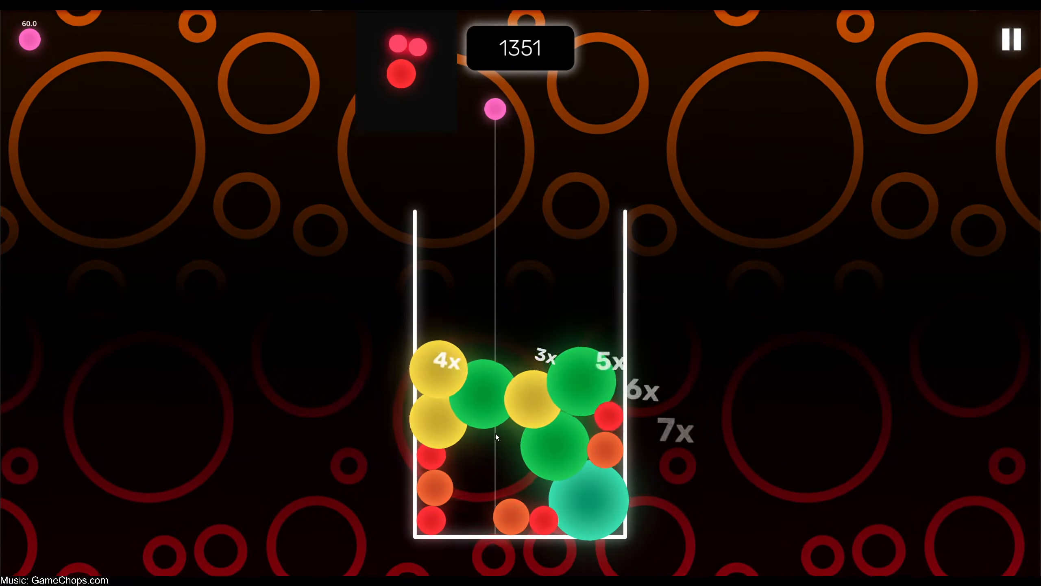
click(549, 393)
click(562, 396)
click(495, 400)
click(549, 400)
click(493, 402)
click(562, 404)
click(488, 405)
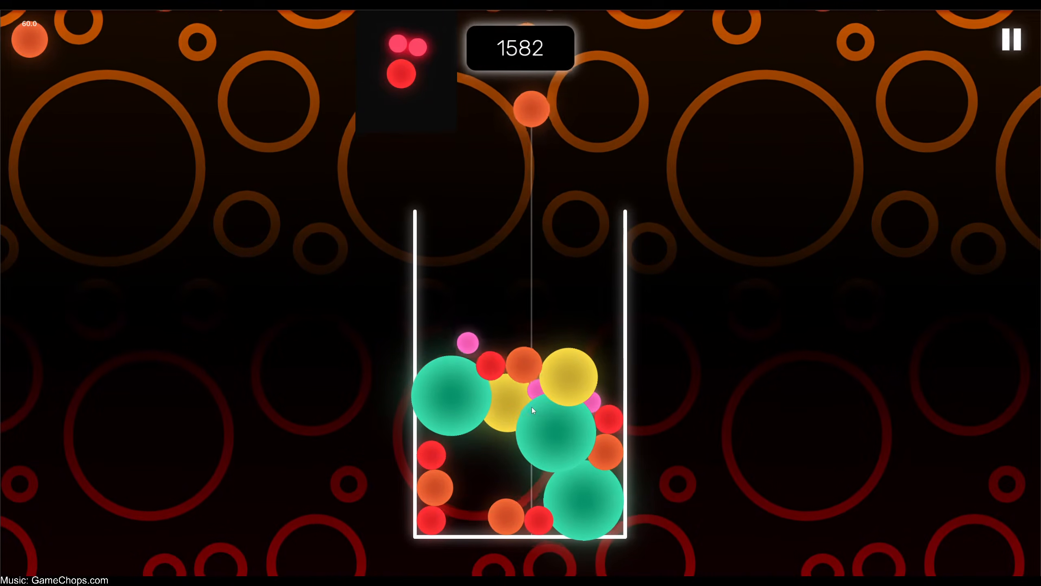
key(Escape)
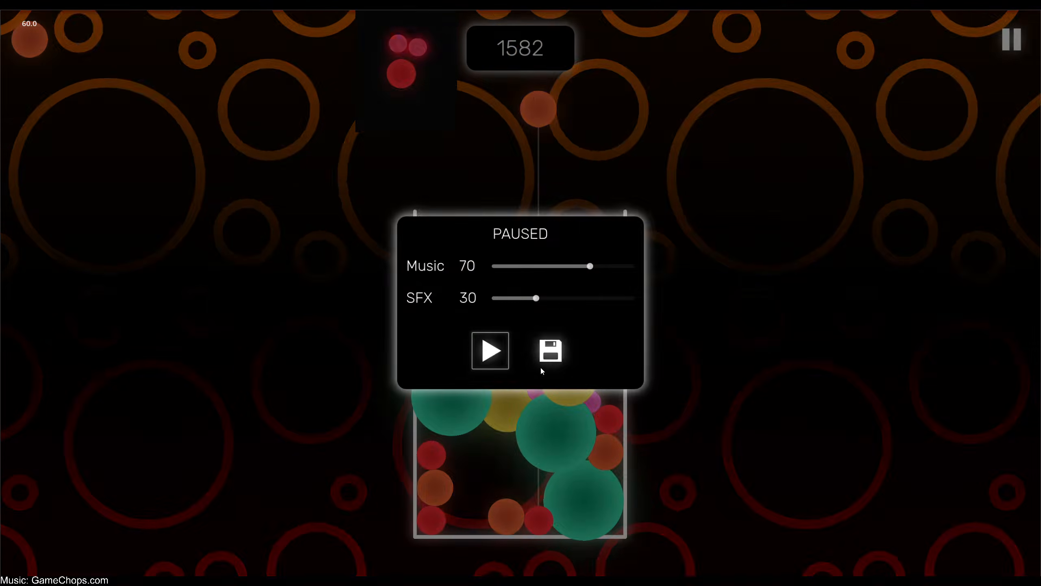
click(550, 350)
- Turn off fullscreen in the game's settings and close the running game
click(33, 41)
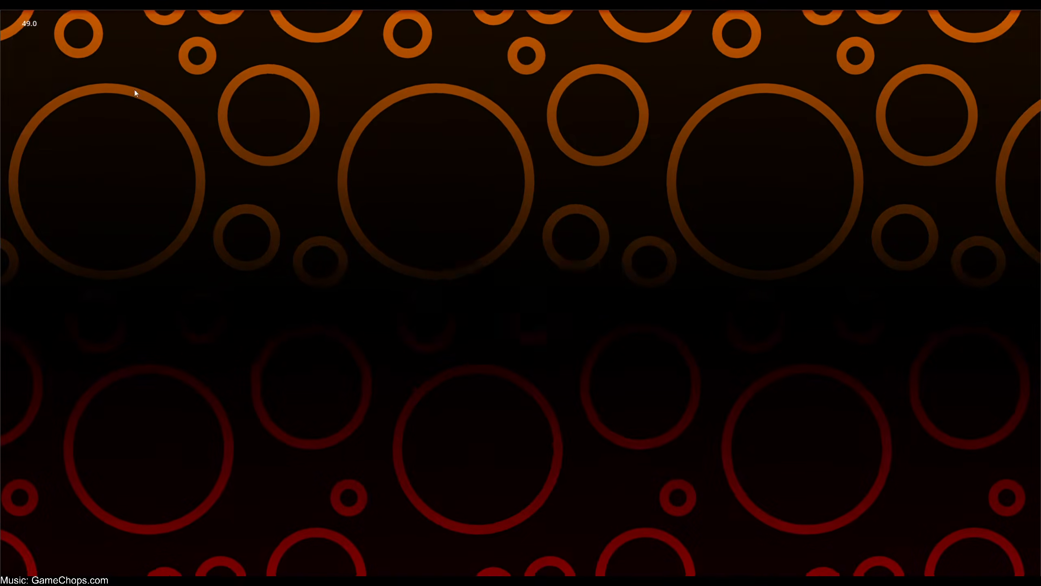
click(532, 356)
click(691, 28)
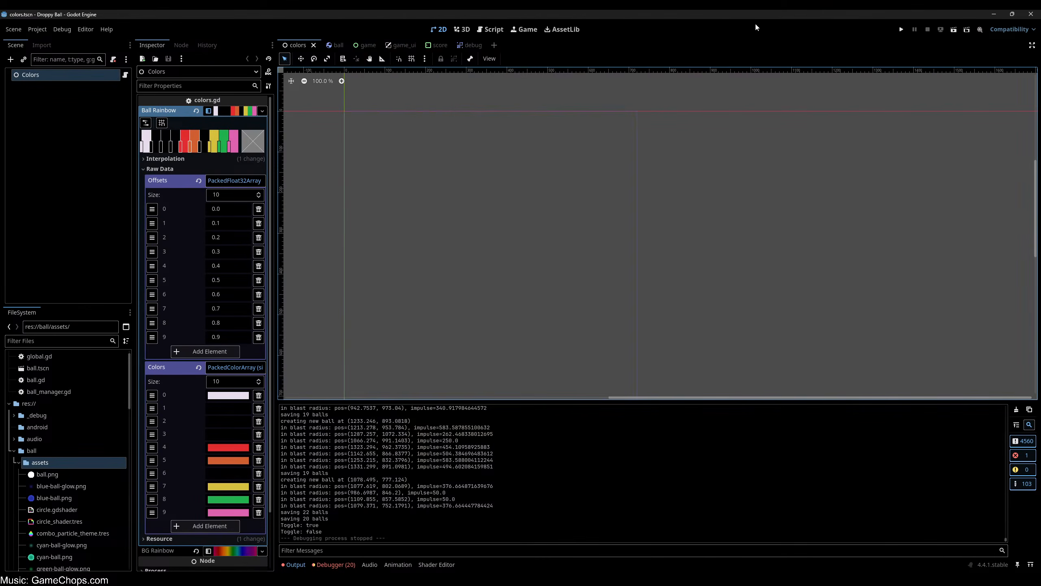
- Switch to the terminal code editor with ball_manager.gd and go to the yellow ball entry of the _data array
click(525, 29)
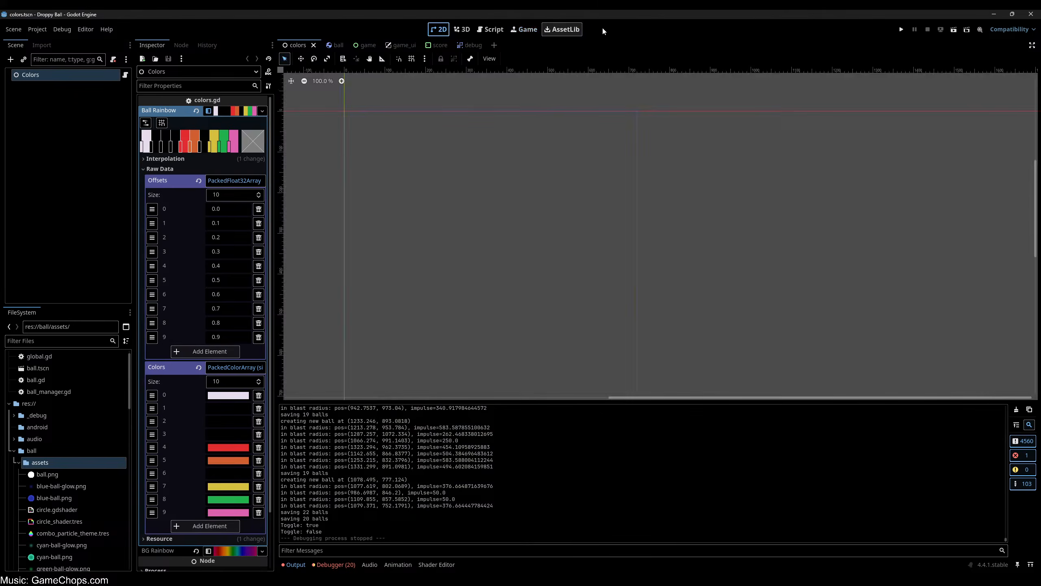
key(alt+Tab)
click(295, 119)
key(shift+k)
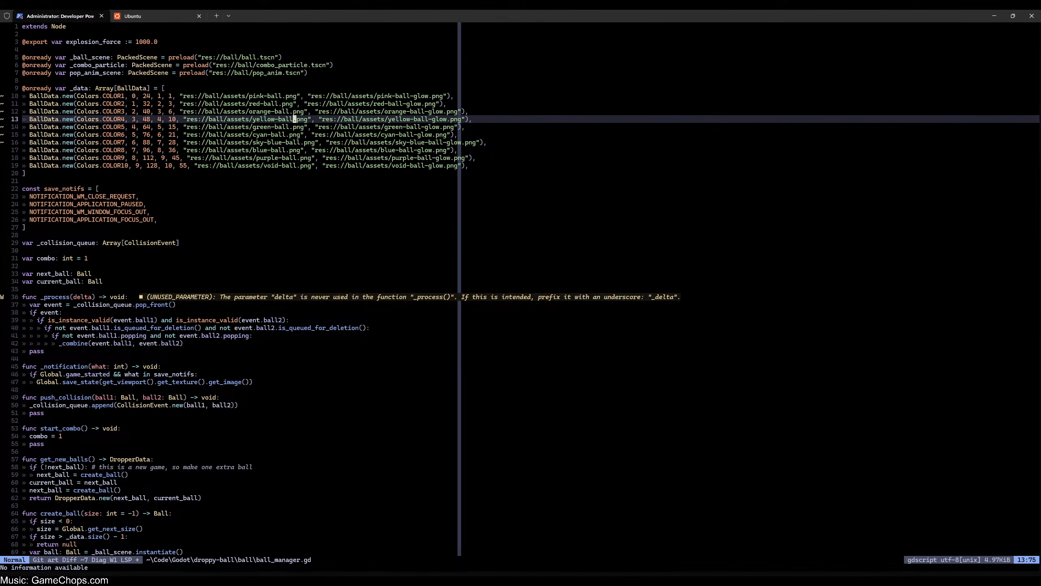
key(shift+j)
key(shift+j)
key(j)
key(j)
key(j)
key(b)
key(b)
key(b)
key(b)
key(b)
key(b)
key(b)
key(b)
key(b)
key(b)
key(b)
key(b)
key(b)
key(b)
key(b)
key(b)
key(b)
key(b)
key(b)
key(b)
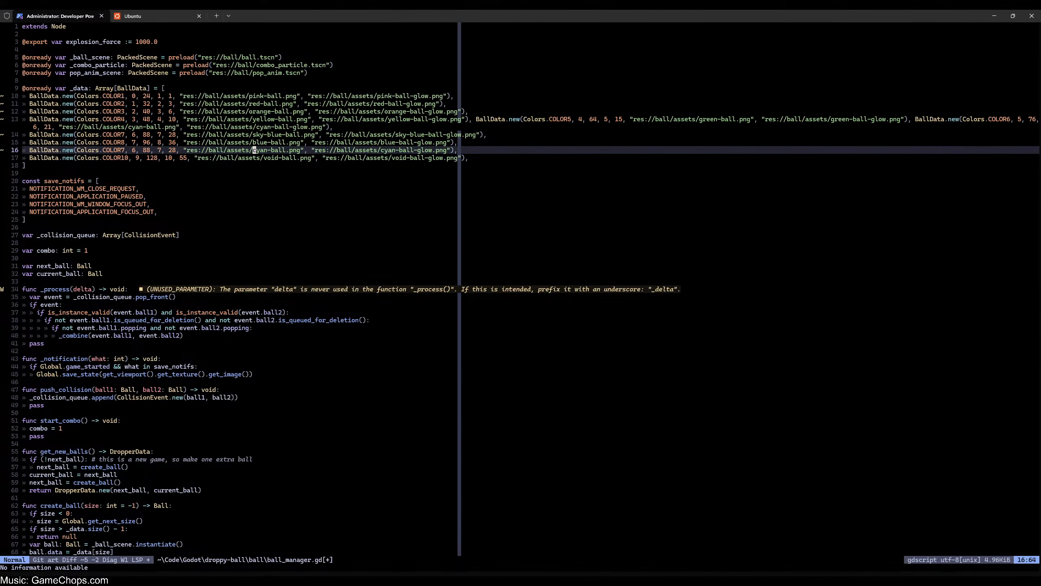
key(shift+u)
key(ctrl+r)
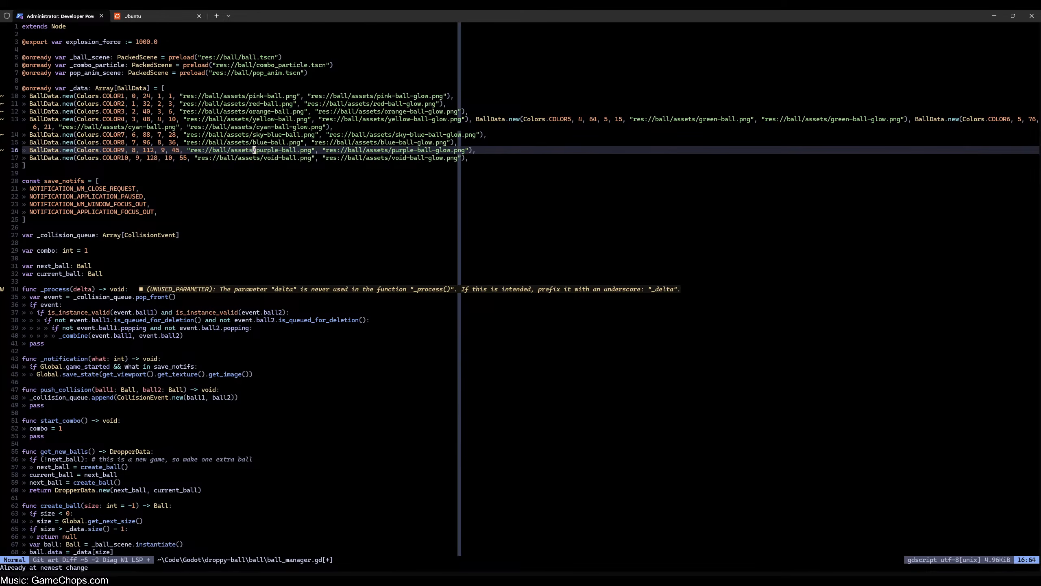
key(shift+u)
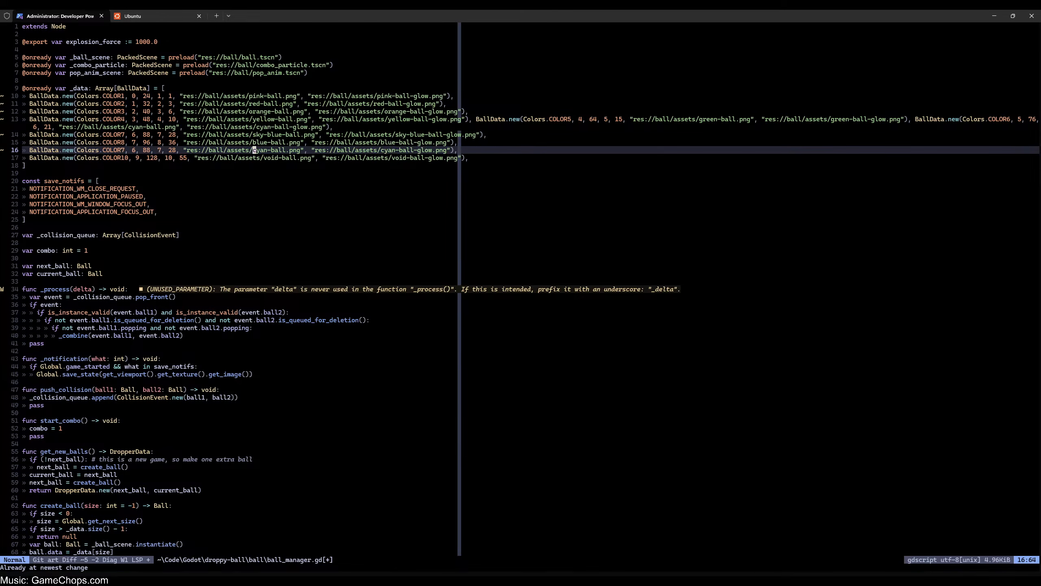
key(shift+j)
key(shift+j)
key(shift+j)
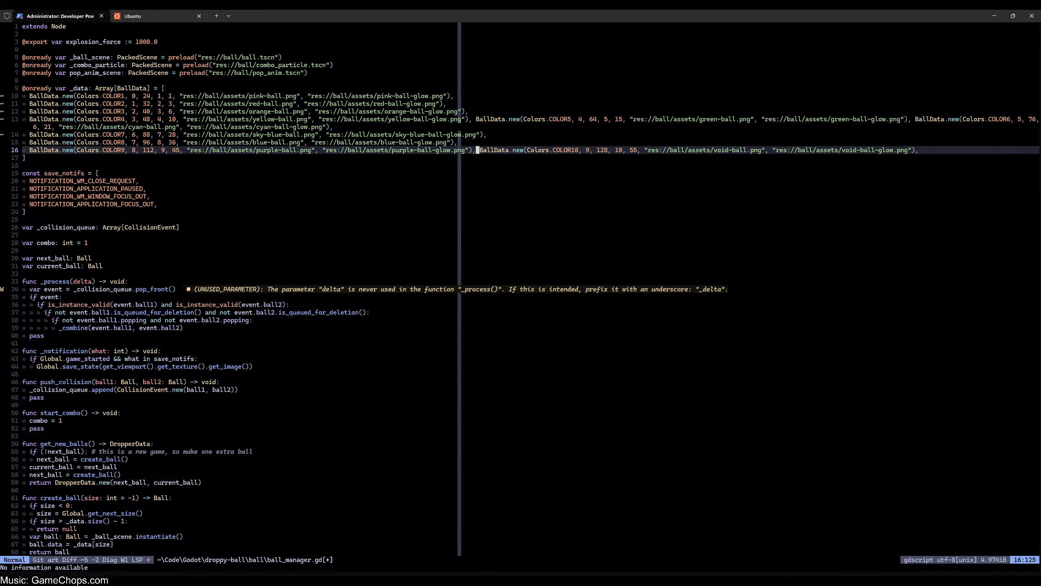
key(u)
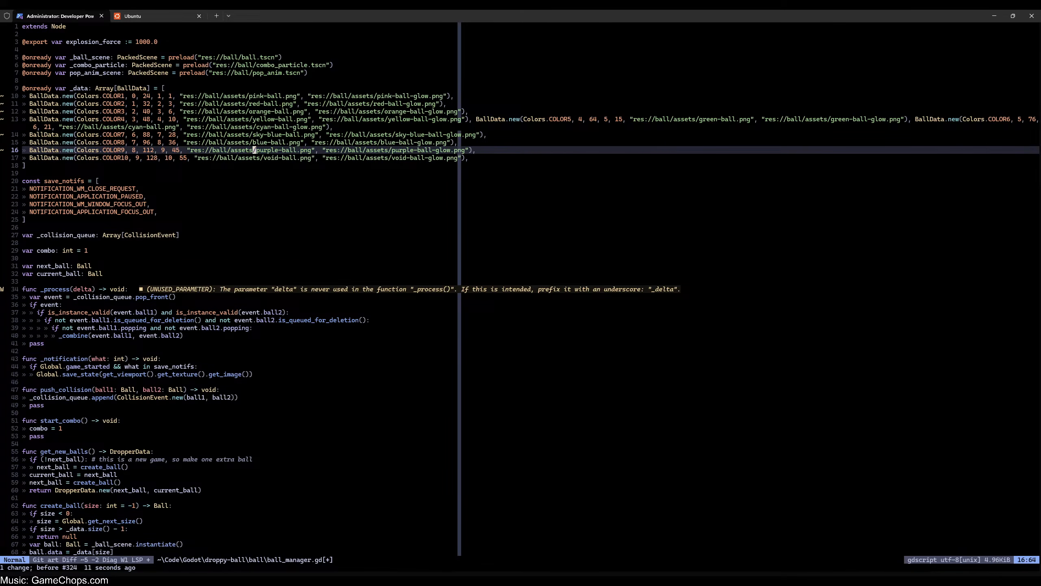
key(u)
key(u)
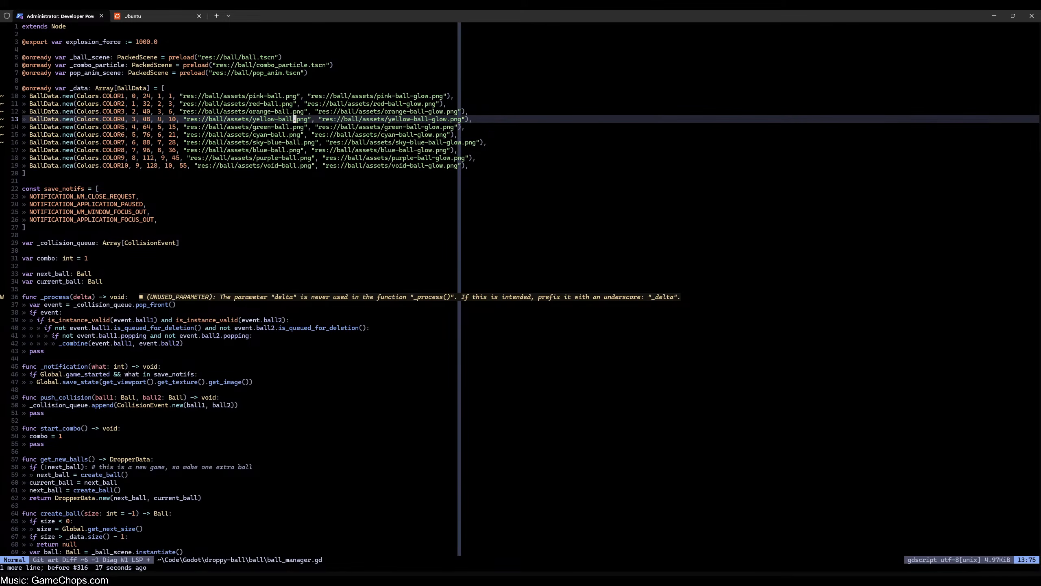
- Examine the BallData entries of the _data array, comparing the sizes and image paths from the pink to the void ball
key(k)
key(k)
key(k)
key(j)
key(j)
key(j)
key(j)
key(j)
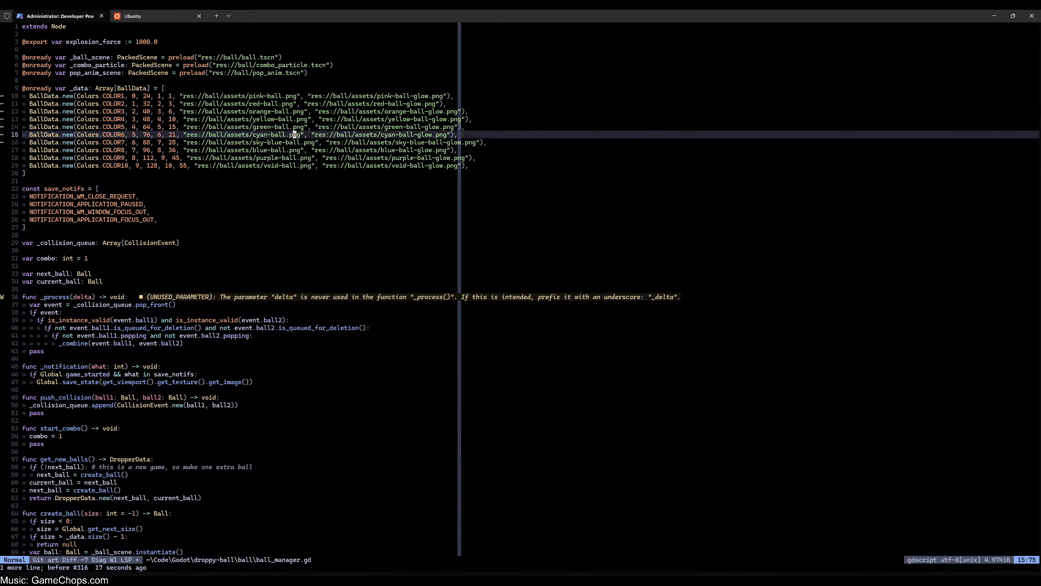
key(j)
key(j)
key(j)
key(j)
key(k)
key(k)
key(k)
key(k)
key(k)
key(k)
key(k)
key(k)
key(k)
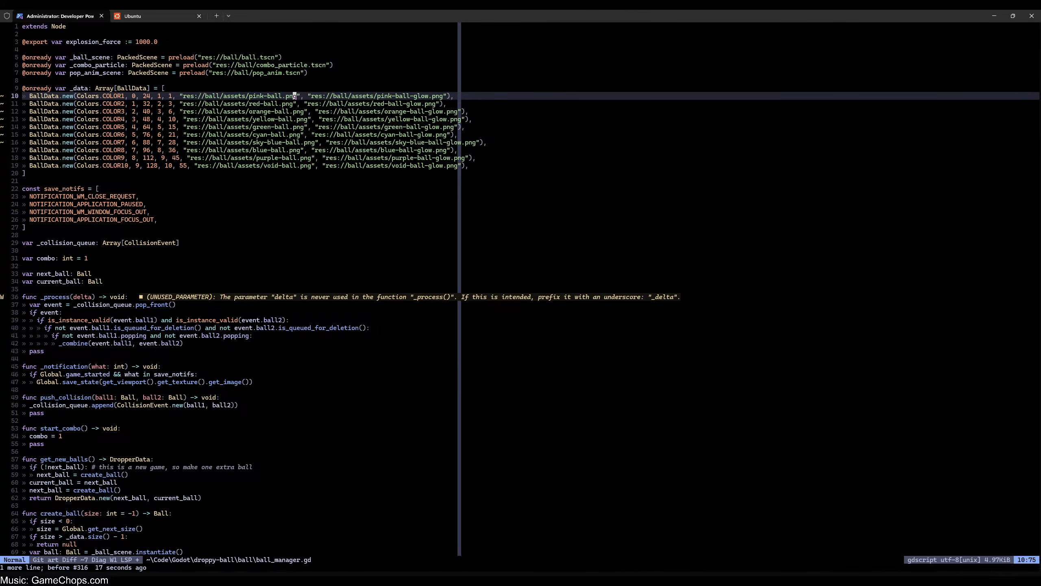
- Switch back to the ball artwork in Krita and inspect the yellow ball beside its neighbours
key(alt+Tab)
key(alt+Tab)
key(alt+Tab)
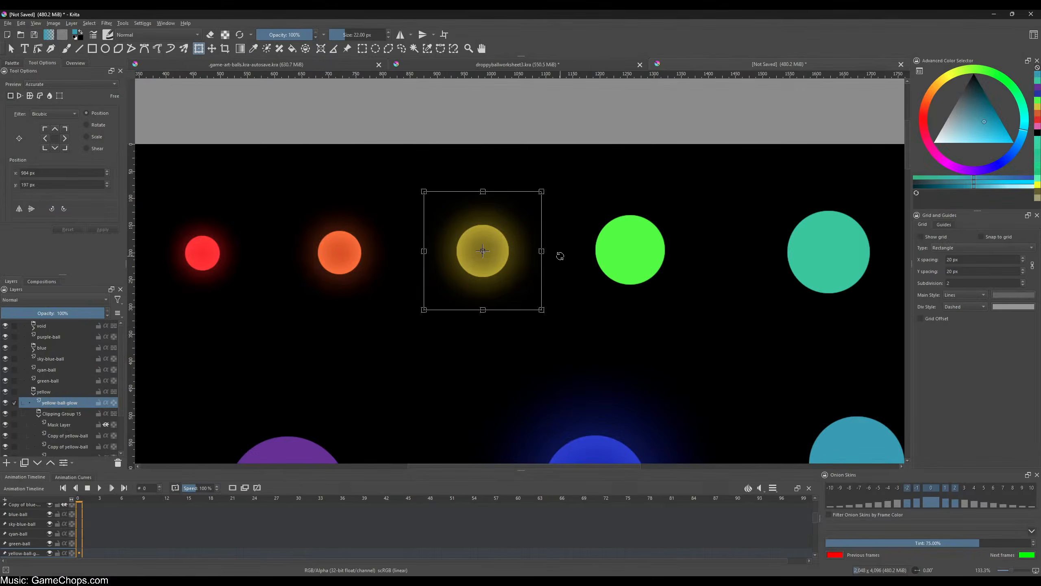
scroll(558, 255, down, 2)
scroll(478, 244, up, 2)
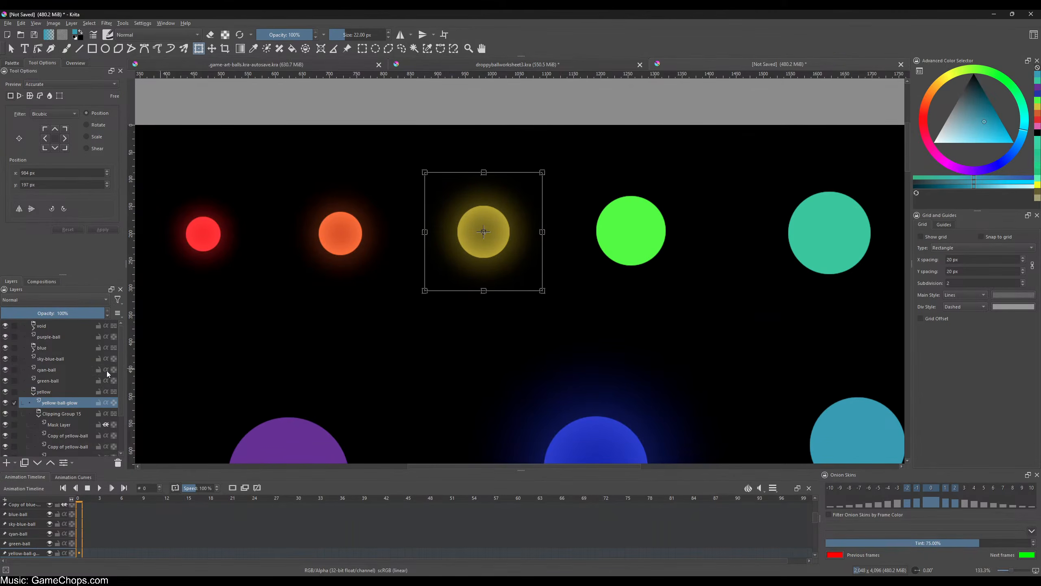
- Set the yellow-ball-glow layer's blending mode to Addition and hide the layer
click(61, 299)
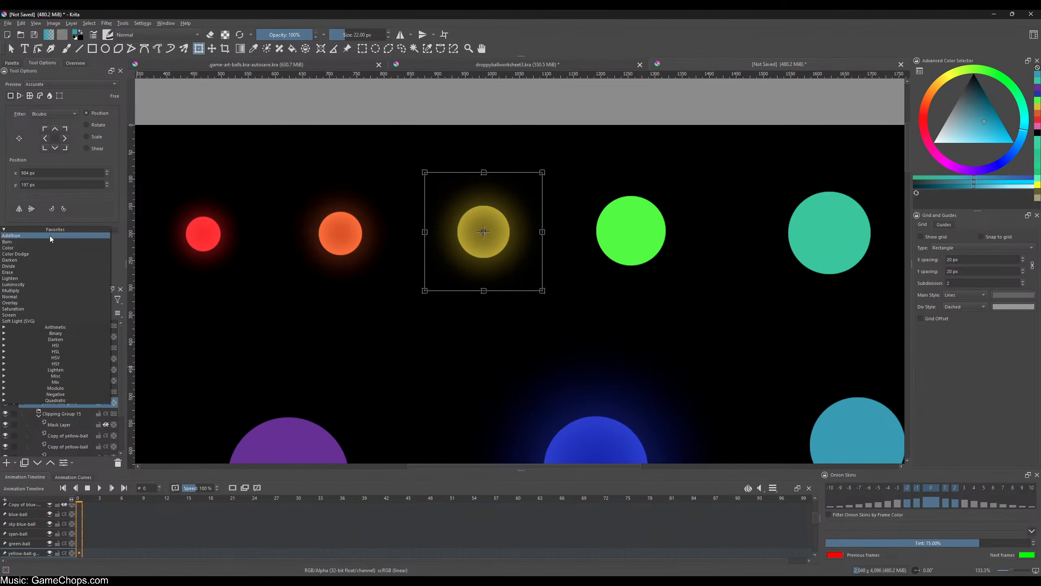
click(33, 242)
click(5, 402)
scroll(100, 405, down, 2)
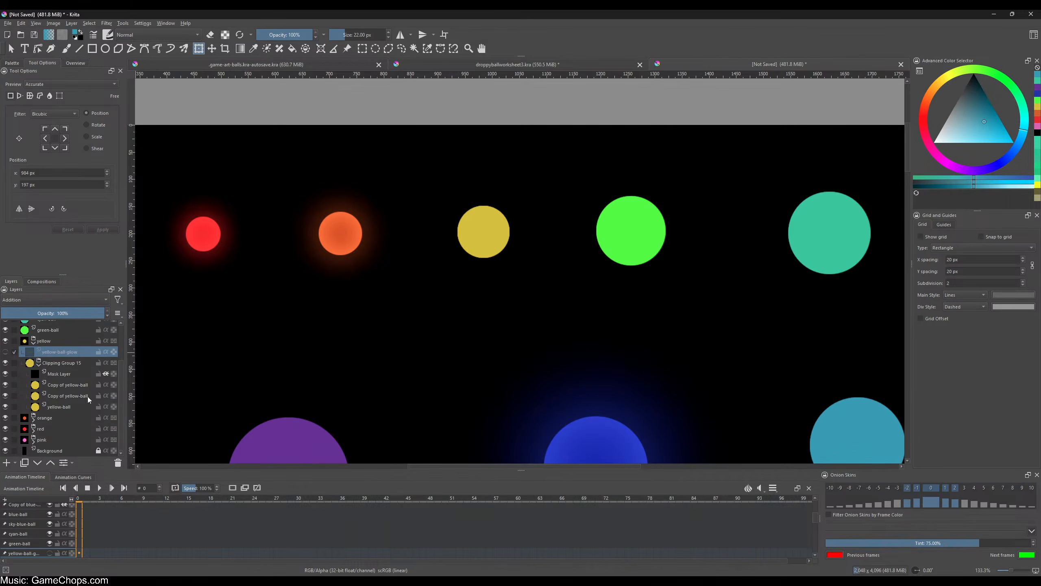
- Set the blending mode of the lower Copy of yellow-ball layer to Addition and of the upper one to Multiply
click(93, 397)
click(53, 299)
click(58, 236)
click(80, 385)
click(54, 300)
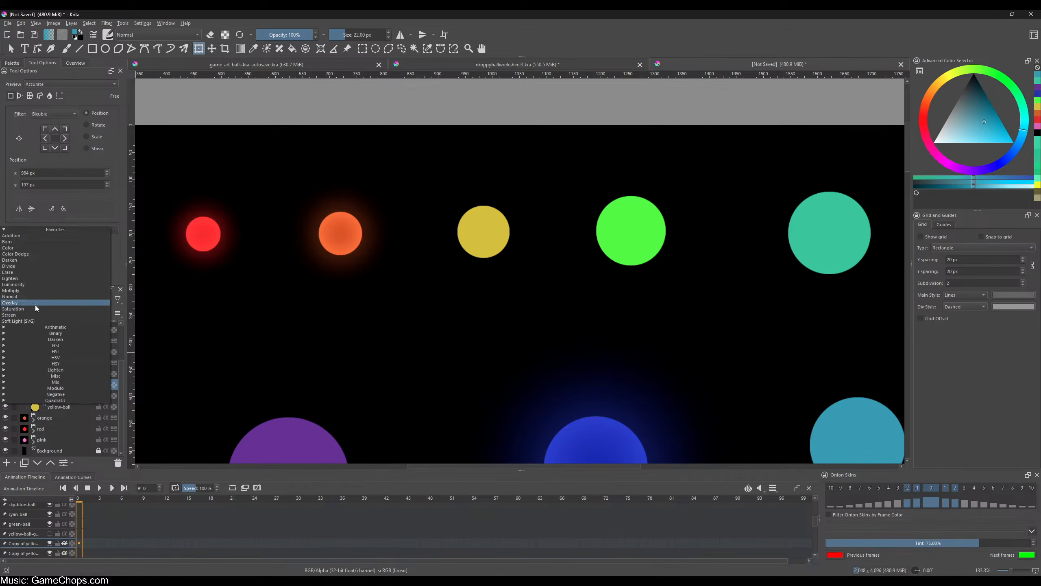
click(66, 342)
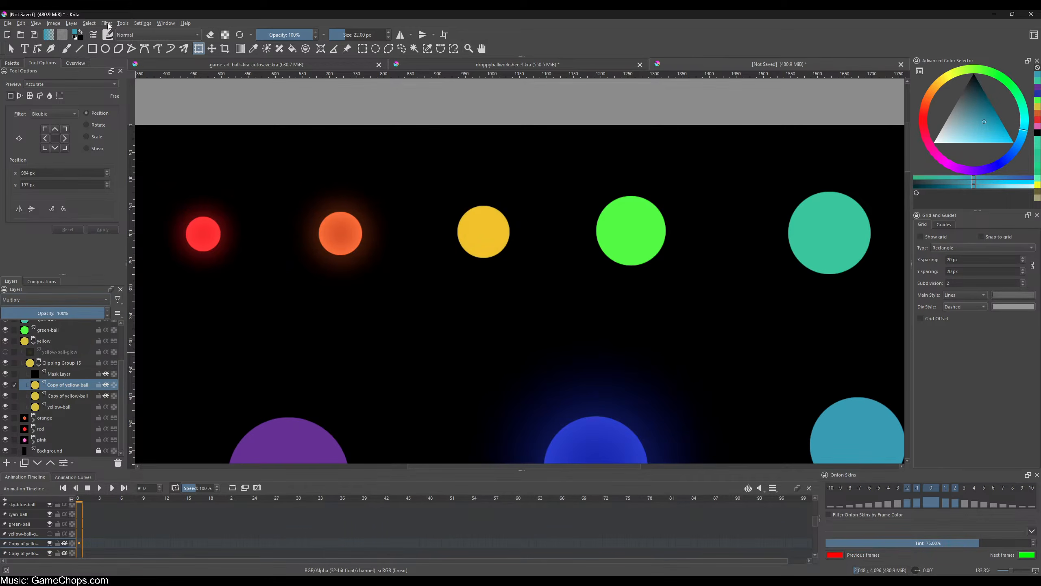
- Darken the upper Copy of yellow-ball layer with an HSV adjustment of -46 lightness
key(ctrl+u)
click(87, 351)
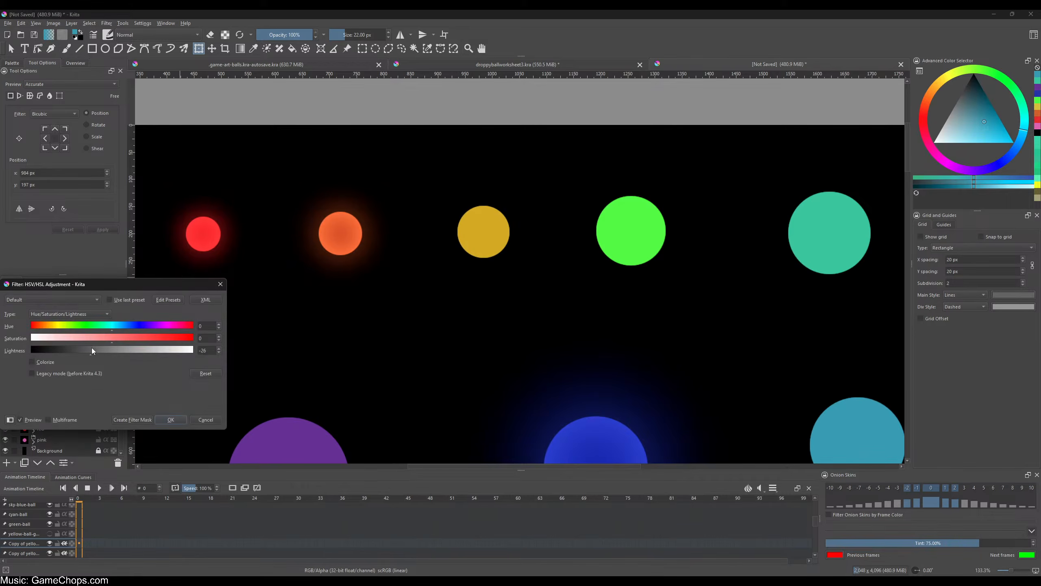
drag(87, 352, 73, 349)
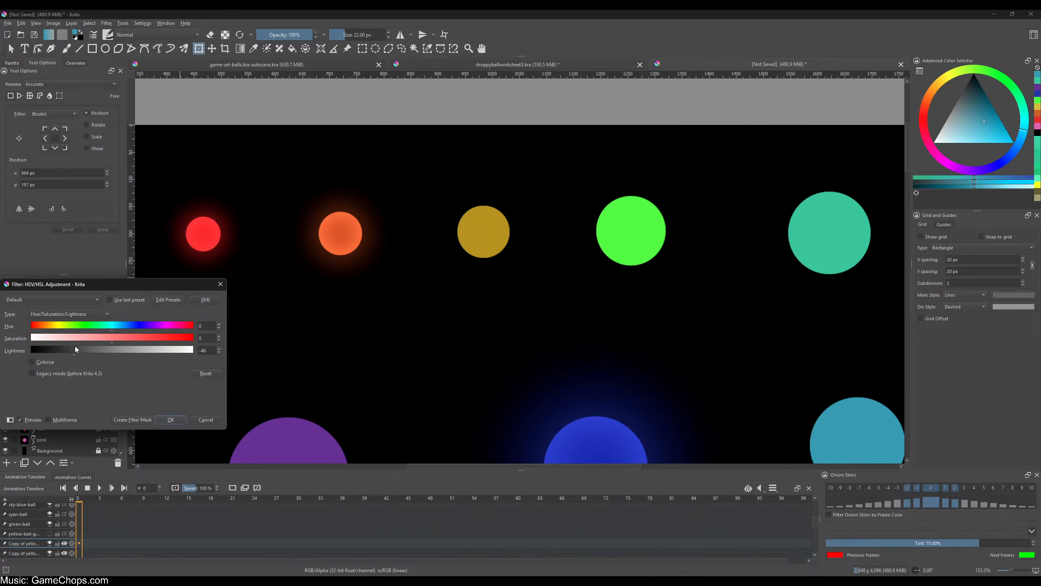
click(167, 420)
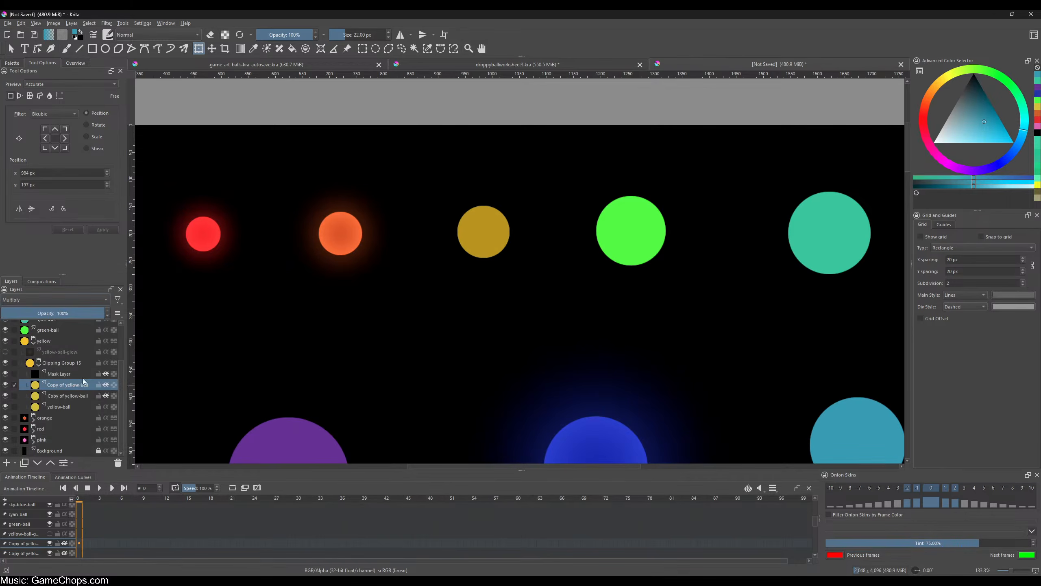
- Apply a Gaussian blur of about 76 px to the upper Copy of yellow-ball layer and check it with and without the glow layer
click(106, 23)
mouse_move(230, 79)
click(278, 79)
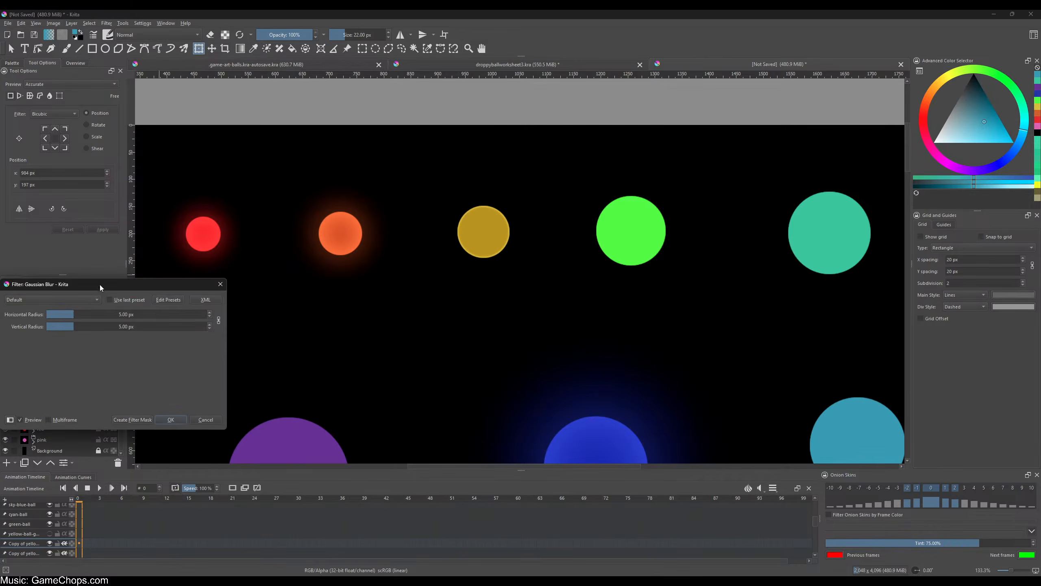
drag(77, 314, 113, 314)
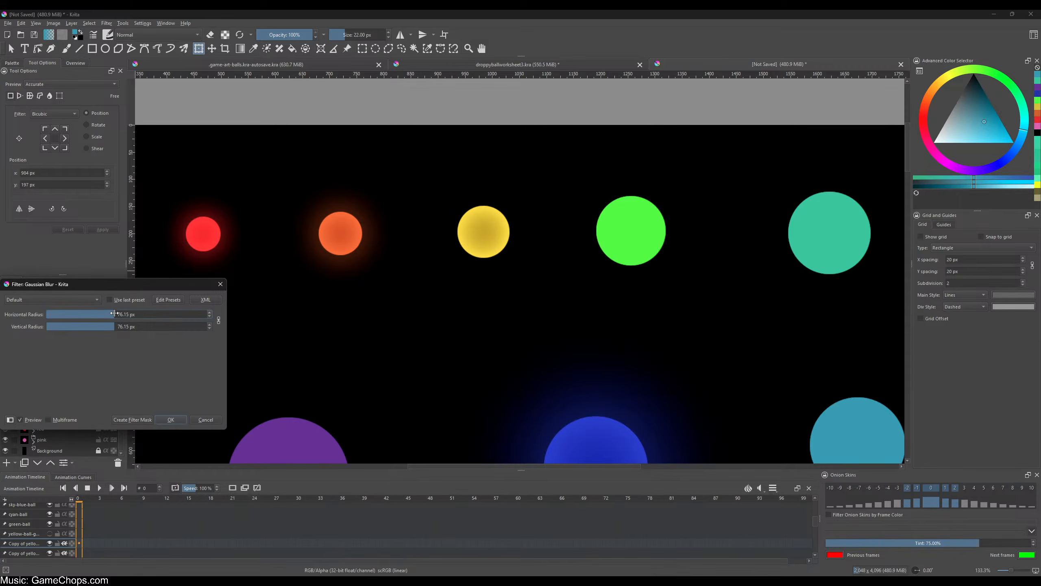
click(170, 420)
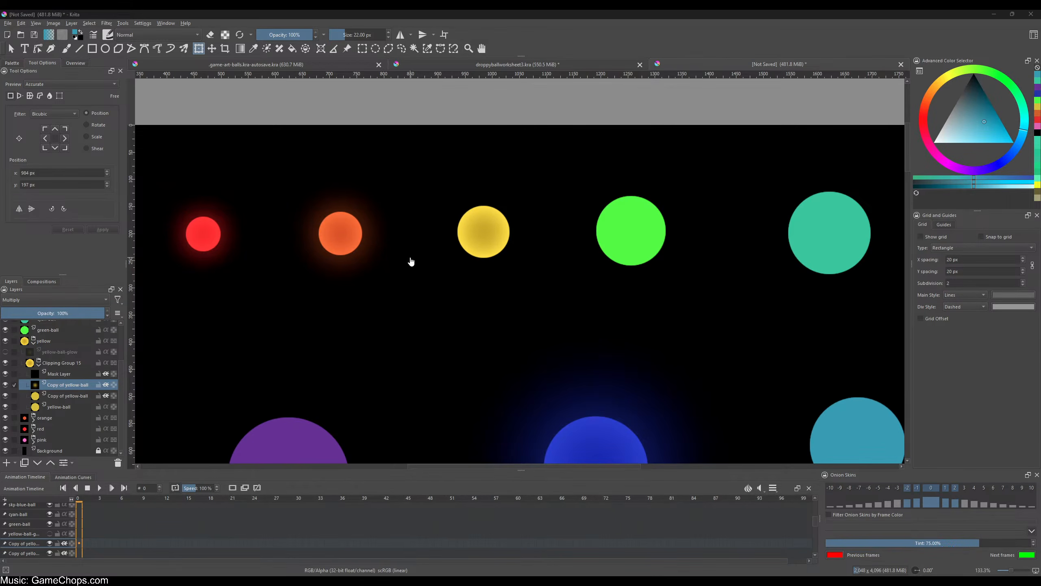
click(5, 352)
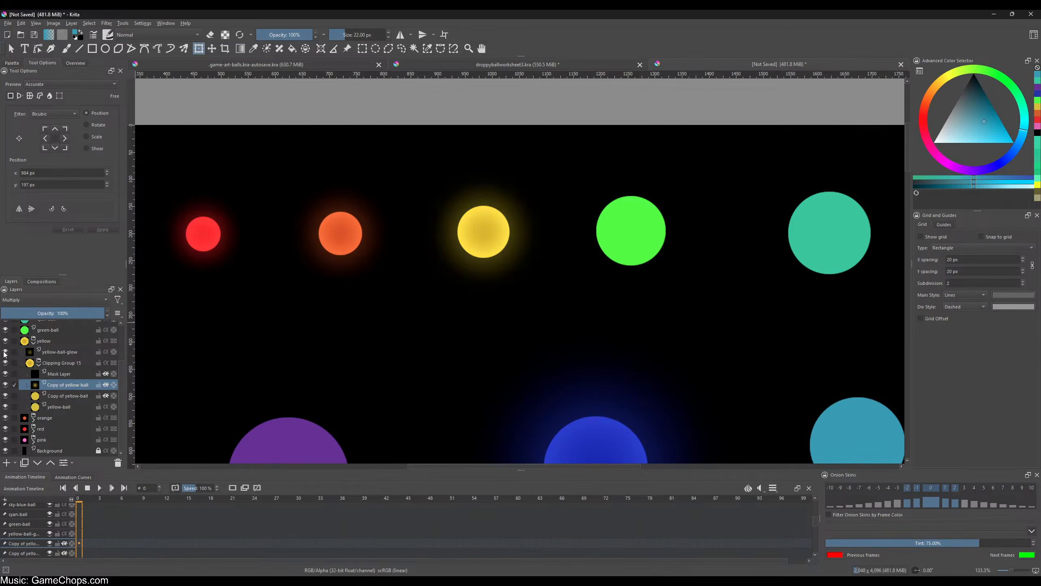
click(4, 351)
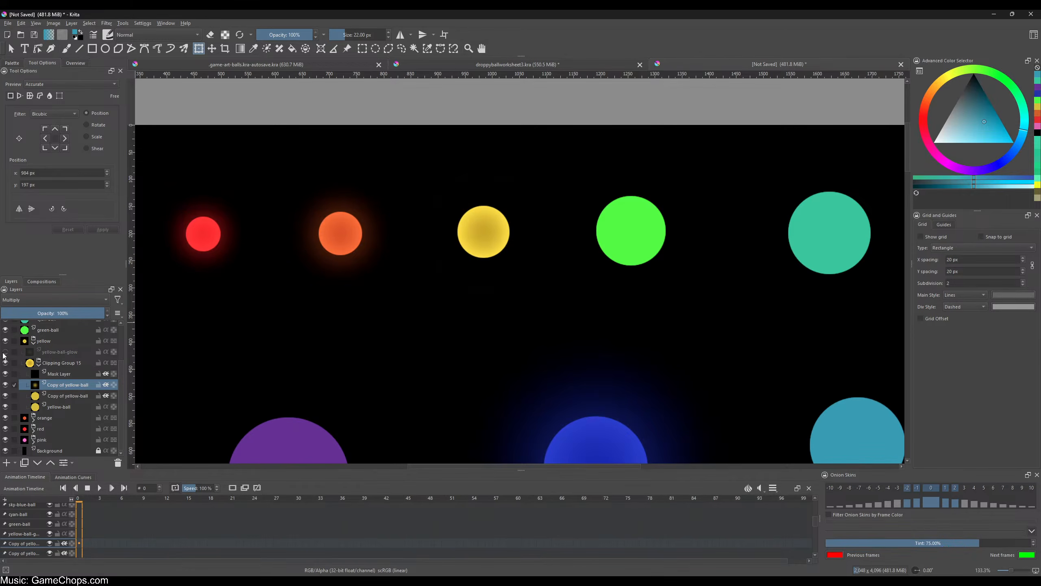
- Darken the lower Copy of yellow-ball layer with an HSV lightness of -37 and make the yellow-ball-glow layer visible again
click(56, 395)
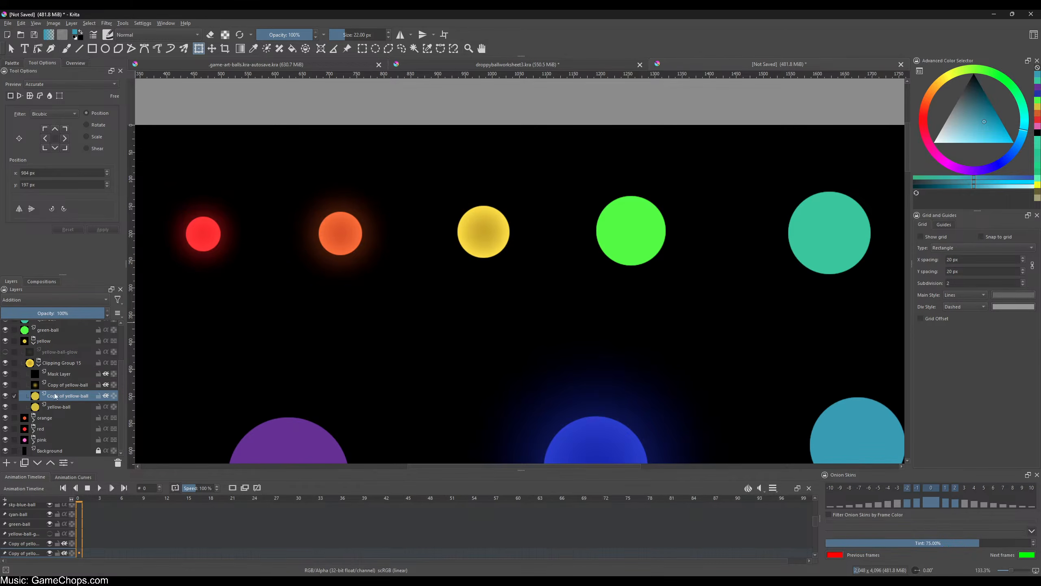
click(107, 23)
mouse_move(132, 52)
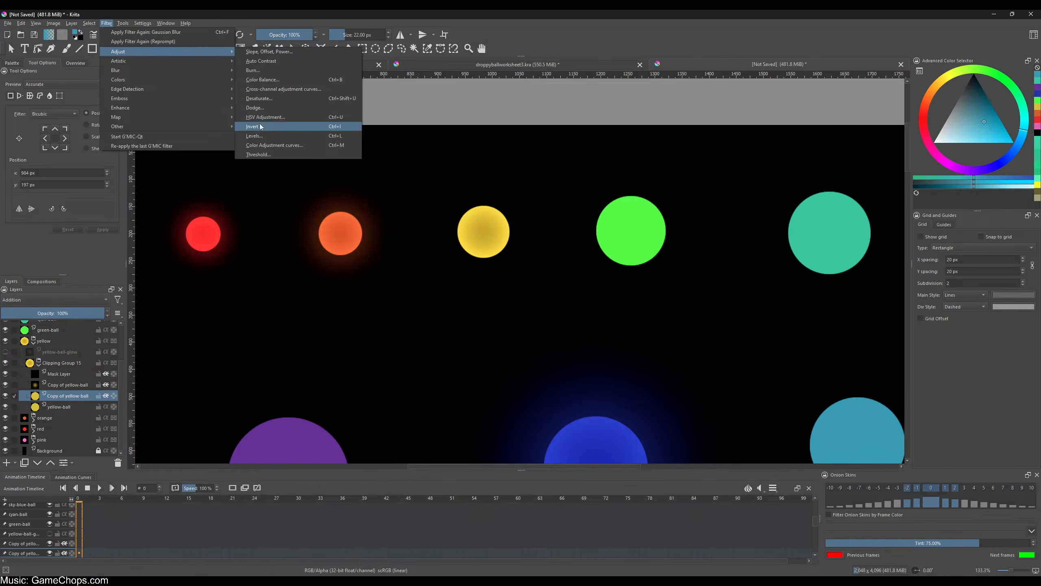
click(264, 117)
drag(105, 350, 94, 351)
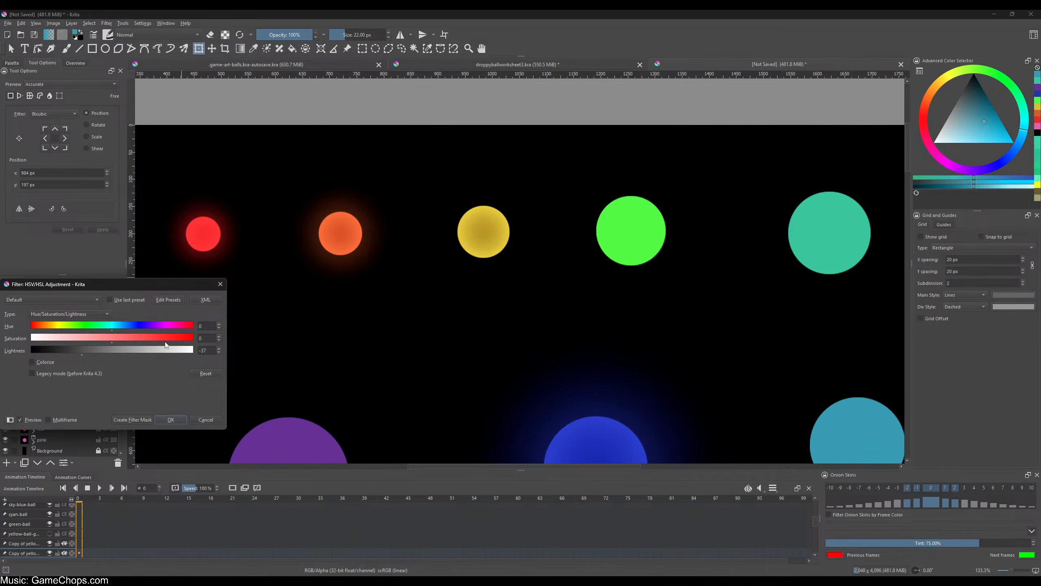
click(171, 419)
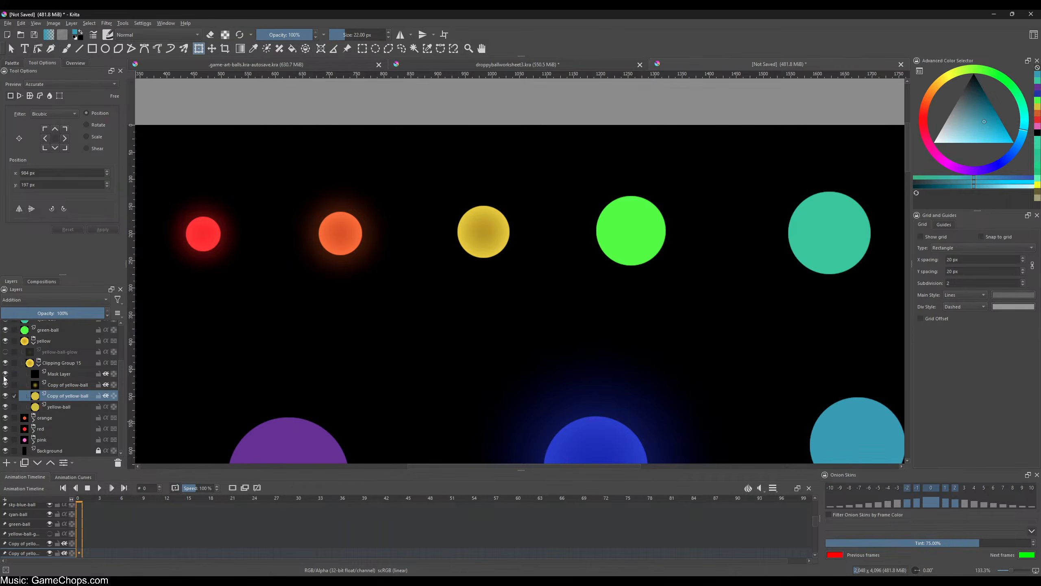
click(5, 352)
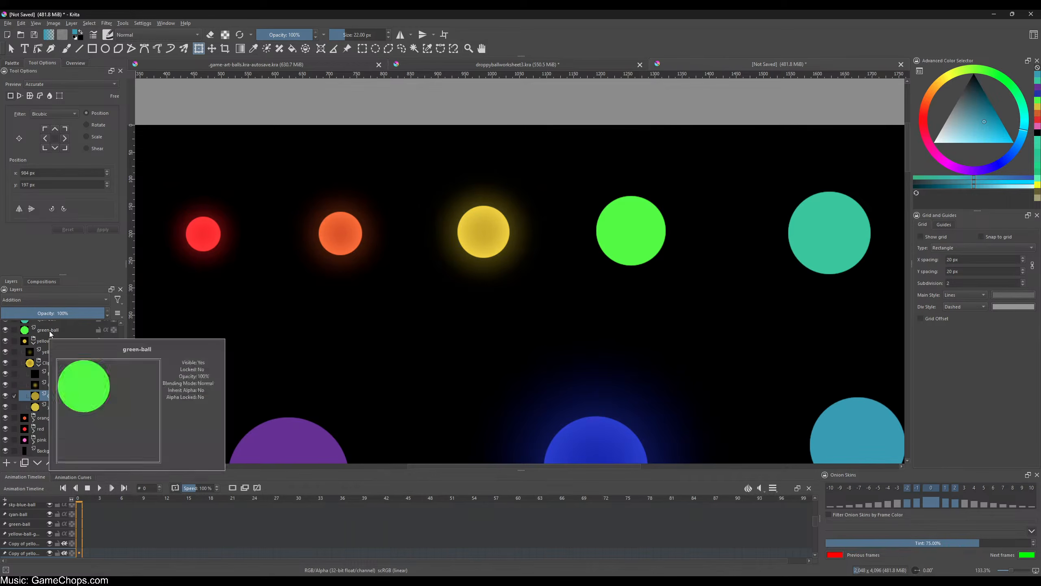
- Paste the yellow ball's Clipping Group 15 into a new image, export it as a PNG, and close that image
click(58, 363)
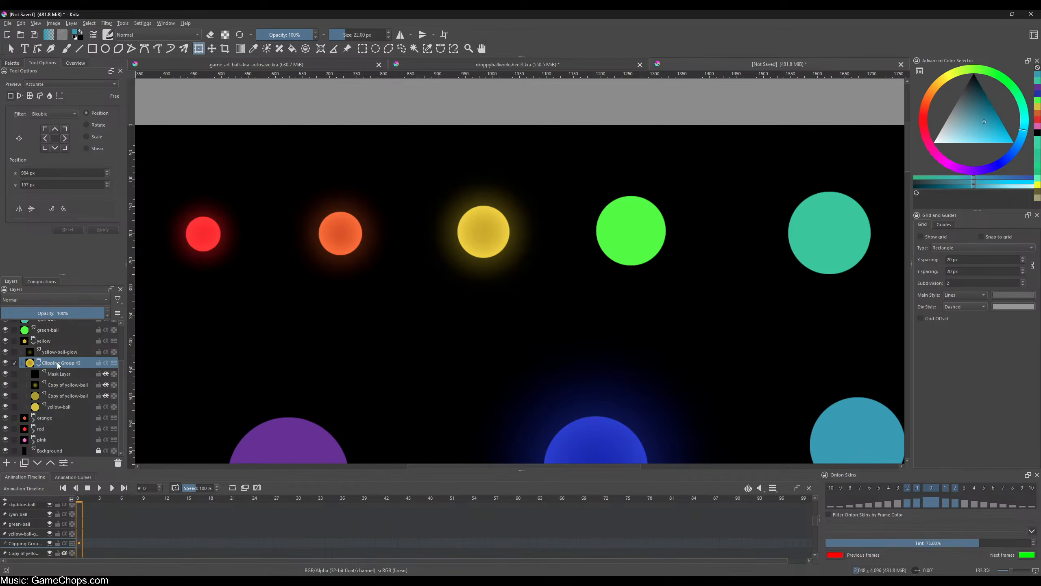
mouse_move(58, 365)
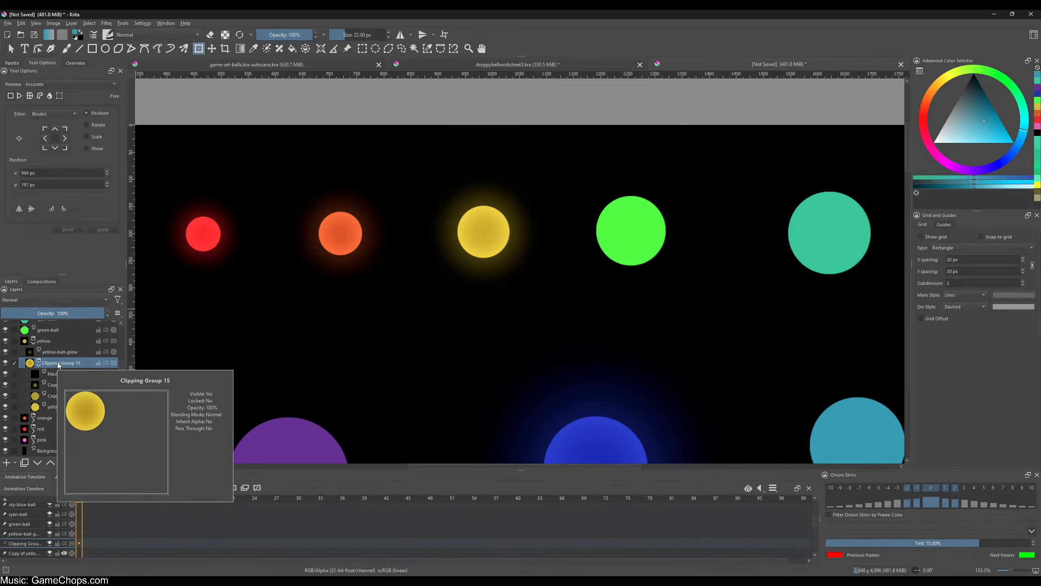
key(ctrl+shift+n)
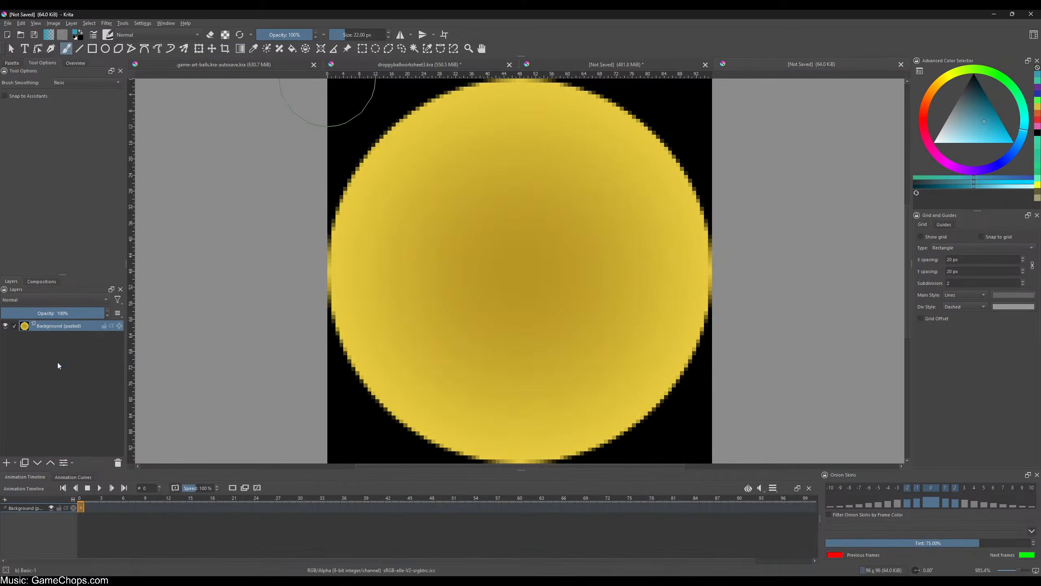
click(7, 23)
click(19, 100)
click(323, 186)
click(418, 297)
click(541, 298)
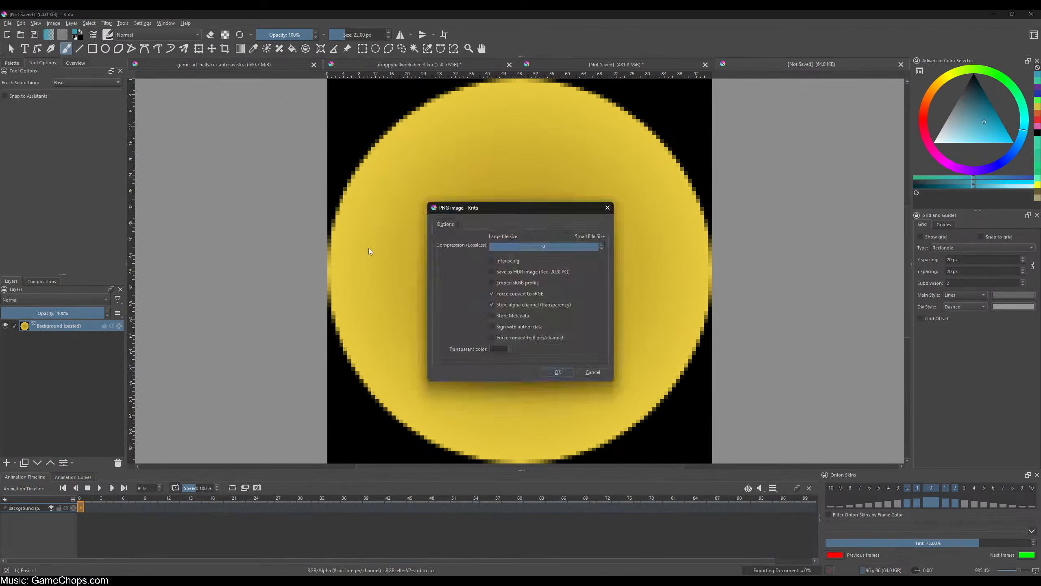
click(569, 373)
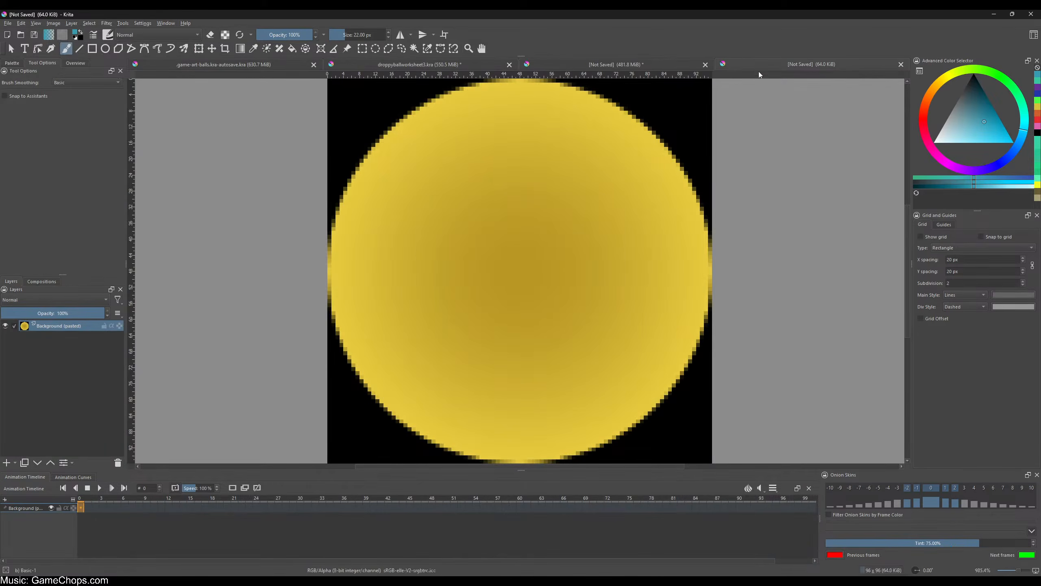
key(ctrl+w)
key(ctrl+t)
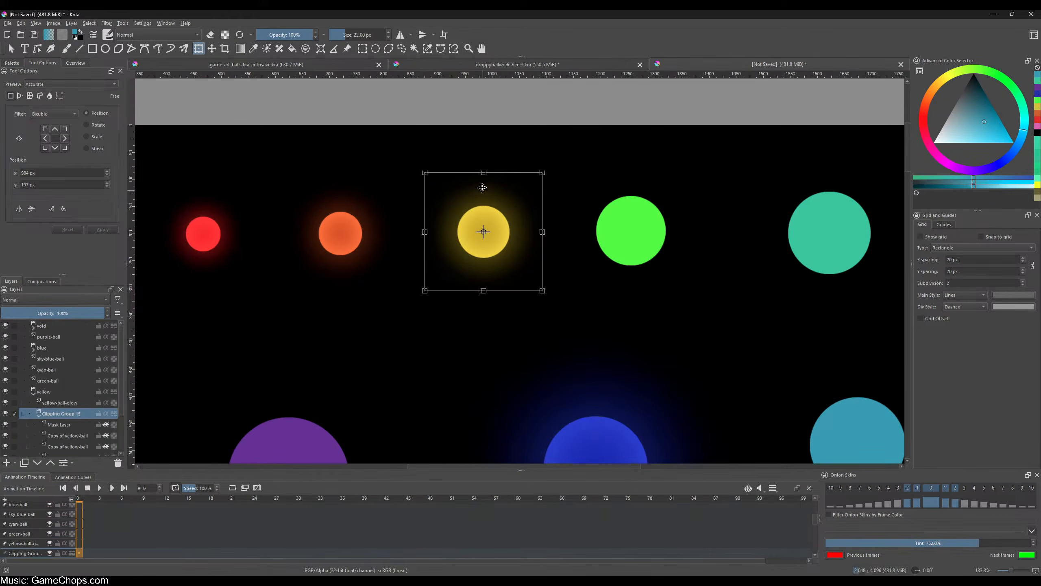
- Paste the yellow-ball-glow layer into a new image, export it as yellow-ball-glow.png, and close that image
click(56, 403)
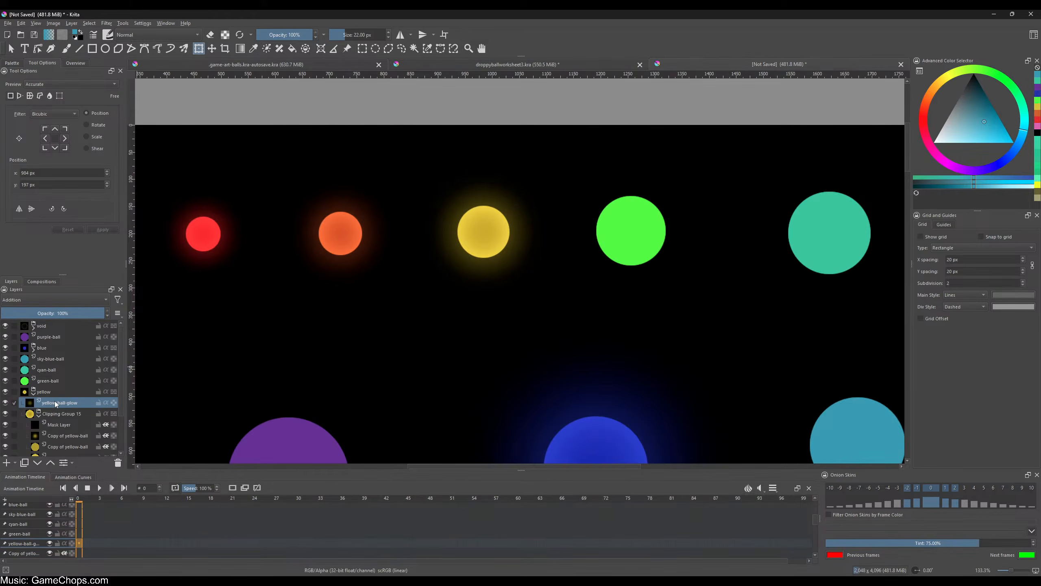
key(ctrl+shift+n)
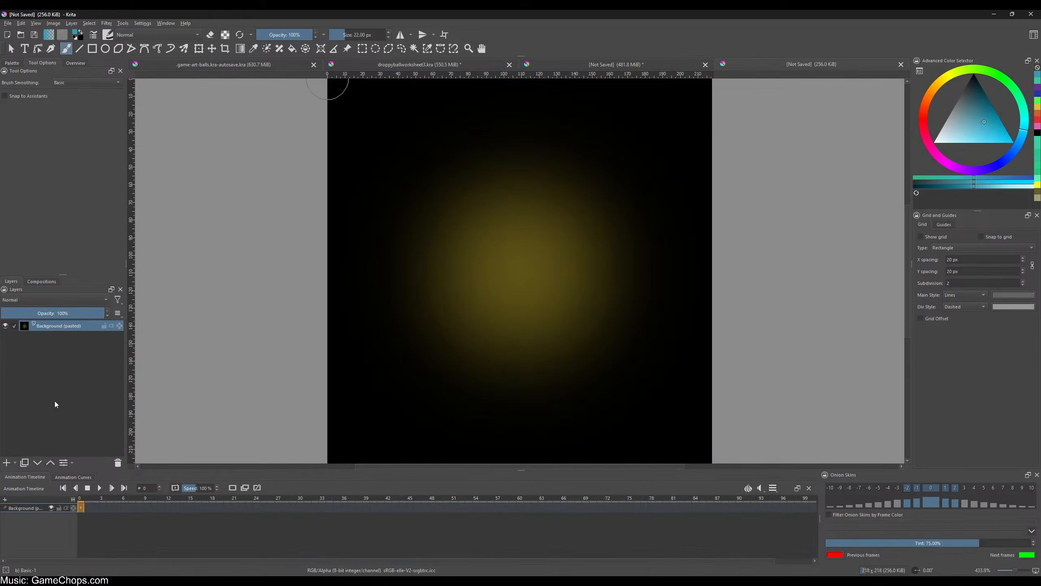
click(8, 23)
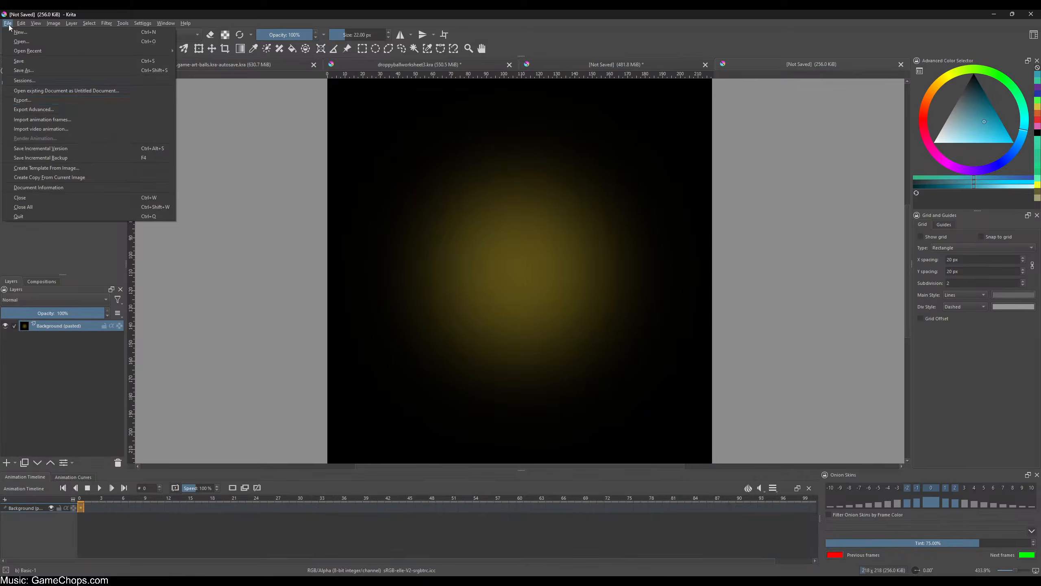
click(22, 101)
click(324, 189)
click(419, 296)
click(541, 296)
click(557, 371)
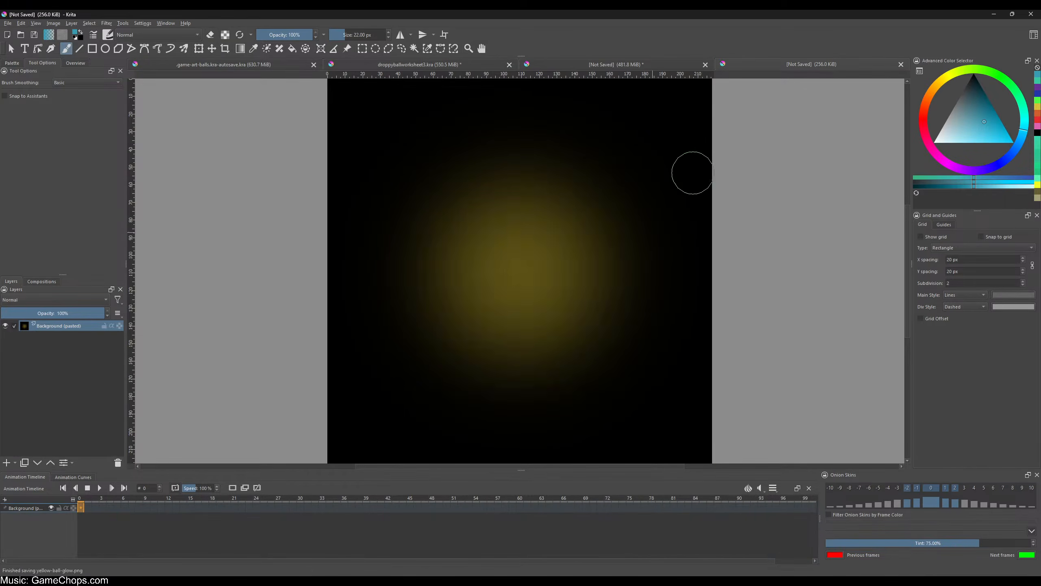
middle_click(775, 64)
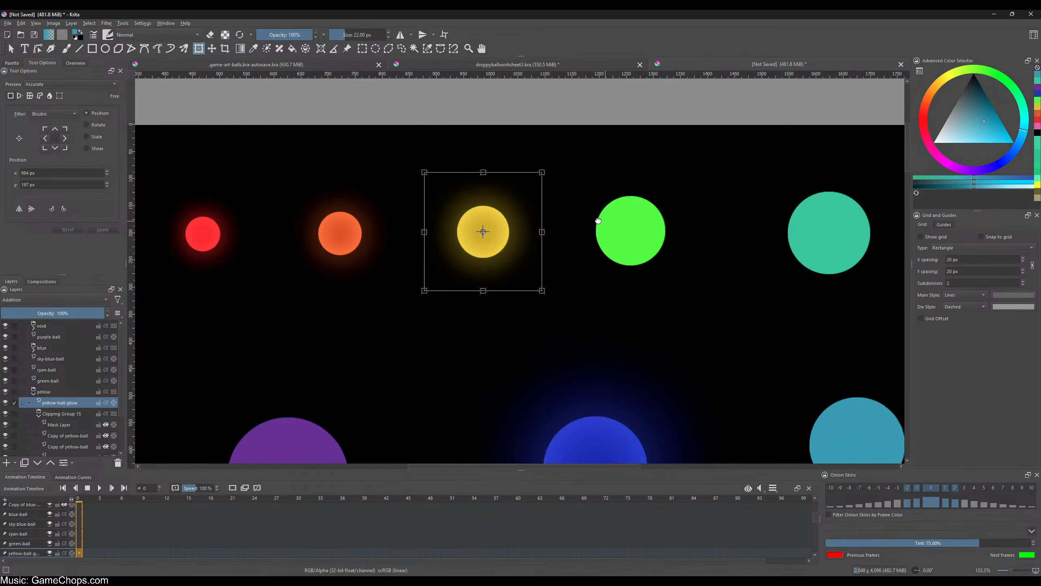
- Put the green-ball layer into a group and wrap it in a clipping group with a mask layer
drag(652, 214, 523, 208)
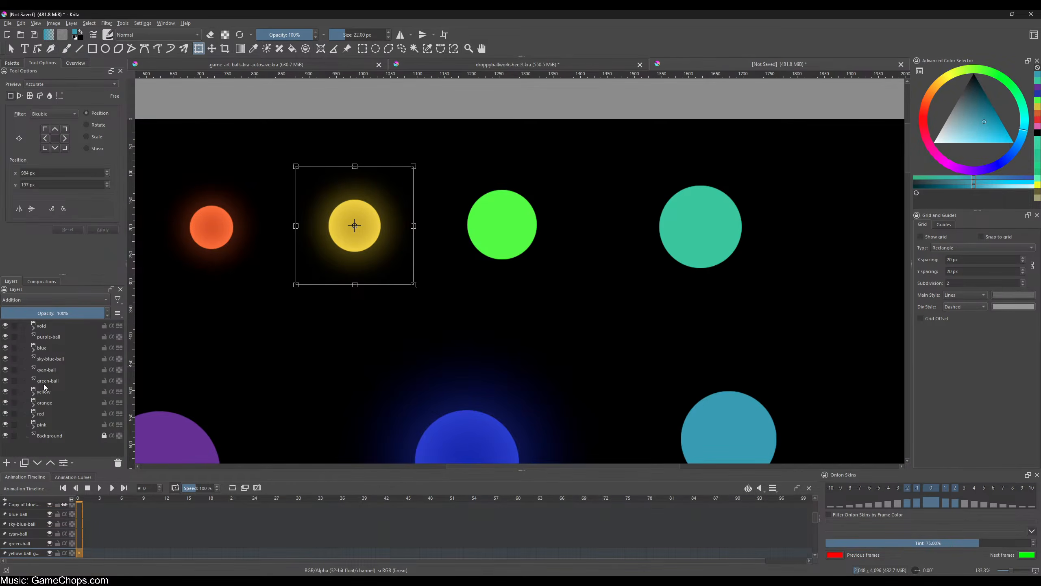
click(68, 378)
key(ctrl+g)
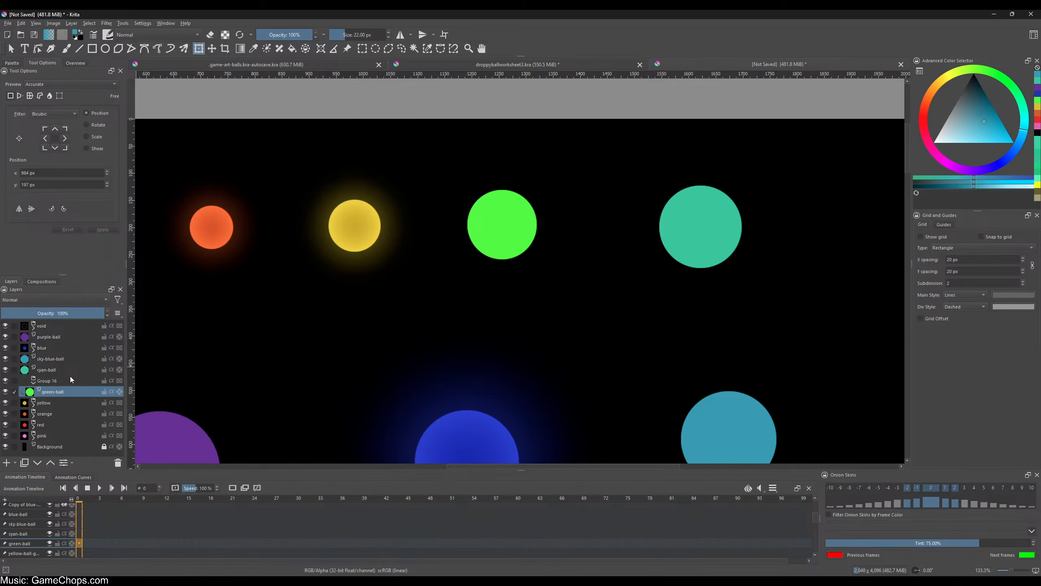
key(ctrl+shift+g)
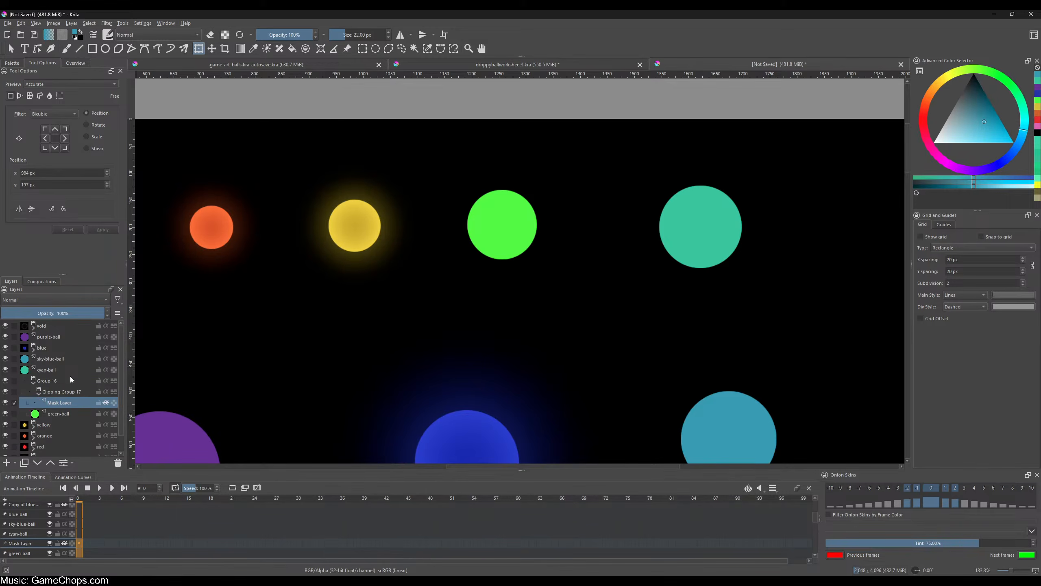
- Duplicate the green-ball layer three times inside the clipping group
click(66, 412)
key(ctrl+j)
key(ctrl+j)
key(ctrl+j)
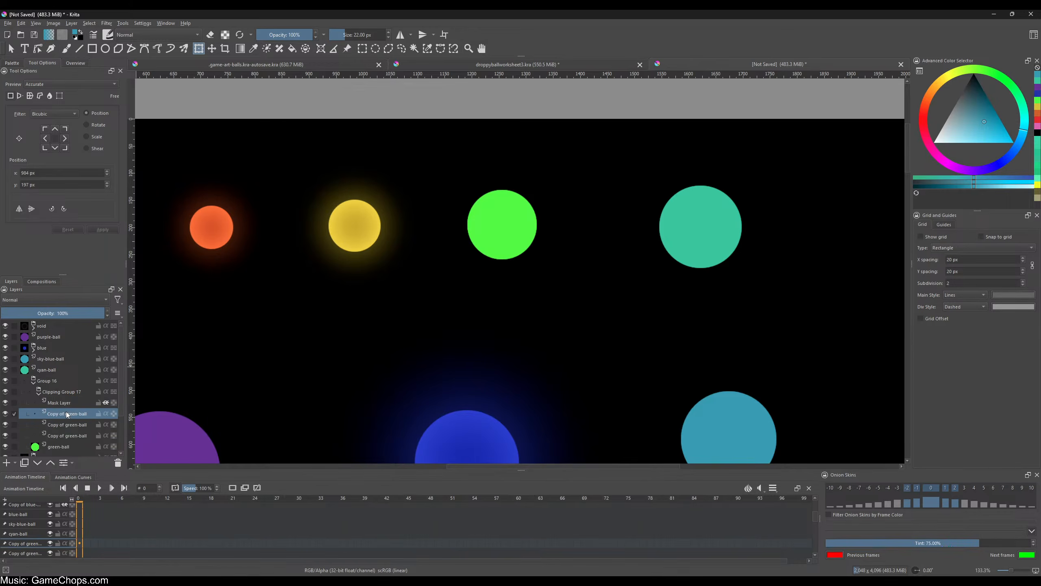
- Move the top copy of green-ball out above Clipping Group 17 and rename it green-ball-glow
drag(66, 411, 62, 388)
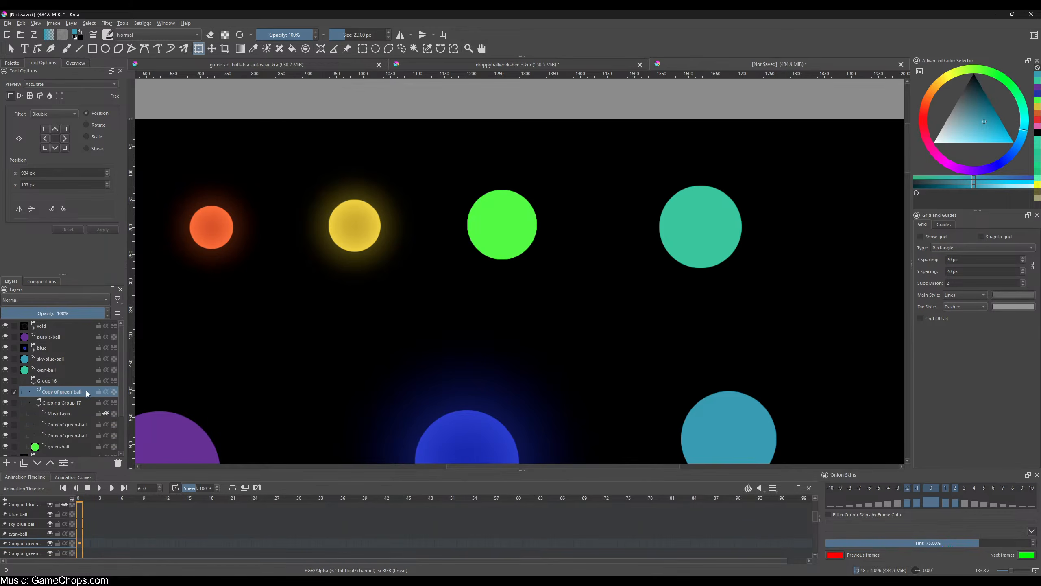
double_click(77, 392)
text(green-ball-g)
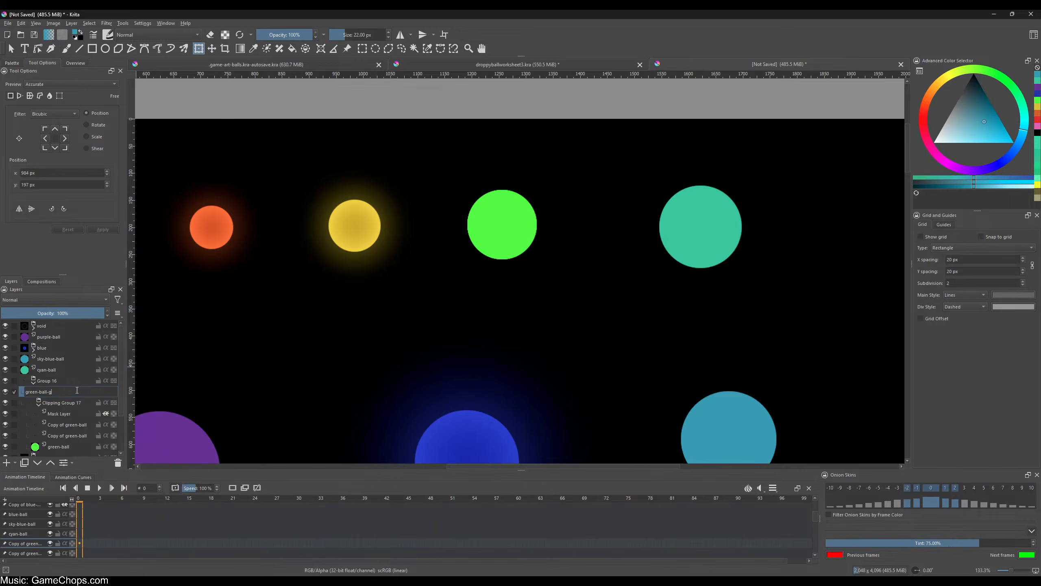
text(low)
key(Return)
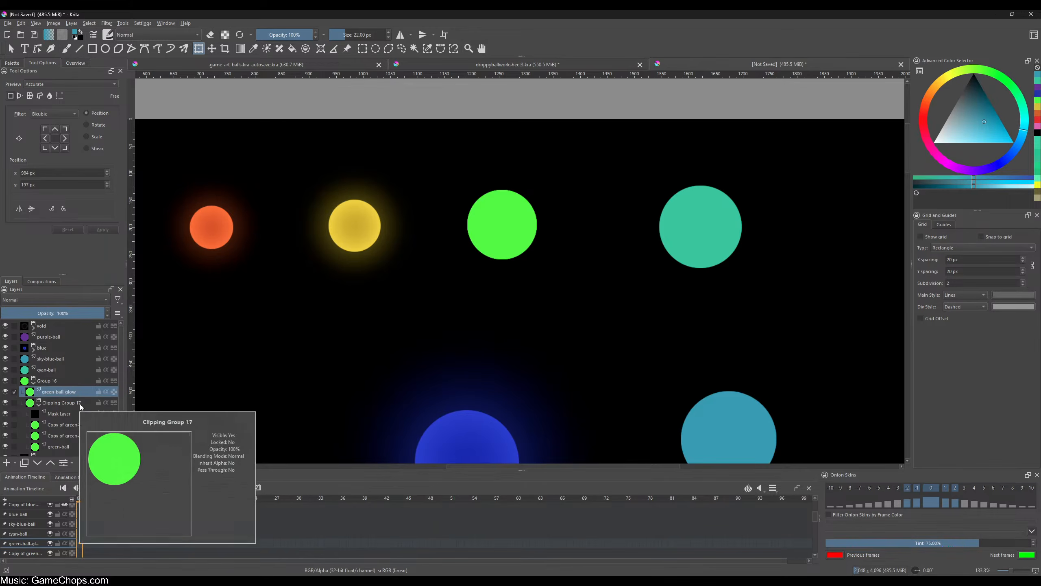
- Set the blending mode of the green-ball-glow layer to Addition
click(69, 298)
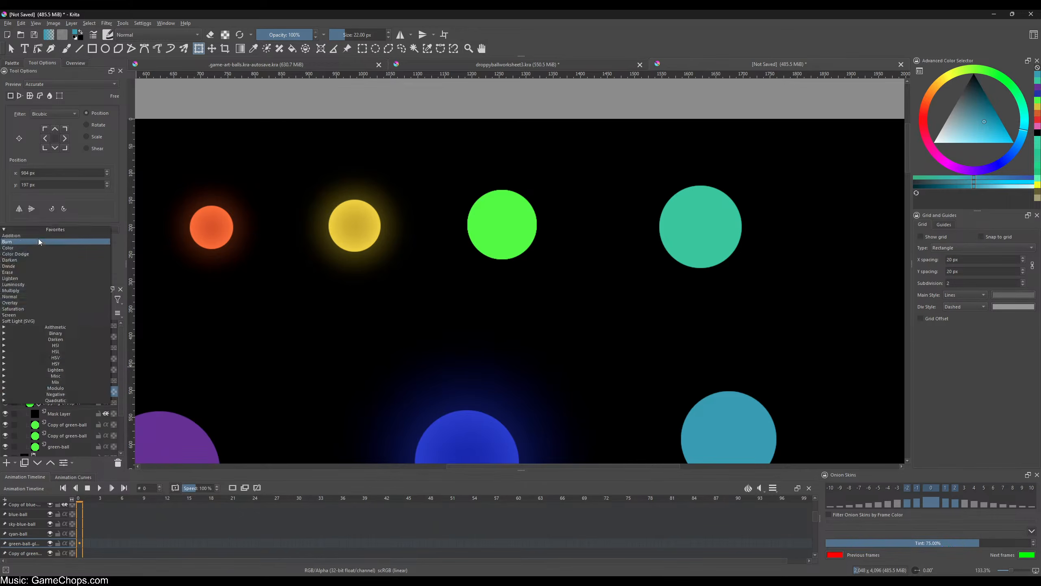
click(38, 238)
click(56, 303)
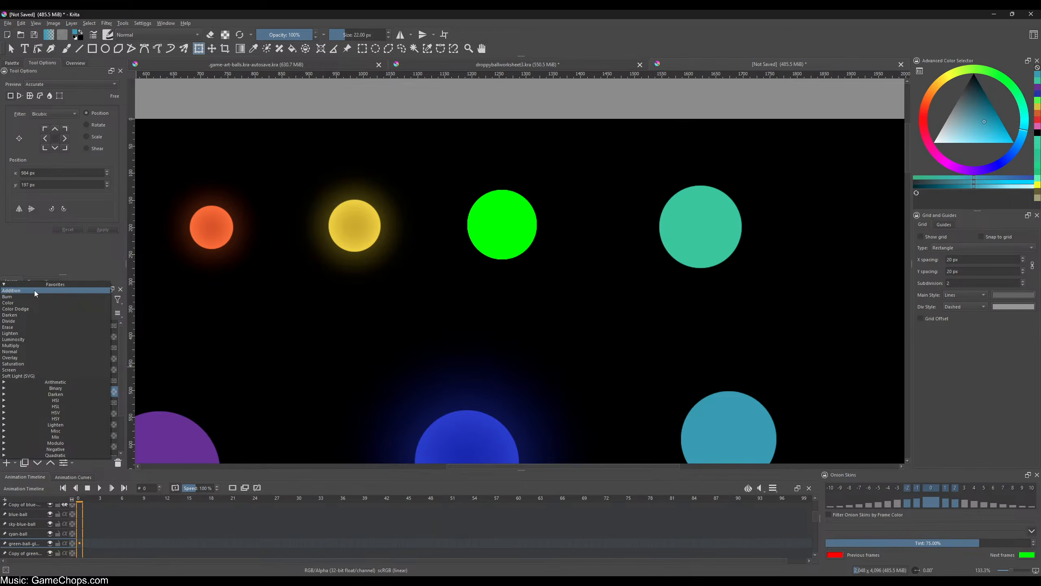
click(34, 290)
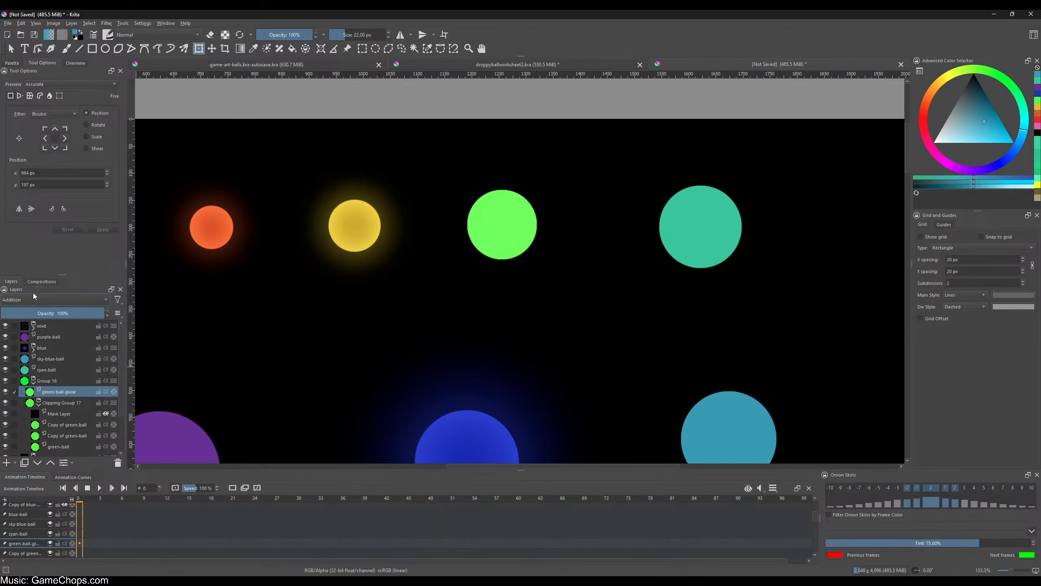
- Darken the green-ball-glow layer with an HSV adjustment, setting lightness to about -68
click(107, 23)
mouse_move(134, 51)
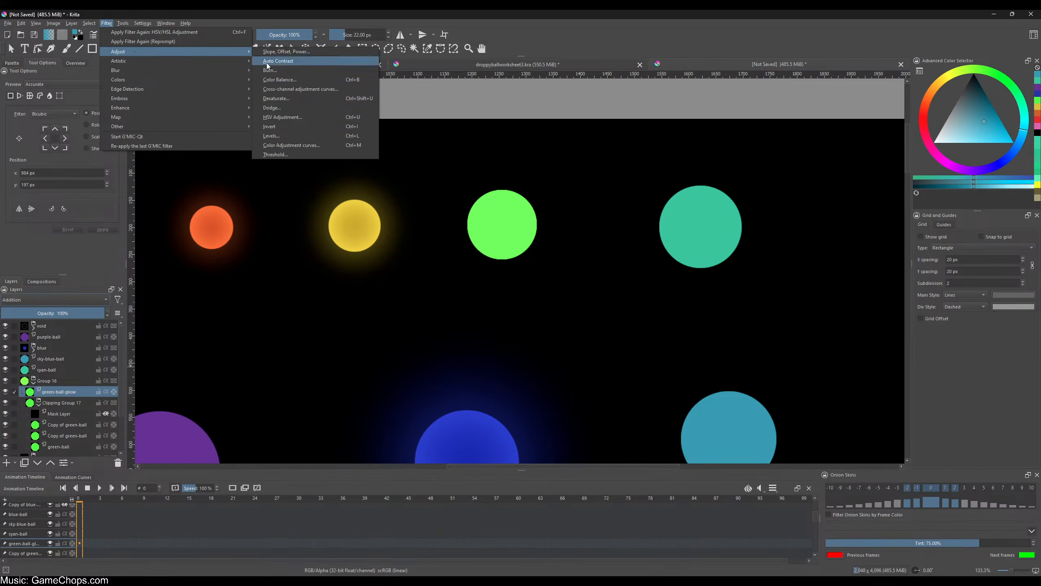
click(270, 118)
drag(69, 349, 57, 349)
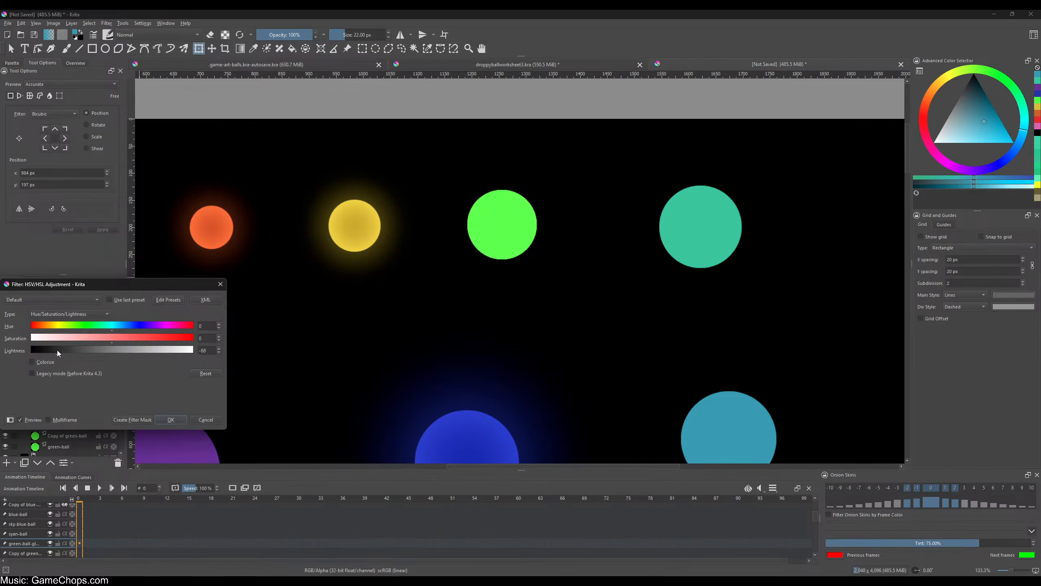
click(170, 419)
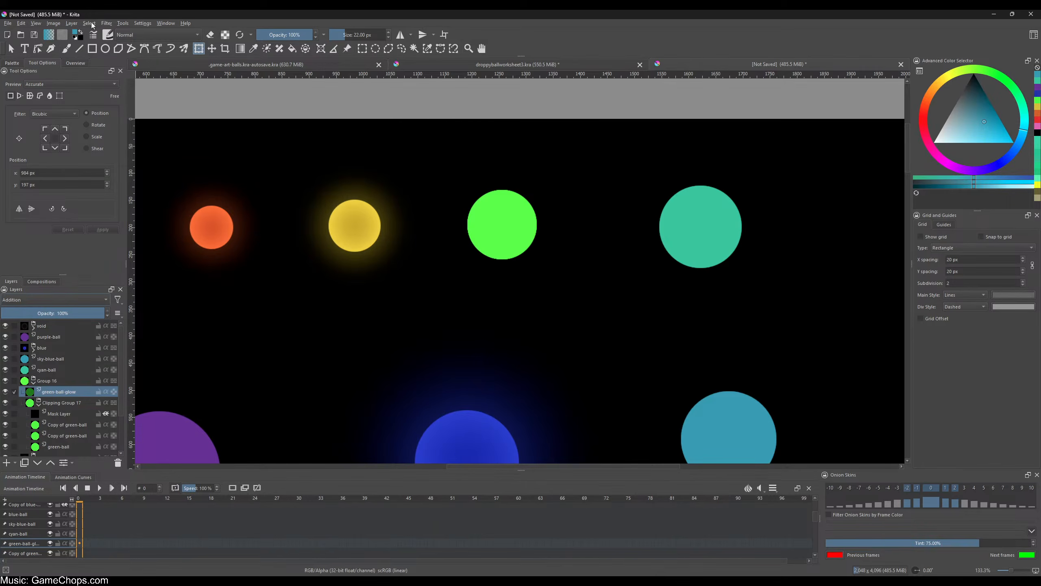
- Apply a Gaussian Blur with an 80 px radius to the green-ball-glow layer
click(106, 23)
mouse_move(119, 71)
click(272, 80)
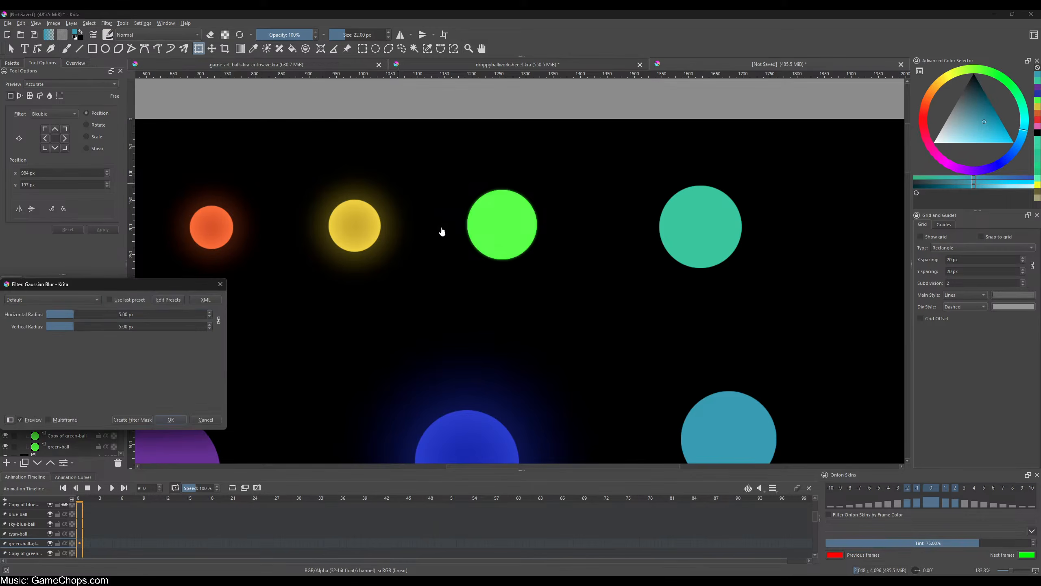
drag(76, 313, 116, 315)
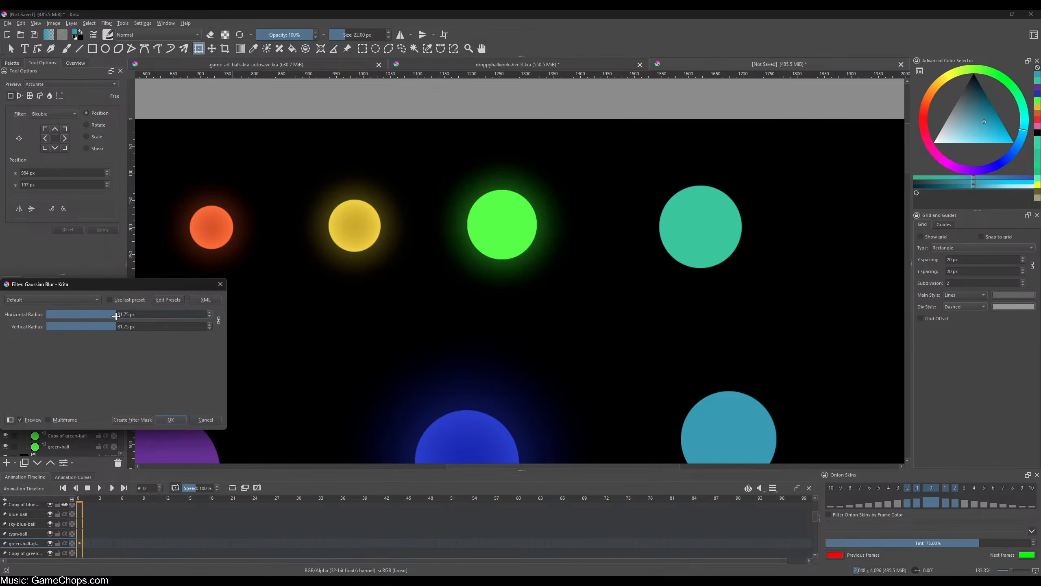
click(130, 314)
text(80)
key(Return)
click(183, 419)
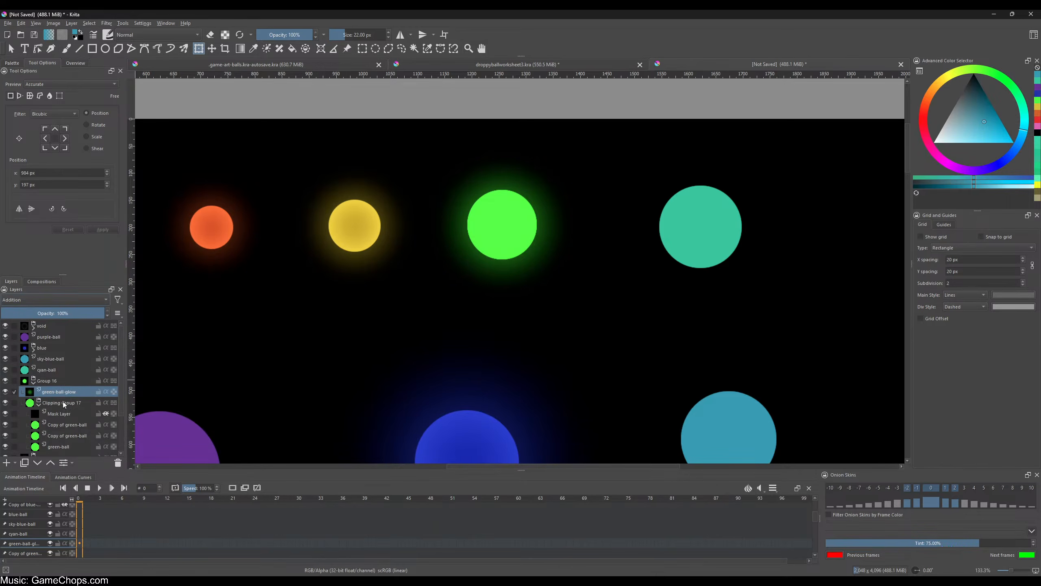
- Make both copies of green-ball inherit alpha, with the lower copy blended as Addition and the upper copy as Multiply
click(72, 436)
click(105, 425)
click(53, 300)
click(37, 234)
click(62, 424)
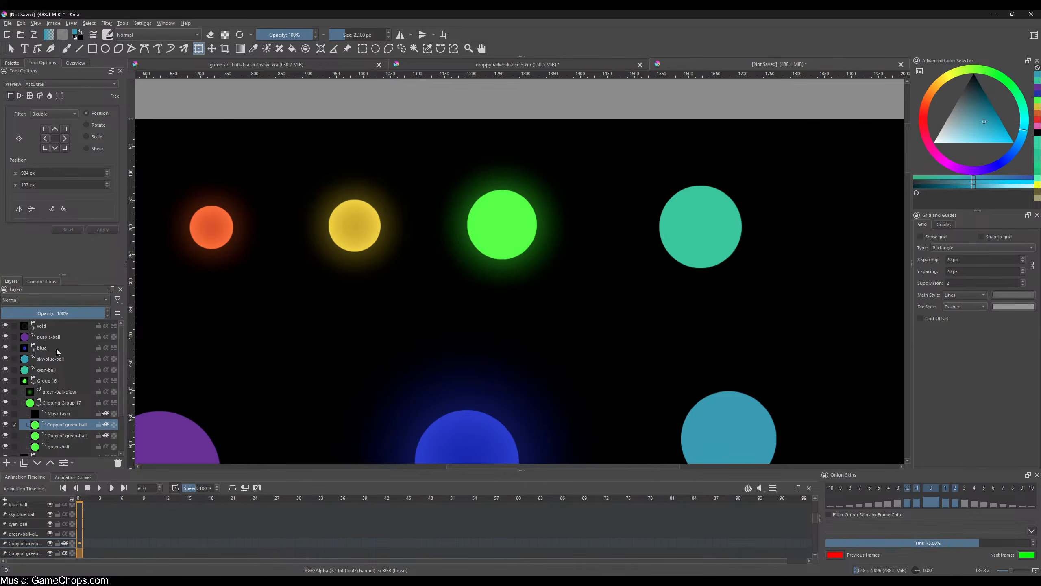
click(44, 299)
click(30, 288)
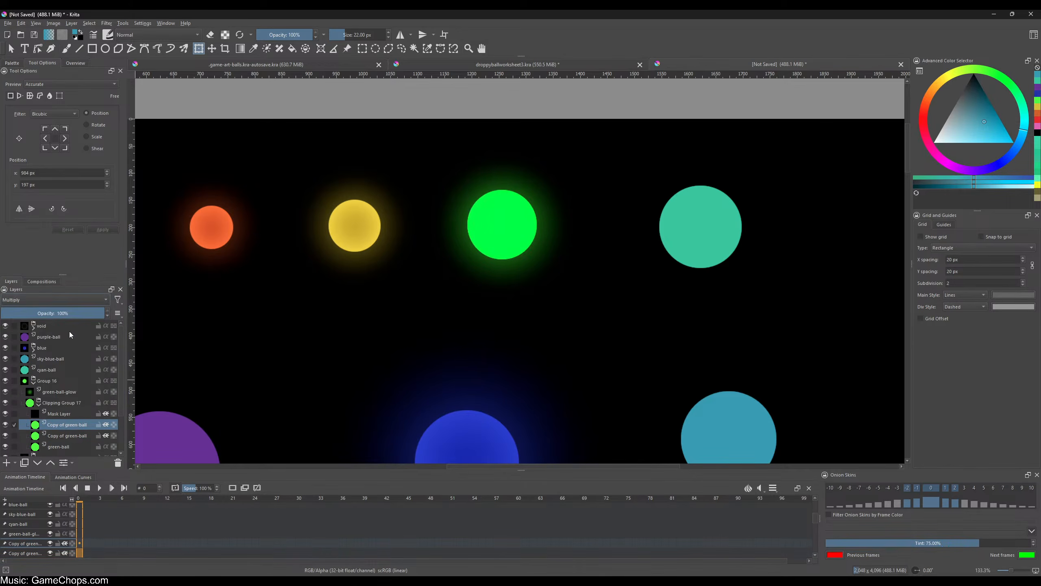
- Darken the upper Multiply copy of green-ball with an HSV adjustment, lowering lightness to about -90
click(106, 23)
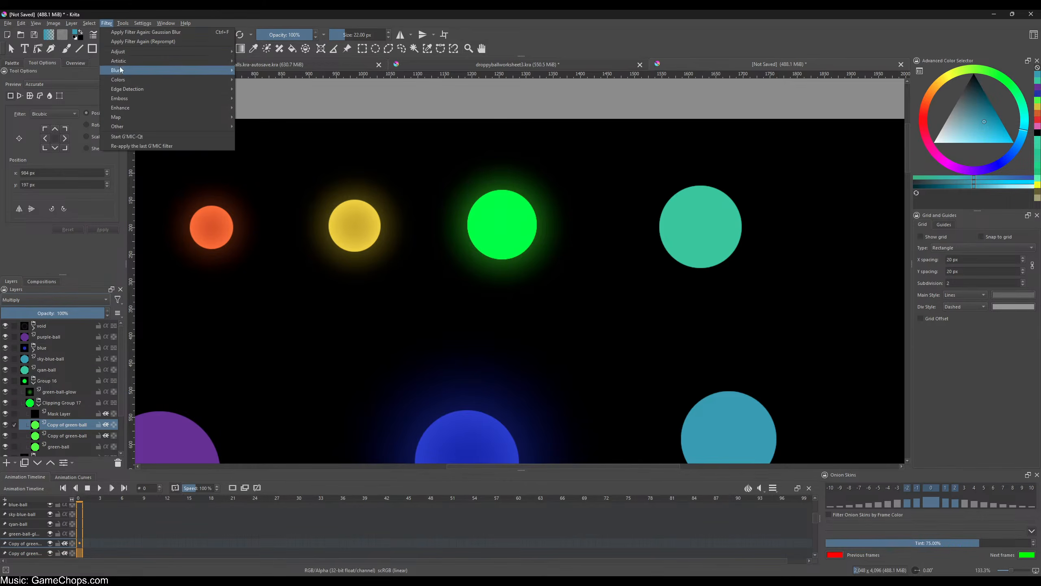
mouse_move(164, 80)
key(Escape)
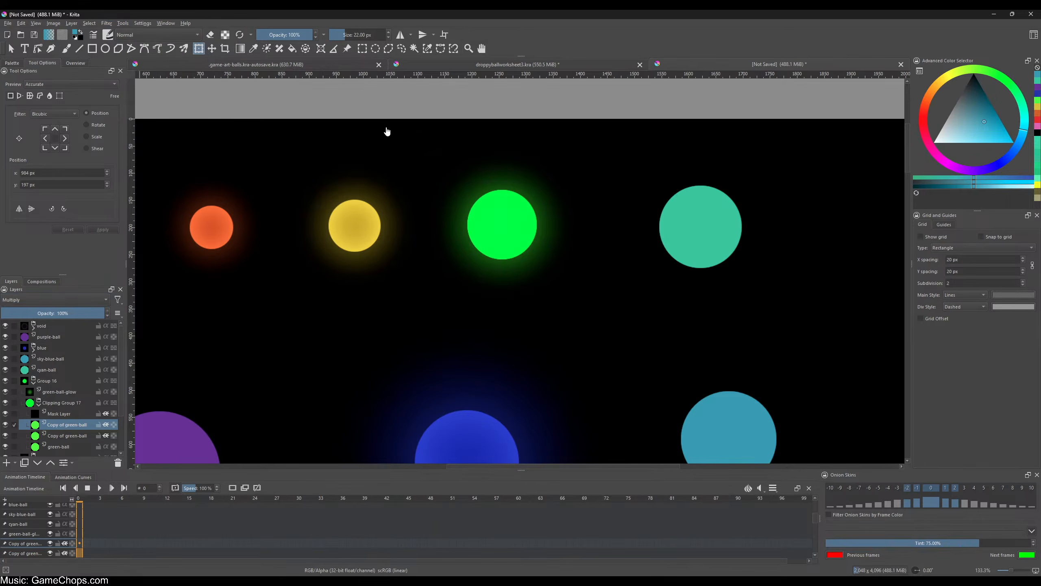
key(ctrl+u)
drag(74, 349, 45, 349)
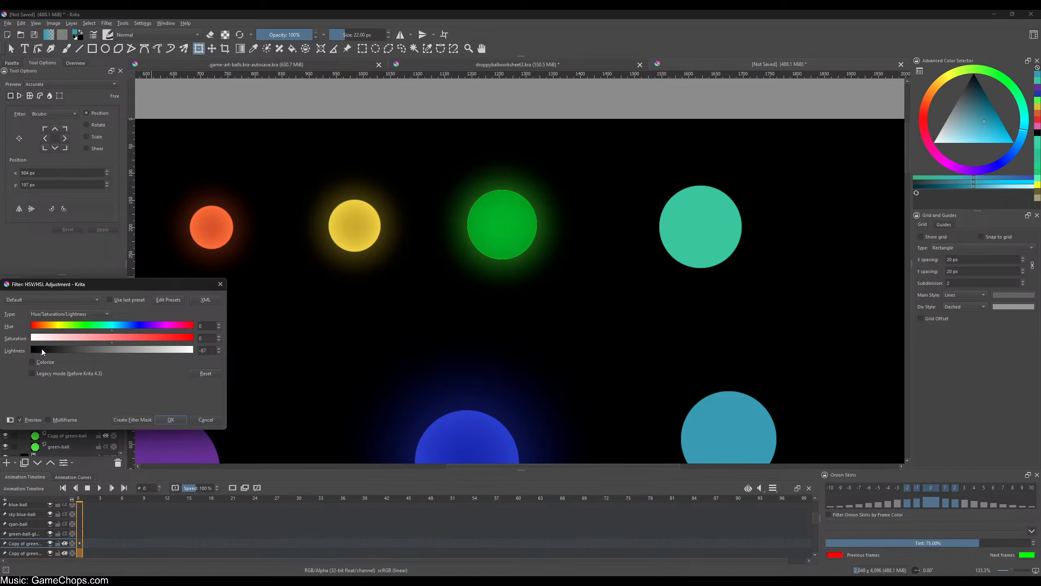
drag(40, 349, 31, 349)
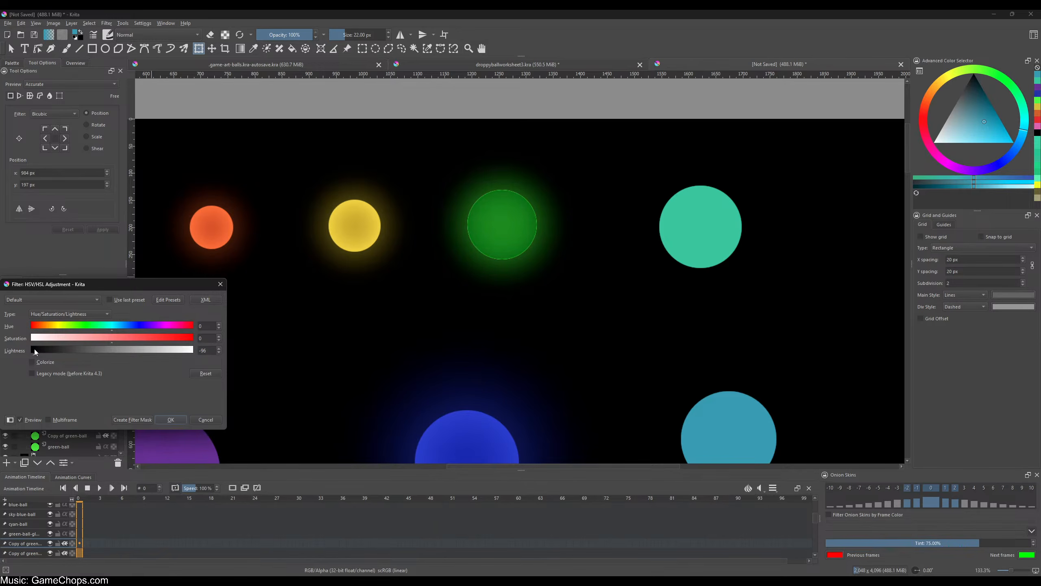
drag(39, 350, 40, 350)
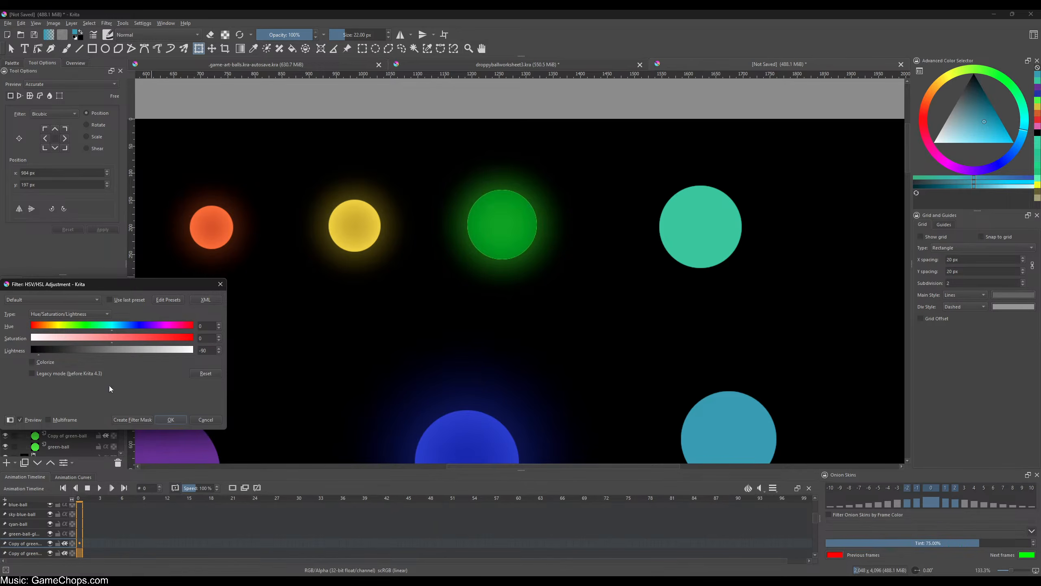
click(171, 419)
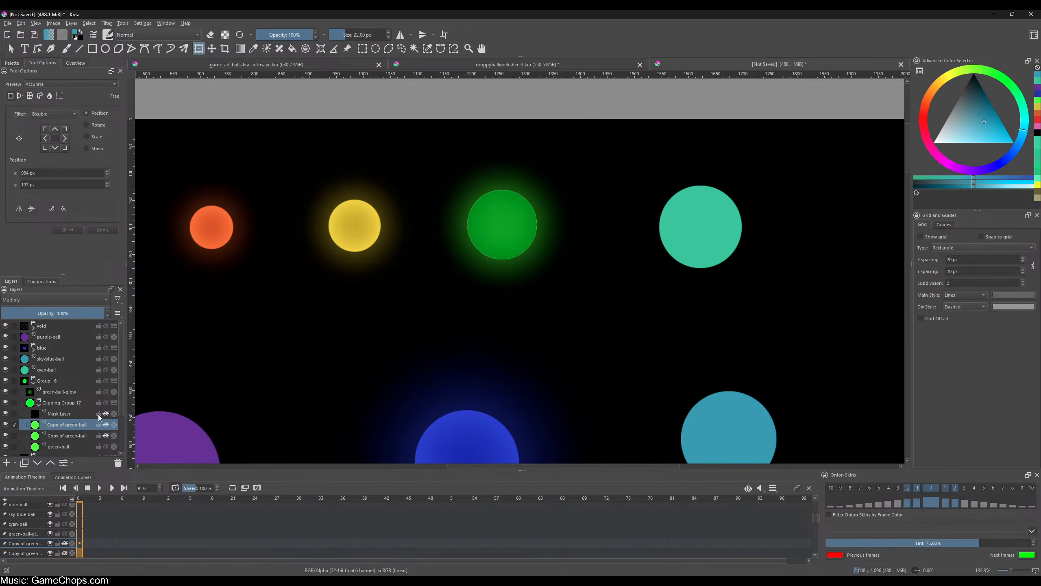
- Gaussian-blur the upper Multiply copy of green-ball so its dark shading fades softly toward the ball's edge
click(106, 22)
mouse_move(134, 70)
click(279, 79)
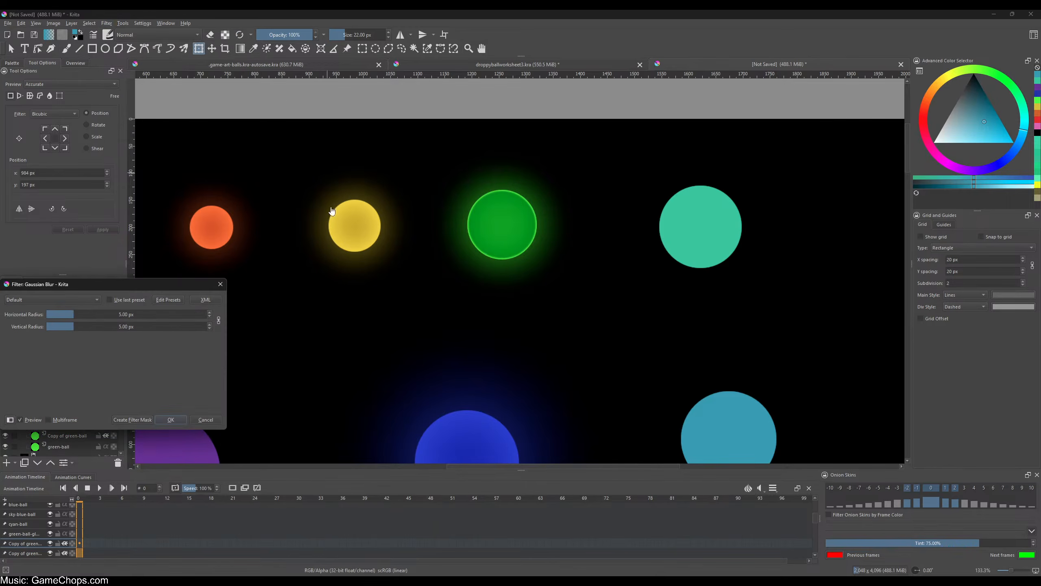
drag(88, 319, 119, 318)
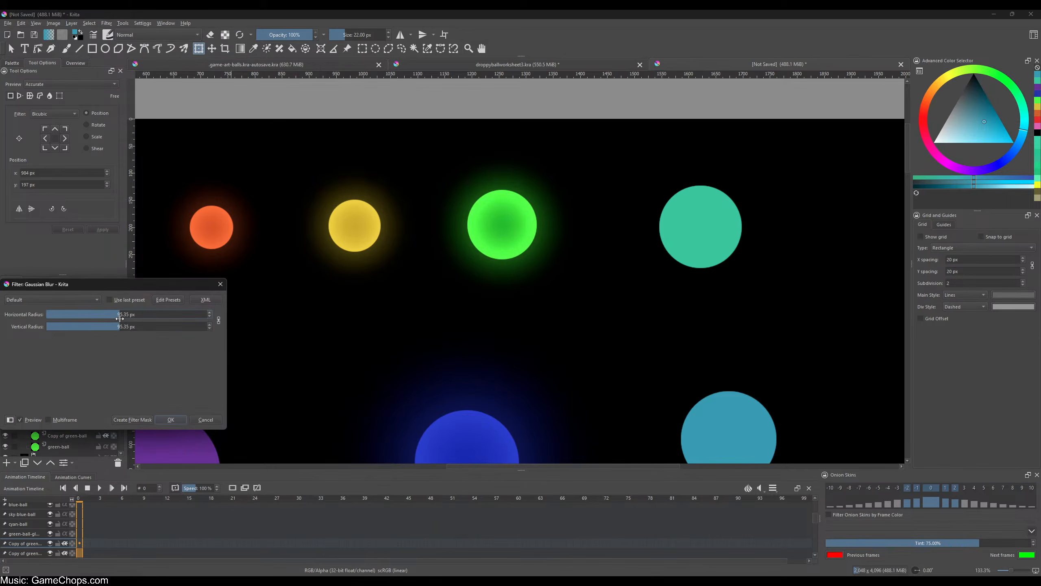
click(170, 419)
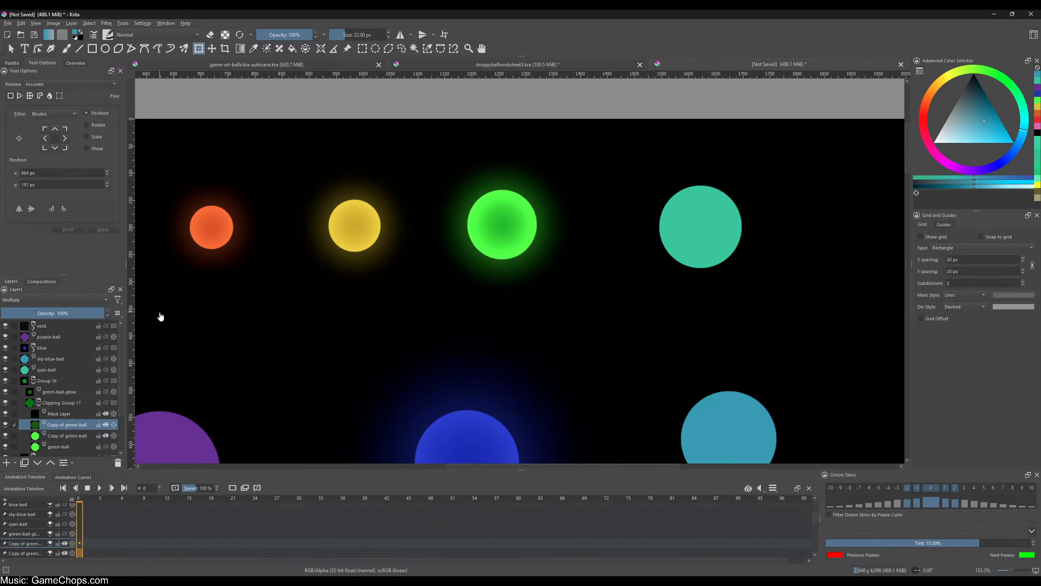
- Try to darken the lower Addition copy of green-ball by strongly lowering its lightness with an HSV adjustment
click(76, 434)
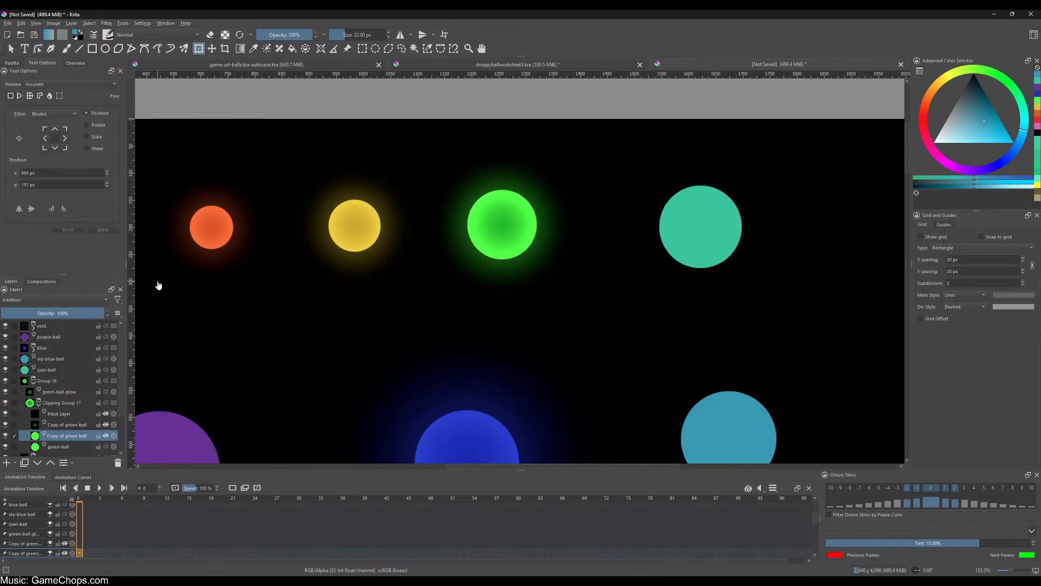
key(ctrl+u)
drag(102, 348, 93, 351)
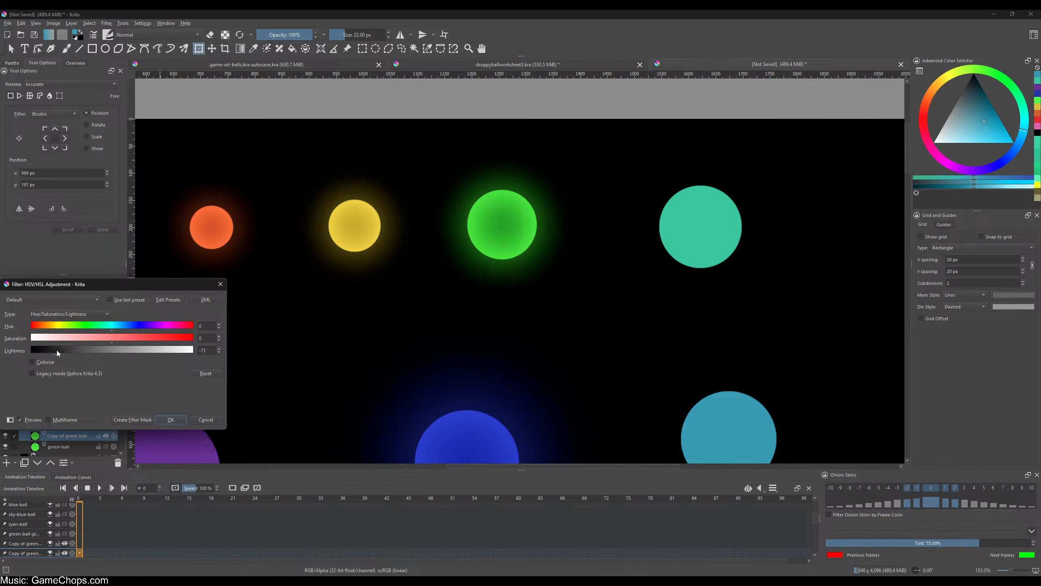
click(172, 419)
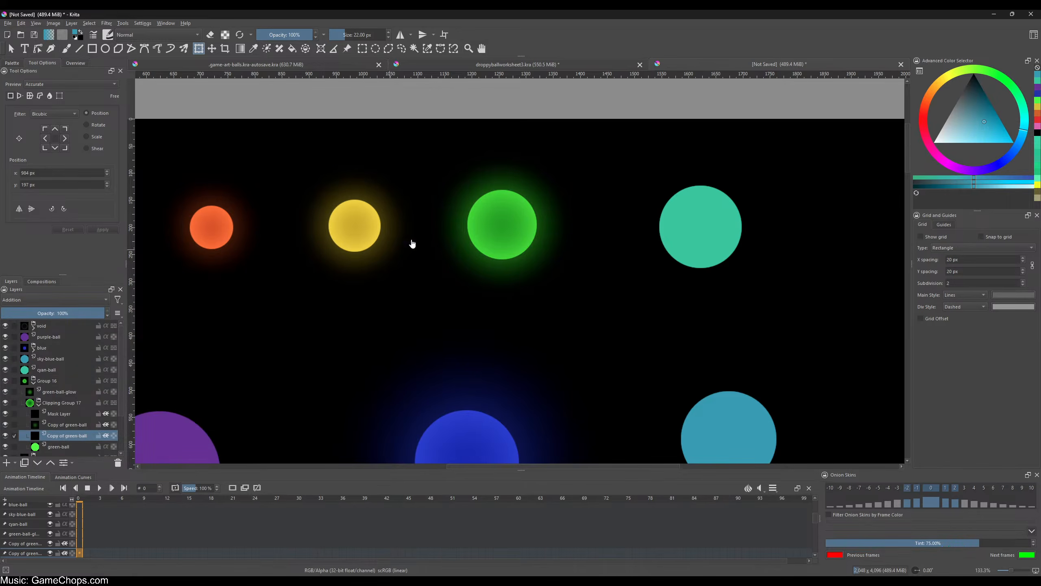
- Compare the green ball with the lower Addition copy of green-ball shown and hidden
click(4, 436)
click(2, 437)
click(3, 437)
click(4, 437)
click(6, 436)
click(6, 436)
- Try deleting the lower copy of green-ball, and undo both the deletion and that copy's lightness adjustment
mouse_move(69, 434)
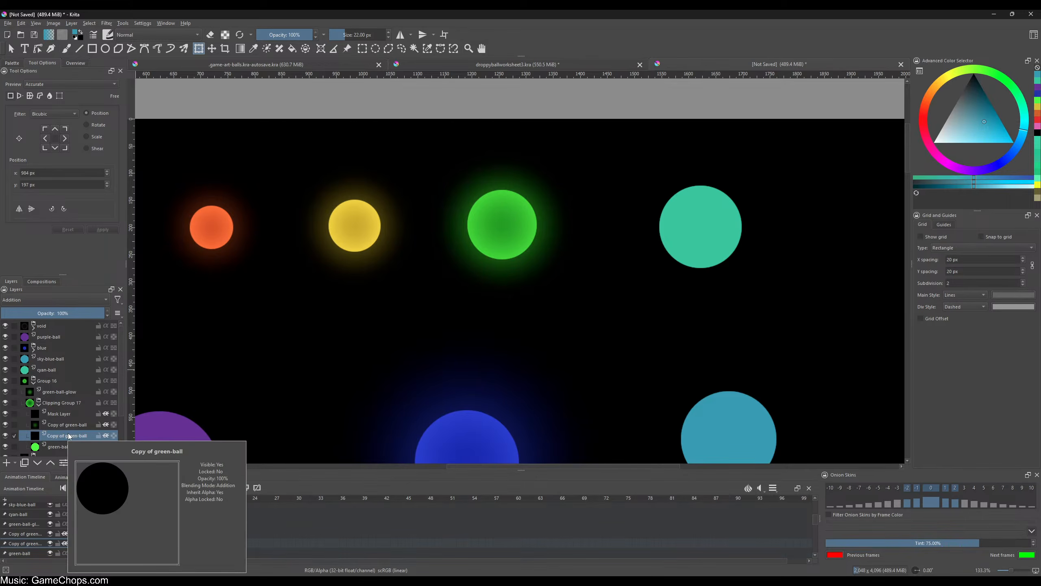
key(shift+Delete)
scroll(482, 257, down, 4)
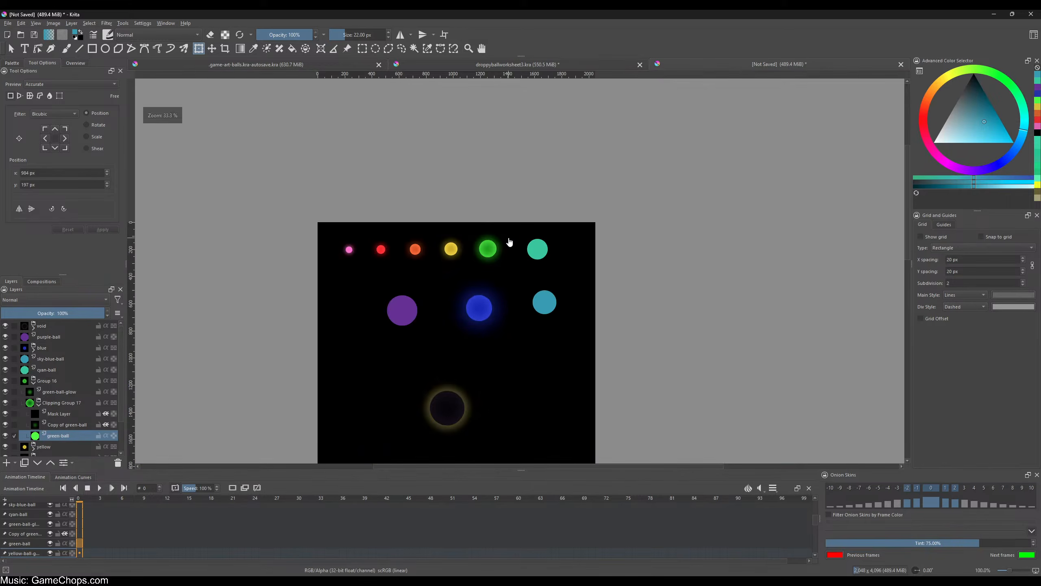
scroll(506, 253, up, 4)
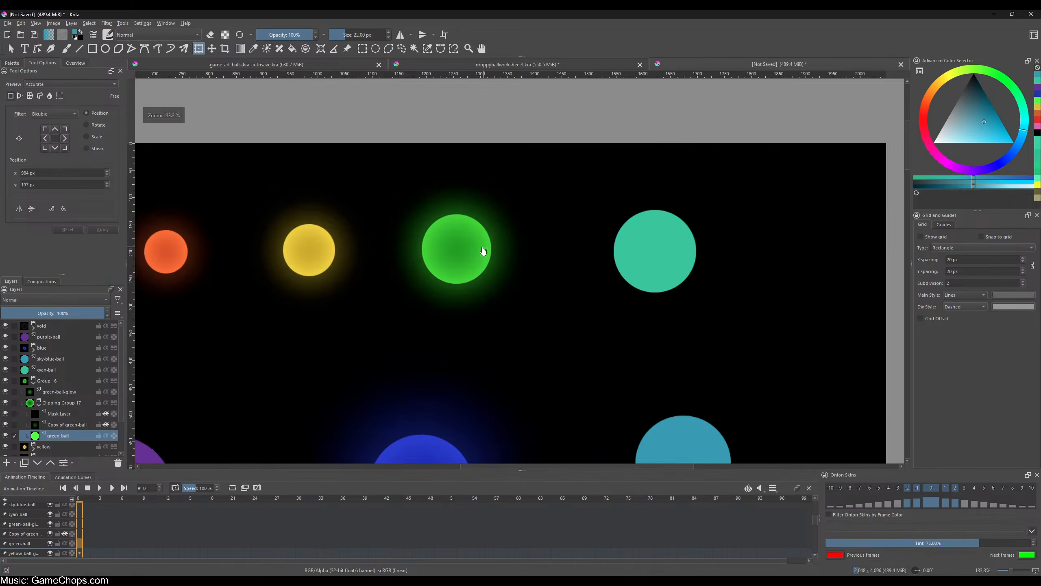
key(ctrl+z)
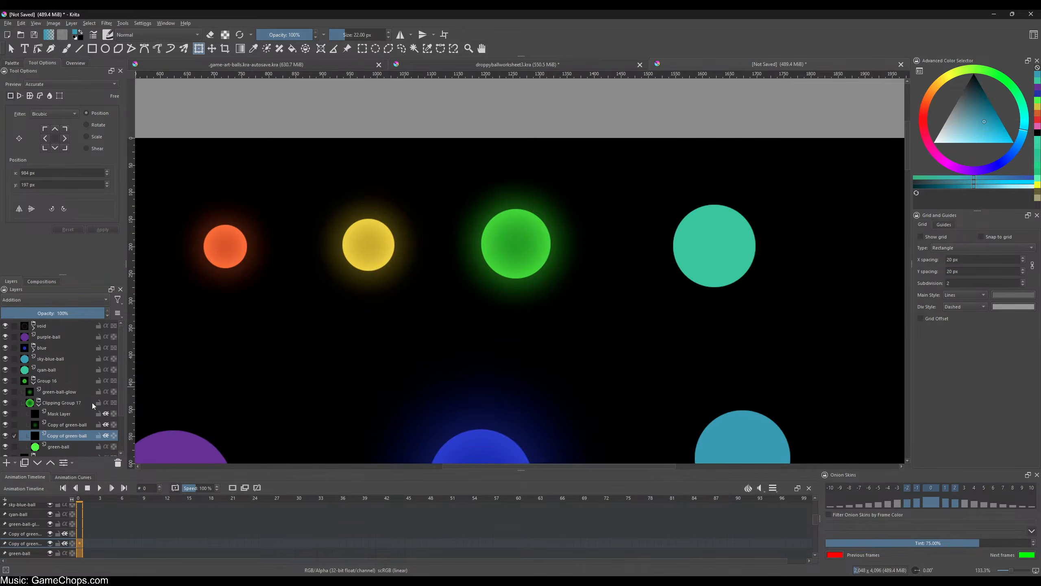
click(64, 445)
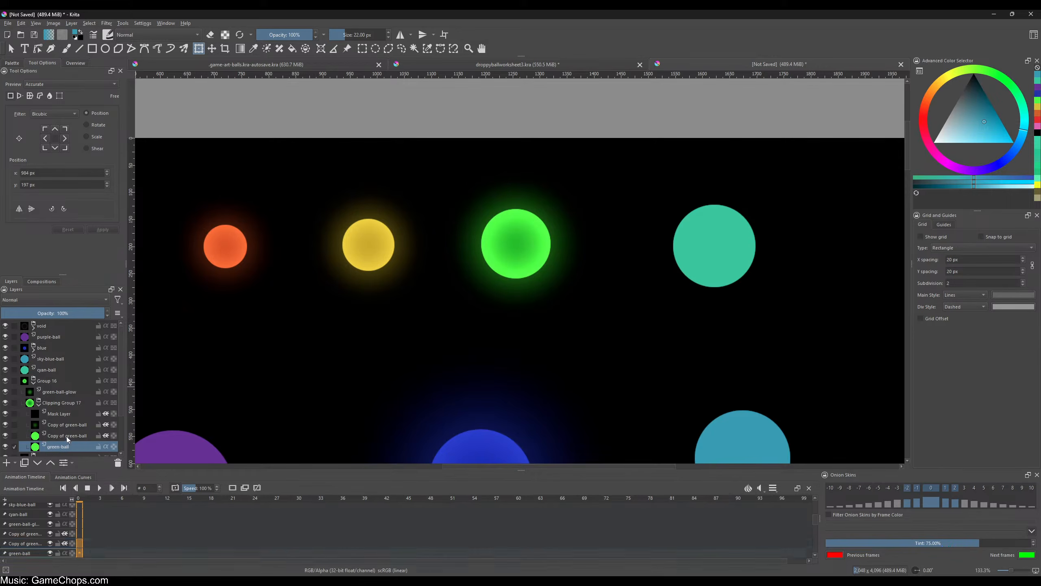
key(ctrl+u)
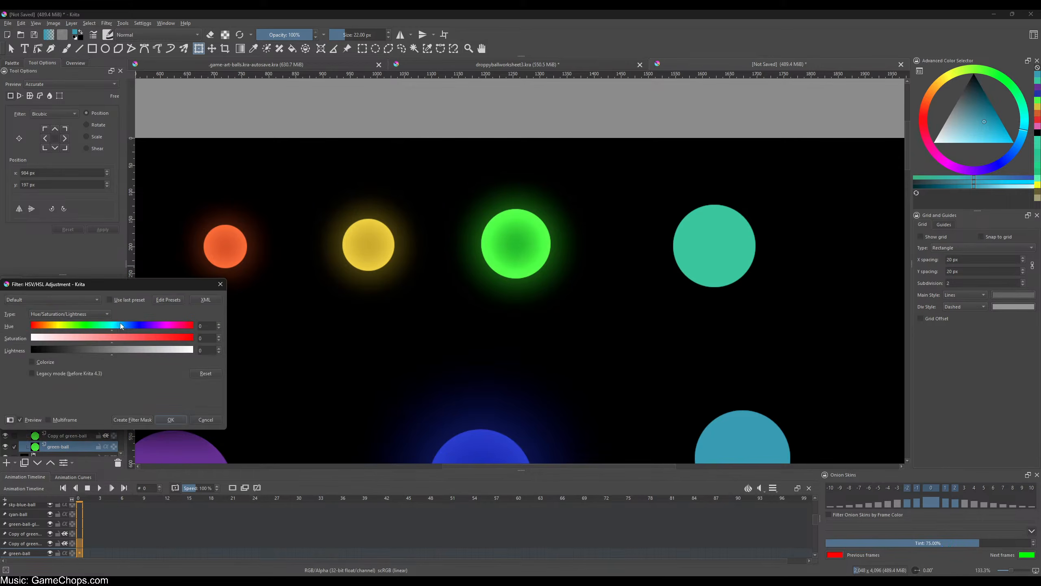
click(75, 350)
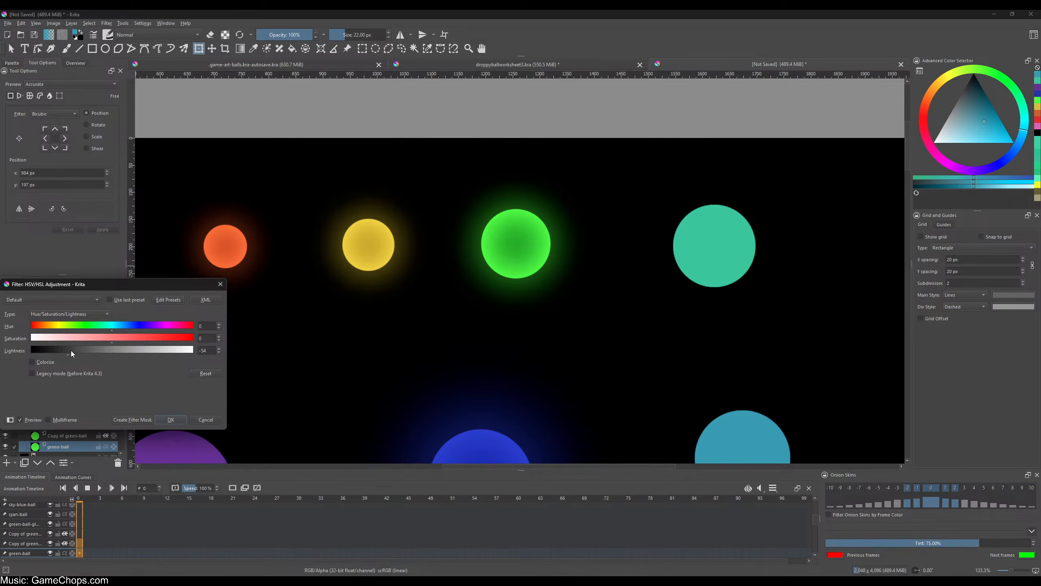
drag(48, 350, 42, 350)
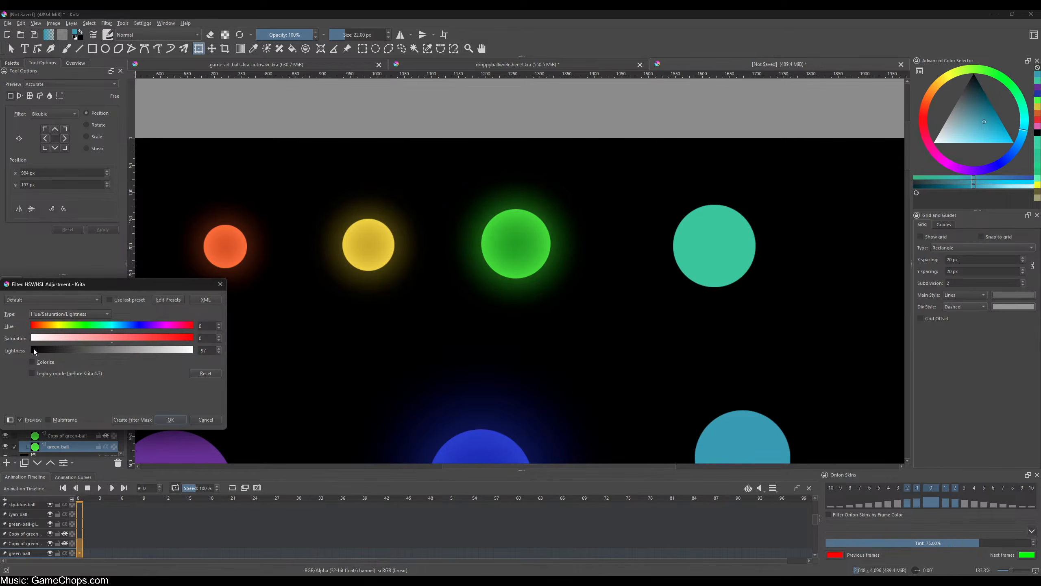
click(205, 419)
- Hide the lower Addition copy of green-ball and select Clipping Group 17
click(73, 435)
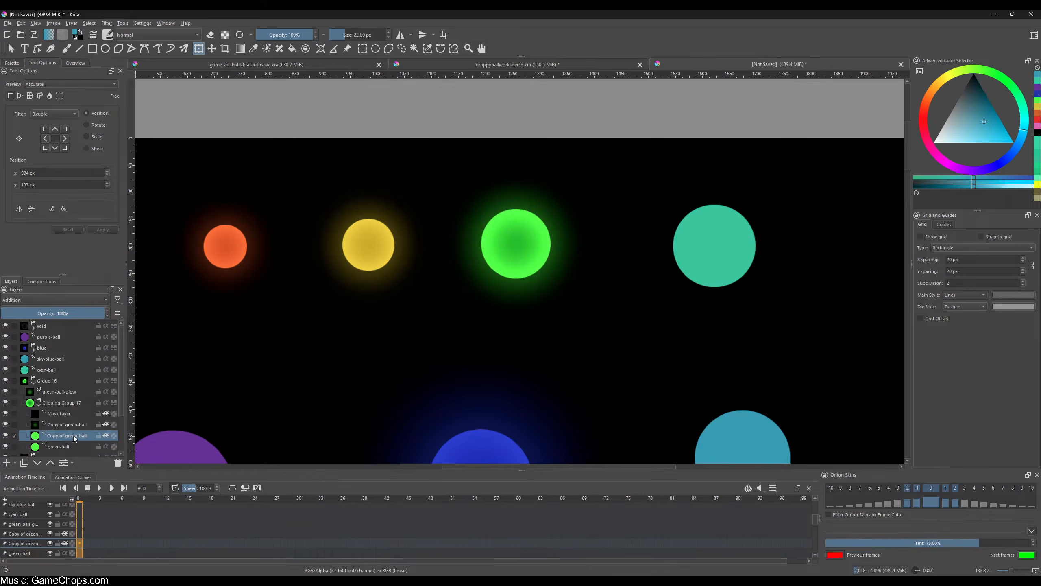
click(6, 436)
scroll(583, 314, down, 3)
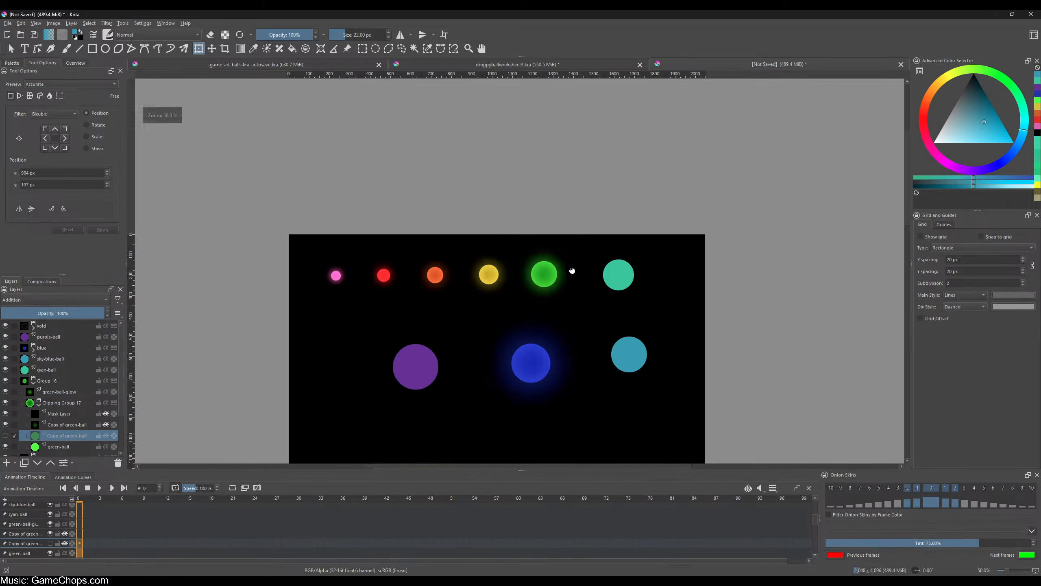
drag(582, 281, 556, 248)
scroll(464, 266, up, 2)
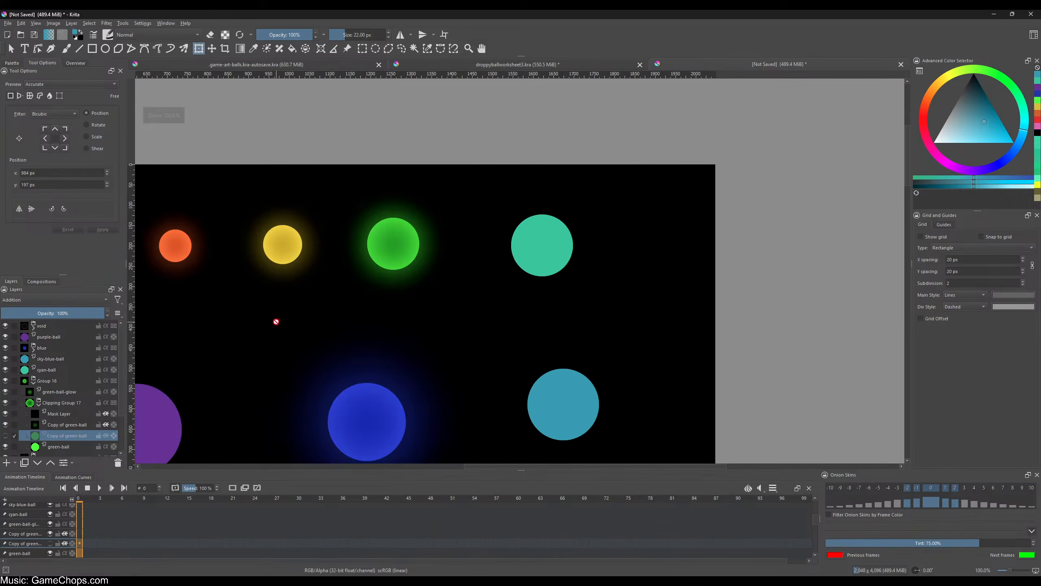
click(57, 403)
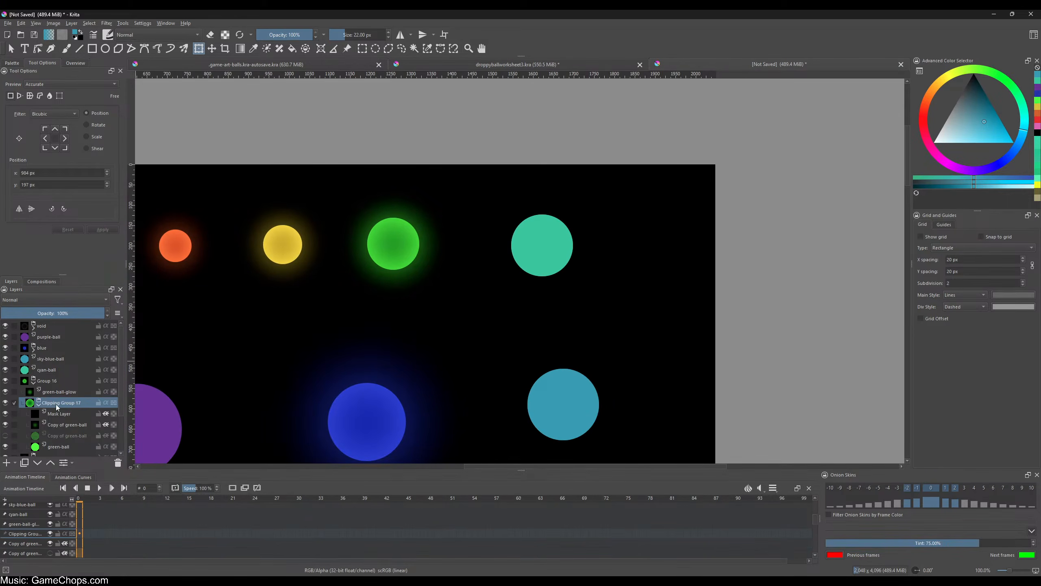
- Paste Clipping Group 17 into a new image, export it as a PNG with transparency, and close the new image
key(ctrl+shift+n)
click(7, 23)
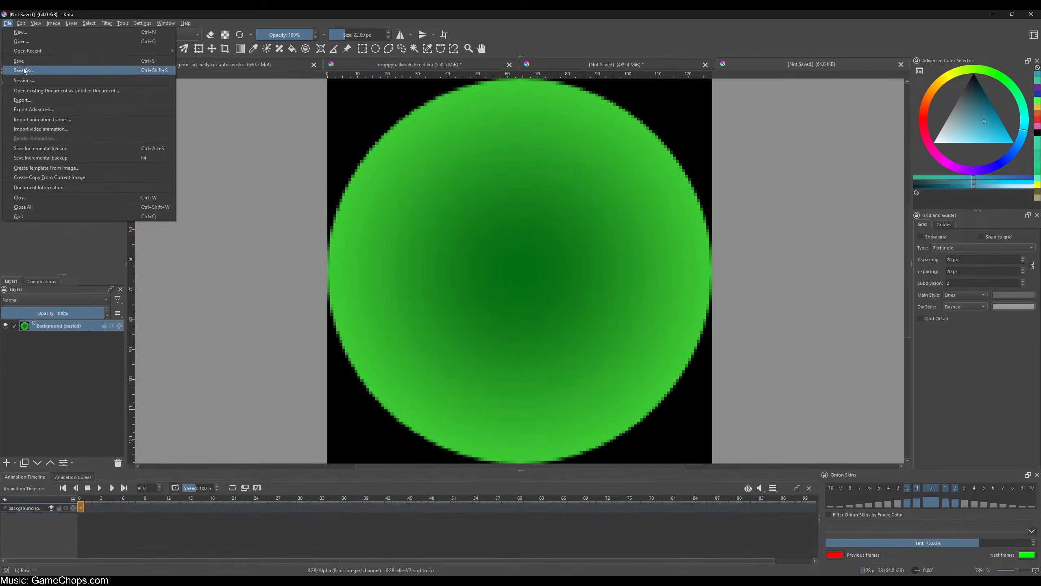
click(23, 100)
click(316, 99)
click(419, 296)
click(541, 299)
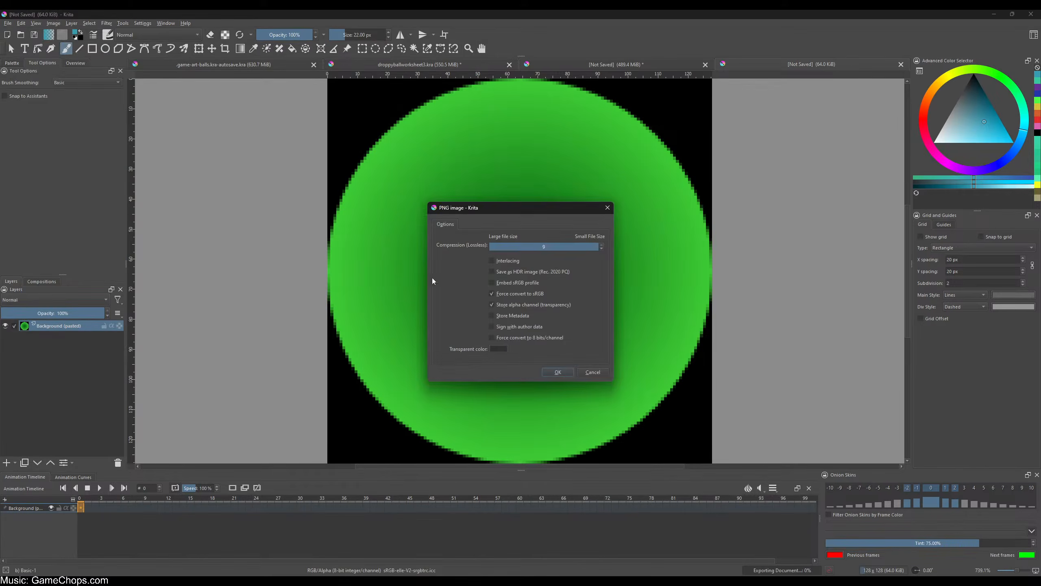
click(556, 372)
middle_click(773, 64)
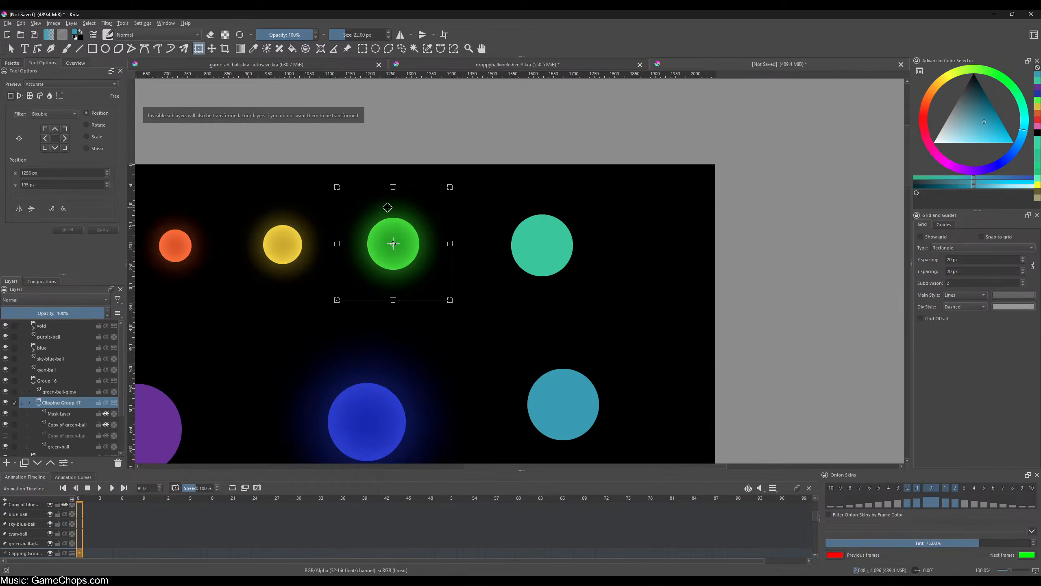
- Paste the green-ball-glow layer into a new image, export it as green-ball-glow.png, and close the new image
click(63, 391)
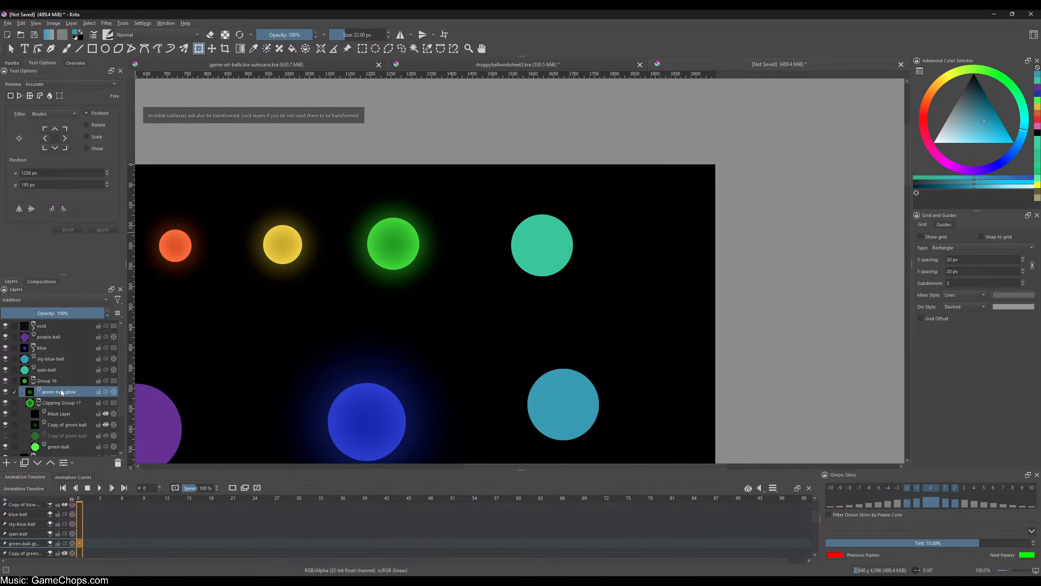
key(ctrl+shift+n)
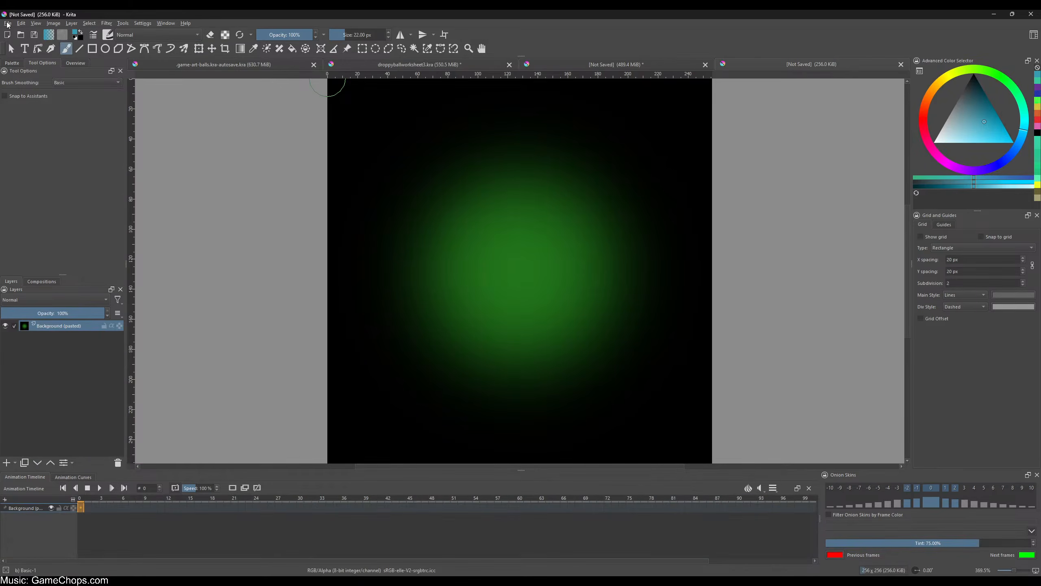
click(7, 23)
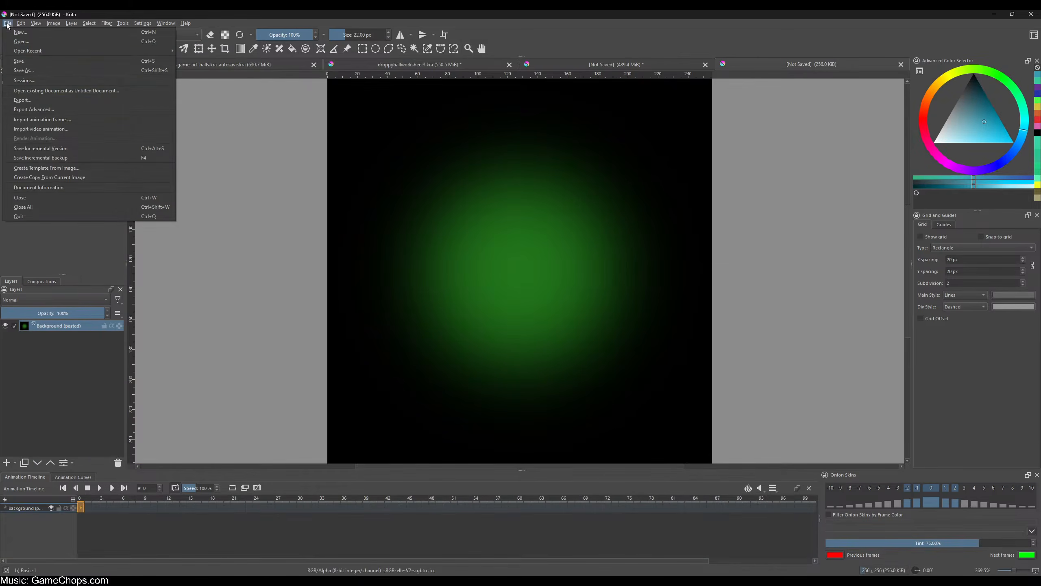
click(25, 99)
click(368, 92)
click(419, 297)
click(539, 297)
click(557, 371)
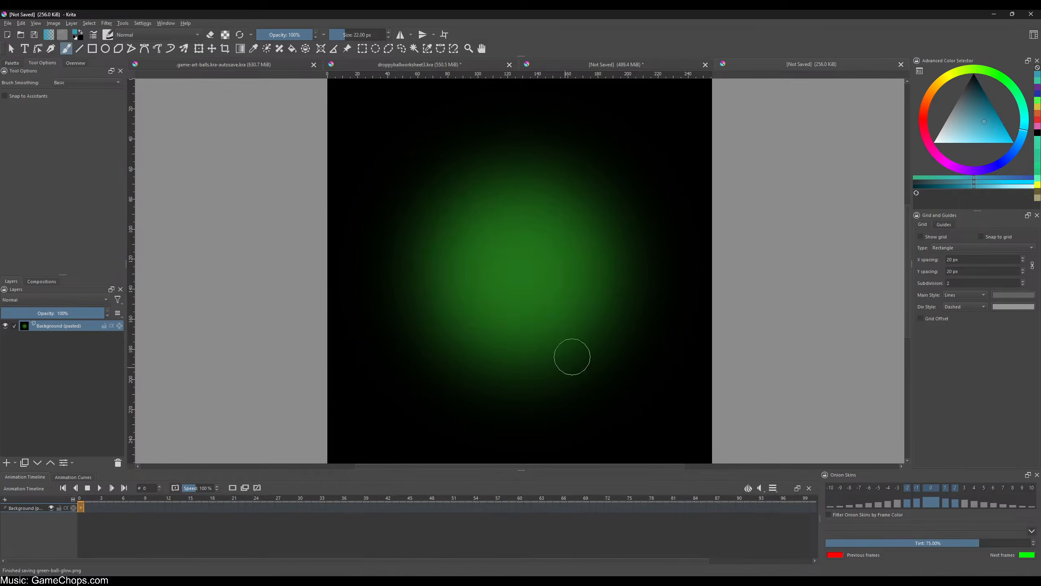
middle_click(760, 66)
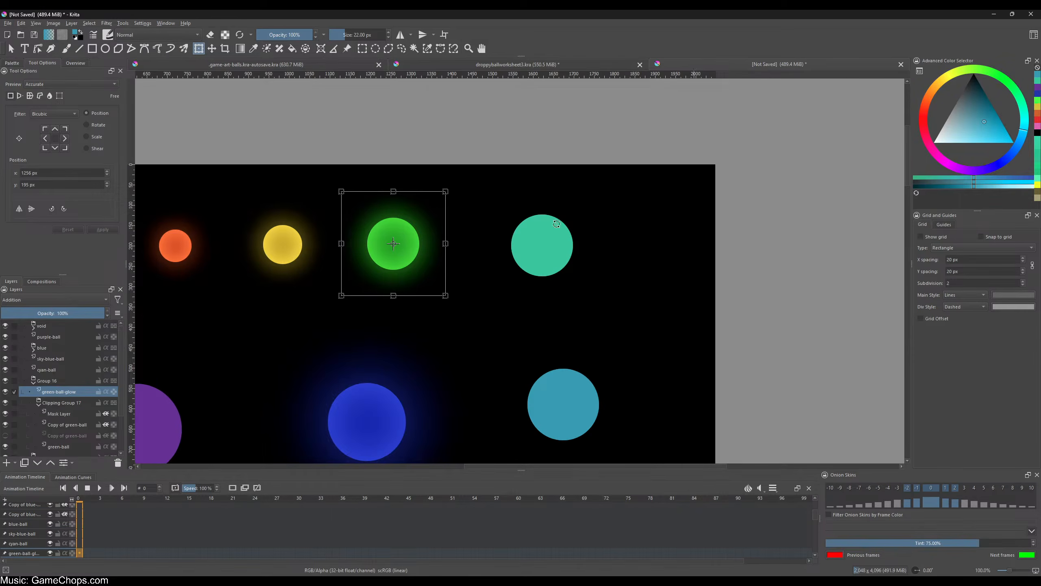
- Collapse Group 16, put the cyan-ball layer in a new group, and wrap it in a clipping group inside
click(34, 383)
click(43, 371)
key(ctrl+g)
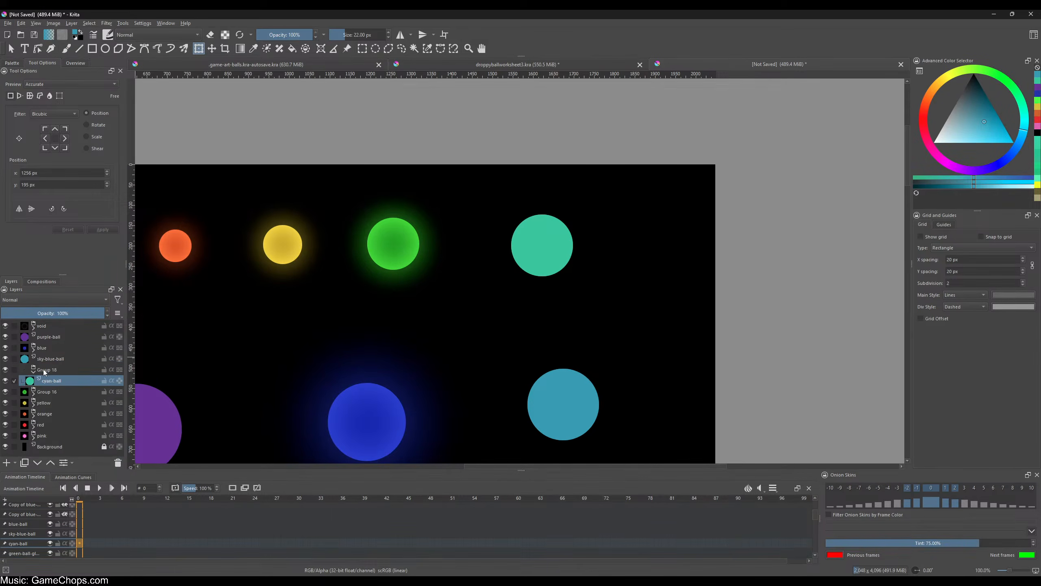
key(ctrl+shift+g)
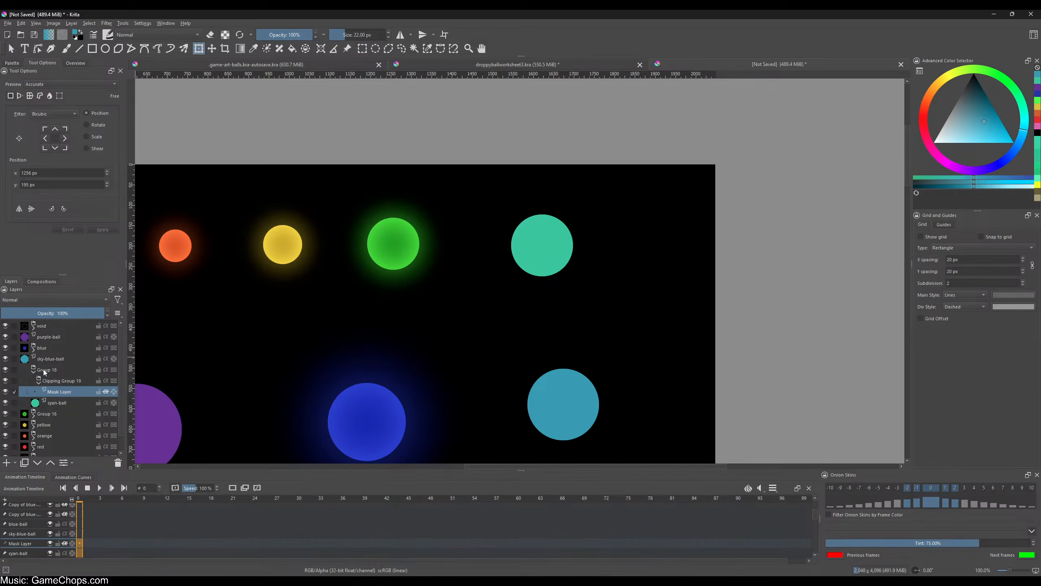
- Duplicate the cyan-ball layer three times and move one copy above Clipping Group 19 within Group 18
click(48, 406)
key(ctrl+j)
key(ctrl+j)
key(ctrl+j)
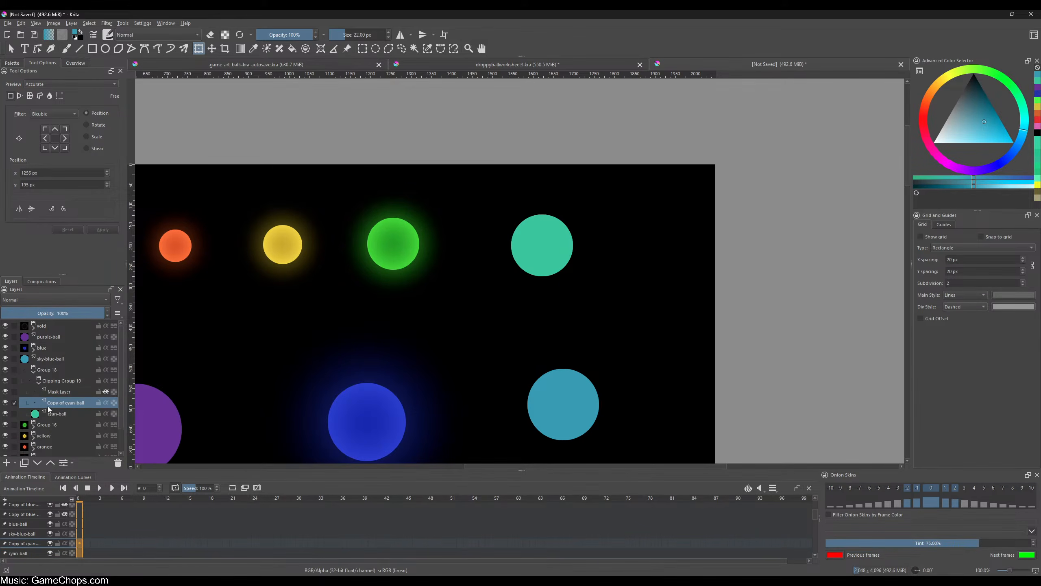
drag(57, 405, 56, 375)
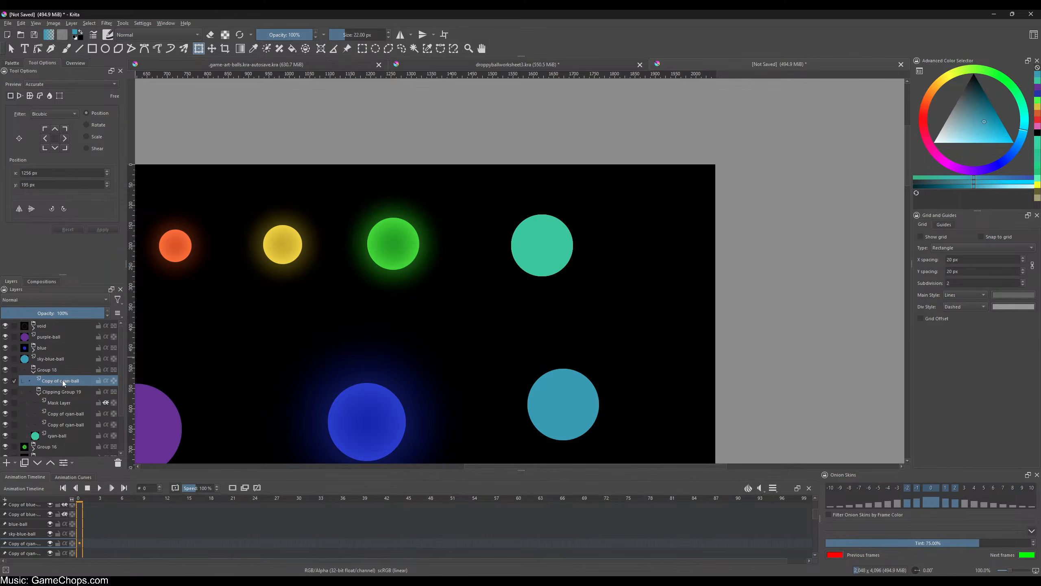
- Rename the cyan-ball copy above Clipping Group 19 as cyan-ball-glow and set its blending mode to Addition
double_click(62, 380)
key(Home)
key(Delete)
key(Delete)
key(Delete)
key(Delete)
key(Delete)
key(Delete)
key(Delete)
key(Delete)
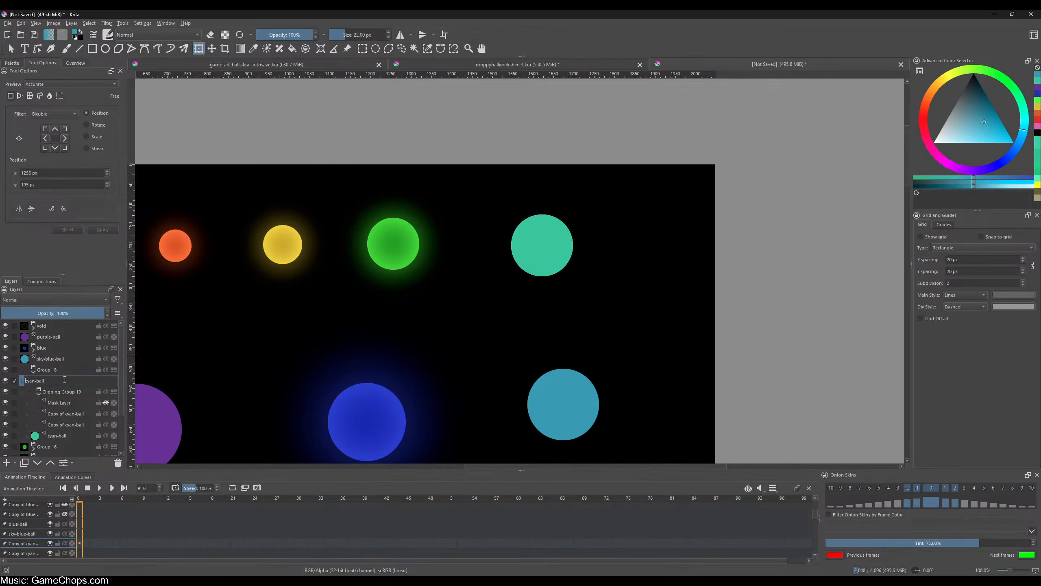
text(-glow)
key(Return)
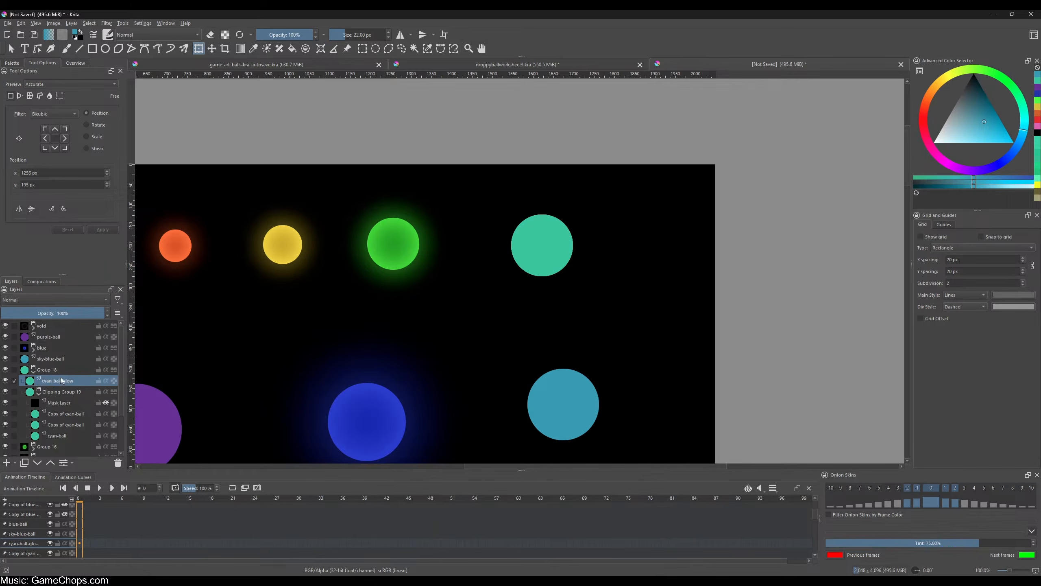
click(66, 301)
click(34, 236)
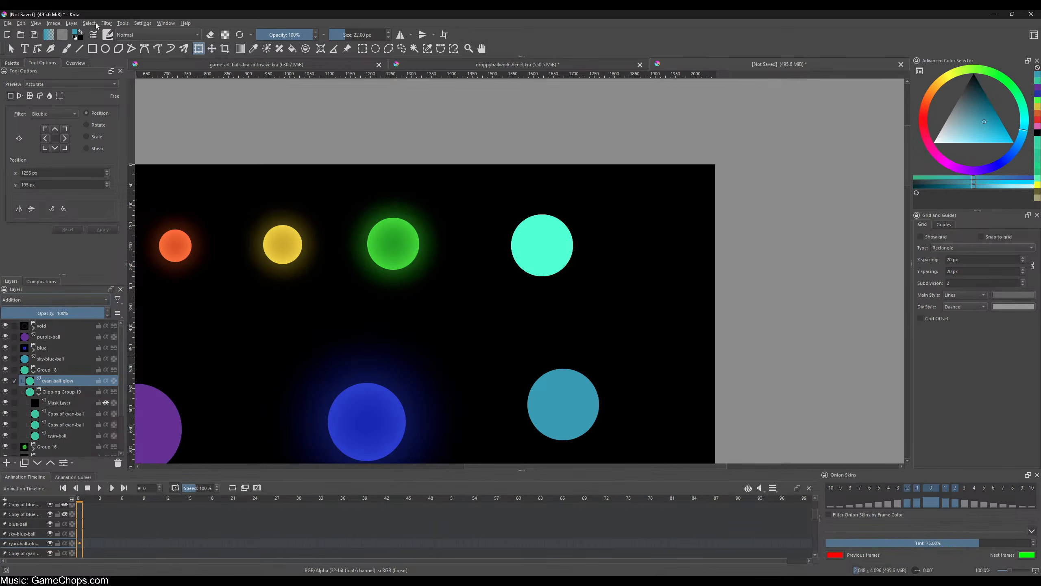
- Try to darken cyan-ball-glow by strongly lowering its lightness with an HSV adjustment
key(ctrl+u)
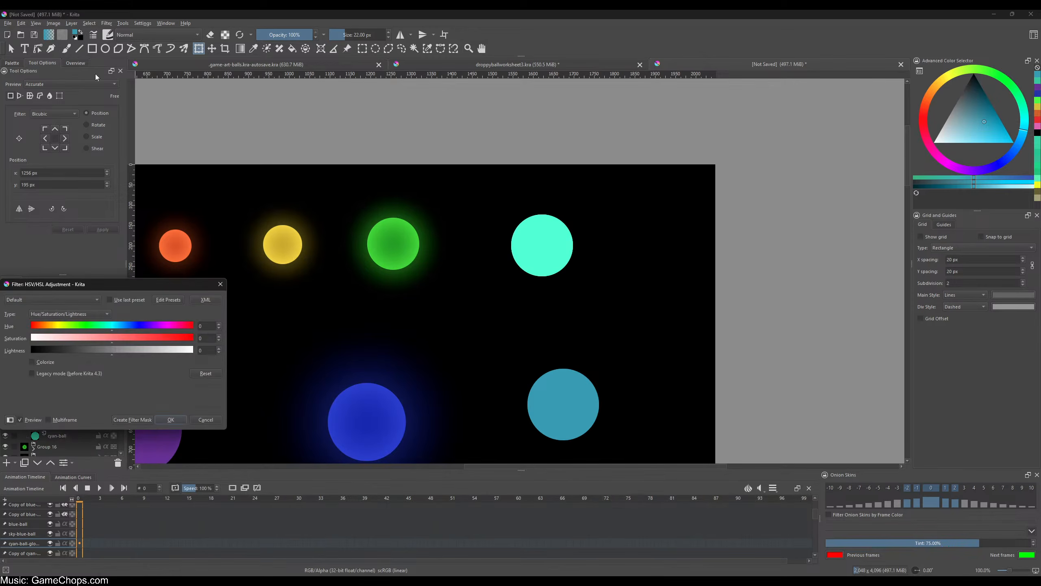
drag(62, 348, 50, 346)
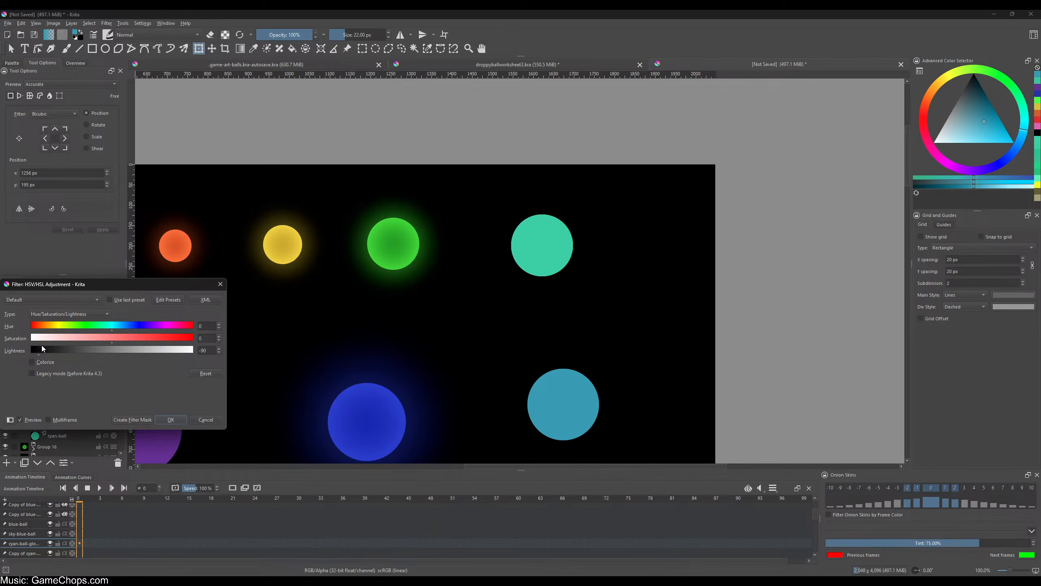
click(170, 420)
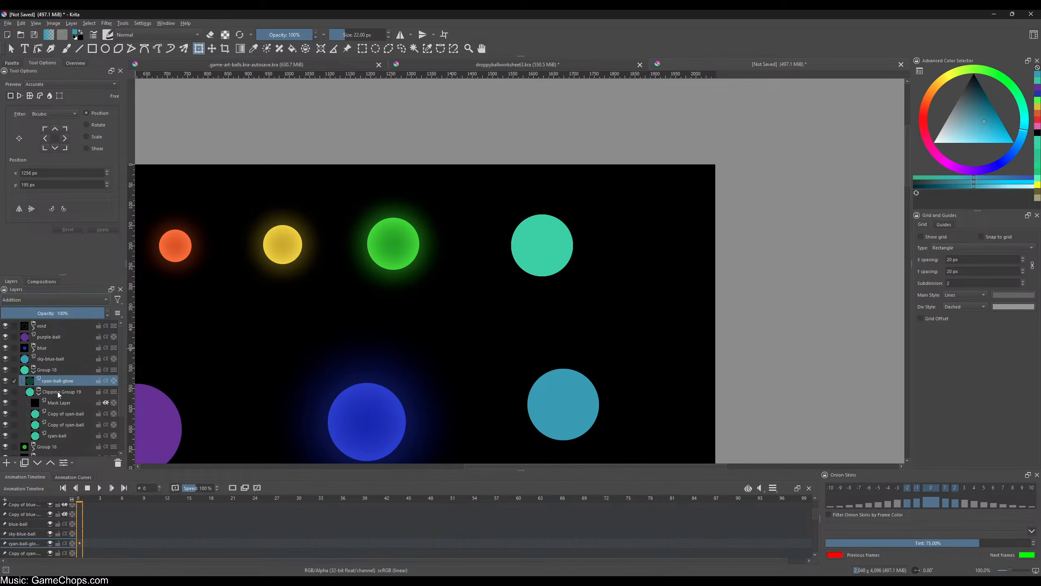
- Try a Gaussian blur with a 130 px radius on cyan-ball-glow and cancel it
click(106, 24)
mouse_move(166, 70)
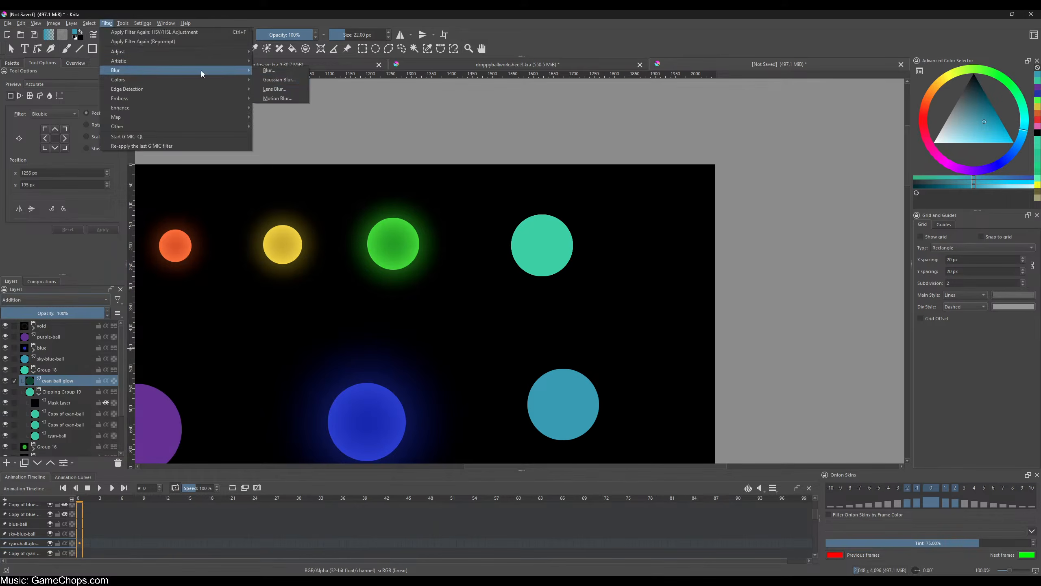
click(266, 81)
drag(71, 314, 128, 315)
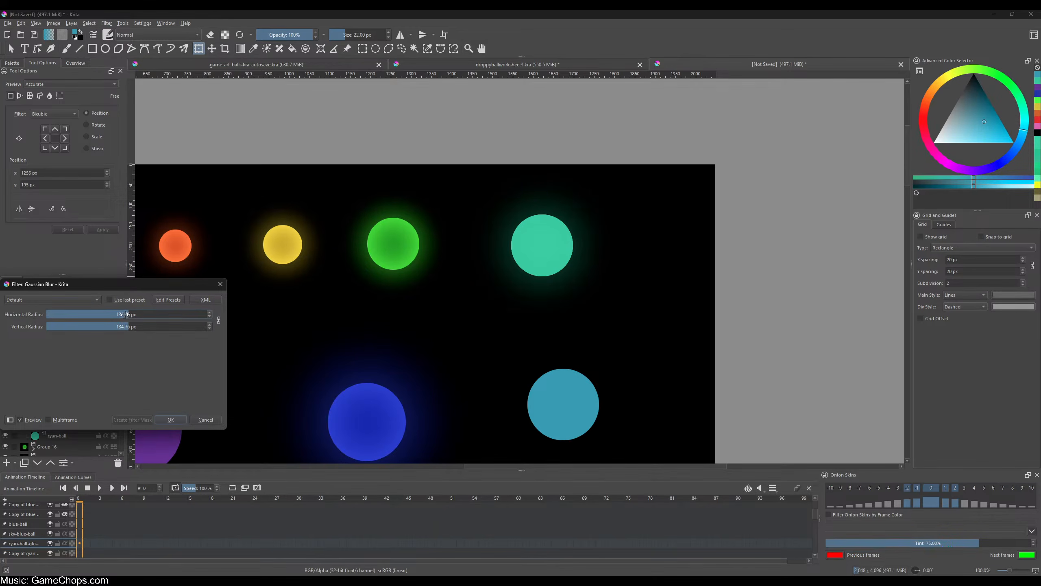
click(128, 315)
text(130)
key(Return)
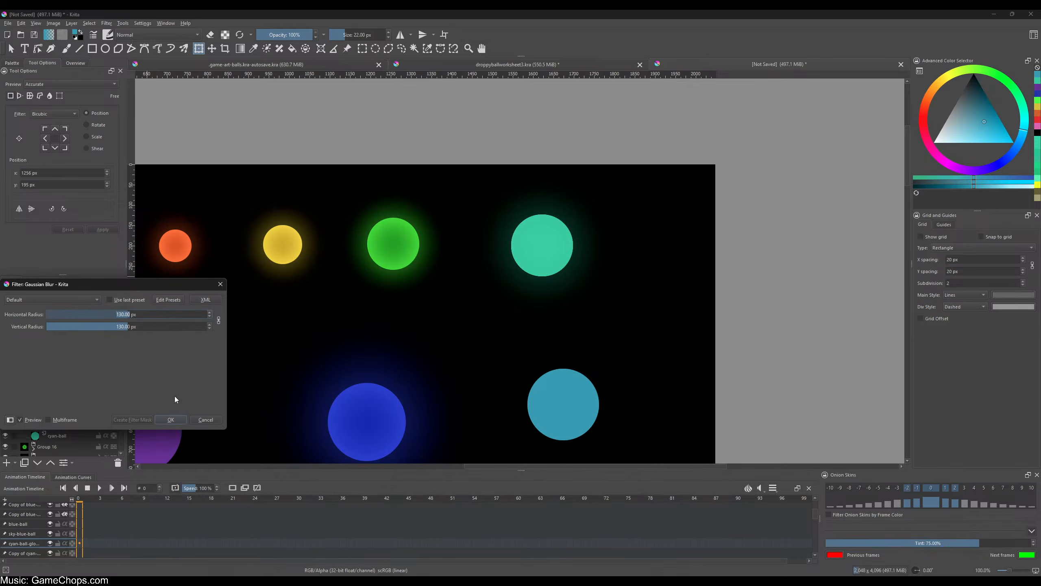
click(206, 419)
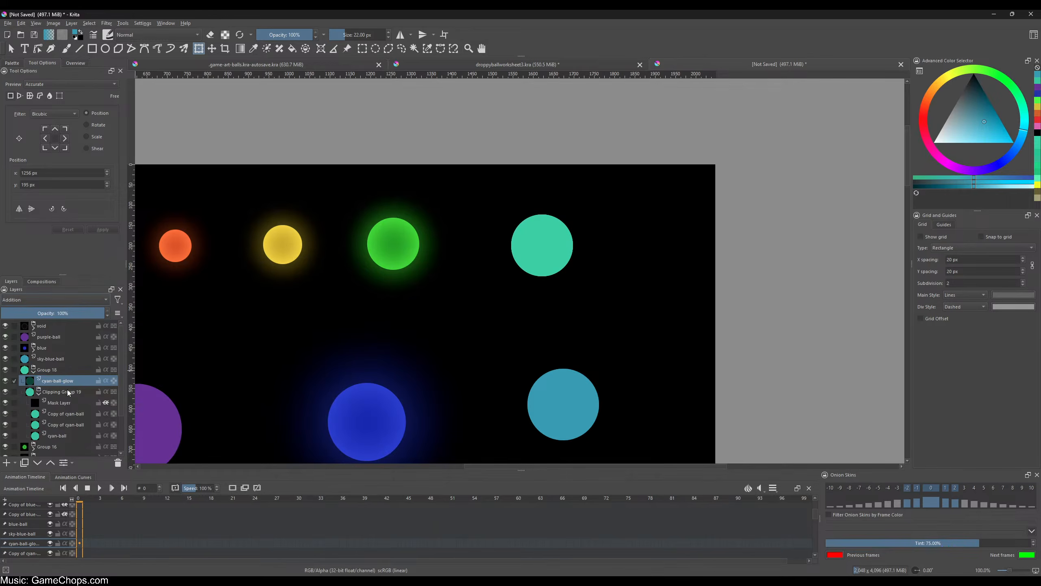
- Lower the lightness of cyan-ball-glow to about -70 with an HSV adjustment
key(ctrl+u)
drag(74, 349, 57, 349)
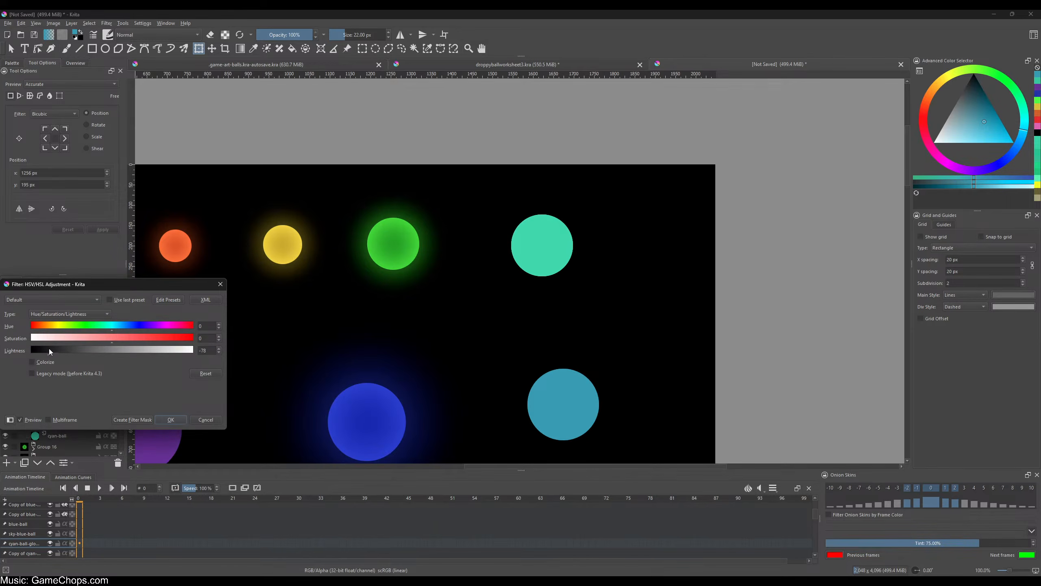
click(171, 418)
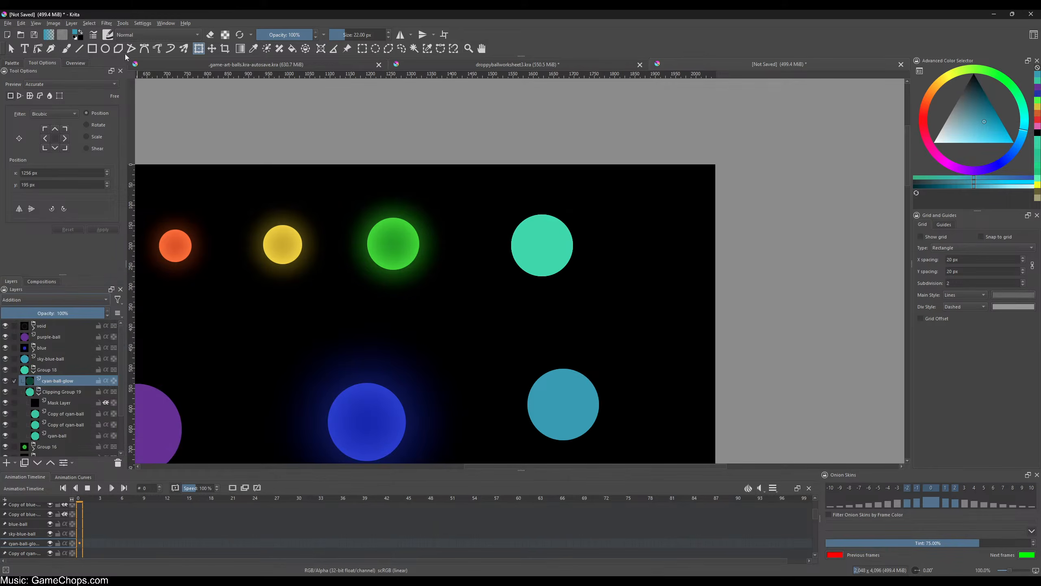
- Apply a Gaussian blur with a 120 px radius to cyan-ball-glow
click(106, 23)
mouse_move(118, 70)
click(271, 81)
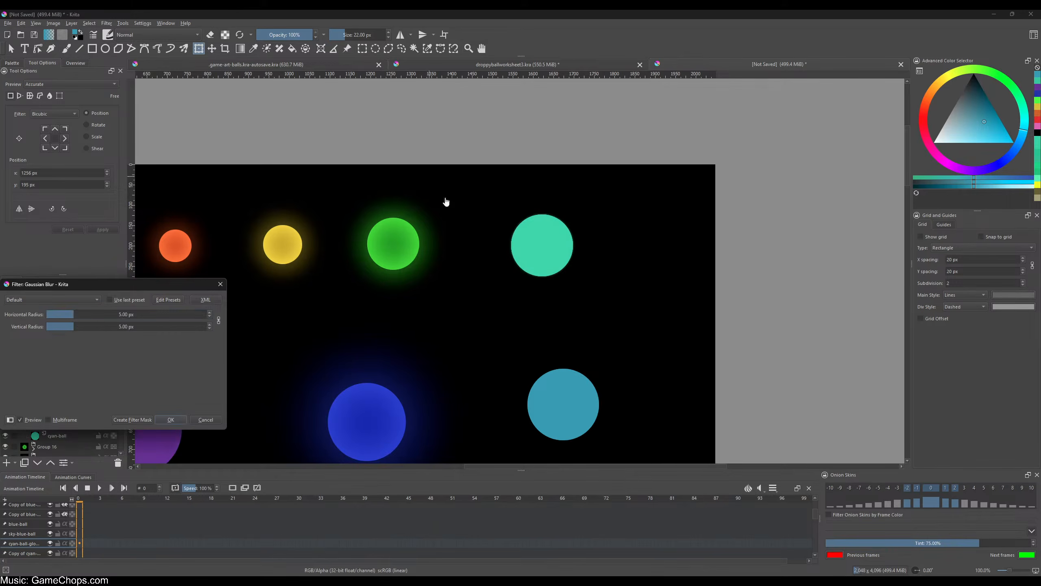
drag(98, 314, 125, 313)
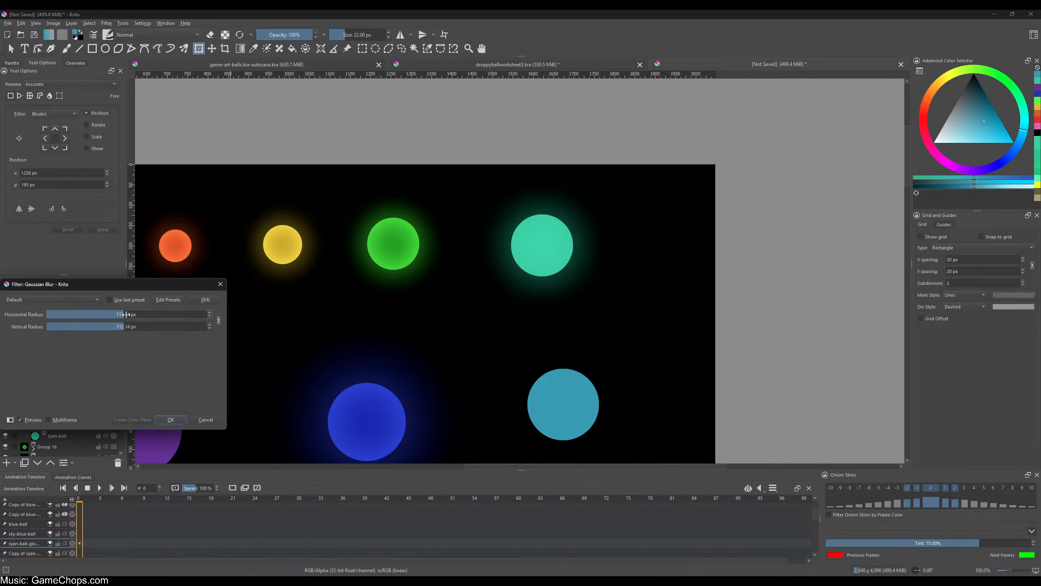
click(127, 314)
text(120)
click(171, 420)
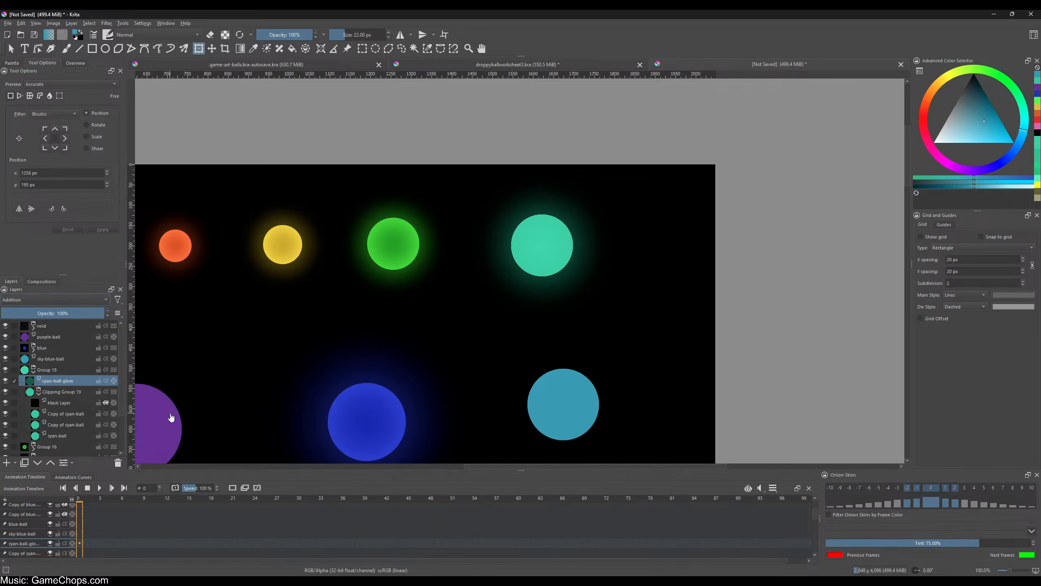
- Hide cyan-ball-glow, and set the lower copy of cyan-ball to inherit alpha with Addition blending
click(5, 380)
click(86, 423)
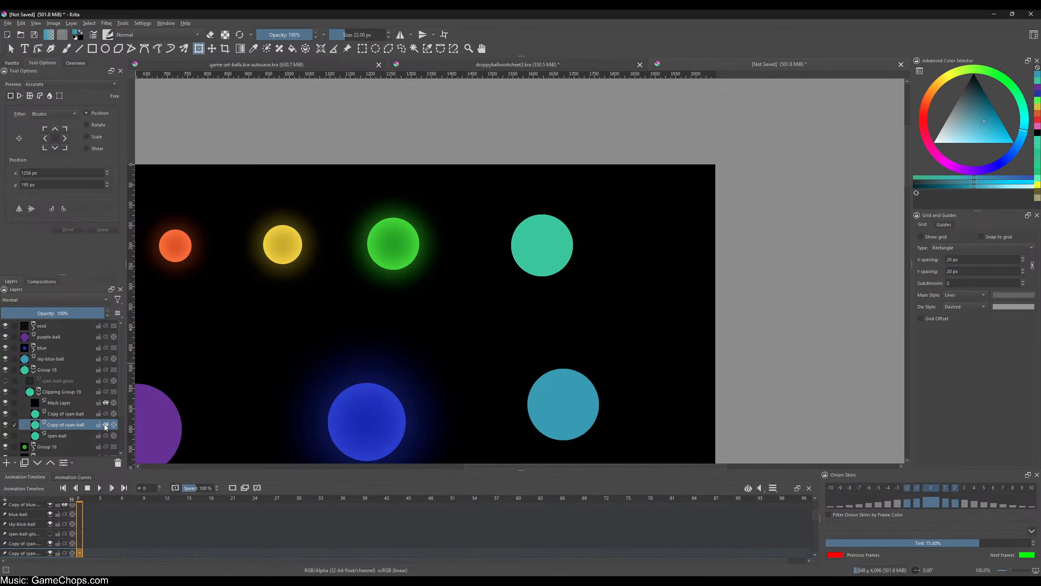
click(71, 304)
click(54, 239)
click(67, 301)
click(46, 291)
- Set the upper copy of cyan-ball to inherit alpha with Multiply blending, and lower its lightness to about -68
click(80, 413)
click(58, 303)
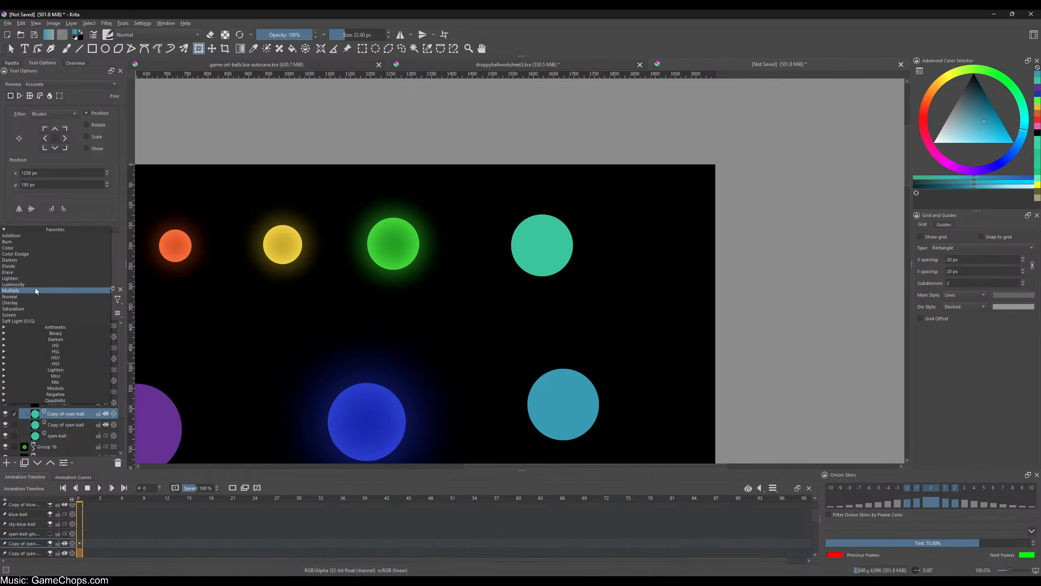
click(35, 288)
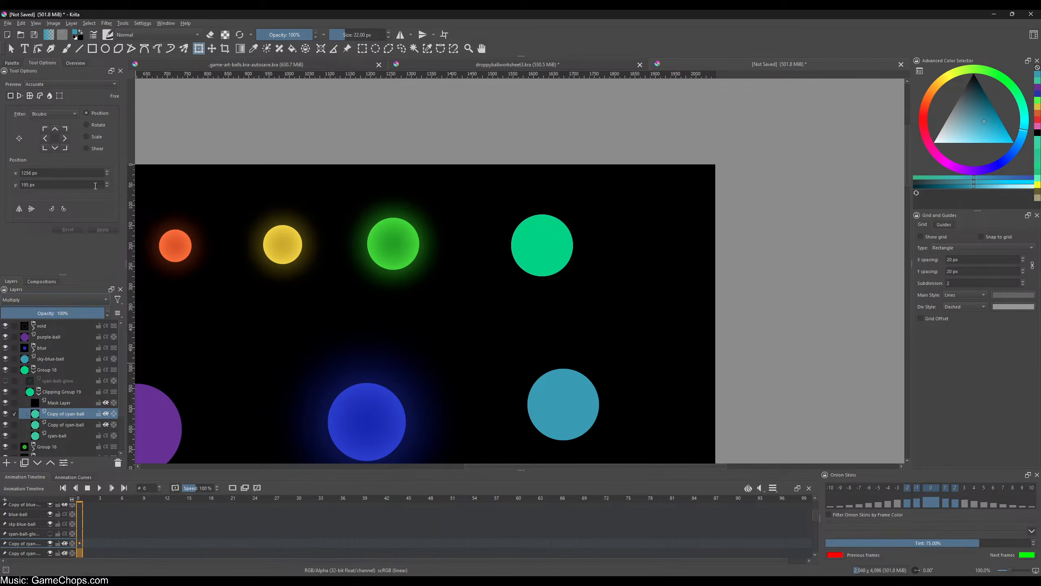
key(ctrl+u)
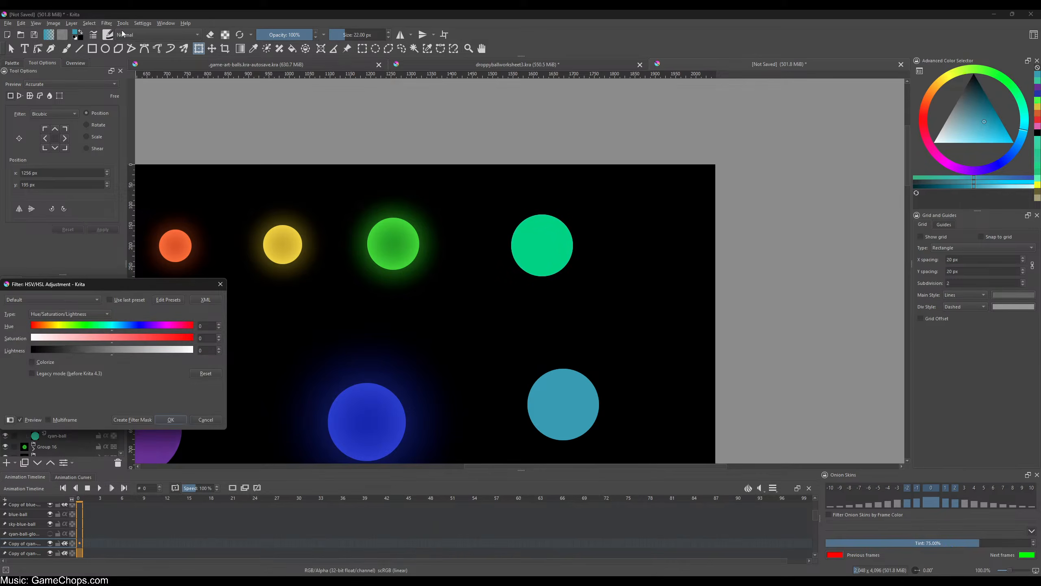
drag(83, 348, 58, 353)
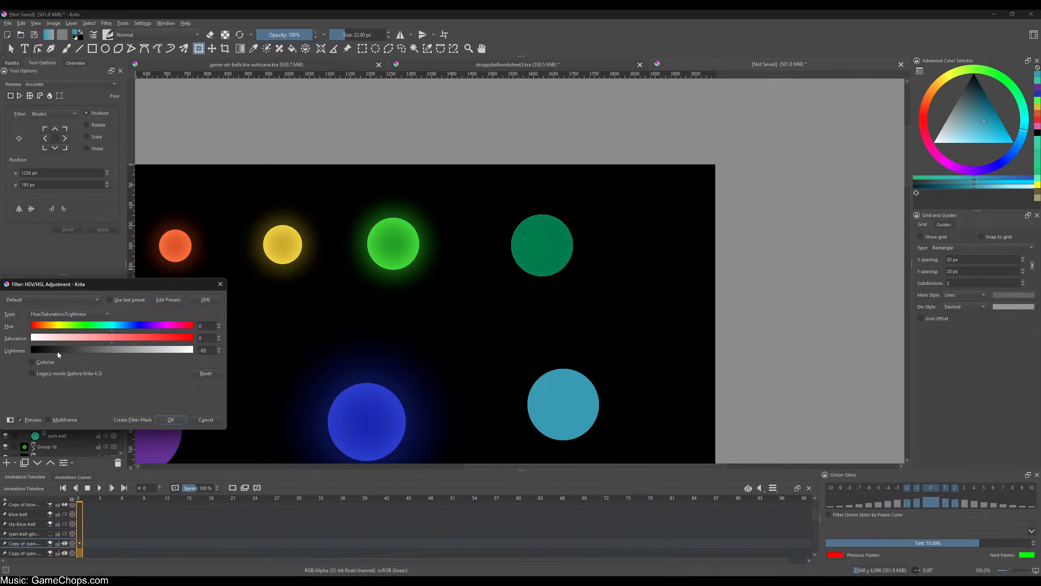
click(168, 420)
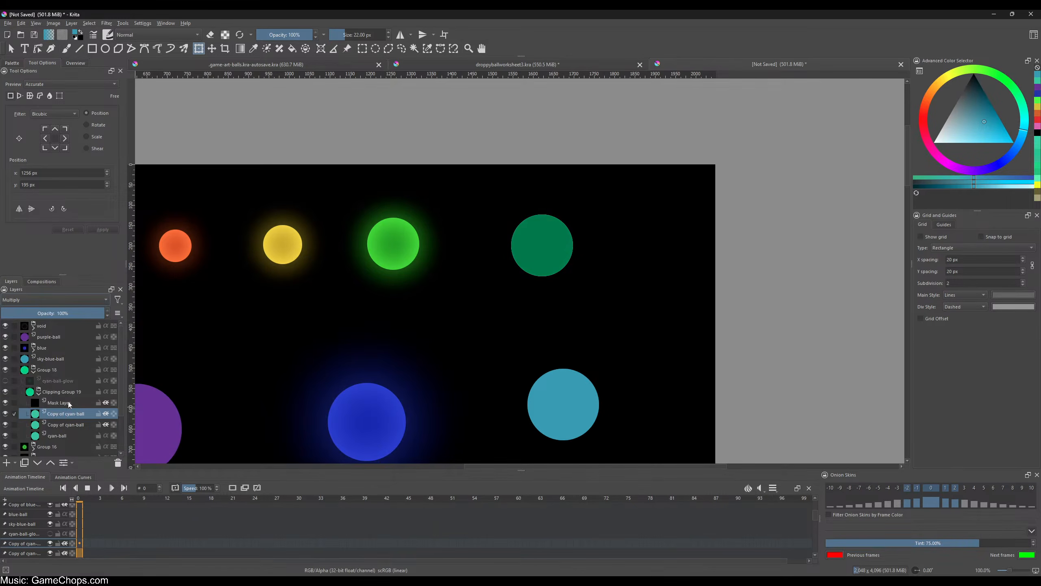
- Apply a Gaussian blur with a radius of about 151 px to the upper copy of cyan-ball
click(106, 22)
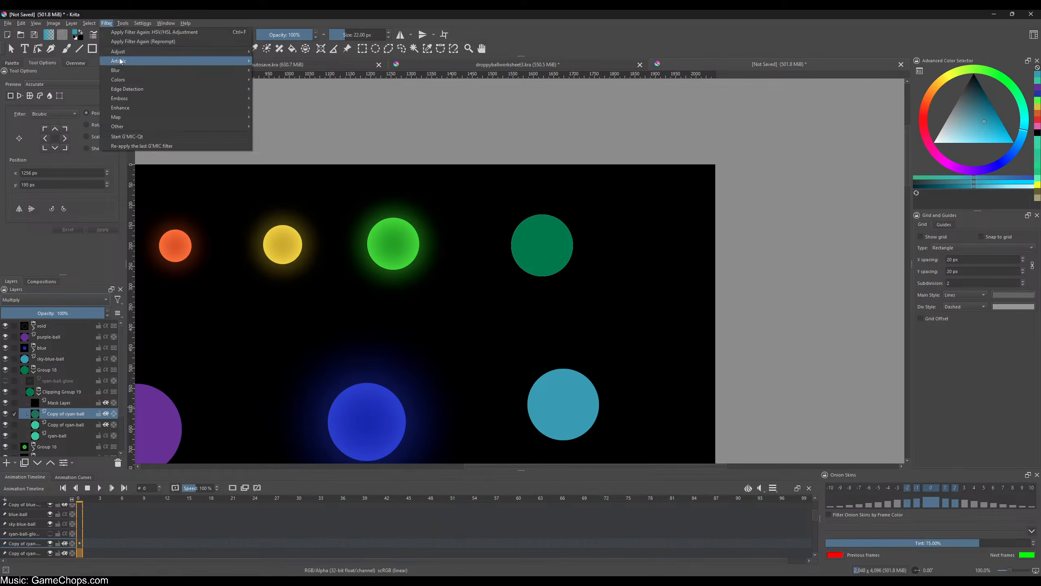
mouse_move(123, 70)
click(278, 79)
click(86, 314)
drag(86, 314, 132, 319)
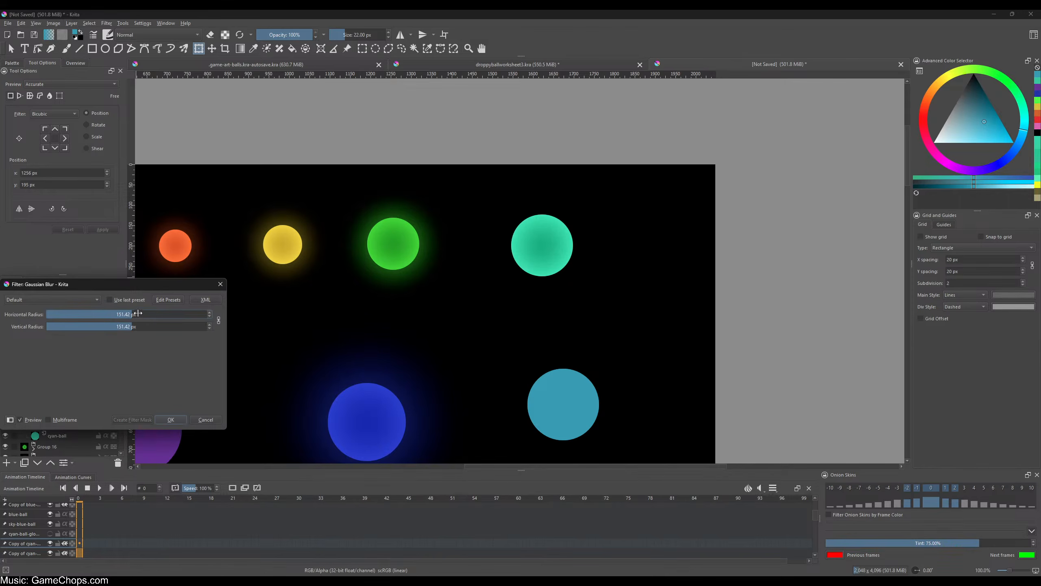
click(170, 419)
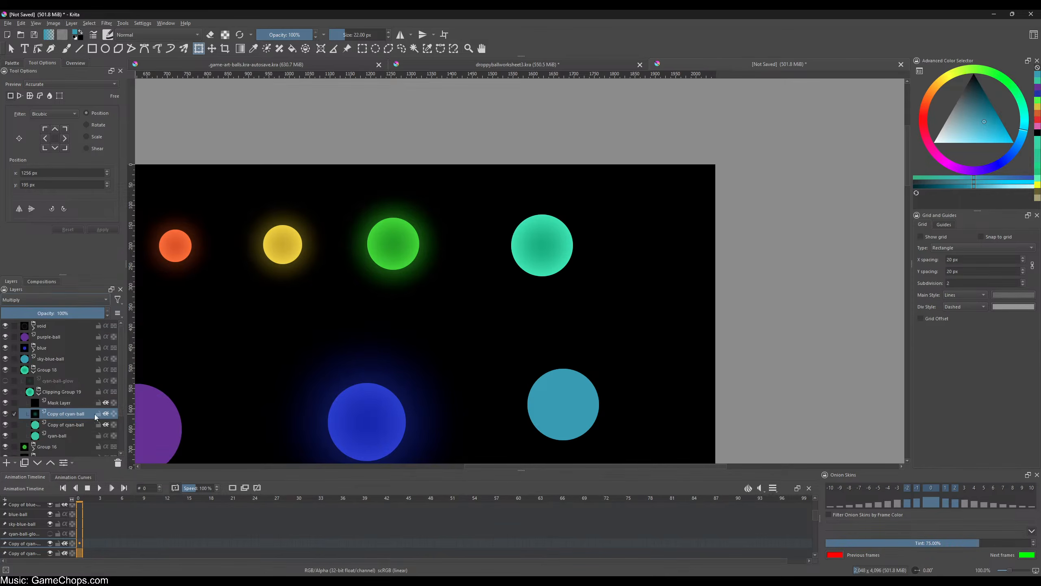
- Copy the cyan ball's clipping group into a new image, export it over the existing cyan-ball PNG, and close the temporary image
click(58, 392)
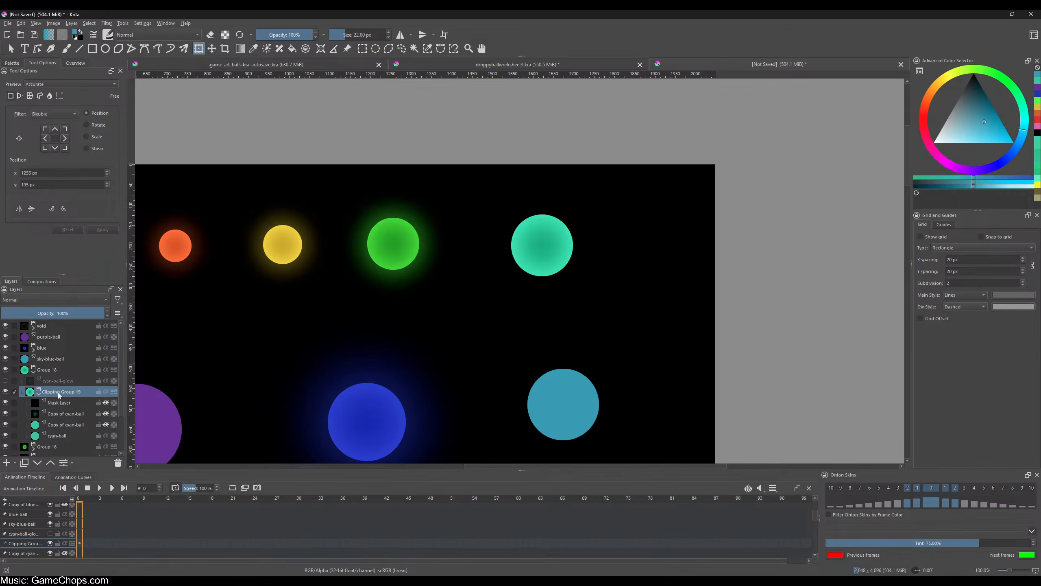
key(ctrl+c)
key(ctrl+shift+n)
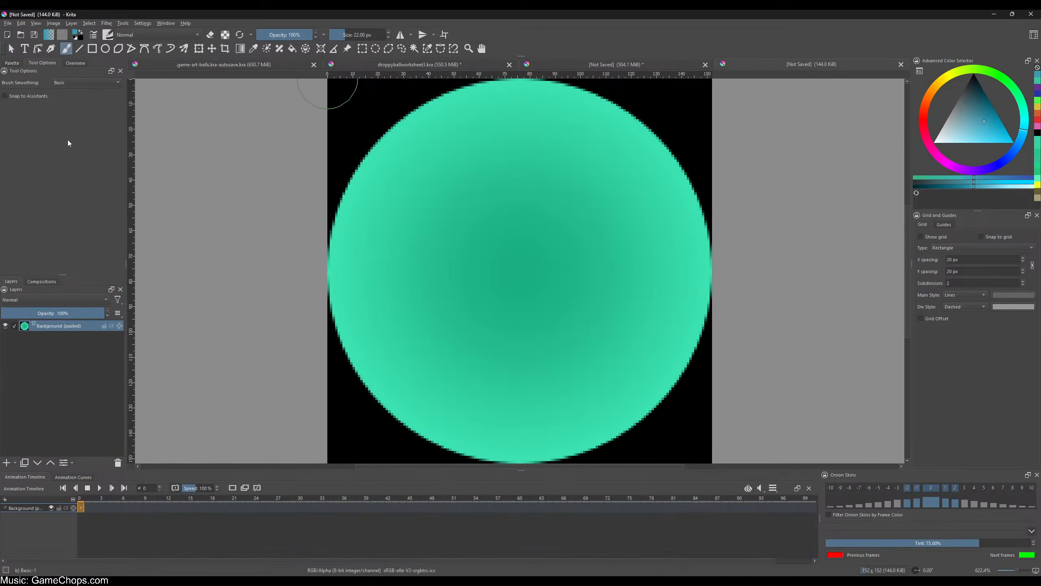
click(8, 23)
click(49, 101)
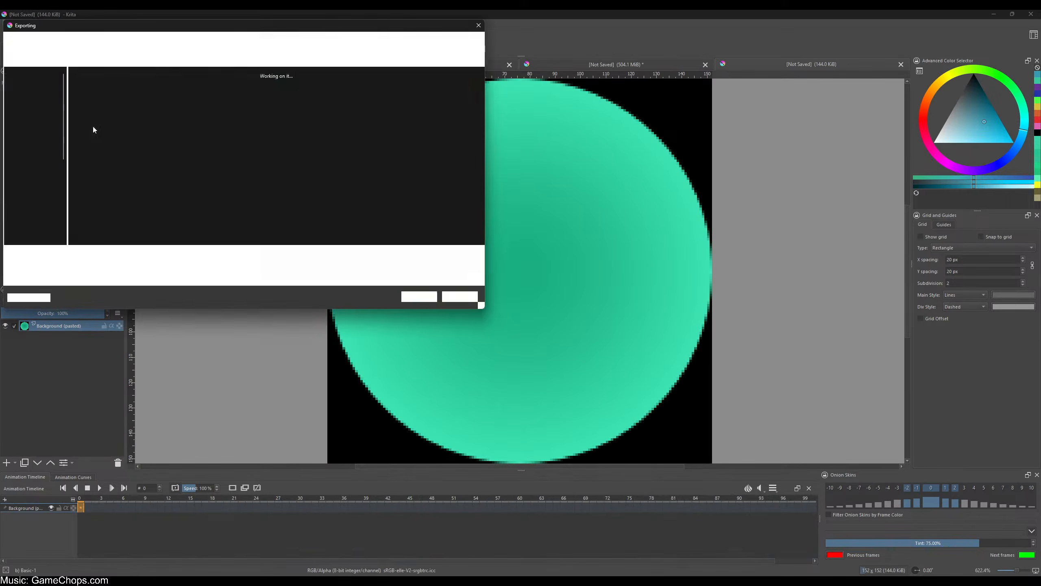
click(240, 134)
click(418, 296)
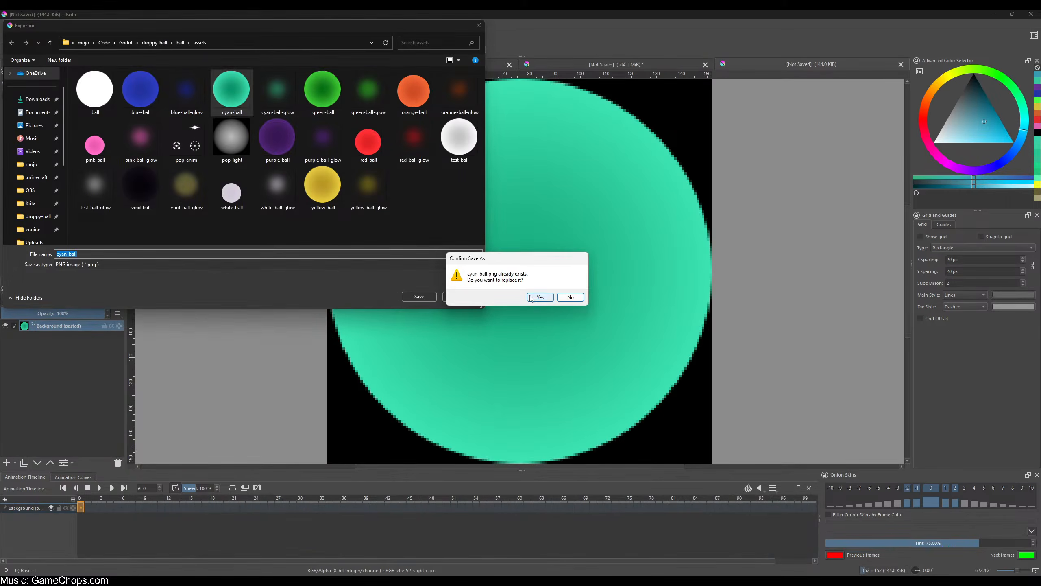
click(540, 298)
click(558, 372)
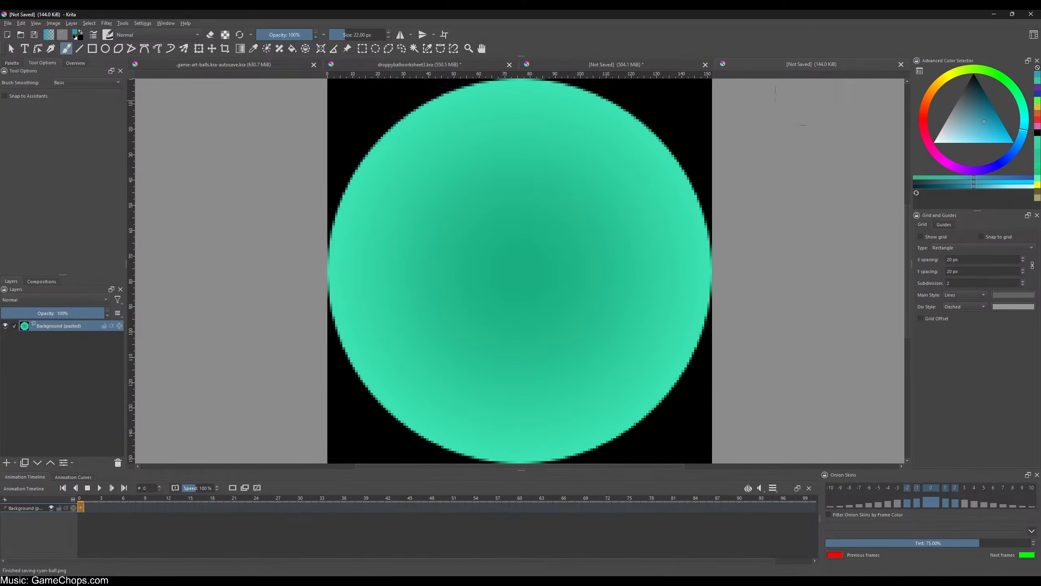
middle_click(793, 62)
- Show cyan-ball-glow, copy it into a new image, export it over the existing cyan-ball-glow PNG, and close the temporary image
click(52, 381)
click(4, 381)
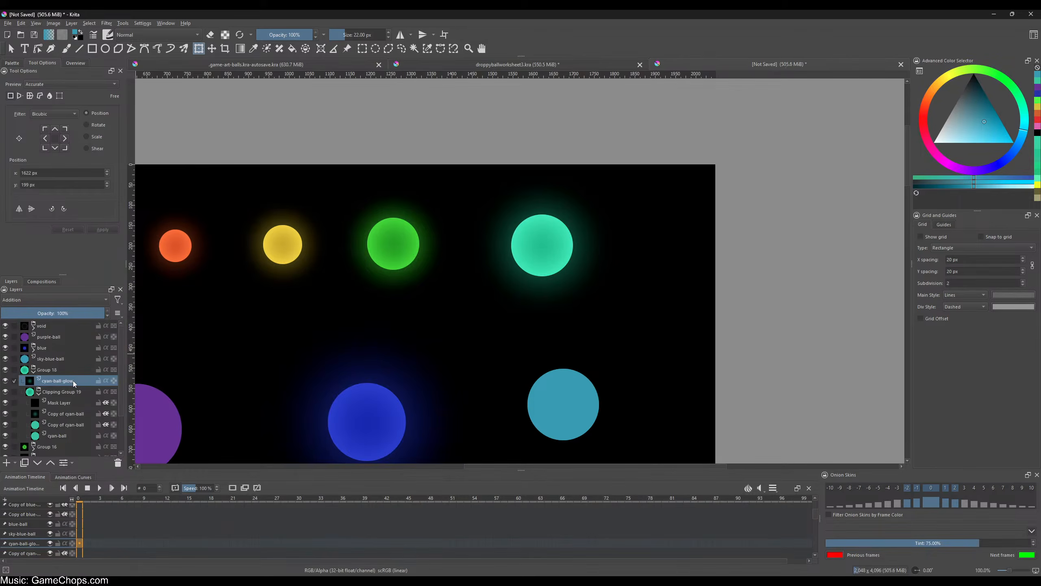
key(ctrl+shift+n)
click(9, 23)
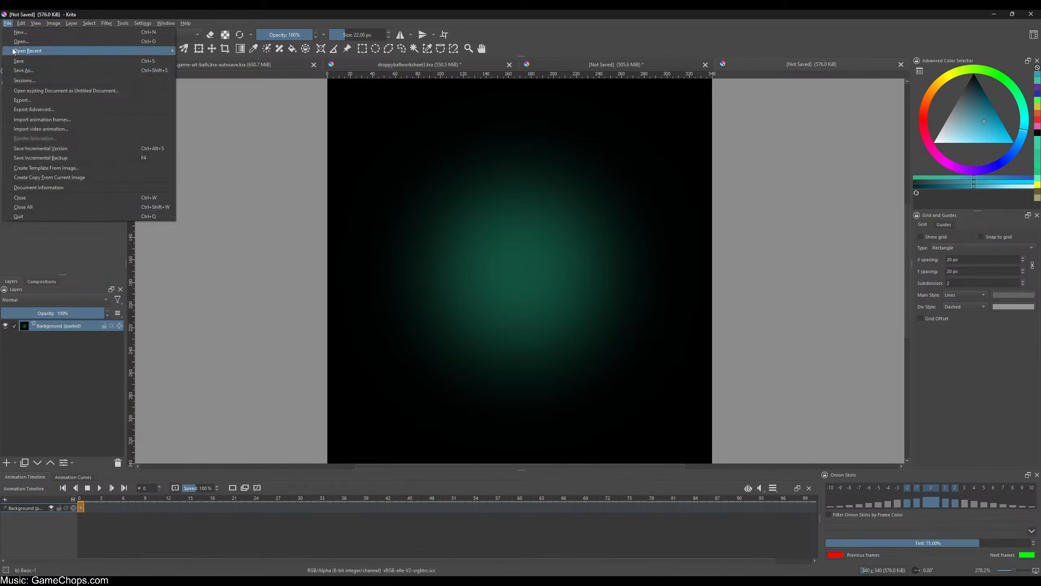
click(21, 97)
click(277, 90)
click(419, 296)
click(541, 297)
click(559, 371)
middle_click(798, 64)
- Collapse the cyan ball's group, and nest the sky-blue-ball layer in a new group containing a clipping group
scroll(595, 238, down, 4)
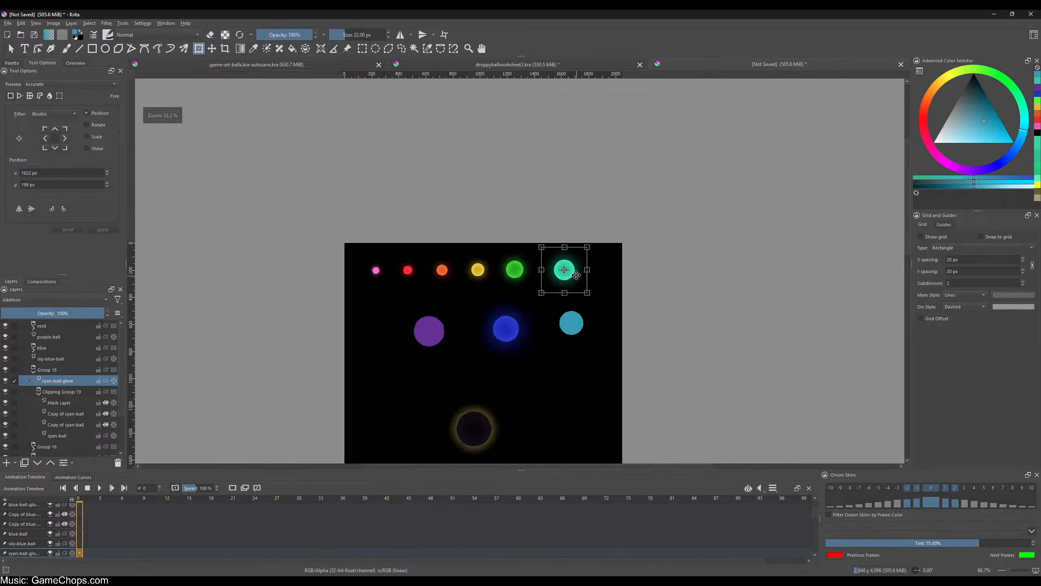
scroll(576, 244, up, 3)
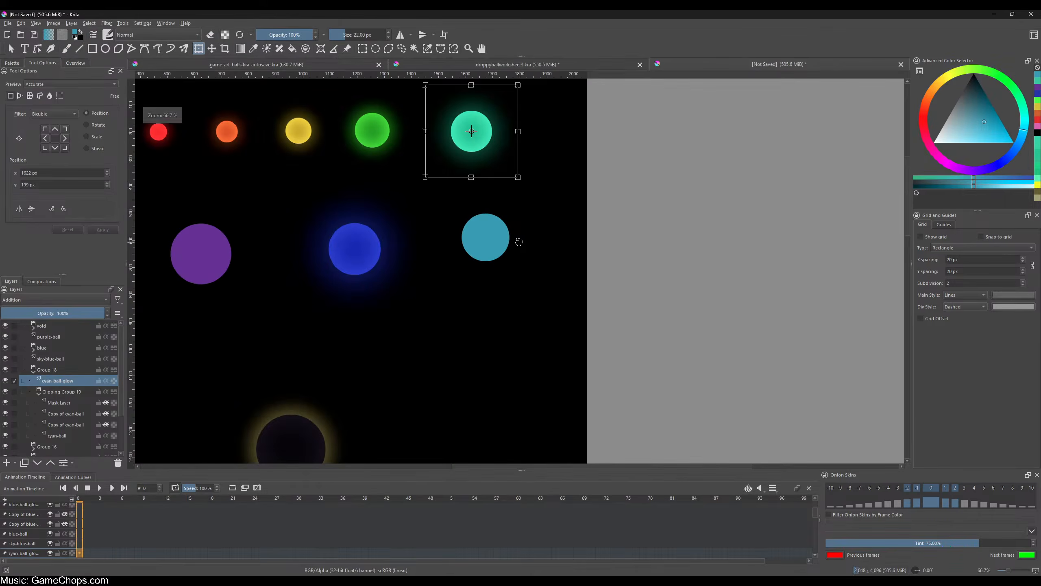
click(34, 372)
click(43, 359)
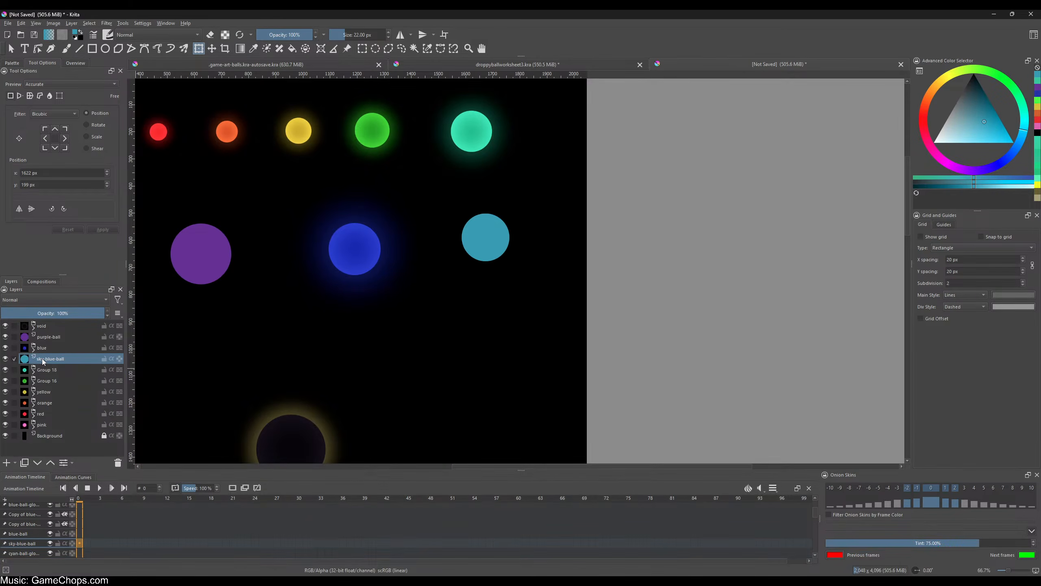
key(ctrl+g)
key(ctrl+shift+g)
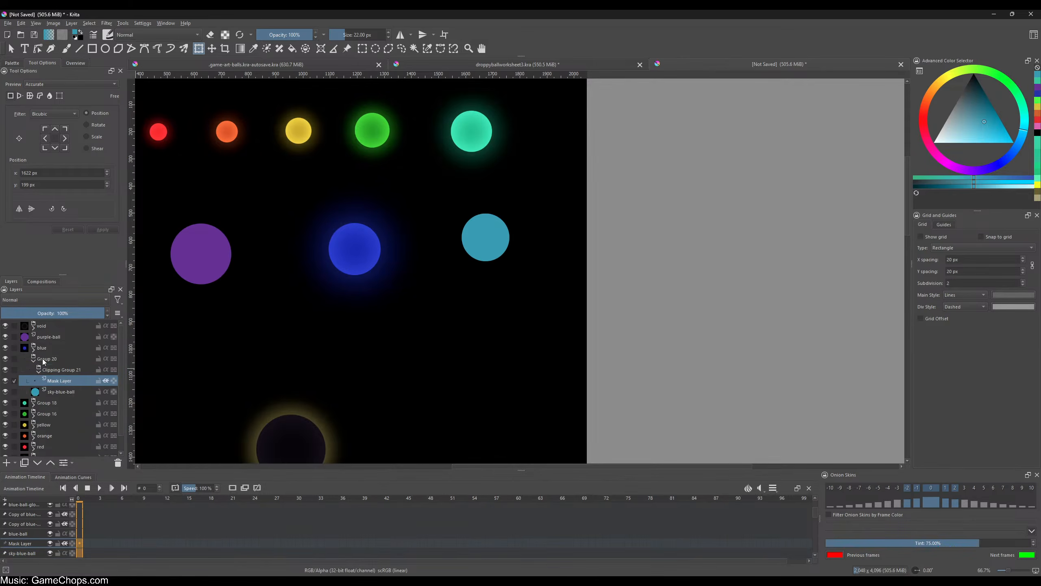
- Duplicate sky-blue-ball three times and move one copy out above the clipping group
key(ctrl+j)
key(ctrl+j)
key(ctrl+j)
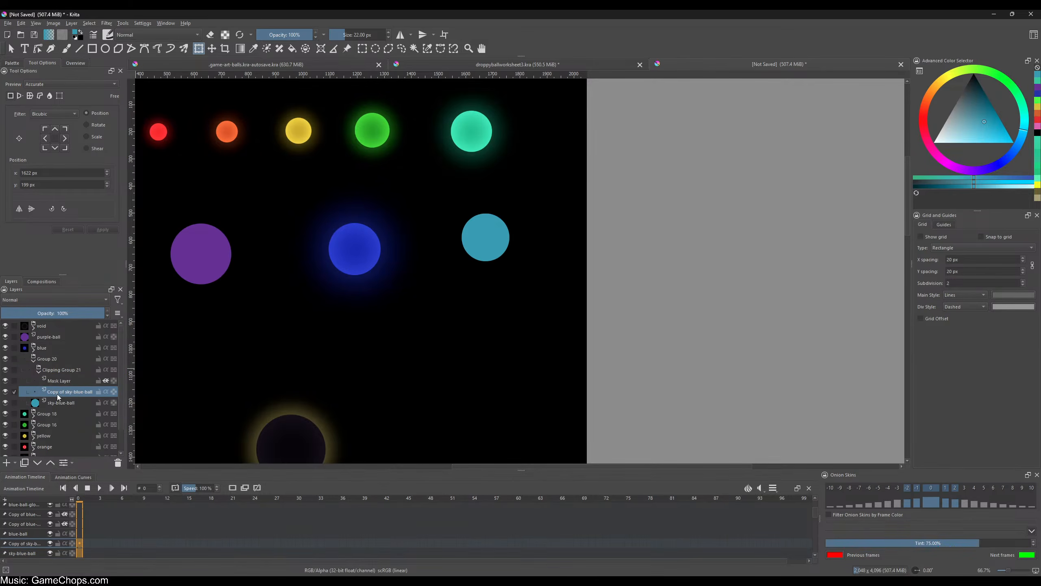
drag(55, 395, 60, 364)
- Rename the sky-blue-ball copy above the clipping group to sky-blue-ball-glow
double_click(73, 372)
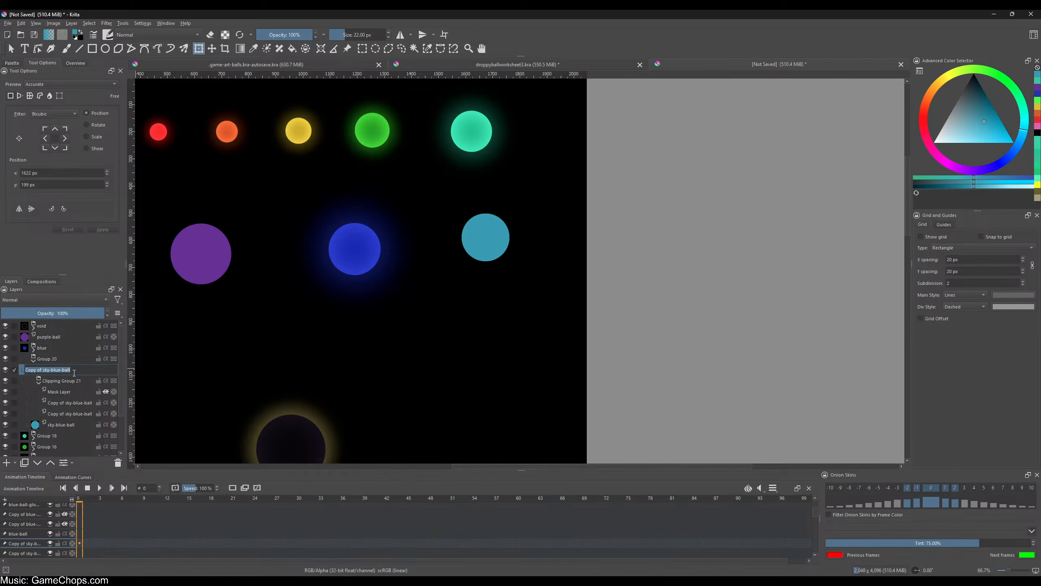
key(Home)
key(Delete)
key(Delete)
key(Delete)
key(Delete)
key(Delete)
key(Delete)
key(Delete)
key(Delete)
text(-glow)
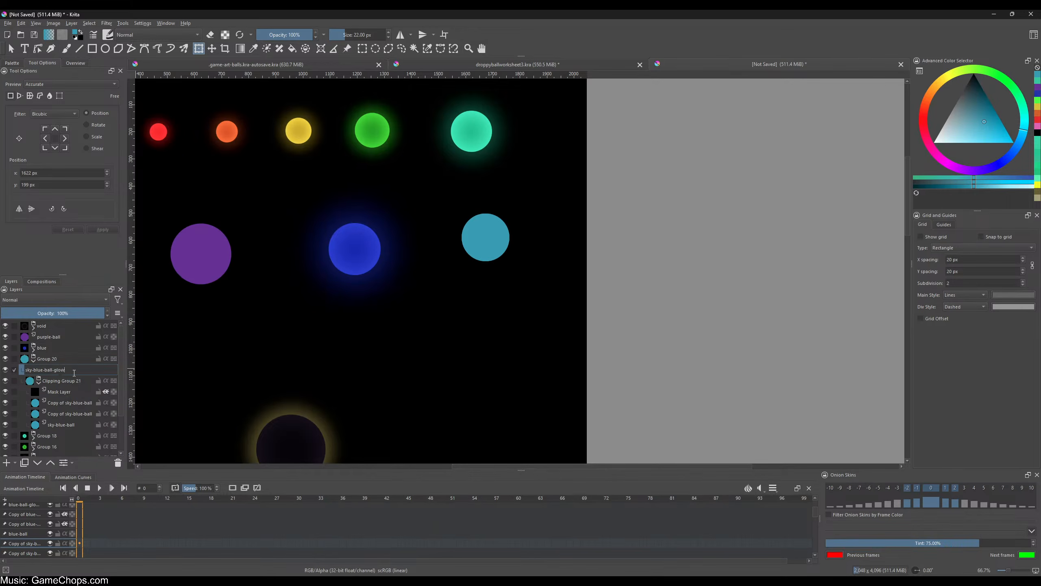
key(Return)
- Set sky-blue-ball-glow to Addition blending and lower its lightness to about -68 with an HSV adjustment
click(60, 300)
click(50, 236)
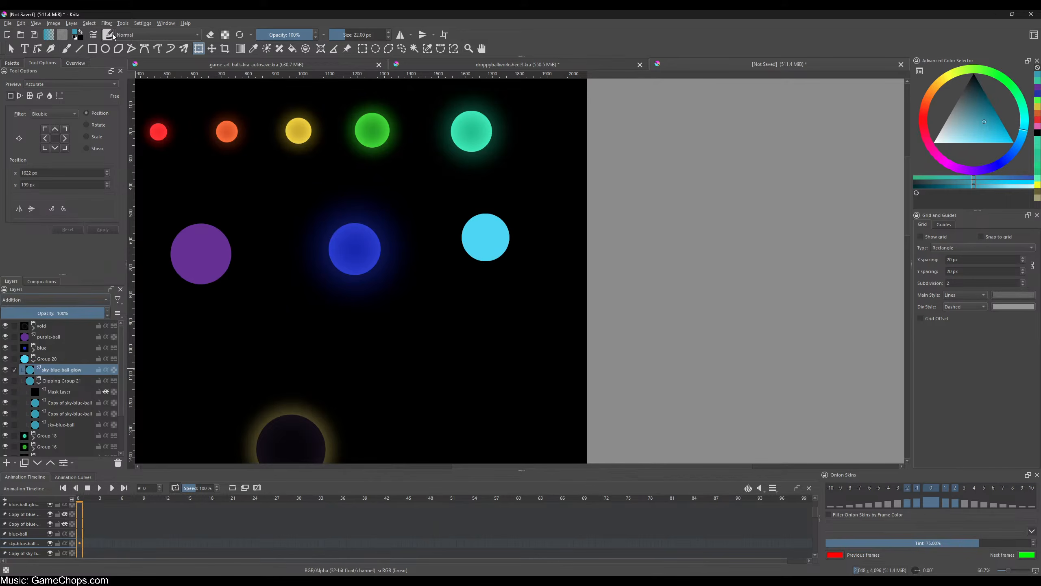
key(ctrl+u)
drag(98, 350, 65, 353)
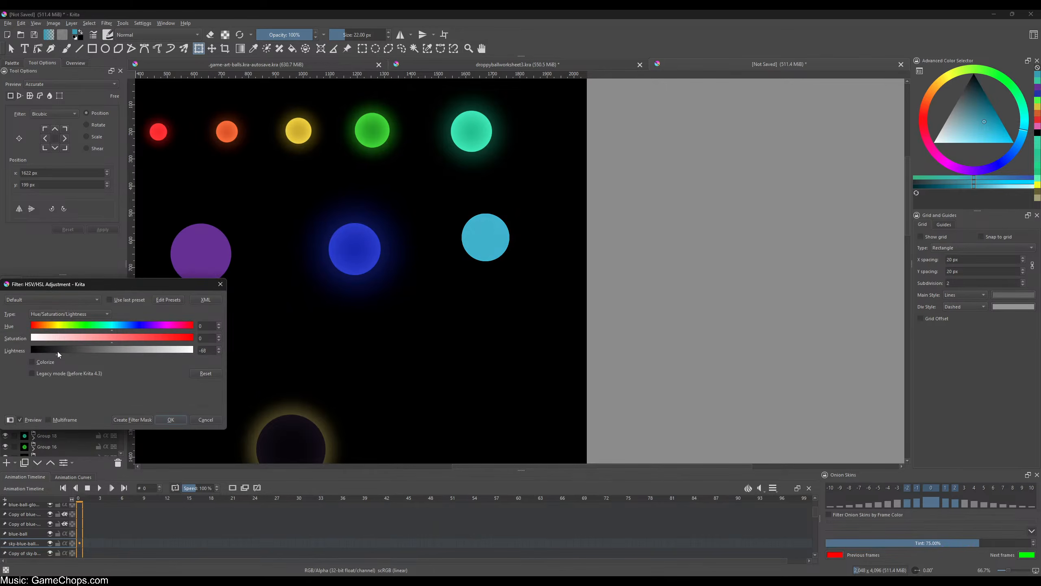
click(171, 420)
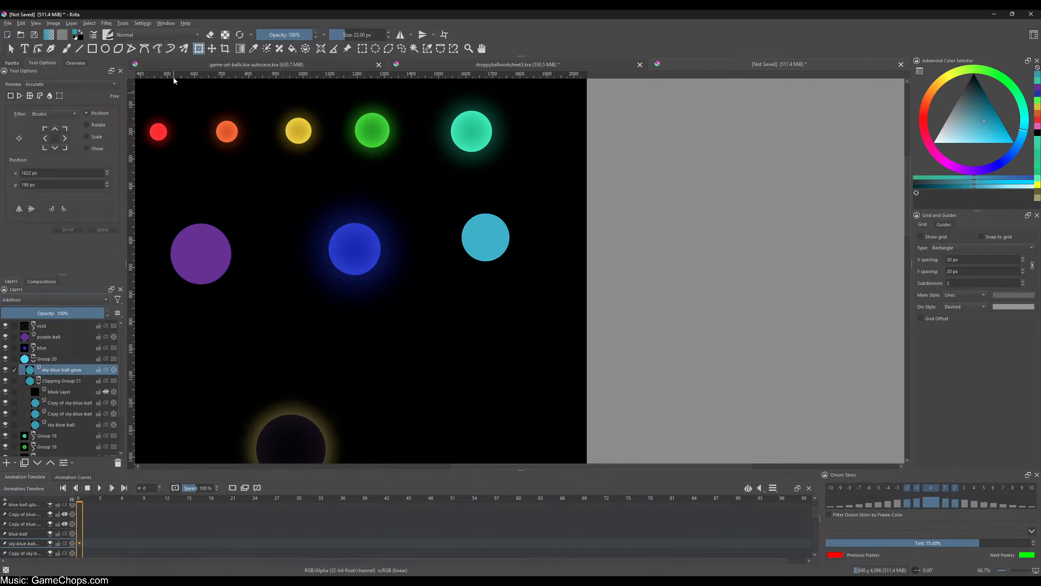
- Apply a Gaussian blur to sky-blue-ball-glow so it spreads as a soft halo around the ball
click(106, 23)
mouse_move(122, 71)
click(279, 80)
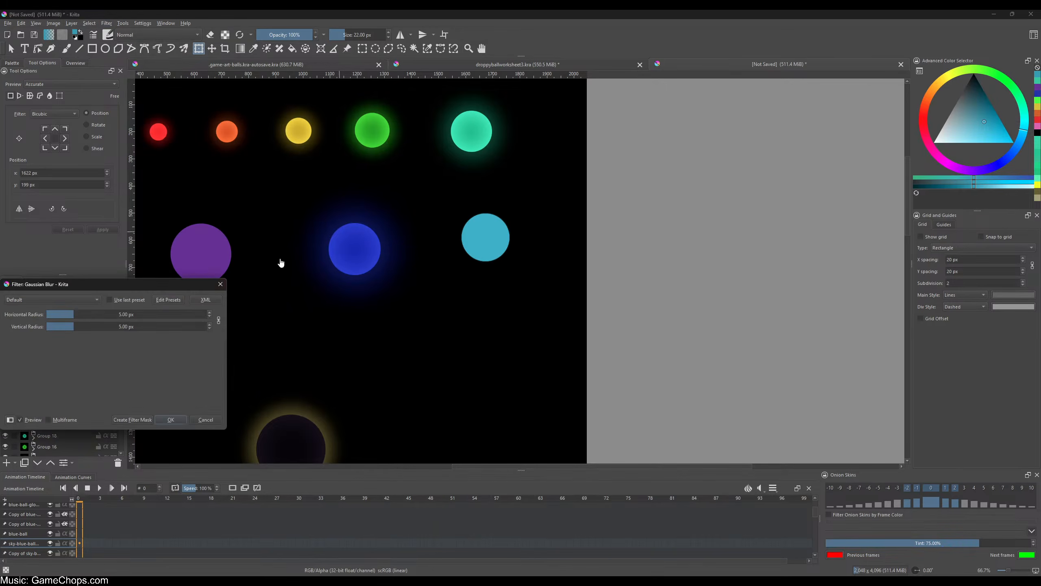
drag(82, 312, 128, 315)
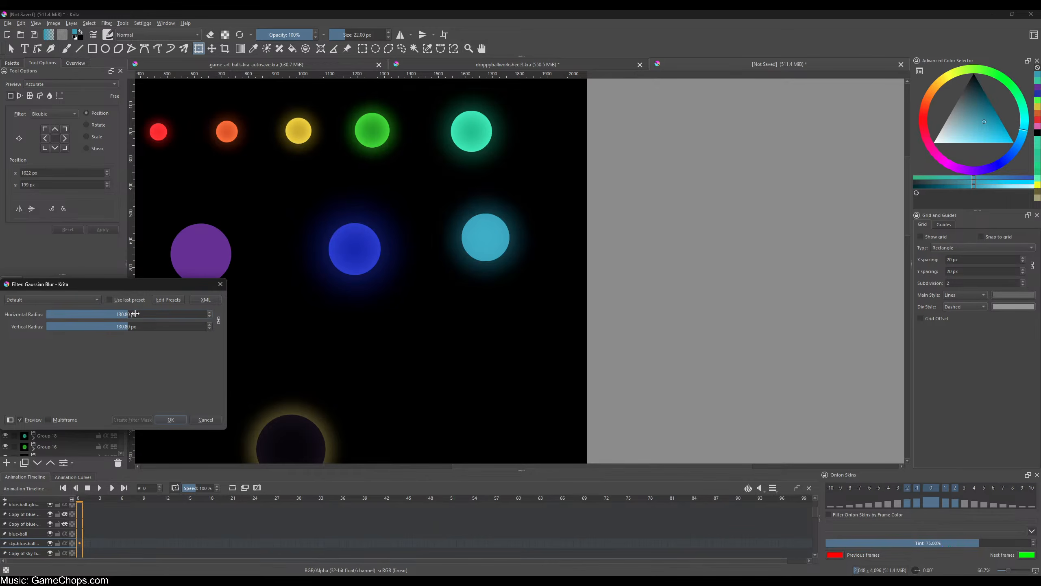
click(135, 313)
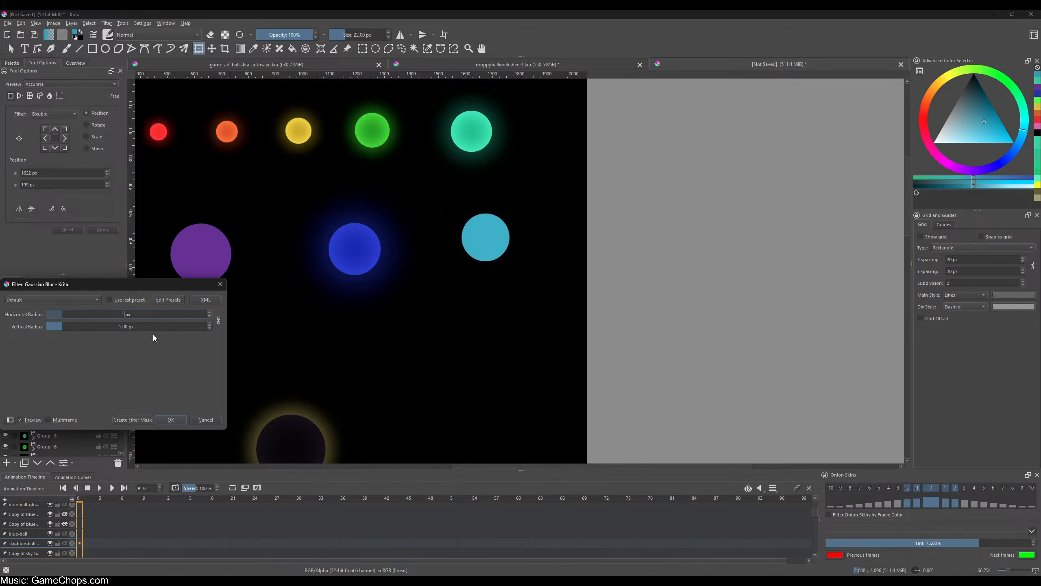
click(168, 420)
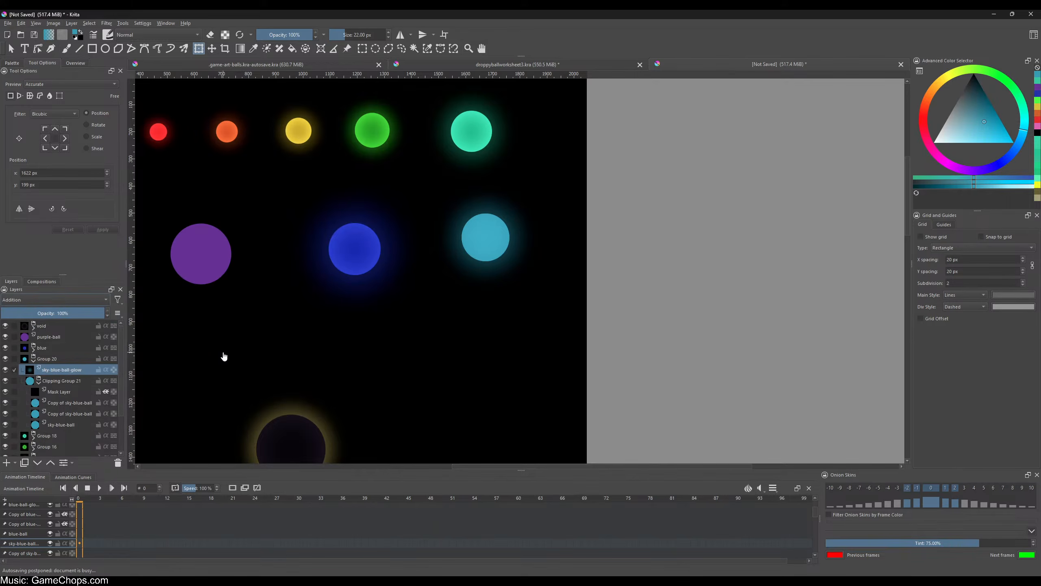
- Save the document as droppyballworksheet4 in the droppy-ball folder inside Pictures > Krita
key(ctrl+s)
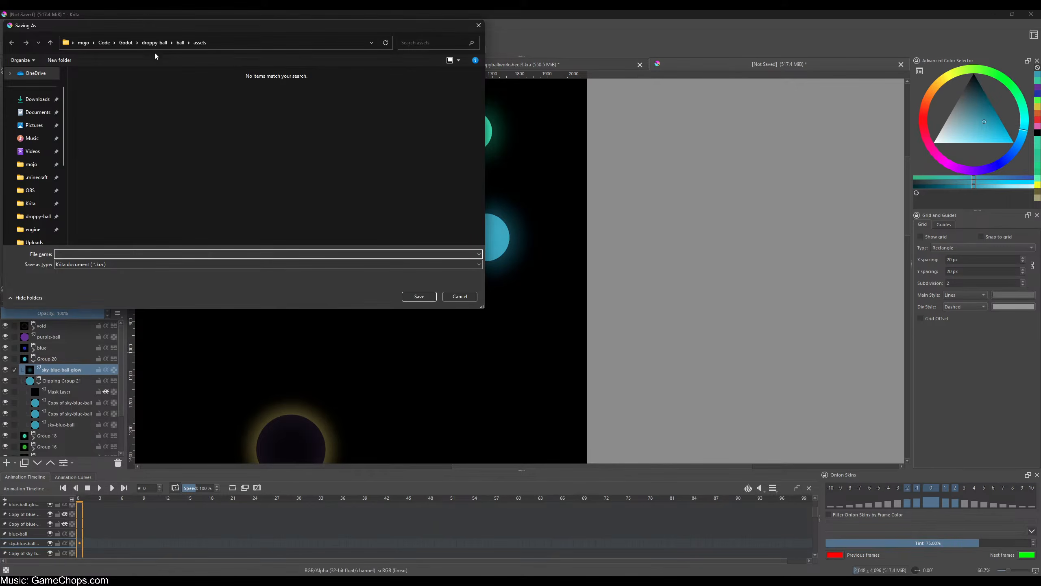
click(35, 129)
double_click(450, 112)
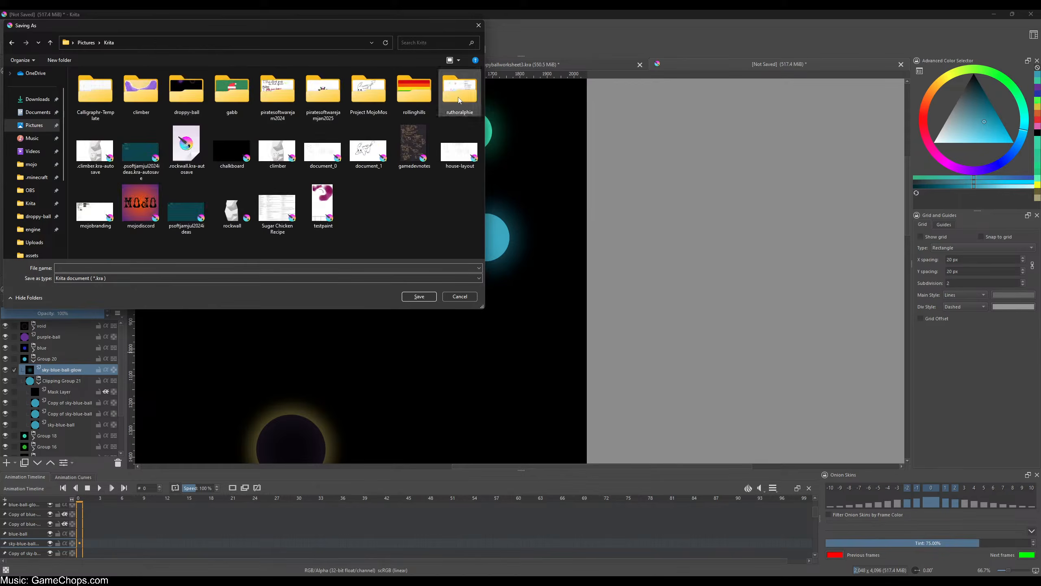
double_click(171, 97)
click(208, 267)
text(dro)
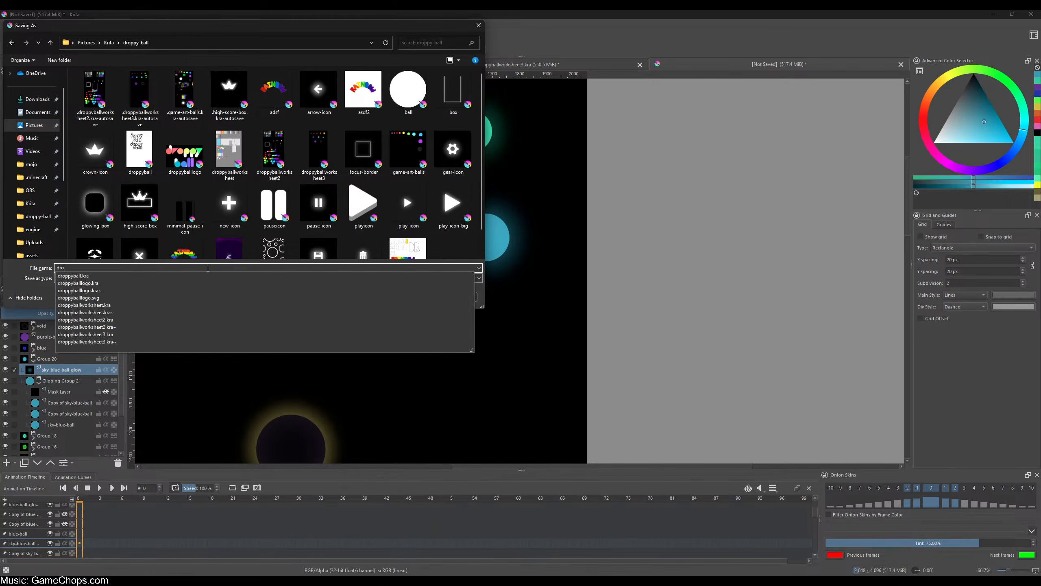
text(ppyballwork)
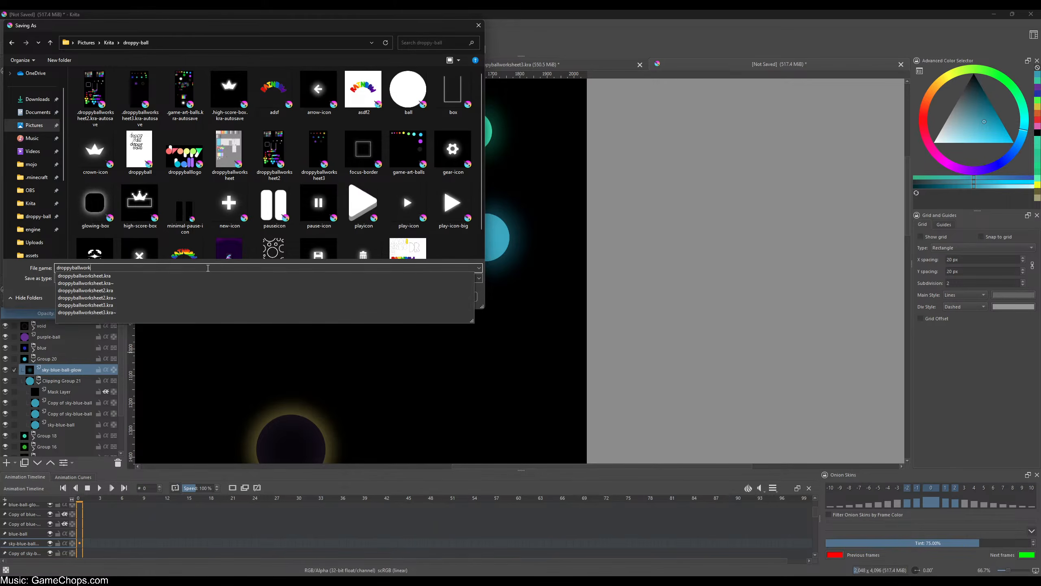
text(sheet4)
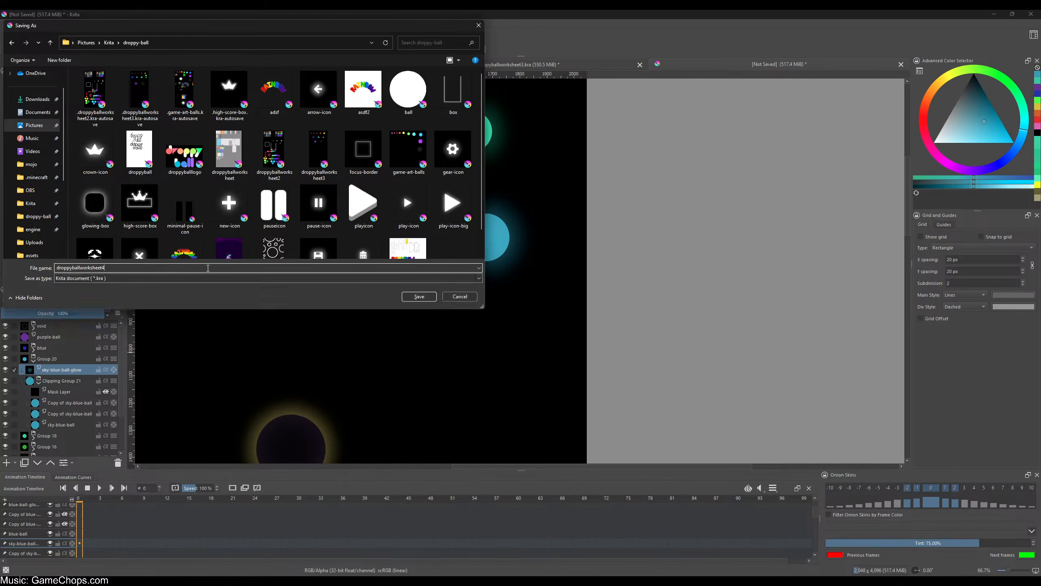
key(Return)
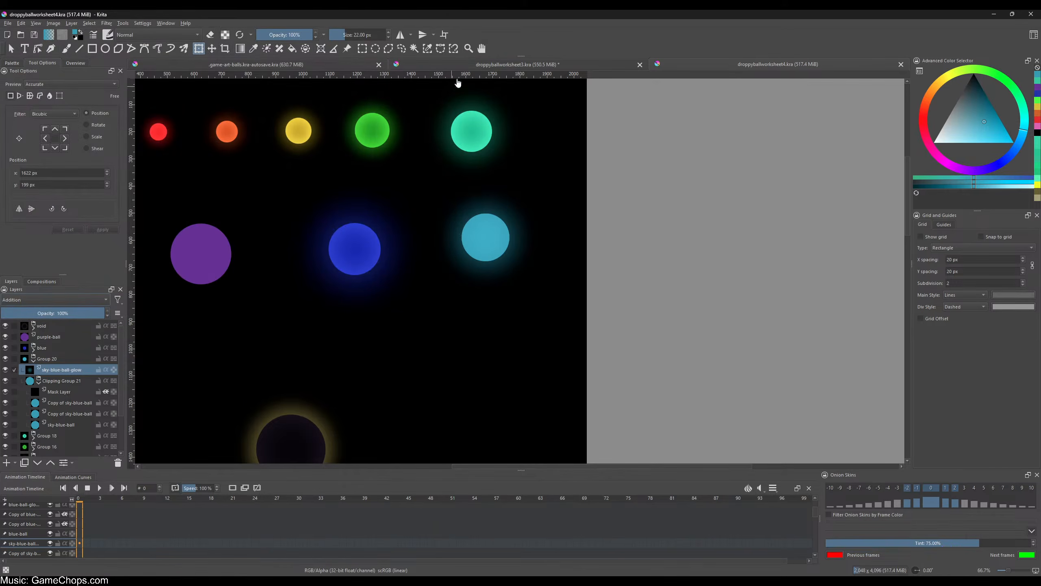
- Save droppyballworksheet3, and save the game-art-balls autosave document over the existing game-art-balls file
click(475, 65)
key(ctrl+s)
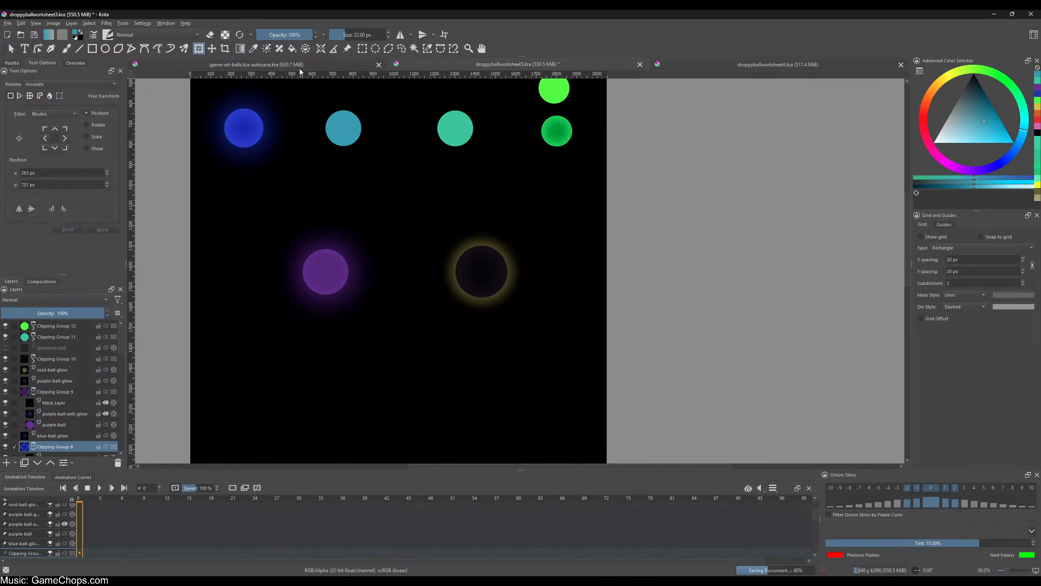
click(298, 65)
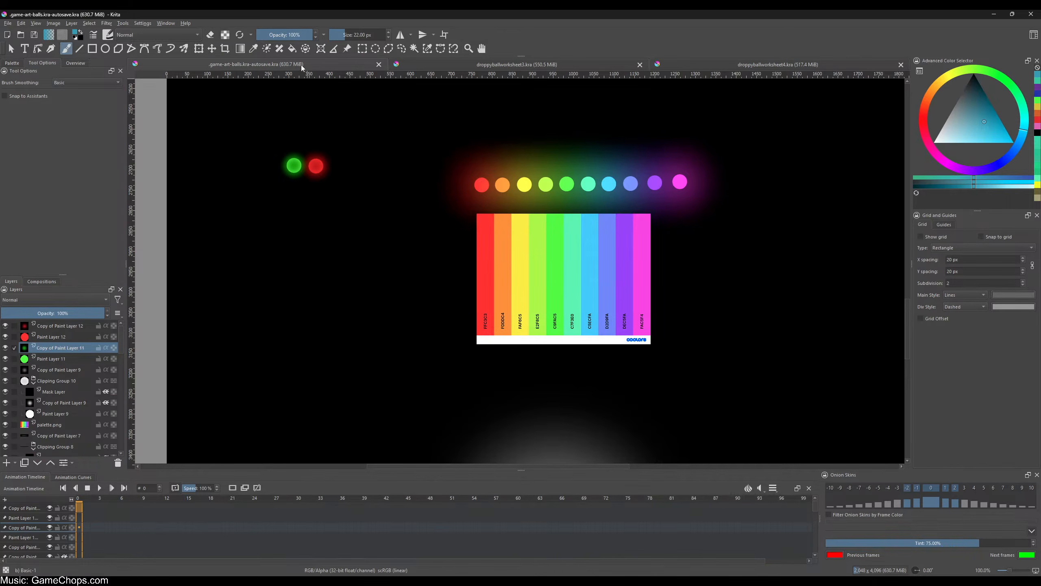
key(ctrl+shift+s)
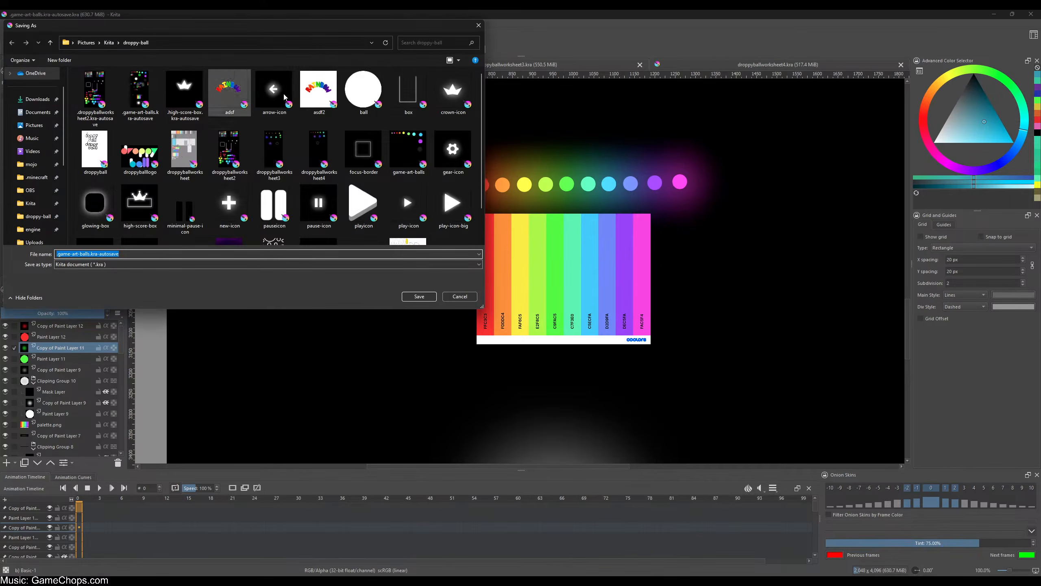
click(408, 152)
click(419, 296)
click(533, 299)
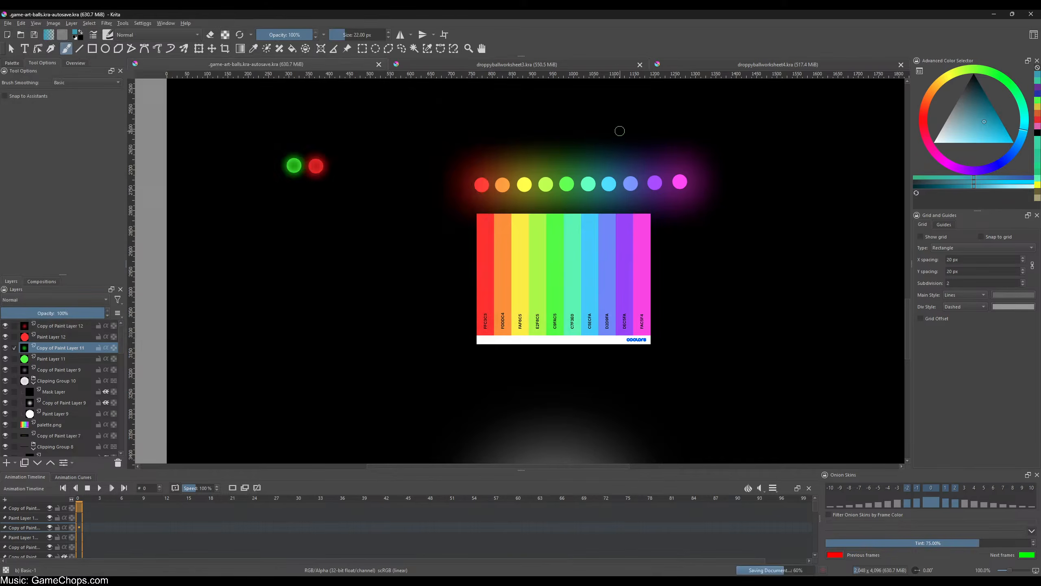
- Switch to the droppyballworksheet4 document and activate the Transform tool on sky-blue-ball-glow
click(737, 66)
key(ctrl+t)
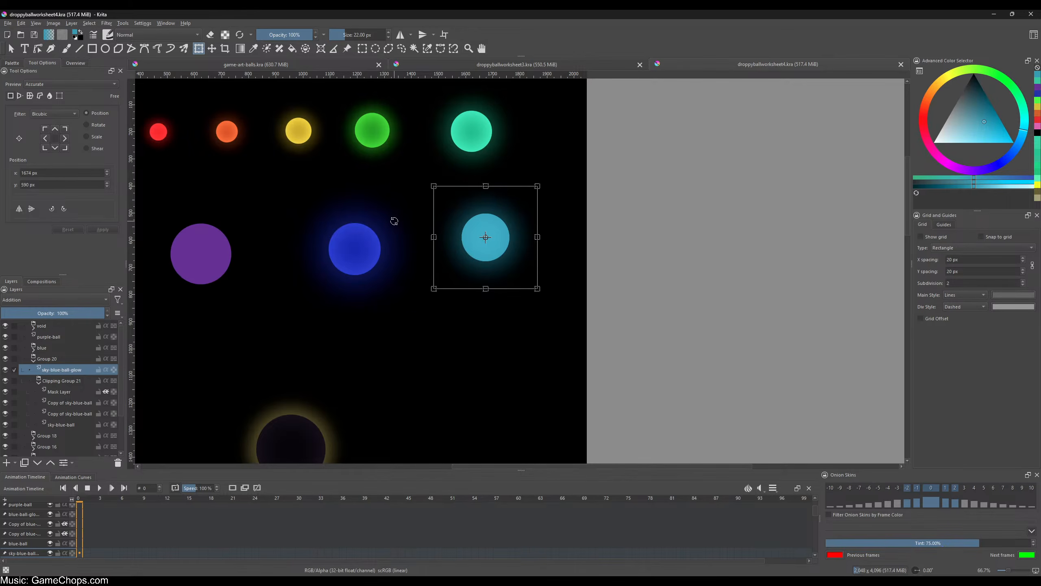
click(107, 23)
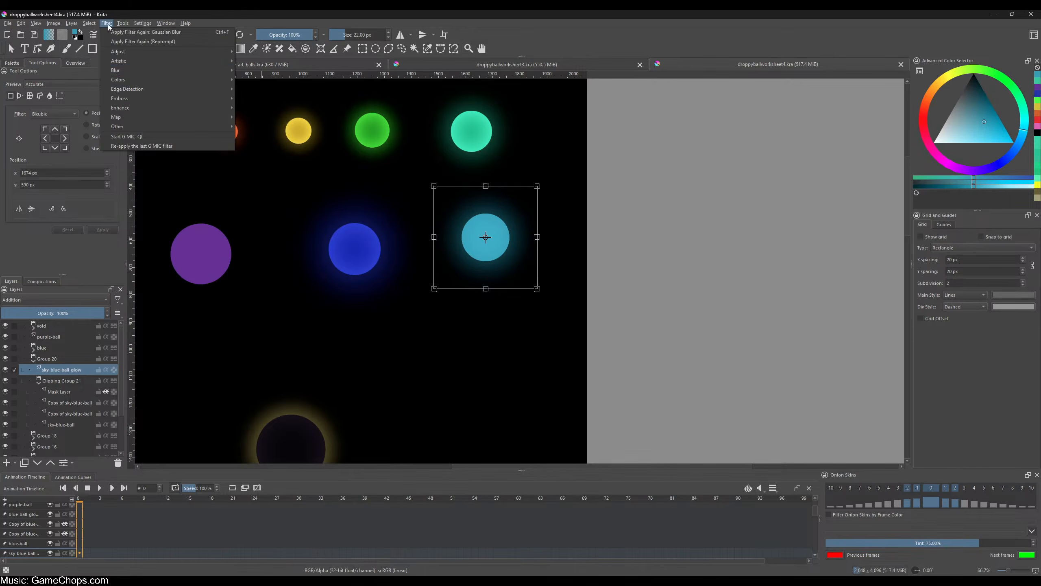
mouse_move(121, 75)
click(254, 80)
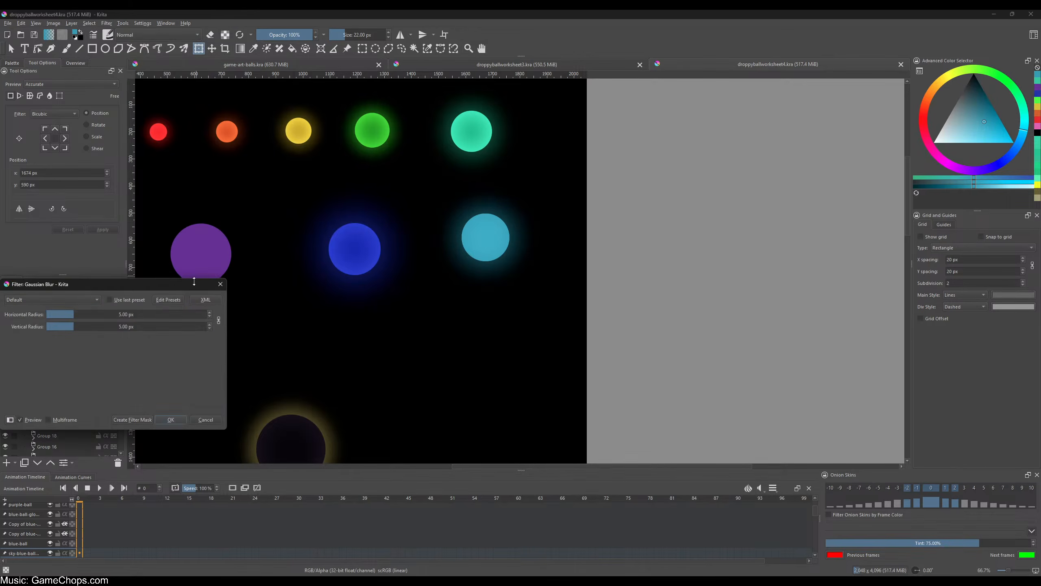
click(98, 315)
text(130)
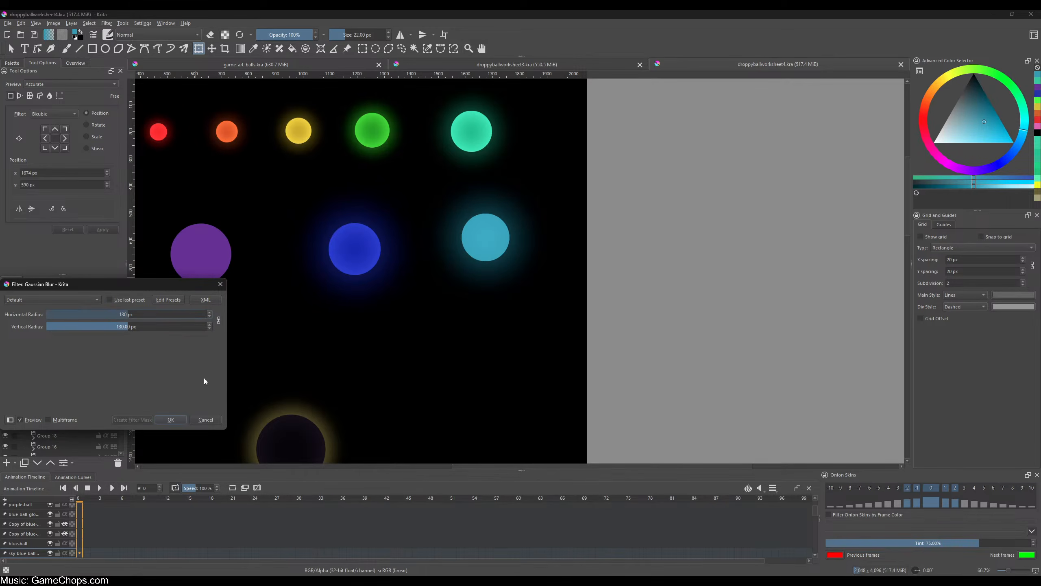
click(206, 419)
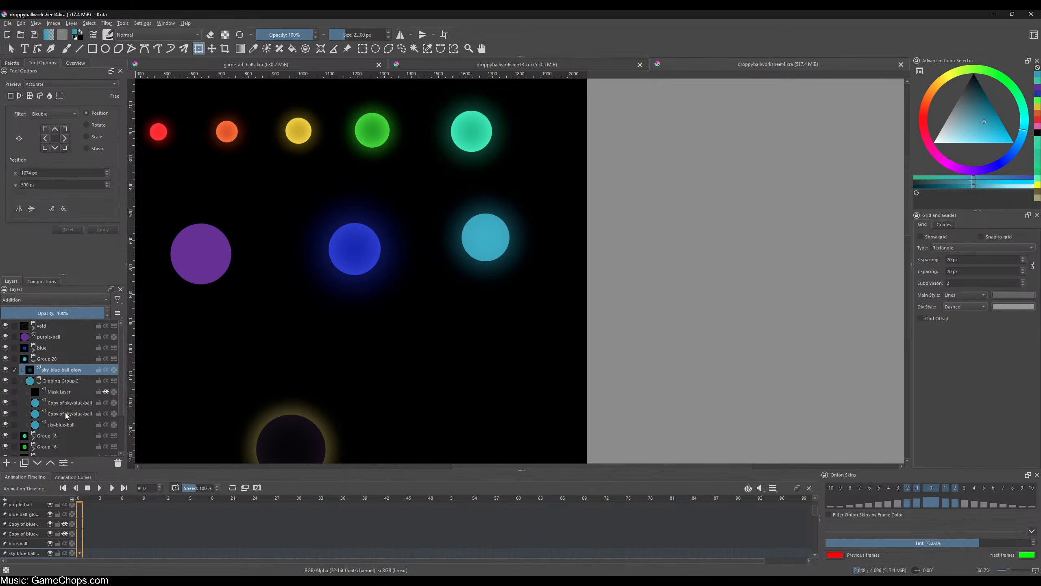
- Turn on inherit alpha for both sky-blue-ball copies, with Addition blending on the lower copy and Multiply on the upper one
click(65, 425)
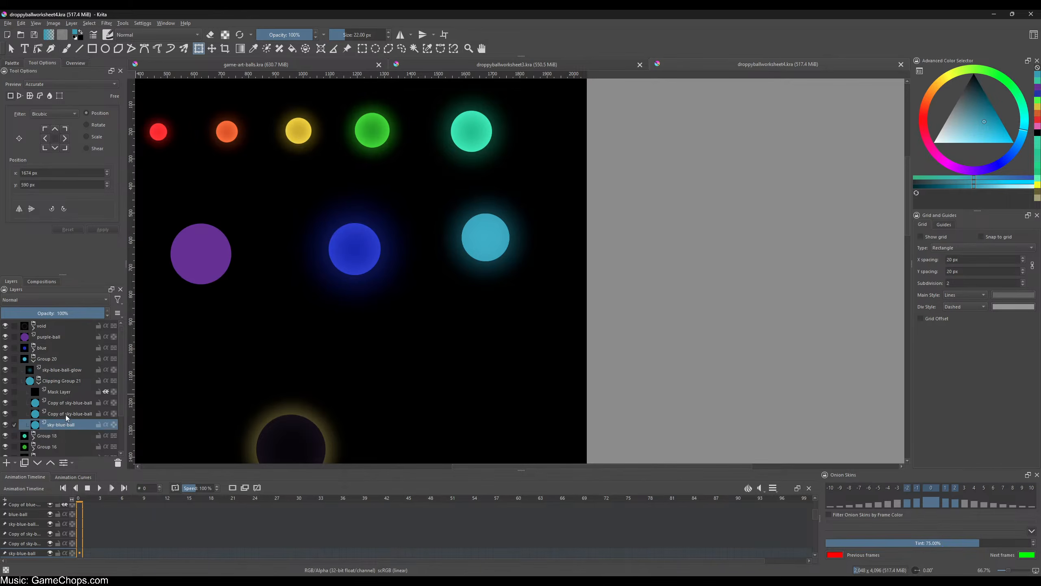
click(65, 413)
click(105, 414)
click(72, 300)
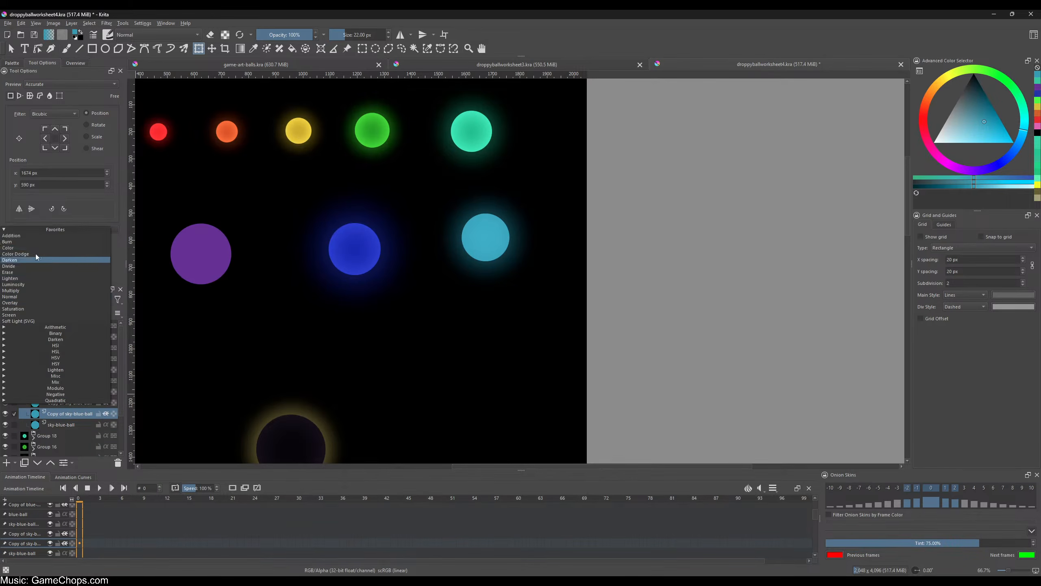
click(29, 236)
click(65, 403)
click(46, 298)
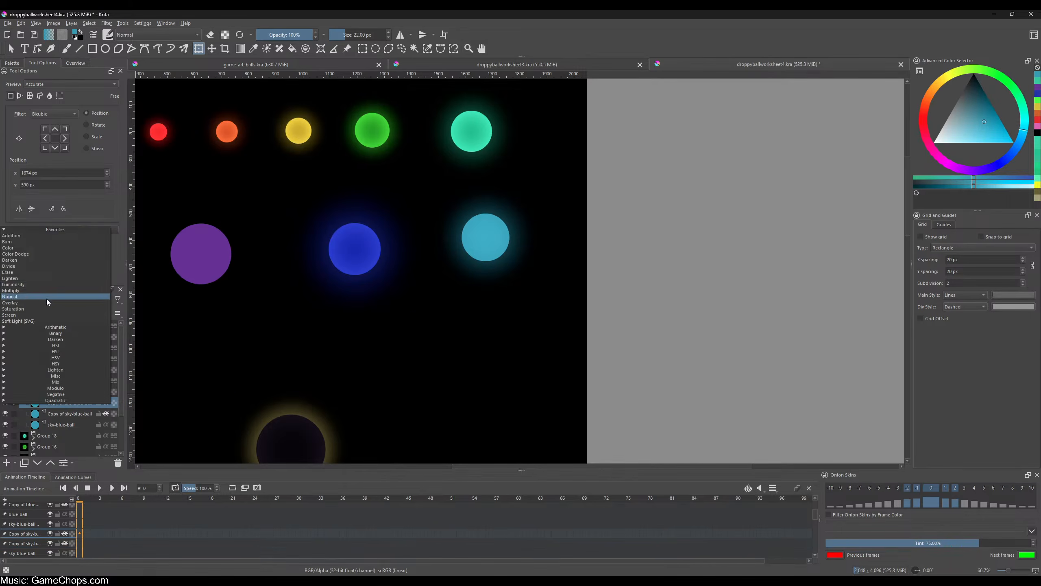
click(33, 287)
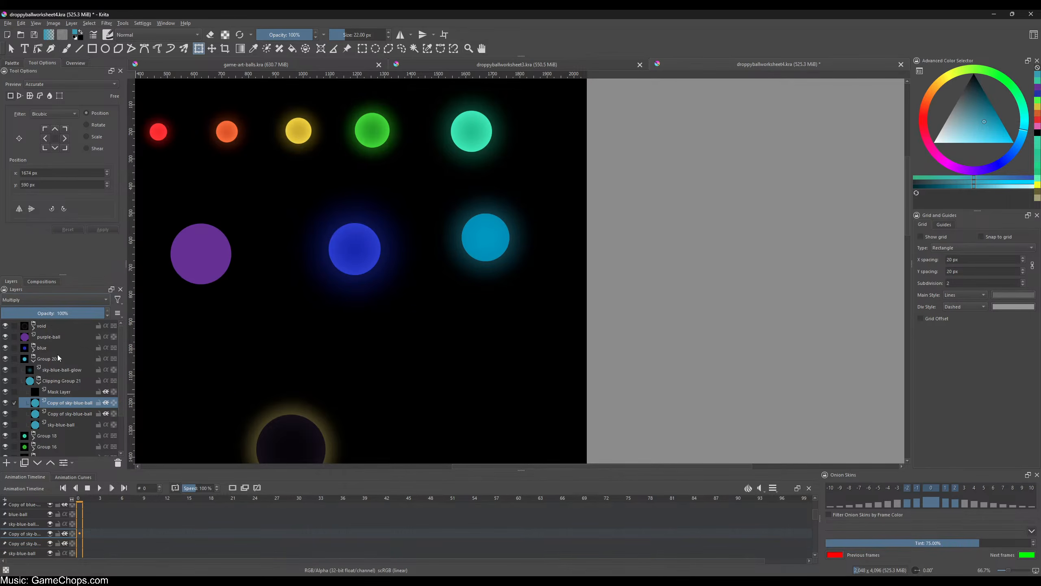
- Darken the Multiply copy of sky-blue-ball with an HSV adjustment, setting its lightness to about -62
drag(481, 245, 505, 281)
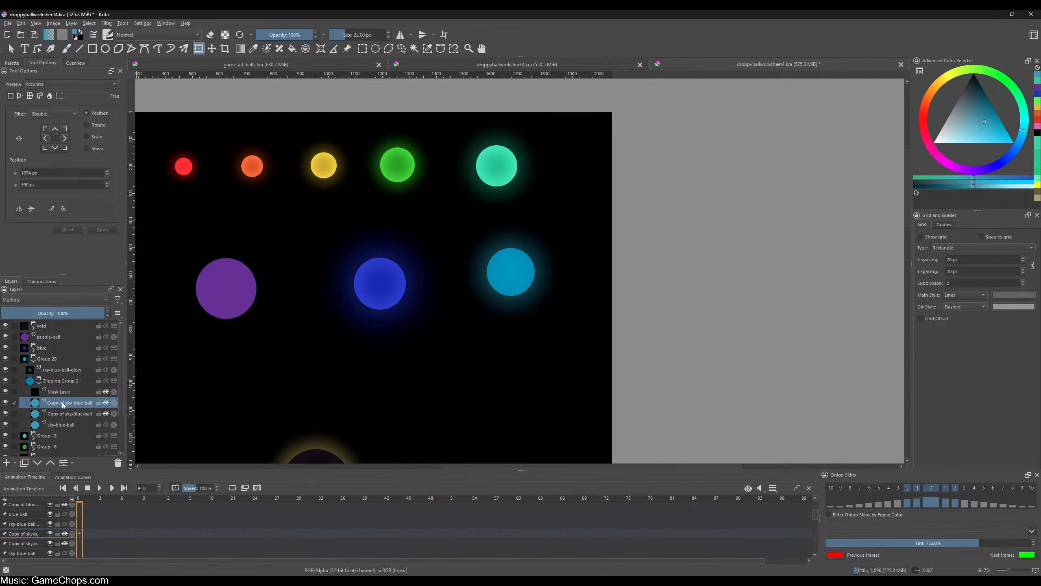
key(ctrl+u)
click(96, 350)
drag(96, 350, 62, 349)
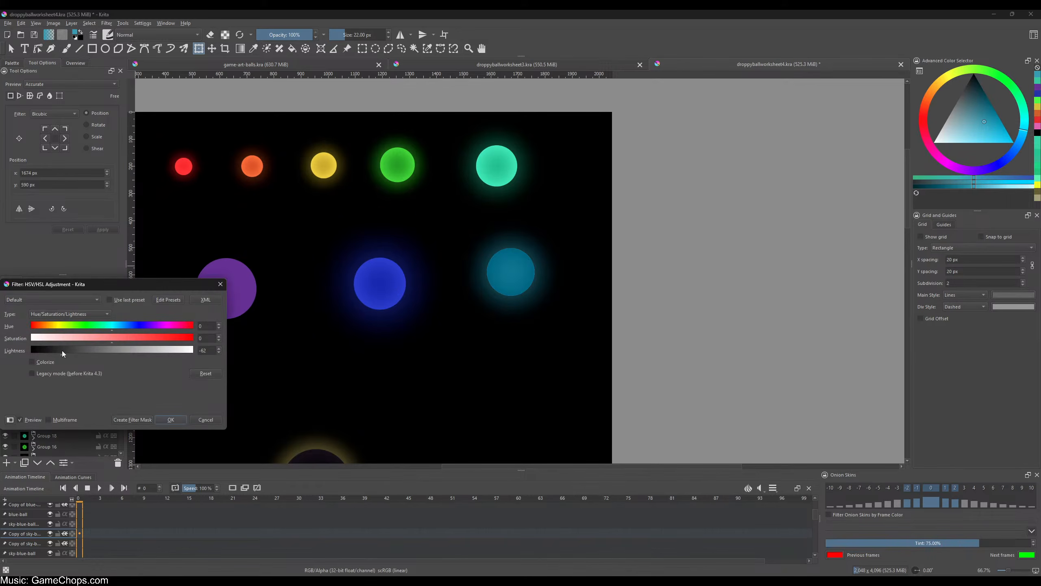
click(168, 420)
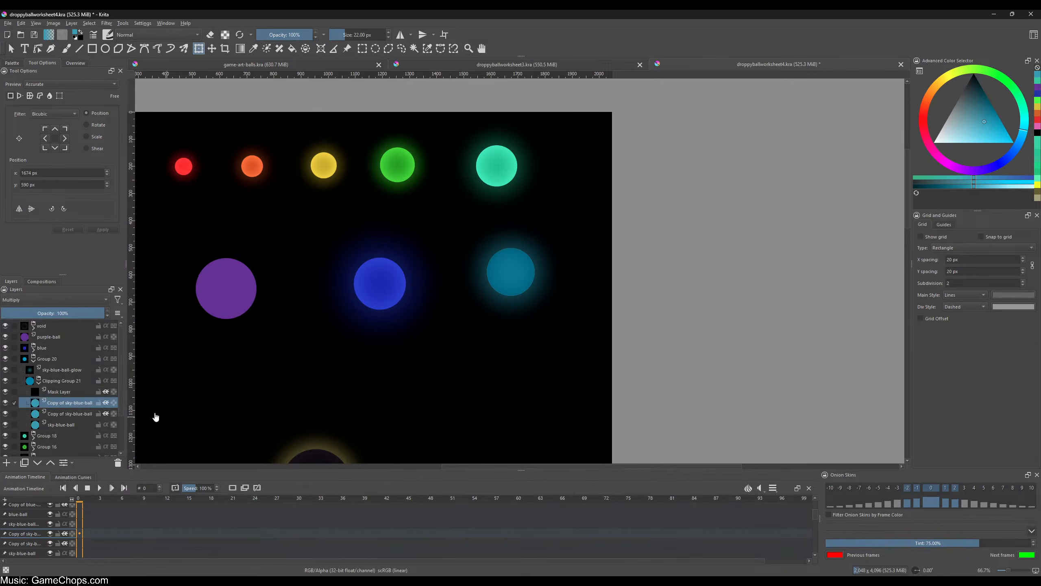
- Apply a Gaussian blur of about 196 px to the Multiply copy and check the ball with its glow hidden and shown
click(106, 23)
mouse_move(116, 72)
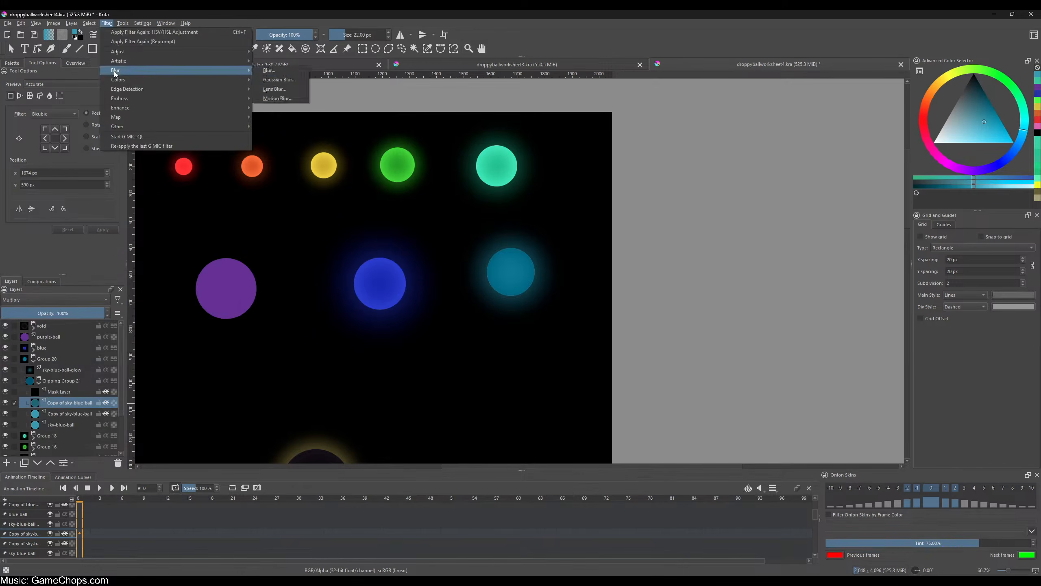
click(283, 80)
drag(75, 314, 132, 315)
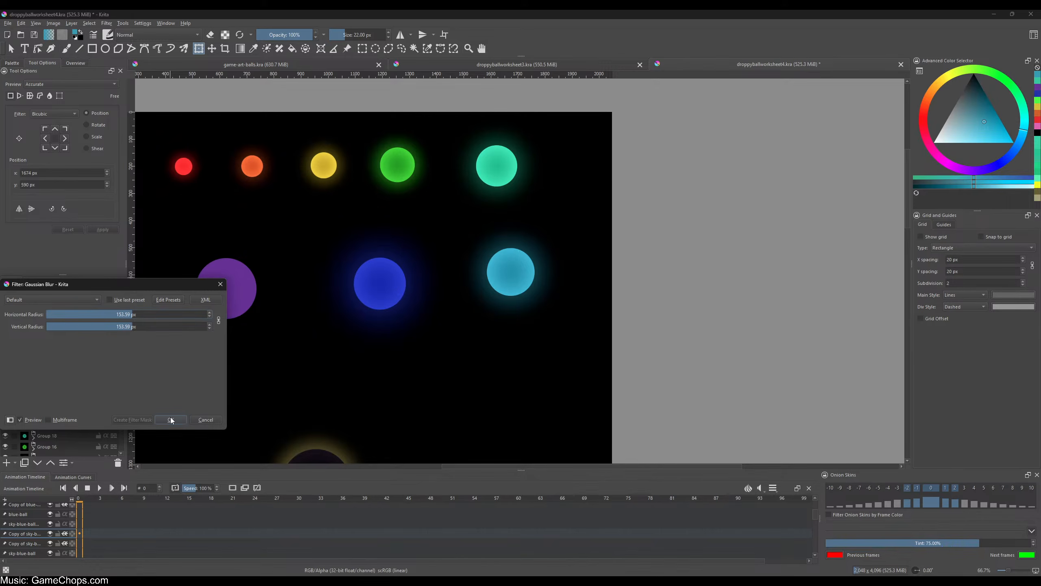
drag(138, 314, 139, 314)
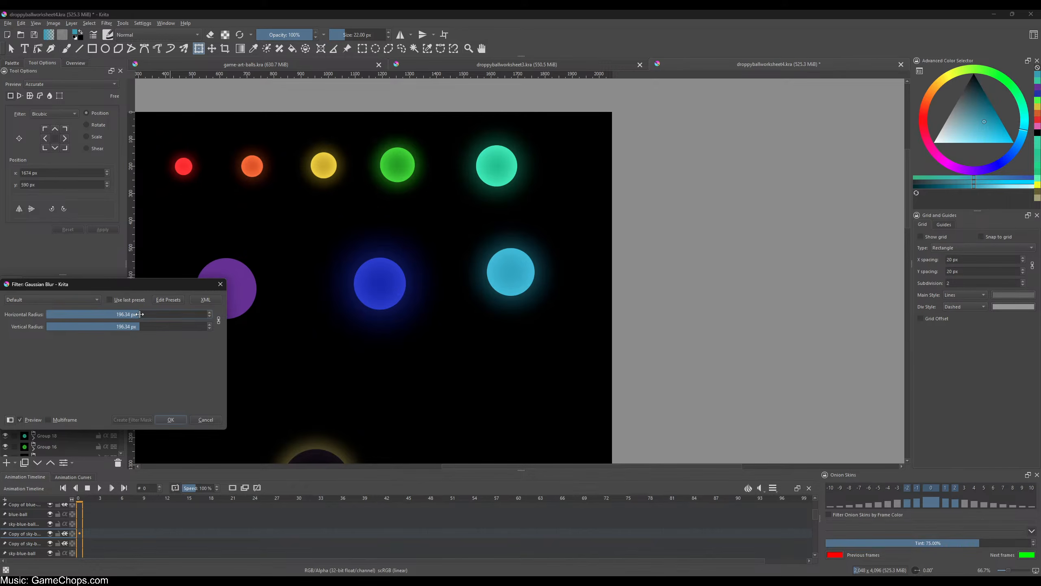
click(168, 419)
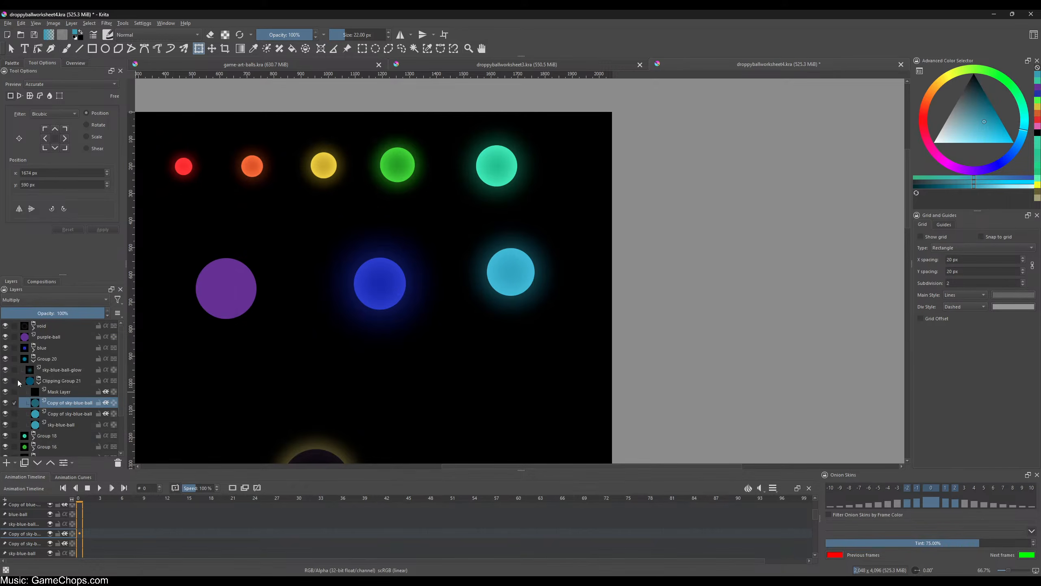
click(5, 370)
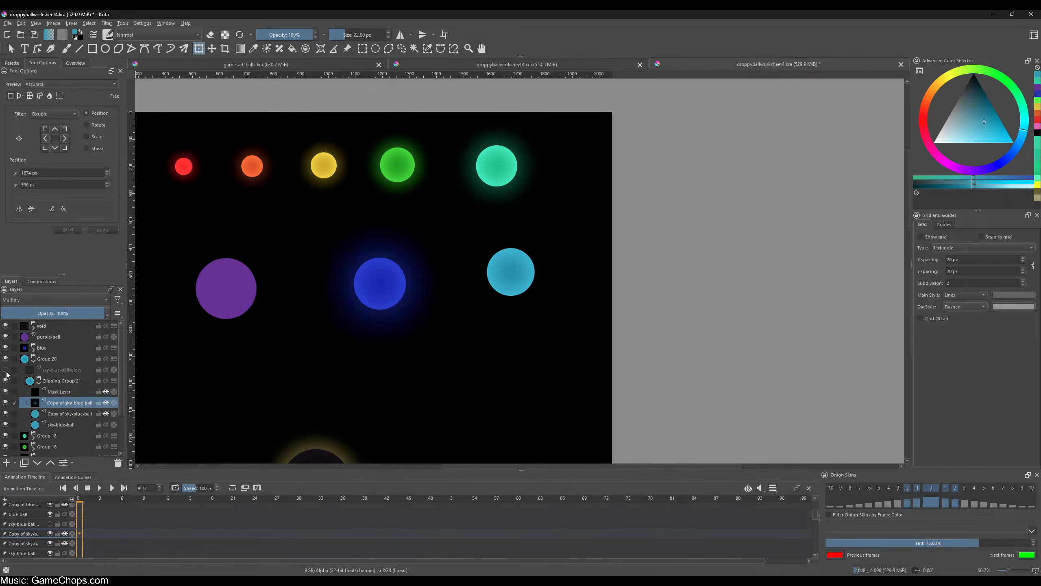
click(5, 370)
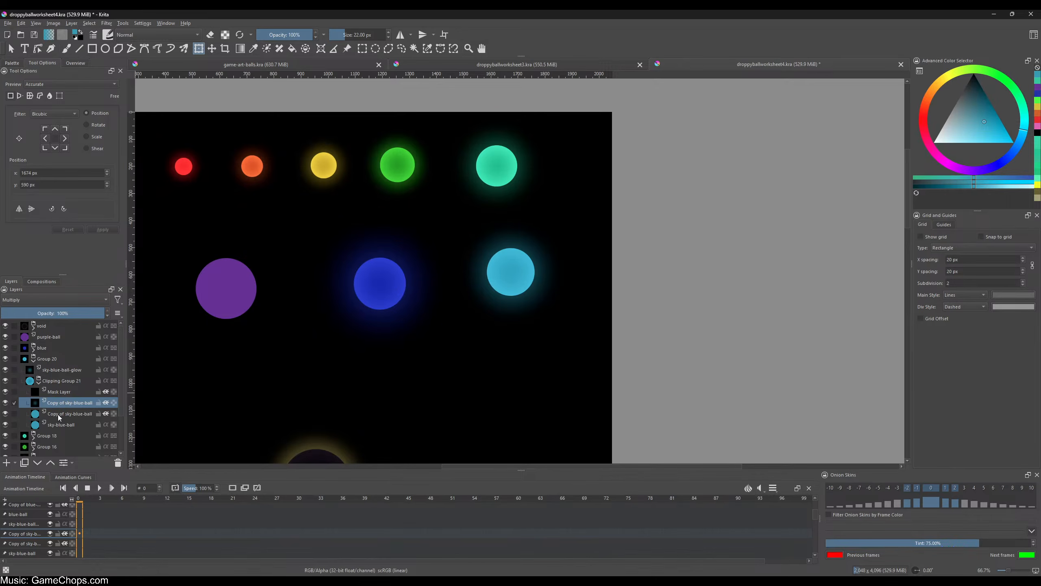
- Try shifting the base sky-blue-ball layer toward blue with an HSV adjustment, using a hue of about 41
click(51, 384)
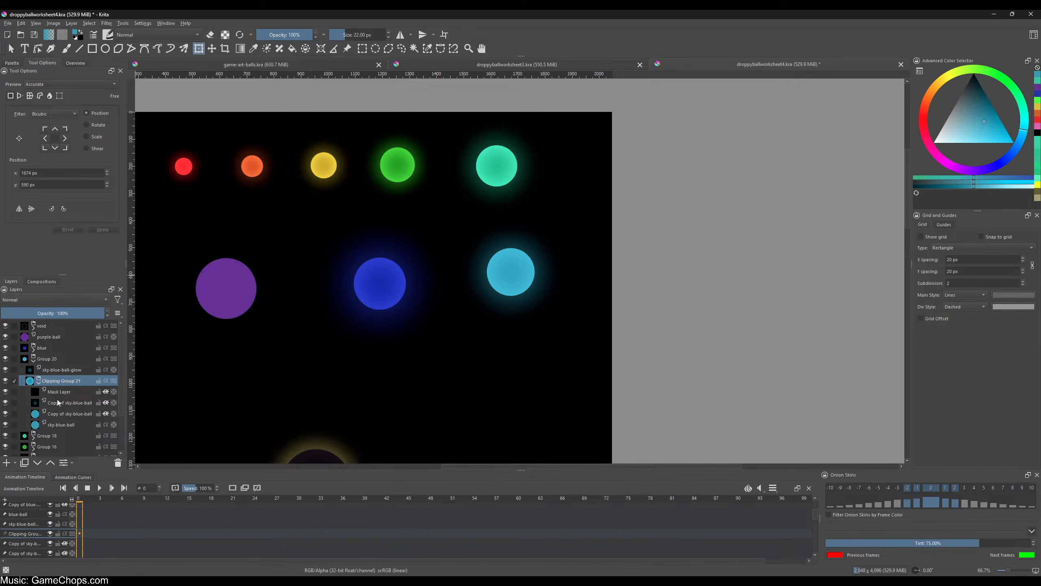
click(57, 424)
key(ctrl+u)
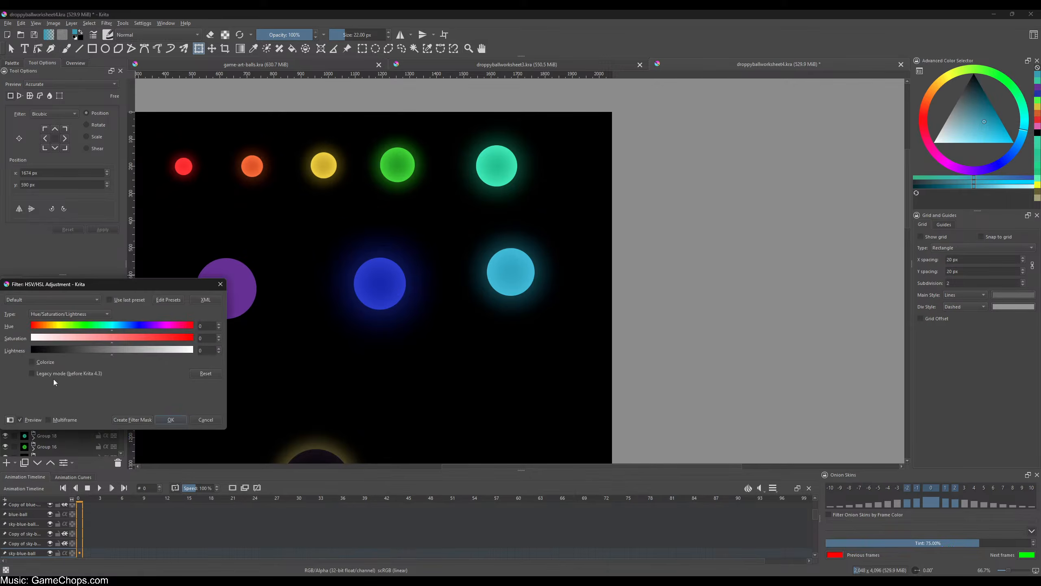
drag(115, 326, 131, 326)
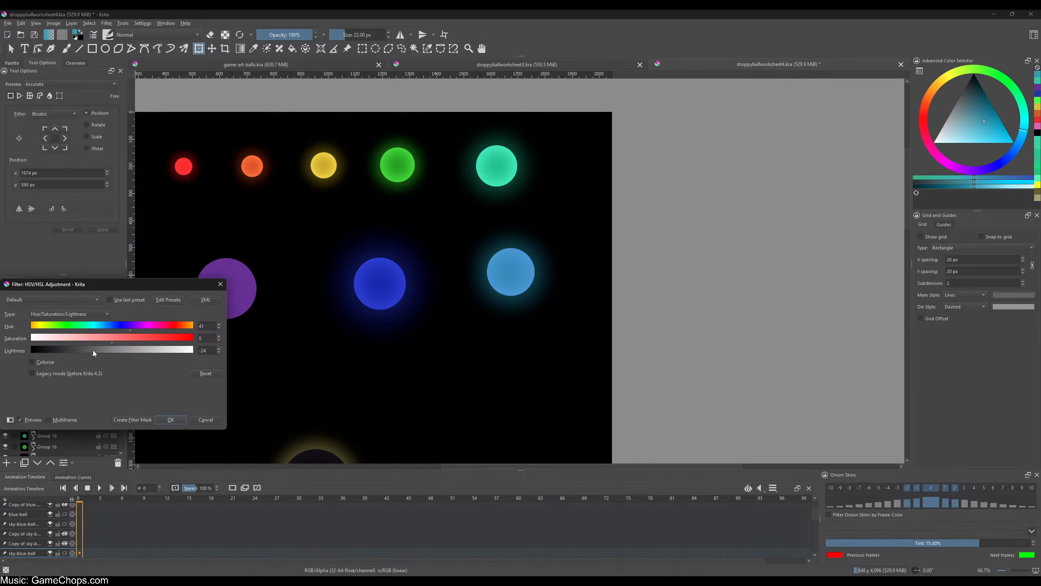
click(165, 417)
- Try a slight hue adjustment on the Addition copy of sky-blue-ball
click(66, 413)
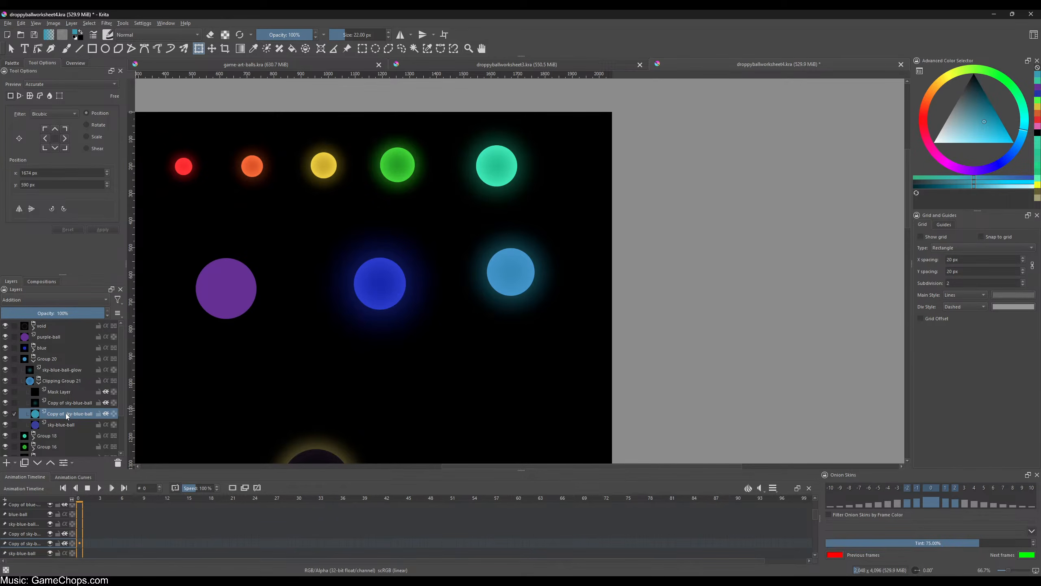
key(ctrl+u)
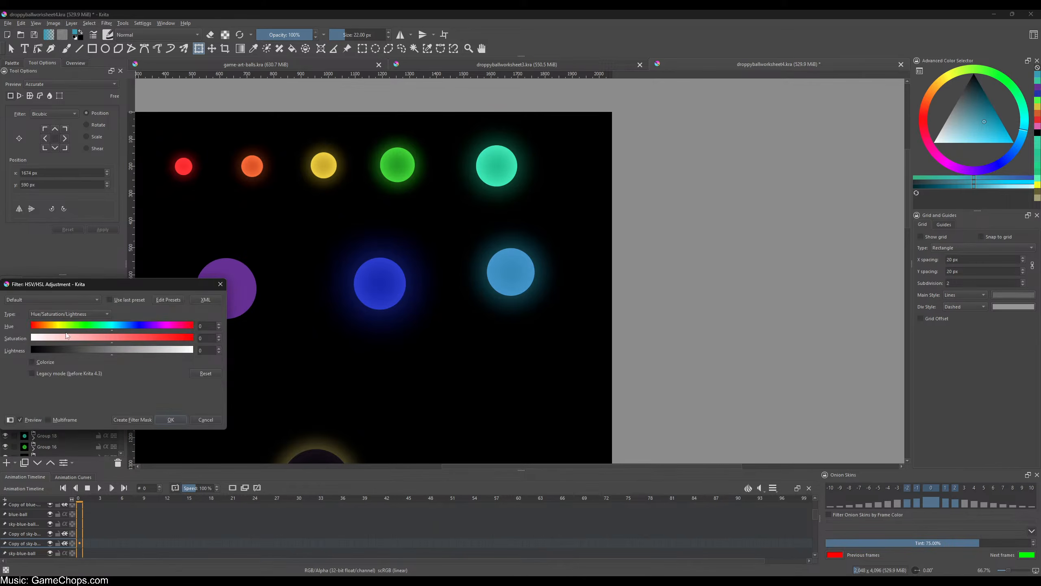
drag(115, 326, 116, 326)
click(170, 419)
- Compare the recoloured ball with and without its glow, and undo the hue adjustments on the sky-blue ball layers
key(minus)
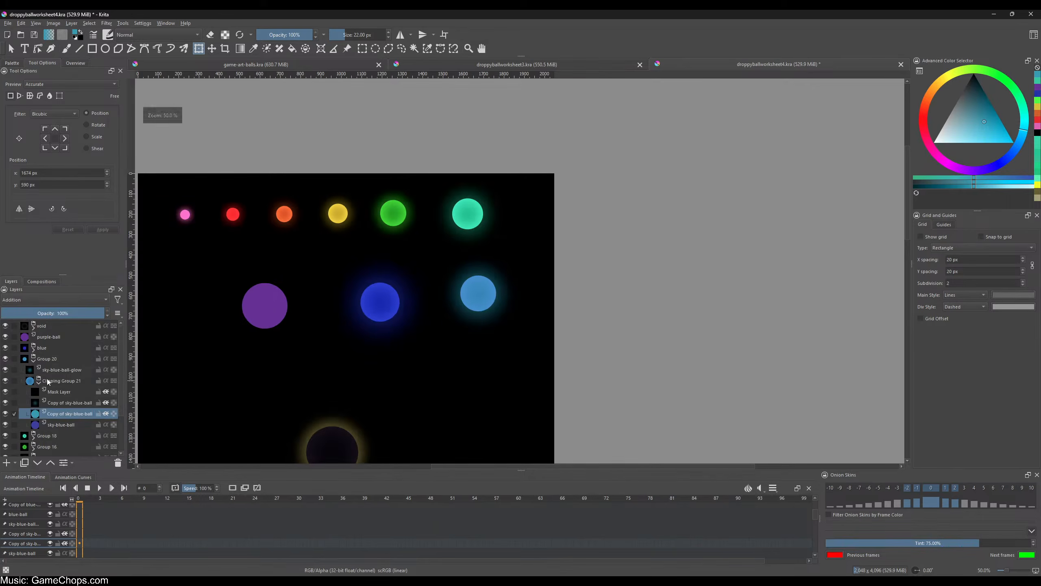
click(6, 370)
click(6, 370)
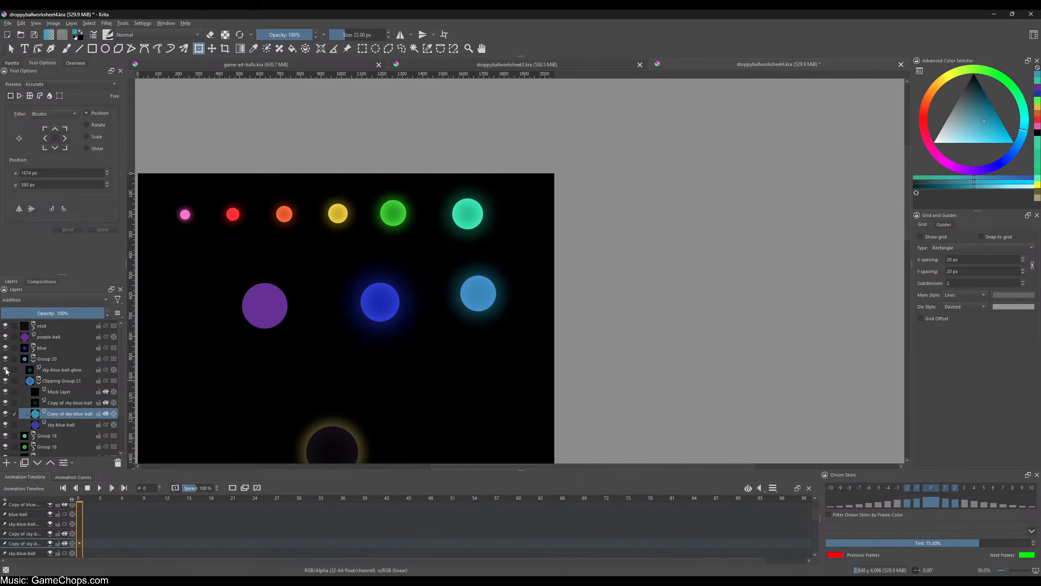
click(5, 370)
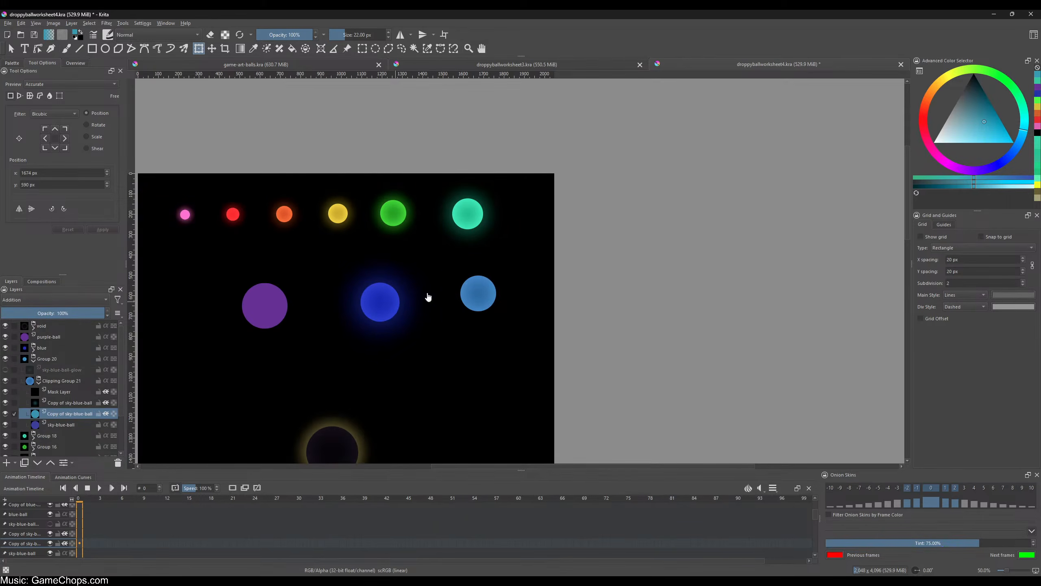
scroll(471, 324, up, 2)
scroll(457, 314, down, 2)
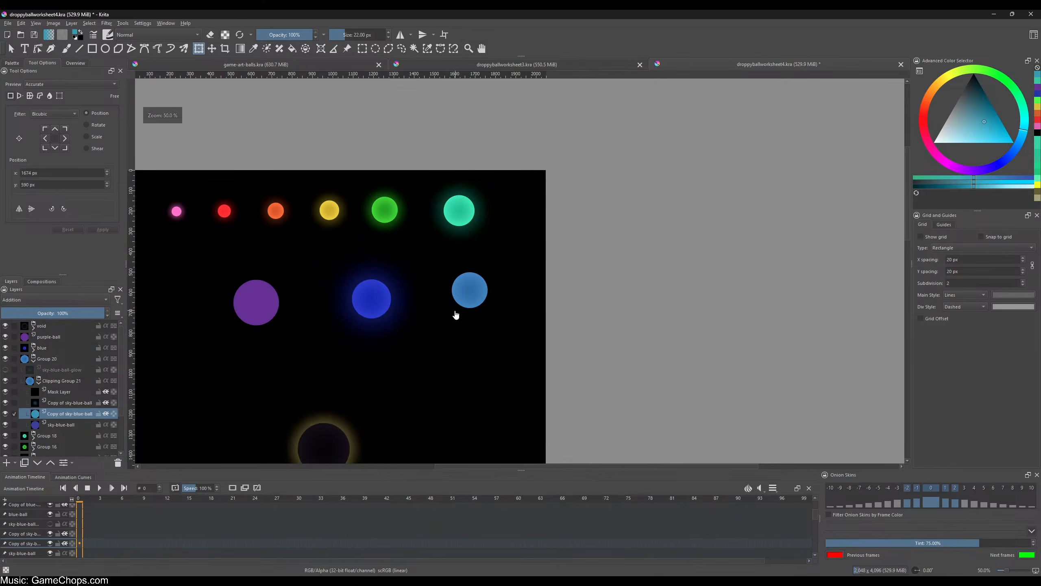
key(ctrl+z)
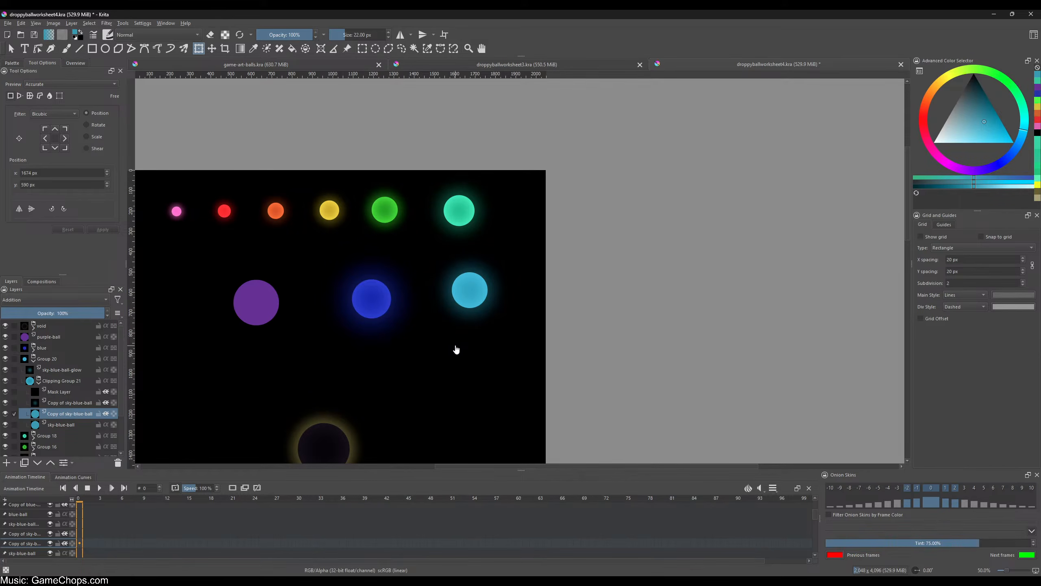
- Apply one HSV adjustment to sky-blue-ball and its two copies together, with hue about 30 and lightness about -45
scroll(478, 290, up, 1)
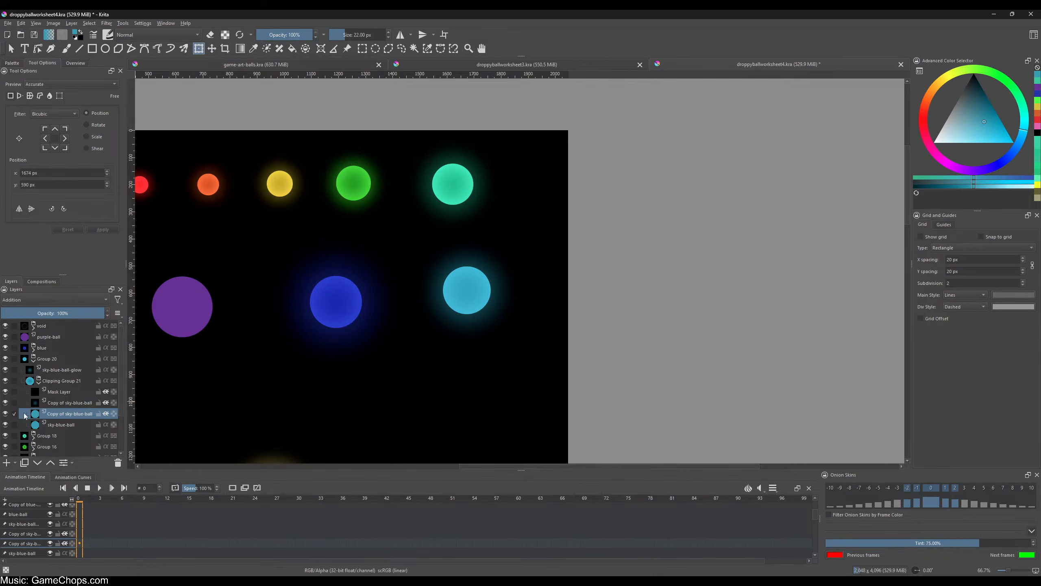
click(55, 424)
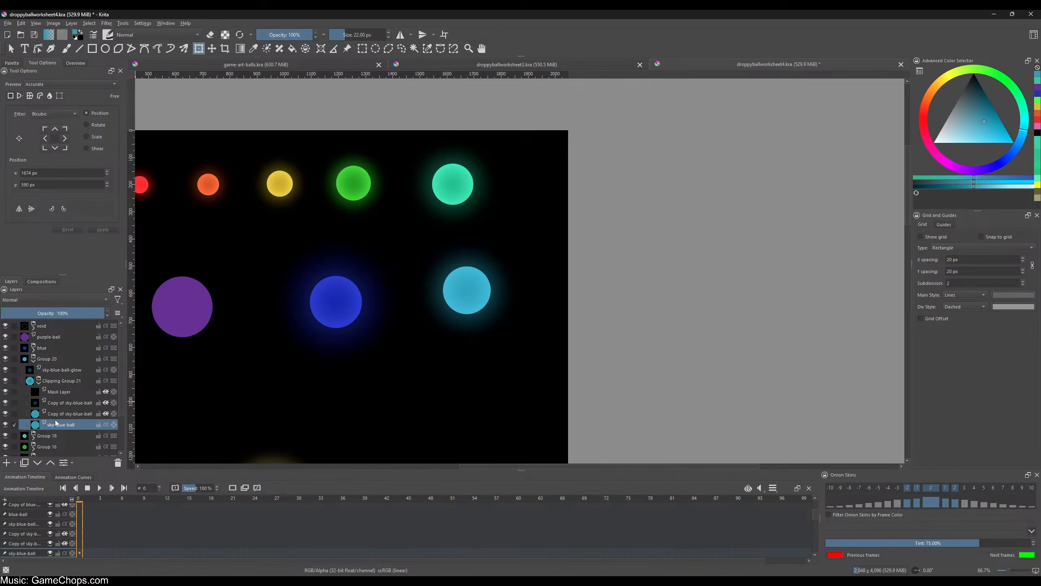
click(59, 403)
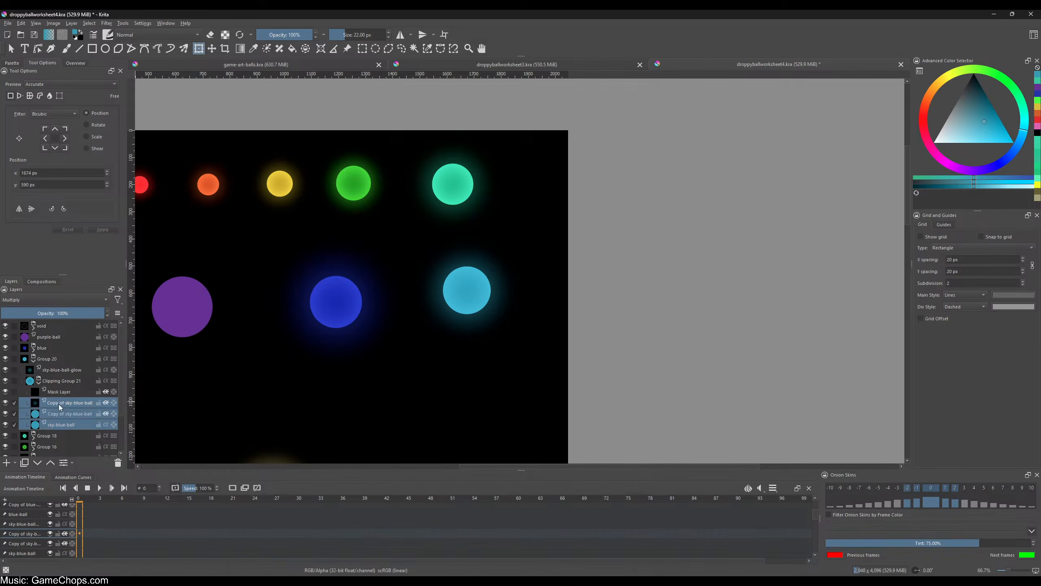
key(ctrl+u)
drag(113, 326, 131, 326)
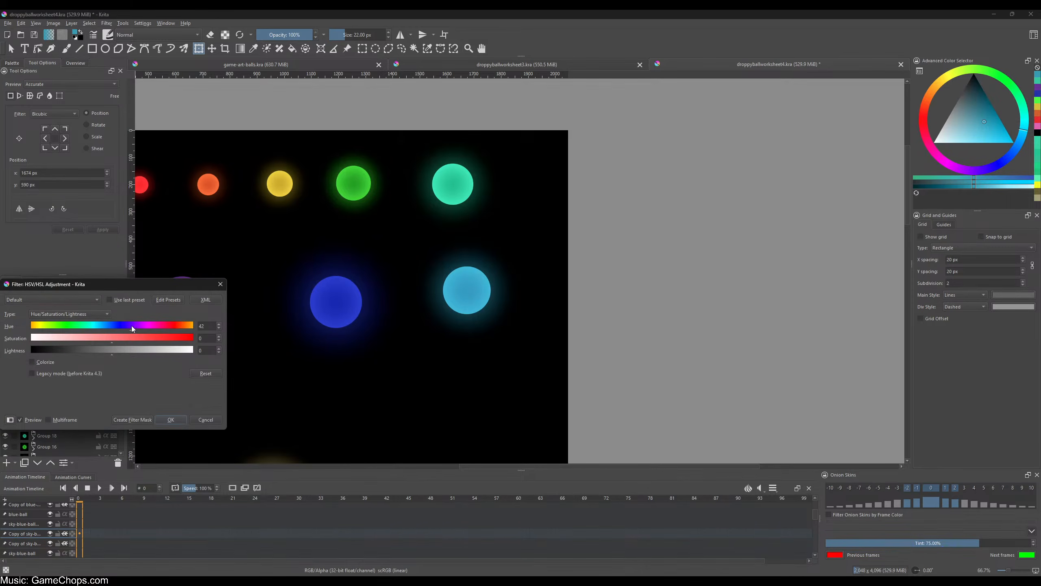
drag(140, 286, 150, 218)
mouse_move(144, 254)
mouse_down()
mouse_move(133, 255)
mouse_move(205, 257)
mouse_move(53, 253)
mouse_move(137, 253)
mouse_up()
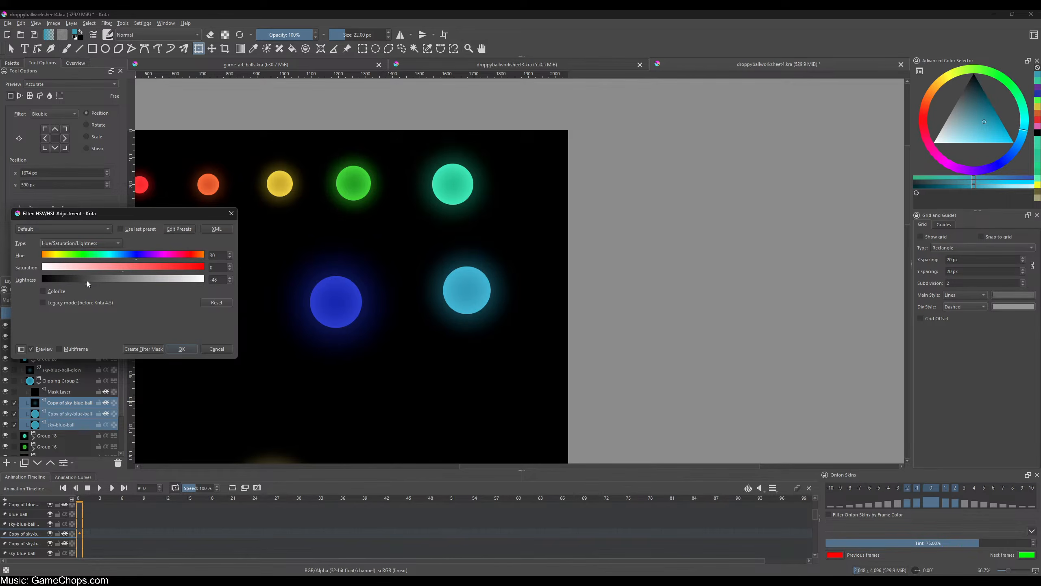
click(85, 243)
click(83, 236)
drag(140, 255, 136, 255)
click(189, 348)
scroll(369, 367, down, 4)
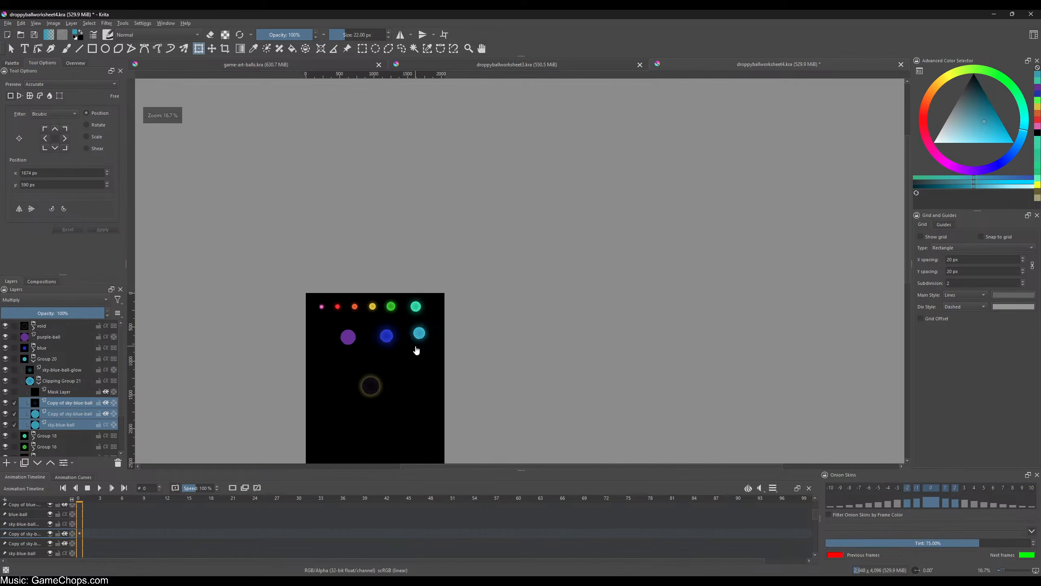
scroll(418, 349, up, 1)
scroll(422, 322, up, 1)
scroll(421, 294, up, 1)
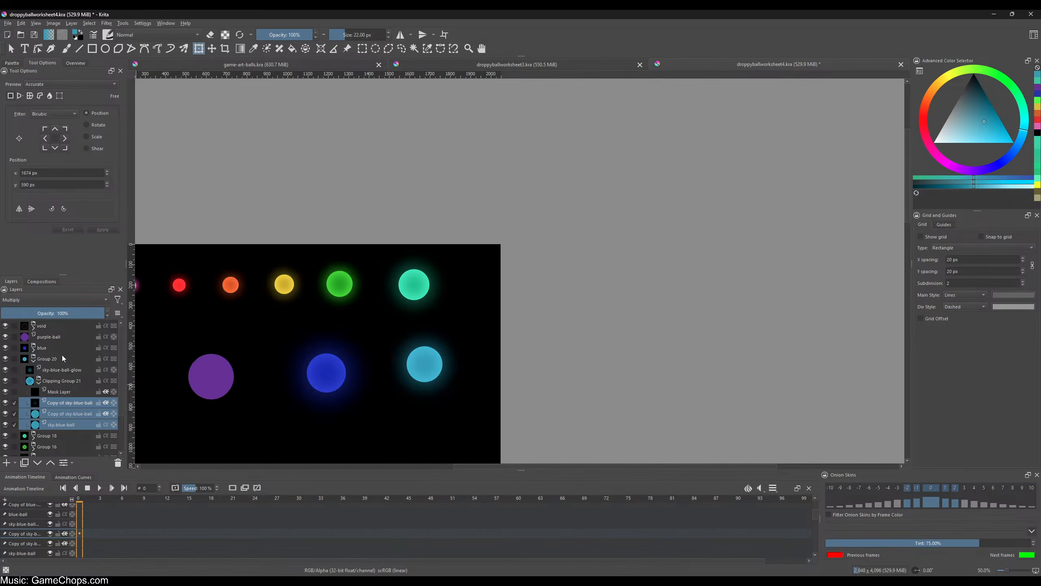
- Move Group 20 with the sky-blue ball to the right of the blue ball, at x 1657 px and y 614 px
click(33, 360)
click(47, 360)
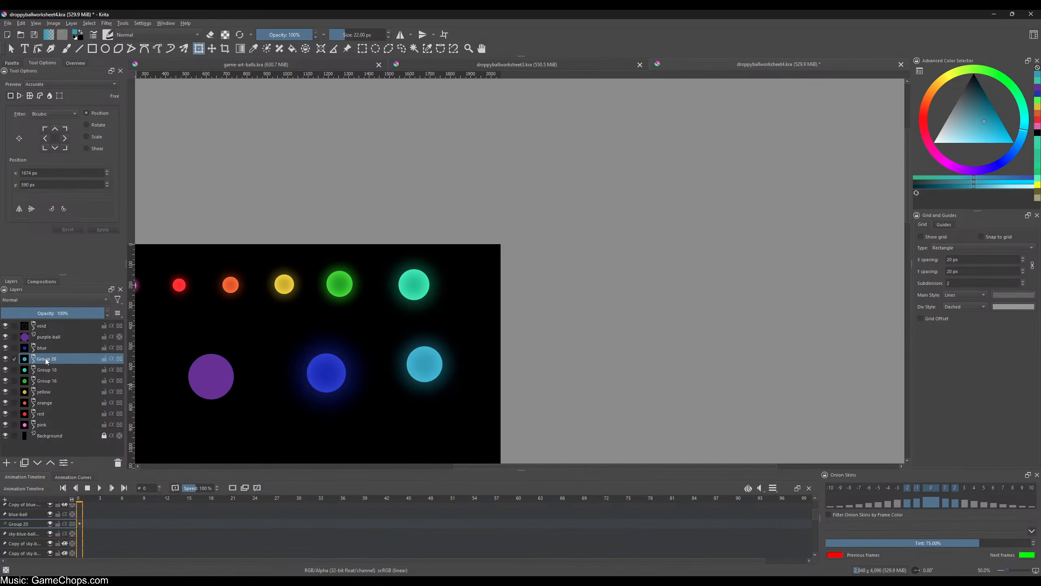
click(423, 364)
mouse_move(451, 365)
mouse_down()
mouse_move(470, 282)
mouse_move(454, 341)
mouse_move(440, 354)
mouse_up()
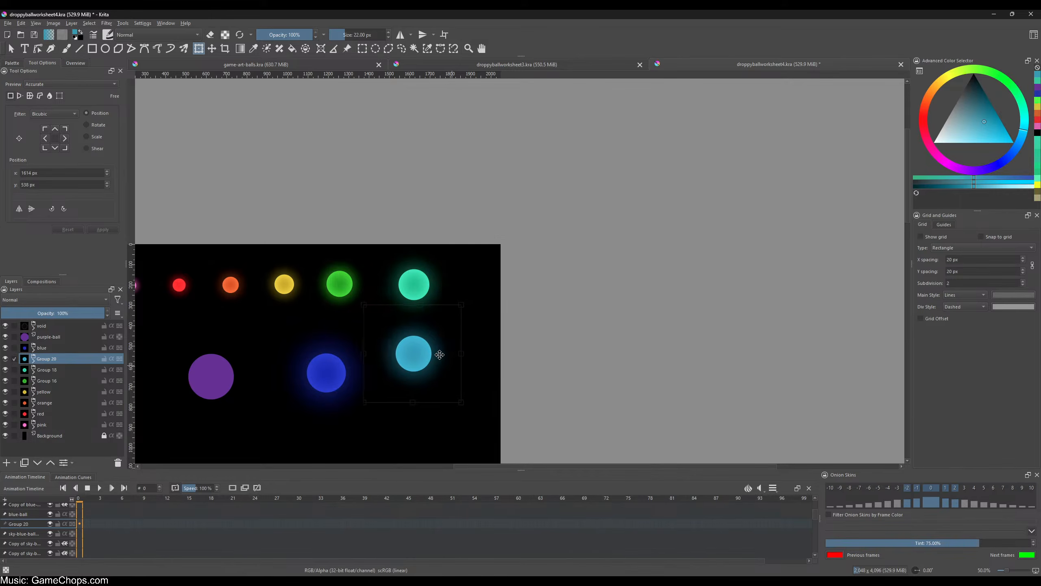
scroll(408, 368, up, 1)
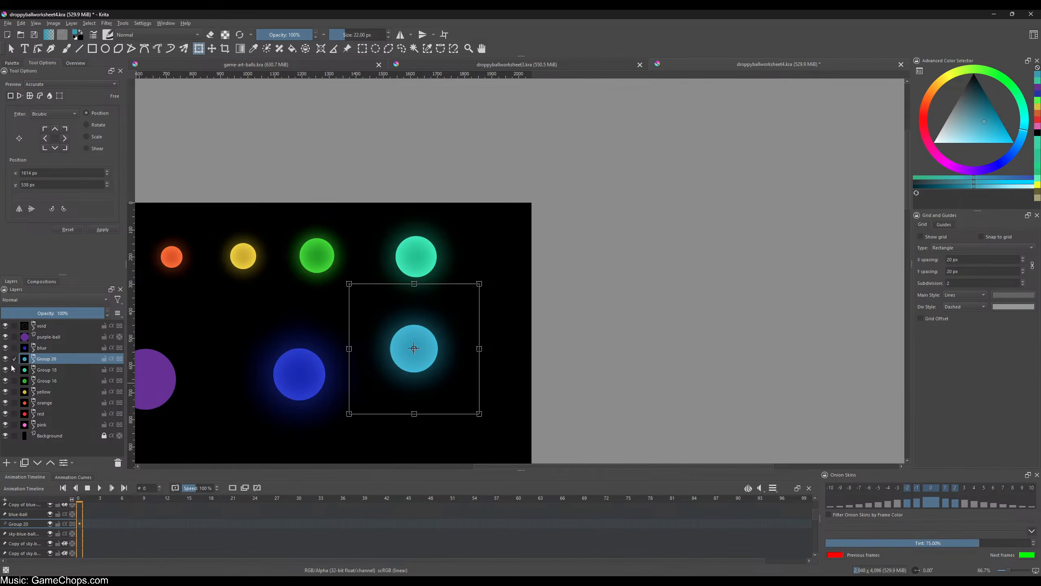
click(34, 362)
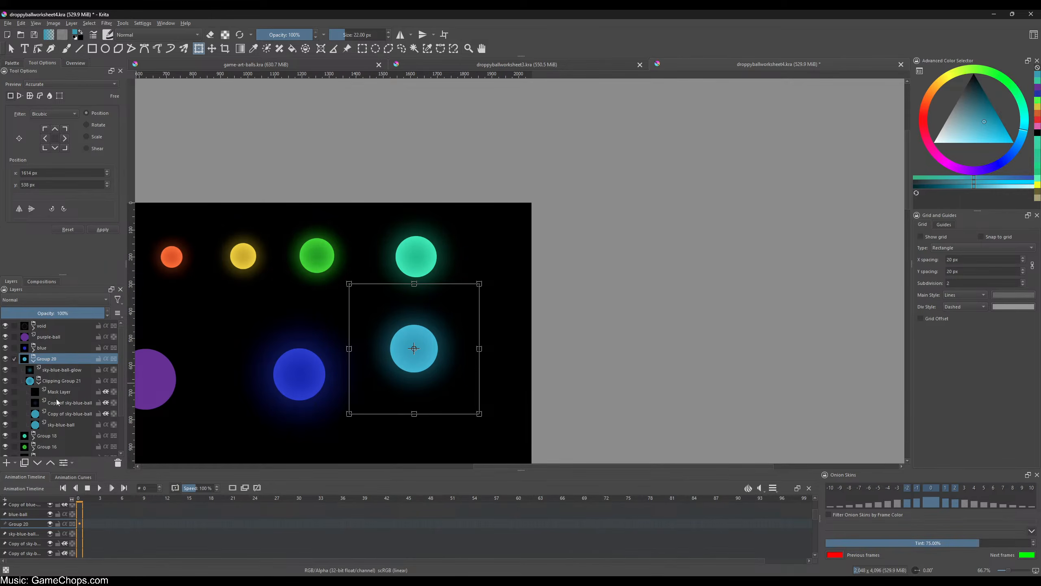
drag(445, 348, 458, 369)
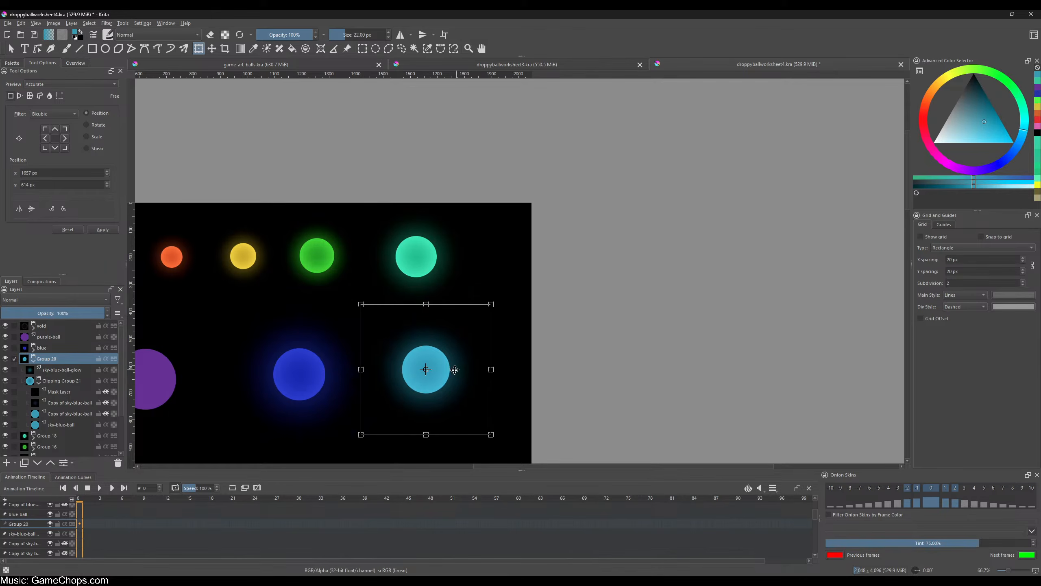
key(Return)
- Rename Group 20 as sky-blue
double_click(46, 358)
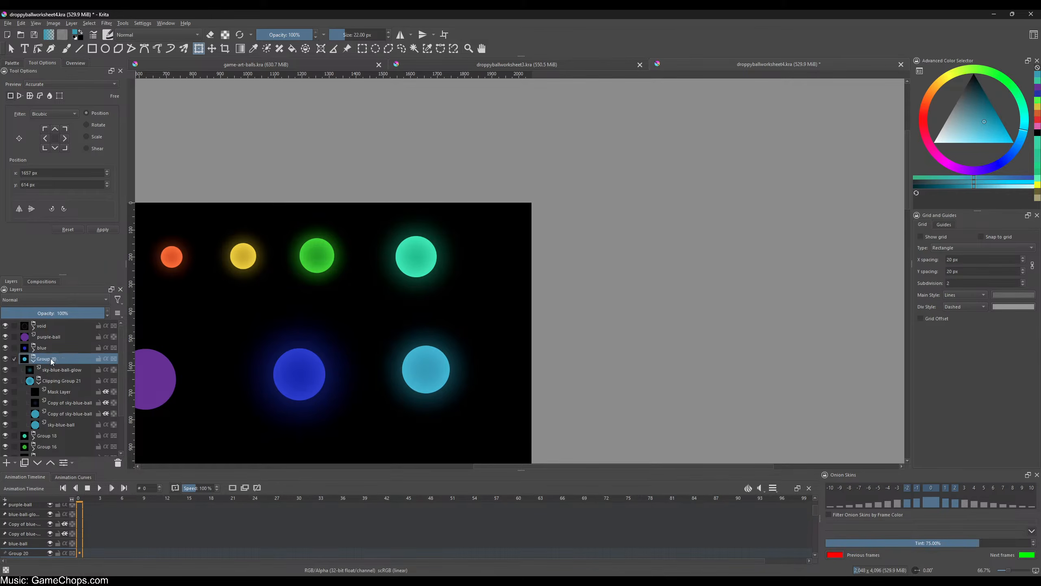
text(sky-blue)
key(Return)
- Strip the sky-blue group down to the base sky-blue-ball layer, deleting its glow, clipping group, mask layer and both ball copies
click(57, 415)
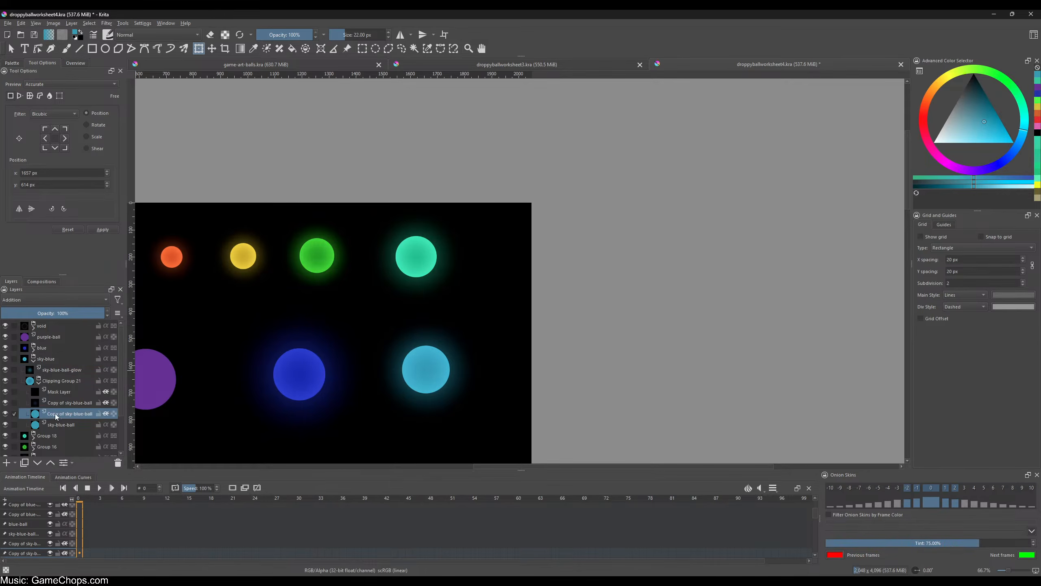
drag(57, 425, 60, 380)
click(55, 372)
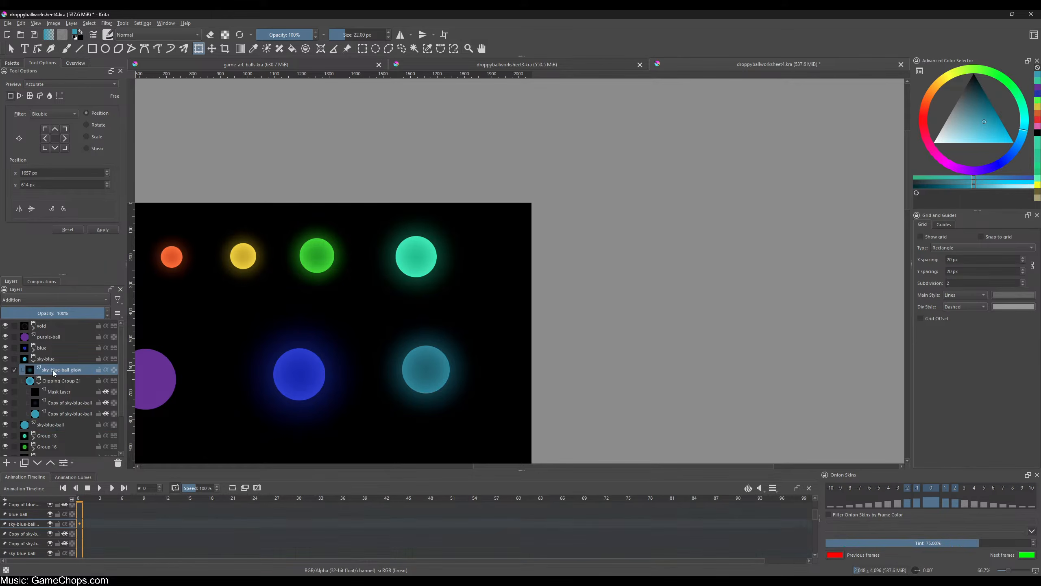
shift+click(58, 412)
key(shift+Delete)
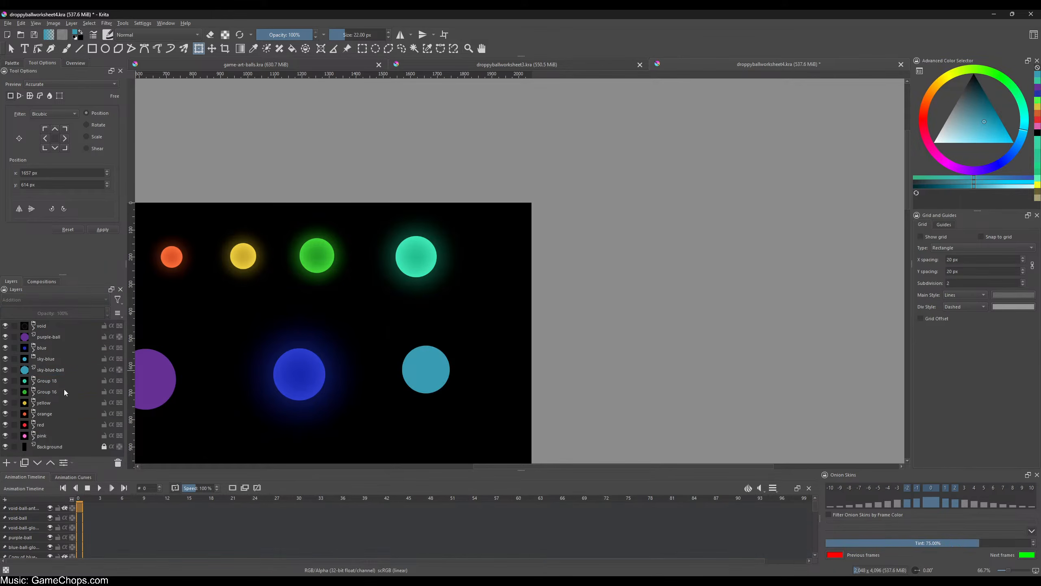
click(49, 371)
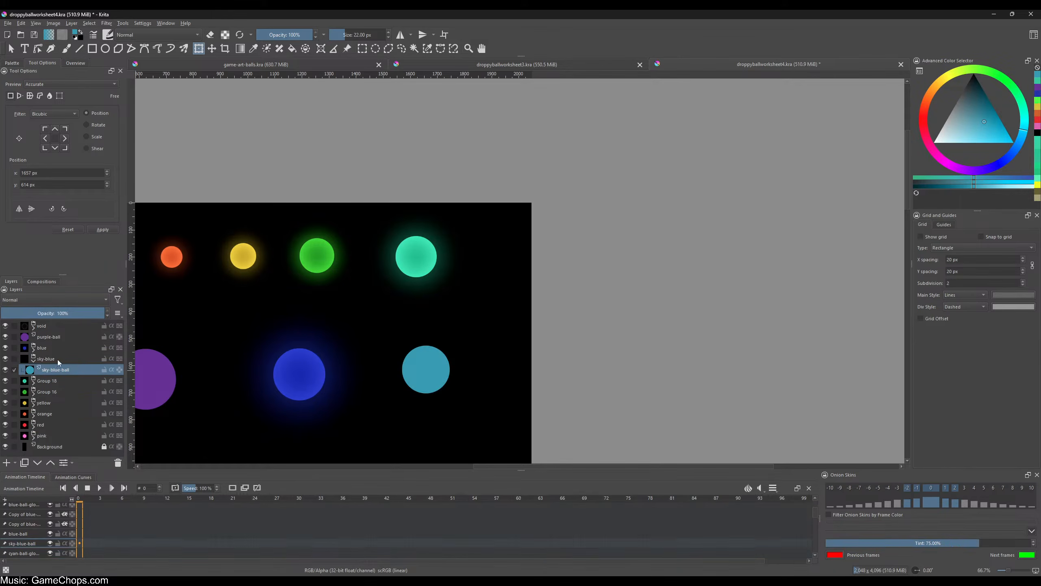
- Lock the alpha of sky-blue-ball and paint over it in a bluer shade with a brush of about 165 px
scroll(455, 368, up, 1)
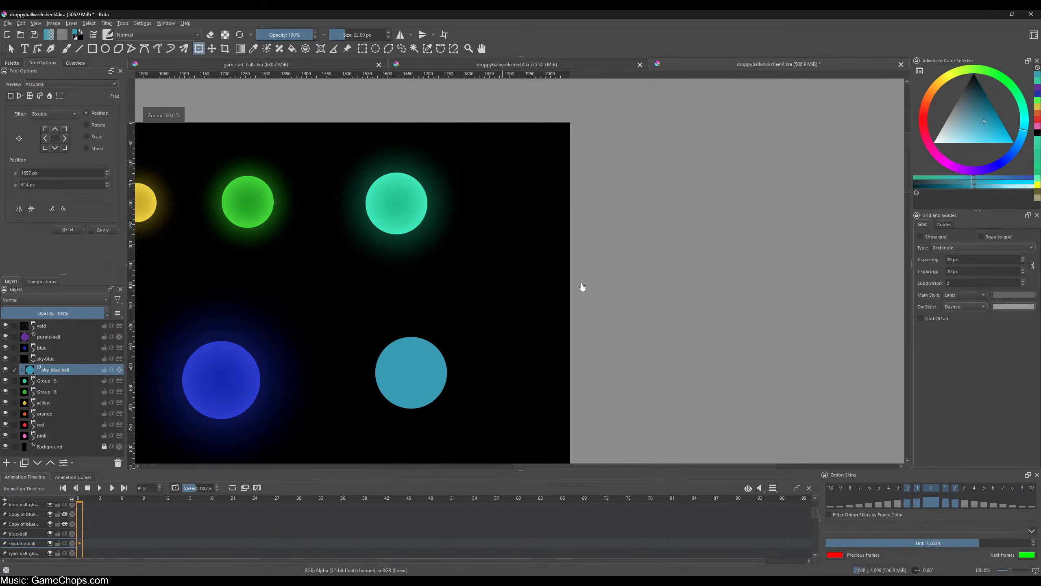
click(1023, 139)
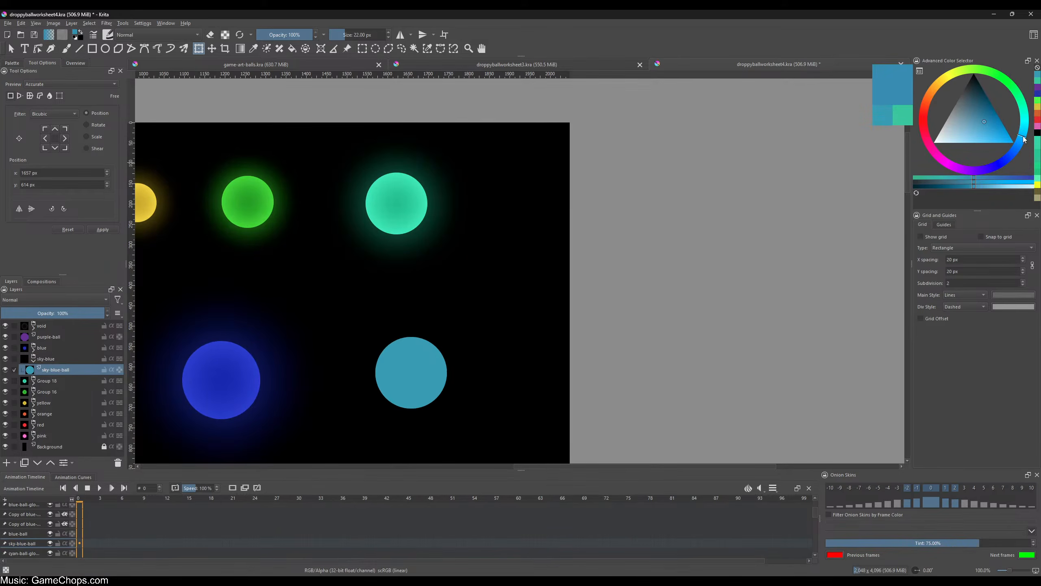
click(990, 130)
drag(991, 130, 992, 128)
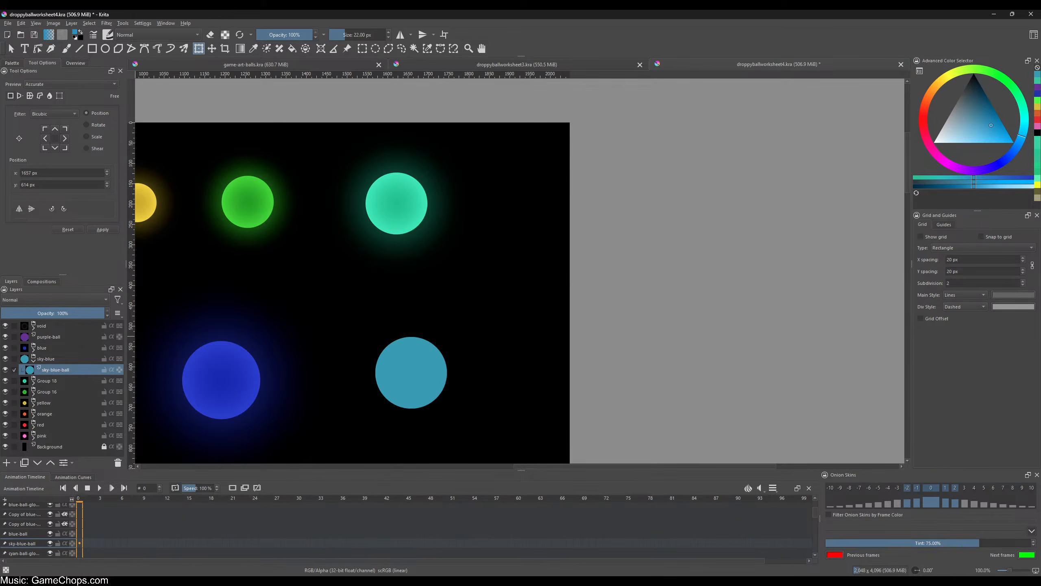
key(b)
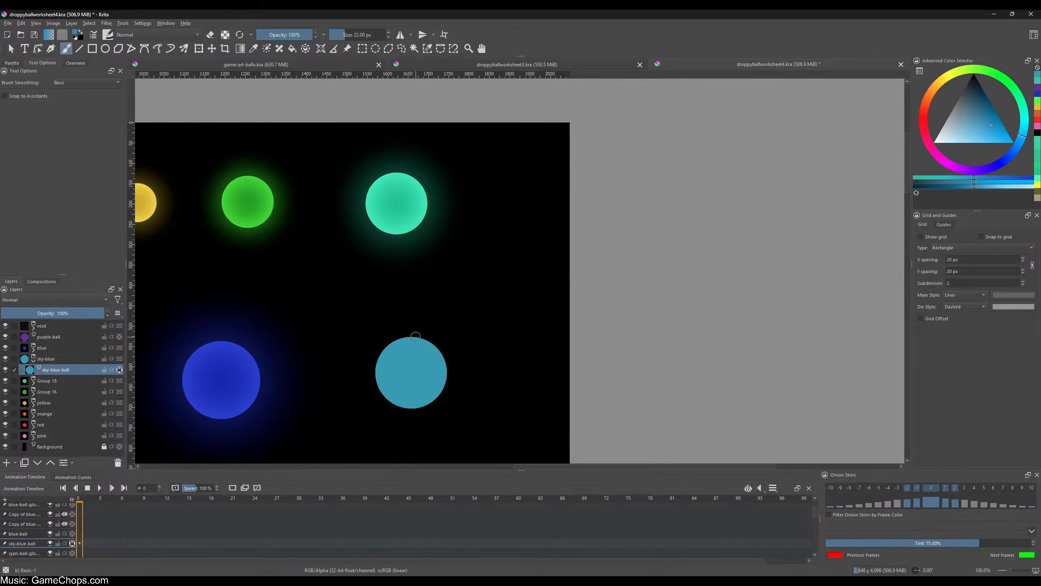
key(bracketright)
key(bracketright)
key(bracketright)
key(bracketright)
key(bracketright)
key(bracketright)
key(bracketright)
key(bracketright)
key(bracketright)
key(bracketright)
key(bracketright)
key(bracketright)
key(bracketright)
key(bracketright)
key(bracketright)
key(bracketright)
key(bracketright)
key(bracketright)
key(bracketright)
key(bracketright)
mouse_move(409, 344)
mouse_down()
mouse_move(372, 360)
mouse_move(415, 358)
mouse_move(429, 410)
mouse_up()
- Try a darker, more saturated blue on the sky-blue ball, followed by a slightly brighter one
scroll(430, 409, down, 3)
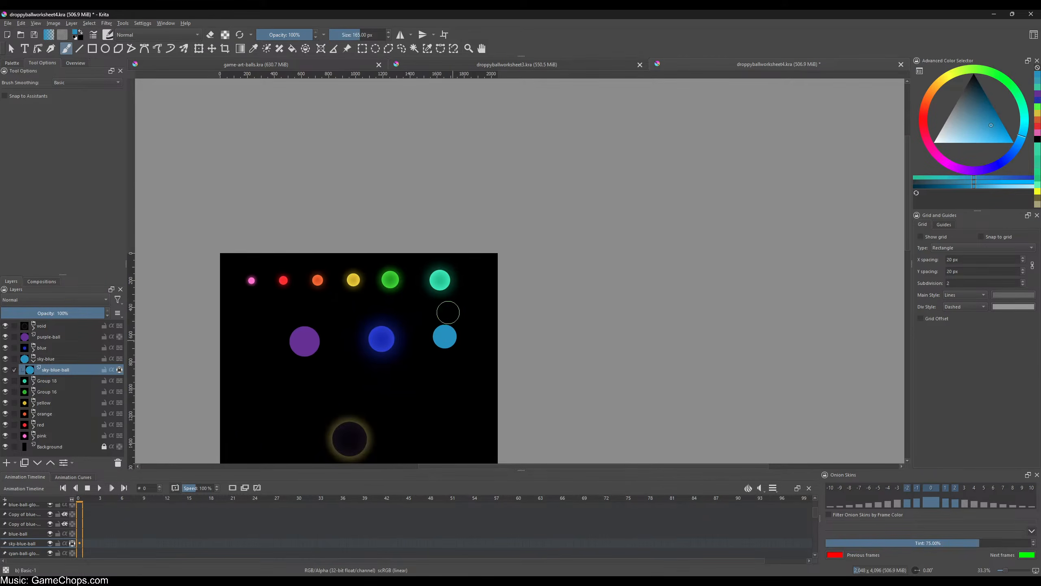
click(996, 119)
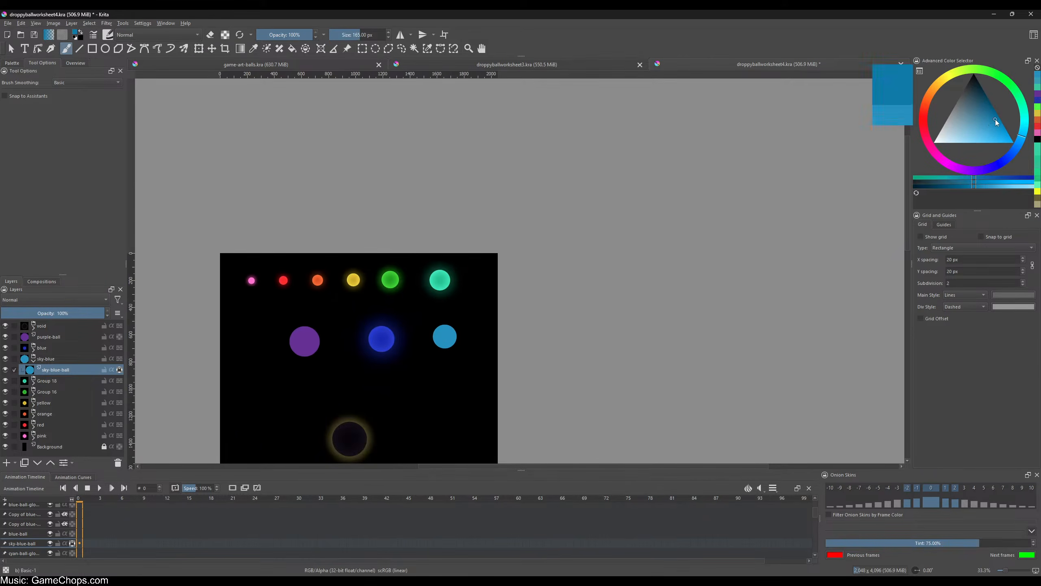
click(444, 337)
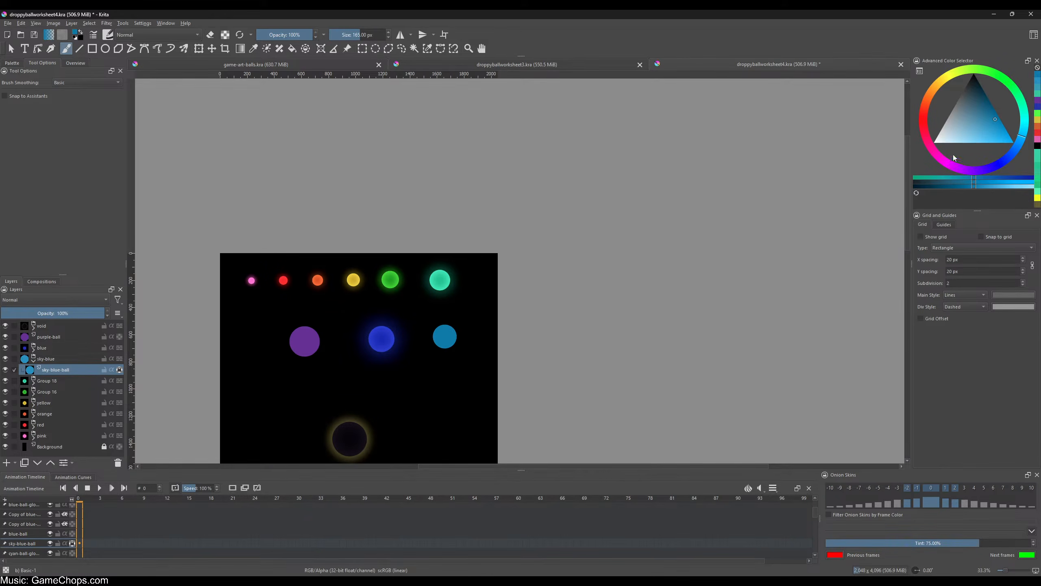
click(998, 126)
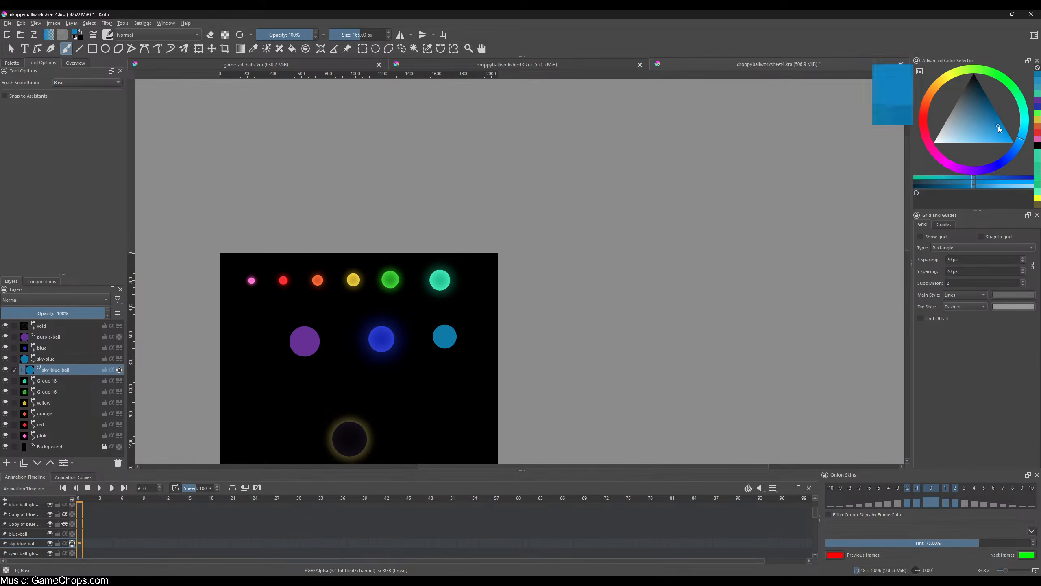
scroll(477, 330, up, 2)
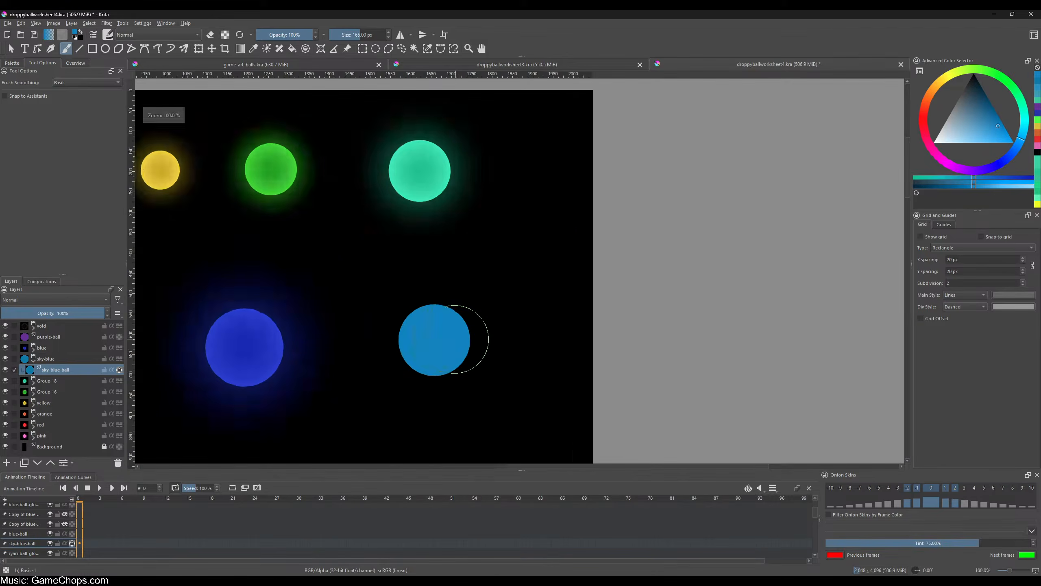
drag(447, 336, 479, 287)
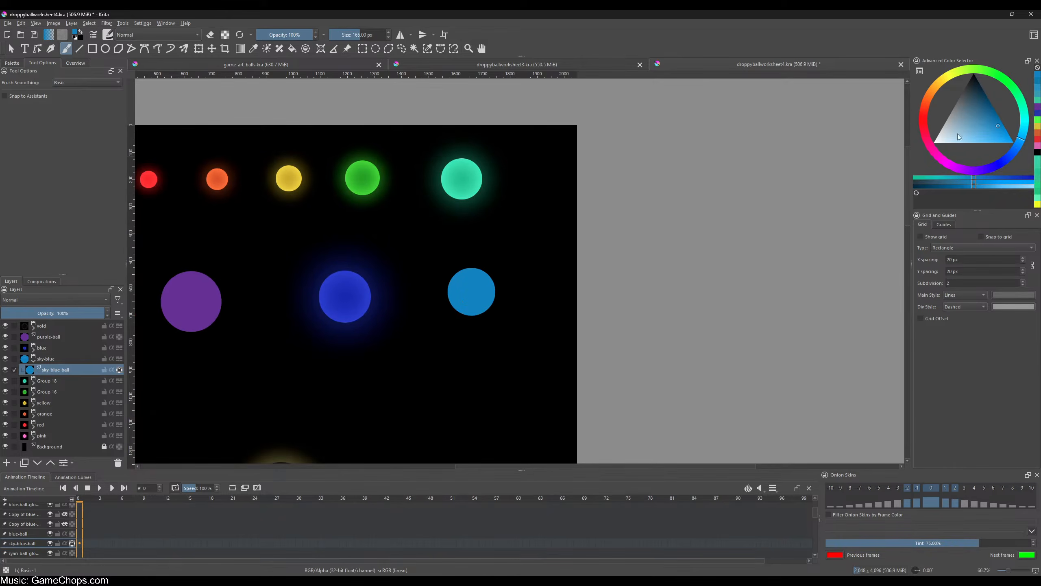
- Try several lighter, duller and deeper blue shades on the sky-blue ball
click(996, 122)
click(985, 124)
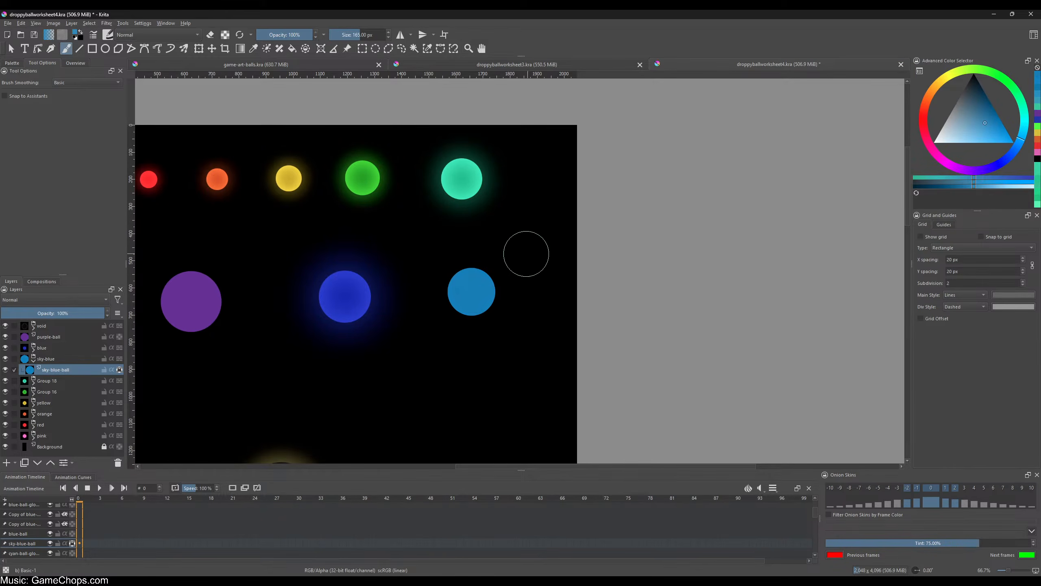
click(991, 129)
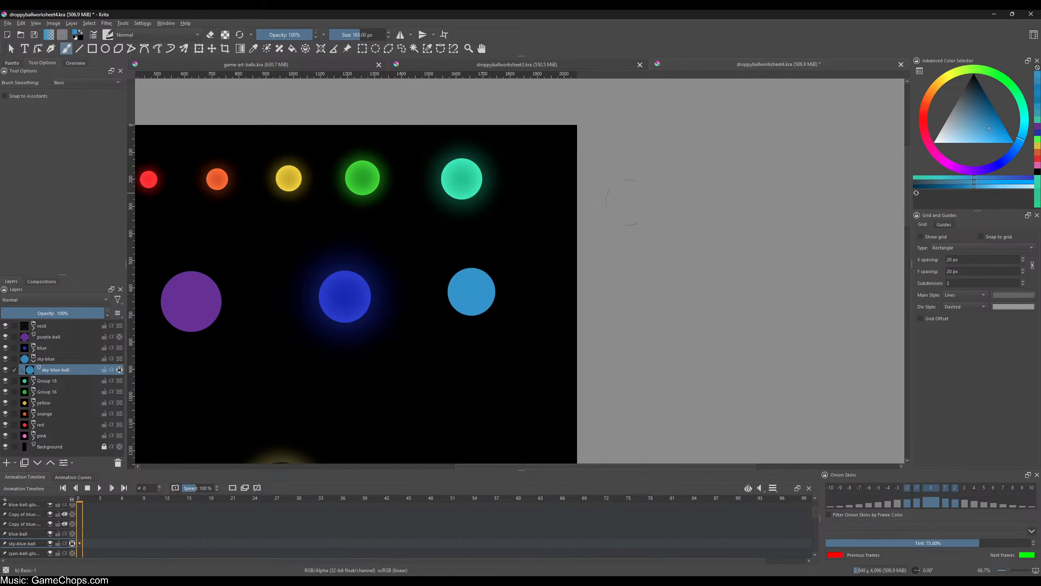
click(988, 122)
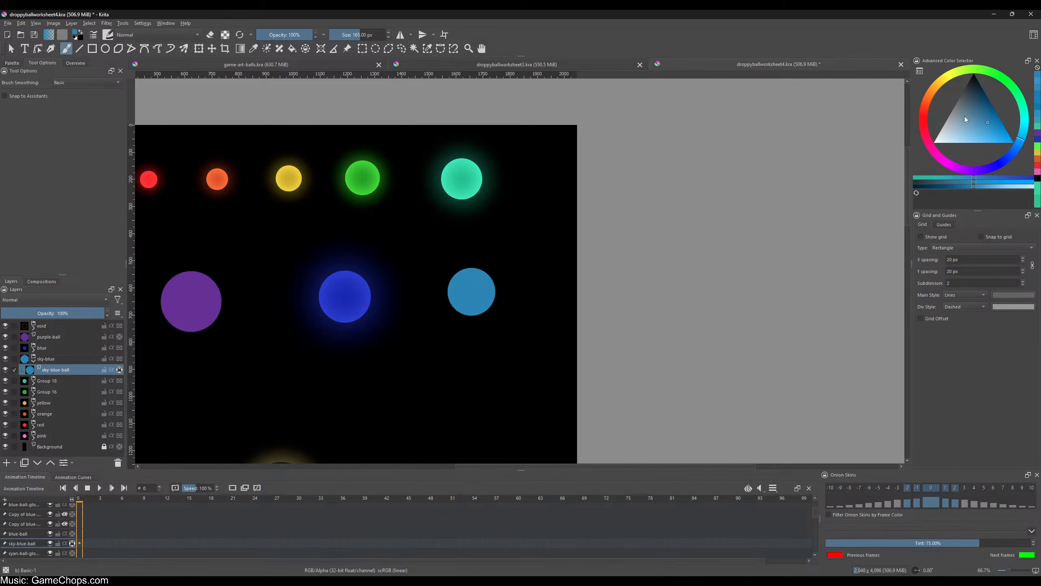
click(996, 119)
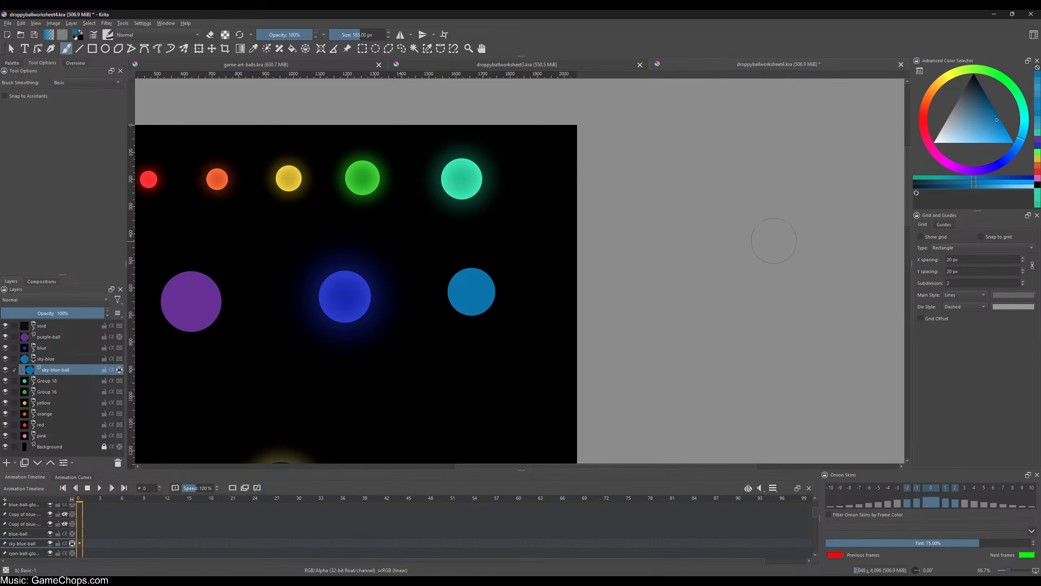
mouse_move(381, 240)
mouse_down()
mouse_move(513, 236)
mouse_move(460, 235)
mouse_up()
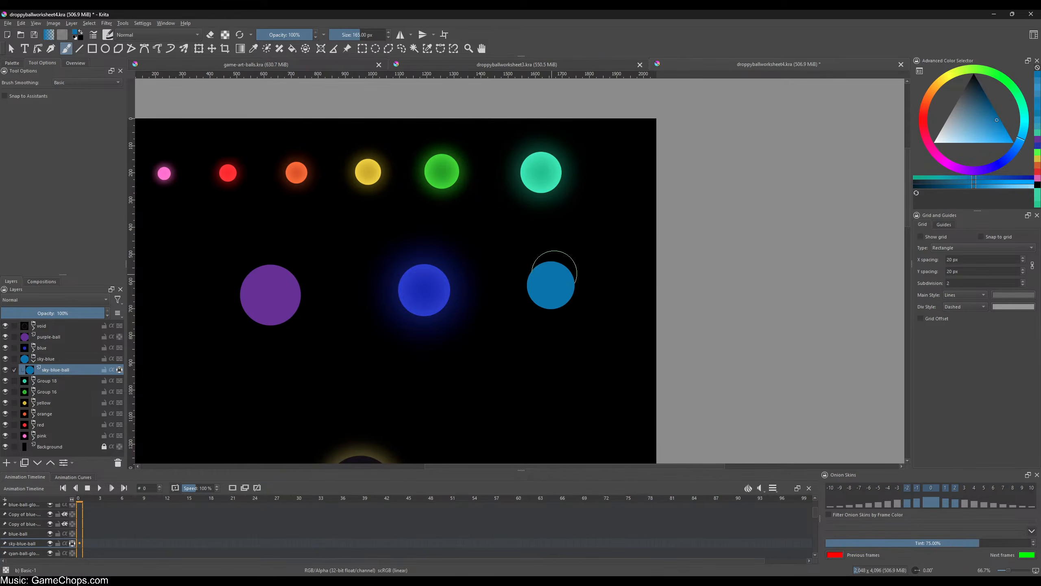
click(996, 117)
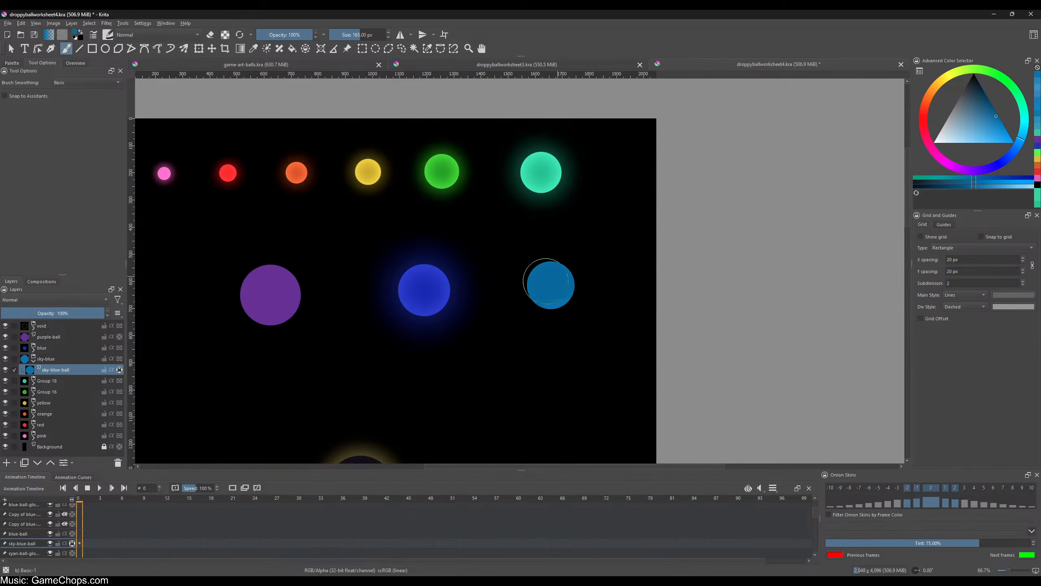
- Fine-tune the paint colour's hue and brightness and repaint the sky-blue ball in a bright, saturated sky blue
click(1001, 129)
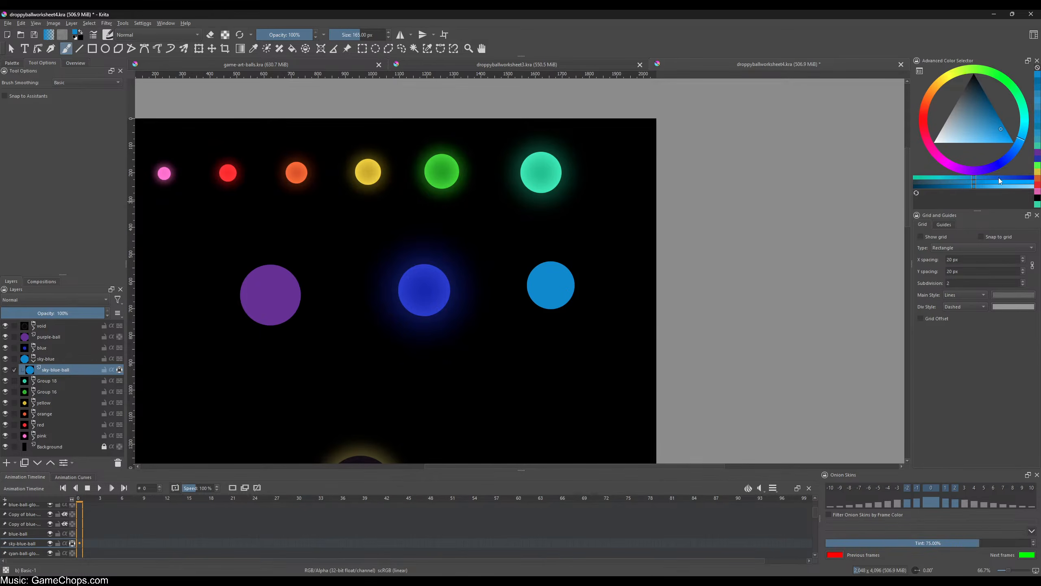
click(982, 177)
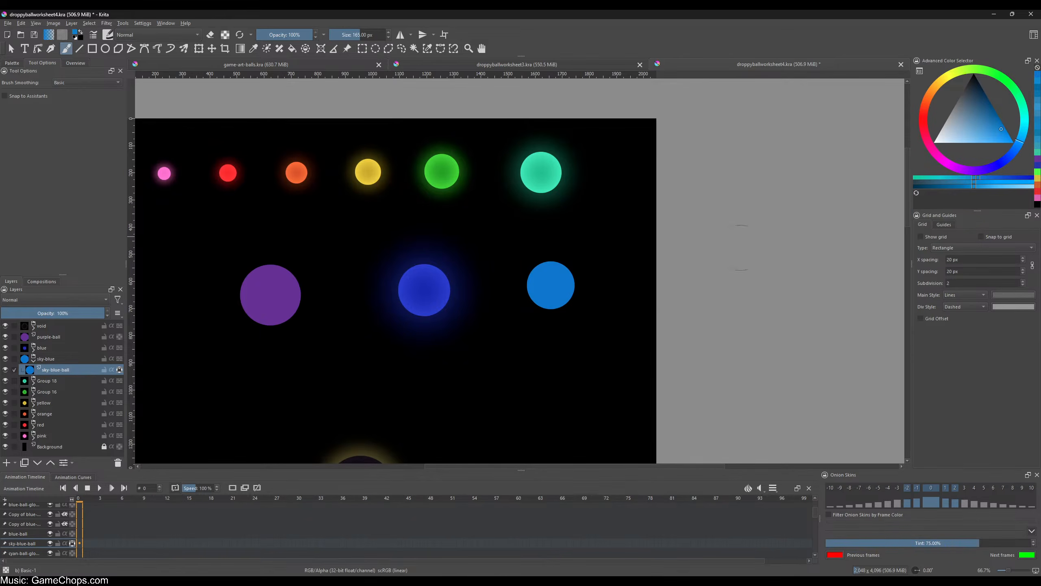
drag(533, 287, 555, 307)
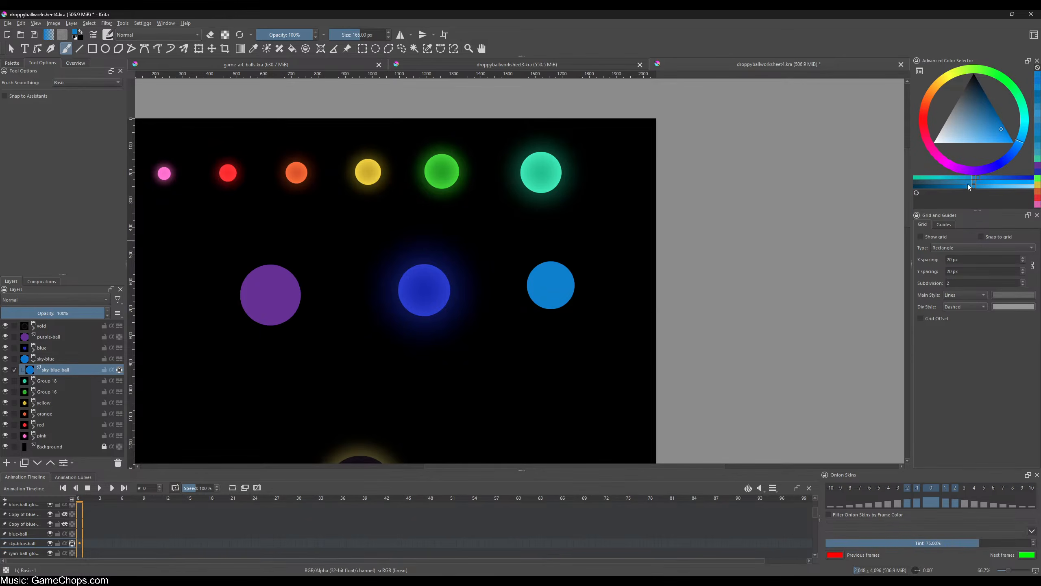
click(979, 185)
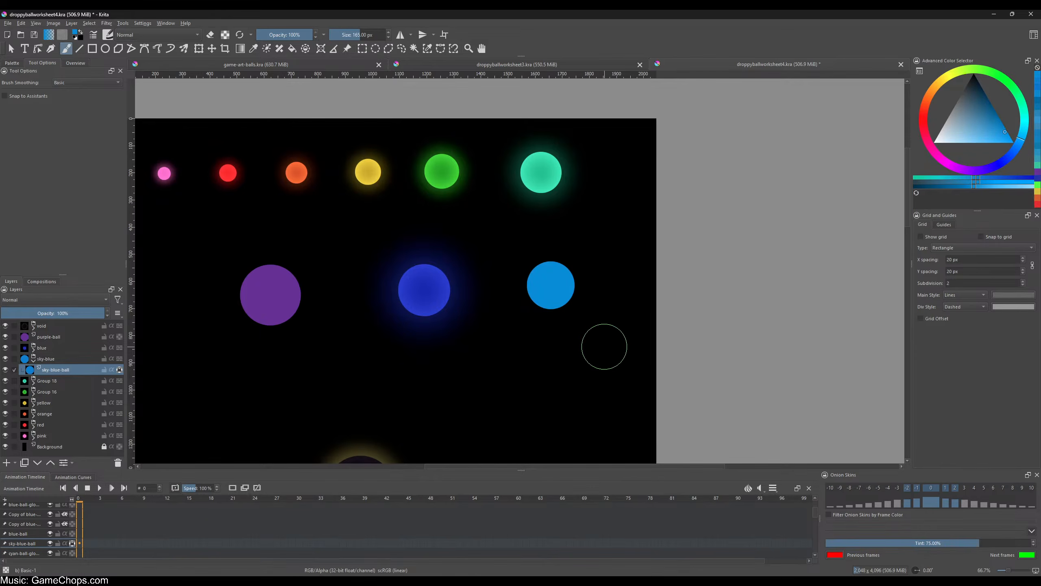
click(973, 183)
click(974, 184)
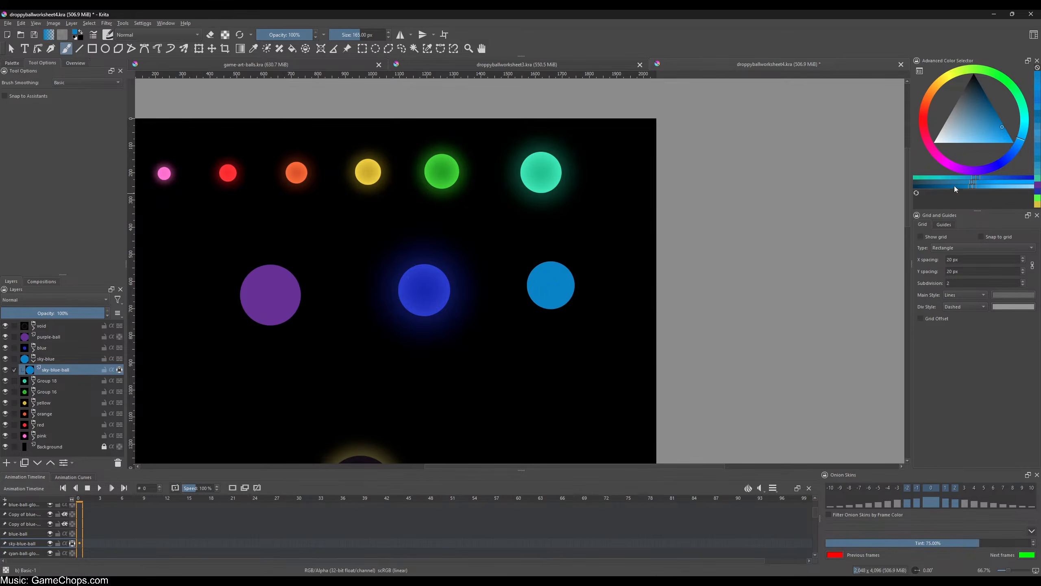
click(976, 189)
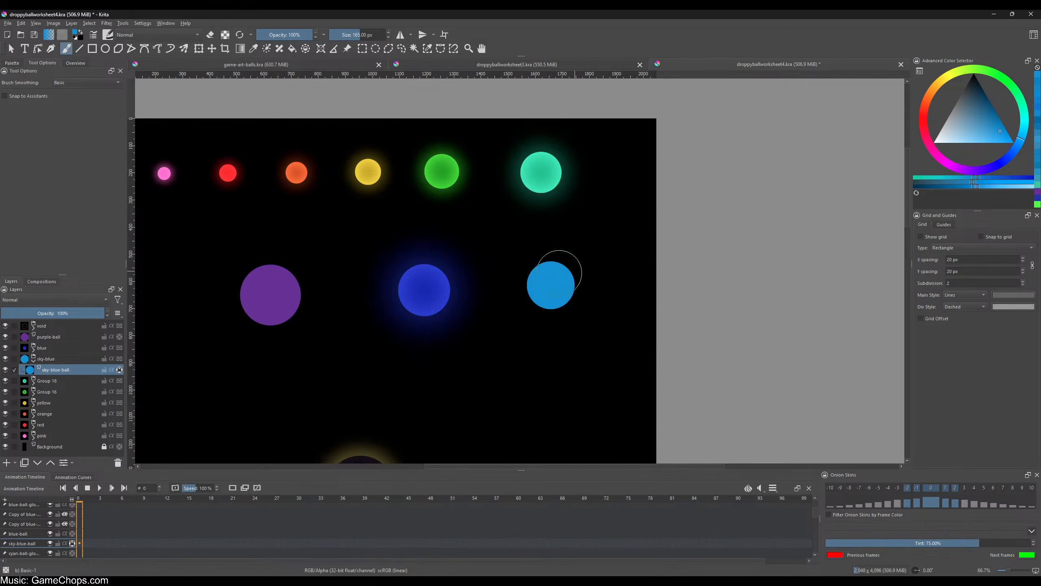
- Unlock the alpha of the sky-blue-ball layer and put it in a clipping group with a mask layer
scroll(534, 291, down, 2)
scroll(543, 293, up, 3)
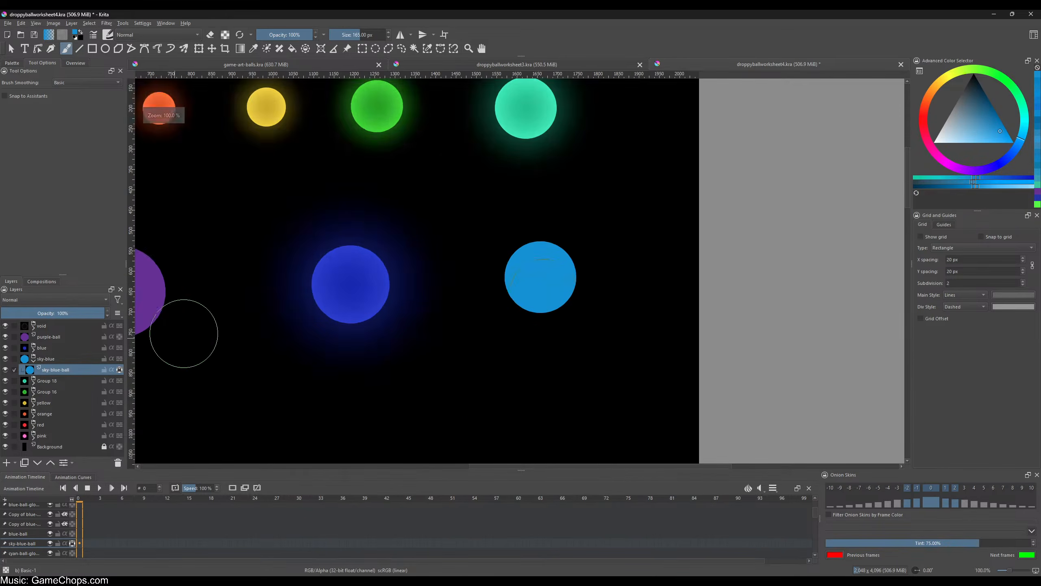
scroll(374, 330, down, 2)
scroll(286, 338, up, 1)
click(119, 370)
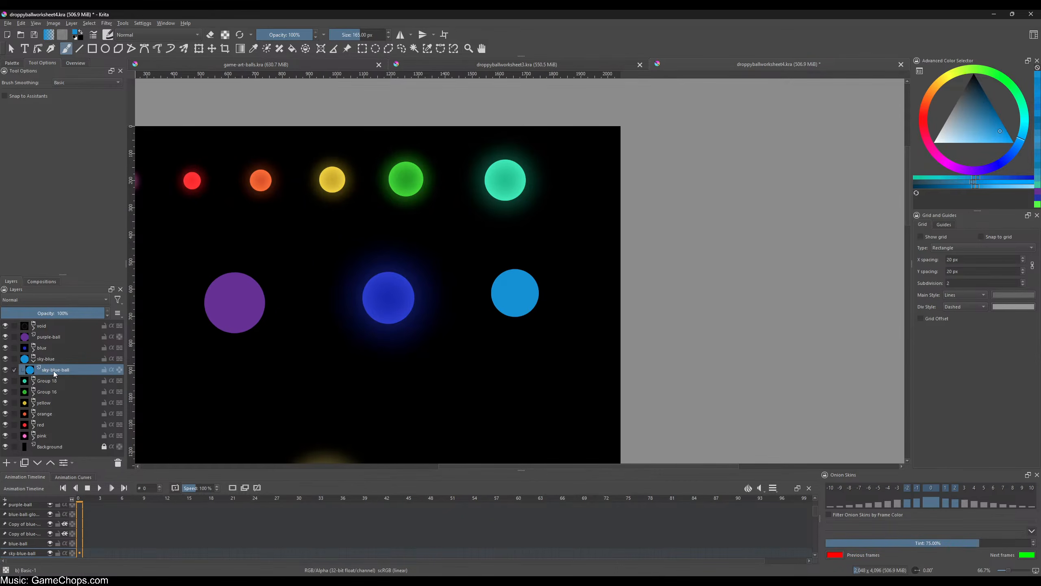
key(ctrl+shift+g)
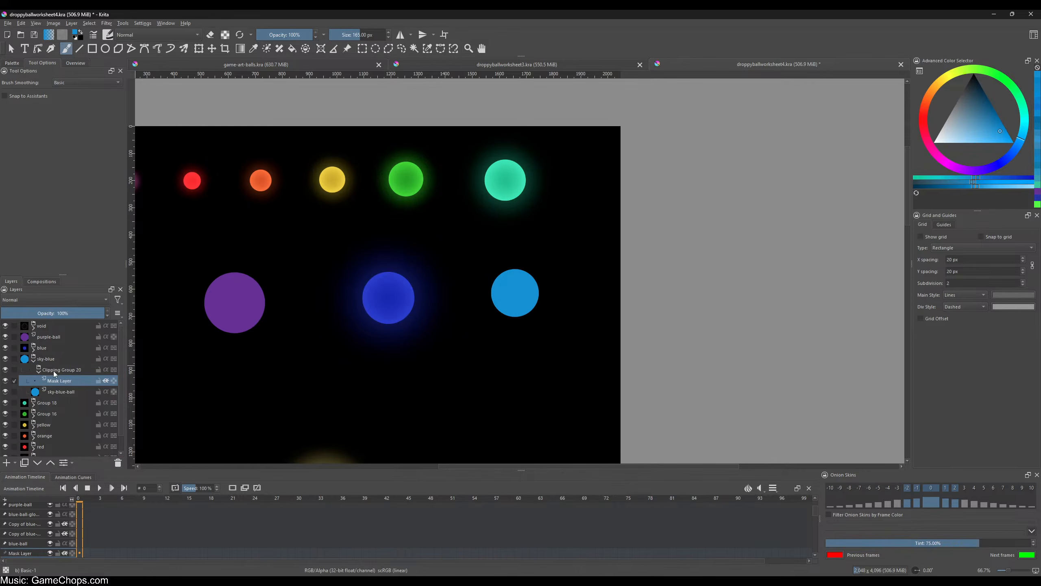
- Duplicate the sky-blue-ball layer three times and move one copy above the clipping group
key(ctrl+j)
key(ctrl+j)
key(ctrl+j)
drag(68, 396, 68, 367)
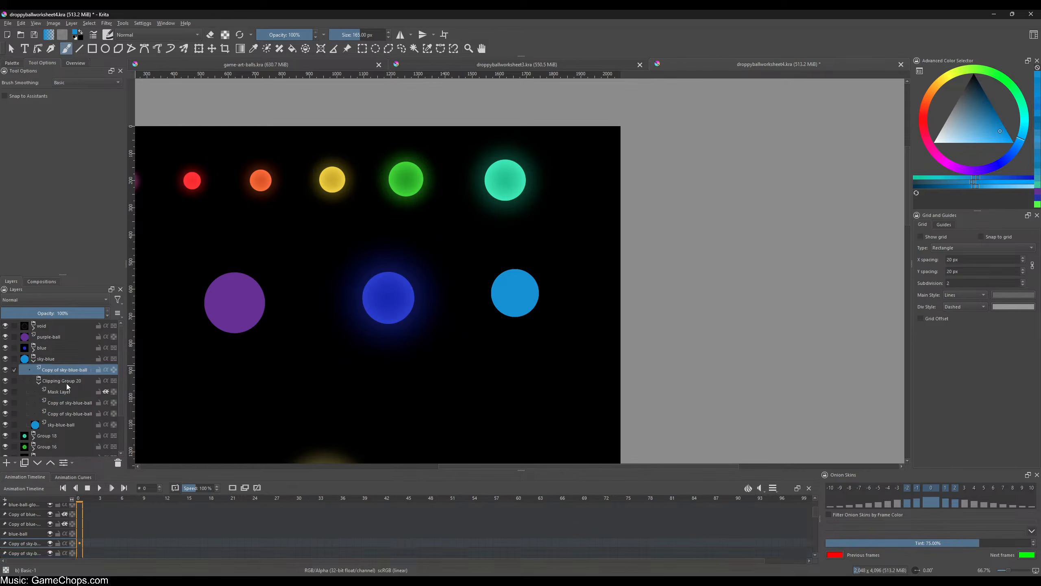
- Make the two copies inside the clipping group inherit alpha, with the lower one on Addition blending, and hide the copy outside the group
click(53, 412)
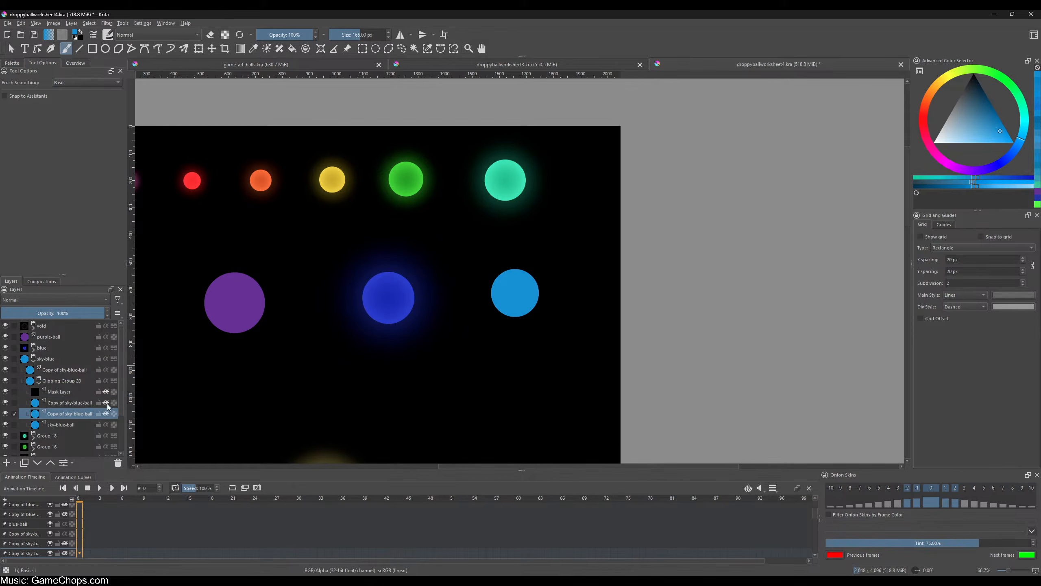
click(72, 302)
click(28, 236)
click(5, 370)
- Set the blending mode of the upper sky-blue-ball copy in the clipping group to Multiply
click(90, 403)
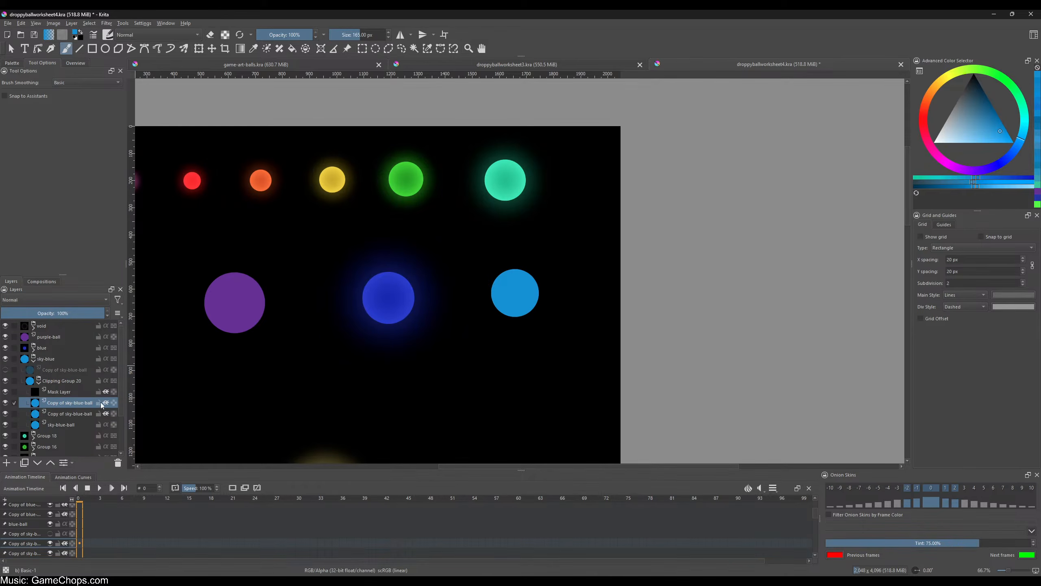
click(60, 300)
click(19, 287)
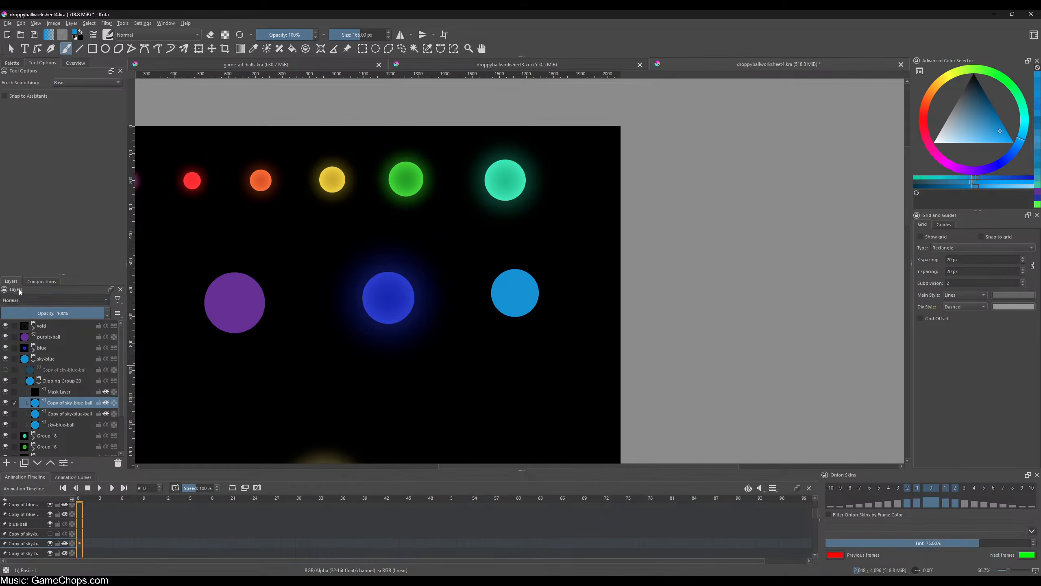
- Try darkening the Multiply copy of the sky-blue ball with an HSV/HSL lightness reduction, and undo it
click(106, 22)
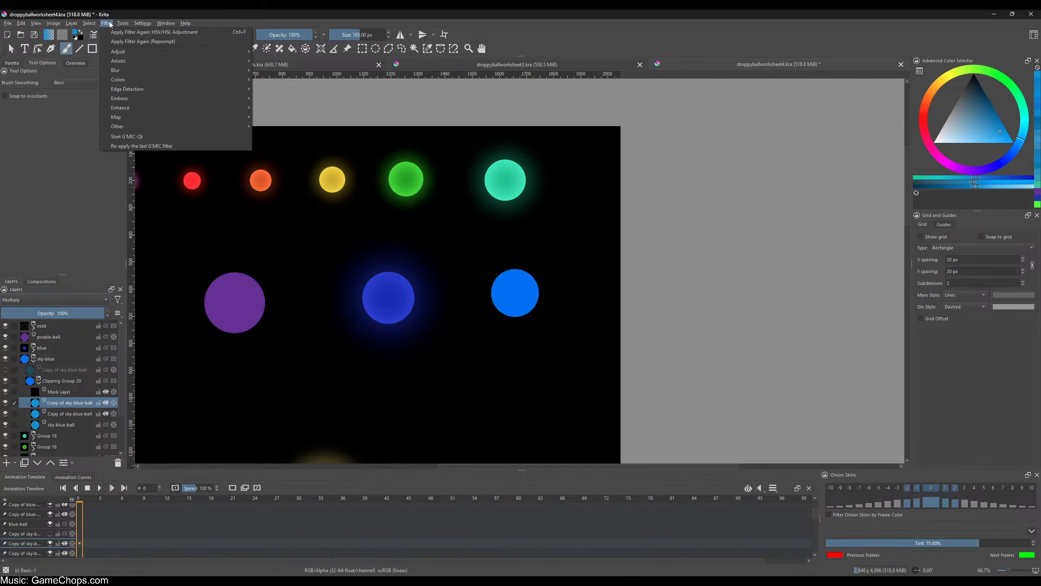
click(467, 146)
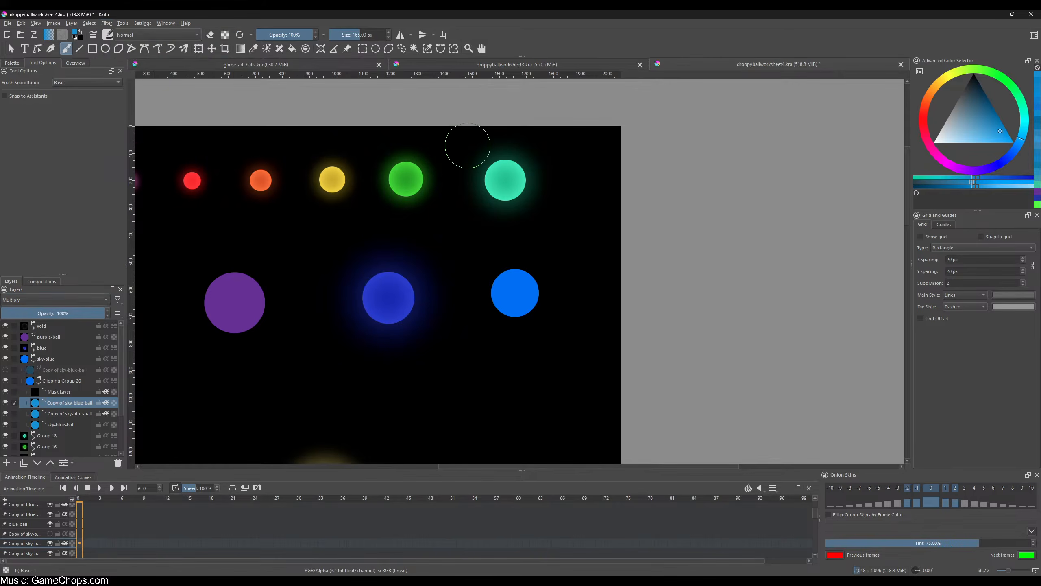
key(ctrl+u)
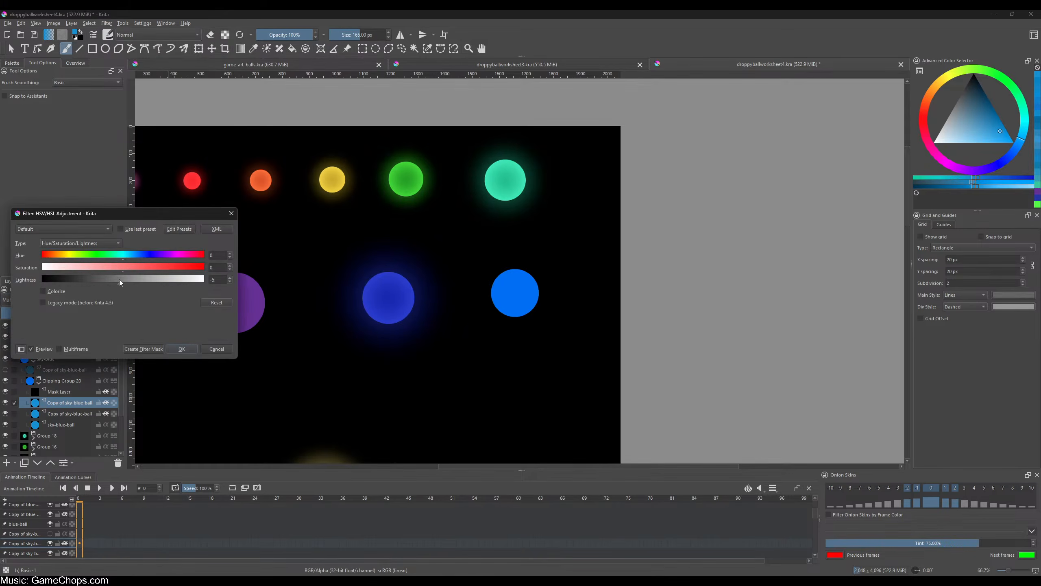
drag(120, 280, 82, 280)
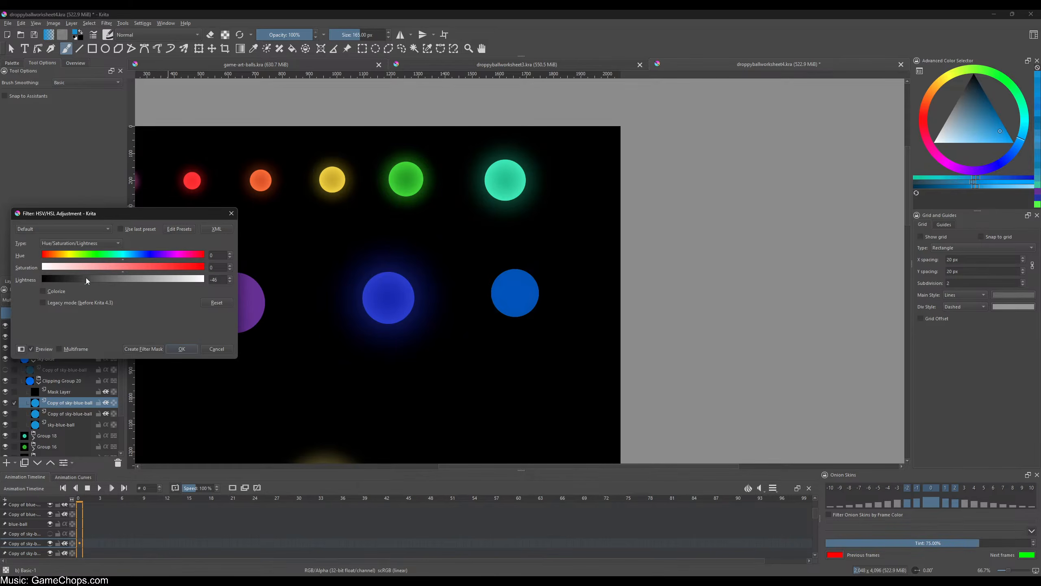
click(179, 348)
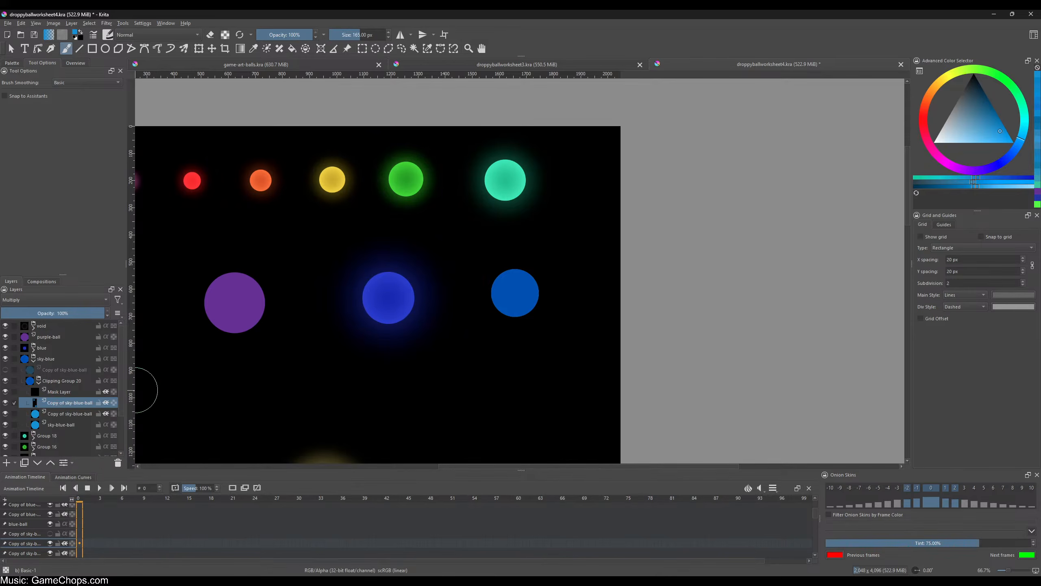
mouse_move(34, 405)
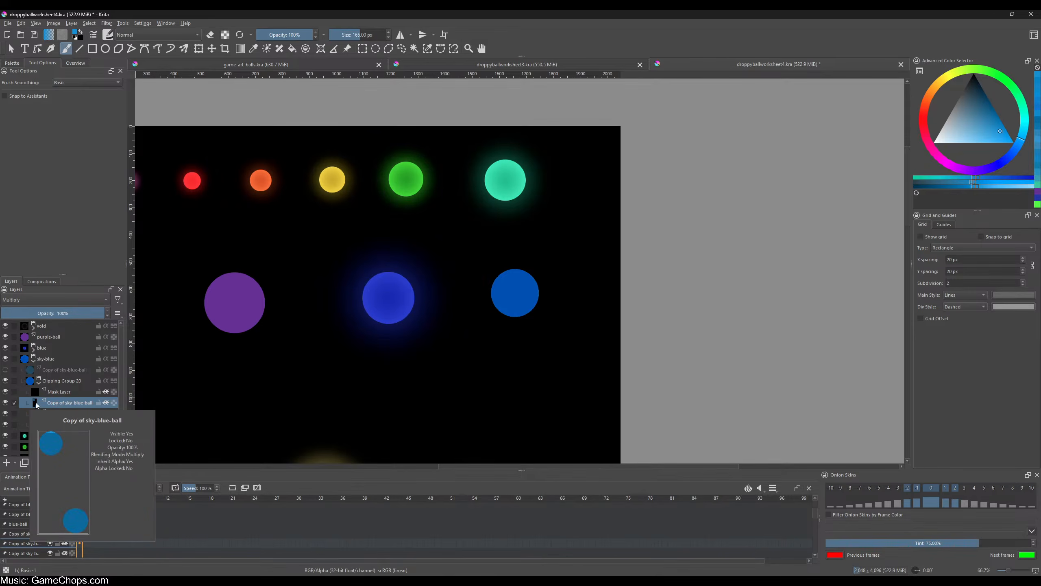
scroll(388, 398, down, 2)
drag(416, 375, 417, 276)
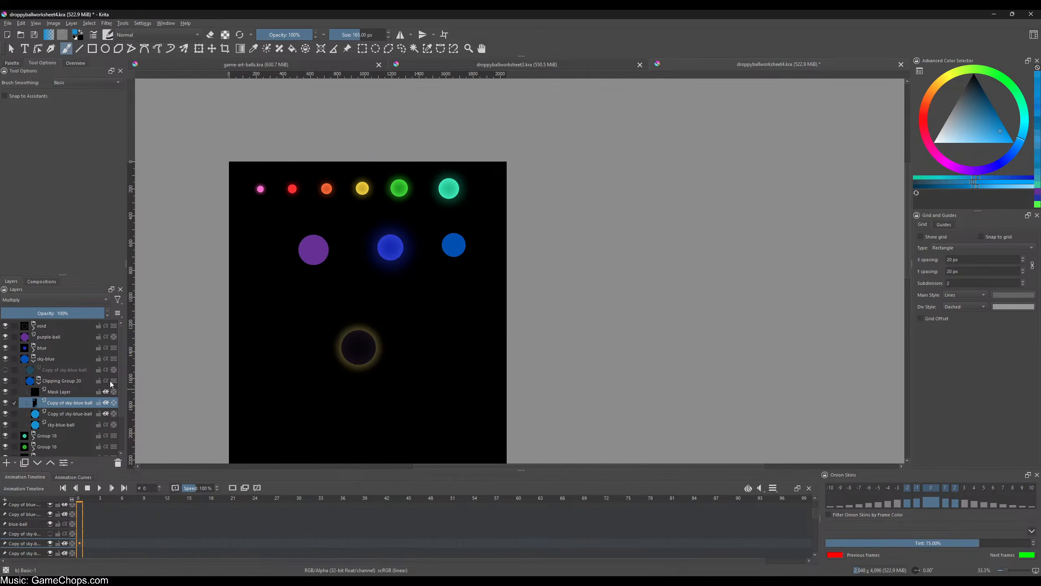
key(ctrl+z)
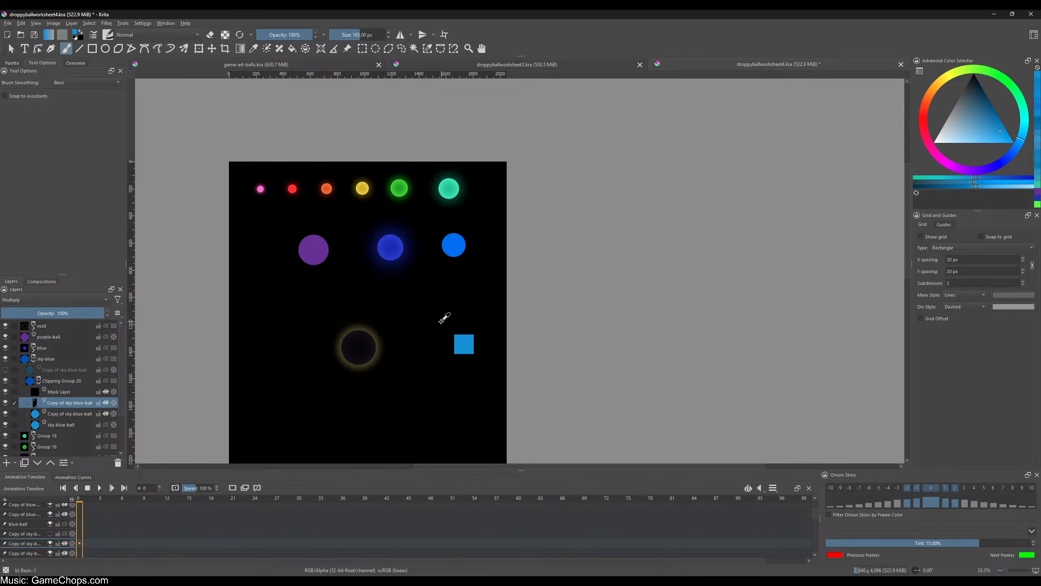
scroll(438, 258, up, 2)
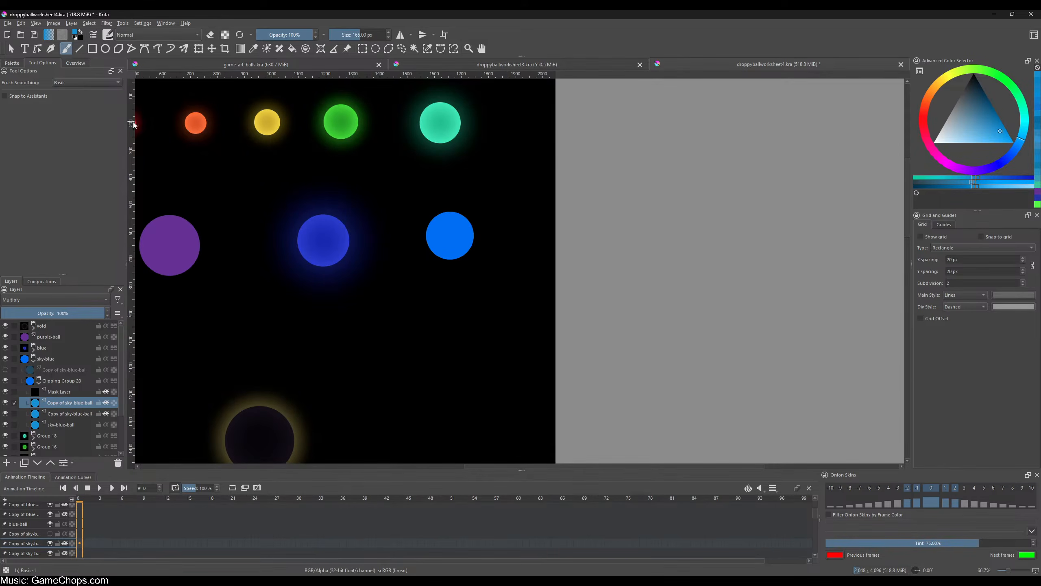
- Darken the Multiply copy with the HSV/HSL Adjustment filter, lowering its lightness to about -43
key(ctrl+u)
click(86, 279)
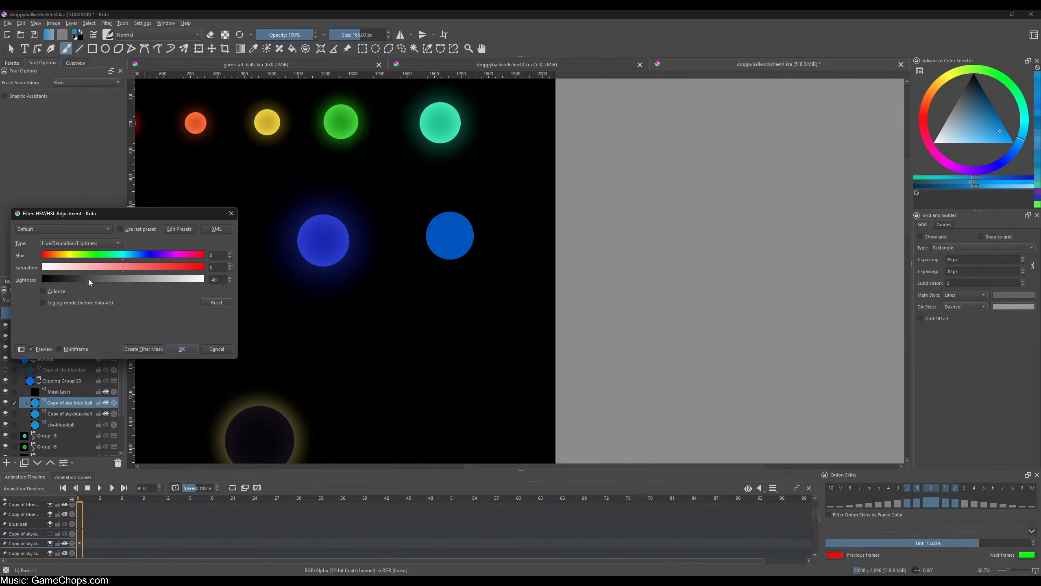
click(190, 349)
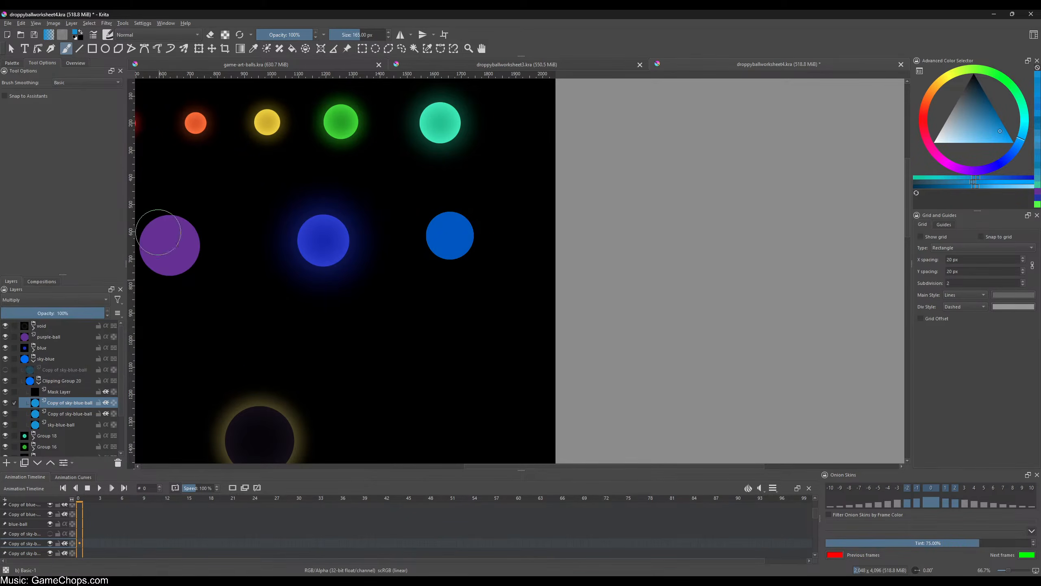
- Apply a Gaussian Blur with a radius of about 167 px to the Multiply copy
click(107, 23)
mouse_move(164, 69)
click(274, 79)
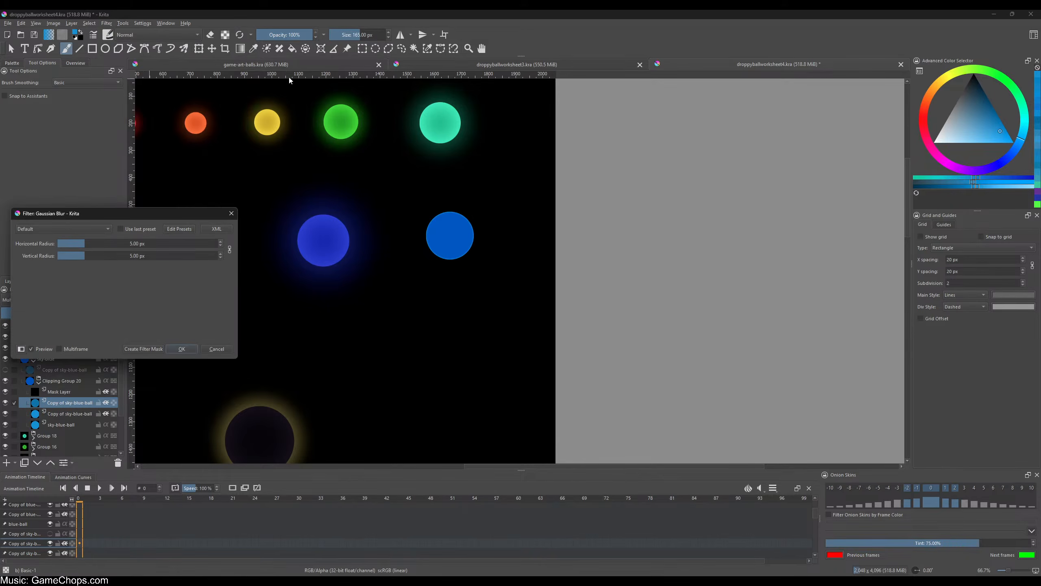
drag(91, 245, 143, 245)
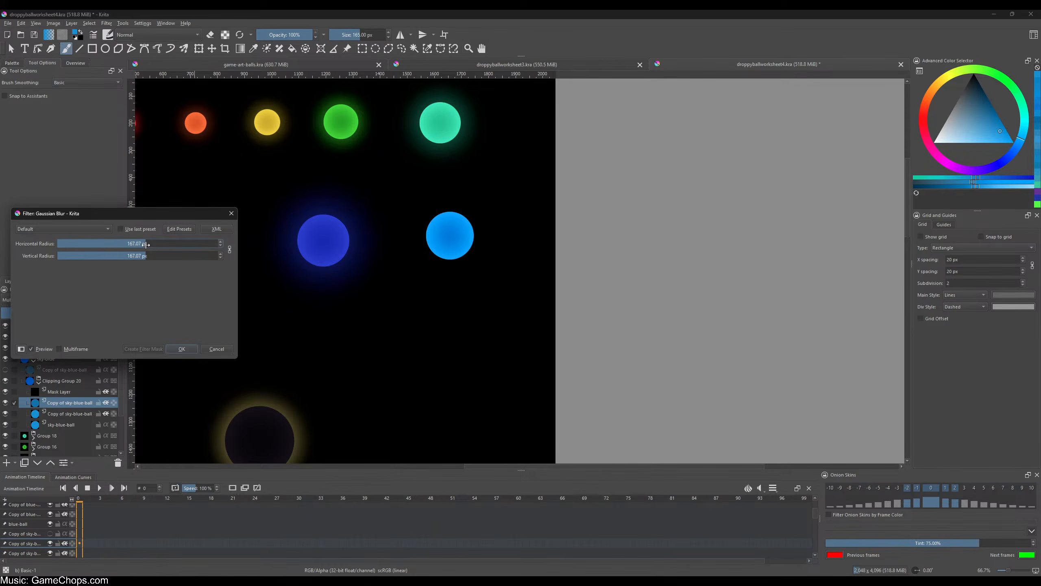
click(181, 349)
scroll(385, 291, down, 2)
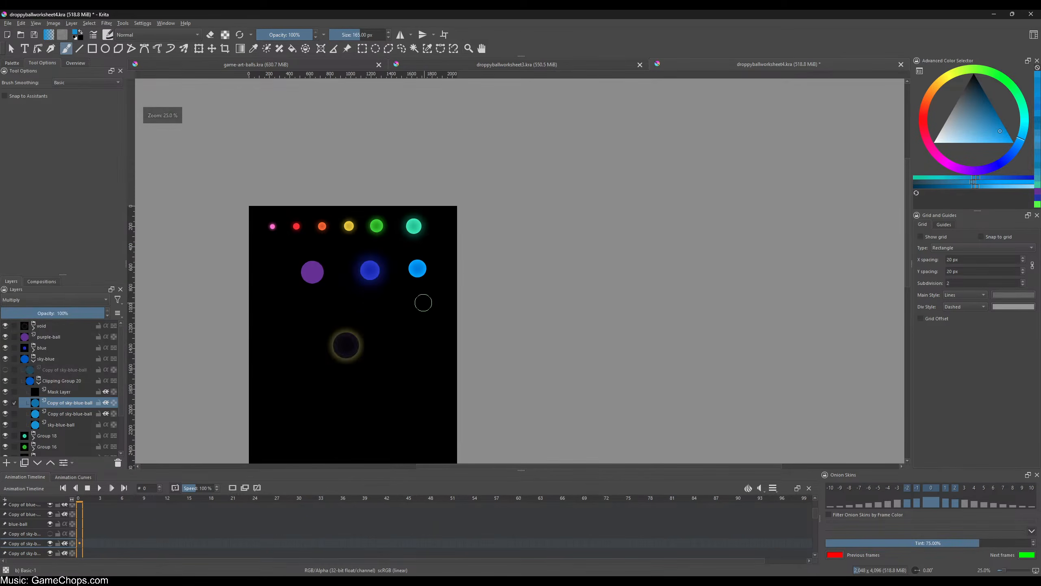
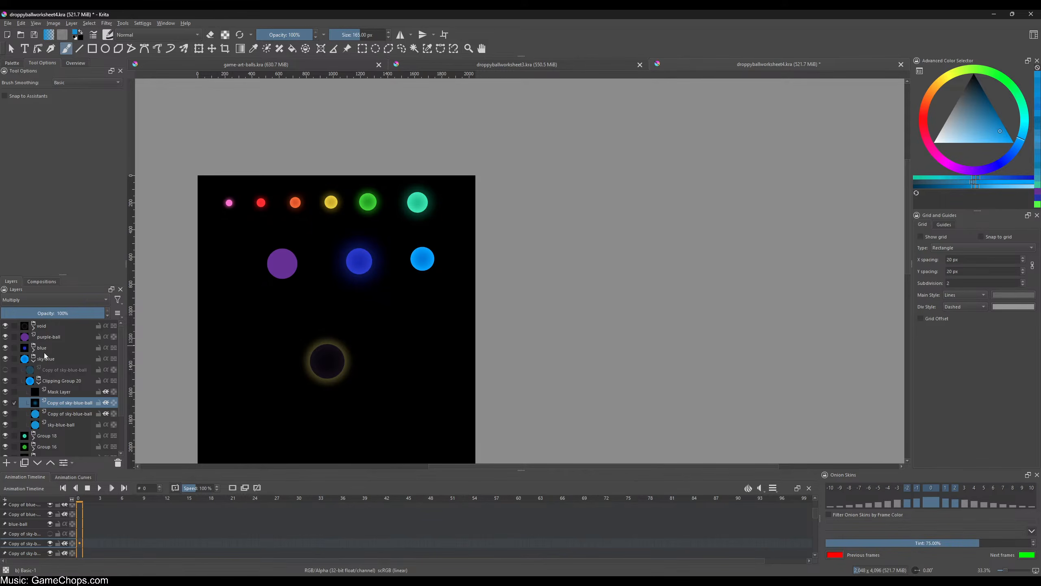
- Copy the sky-blue ball's clipping group into a new image
click(57, 380)
click(59, 371)
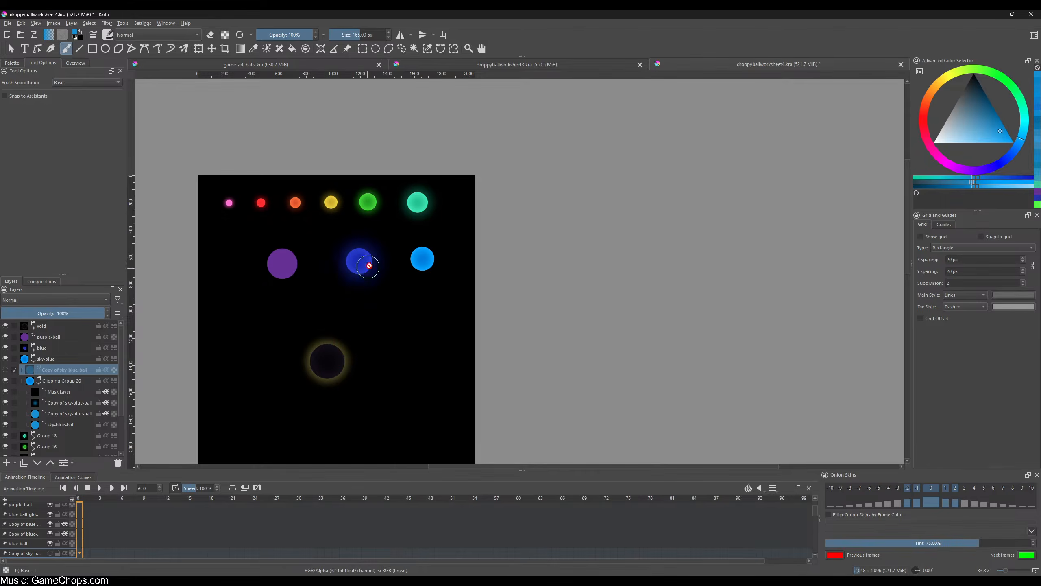
scroll(362, 265, up, 2)
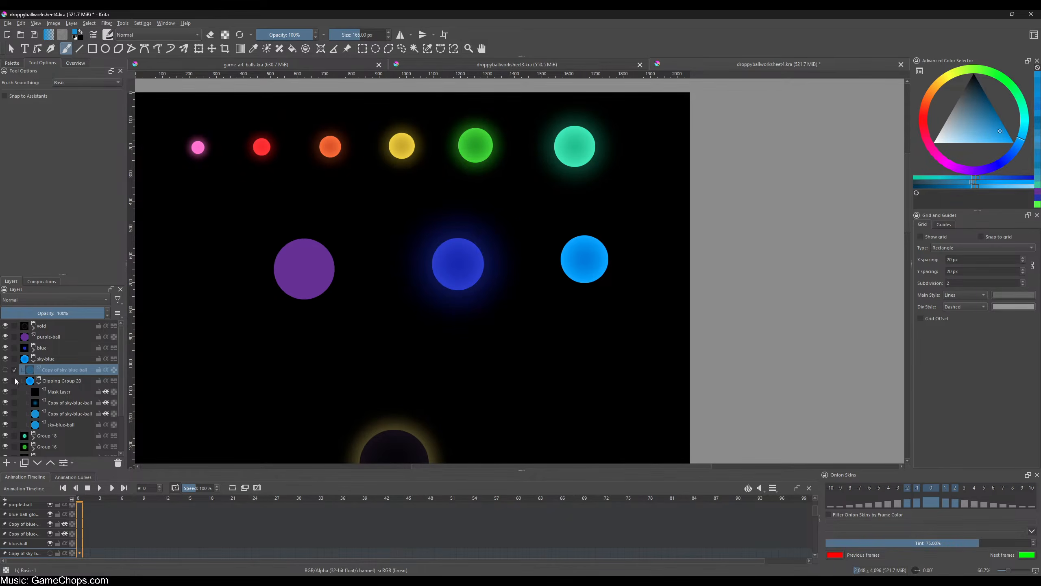
click(51, 382)
key(ctrl+shift+n)
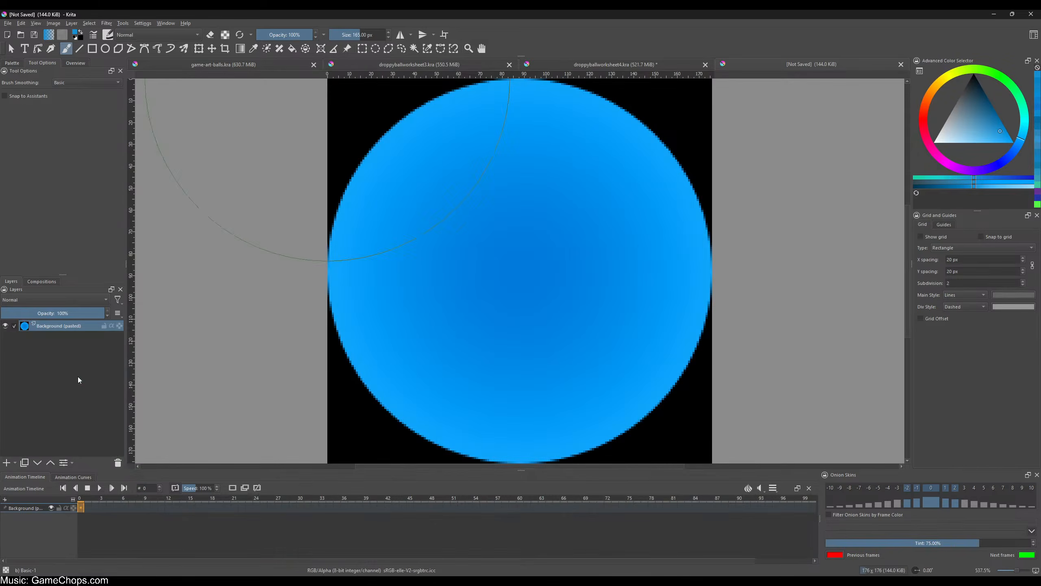
- Export the image as the PNG sky-blue-ball into the ball's assets folder and close the temporary image
click(8, 22)
click(29, 100)
text(sky-blue-ball)
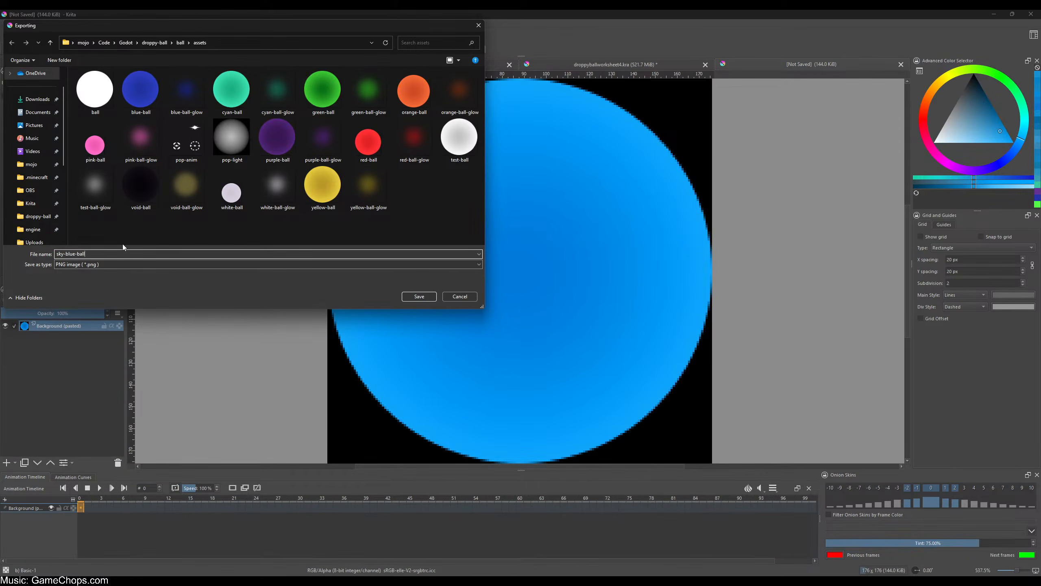
key(Return)
click(553, 372)
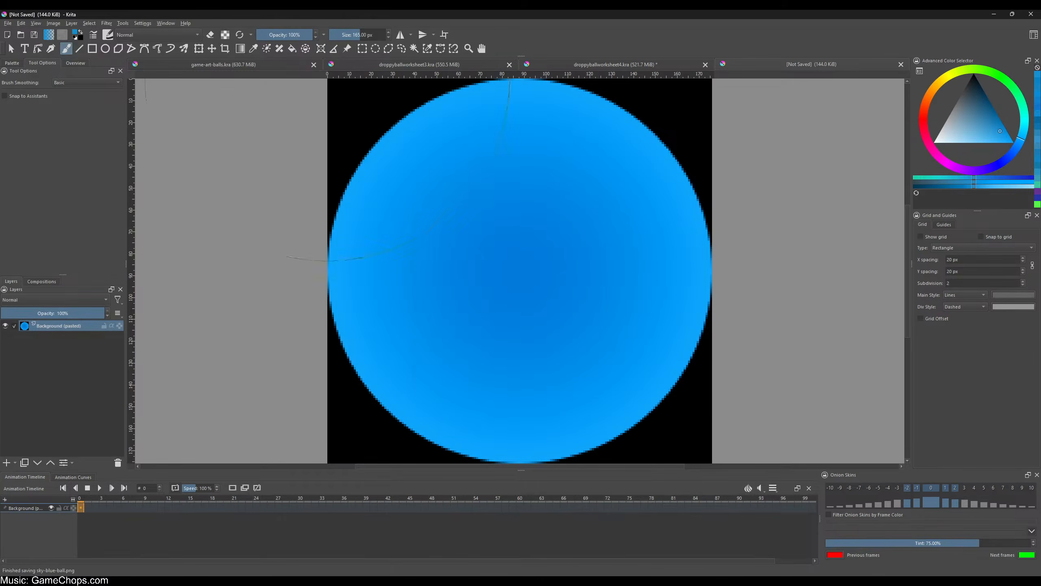
key(ctrl+w)
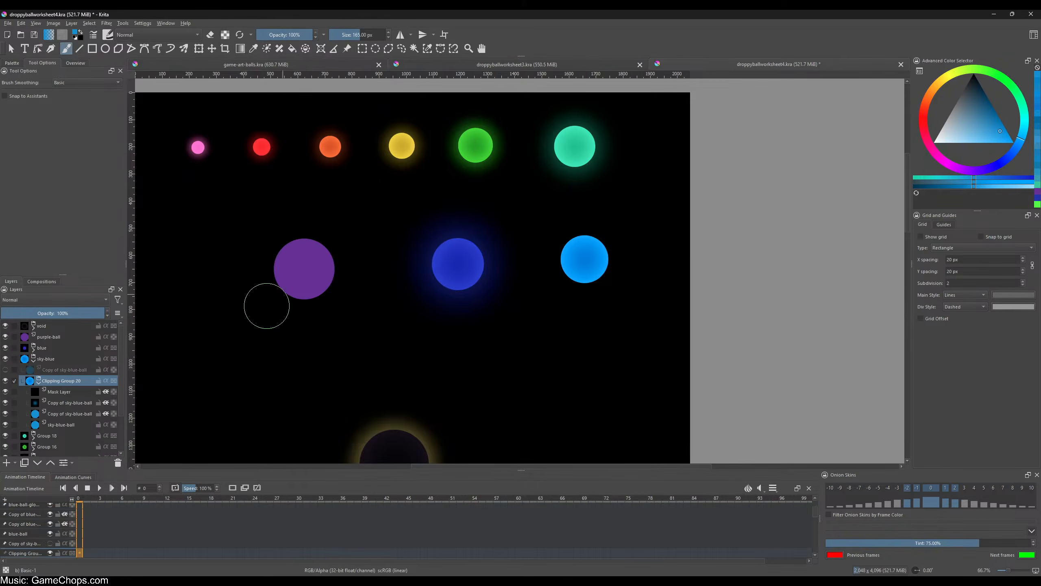
- Collapse the clipping group, show the sky-blue-ball copy above it and set that copy's blending mode to Addition
click(39, 382)
click(5, 370)
click(56, 370)
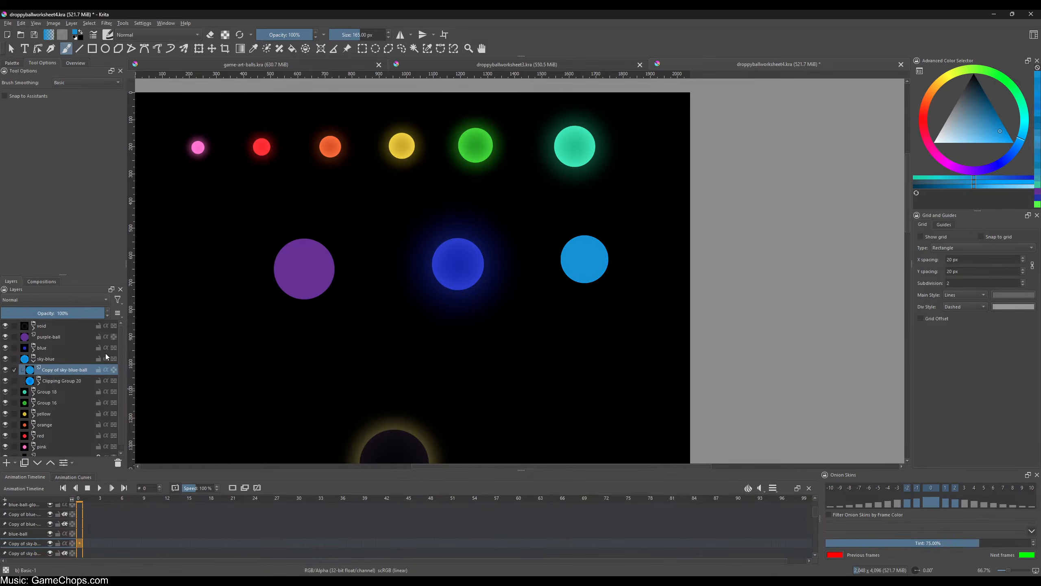
click(56, 302)
click(42, 230)
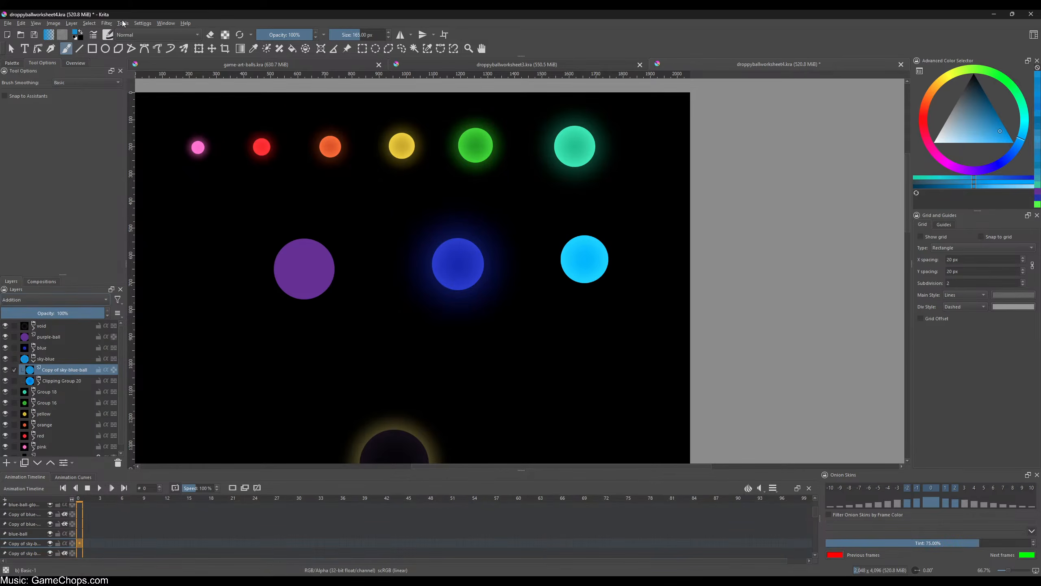
- Darken the Addition copy above the clipping group with the HSV/HSL Adjustment filter, lowering its lightness to about -65
click(106, 23)
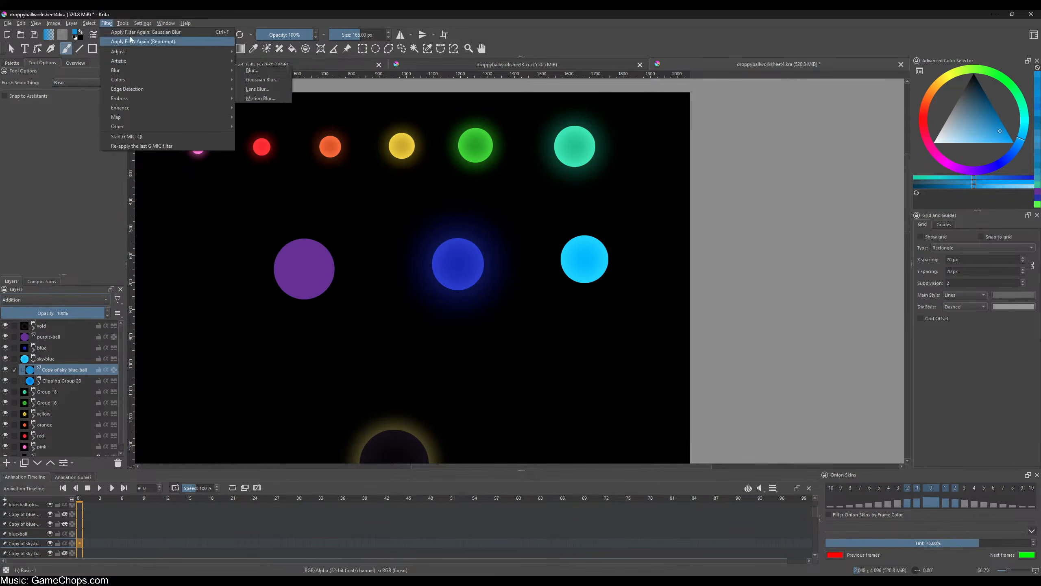
key(Escape)
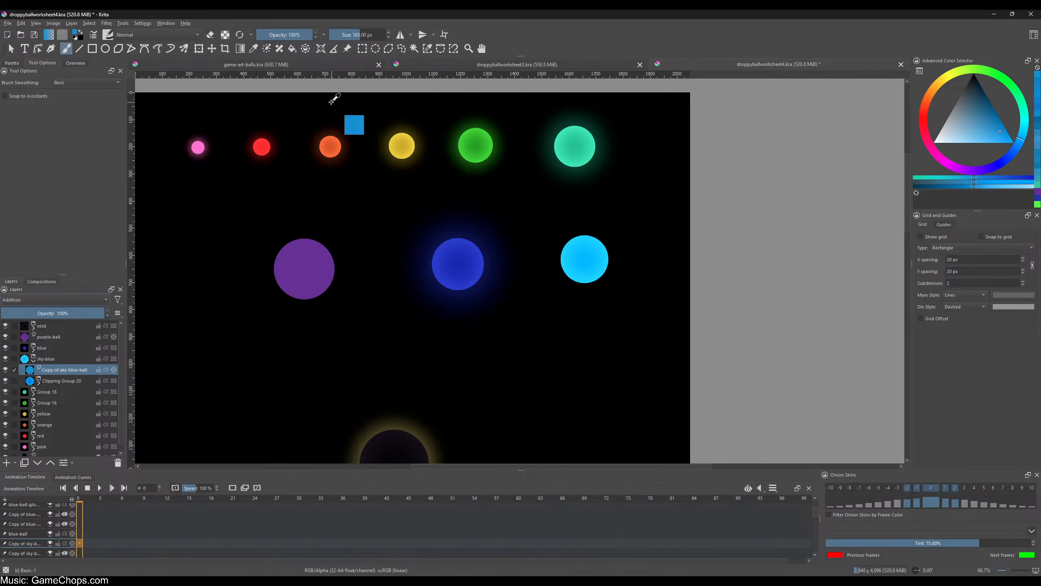
key(ctrl+u)
drag(123, 278, 71, 281)
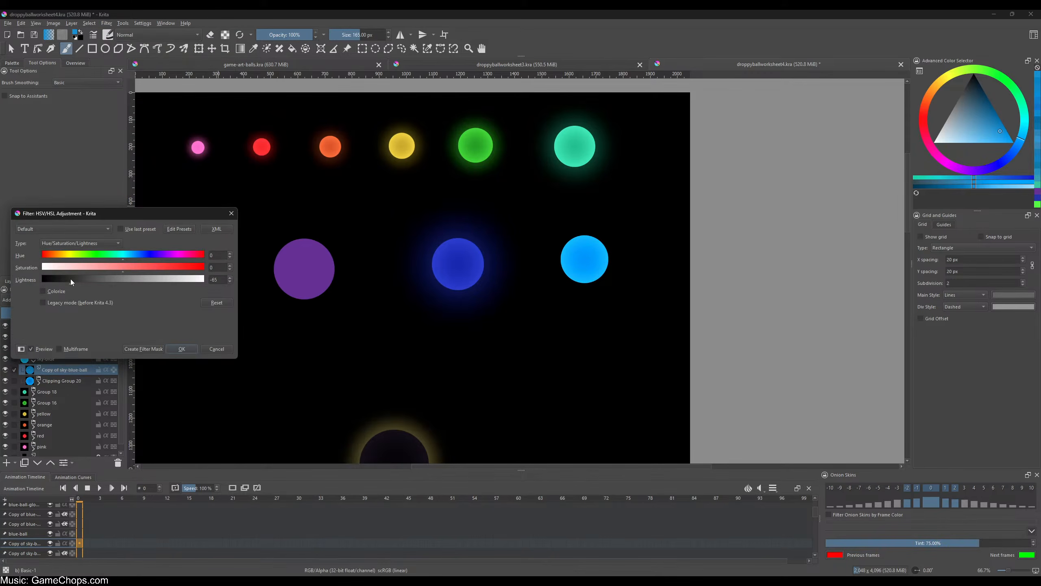
click(172, 347)
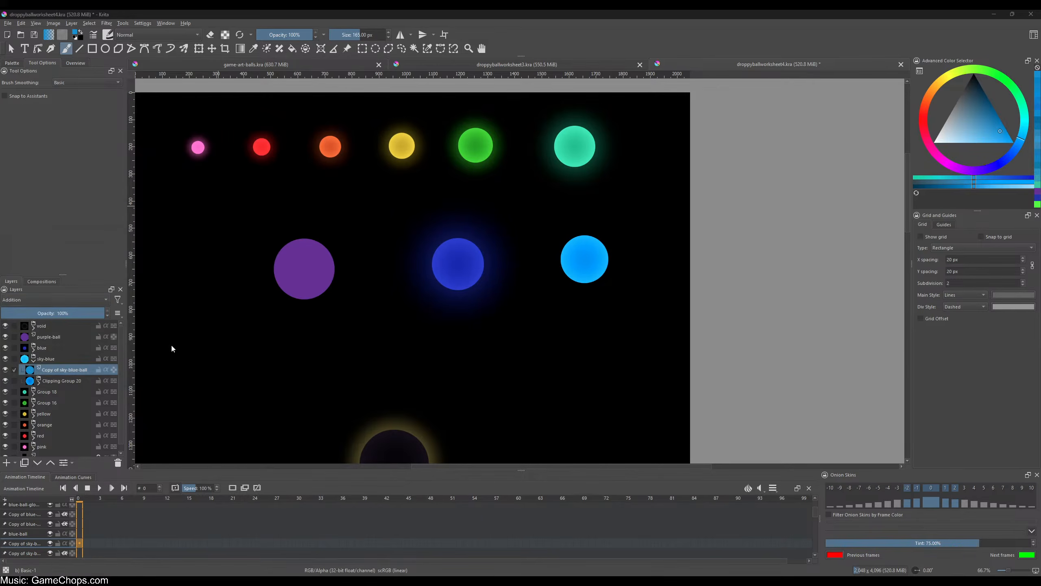
- Apply a Gaussian Blur with a radius of about 150 px to the Addition copy to form the sky-blue ball's glow
click(107, 23)
mouse_move(120, 70)
click(279, 79)
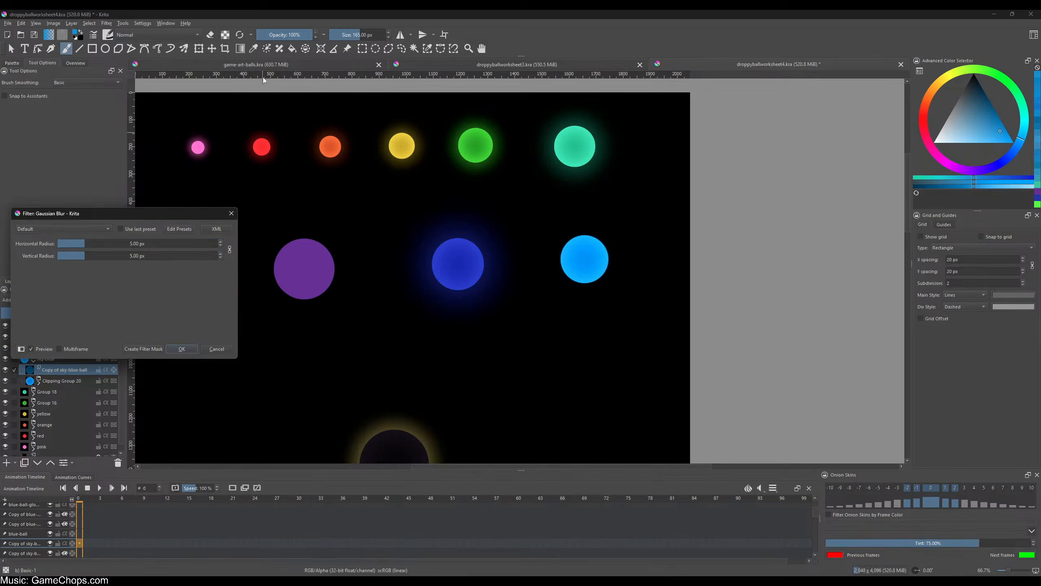
drag(91, 245, 145, 246)
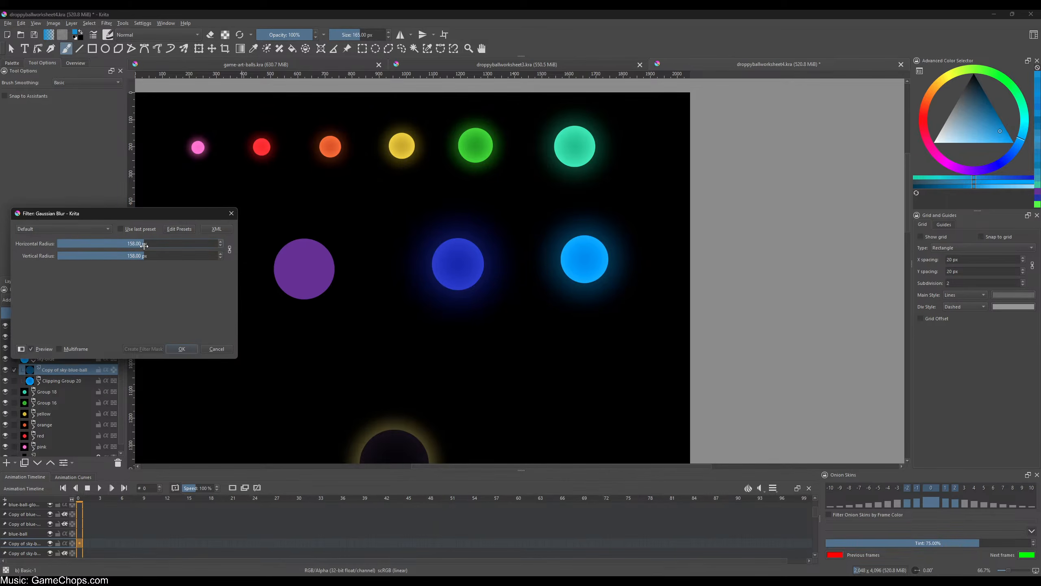
click(181, 348)
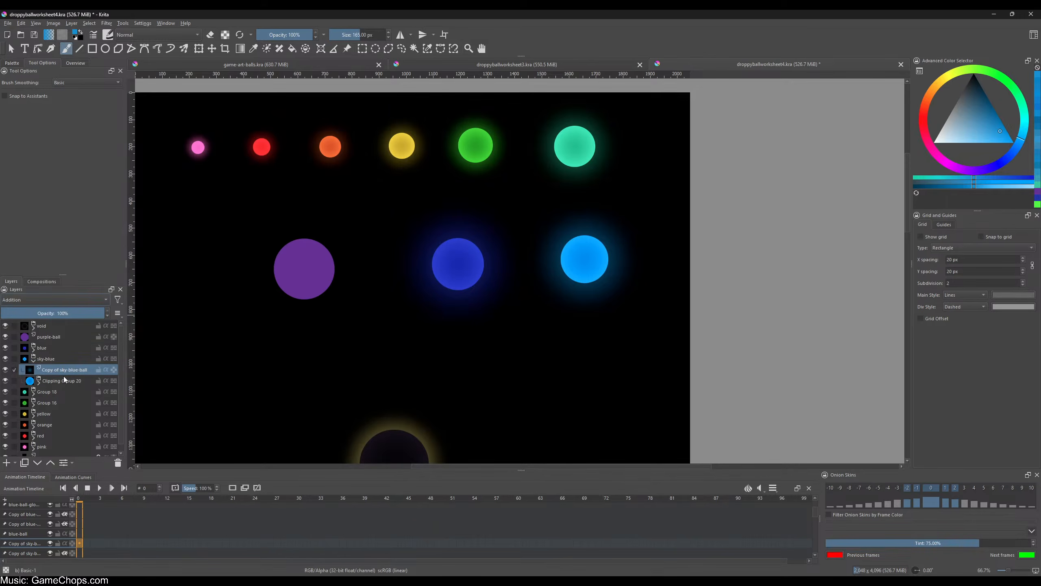
- Export the sky-blue ball's glow layer from a temporary image as the PNG sky-blue-ball-glow in the ball's assets folder, and close that image
key(ctrl+shift+n)
click(8, 23)
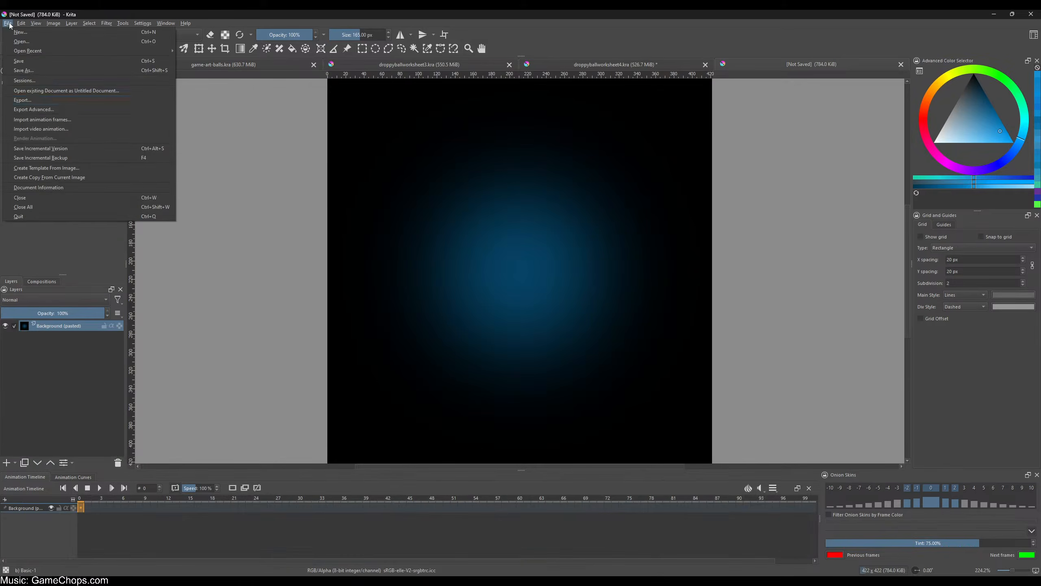
click(29, 99)
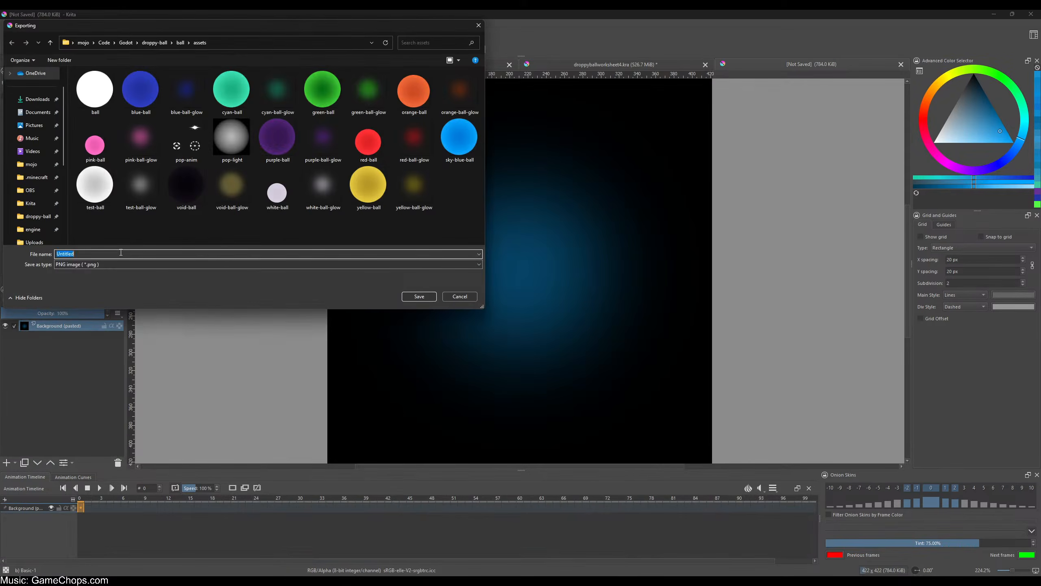
text(sky-blue-ball-glow)
key(Return)
click(557, 371)
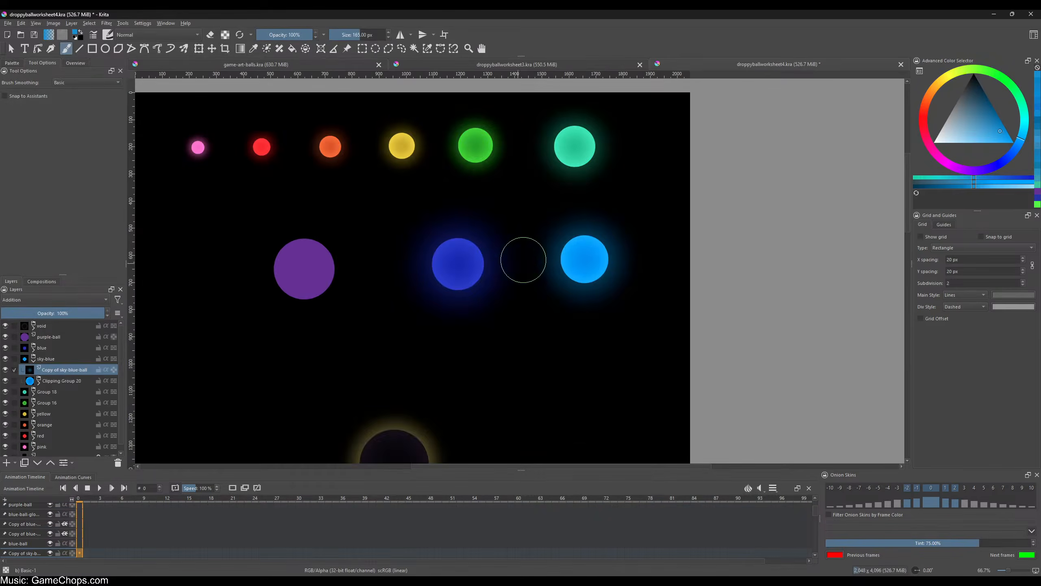
- Collapse the sky-blue group and wrap the purple-ball layer in a clipping group
scroll(516, 257, down, 2)
drag(473, 245, 601, 242)
scroll(484, 272, up, 2)
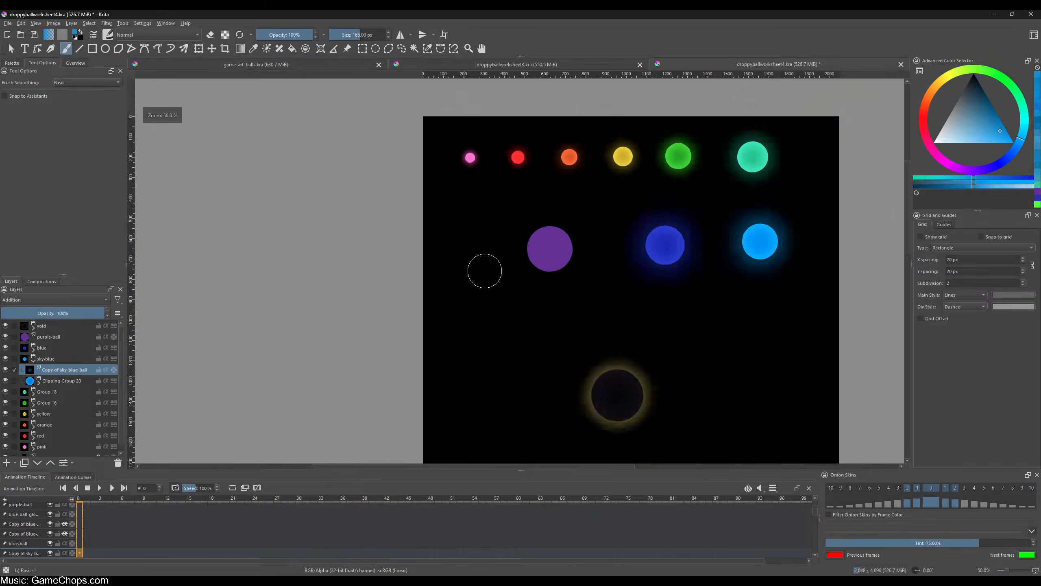
click(35, 360)
click(51, 338)
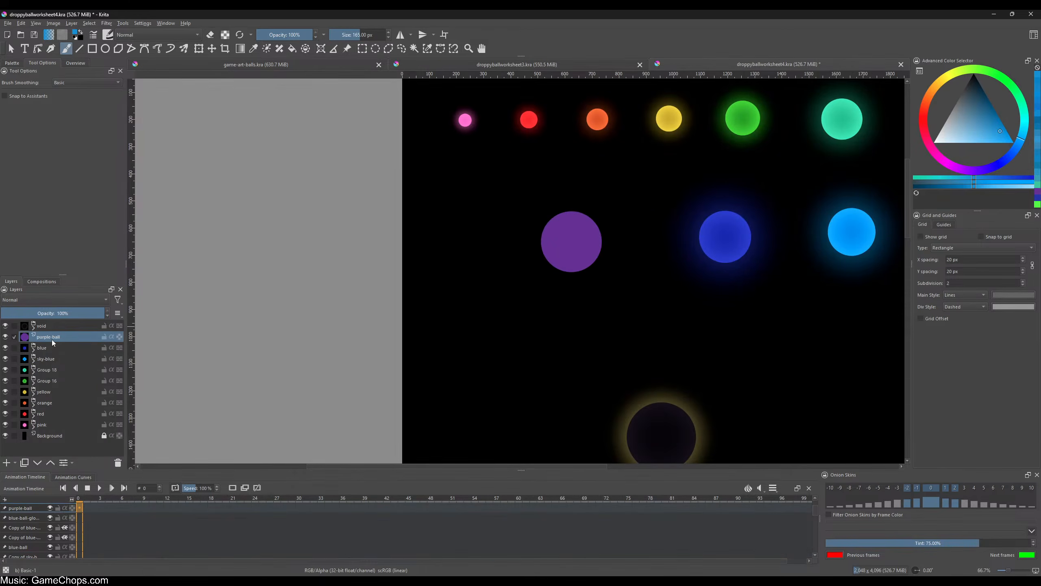
key(ctrl+shift+g)
- Duplicate the purple-ball layer three times and move one copy above the clipping group inside the outer group
click(55, 372)
key(ctrl+j)
key(ctrl+j)
key(ctrl+j)
drag(66, 372, 61, 343)
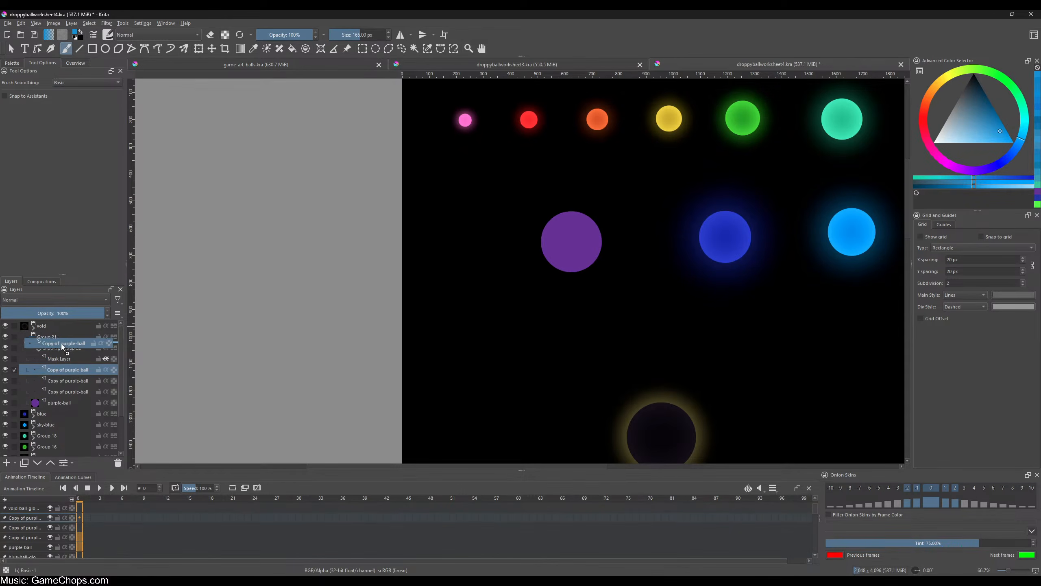
- Rename the purple-ball copy above the clipping group as purple-ball-glow
double_click(63, 348)
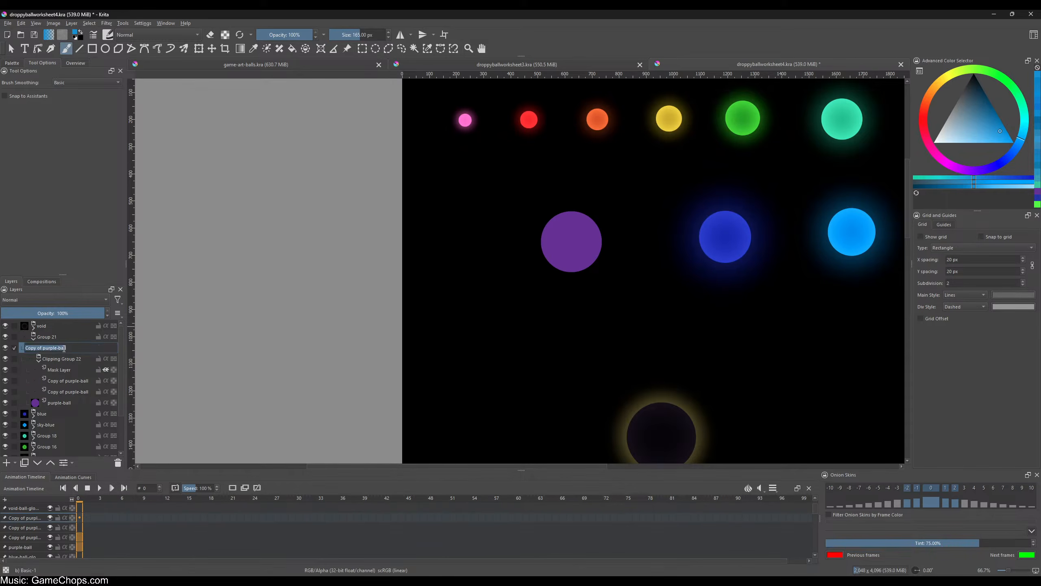
key(Insert)
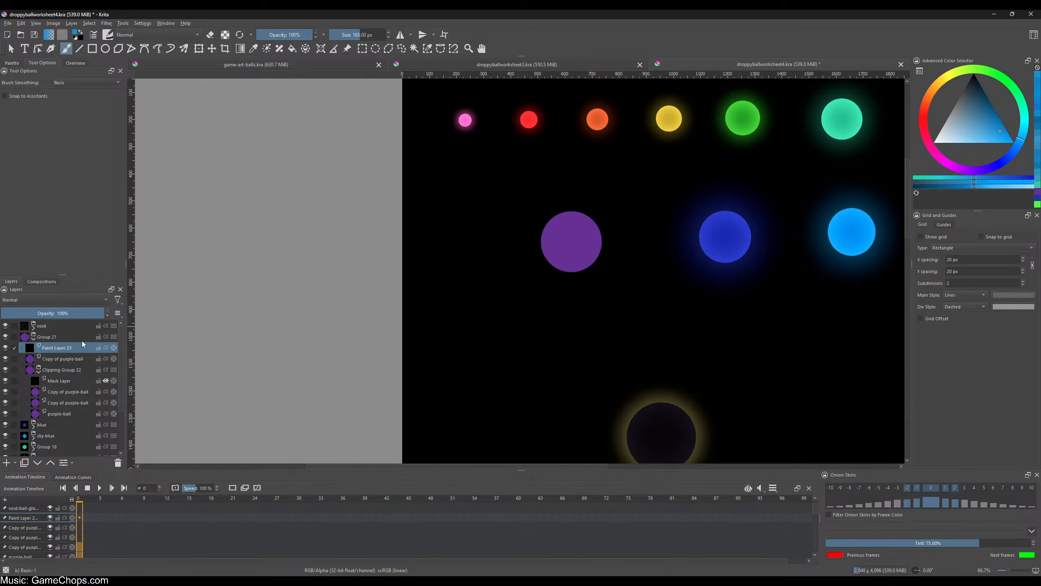
key(ctrl+z)
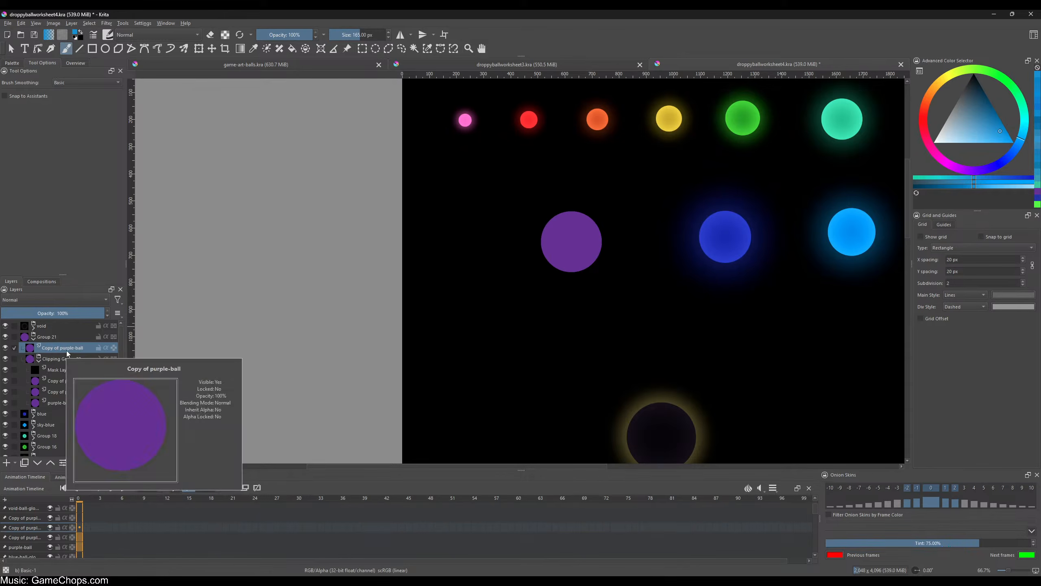
key(Home)
double_click(67, 350)
key(Home)
key(Delete)
key(Delete)
key(Delete)
key(Delete)
key(Delete)
key(Delete)
key(Delete)
key(Delete)
text(-glow)
key(Return)
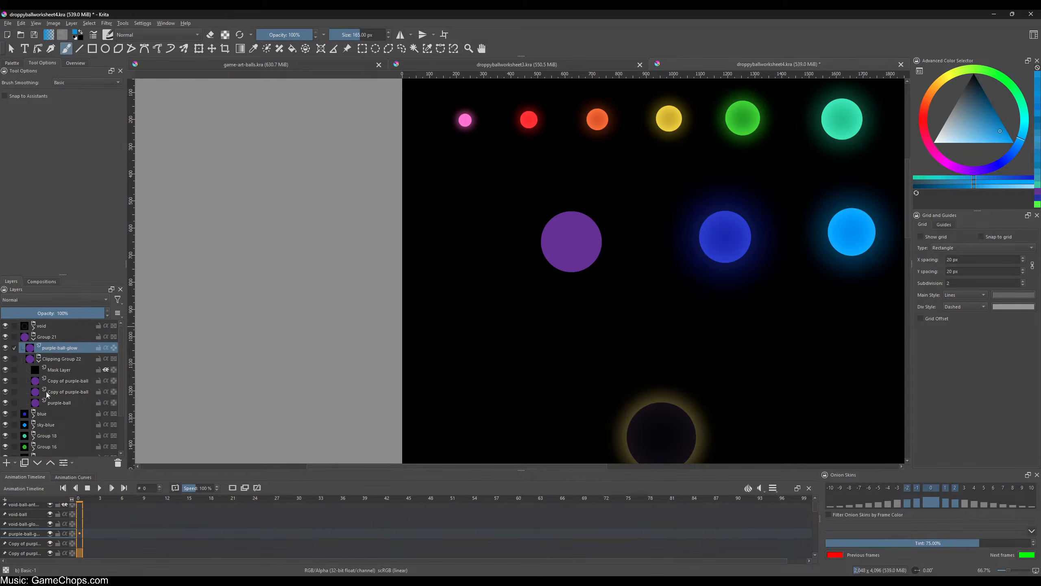
- Rename the outer group holding the purple ball's layers as purple
double_click(43, 337)
text(pul)
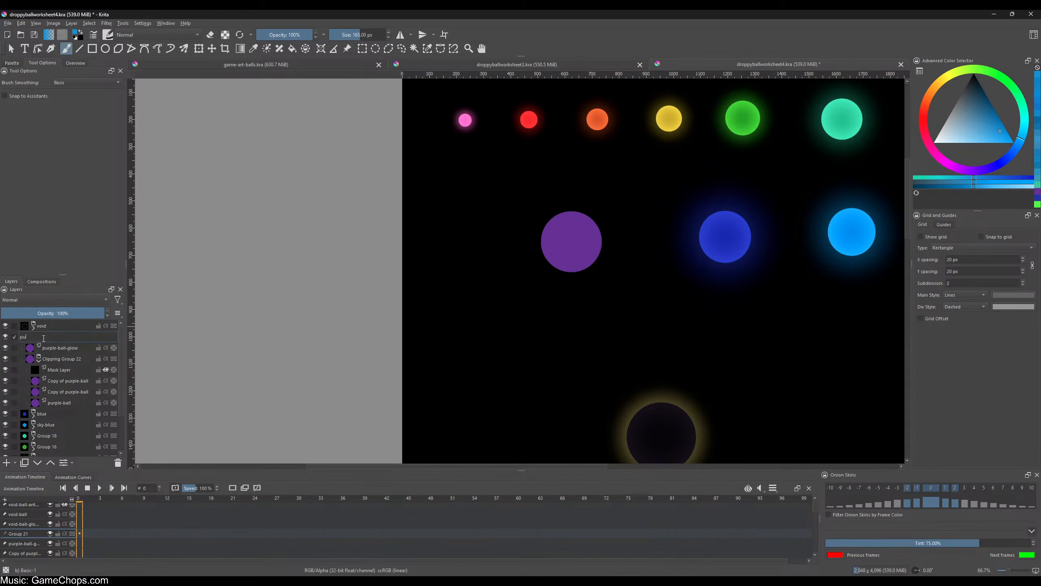
key(Return)
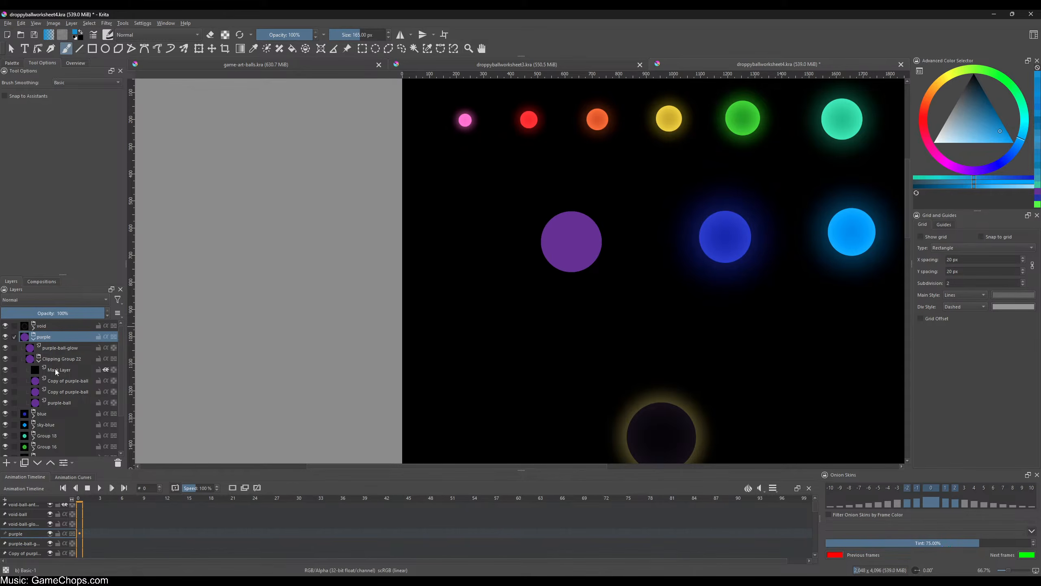
- Hide purple-ball-glow and let both clipped copies inherit alpha, setting the lower one to Addition and the upper one to Multiply
click(5, 347)
click(96, 392)
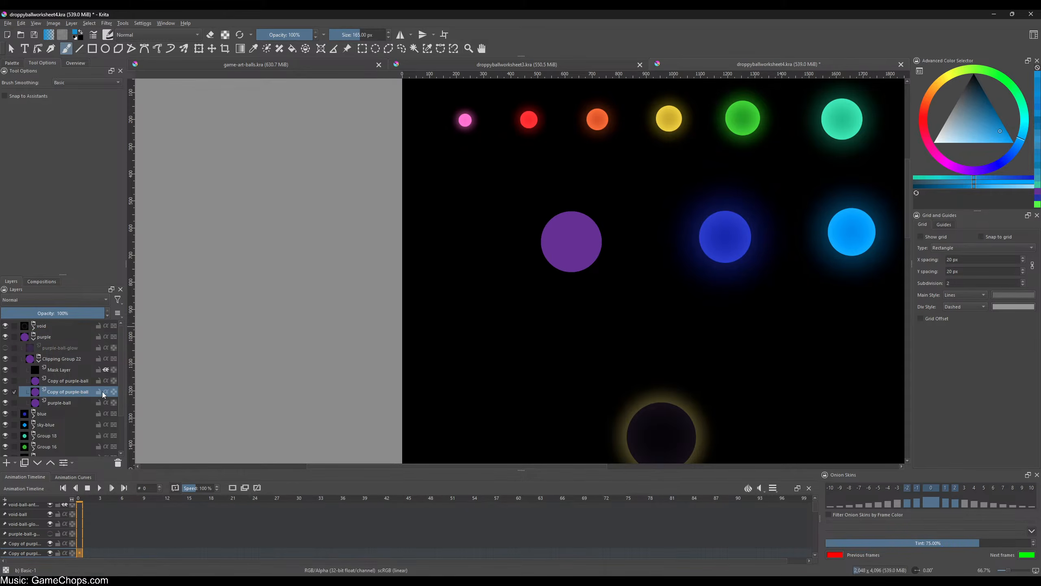
click(80, 300)
click(62, 236)
click(85, 380)
click(43, 301)
click(48, 306)
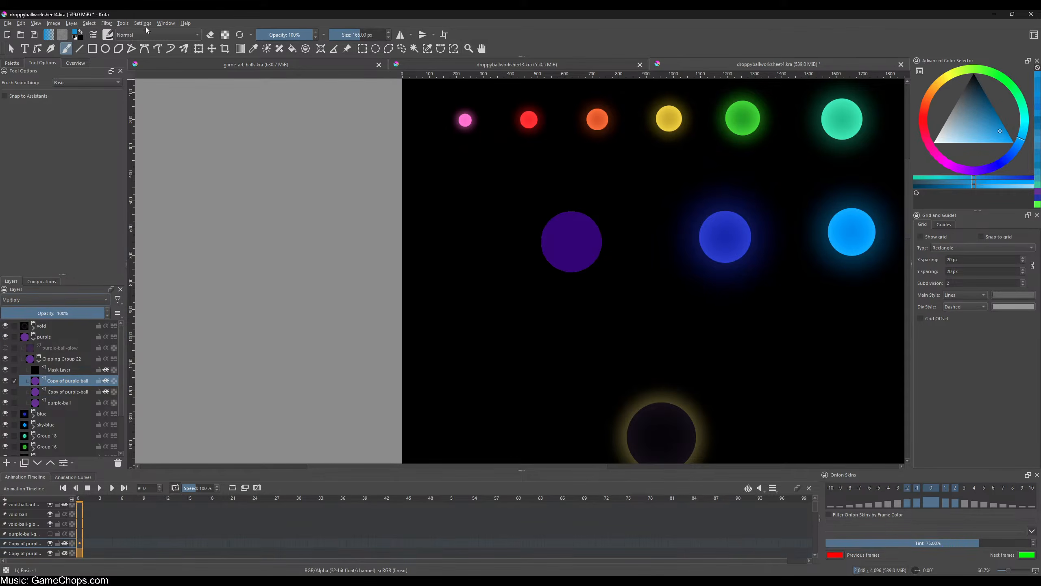
- Darken the Multiply copy of the purple ball with the HSV/HSL Adjustment filter, lowering its lightness to about -45
click(106, 25)
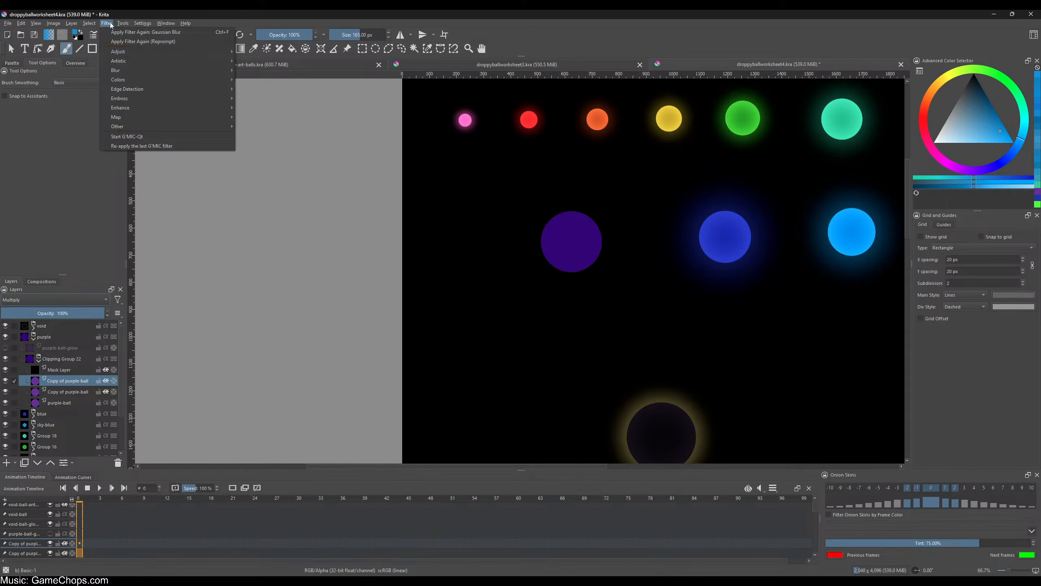
click(463, 141)
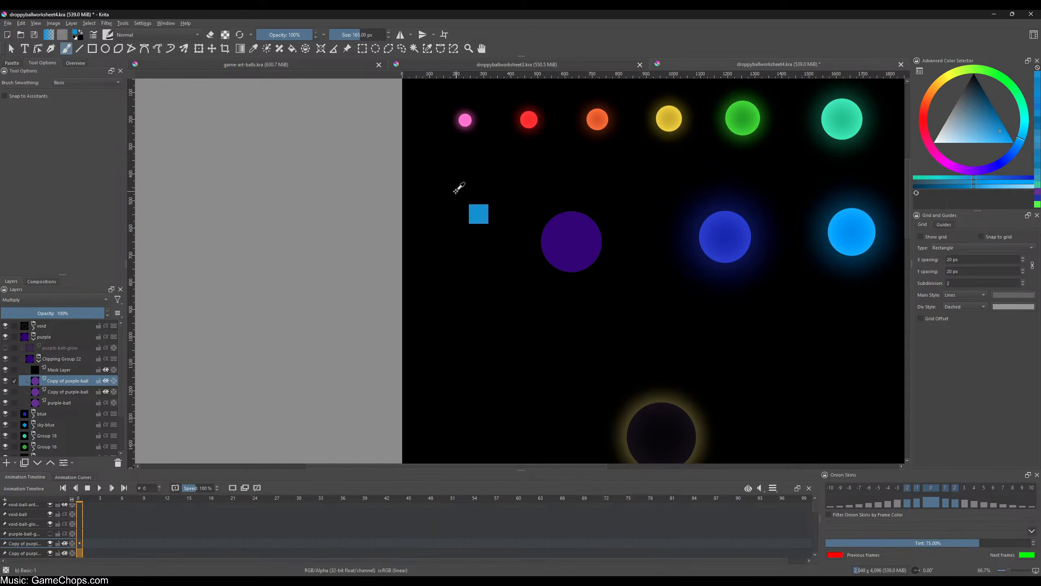
key(ctrl+u)
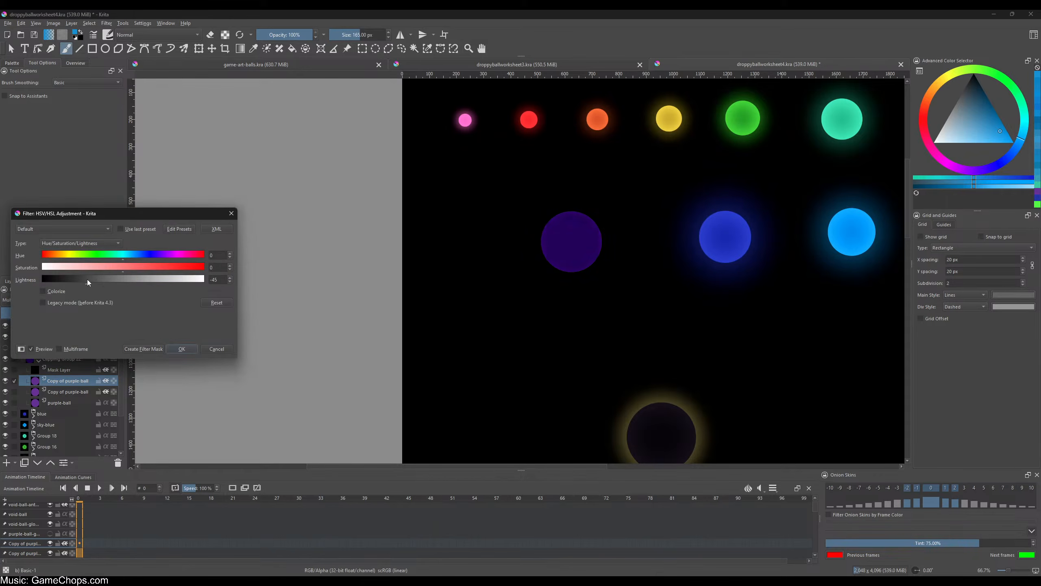
key(Return)
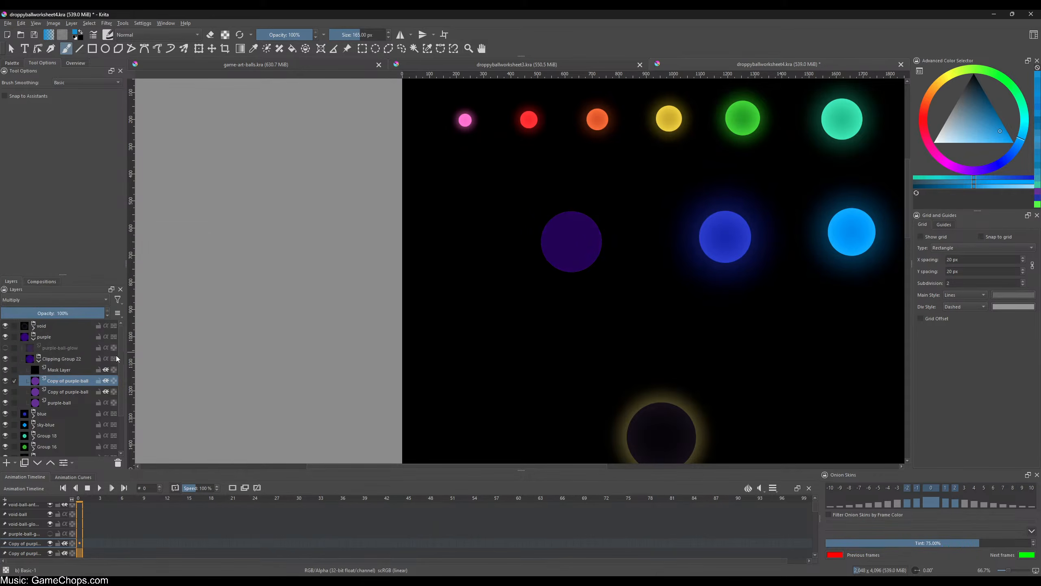
- Apply a Gaussian Blur with a radius of about 212 px to the Multiply copy to shade the purple ball's center
click(106, 22)
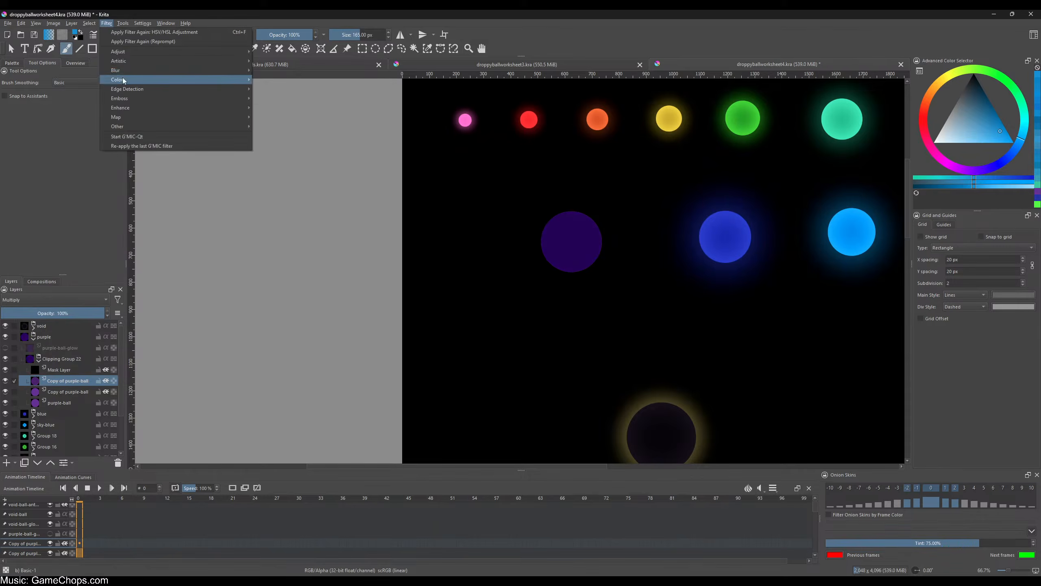
mouse_move(126, 70)
click(279, 80)
drag(95, 246, 153, 244)
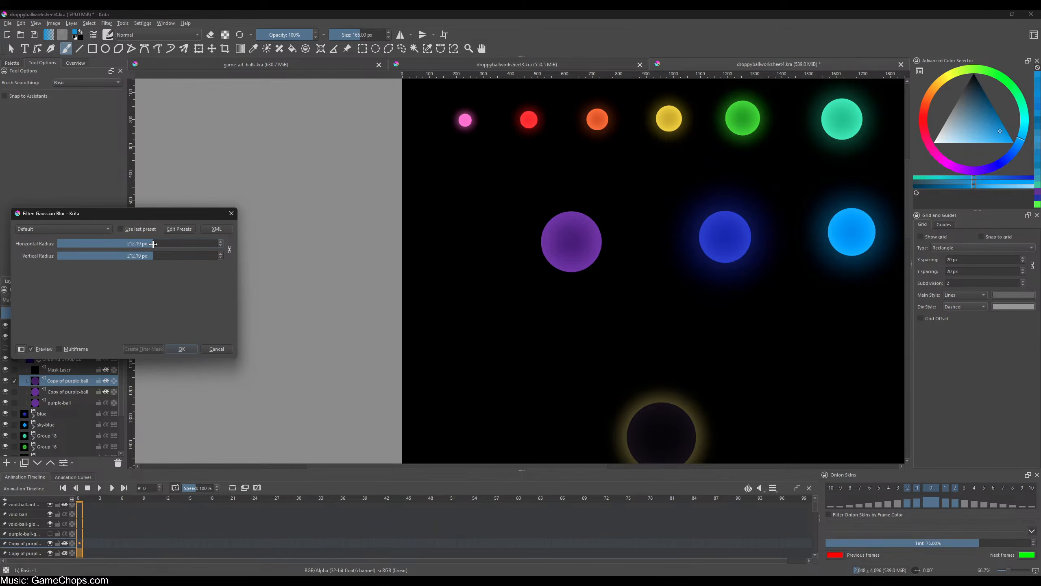
click(182, 349)
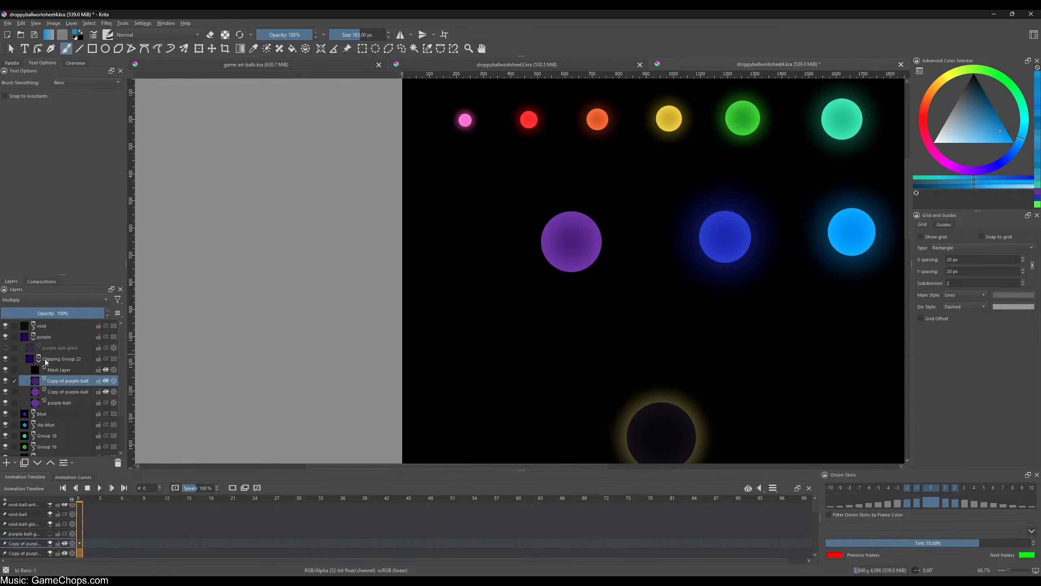
- Show the purple-ball-glow layer and set its blending mode to Addition
click(4, 347)
click(62, 348)
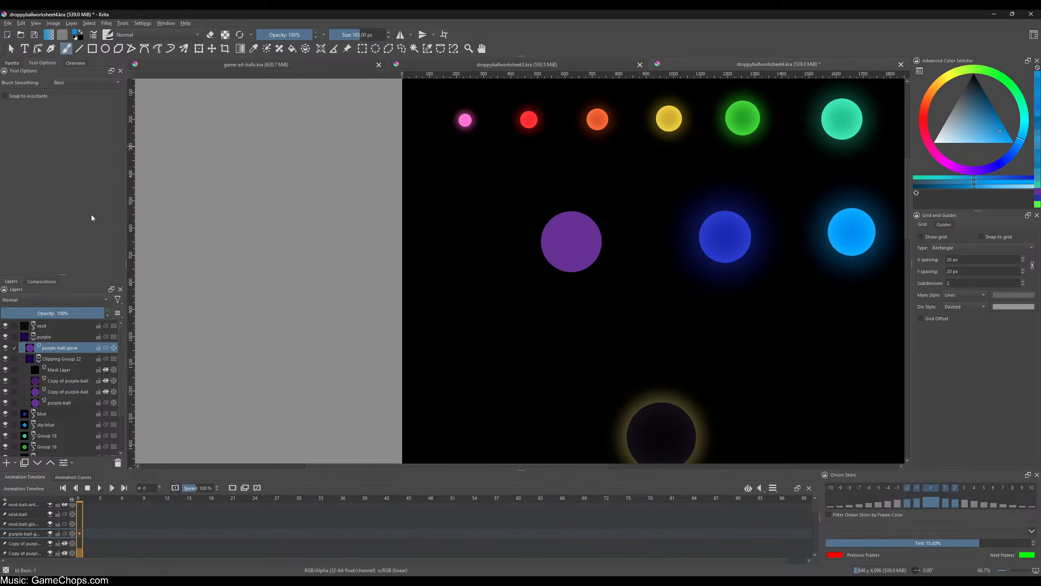
click(58, 298)
click(42, 236)
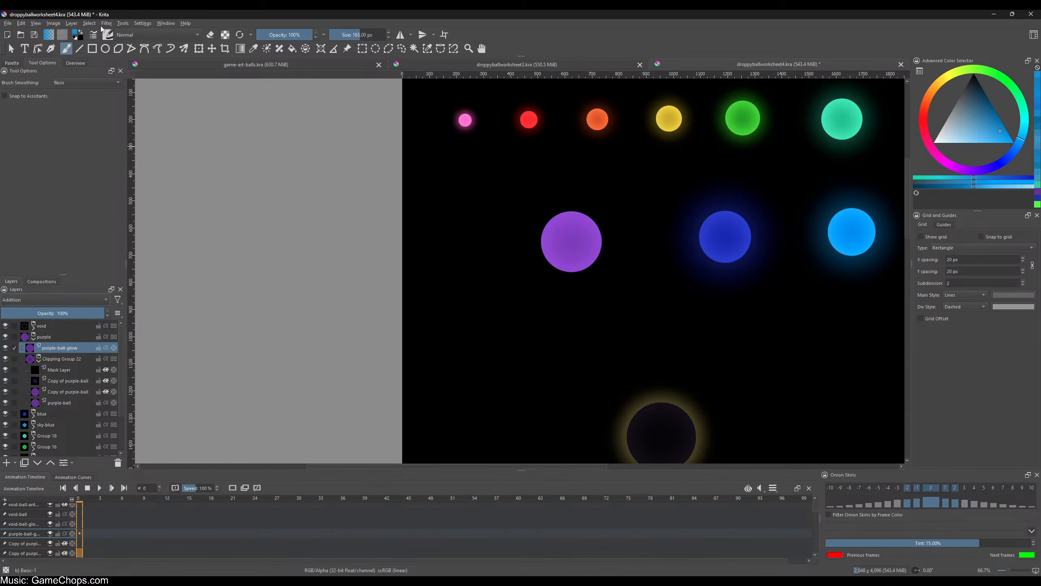
- Darken purple-ball-glow with the HSV/HSL Adjustment filter, lowering its lightness to about -60
key(ctrl+u)
click(88, 280)
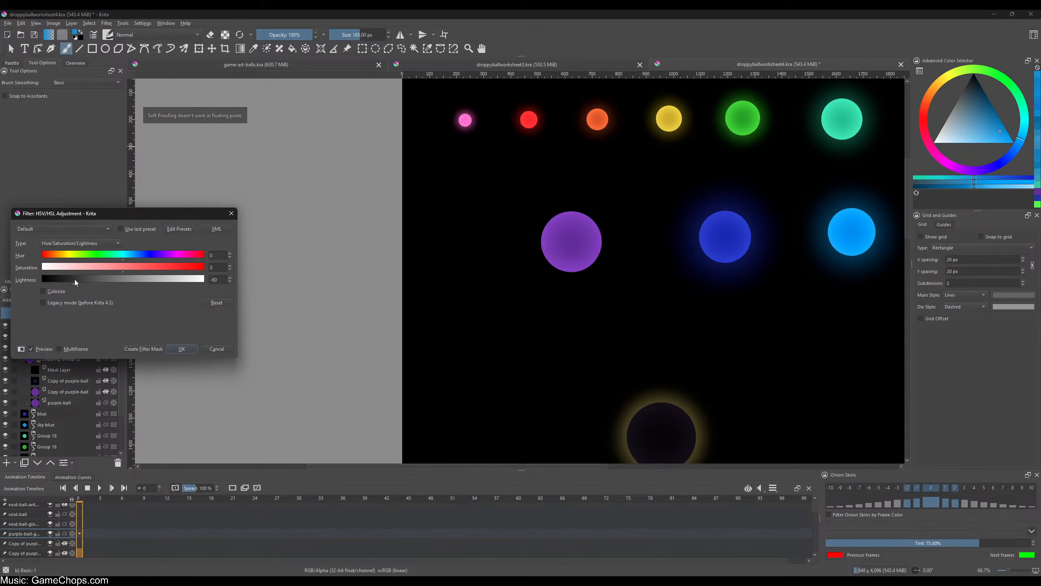
click(181, 349)
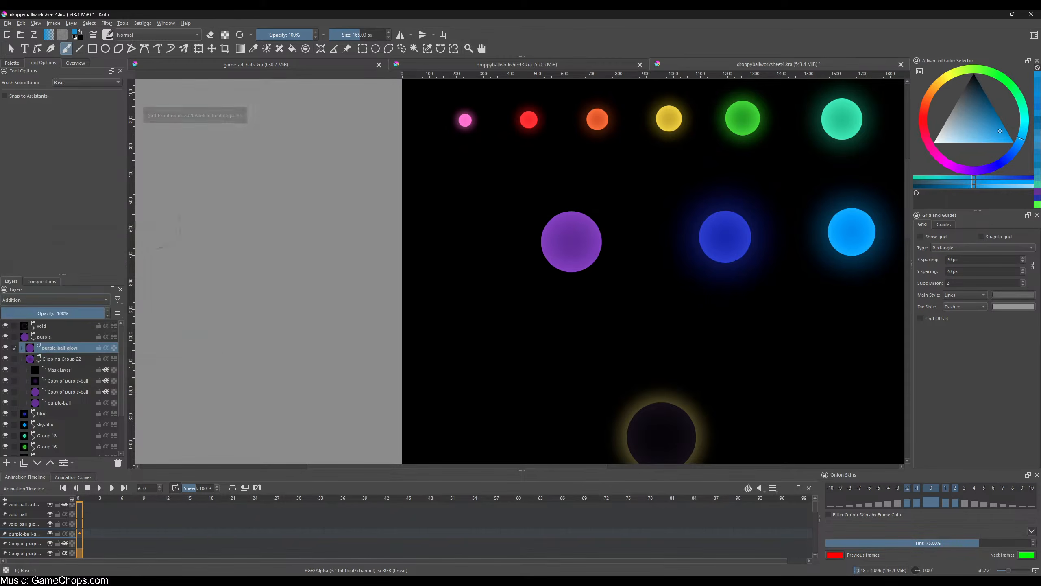
- Apply a Gaussian Blur with a radius a little under 237 px to purple-ball-glow to form the purple ball's halo
click(107, 23)
mouse_move(164, 72)
click(279, 78)
drag(97, 243, 157, 243)
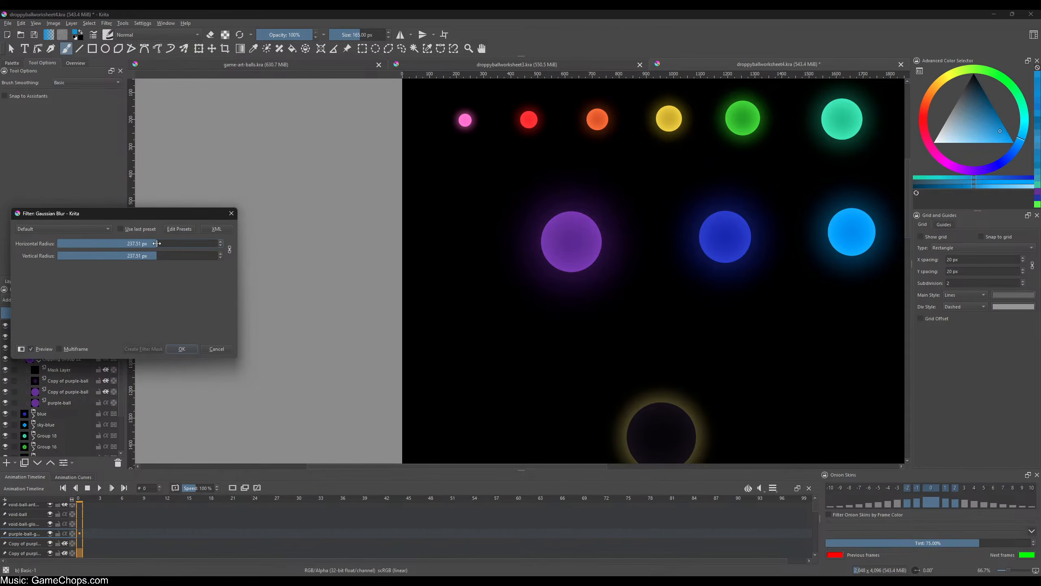
drag(155, 244, 152, 243)
click(181, 349)
- Export the purple ball's clipping group from a temporary image as PNG over the existing purple-ball file, and close that image
click(56, 359)
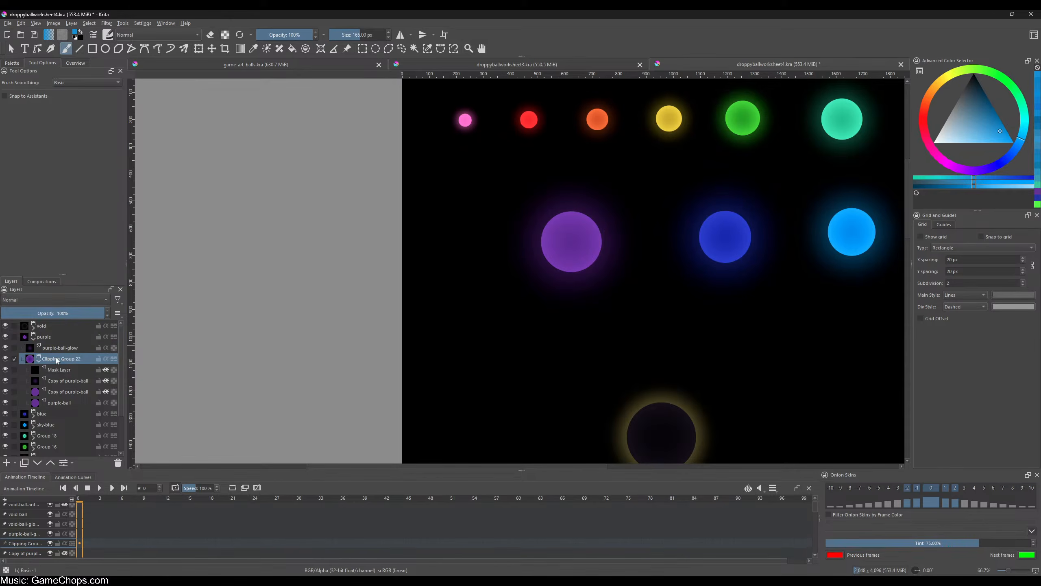
key(ctrl+v)
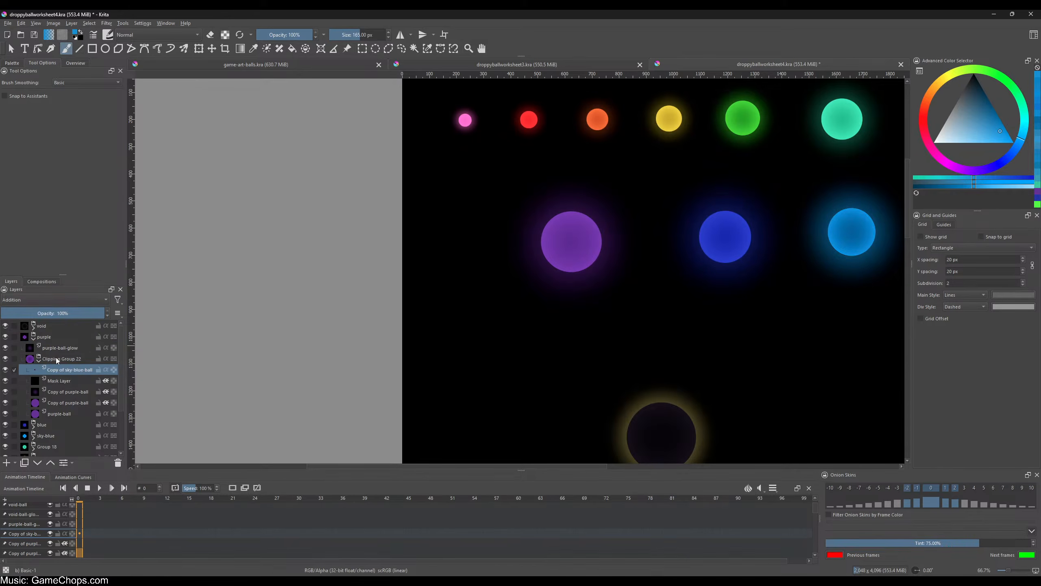
key(ctrl+z)
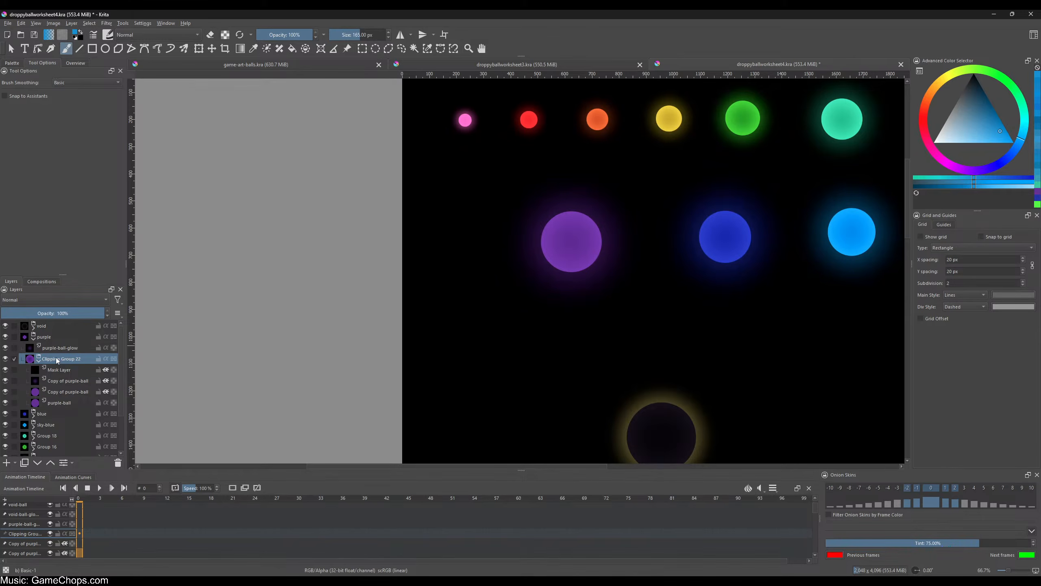
key(ctrl+shift+n)
click(7, 23)
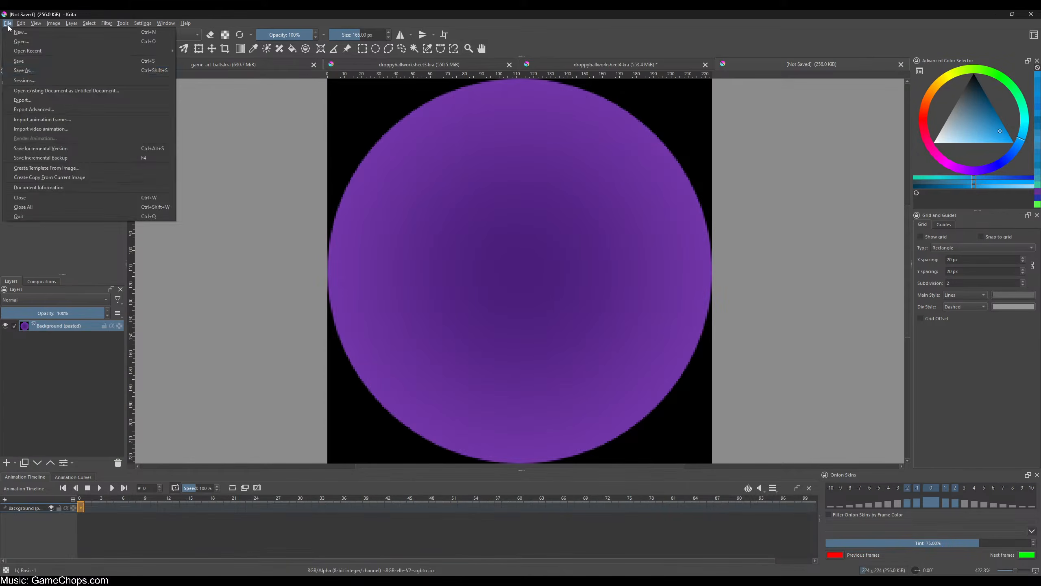
click(28, 101)
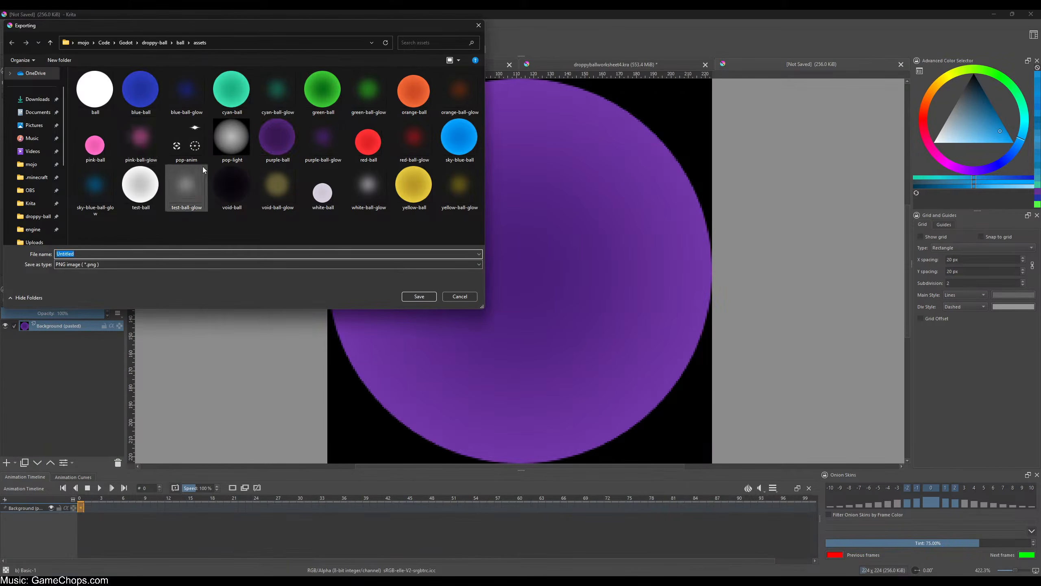
click(274, 137)
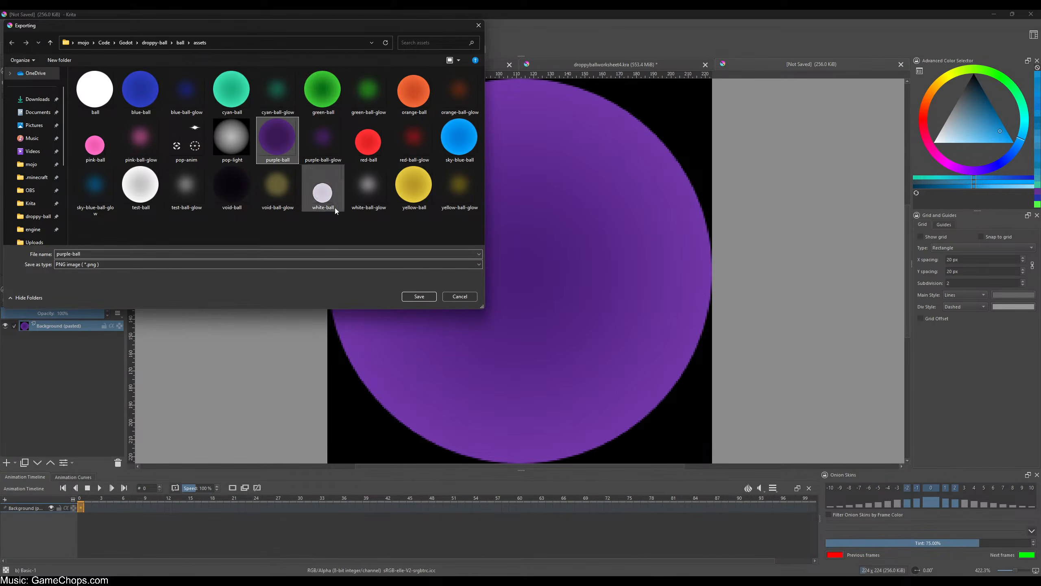
click(419, 296)
click(540, 298)
click(566, 372)
middle_click(772, 65)
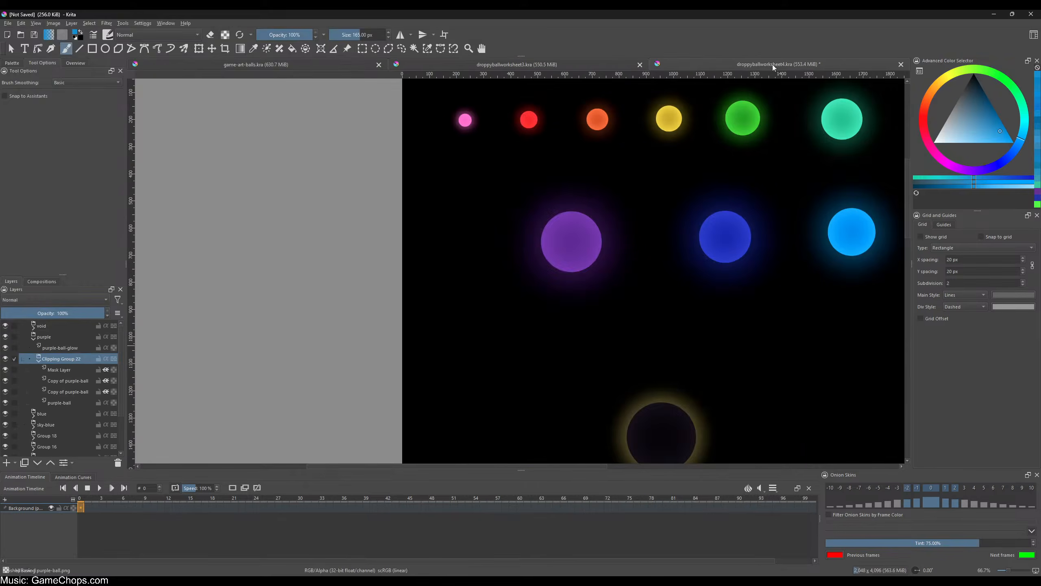
- Export the purple-ball-glow layer from a temporary image as PNG over the existing purple-ball-glow file, and close that image
click(59, 347)
key(ctrl+shift+n)
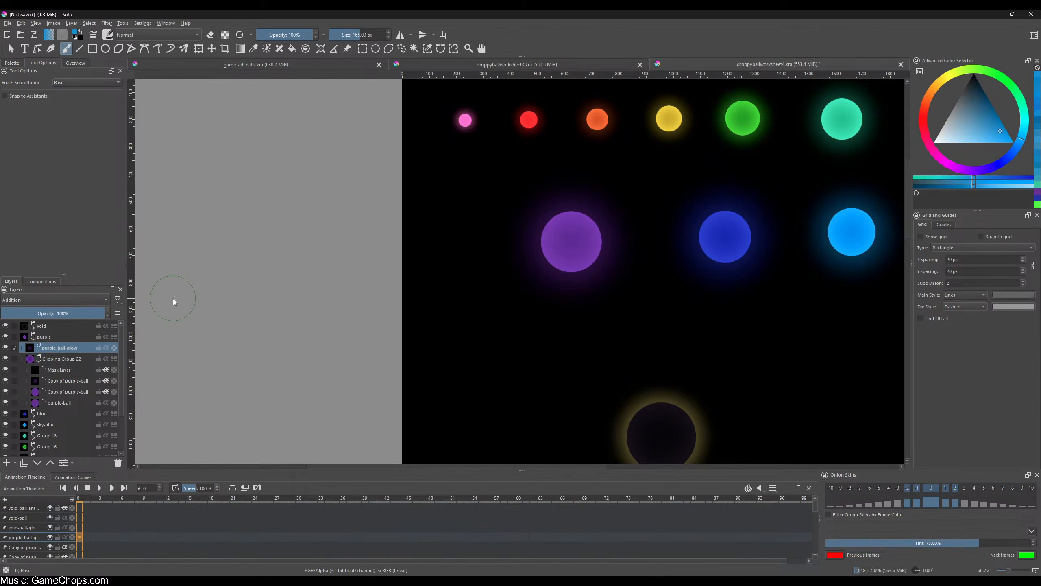
click(8, 24)
click(30, 99)
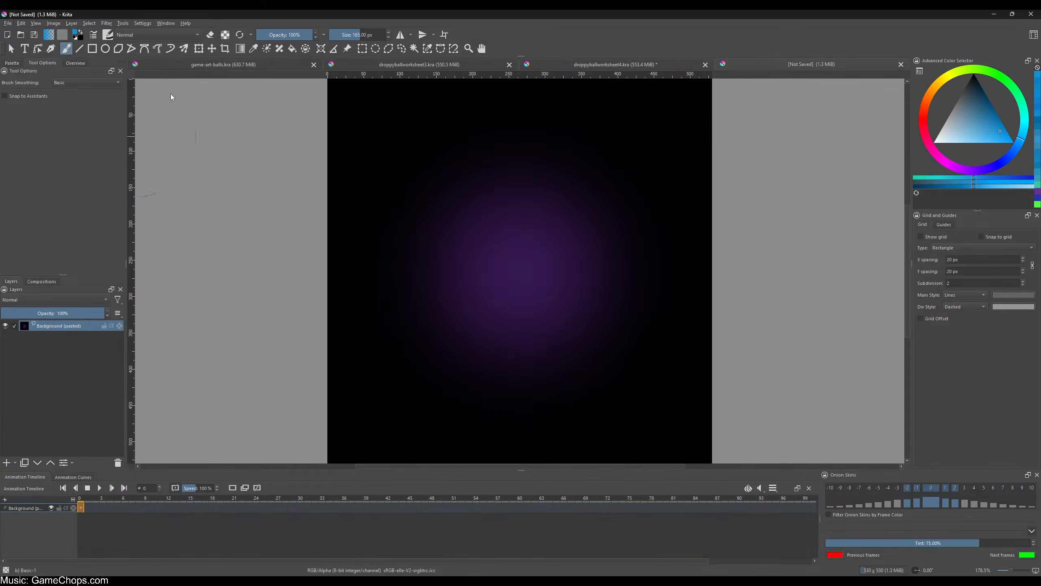
click(326, 140)
click(419, 296)
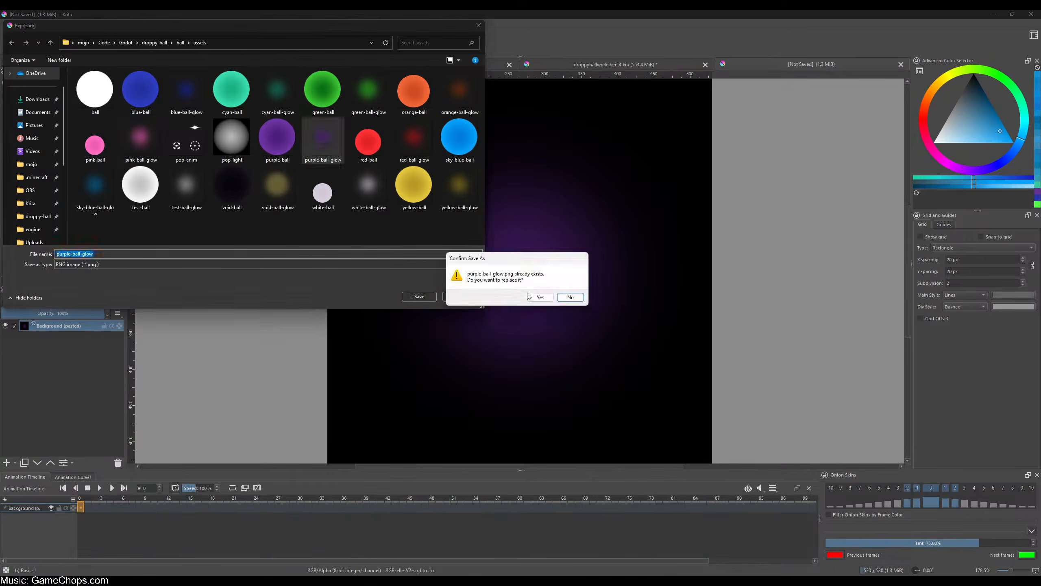
click(540, 299)
click(548, 371)
middle_click(762, 65)
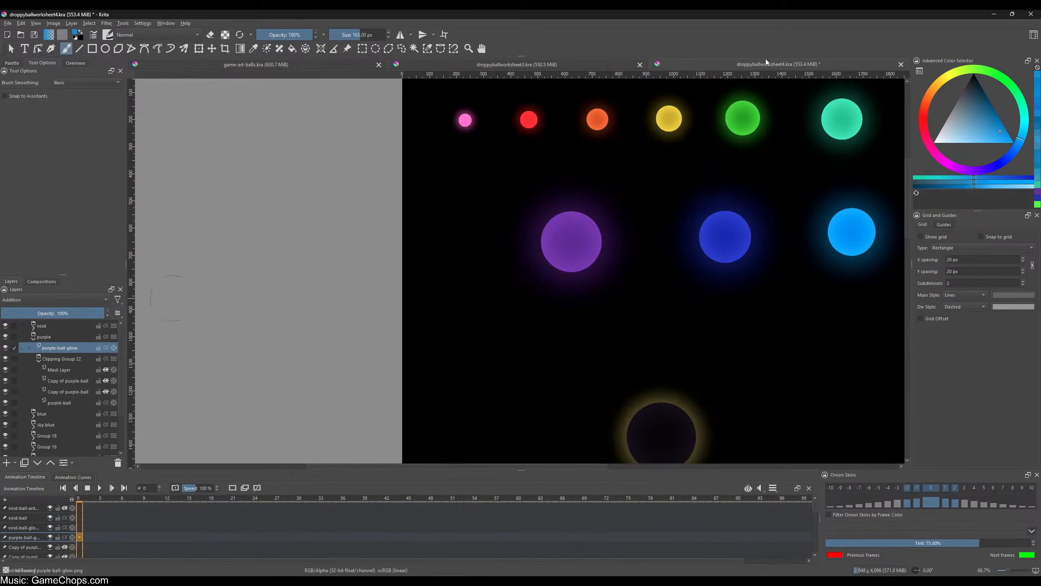
- Collapse the purple group and save the droppyballworksheet4.kra document
scroll(697, 239, down, 2)
drag(760, 237, 615, 225)
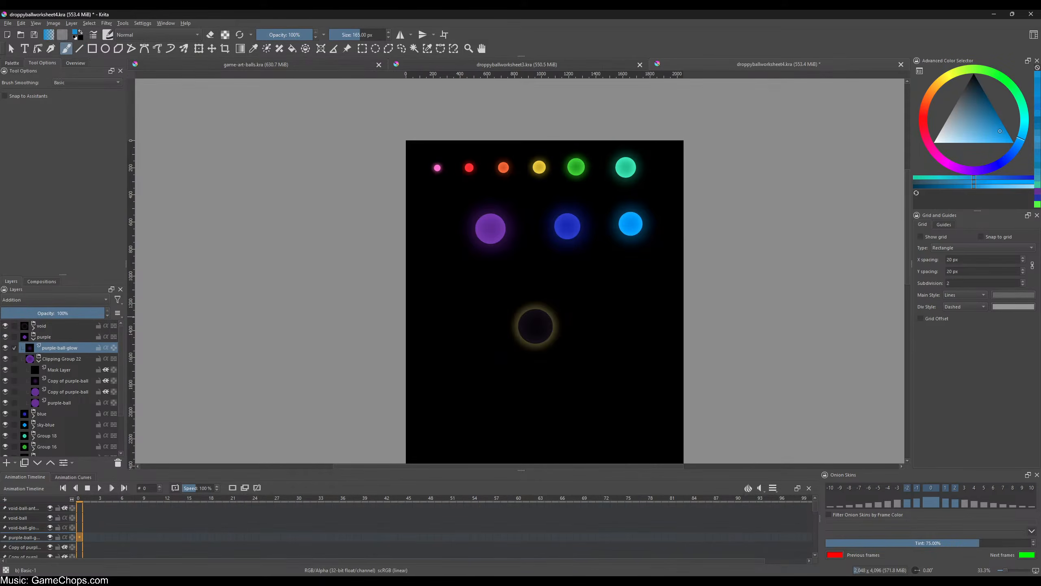
click(34, 340)
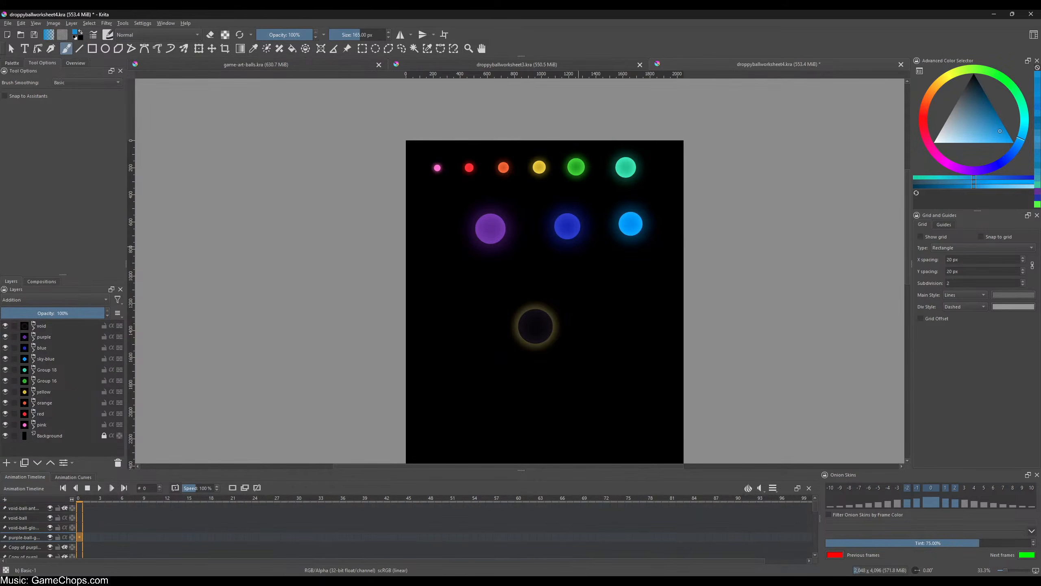
key(ctrl+shift+s)
click(462, 297)
key(ctrl+s)
- Switch to Godot, run the Droppy Ball project in the Game view and drop the void ball into the container
key(alt+Tab)
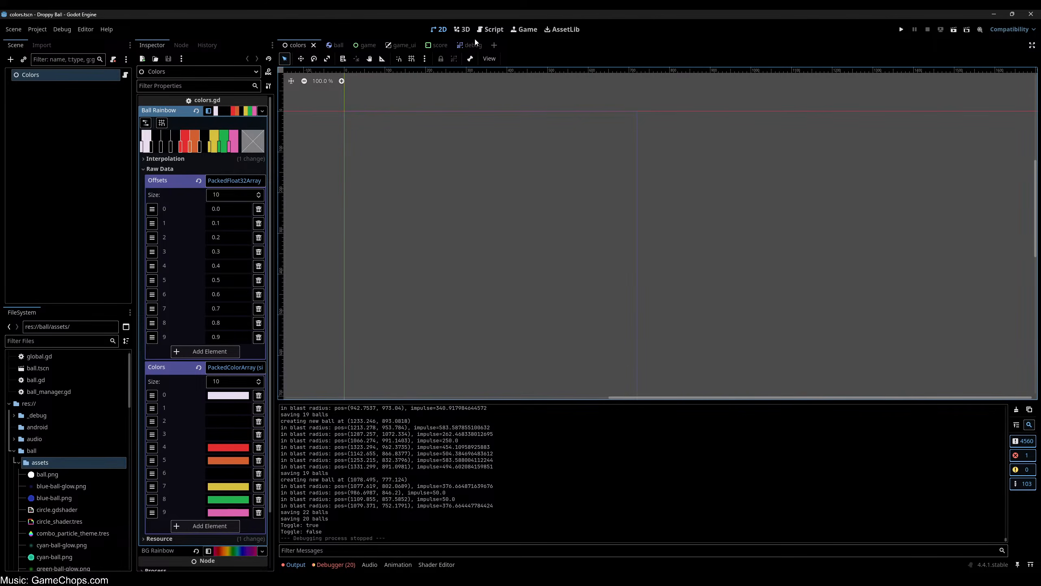
click(528, 29)
key(F5)
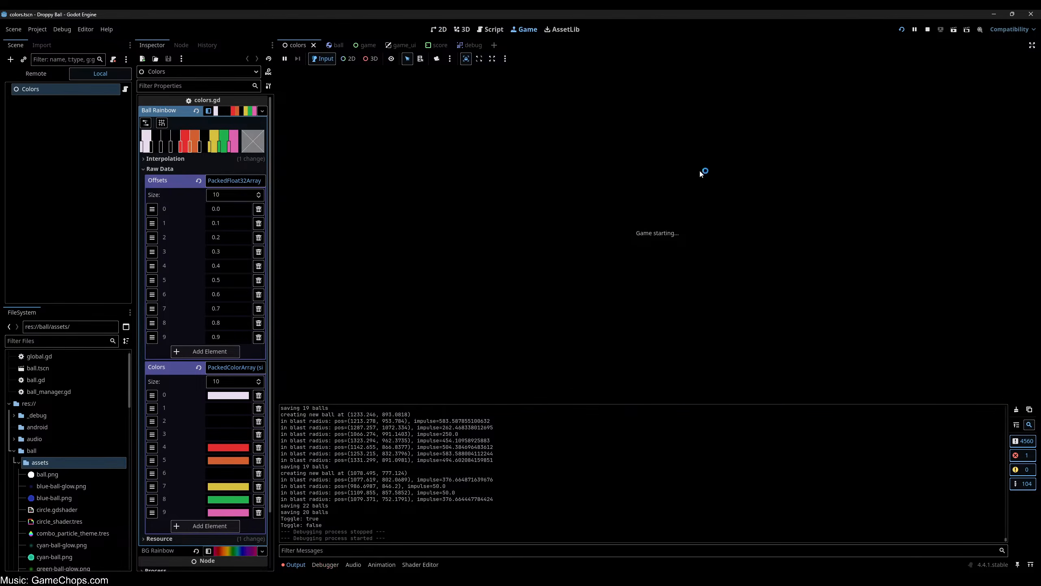
click(661, 323)
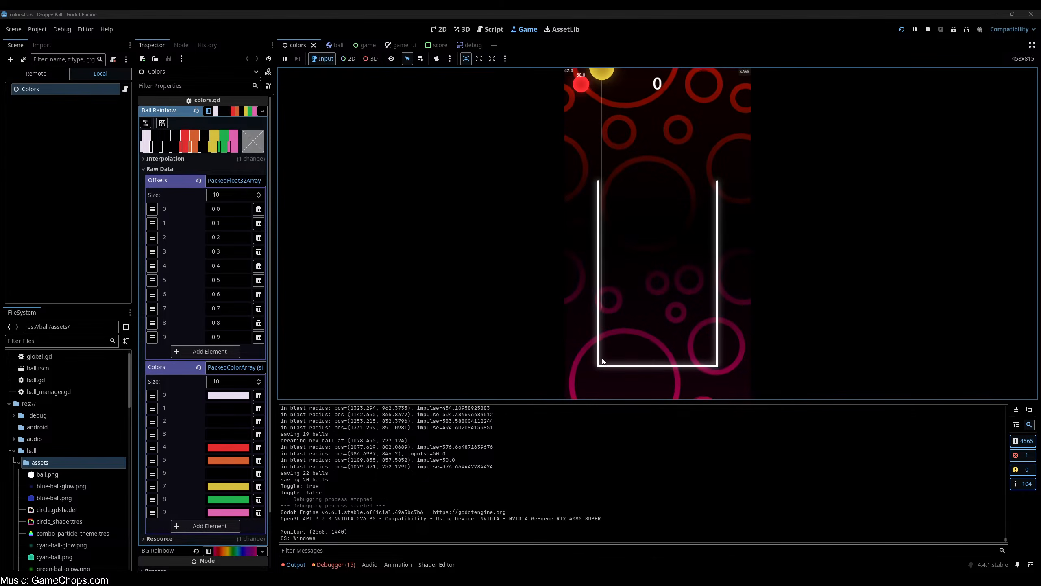
click(602, 360)
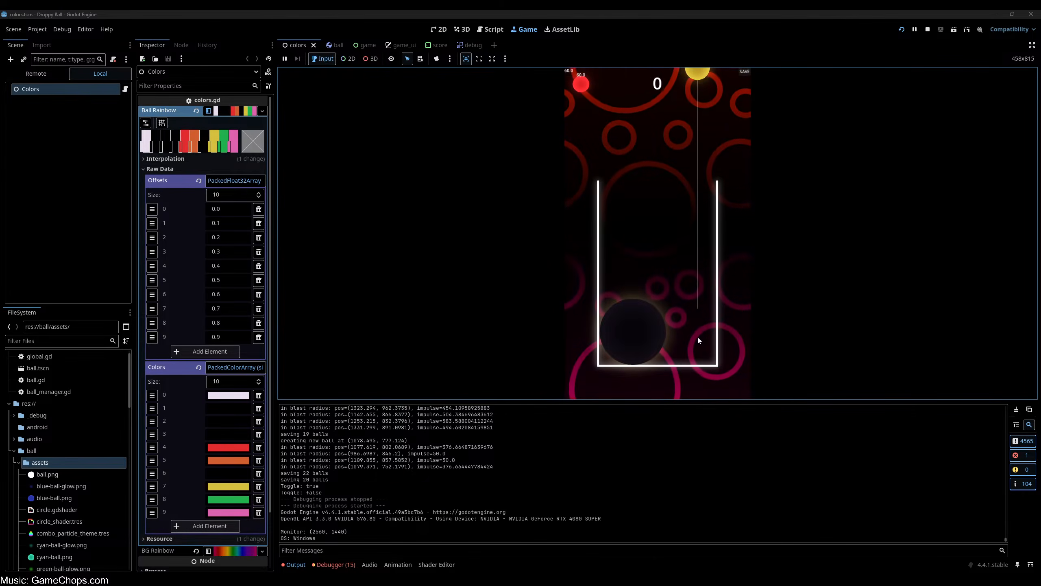
- Spawn the other coloured balls, pink through purple, in the running game to examine their new shading and glow
key(1)
key(2)
key(3)
key(4)
key(5)
key(6)
key(7)
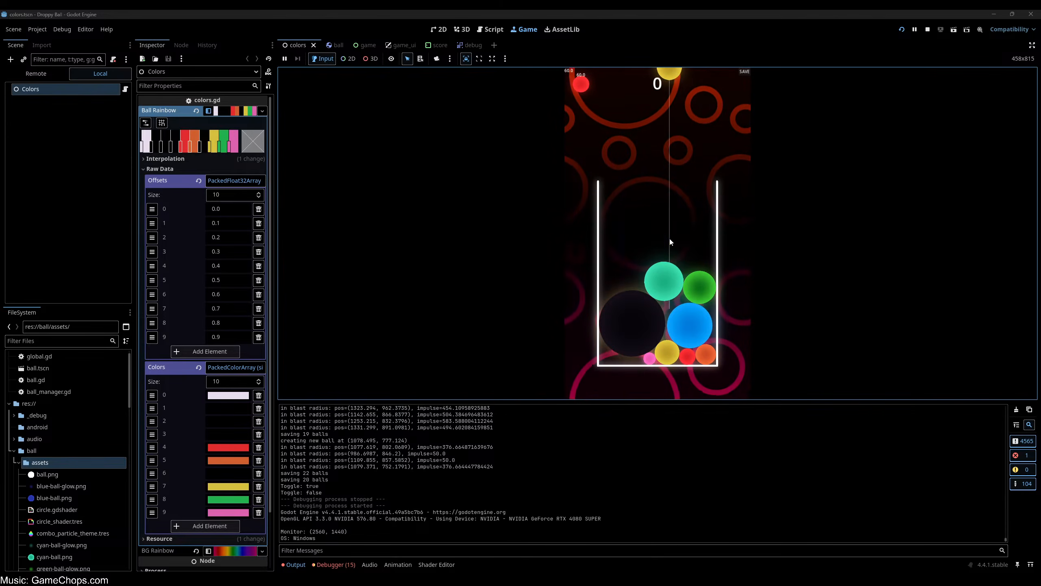
key(8)
key(9)
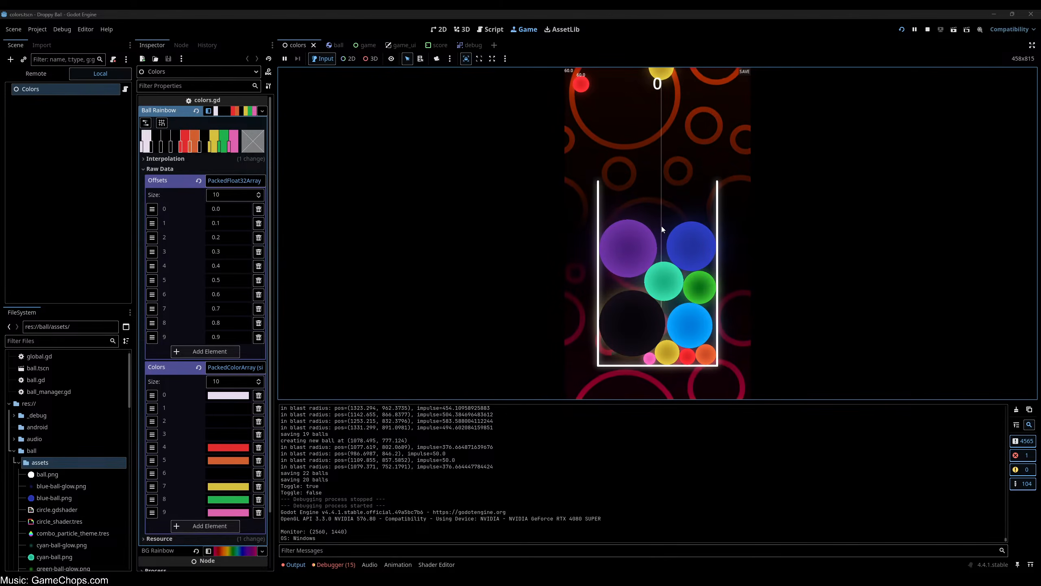
key(7)
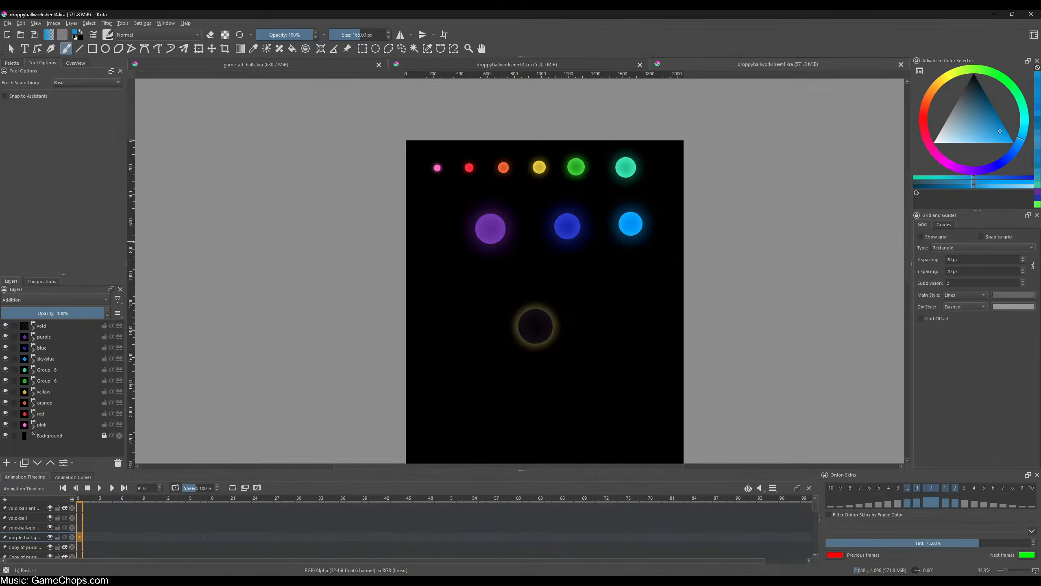
- Return to Krita, expand Group 16 containing the green ball's layers and hide its green-ball-glow layer
key(1)
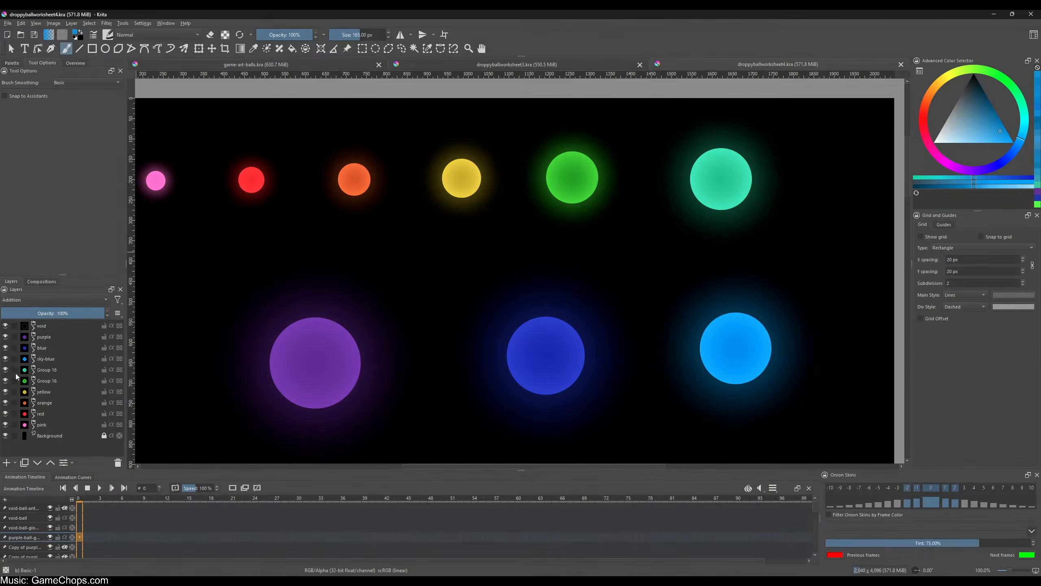
click(33, 381)
click(6, 391)
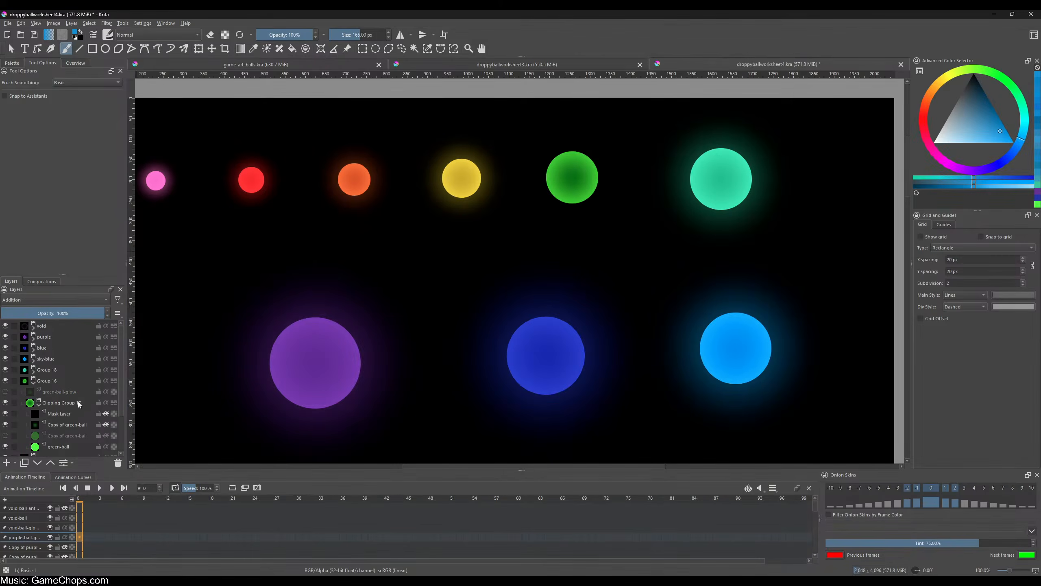
- Delete the Multiply copy of green-ball, briefly preview the hidden Addition copy and undo that visibility change
click(59, 426)
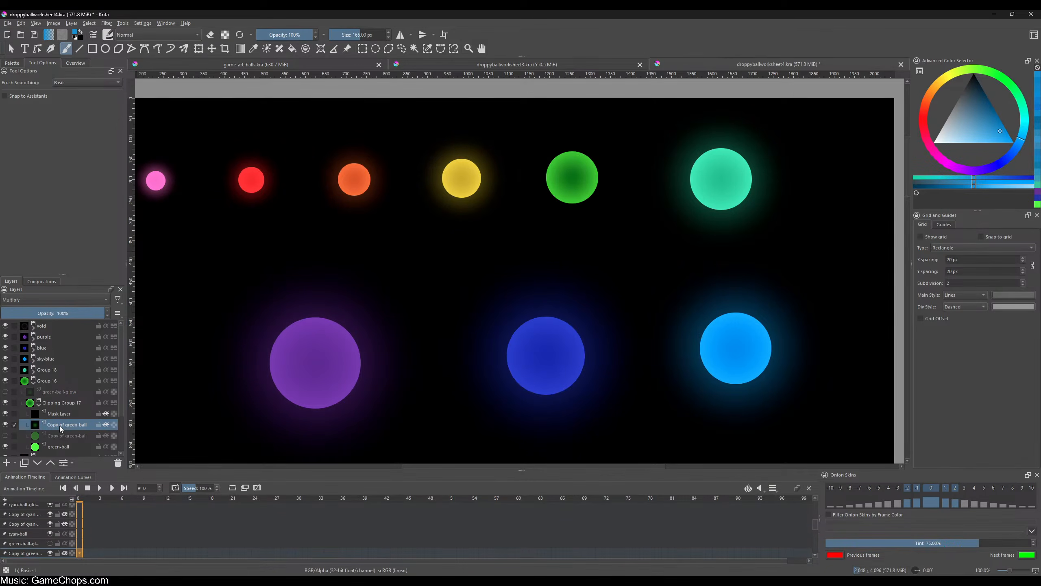
key(shift+Delete)
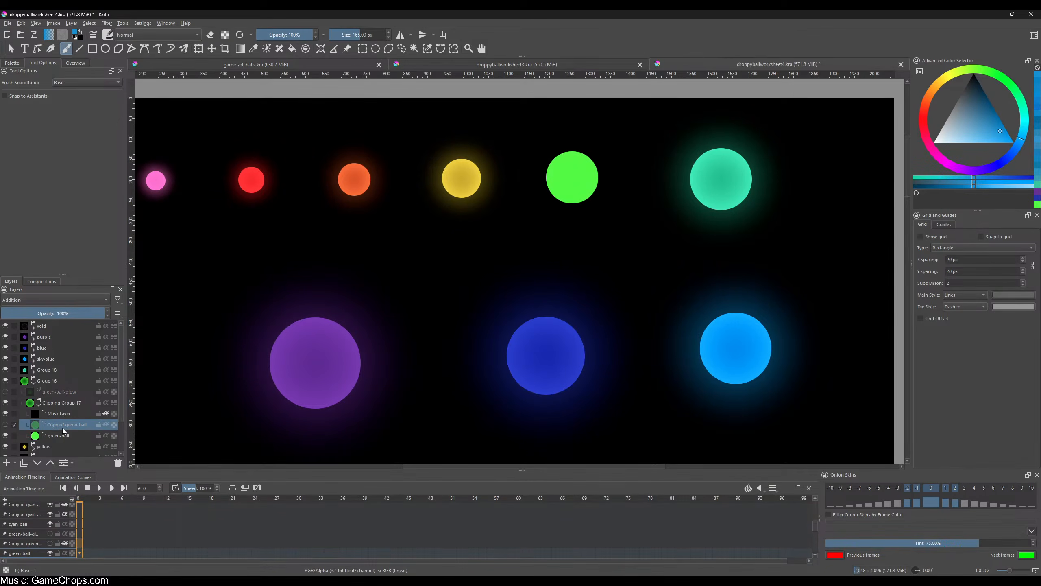
click(5, 424)
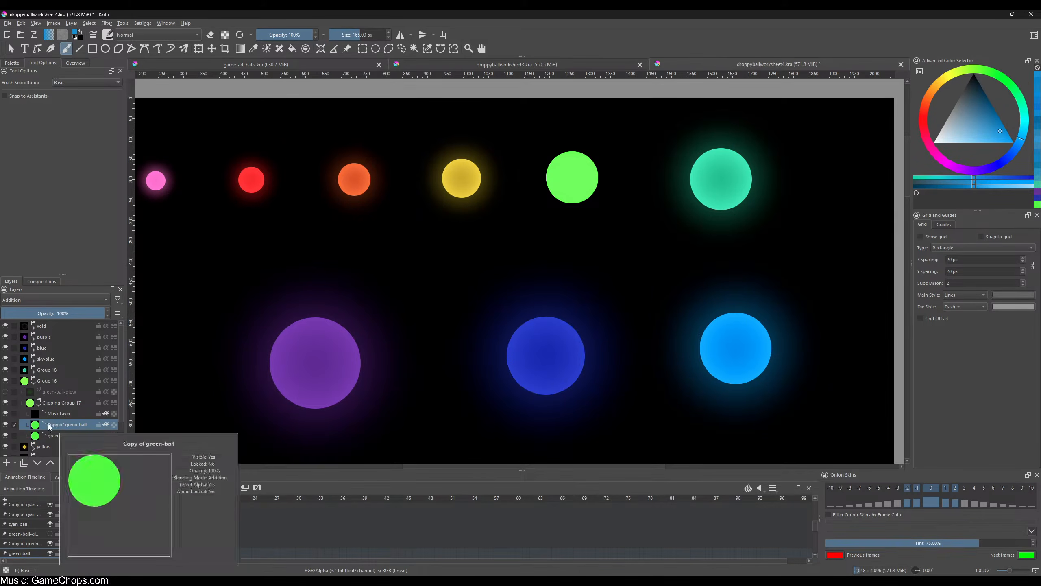
key(ctrl+z)
- Duplicate green-ball above its hidden copy with inherited alpha and set the duplicate's blending mode to Multiply
click(63, 436)
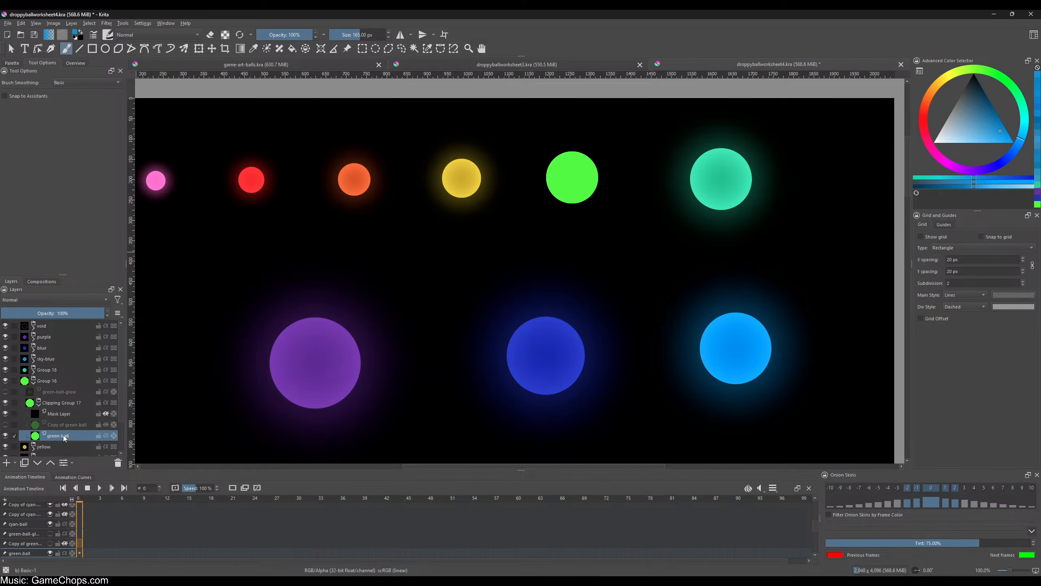
drag(63, 435, 64, 423)
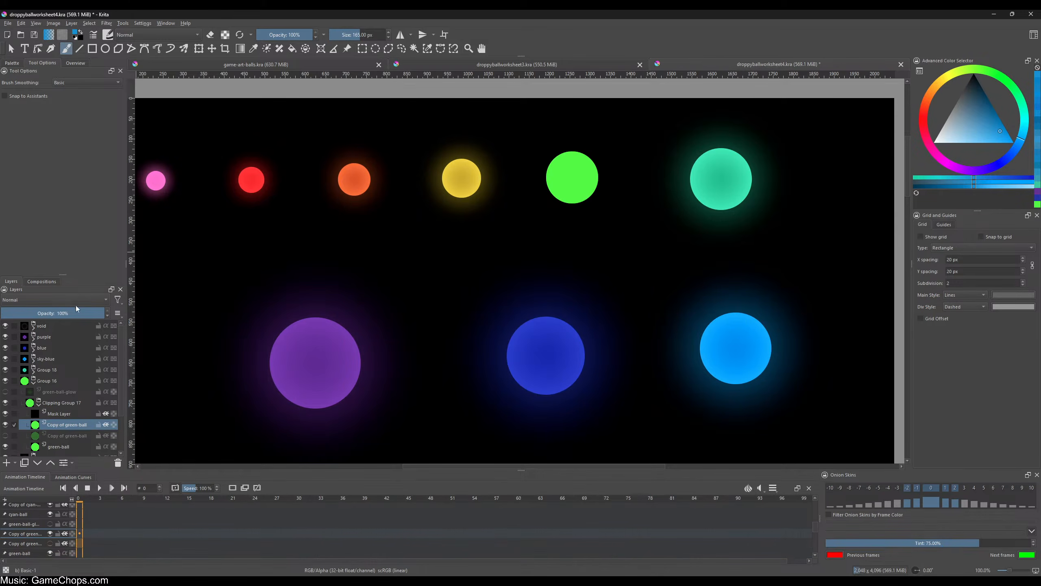
click(66, 299)
click(20, 287)
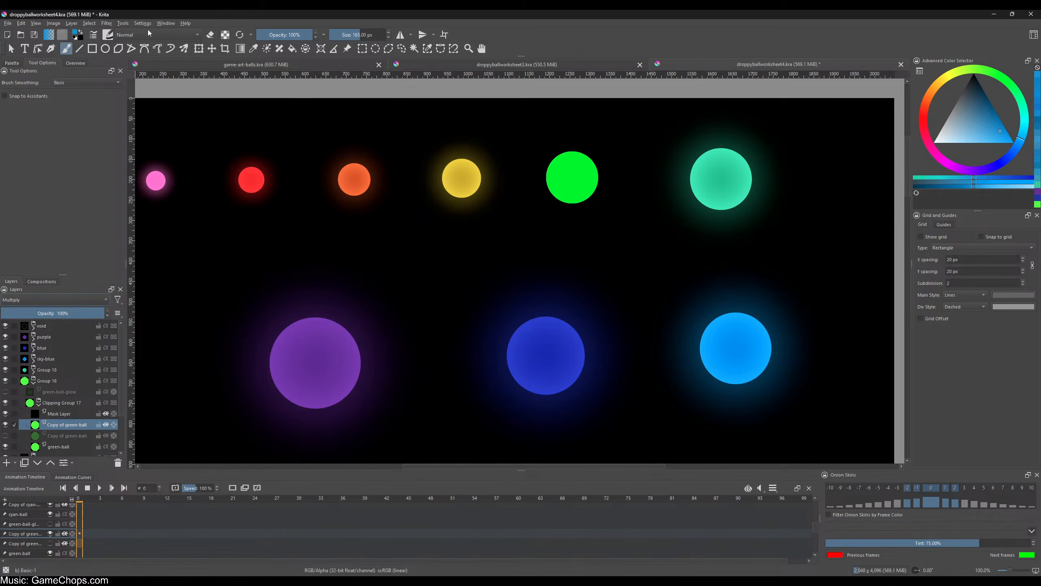
- Darken the Multiply copy of green-ball with the HSV/HSL Adjustment filter, lowering its lightness to about -82
click(105, 23)
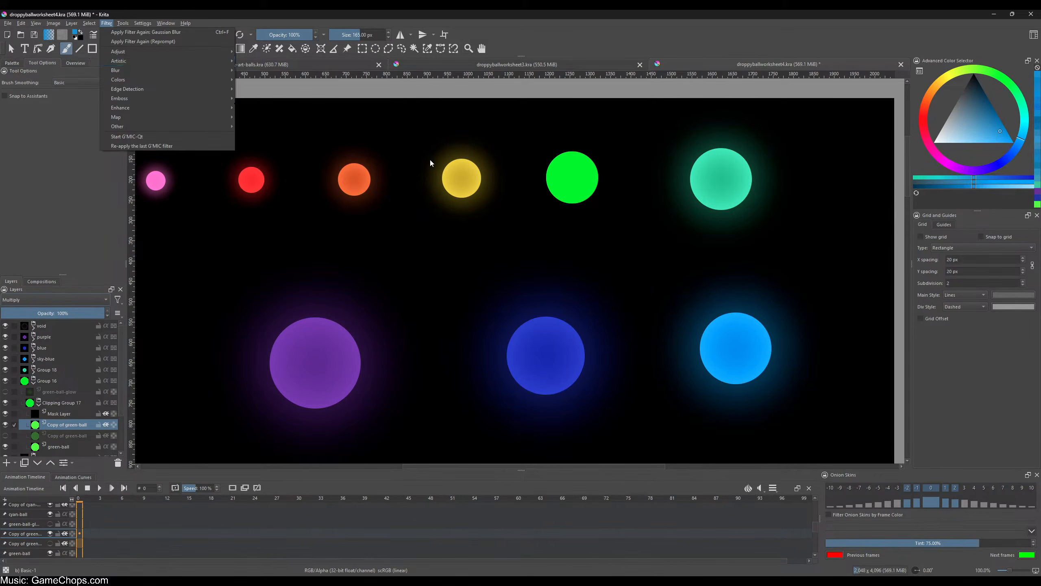
key(Escape)
key(ctrl+u)
drag(104, 281, 56, 282)
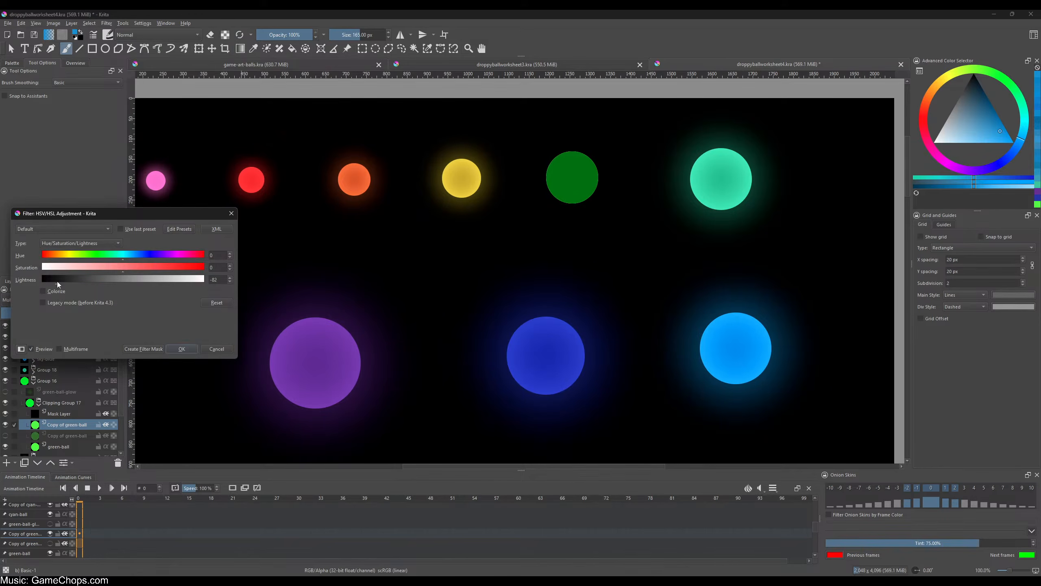
click(192, 348)
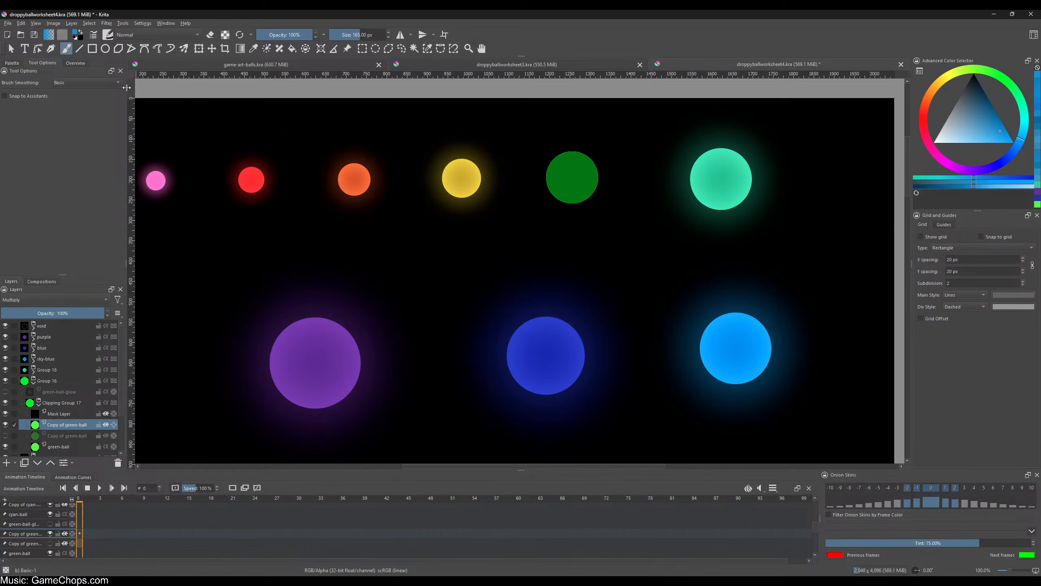
- Start a Gaussian Blur on the darkened Multiply copy of green-ball
click(107, 22)
mouse_move(123, 70)
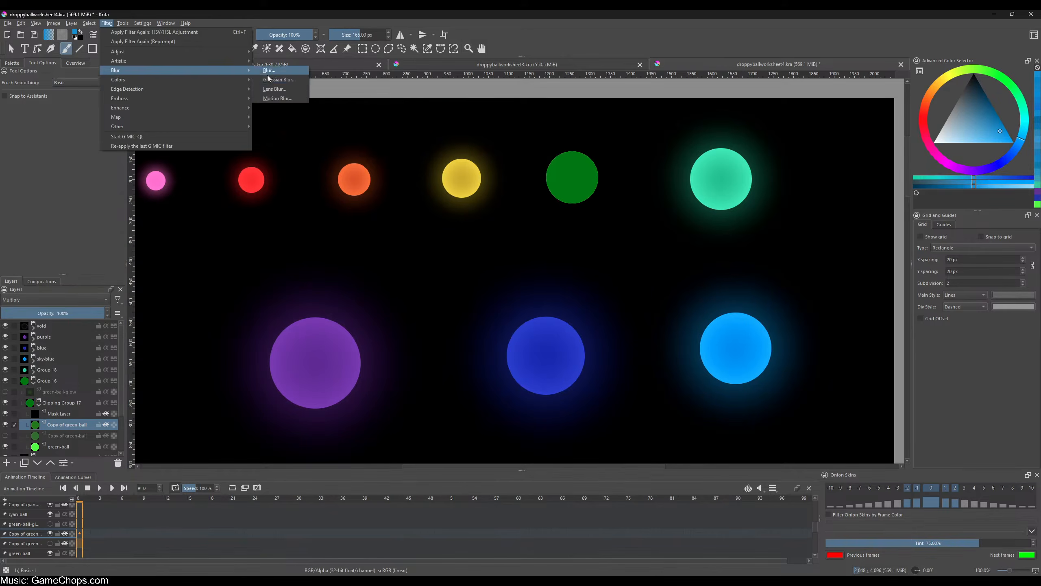
- Apply a Gaussian Blur with a radius of about 125 px to the Multiply copy of the green ball
click(279, 80)
drag(92, 243, 138, 244)
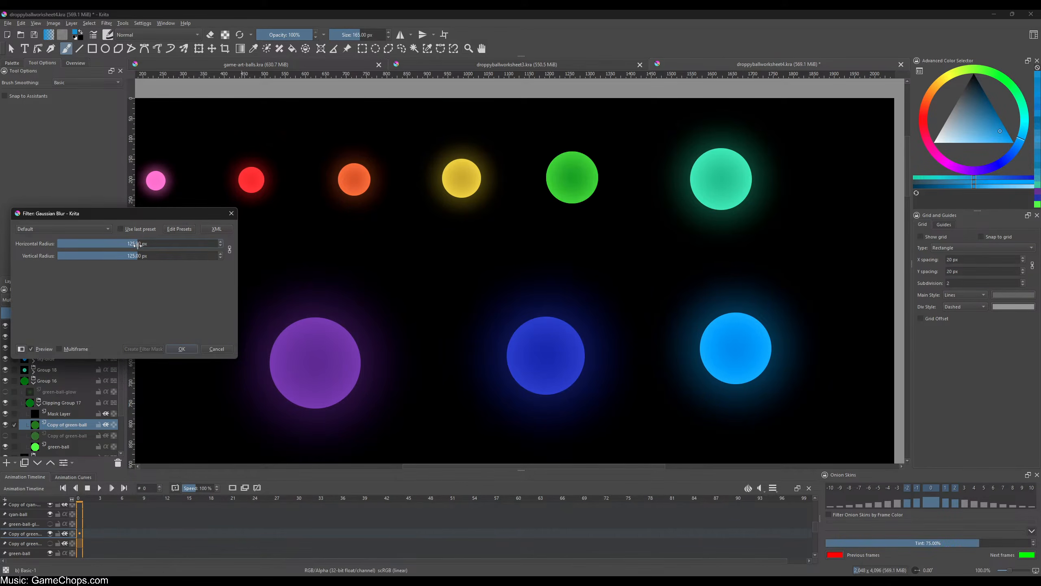
drag(135, 243, 135, 244)
click(181, 348)
- Copy Clipping Group 17 into a new image, export it over the existing green-ball PNG, and close the temporary image
click(59, 403)
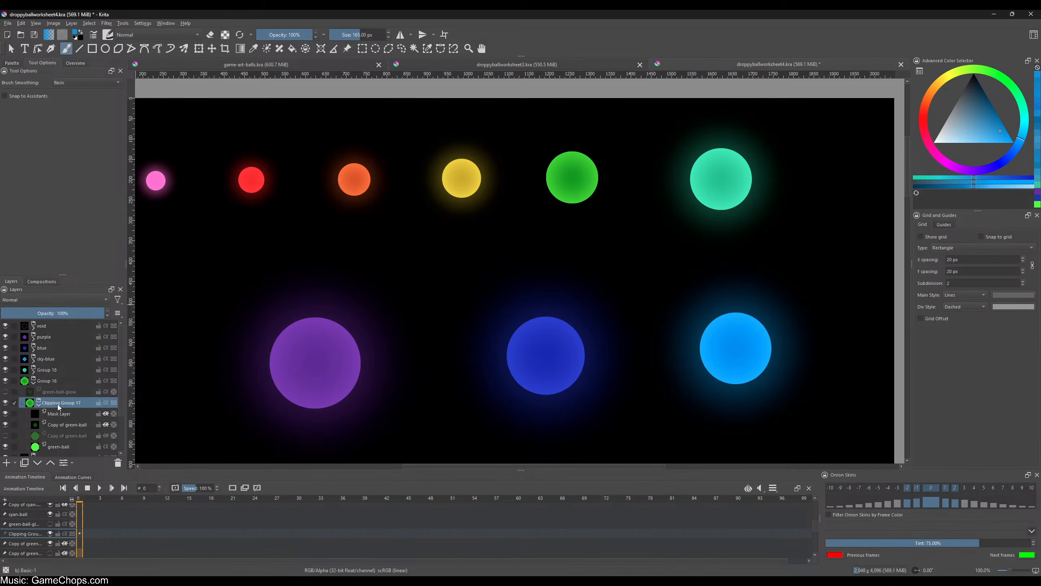
key(ctrl+shift+n)
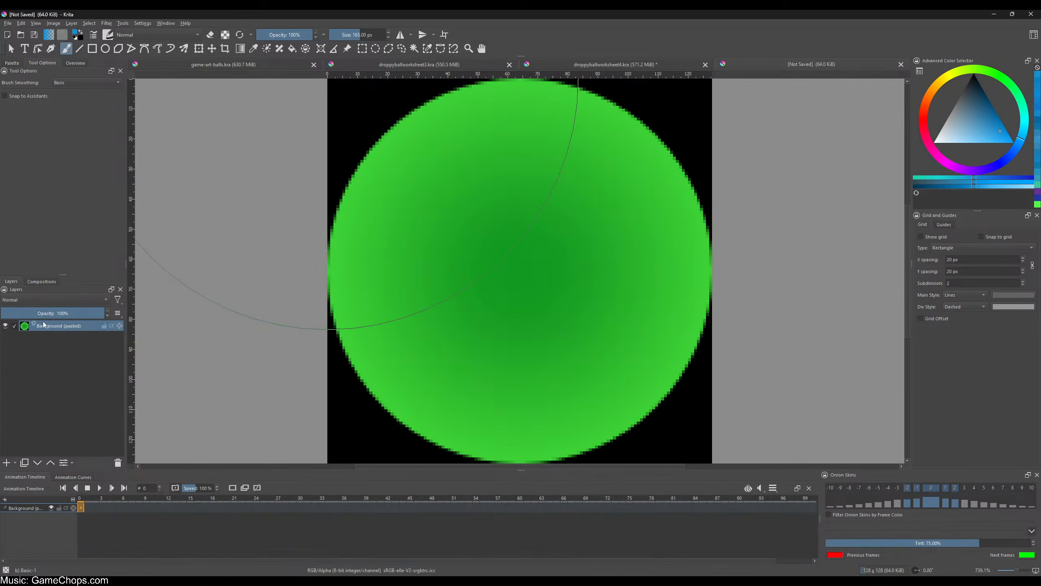
click(7, 23)
click(24, 100)
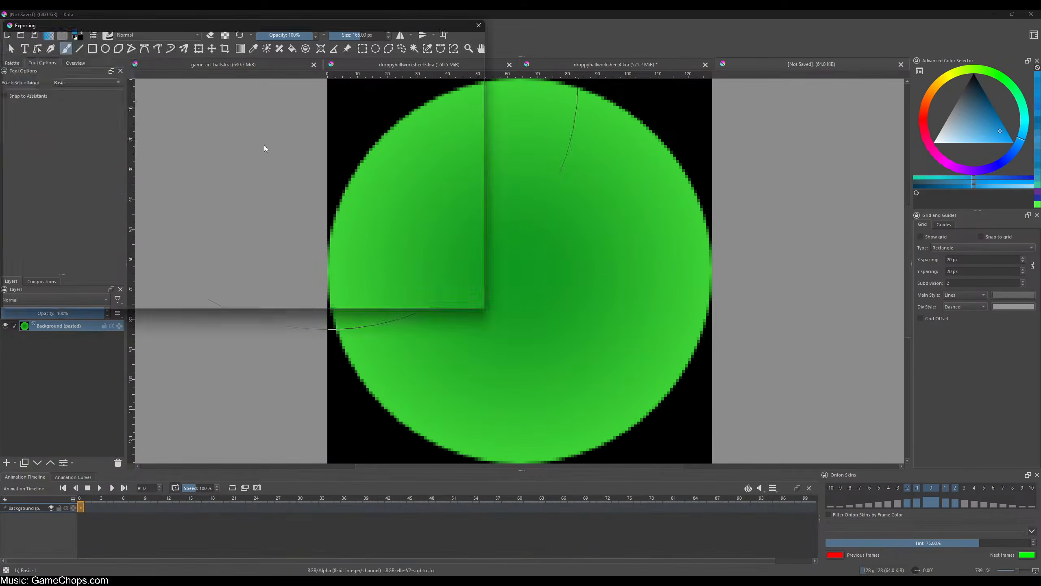
click(323, 92)
click(419, 296)
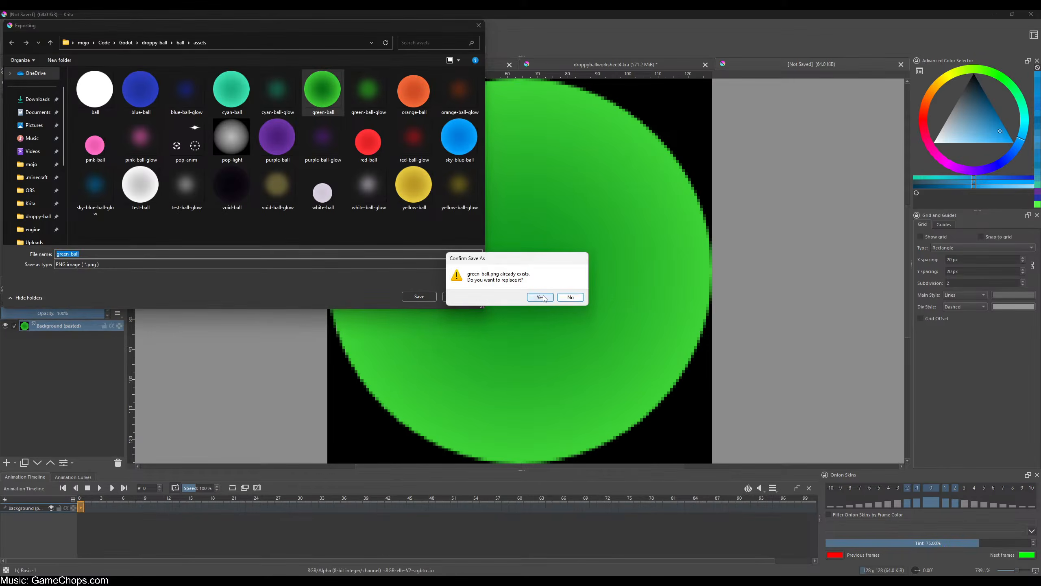
click(540, 295)
click(559, 372)
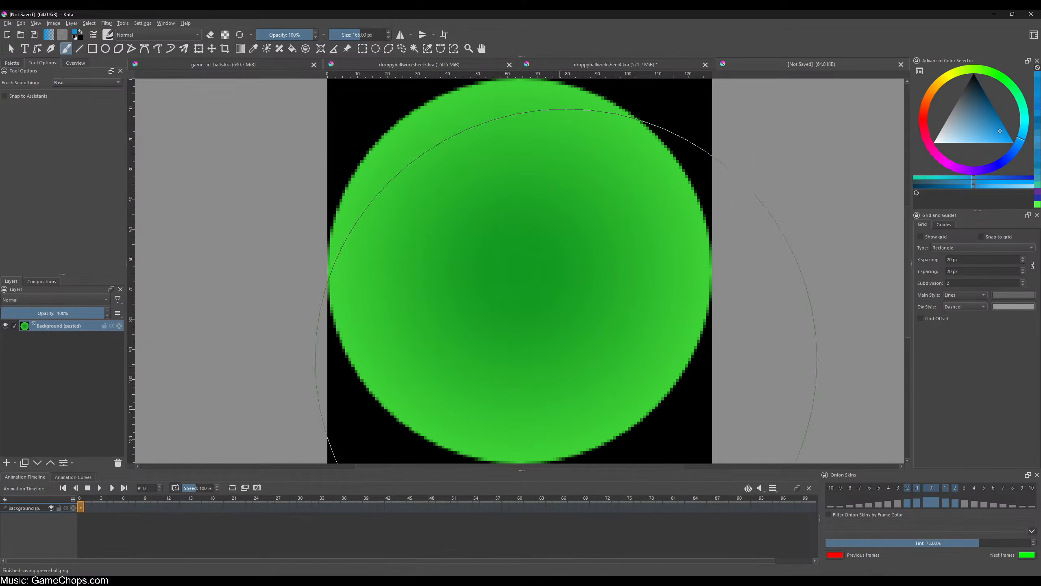
middle_click(775, 66)
- Switch to Godot and drop several balls in the running game to examine how the green ball looks beside the others
key(alt+Tab)
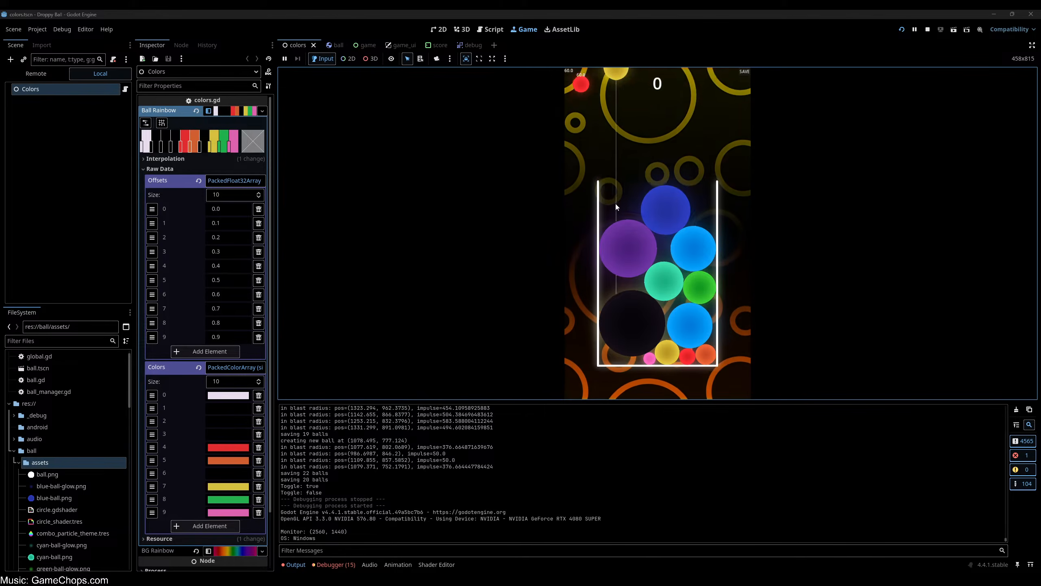
click(633, 200)
click(686, 204)
click(644, 204)
click(637, 203)
click(683, 207)
click(676, 208)
click(678, 209)
click(650, 210)
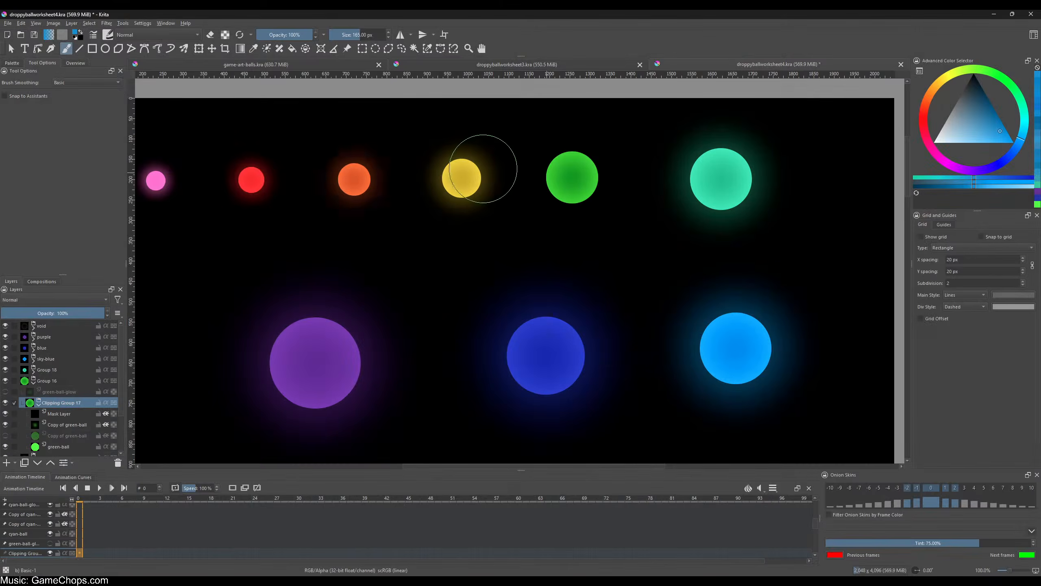
- Undo the green copy's blur and reapply Gaussian Blur to it with a radius of about 145 px
scroll(353, 182, up, 1)
drag(354, 182, 492, 179)
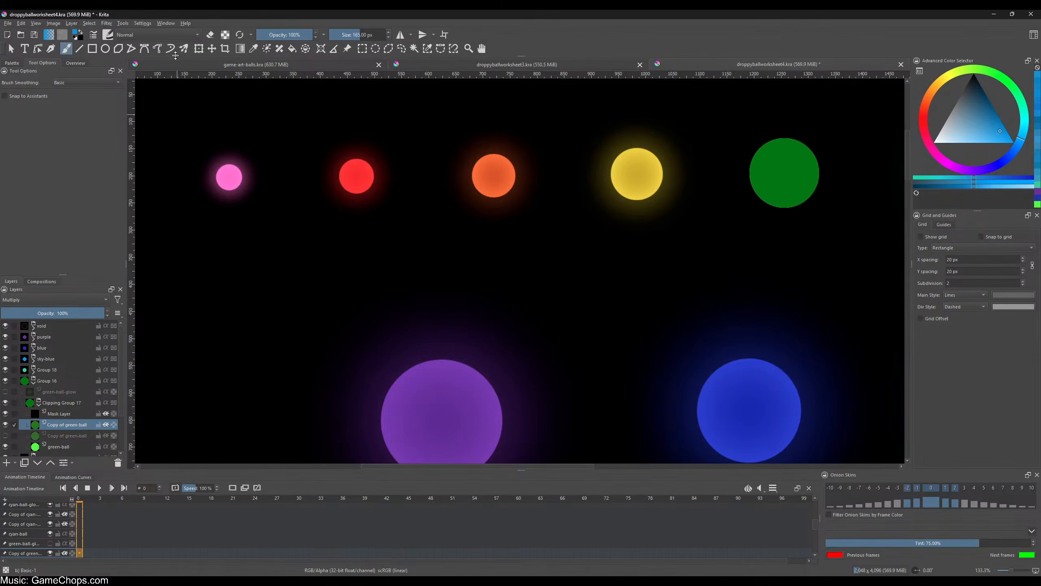
click(106, 24)
mouse_move(119, 69)
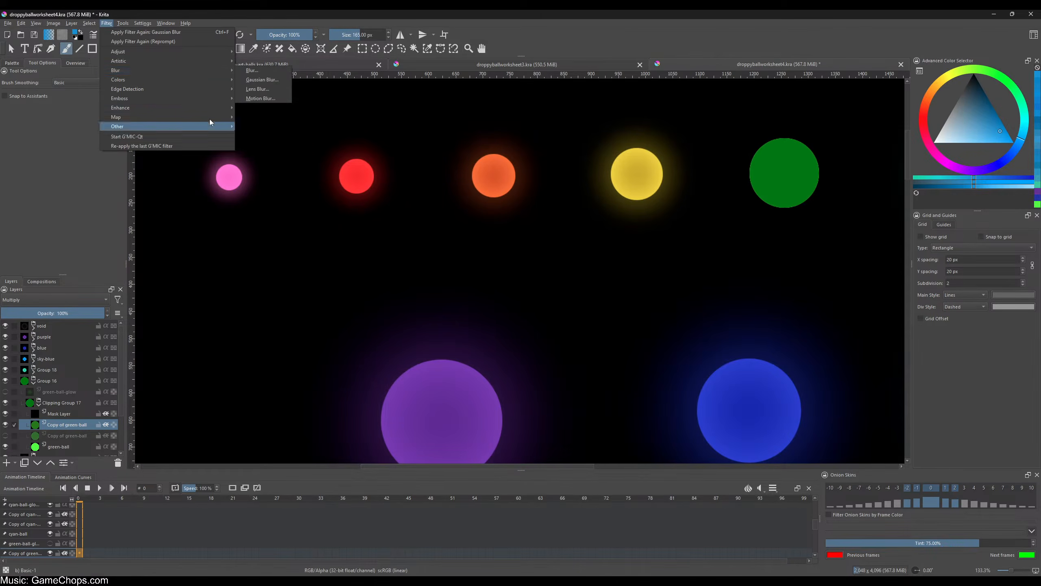
click(254, 80)
drag(94, 243, 145, 247)
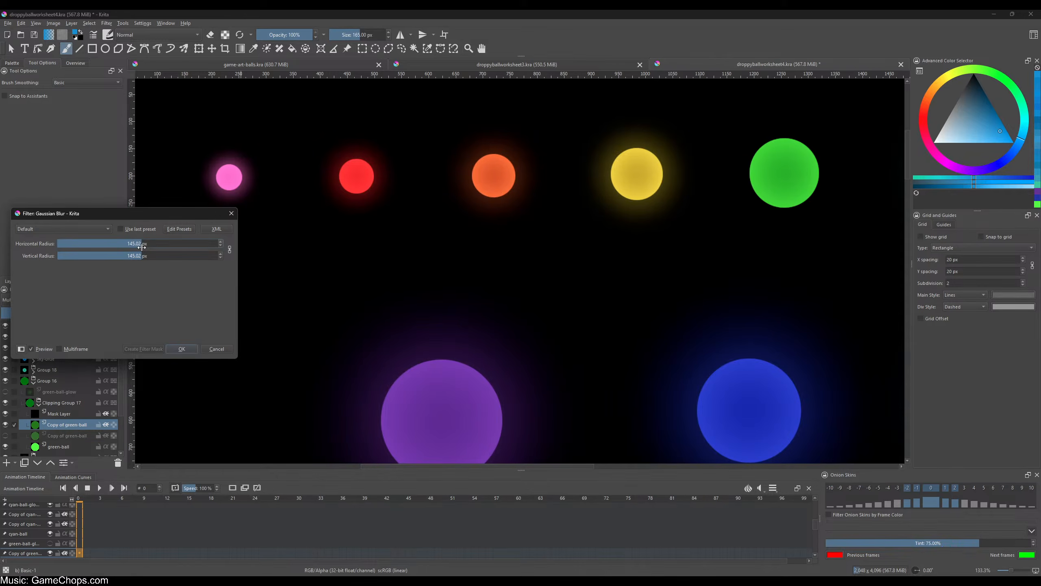
click(181, 348)
scroll(580, 239, right, 5)
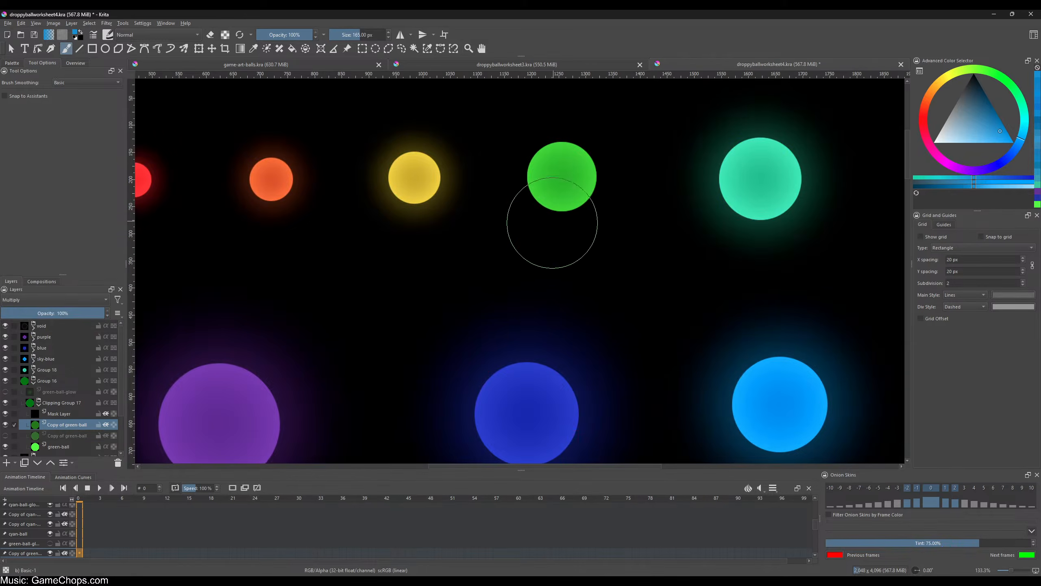
- Copy Clipping Group 17 into a new image and export it as PNG, replacing the existing green-ball file
click(66, 403)
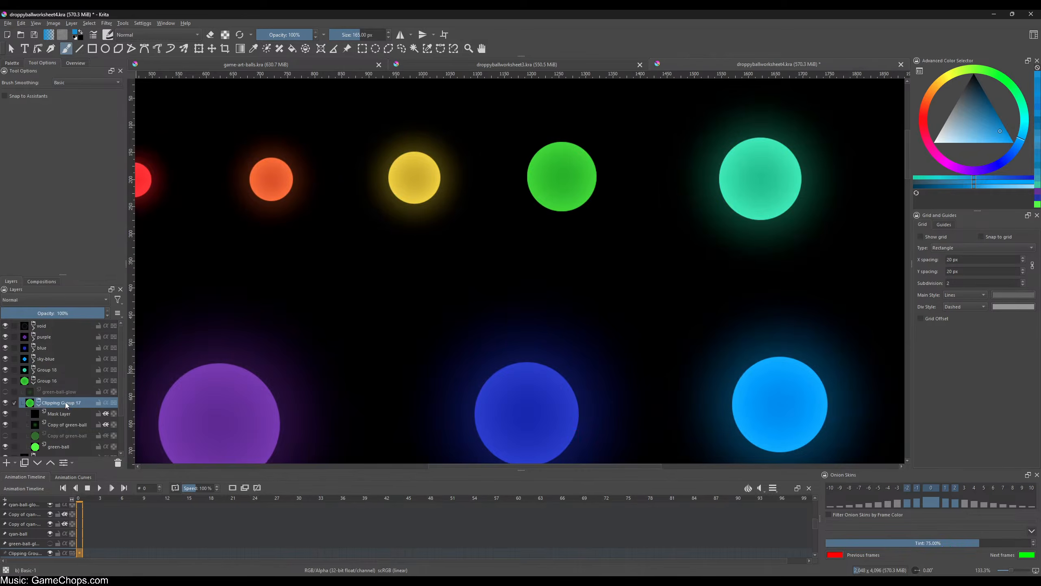
key(ctrl+shift+n)
click(8, 23)
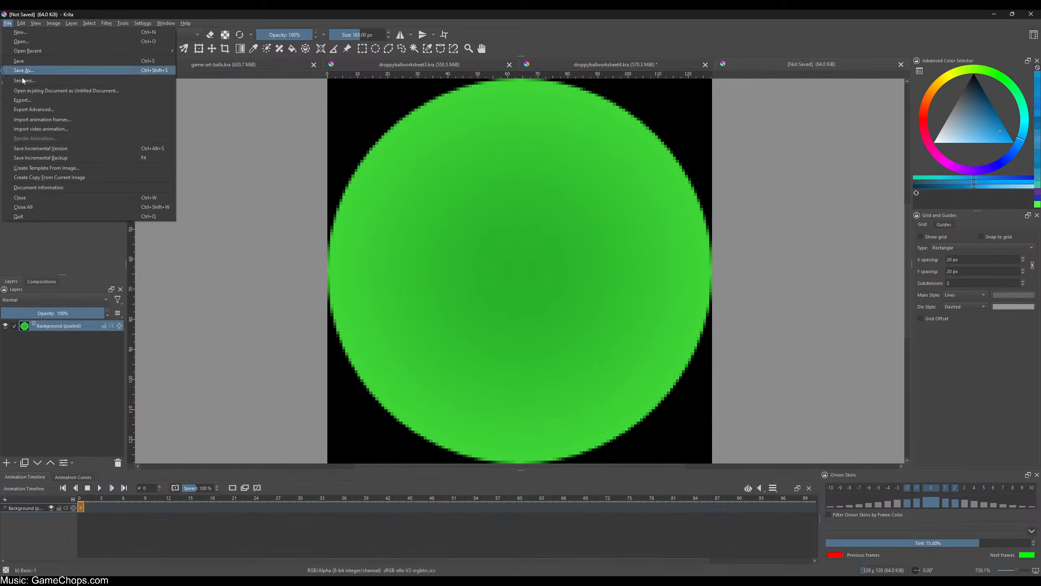
click(22, 99)
click(332, 102)
click(419, 296)
click(541, 299)
click(553, 364)
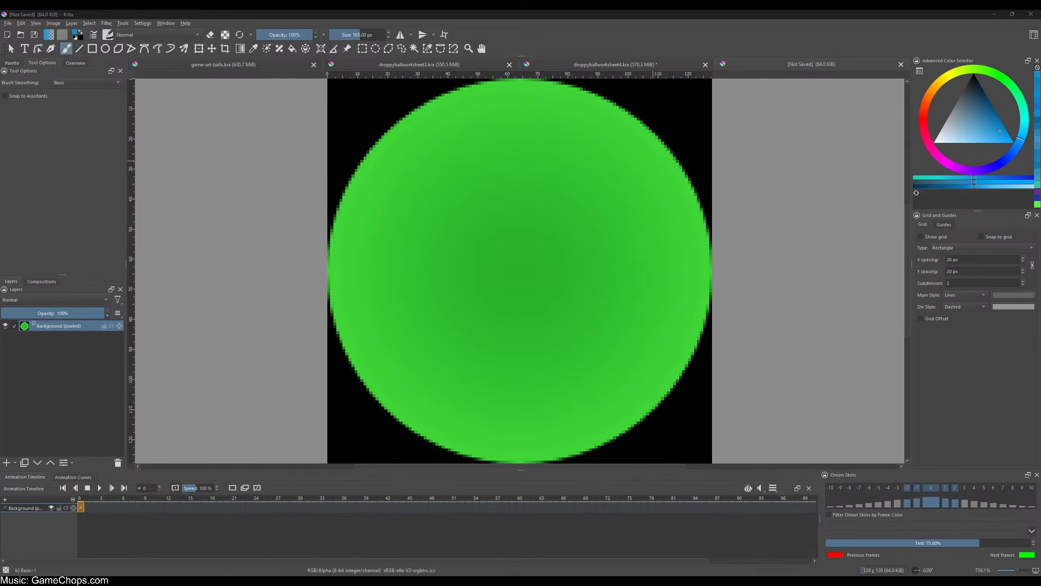
- Check the re-exported green ball in the Godot game, return to Krita, and close the temporary image
key(alt+Tab)
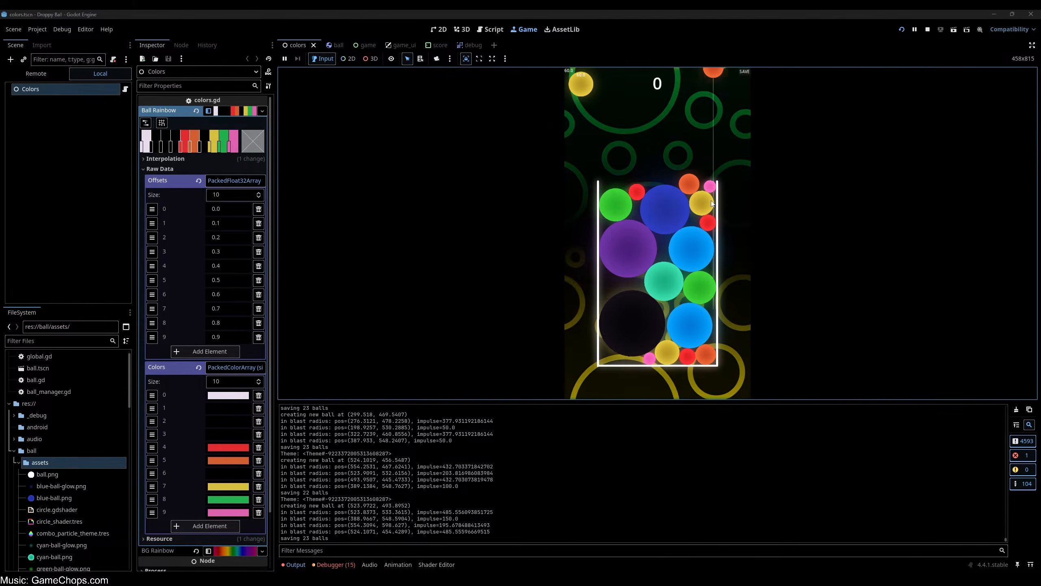
key(alt+Tab)
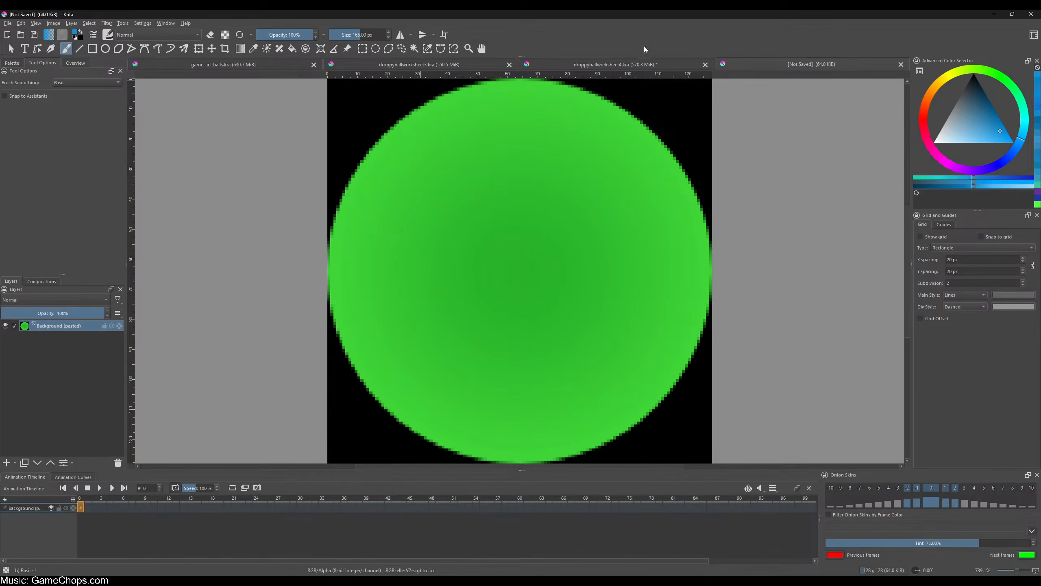
middle_click(770, 67)
- Rename the layer groups Group 16 and Group 18 as "green" and "cyan"
drag(494, 168, 679, 172)
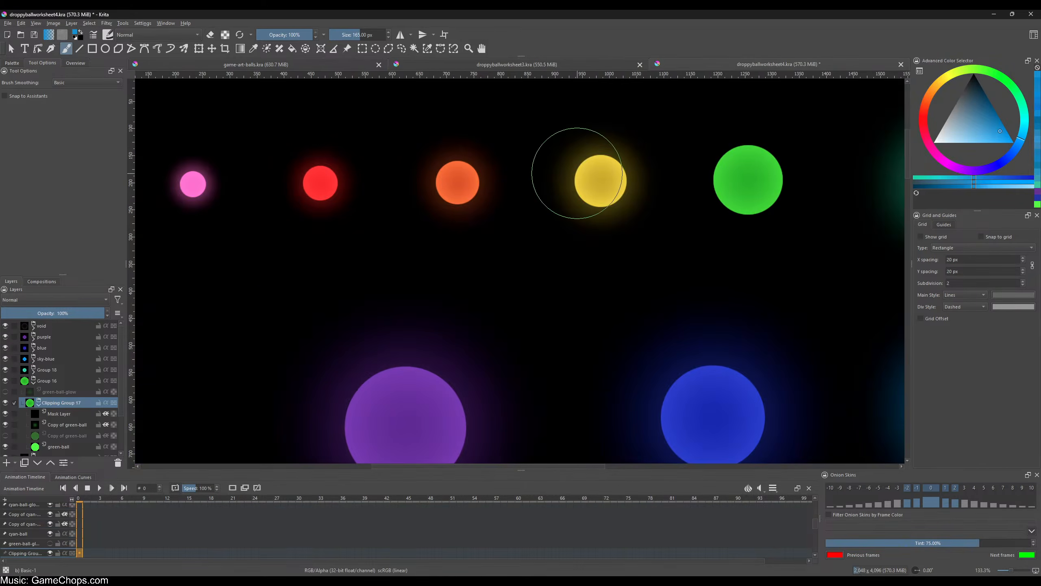
click(34, 384)
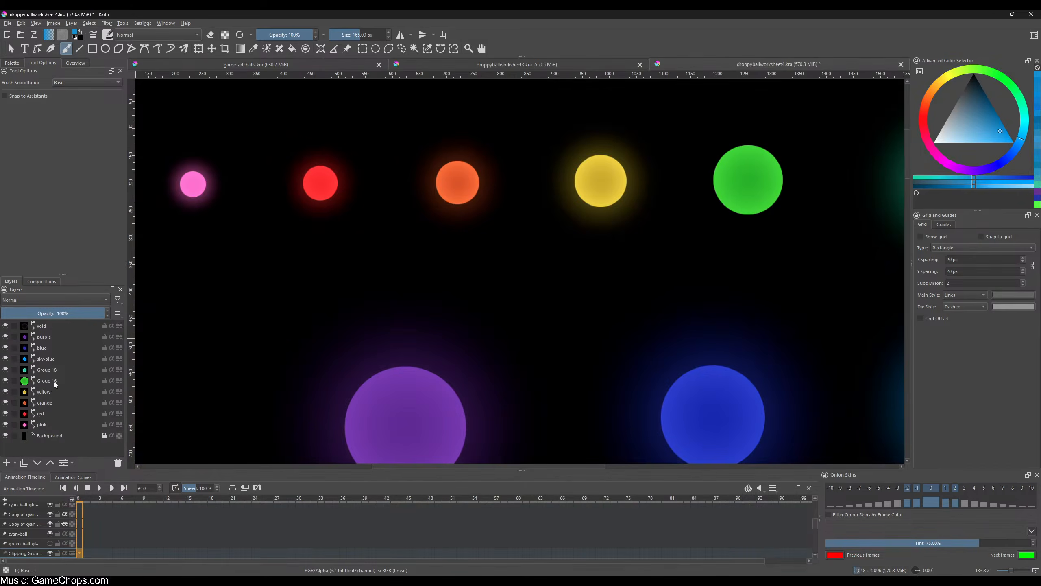
double_click(46, 381)
text(green)
key(Return)
double_click(44, 369)
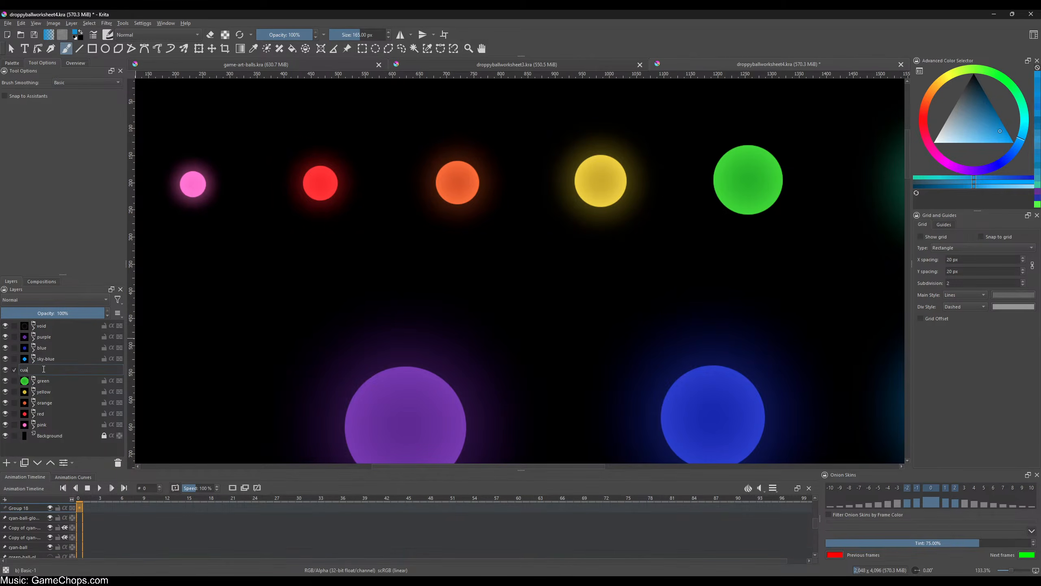
key(Return)
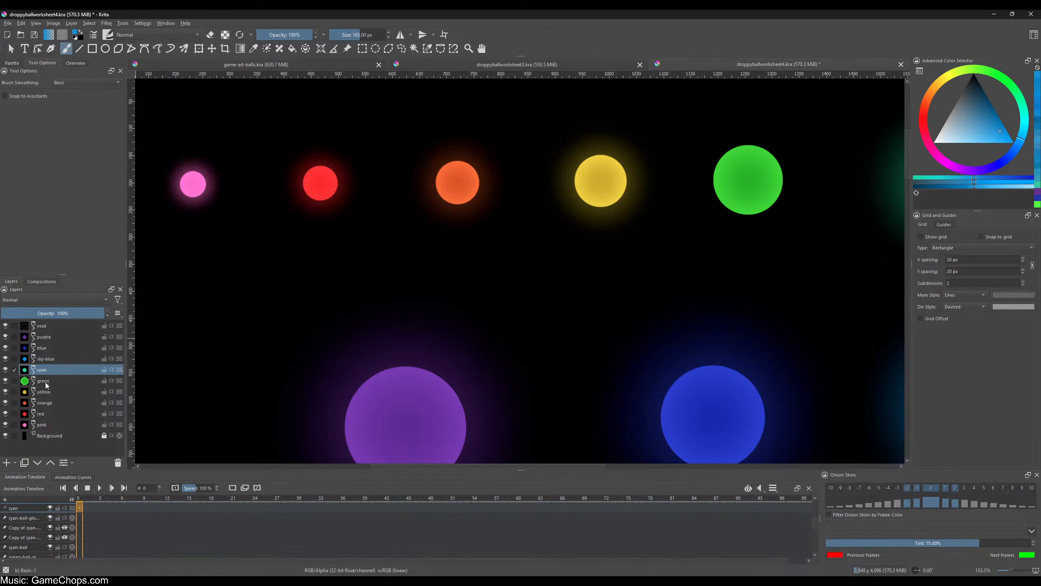
- Delete the upper Multiply copy of yellow-ball, directly below the mask layer in the yellow group
click(36, 392)
click(34, 392)
click(57, 412)
scroll(57, 397, down, 2)
click(55, 385)
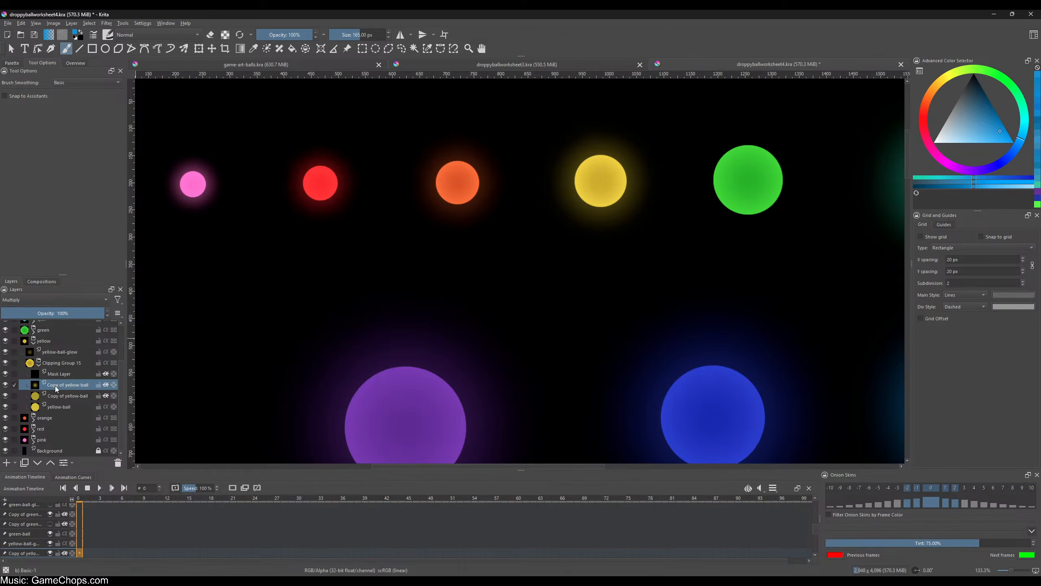
key(shift+Delete)
- Duplicate the yellow-ball layer, place the duplicate directly below the mask layer, and set its blending mode to Multiply
click(59, 407)
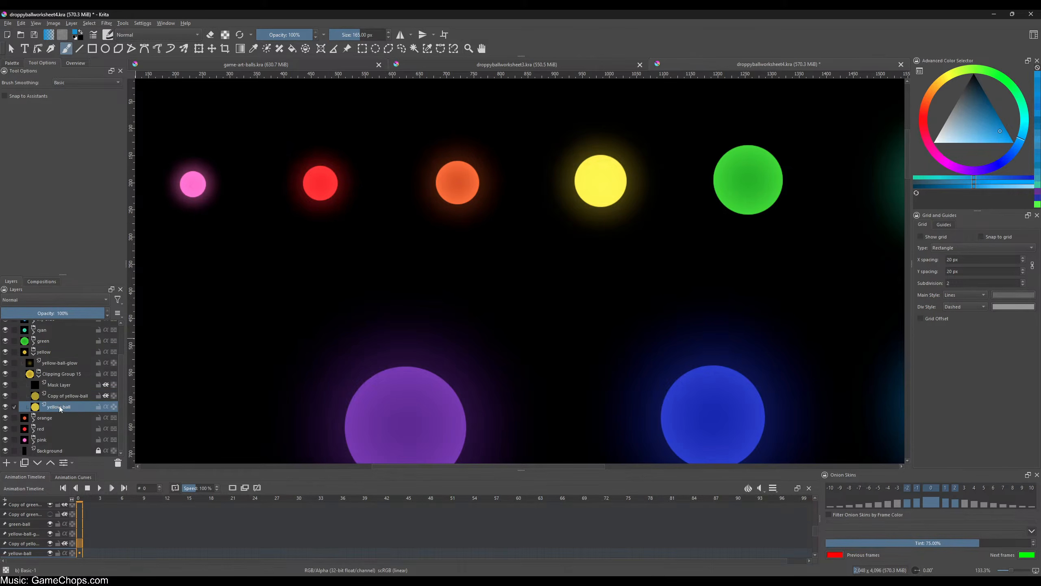
key(ctrl+z)
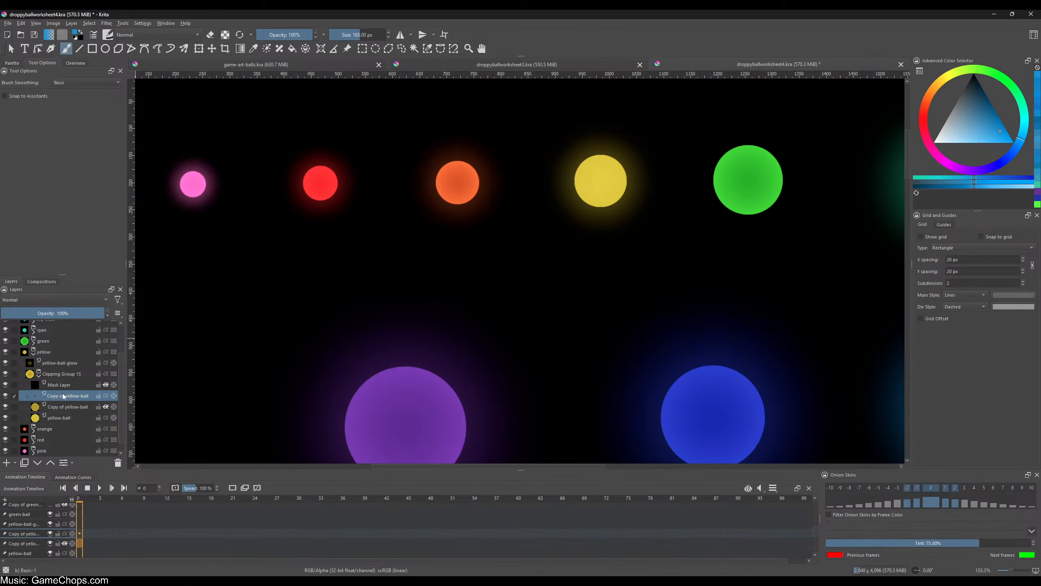
click(53, 299)
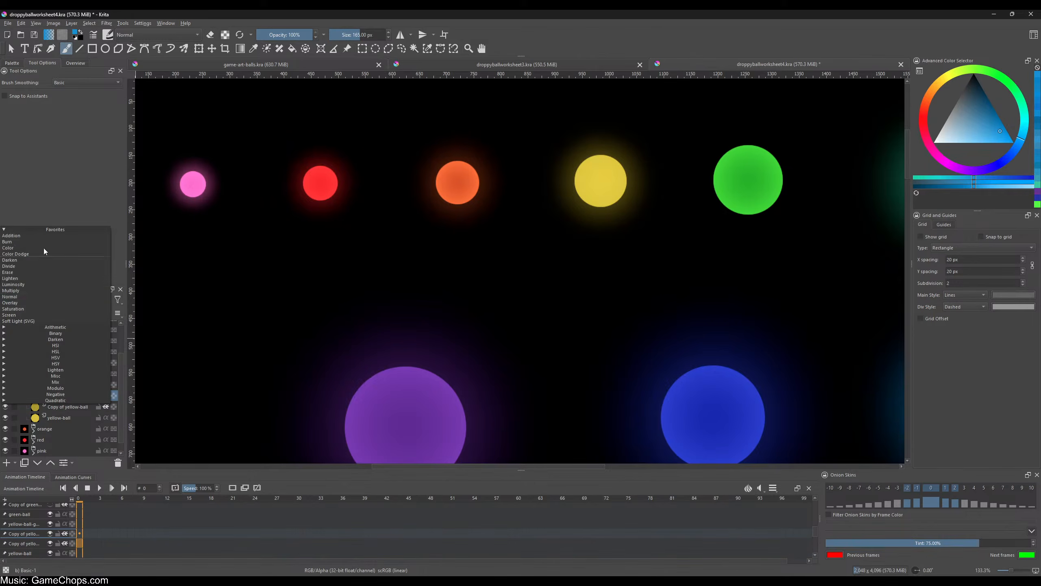
click(50, 303)
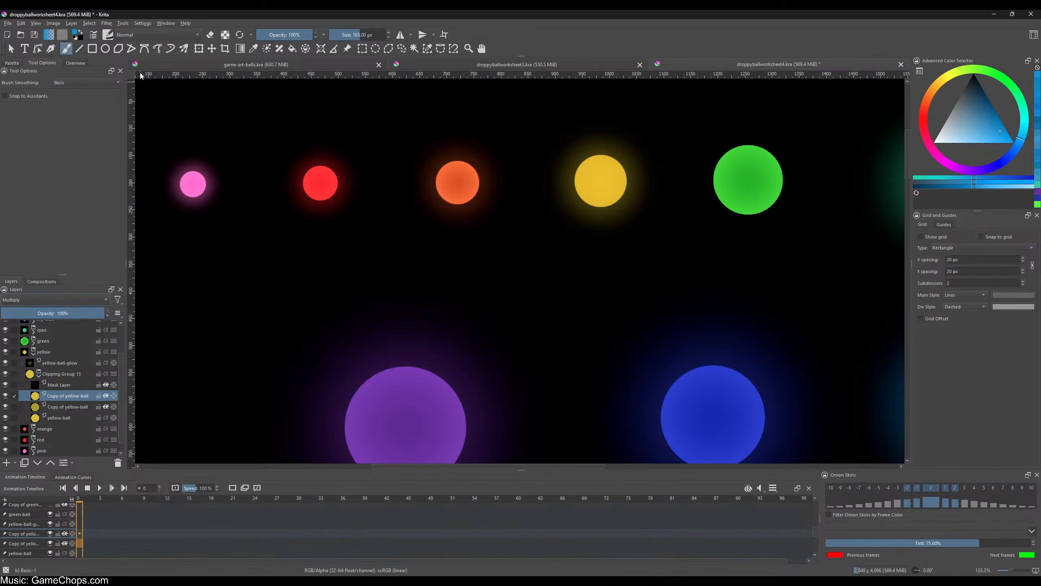
- Darken the new Multiply copy of yellow-ball with an HSV/HSL adjustment, setting Lightness to about -48
key(ctrl+u)
drag(106, 276, 97, 281)
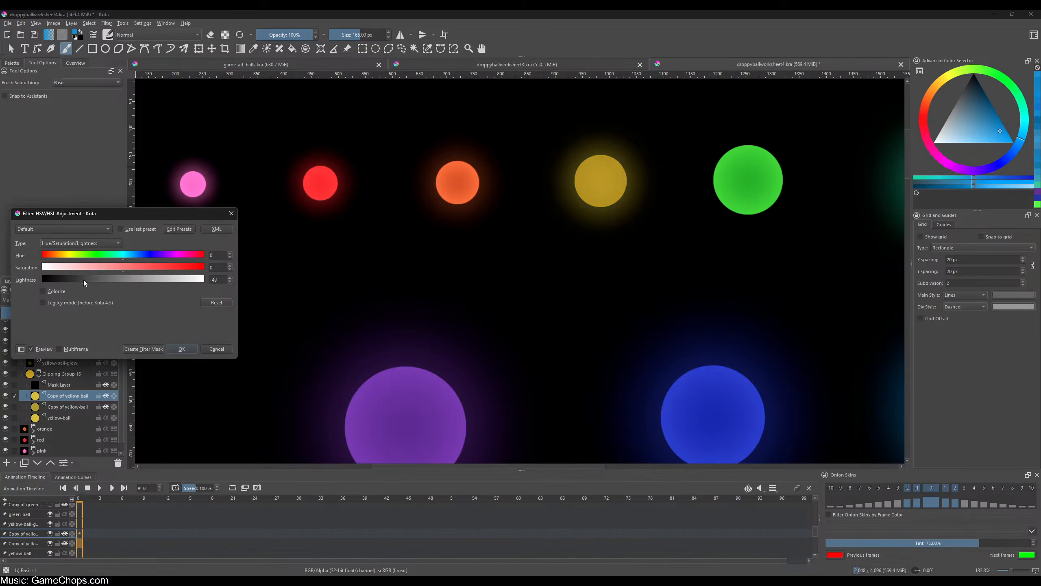
click(181, 349)
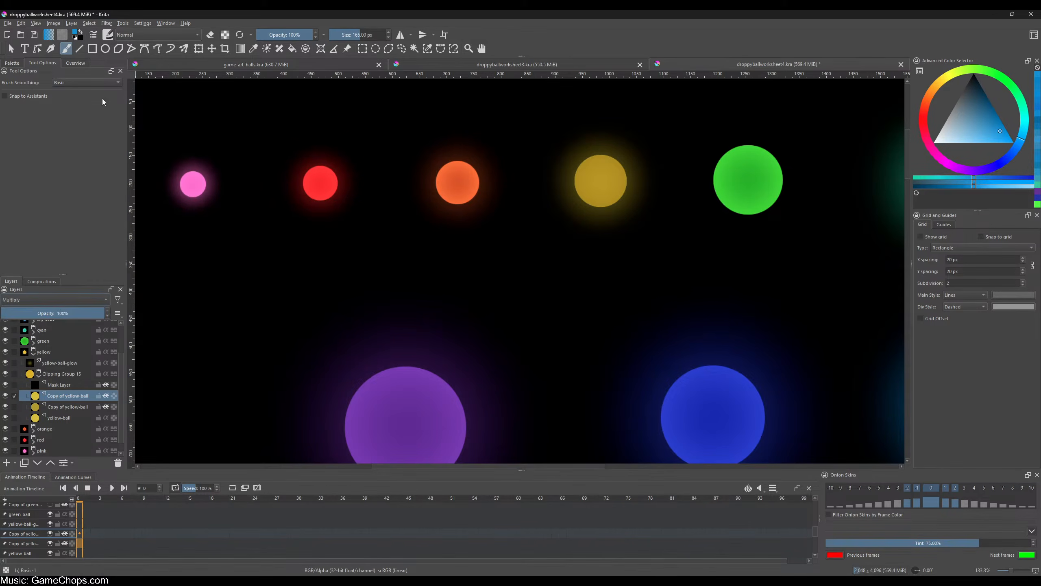
- Try a Gaussian Blur of about 83 px on the darkened yellow-ball copy with the glow hidden, and undo it
click(106, 23)
mouse_move(131, 70)
click(271, 78)
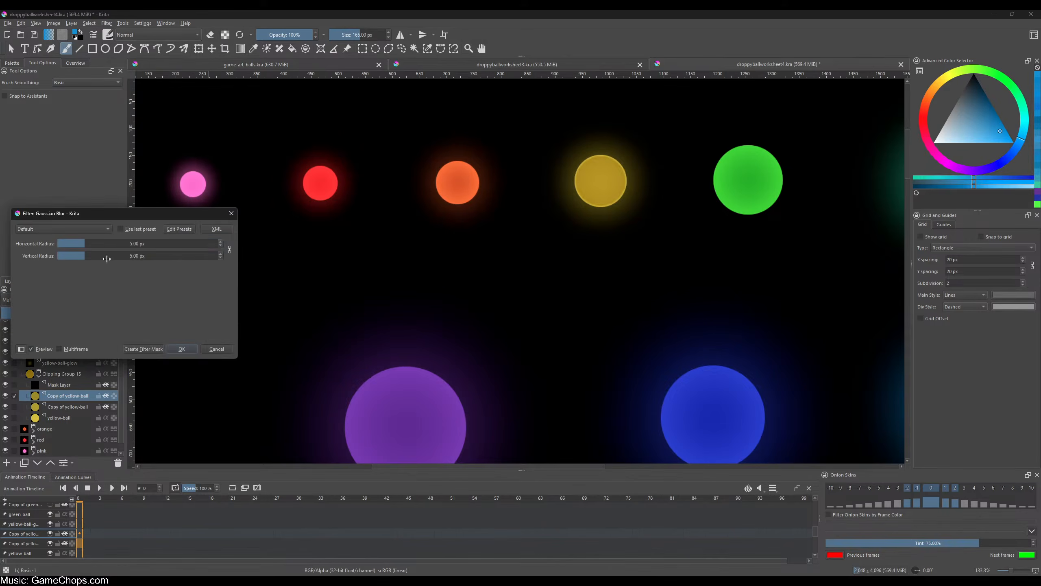
drag(96, 245, 131, 244)
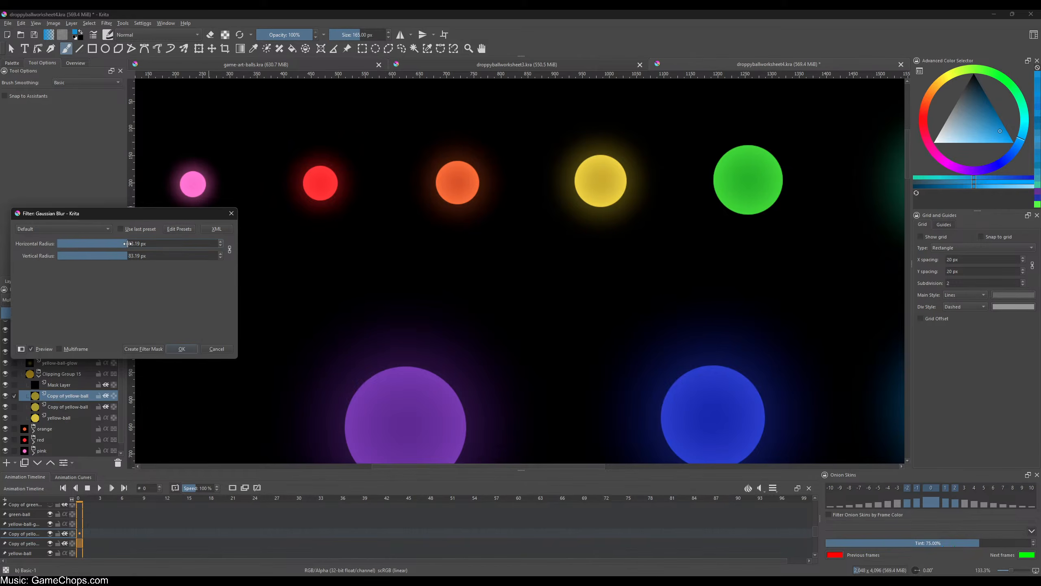
click(181, 348)
click(5, 362)
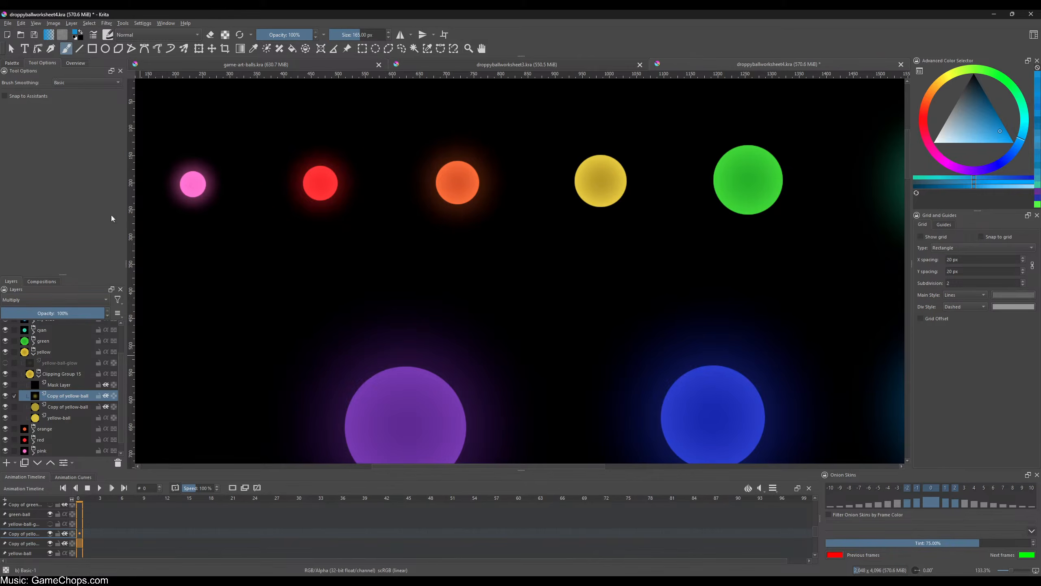
key(ctrl+z)
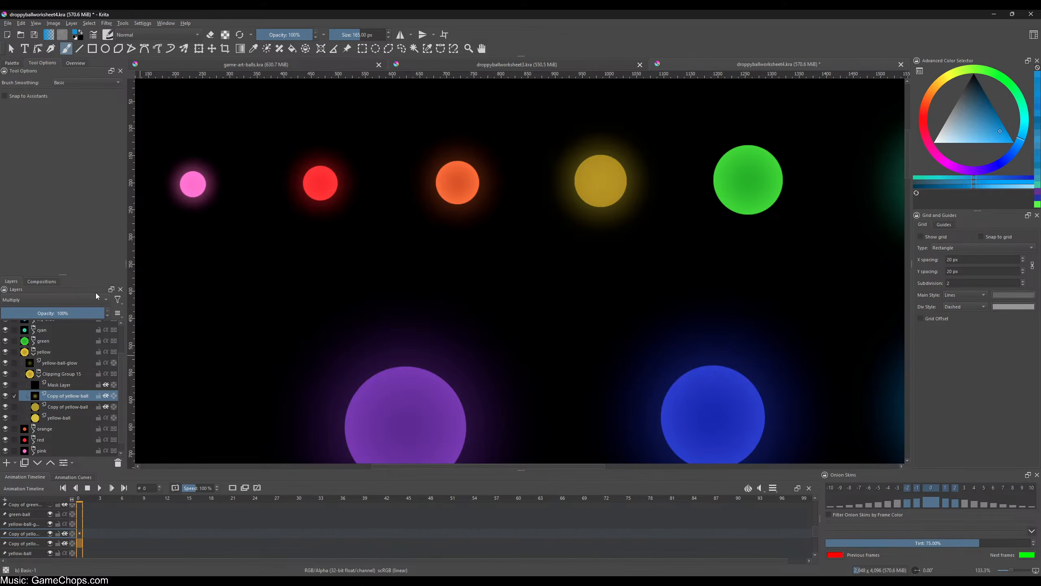
- Hide the yellow-ball-glow layer and try to apply a Gaussian Blur with that layer still selected
click(57, 363)
click(5, 363)
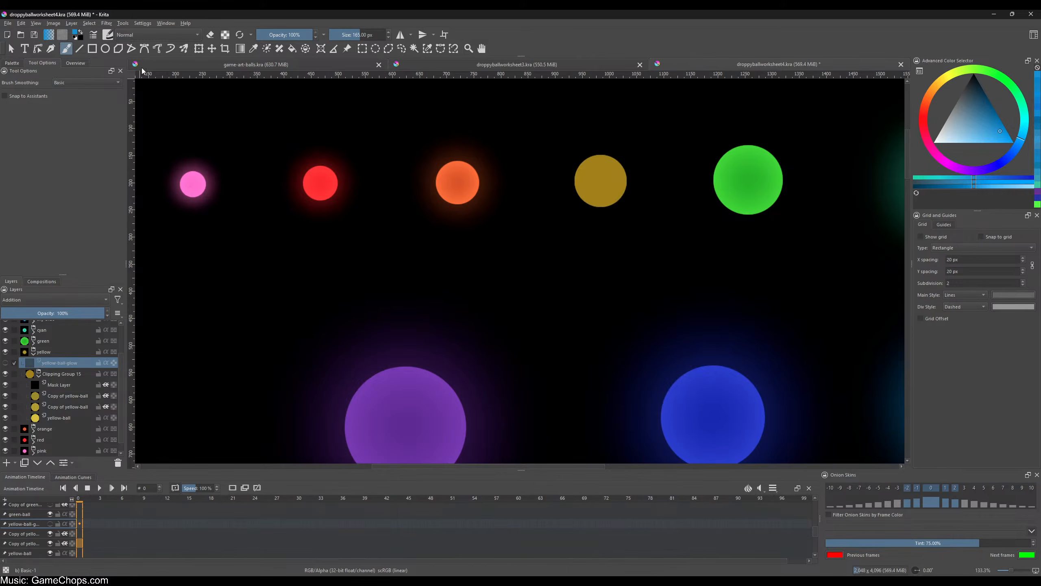
click(107, 24)
mouse_move(115, 69)
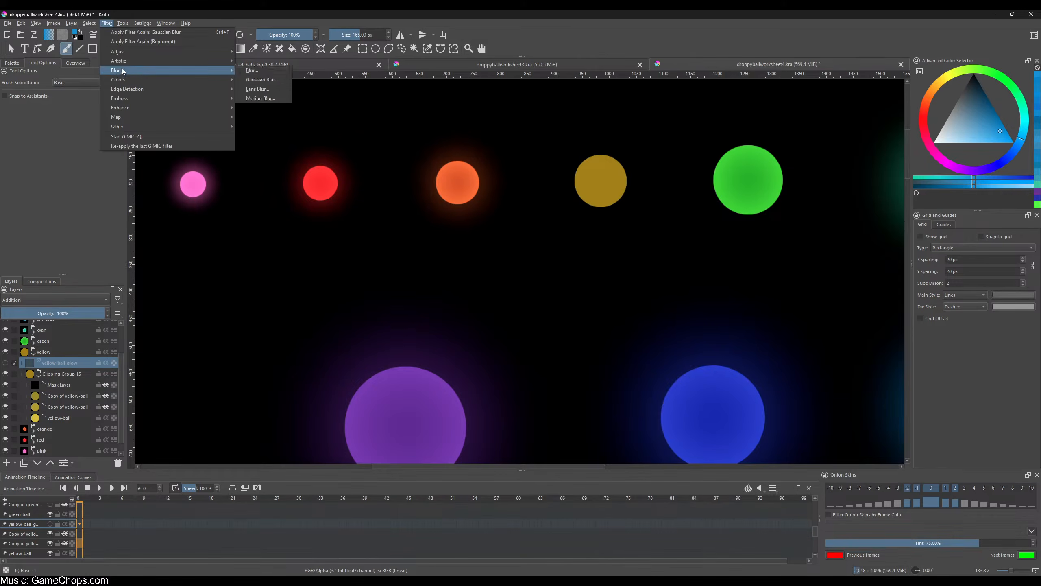
click(250, 80)
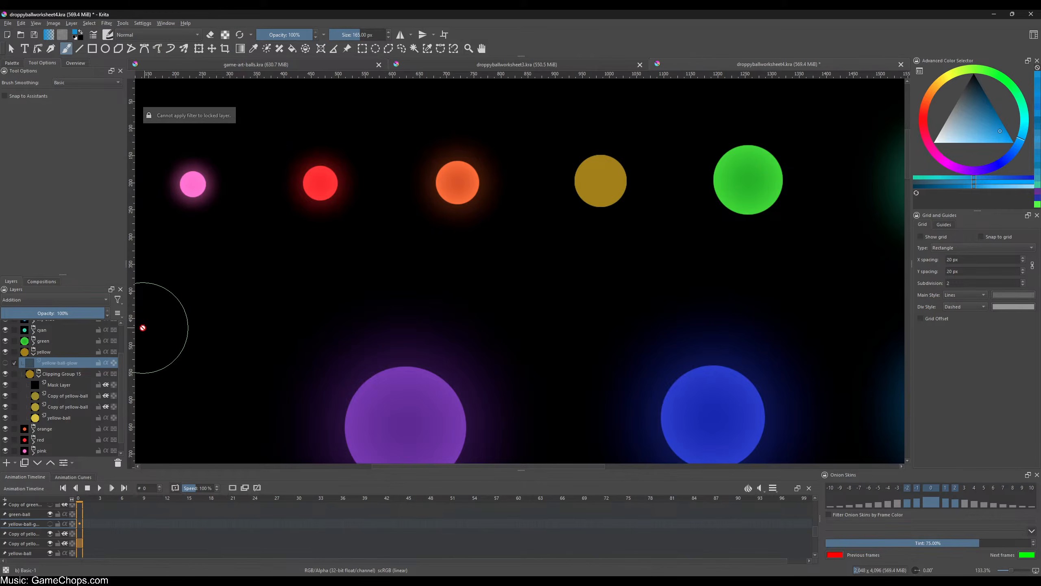
- Apply a 95 px Gaussian Blur to the darkened Multiply copy of yellow-ball directly below the mask layer
click(55, 396)
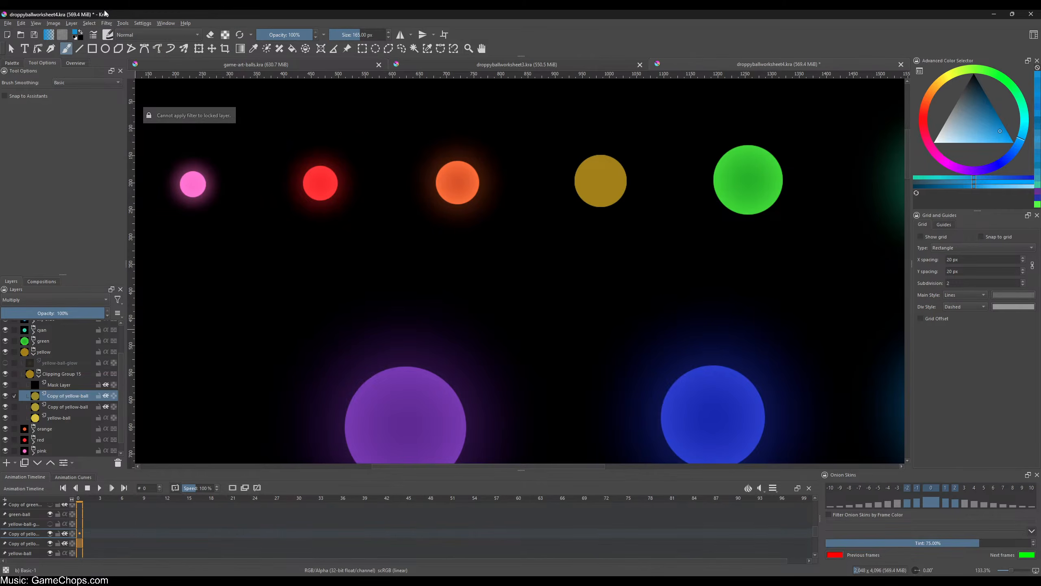
click(107, 23)
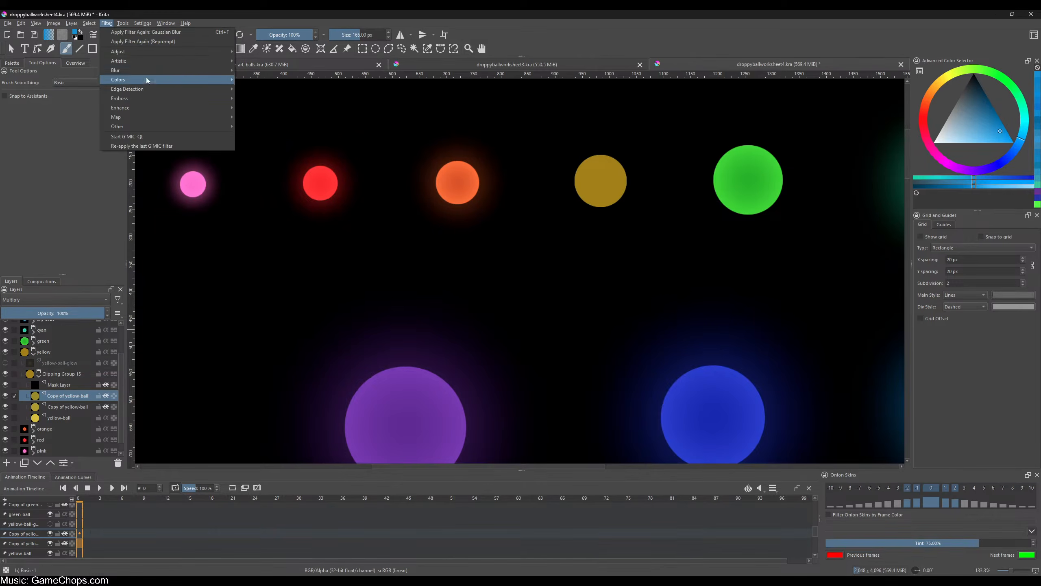
mouse_move(156, 71)
click(249, 80)
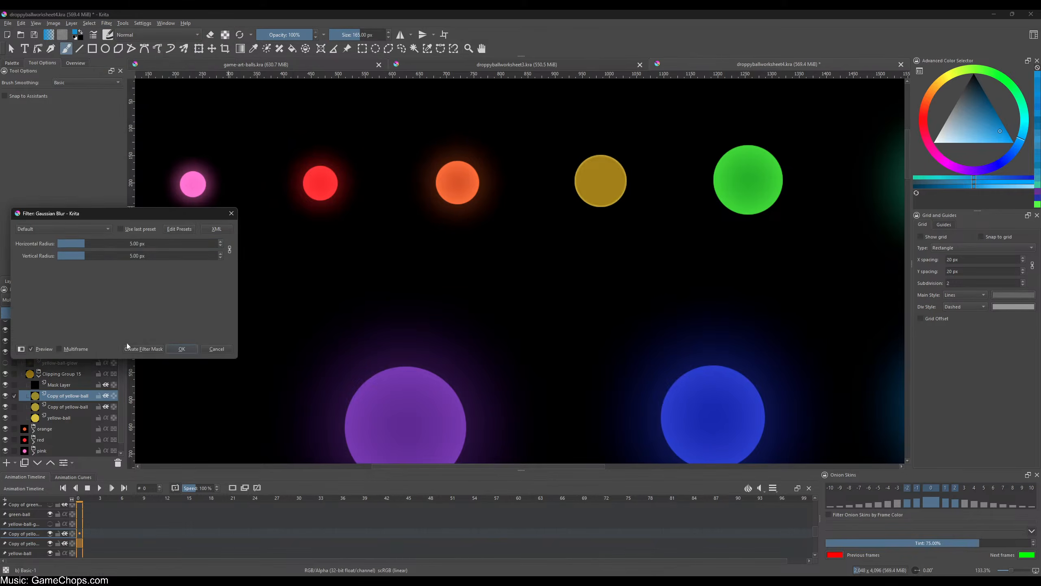
drag(89, 244, 129, 243)
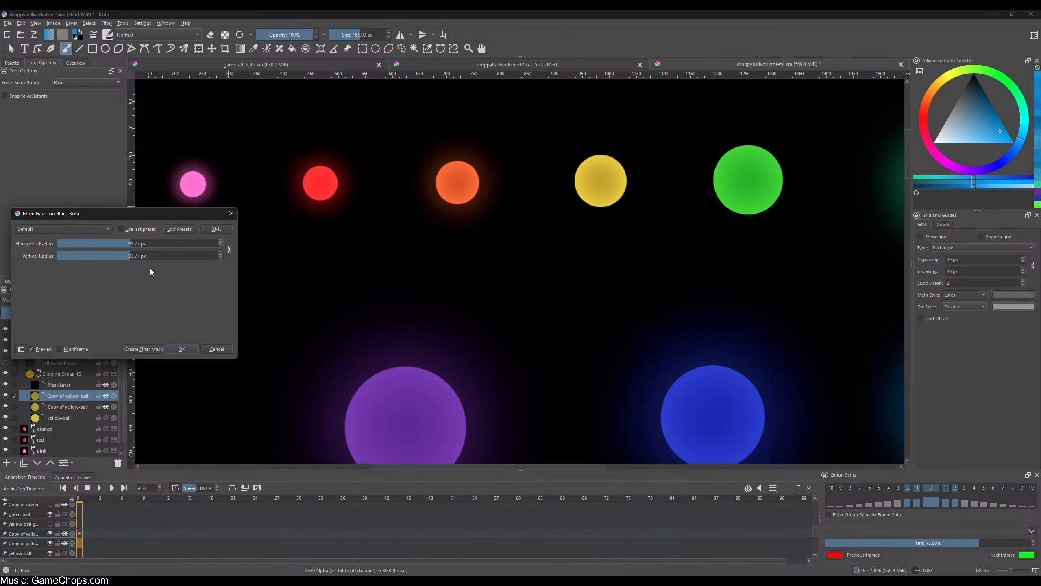
right_click(155, 240)
text(95)
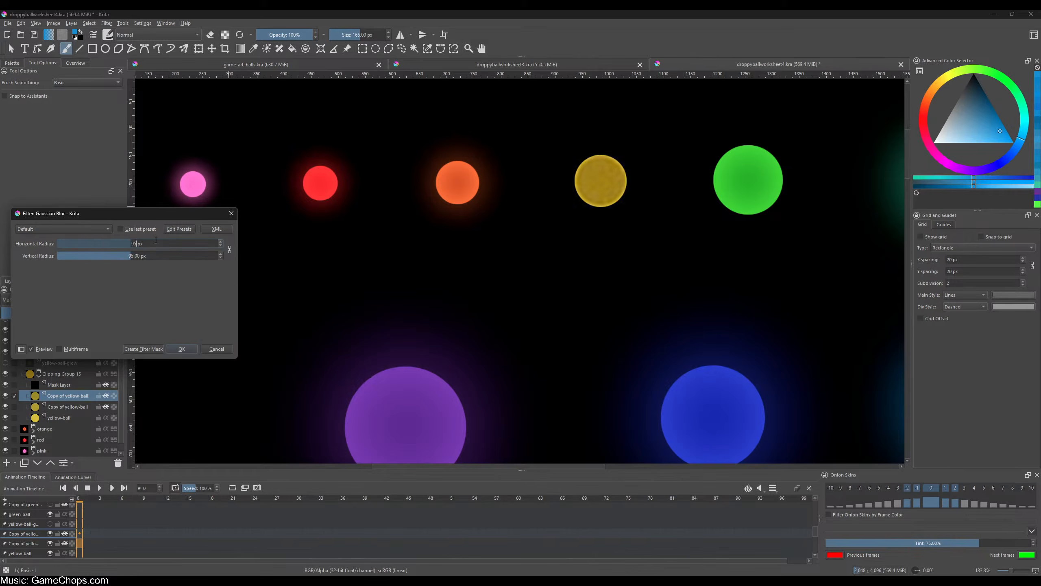
key(Return)
click(169, 347)
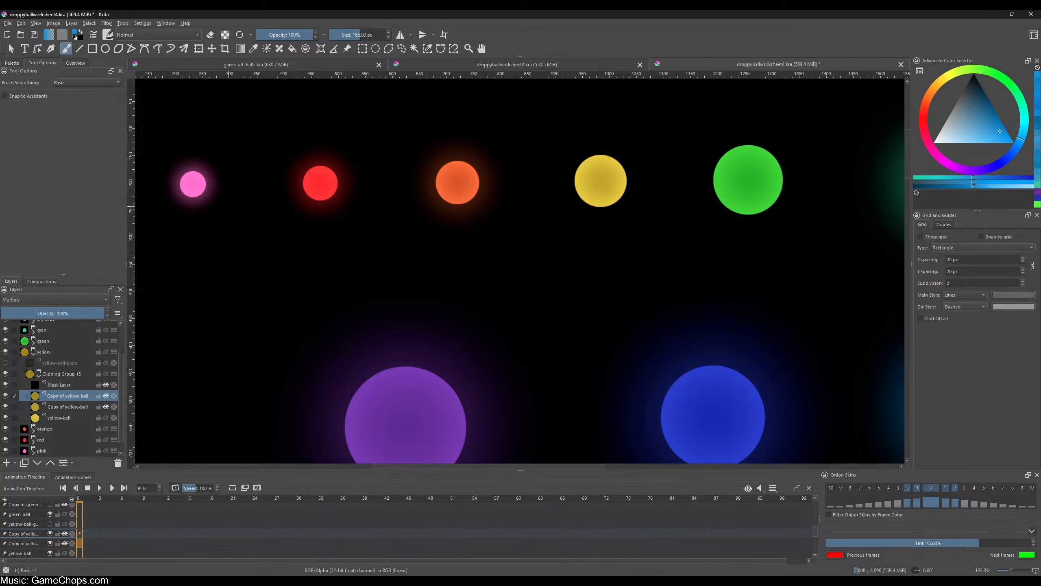
- Export the yellow ball's clipping group as a separate PNG, overwriting yellow-ball in the assets folder, and check the game in Godot
click(52, 372)
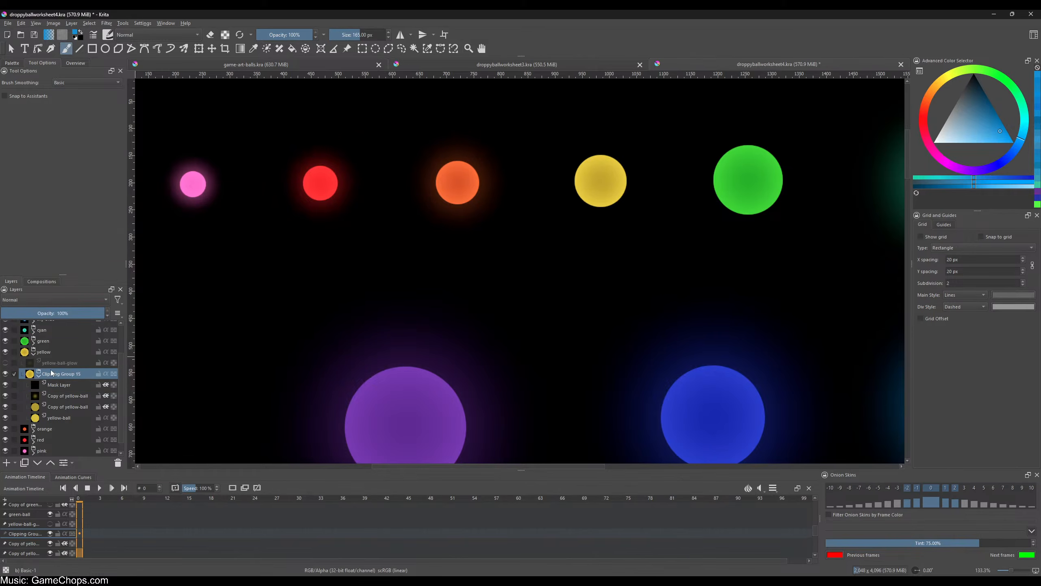
key(ctrl+shift+n)
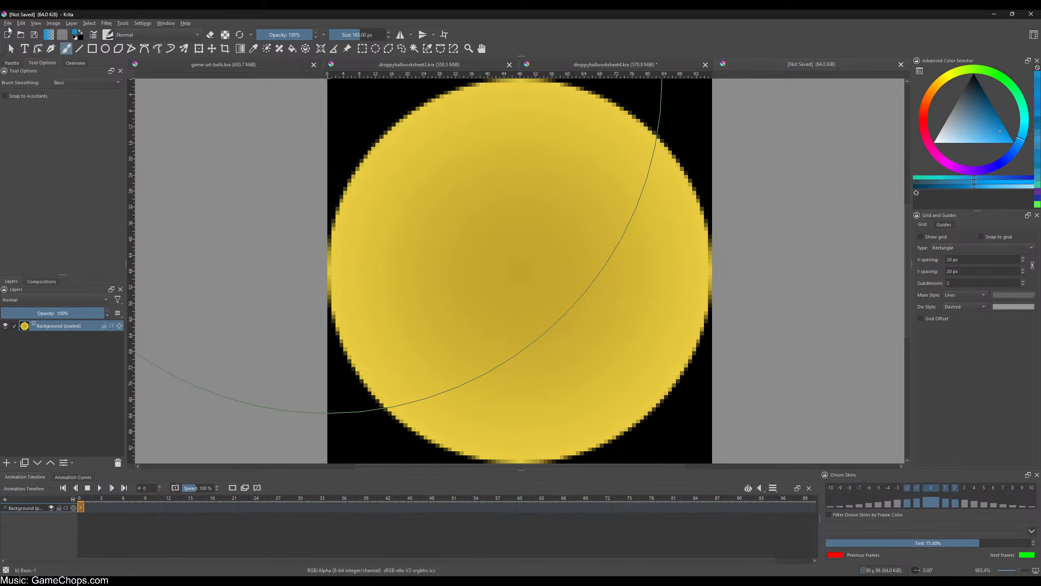
click(7, 22)
click(23, 100)
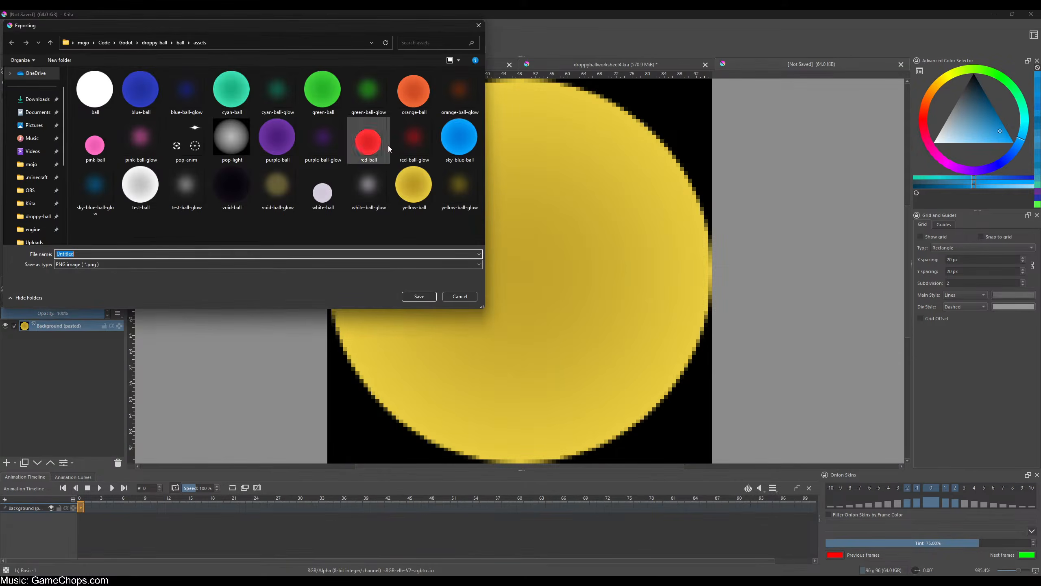
click(414, 185)
click(419, 296)
click(540, 298)
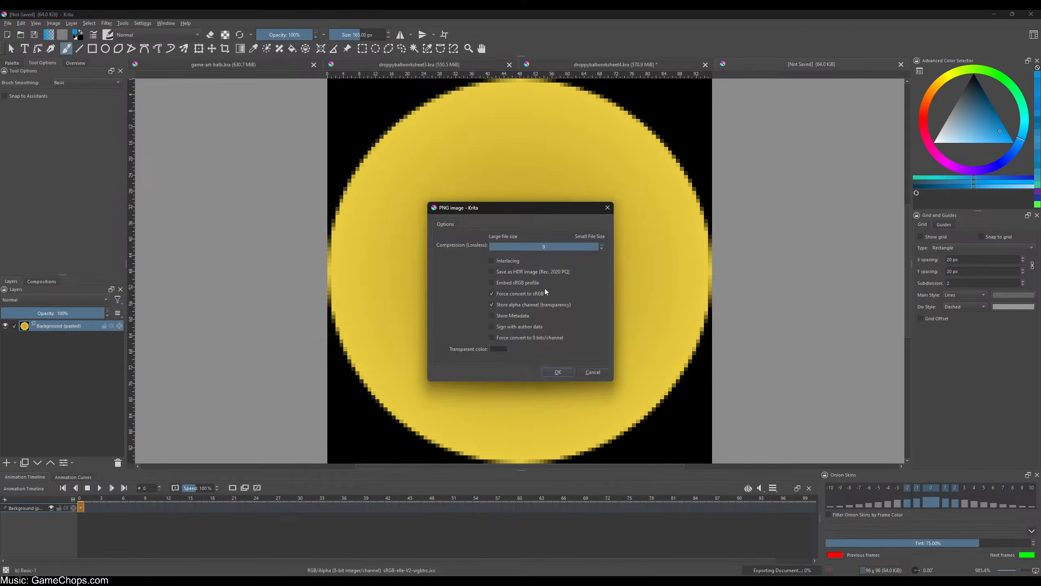
click(557, 372)
key(ctrl+w)
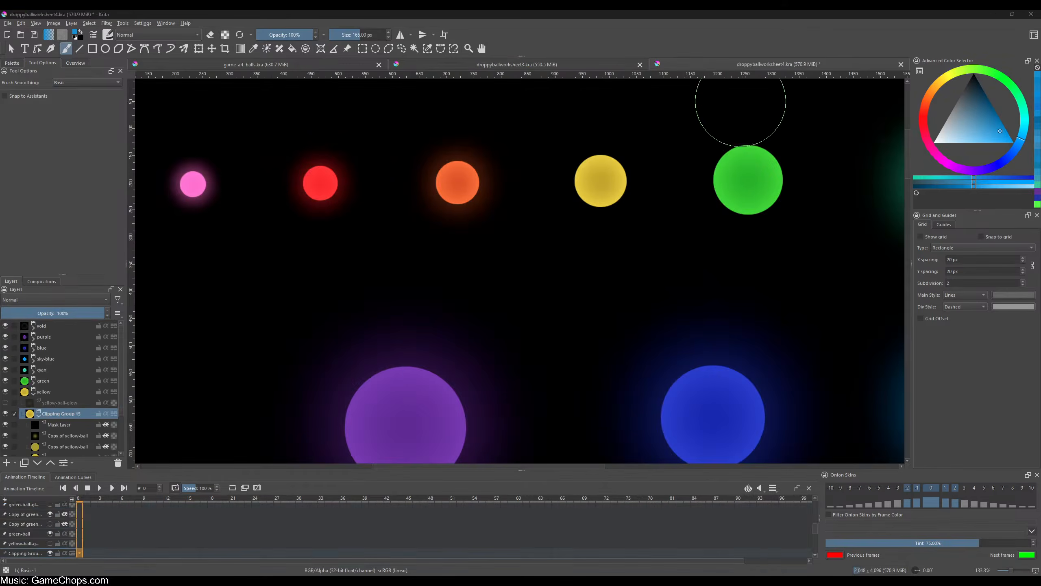
key(alt+Tab)
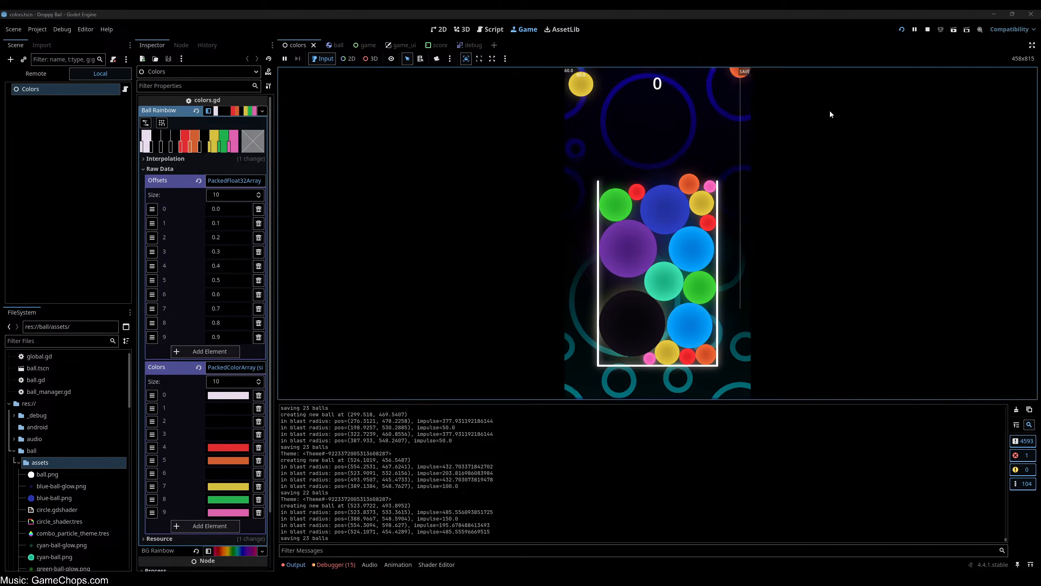
key(alt+Tab)
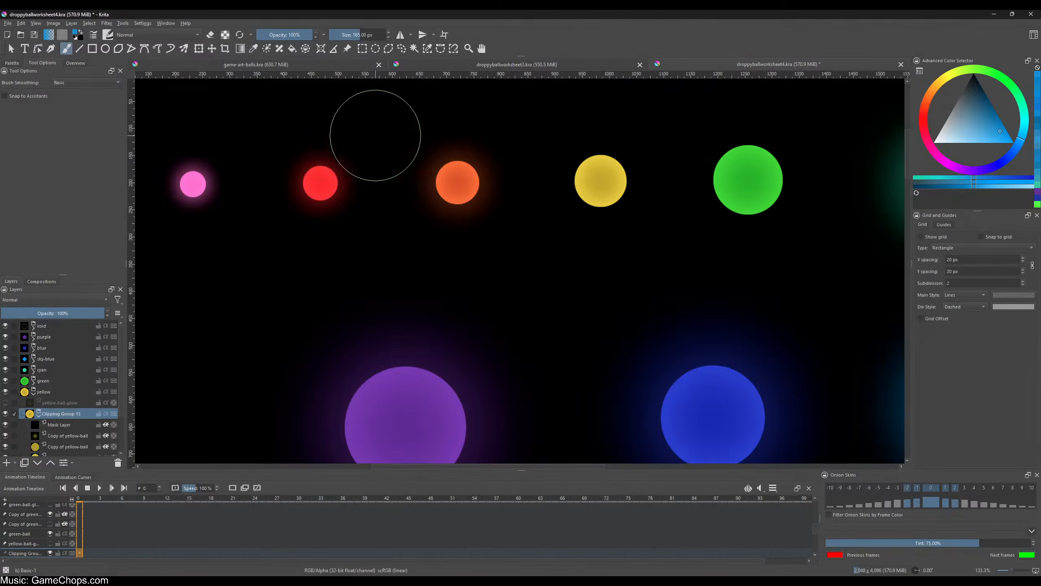
- Collapse the yellow group, expand the orange group, and delete its old Multiply copy of orange-ball
click(33, 393)
click(41, 404)
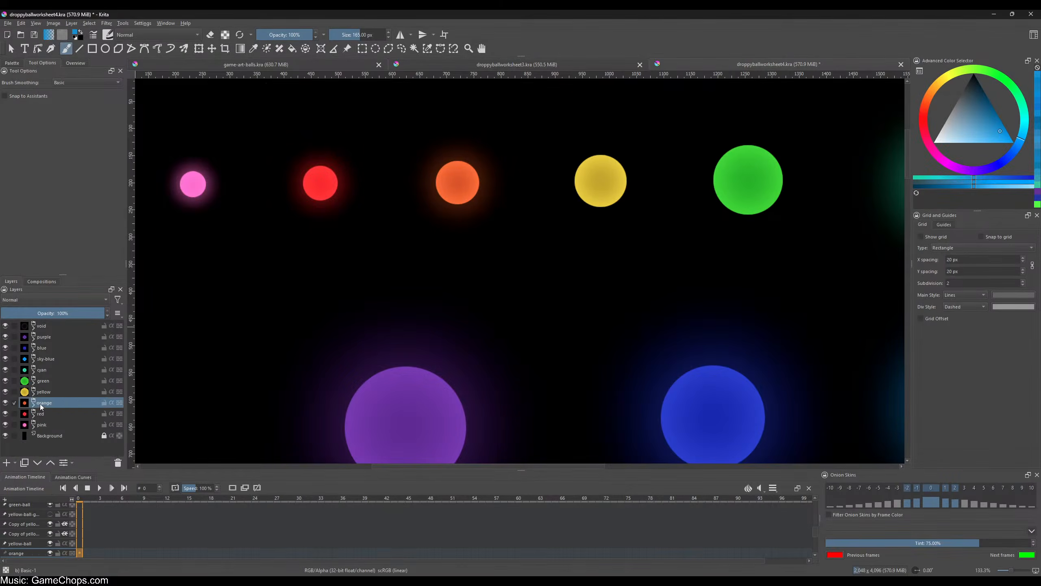
click(33, 405)
scroll(55, 381, down, 2)
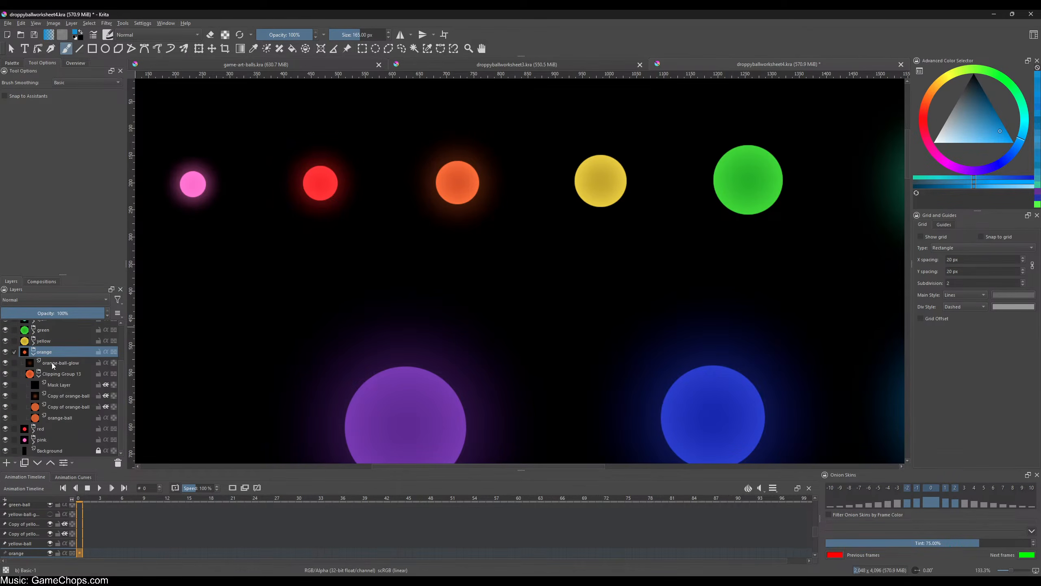
click(64, 396)
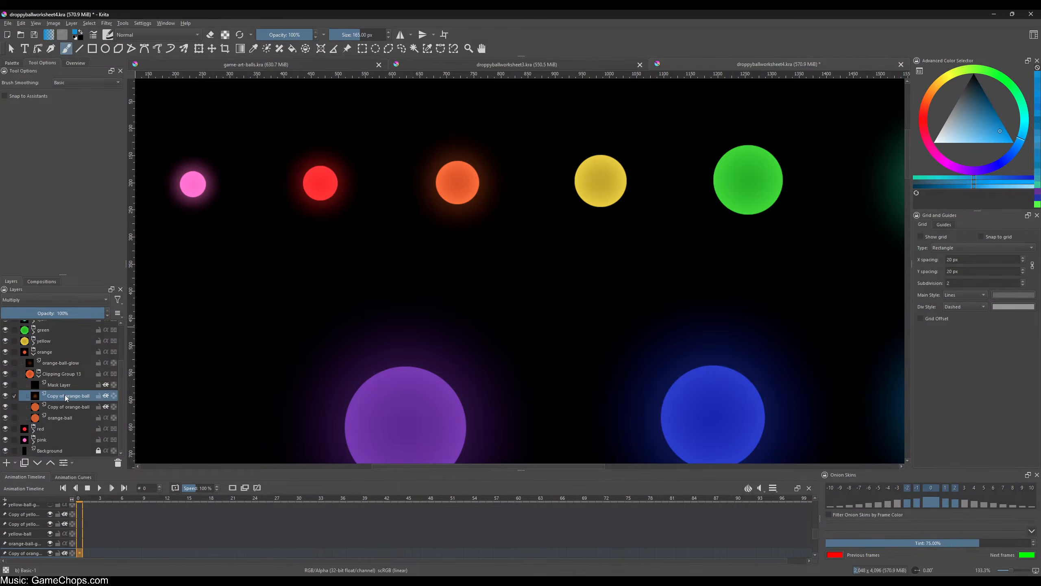
mouse_move(65, 395)
key(shift+Delete)
- Duplicate the orange-ball layer, place the duplicate directly below the mask layer, and set its blending mode to Multiply
click(65, 418)
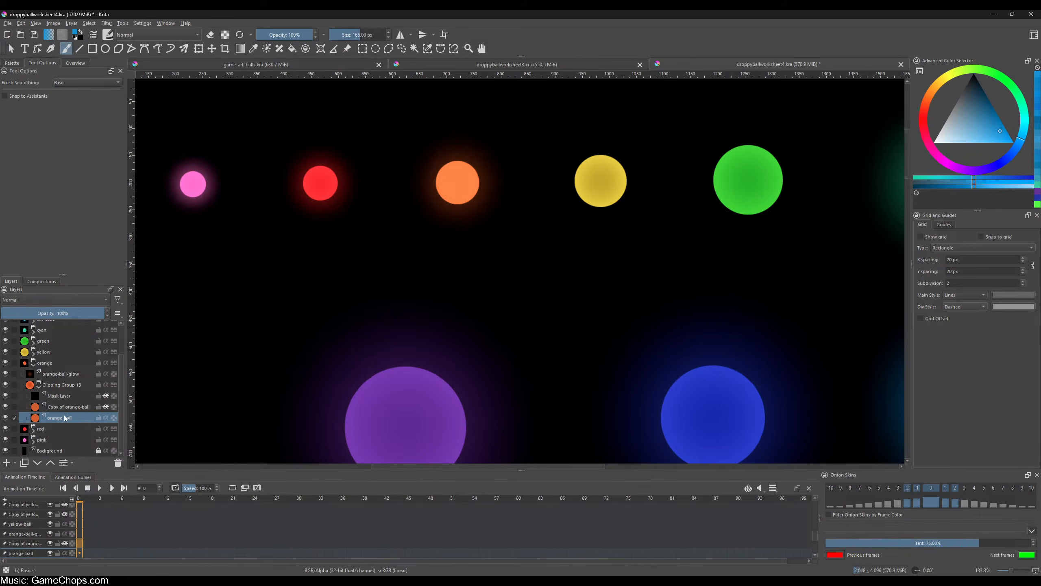
key(ctrl+j)
drag(65, 417, 72, 403)
click(53, 299)
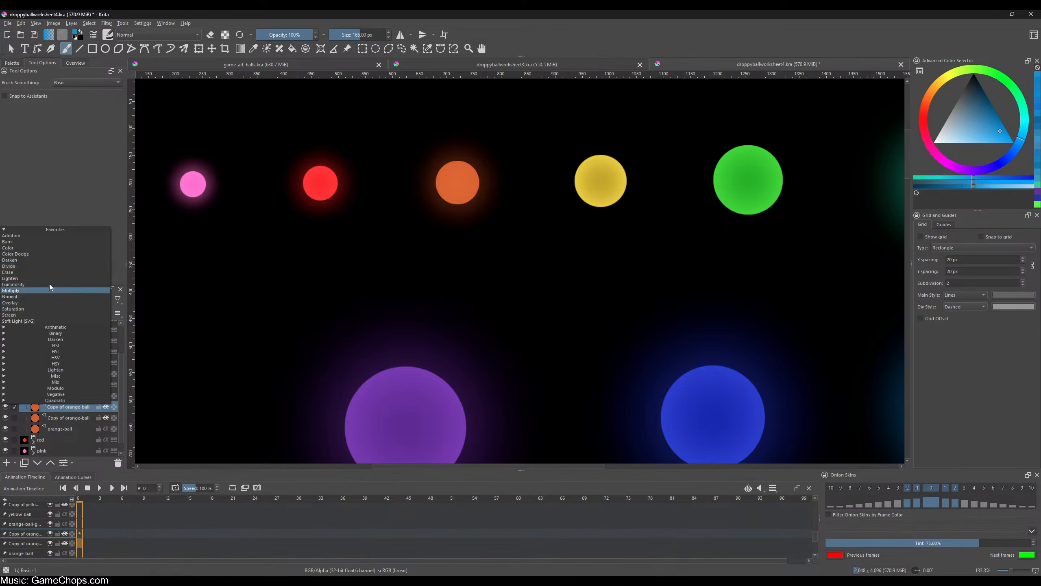
click(53, 290)
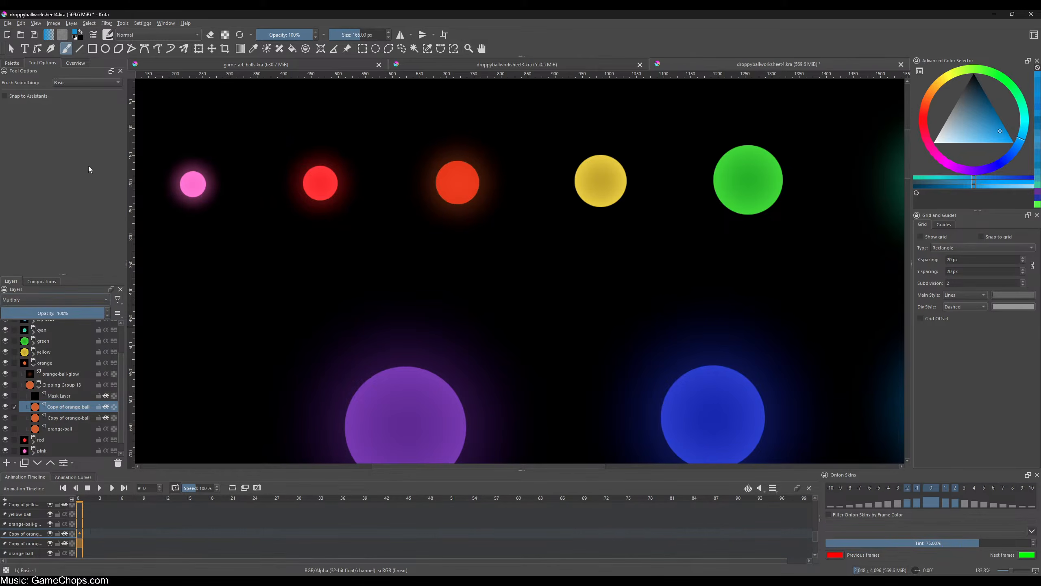
- Hide the orange-ball-glow layer and darken the new orange-ball copy with an HSV/HSL adjustment, setting Lightness to -50
click(107, 24)
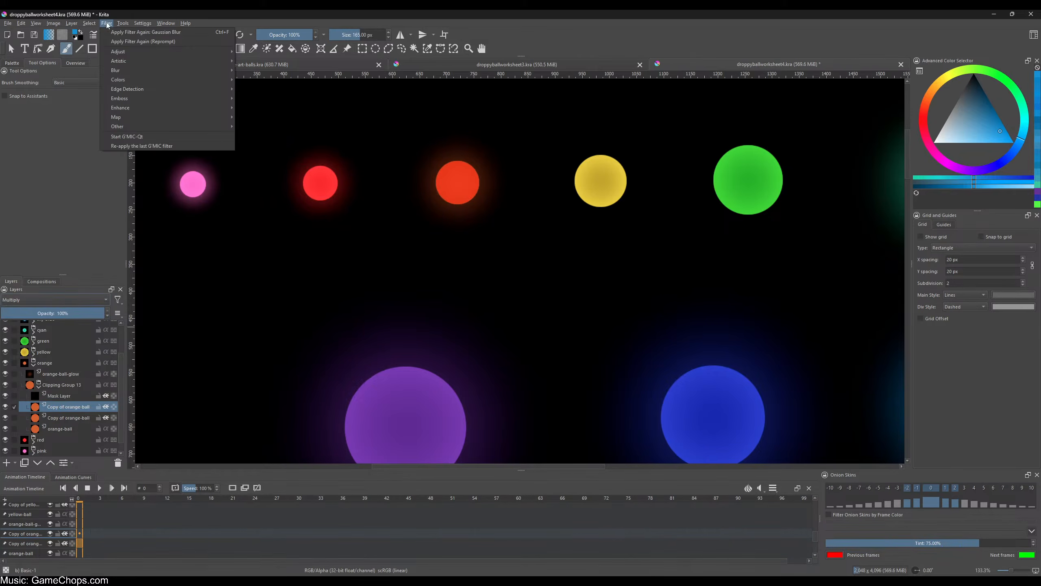
click(4, 373)
click(5, 374)
click(107, 25)
click(107, 24)
key(ctrl+u)
click(78, 281)
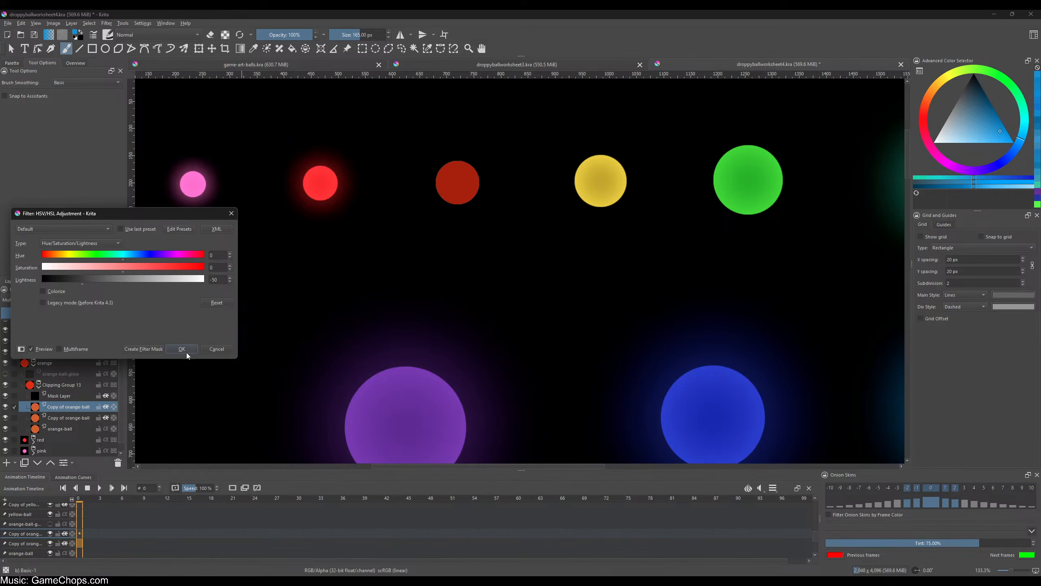
click(172, 349)
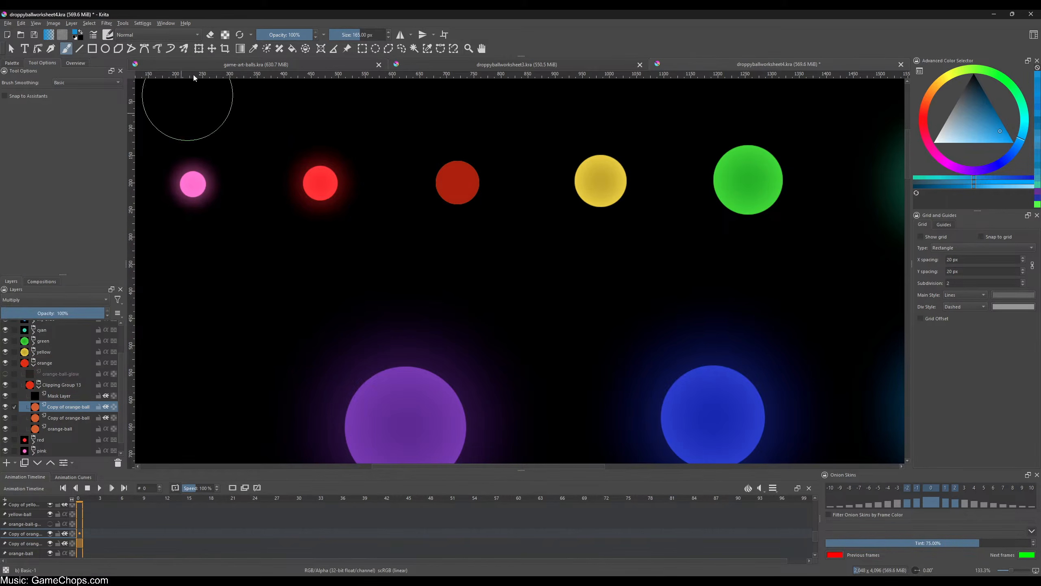
- Apply a 95 px Gaussian Blur to the darkened Multiply copy of orange-ball
click(107, 23)
mouse_move(122, 72)
click(279, 80)
drag(95, 241, 118, 244)
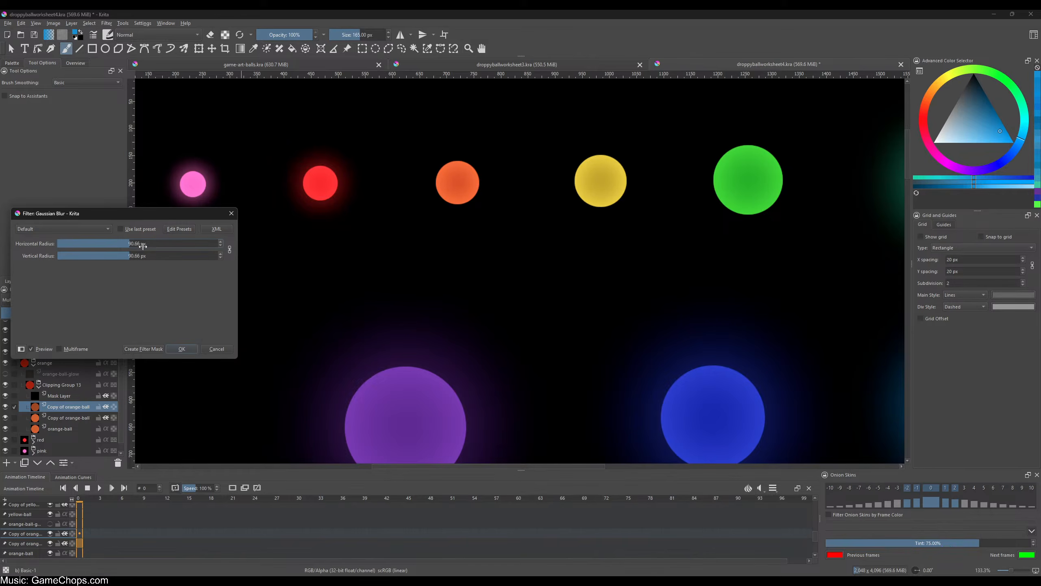
click(142, 246)
text(95)
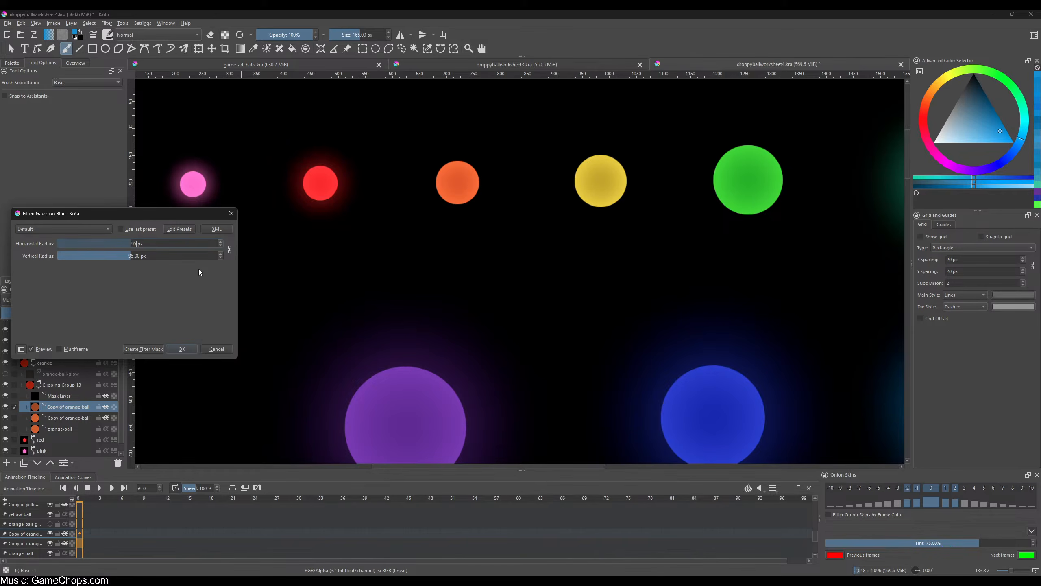
click(182, 349)
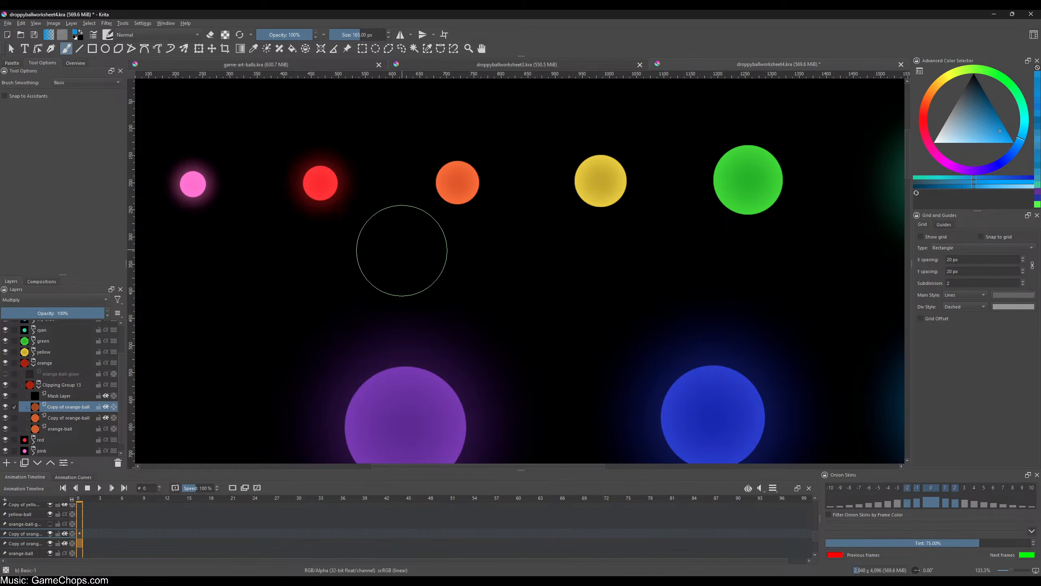
- Export the orange ball's clipping group as a separate PNG, overwriting orange-ball in the assets folder, and close the temporary image
click(60, 384)
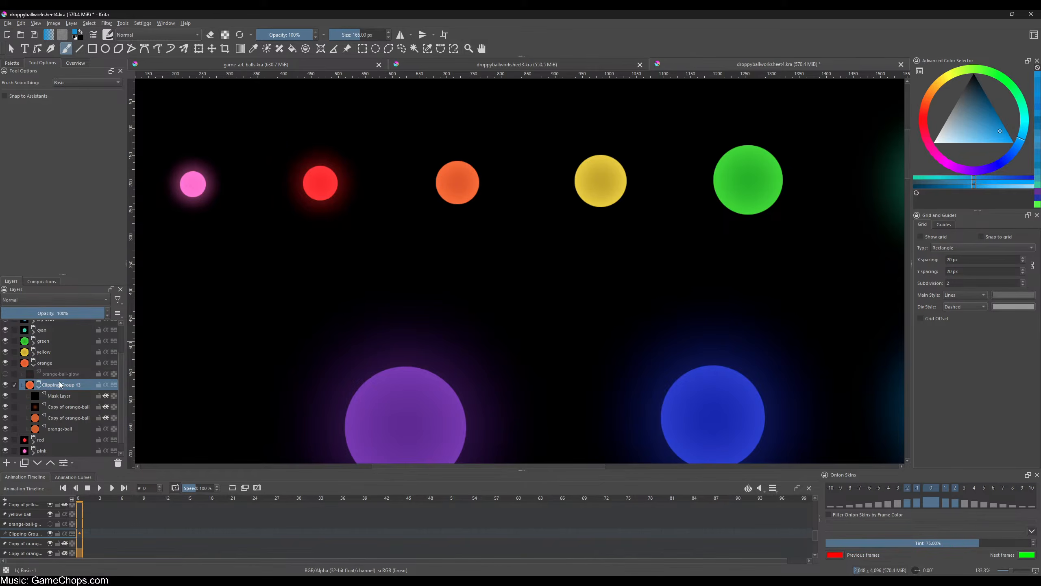
key(ctrl+shift+n)
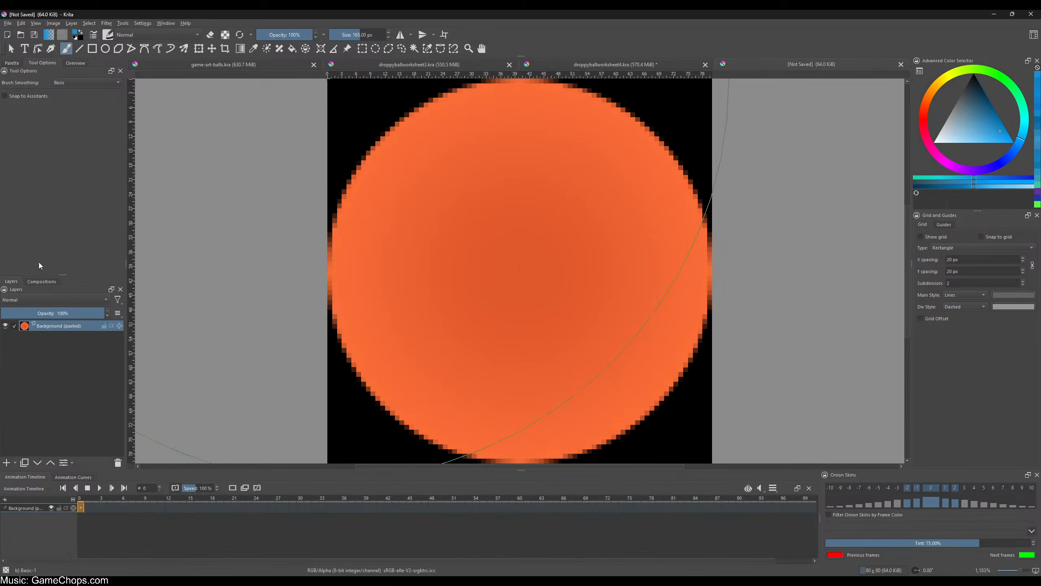
click(6, 23)
click(24, 99)
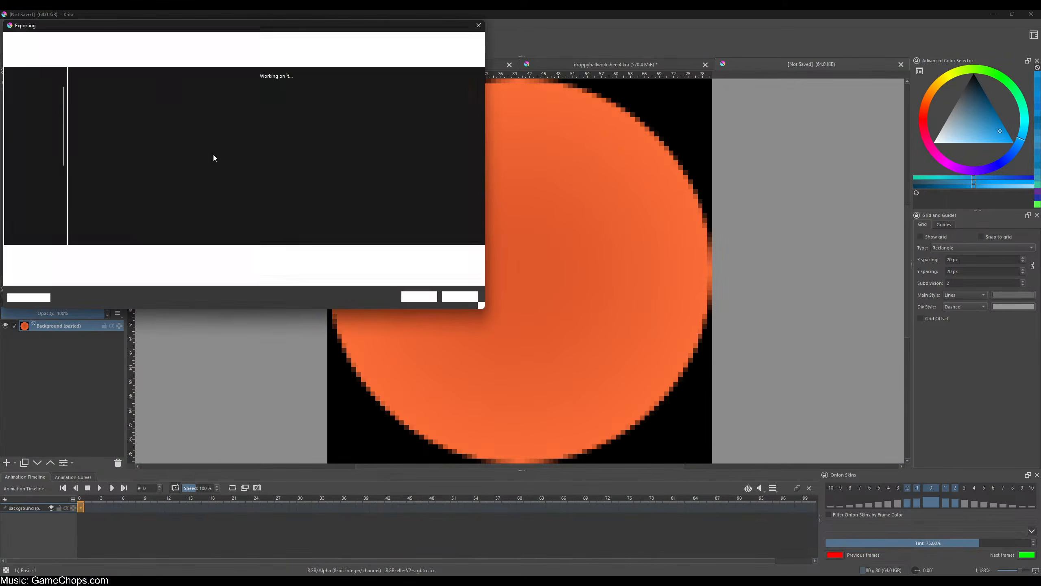
click(414, 91)
click(419, 296)
click(532, 298)
click(560, 371)
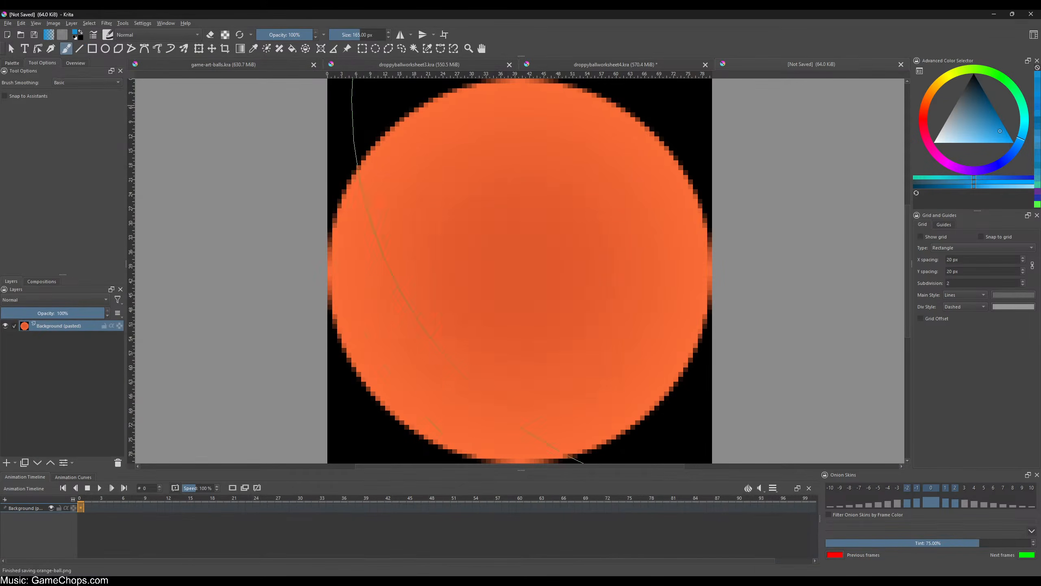
middle_click(790, 67)
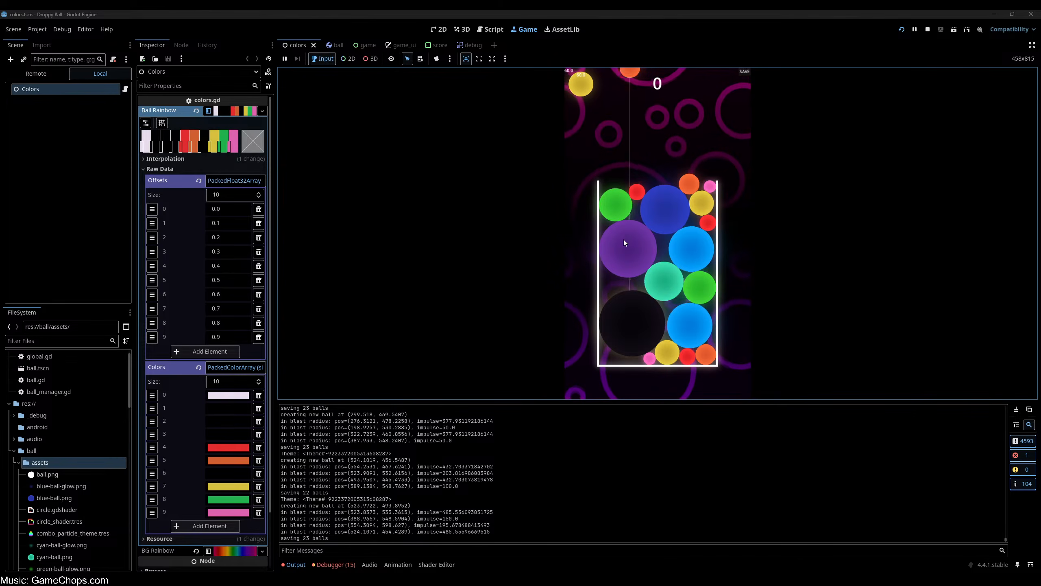
- Pause the running game in Godot and restart it with an empty box
key(Escape)
click(657, 324)
click(659, 253)
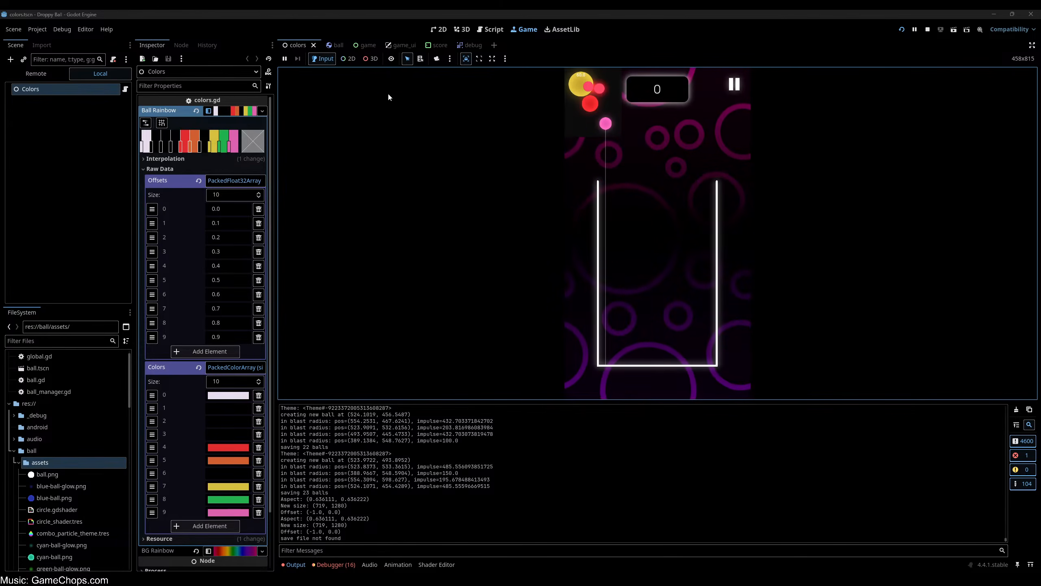
- Hide the Node2D and Ball2 nodes in the game scene, save the scene and rerun the project
click(365, 45)
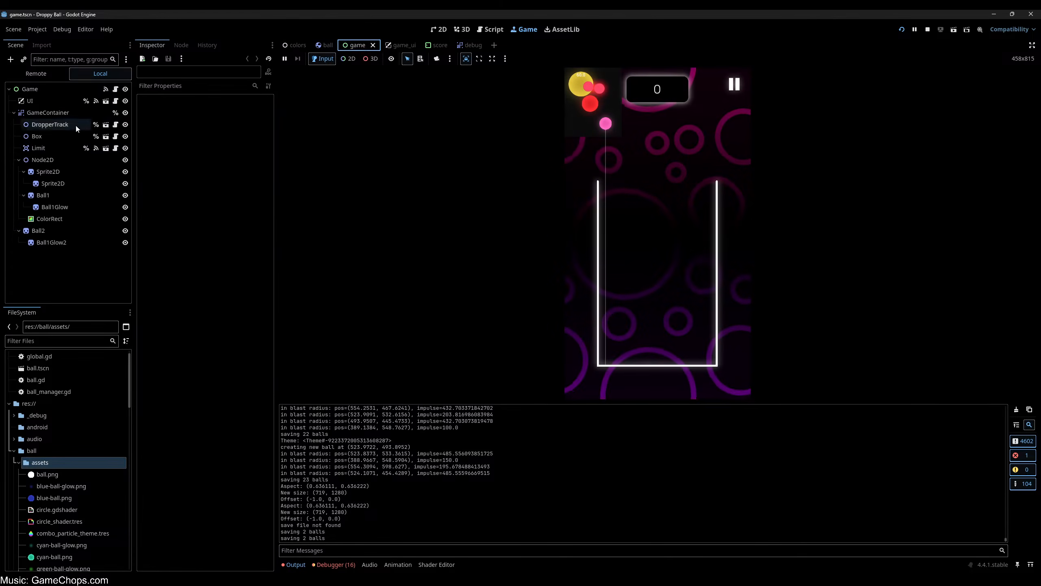
click(125, 160)
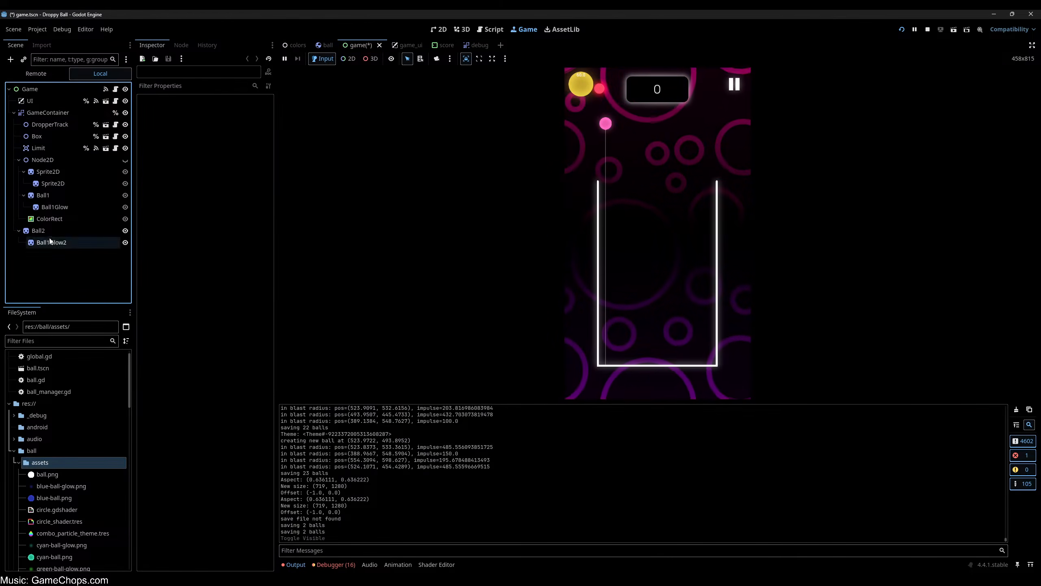
click(124, 230)
key(ctrl+s)
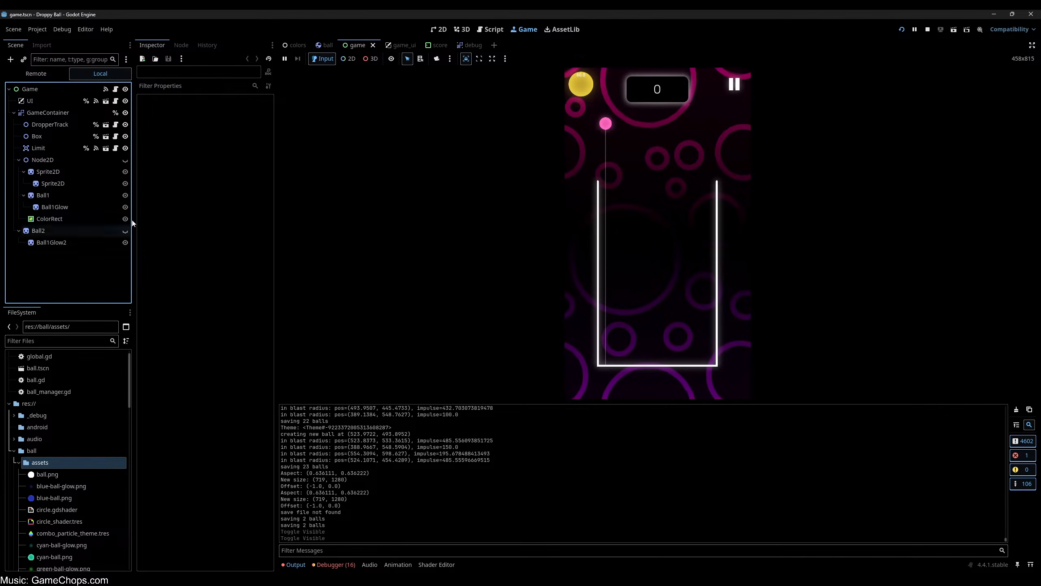
click(927, 29)
key(F5)
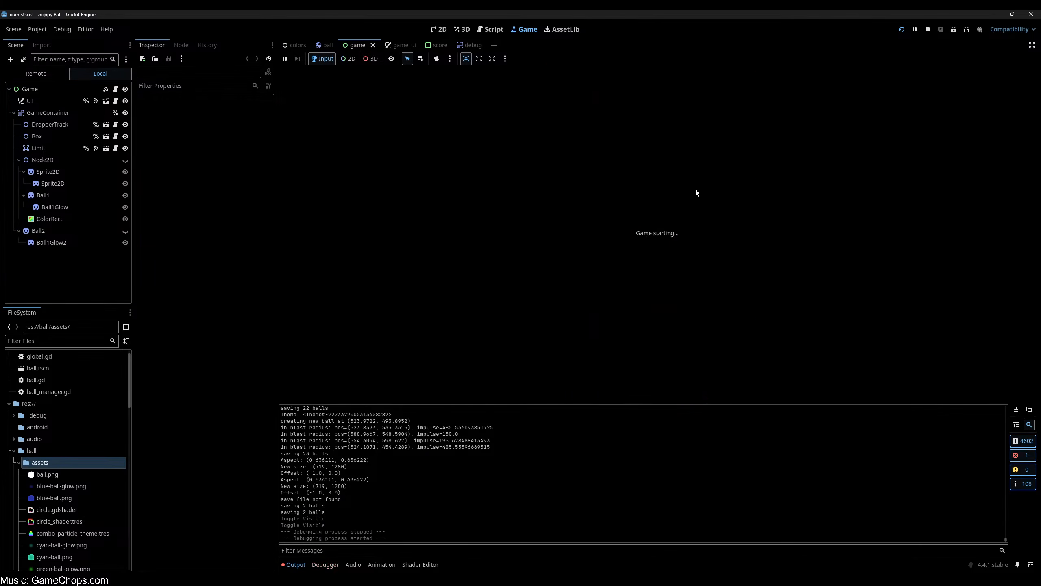
- Playtest the restarted game by dropping balls into the empty box, merging matching colours up to the first cyan ball
click(655, 334)
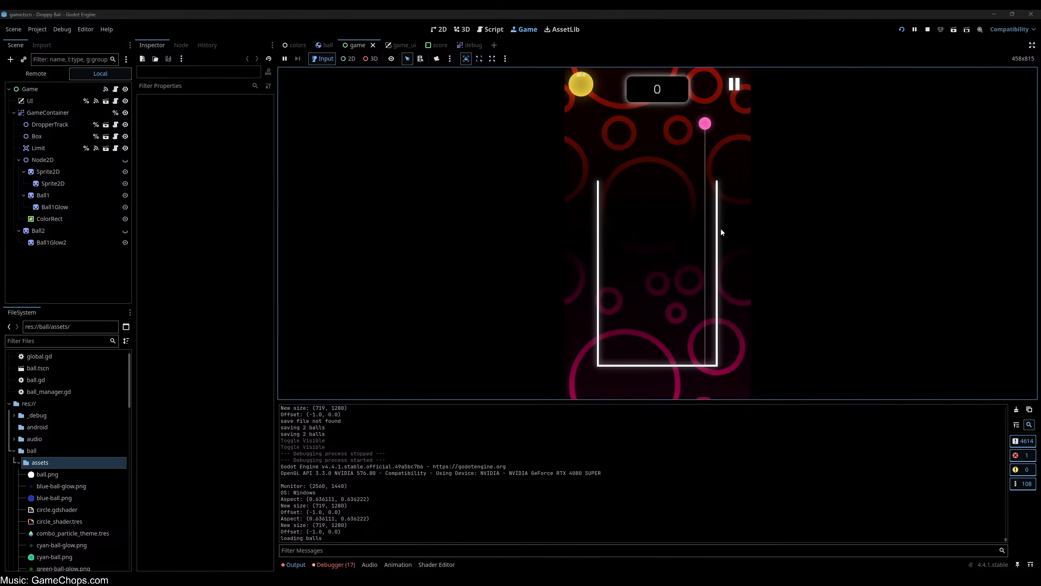
click(704, 217)
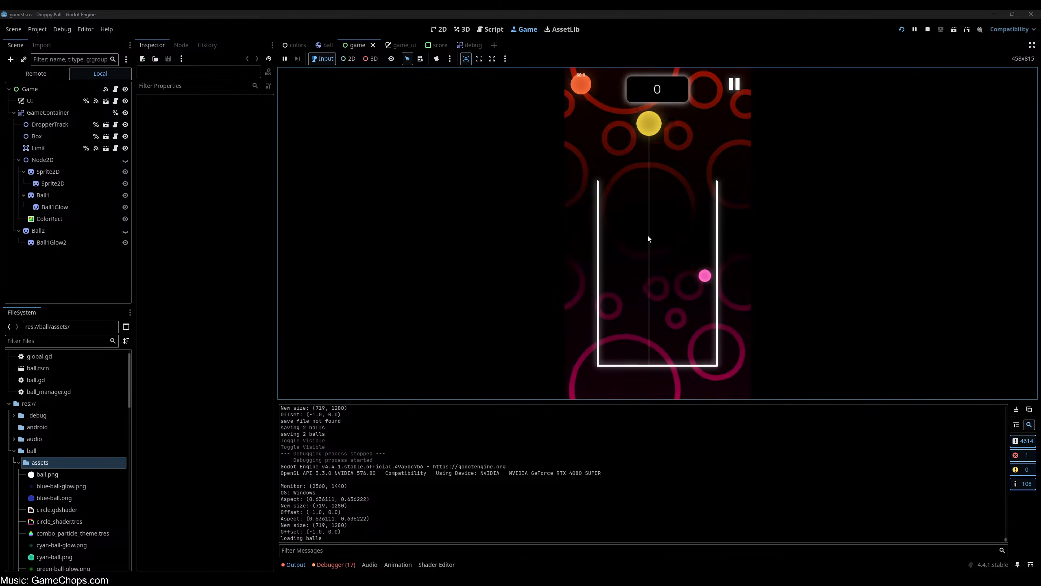
click(640, 236)
click(674, 246)
click(709, 246)
click(676, 262)
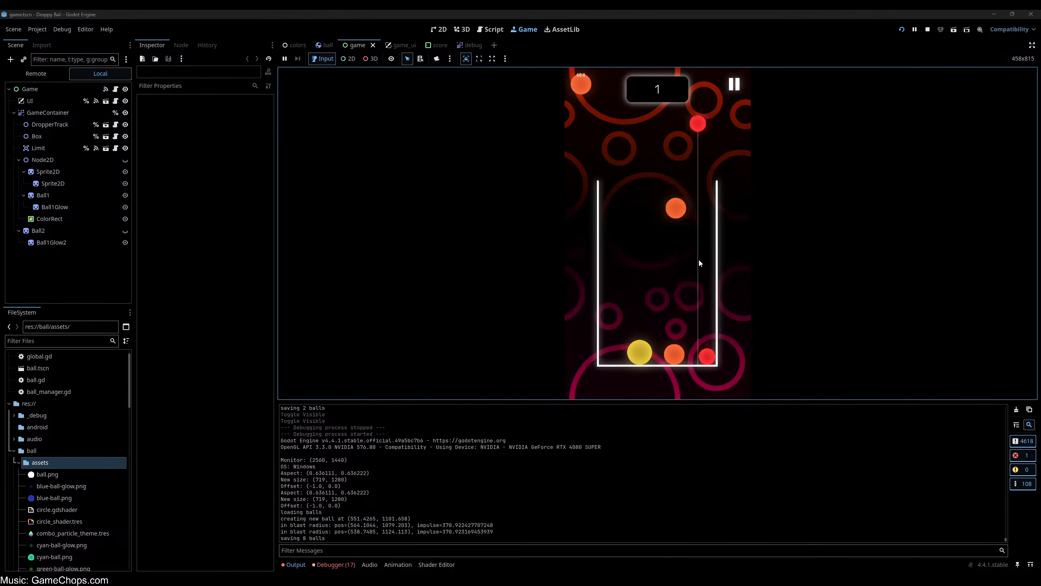
click(708, 262)
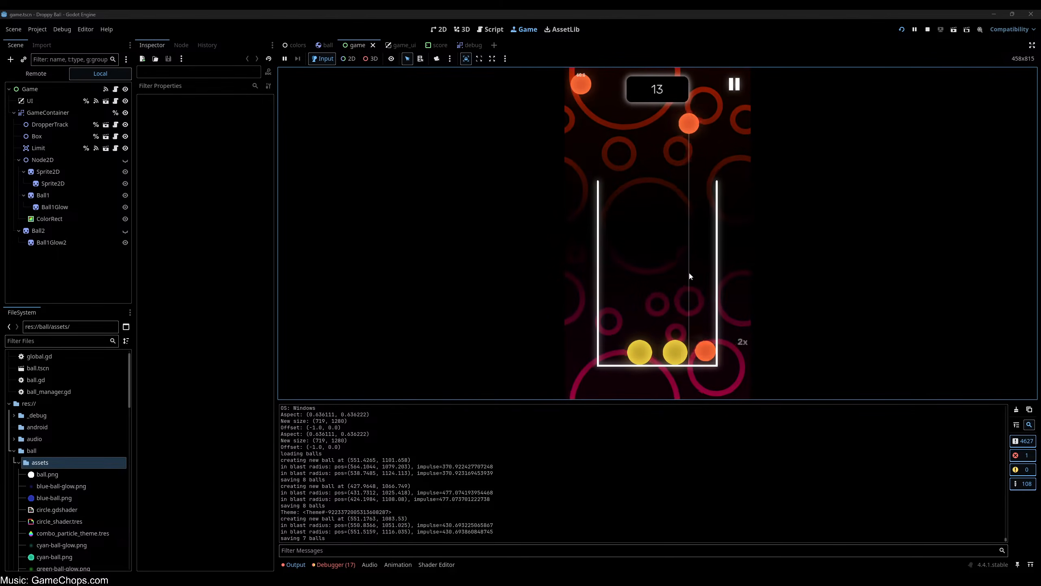
click(703, 277)
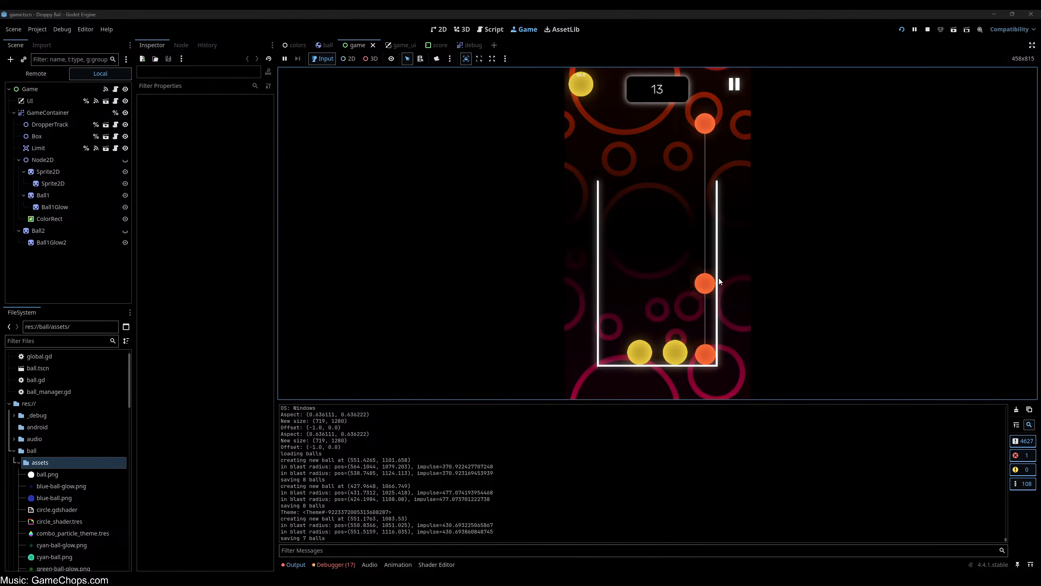
click(705, 279)
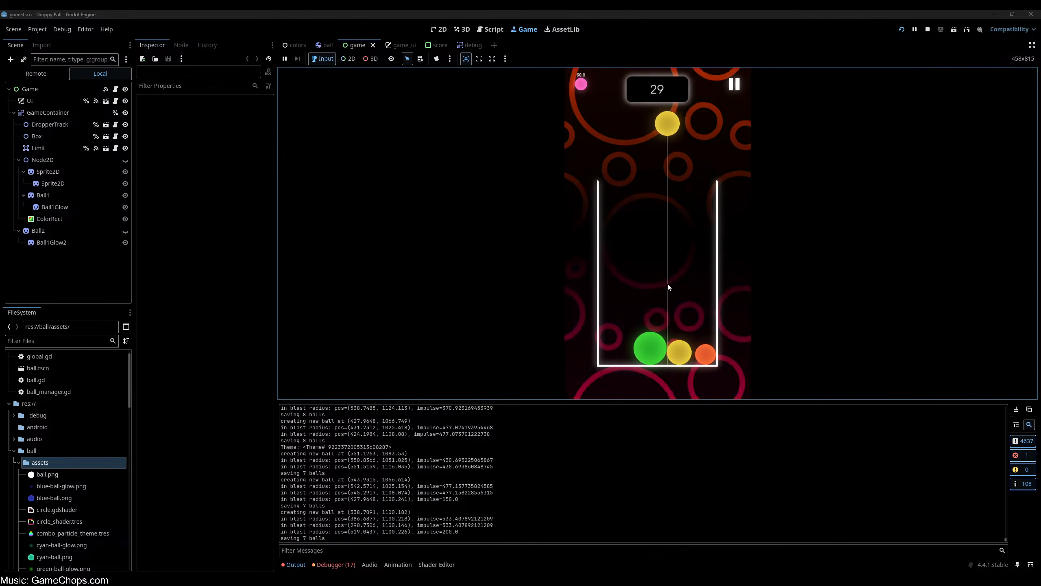
click(660, 285)
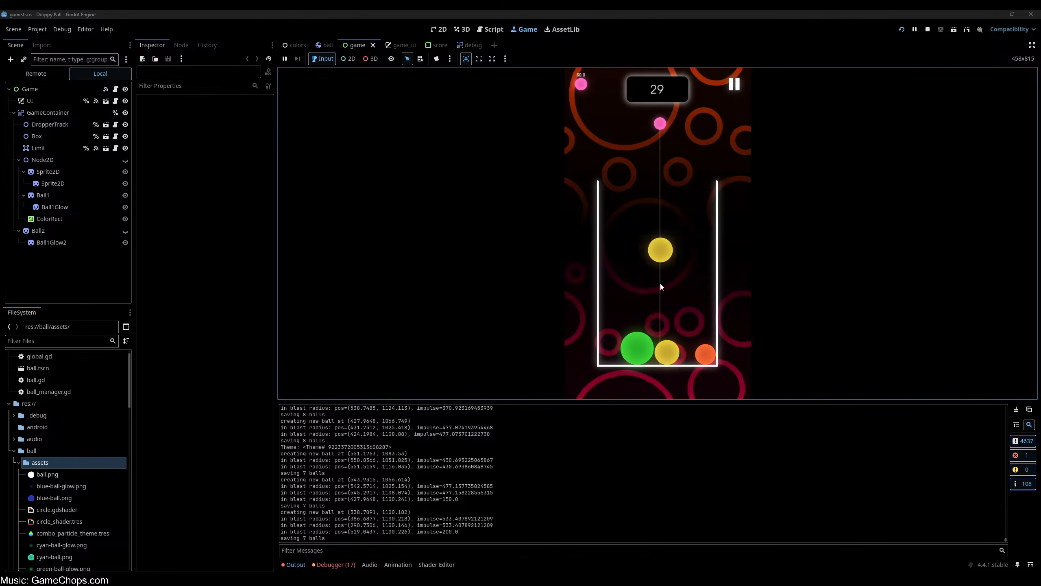
click(726, 293)
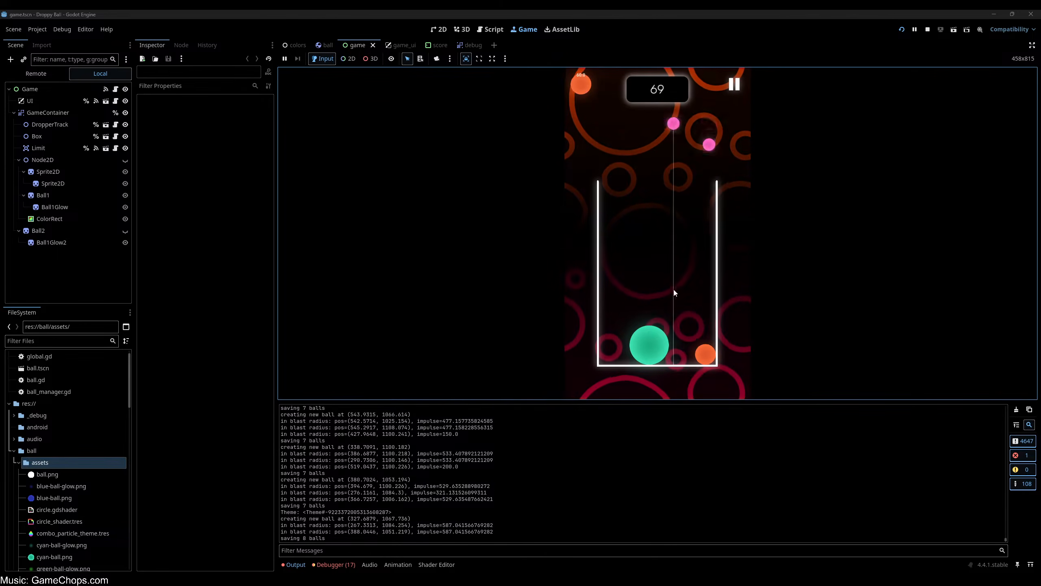
- Drop more balls beside the cyan ball, building a second cyan ball and merging the pair into a blue ball
click(718, 295)
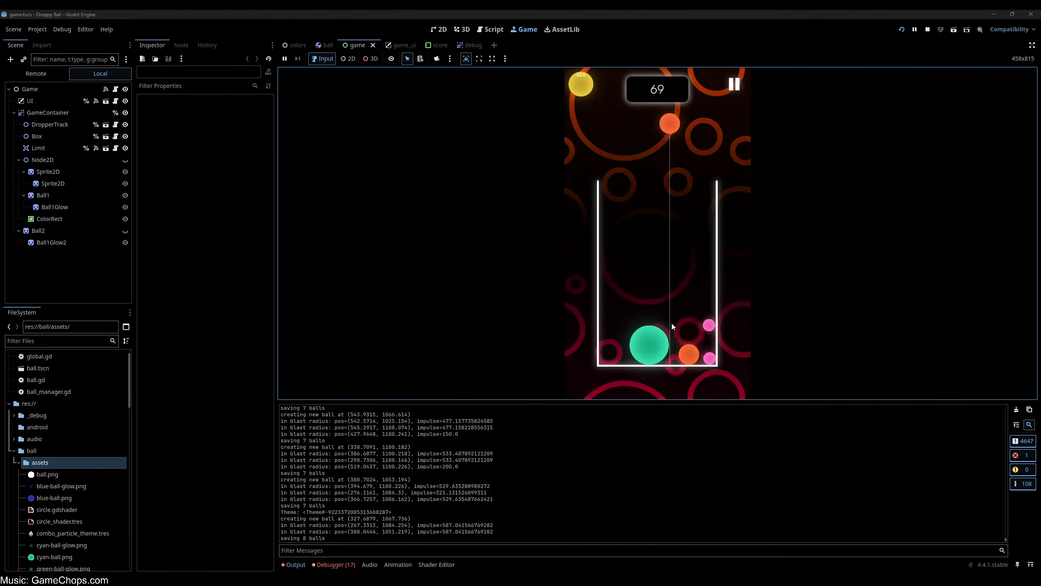
click(679, 335)
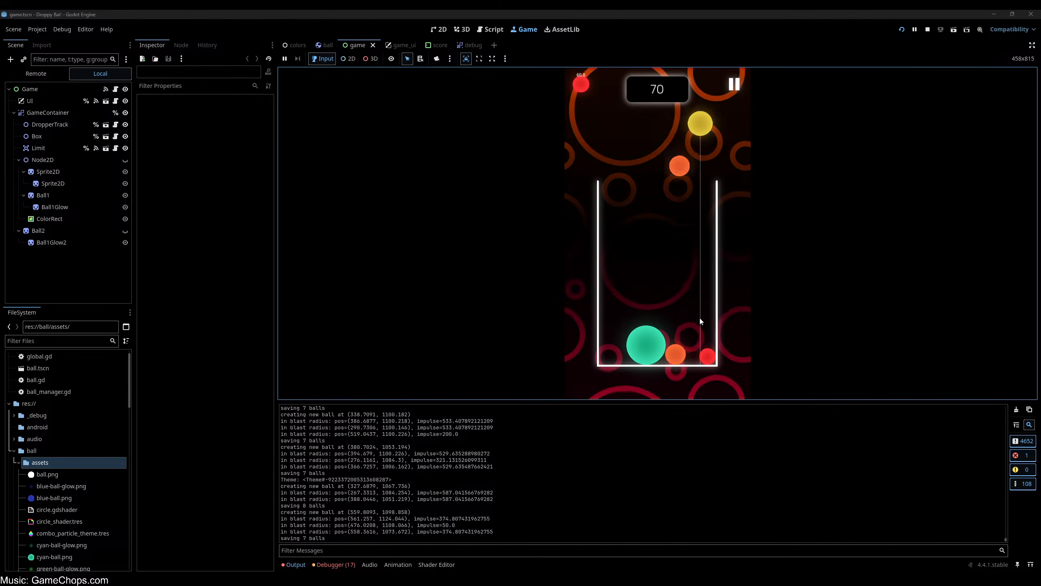
click(669, 337)
click(706, 338)
click(689, 337)
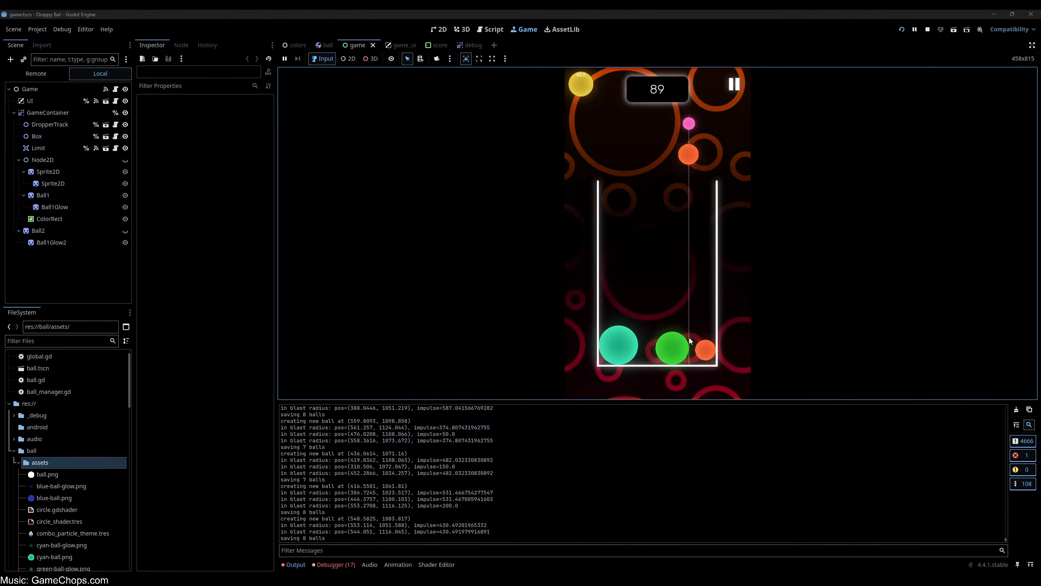
click(720, 339)
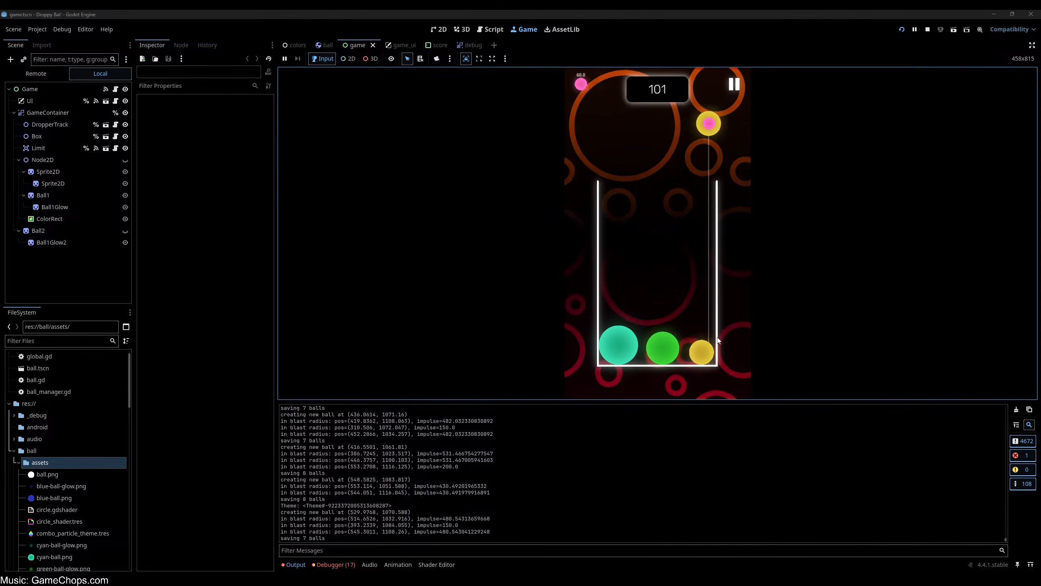
click(673, 337)
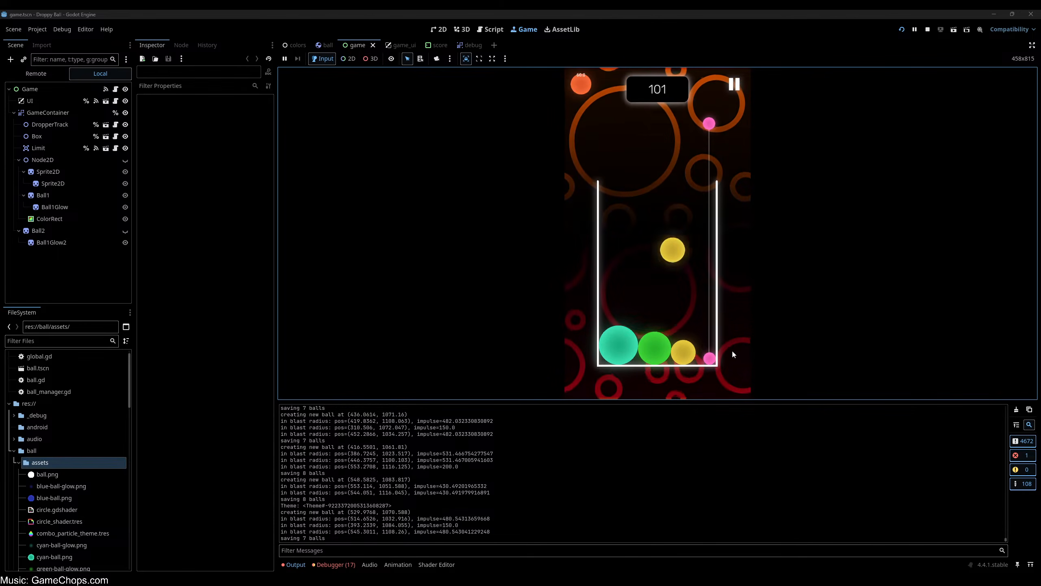
click(700, 336)
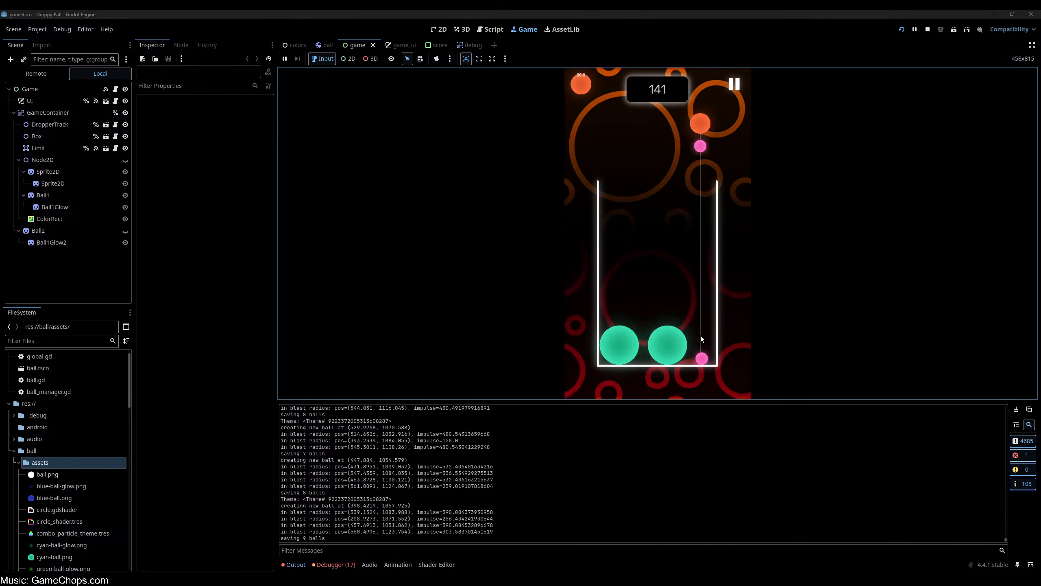
click(692, 333)
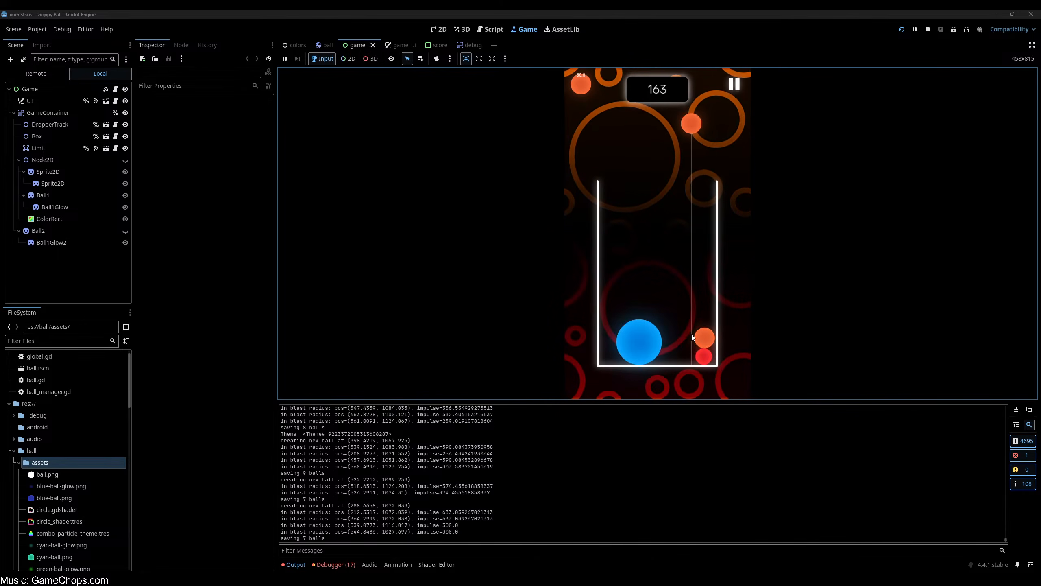
- Drop and merge red, orange, yellow and green balls around the blue ball to form a cyan ball beside it
click(698, 335)
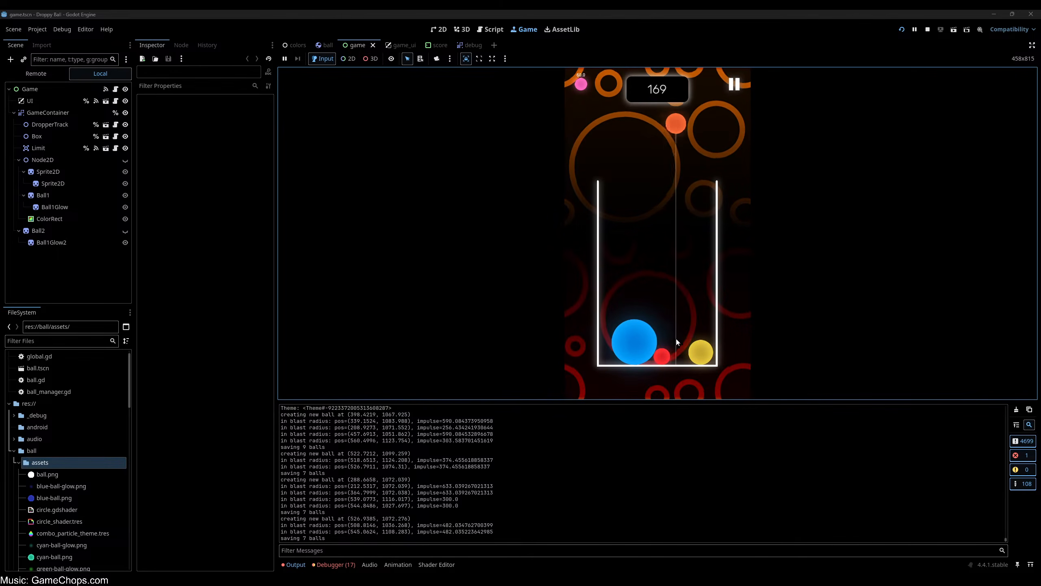
click(675, 339)
click(717, 345)
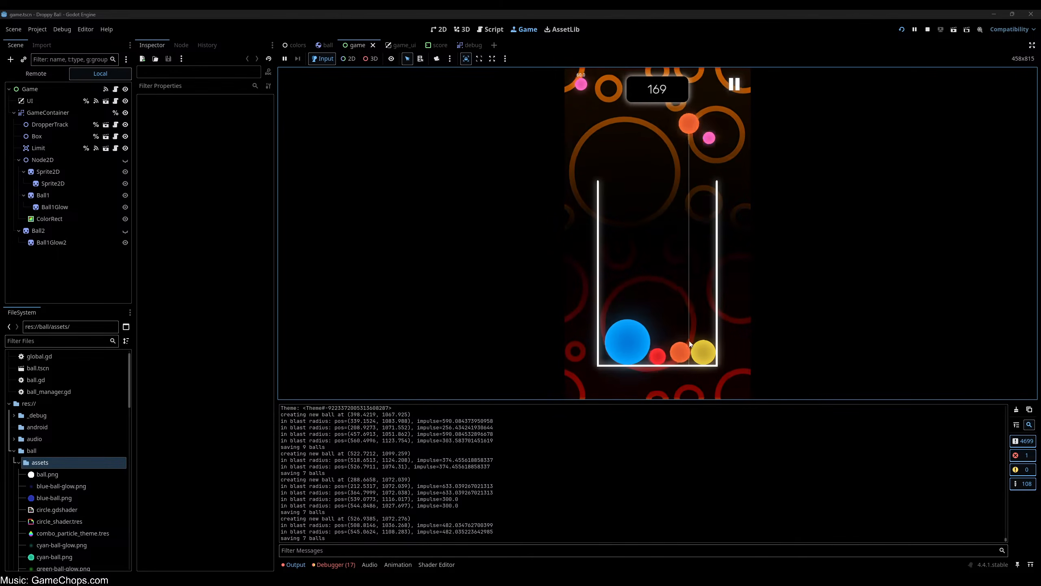
click(678, 342)
click(704, 345)
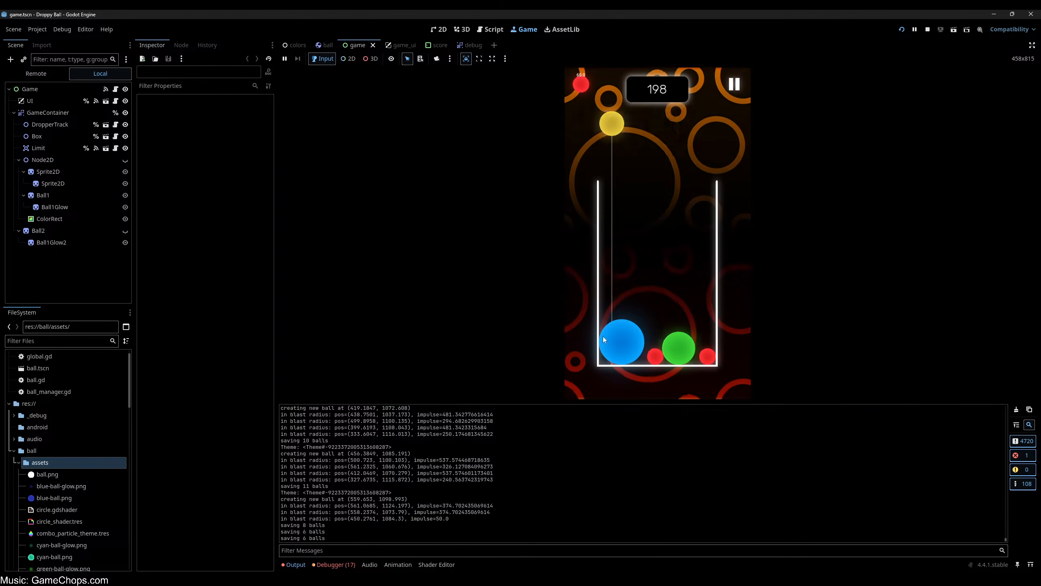
click(611, 341)
click(666, 343)
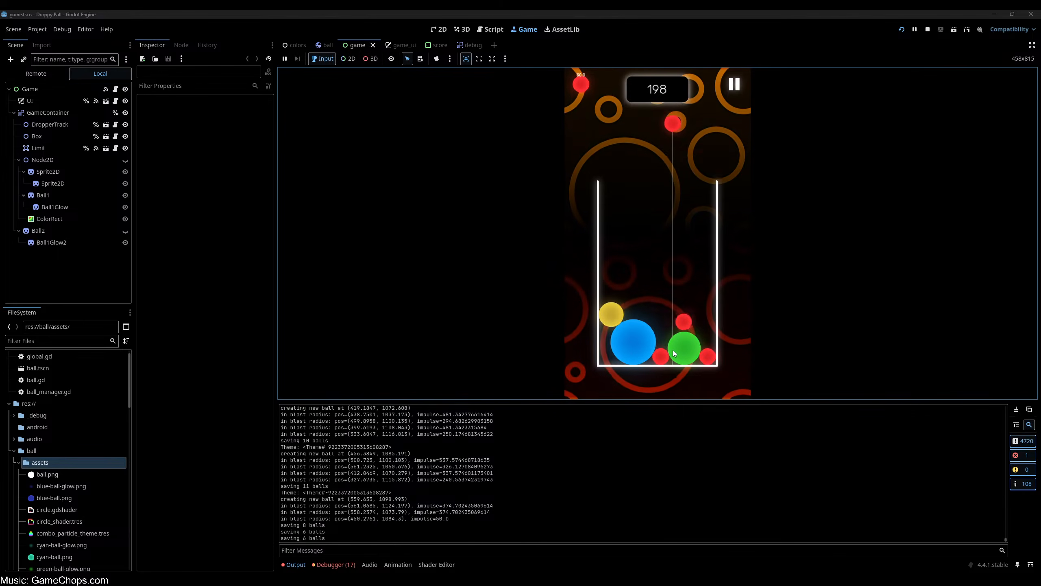
click(657, 334)
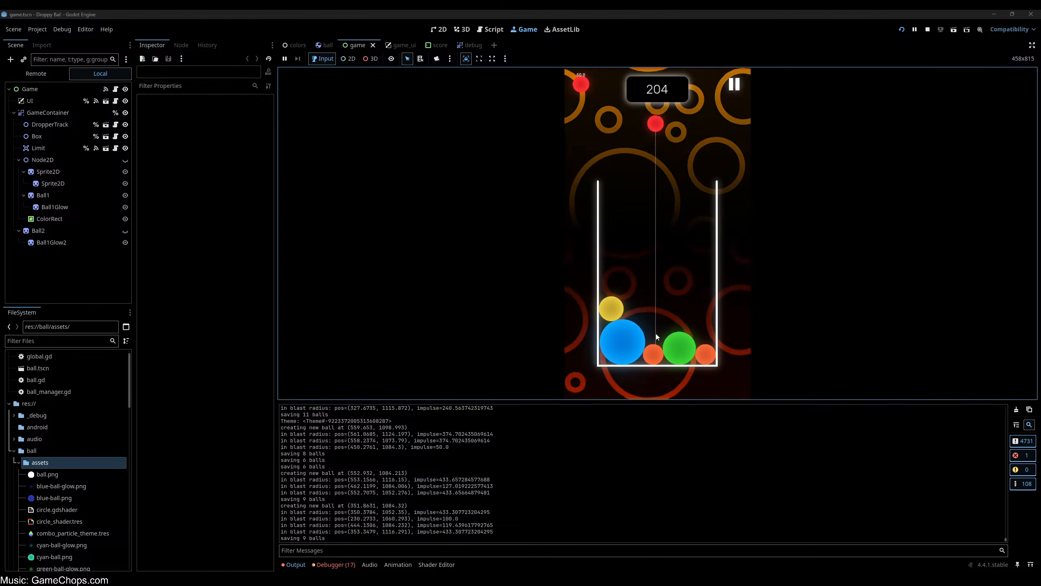
click(656, 334)
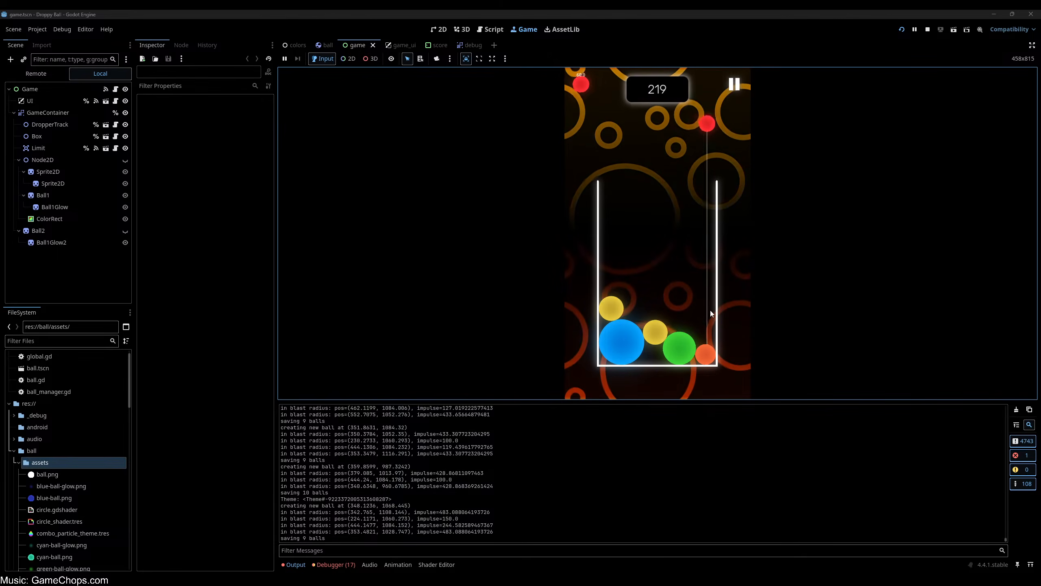
click(709, 310)
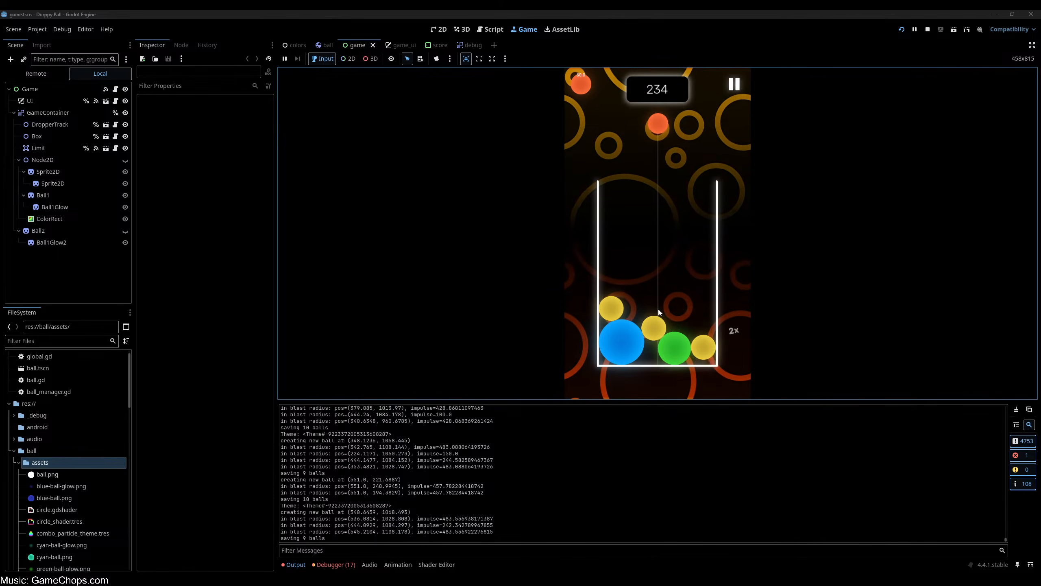
click(638, 311)
click(638, 311)
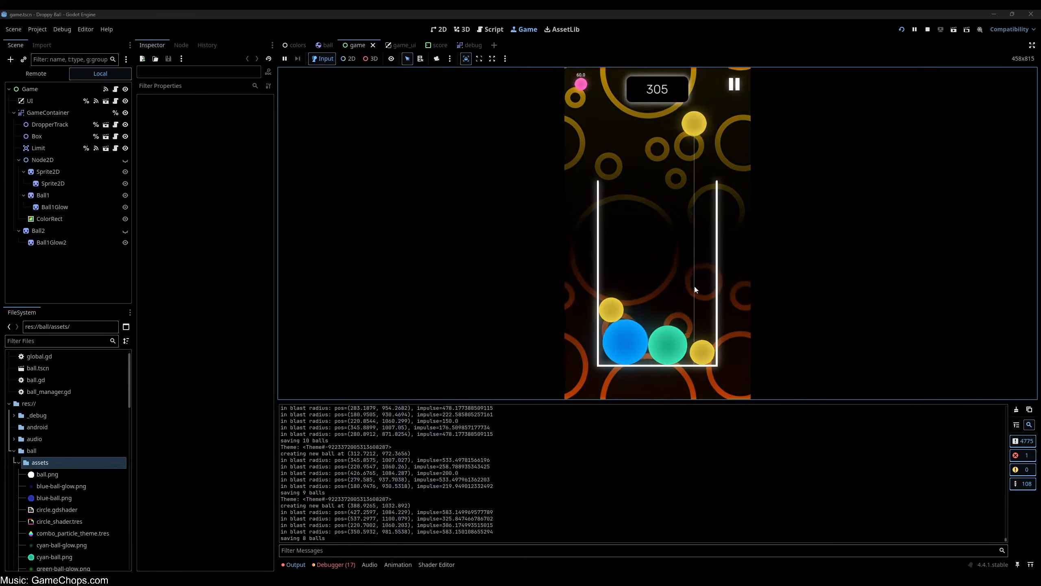
- Stack and merge balls along both walls of the box until the cyan and blue balls combine into a dark blue ball
click(612, 292)
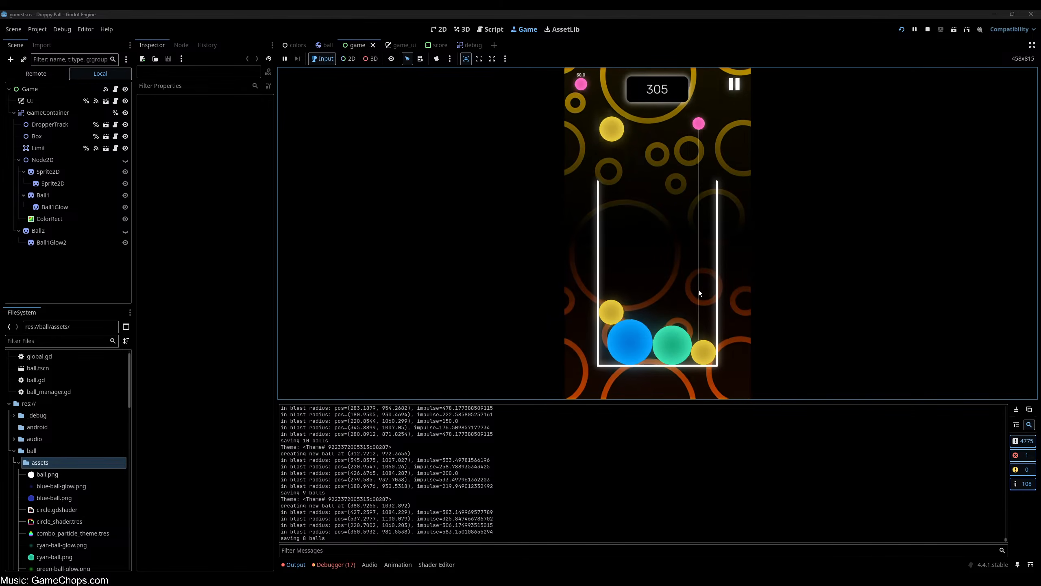
click(707, 296)
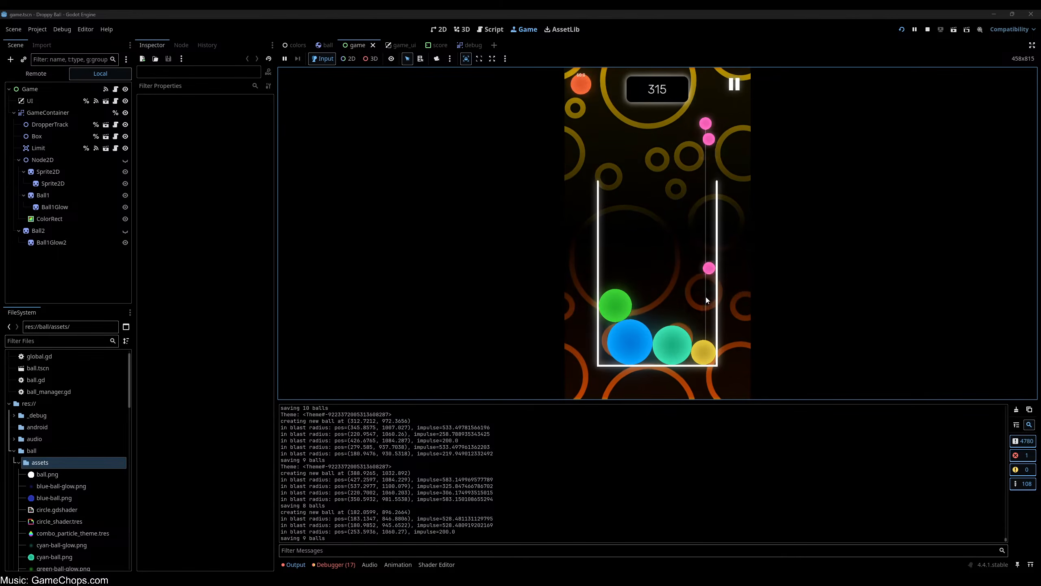
click(706, 296)
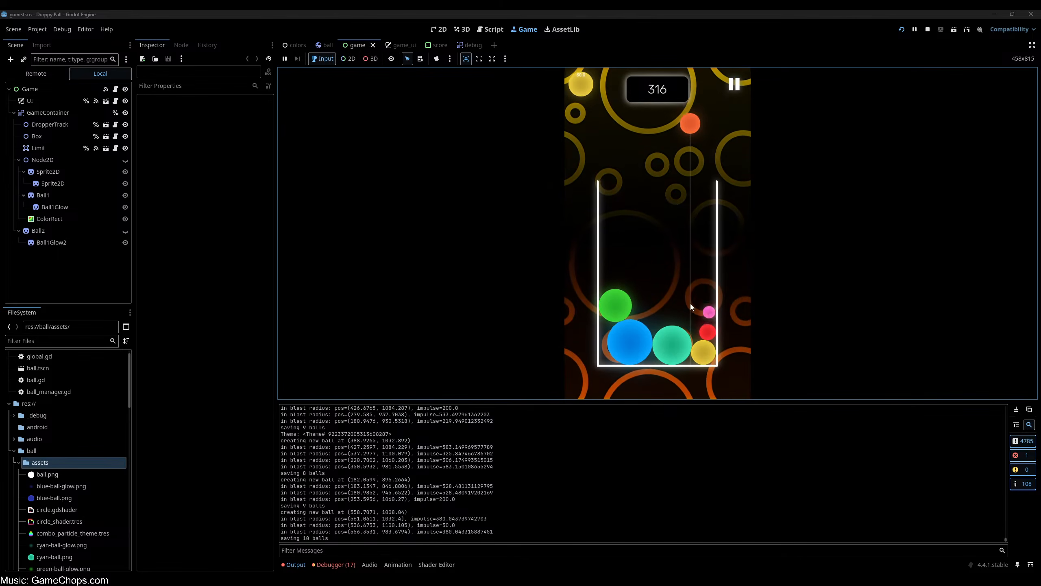
click(688, 306)
click(586, 277)
click(705, 288)
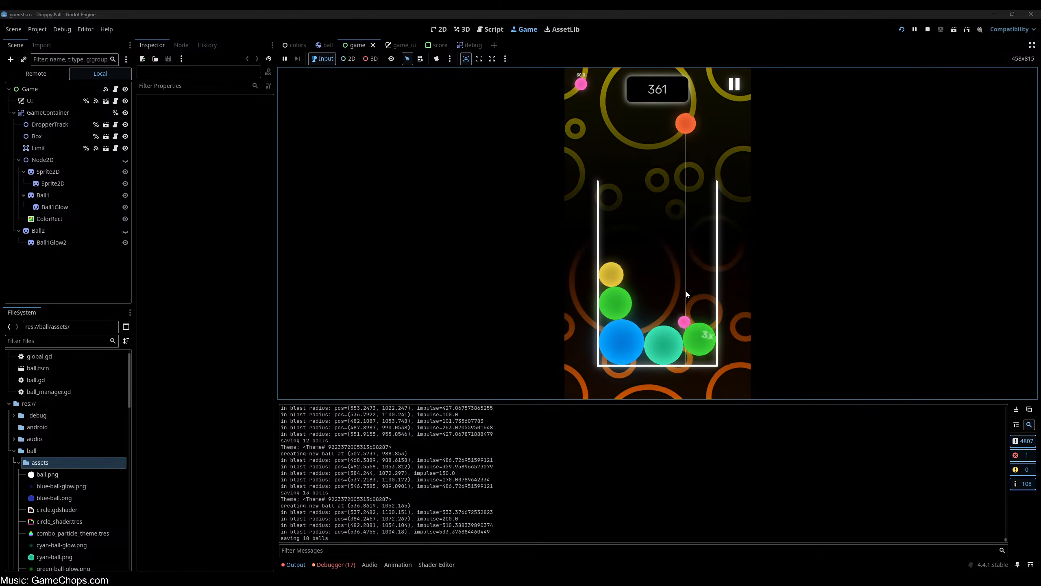
click(706, 291)
click(686, 291)
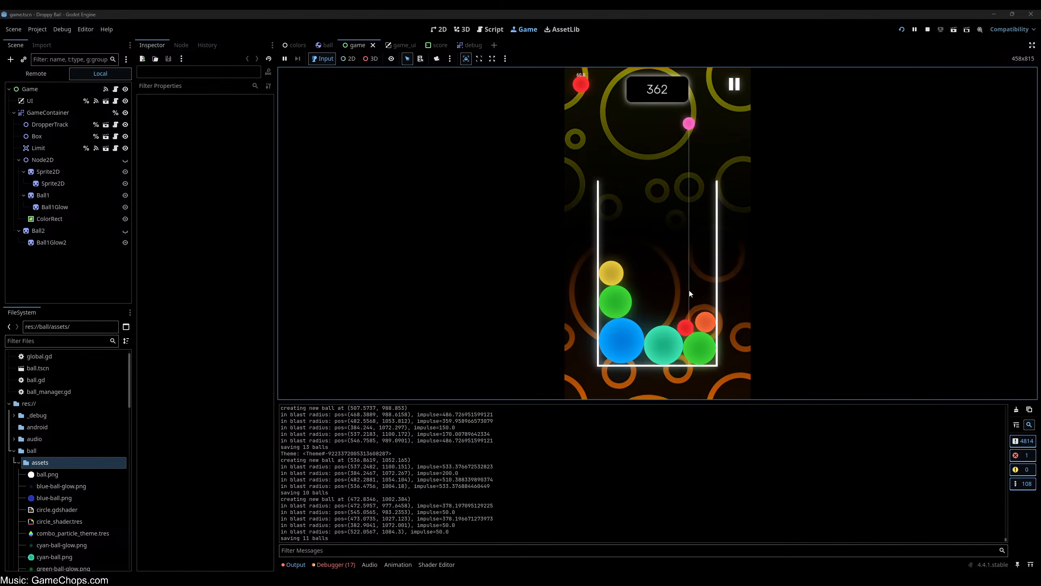
click(690, 293)
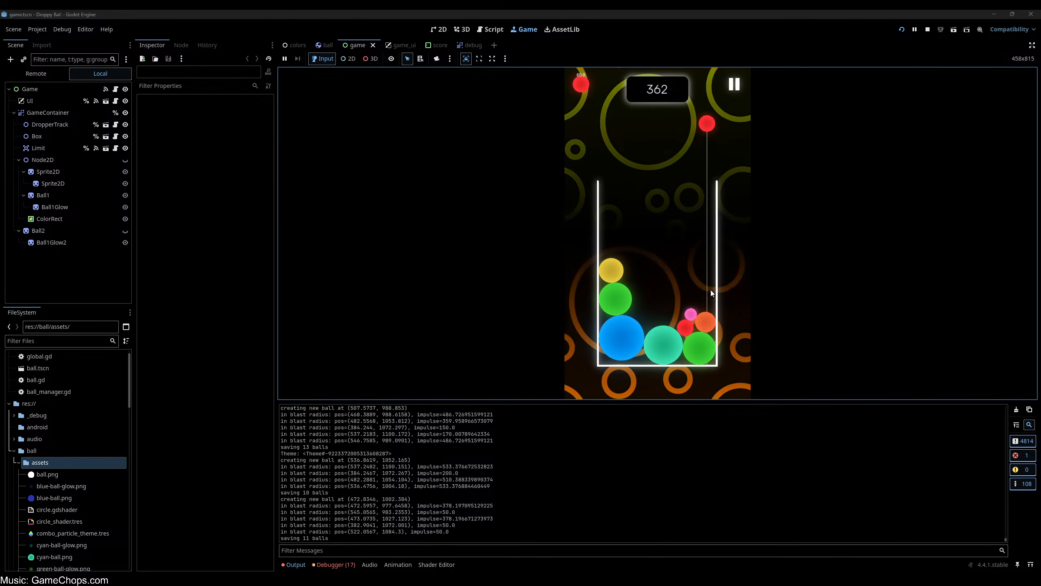
click(674, 292)
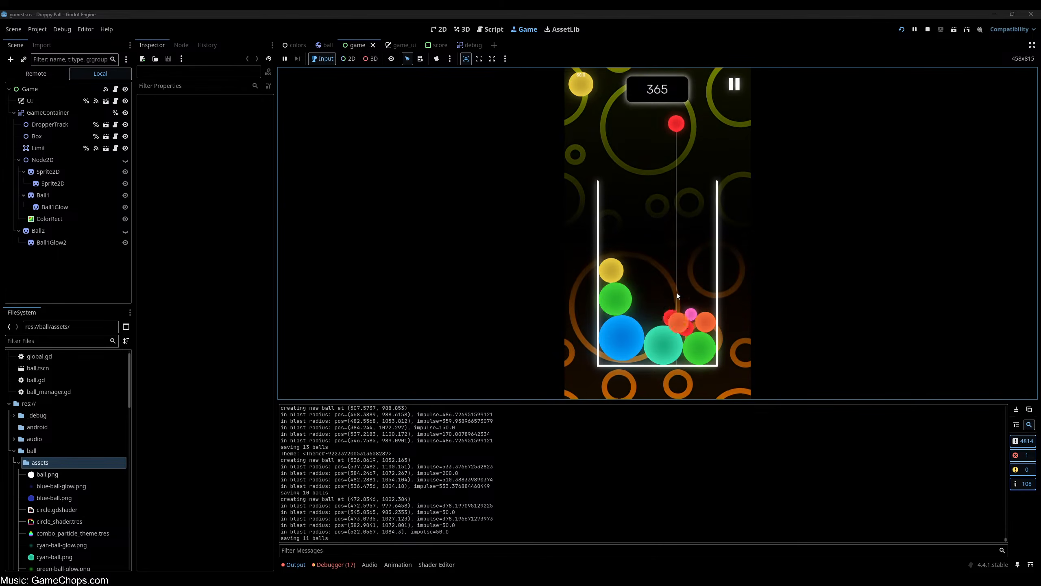
click(702, 294)
click(611, 291)
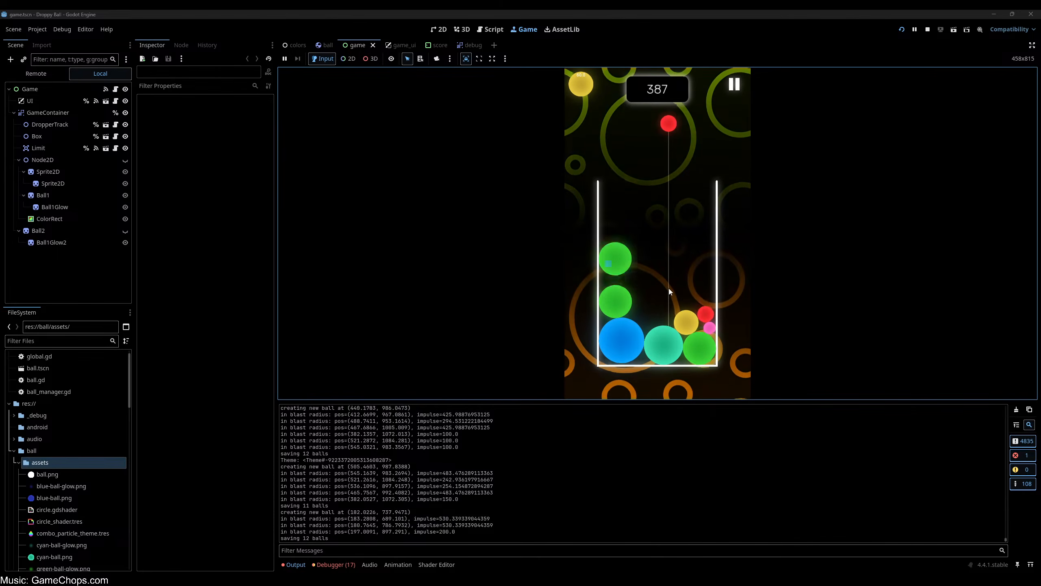
click(706, 278)
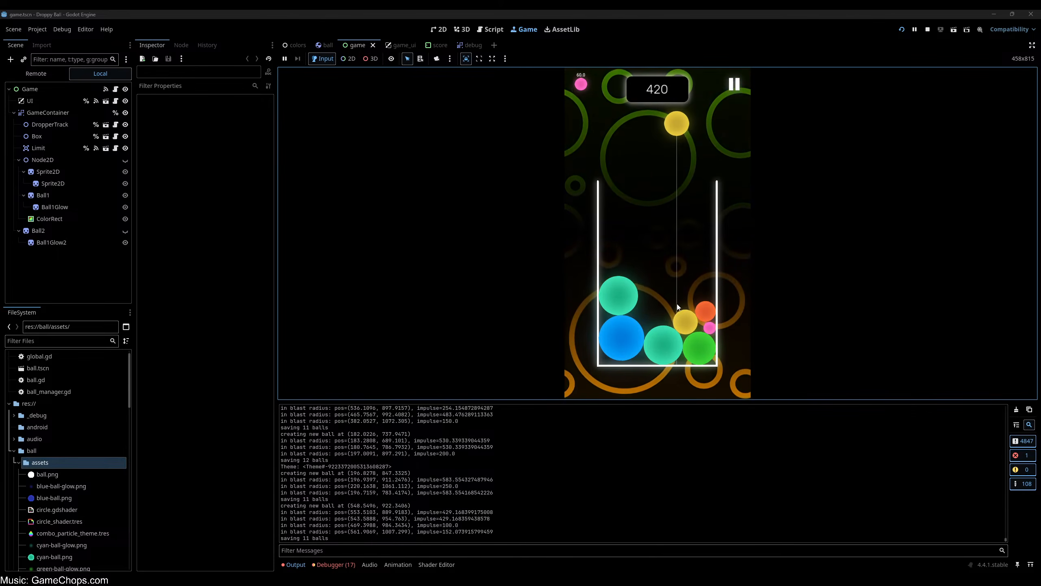
click(605, 304)
click(705, 304)
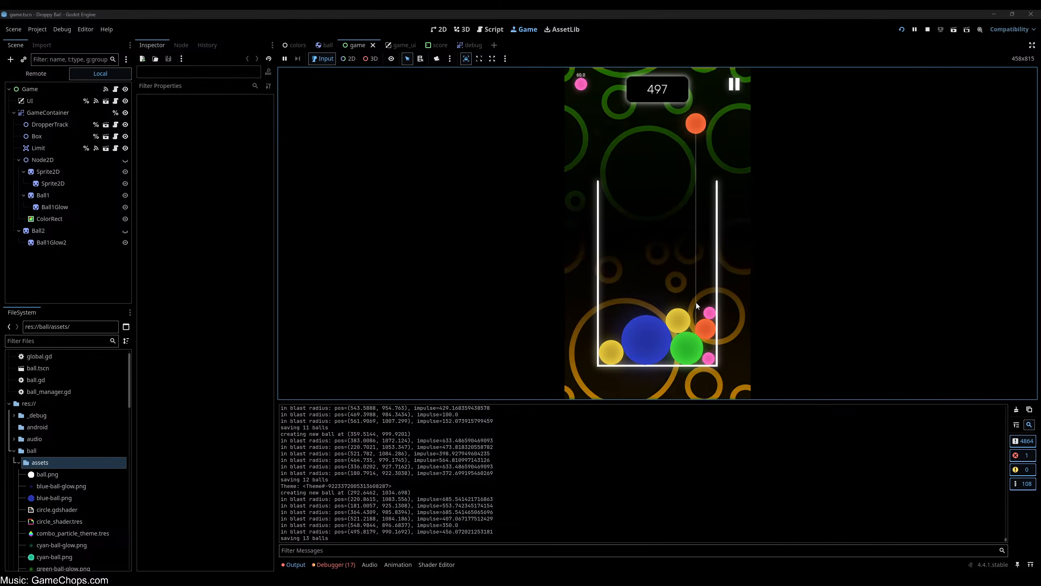
- Drop pink, red and orange balls along the right wall, chaining merges into a cyan ball beside the dark blue ball
click(609, 304)
click(711, 307)
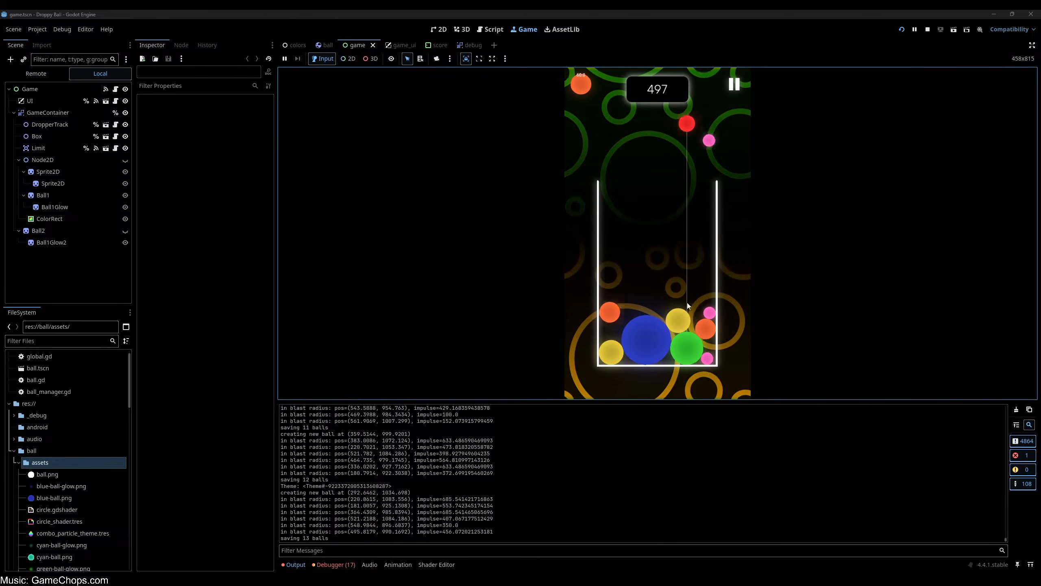
click(705, 302)
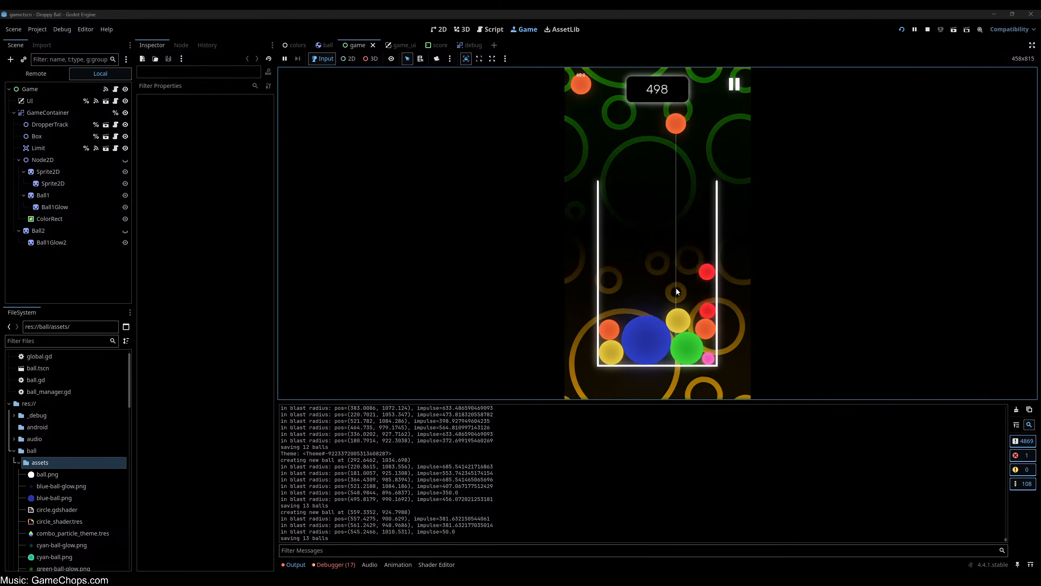
click(661, 291)
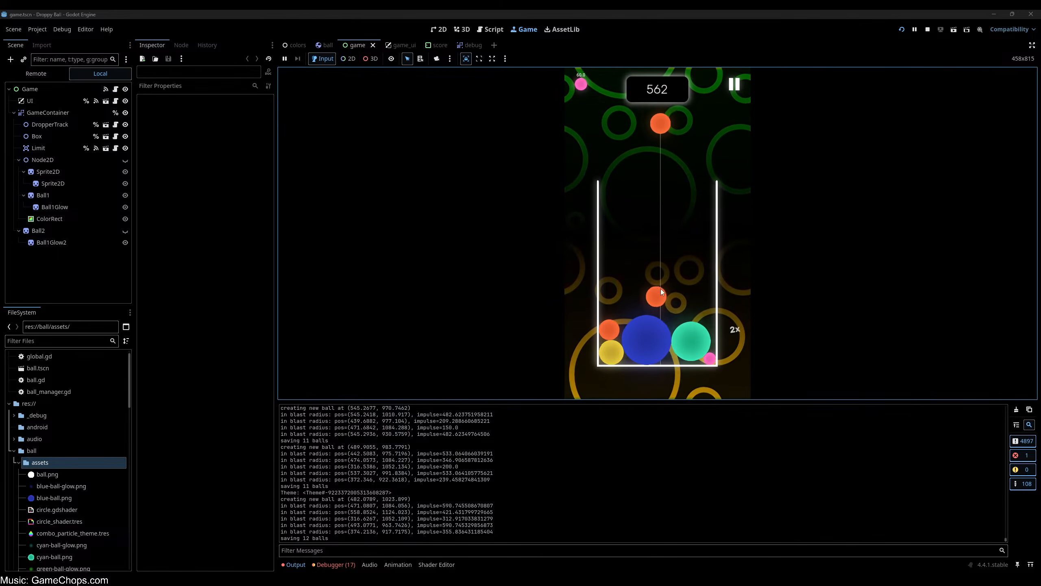
- Drop orange, red and yellow balls around the dark blue ball, chaining merges into a second cyan ball at the left wall
click(664, 292)
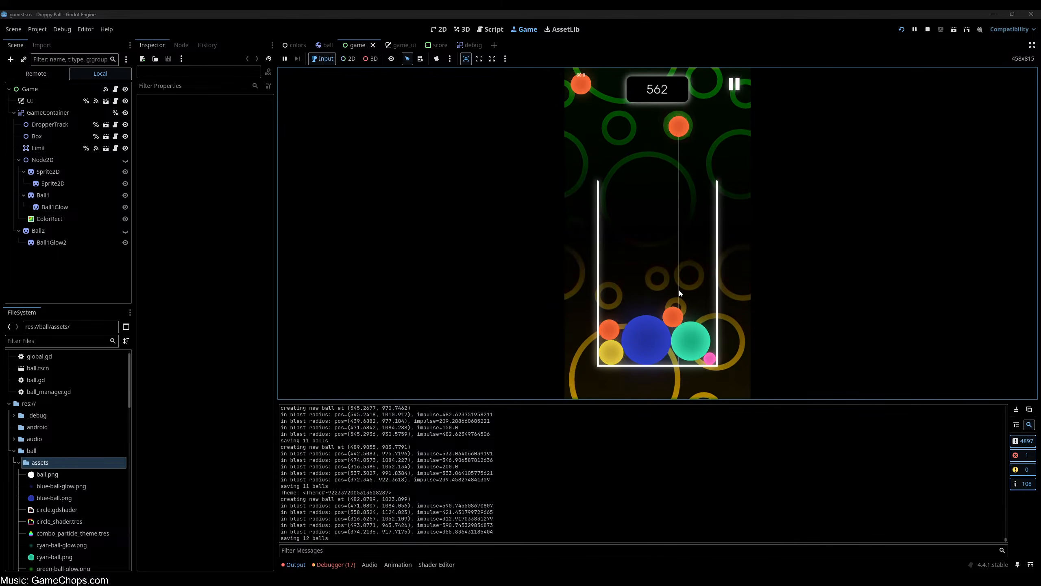
click(705, 299)
click(610, 292)
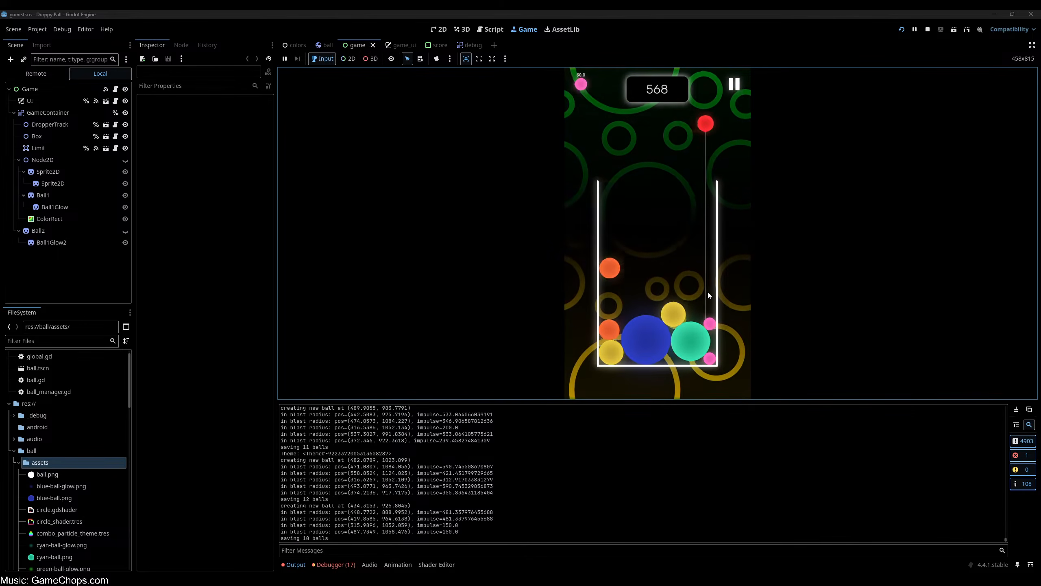
click(697, 292)
click(700, 291)
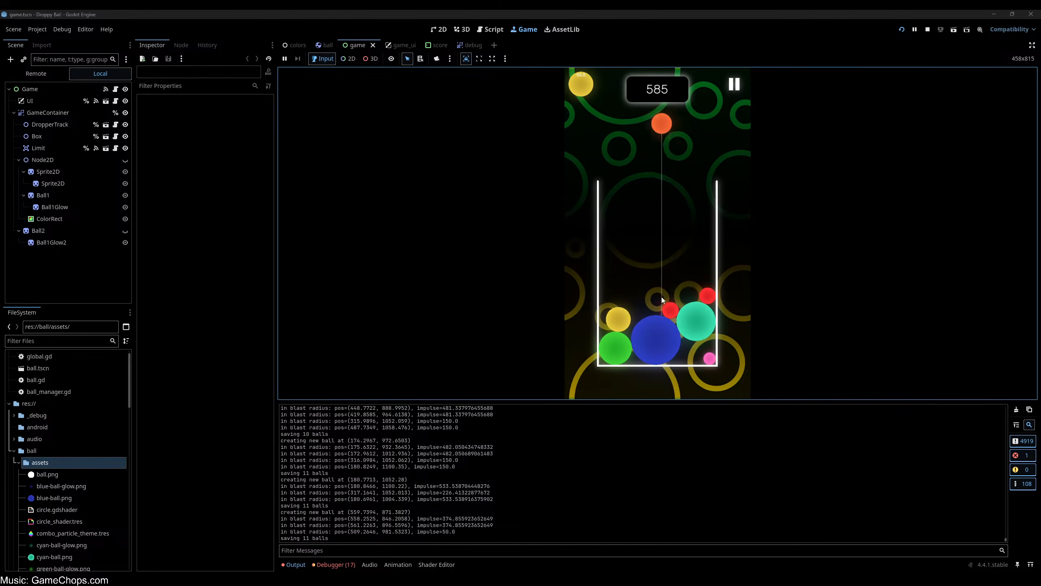
click(678, 302)
click(615, 309)
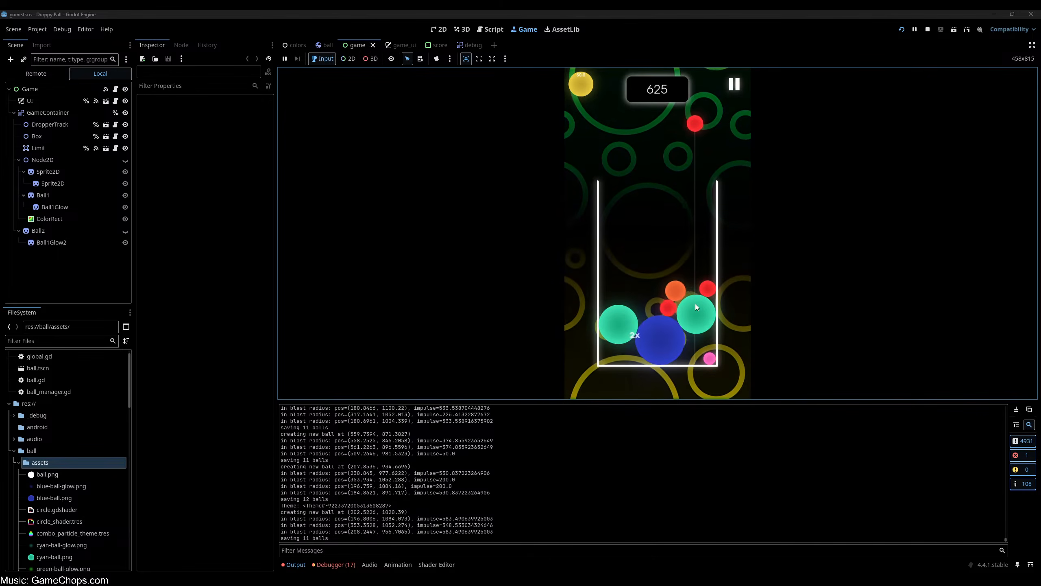
- Merge red pairs into orange balls beside the right cyan ball and yellow balls into a green one above the left cyan ball
click(647, 300)
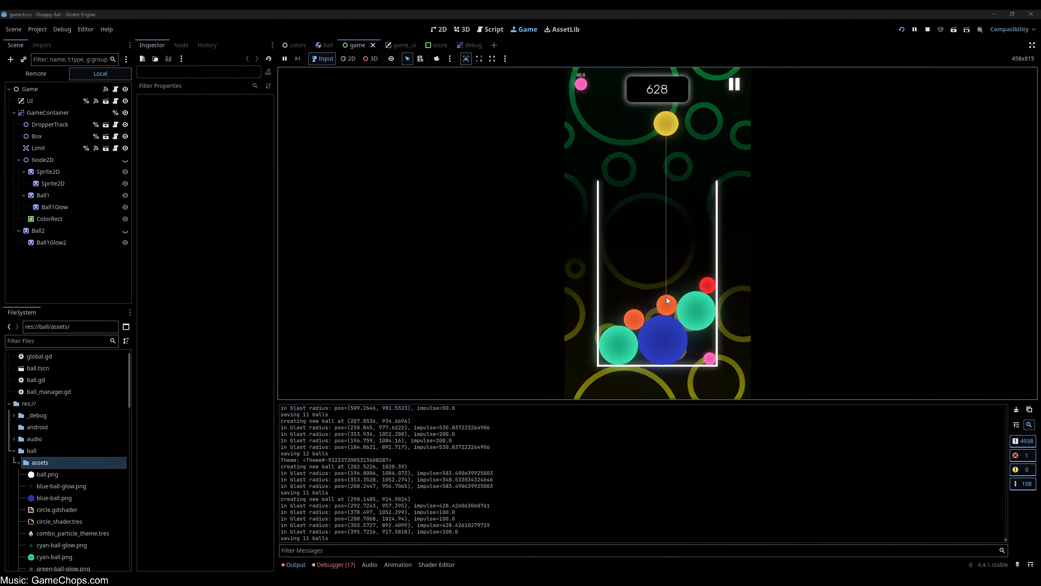
click(615, 294)
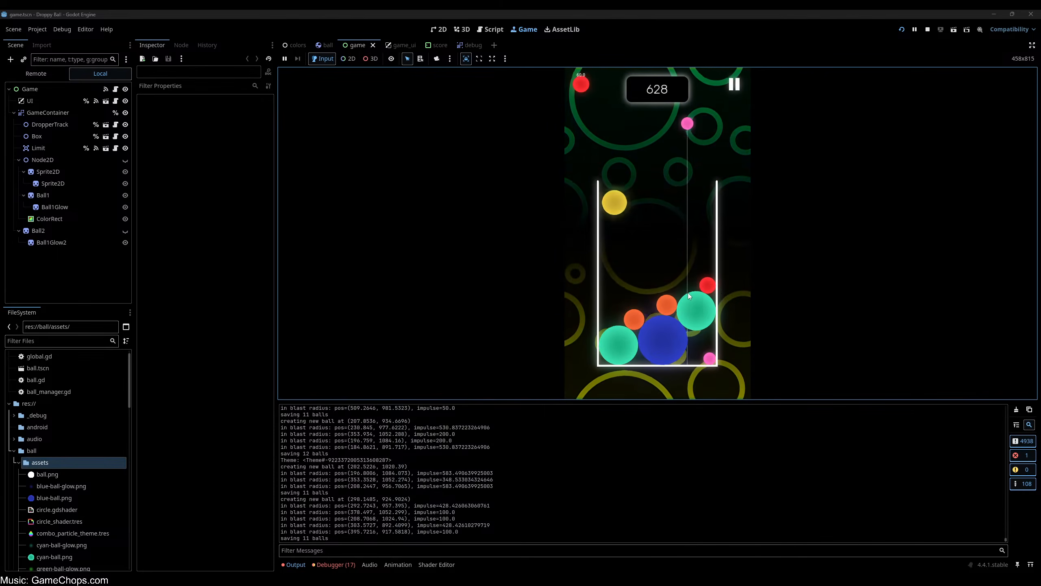
click(713, 291)
click(693, 291)
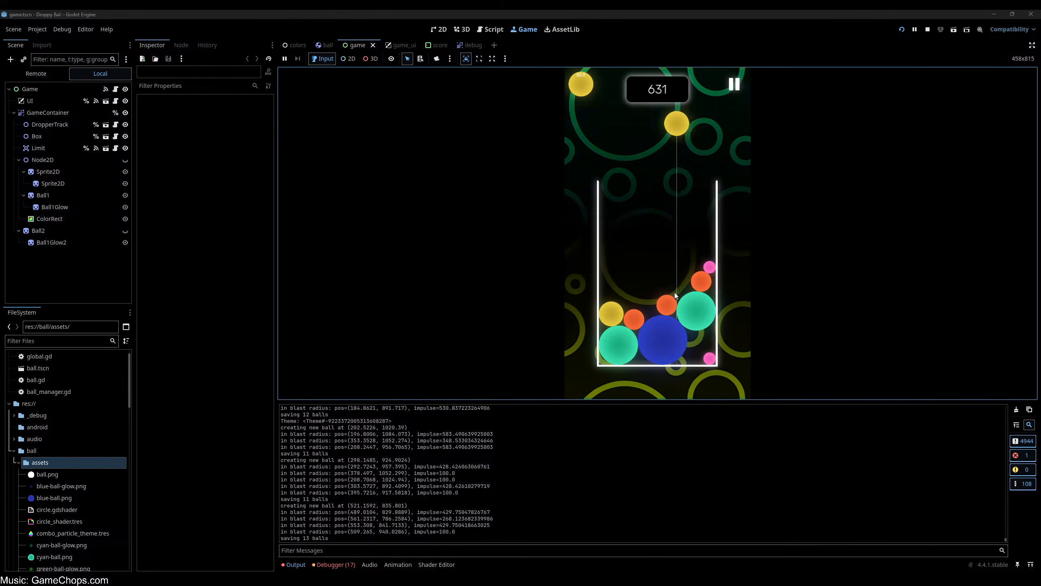
click(612, 291)
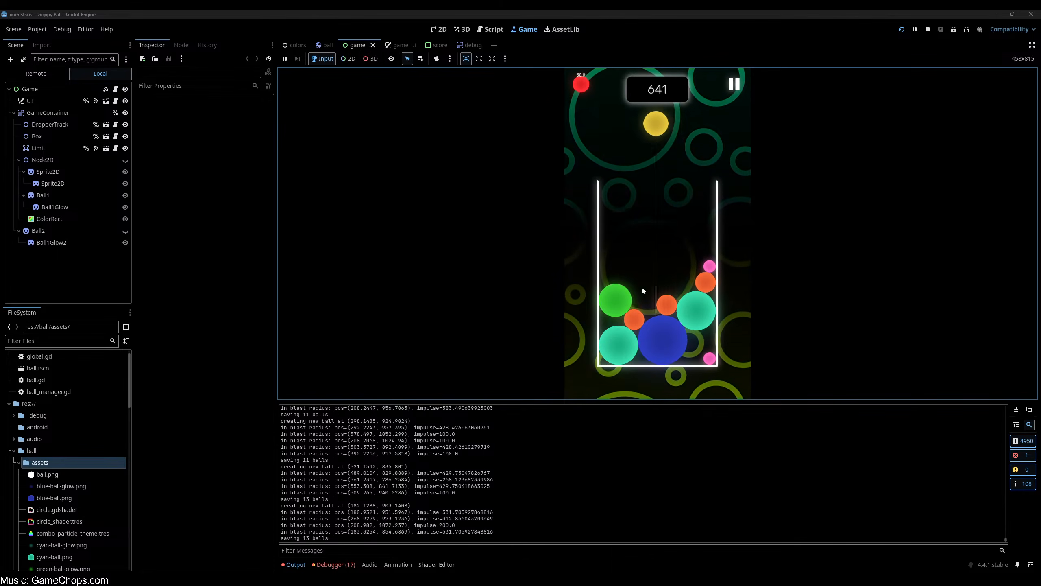
- Drop yellow, red and orange balls to build another cyan ball on the left stack and merge the pair into a blue ball
click(667, 286)
click(669, 286)
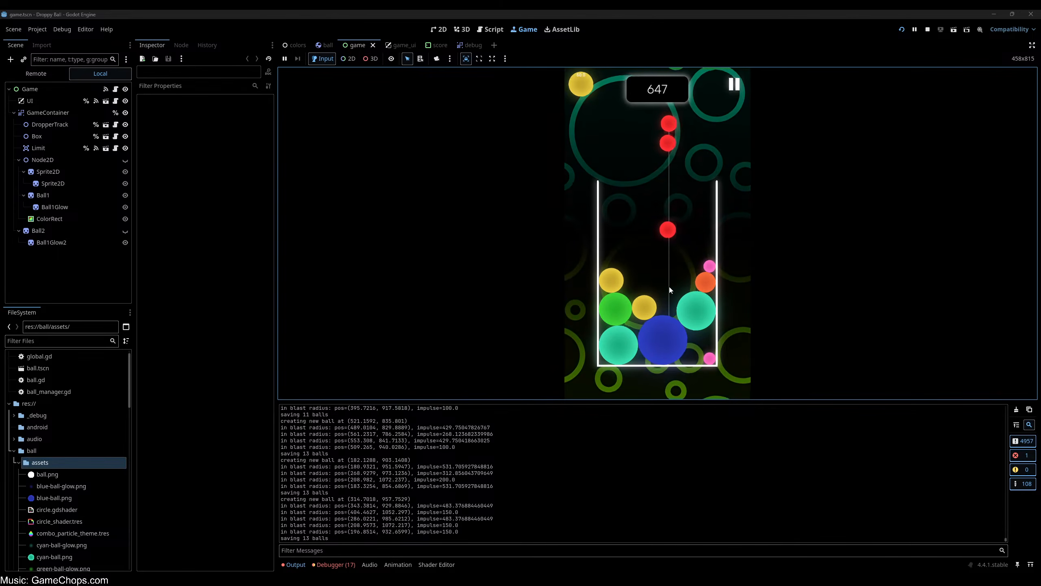
click(678, 287)
click(610, 288)
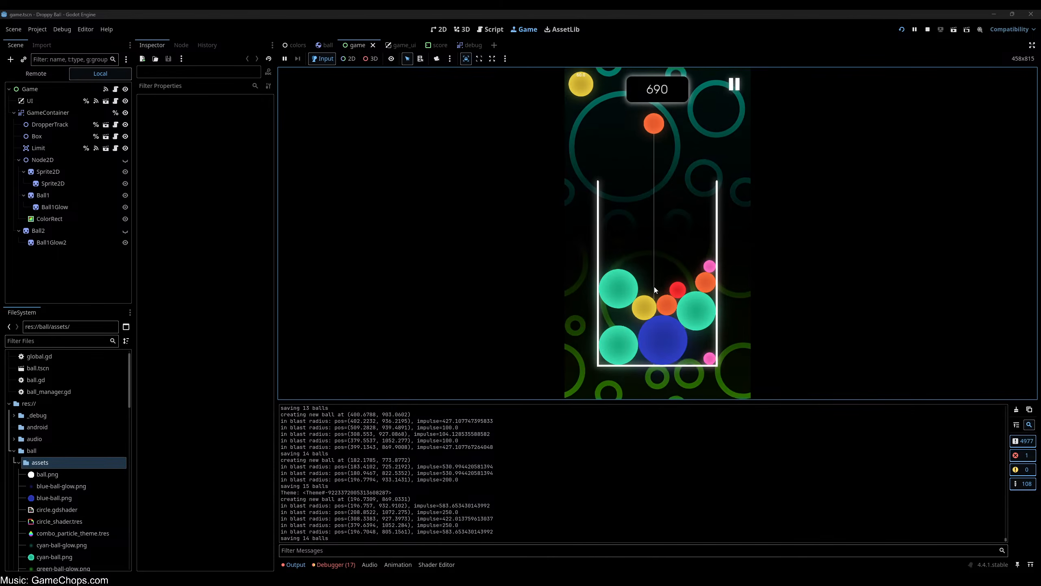
click(655, 287)
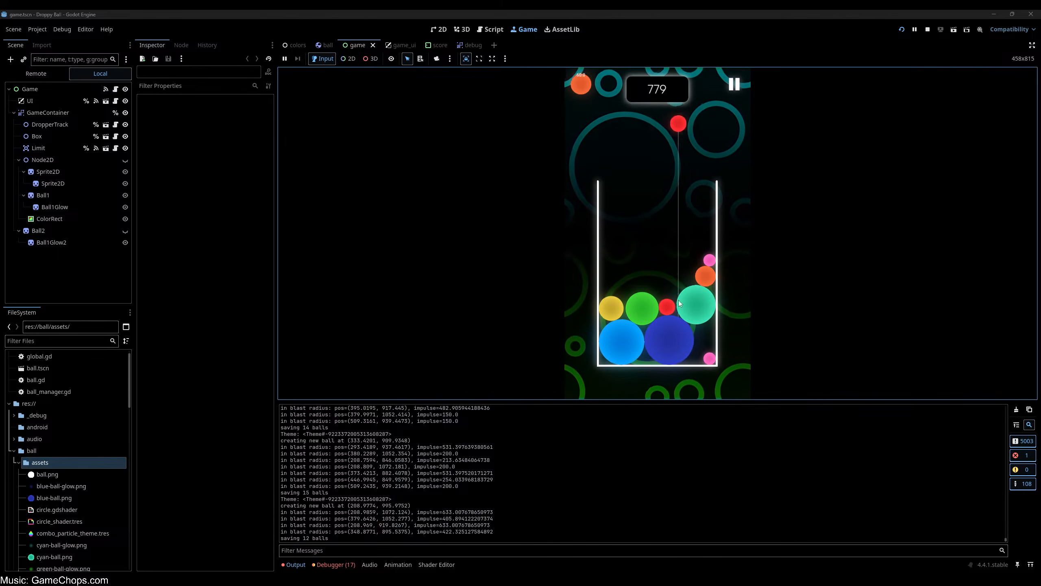
- Merge red, orange and yellow balls in the middle, chaining them with the green ball into a cyan ball above the blue one
click(668, 299)
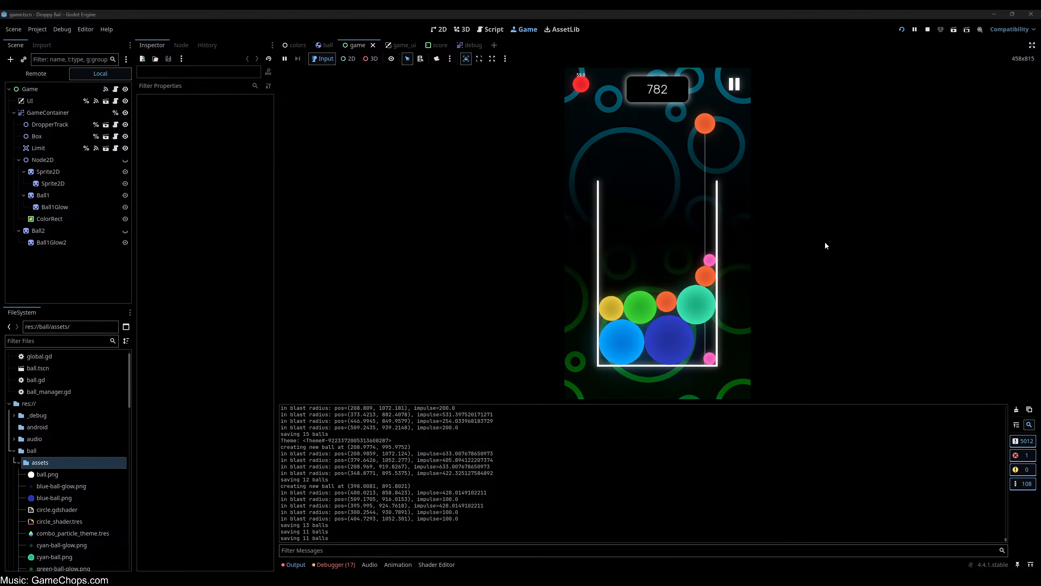
click(668, 249)
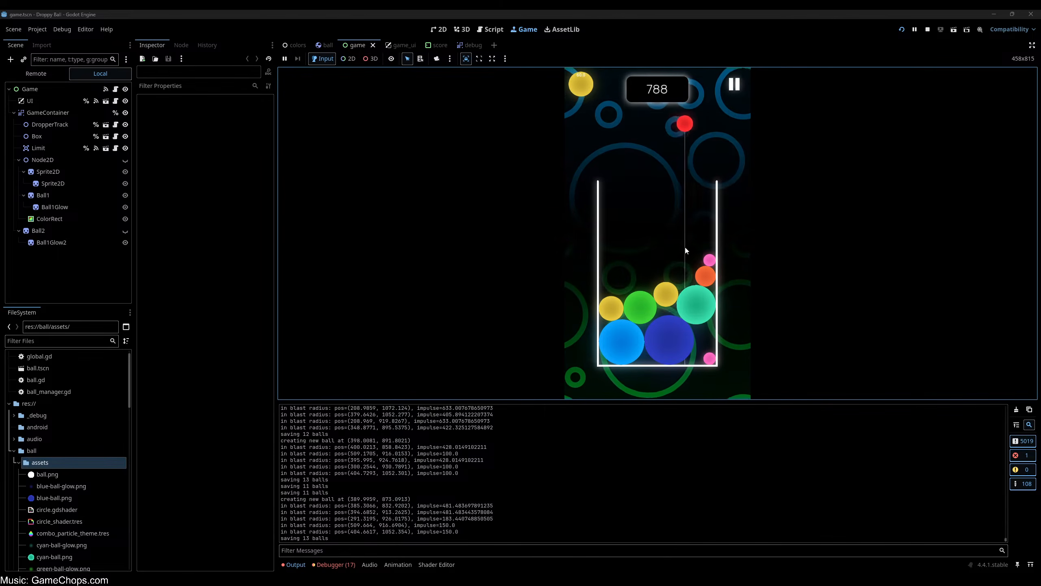
click(682, 250)
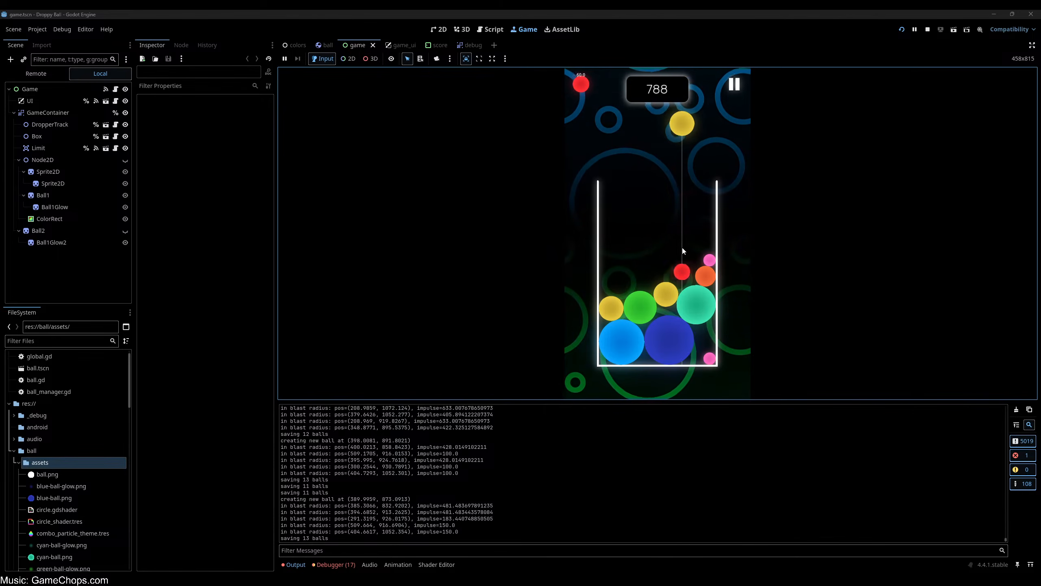
click(606, 251)
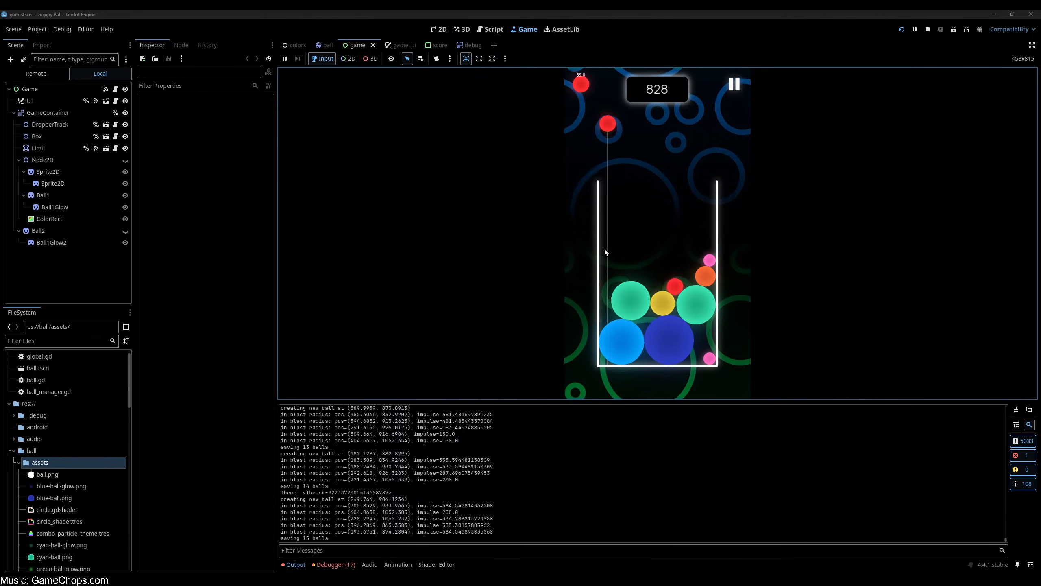
- Build a green ball between the two upper cyan balls and a second green ball above them near the right wall
click(668, 254)
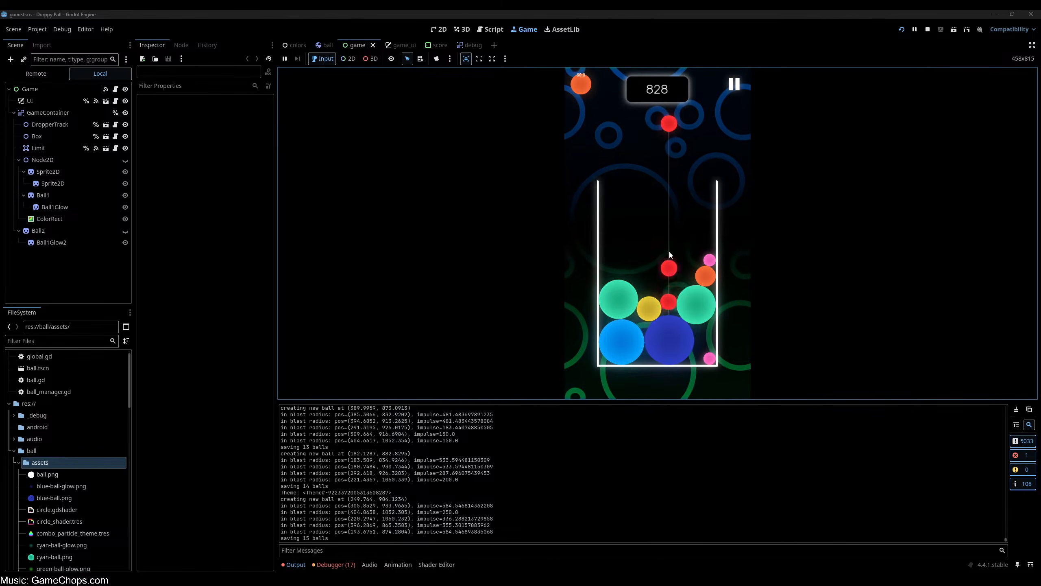
click(676, 250)
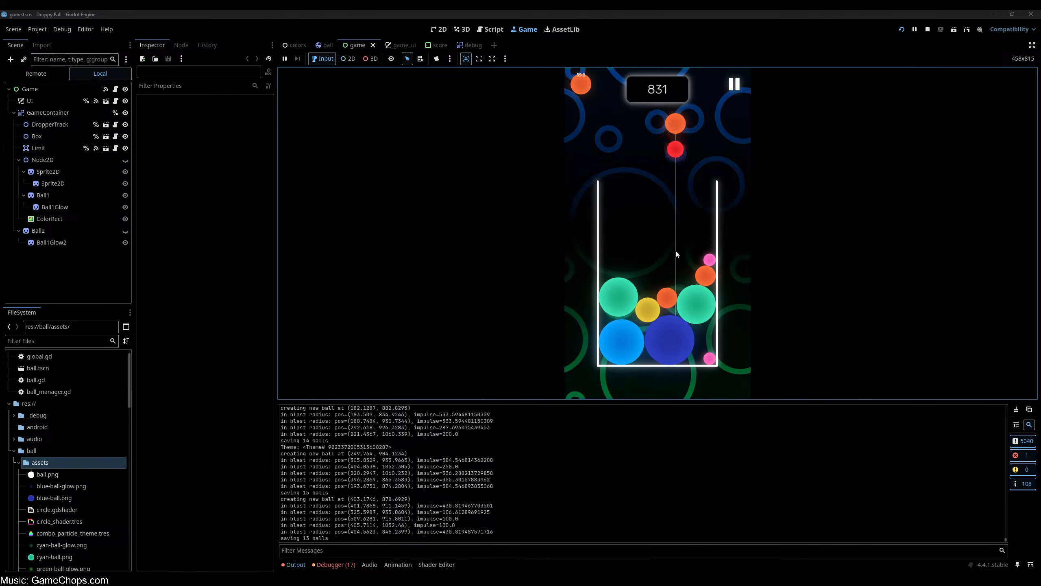
click(653, 251)
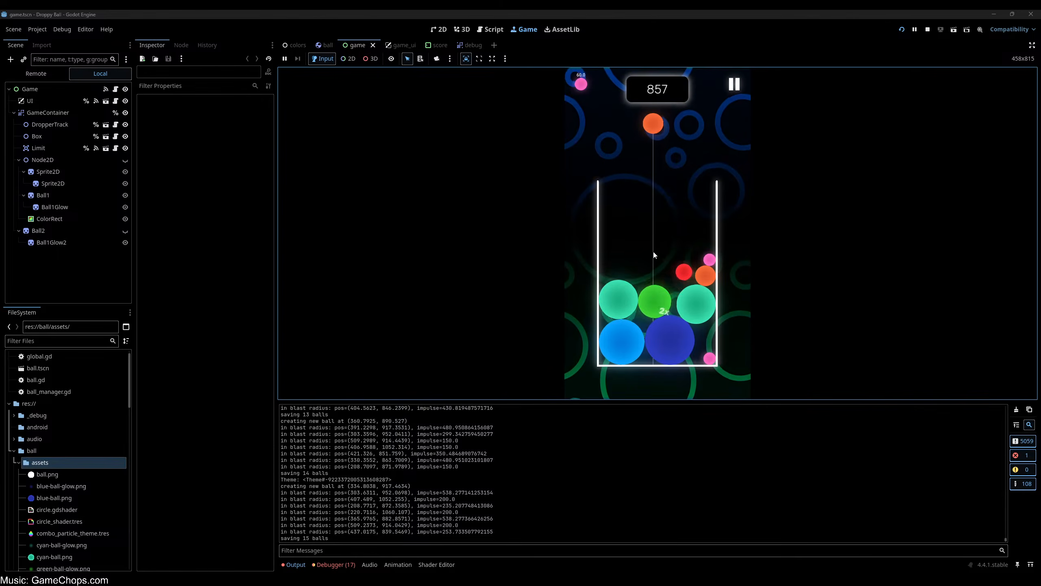
click(688, 252)
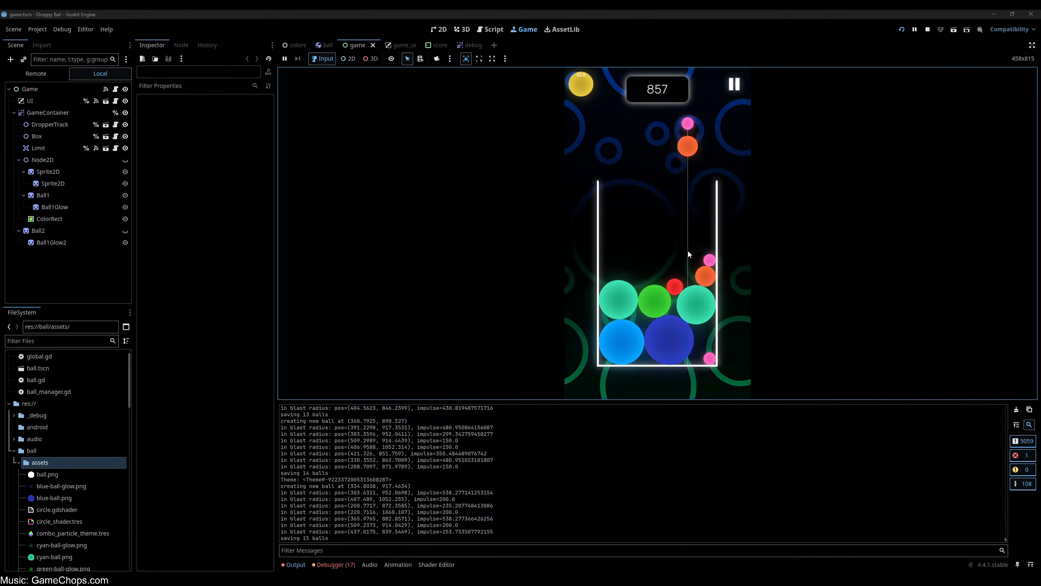
click(710, 251)
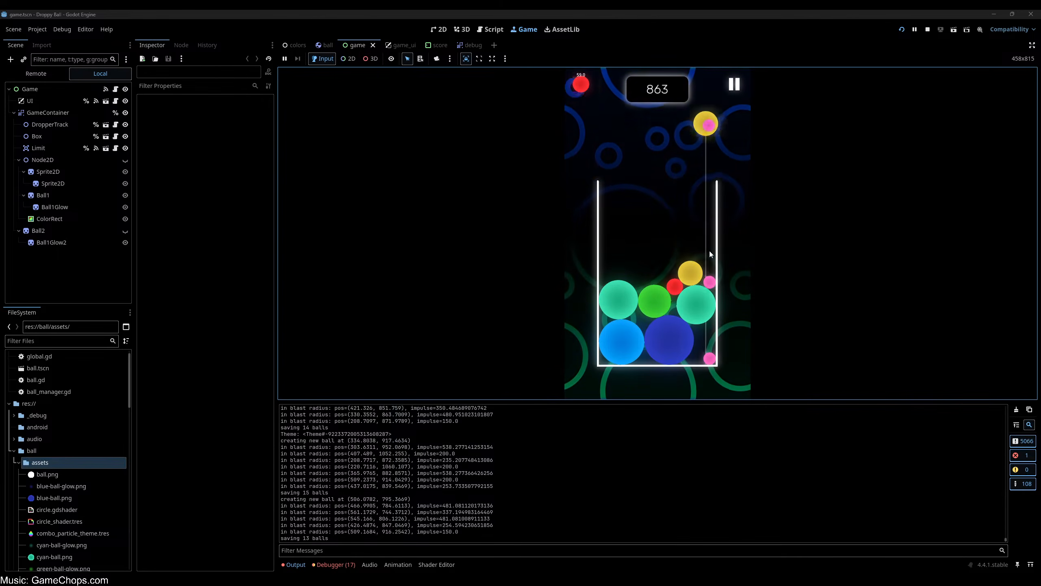
click(639, 250)
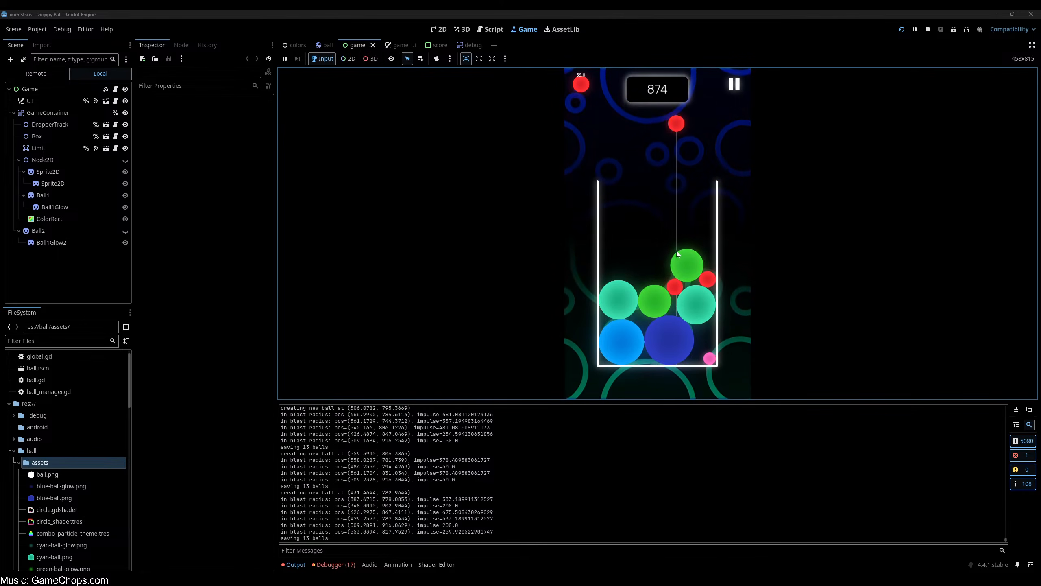
click(660, 253)
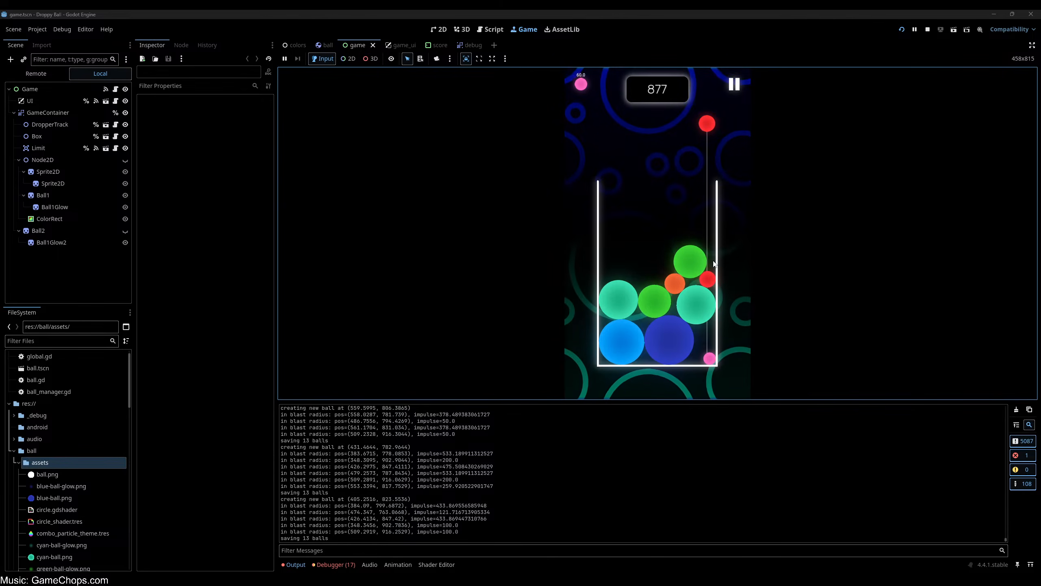
- Drop red, pink and yellow balls on the stack, merging the upper green ball's side into a cyan ball on top
click(659, 265)
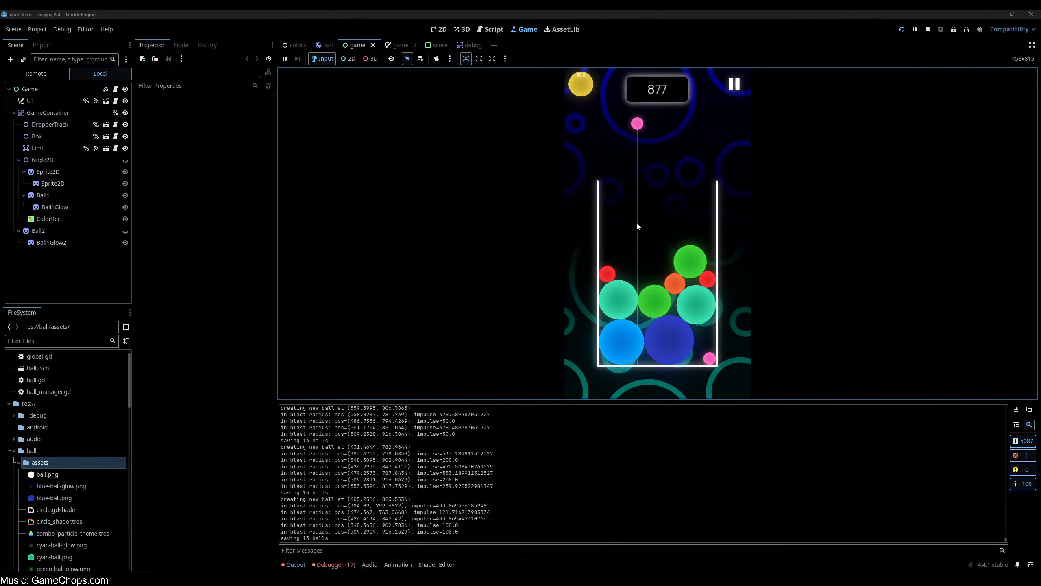
click(713, 249)
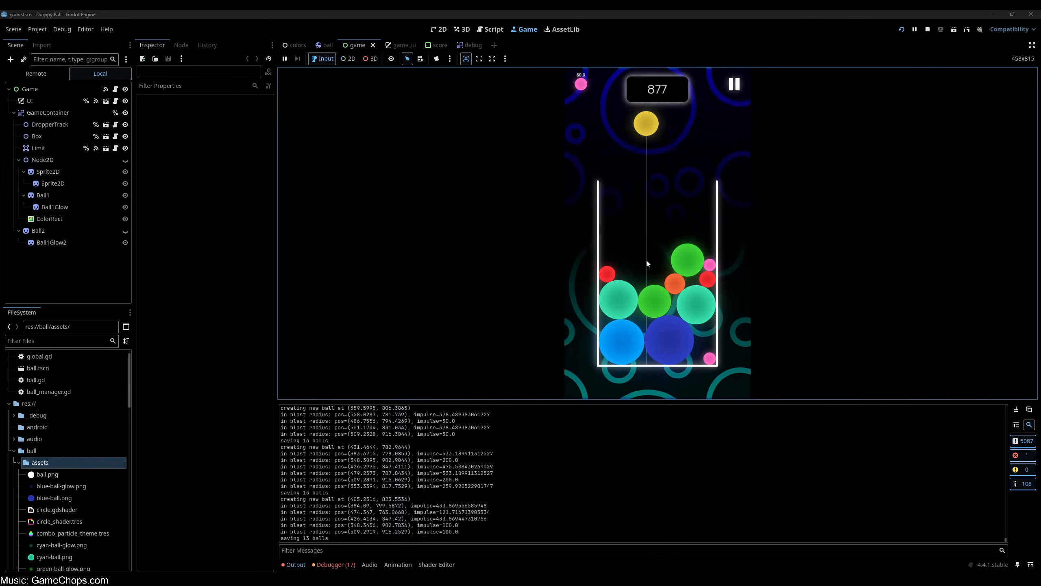
click(708, 256)
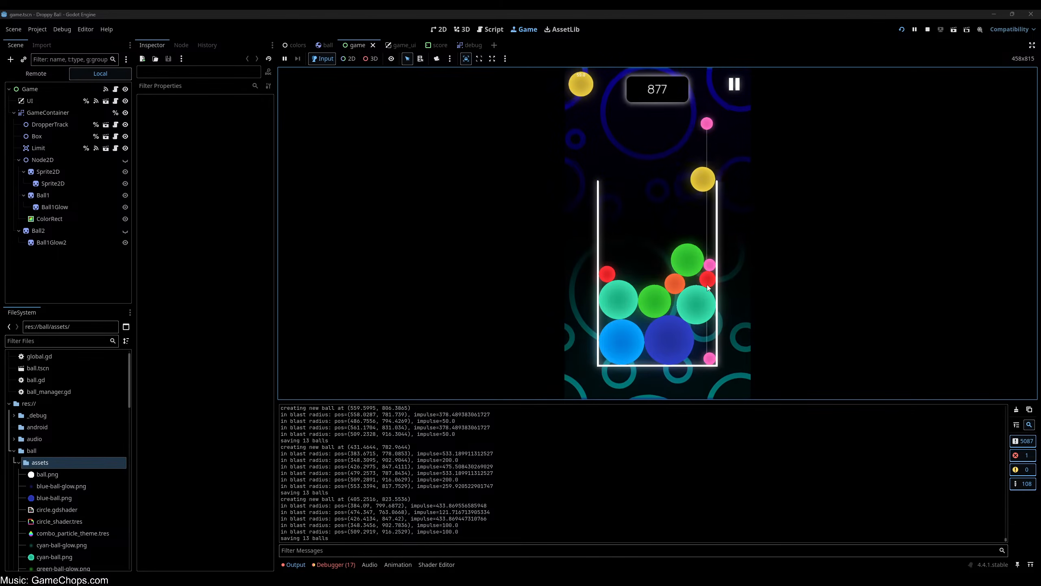
click(710, 270)
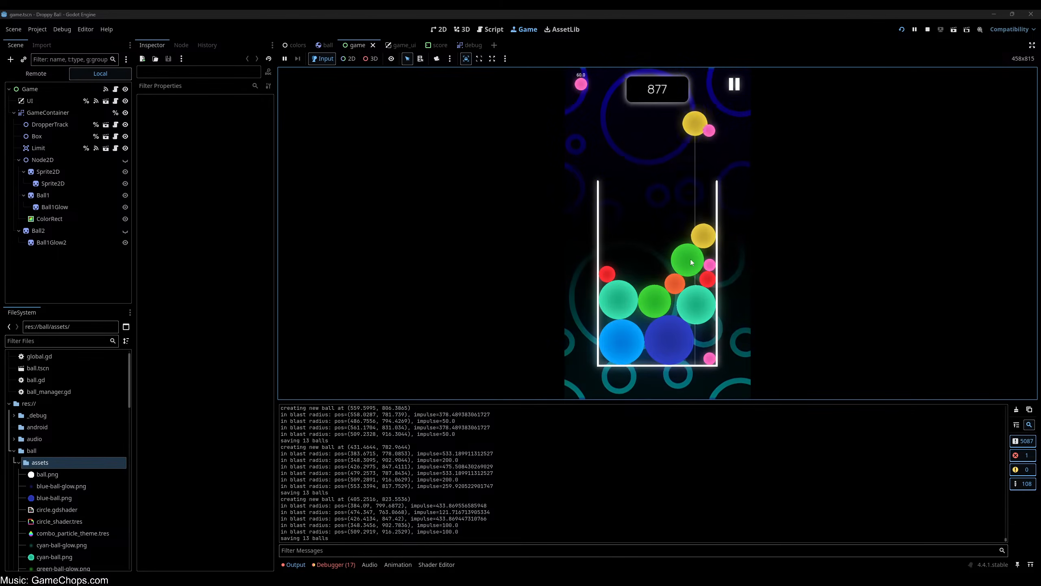
click(681, 251)
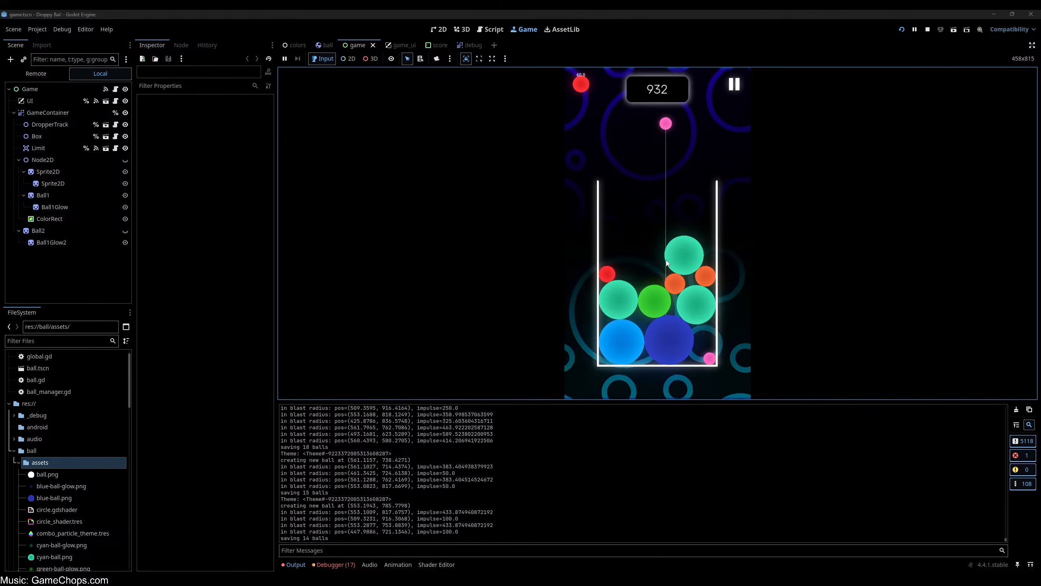
- Merge red, orange and yellow balls along the left wall up through green and cyan into a second blue ball
click(713, 262)
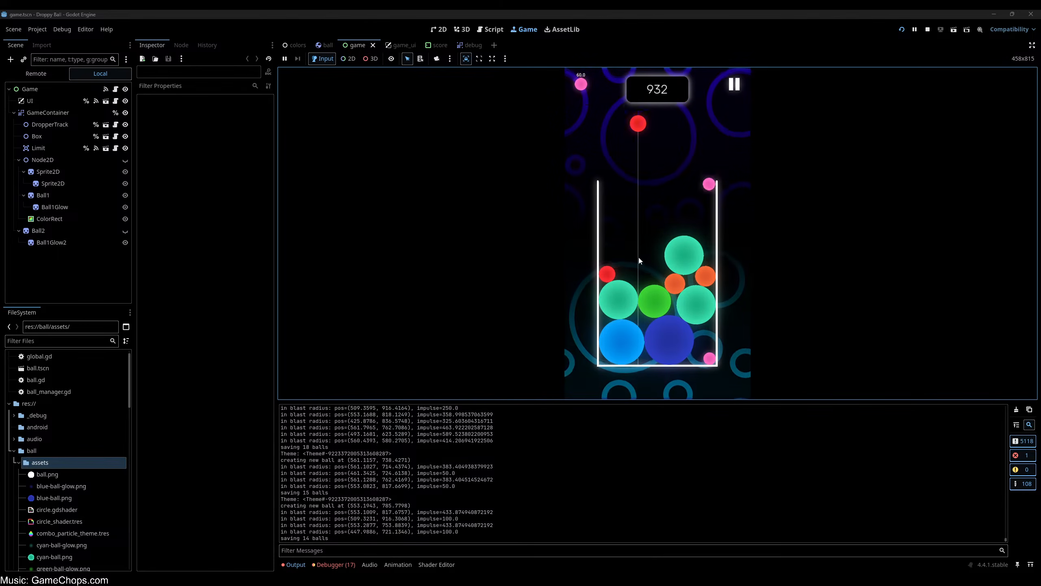
click(608, 258)
click(706, 258)
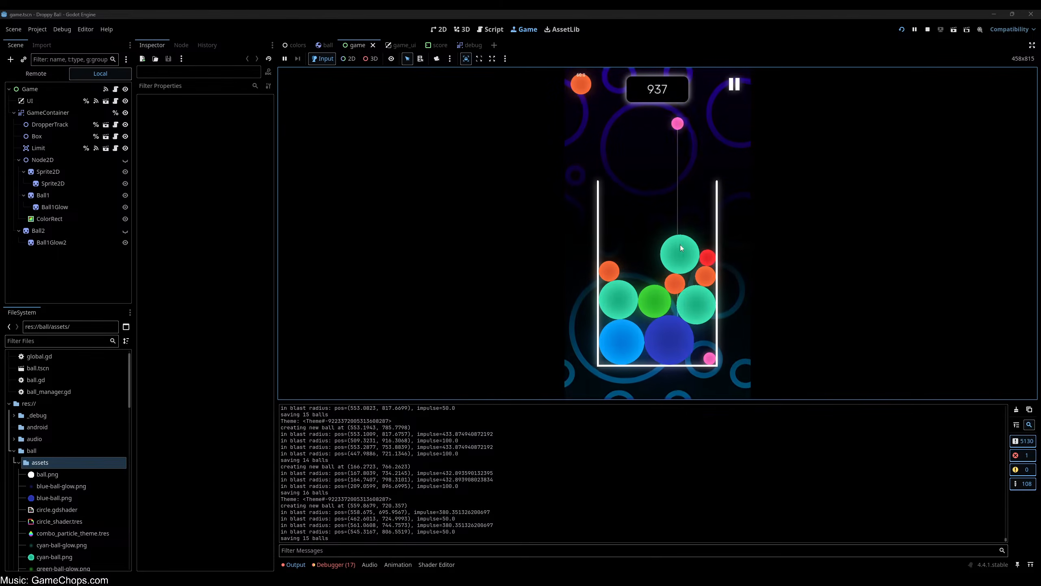
click(702, 245)
click(609, 251)
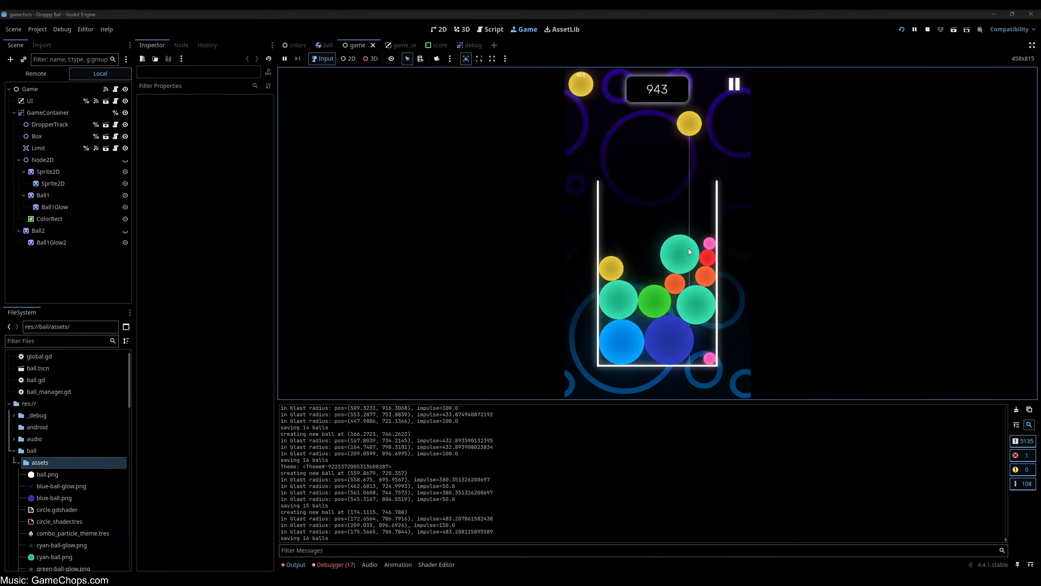
click(615, 244)
click(610, 246)
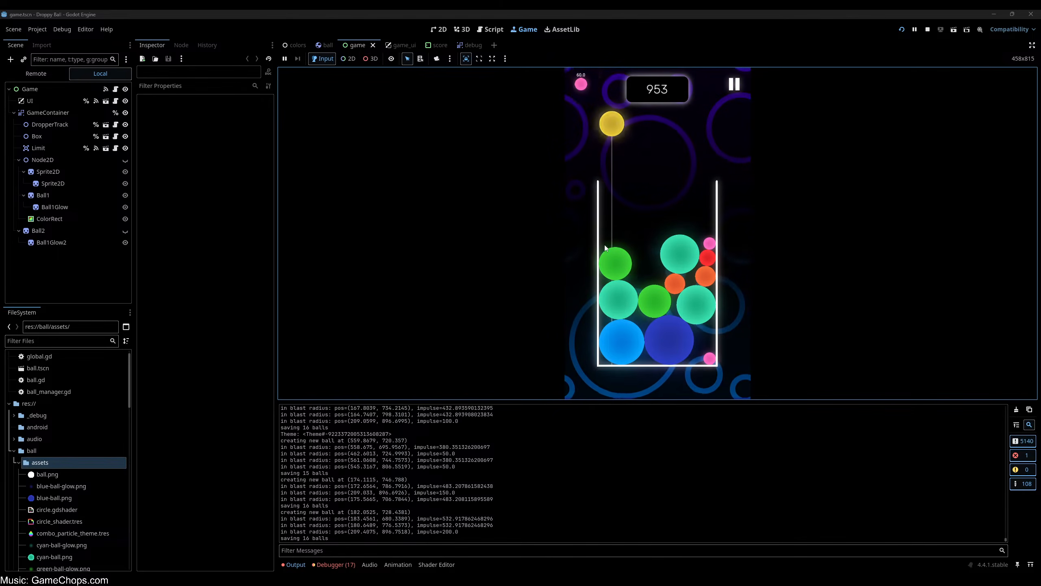
click(606, 248)
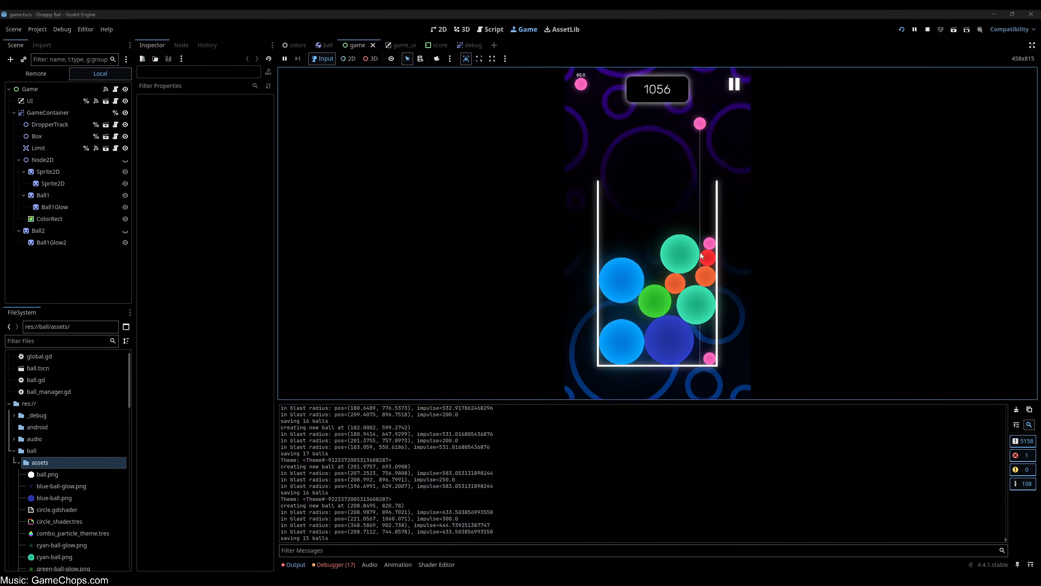
- Drop a pink ball at the right wall to chain up to a purple ball, then pair orange balls into yellow near that wall
click(709, 262)
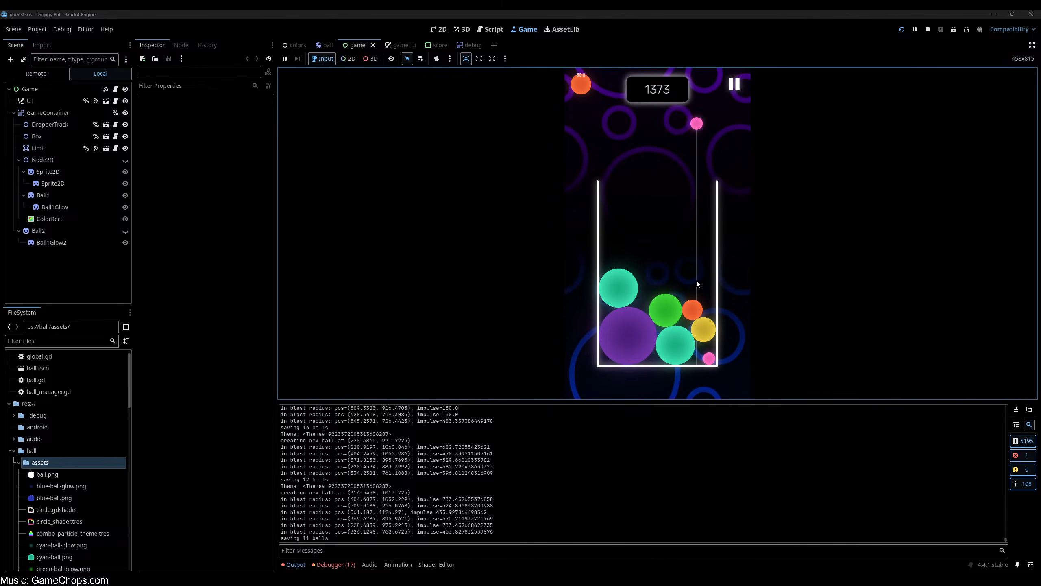
click(709, 280)
click(690, 279)
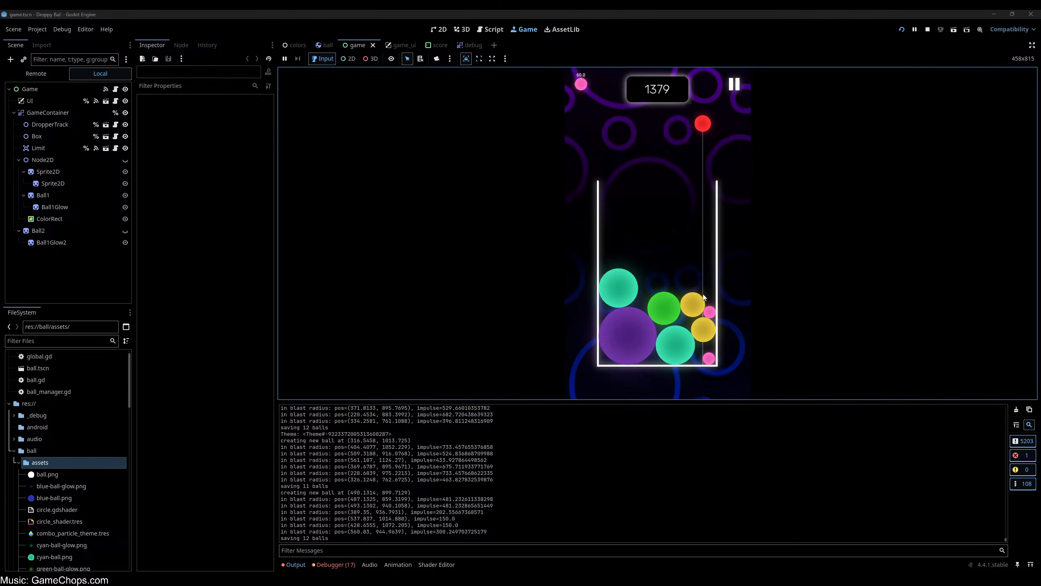
- Drop red, pink and orange balls above the right green ball, merging the ones along the right wall into a yellow ball
click(693, 291)
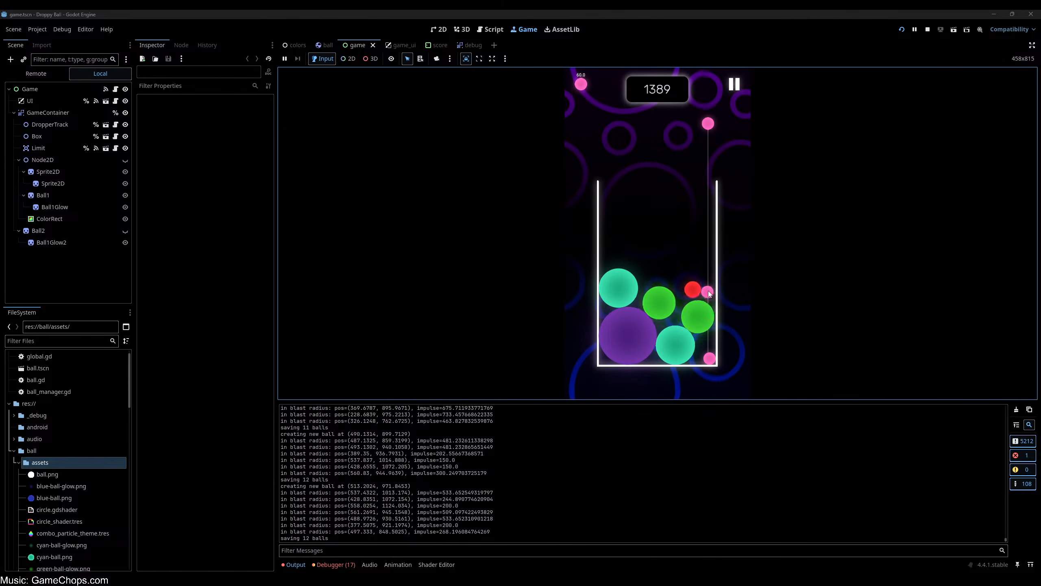
click(705, 287)
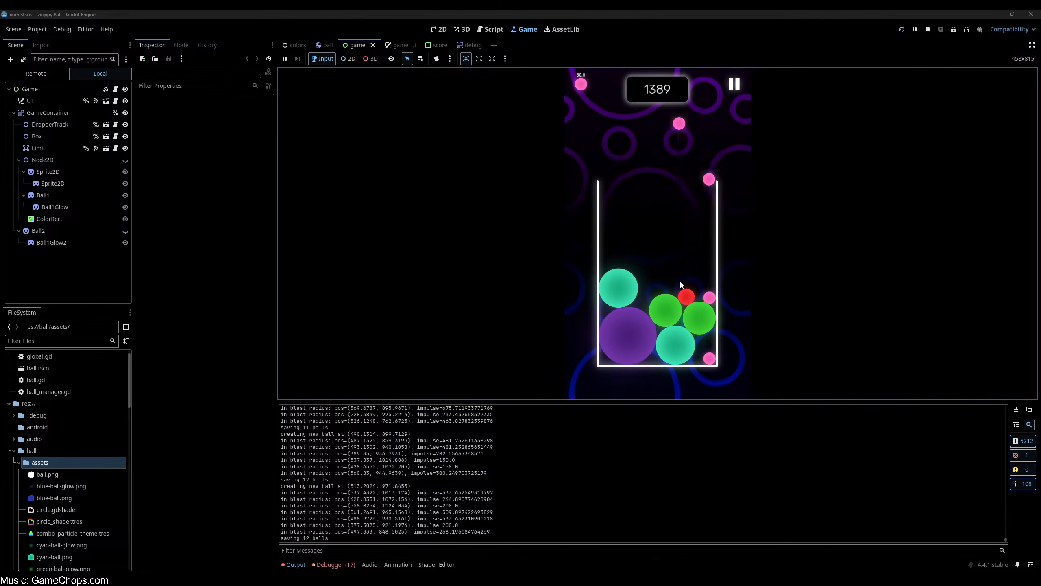
click(708, 282)
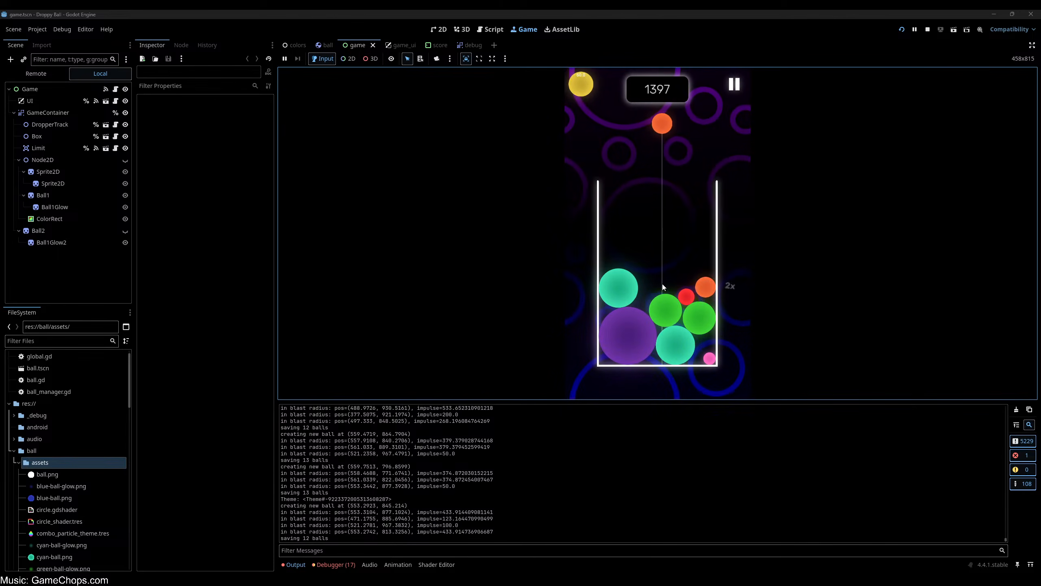
click(706, 280)
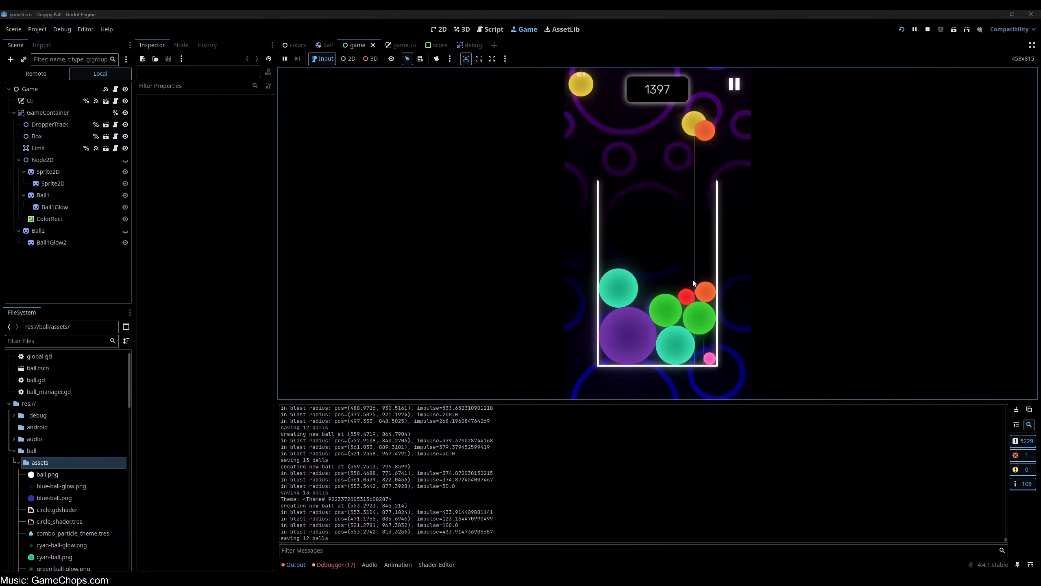
- Merge yellow balls at the left wall into green and drop red balls in the middle, chaining up to a blue ball
click(612, 280)
click(611, 279)
click(680, 278)
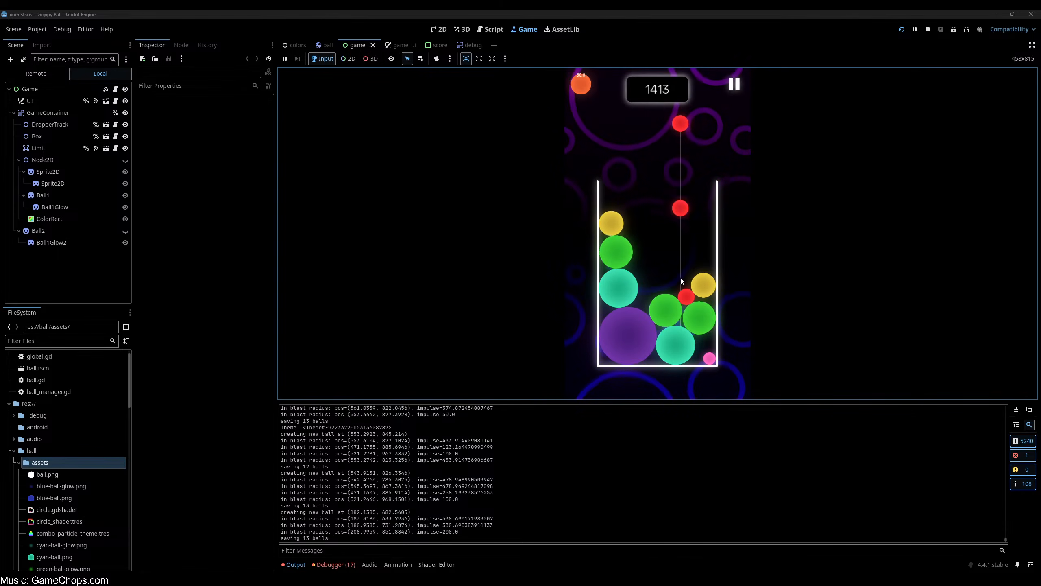
click(692, 279)
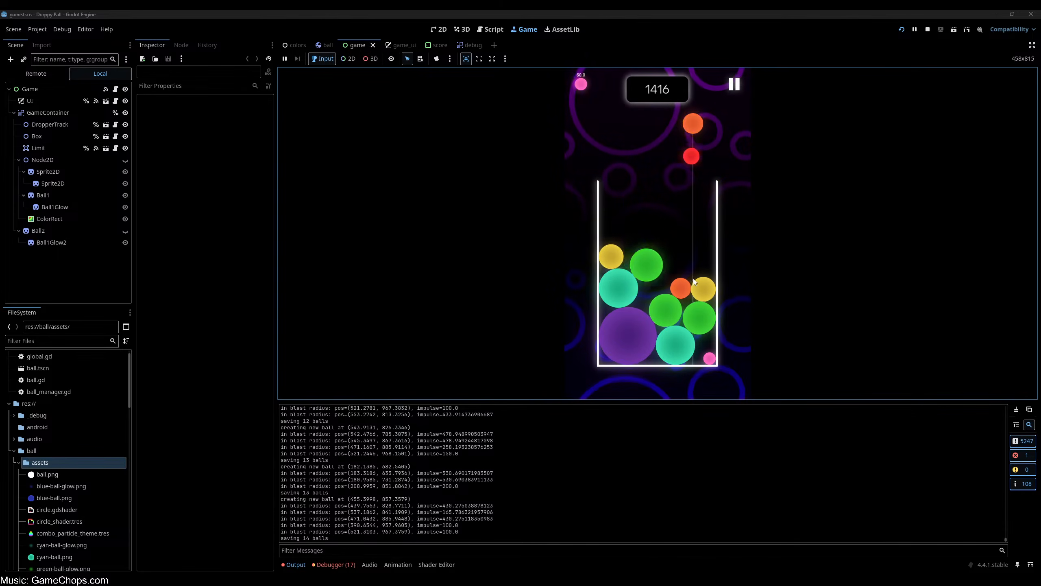
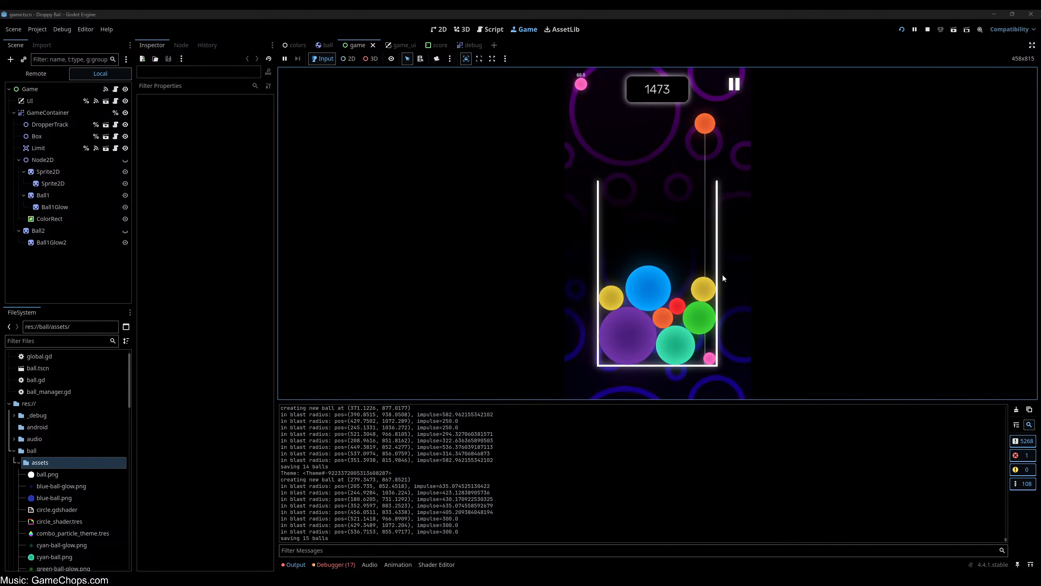
- Drop small balls on the right stack, chaining yellow and green into cyan and the two cyan balls into a second blue ball
click(682, 276)
click(706, 273)
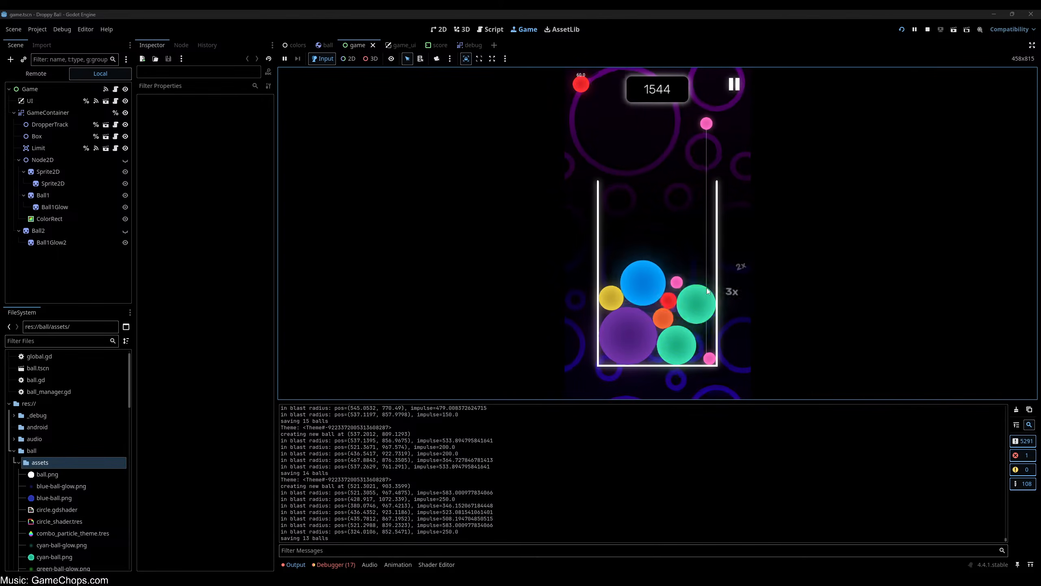
click(685, 294)
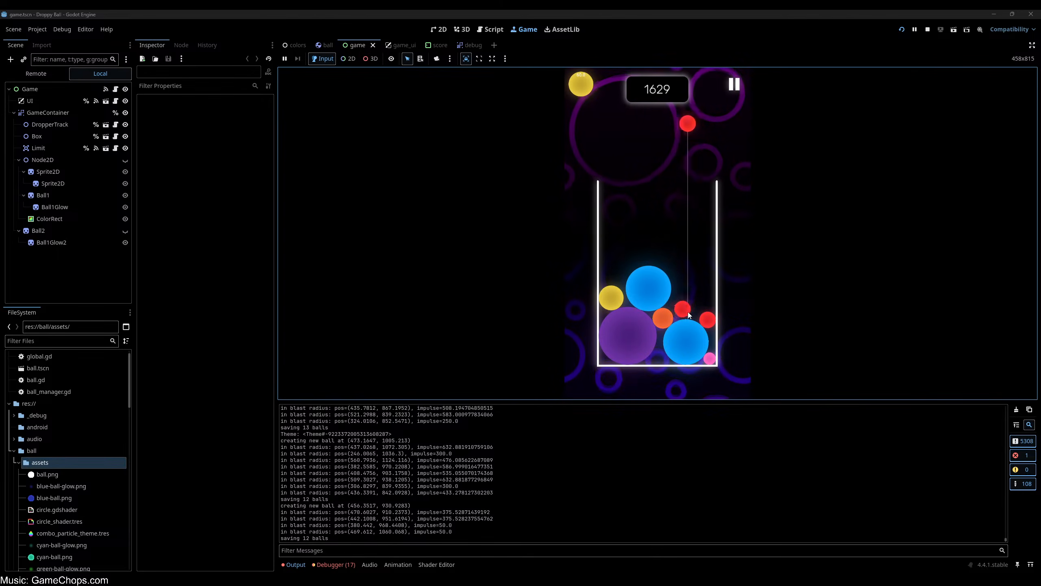
- Merge red, orange and yellow balls into a green ball at the left wall and another above the lower blue ball at the right wall
click(682, 314)
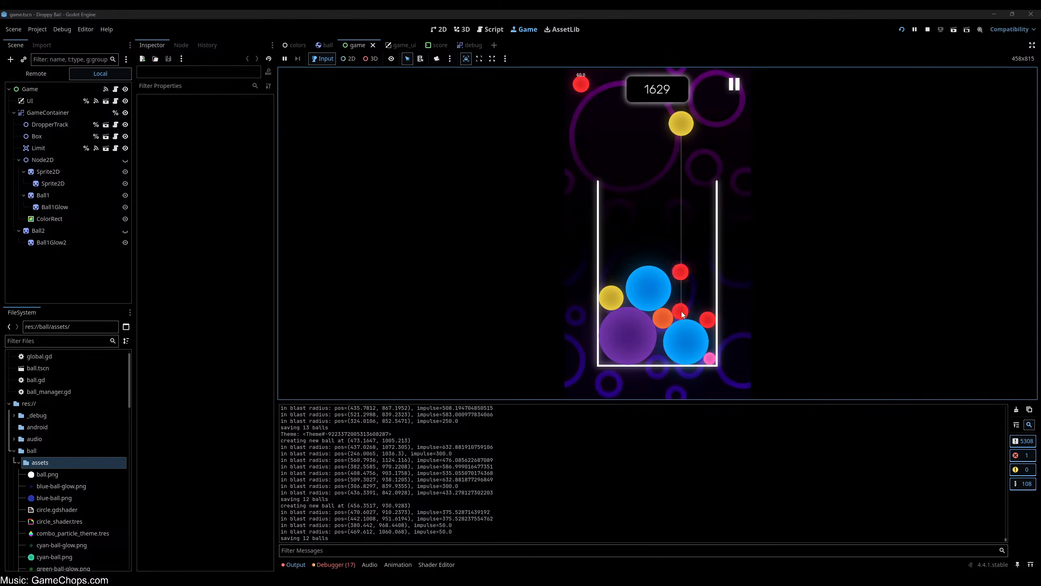
click(688, 312)
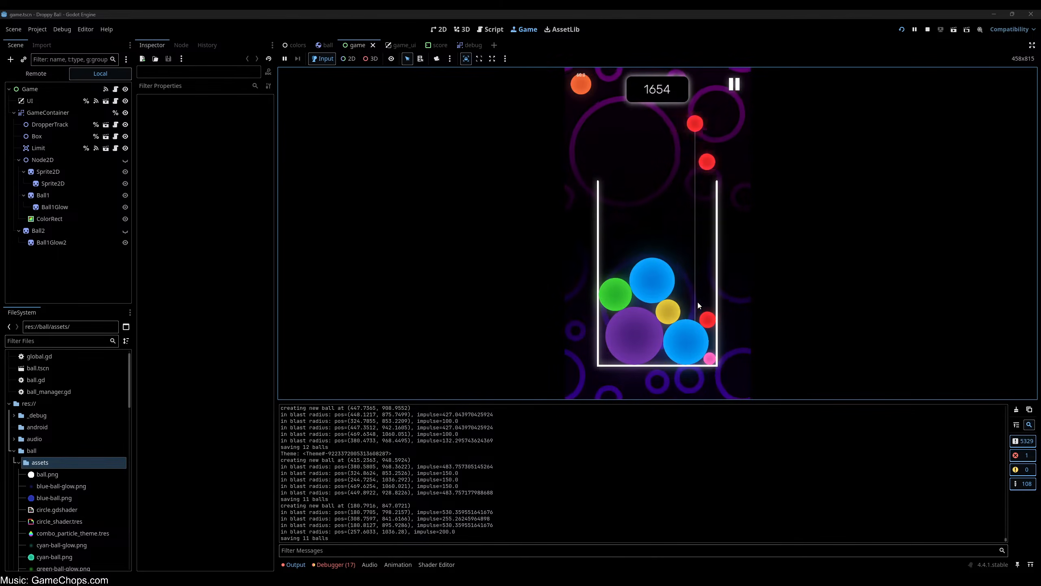
click(697, 299)
click(687, 296)
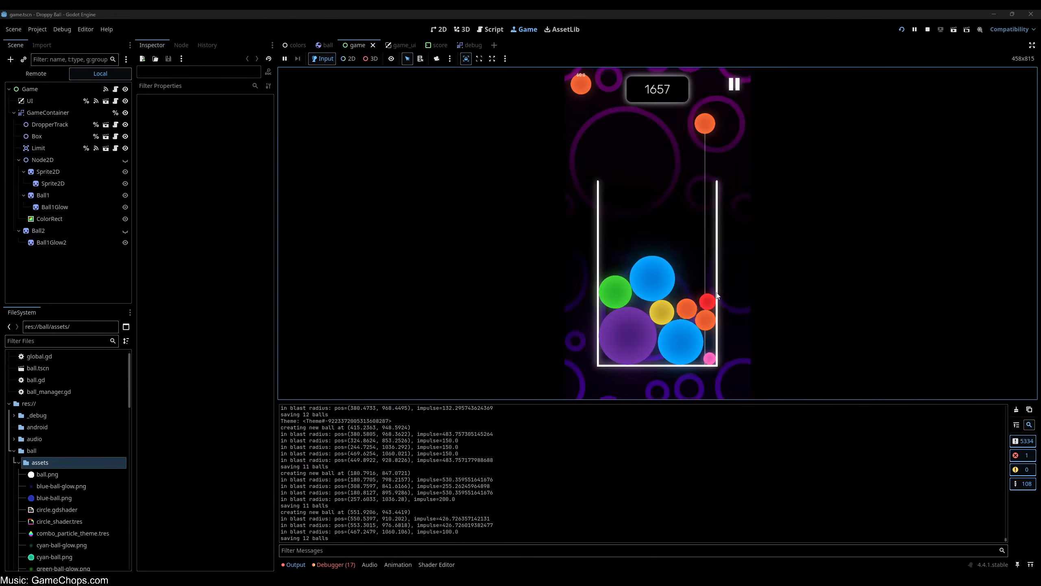
click(687, 294)
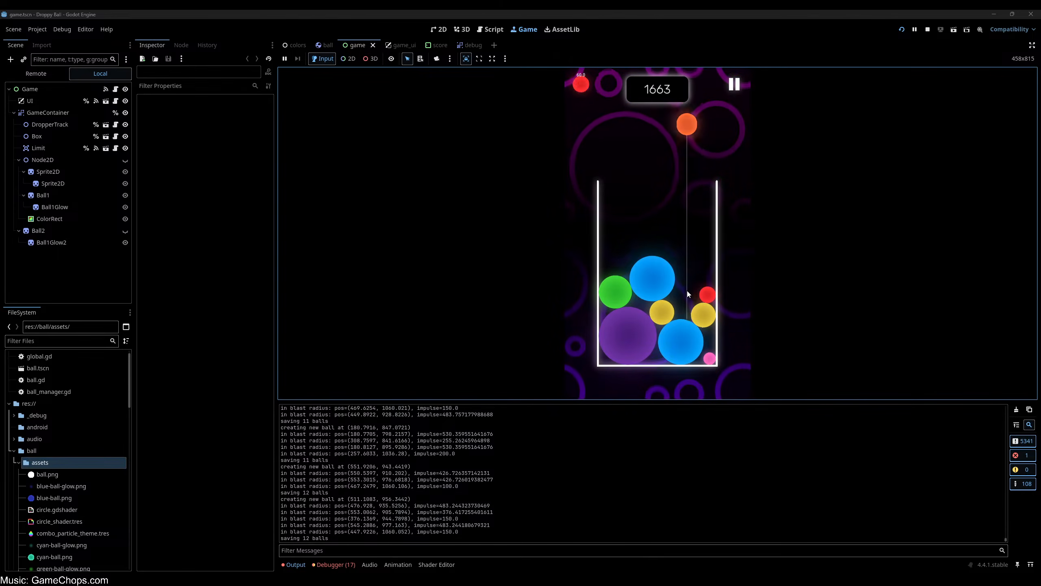
click(689, 292)
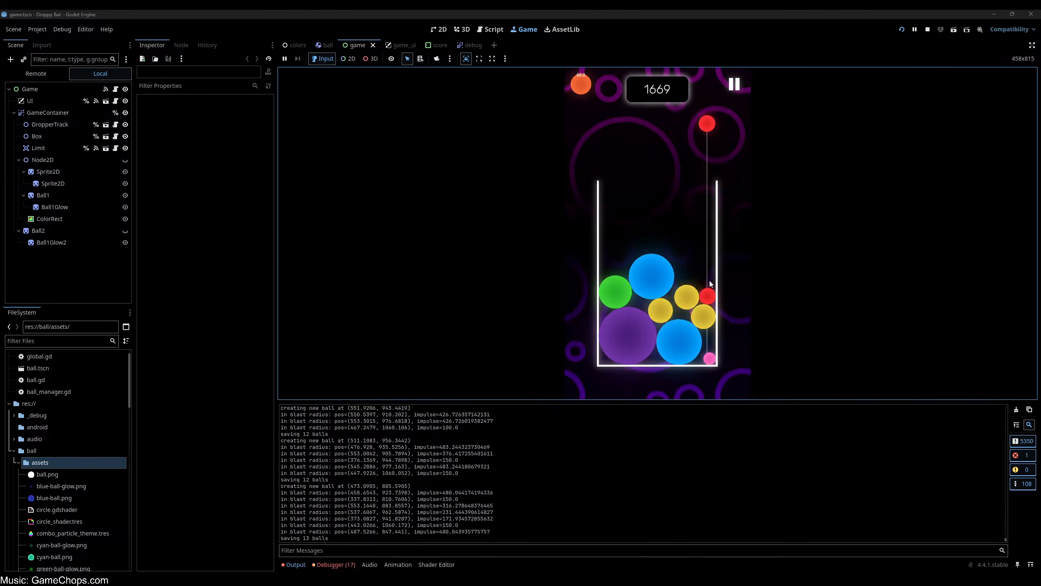
click(709, 283)
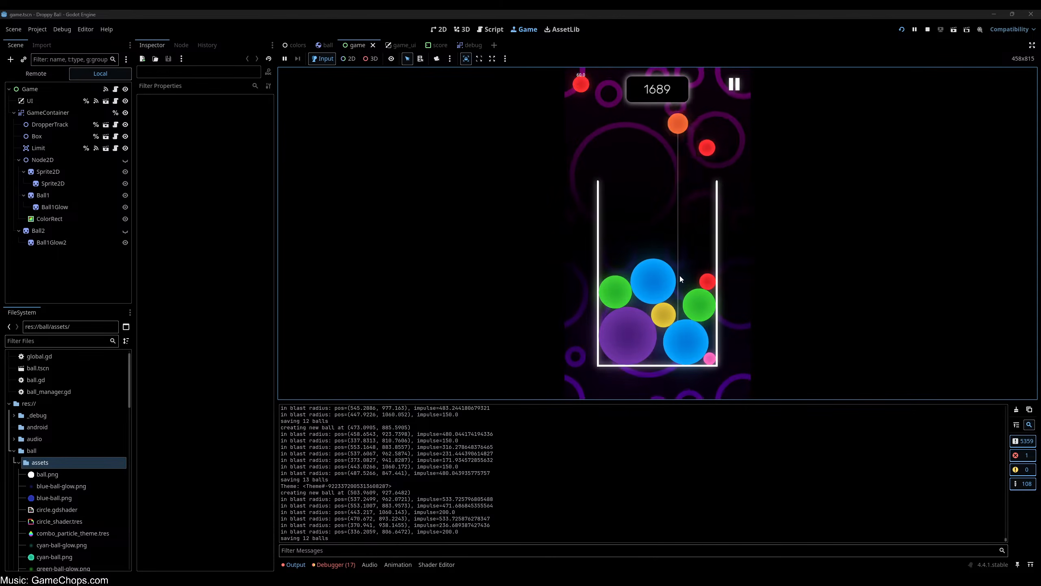
- Merge red and orange balls at the right wall until the green ball there becomes cyan, with a yellow ball on top
click(706, 275)
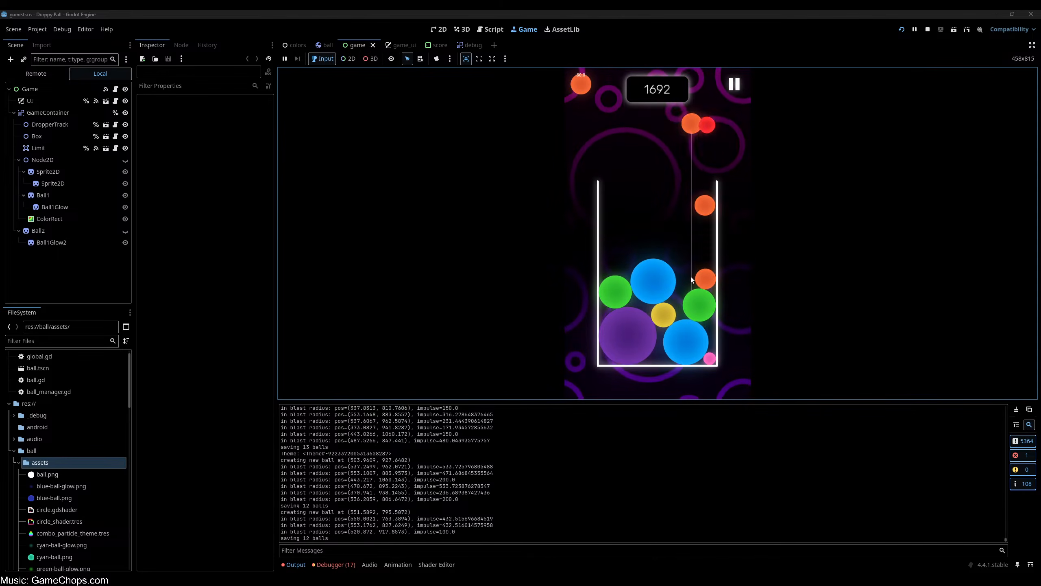
click(703, 278)
click(681, 282)
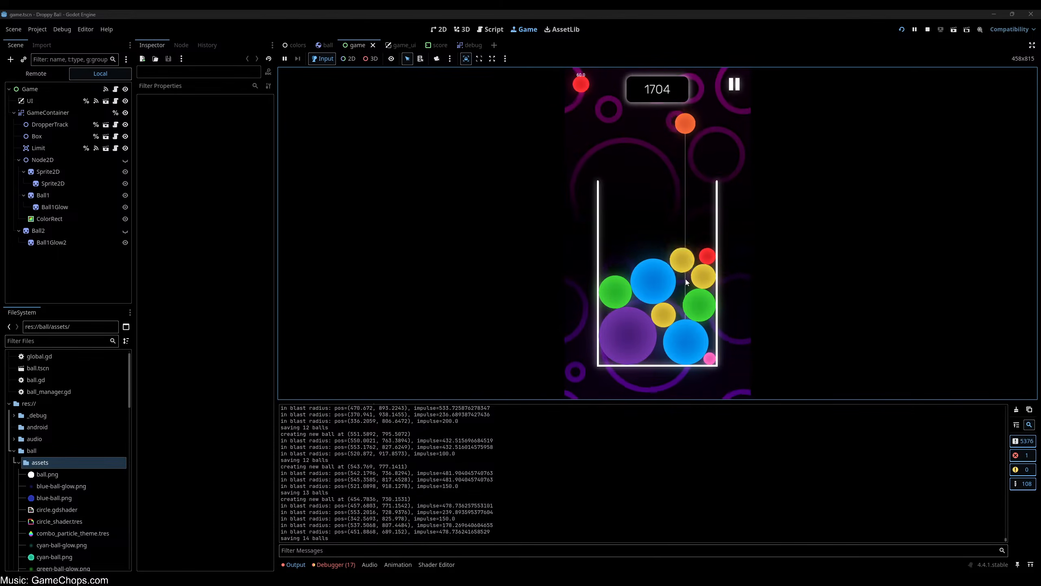
click(685, 278)
click(703, 279)
click(720, 277)
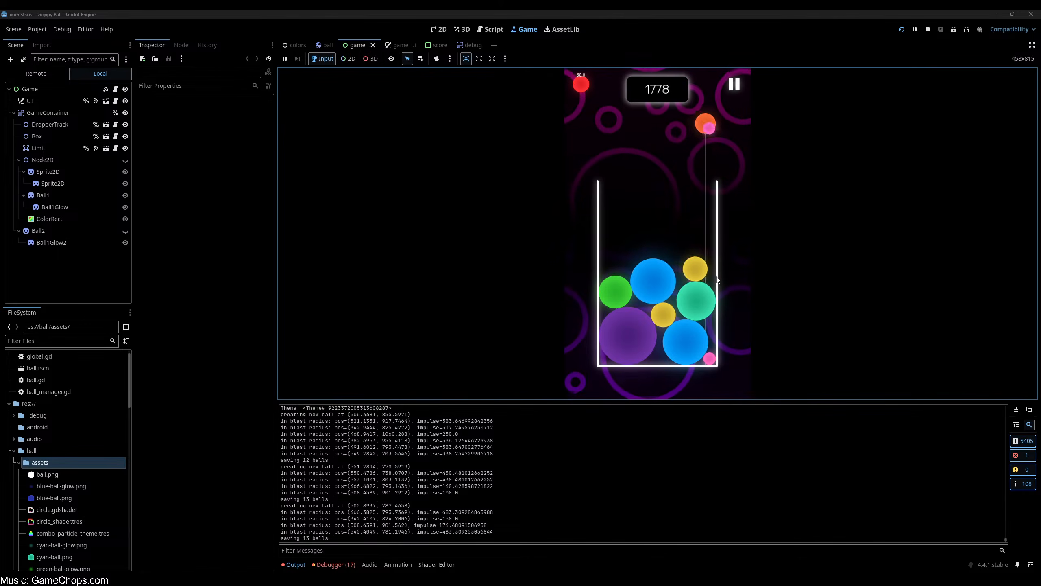
- Merge yellow balls into the left green ball to make cyan, and build a green ball above the right cyan ball
click(708, 281)
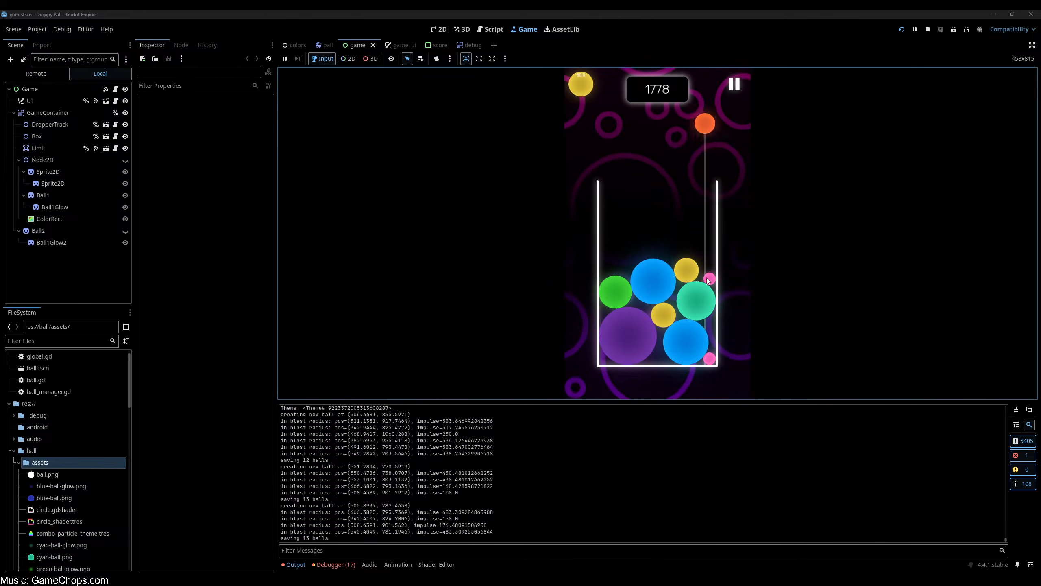
click(706, 280)
click(608, 285)
click(605, 286)
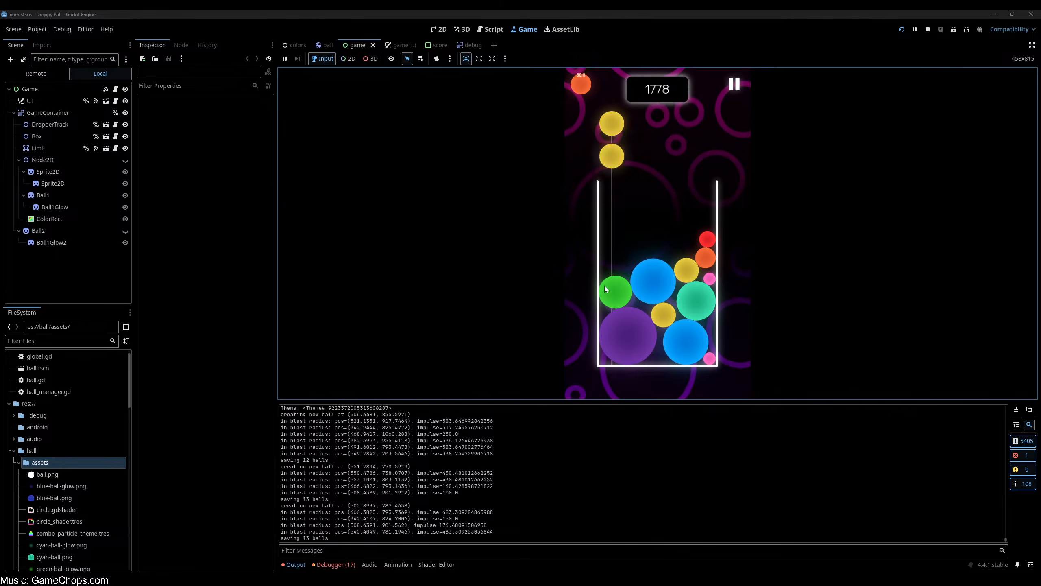
click(688, 285)
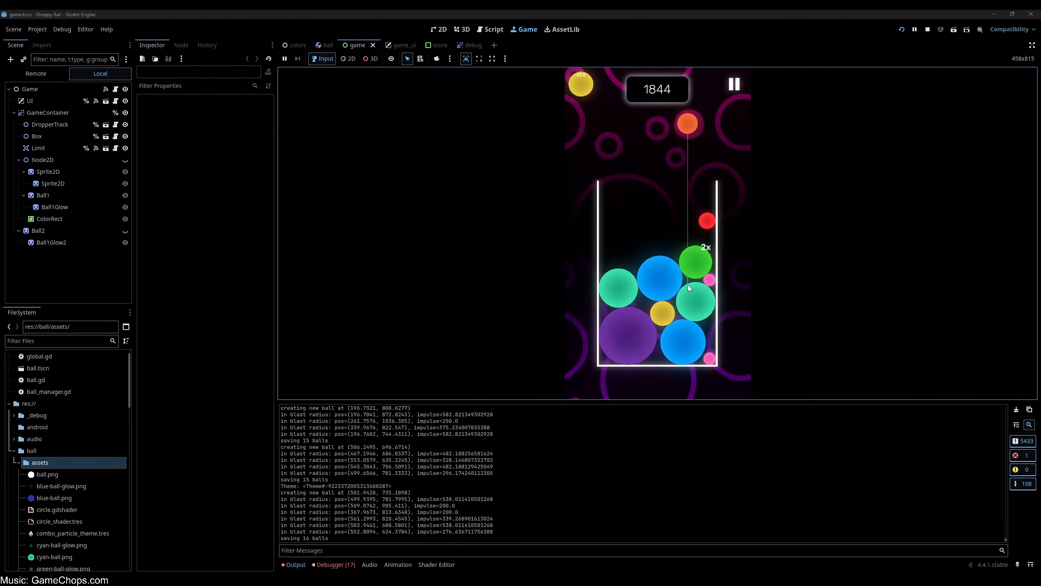
- Build a green ball topped by a yellow one at the left wall, and pair orange balls into yellow above the blue ball
click(672, 284)
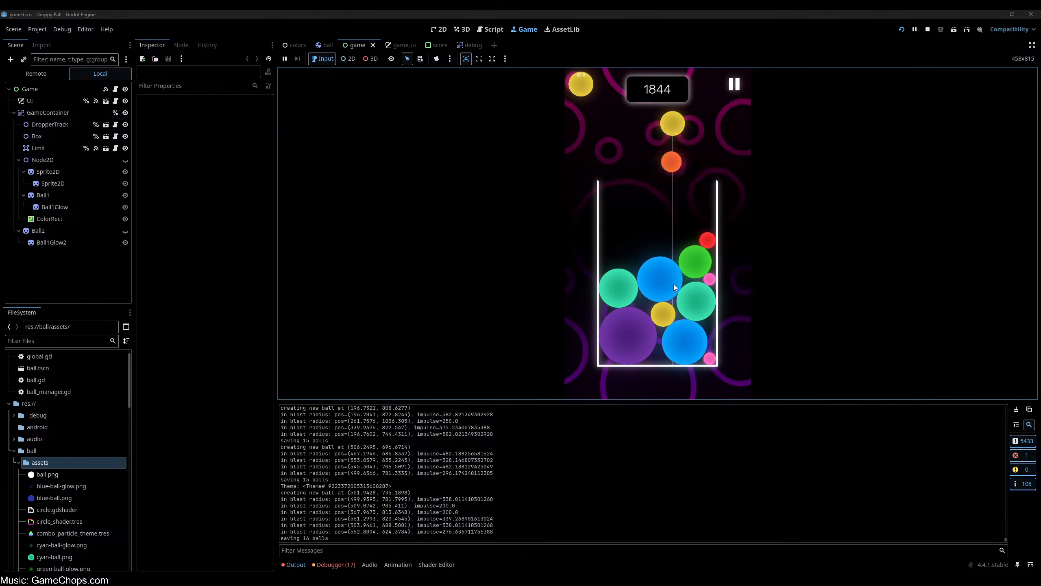
click(618, 282)
click(617, 278)
click(680, 254)
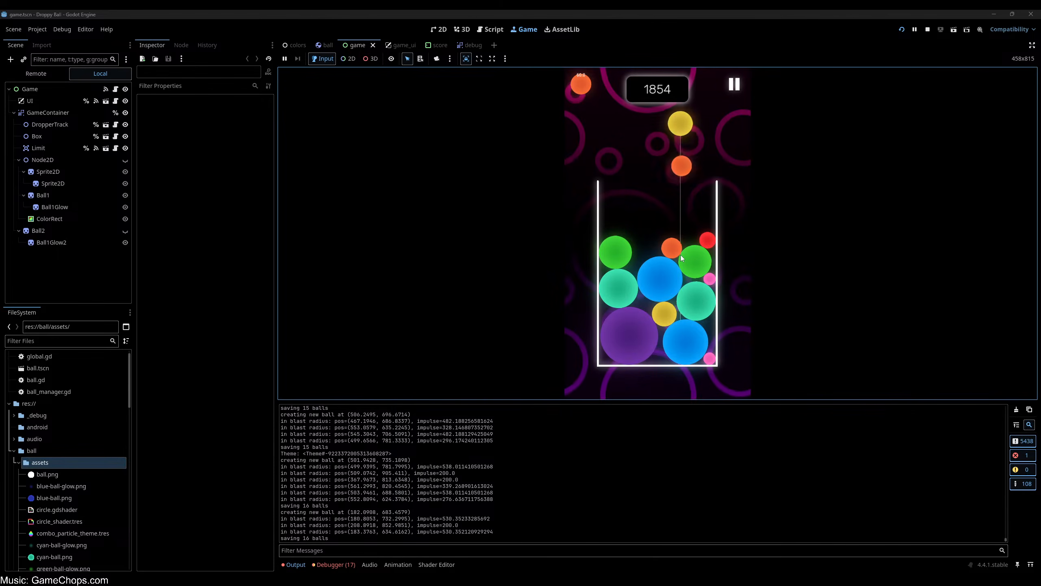
click(588, 254)
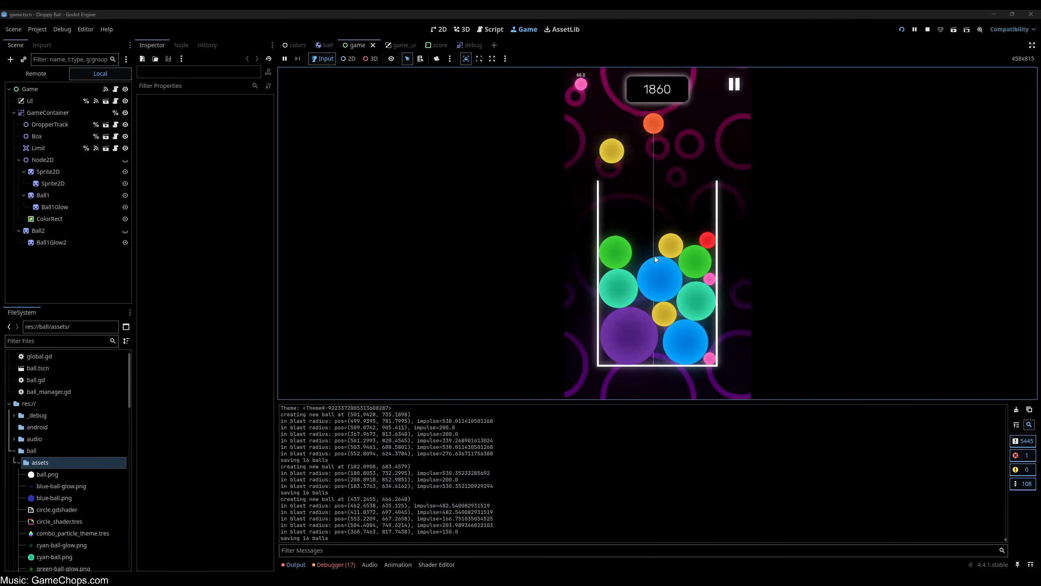
- Drop orange and pink balls on the upper right stack, chaining yellow and green balls into a second cyan ball at the right
click(690, 255)
click(707, 256)
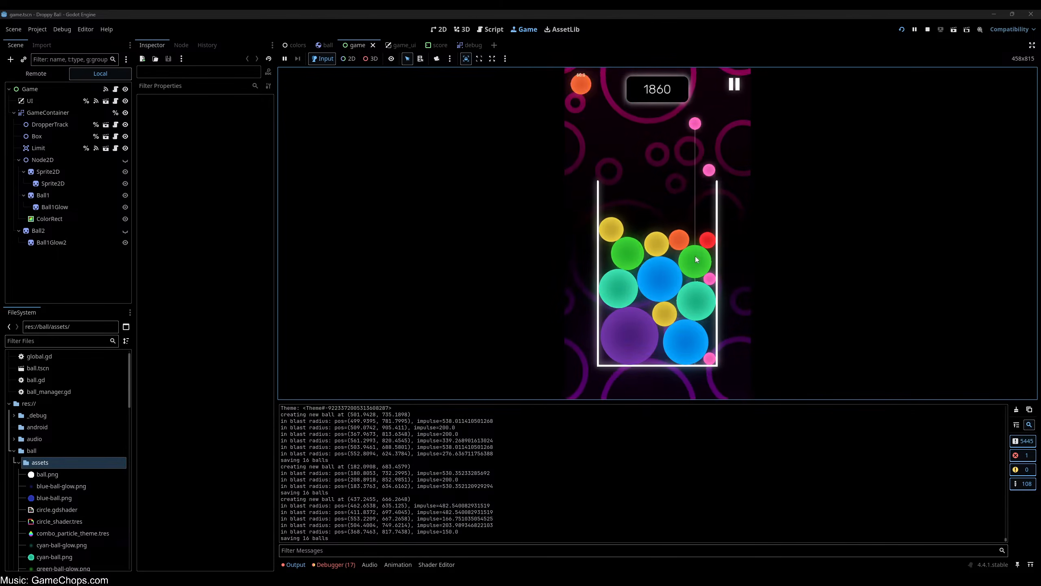
click(709, 256)
click(683, 256)
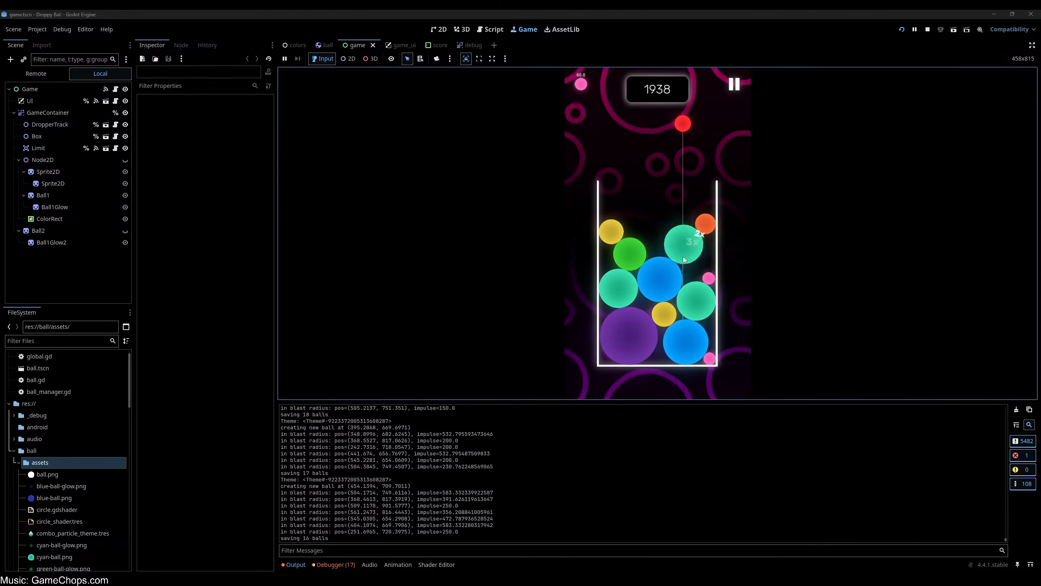
- Drop red, pink and yellow balls to chain the left and right stacks up into two dark blue balls
click(709, 257)
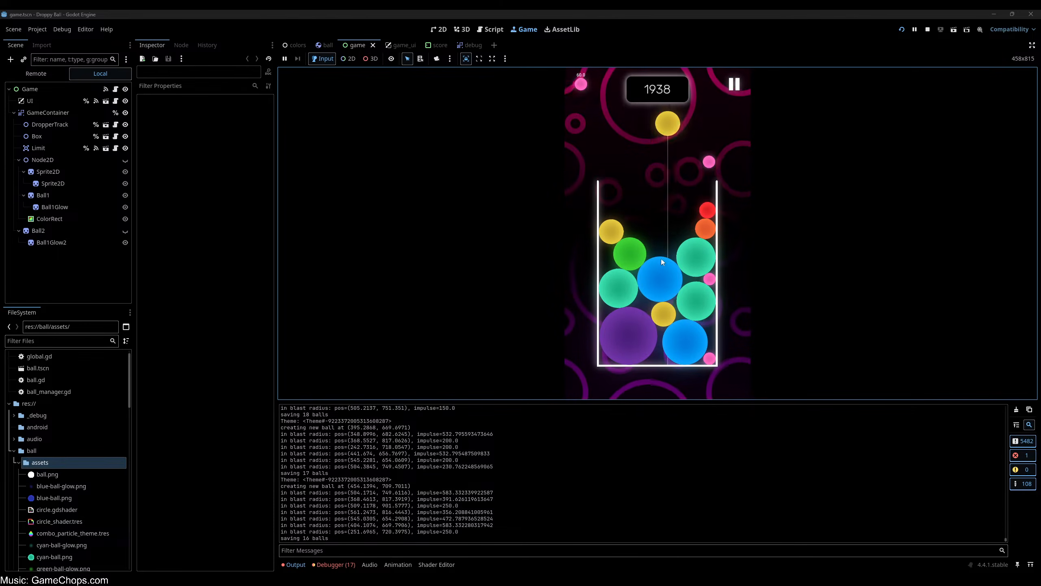
click(610, 259)
click(709, 261)
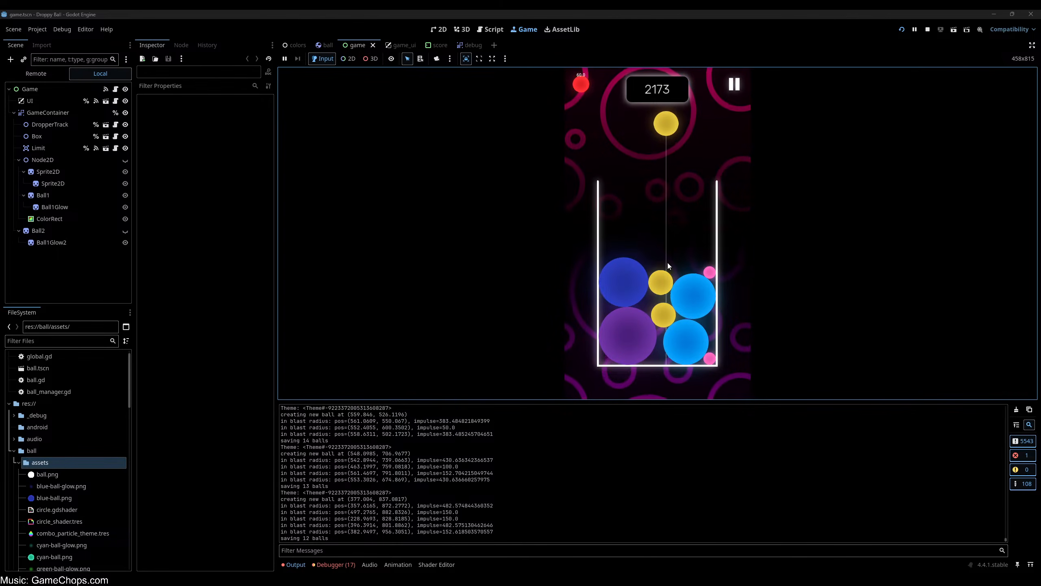
click(690, 259)
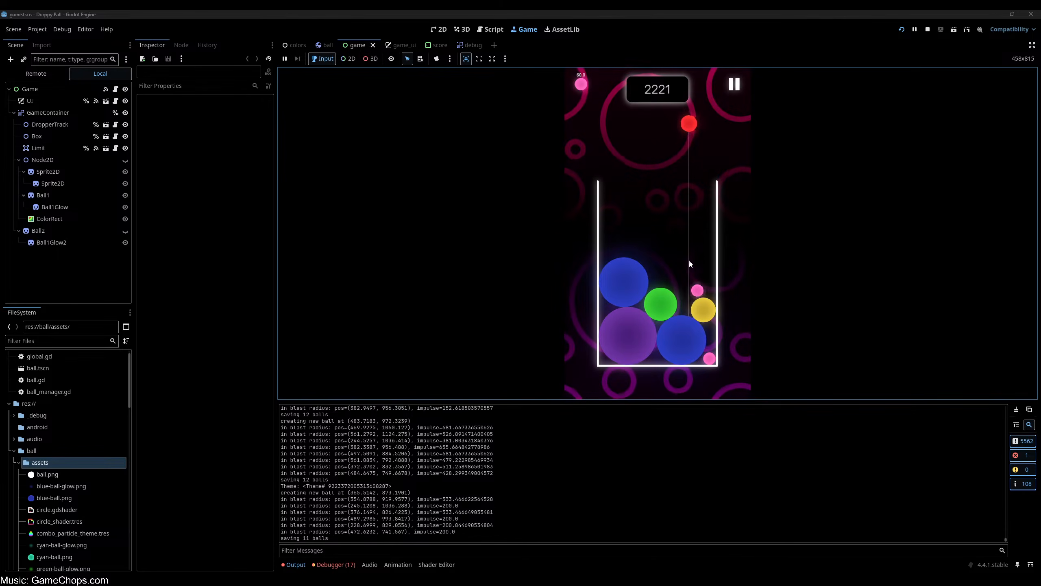
- Drop red, pink, yellow and orange balls on the right side, merging a pink pair into red beside the green ball
click(690, 262)
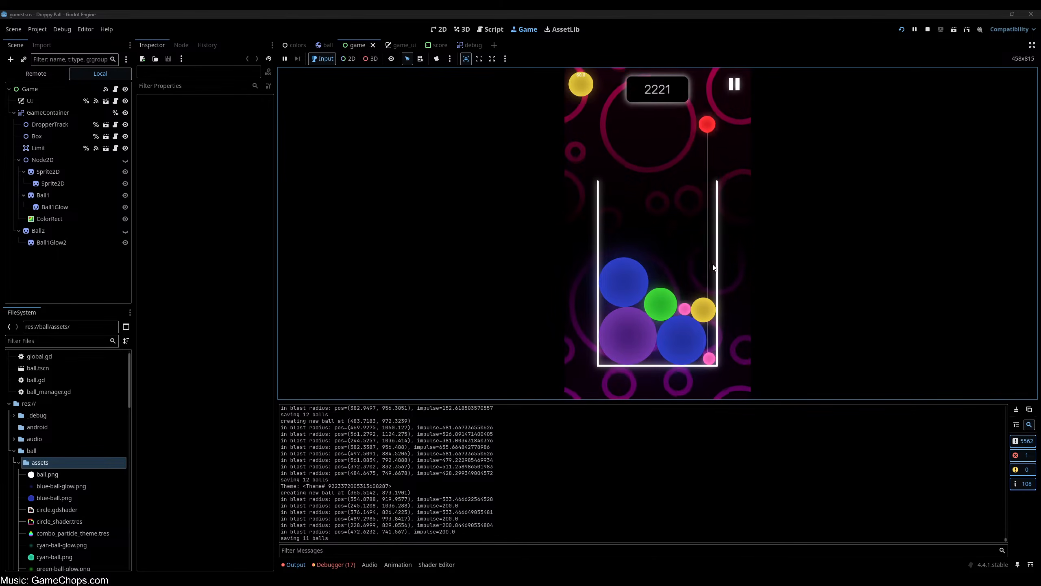
click(689, 264)
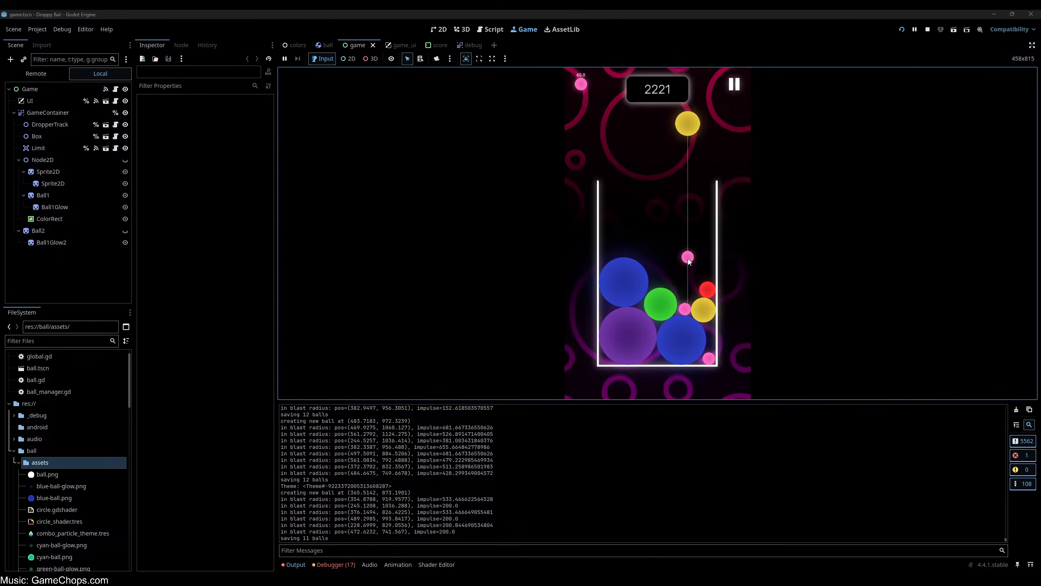
click(683, 257)
click(699, 252)
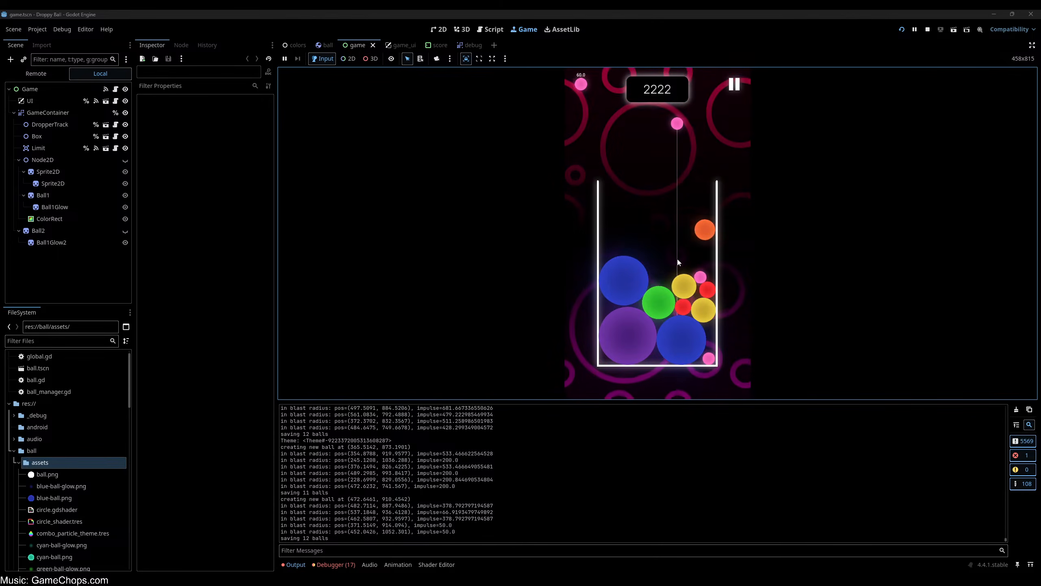
click(709, 256)
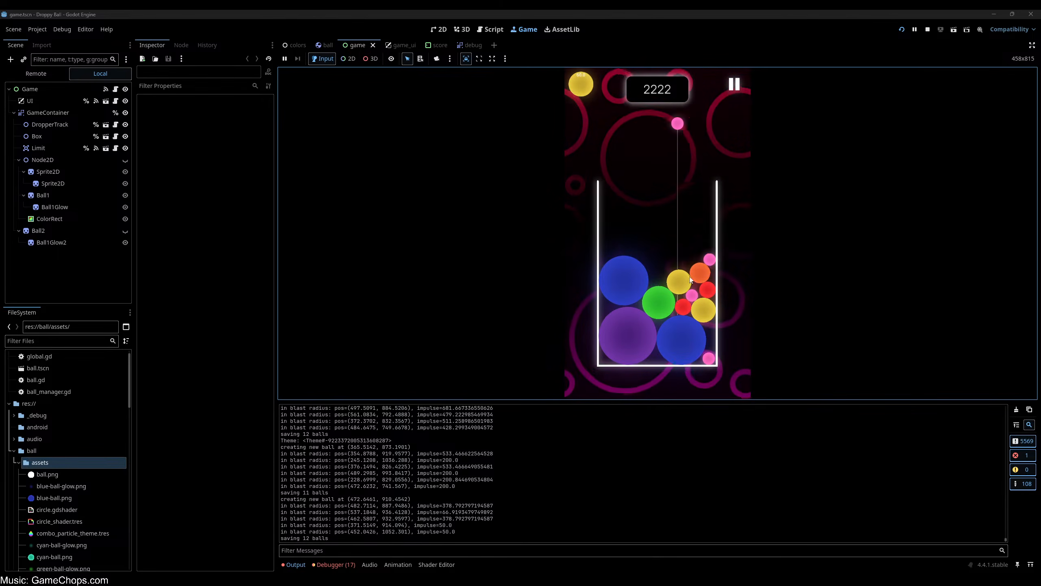
- Drop pink, yellow, red and orange balls on the right side, chaining a cyan ball and a green ball above the lower dark blue ball
click(708, 266)
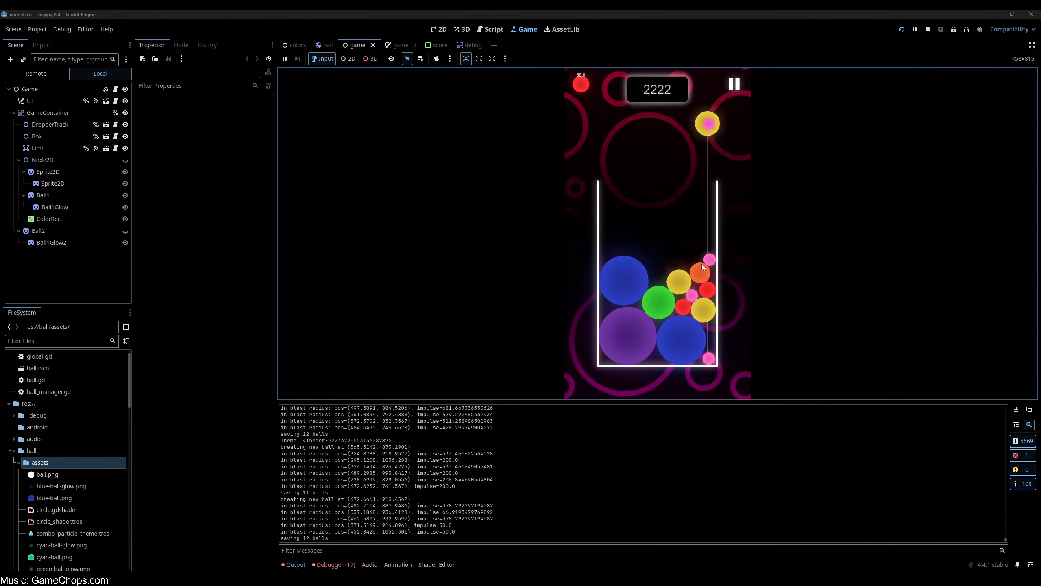
click(672, 270)
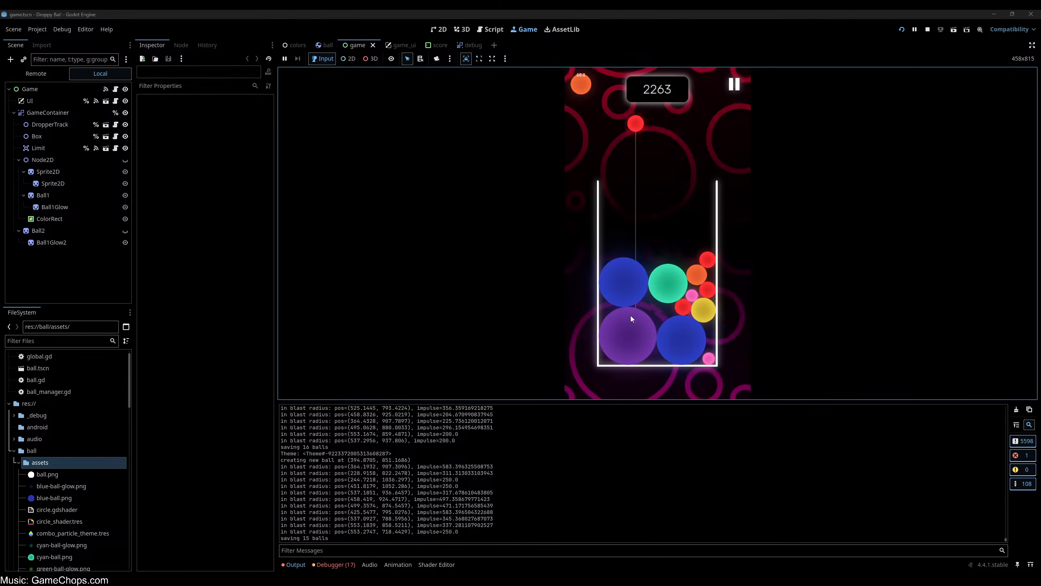
click(710, 249)
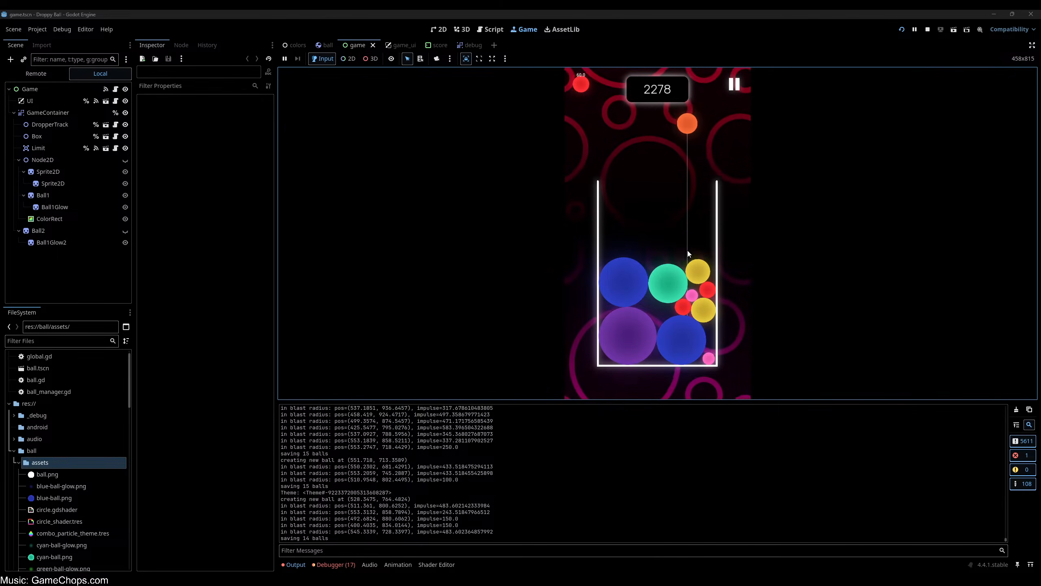
click(709, 250)
click(712, 251)
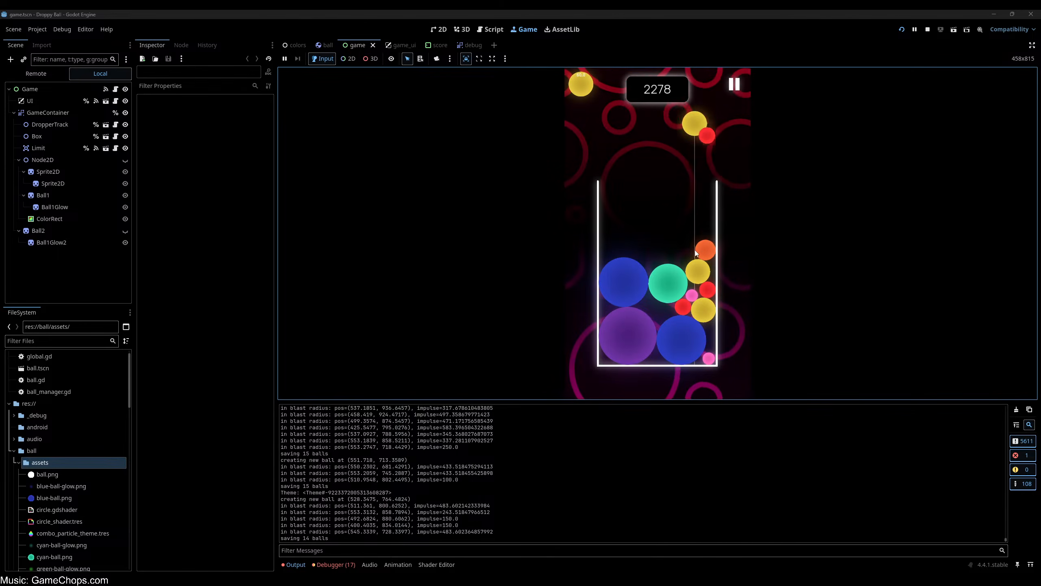
click(680, 254)
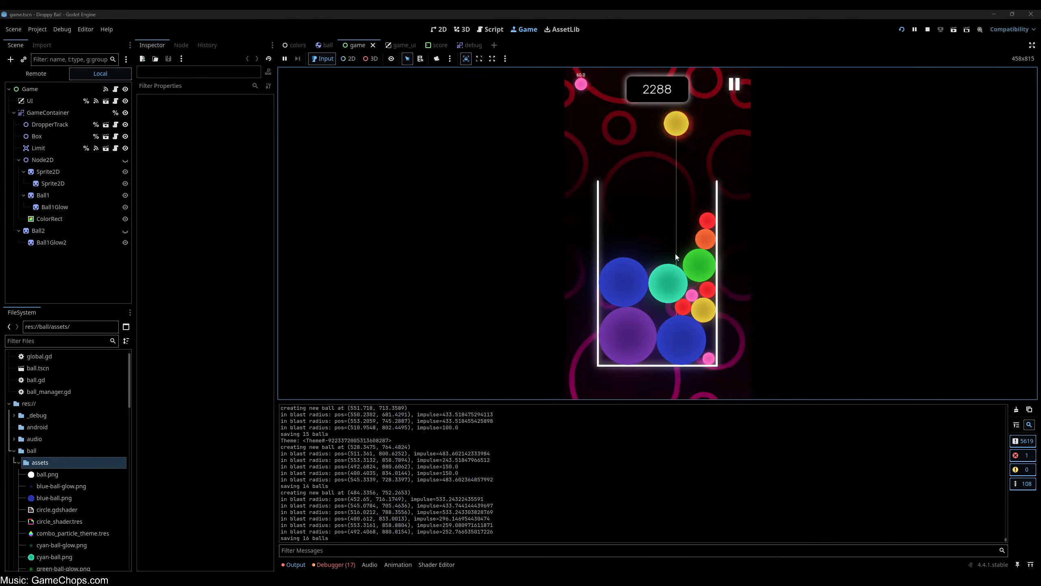
- Drop yellow and pink balls over the right stack, chaining the upper yellow, green and cyan balls into a light blue ball
click(672, 254)
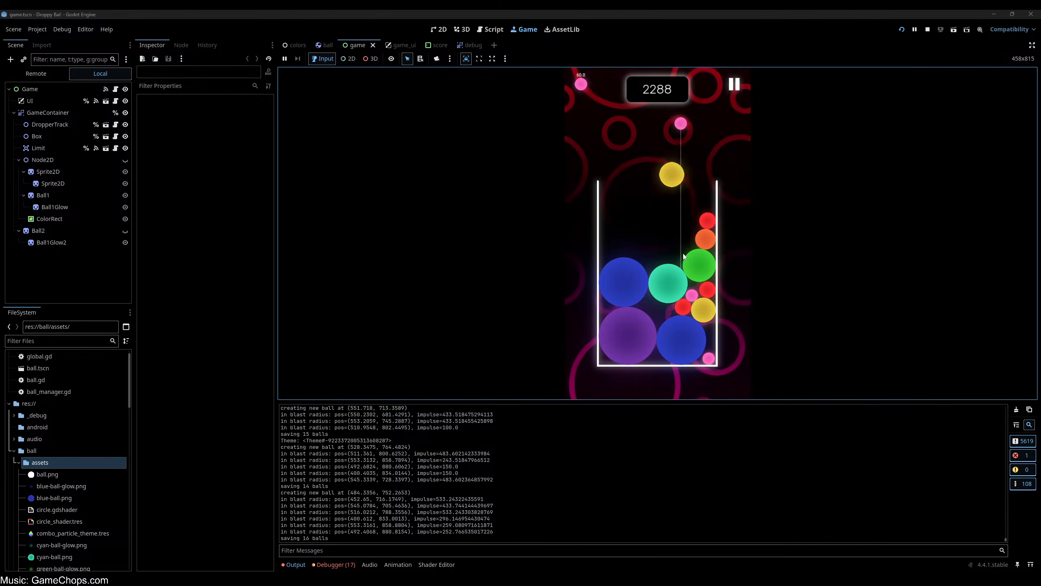
click(719, 253)
click(718, 252)
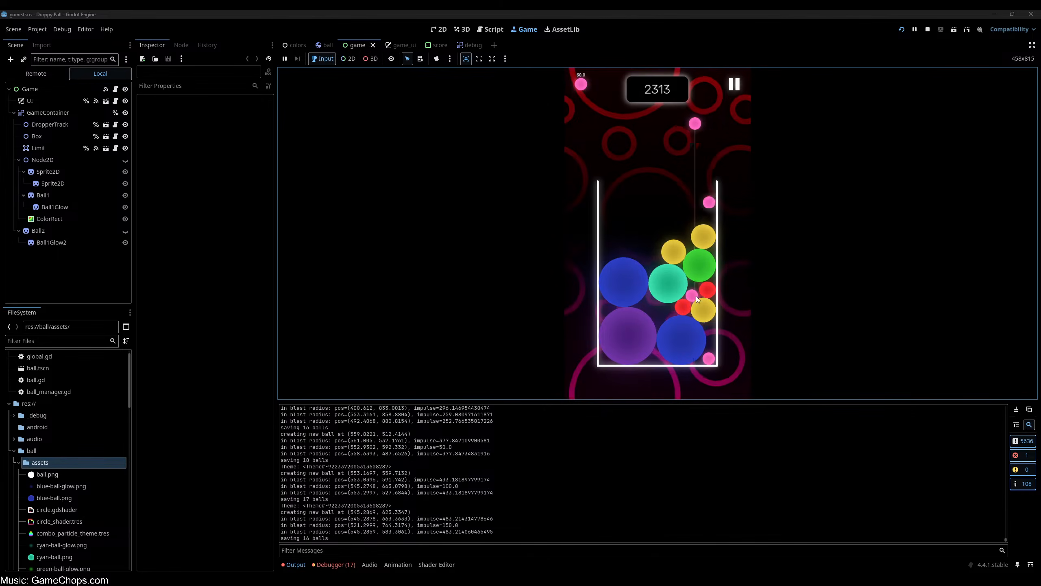
click(714, 286)
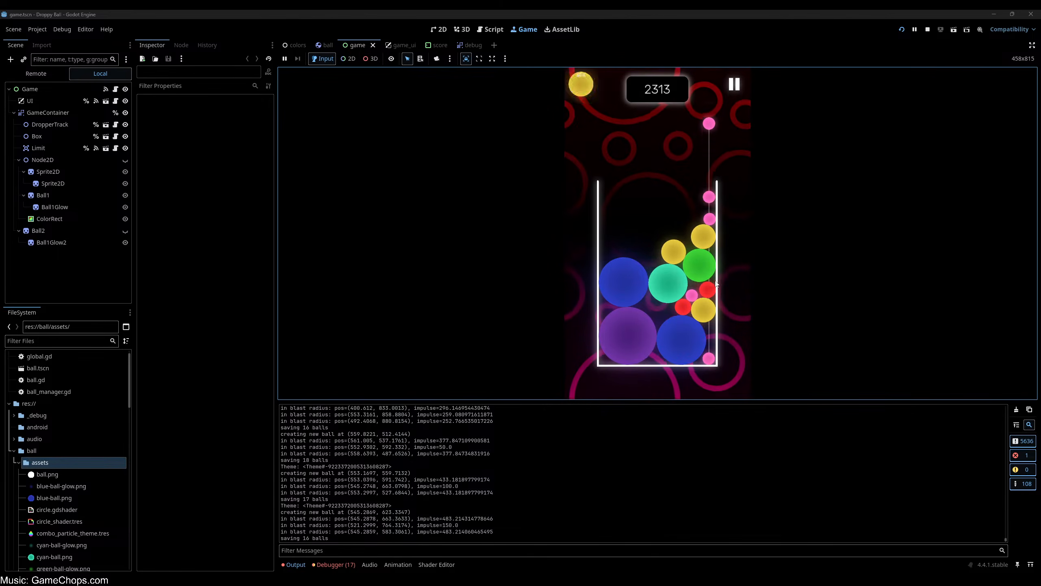
click(709, 284)
click(665, 280)
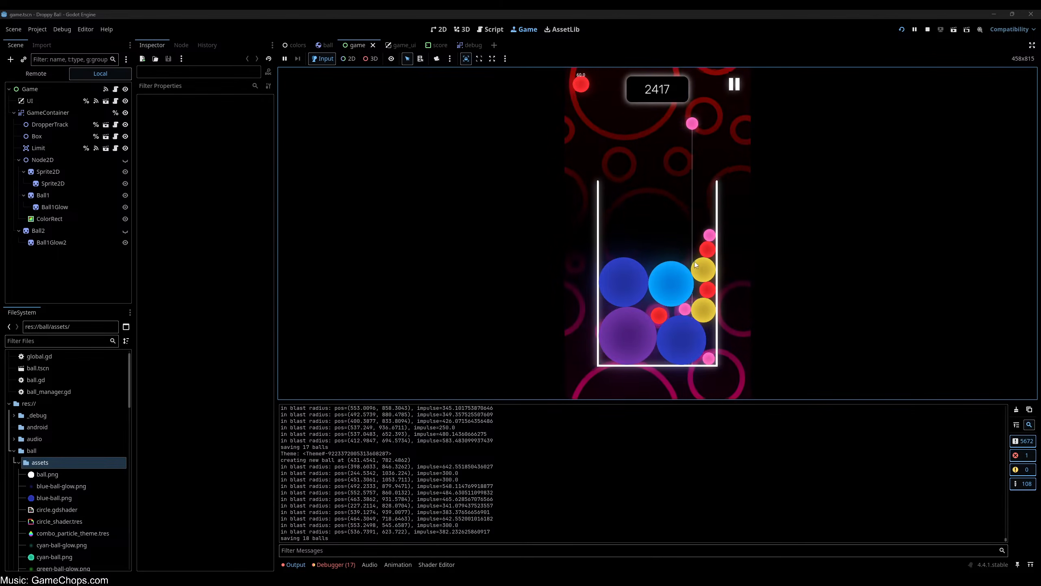
- Drop pink, red and orange balls by the right wall, merging the orange and yellow pairs into a green ball
click(708, 263)
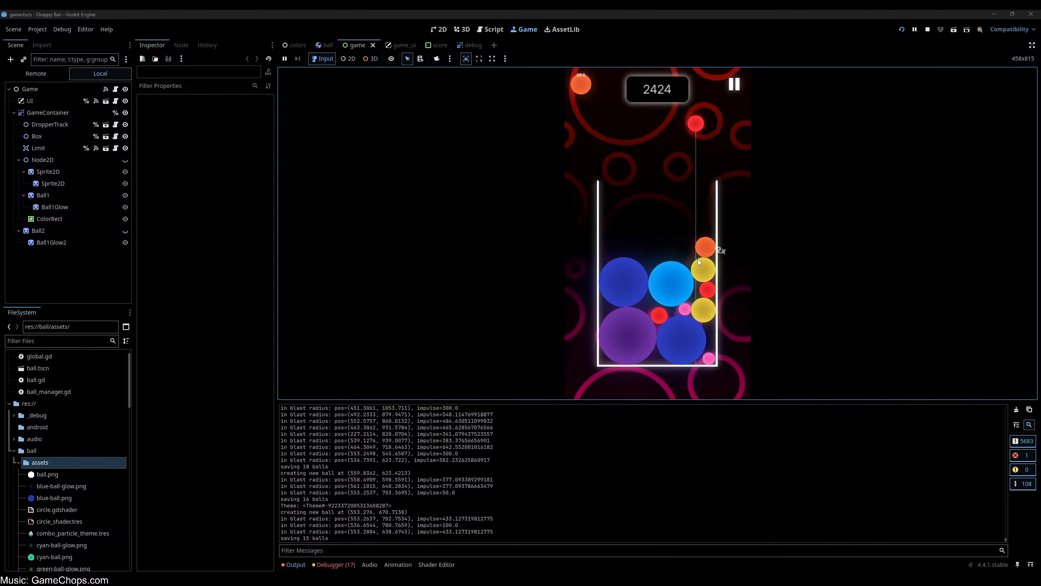
click(717, 248)
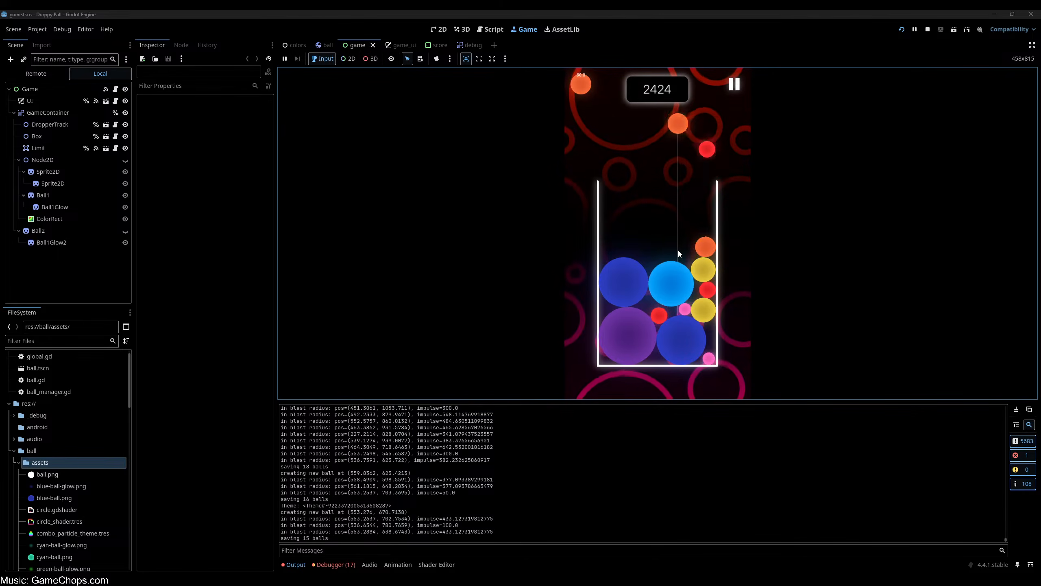
click(684, 252)
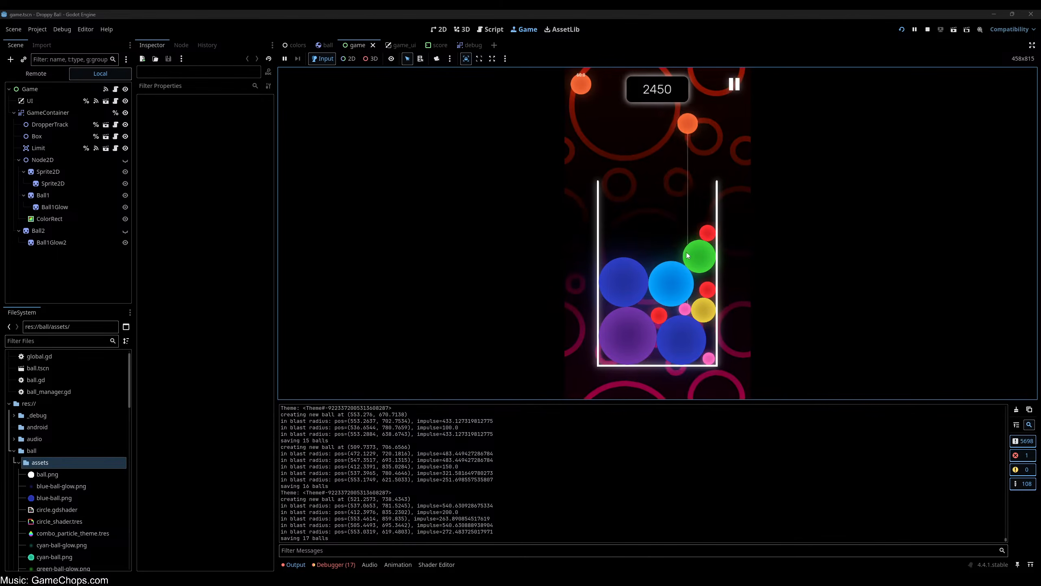
- Drop orange and yellow balls between the upper dark blue and light blue balls, chaining them up into a cyan ball
click(645, 262)
click(651, 261)
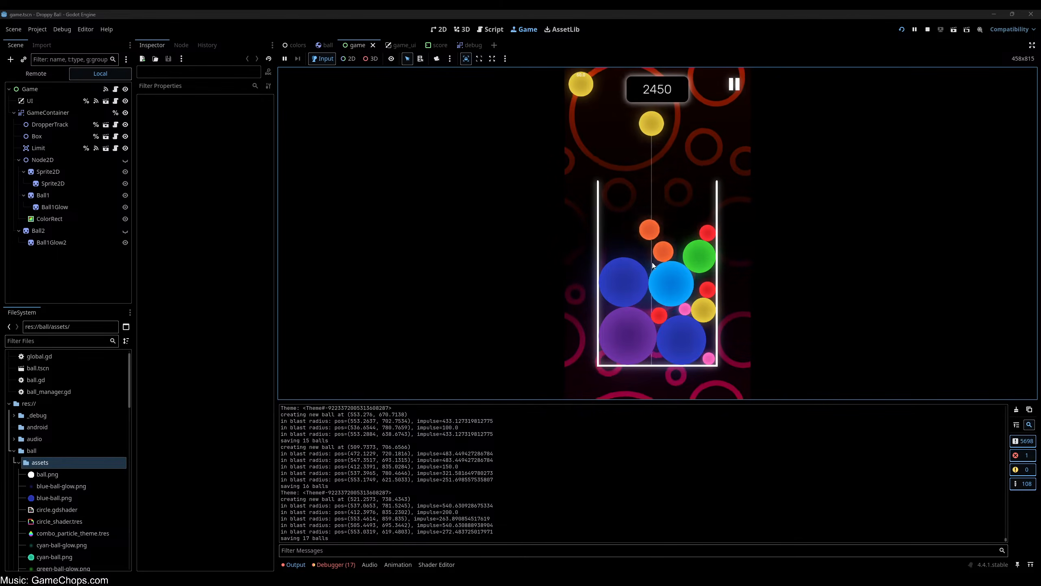
click(671, 262)
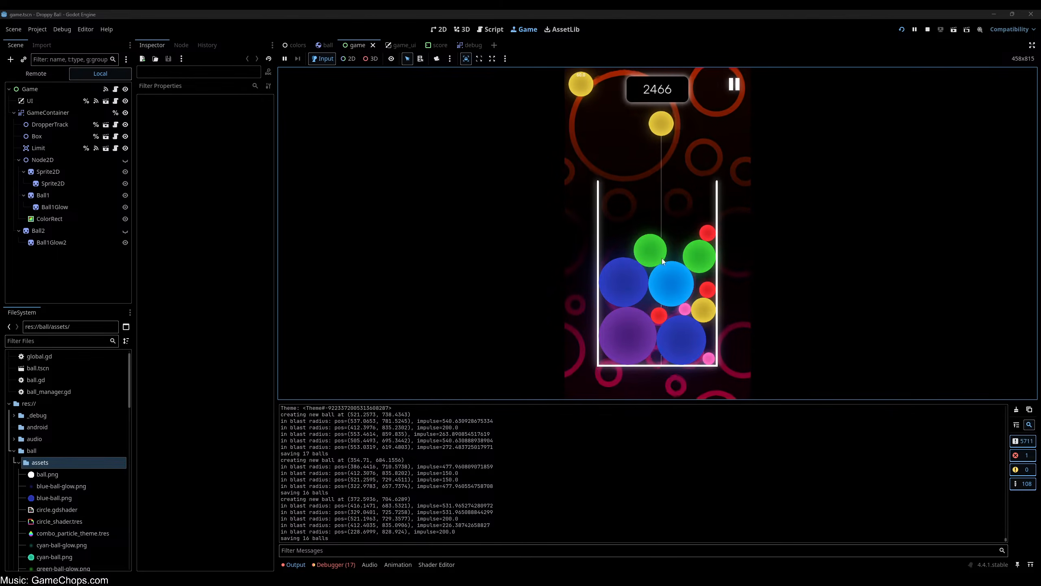
click(648, 254)
click(647, 254)
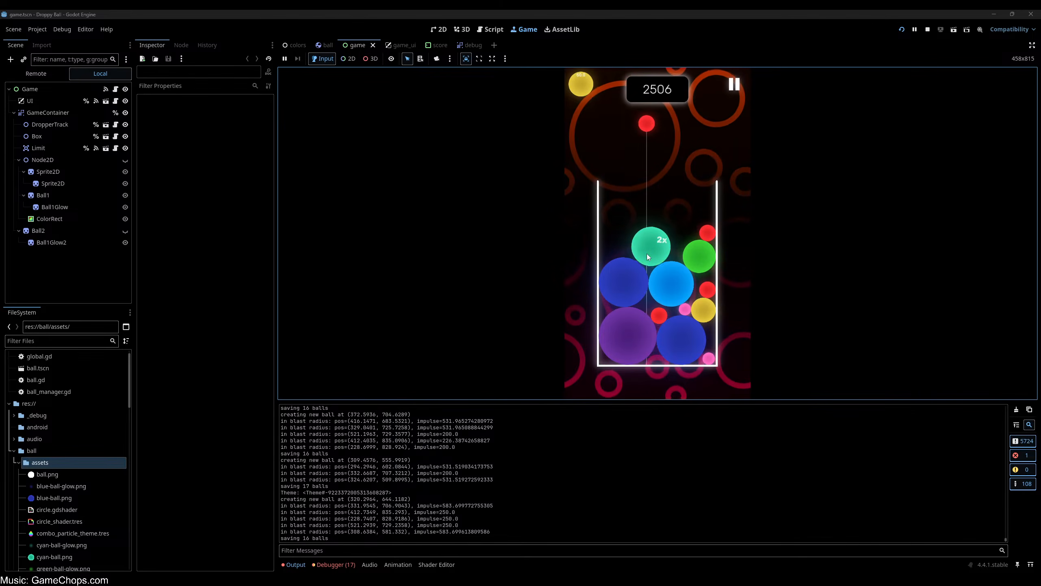
- Merge red and orange pairs into a yellow ball by the right wall, and place a yellow ball beside the cyan one
click(708, 248)
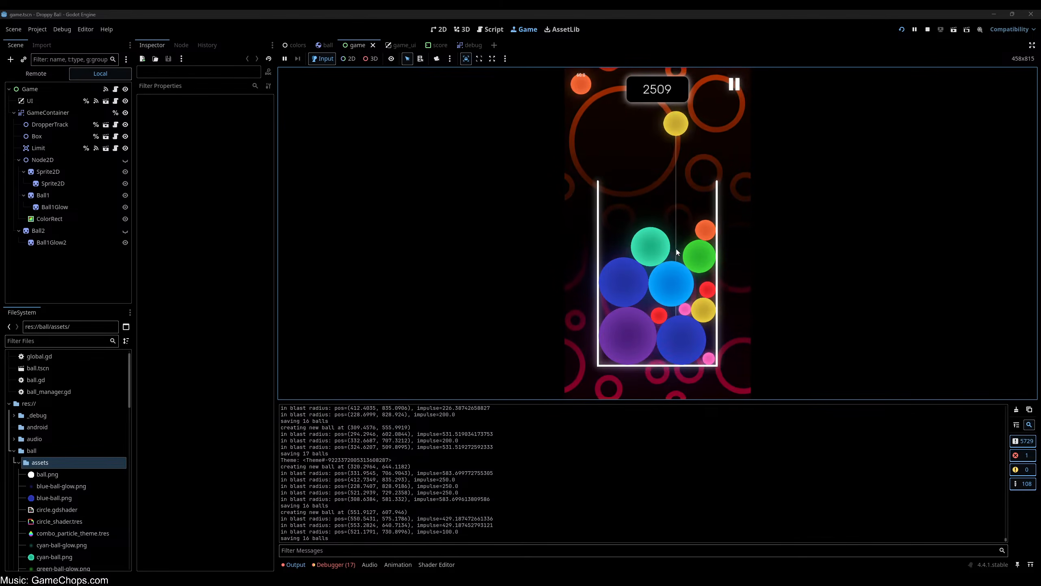
click(680, 249)
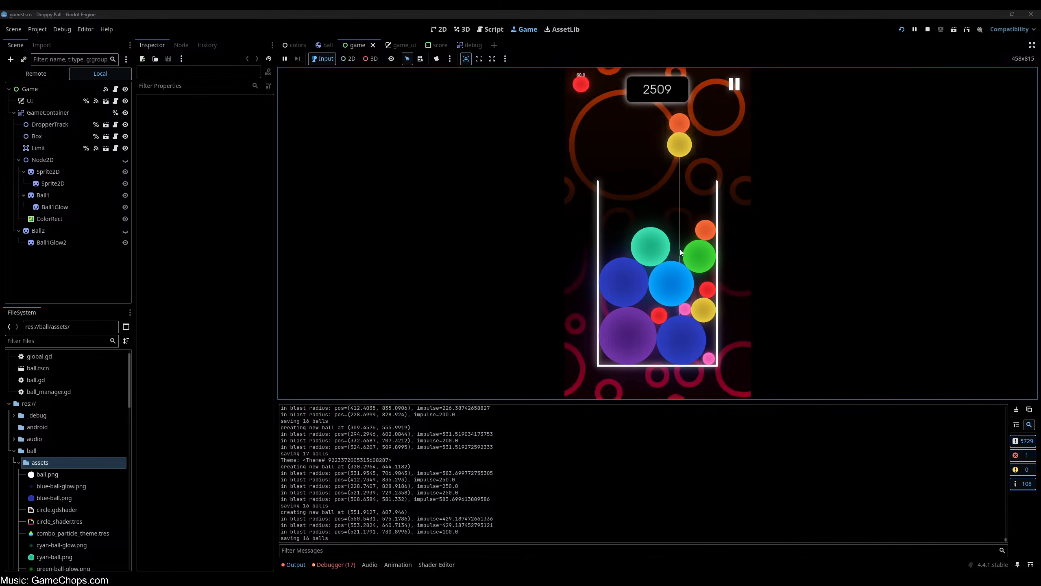
click(705, 248)
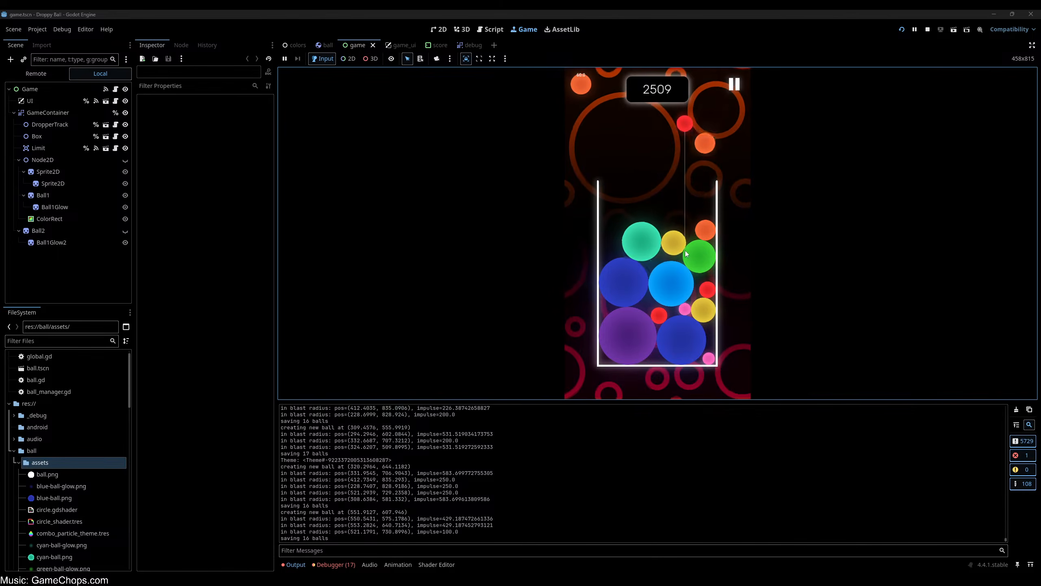
click(713, 251)
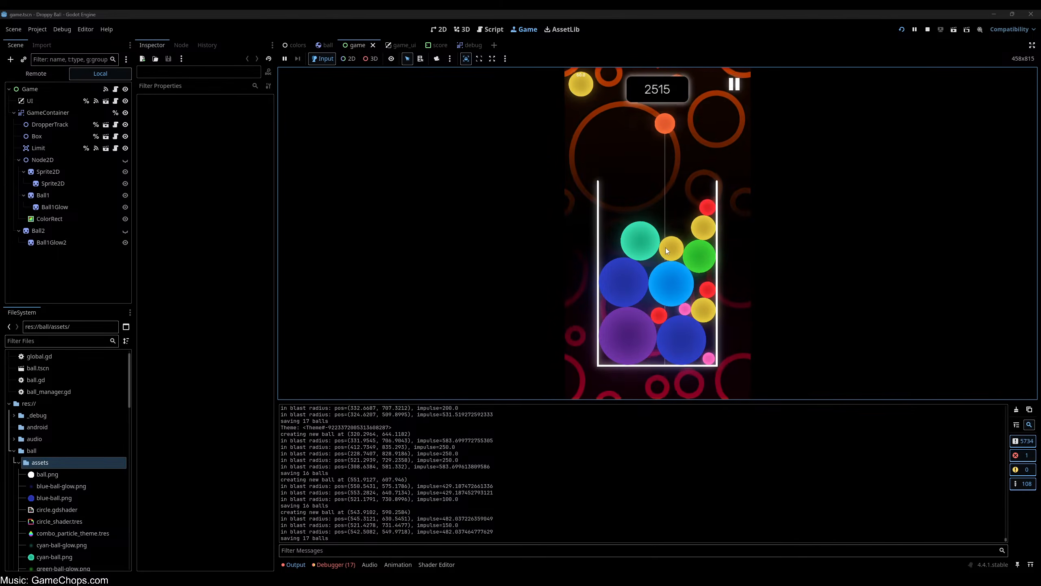
- Drop orange, yellow and pink balls across the pile, merging the yellow and green balls by the right wall into cyan
click(681, 240)
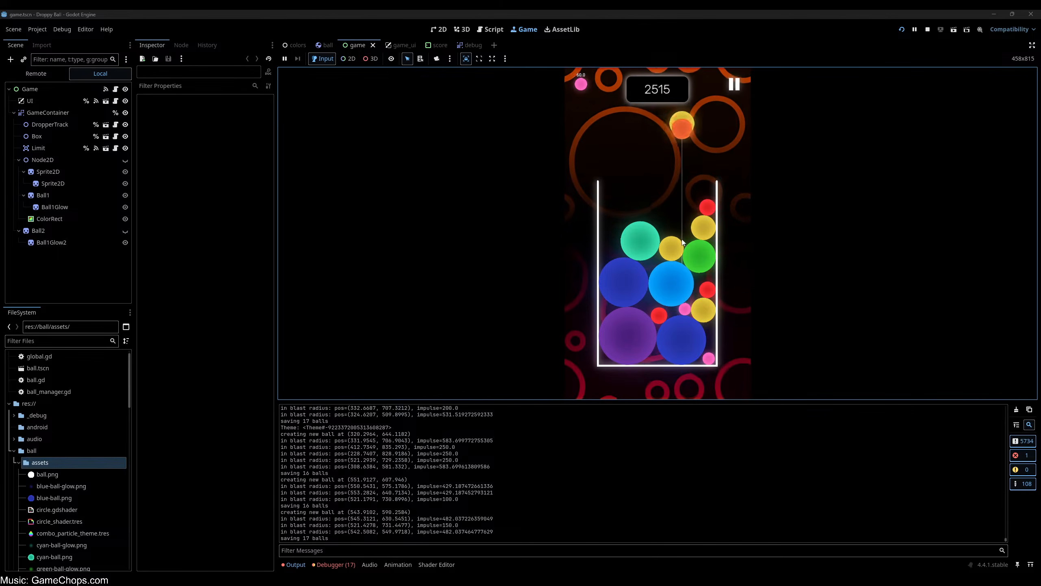
click(609, 243)
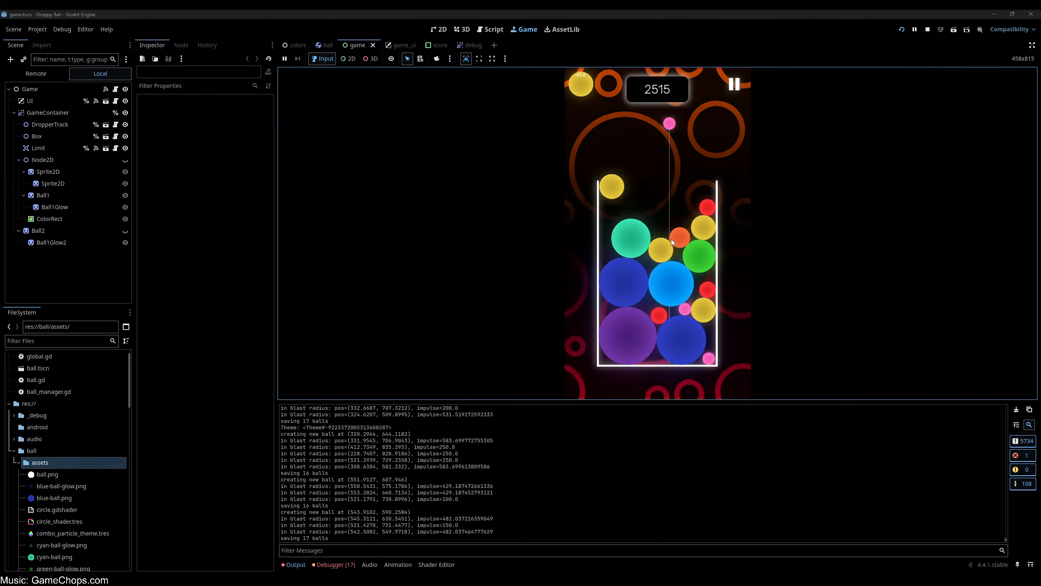
click(716, 237)
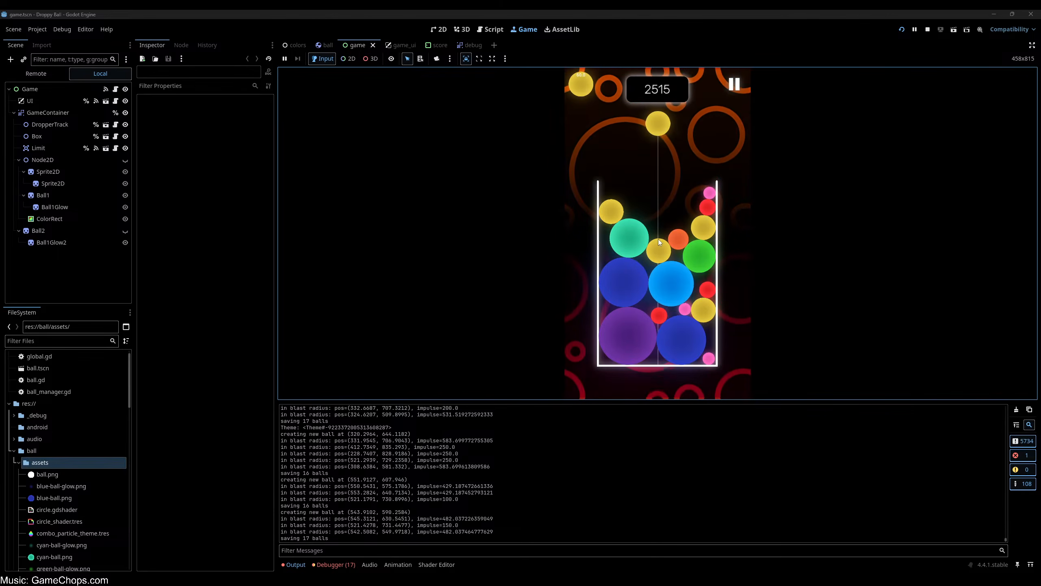
click(687, 236)
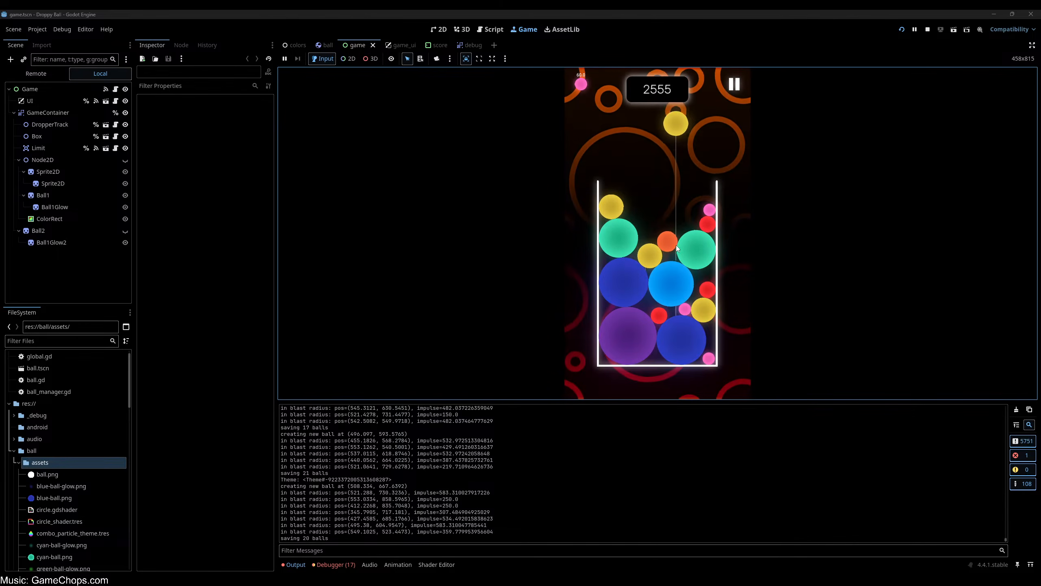
- Build the left wall stack up from yellow balls into a light blue ball, and pair pink and red balls into orange opposite
click(612, 230)
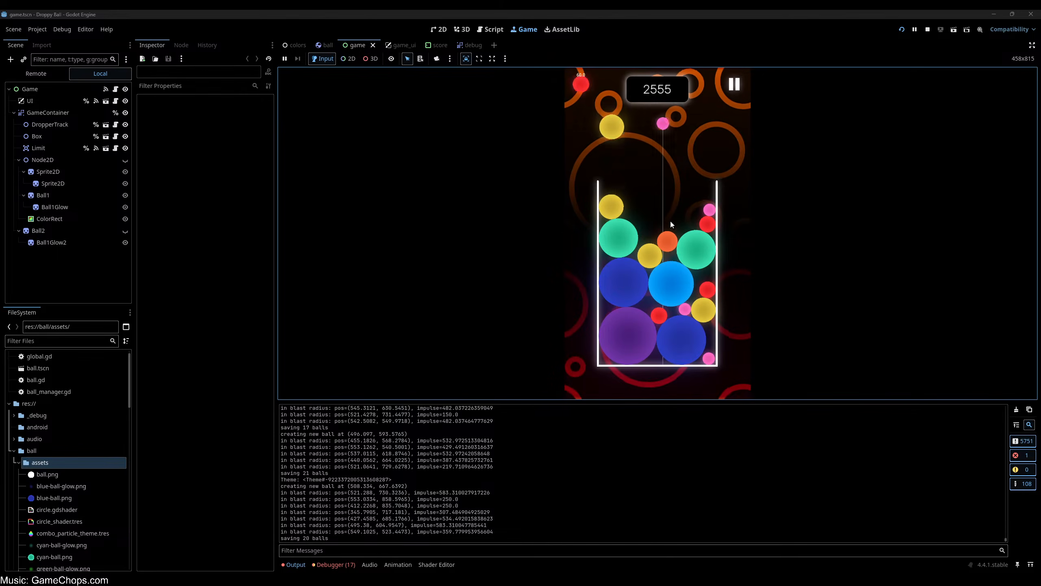
click(700, 221)
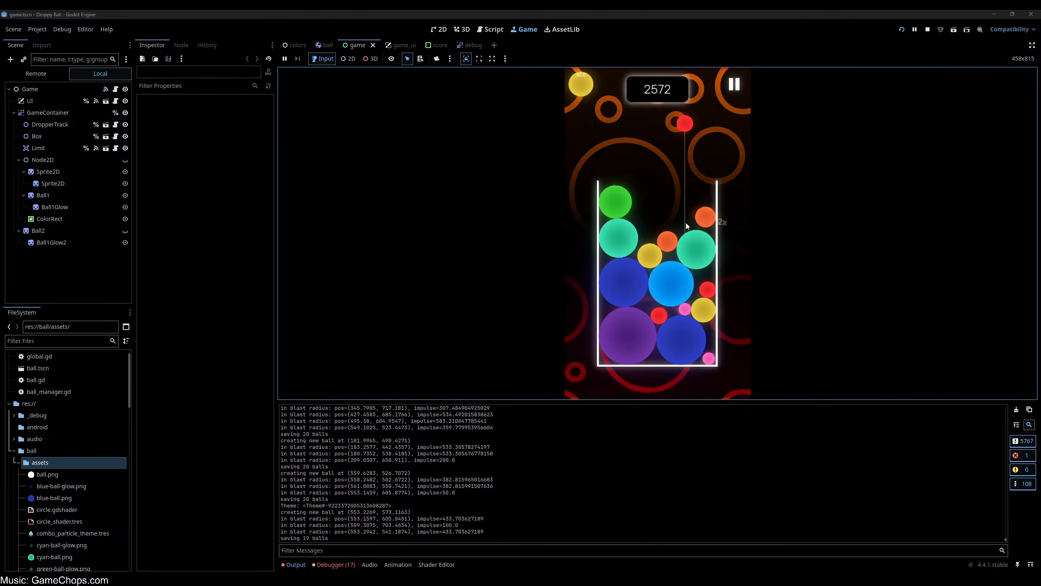
click(678, 230)
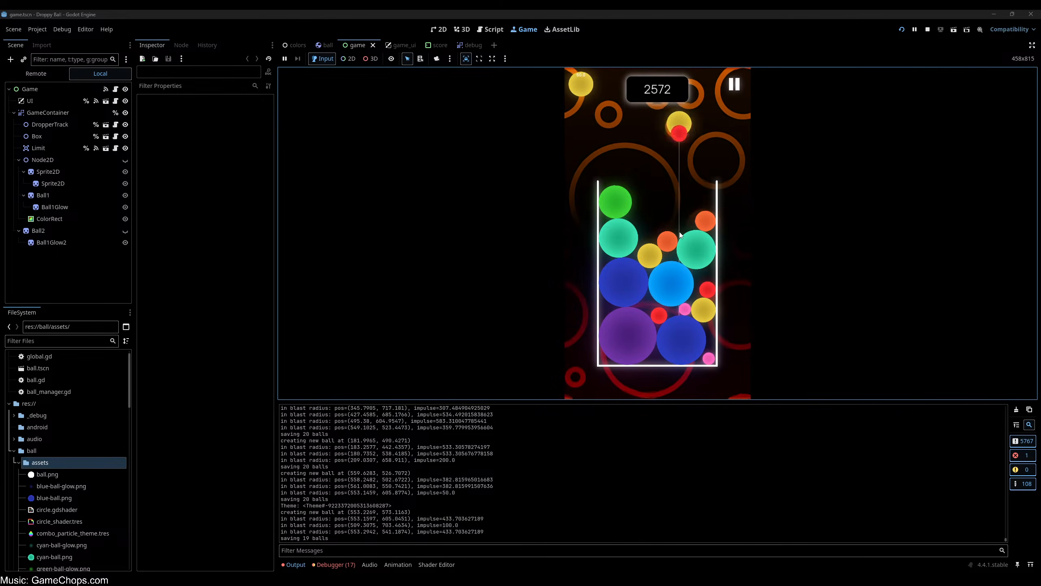
click(590, 228)
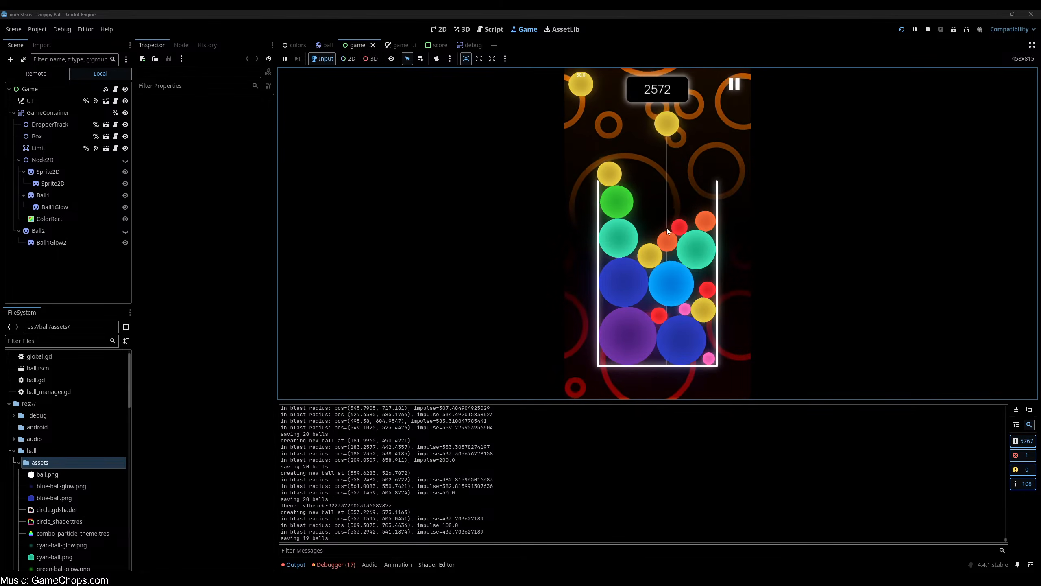
click(626, 230)
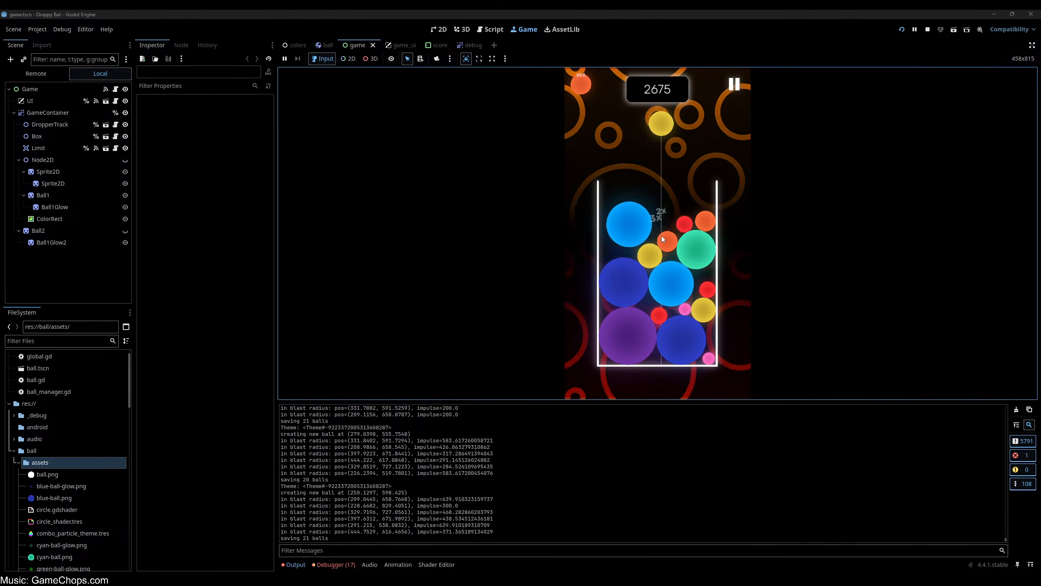
- Pair yellow balls into green on the left light blue ball, and chain the central orange and yellow balls into green
click(635, 231)
click(658, 227)
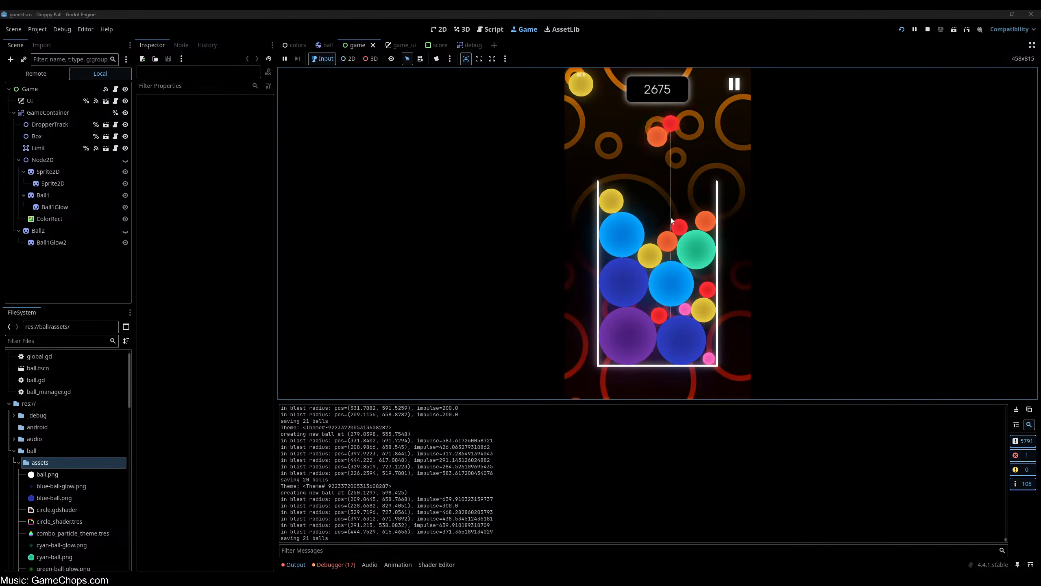
click(669, 214)
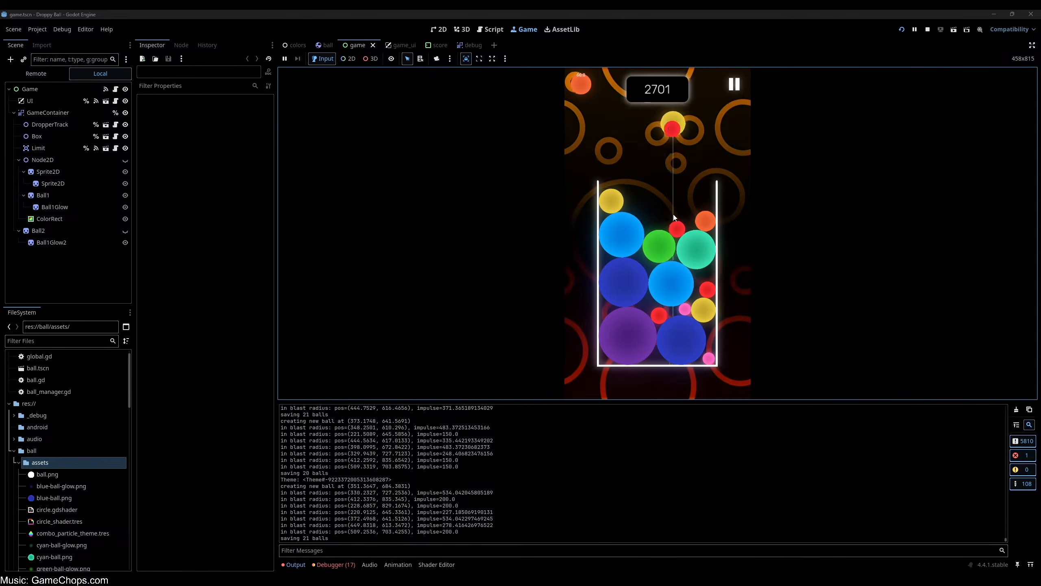
click(611, 204)
- Drop orange, red and yellow balls over the centre and right of the pile, chaining the large balls up into a black ball
click(660, 203)
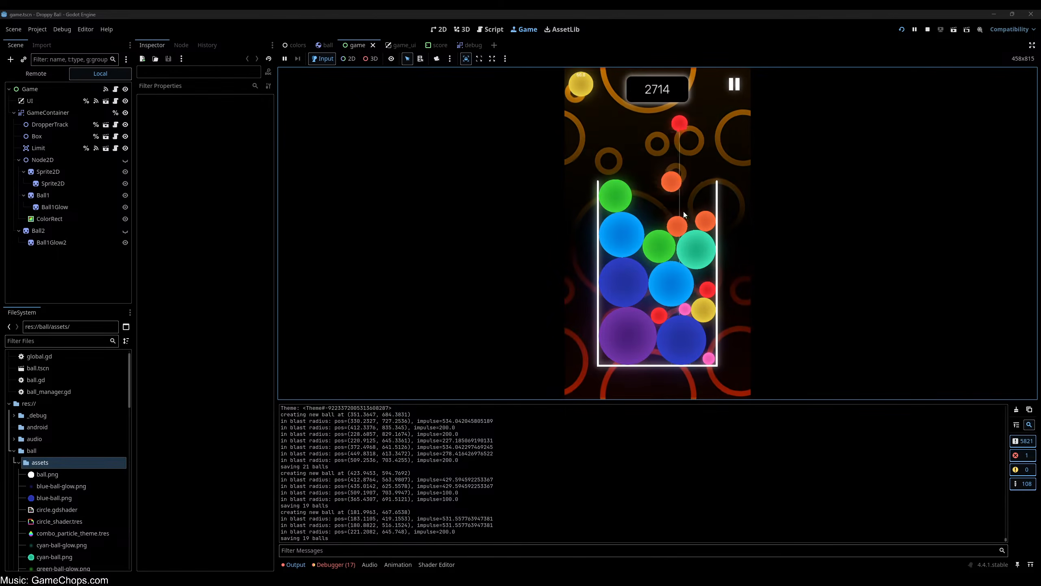
click(706, 208)
click(664, 206)
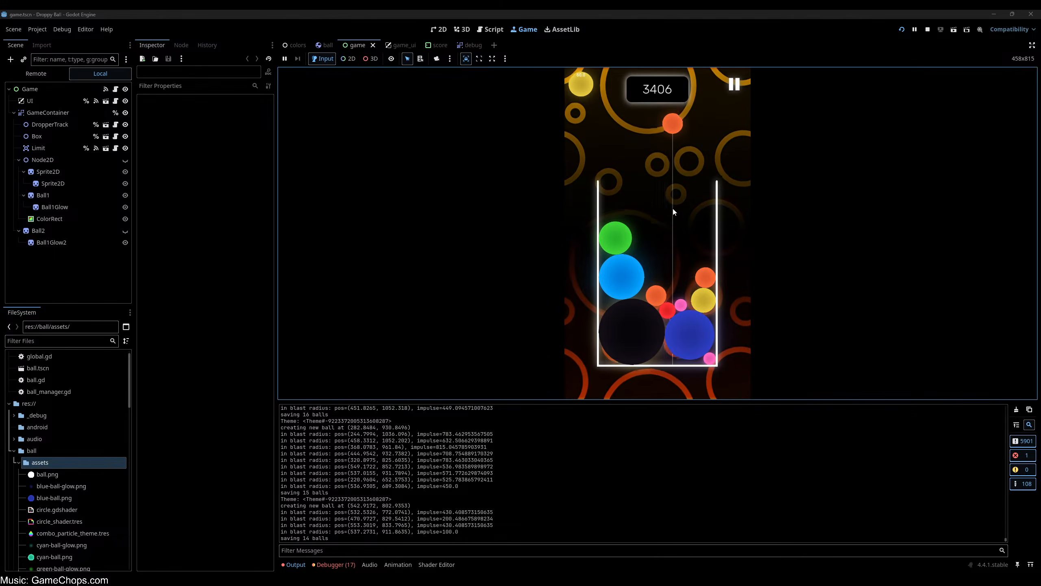
- Drop orange and yellow balls above the black and dark blue balls, merging them into two green balls
click(660, 206)
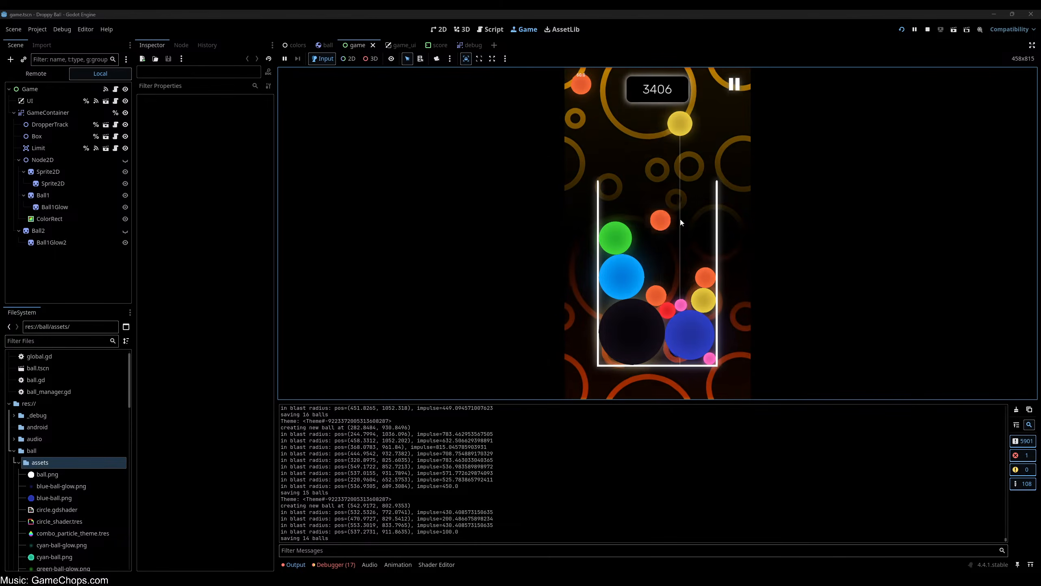
click(659, 216)
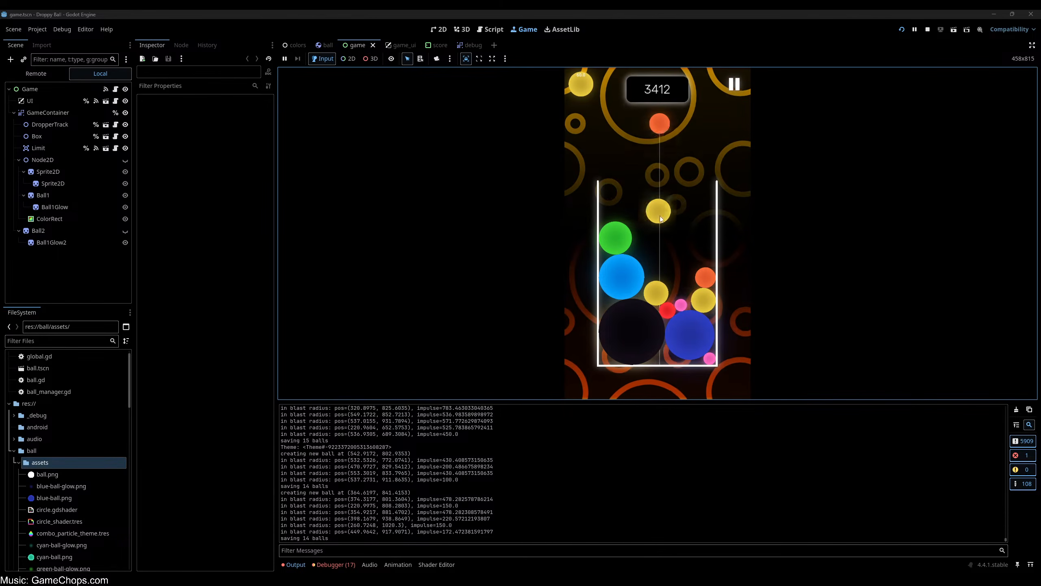
click(702, 215)
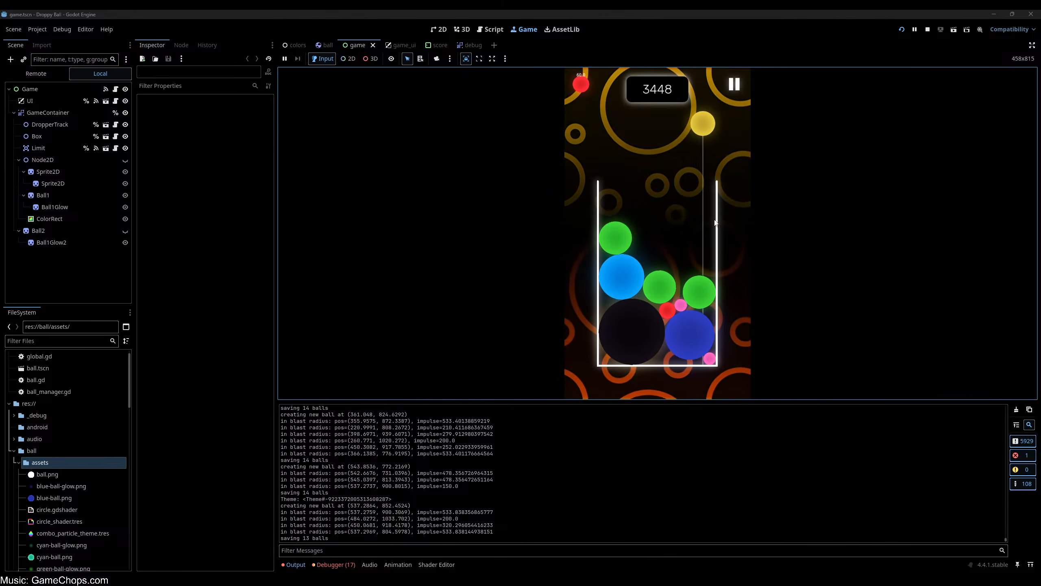
- Build the left stack up from yellow balls into a teal ball, and pair red and orange balls into yellow above the right green balls
click(614, 214)
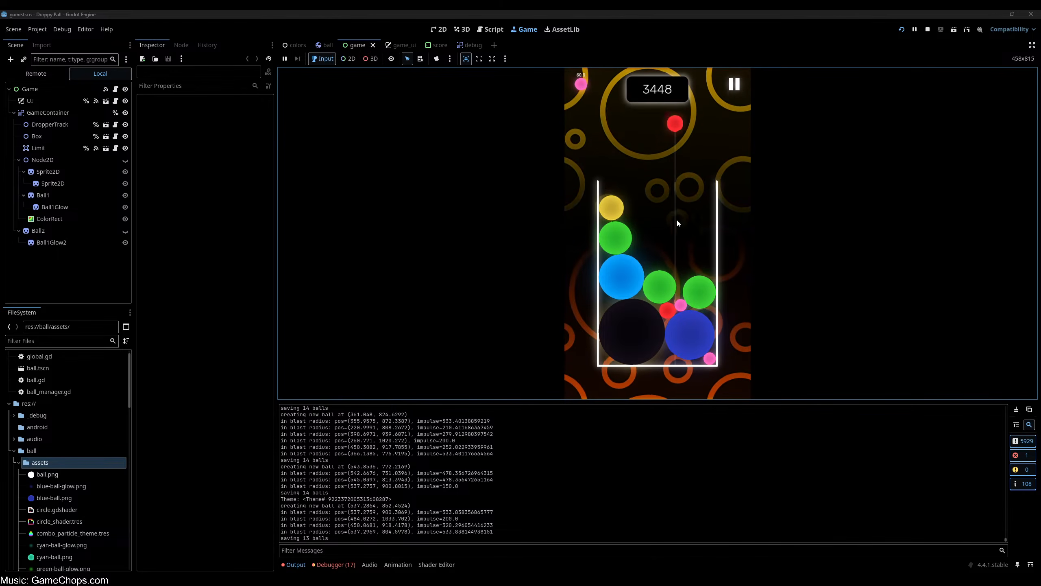
click(715, 223)
click(709, 218)
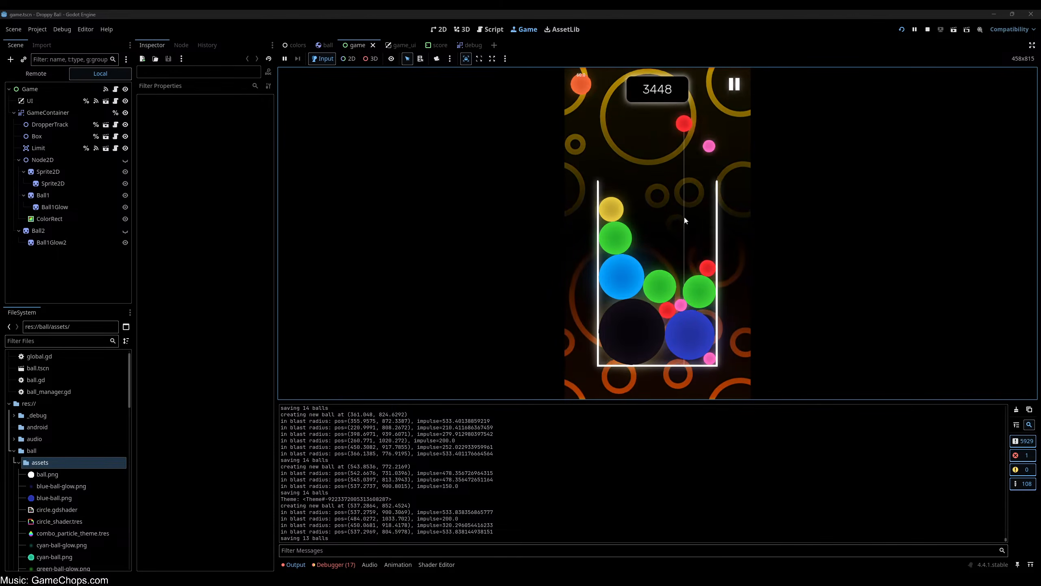
click(693, 216)
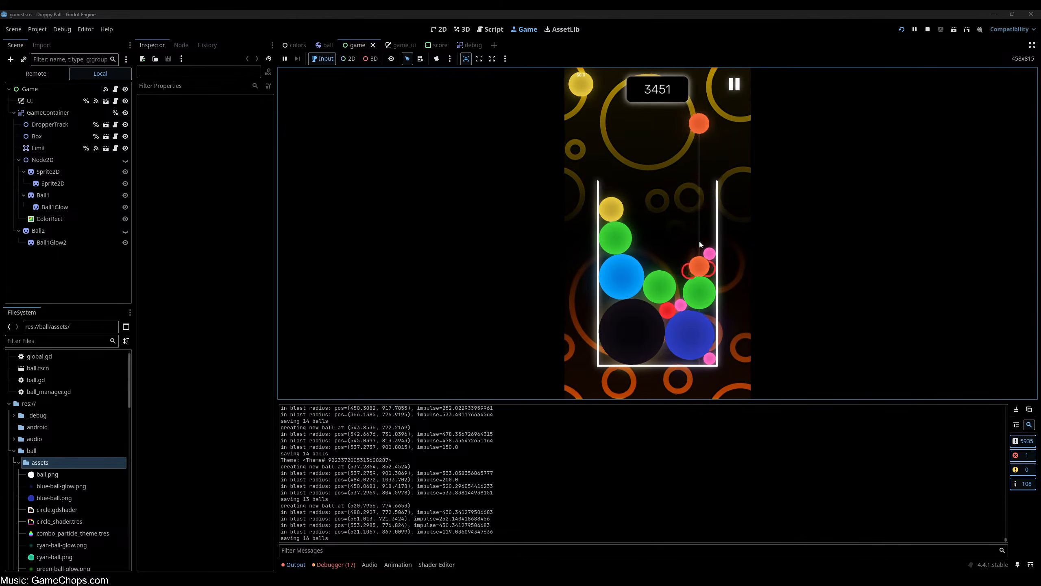
click(688, 241)
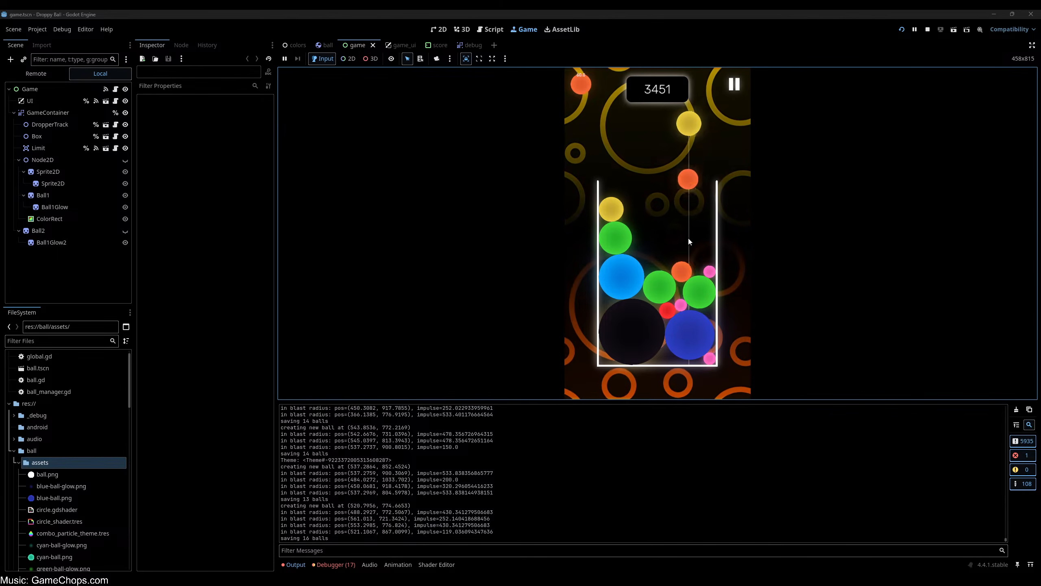
click(664, 242)
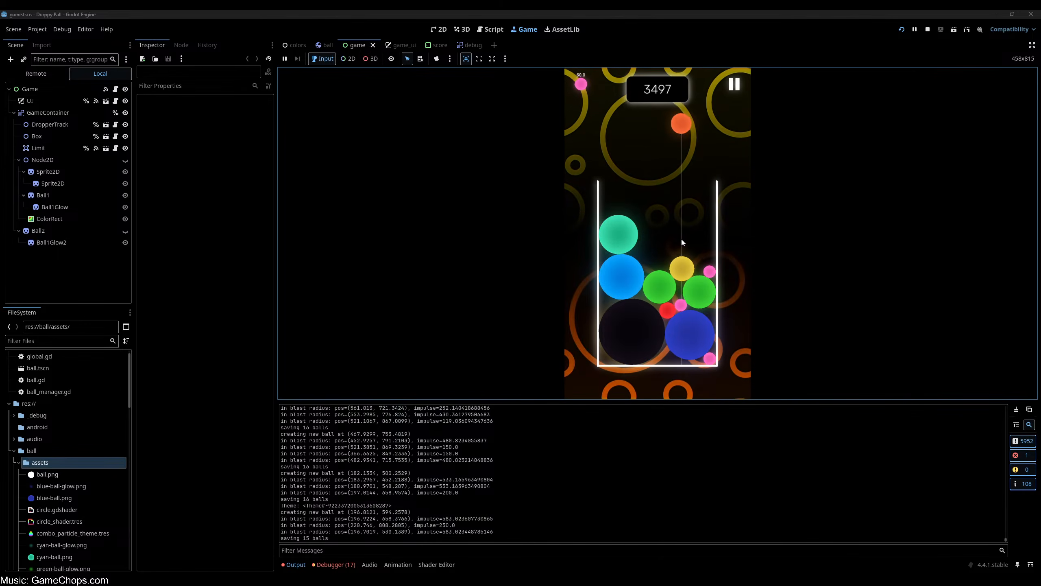
- Drop orange, pink and red balls along the right wall, chaining the right stack up into a teal ball
click(693, 243)
click(711, 247)
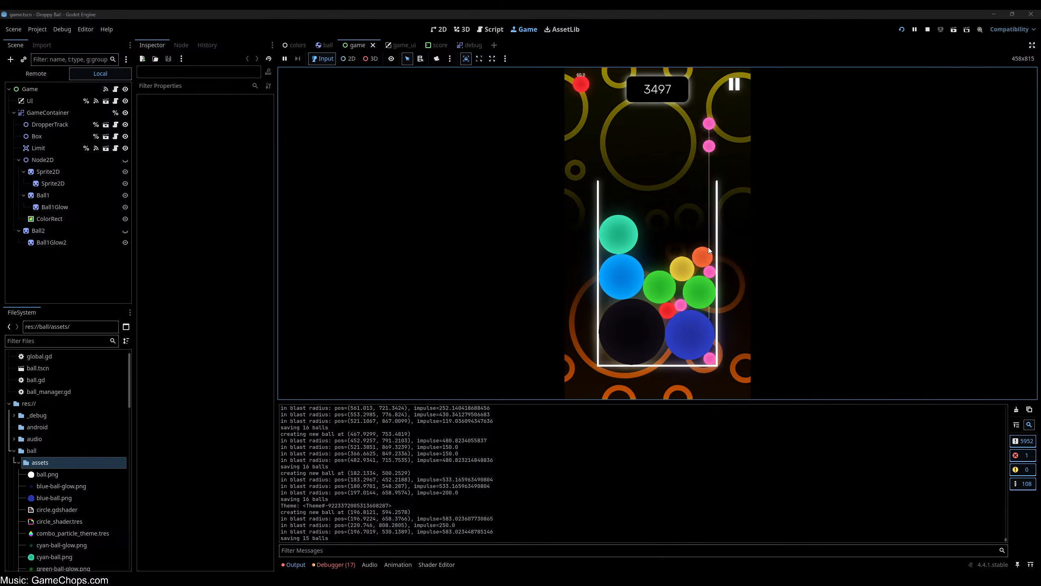
click(710, 250)
click(705, 250)
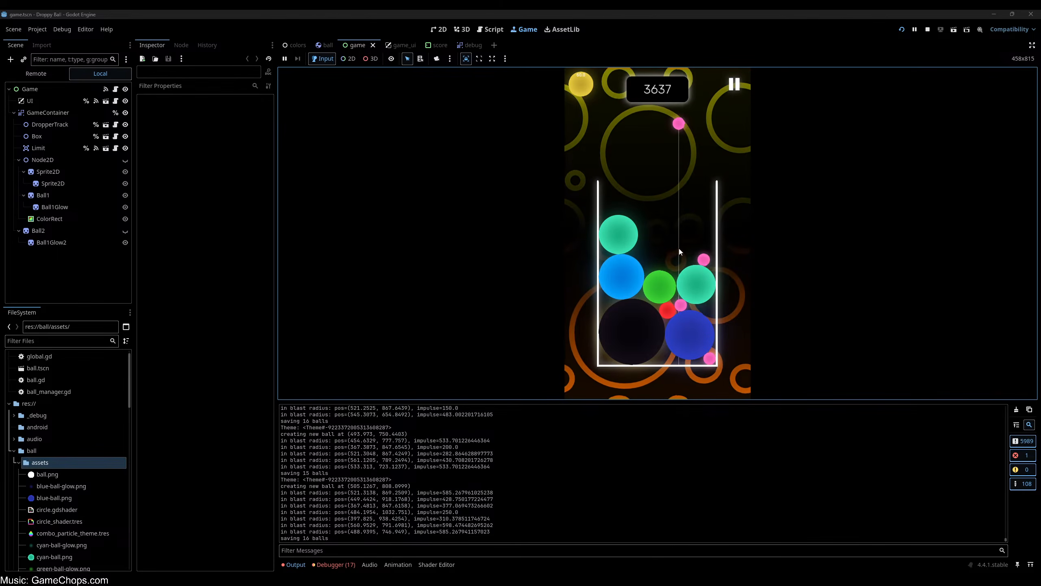
- Pair small balls into orange above the right teal ball, and drop yellow and orange at the centre, chaining the large balls into dark blue
click(703, 248)
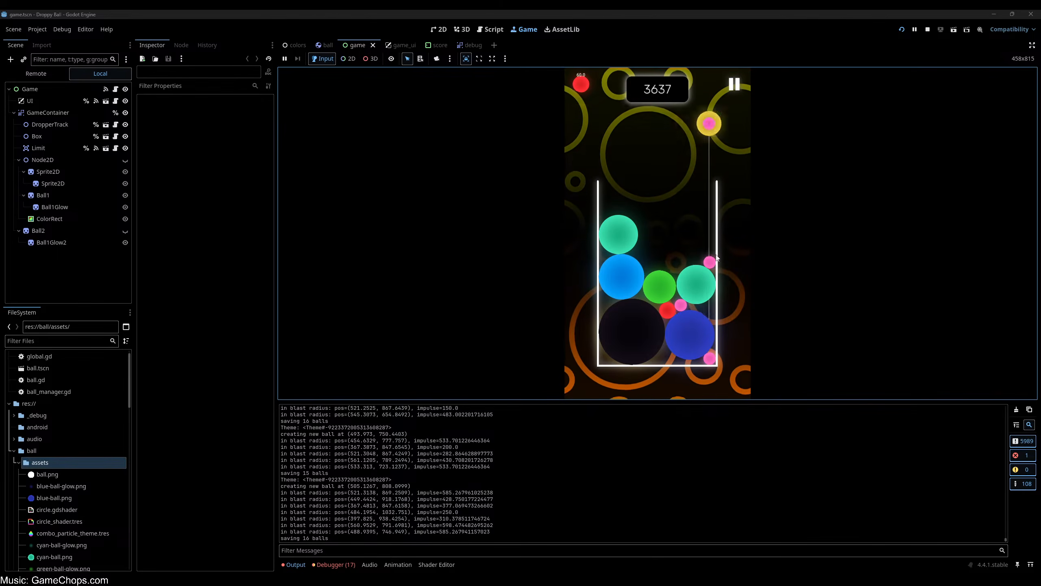
click(657, 257)
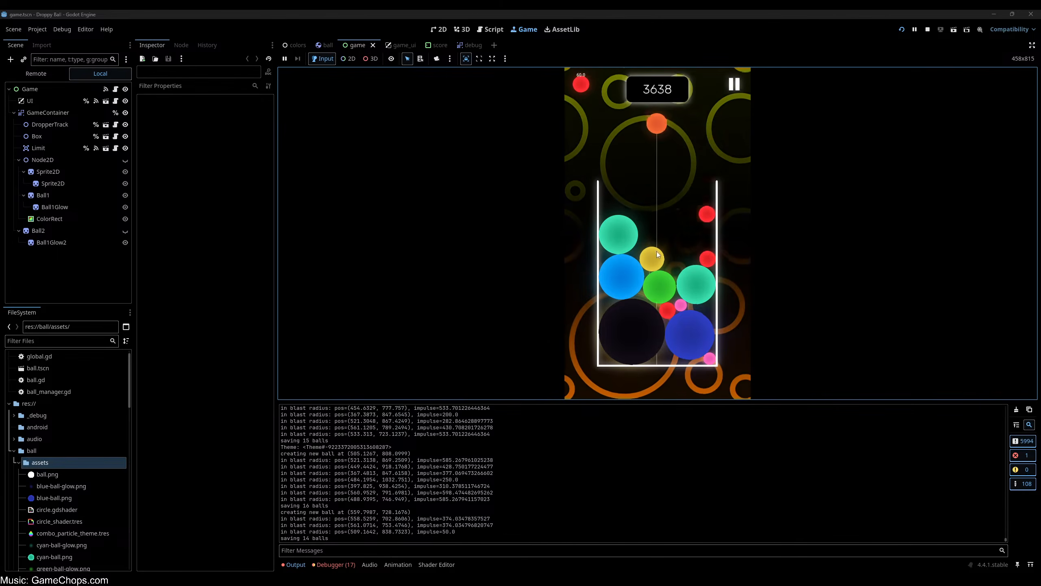
click(649, 251)
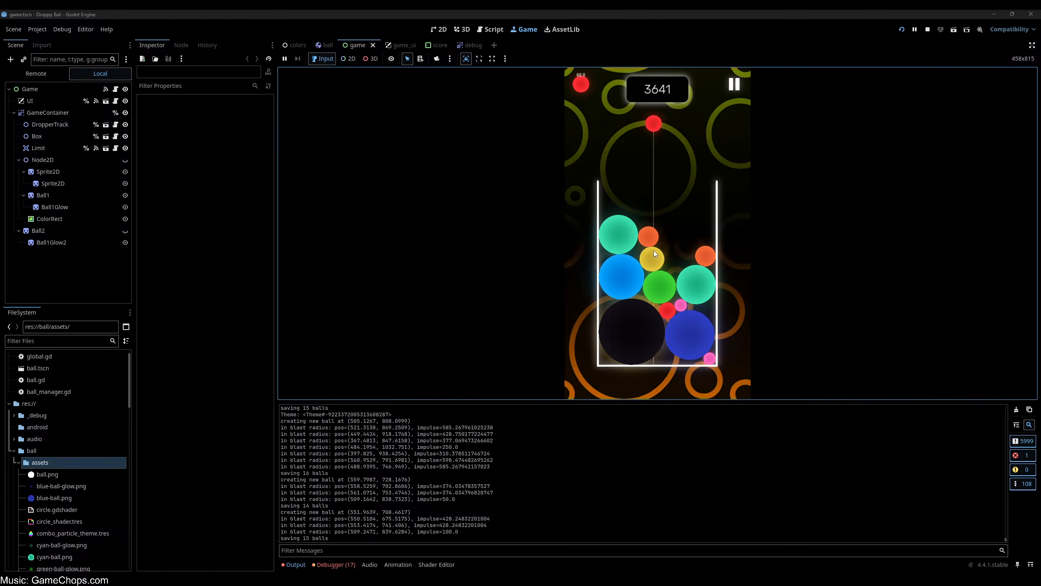
click(648, 251)
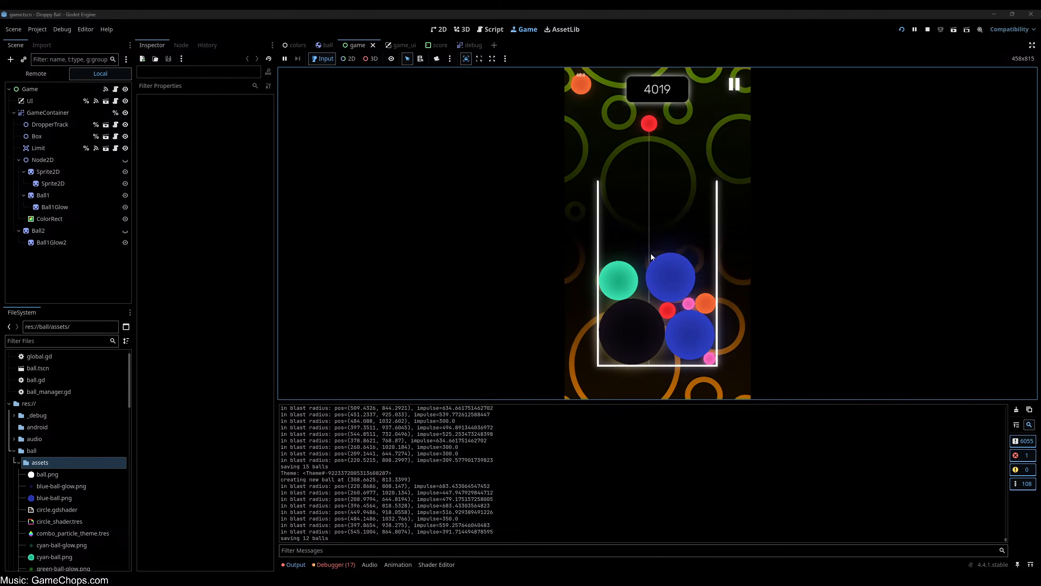
- Drop red, orange and pink balls along the right wall, merging orange balls into yellow and pairing the small ones above it
click(706, 259)
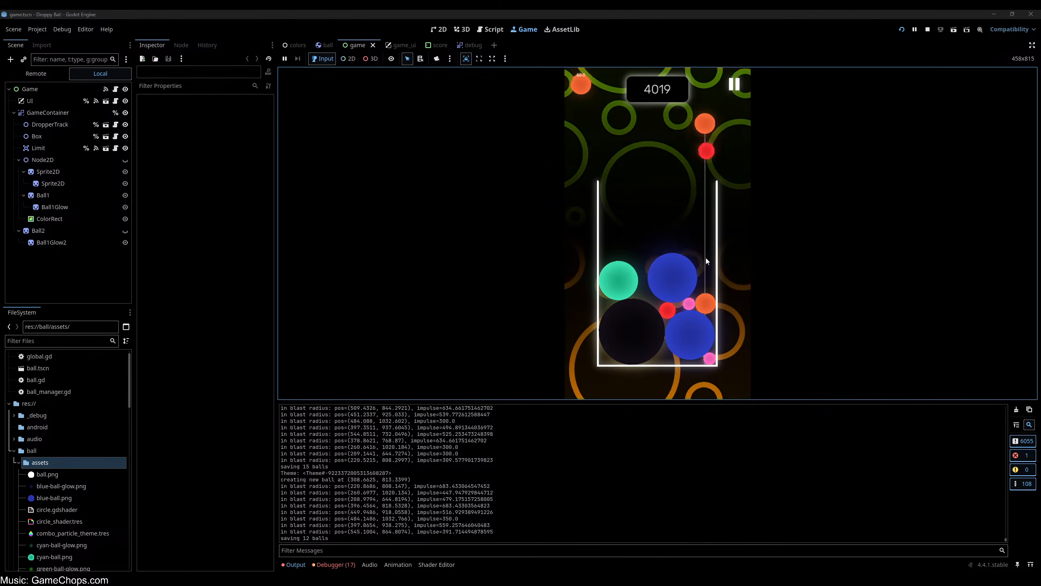
click(703, 257)
click(702, 254)
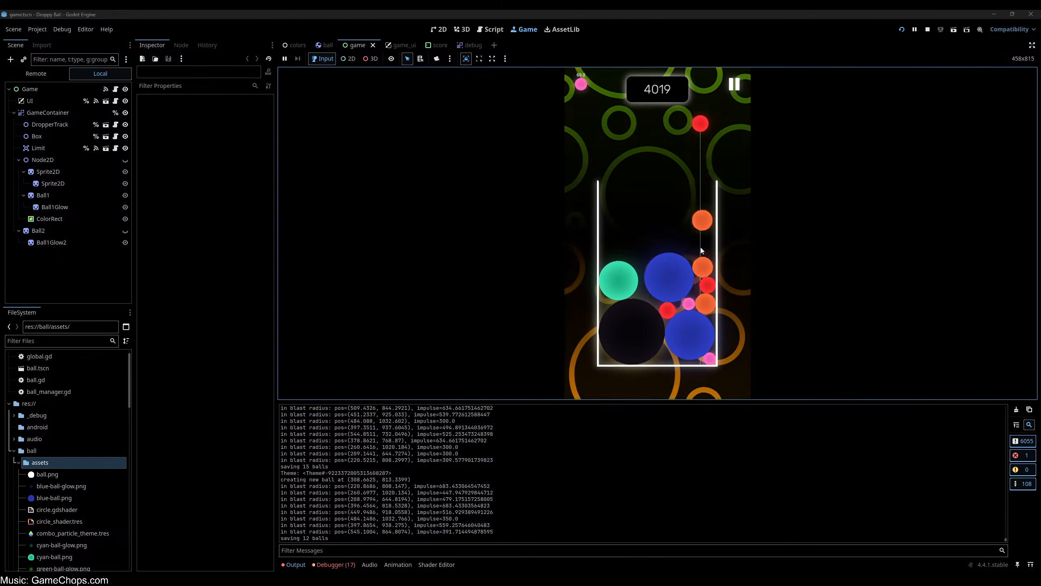
click(707, 258)
click(706, 259)
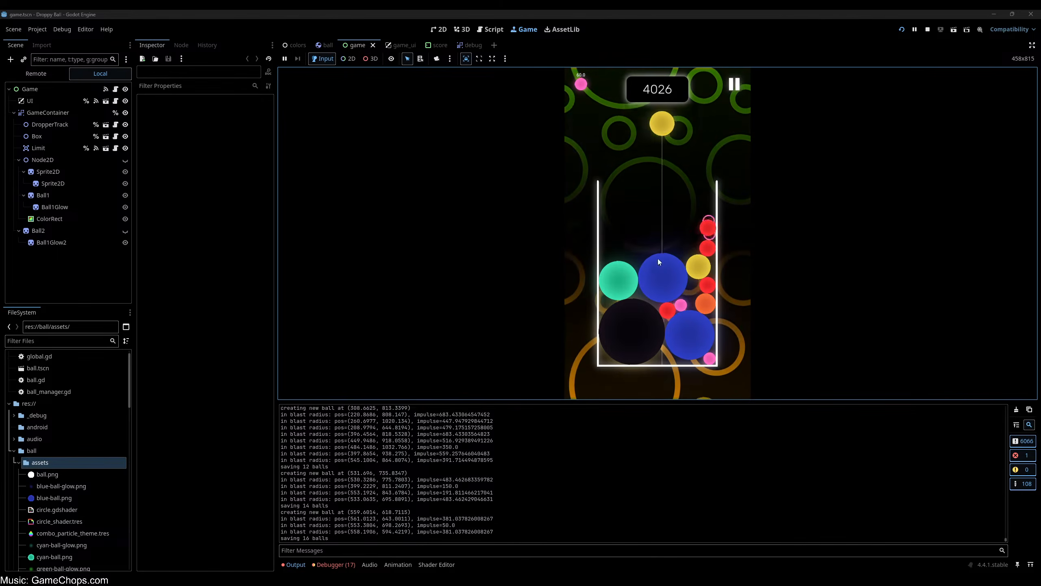
- Pair yellow balls on the left teal ball to chain it into light blue, and chain the right wall's red and orange balls into green
click(611, 259)
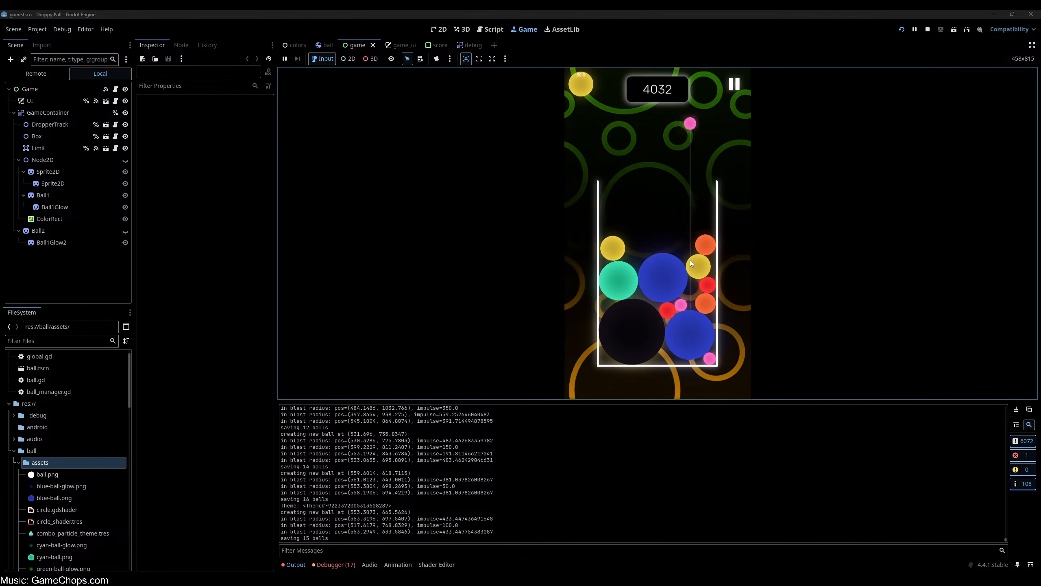
click(687, 271)
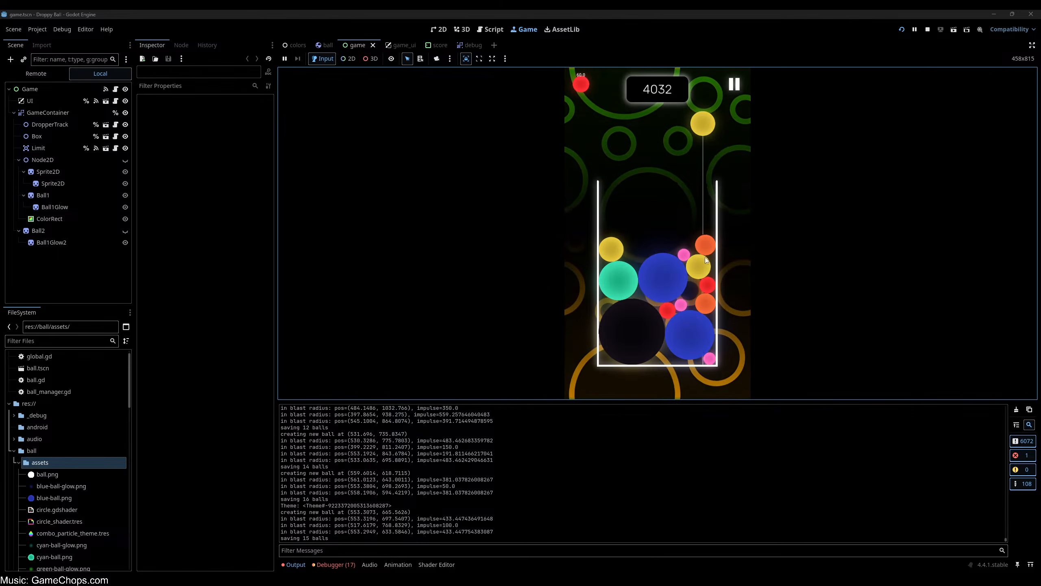
click(611, 234)
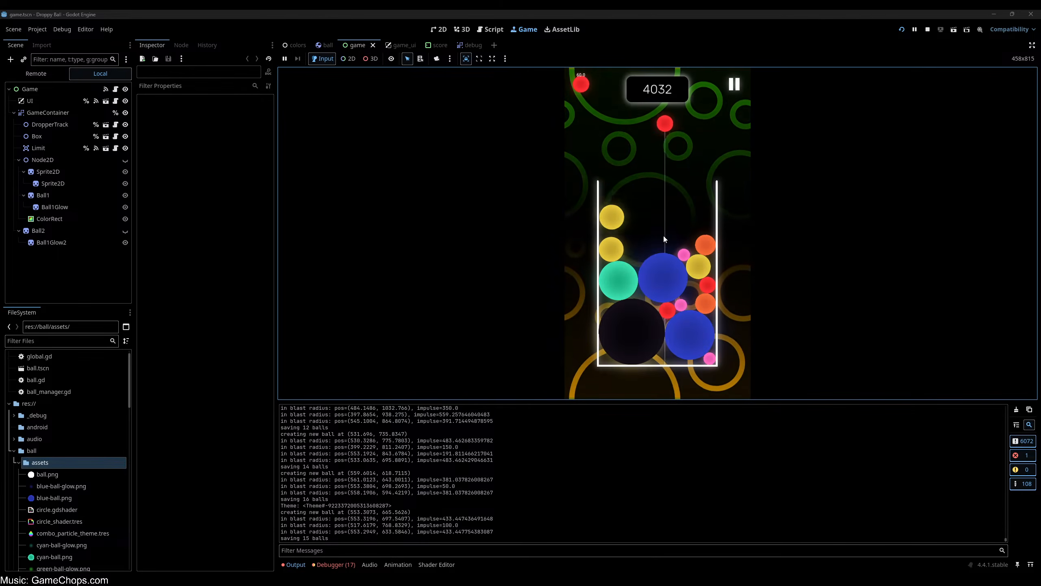
click(711, 240)
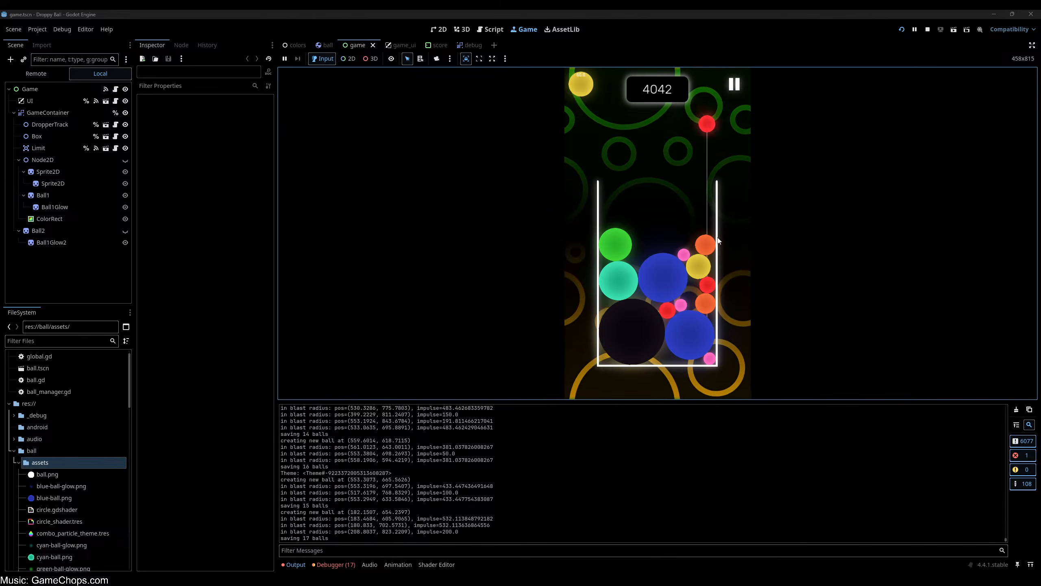
click(715, 238)
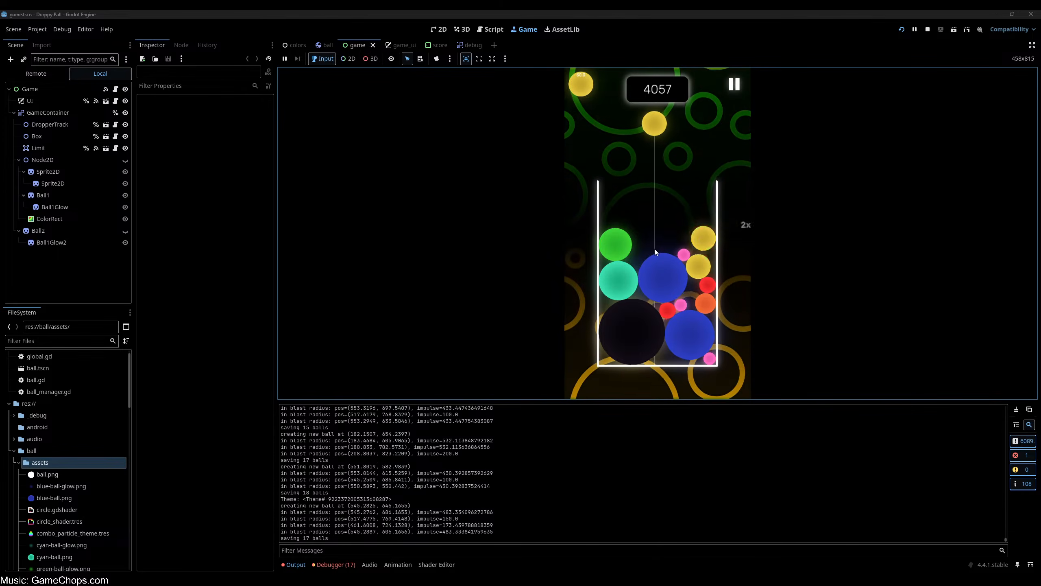
click(593, 250)
click(594, 244)
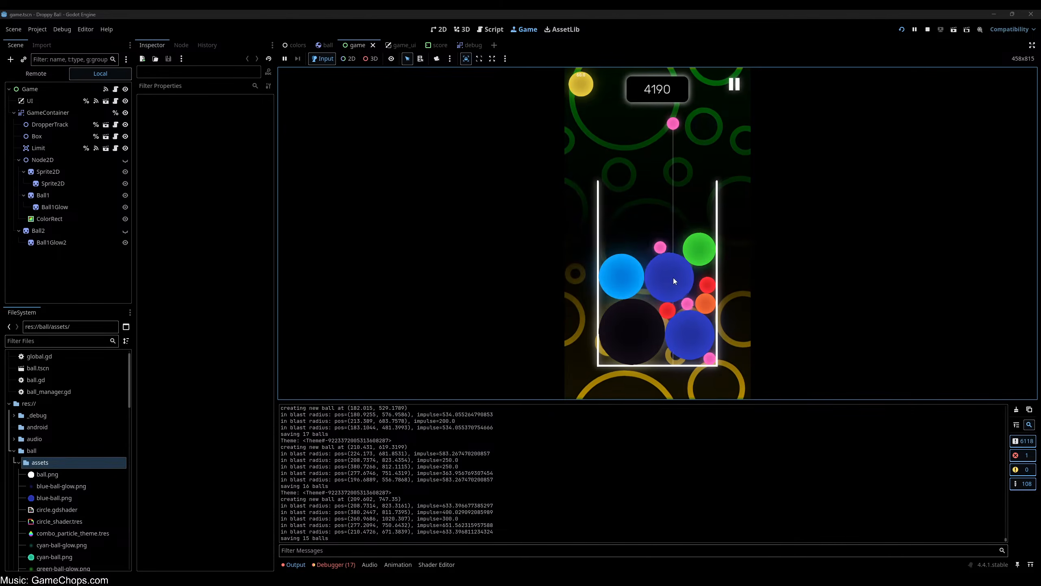
- Drop pink and orange balls between the light blue and dark blue balls, chaining them into green, and place a yellow ball on the right green
click(646, 273)
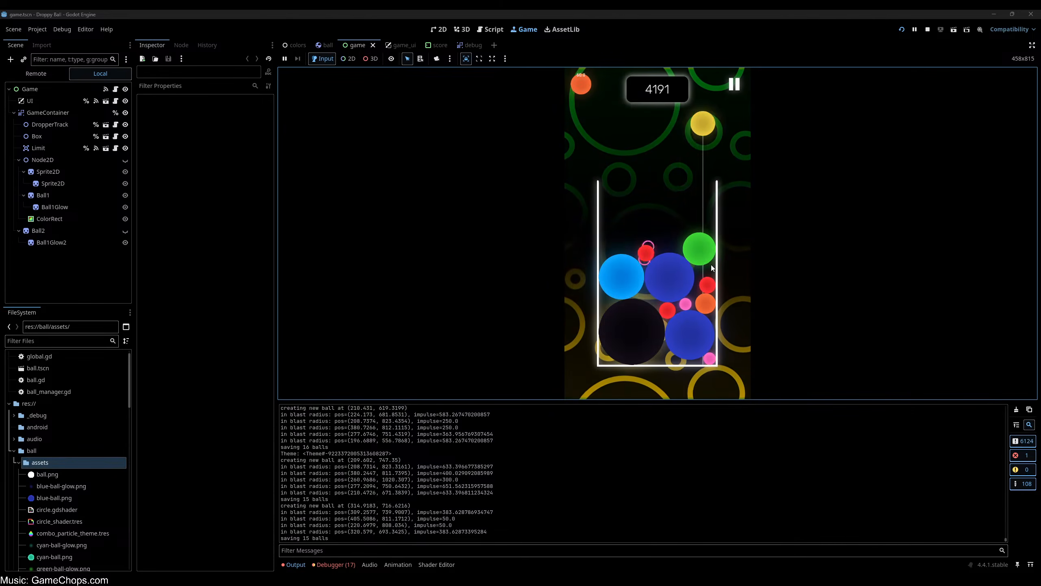
click(708, 268)
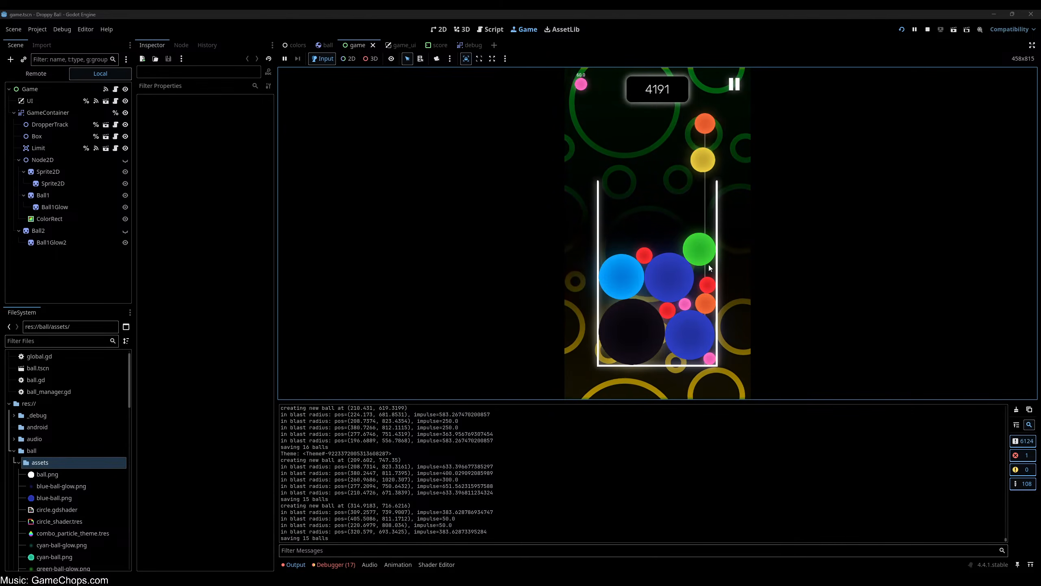
click(659, 269)
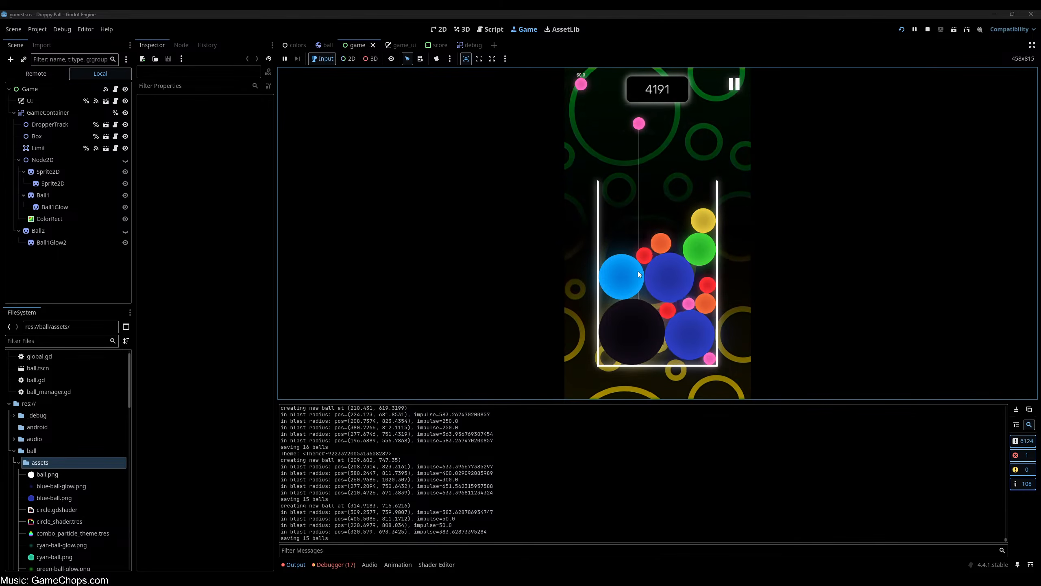
click(632, 271)
click(642, 269)
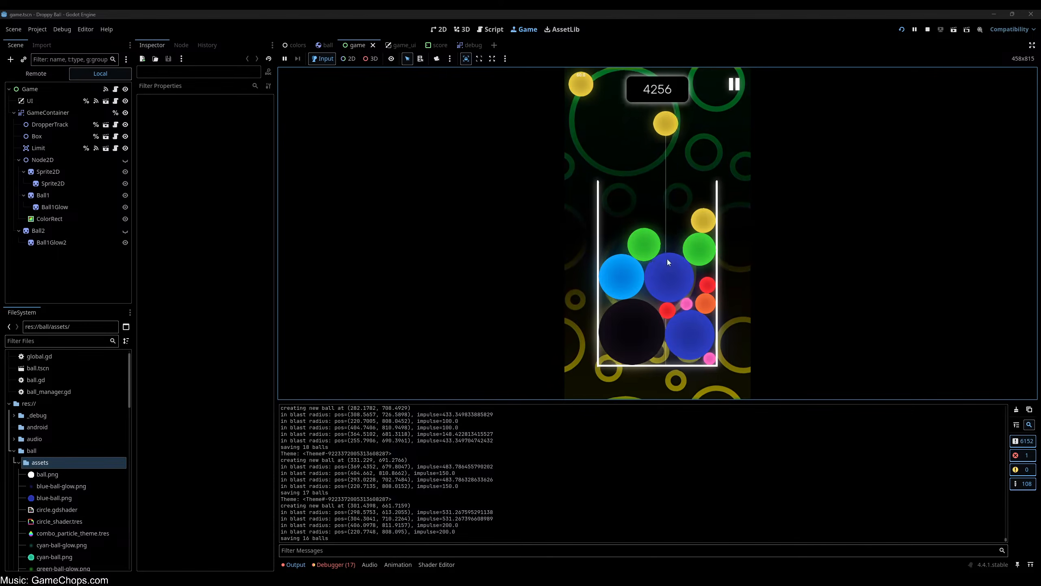
- Drop yellow and orange balls on both sides, chaining the centre and right stacks into teal balls and the left into green
click(616, 252)
click(614, 246)
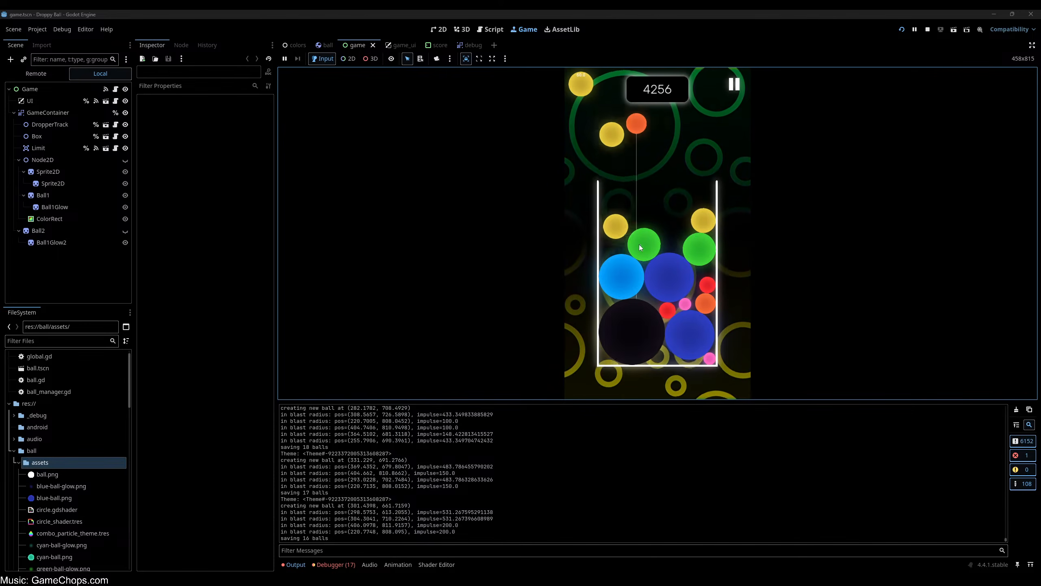
click(696, 224)
click(610, 227)
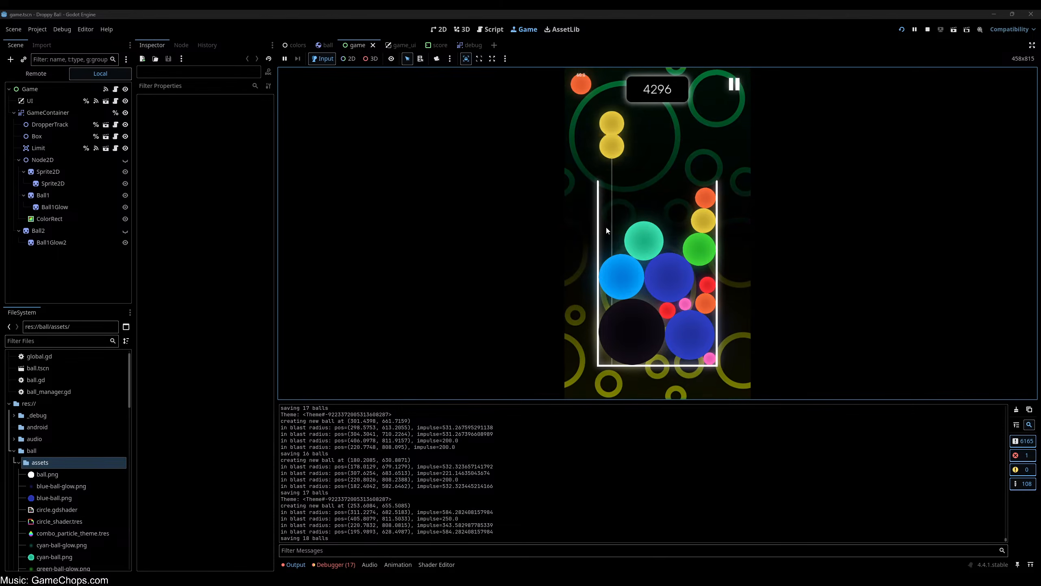
click(705, 234)
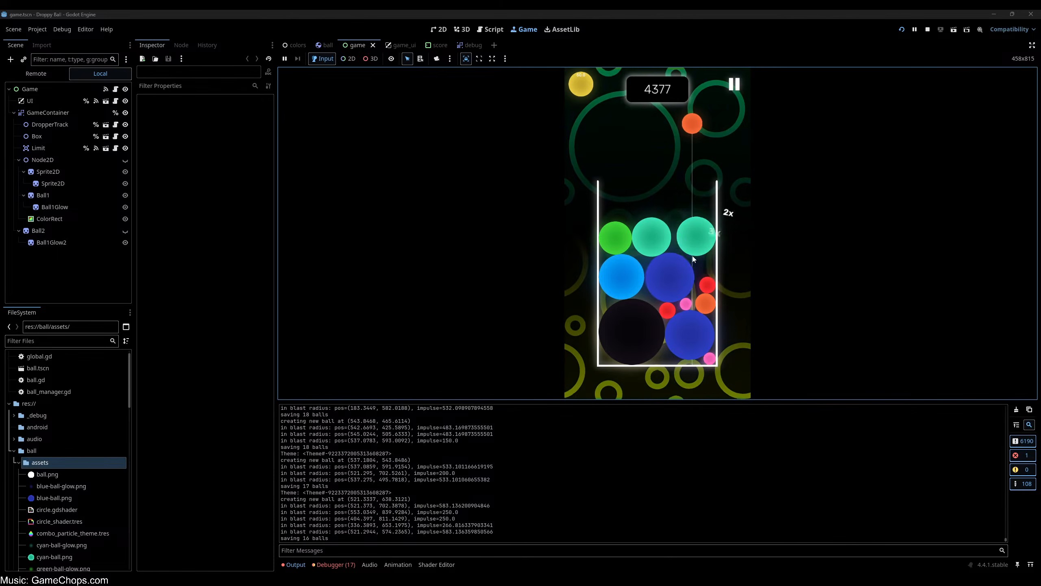
- Drop yellow and orange balls on the left stack and orange and pink on the right, chaining the large balls into a purple ball
click(704, 238)
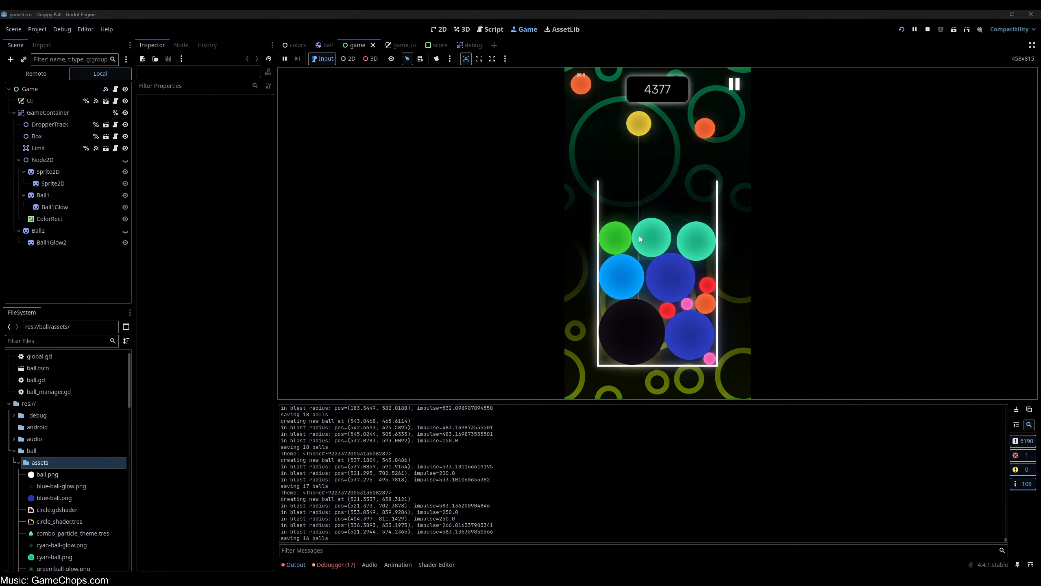
click(611, 235)
click(722, 237)
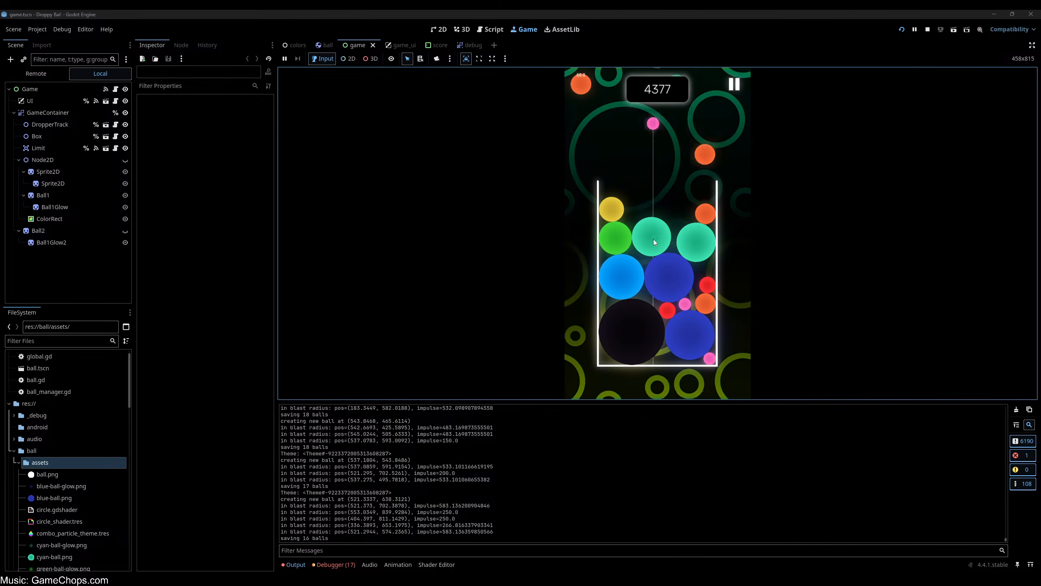
click(707, 239)
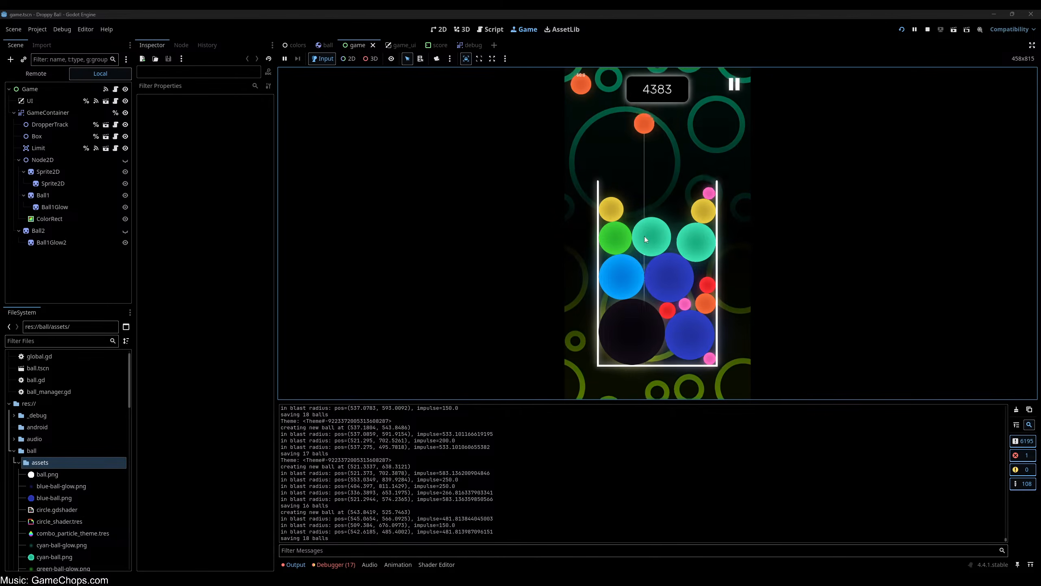
click(597, 241)
click(596, 241)
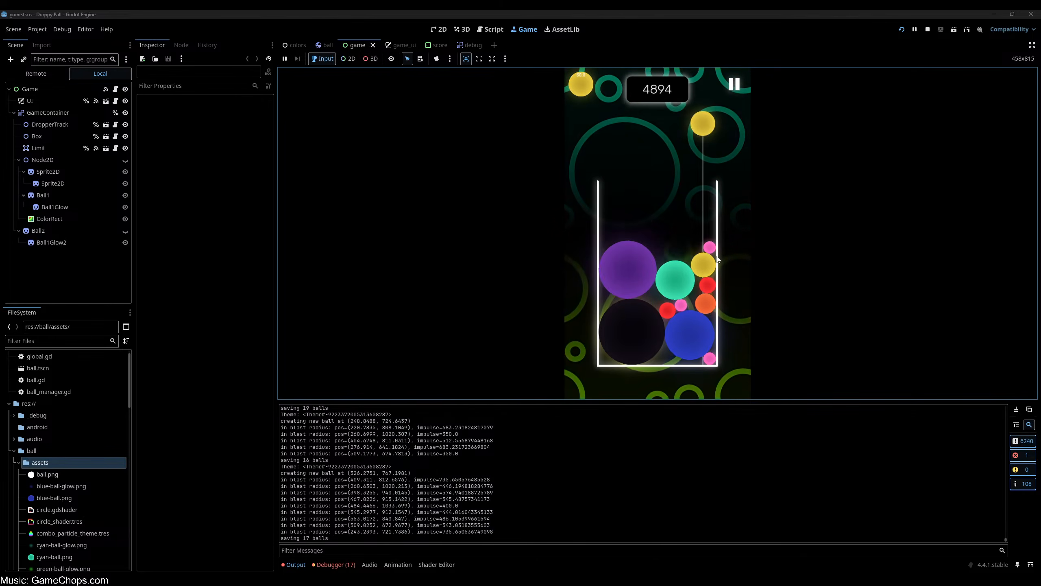
- Drop yellow, red, orange and pink balls around the teal ball, chaining the stack beside the purple ball into light blue
click(684, 250)
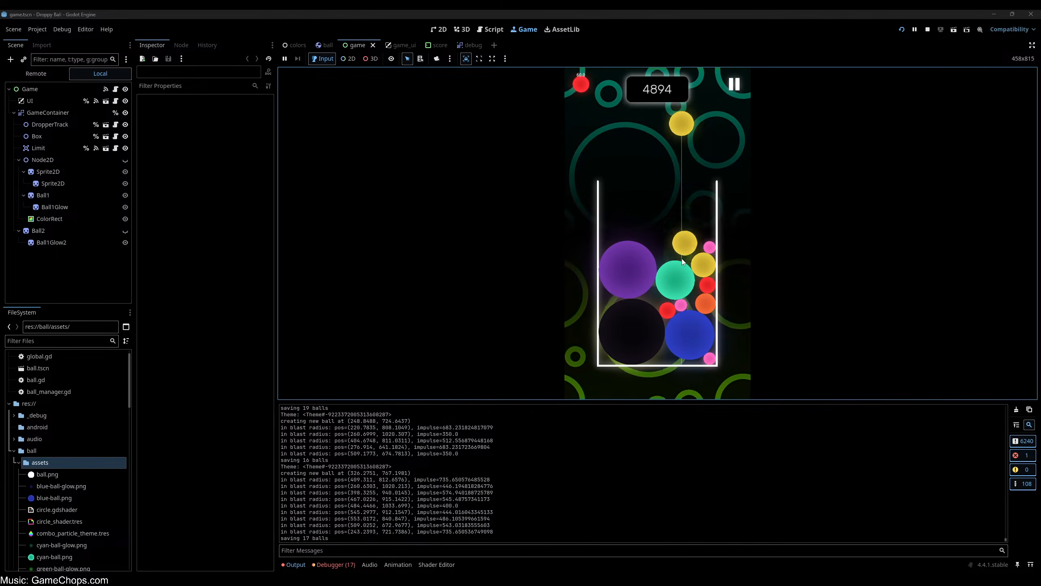
click(661, 272)
click(681, 266)
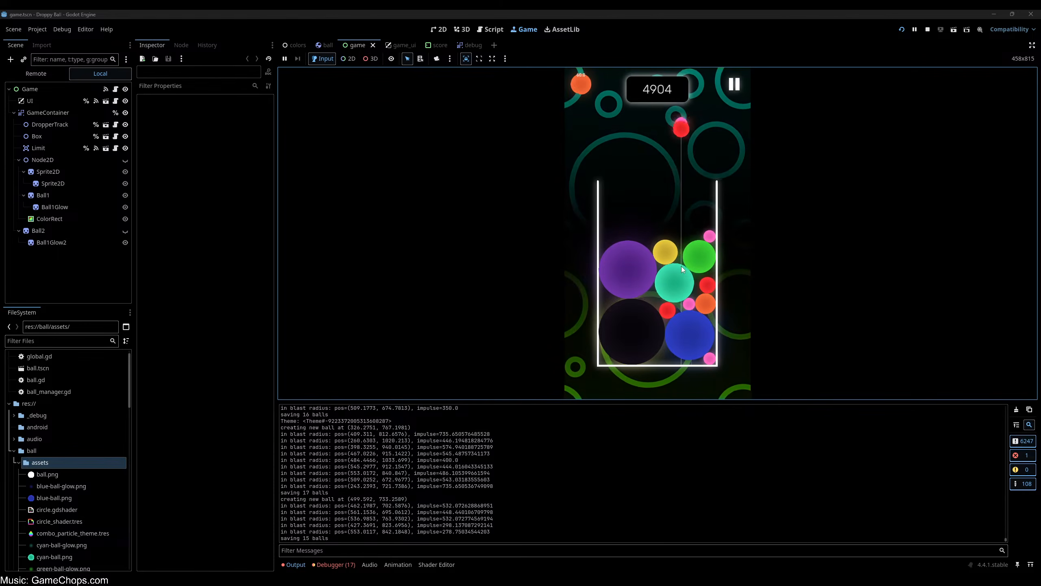
click(709, 264)
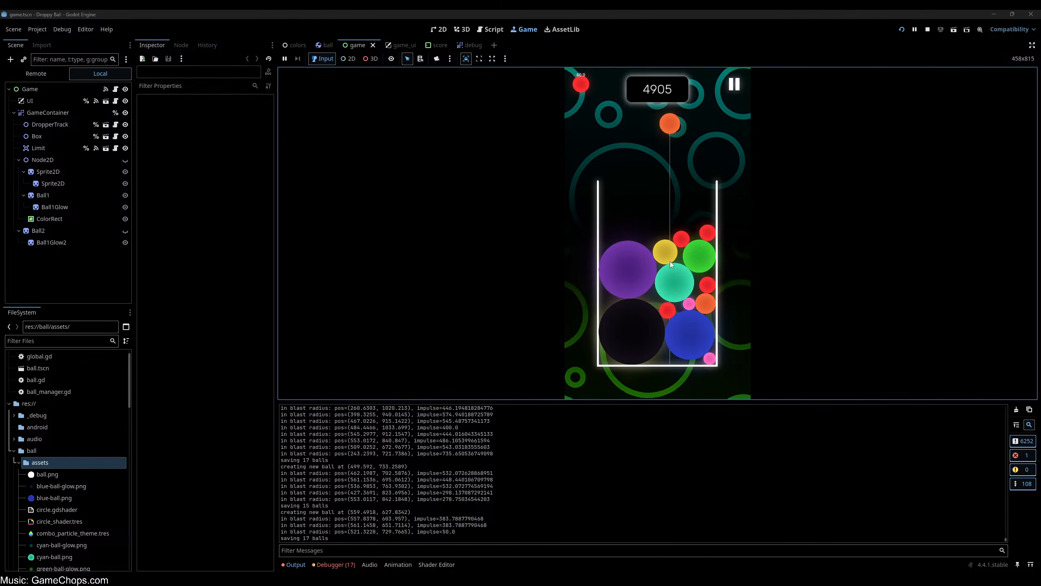
click(644, 261)
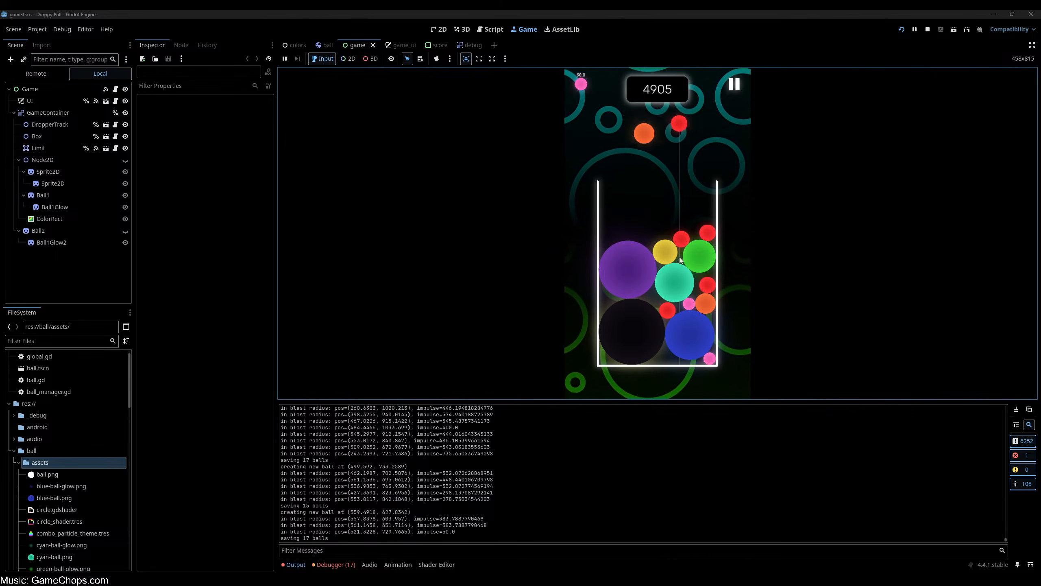
click(676, 259)
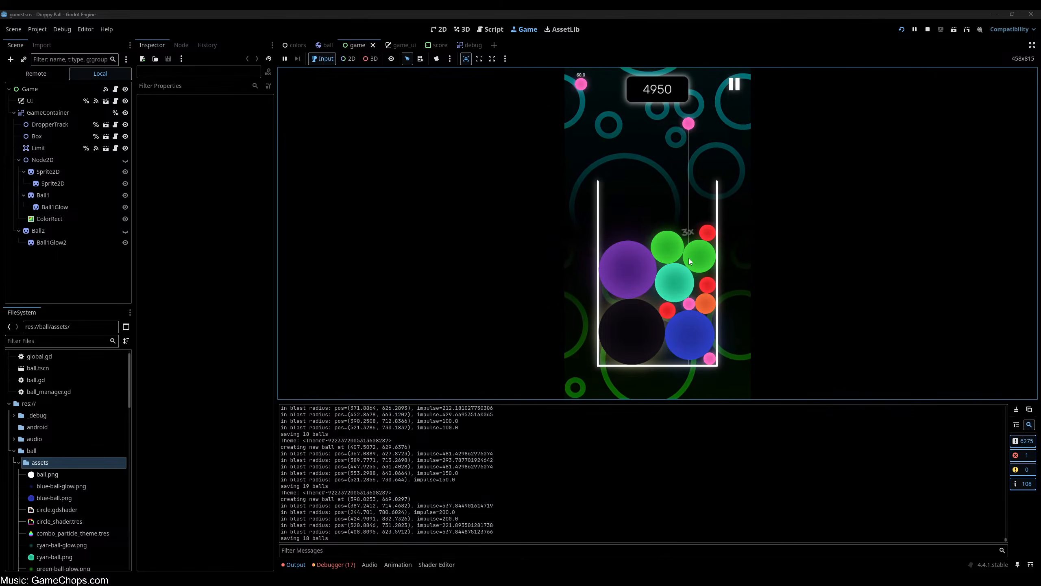
click(719, 249)
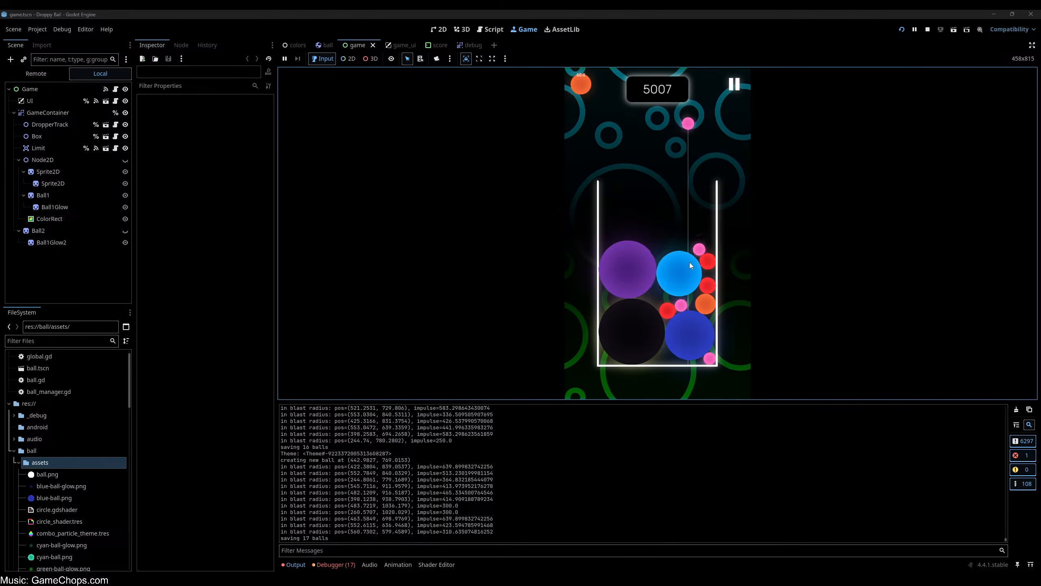
- Drop pink, red and orange balls along the right wall, merging them up to yellow, and place a yellow between purple and light blue
click(696, 260)
click(699, 274)
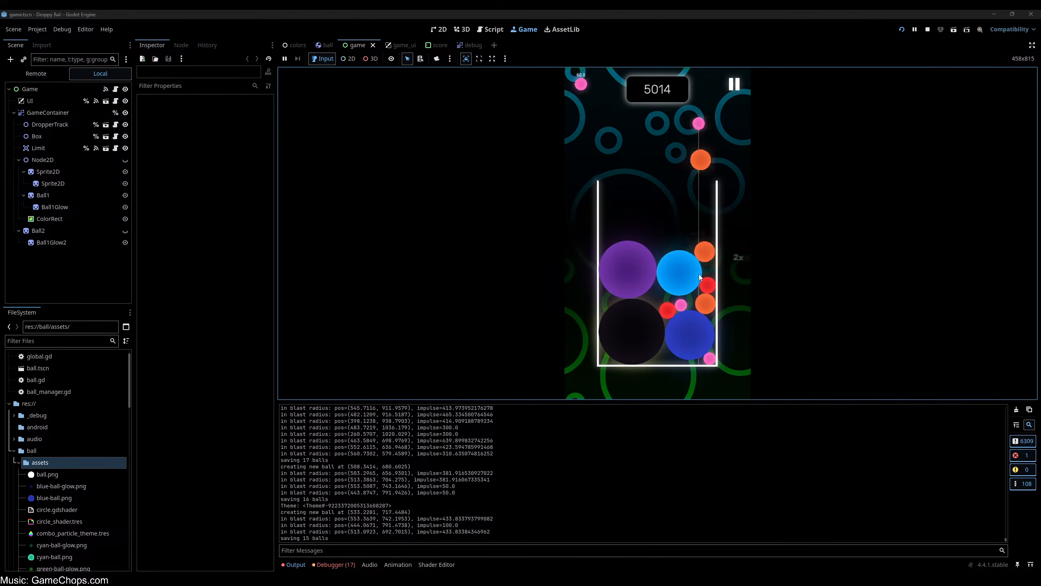
click(708, 262)
click(709, 259)
click(706, 260)
click(662, 270)
click(706, 265)
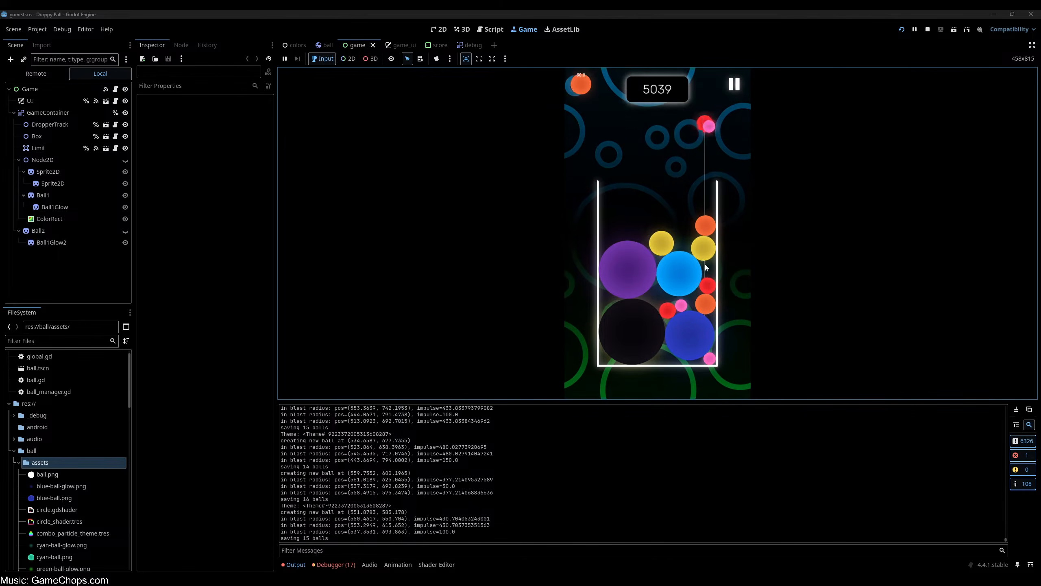
- Drop red and orange balls above the light blue ball, chaining the yellow balls on both sides into green
click(680, 268)
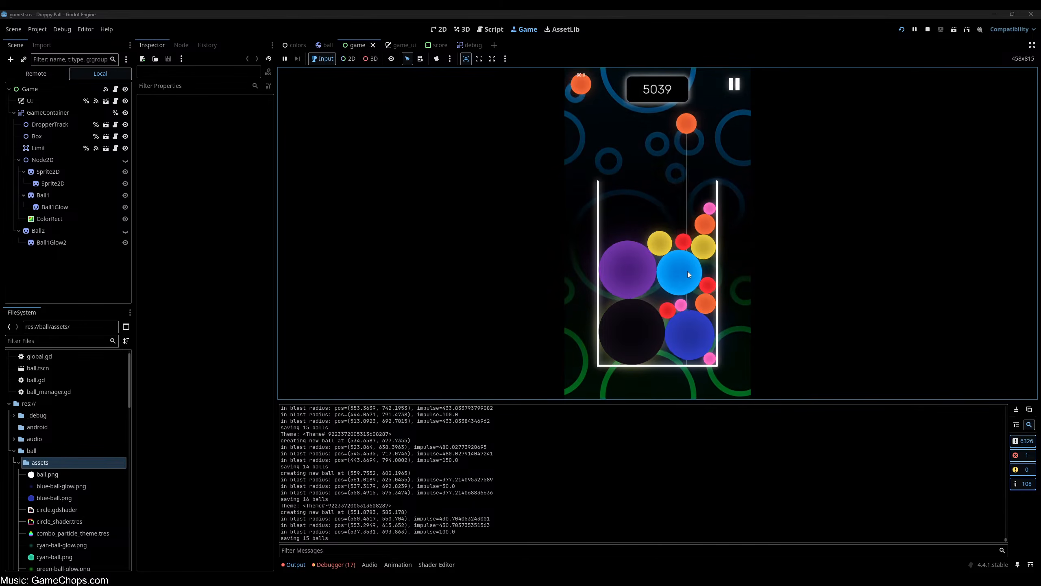
click(686, 271)
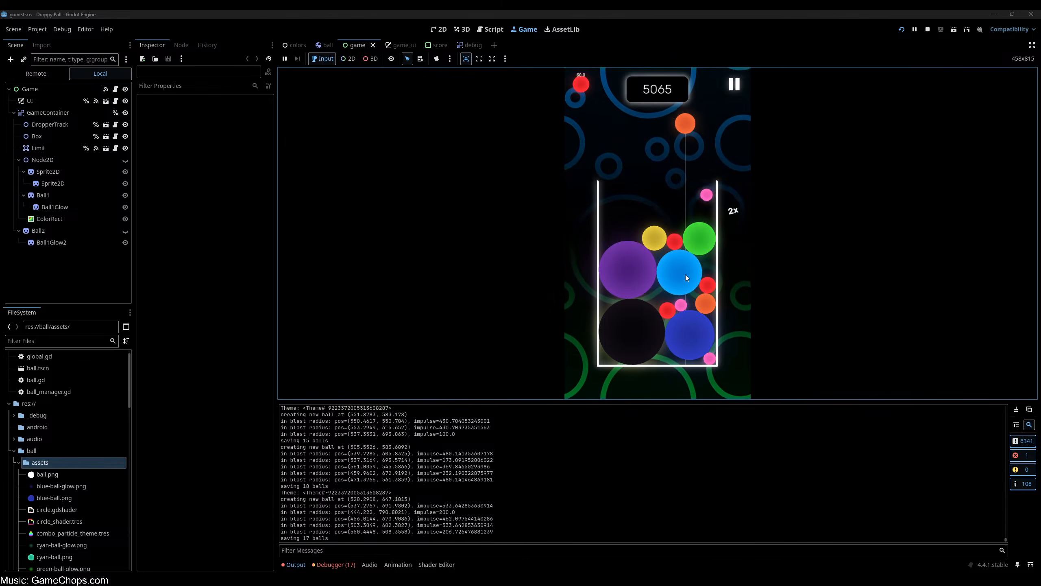
click(681, 278)
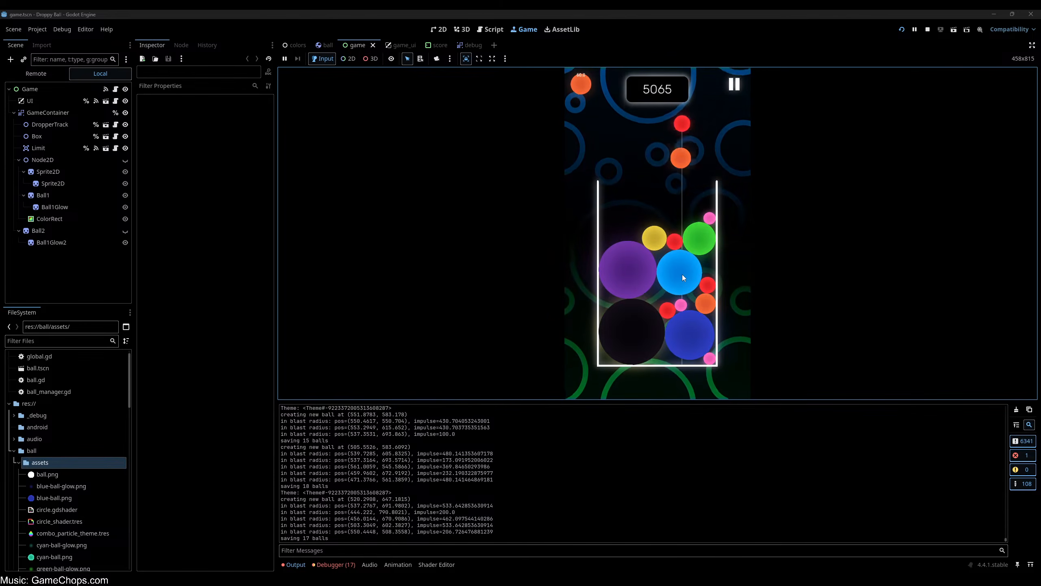
click(690, 276)
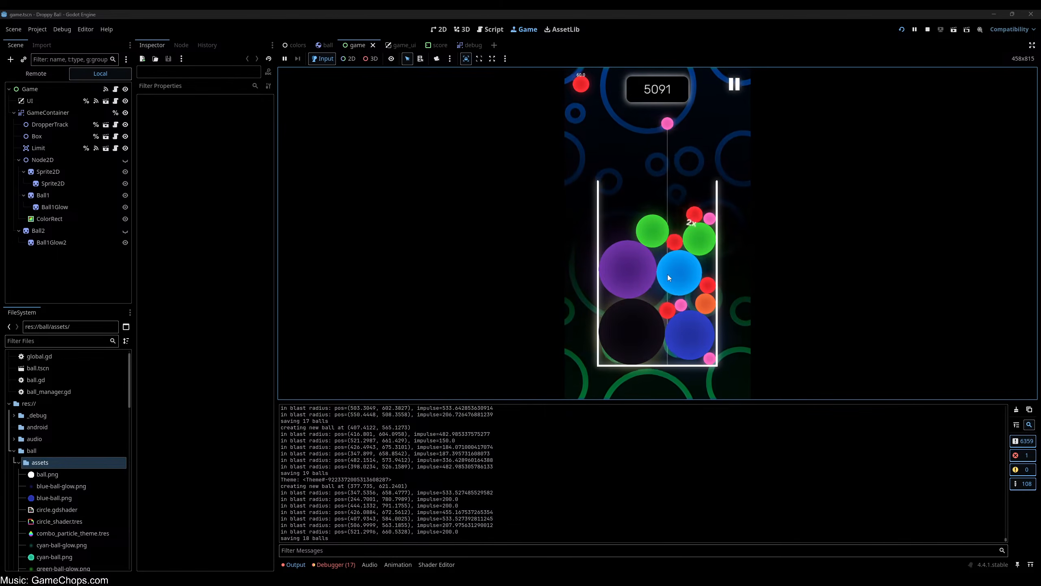
- Drop pink, red, orange and yellow balls across the pile, merging two green balls into teal above the purple ball
click(715, 274)
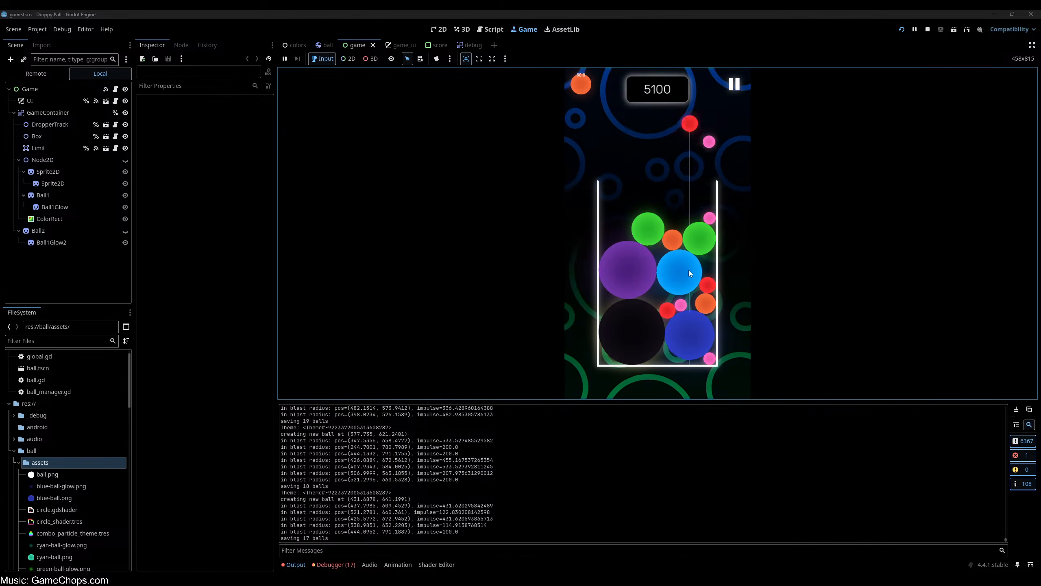
click(683, 271)
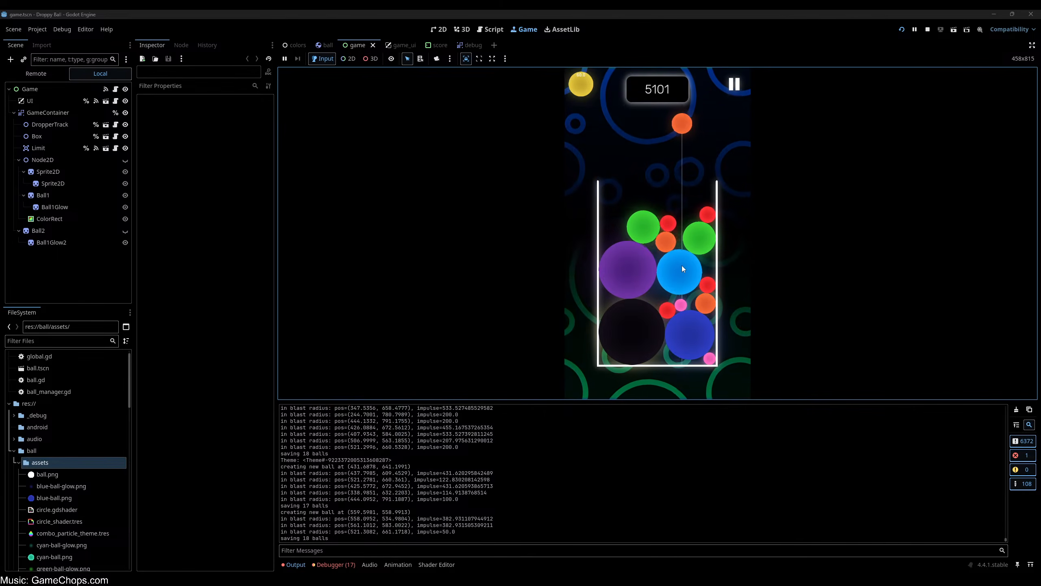
click(666, 266)
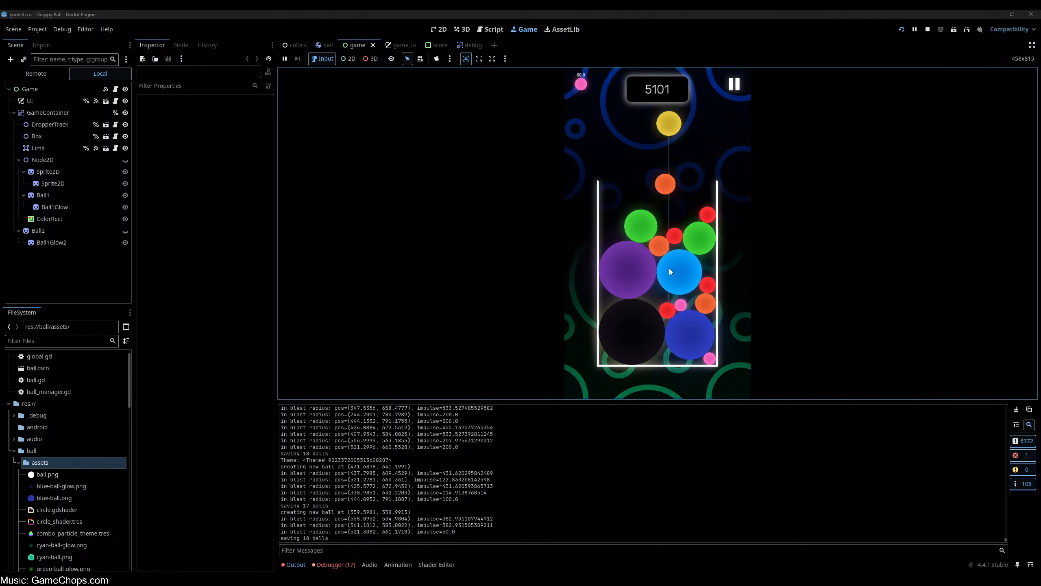
click(646, 267)
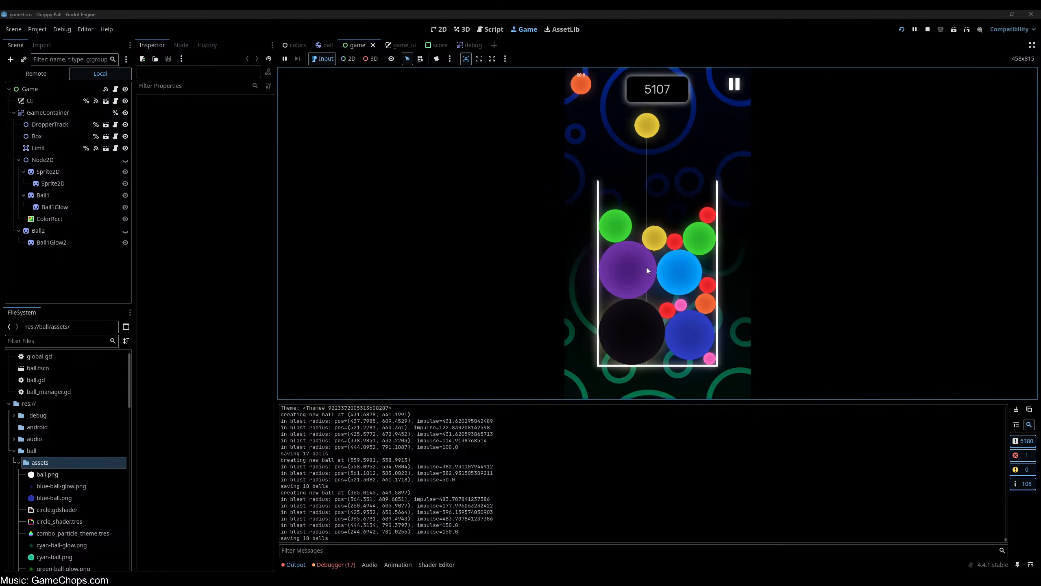
click(703, 260)
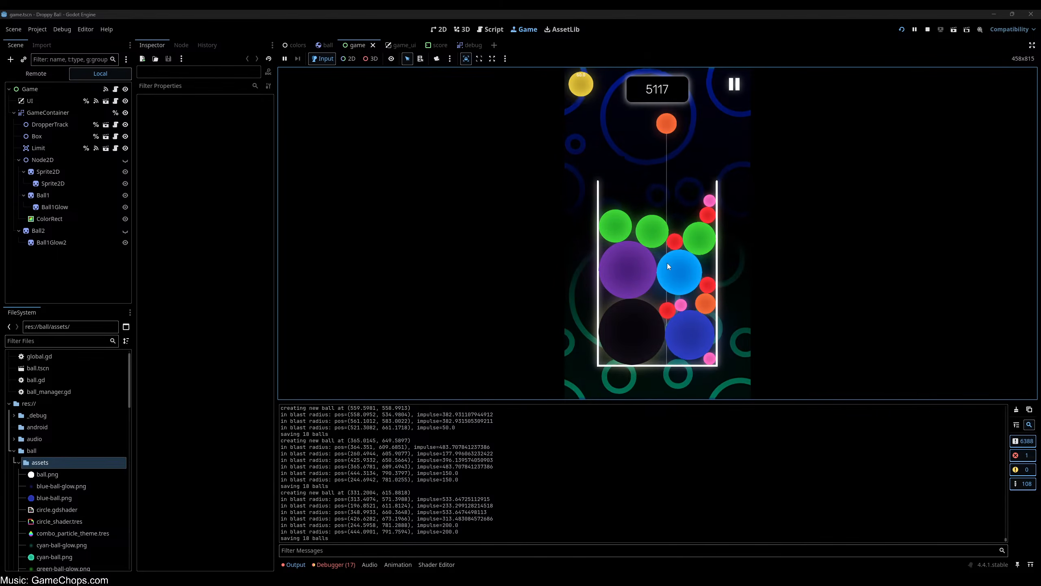
click(682, 264)
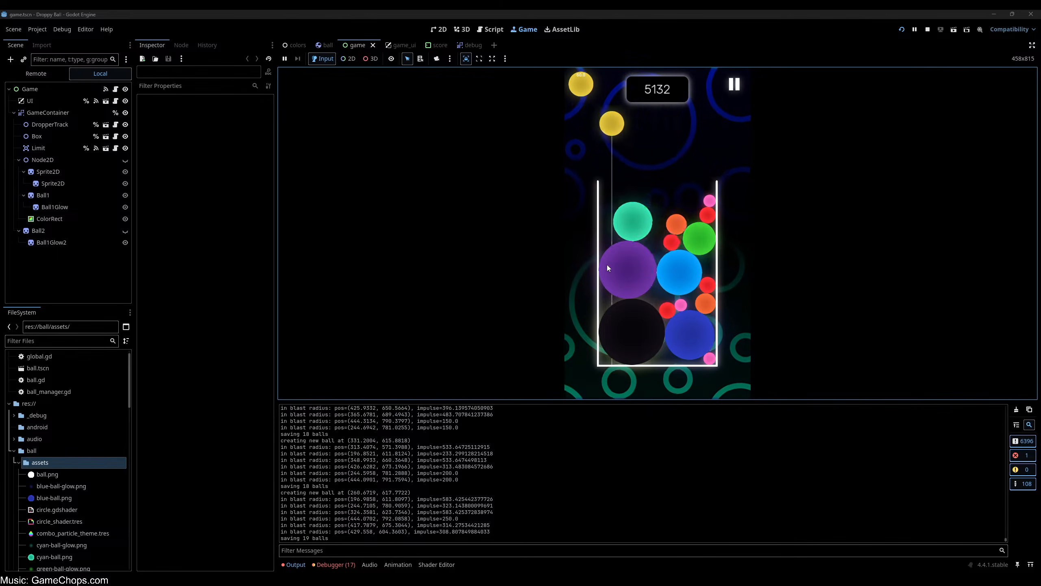
- Pair yellow balls to turn the right green into teal, and chain the red, orange and yellow balls above it into green
click(680, 264)
click(682, 266)
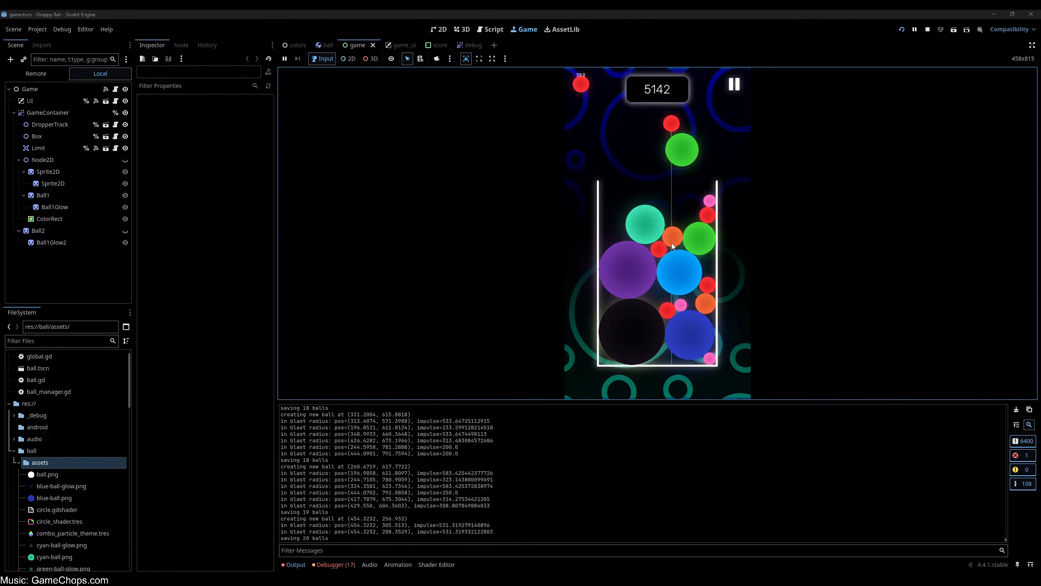
click(693, 252)
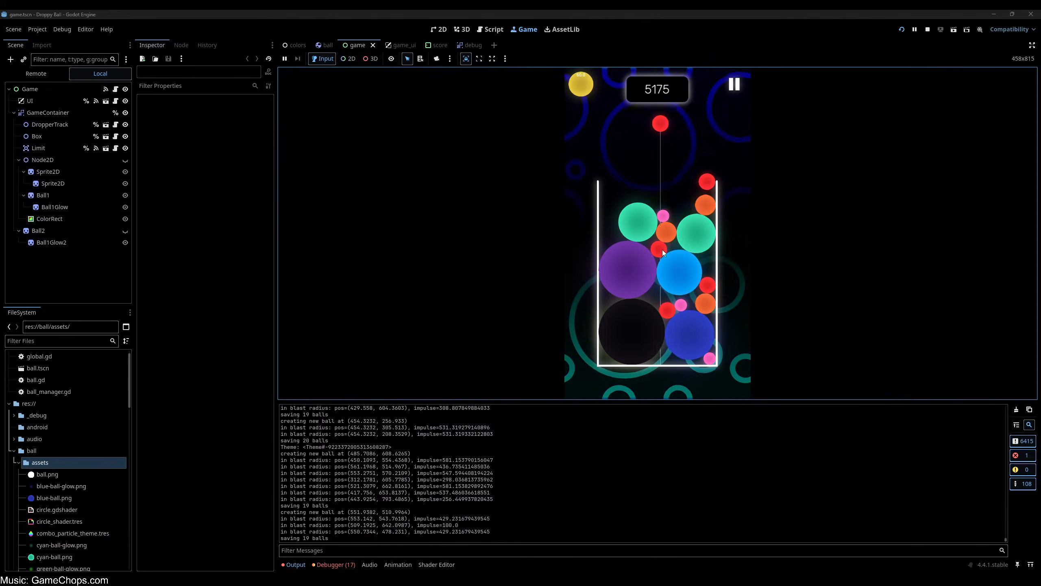
click(703, 236)
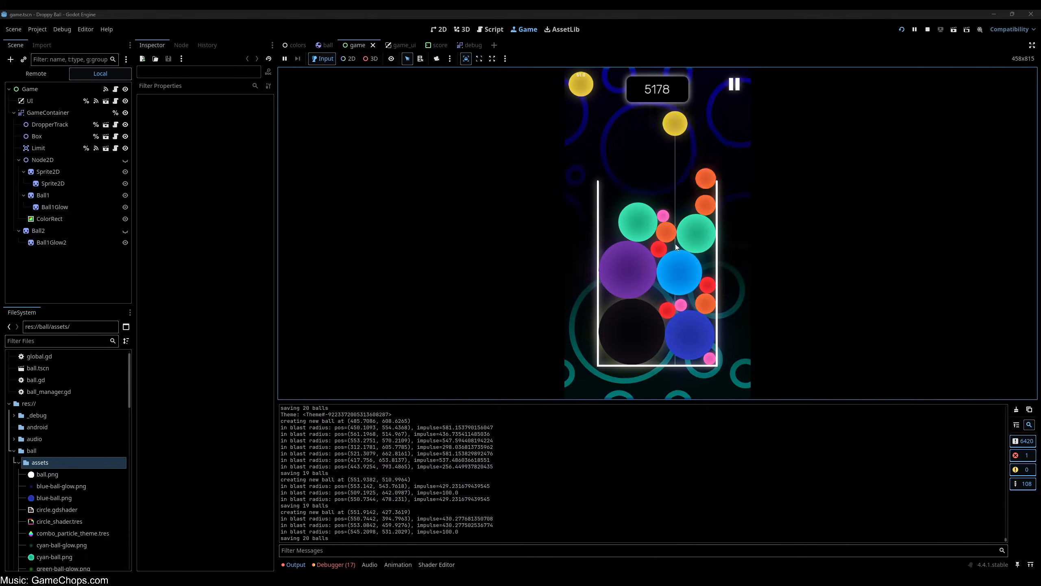
click(701, 245)
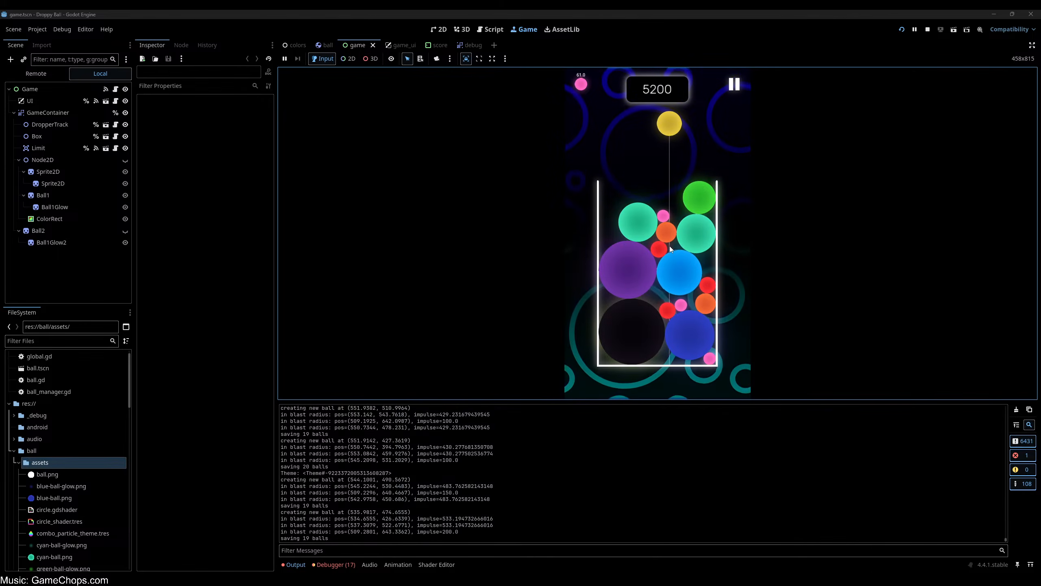
- Drop yellow, pink and red balls around the two teal balls, chaining the centre and right stack into dark blue
click(701, 245)
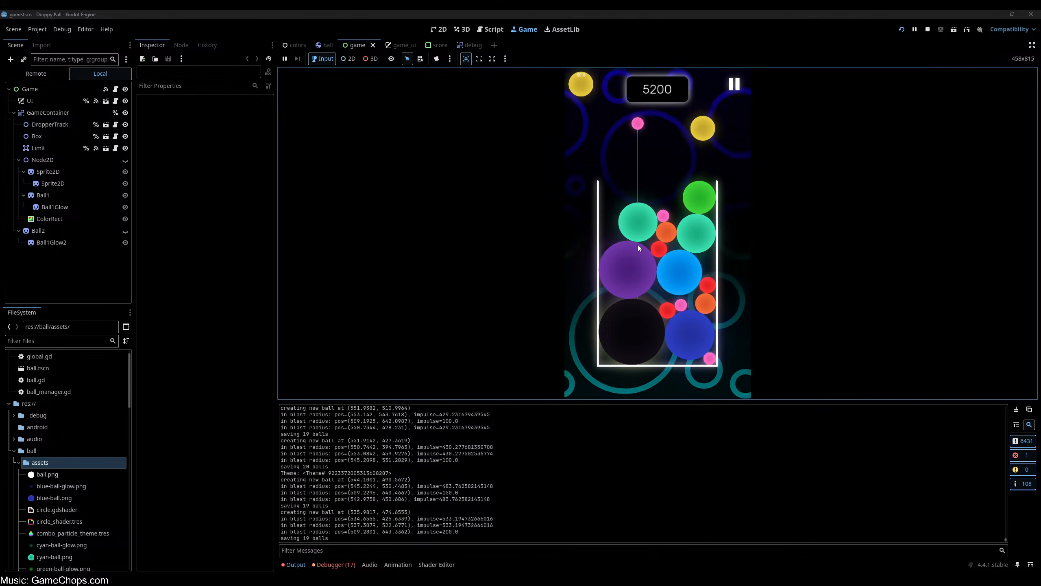
click(640, 244)
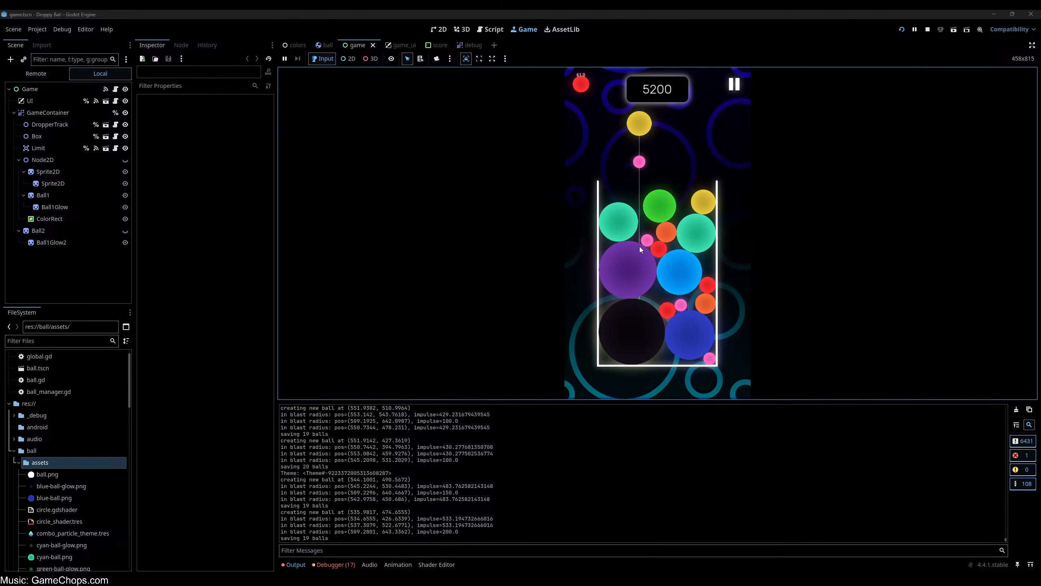
click(679, 246)
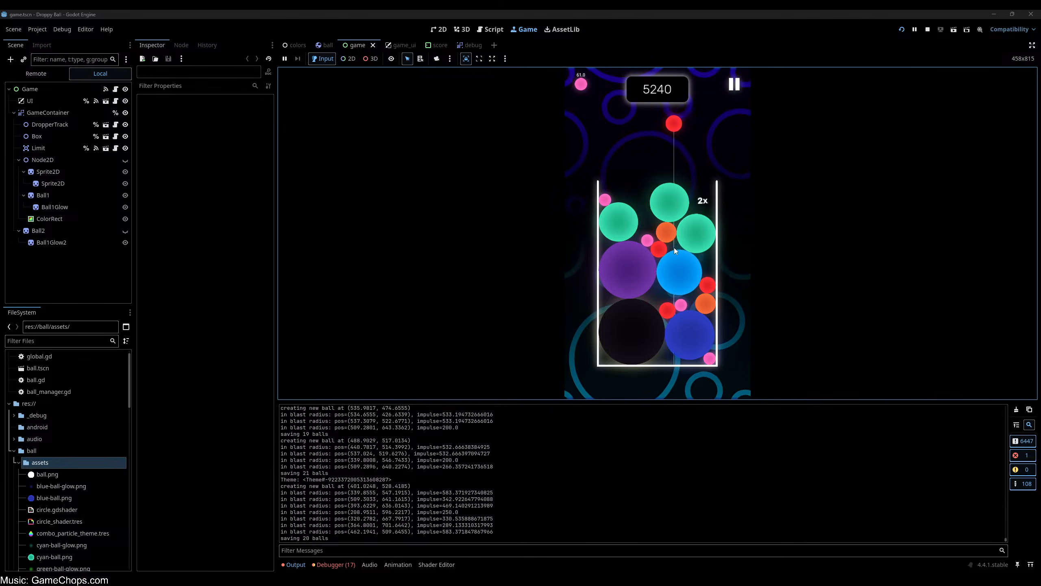
click(651, 251)
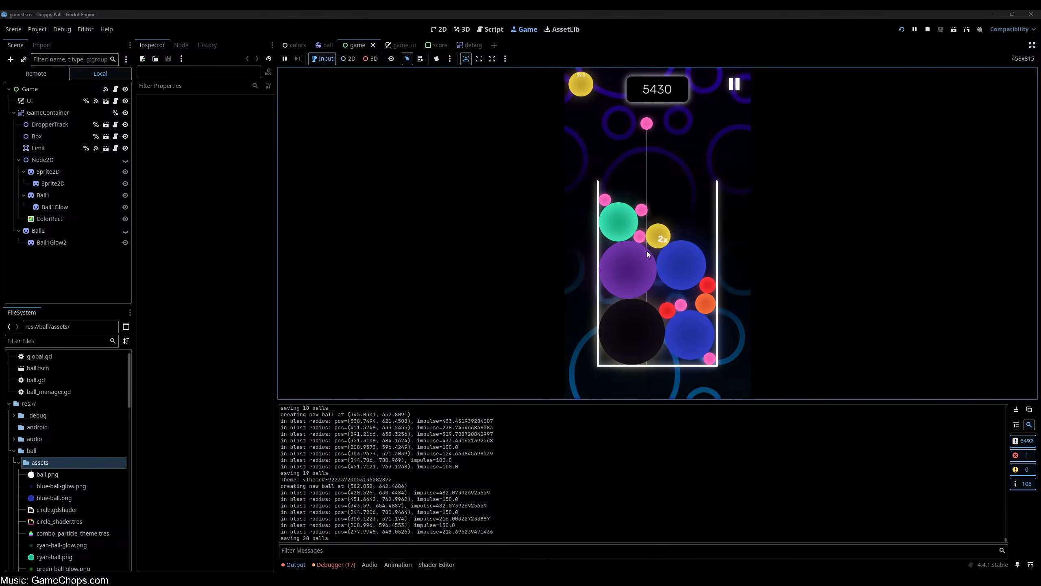
- Pair pink balls on the left teal ball and drop yellow and orange balls above the dark blue, chaining them into teal
click(602, 242)
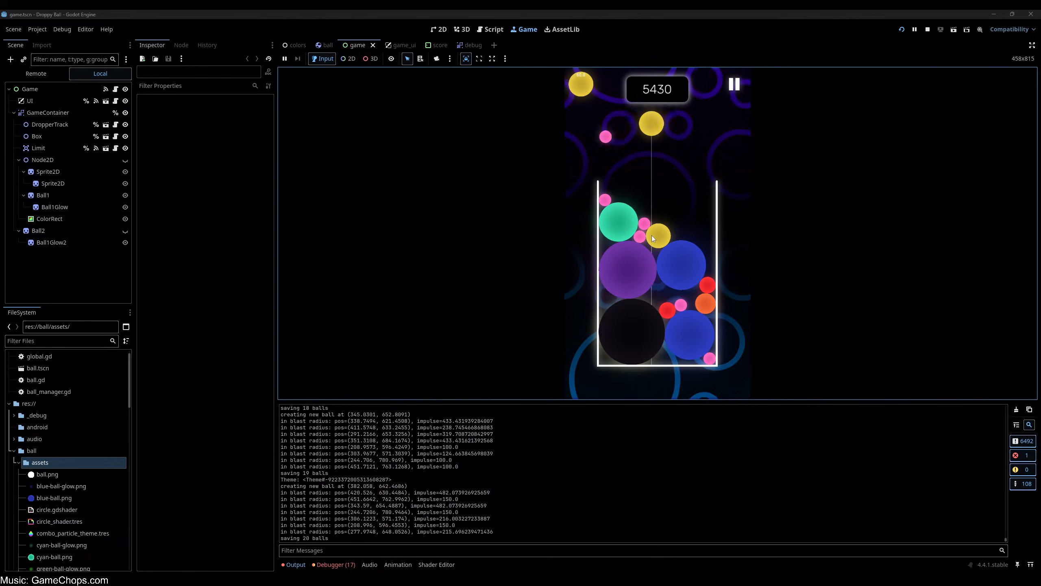
click(649, 241)
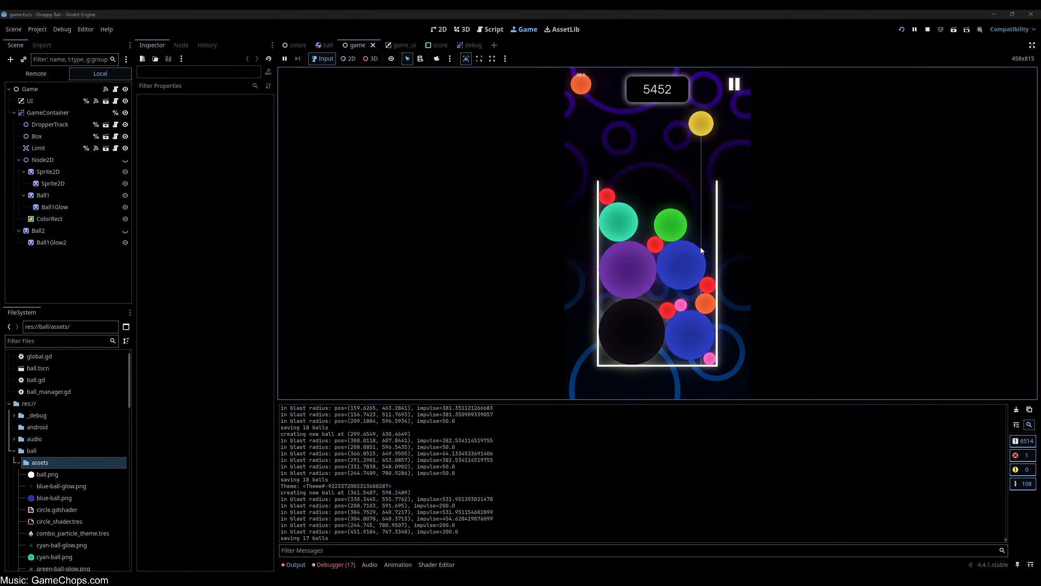
click(647, 244)
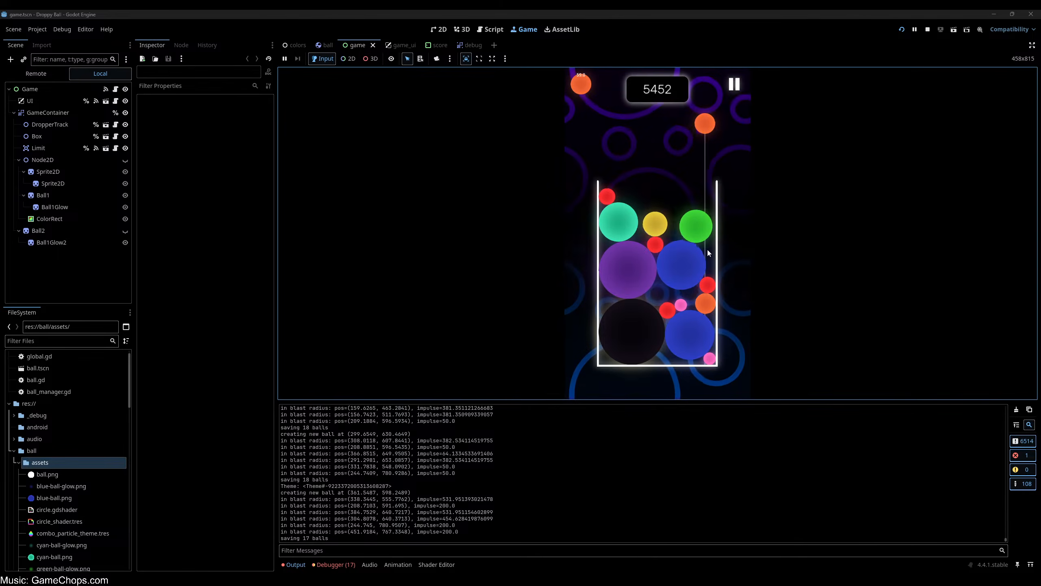
click(680, 246)
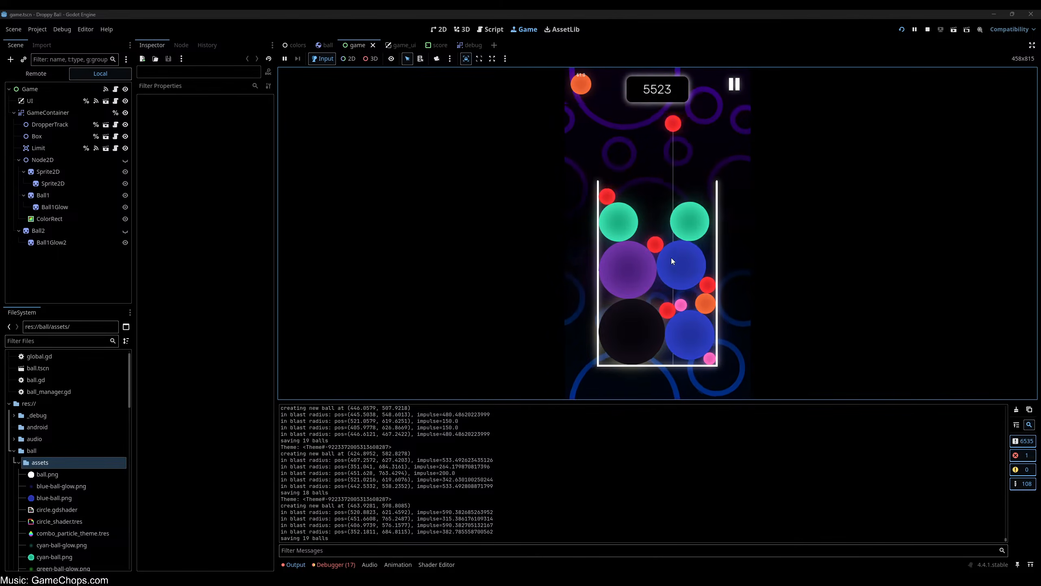
- Merge red, orange and yellow balls into green between the two teal balls, and build orange and yellow balls above the left teal
click(658, 257)
click(673, 257)
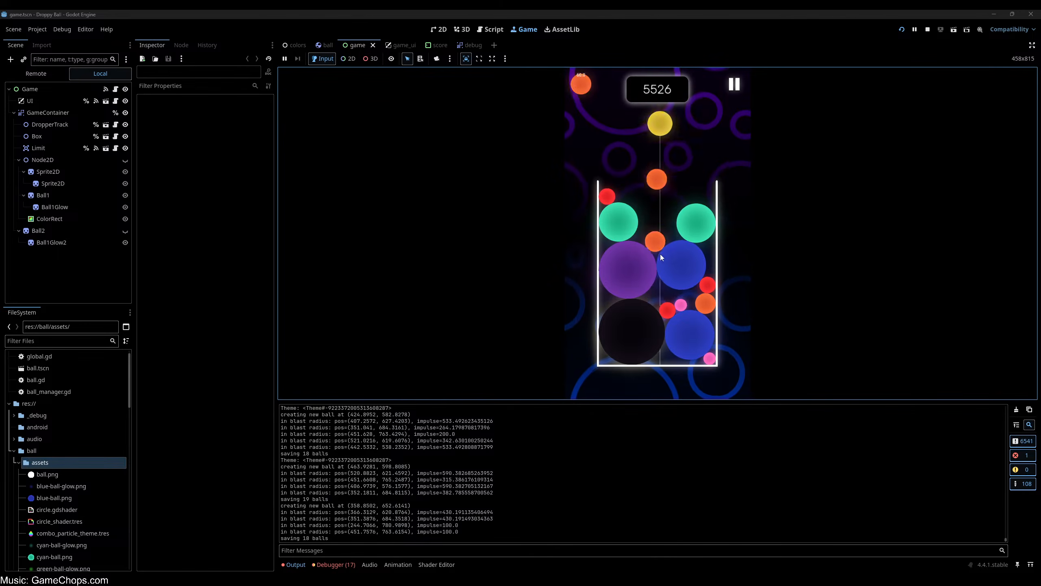
click(661, 254)
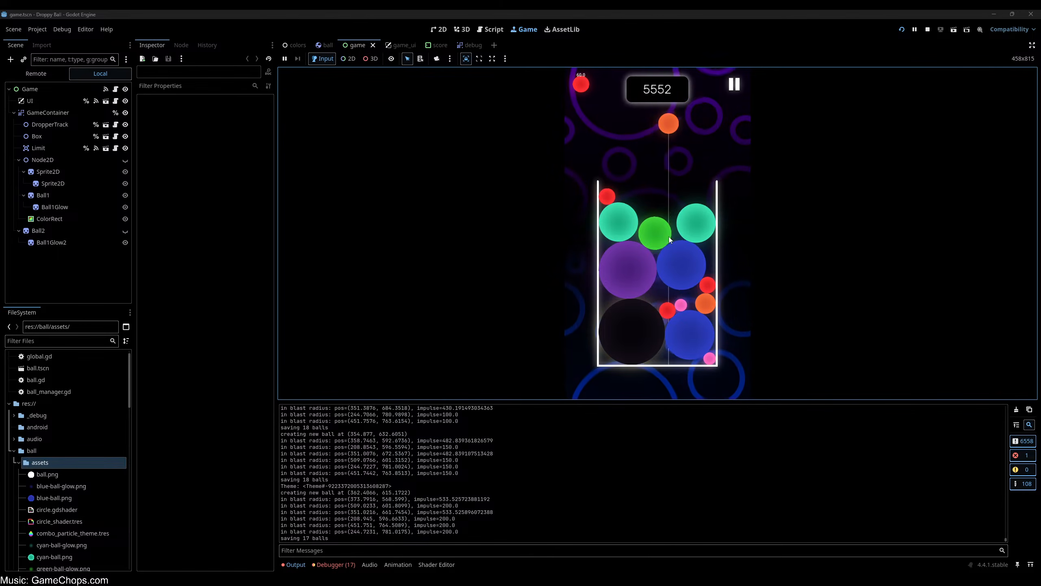
click(646, 243)
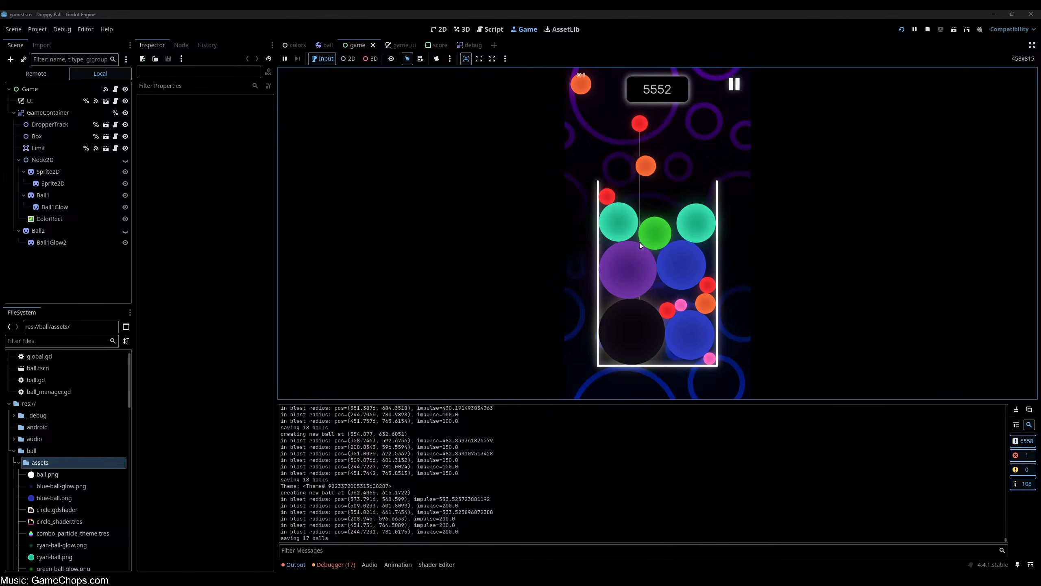
click(611, 245)
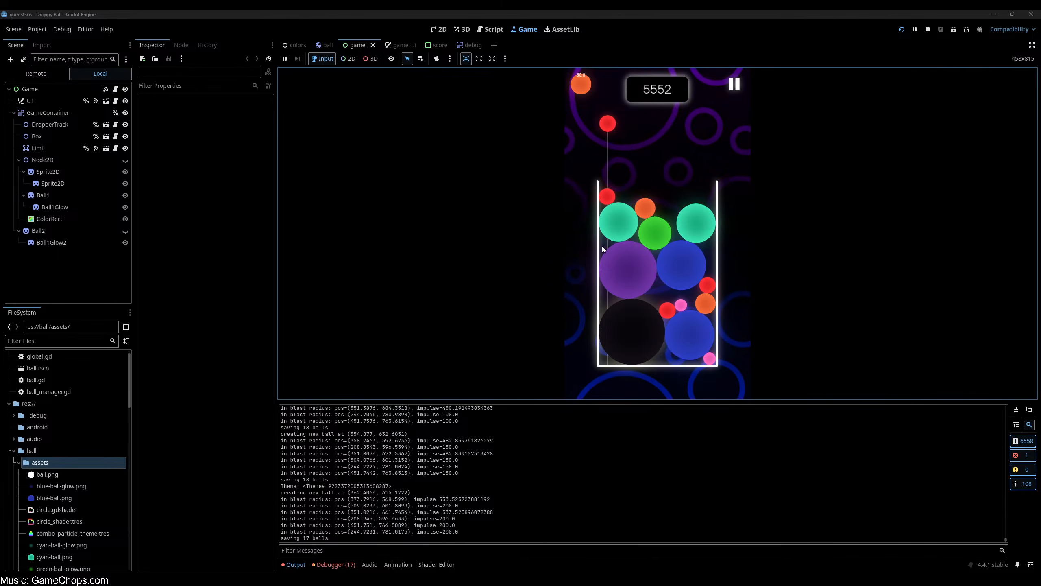
click(644, 243)
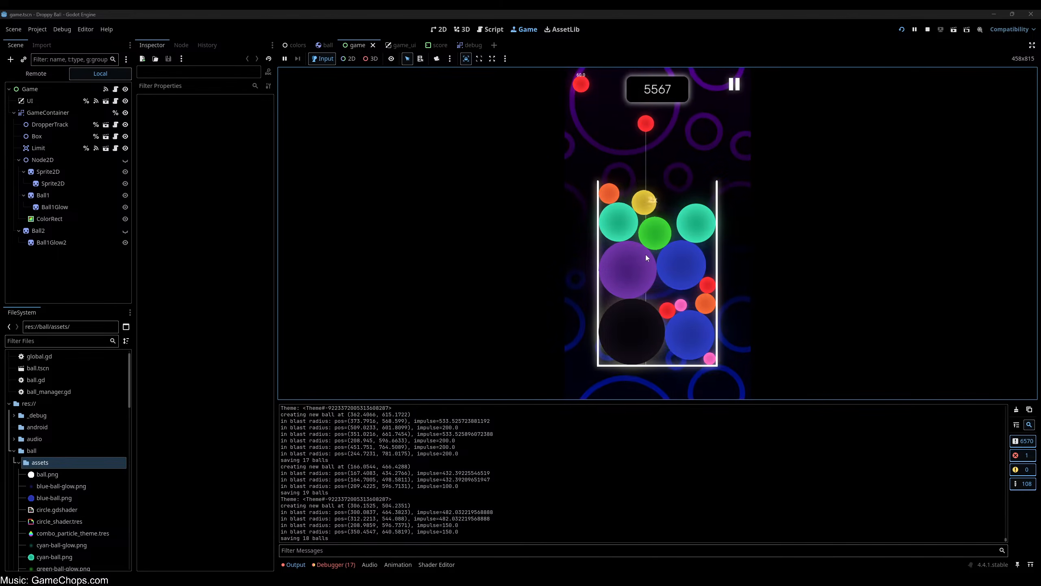
- Drop two red balls onto the left orange ball and a yellow ball beside them, chaining the upper stack into sky blue
click(602, 259)
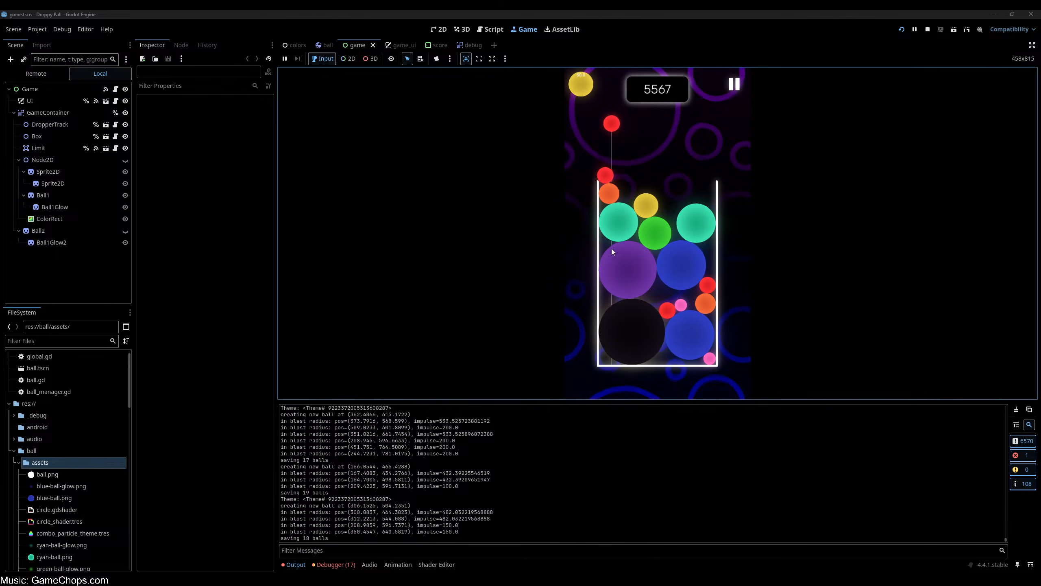
click(611, 248)
click(650, 246)
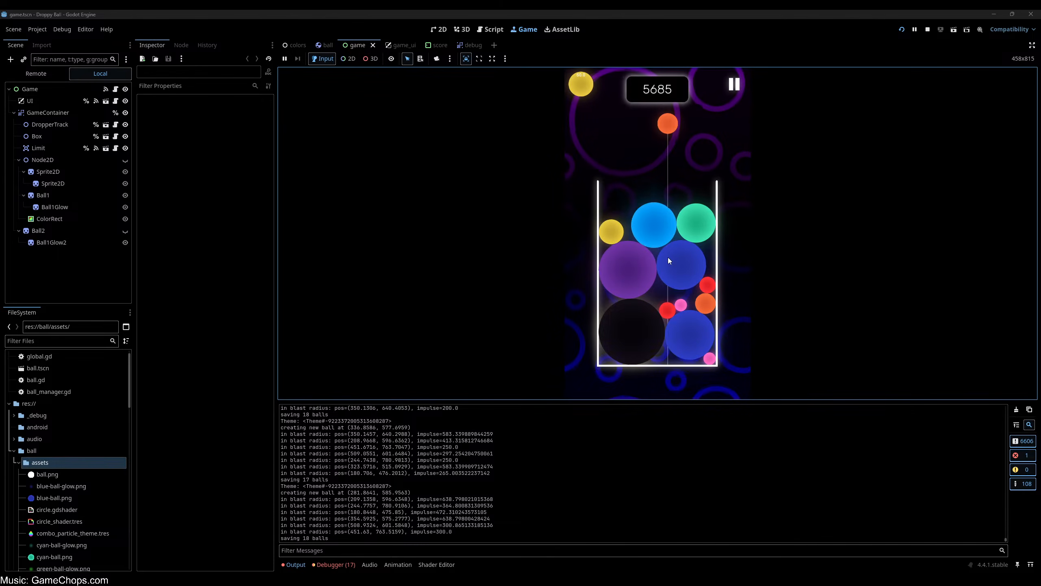
- Build a green ball with a red one above it at the left wall, and place yellow balls above the teal and sky-blue balls
click(610, 258)
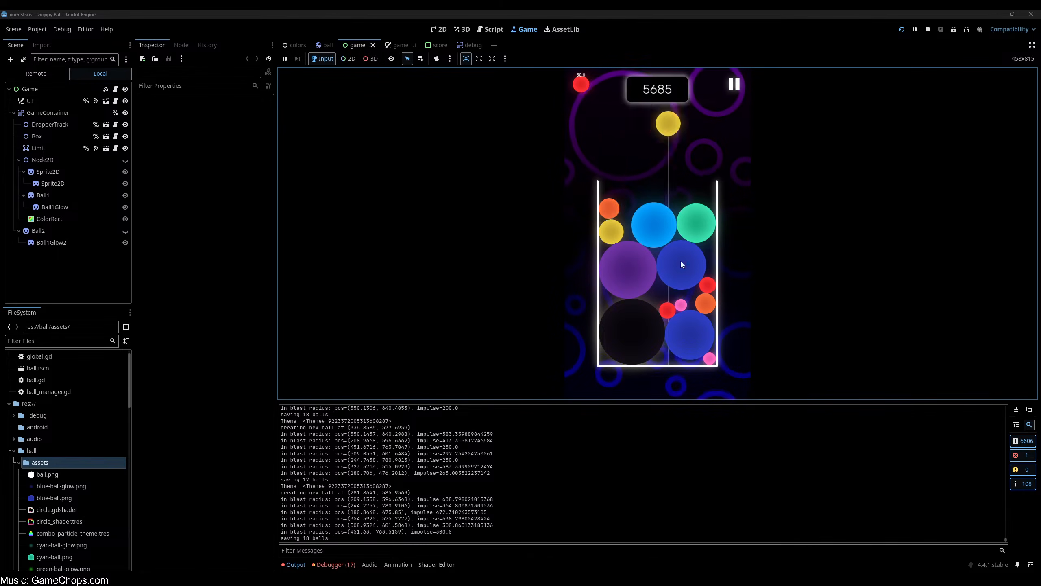
click(676, 257)
click(602, 258)
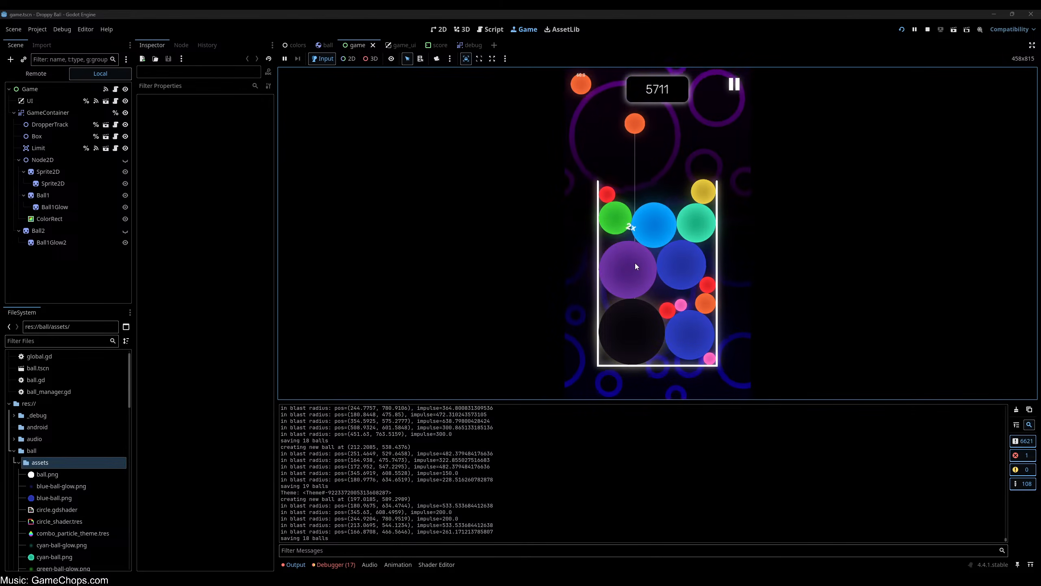
click(635, 261)
click(635, 261)
- Drop pink and red balls onto the left stack to chain it into teal, and dismiss the game-over dialog by quitting the round
click(602, 263)
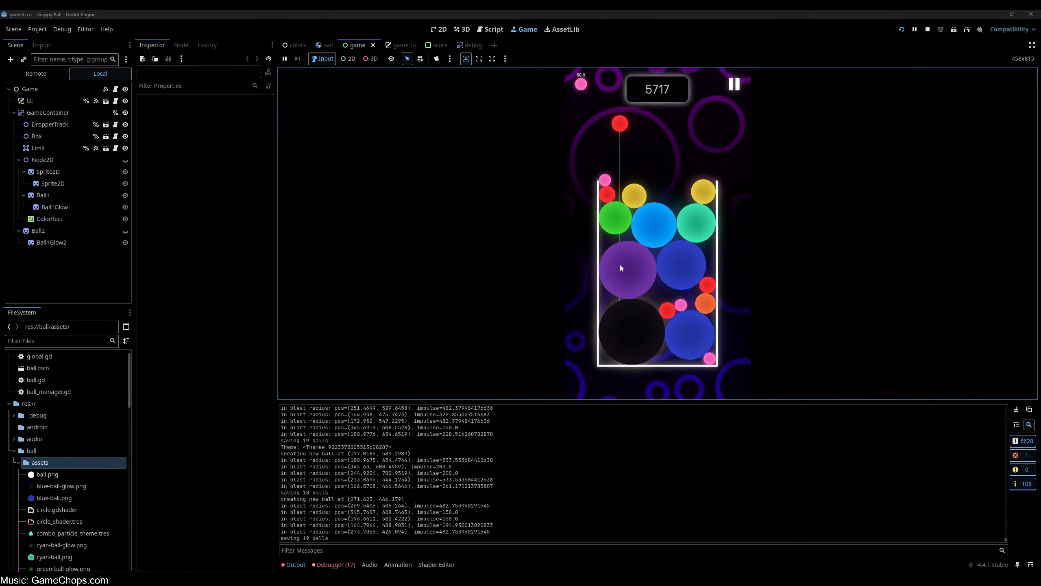
click(620, 266)
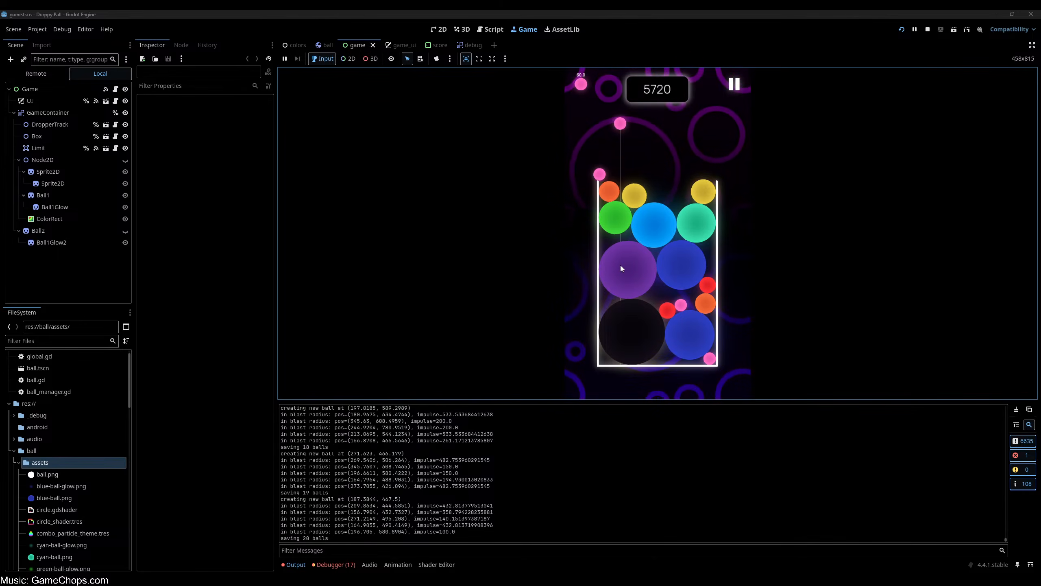
click(603, 266)
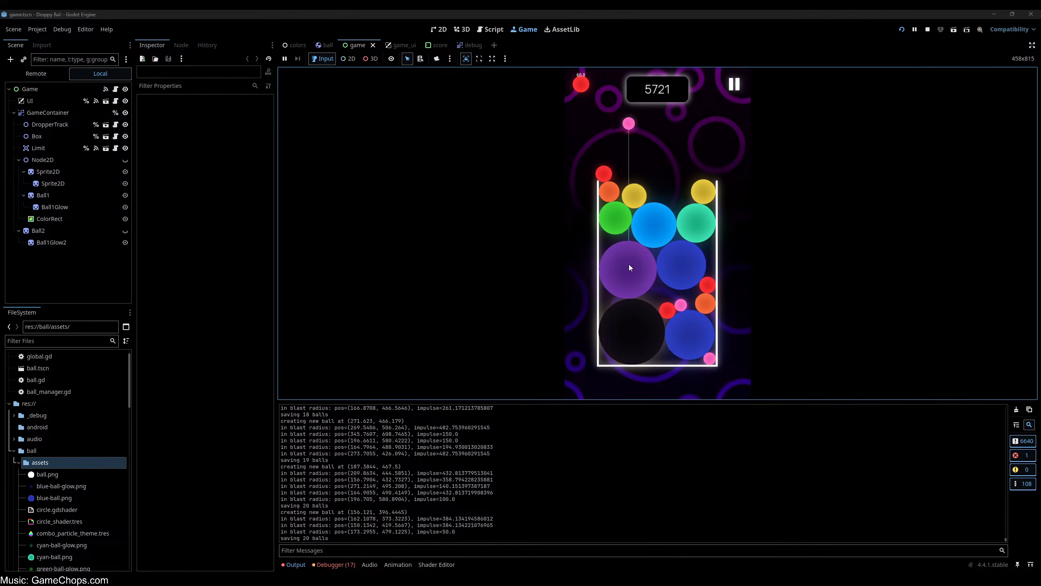
click(622, 267)
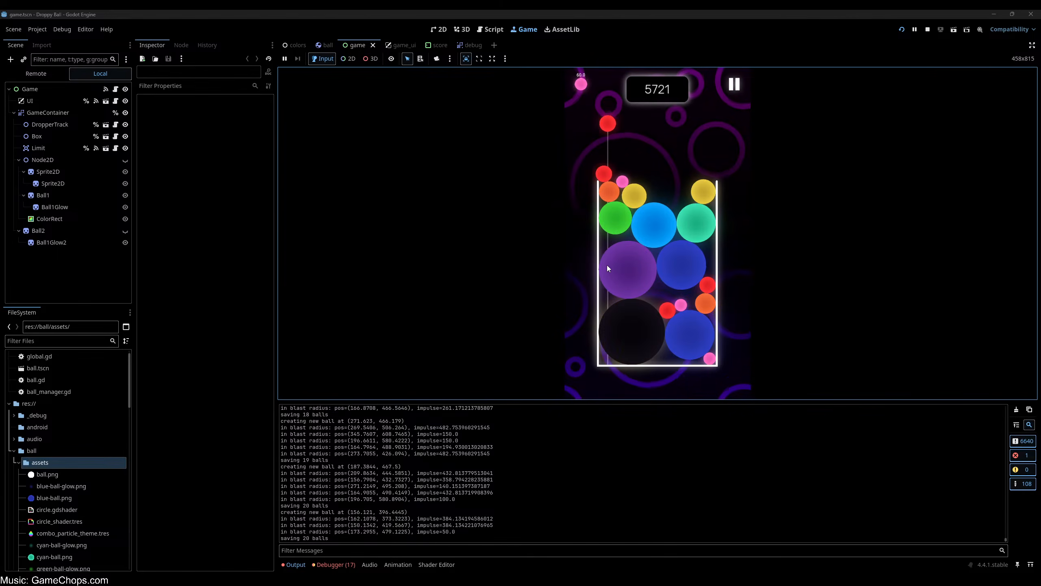
click(606, 268)
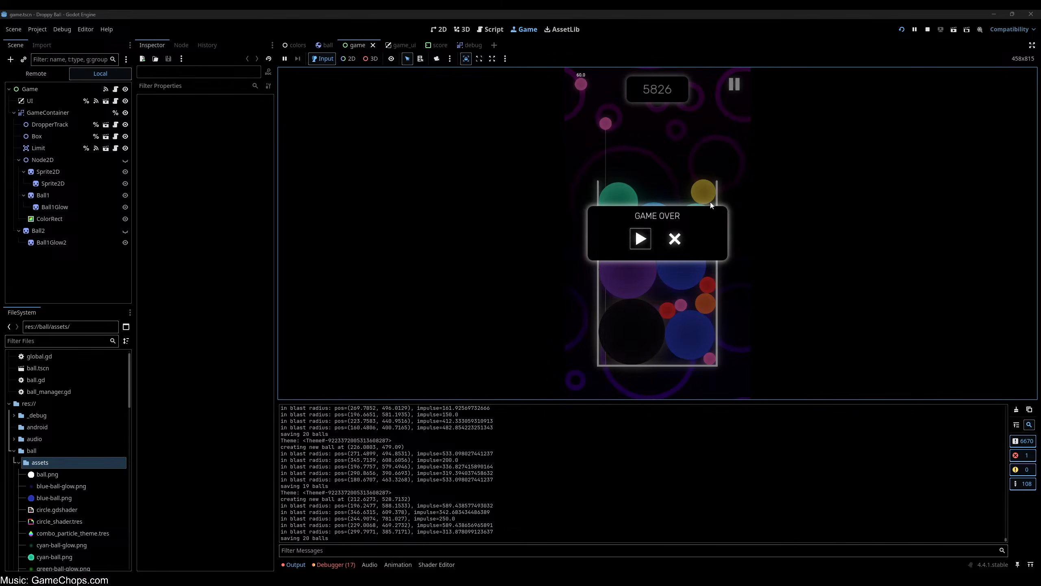
click(675, 238)
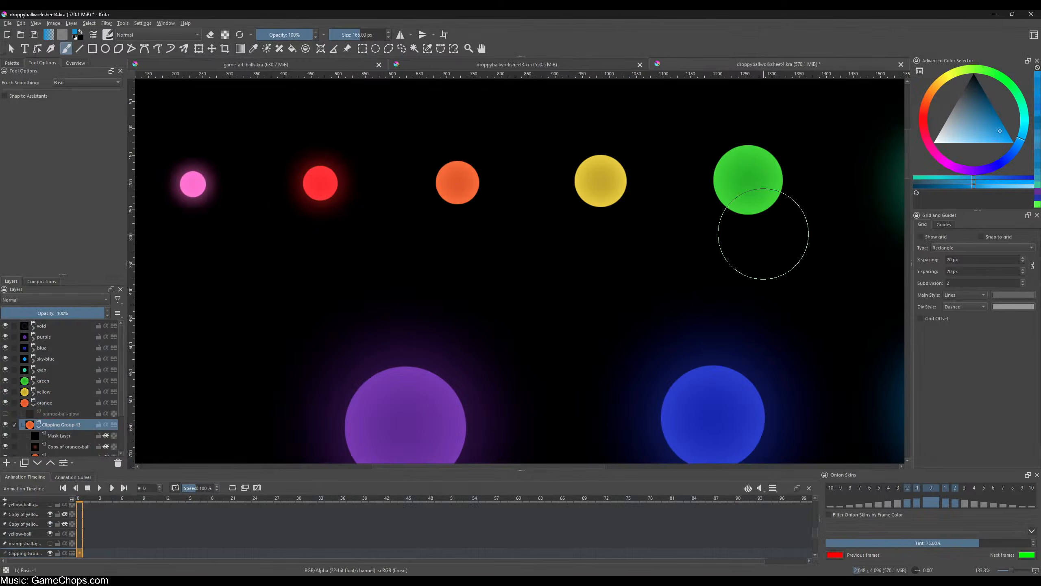
- In Krita's droppyballworksheet4.kra, delete the old glow layer and both green-ball copies from the green group
drag(762, 233, 657, 238)
click(33, 405)
click(35, 383)
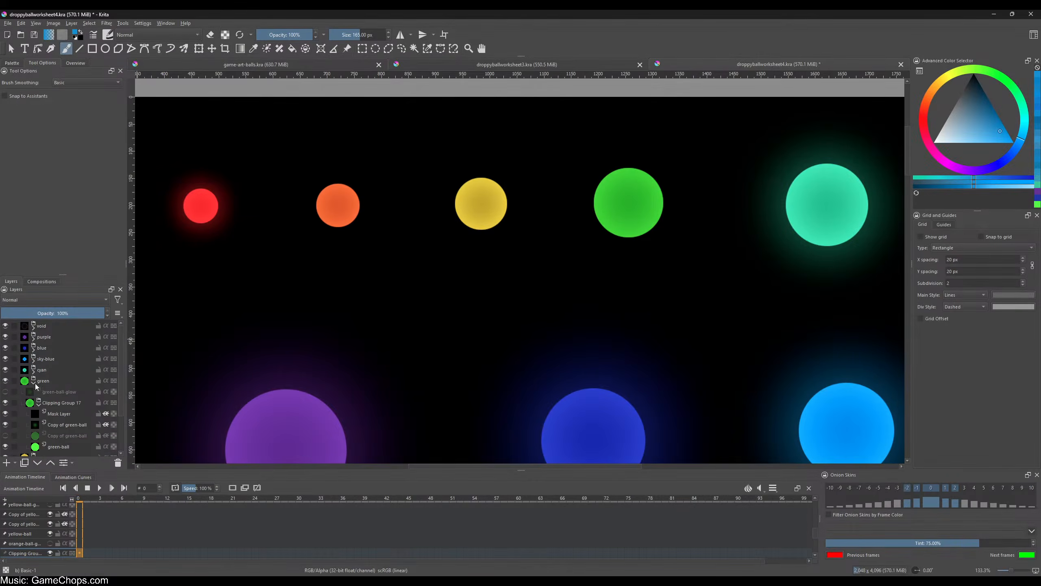
click(65, 437)
ctrl+click(65, 425)
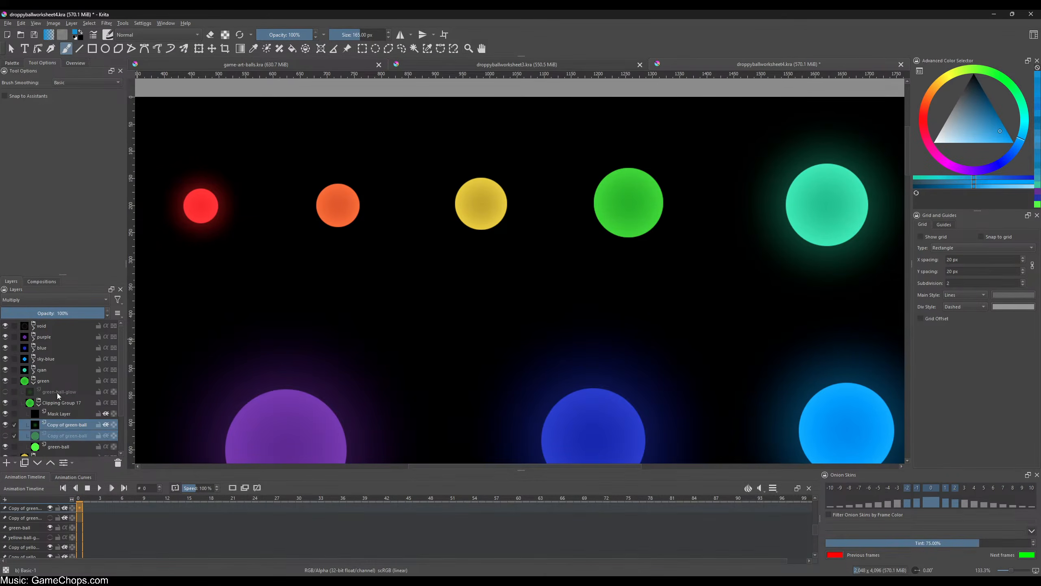
ctrl+click(58, 392)
key(shift+Delete)
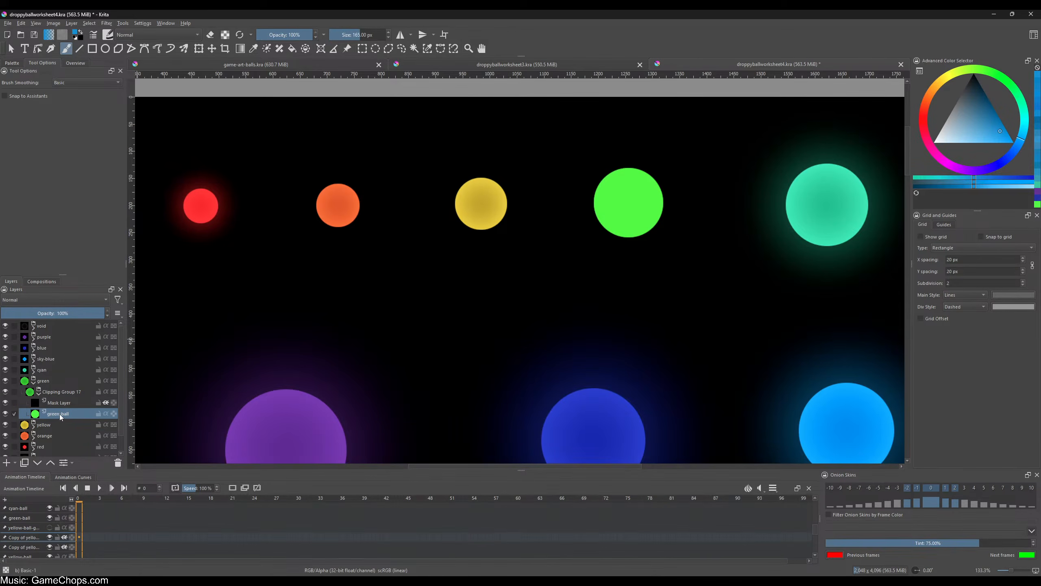
- Darken the green-ball layer with an HSV/HSL adjustment, setting Lightness to -41
key(ctrl+u)
drag(107, 280, 95, 279)
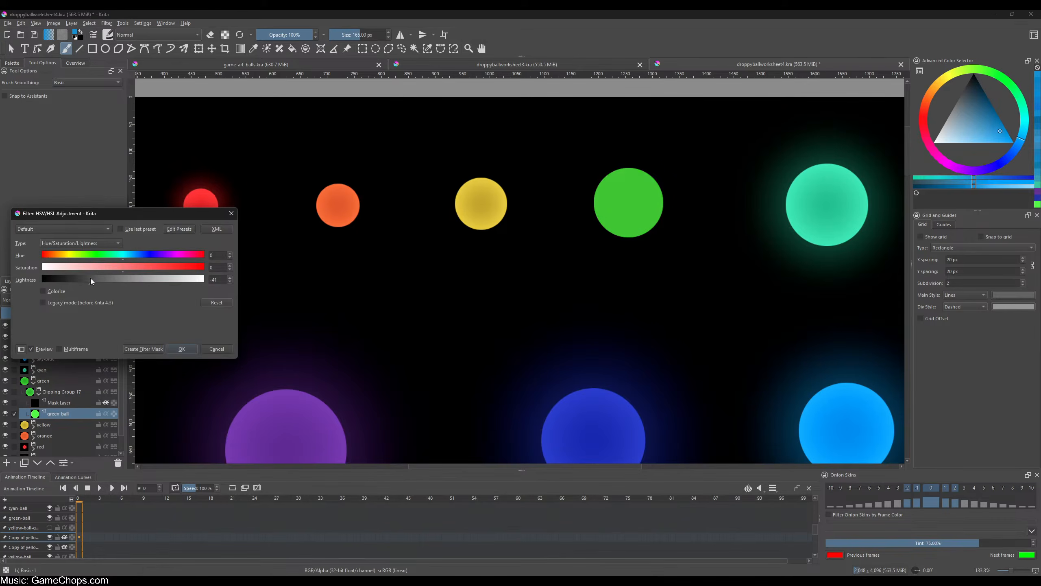
click(180, 347)
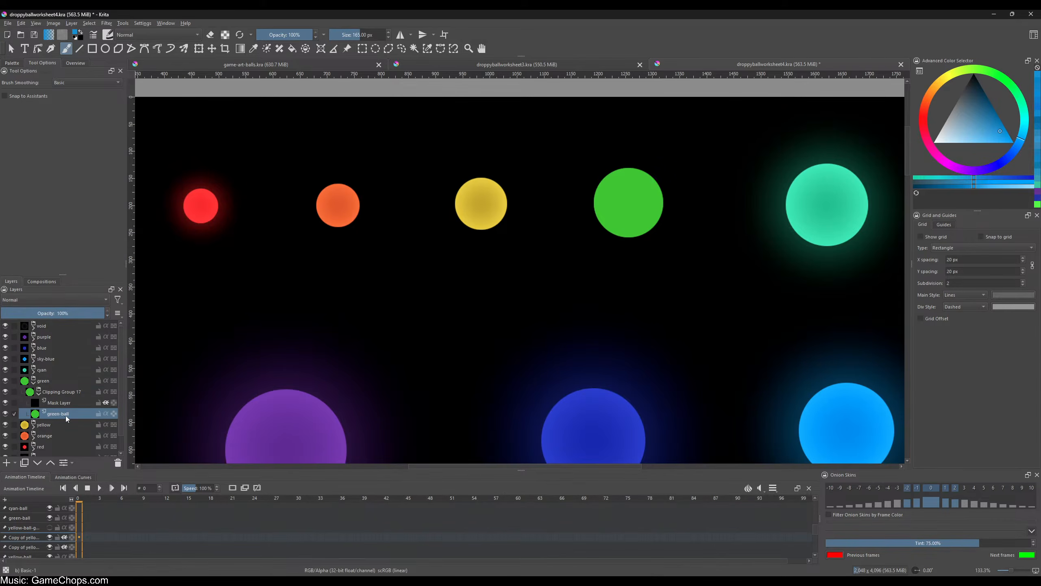
- Duplicate the darkened green-ball layer three times and move the uppermost copy out of the clipping group, directly above it
key(ctrl+j)
key(ctrl+j)
key(ctrl+j)
drag(65, 416, 66, 392)
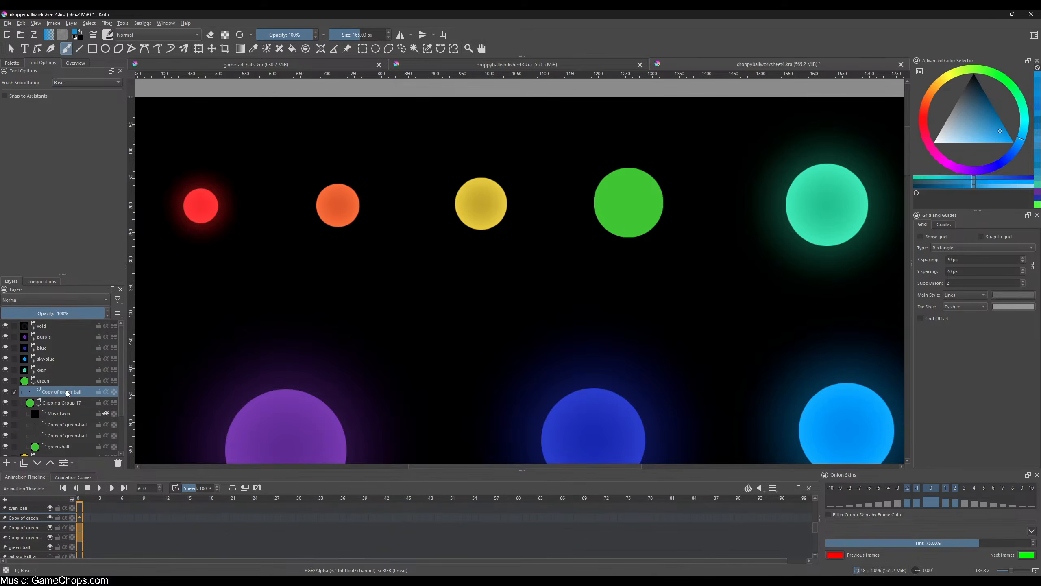
- Rename the copy above the clipping group green-ball-glow and set its blending mode to Addition
double_click(66, 392)
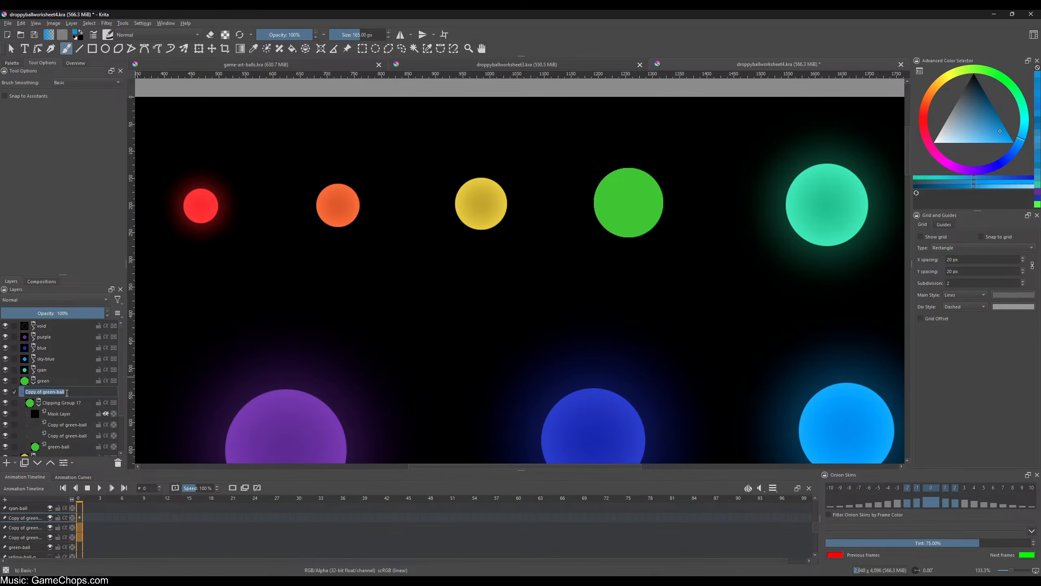
key(Home)
key(Delete)
key(Delete)
key(Delete)
key(Delete)
key(Delete)
key(Delete)
key(Delete)
key(Delete)
key(Return)
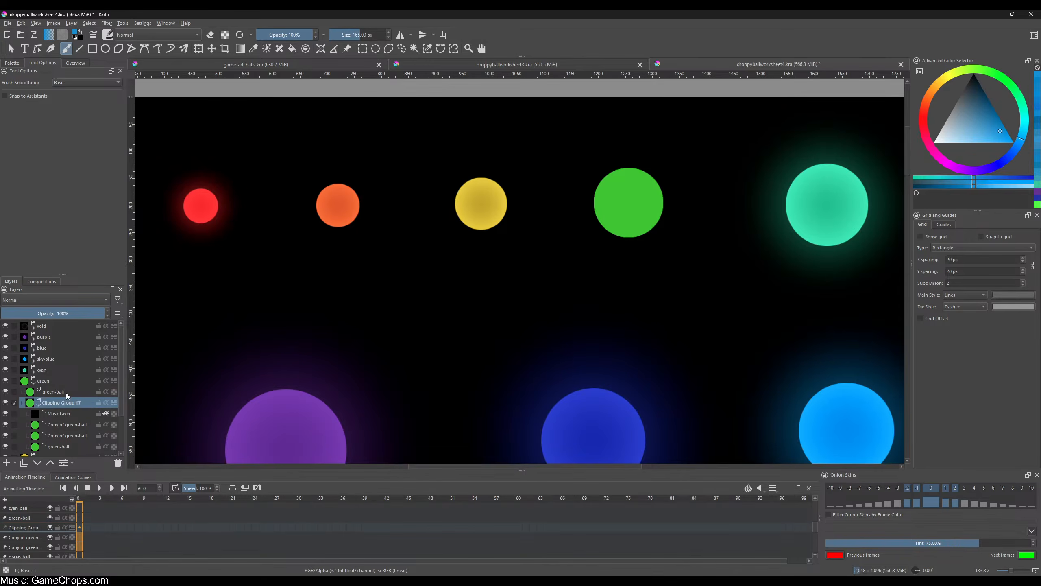
double_click(67, 393)
double_click(67, 392)
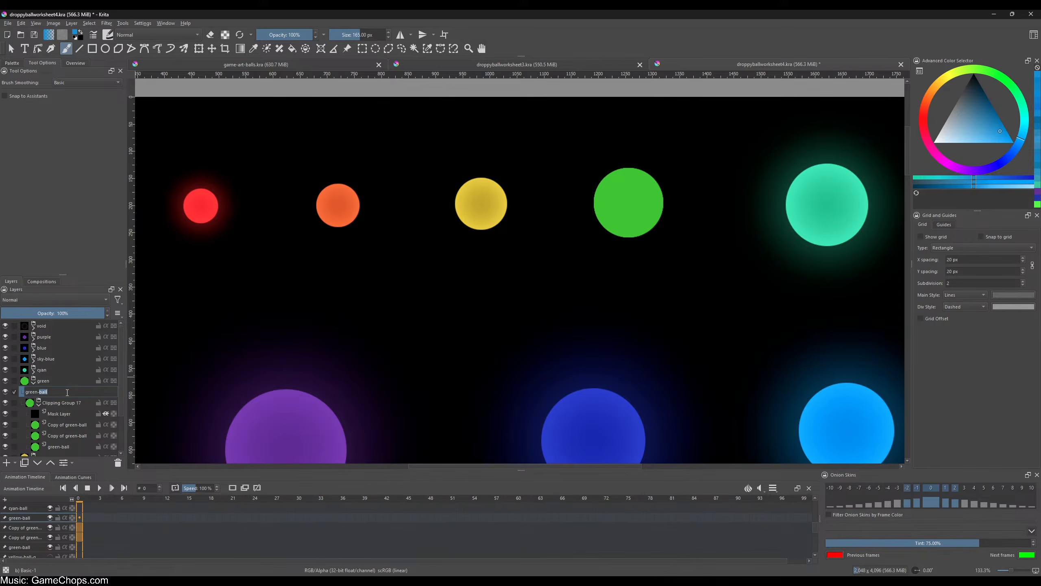
click(67, 392)
key(Return)
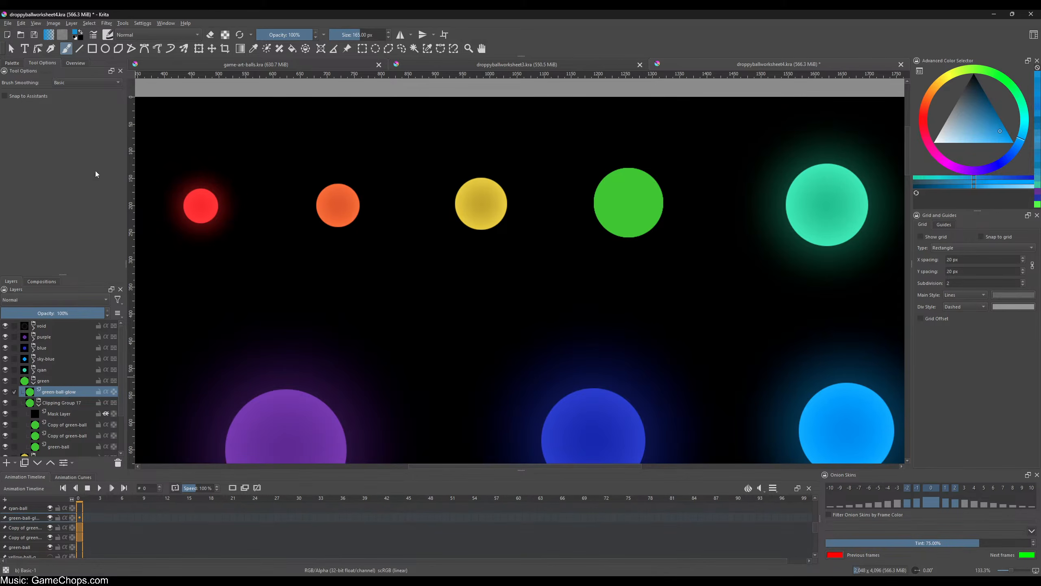
click(53, 300)
click(34, 236)
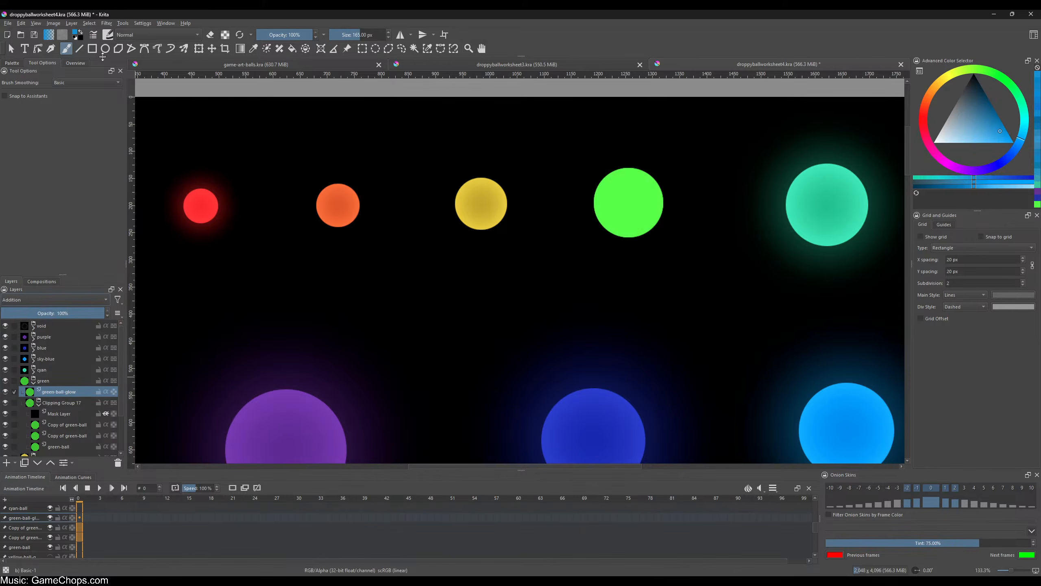
click(109, 24)
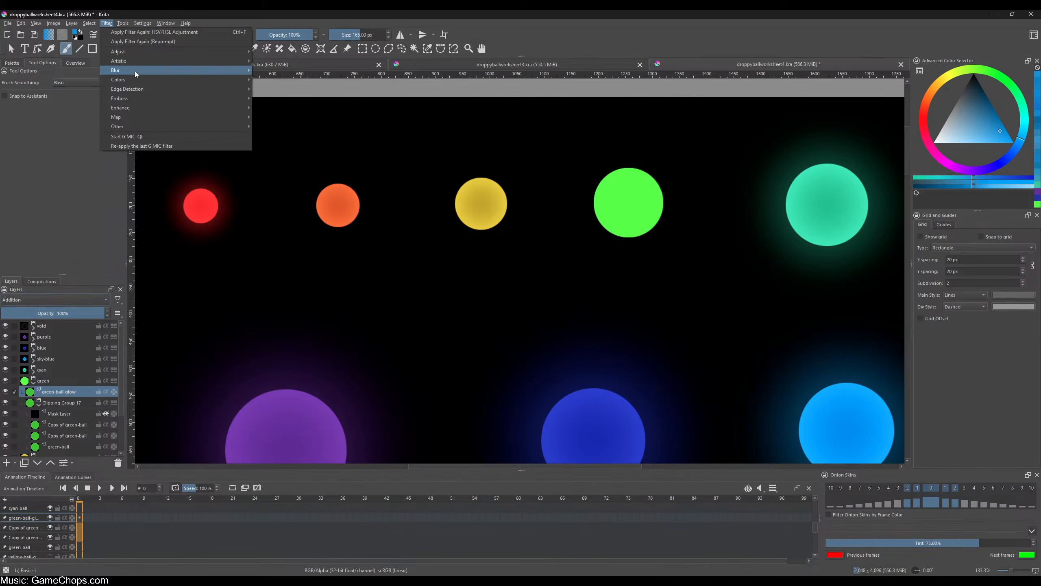
mouse_move(247, 74)
click(505, 128)
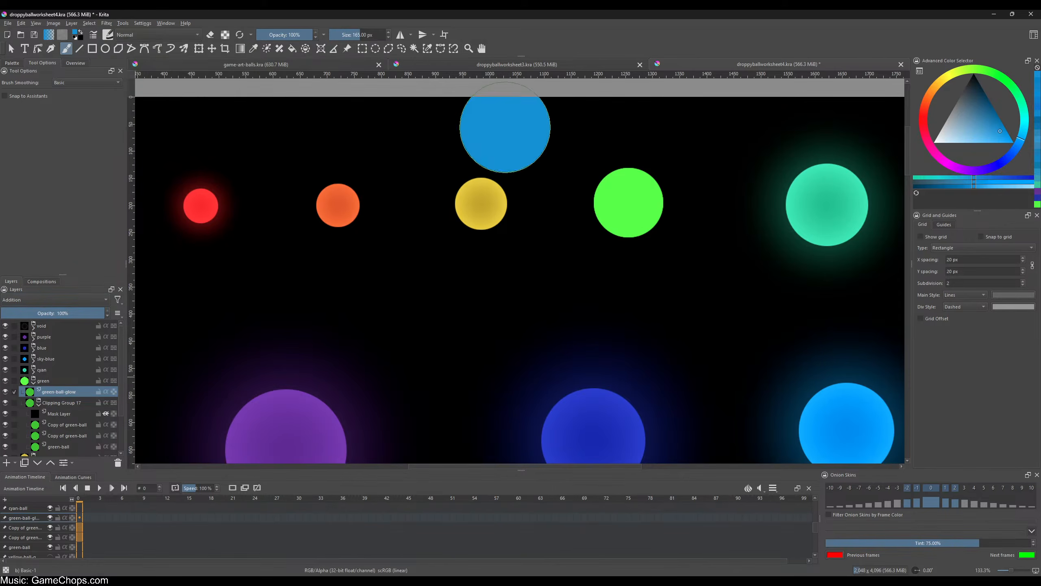
key(ctrl+z)
- Reduce the green-ball-glow layer's Lightness to -80 and apply a wide Gaussian Blur so it forms a soft halo
key(ctrl+u)
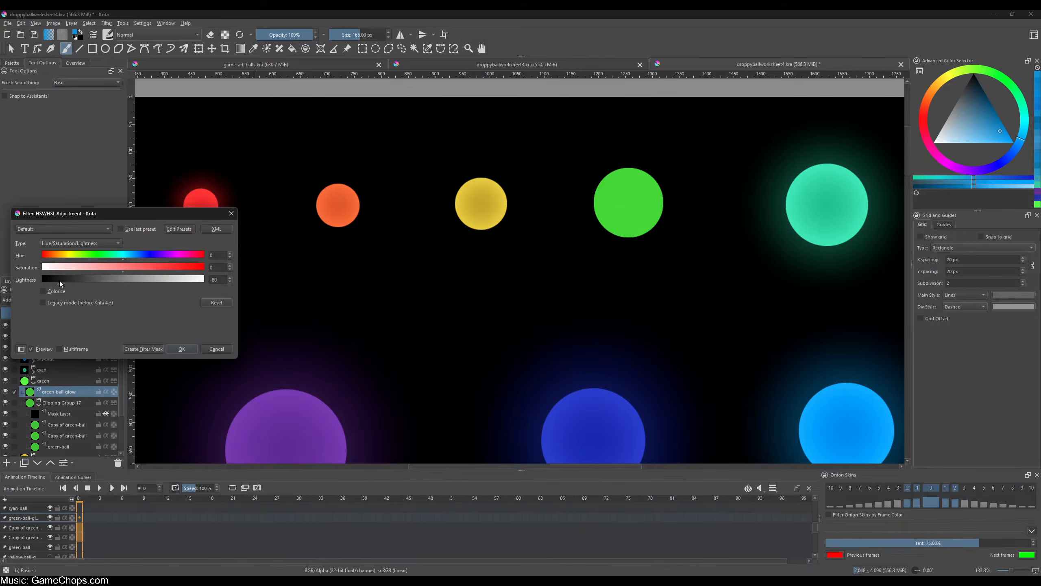
click(178, 350)
click(106, 22)
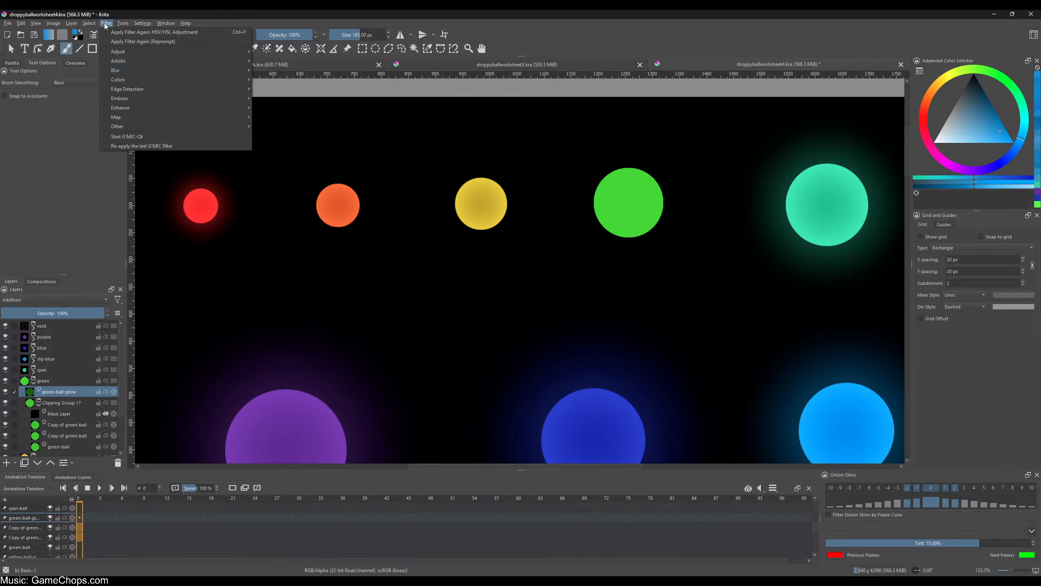
mouse_move(164, 70)
click(282, 80)
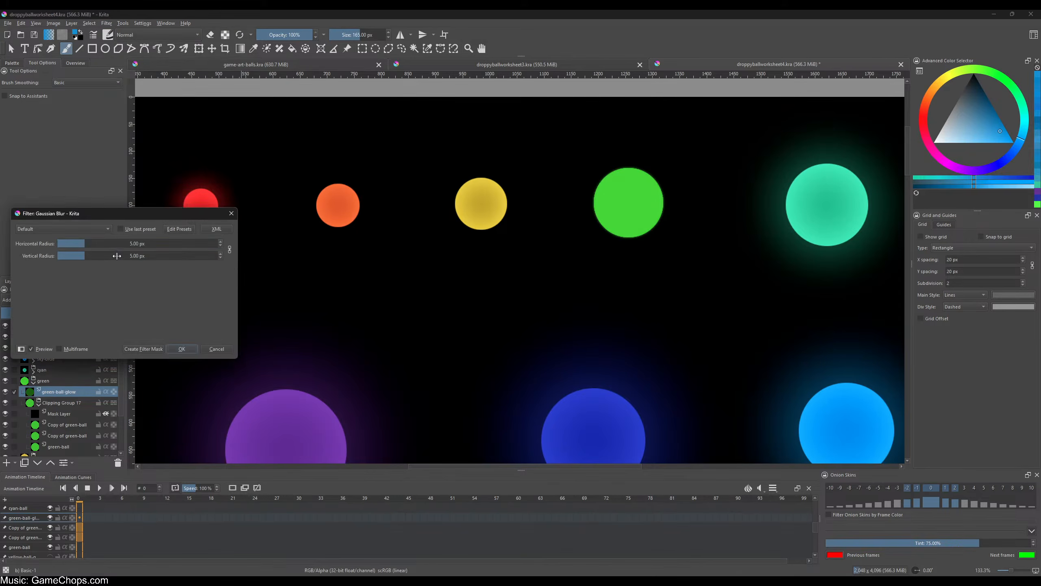
drag(96, 244, 126, 242)
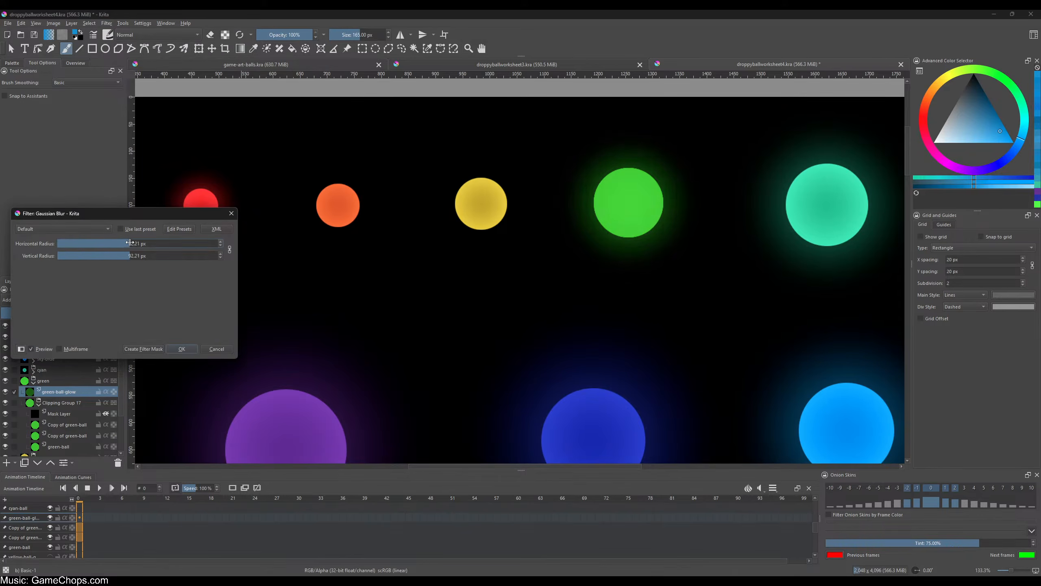
click(182, 349)
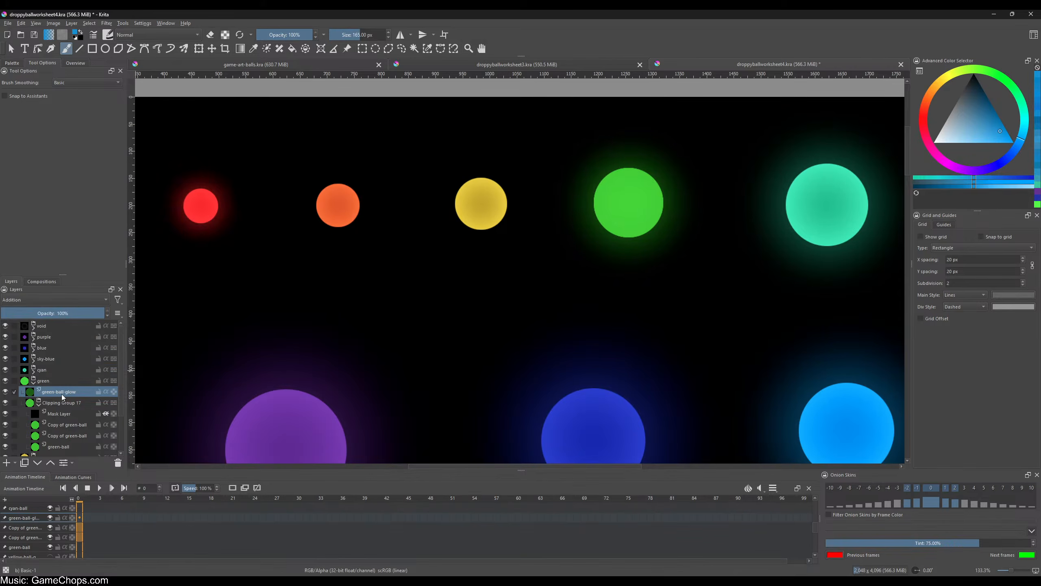
- Hide the green-ball-glow layer, and give the lower green-ball copy inherited alpha and Addition blending
click(6, 391)
click(77, 436)
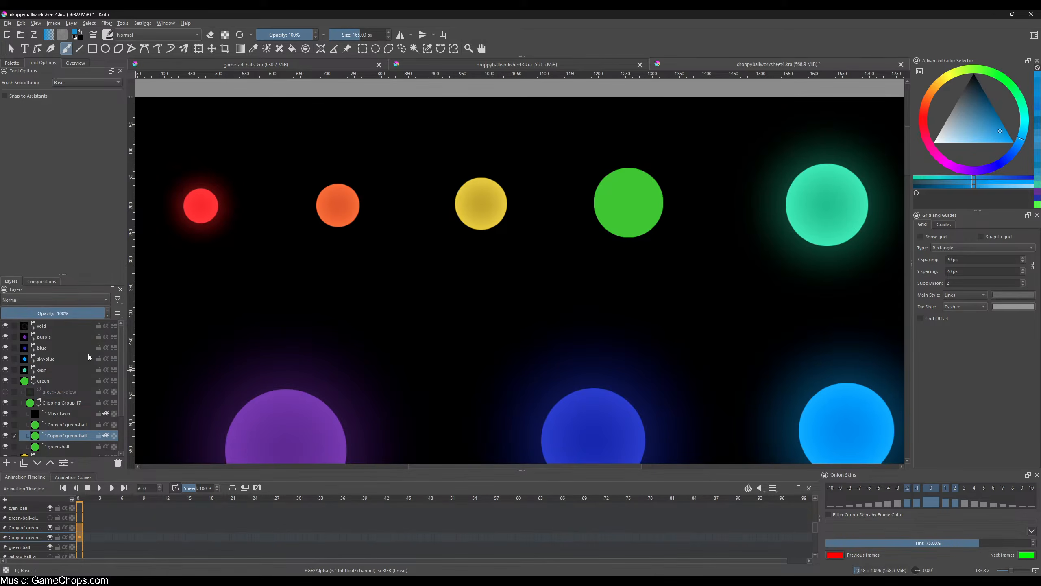
click(73, 301)
click(52, 236)
- Give the upper green-ball copy inherited alpha and Multiply blending, and darken it with a Lightness of -66
click(104, 427)
click(50, 301)
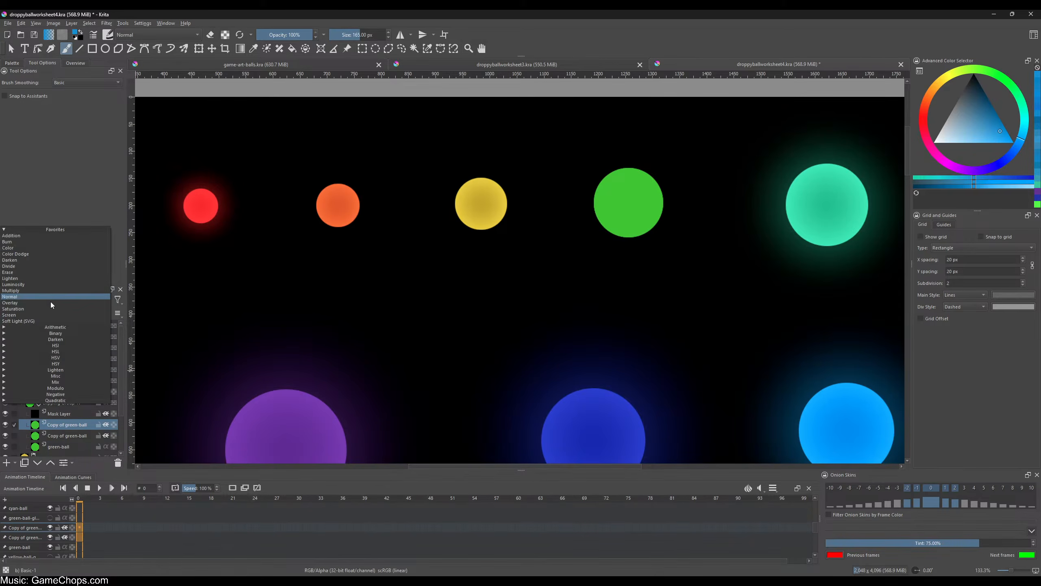
click(26, 290)
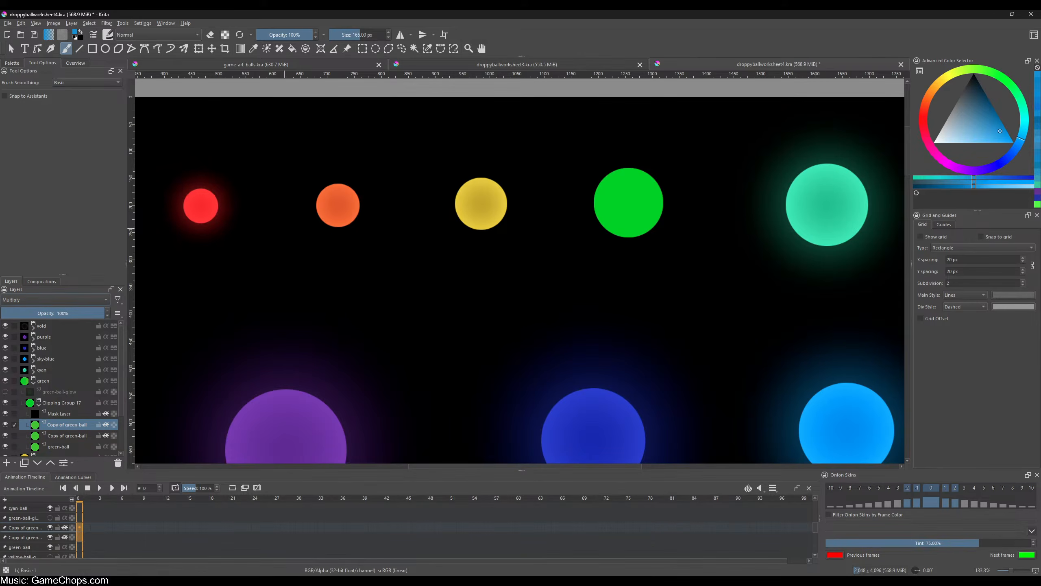
key(ctrl+u)
drag(111, 282, 68, 280)
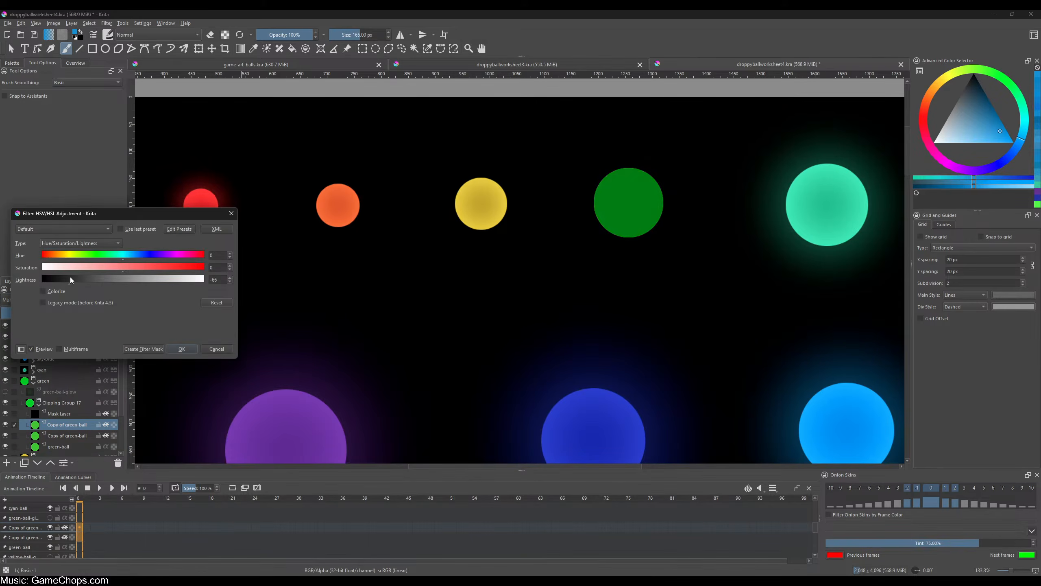
click(181, 349)
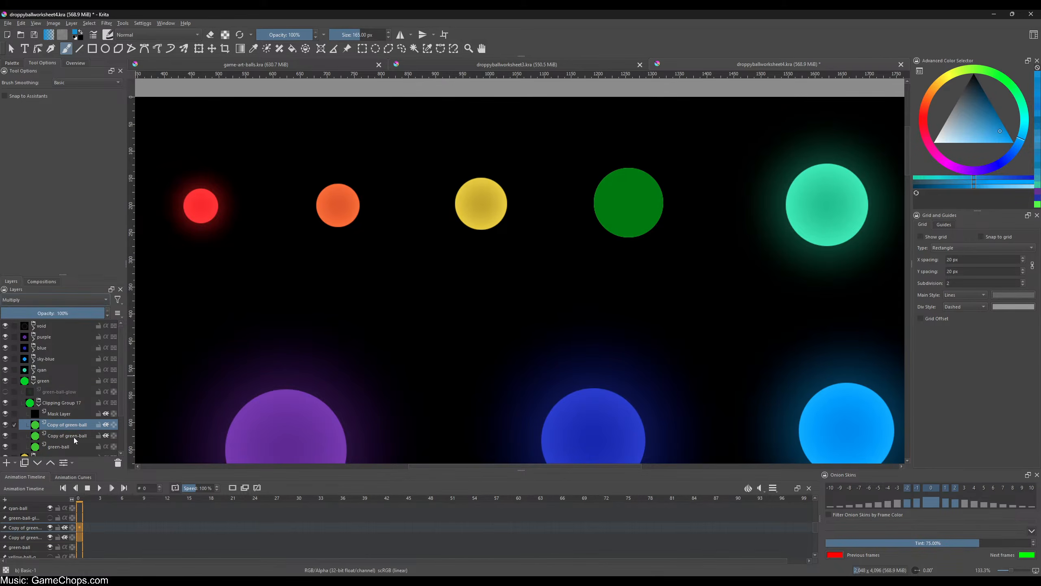
- Apply a Gaussian Blur of about 130 px to the Multiply copy of green-ball and check it with the glow layer briefly shown
click(106, 23)
mouse_move(172, 70)
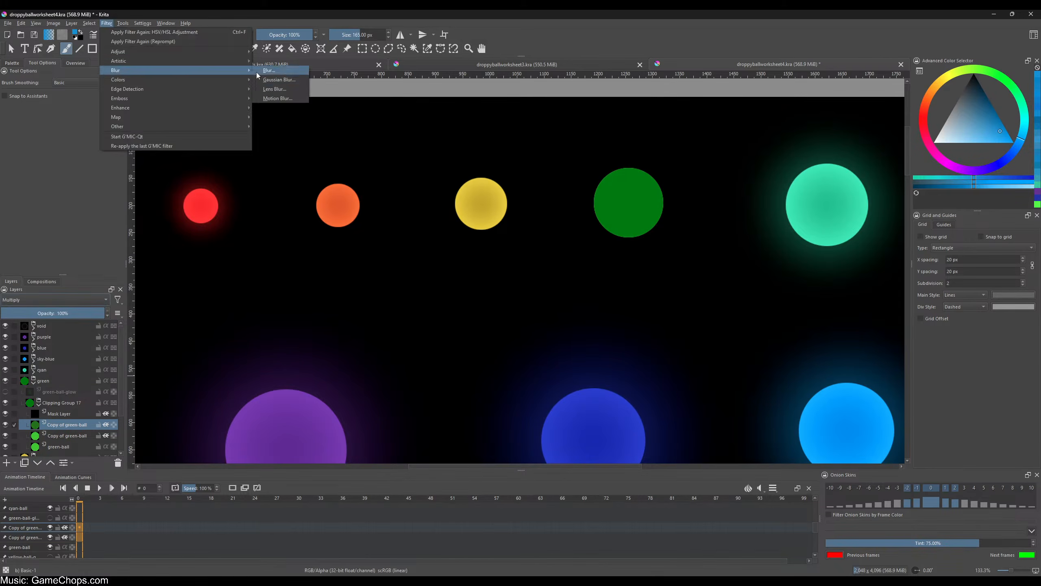
click(279, 80)
drag(91, 244, 136, 243)
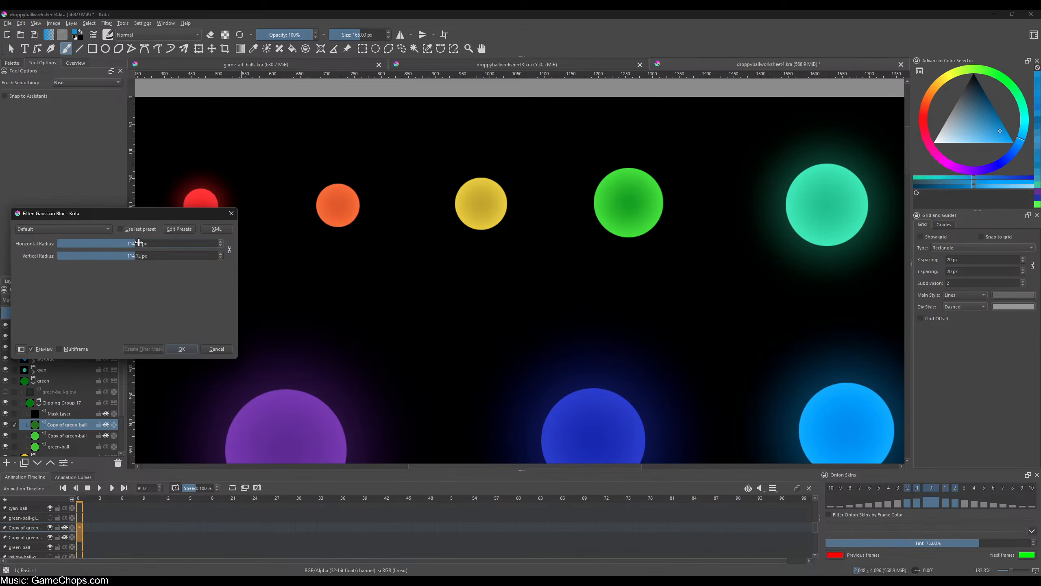
drag(139, 243, 138, 244)
drag(136, 243, 145, 244)
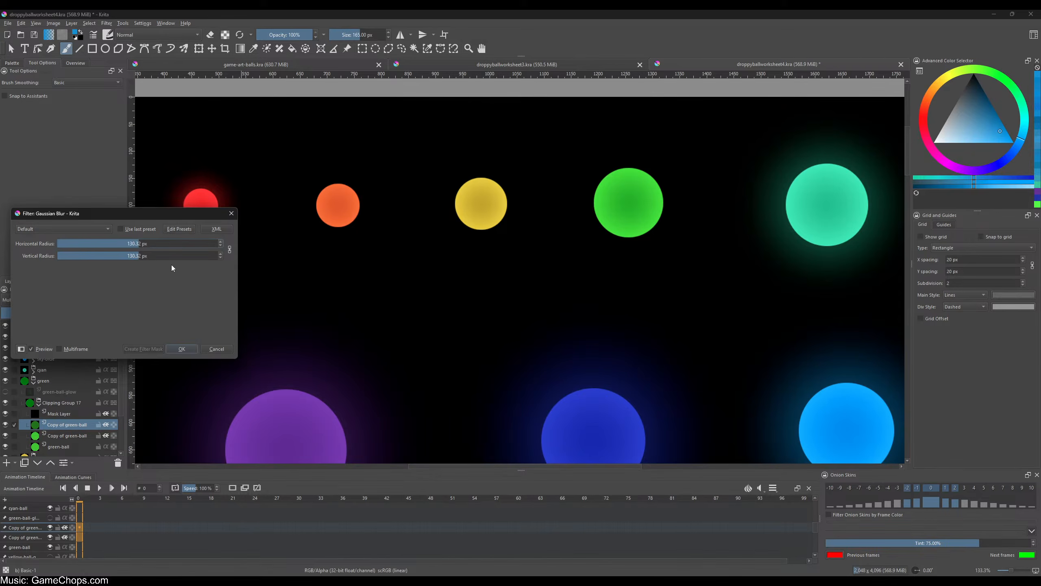
click(182, 349)
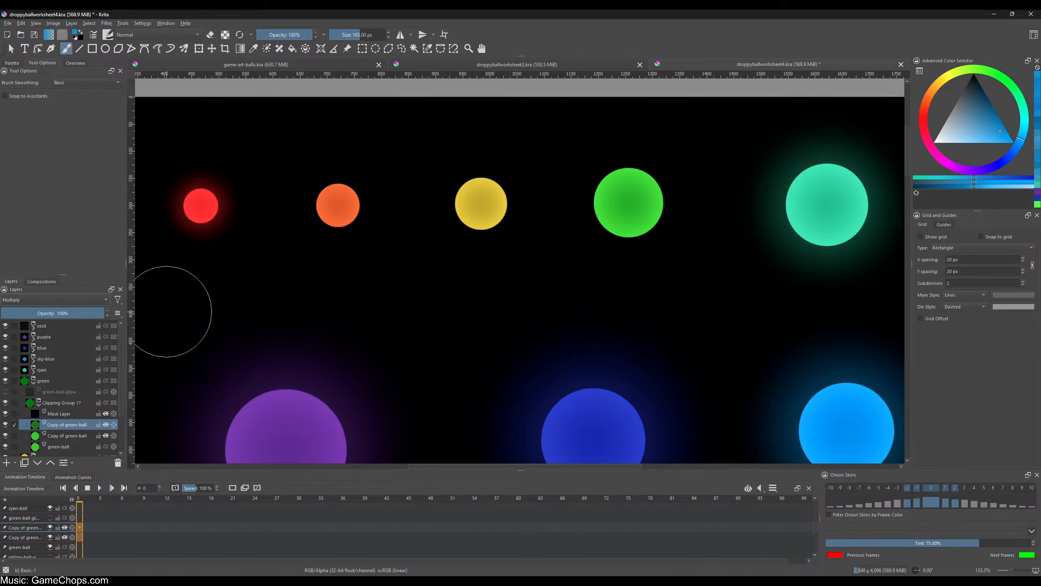
click(5, 391)
click(5, 392)
- Copy the green ball's clipping group into a new image and export it as a PNG over green-ball in the ball assets folder
click(51, 404)
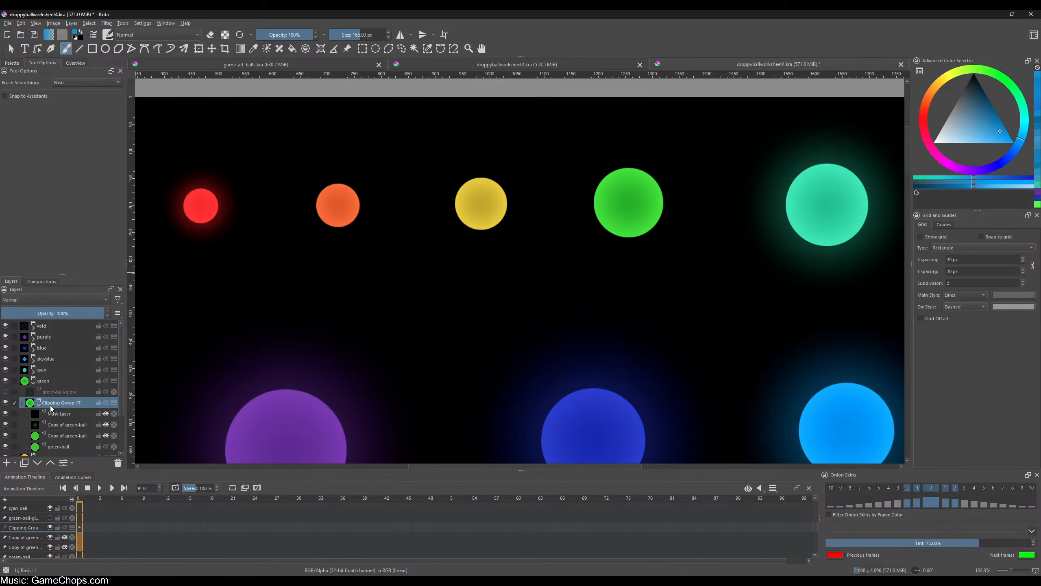
key(ctrl+shift+n)
click(8, 24)
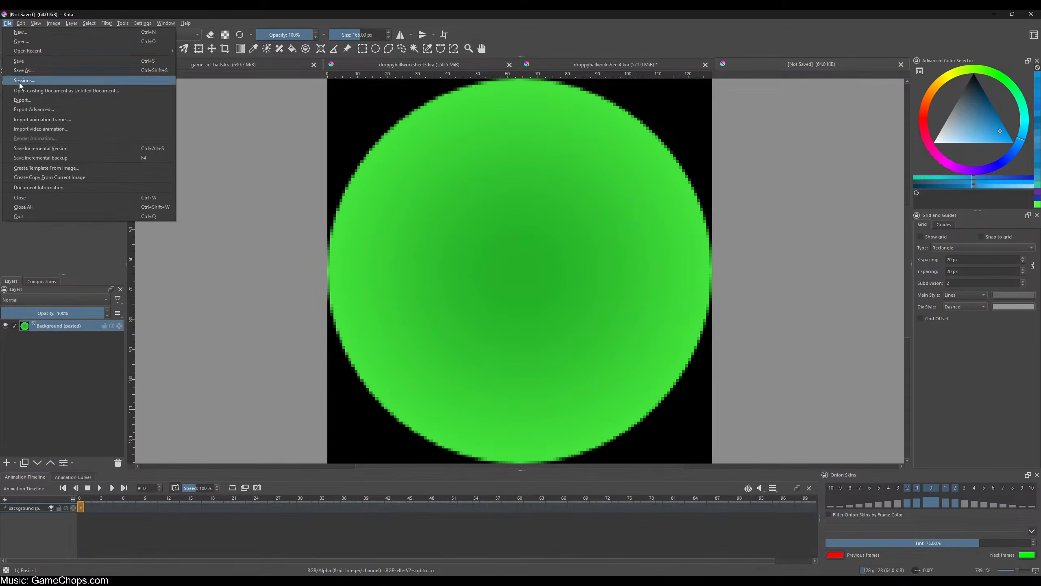
click(22, 99)
click(336, 103)
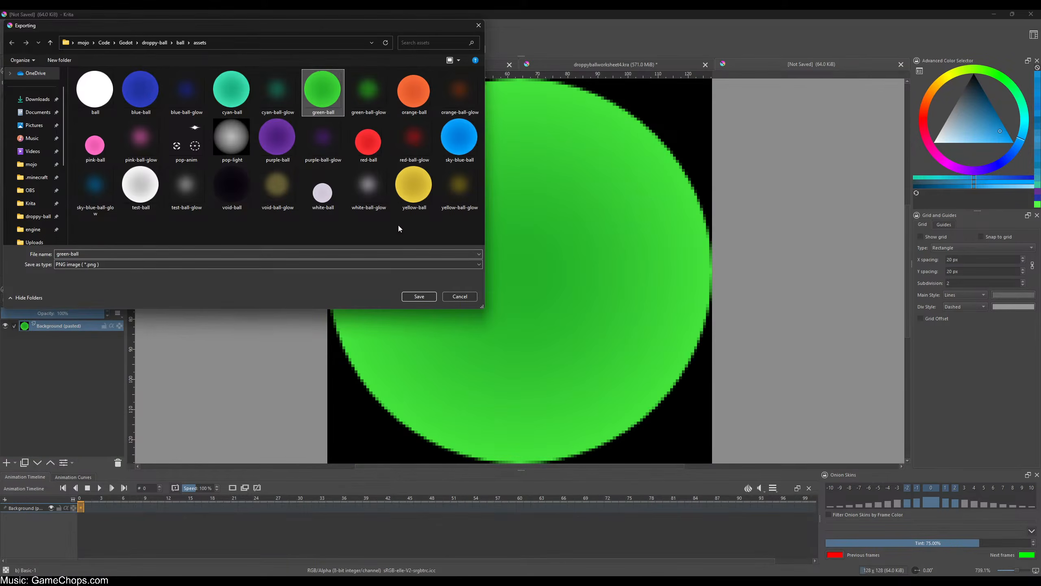
click(419, 296)
click(541, 296)
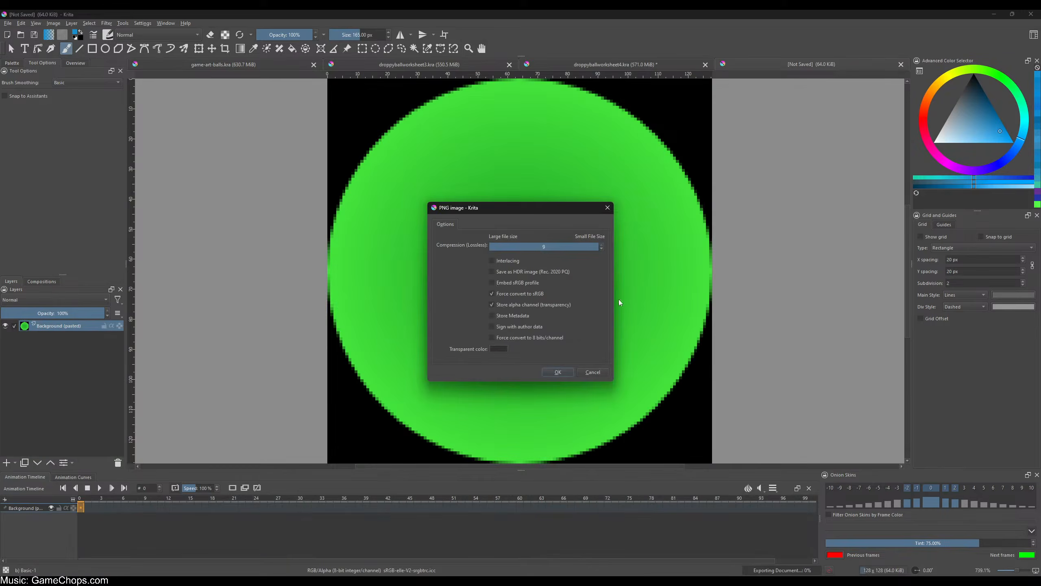
click(558, 371)
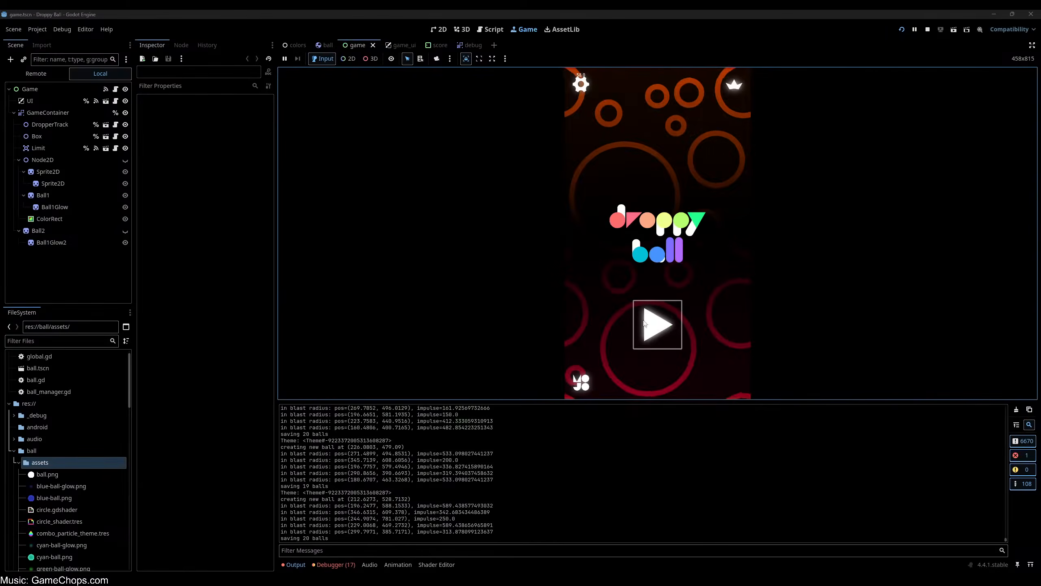
- Switch to Godot and playtest the running game, dropping balls into the box until the round ends, and restart the round
click(644, 324)
click(636, 183)
click(697, 186)
click(633, 195)
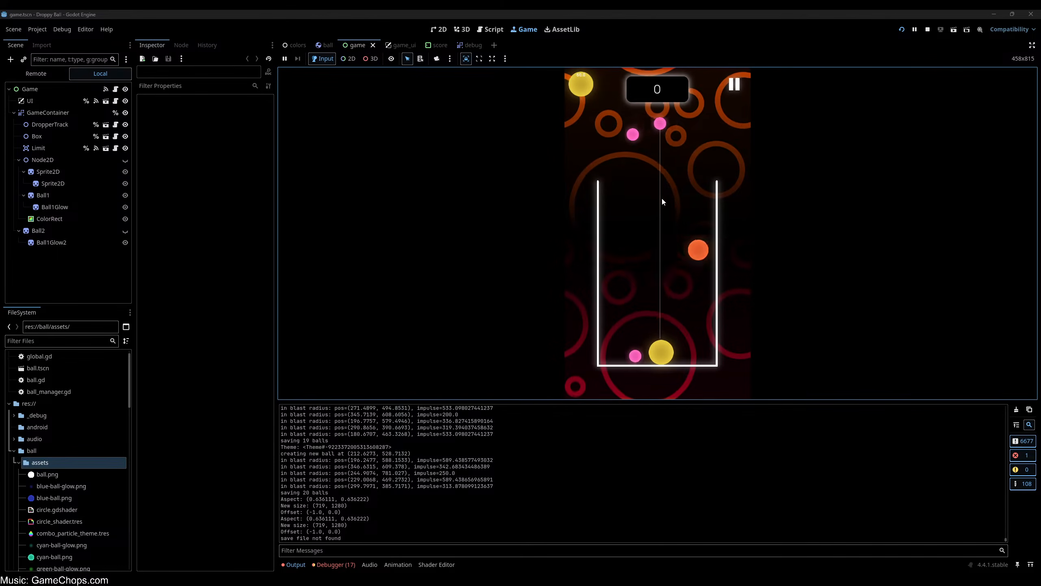
click(617, 201)
click(665, 208)
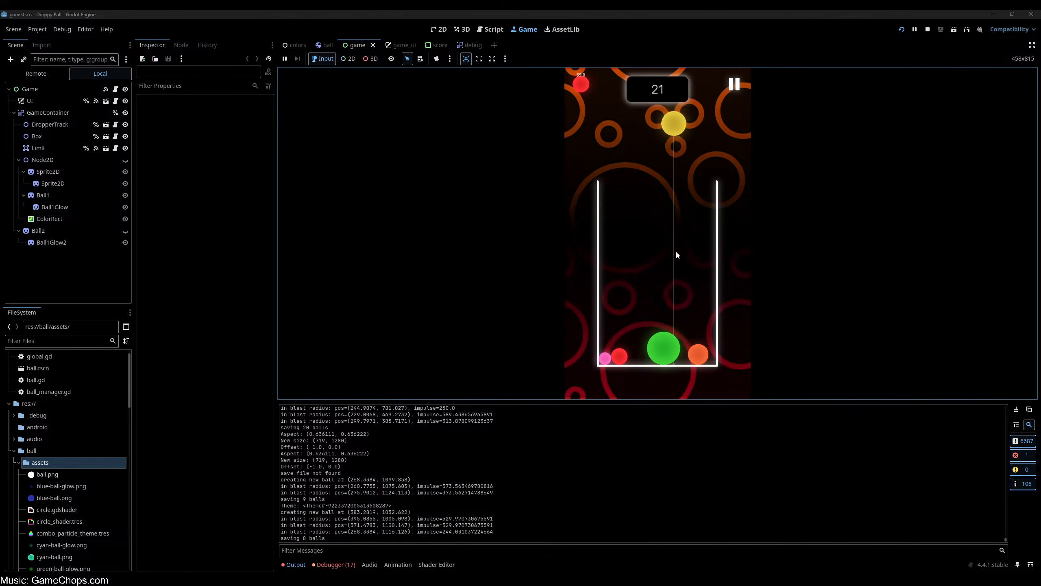
click(688, 323)
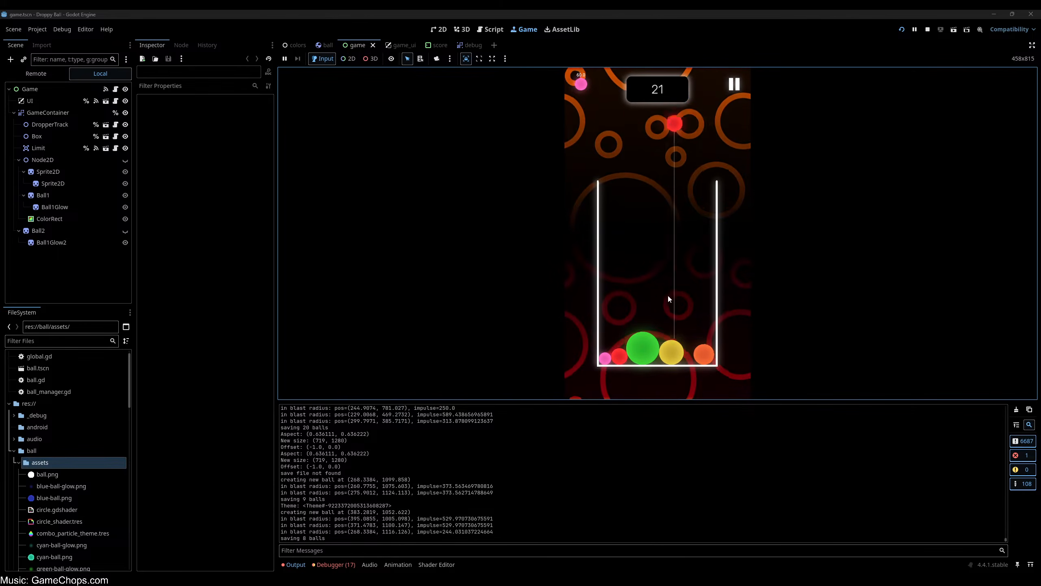
click(702, 312)
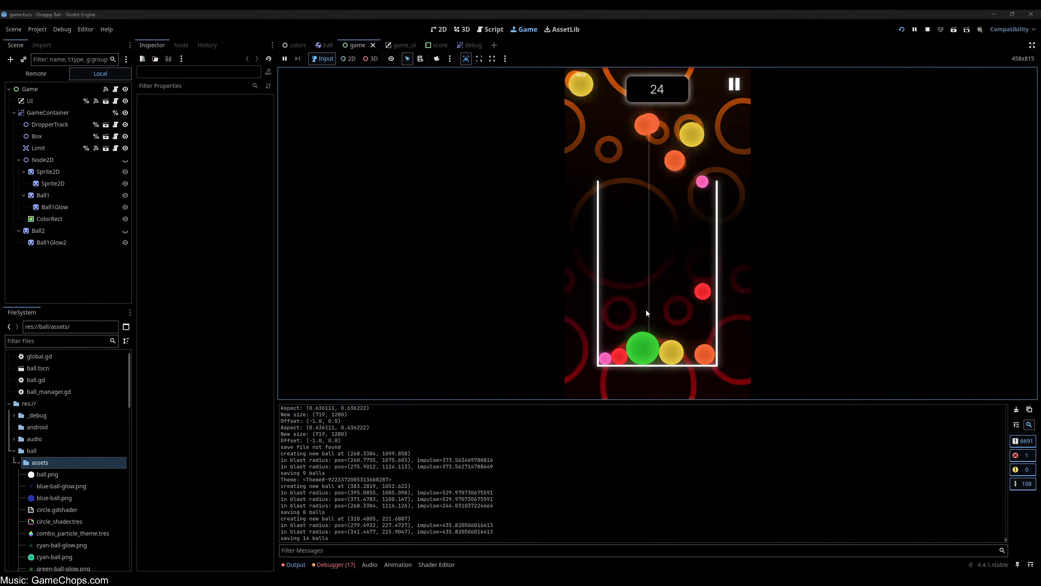
click(651, 309)
click(638, 311)
click(632, 313)
click(635, 316)
click(639, 316)
click(668, 311)
click(682, 308)
click(675, 308)
click(672, 310)
click(630, 309)
click(624, 309)
click(654, 309)
click(669, 309)
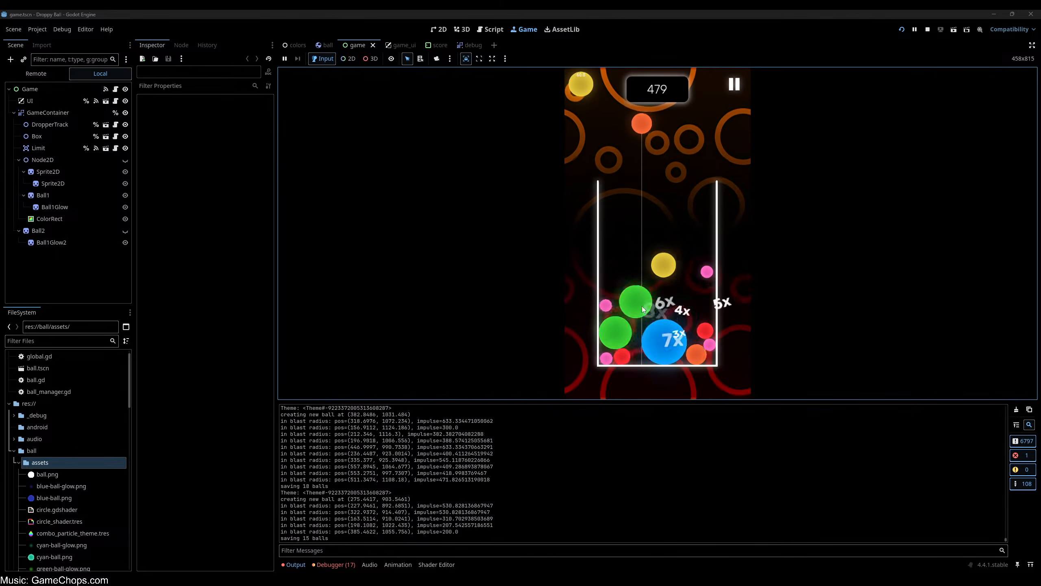
click(649, 304)
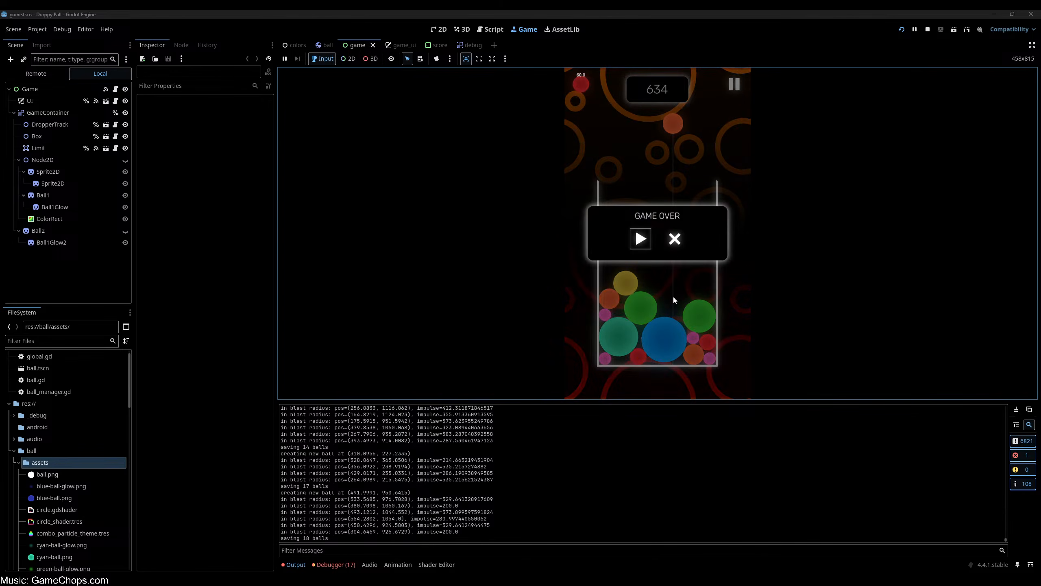
click(640, 239)
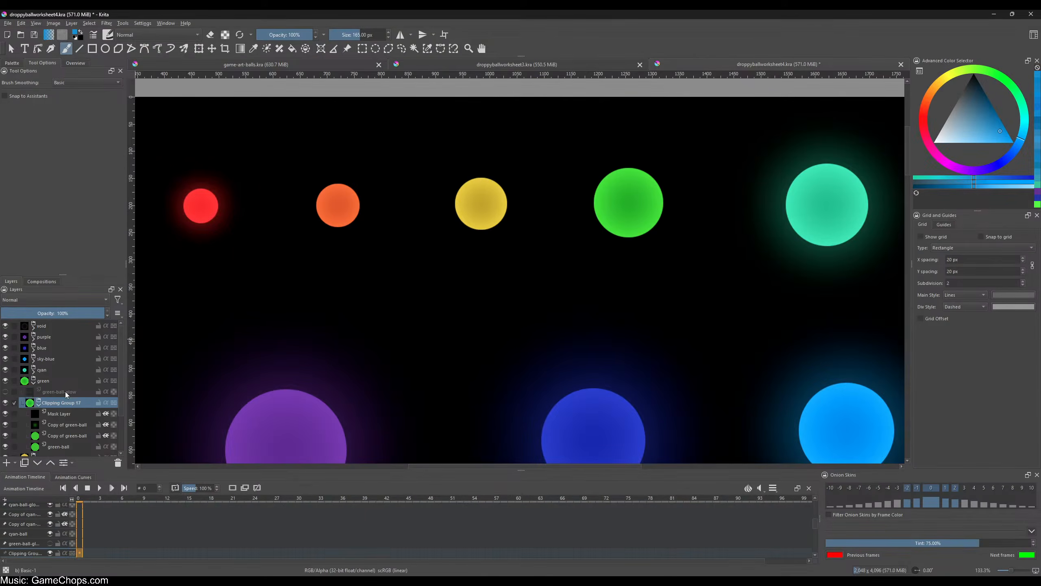
- Back in Krita, show green-ball-glow, export it from a new image over the green-ball-glow PNG, and save the worksheet
click(33, 392)
click(5, 392)
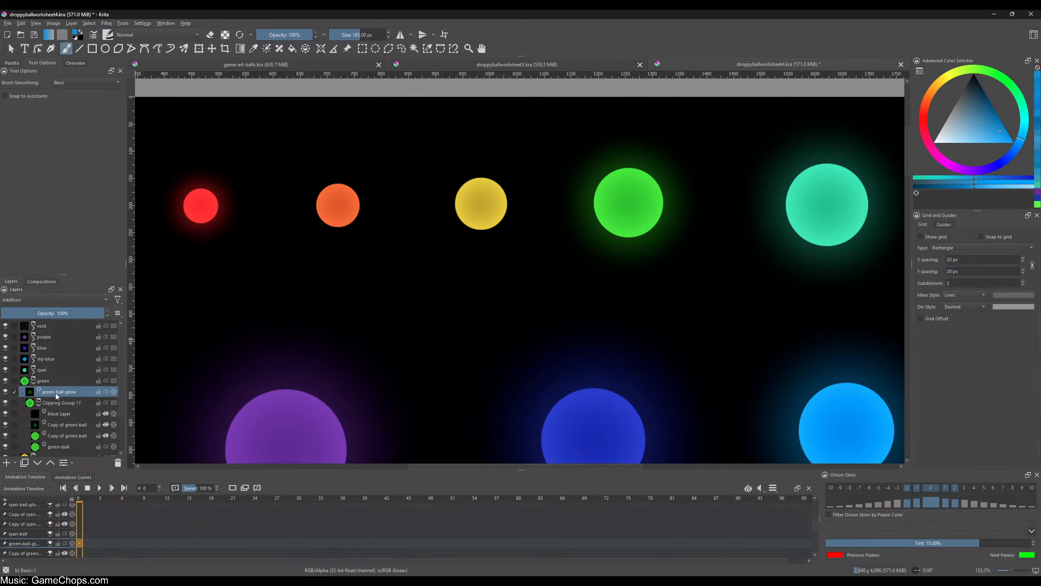
key(ctrl+shift+n)
click(7, 23)
click(27, 98)
click(367, 91)
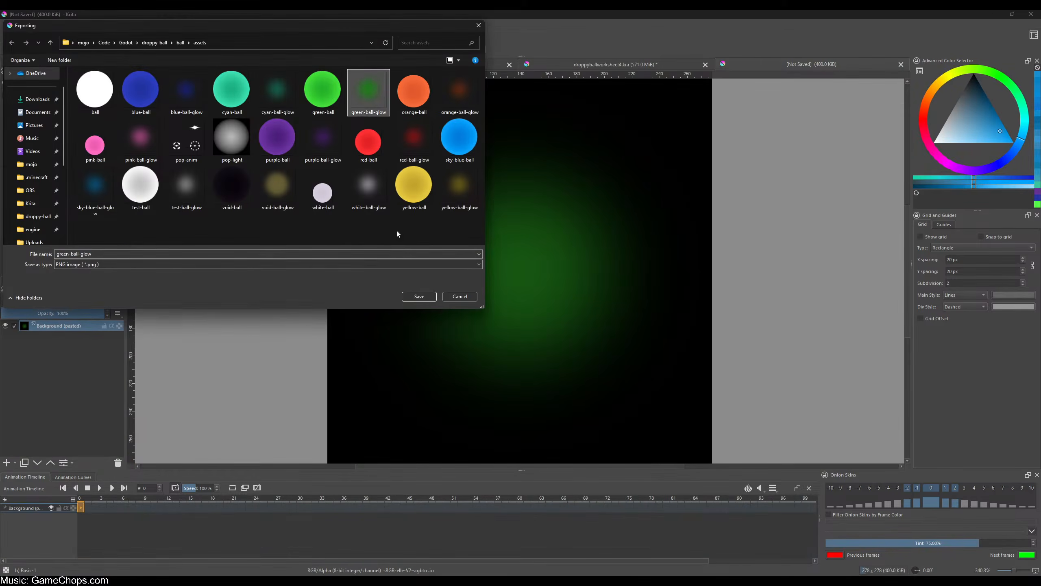
click(419, 296)
click(540, 296)
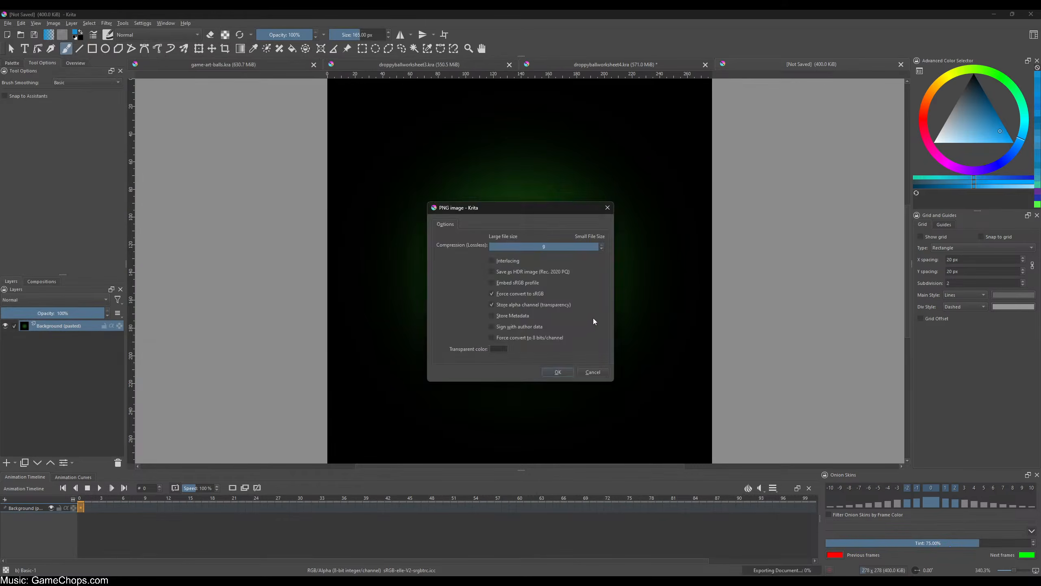
click(561, 371)
middle_click(724, 68)
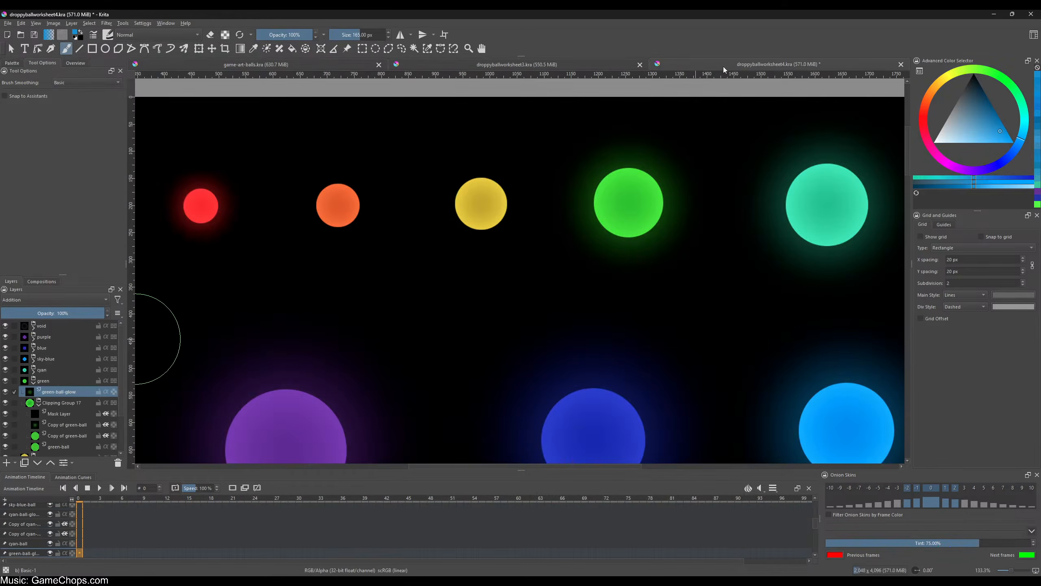
key(ctrl+s)
- Switch to the Godot editor, leaving the game running, and save the game scene
key(2)
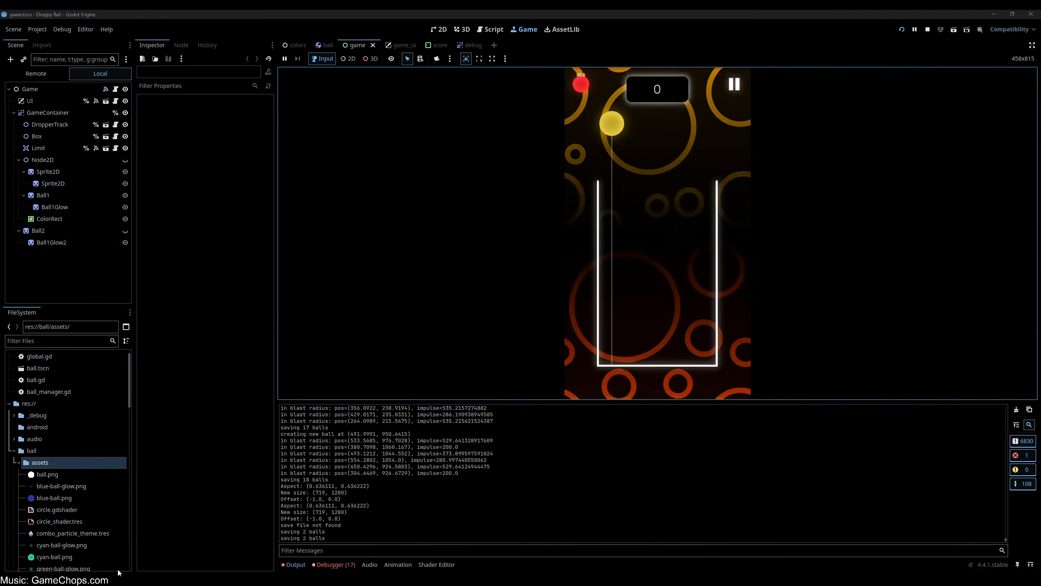
click(228, 265)
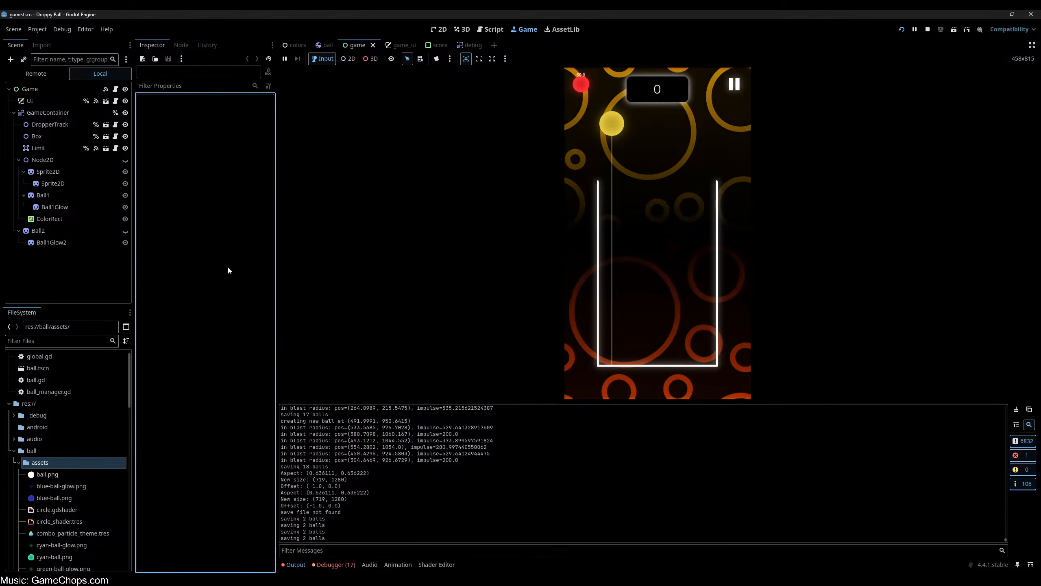
key(ctrl+s)
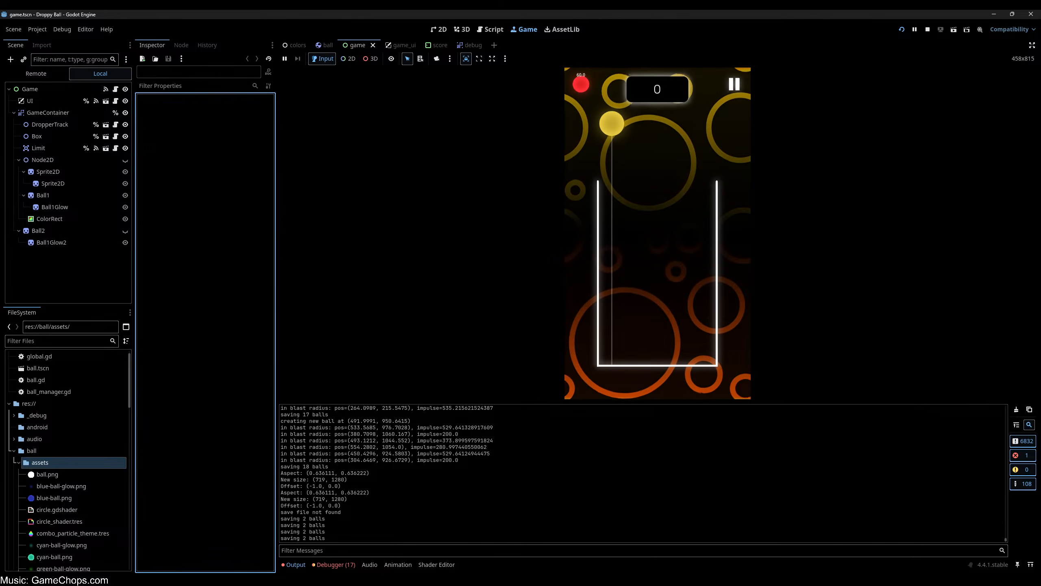
- Drop one ball in the running game and quit the round to the main menu
mouse_move(110, 580)
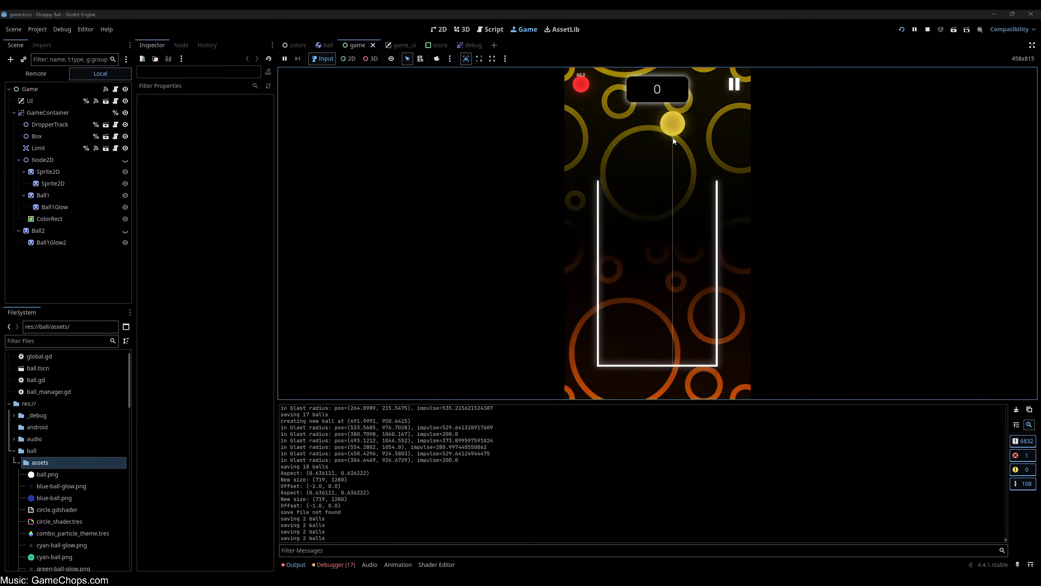
click(674, 145)
key(Escape)
click(673, 257)
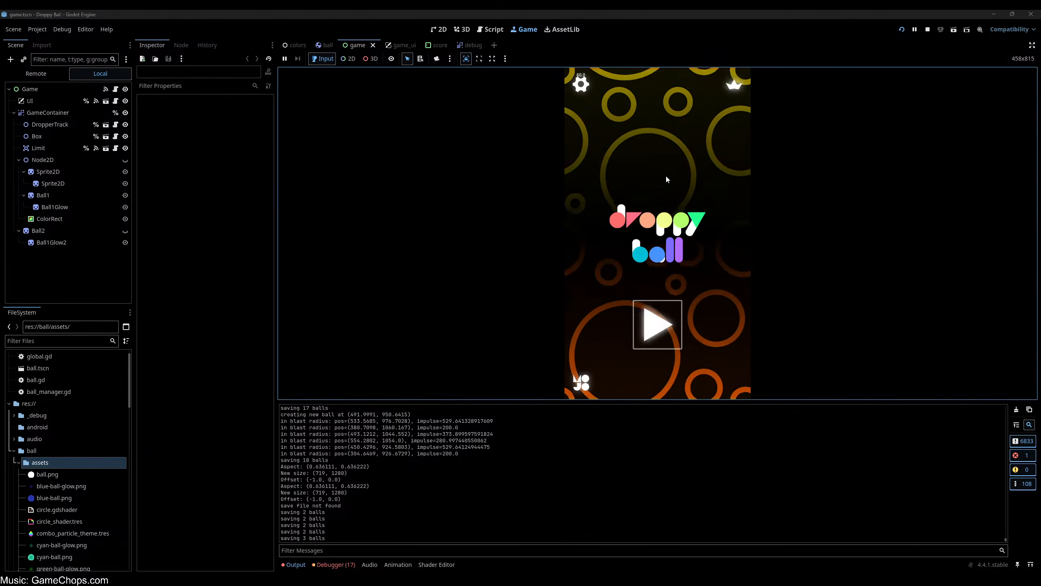